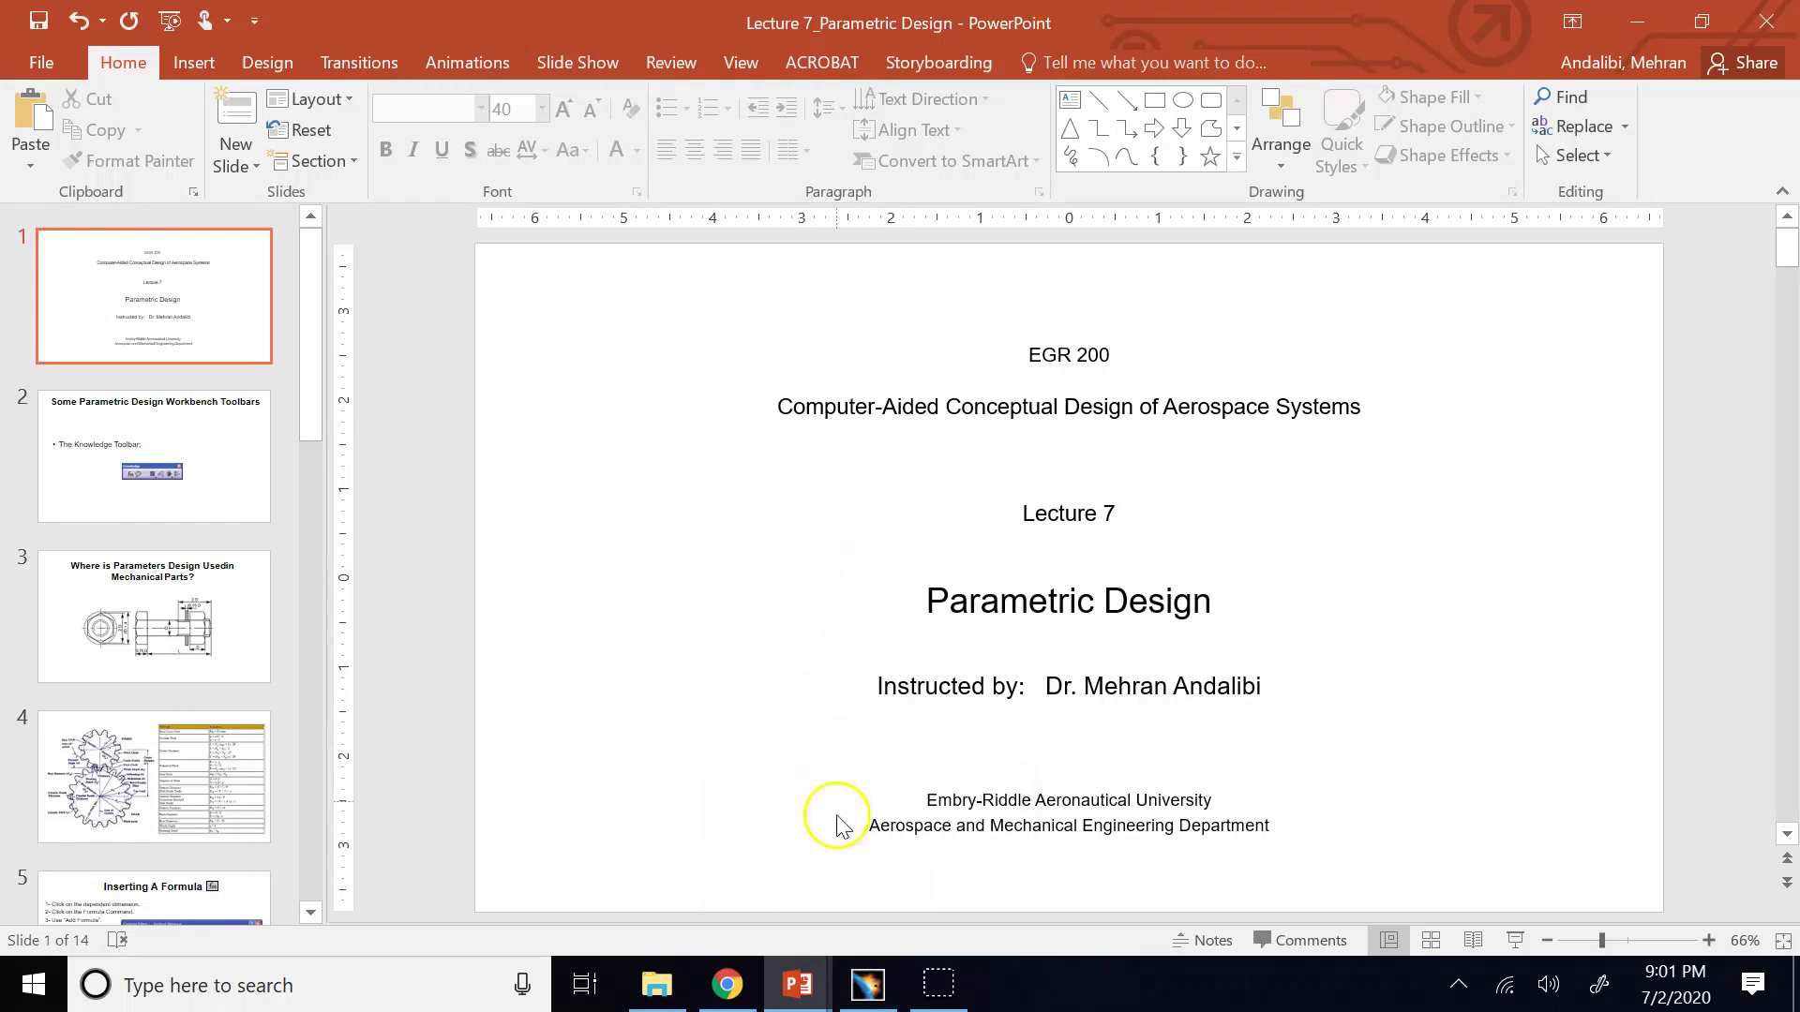
Switch to the Lecture 6_Part Design Workbench presentation and show slide 28, the Wing's Spars example of Boolean operations.
mouse_move(818, 1004)
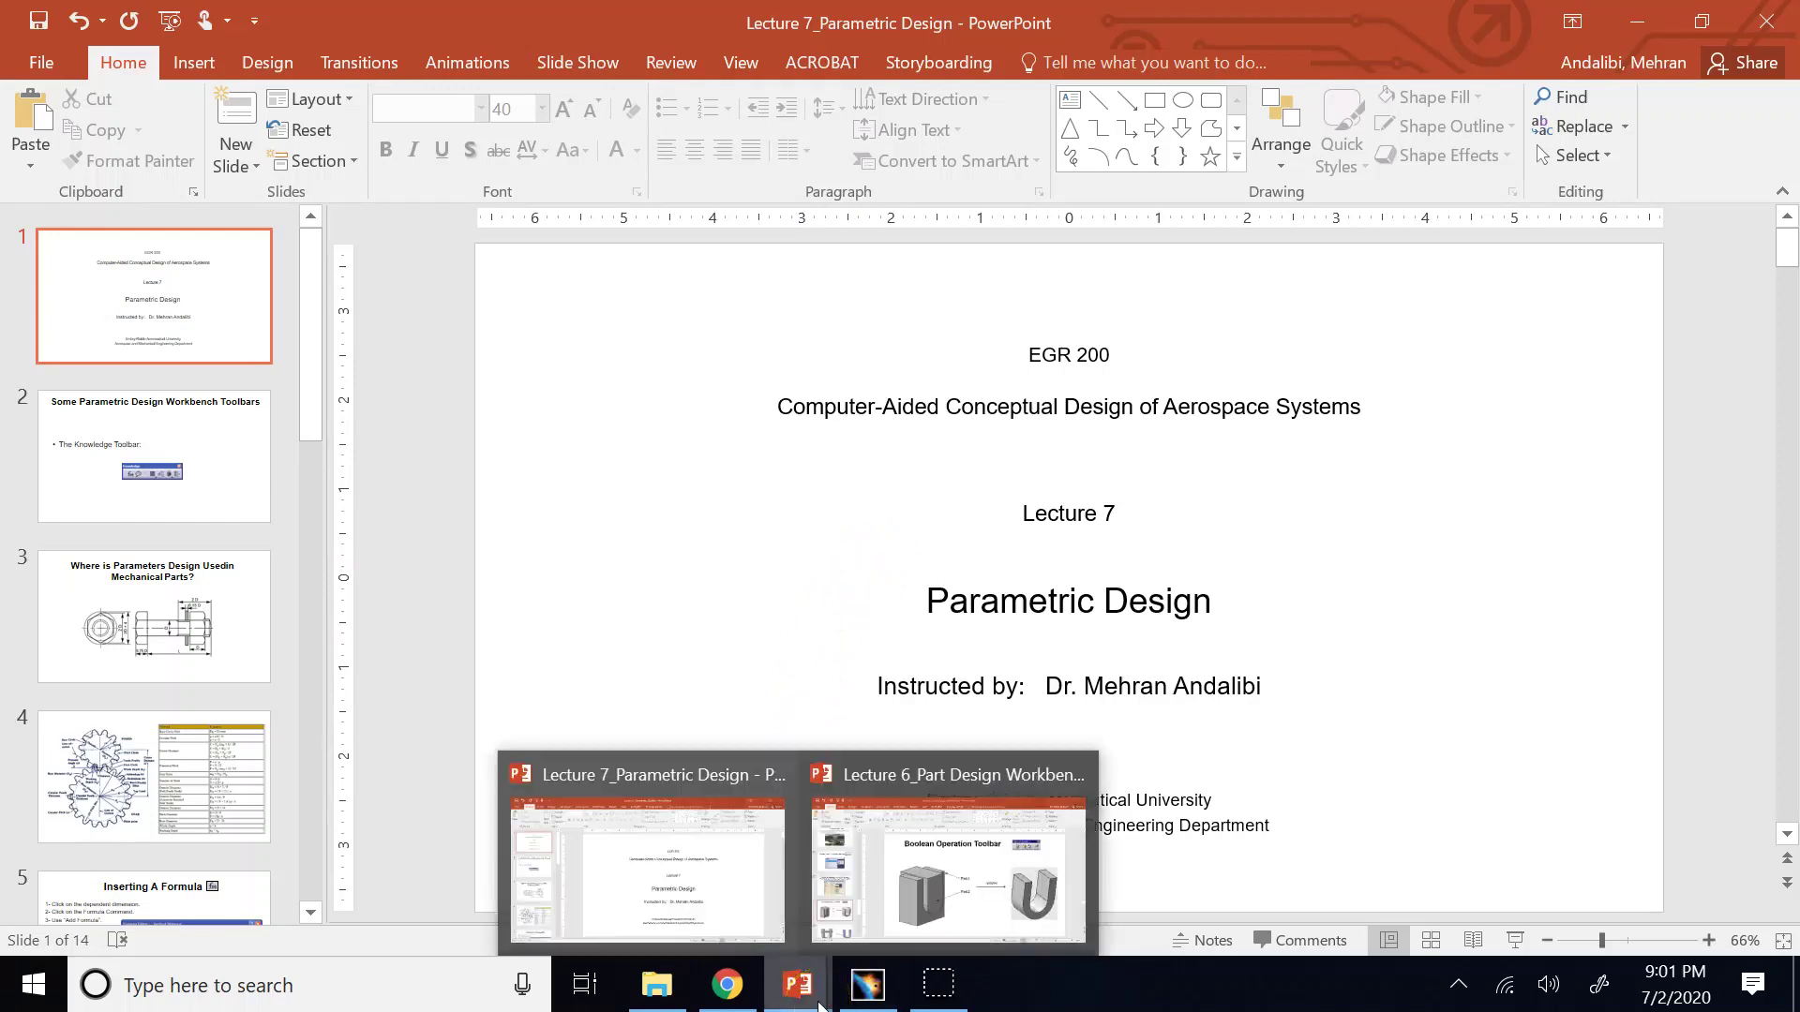
left_click(902, 908)
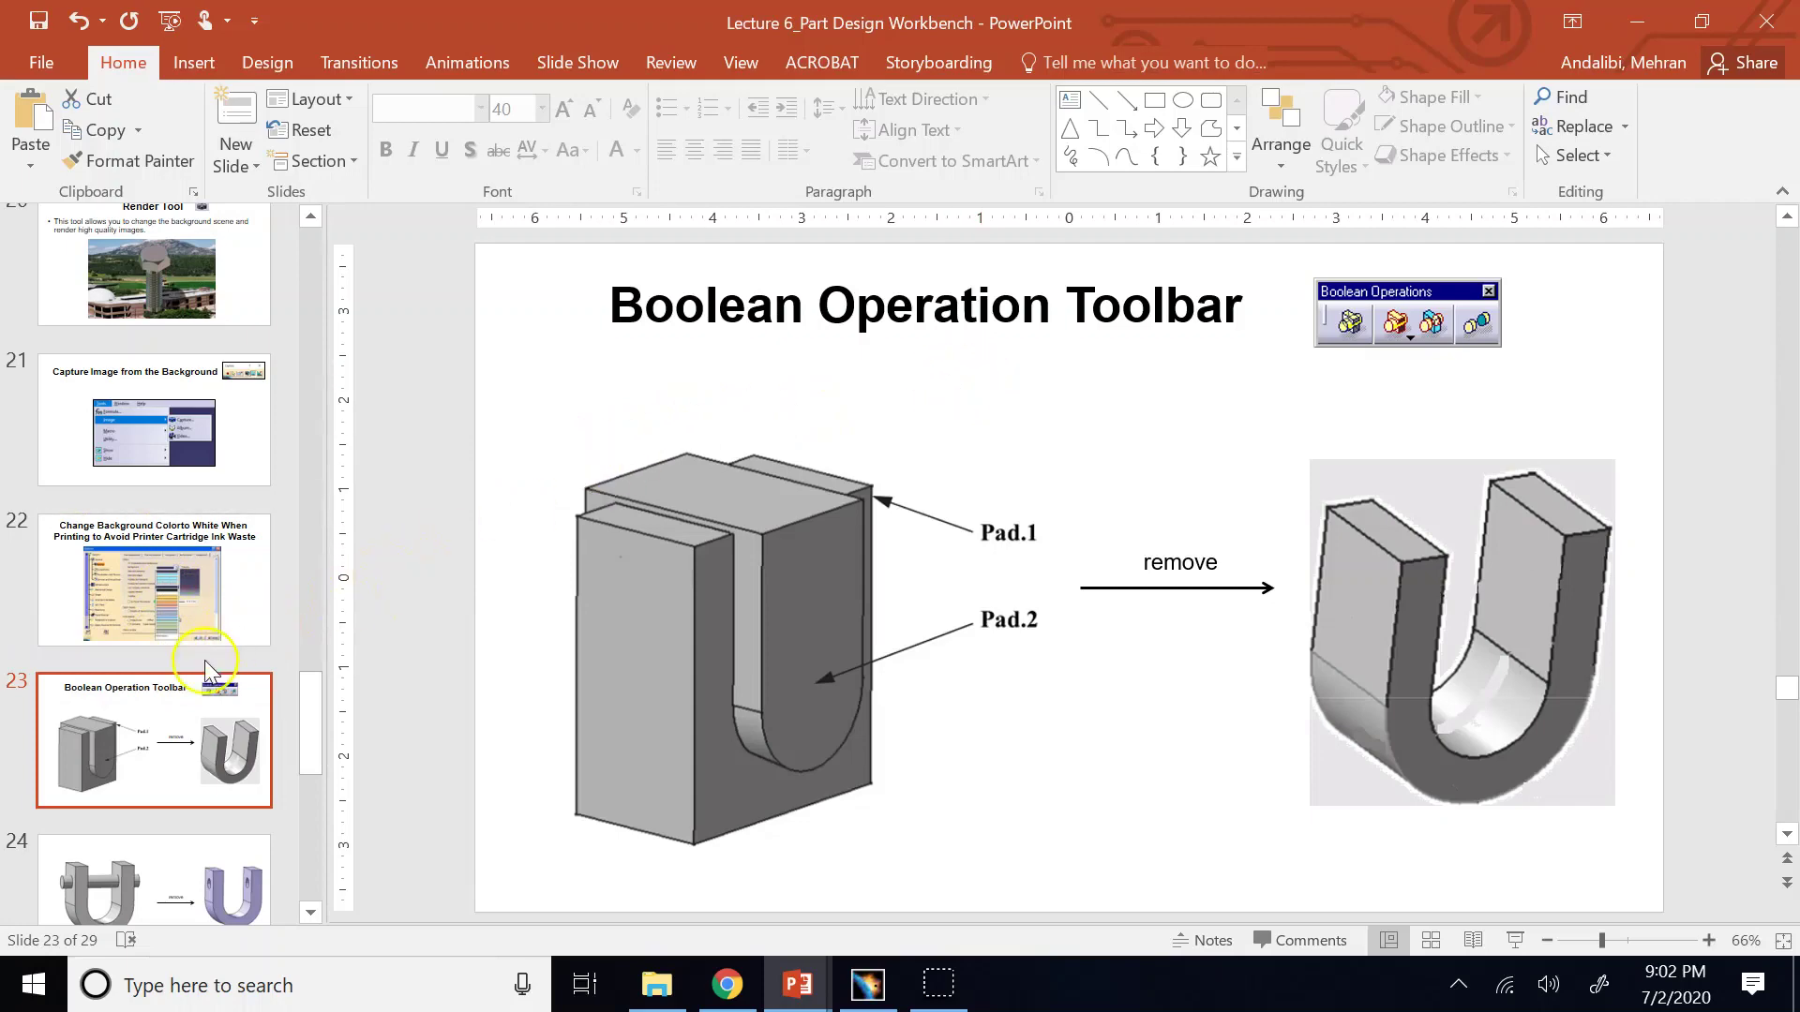
scroll(207, 668, "down", 8)
left_click(178, 750)
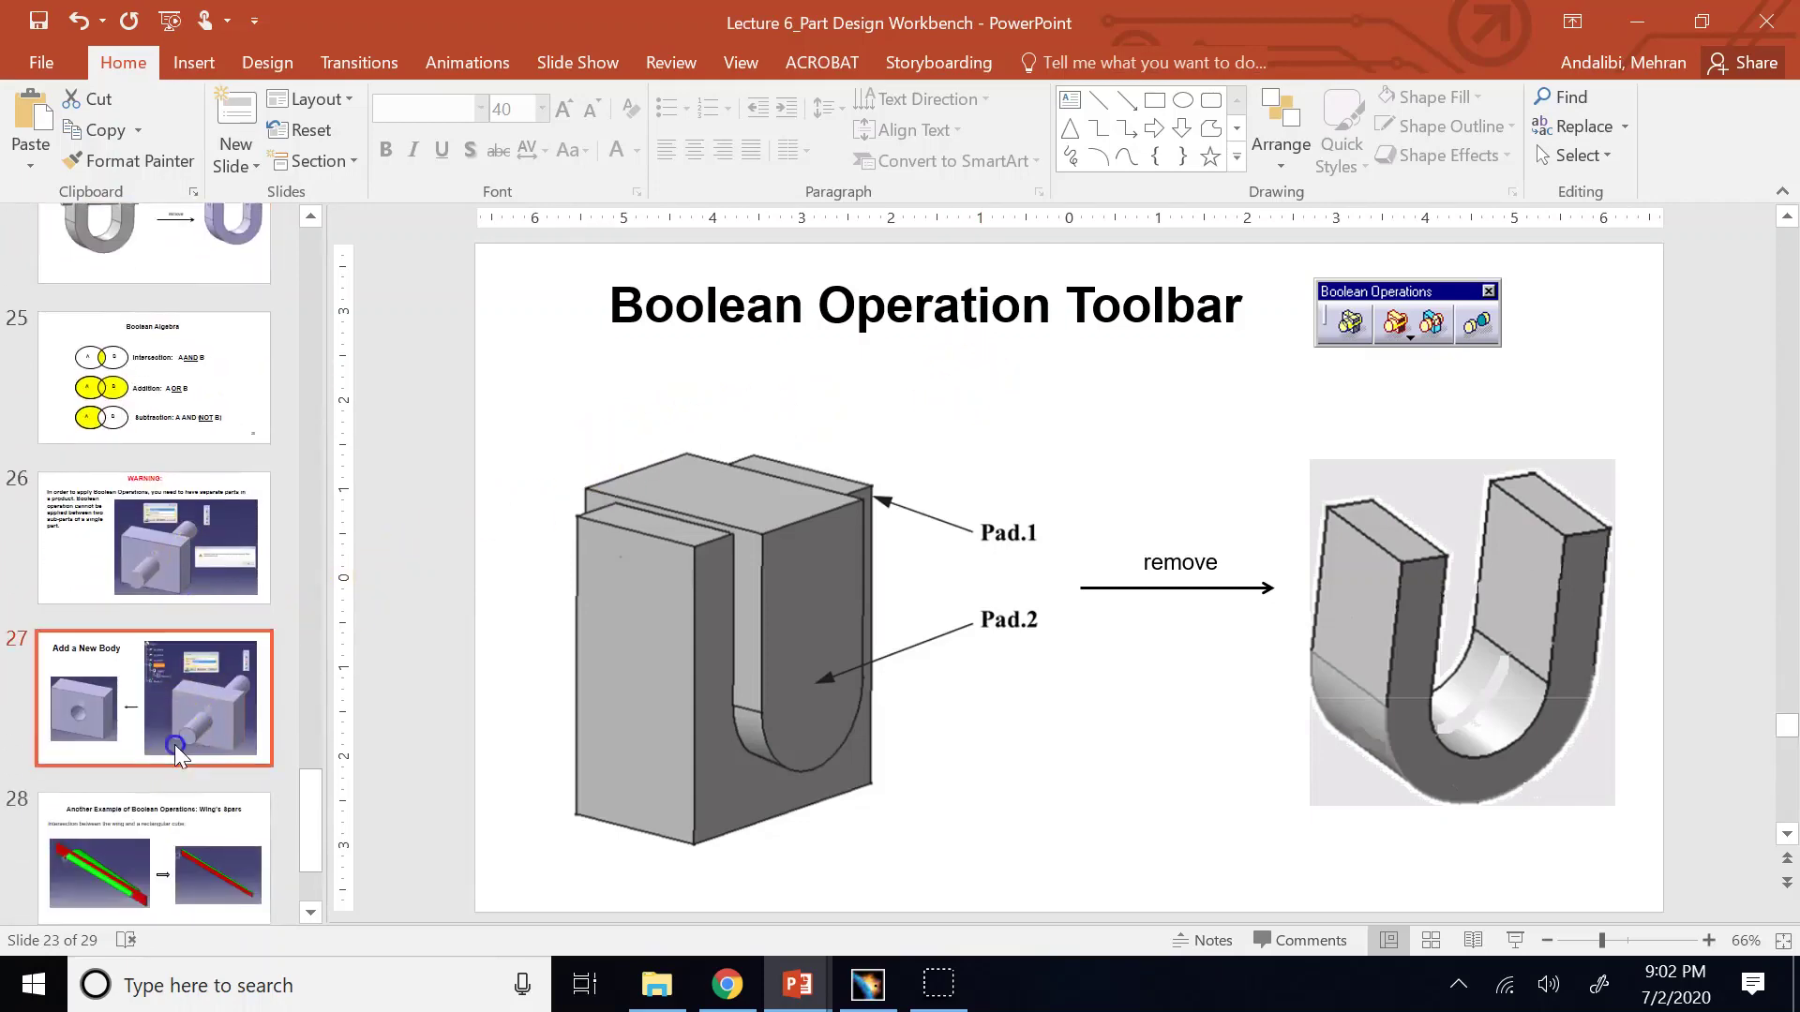
left_click(202, 857)
scroll(203, 857, "down", 2)
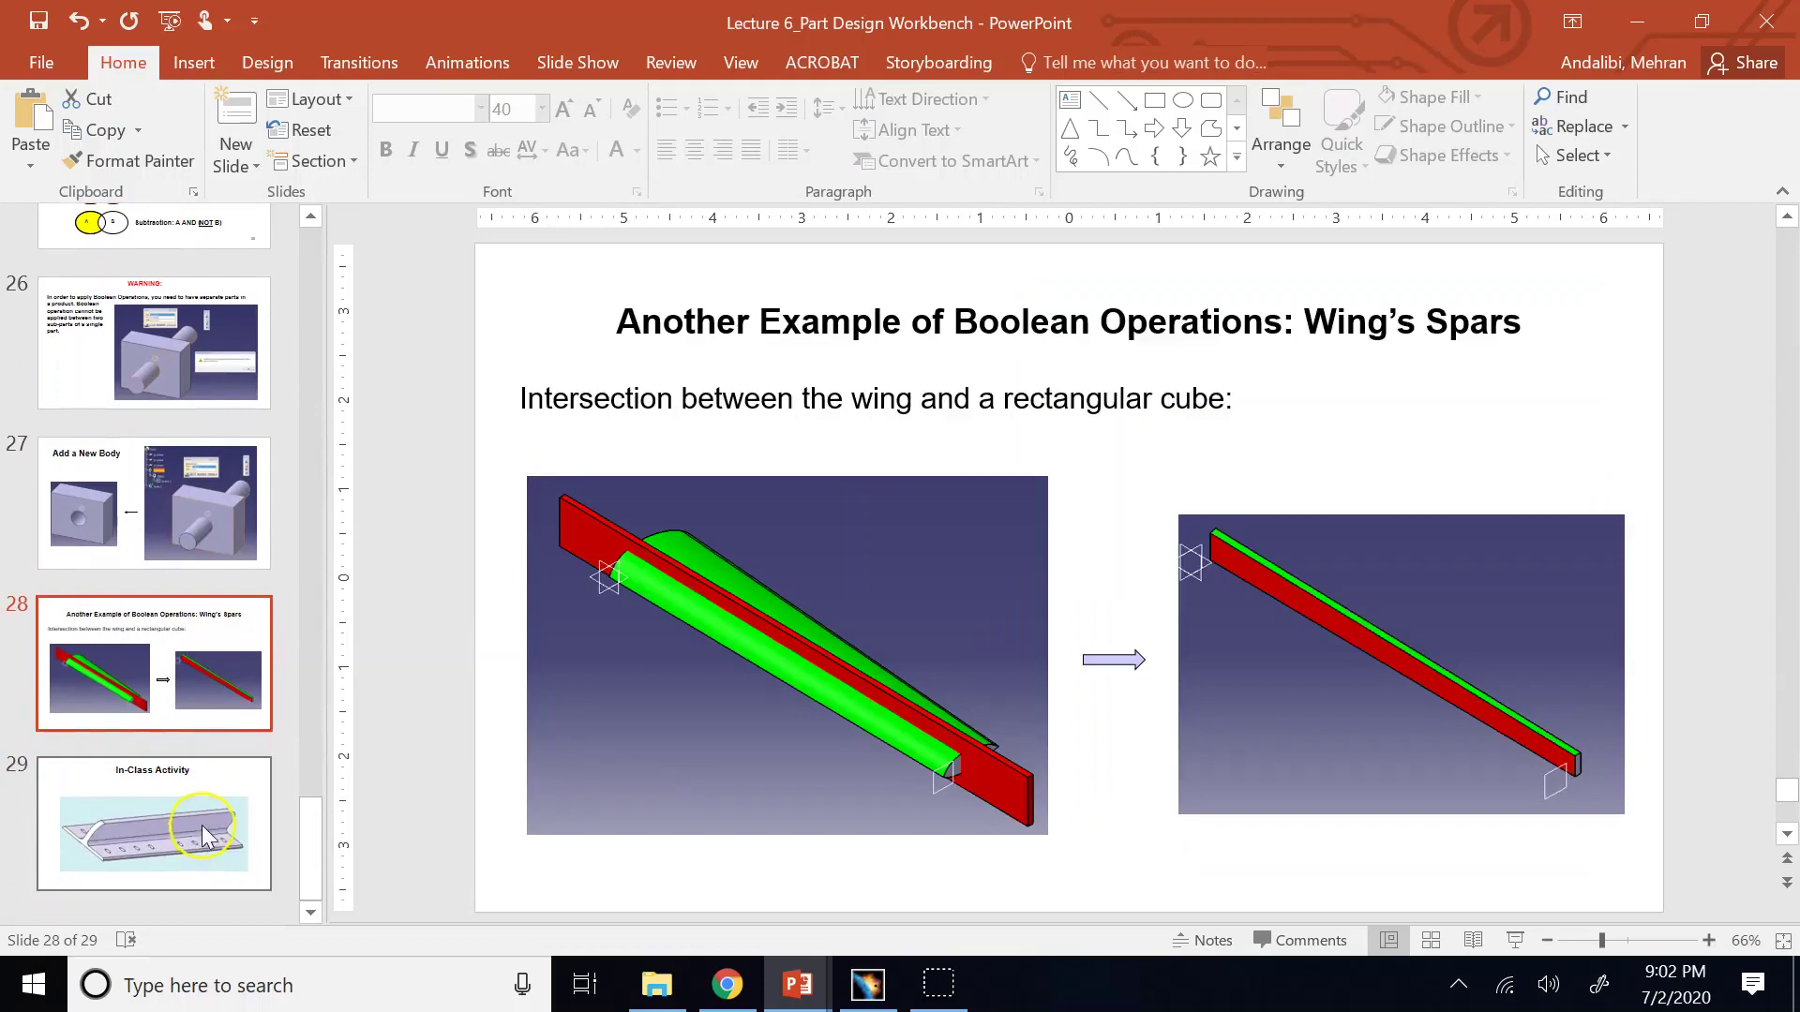
Go back to the Boolean Operation Toolbar slide and show the Boolean Algebra overview on slide 25.
scroll(201, 825, "up", 8)
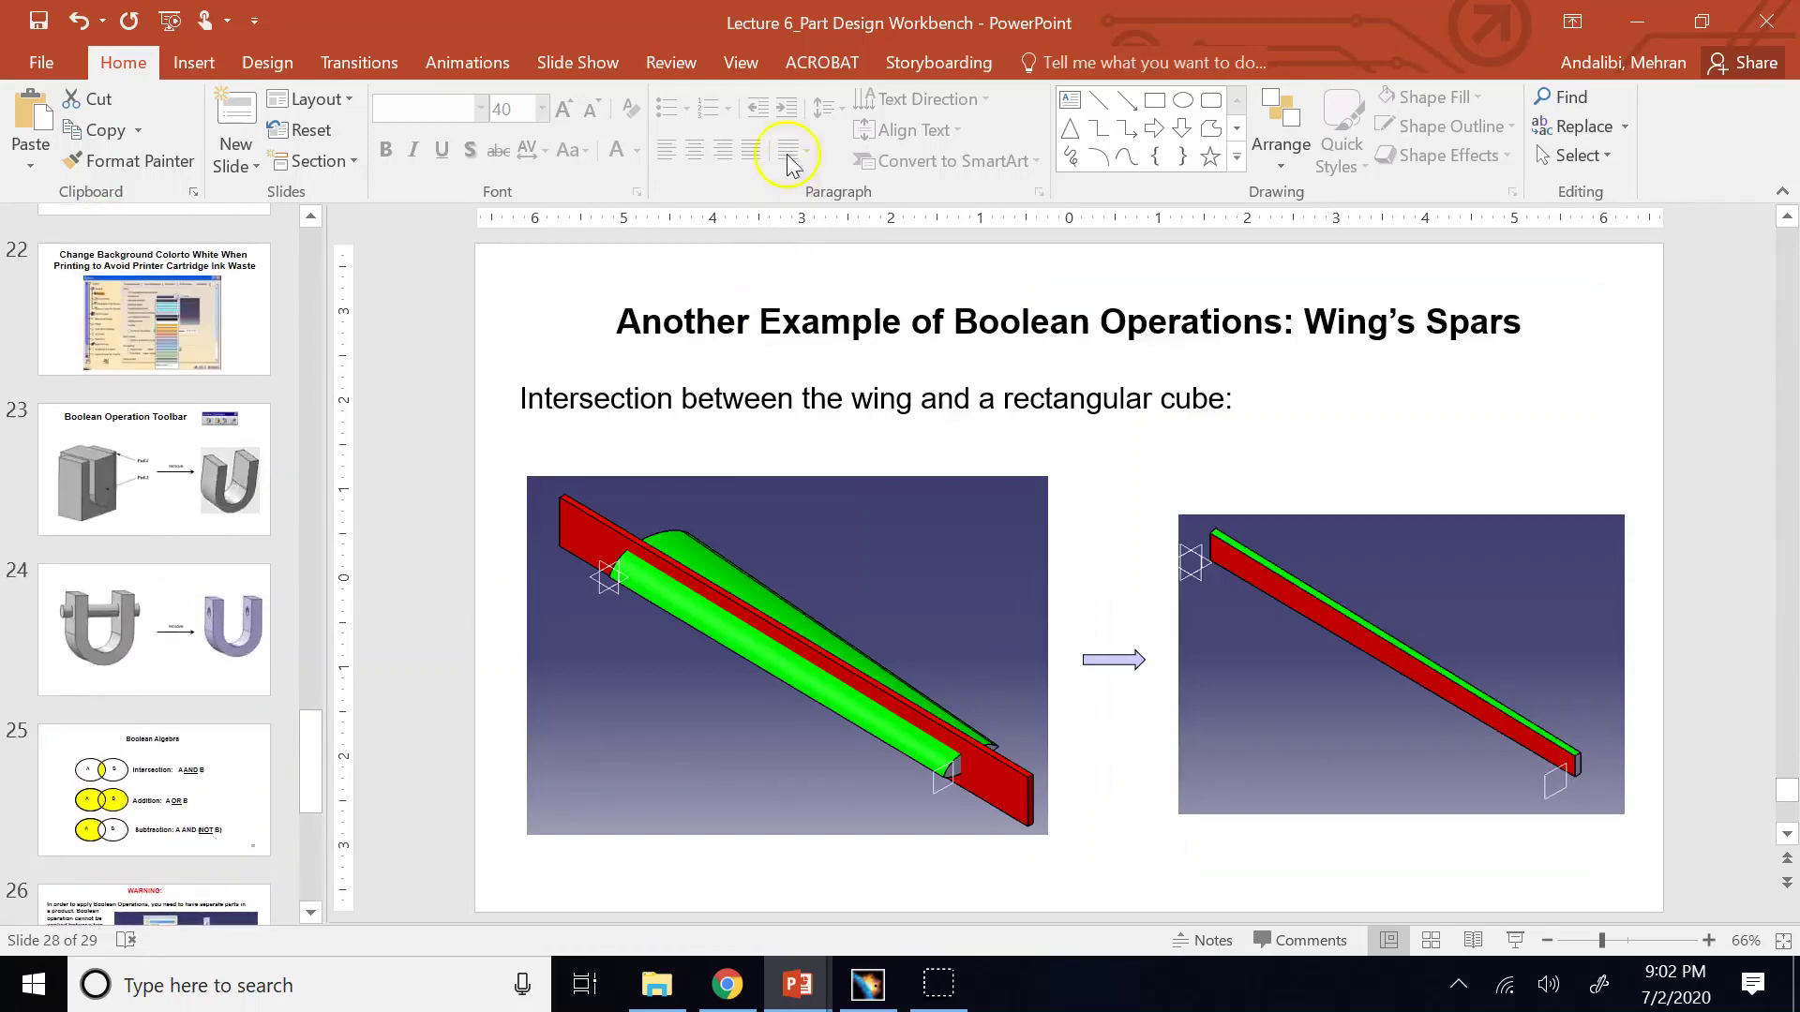
left_click(184, 495)
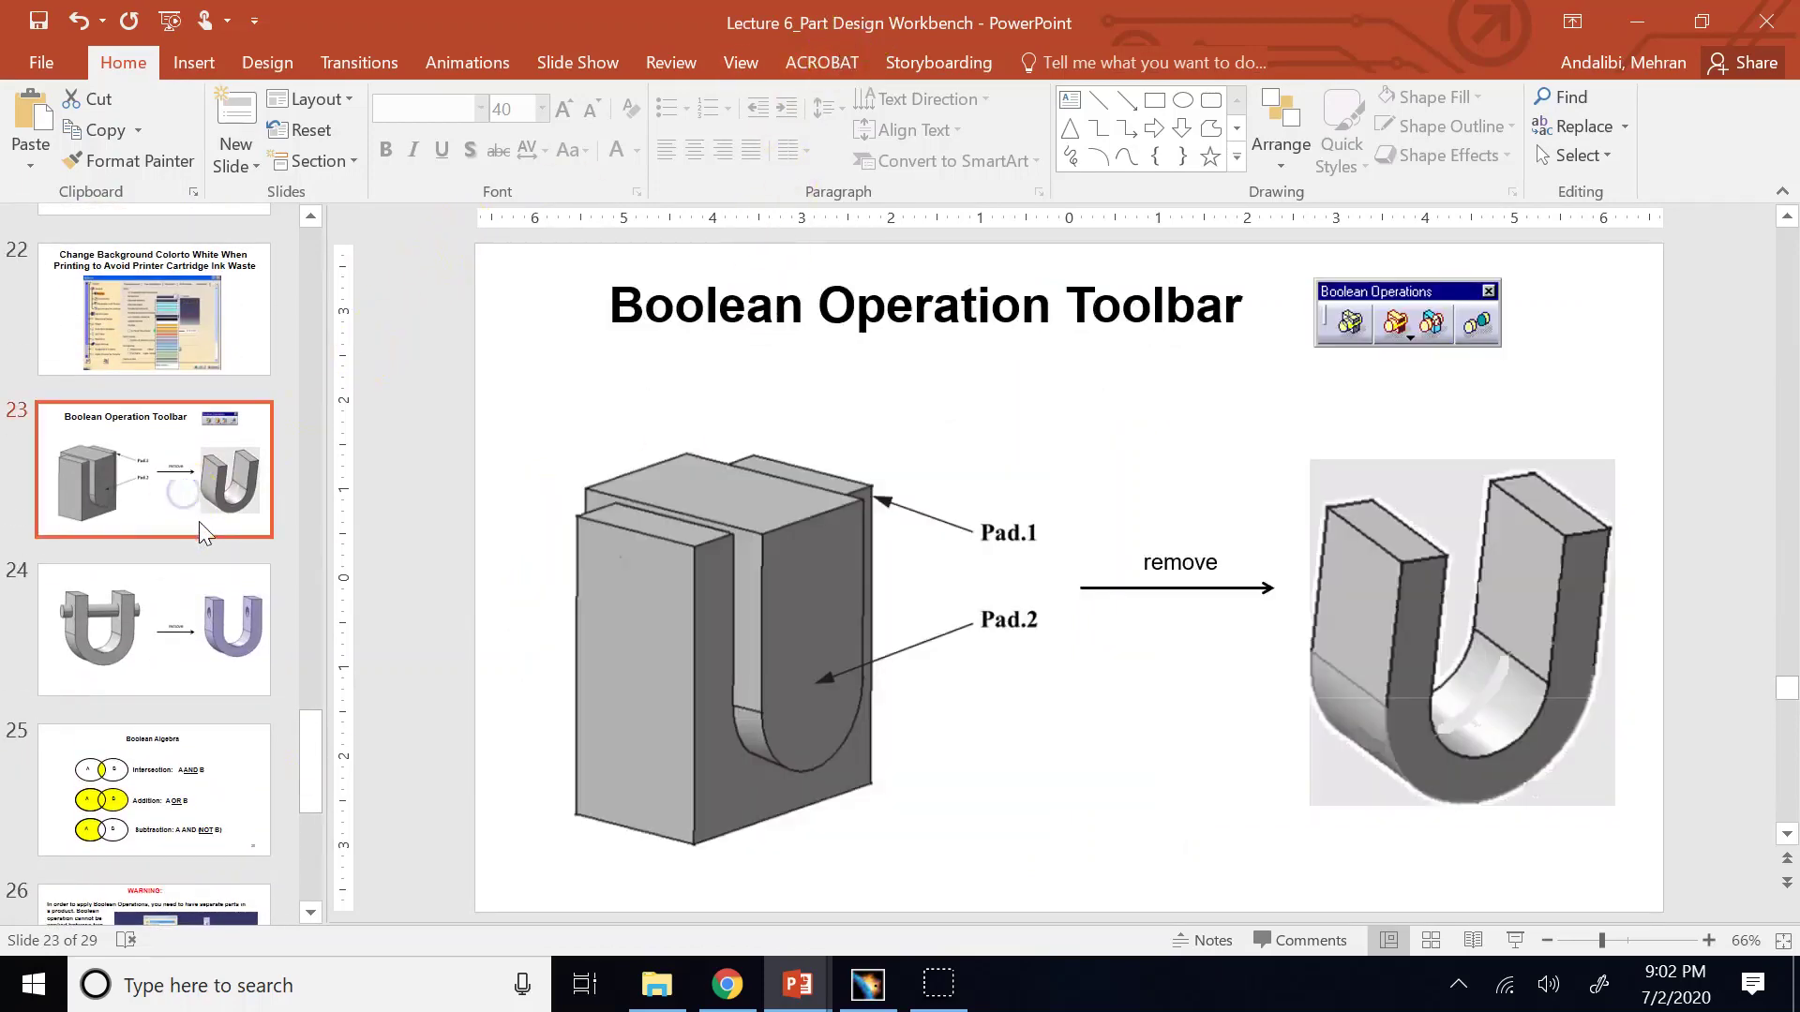
left_click(242, 490)
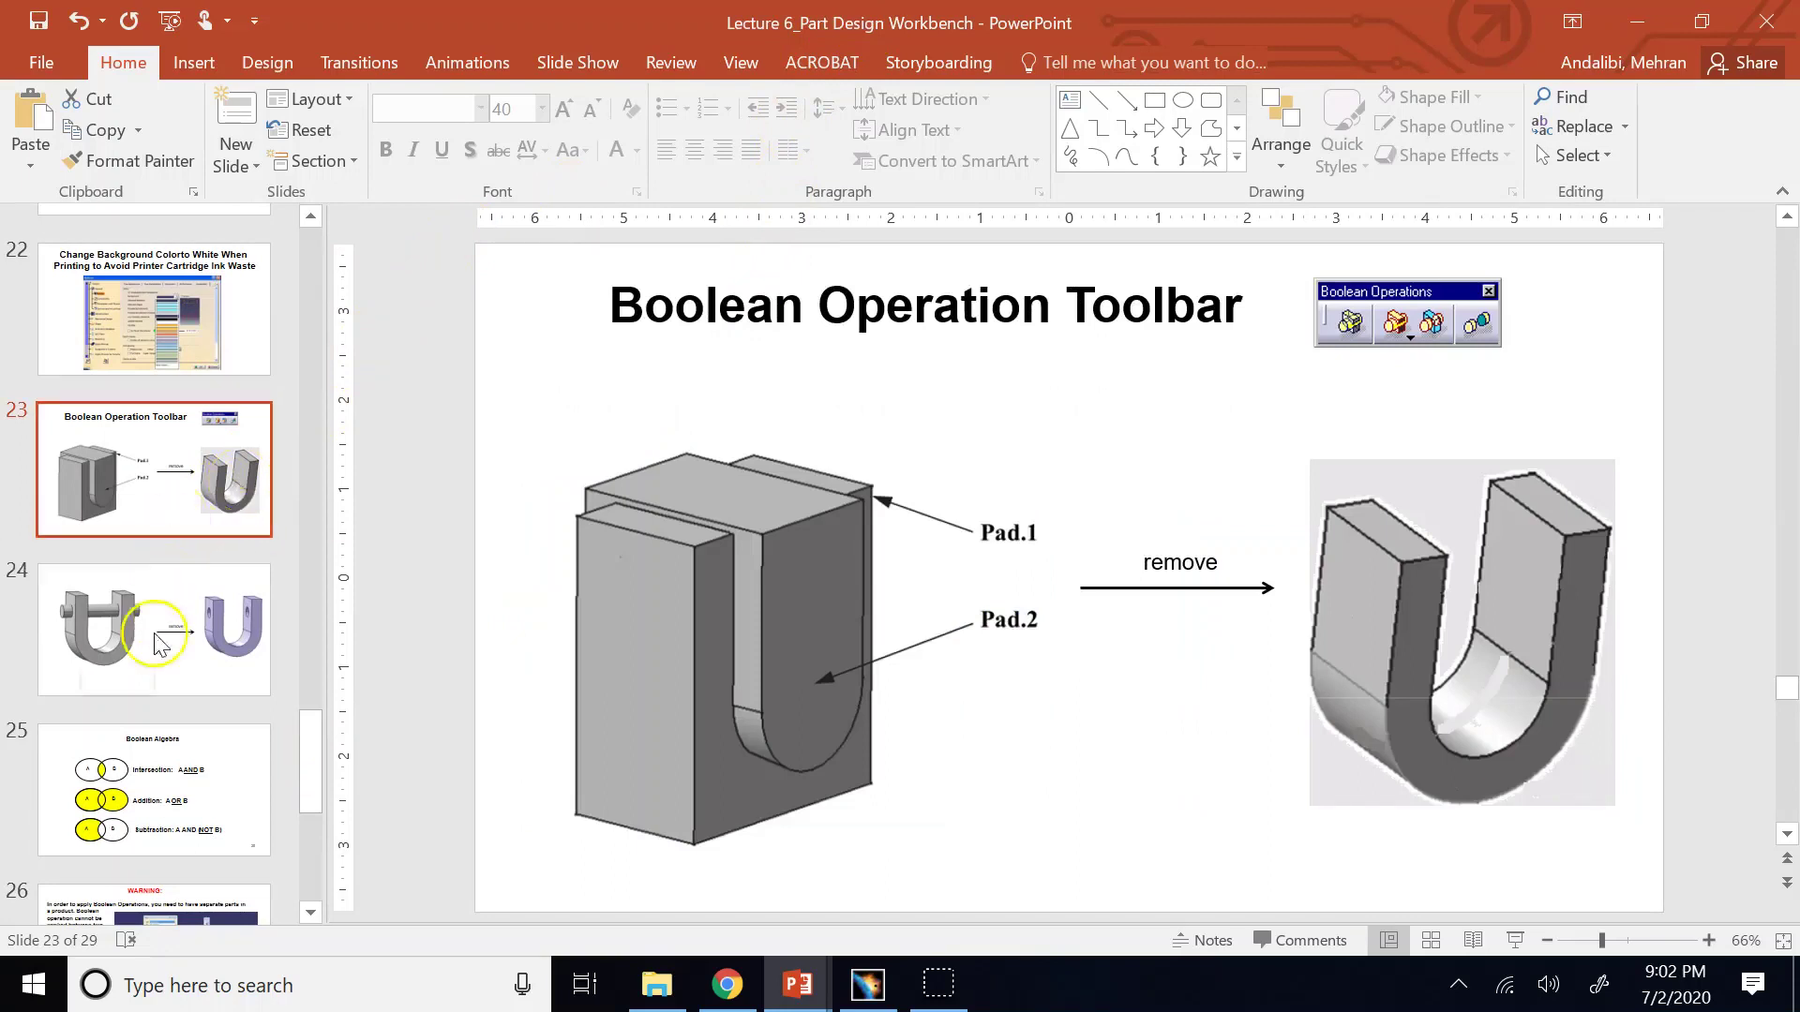
left_click(158, 824)
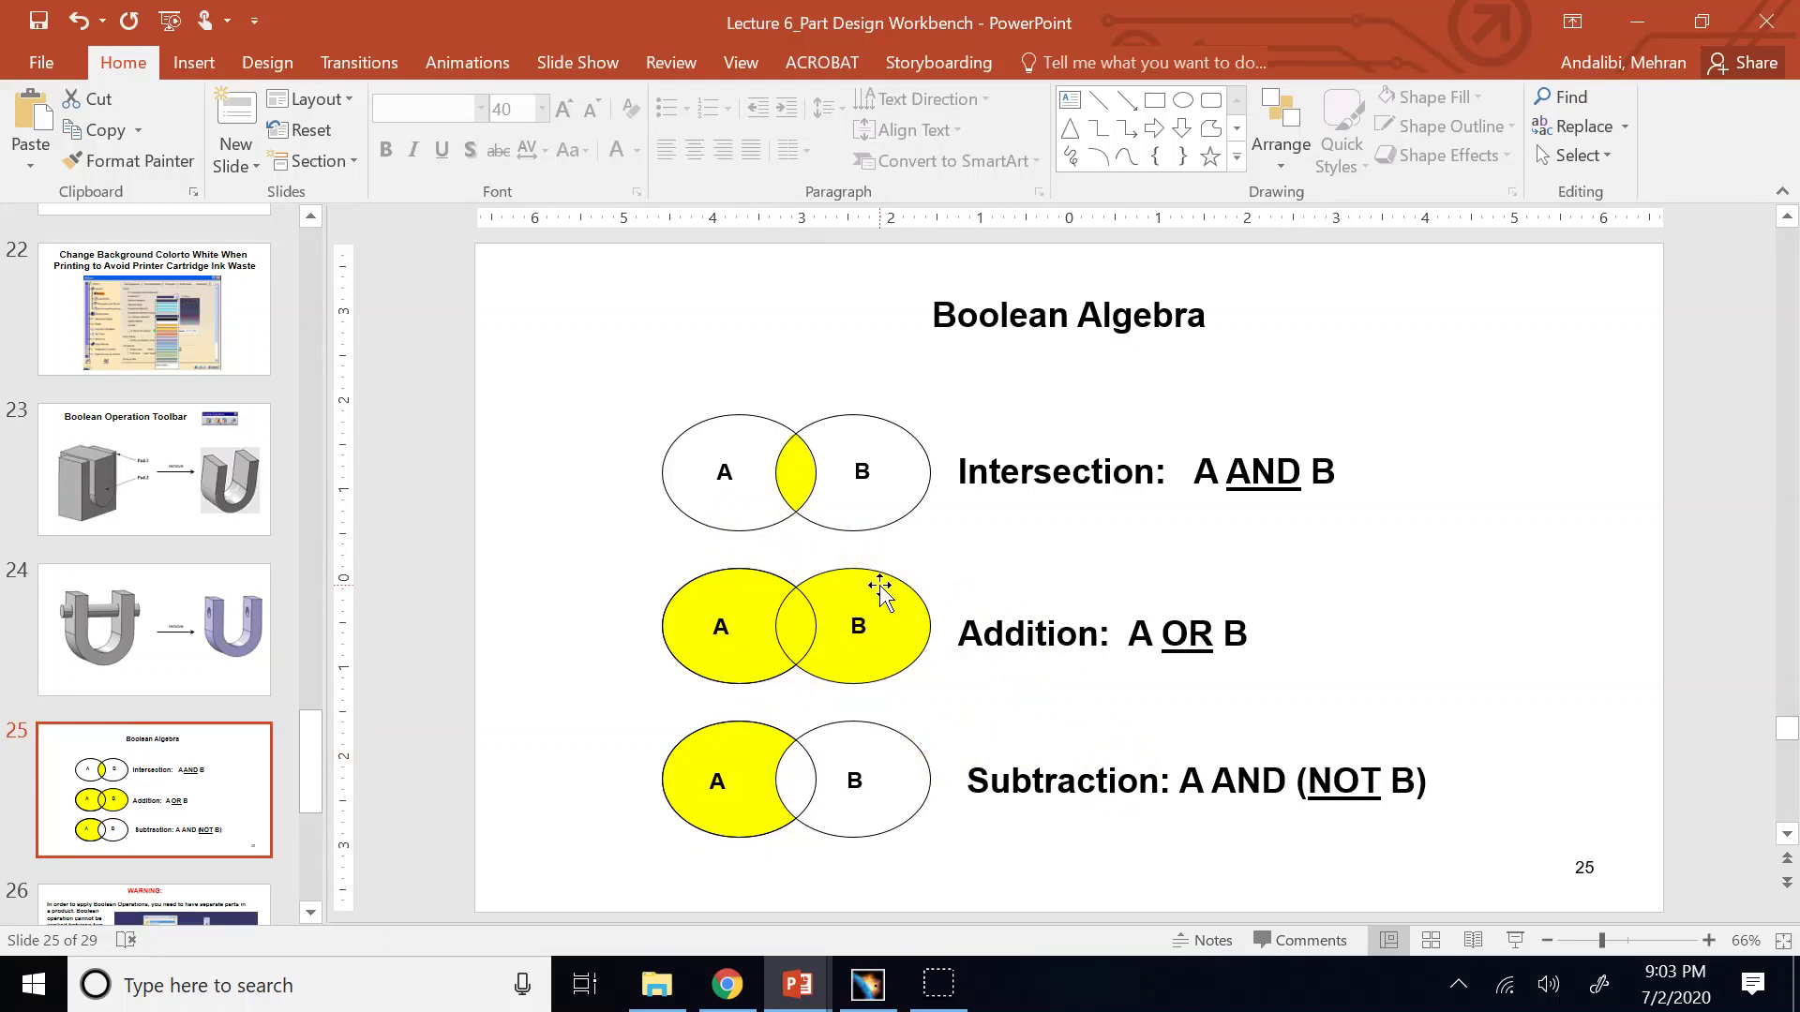
Compare the two remove examples on slides 23 and 24, finishing on the Wing's Spars example on slide 28.
left_click(253, 489)
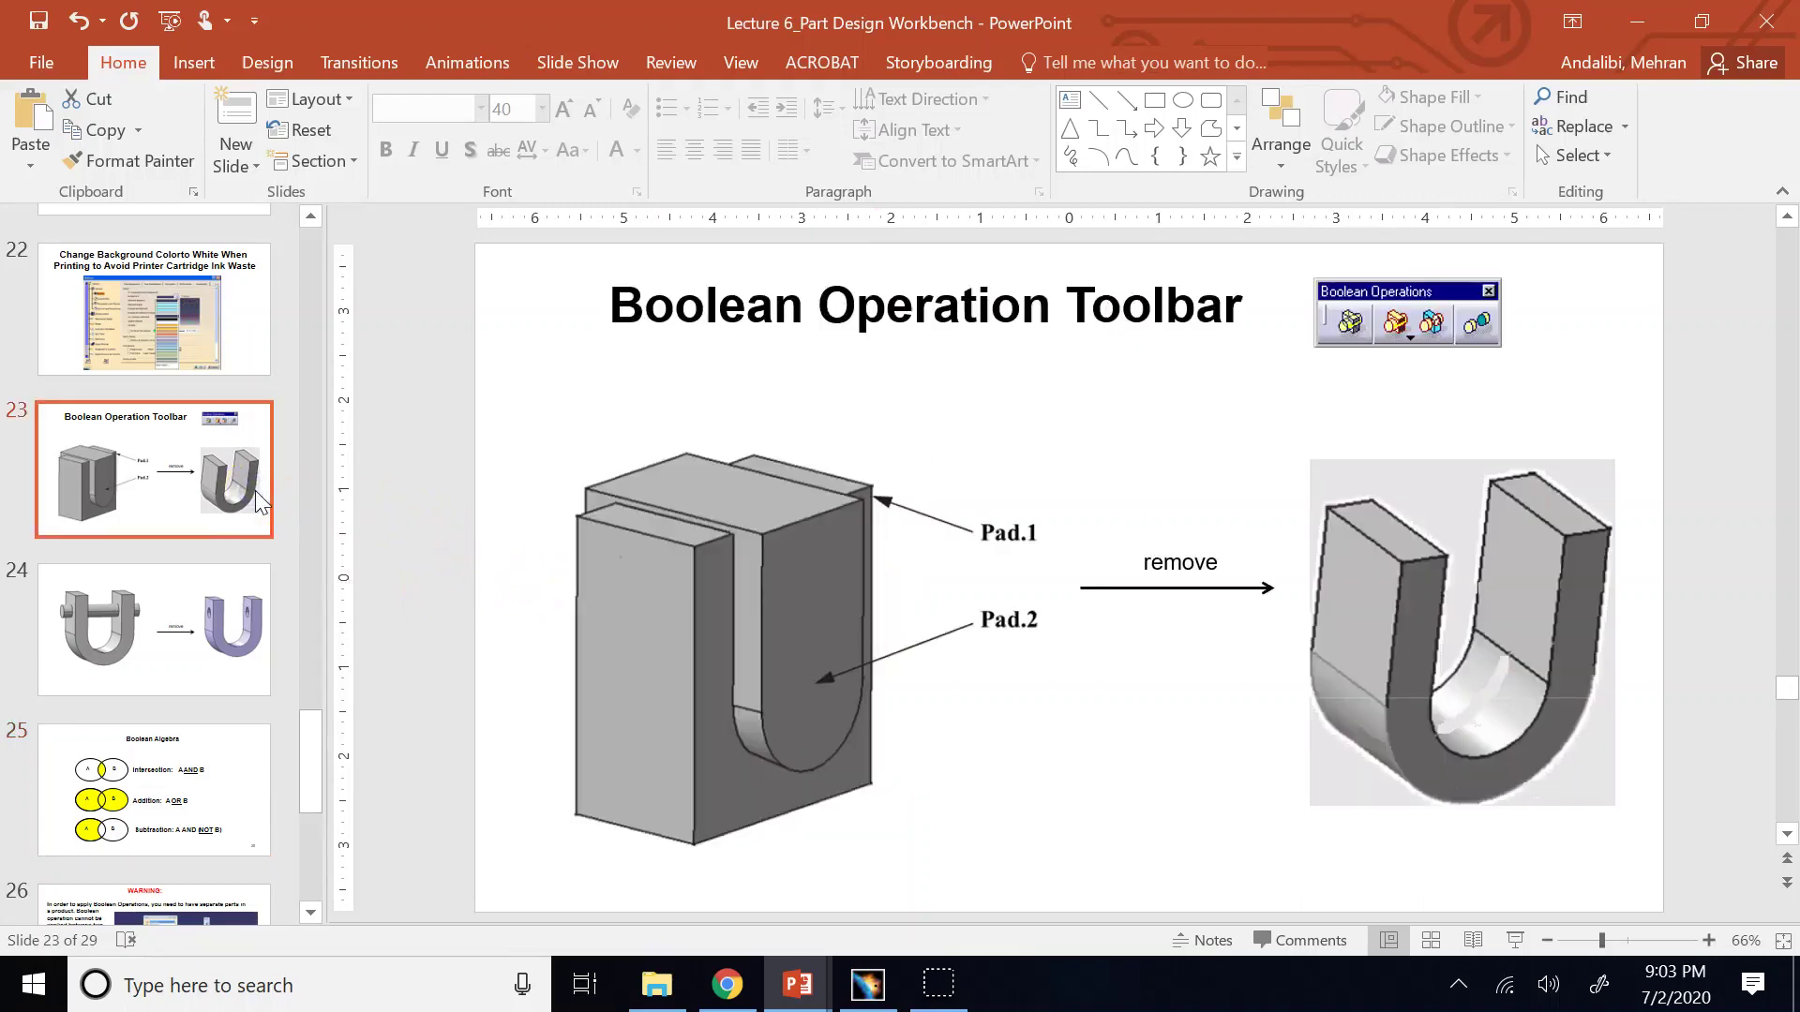
left_click(206, 628)
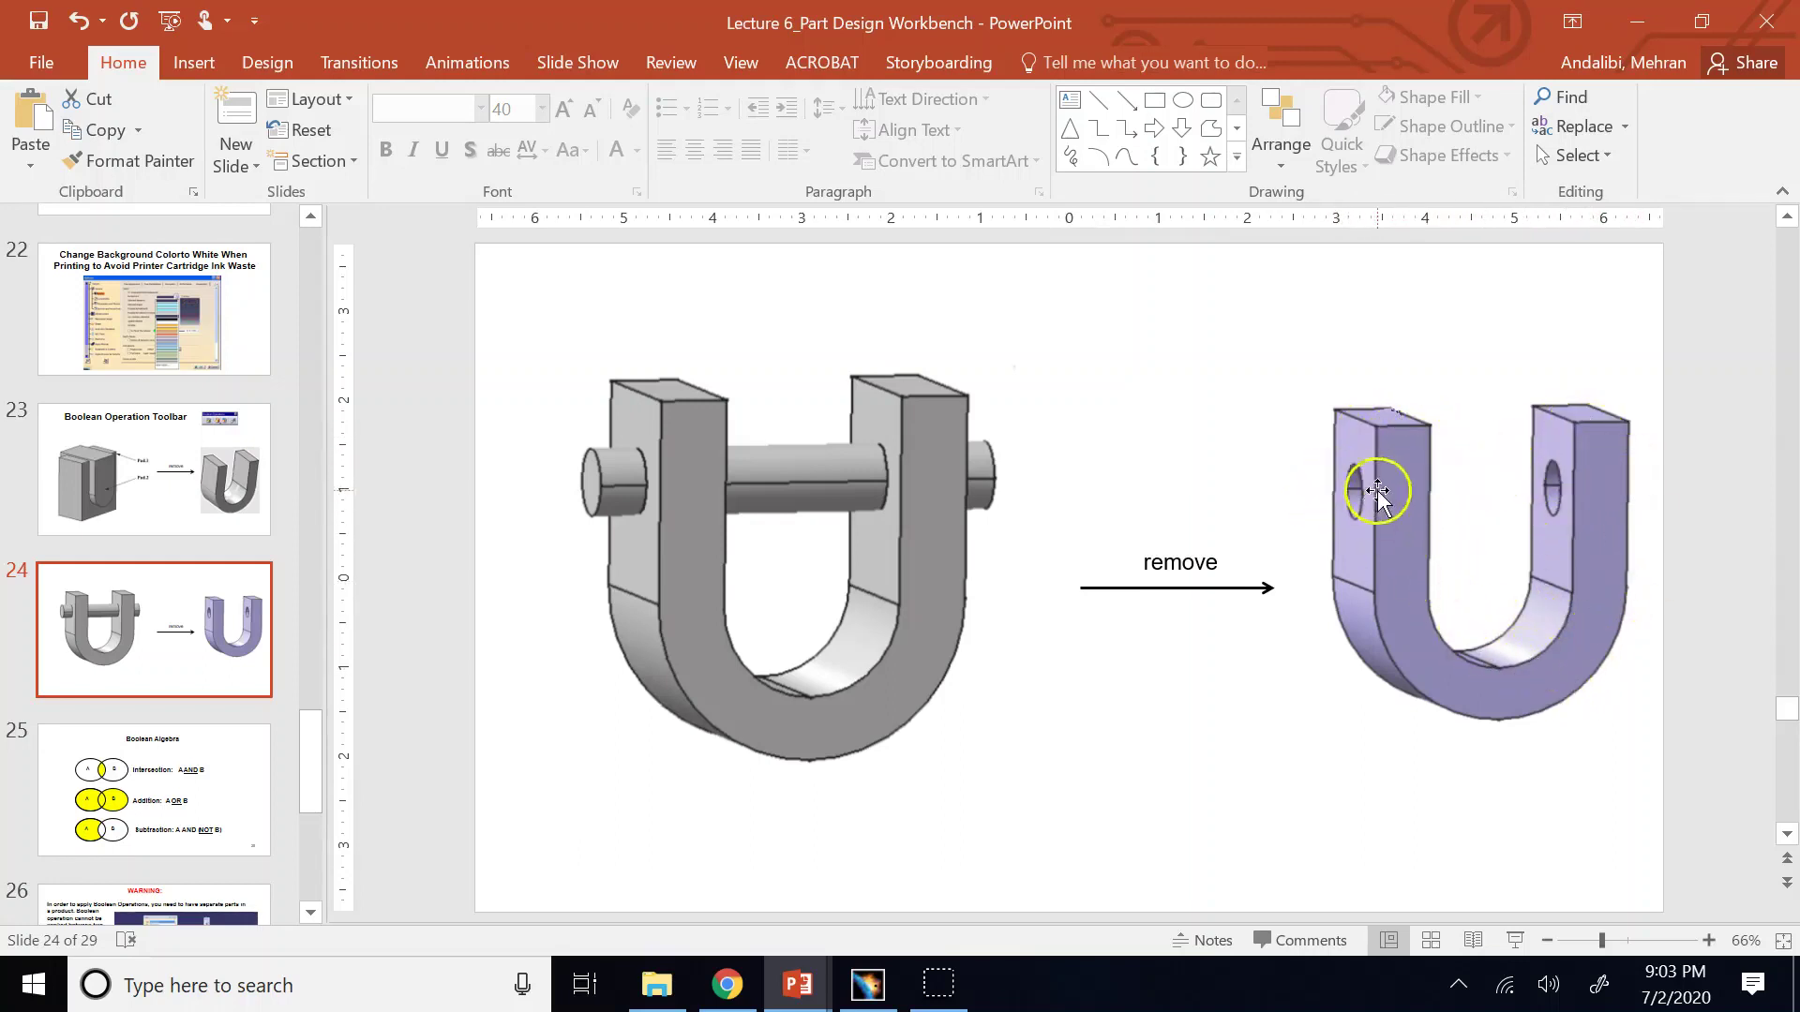
left_click(230, 466)
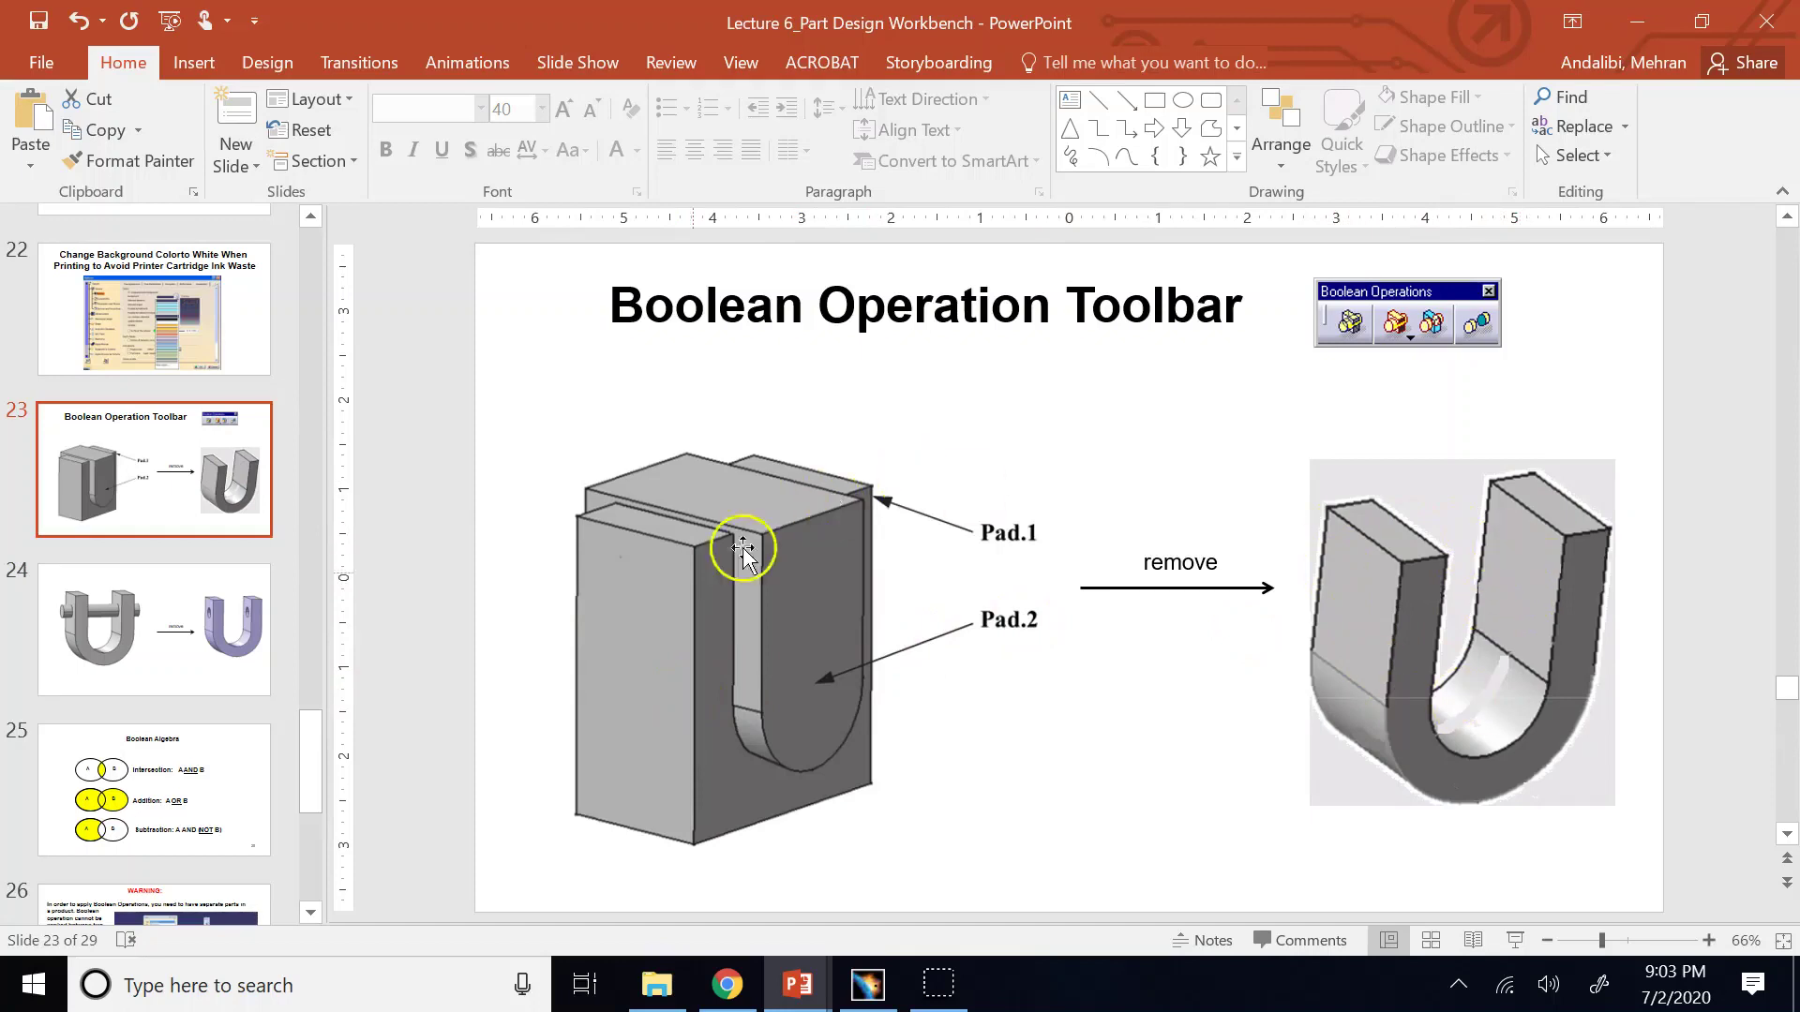
left_click(156, 694)
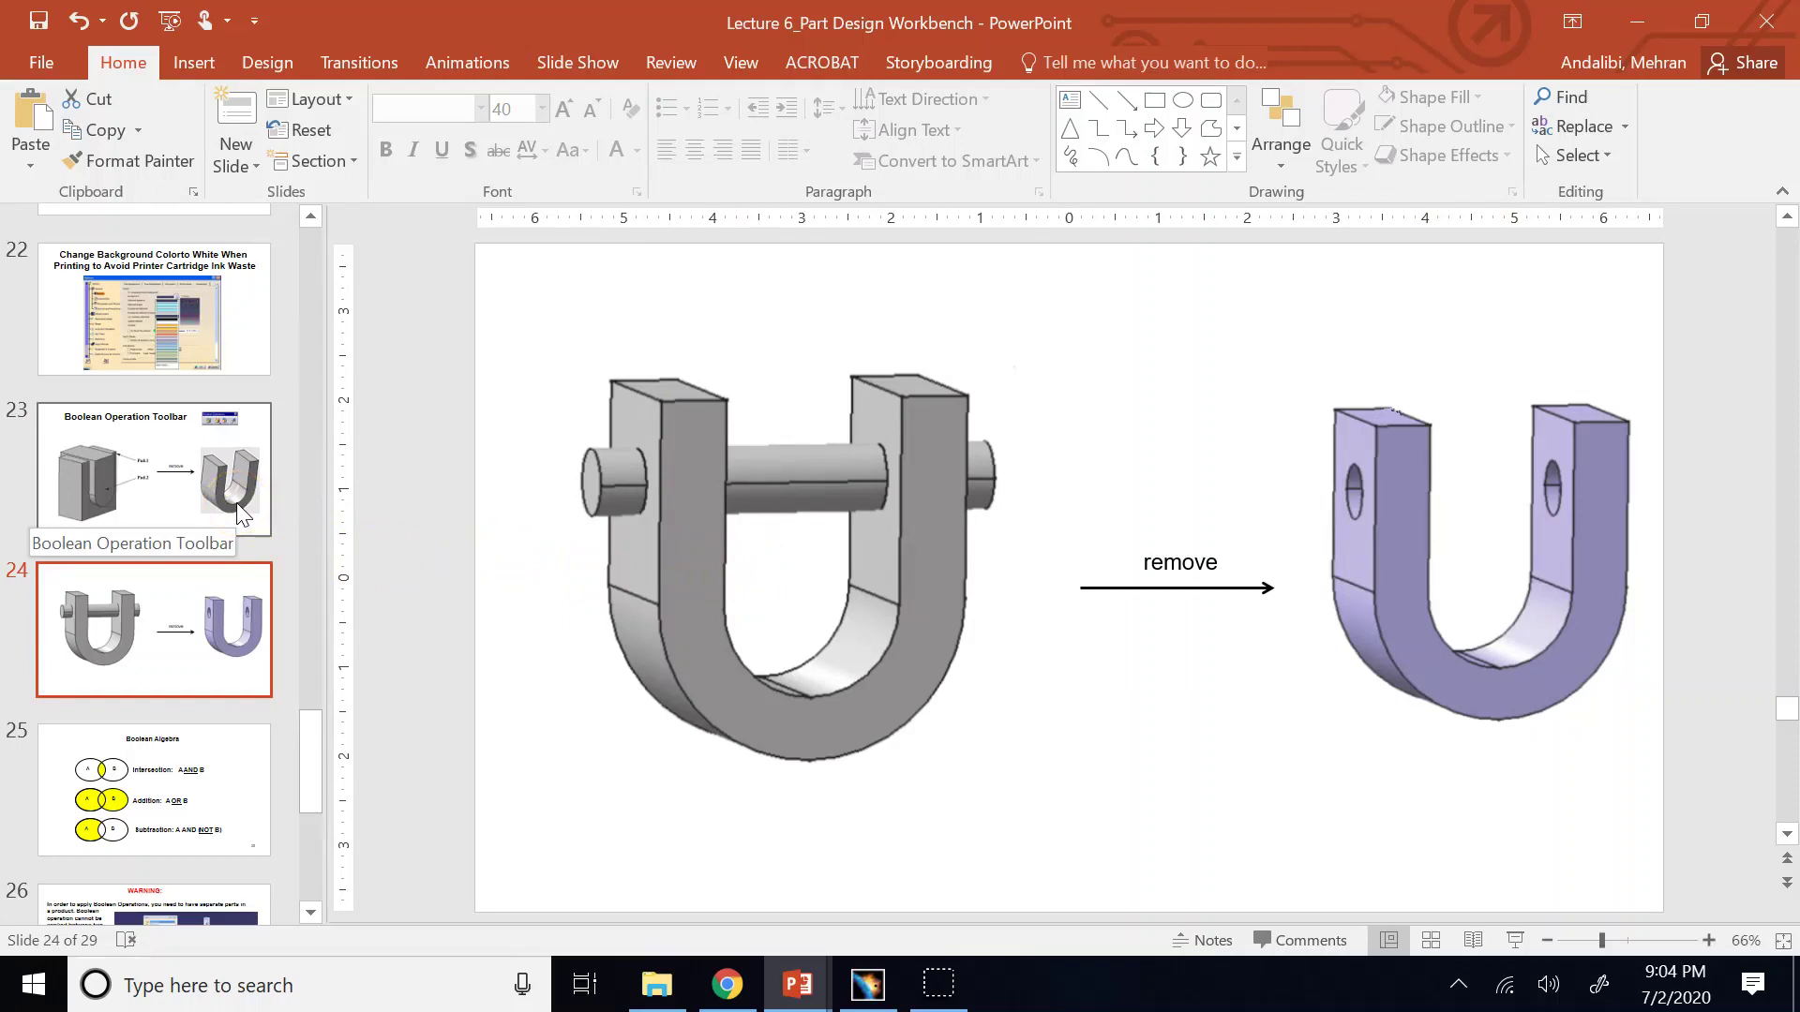
key("Page_Up")
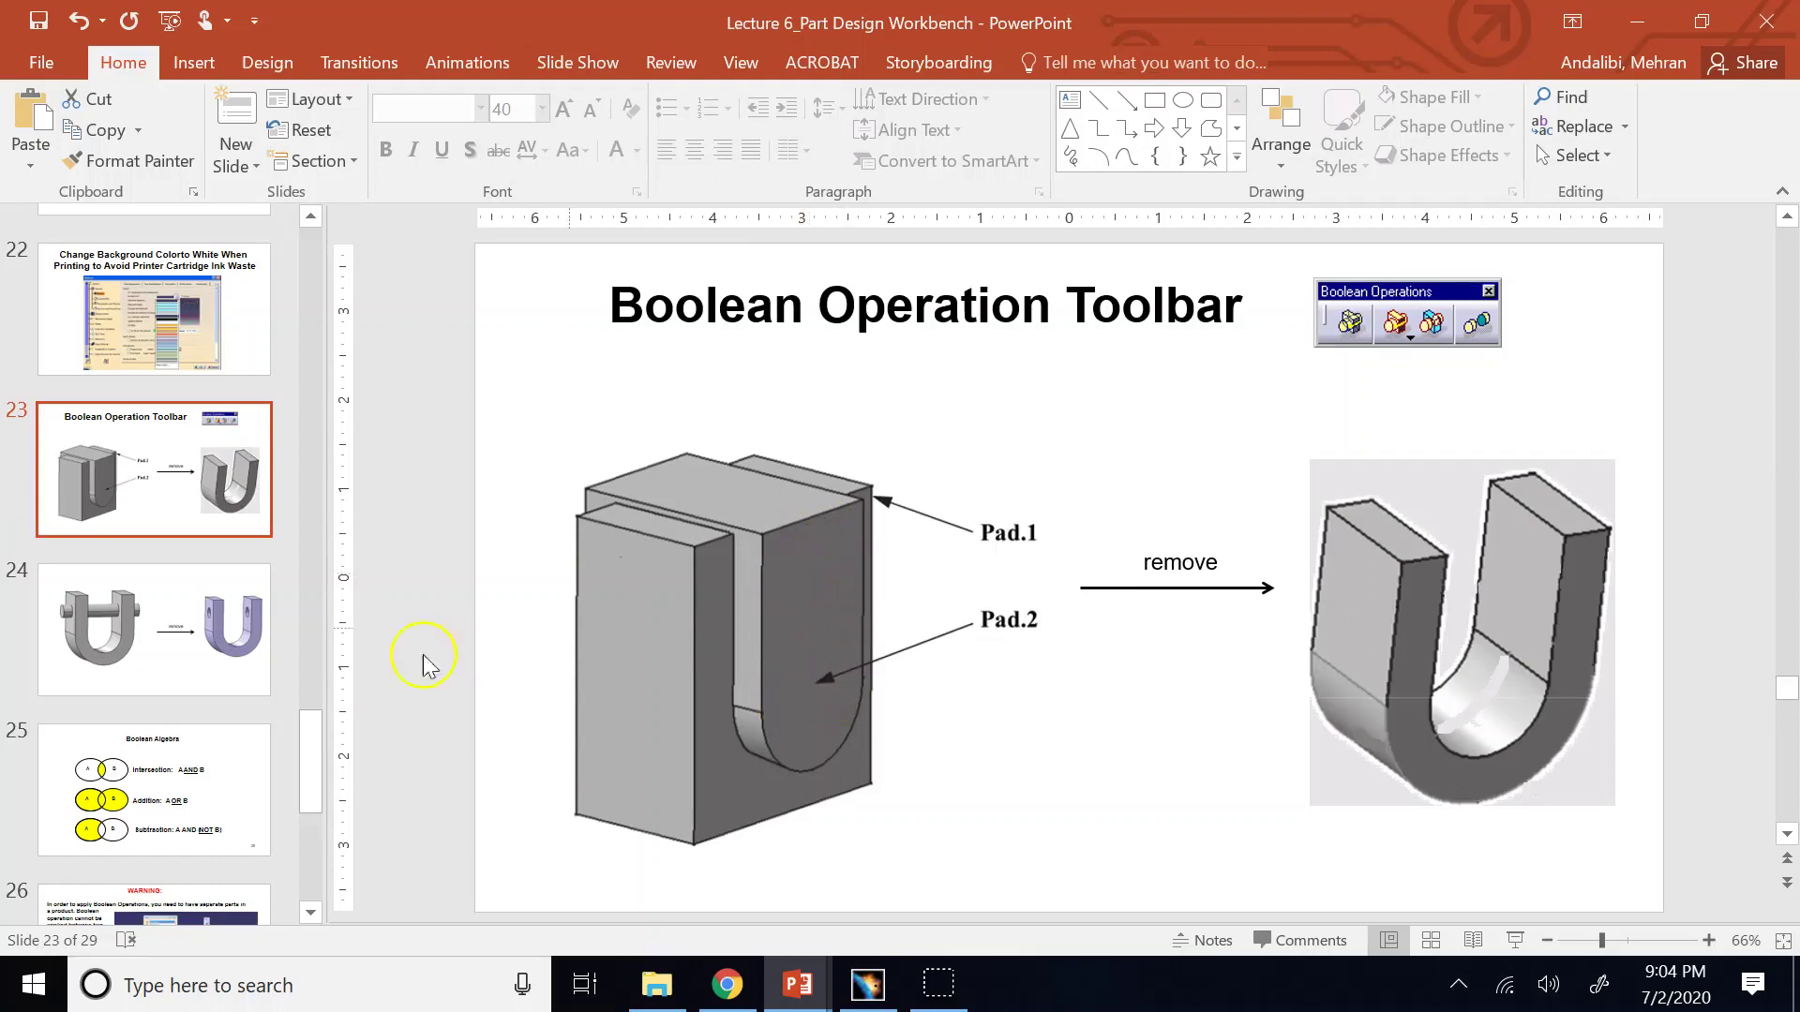
key("Page_Down")
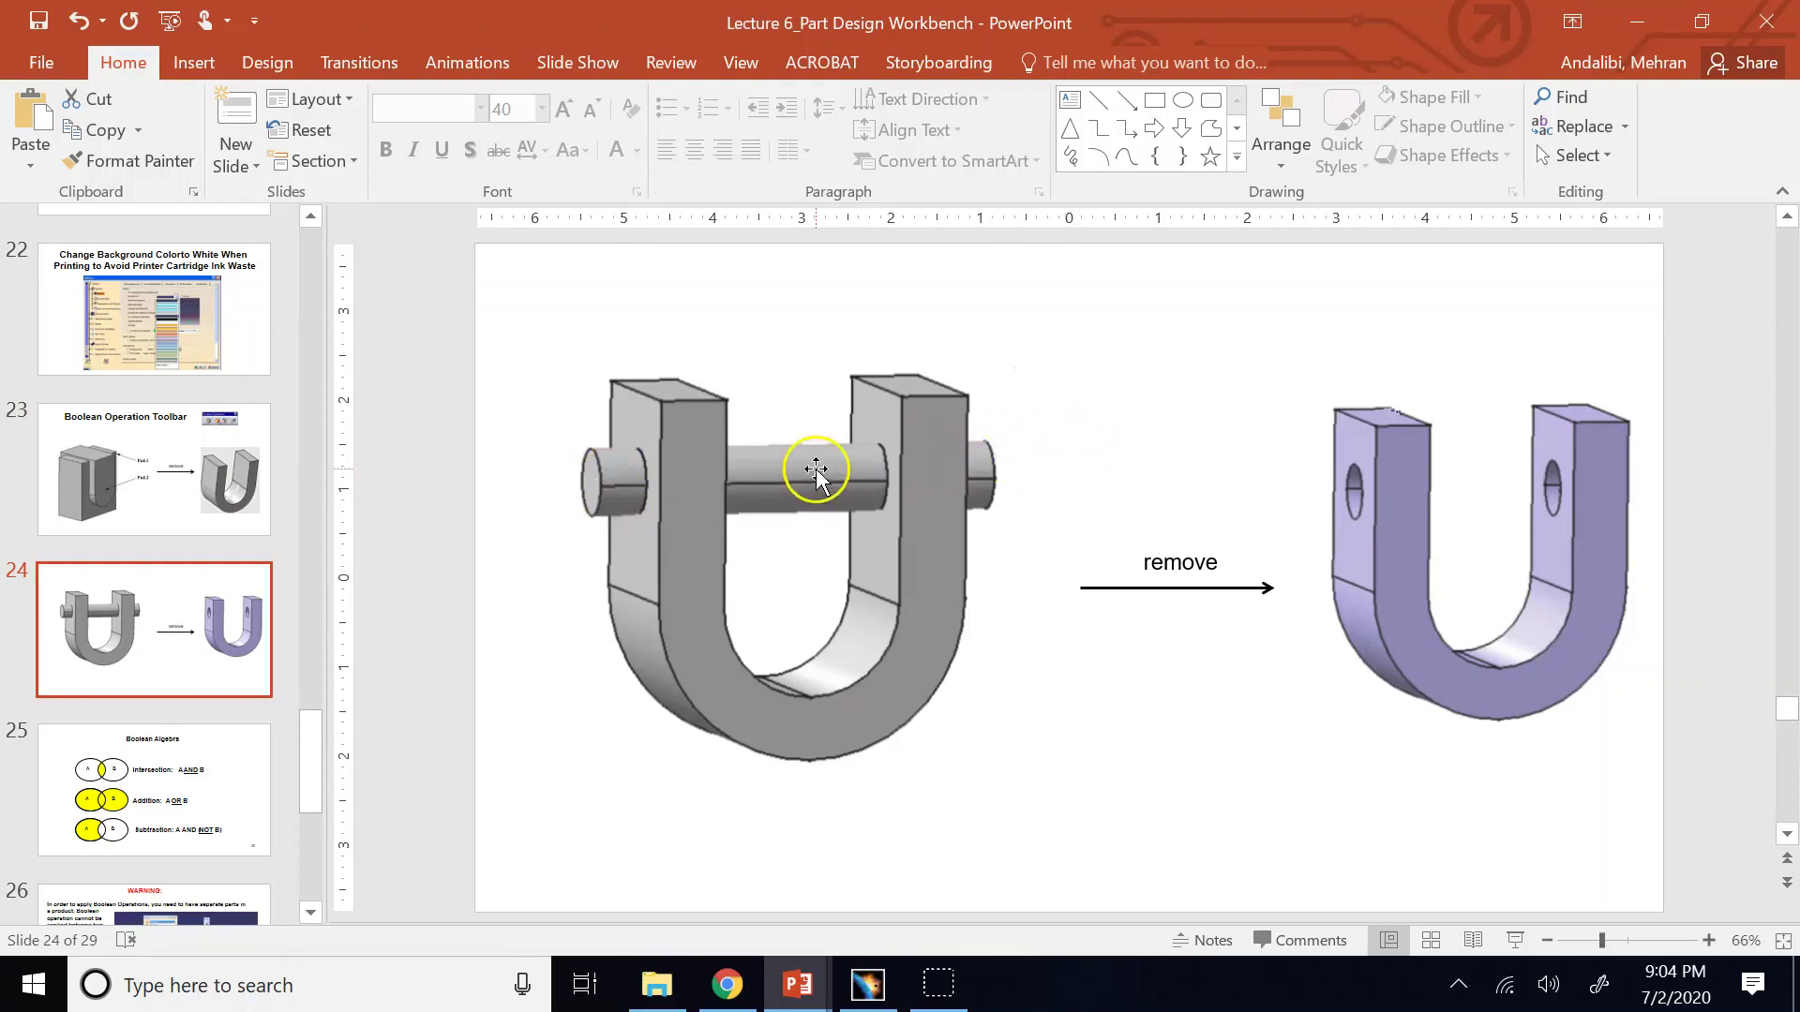
left_click(261, 466)
left_click(230, 609)
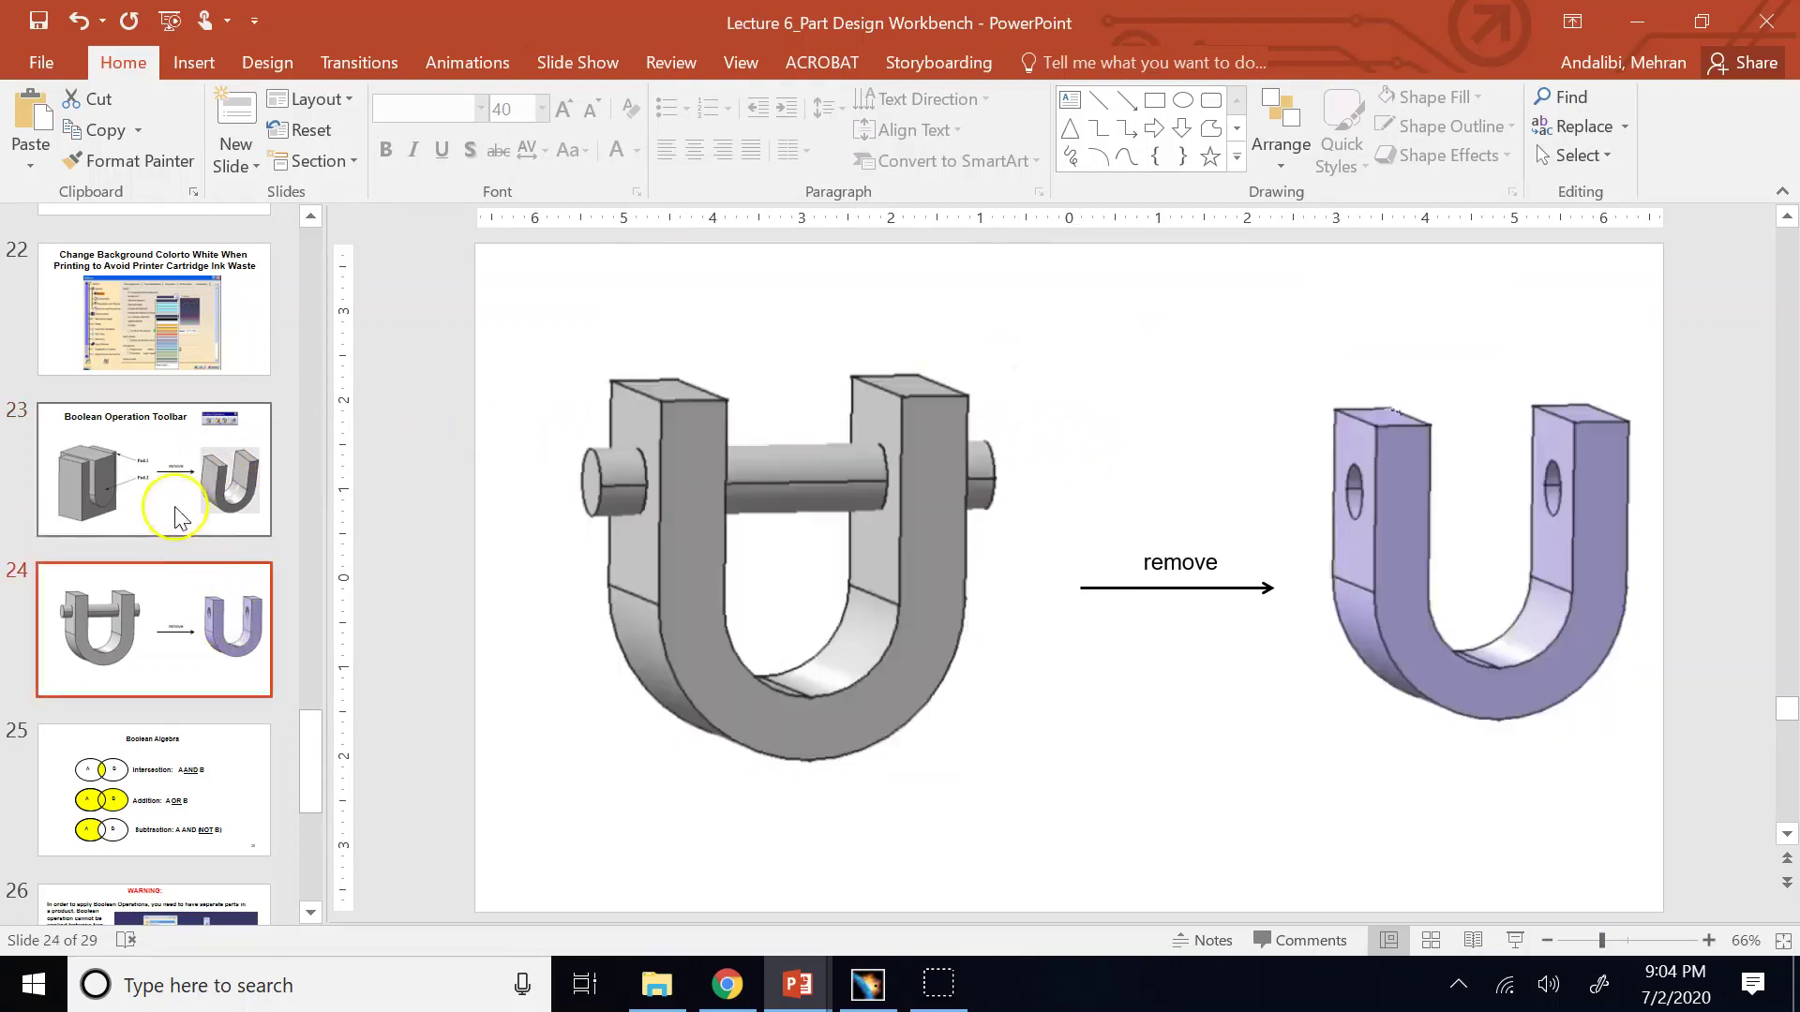
left_click(176, 509)
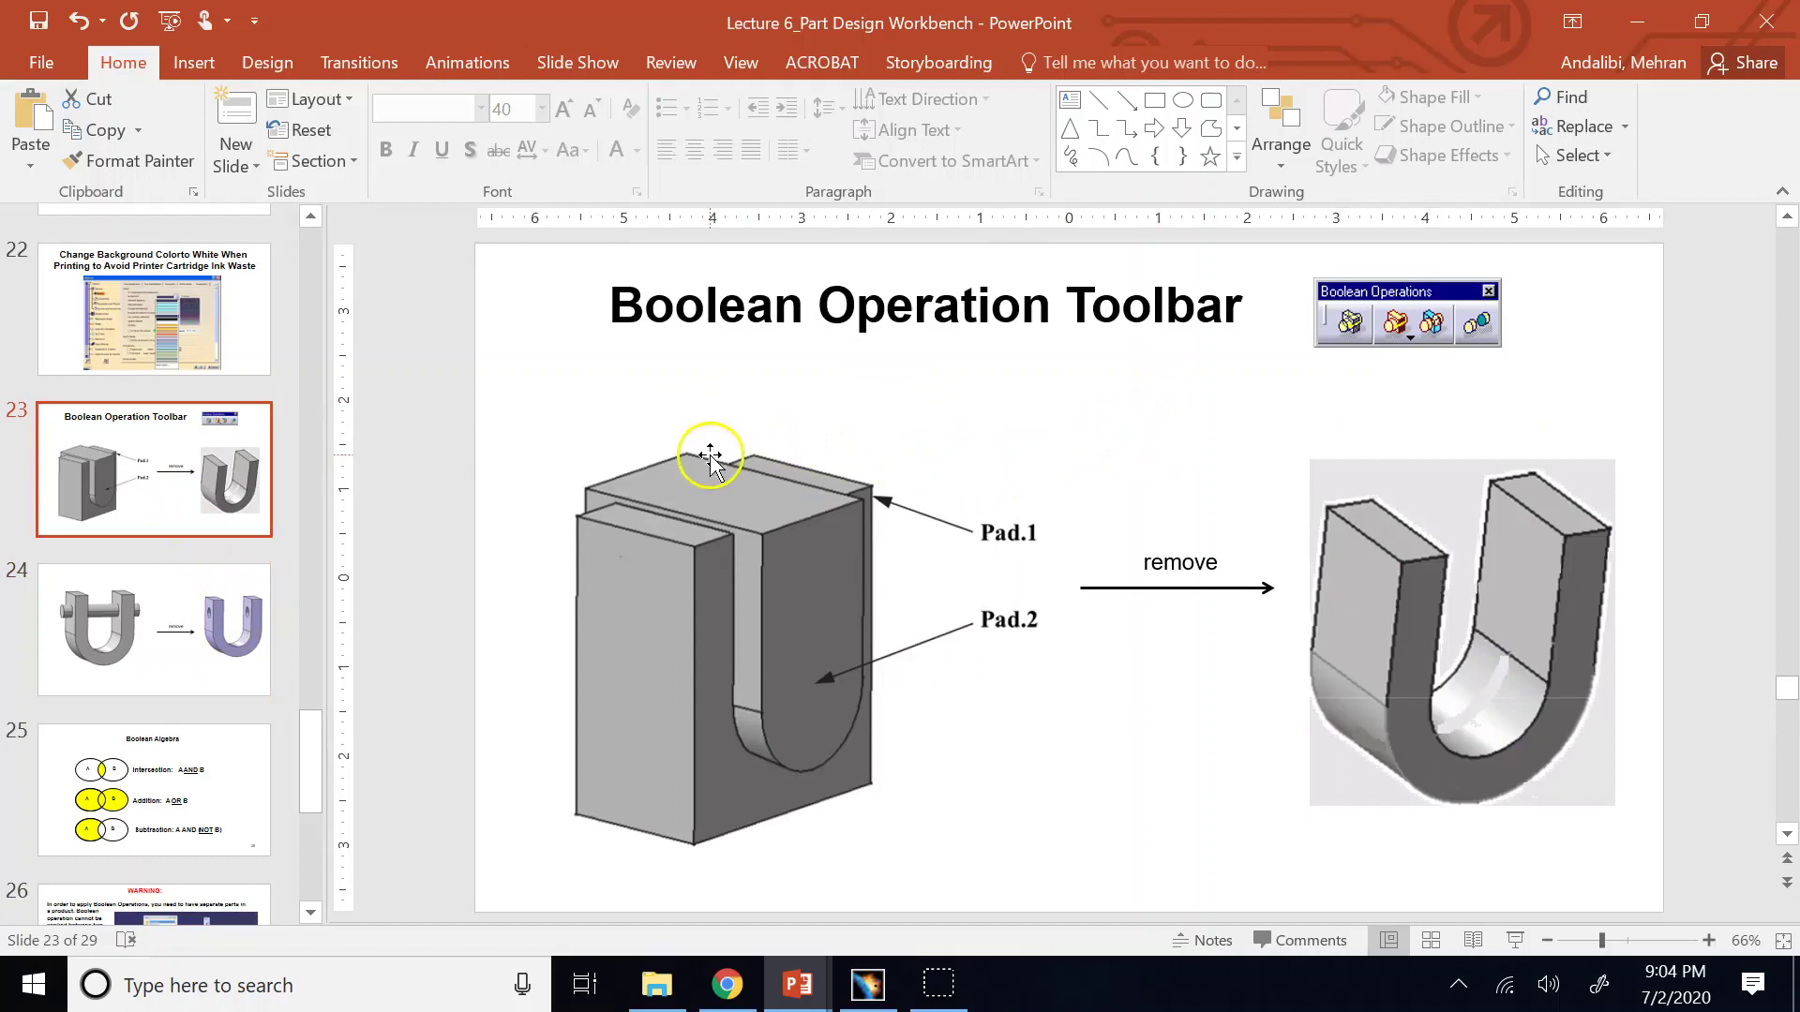
left_click(245, 623)
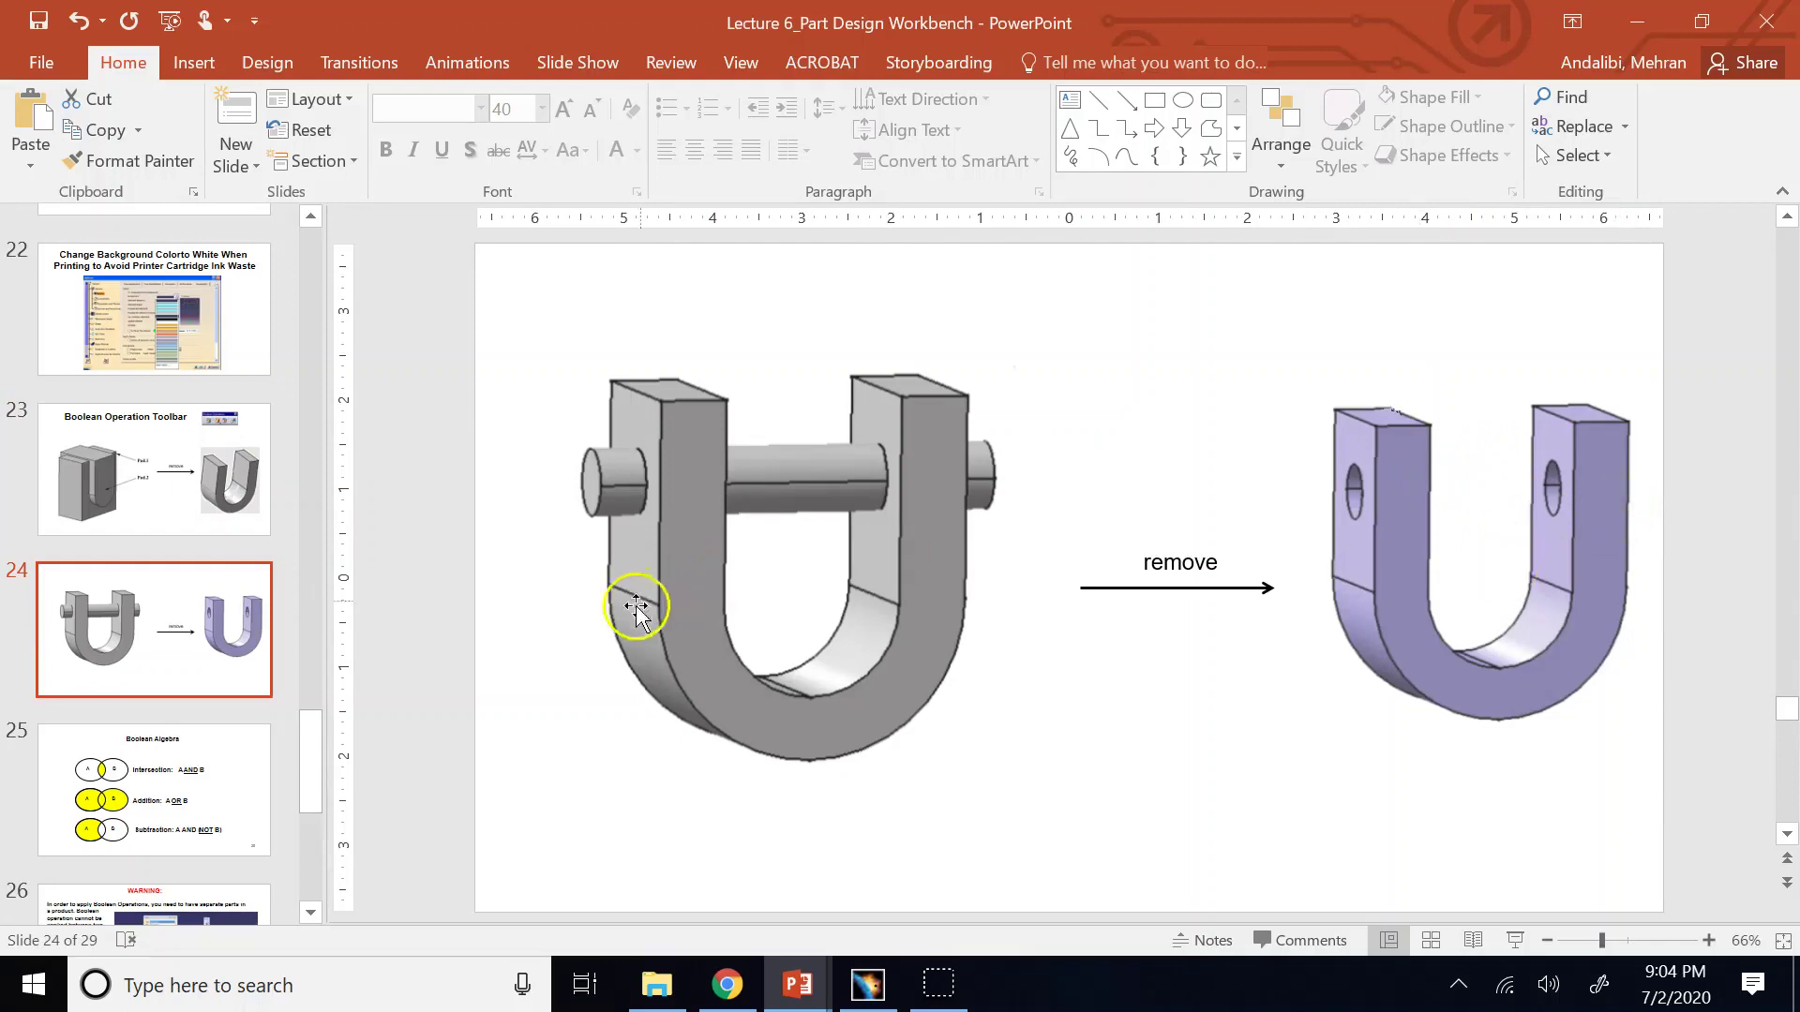
scroll(394, 666, "down", 2)
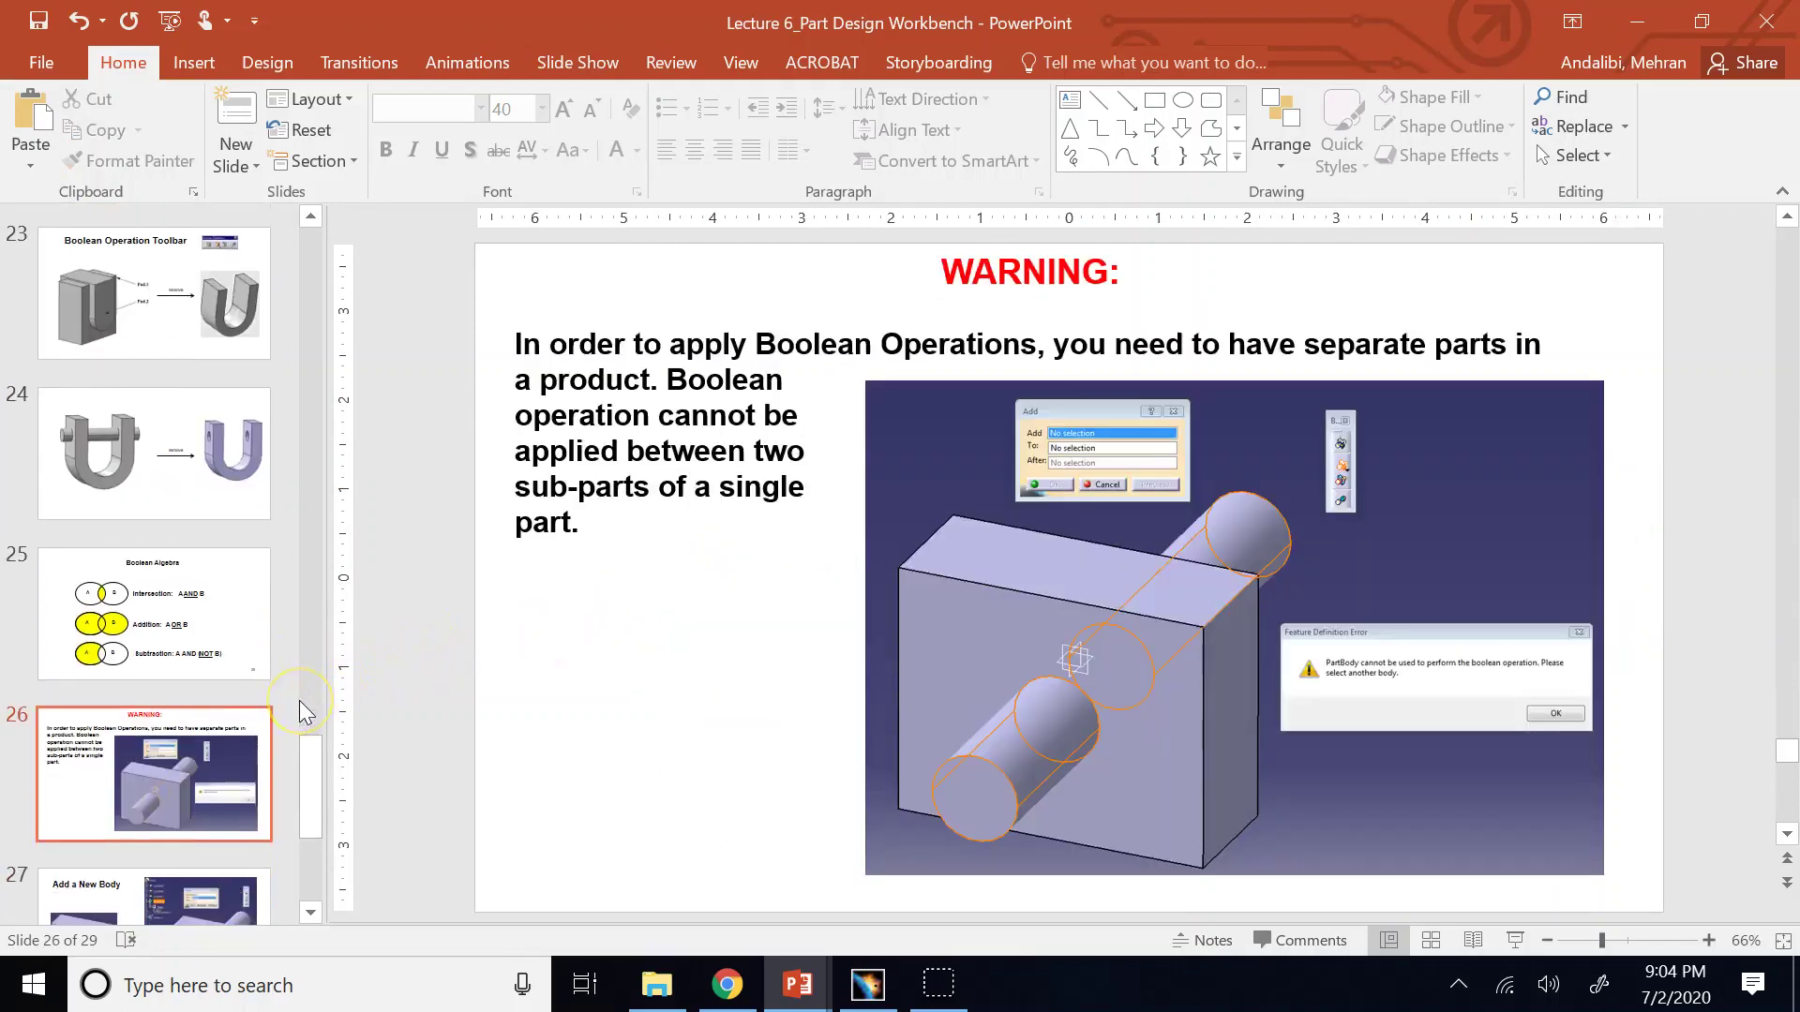
scroll(300, 701, "down", 2)
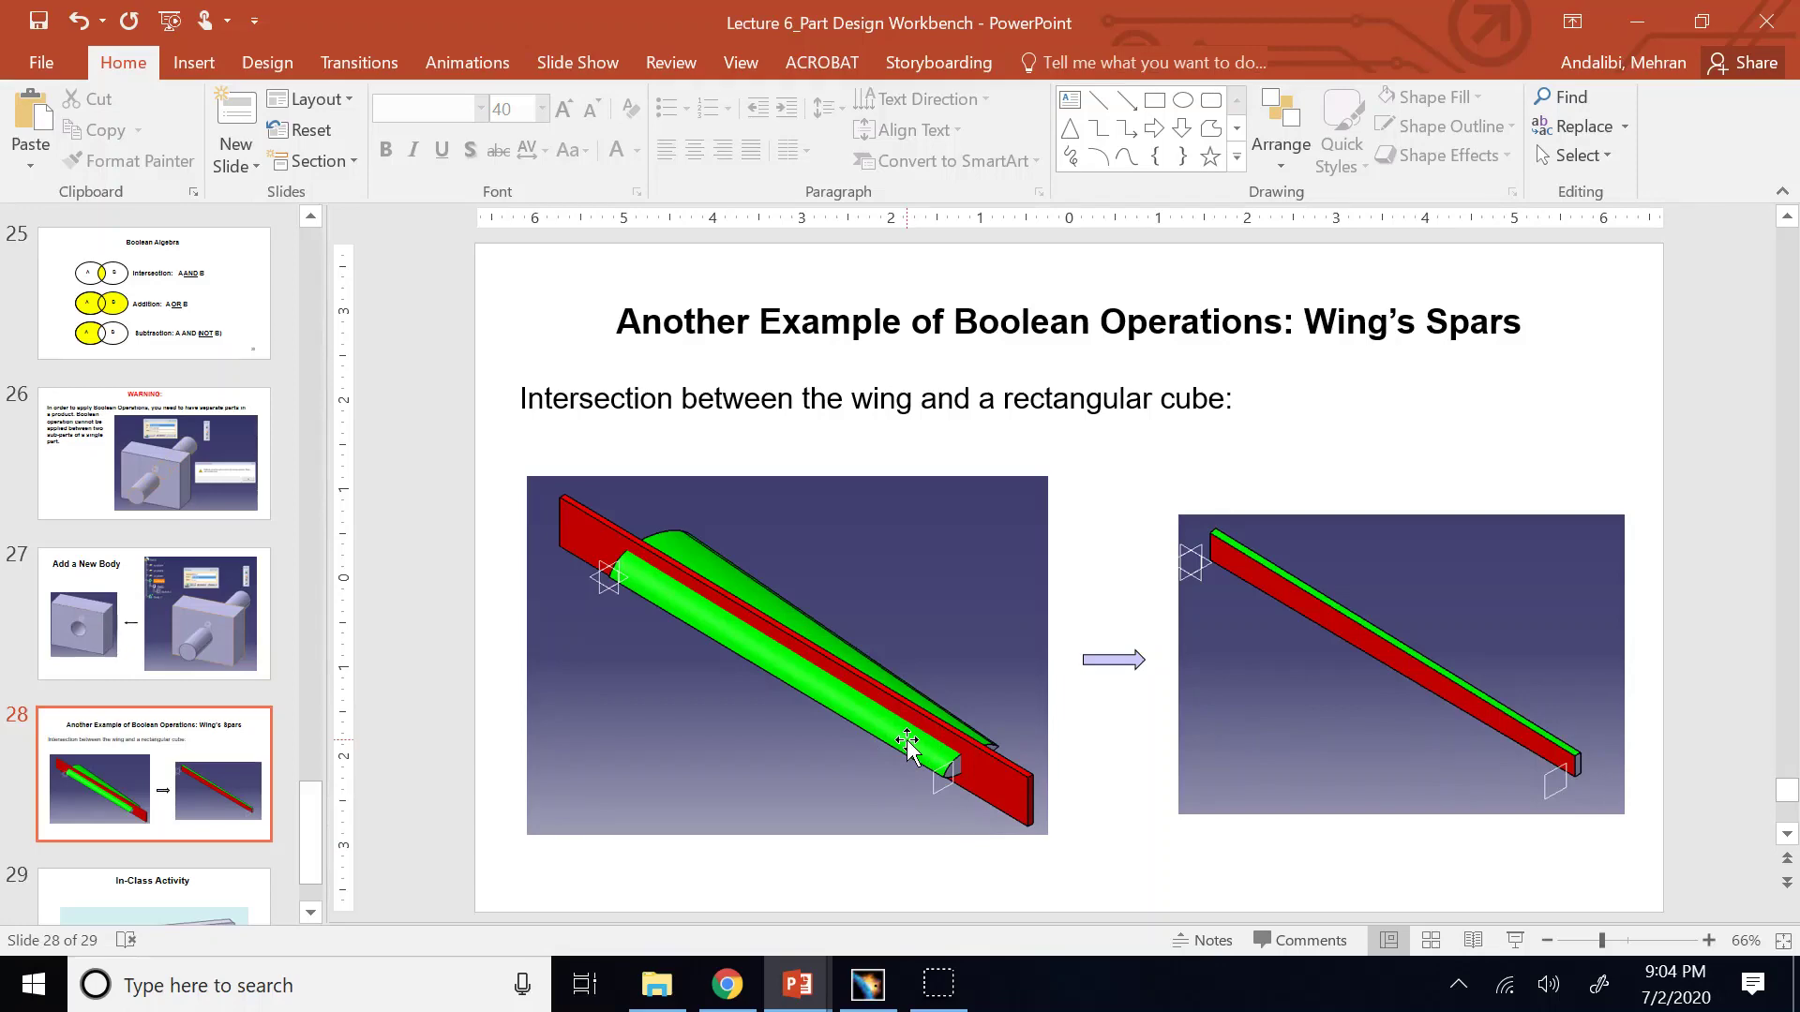
Switch to Chrome and search Google in a new tab for "spars and ribs inside the wing".
left_click(730, 982)
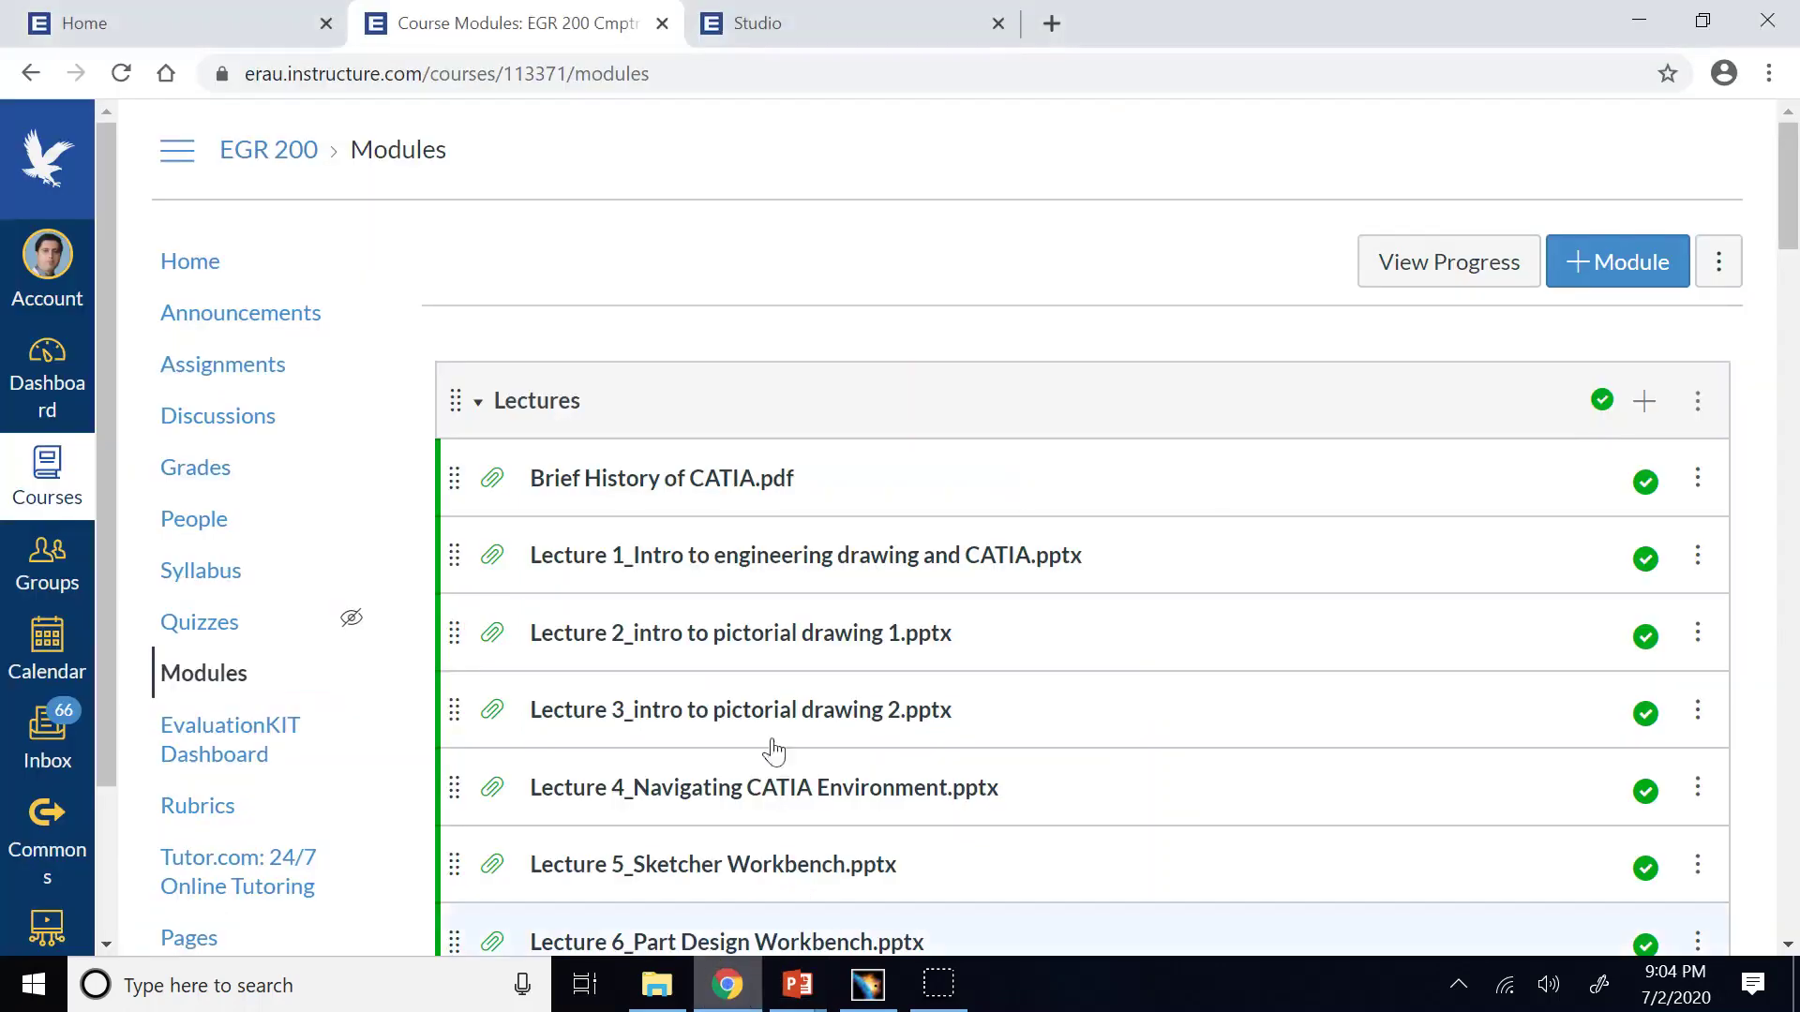
left_click(1048, 23)
type("goo")
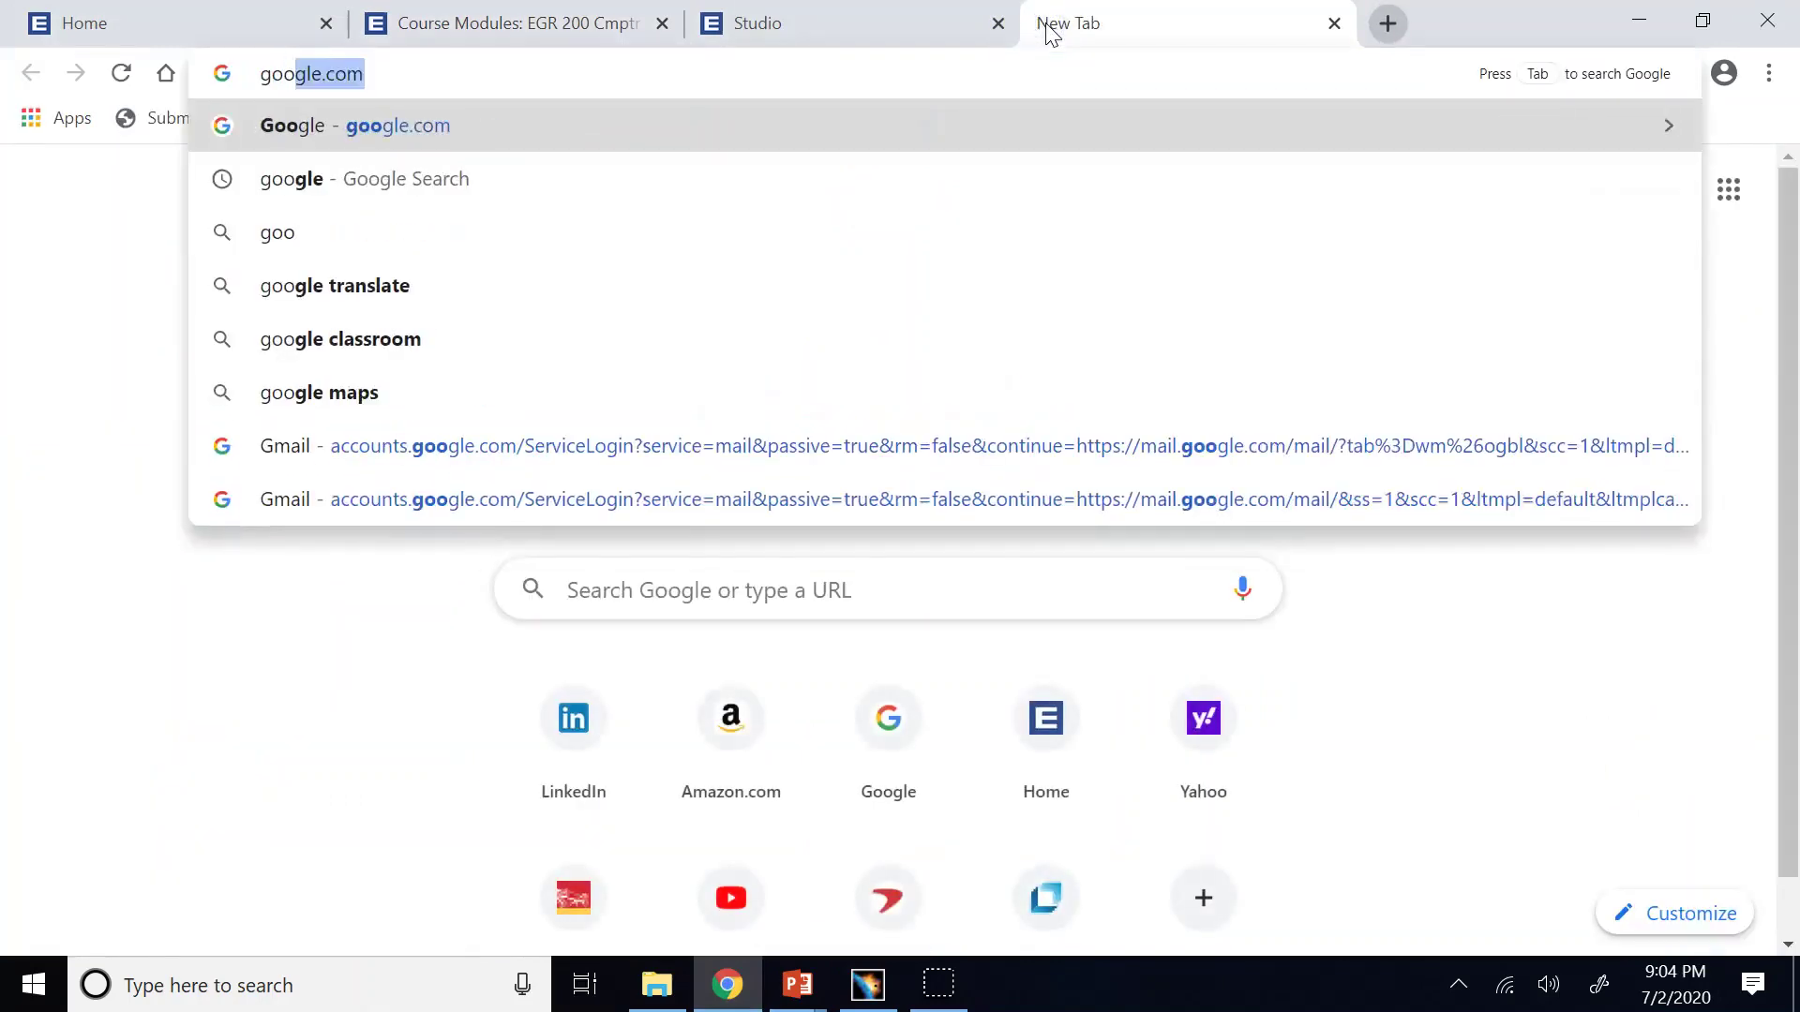
key("Return")
type("spars ")
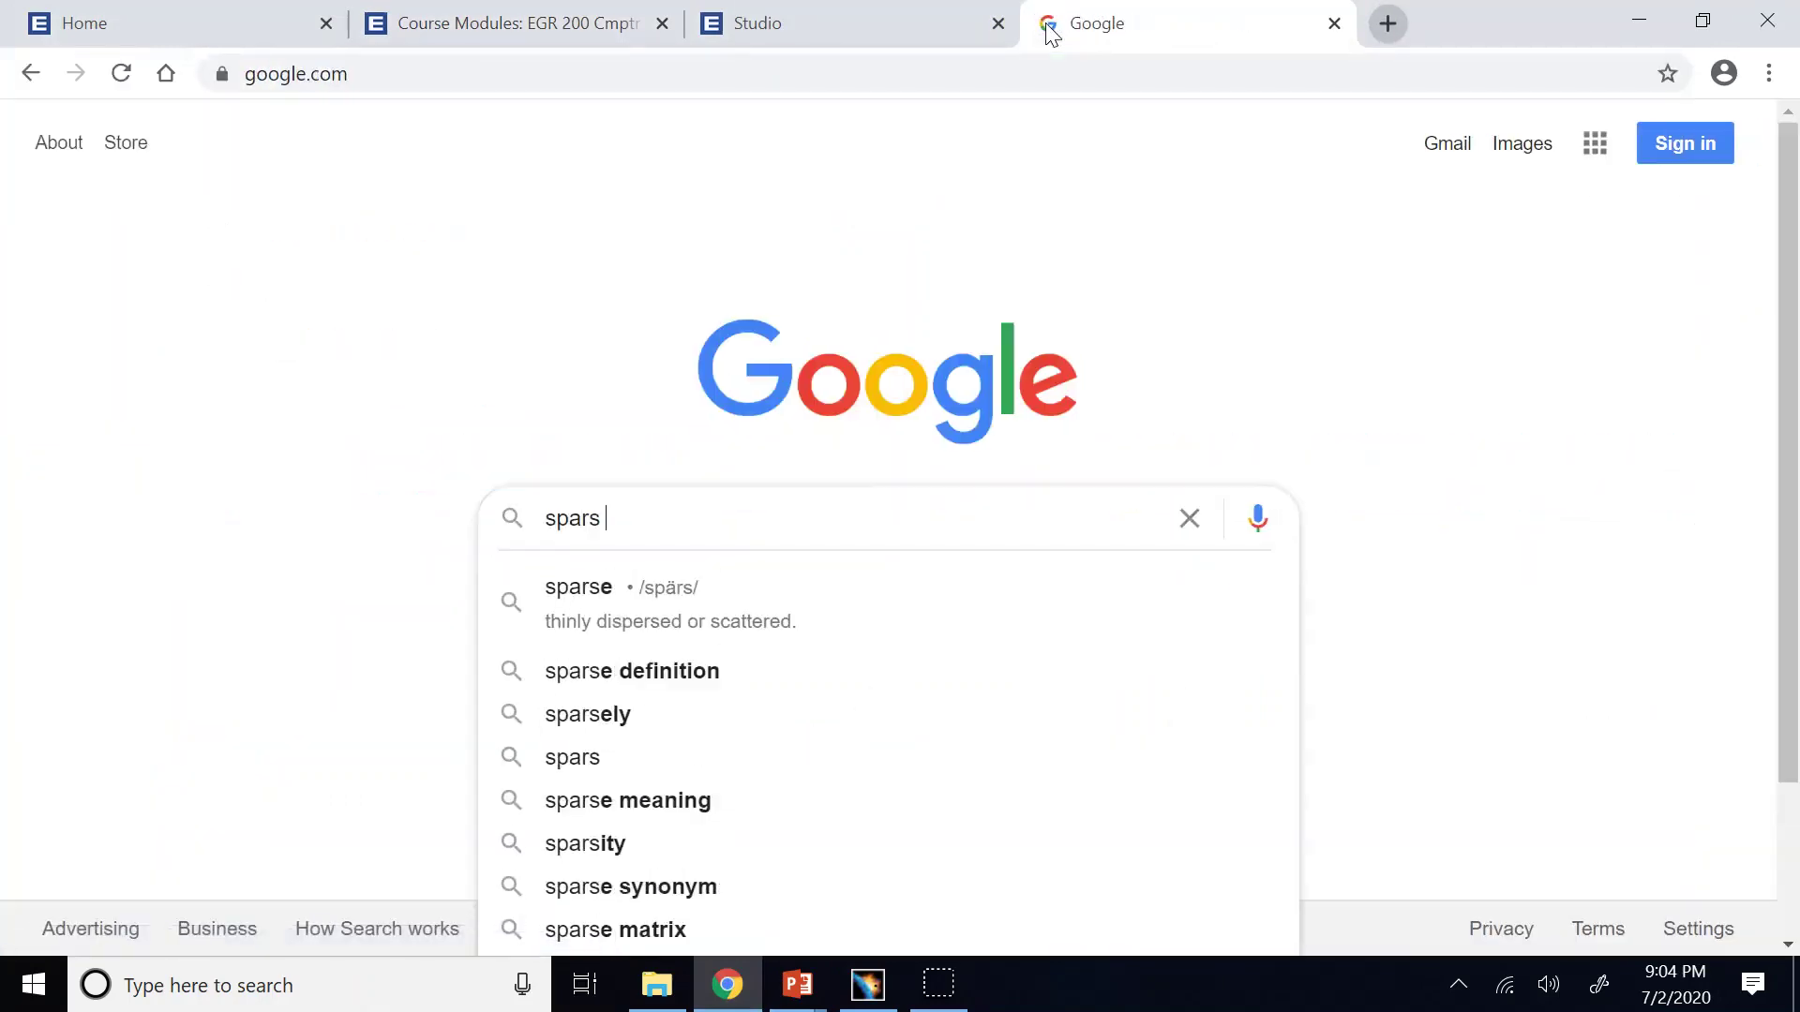
type("and ribs ")
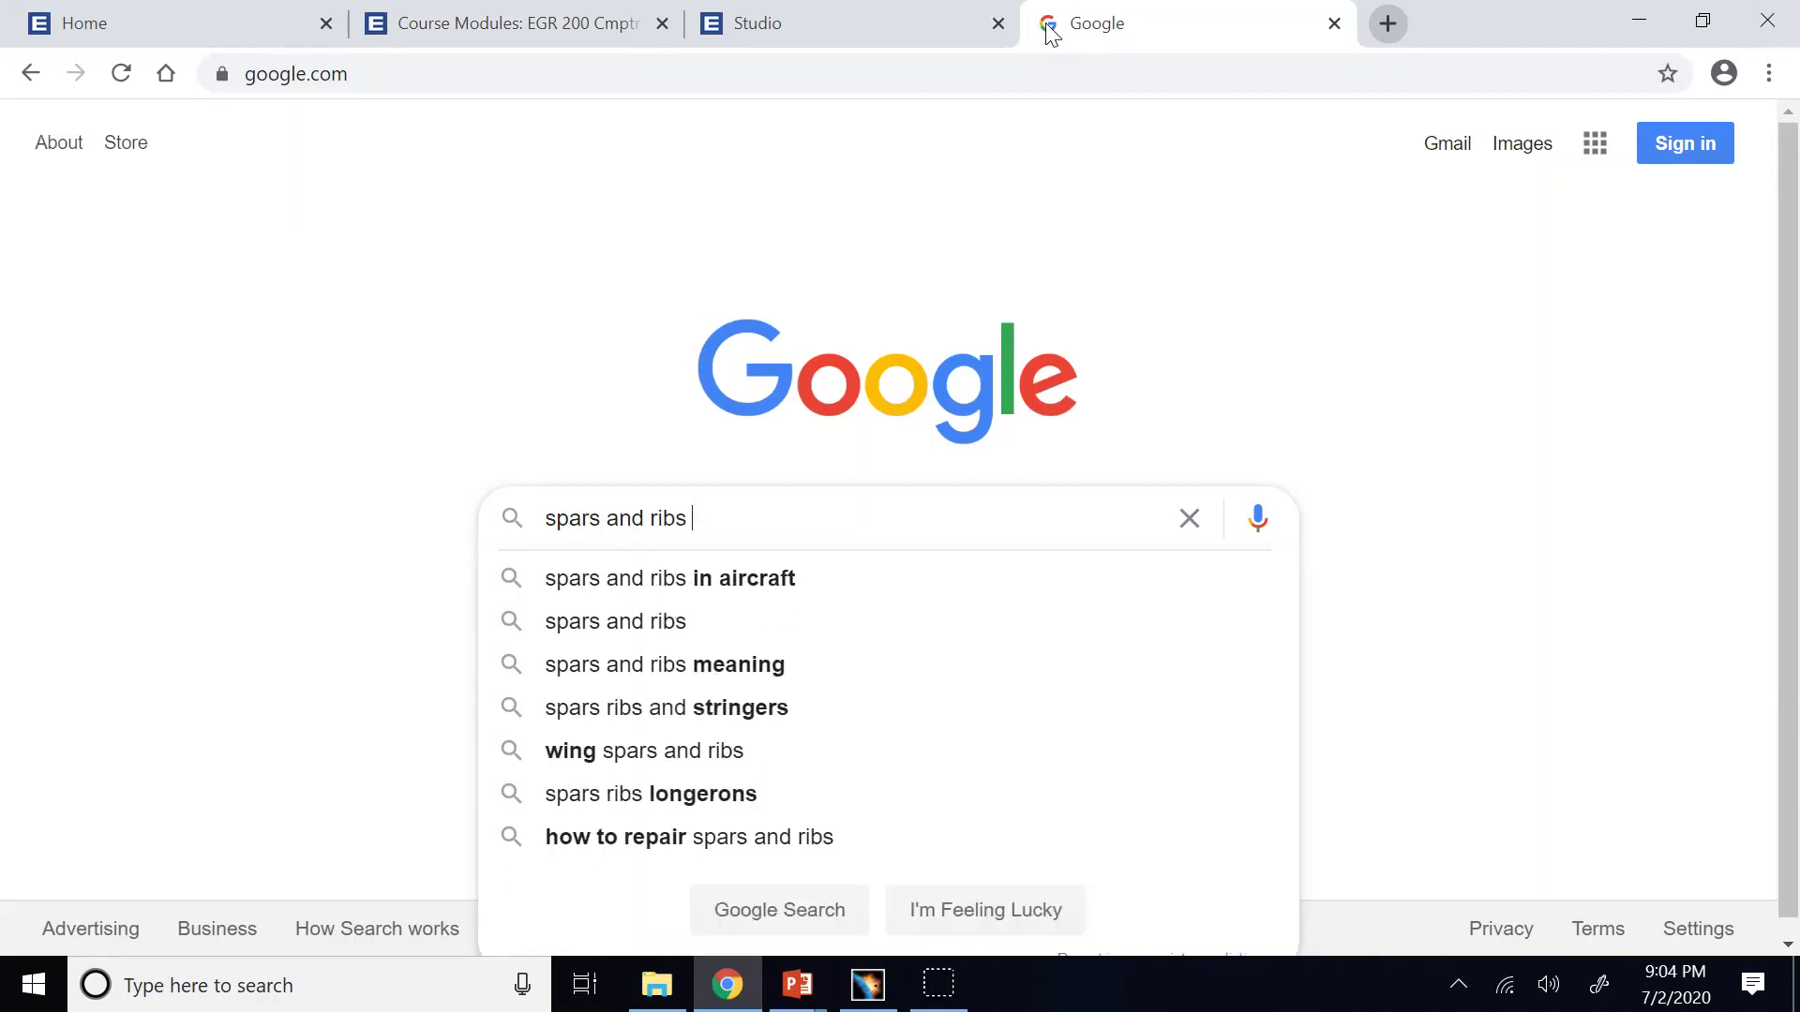
type("inside the wing")
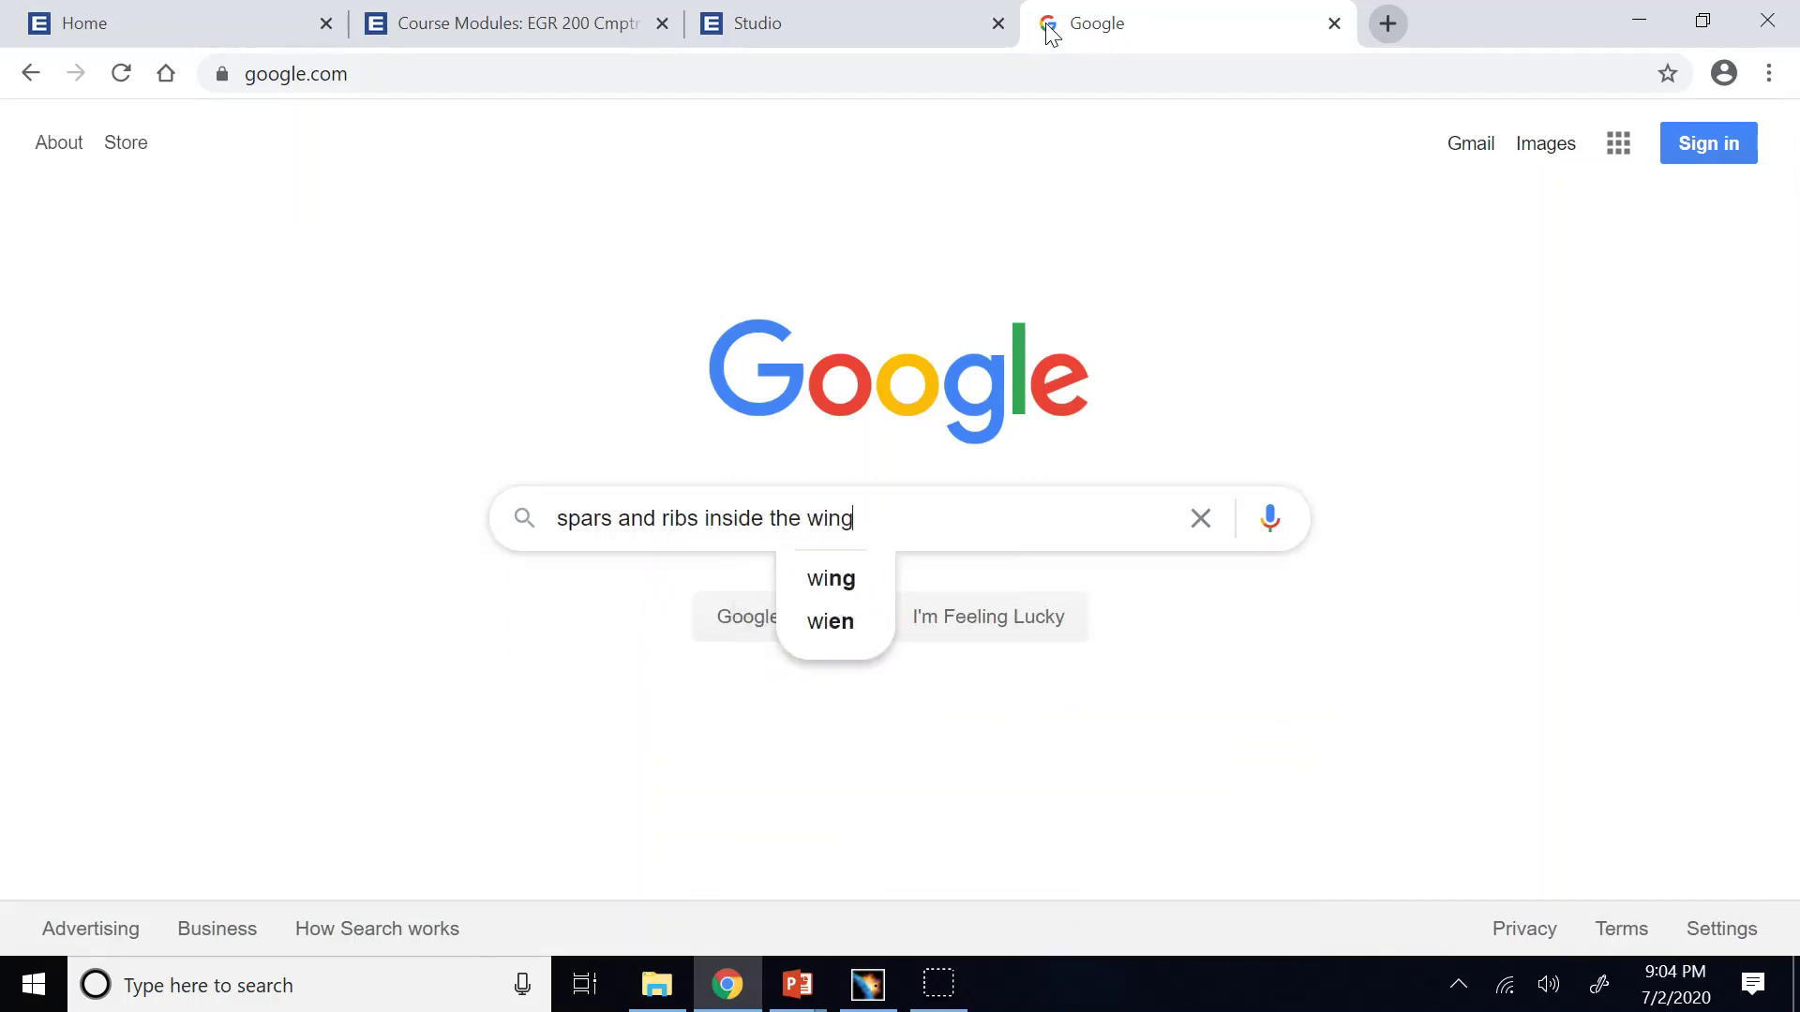
key("Return")
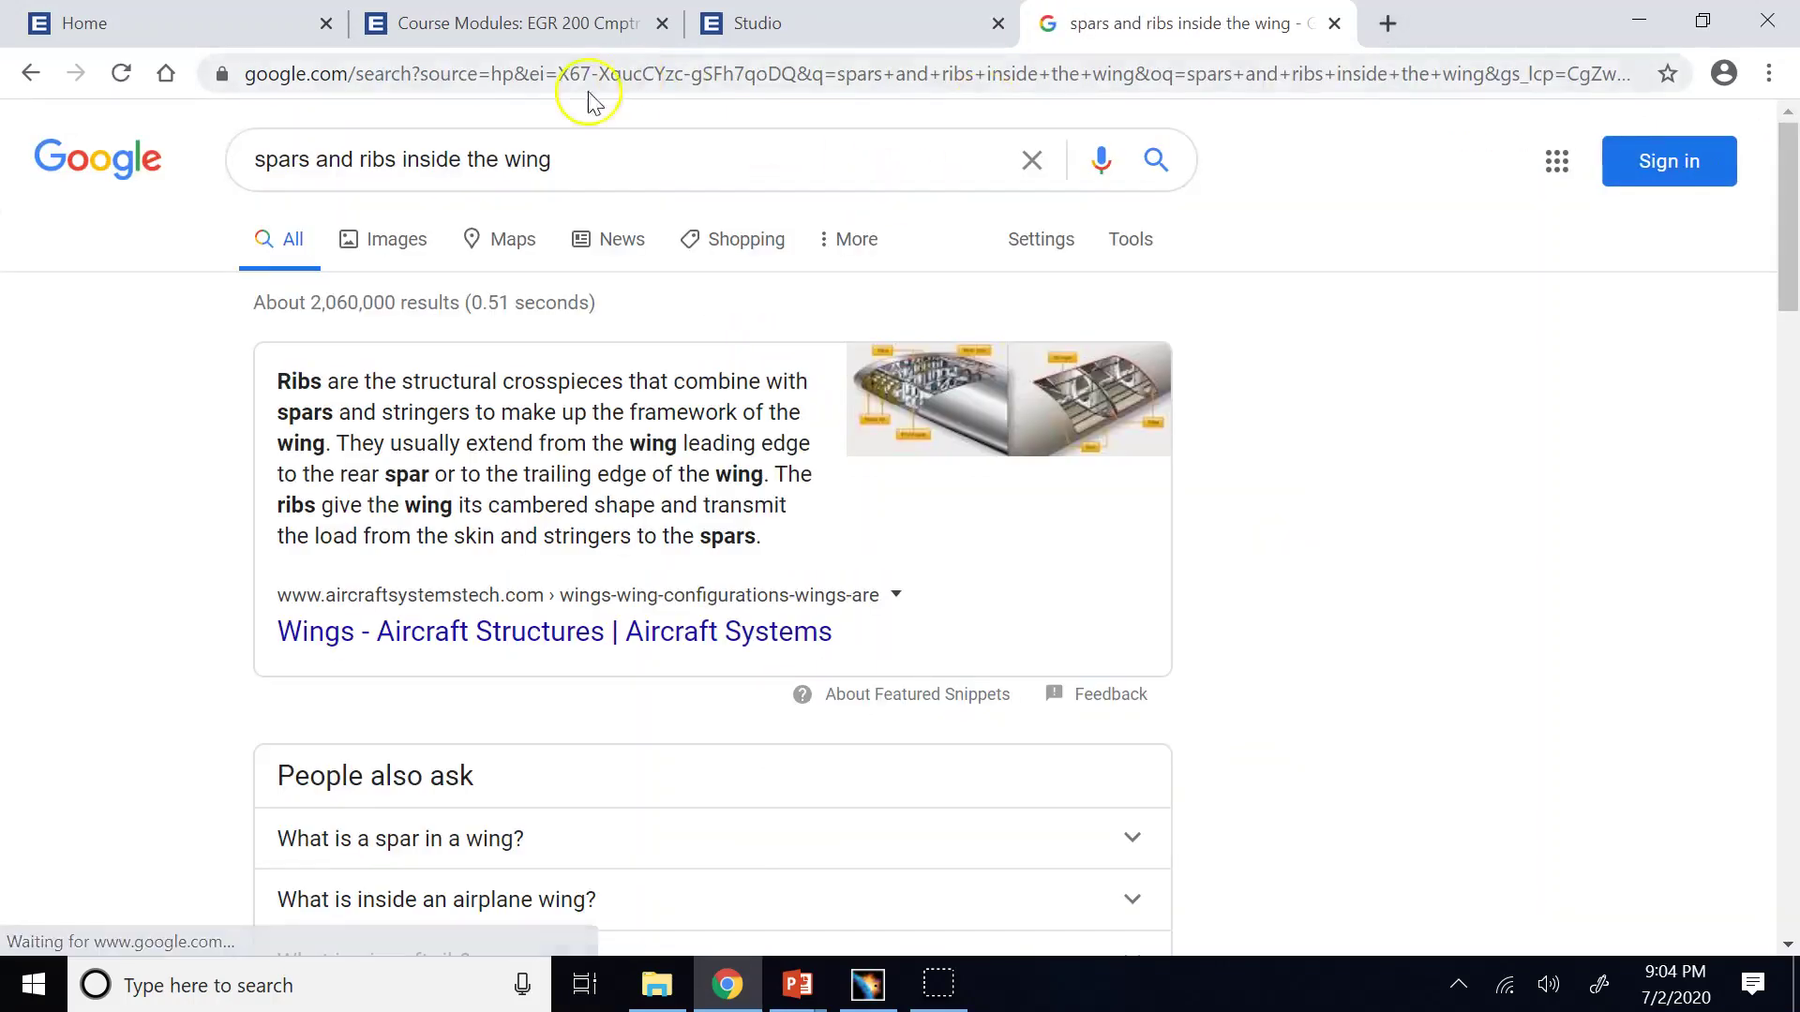
Show the image results and enlarge the TeachEngineering diagram of the wing's spars and ribs.
left_click(398, 242)
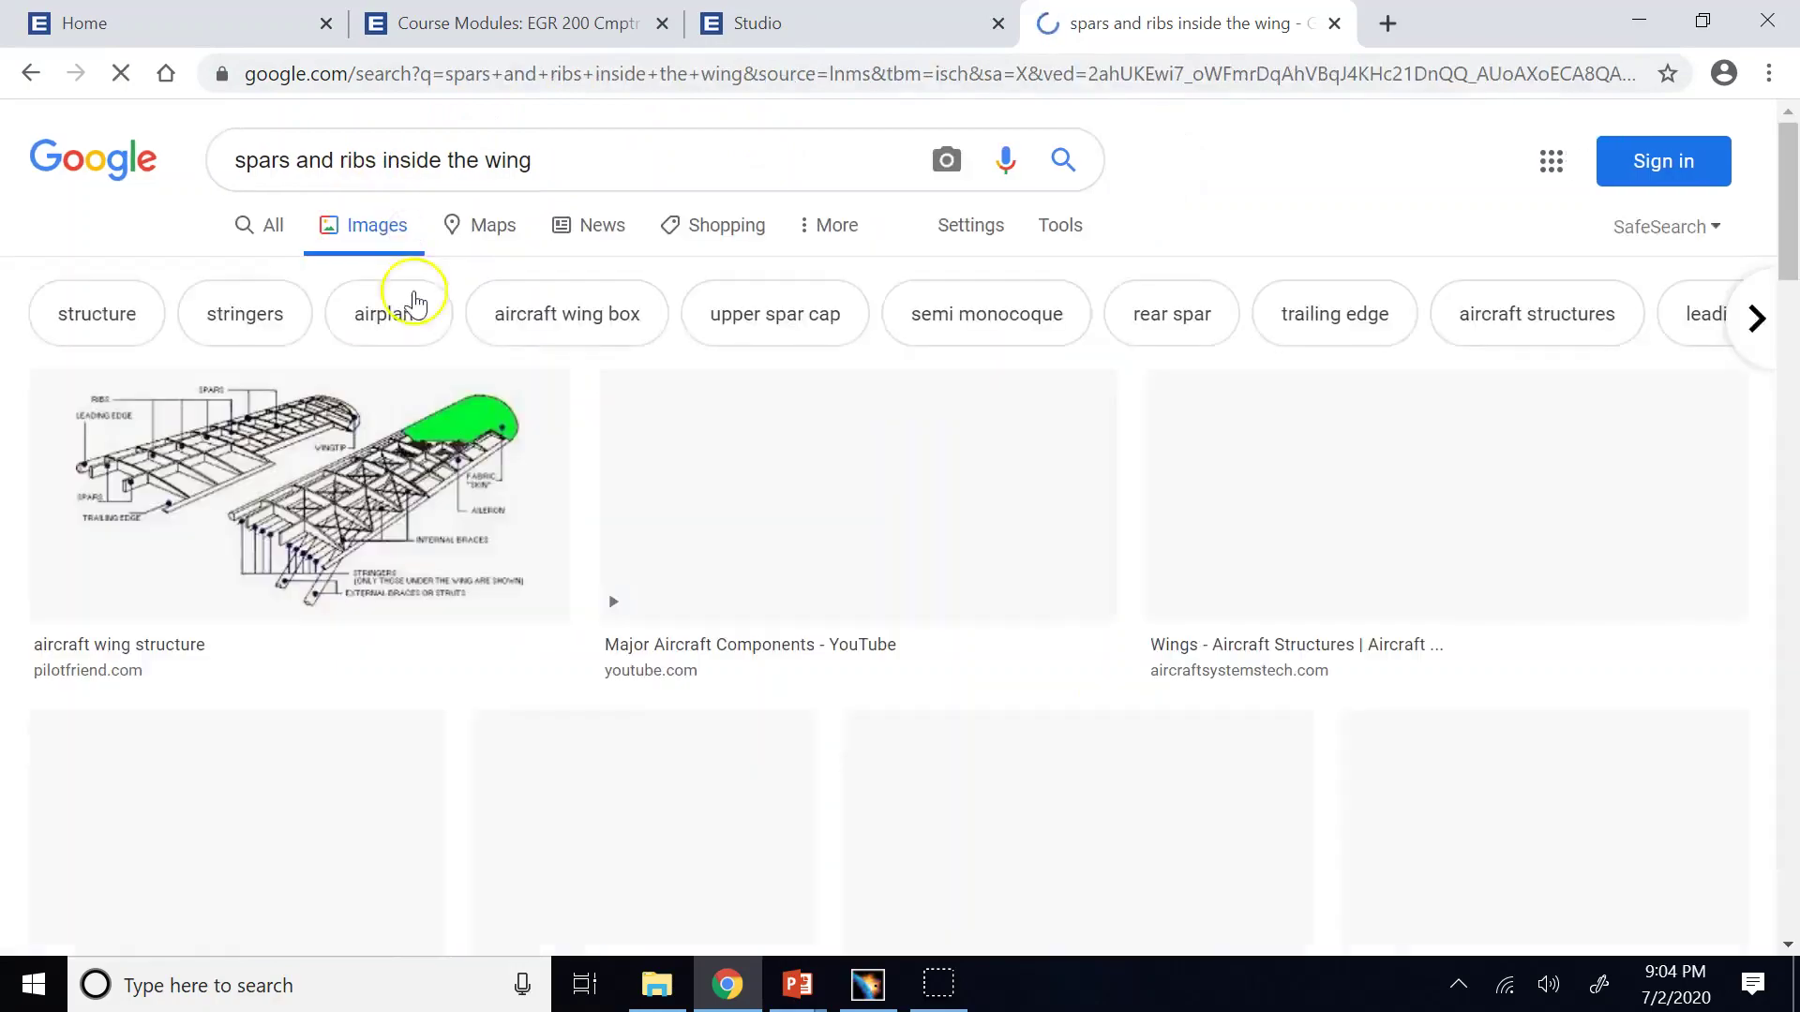
scroll(924, 440, "down", 4)
left_click(973, 473)
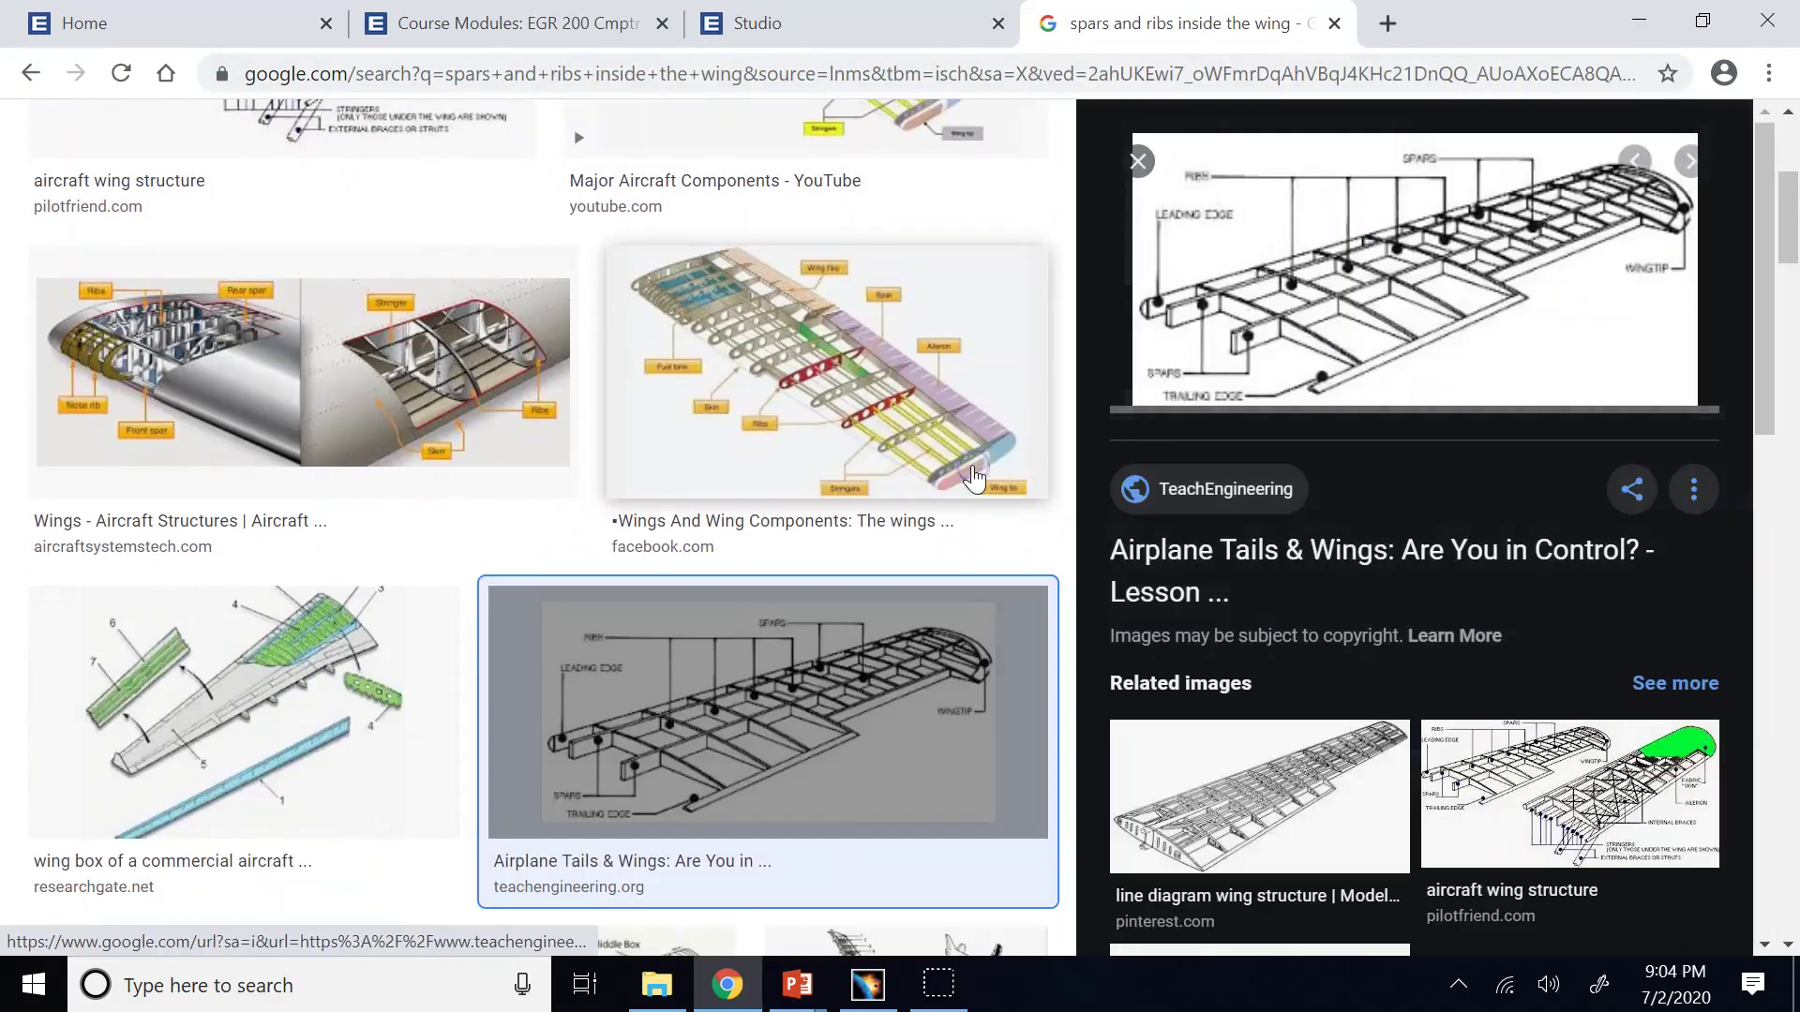
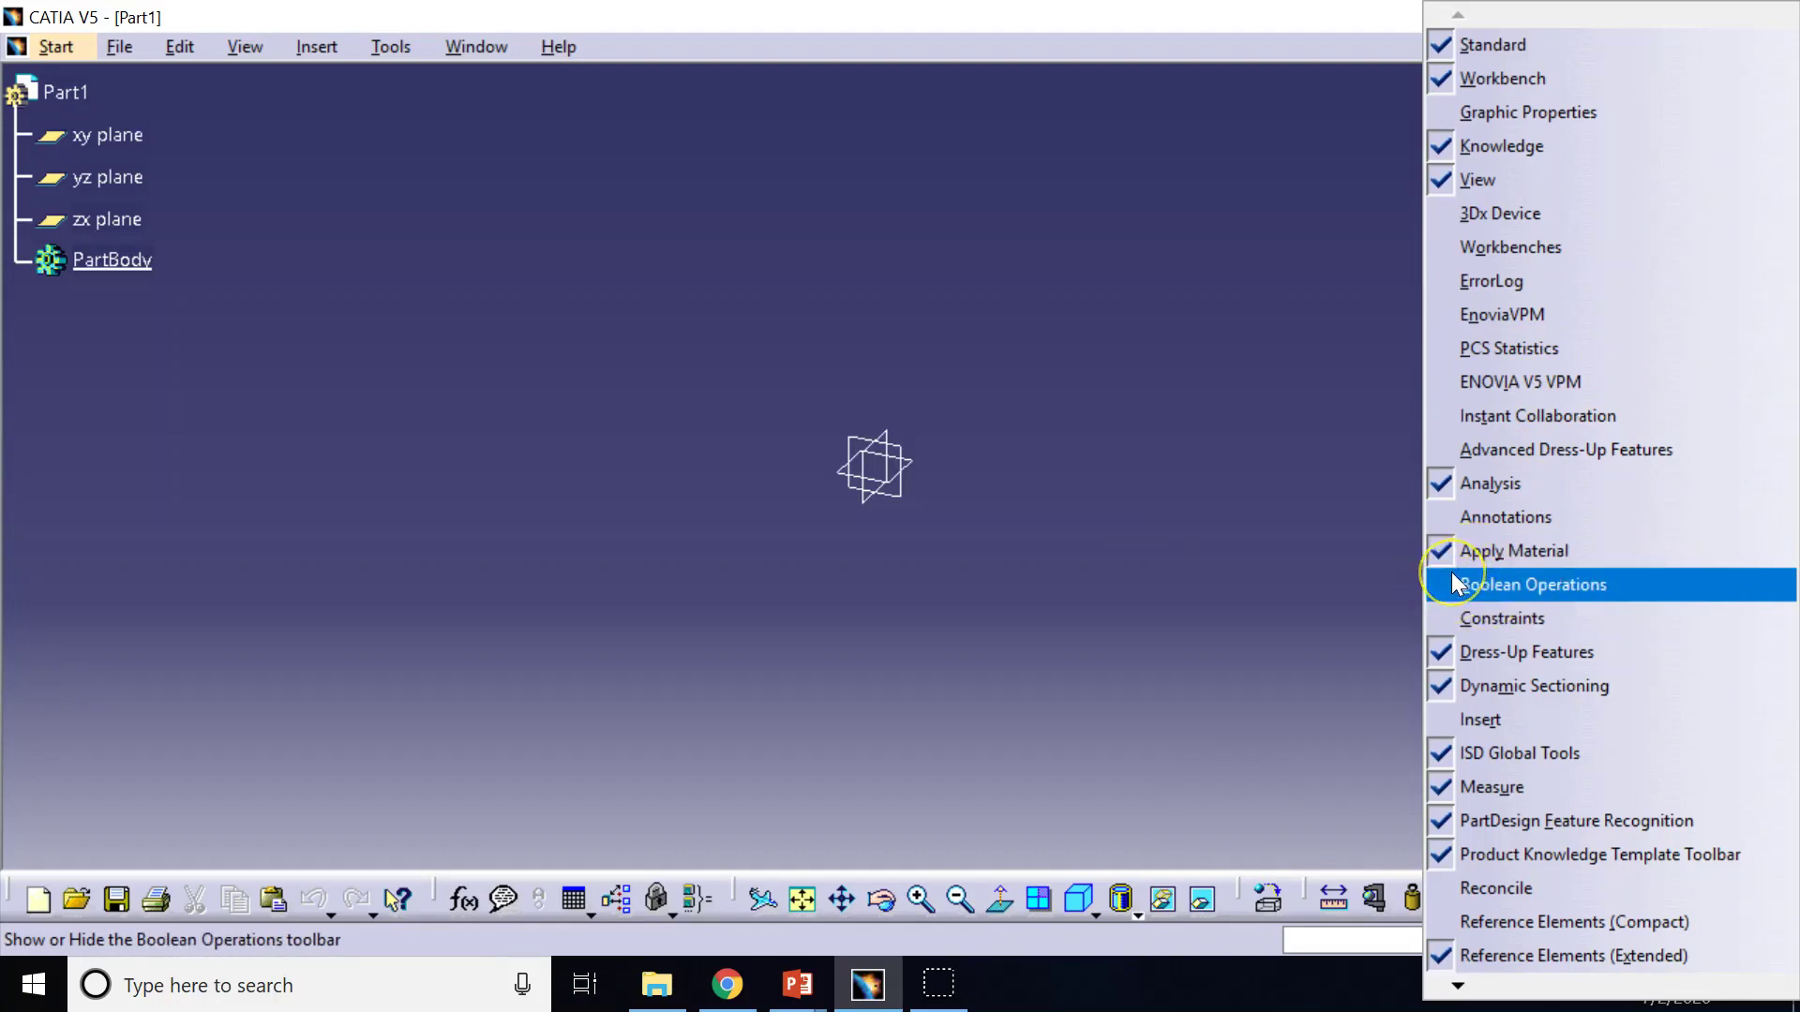
In CATIA V5, display the Boolean Operations toolbar and undock it and the reference elements toolbar so they float over the viewport.
left_click(1452, 575)
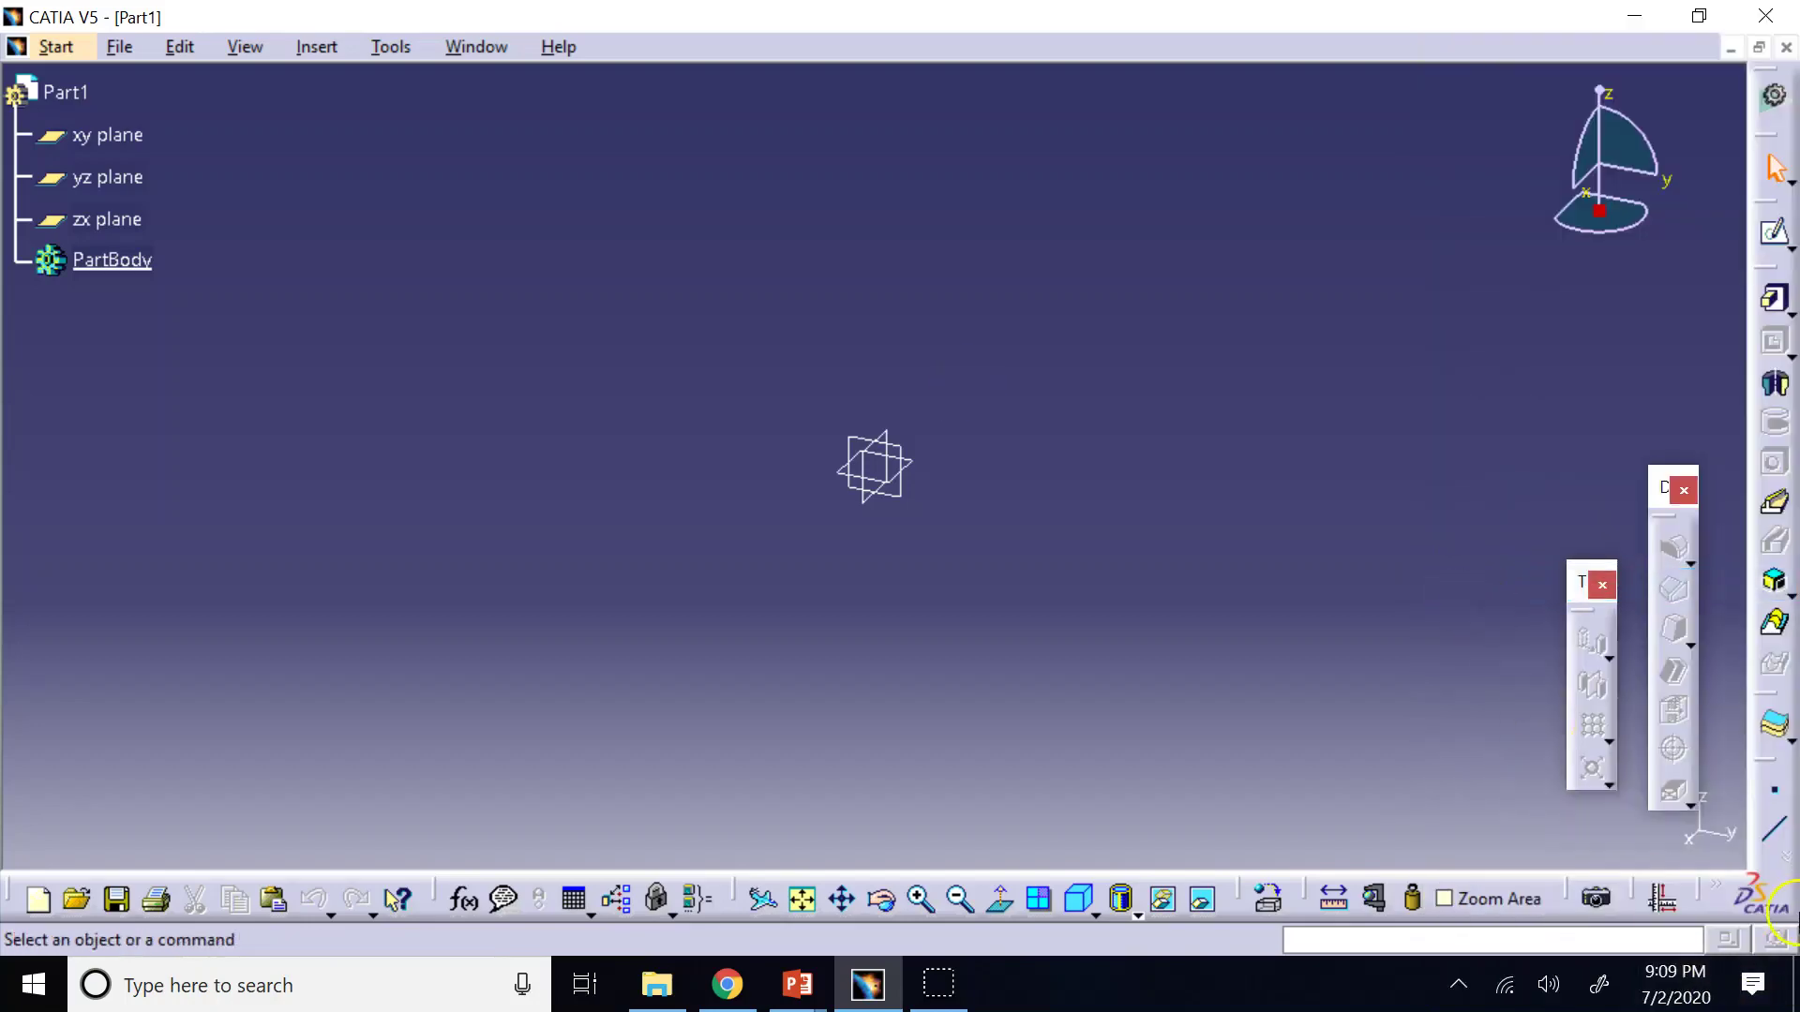
left_click_drag(1775, 775, 1579, 417)
left_click_drag(1775, 759, 1494, 516)
left_click(1516, 497)
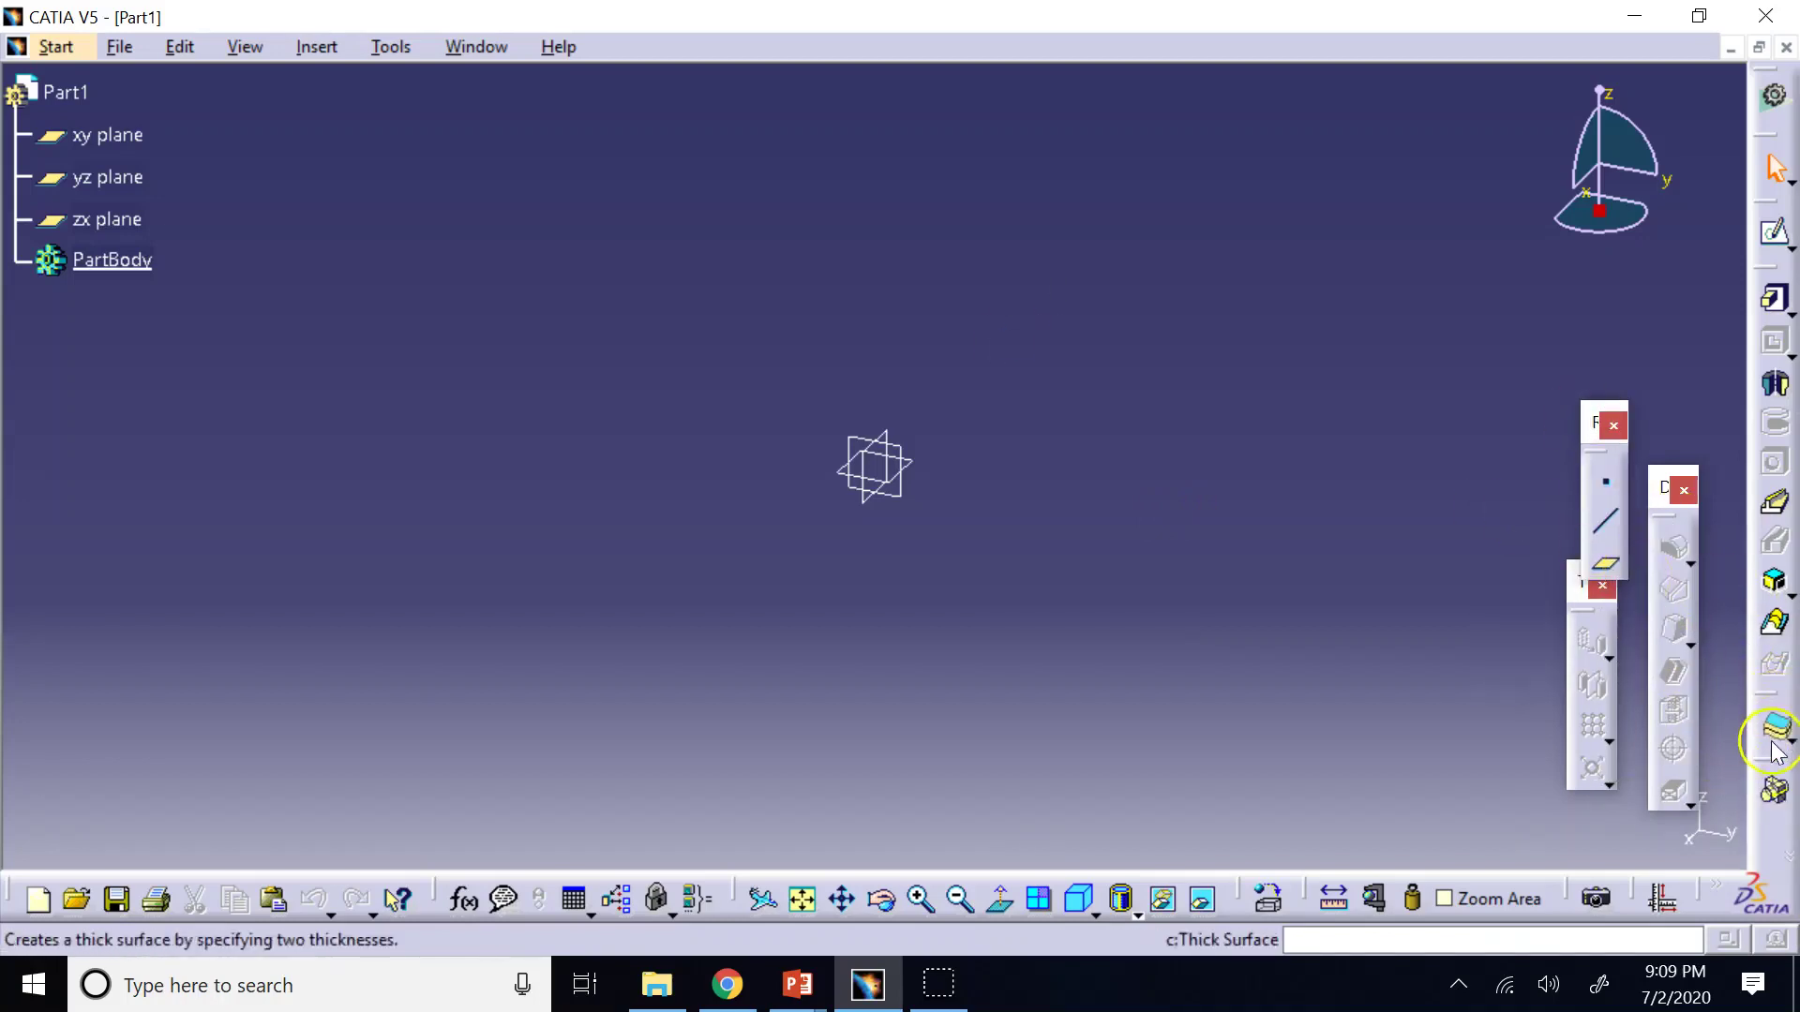
left_click_drag(1769, 735, 1465, 273)
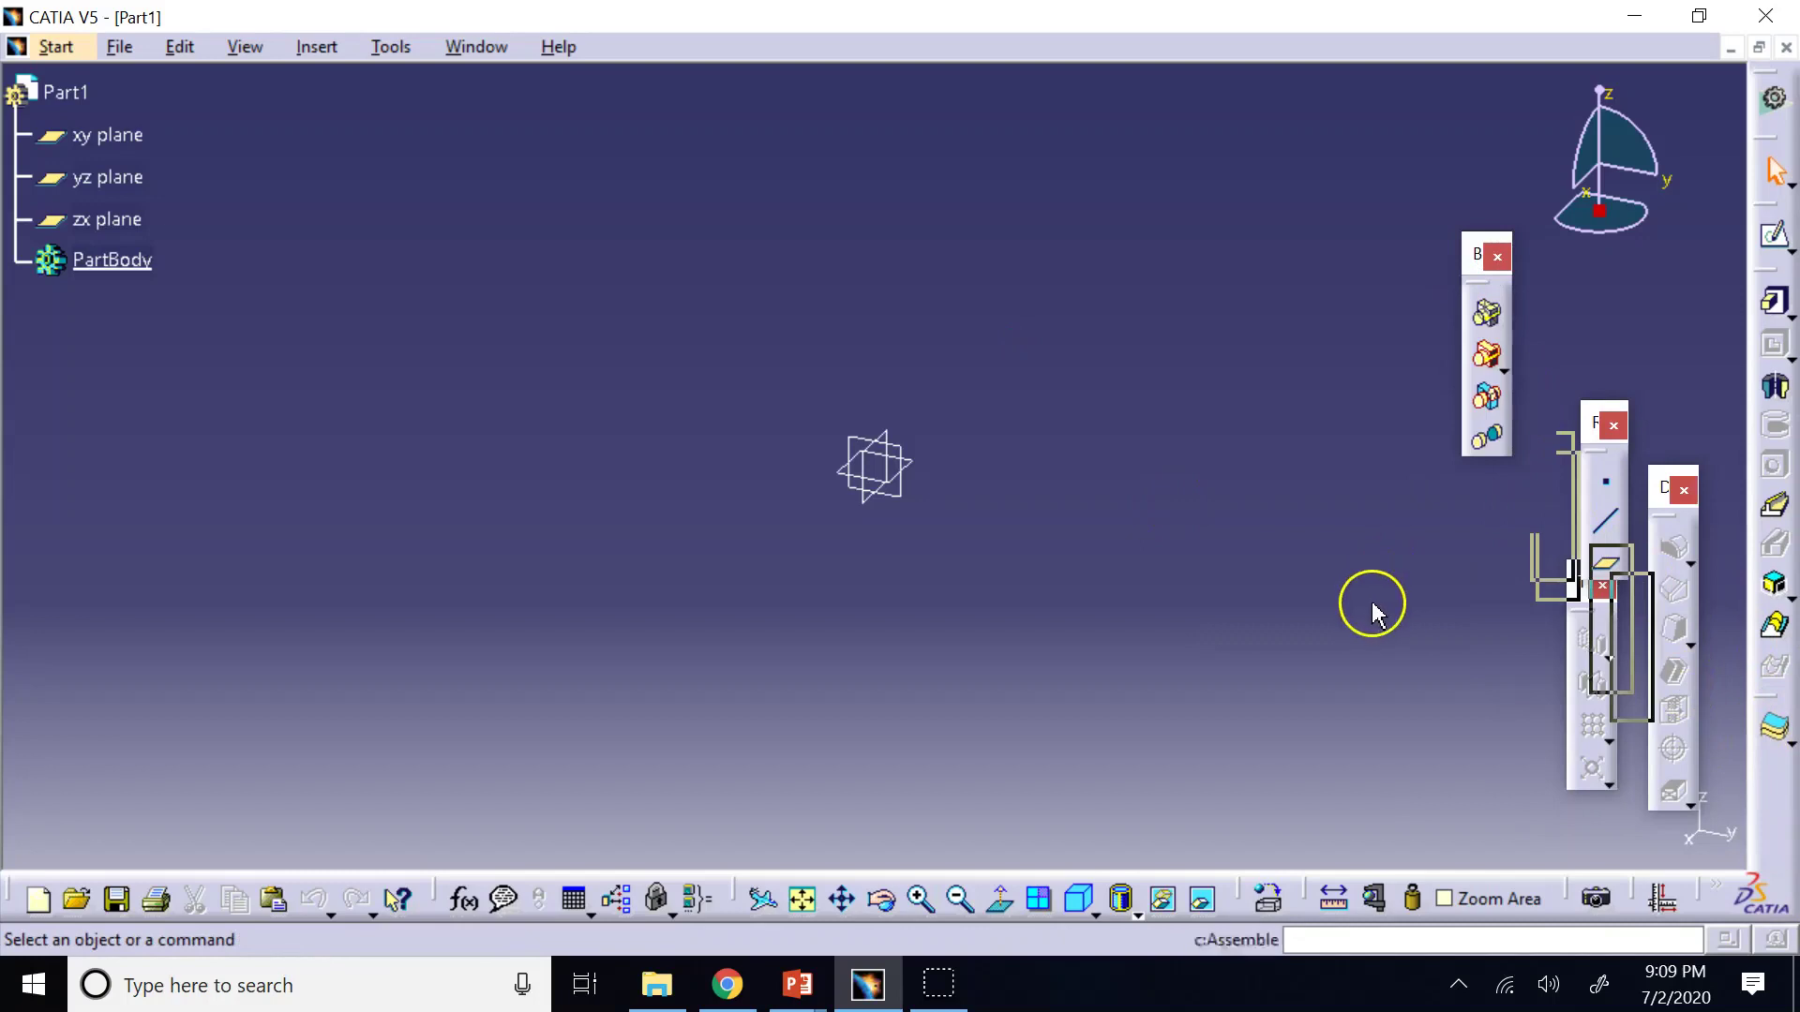
left_click(1145, 511)
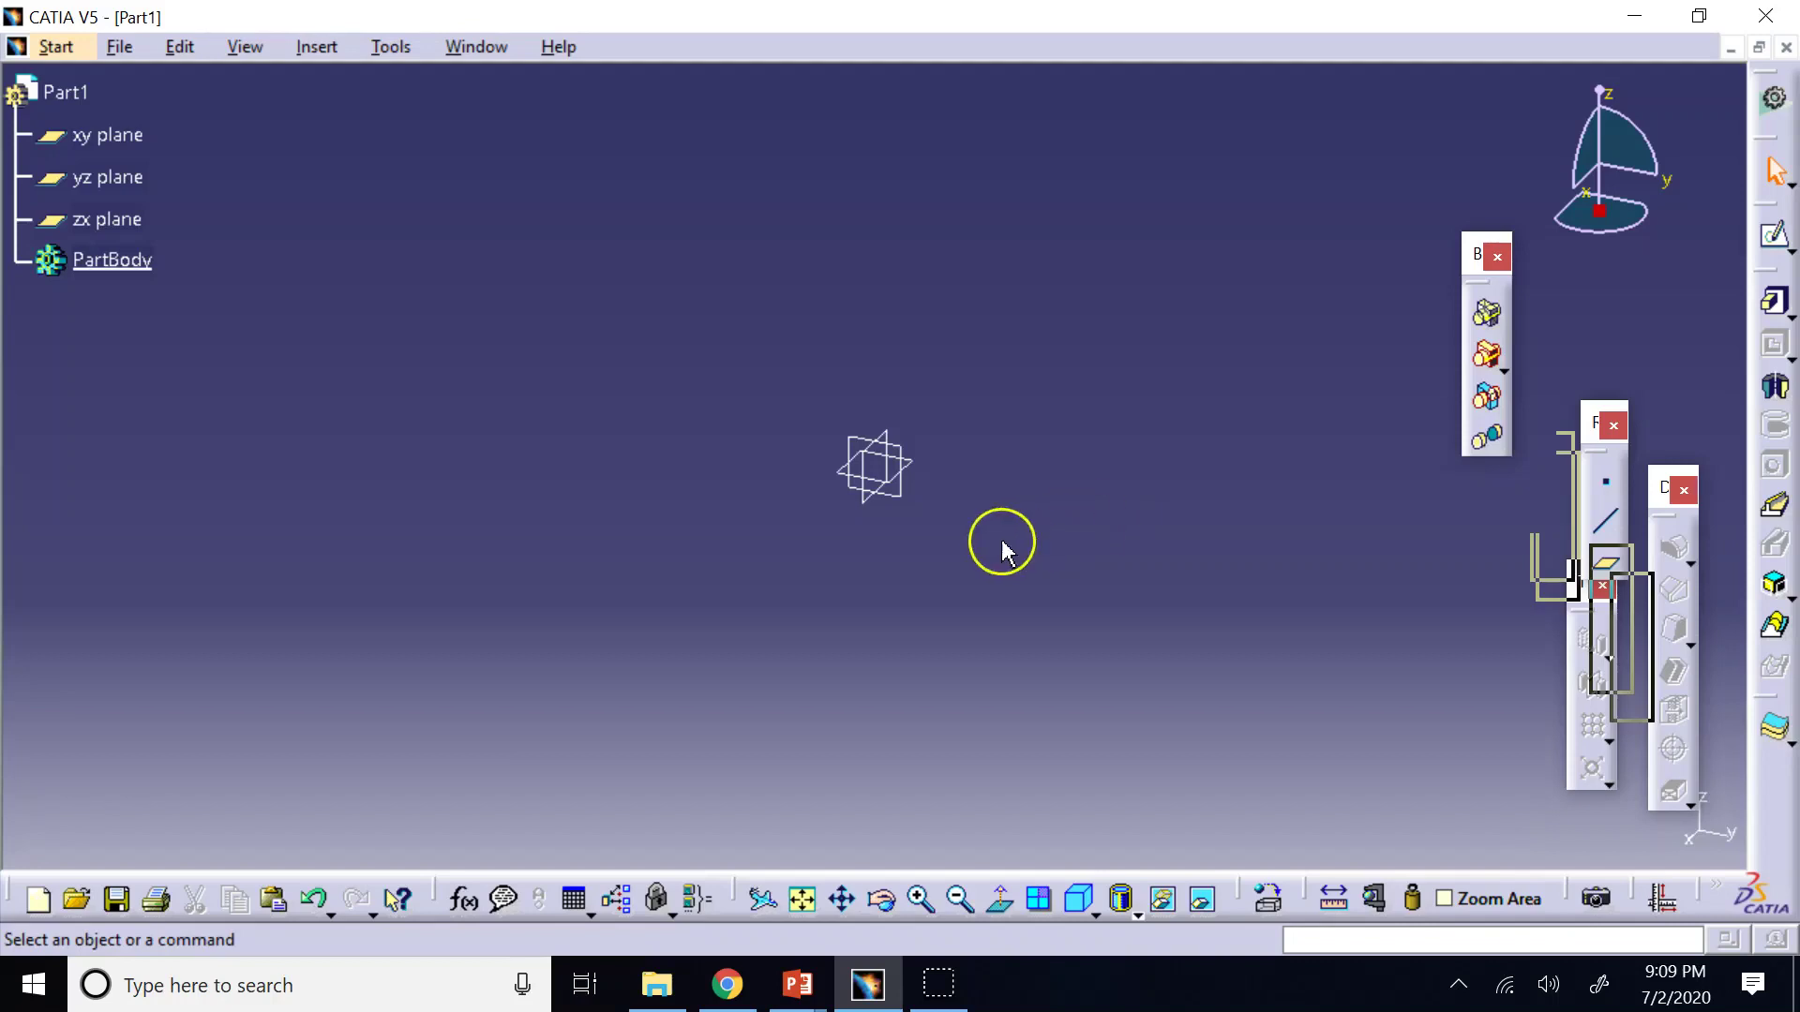
On the yz plane, sketch a spline for the airfoil's upper edge from the origin to about 149 mm along H, peaking about 21 mm high.
left_click(904, 497)
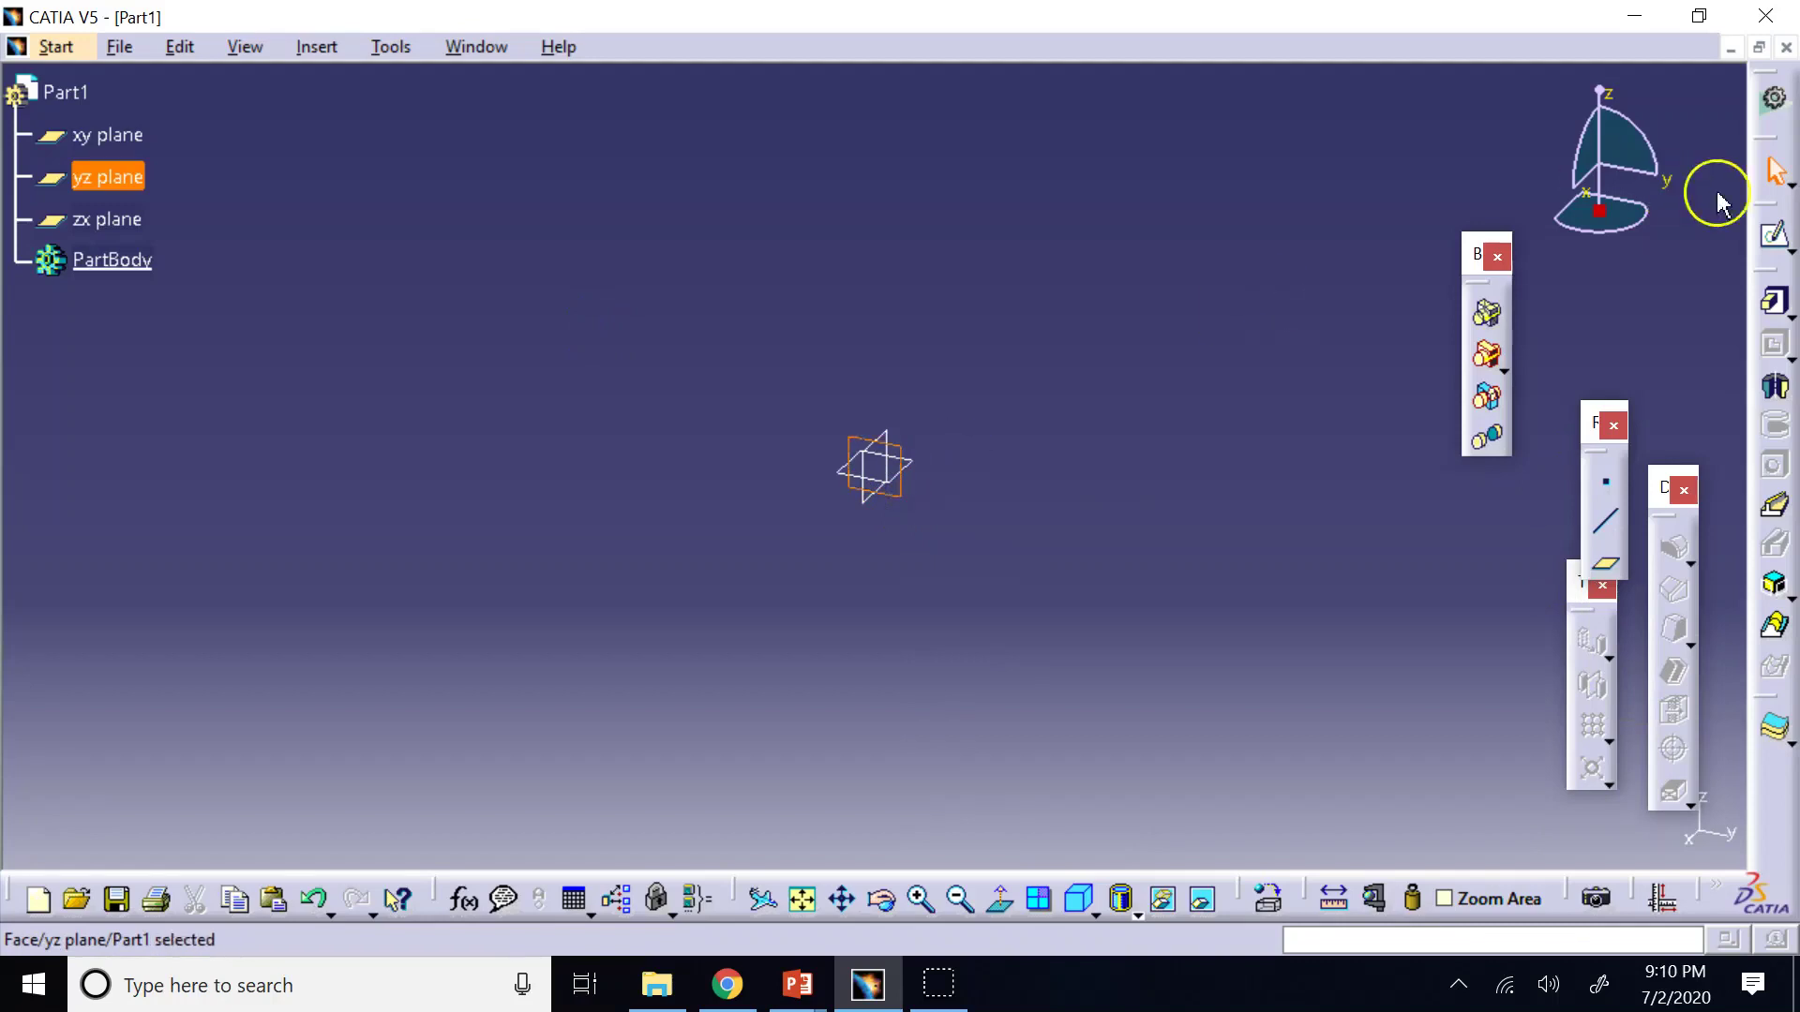
left_click(1773, 234)
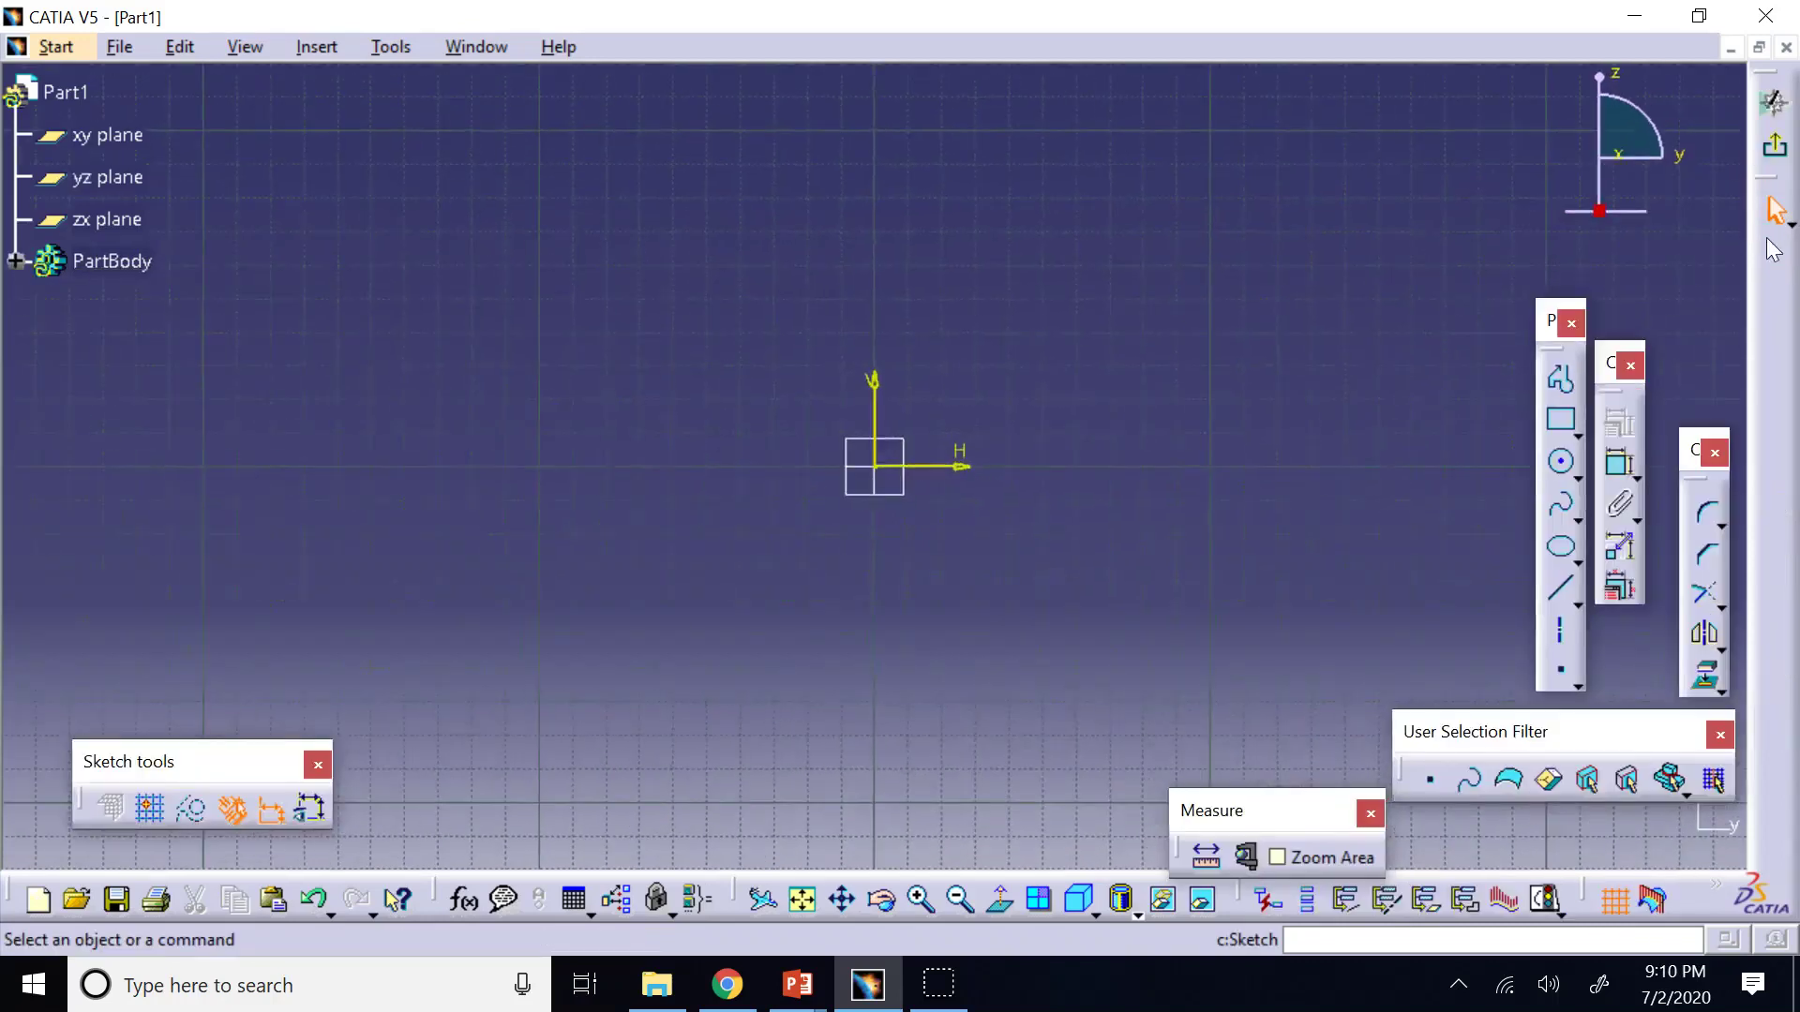
left_click(1561, 511)
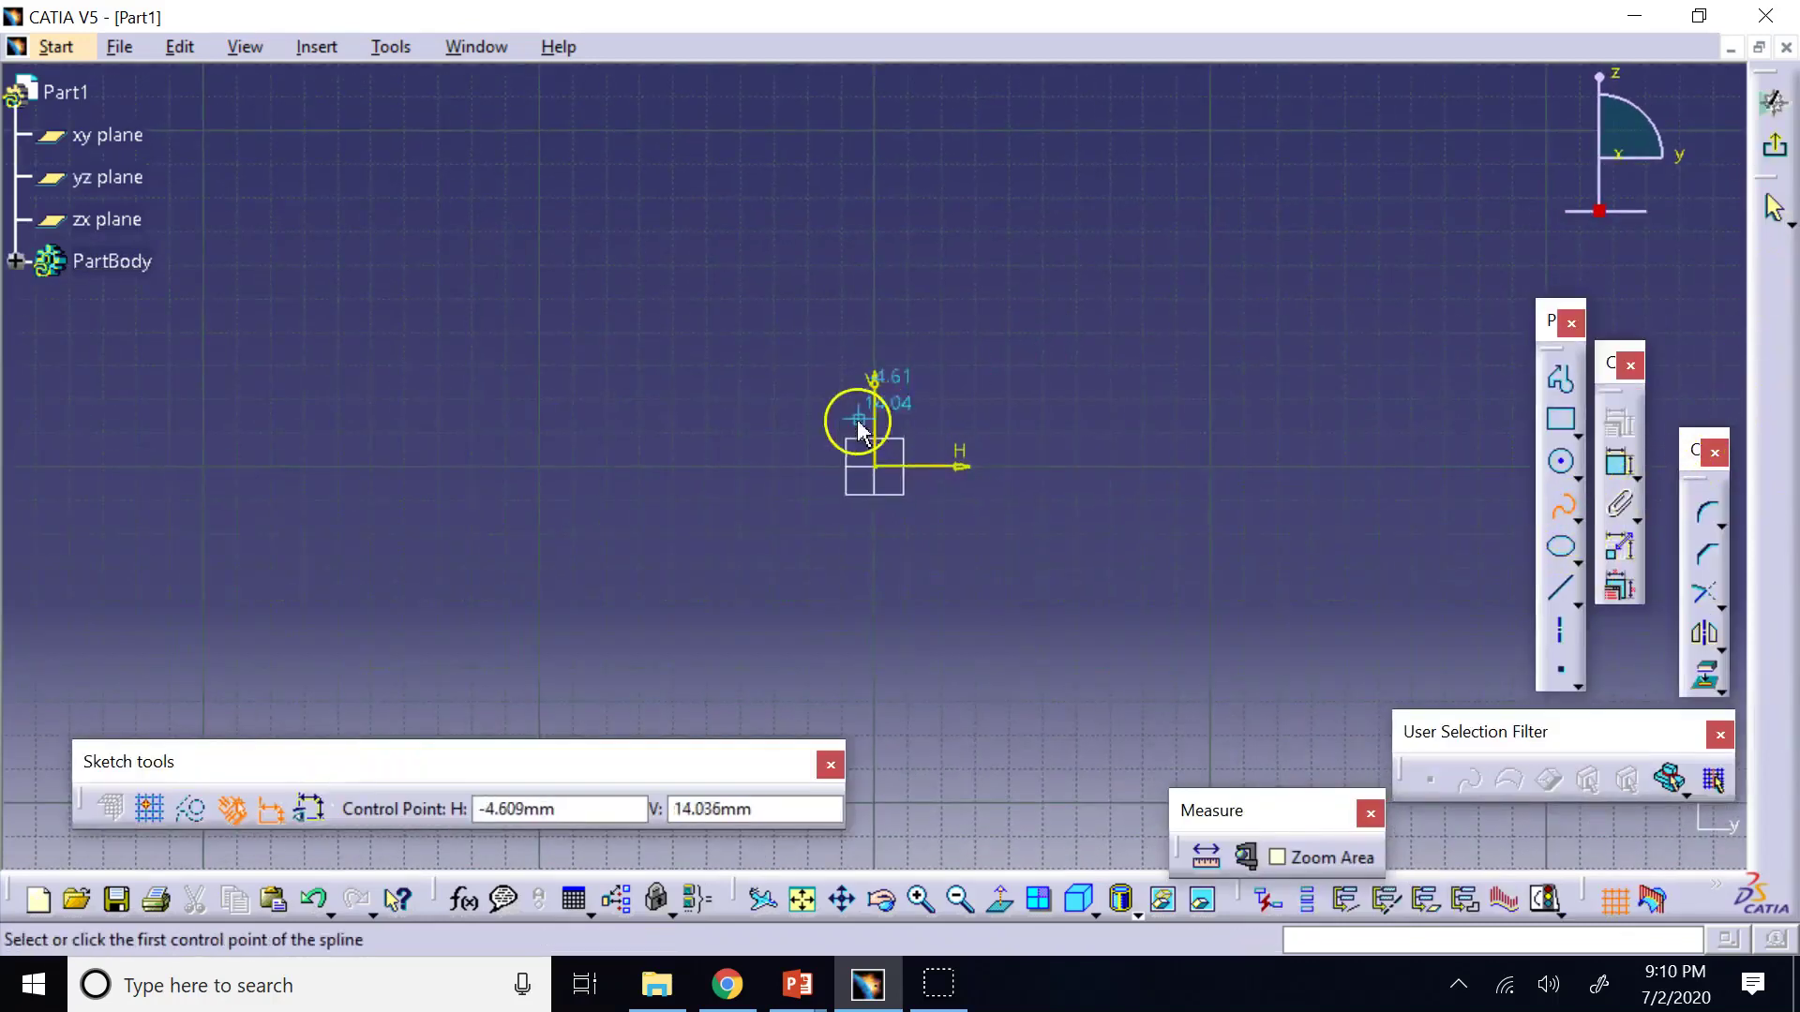
left_click(875, 463)
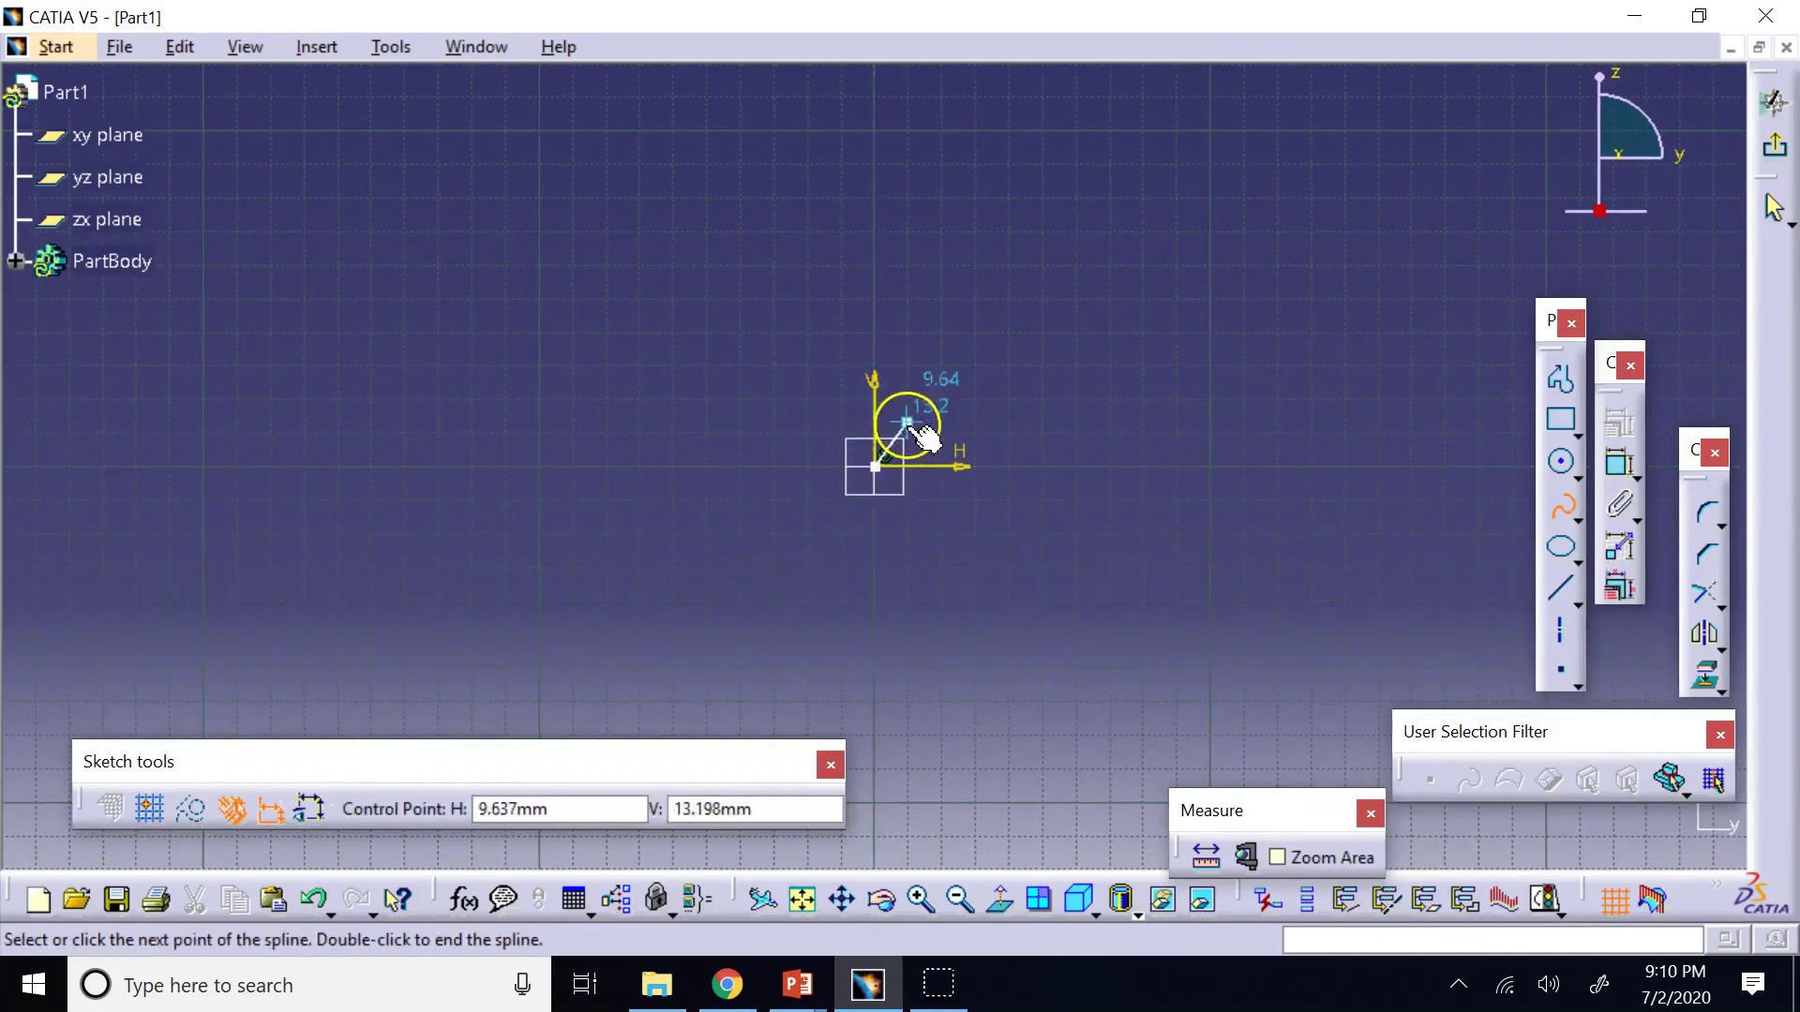
left_click(918, 424)
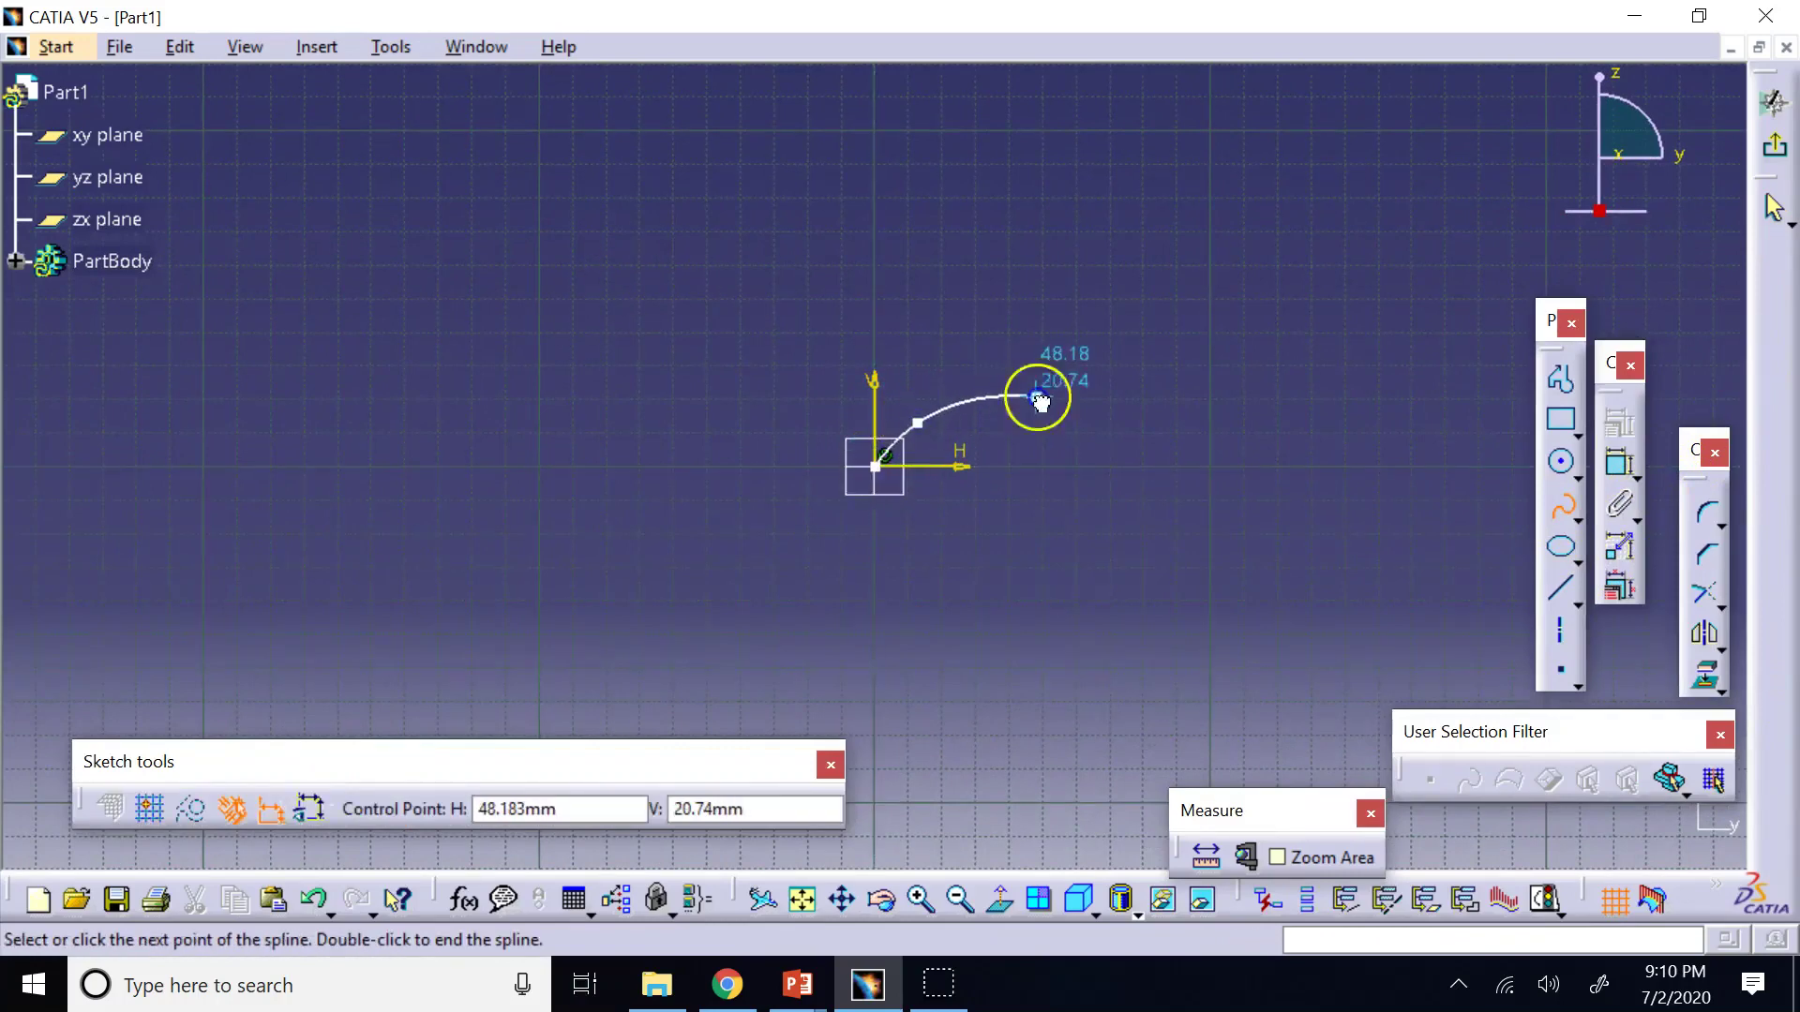
left_click(1037, 398)
left_click(1191, 415)
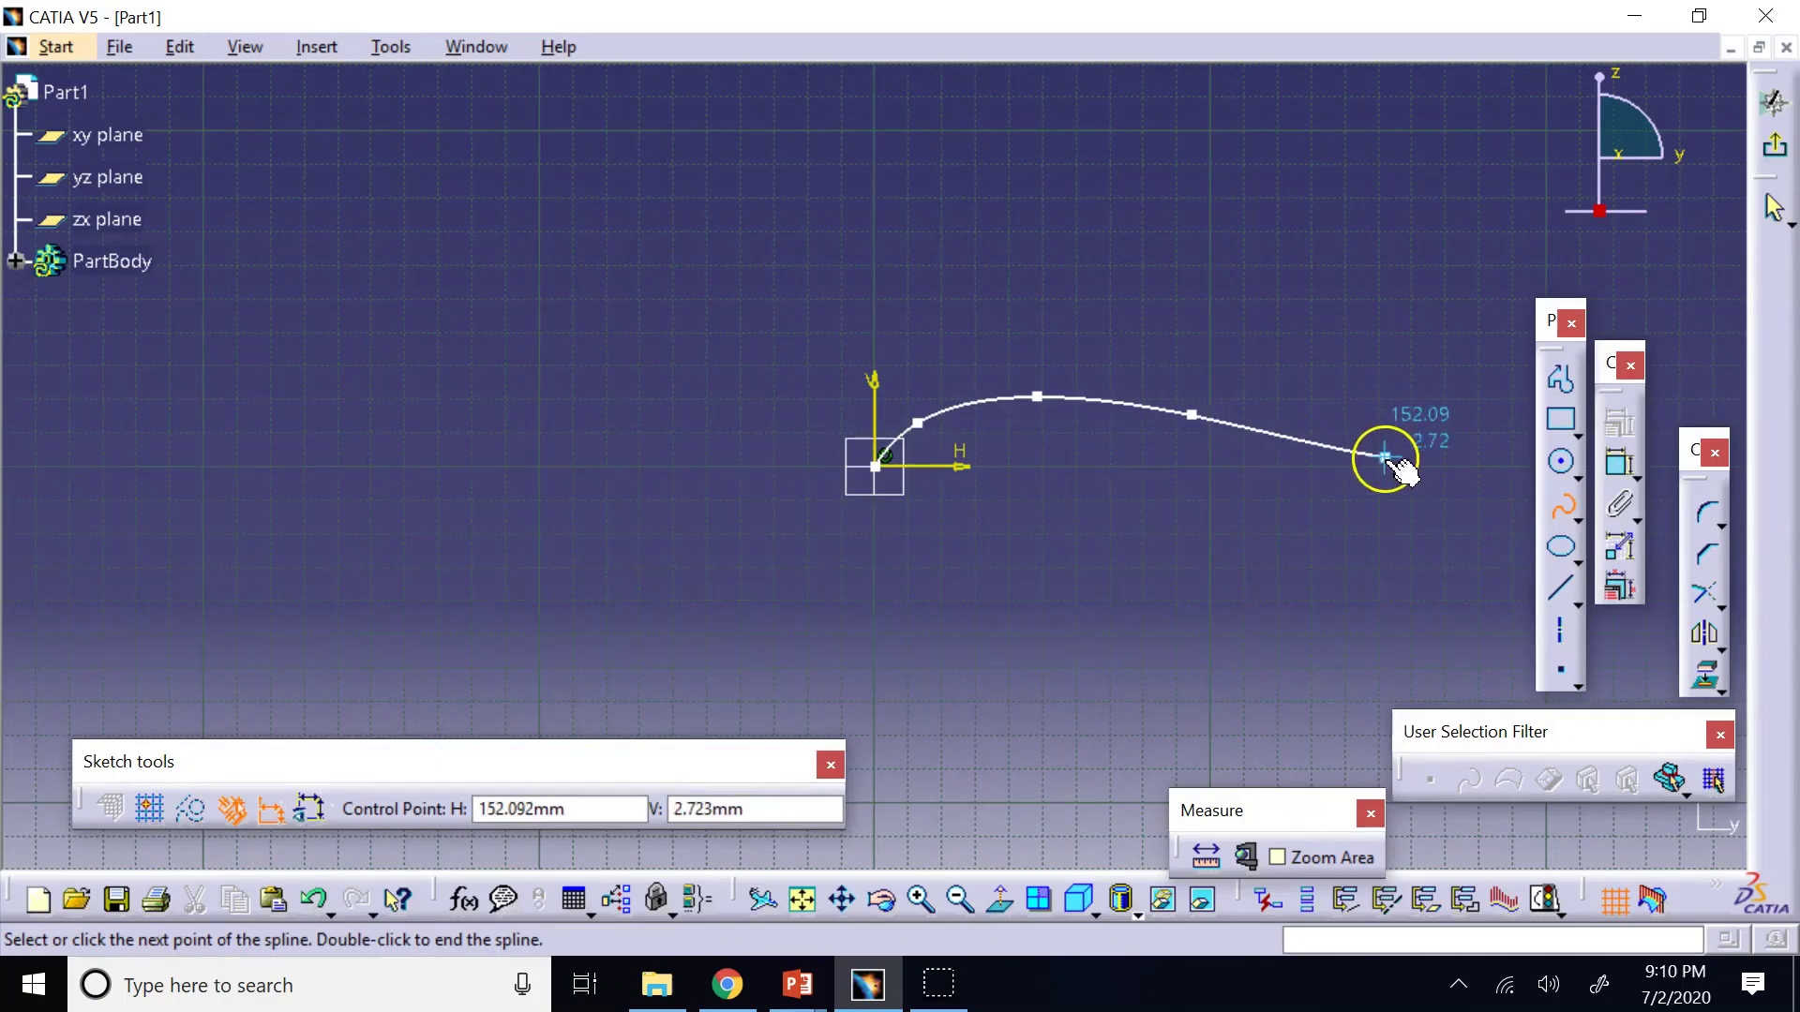
double_click(1379, 468)
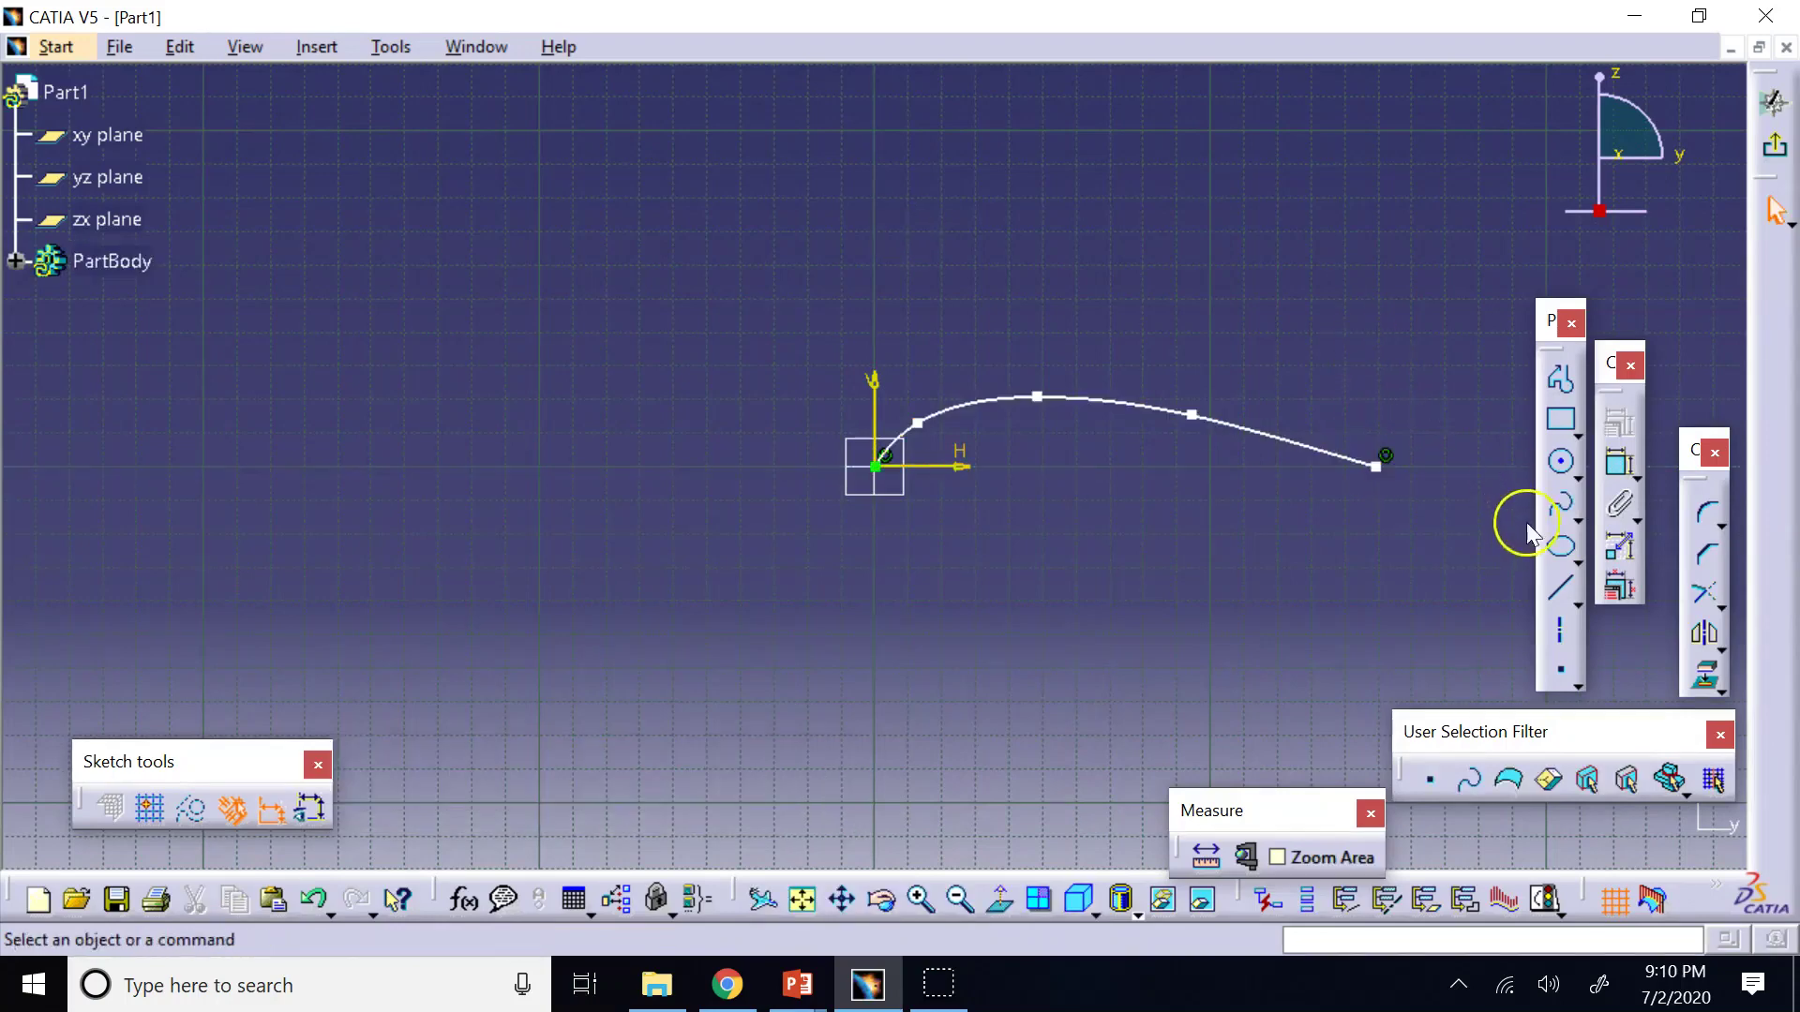
Close the airfoil with a lower spline from the origin to the trailing end point, dipping about 9 mm below H, and exit the sketch.
left_click(1561, 507)
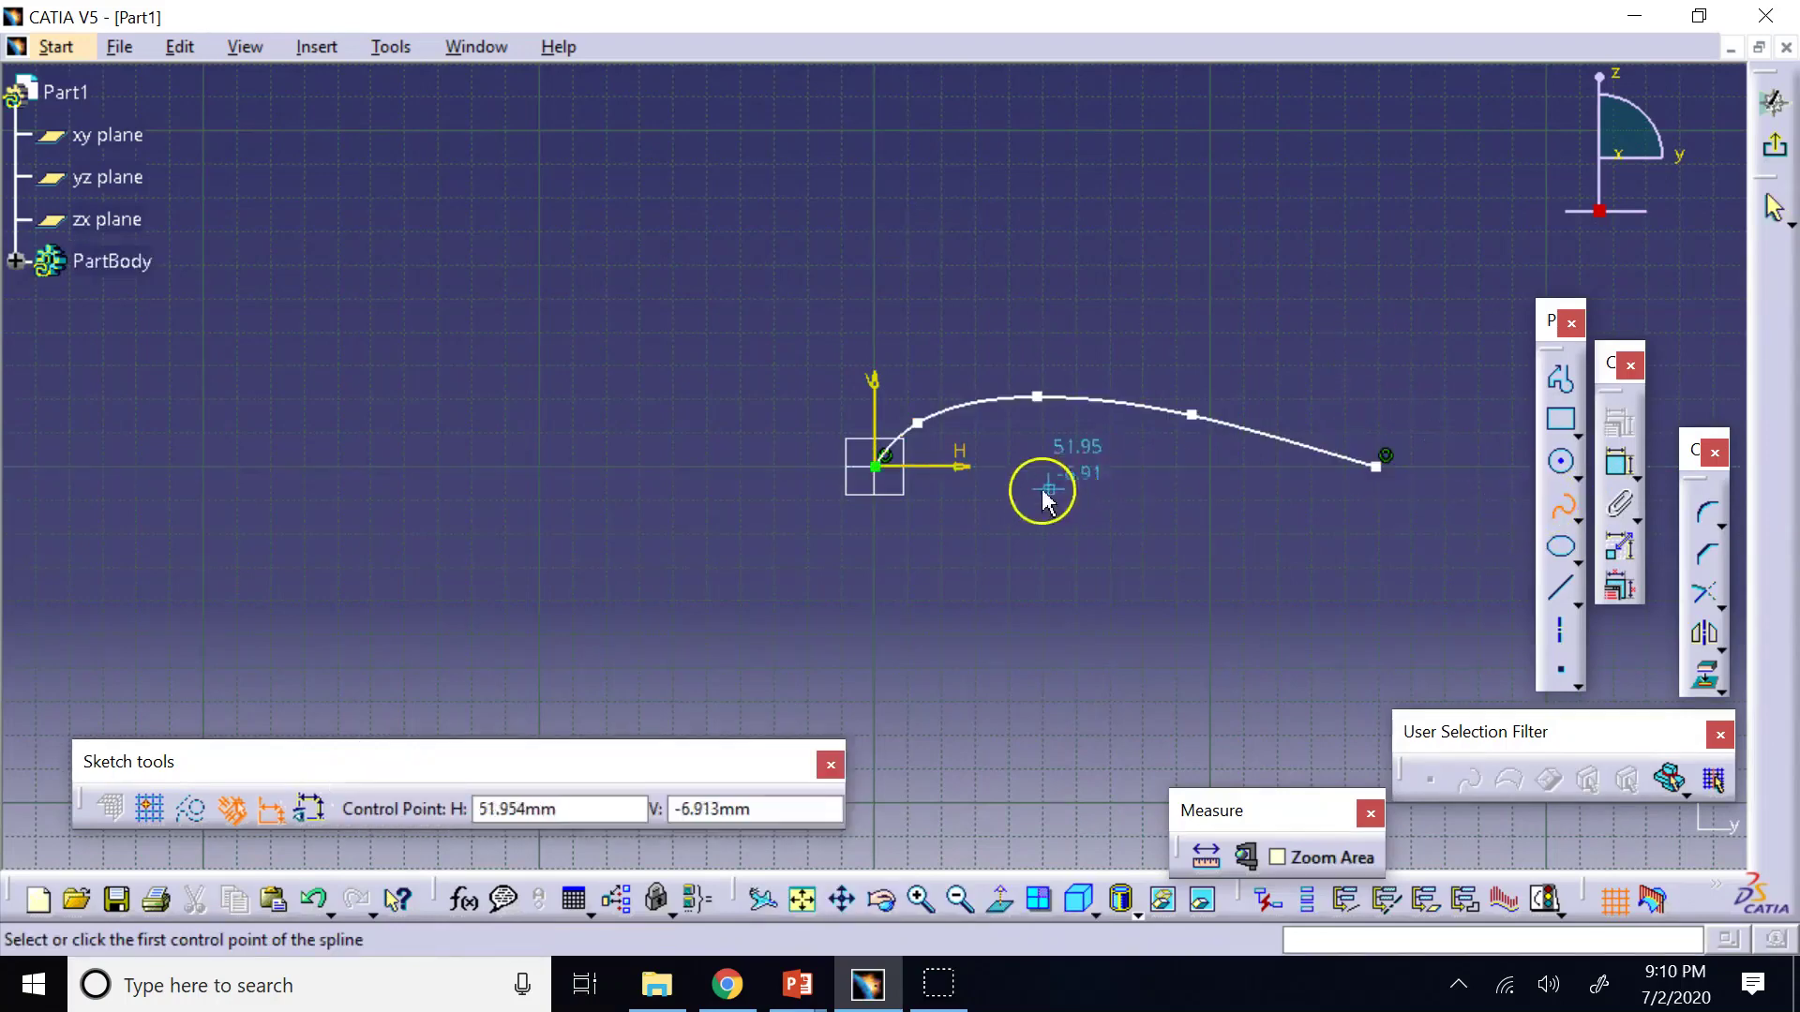
left_click(875, 466)
left_click(896, 486)
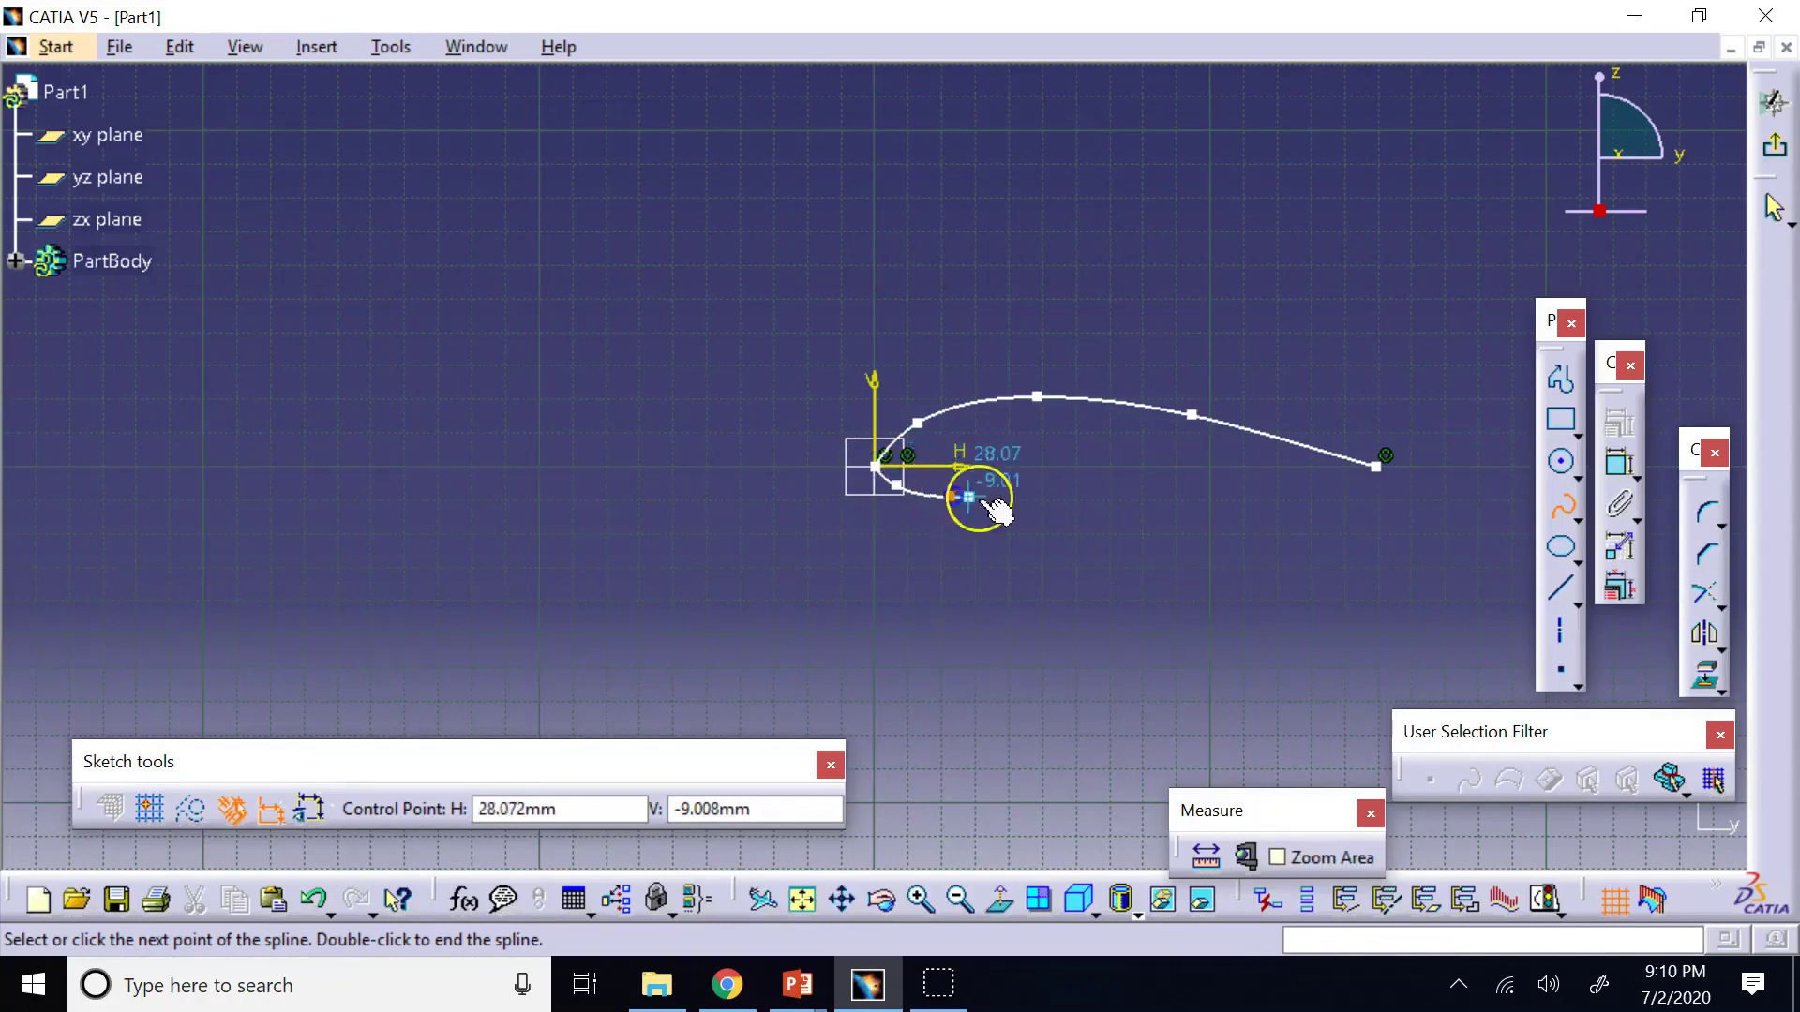
left_click(1059, 496)
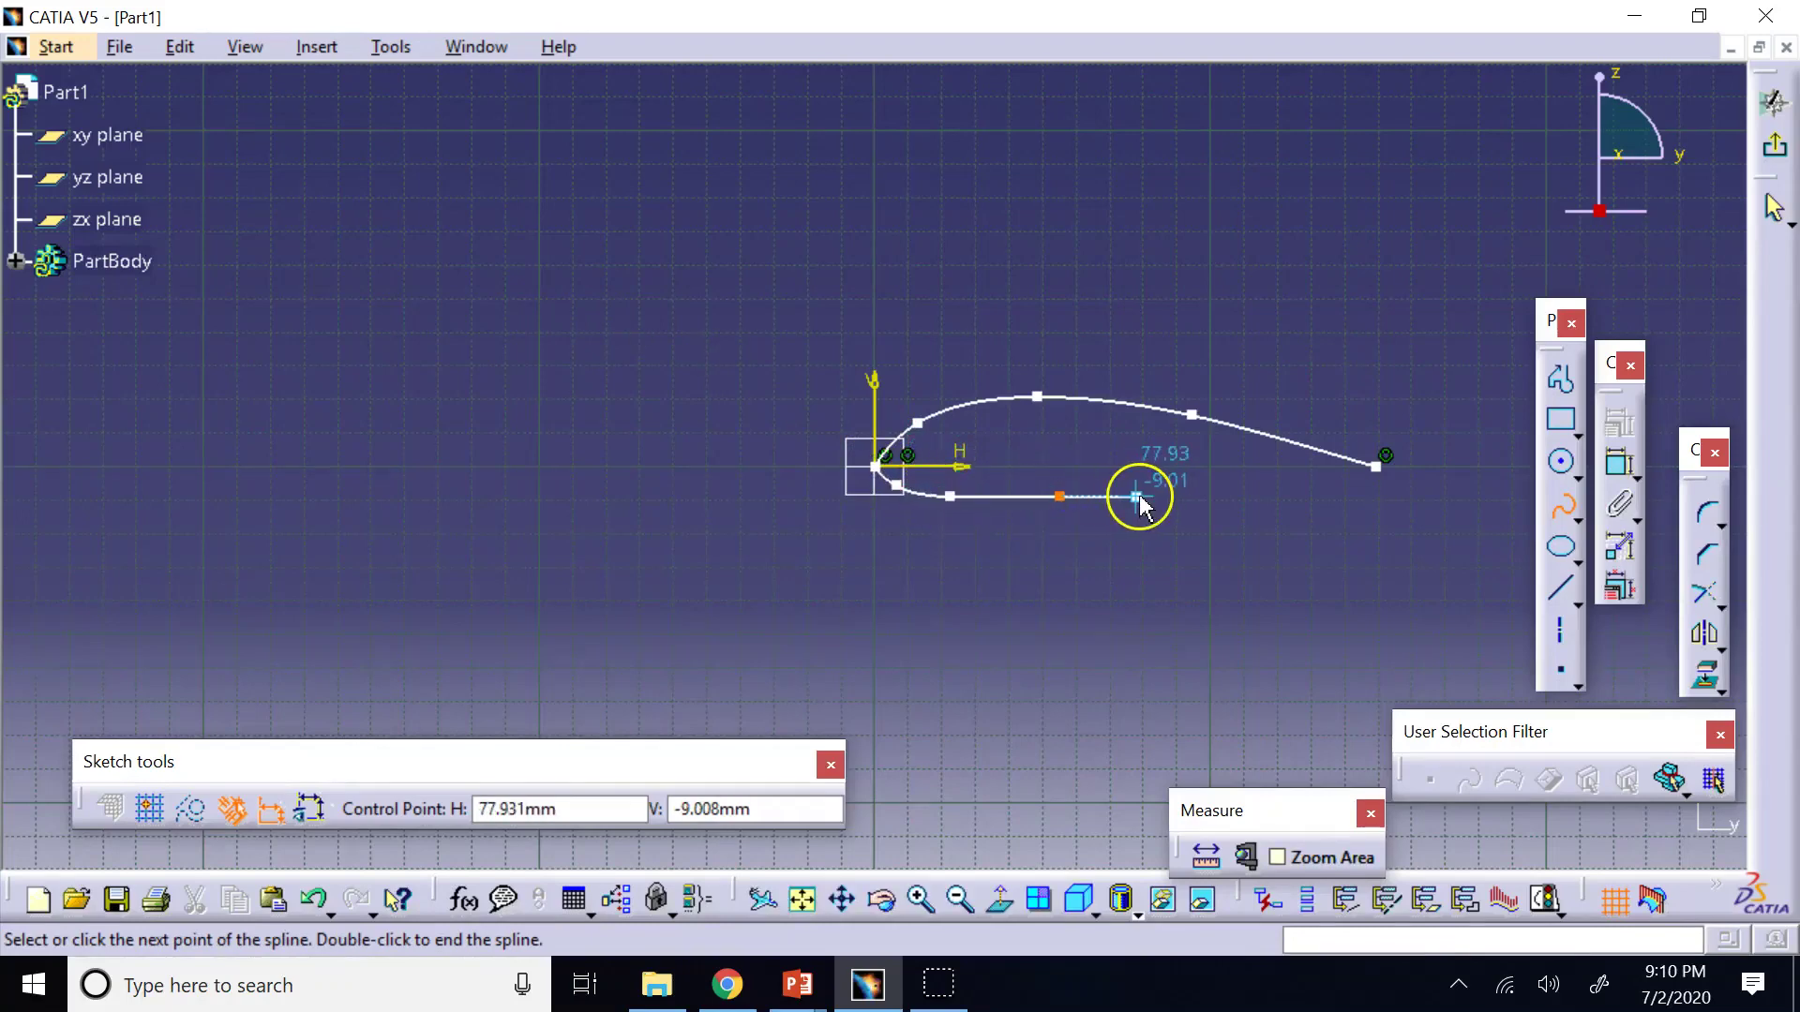
left_click(1136, 496)
left_click(1294, 485)
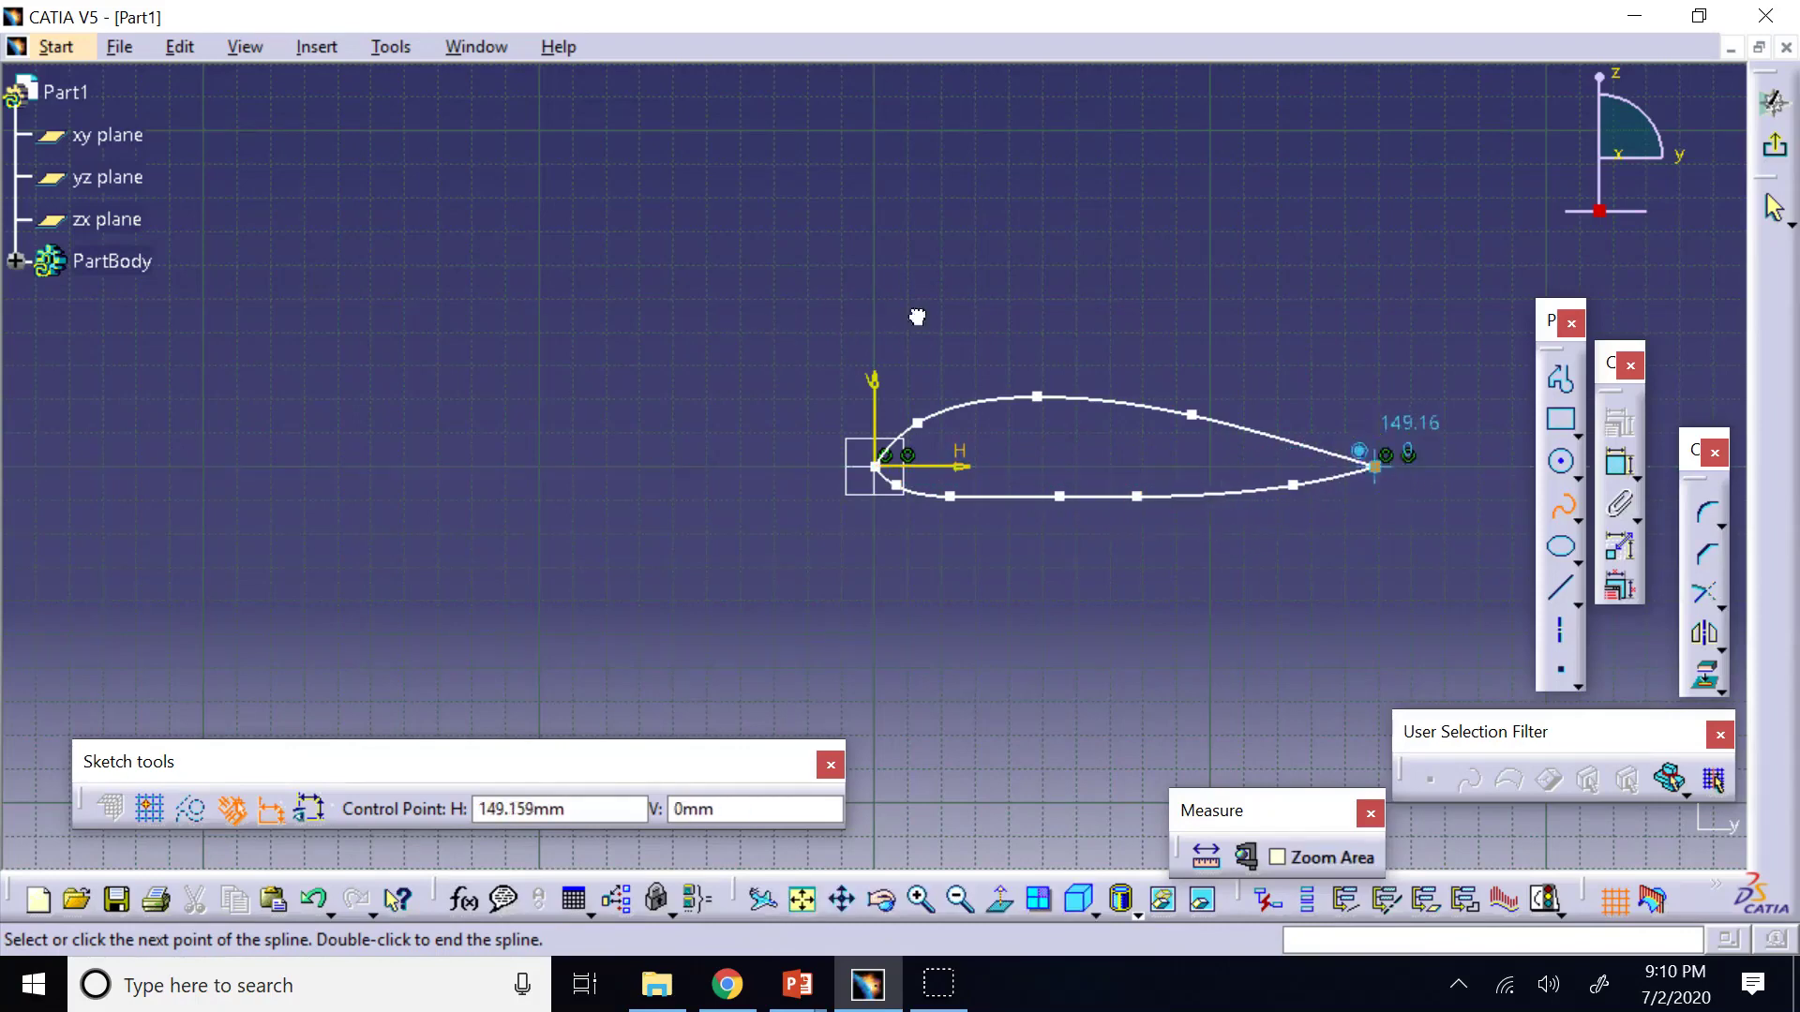
double_click(1376, 466)
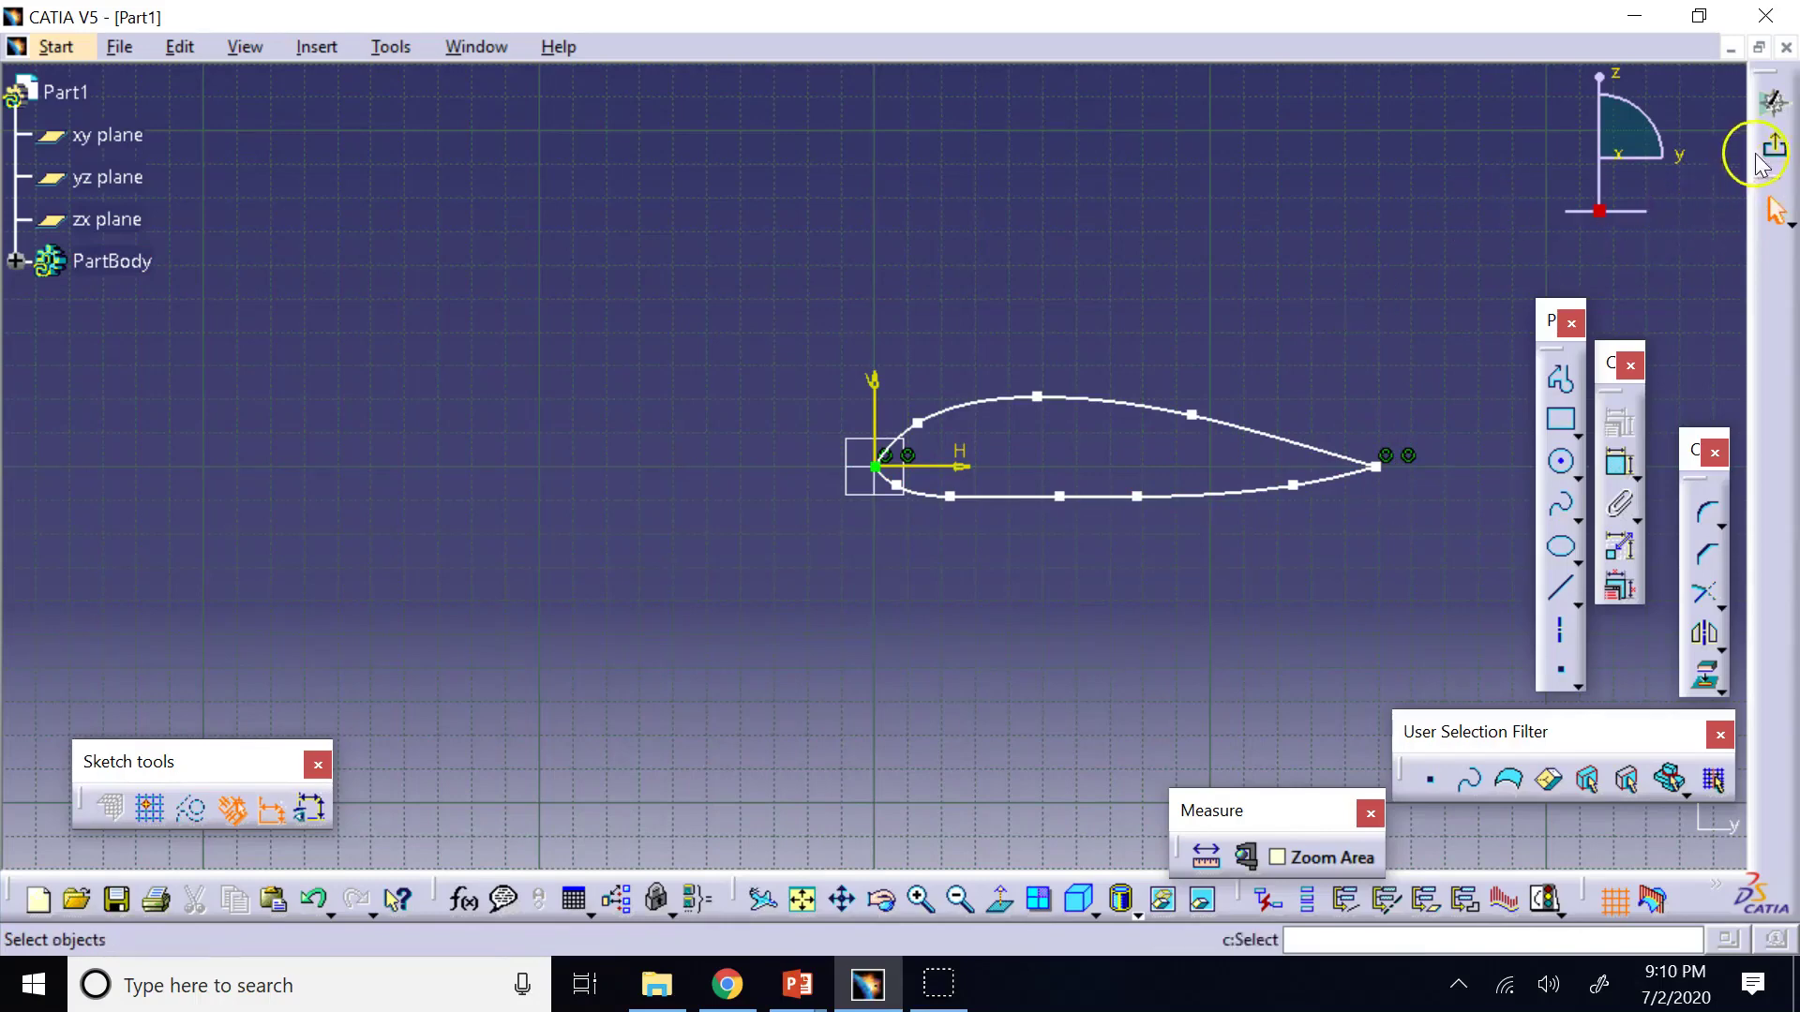
left_click(1775, 103)
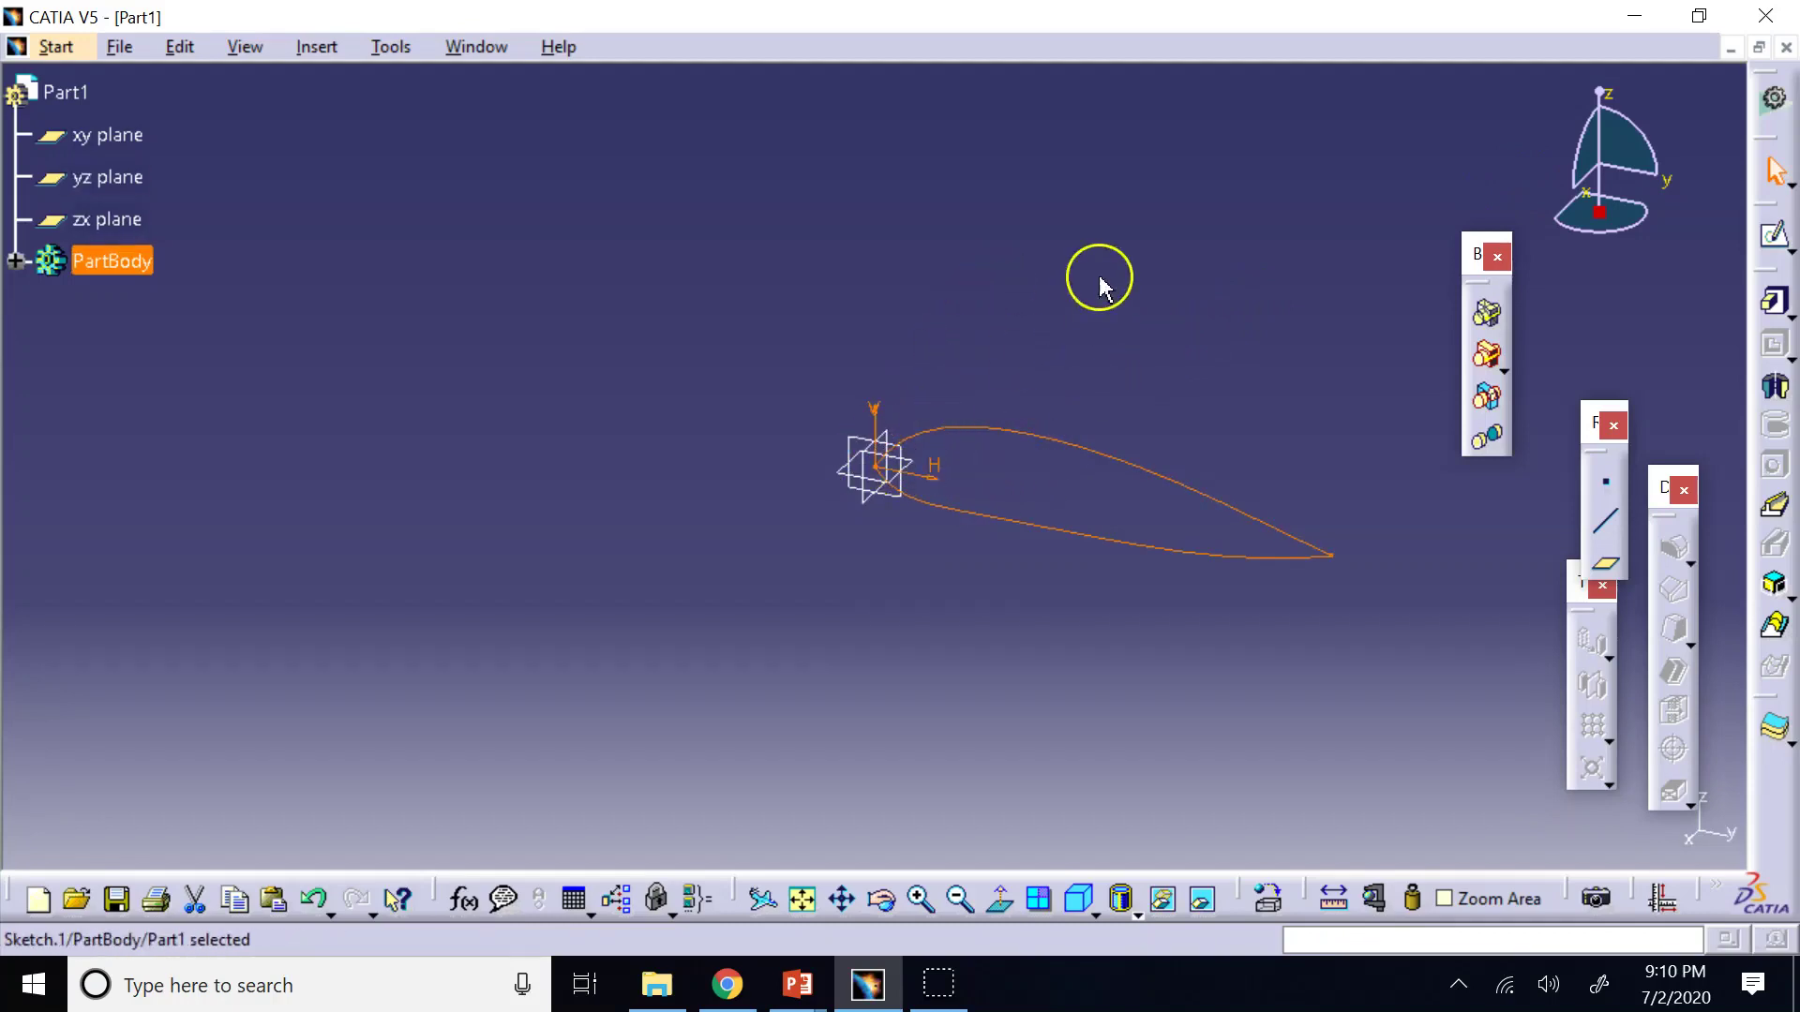
Create a reference plane offset 500 mm from the yz plane in the reversed direction.
left_click(860, 440)
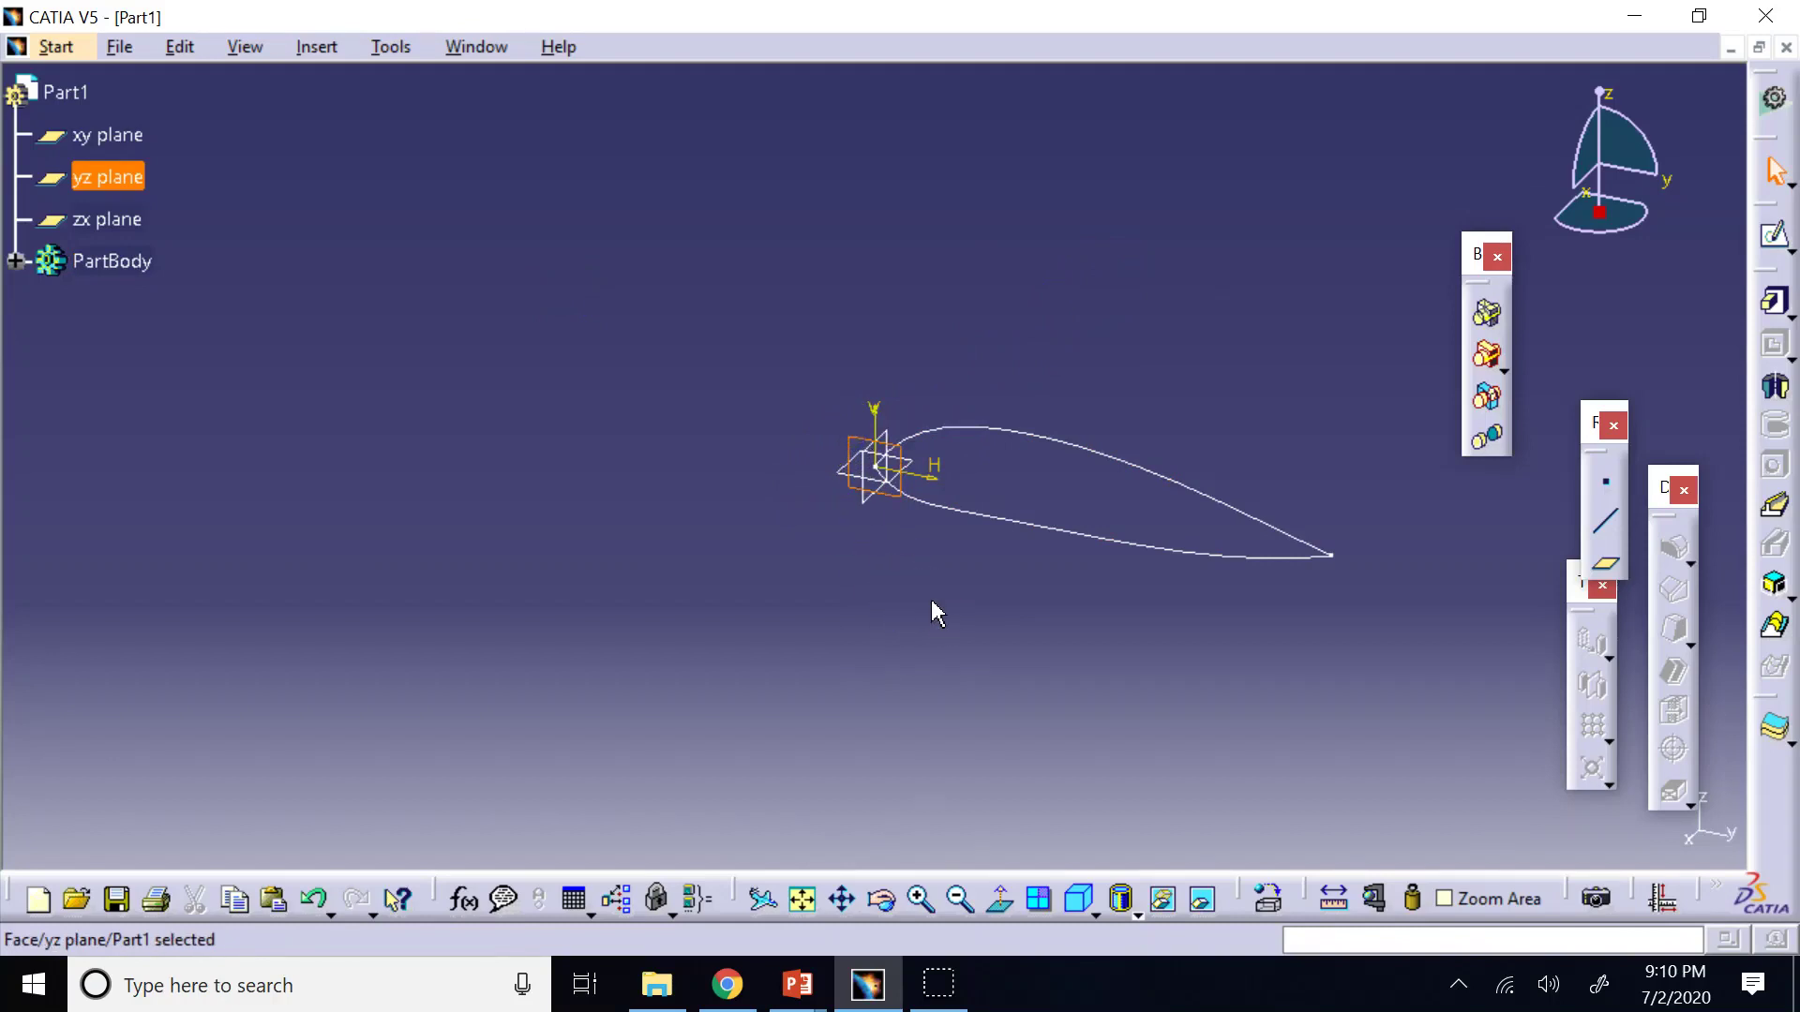
left_click(1605, 564)
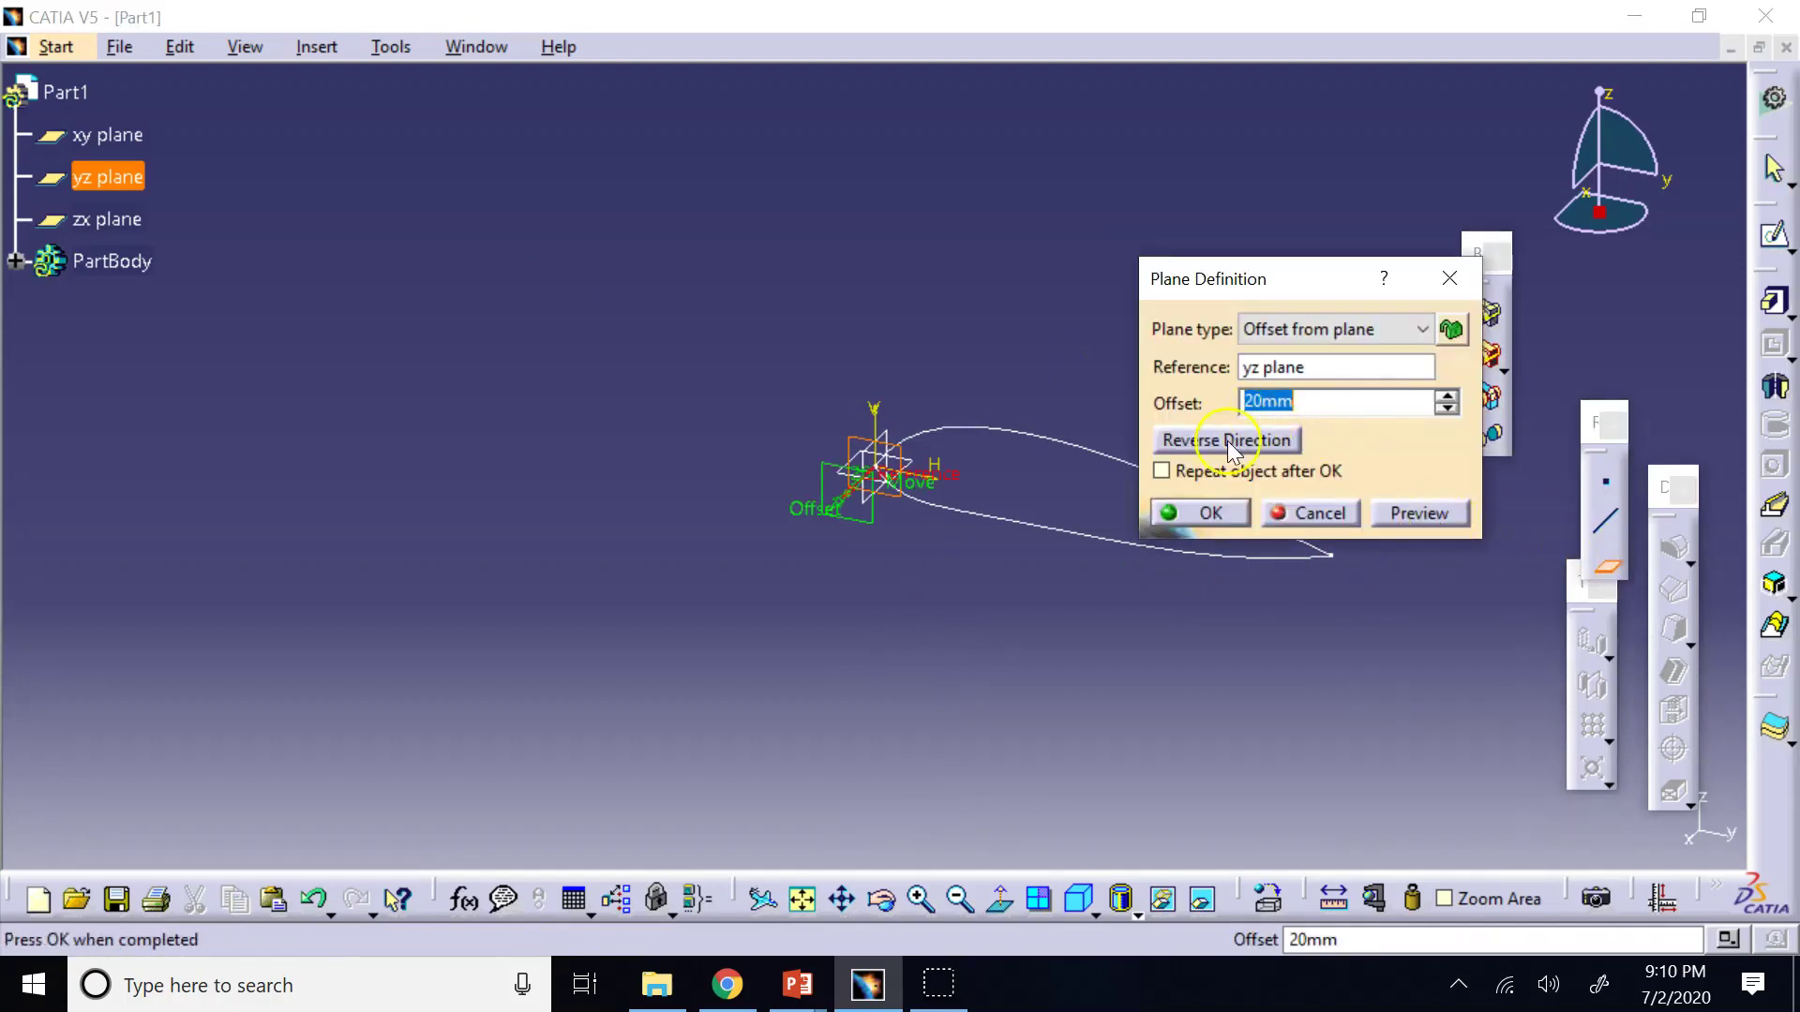
left_click(1228, 443)
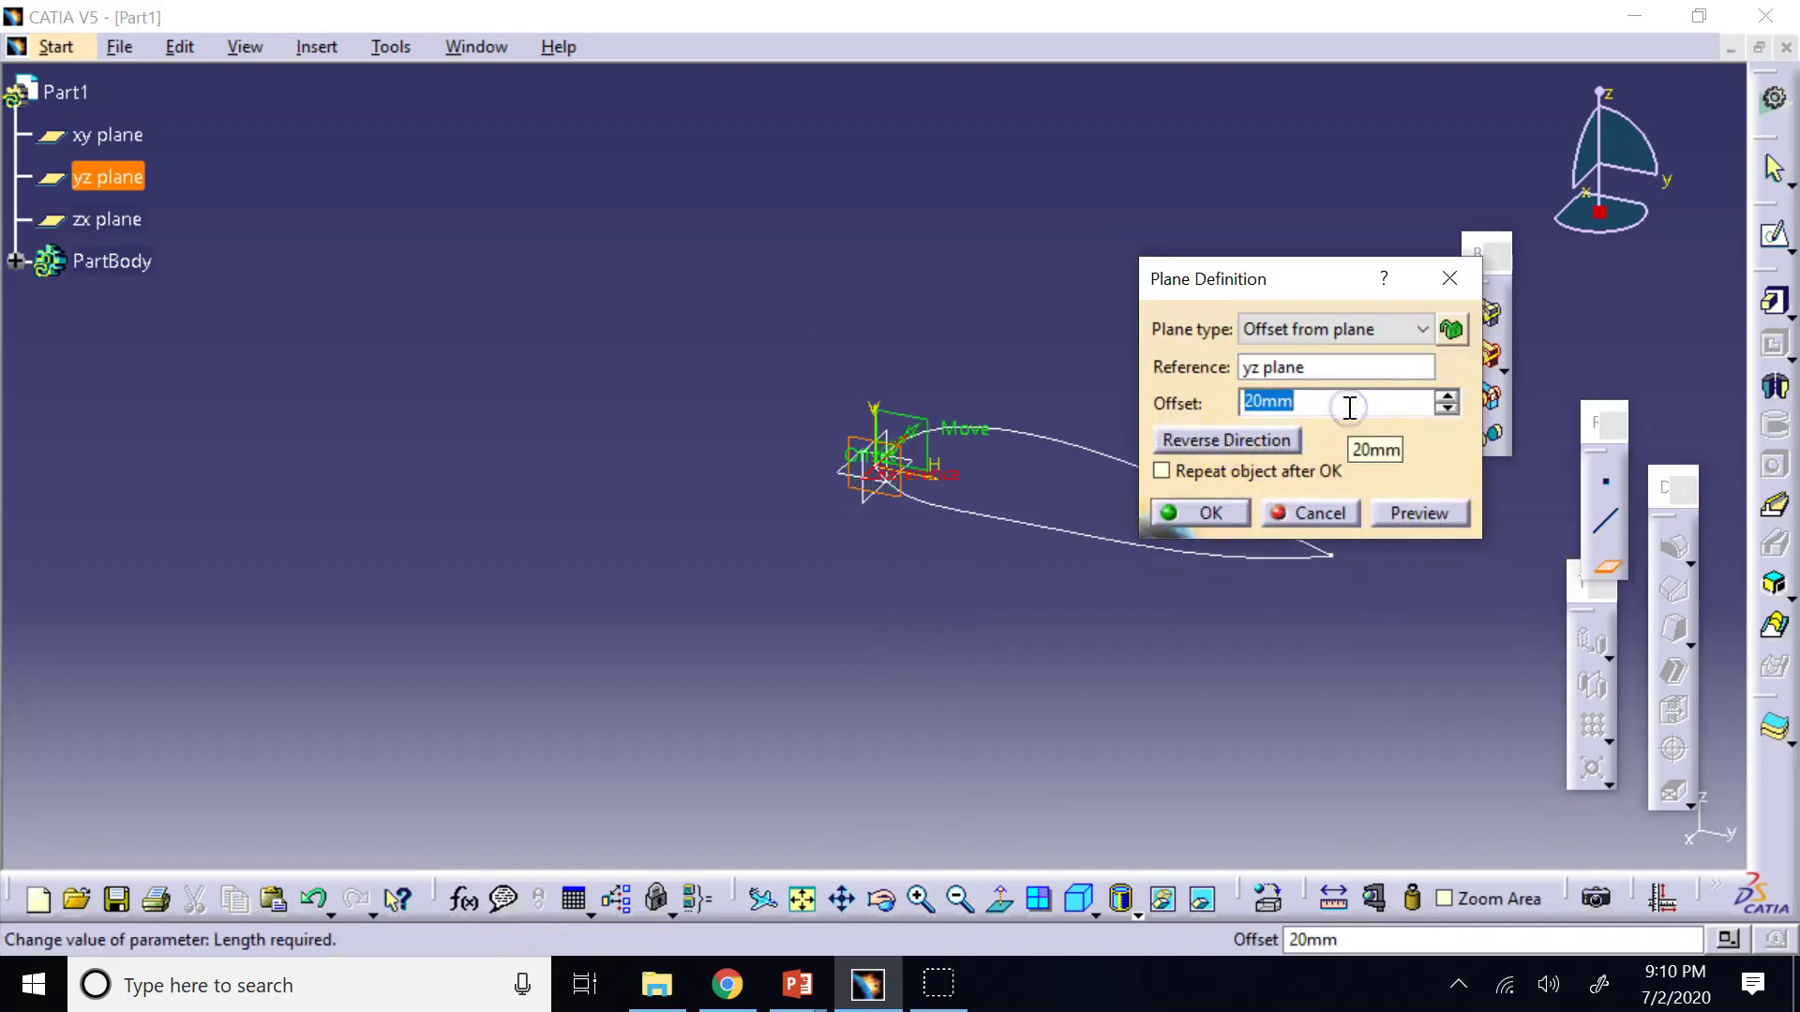
type("300")
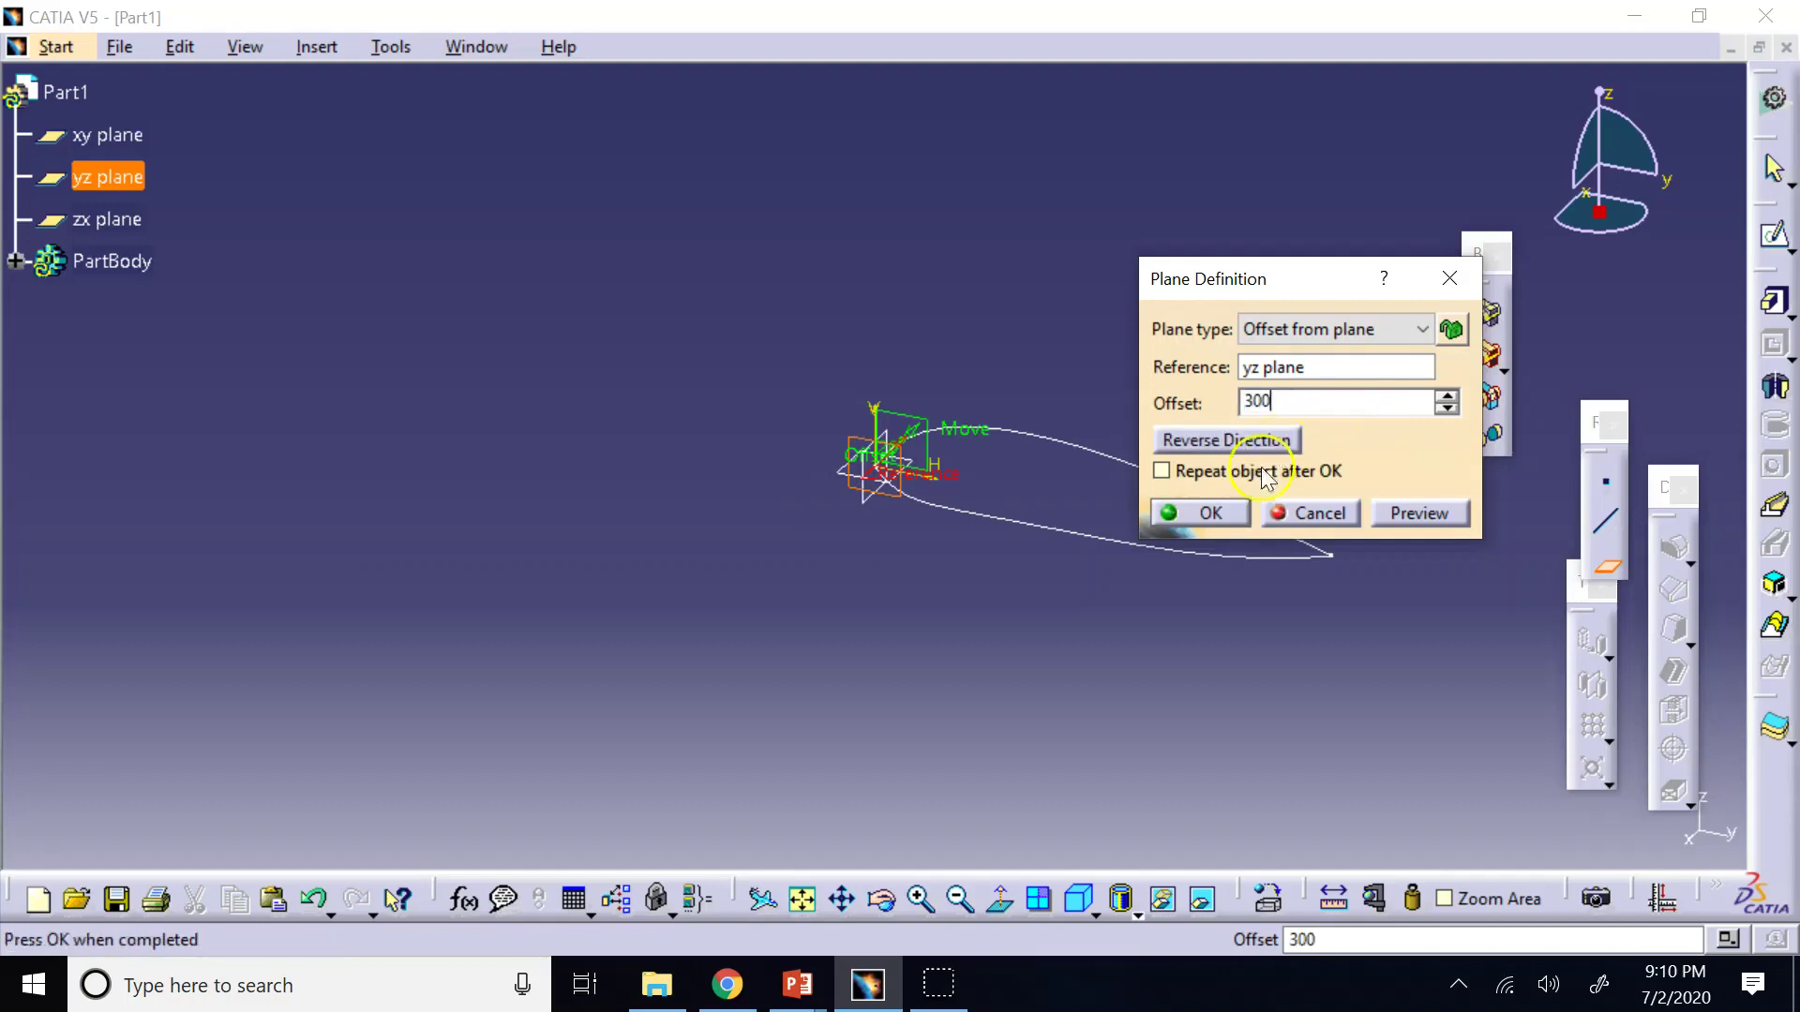
left_click(1069, 691)
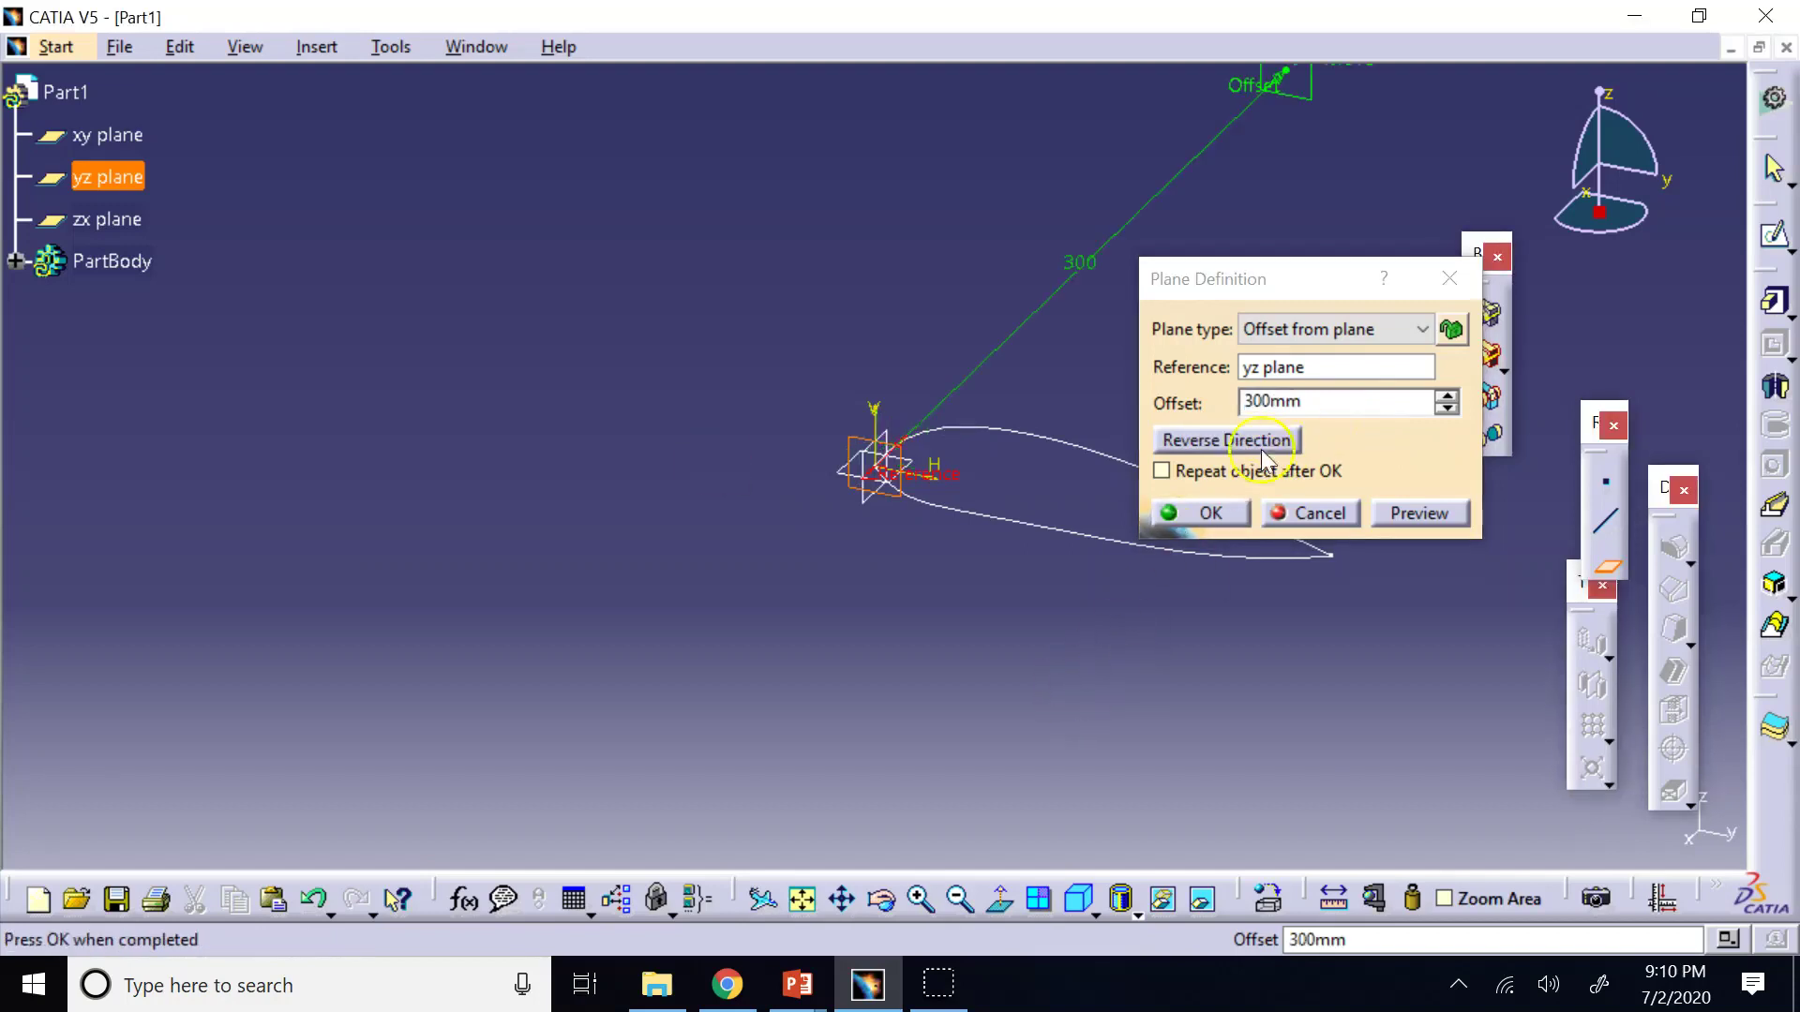
double_click(1325, 401)
type("50")
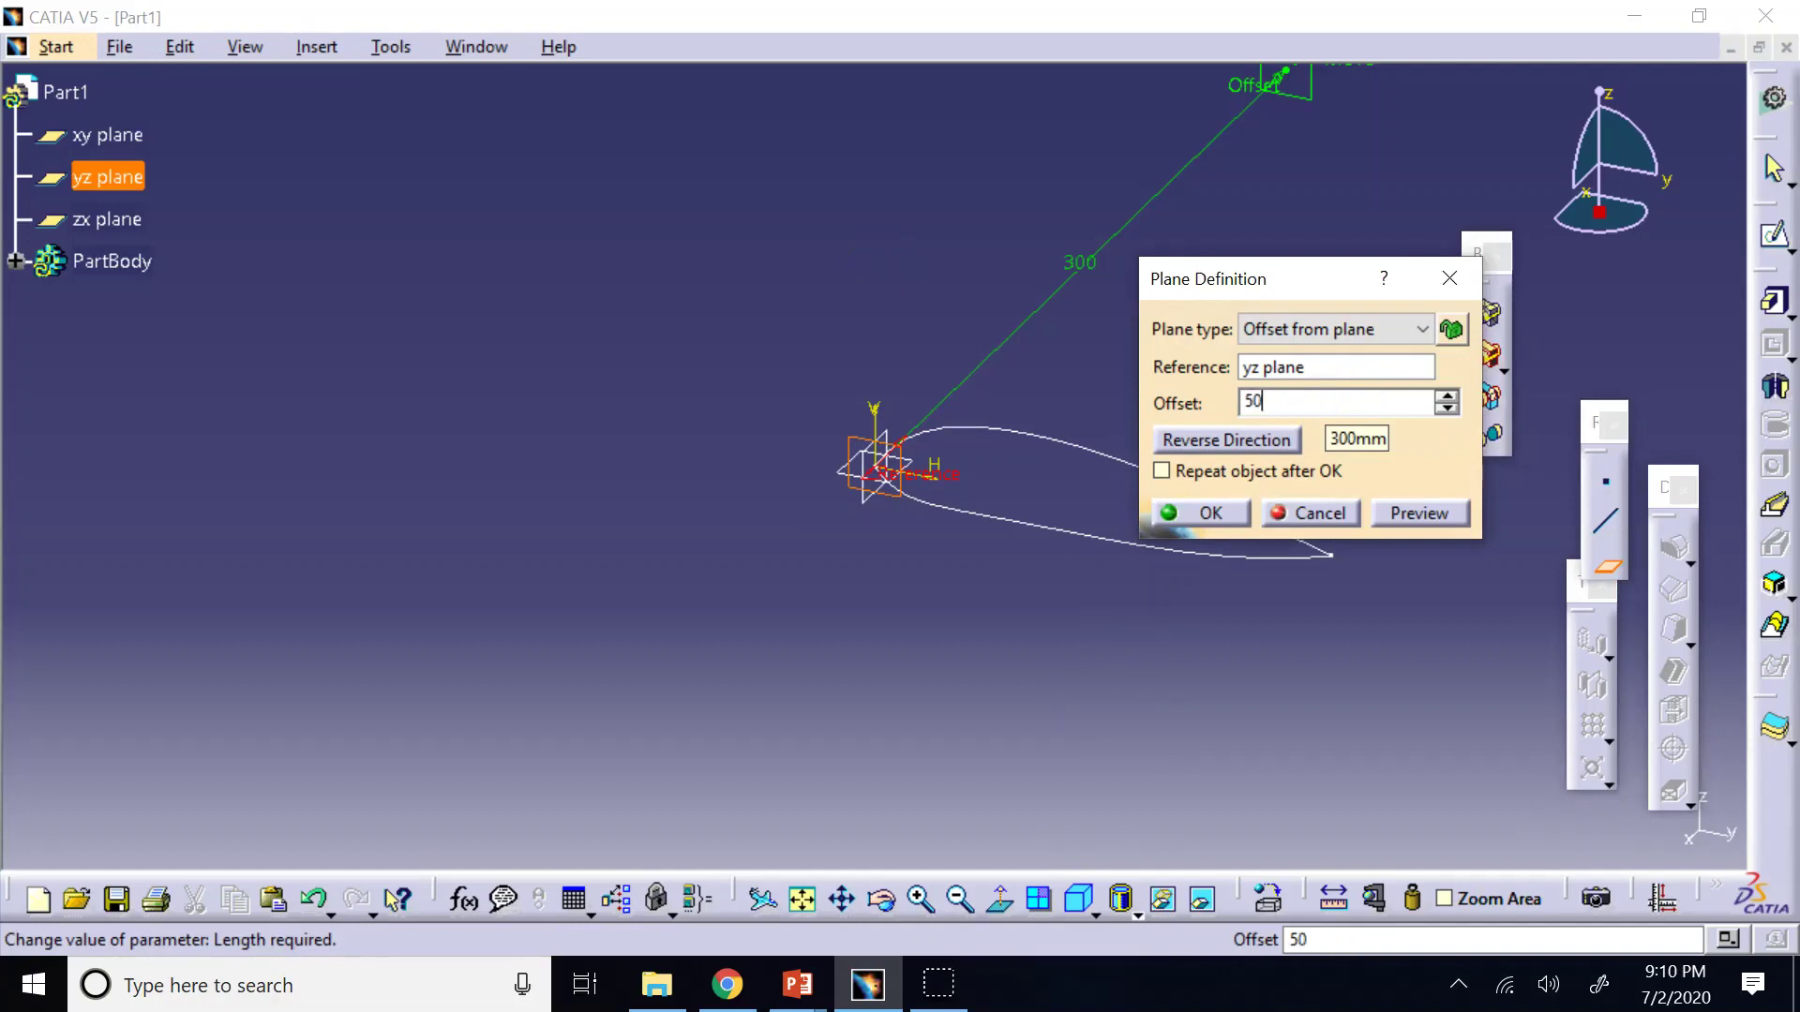
key("Return")
left_click(1202, 513)
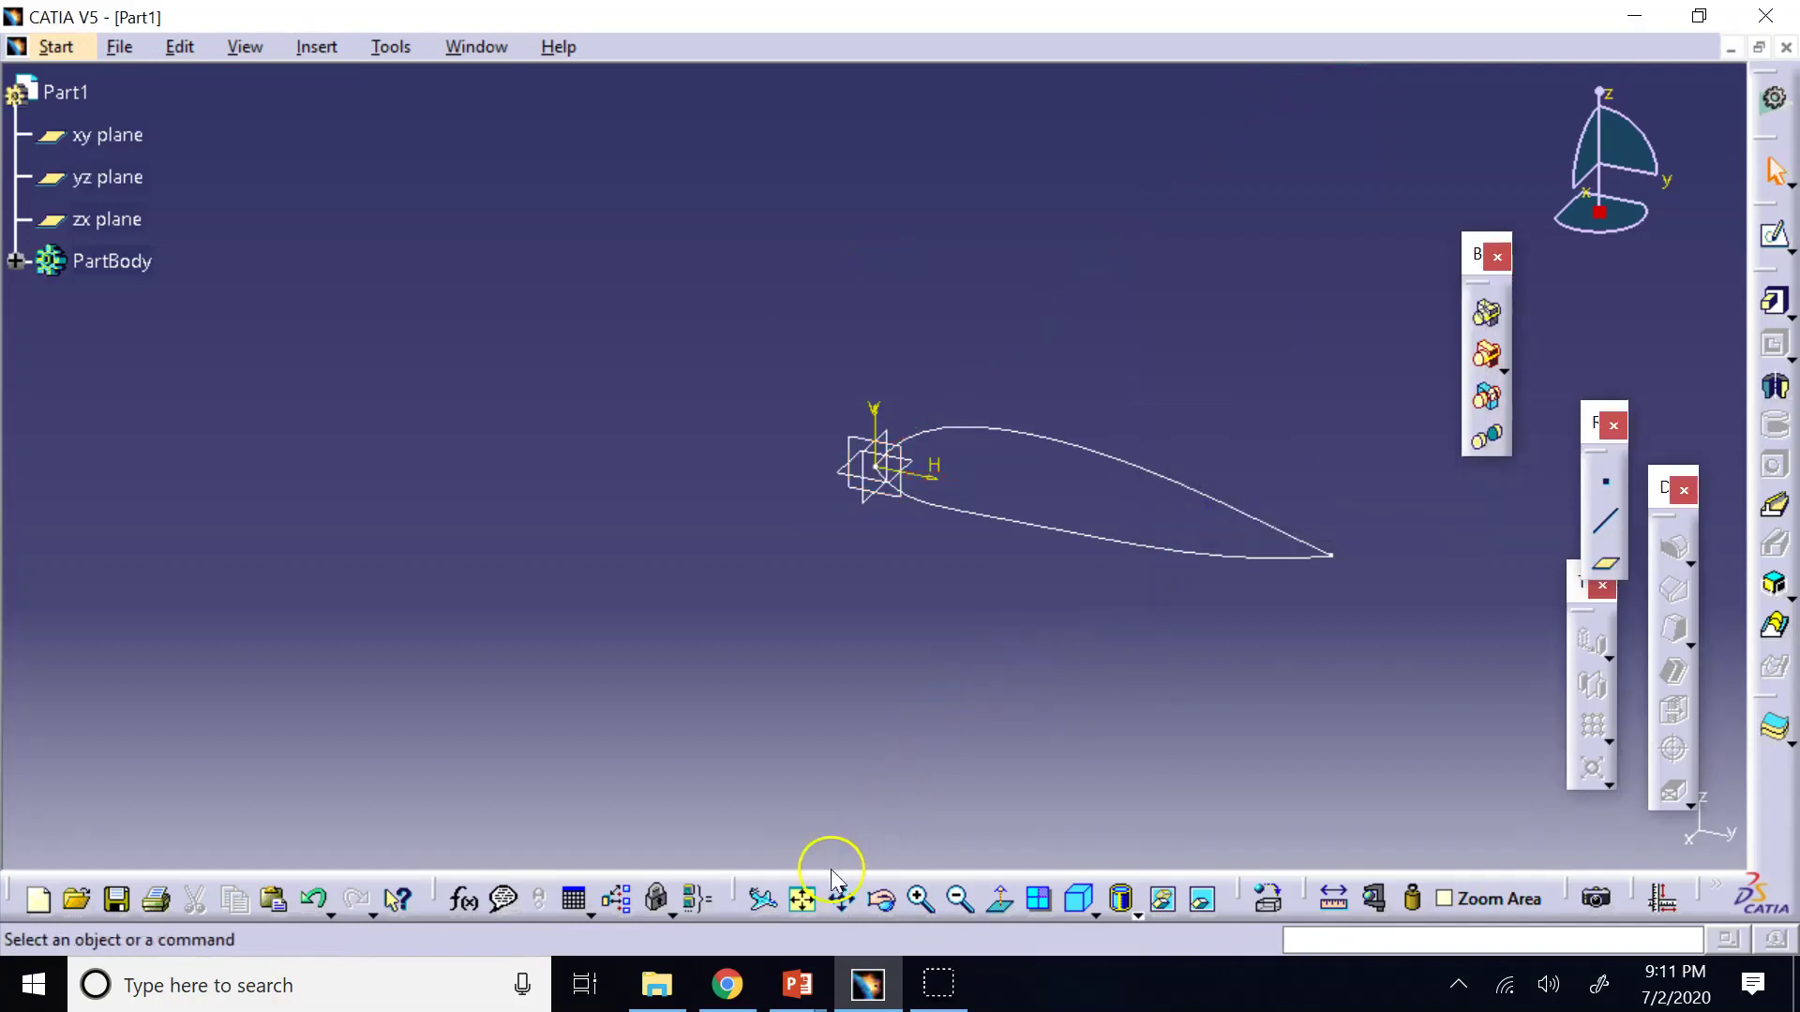
Start a sketch on the new offset plane and project both airfoil splines of the first sketch onto it.
left_click(804, 897)
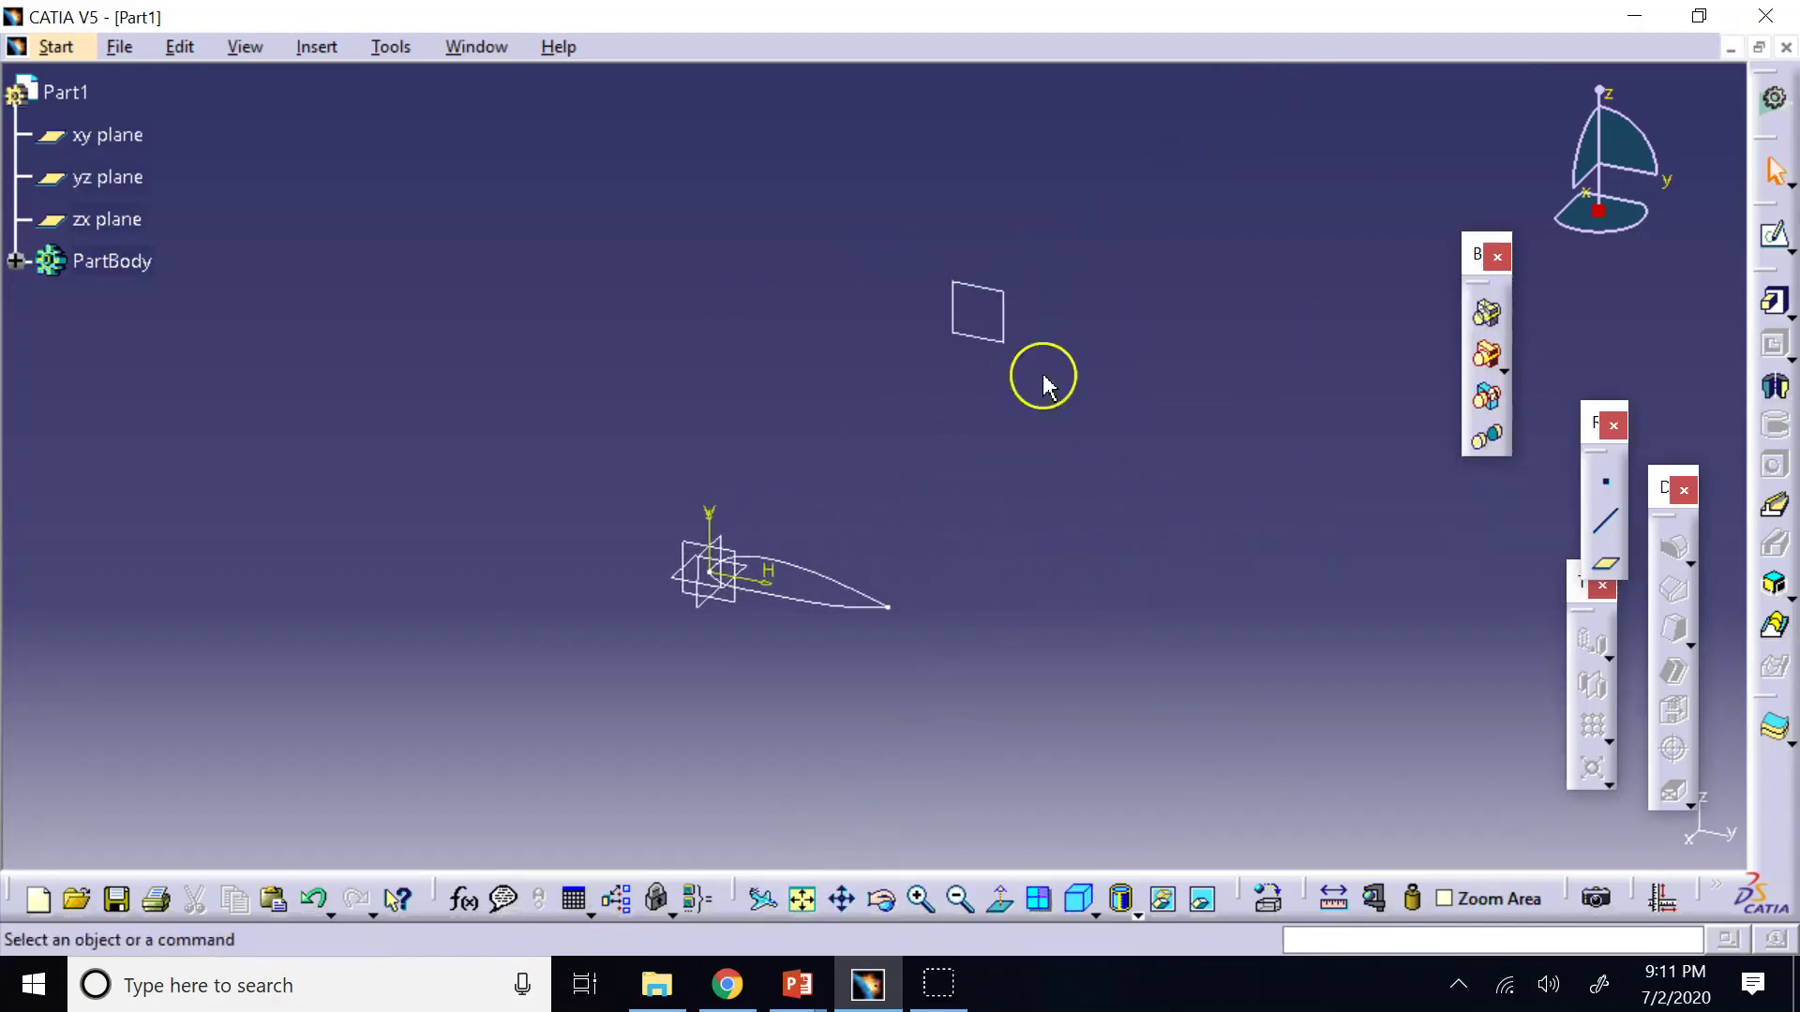
left_click(996, 334)
left_click(1772, 238)
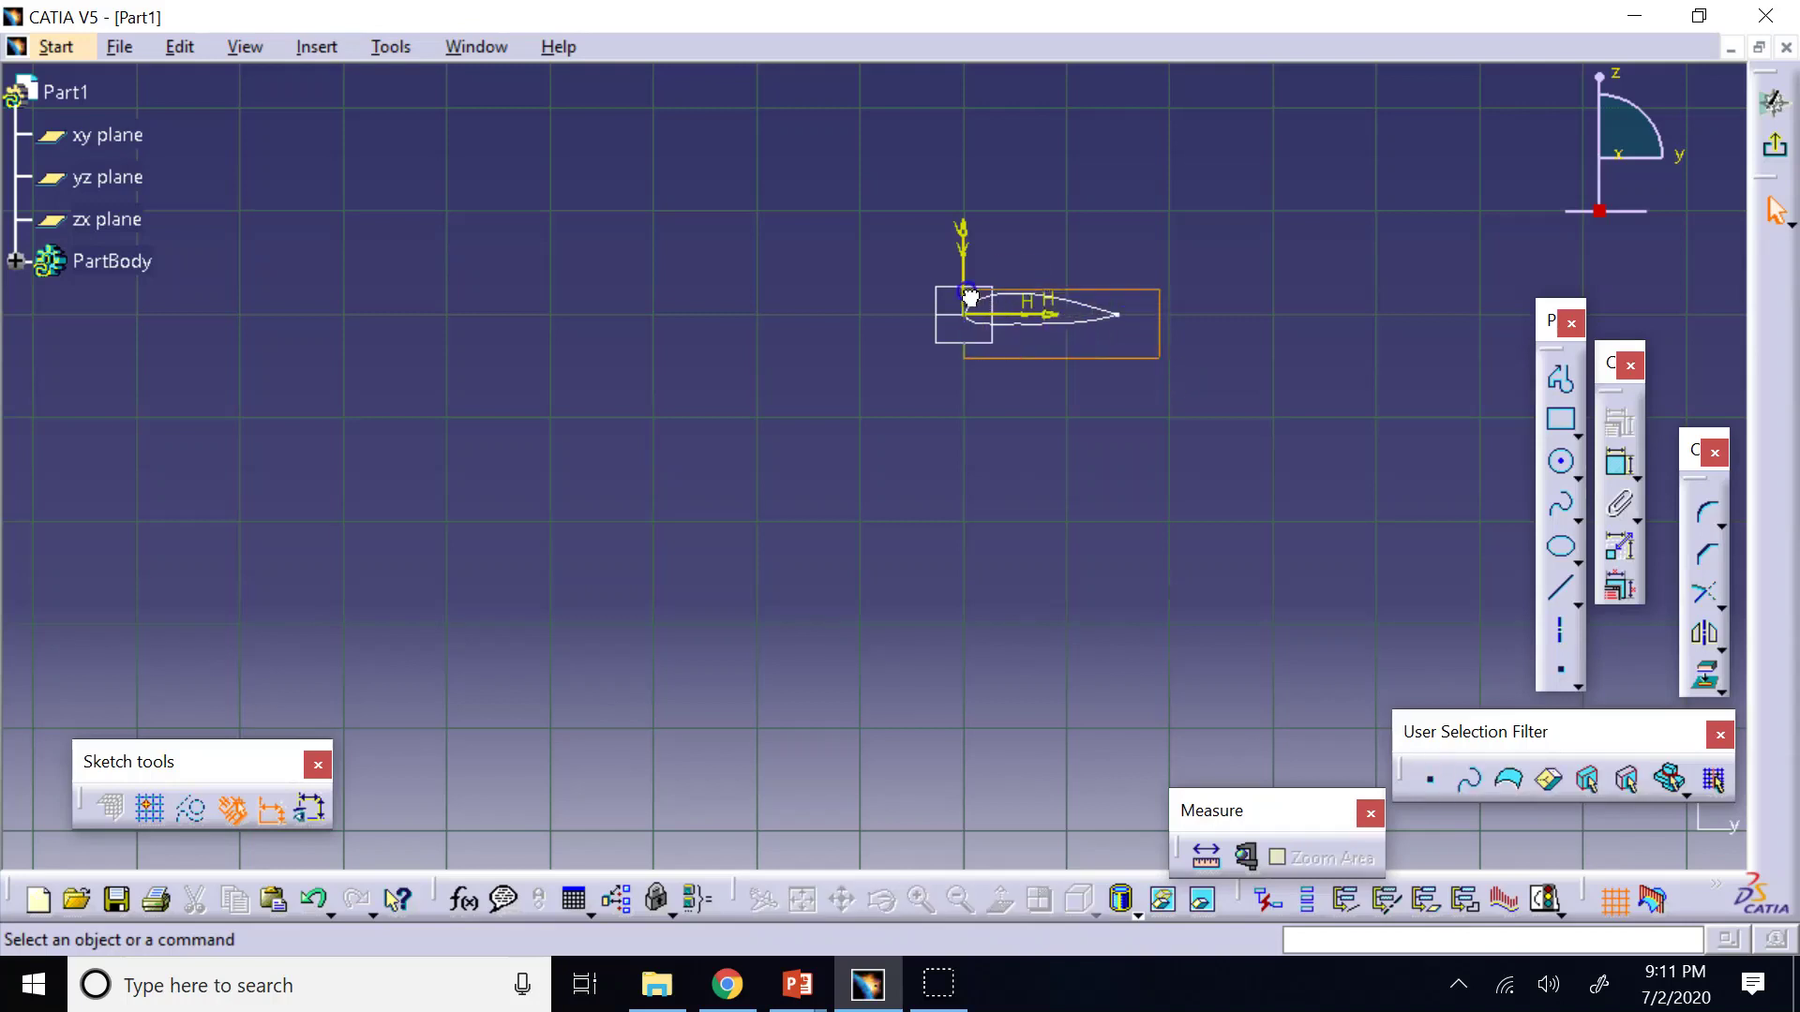
left_click(1092, 318)
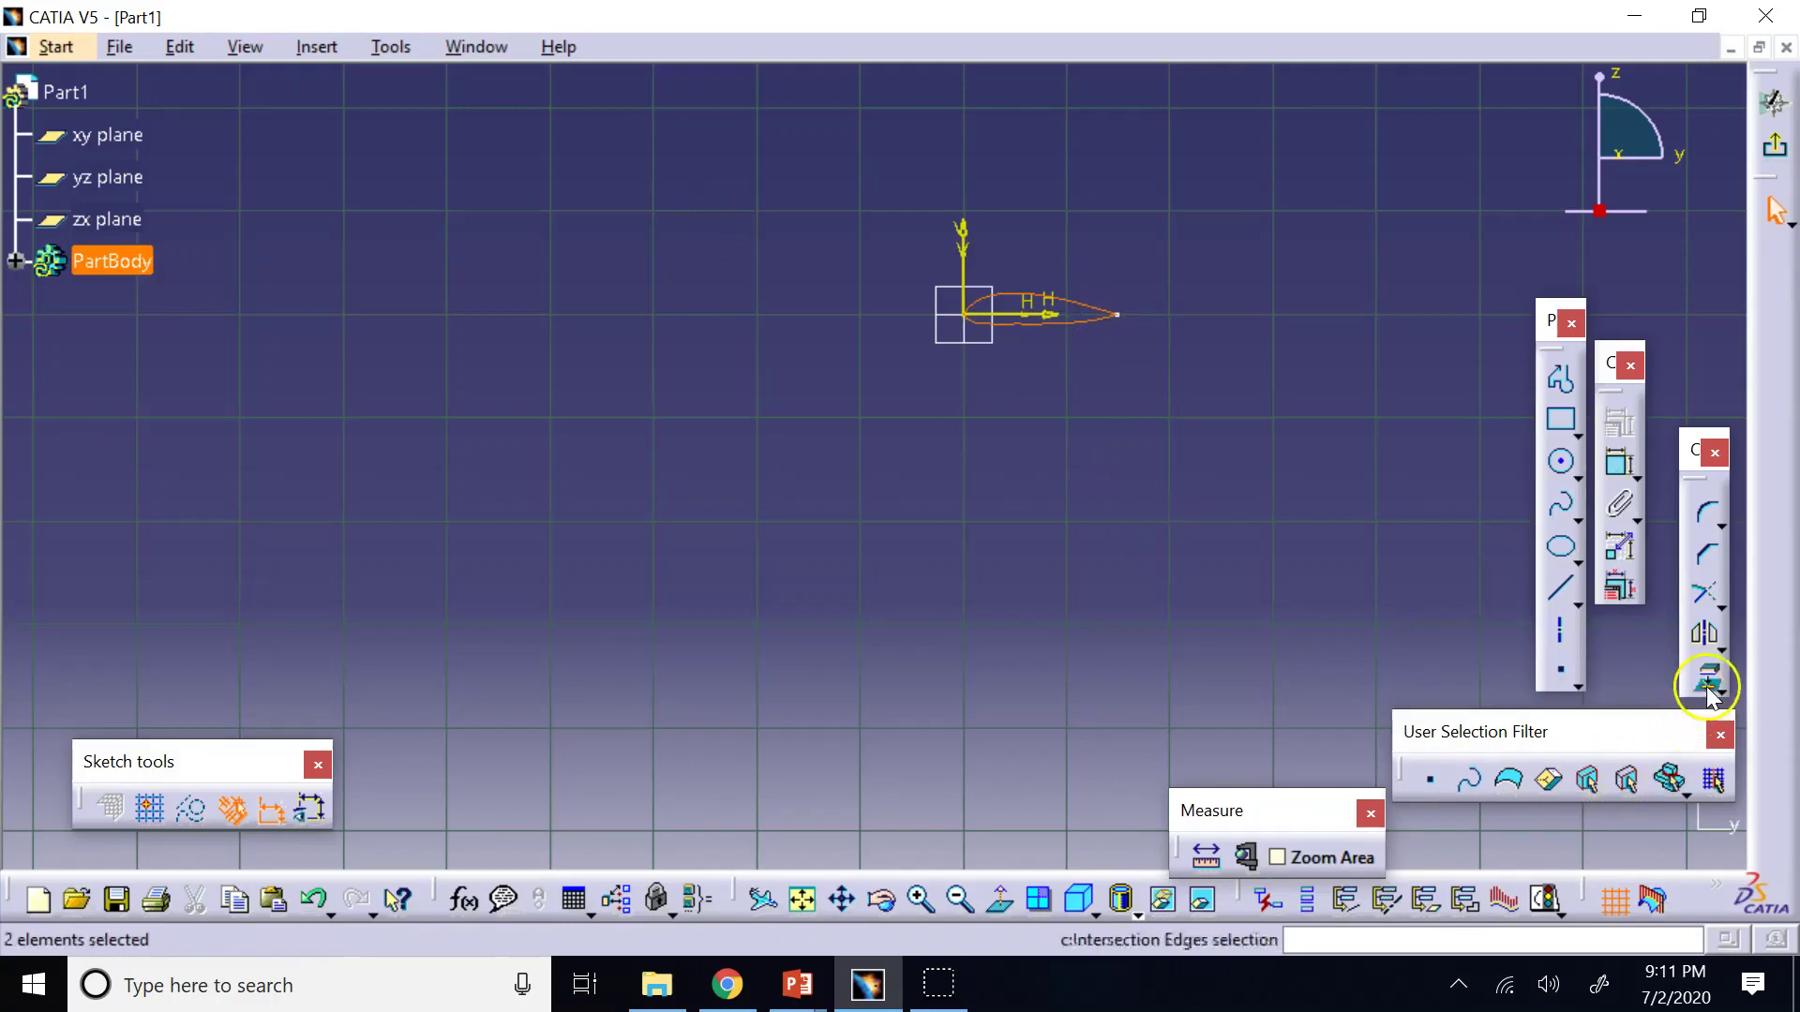
left_click(1706, 678)
left_click(1565, 821)
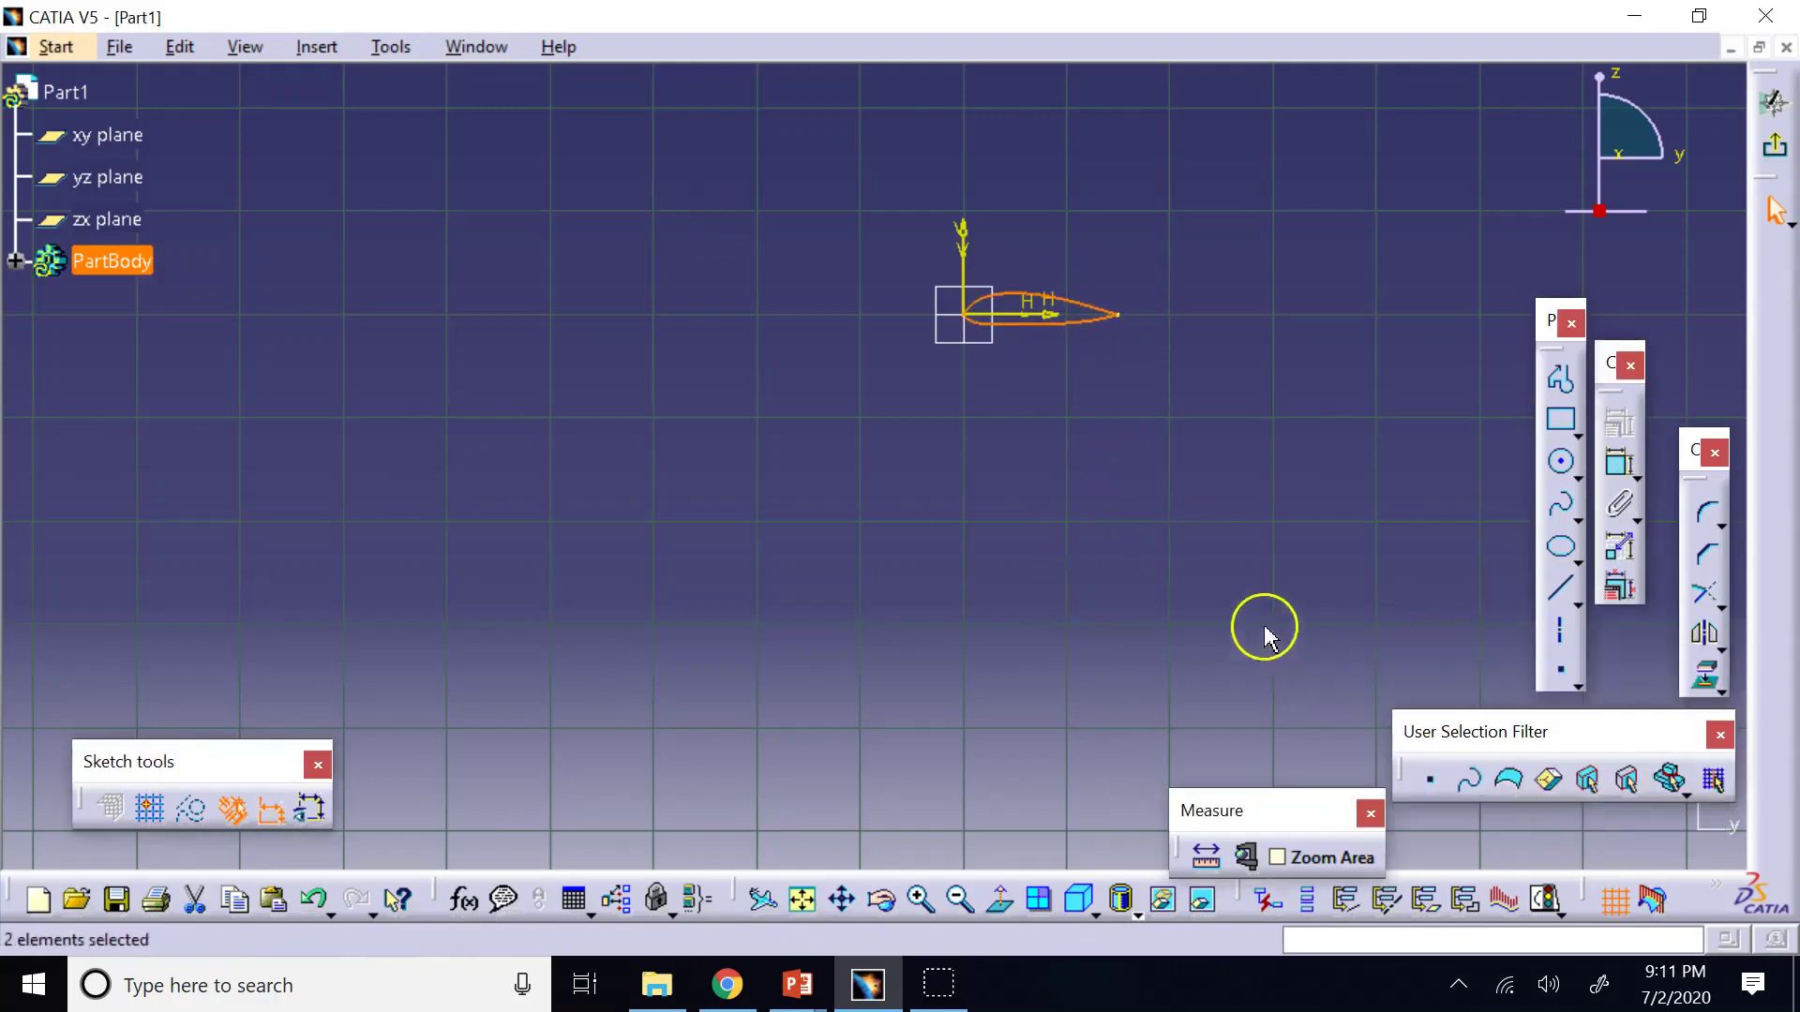
left_click(1285, 435)
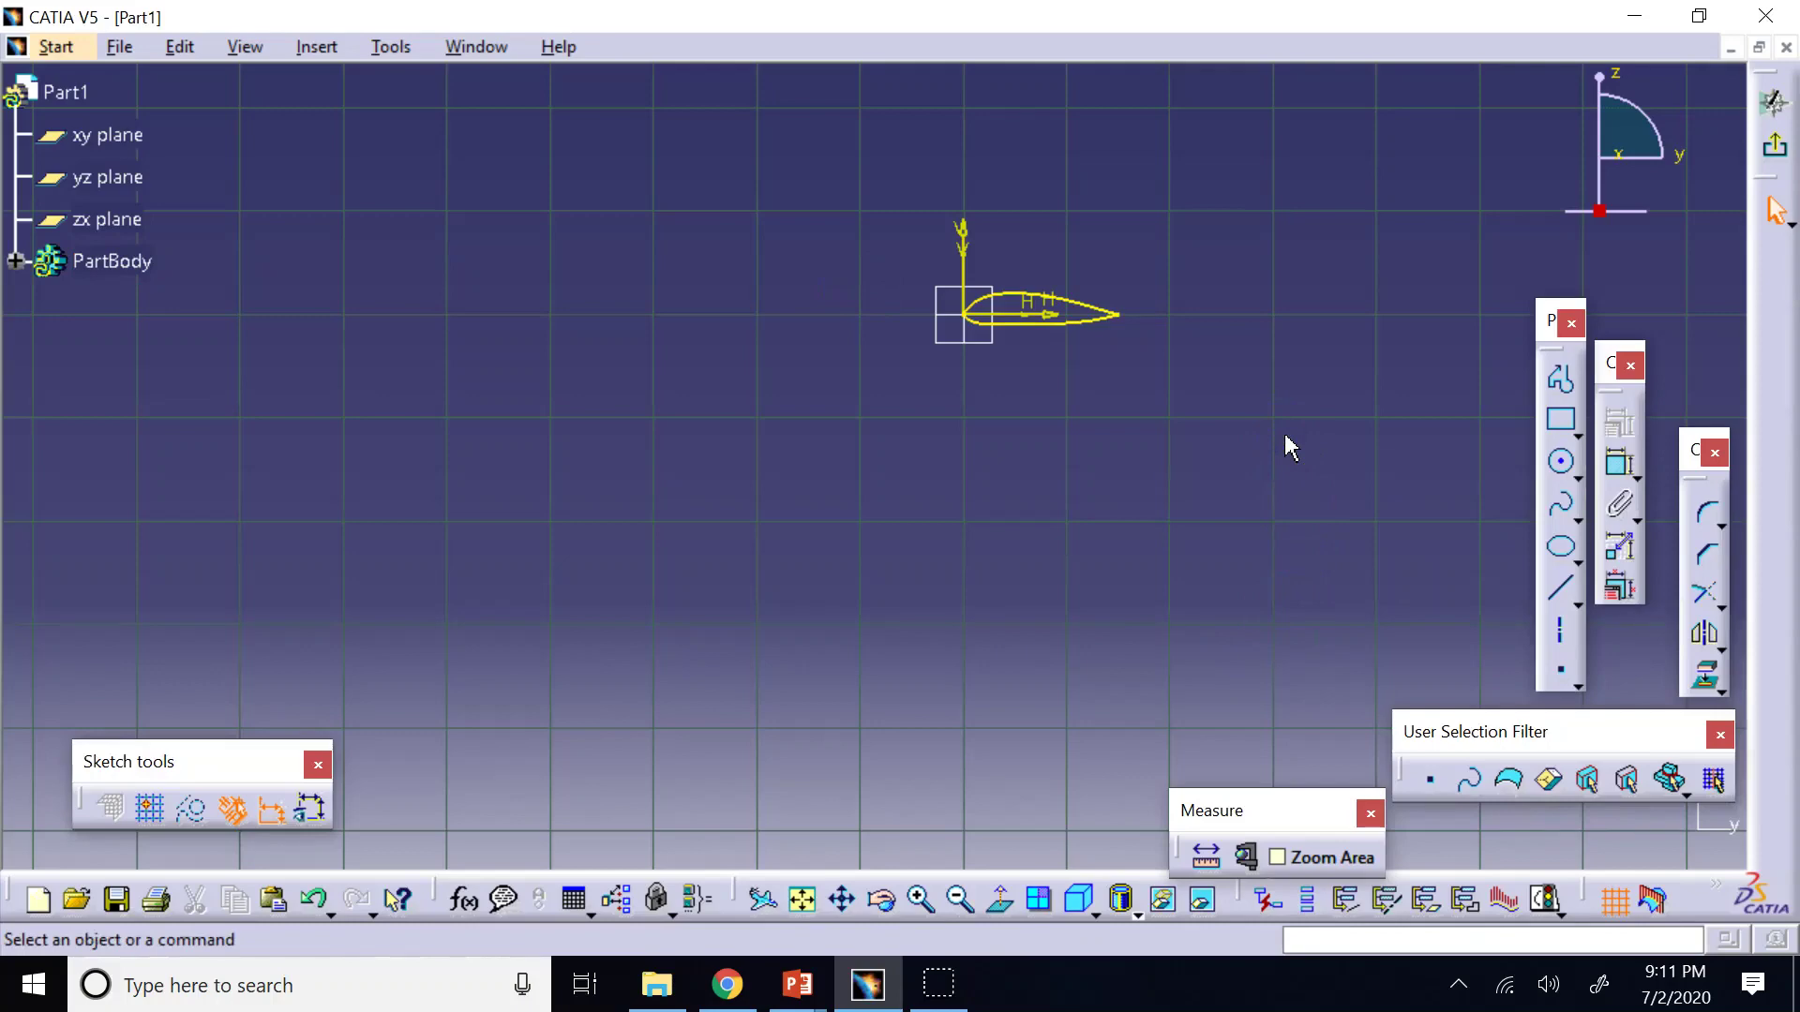
Isolate both projected airfoil curves so they no longer depend on the first sketch.
right_click(1104, 313)
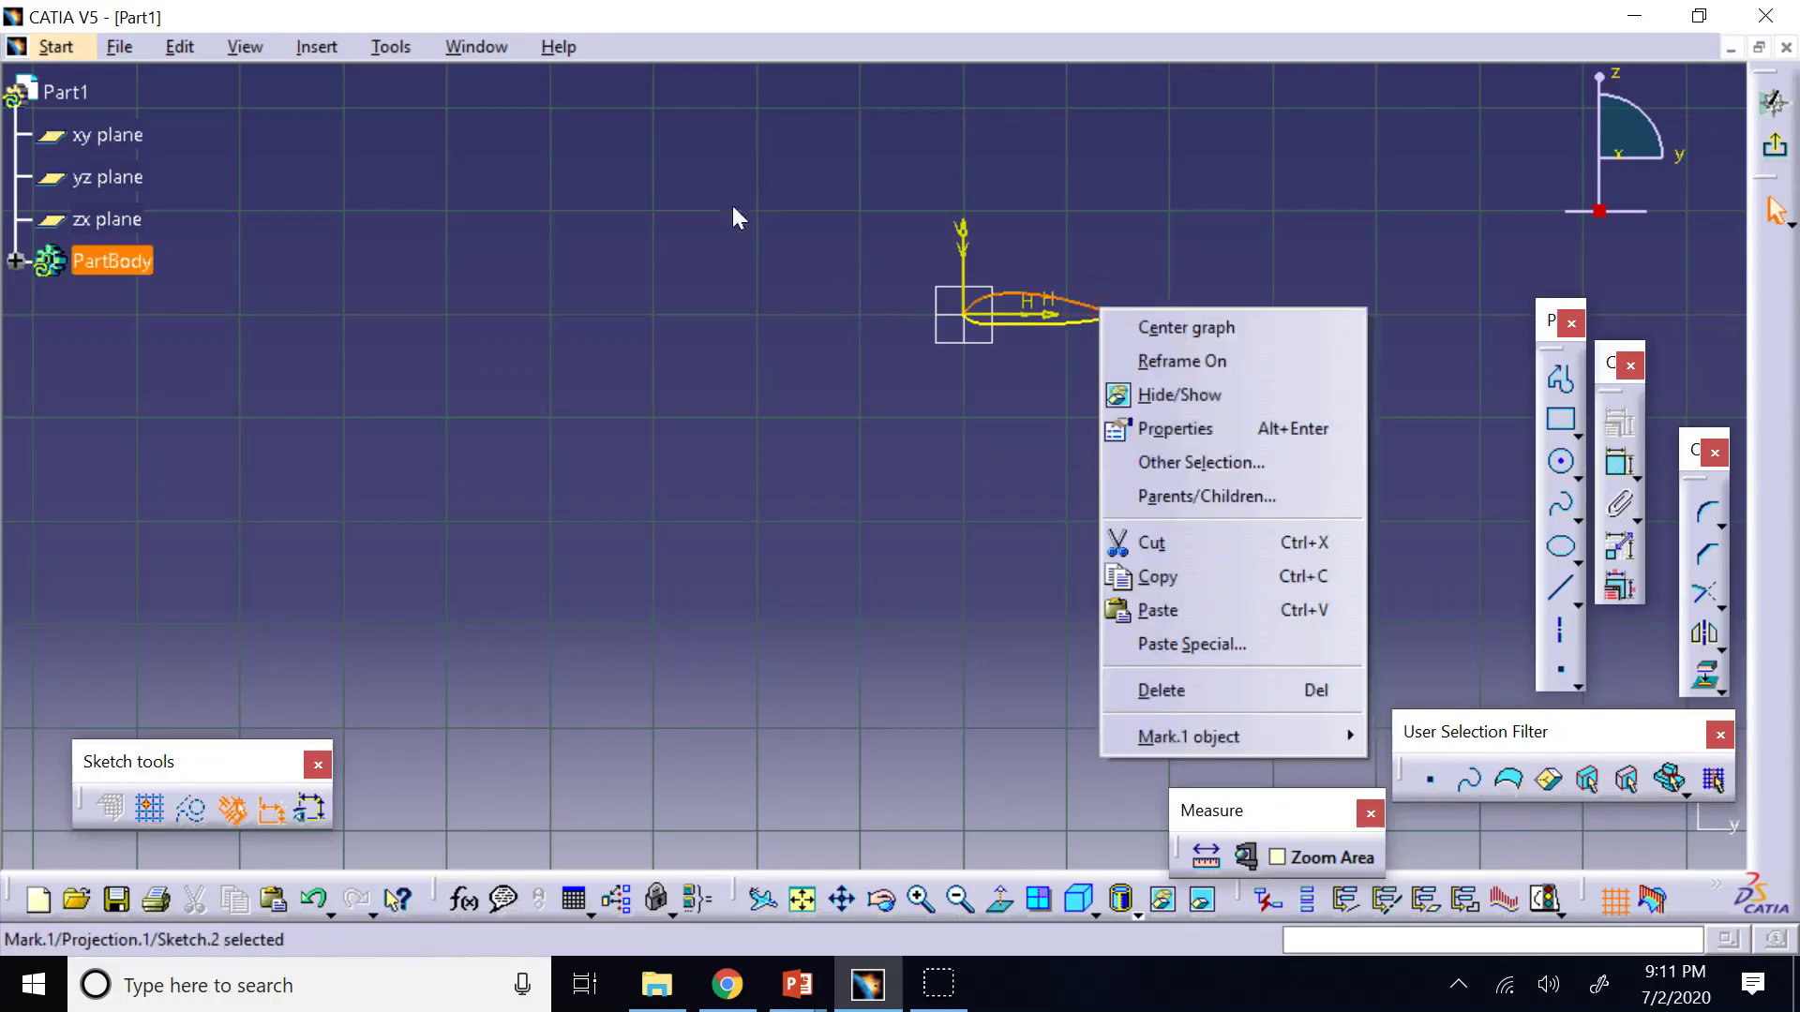
left_click(1089, 324)
right_click(1090, 324)
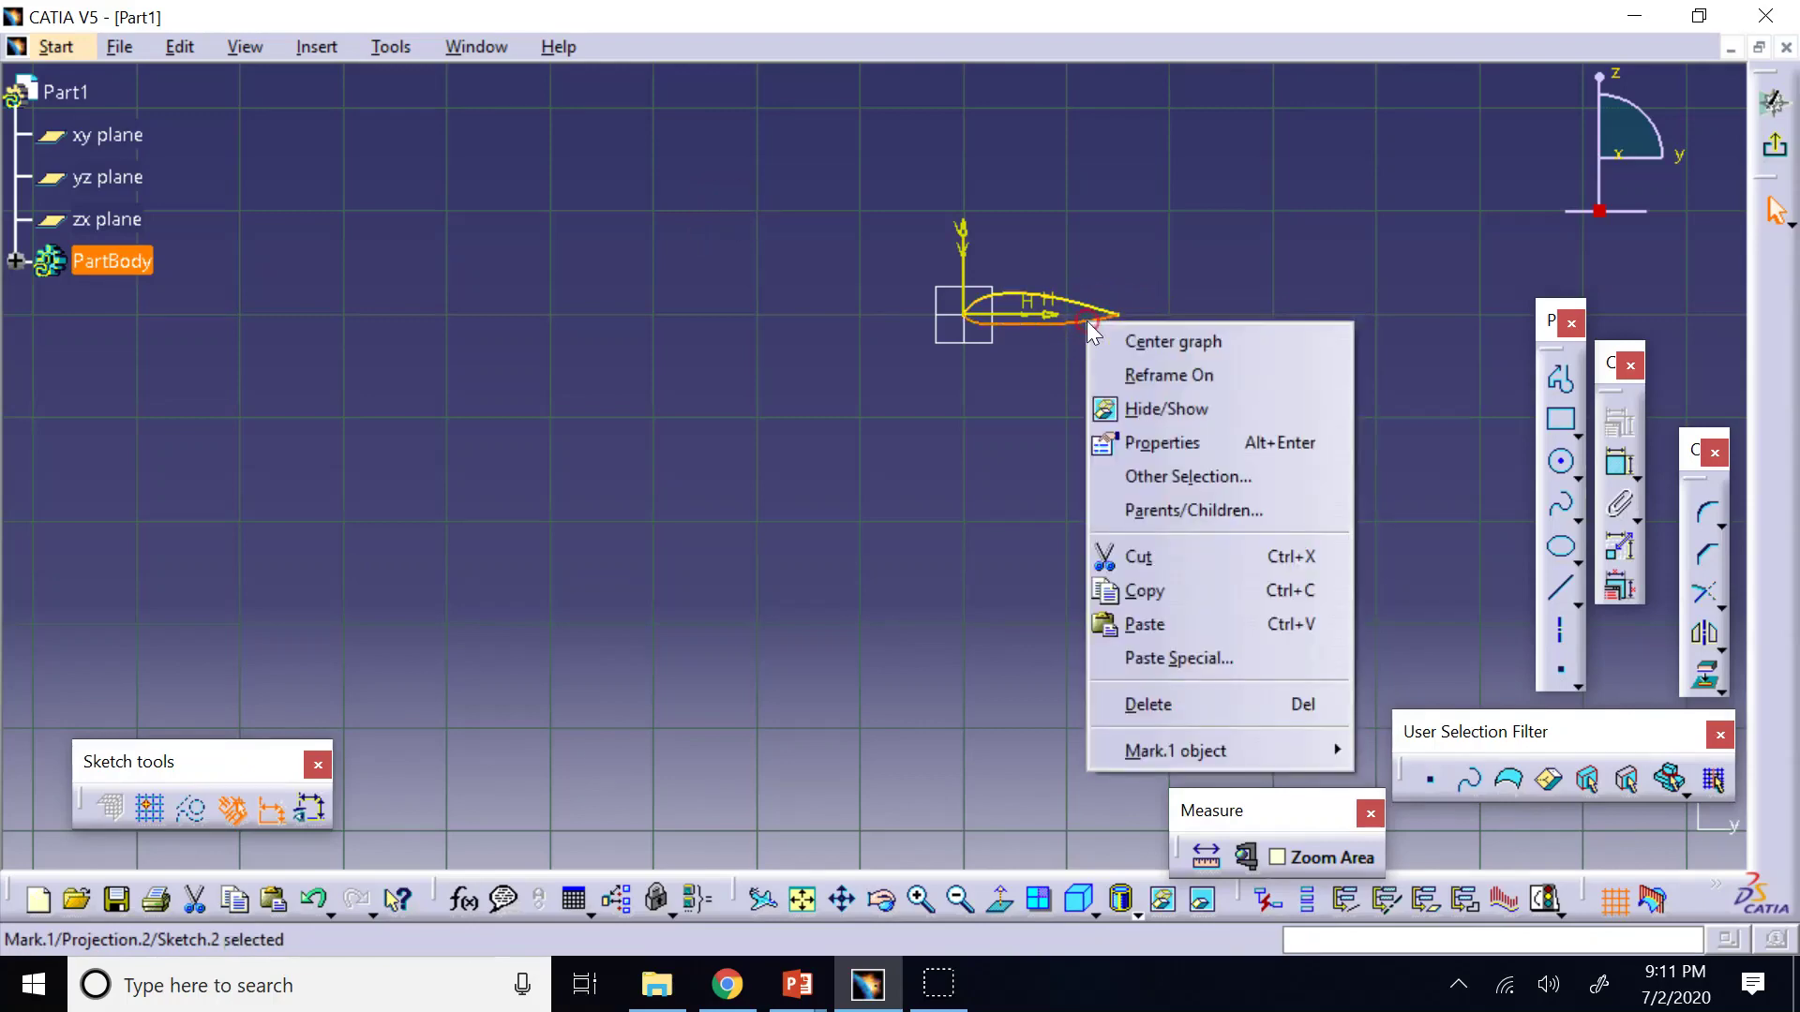
key("Escape")
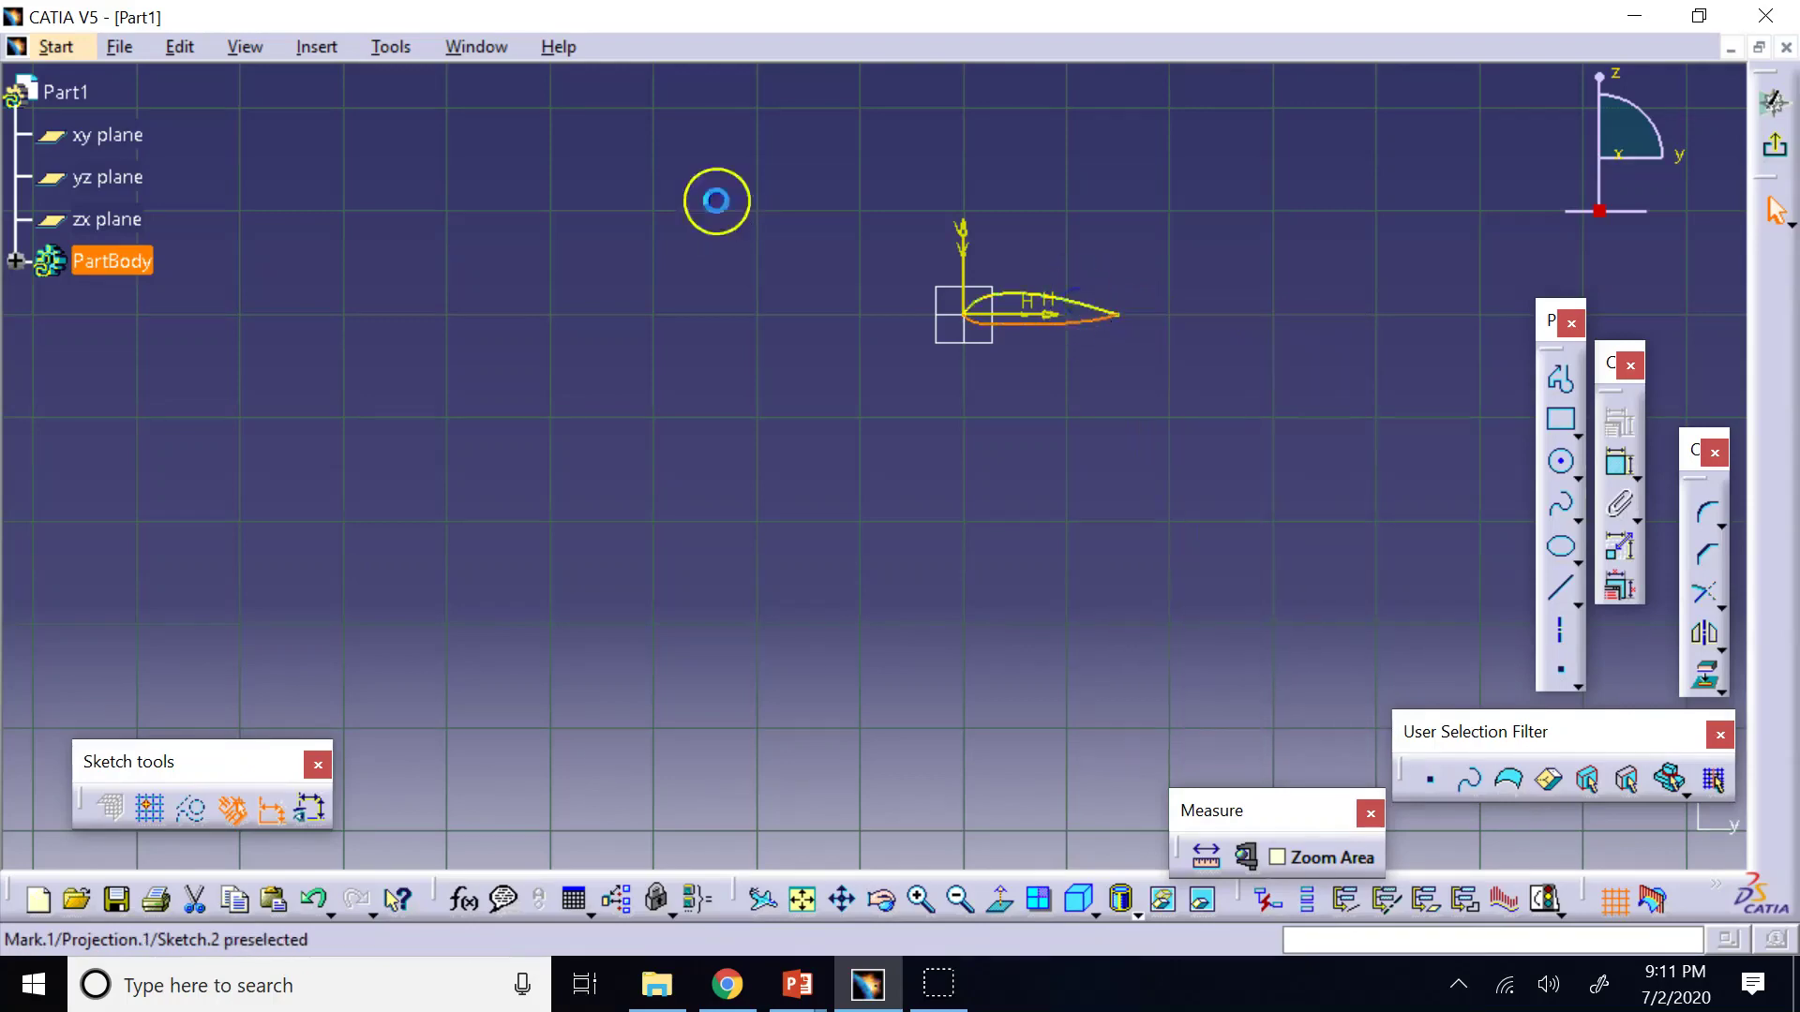
right_click(1080, 326)
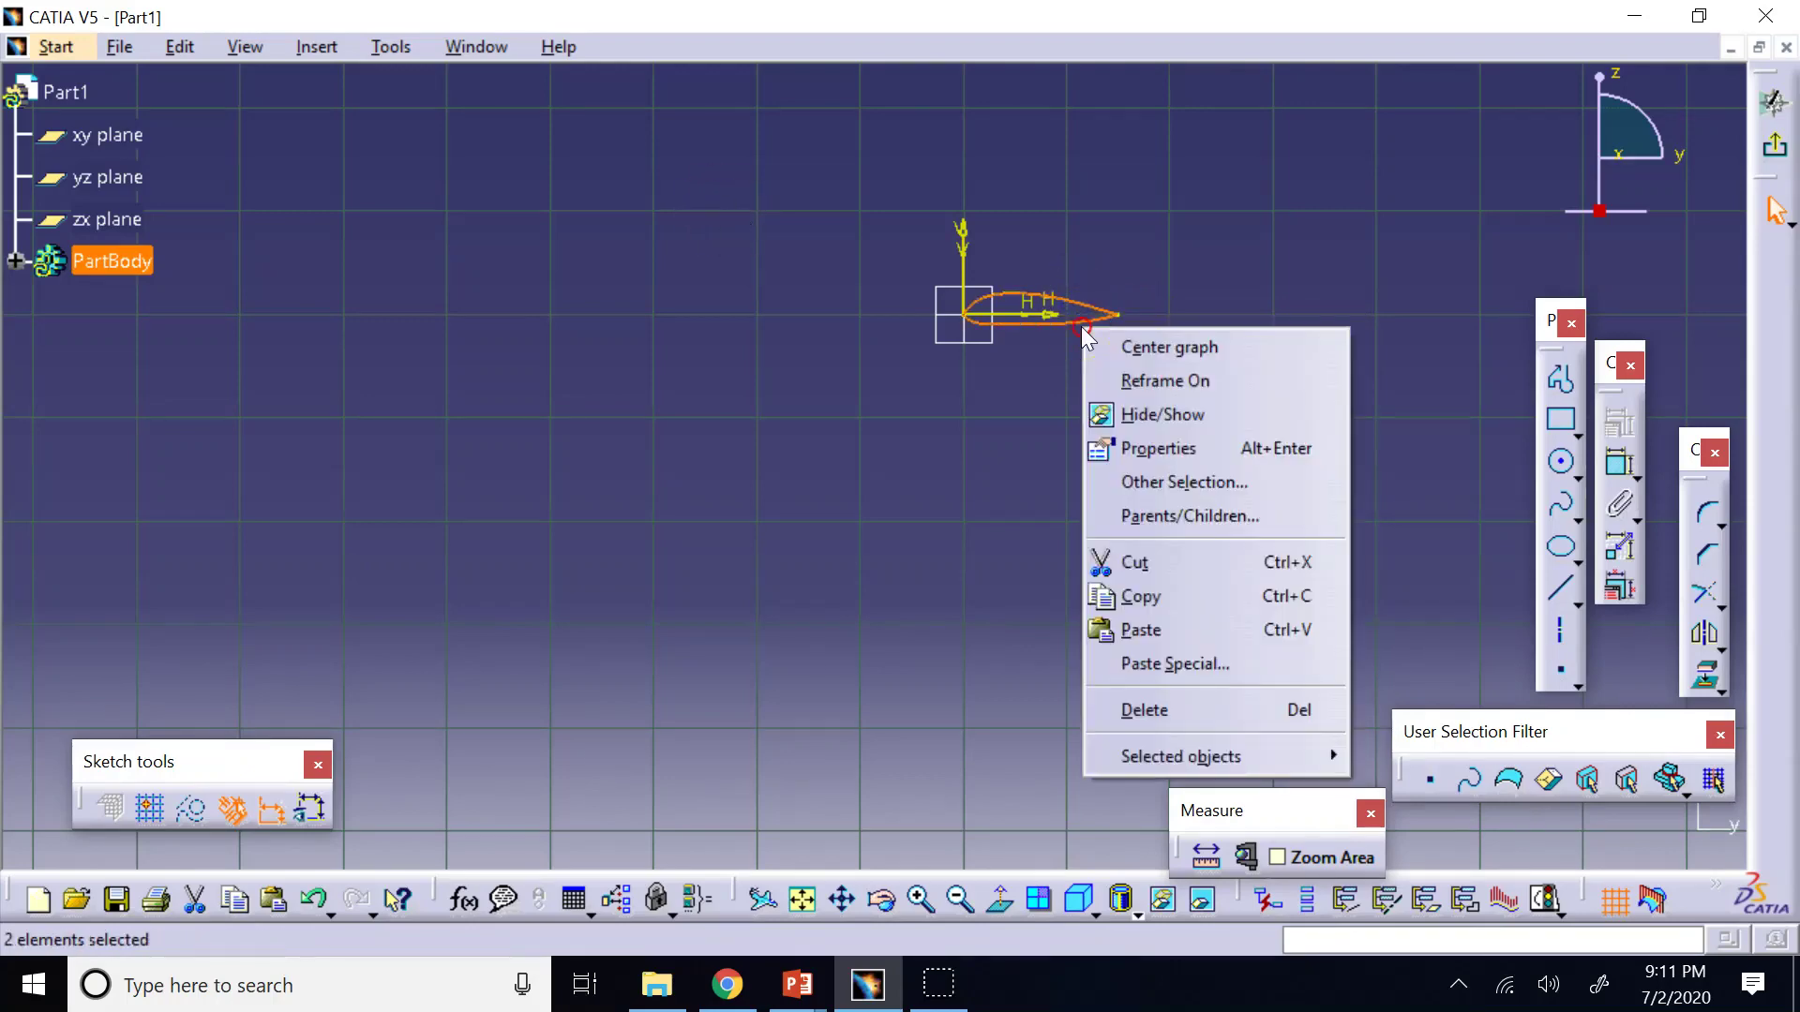
mouse_move(1181, 756)
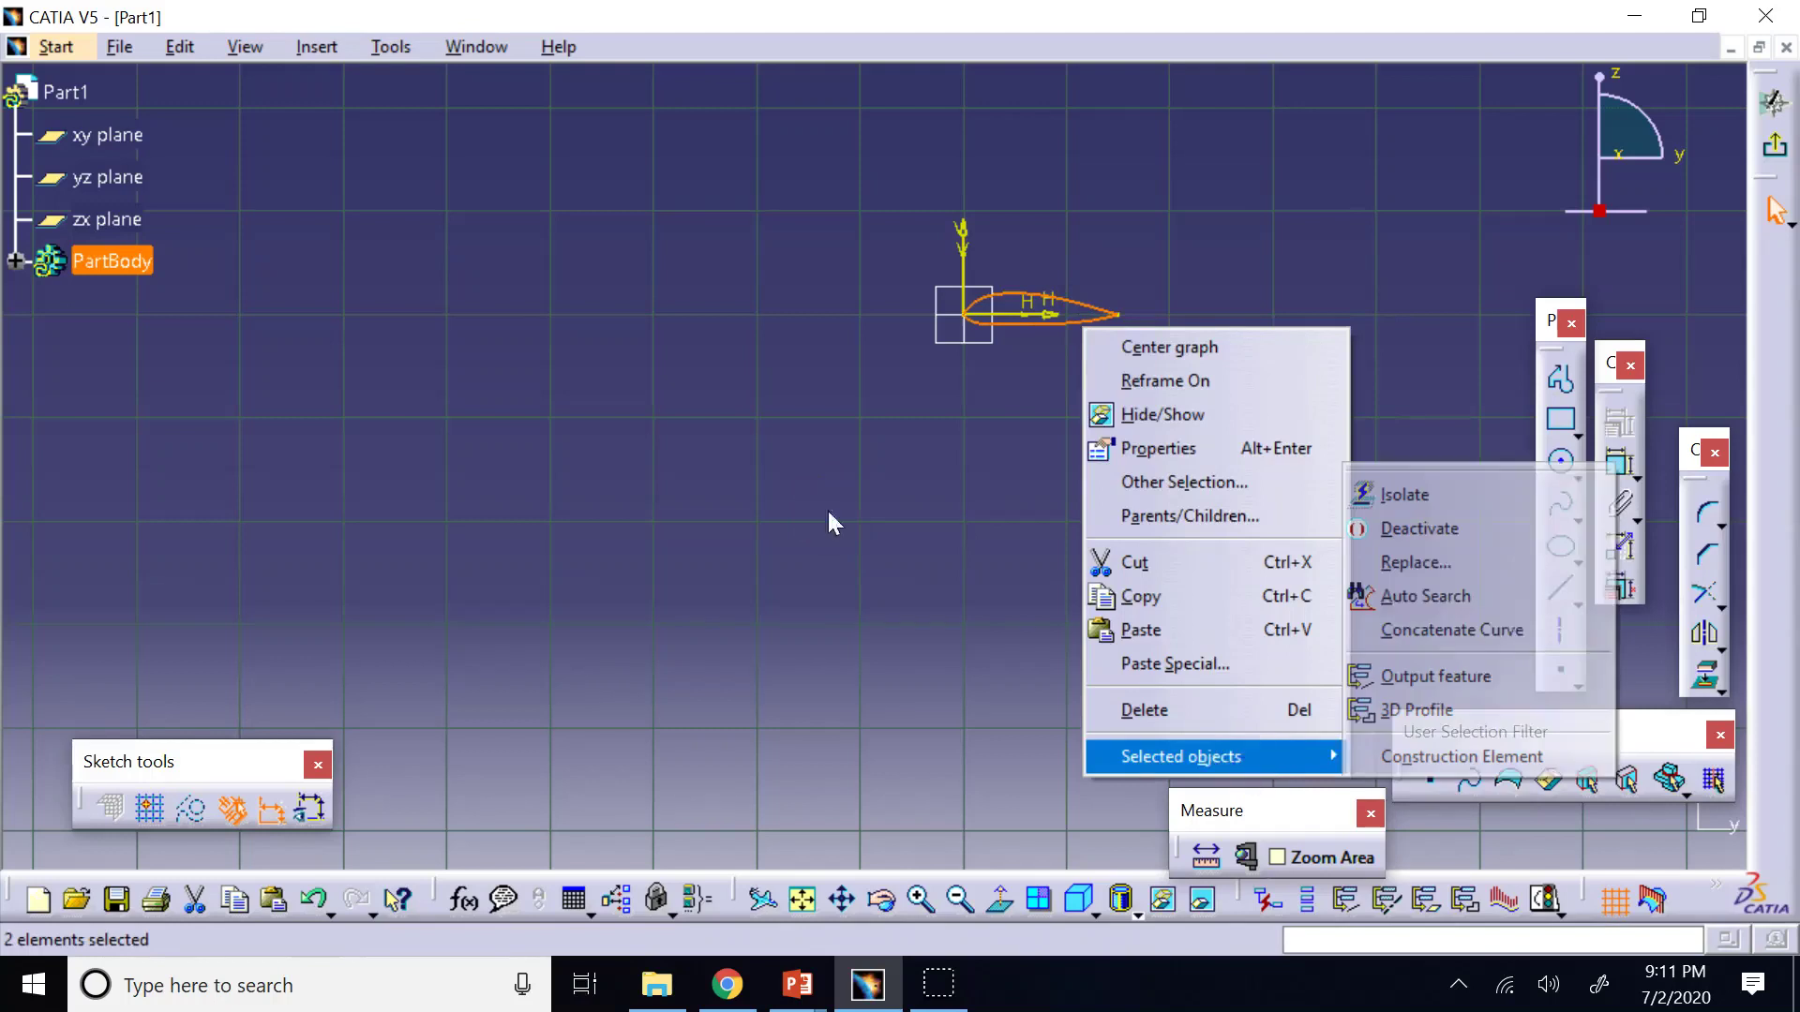
left_click(1406, 494)
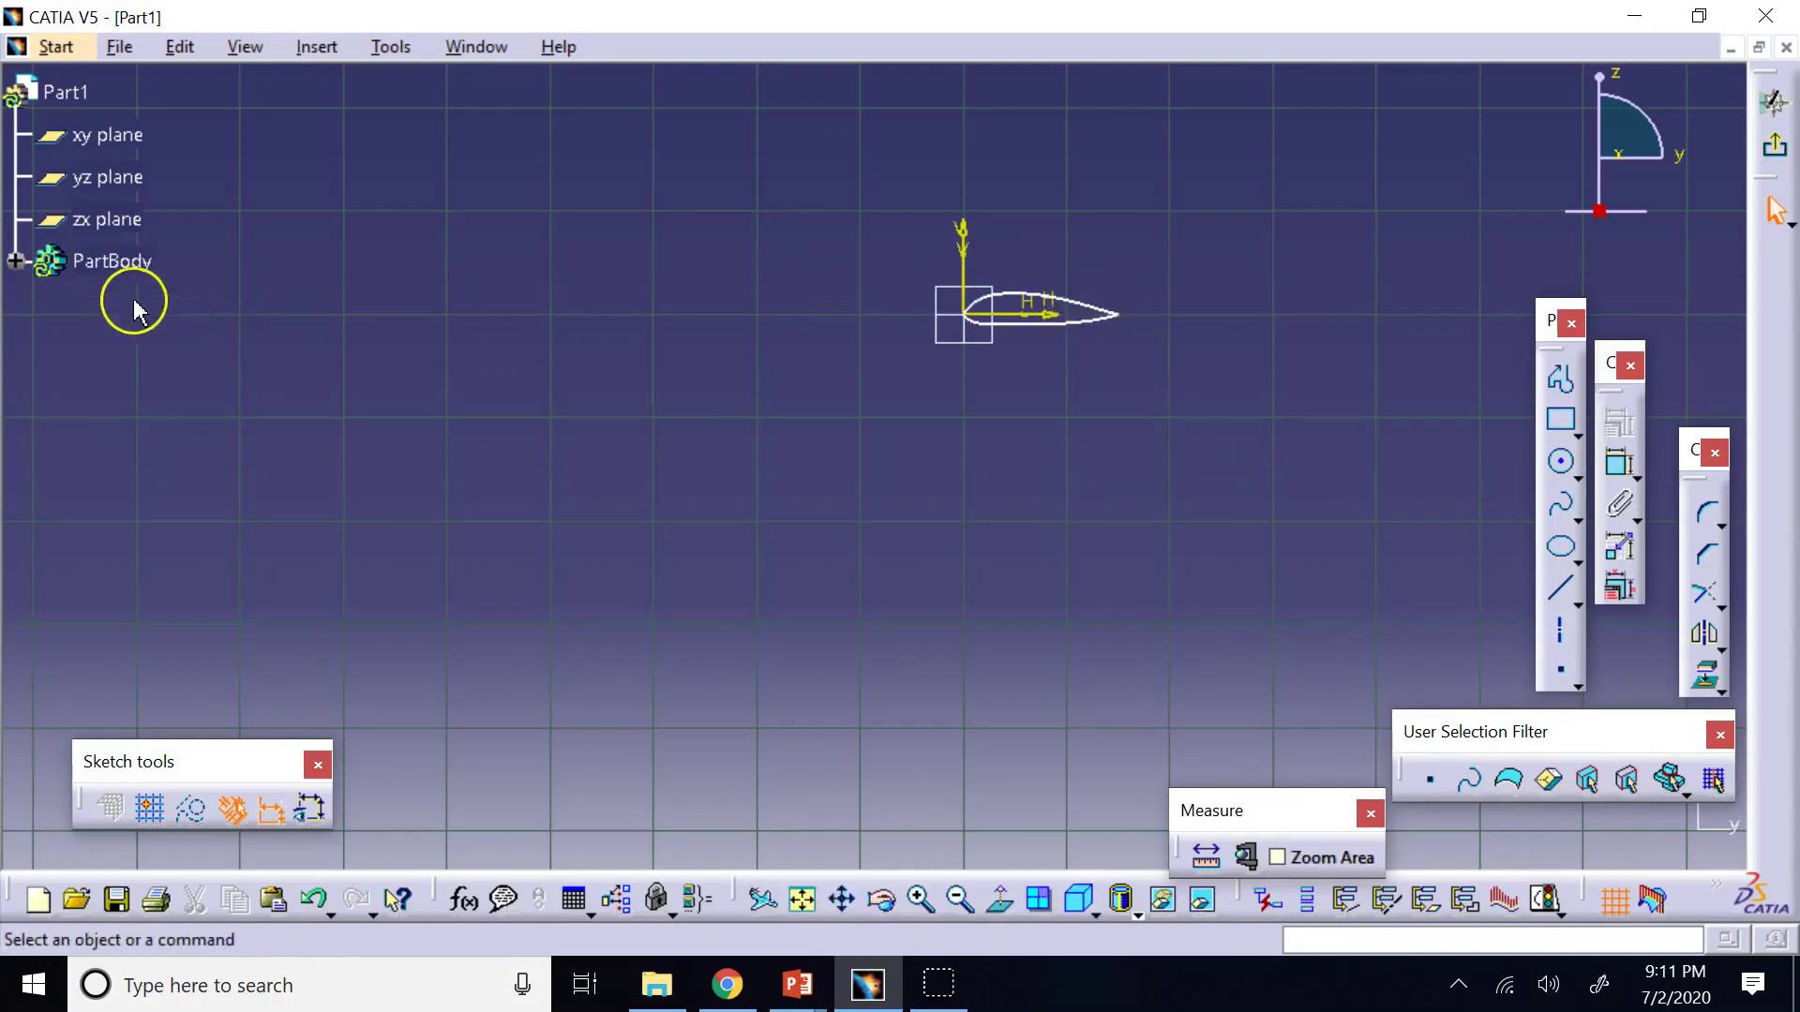
Expand PartBody in the specification tree and hide Sketch.1 and Plane.1.
left_click(17, 262)
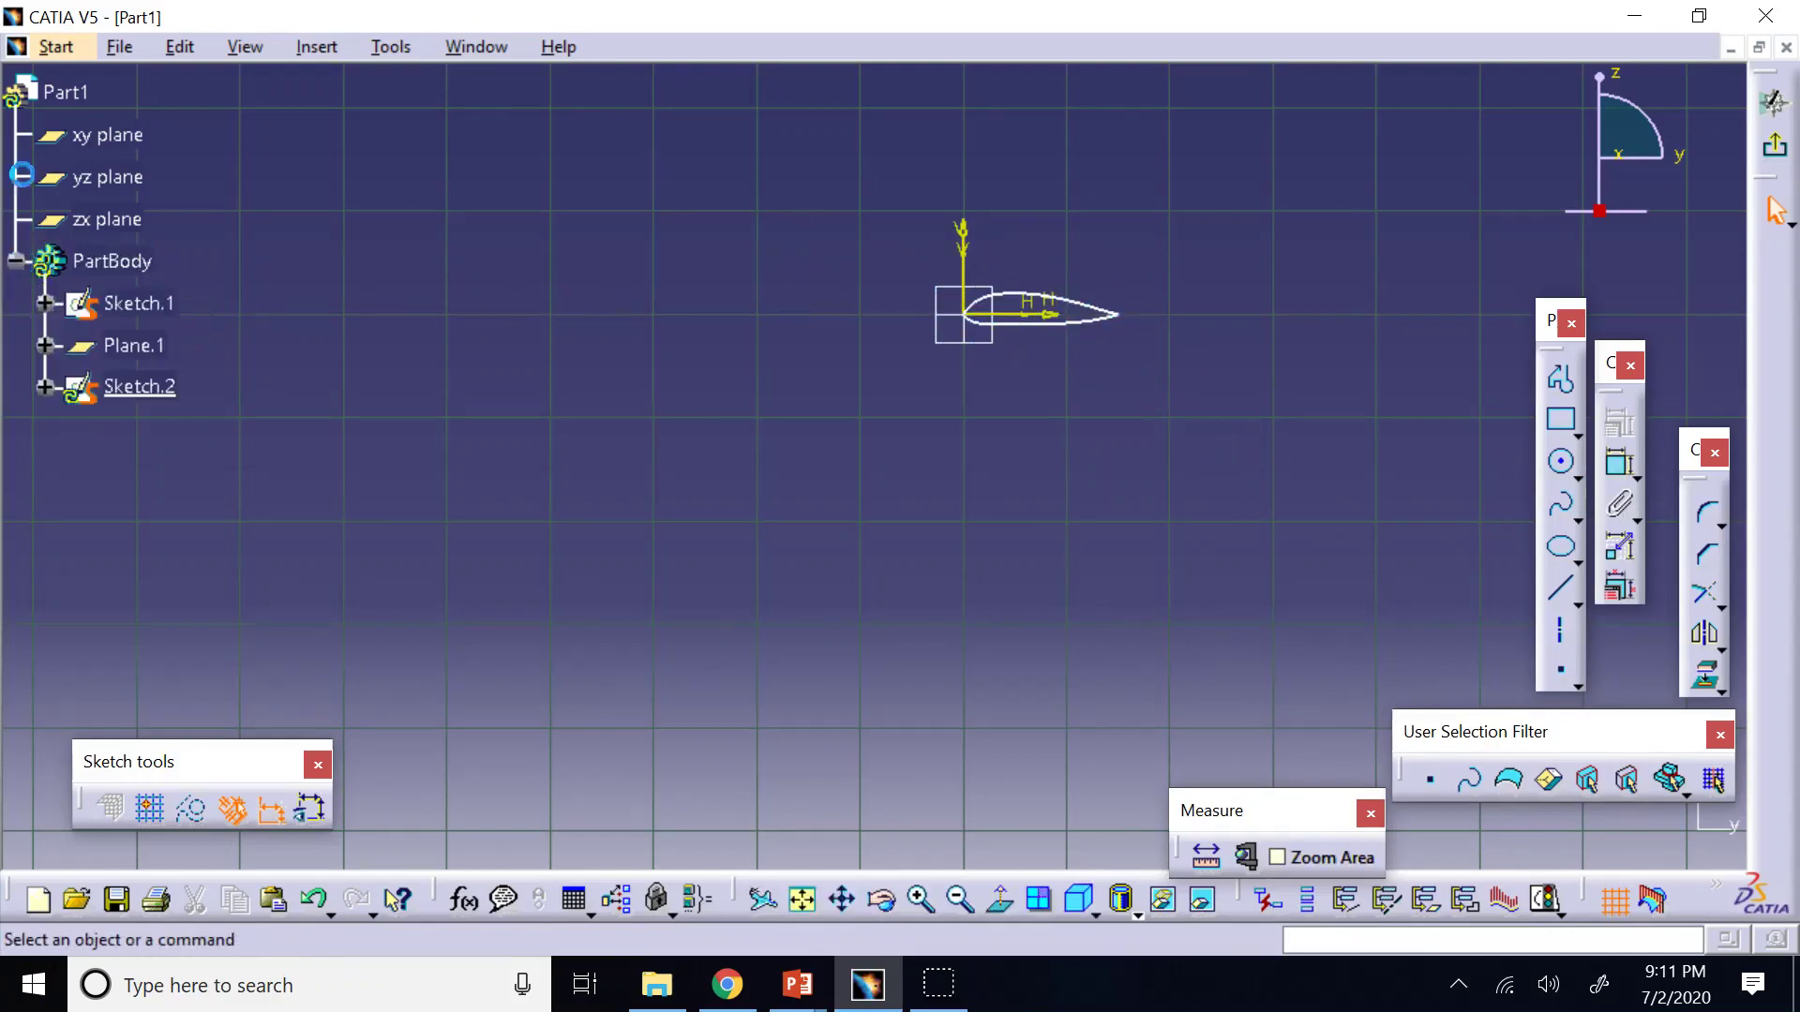
right_click(159, 314)
left_click(244, 390)
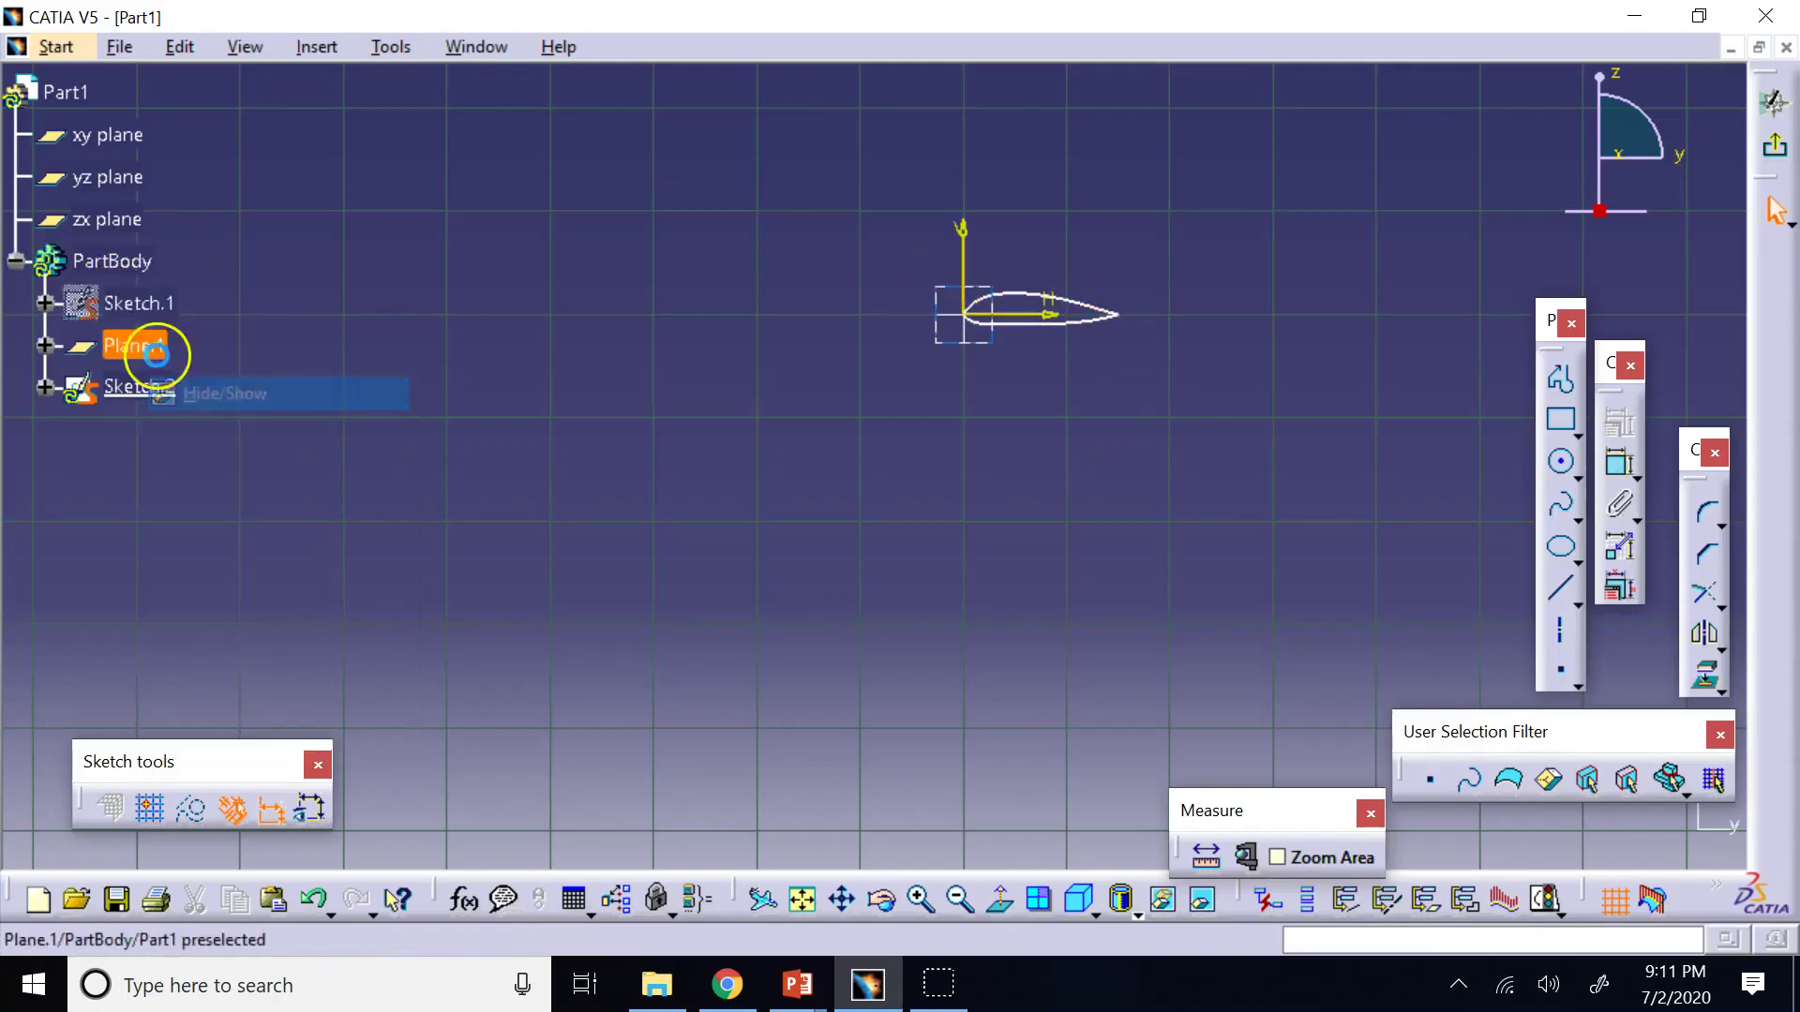
right_click(128, 347)
left_click(234, 424)
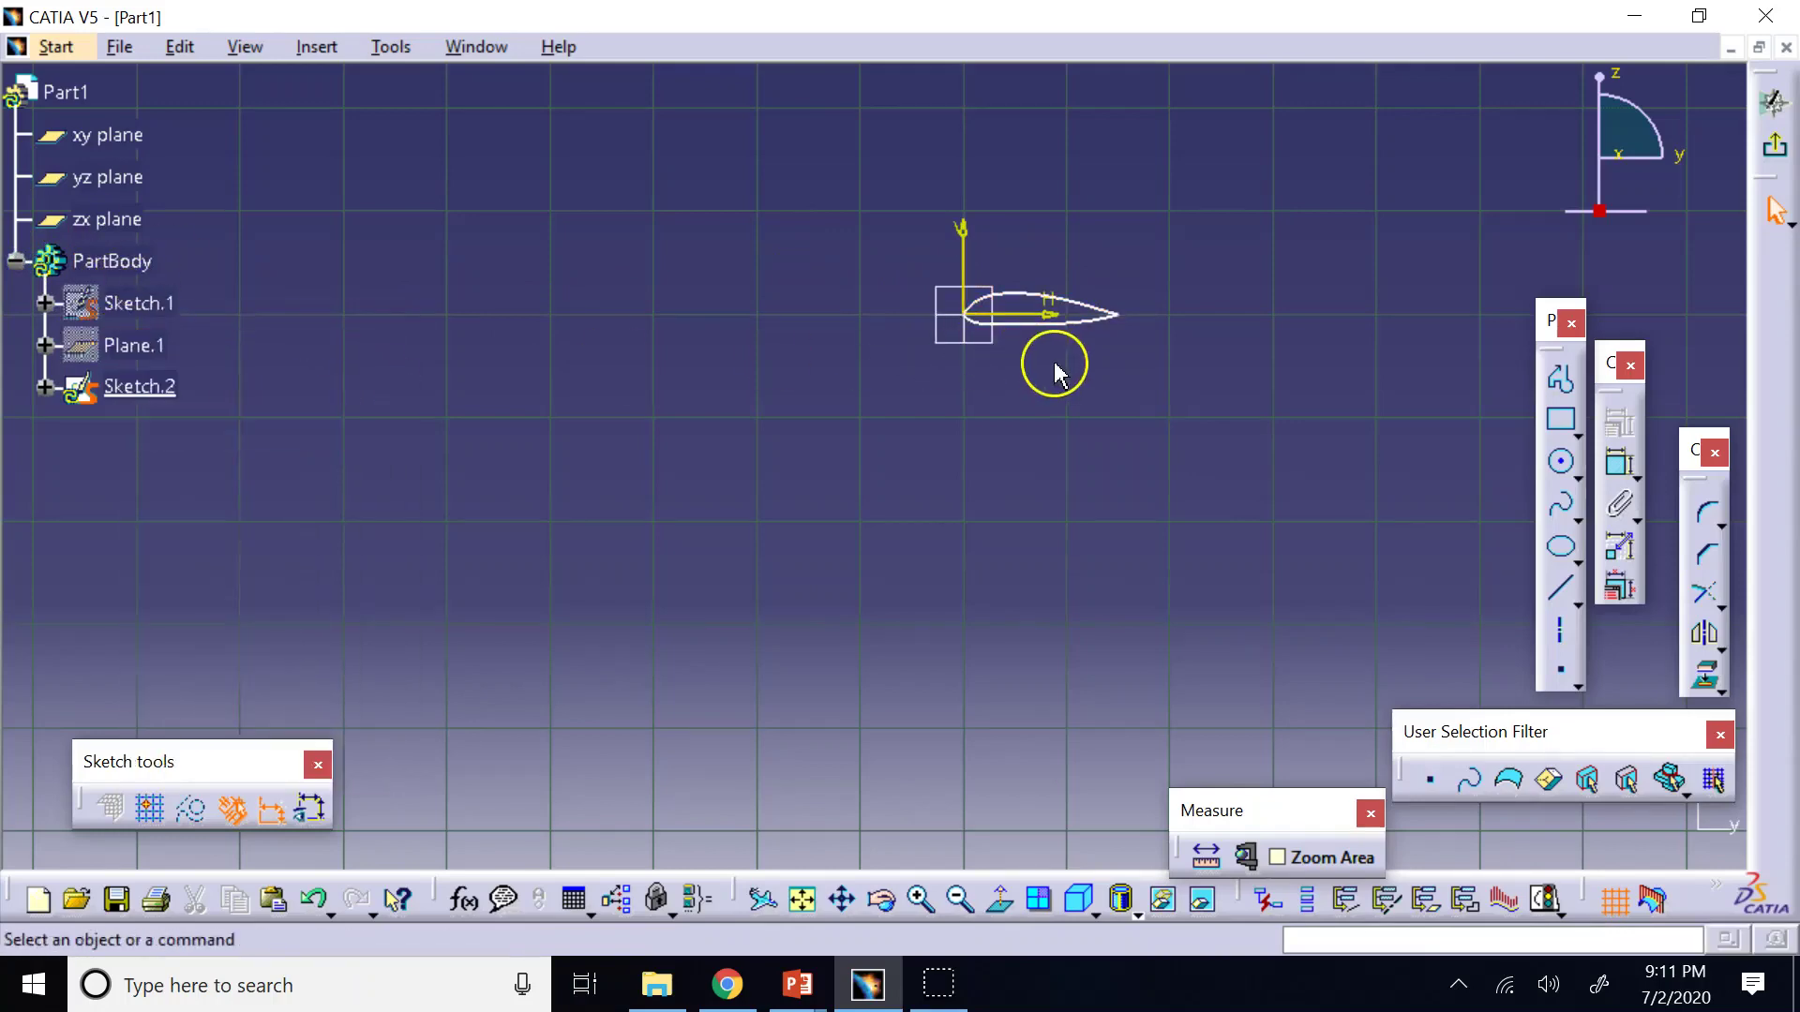
Scale both airfoil curves in the sketch by 0.6 about the origin with Duplicate mode off.
left_click(1090, 328)
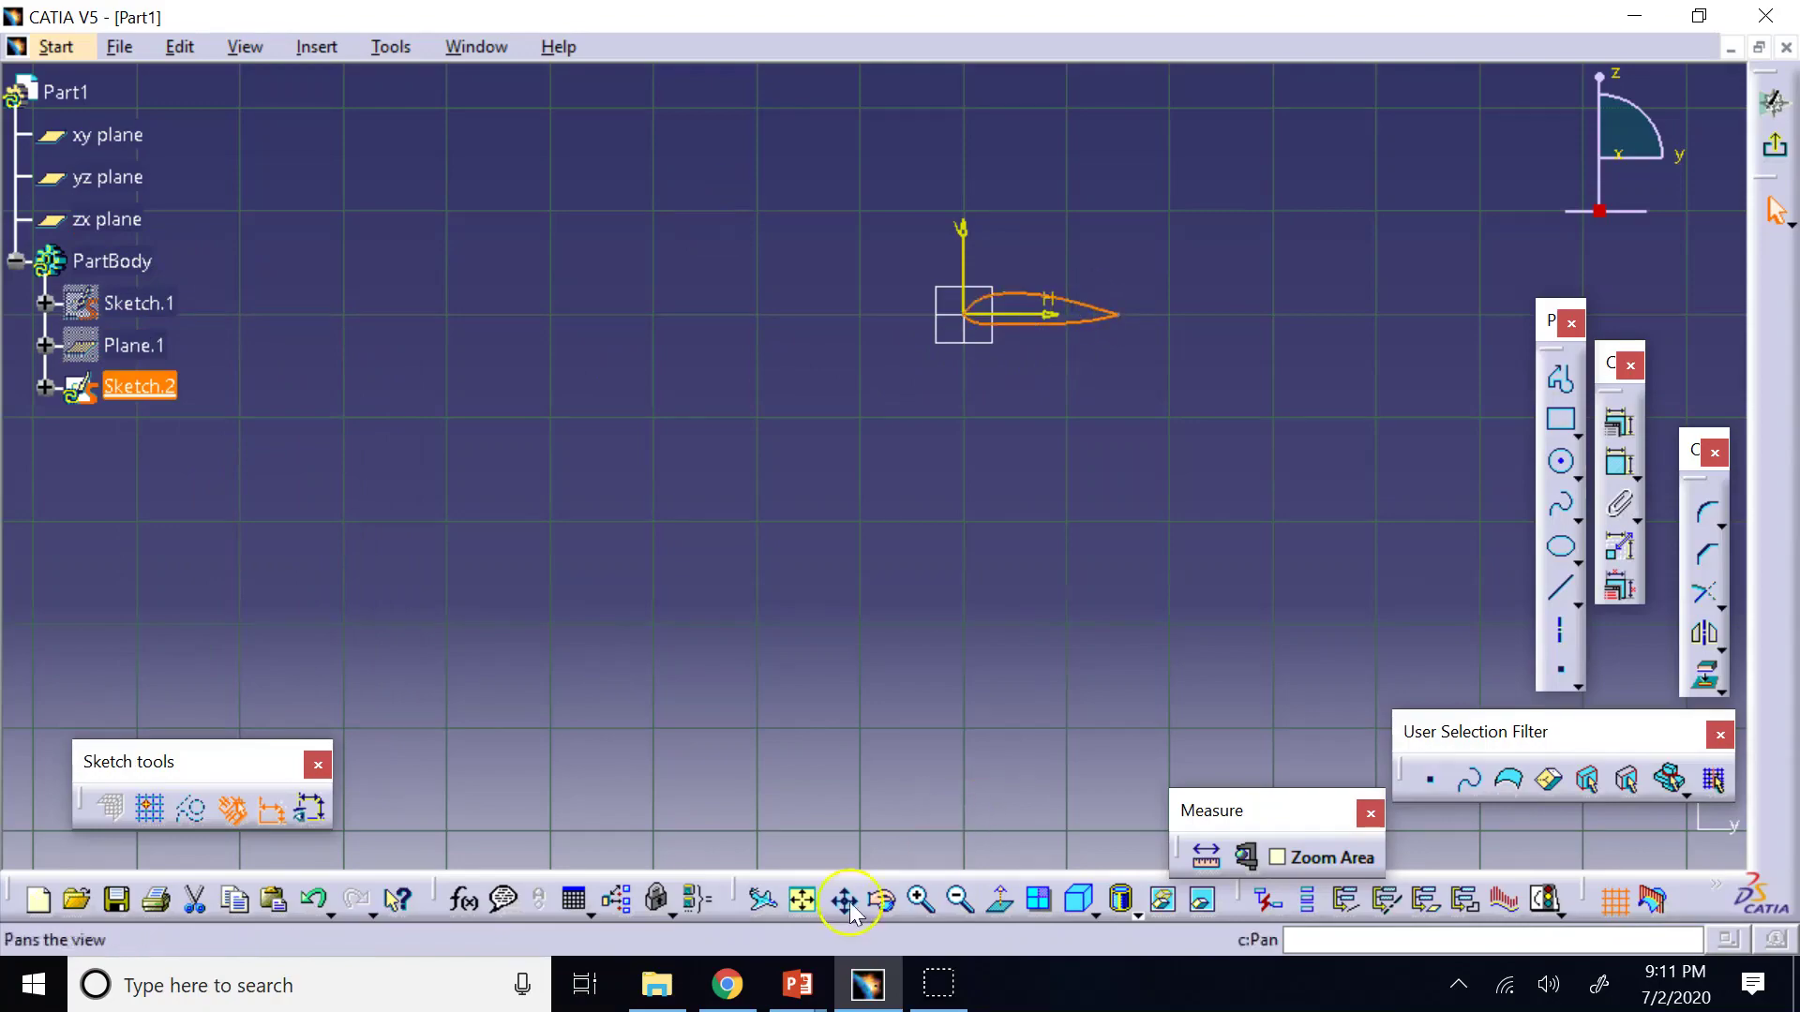
left_click(805, 898)
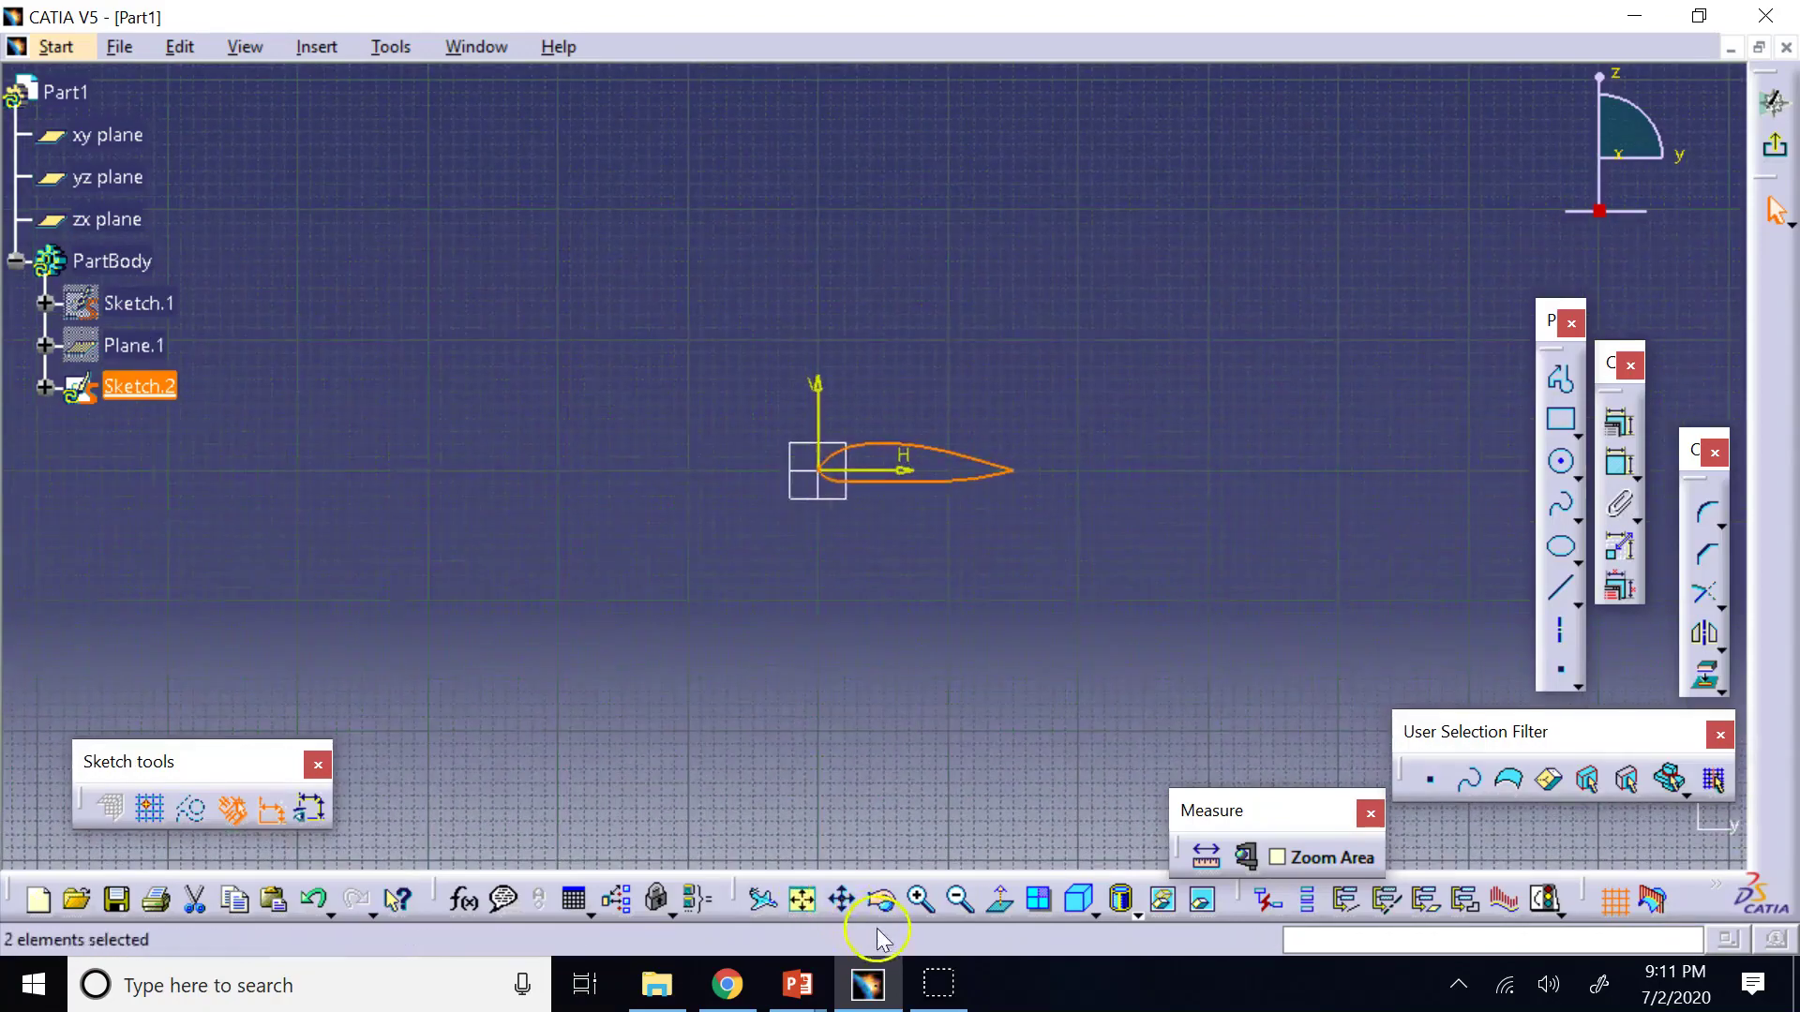
left_click(919, 902)
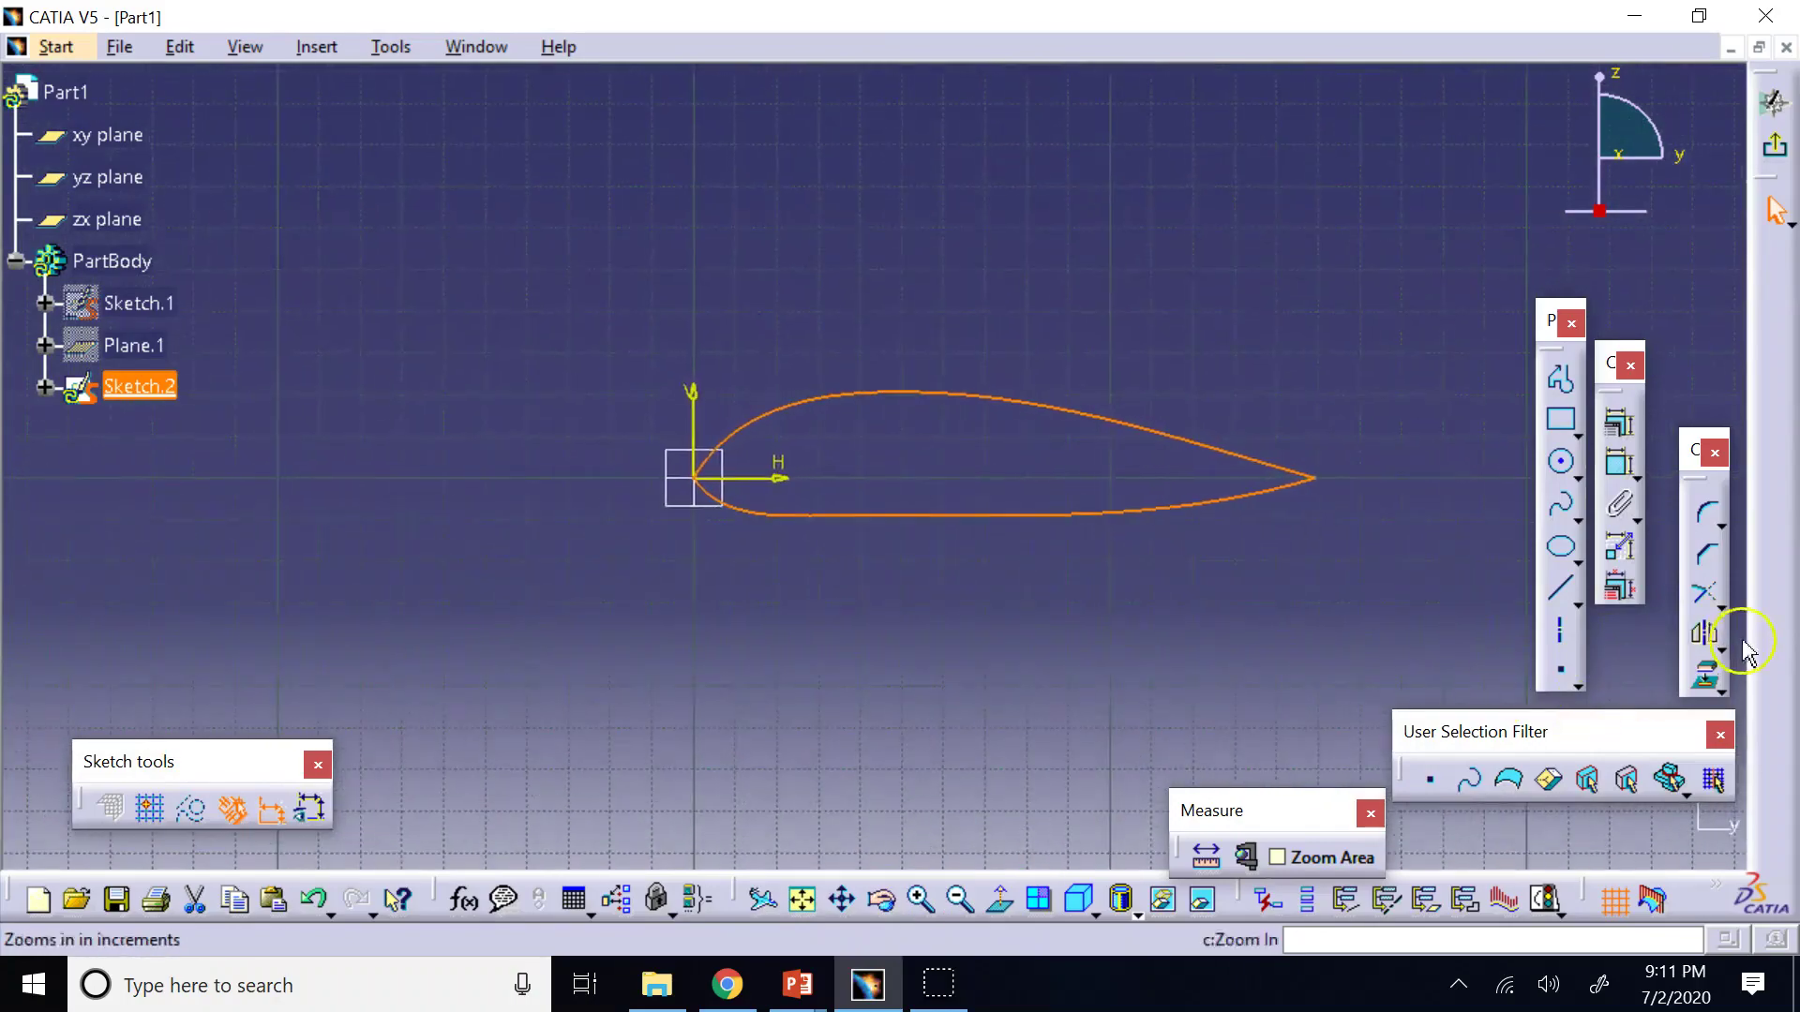
left_click(1706, 633)
left_click(1721, 647)
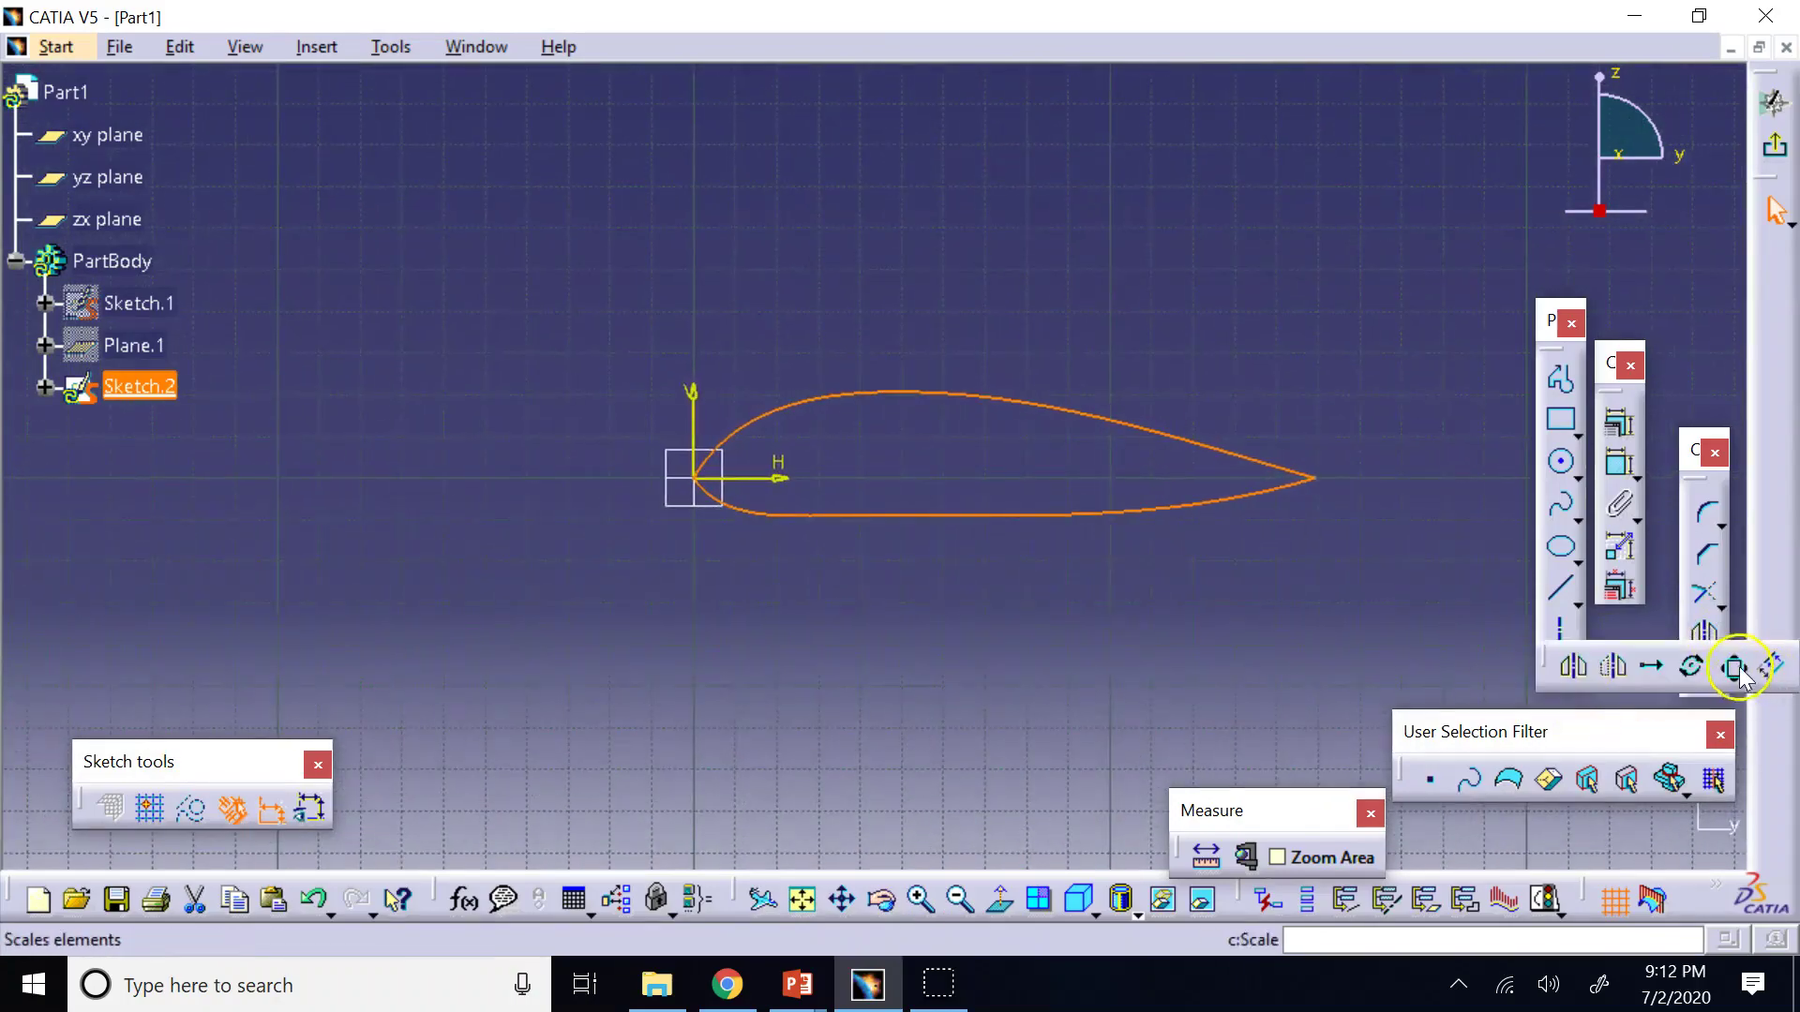
left_click(1736, 668)
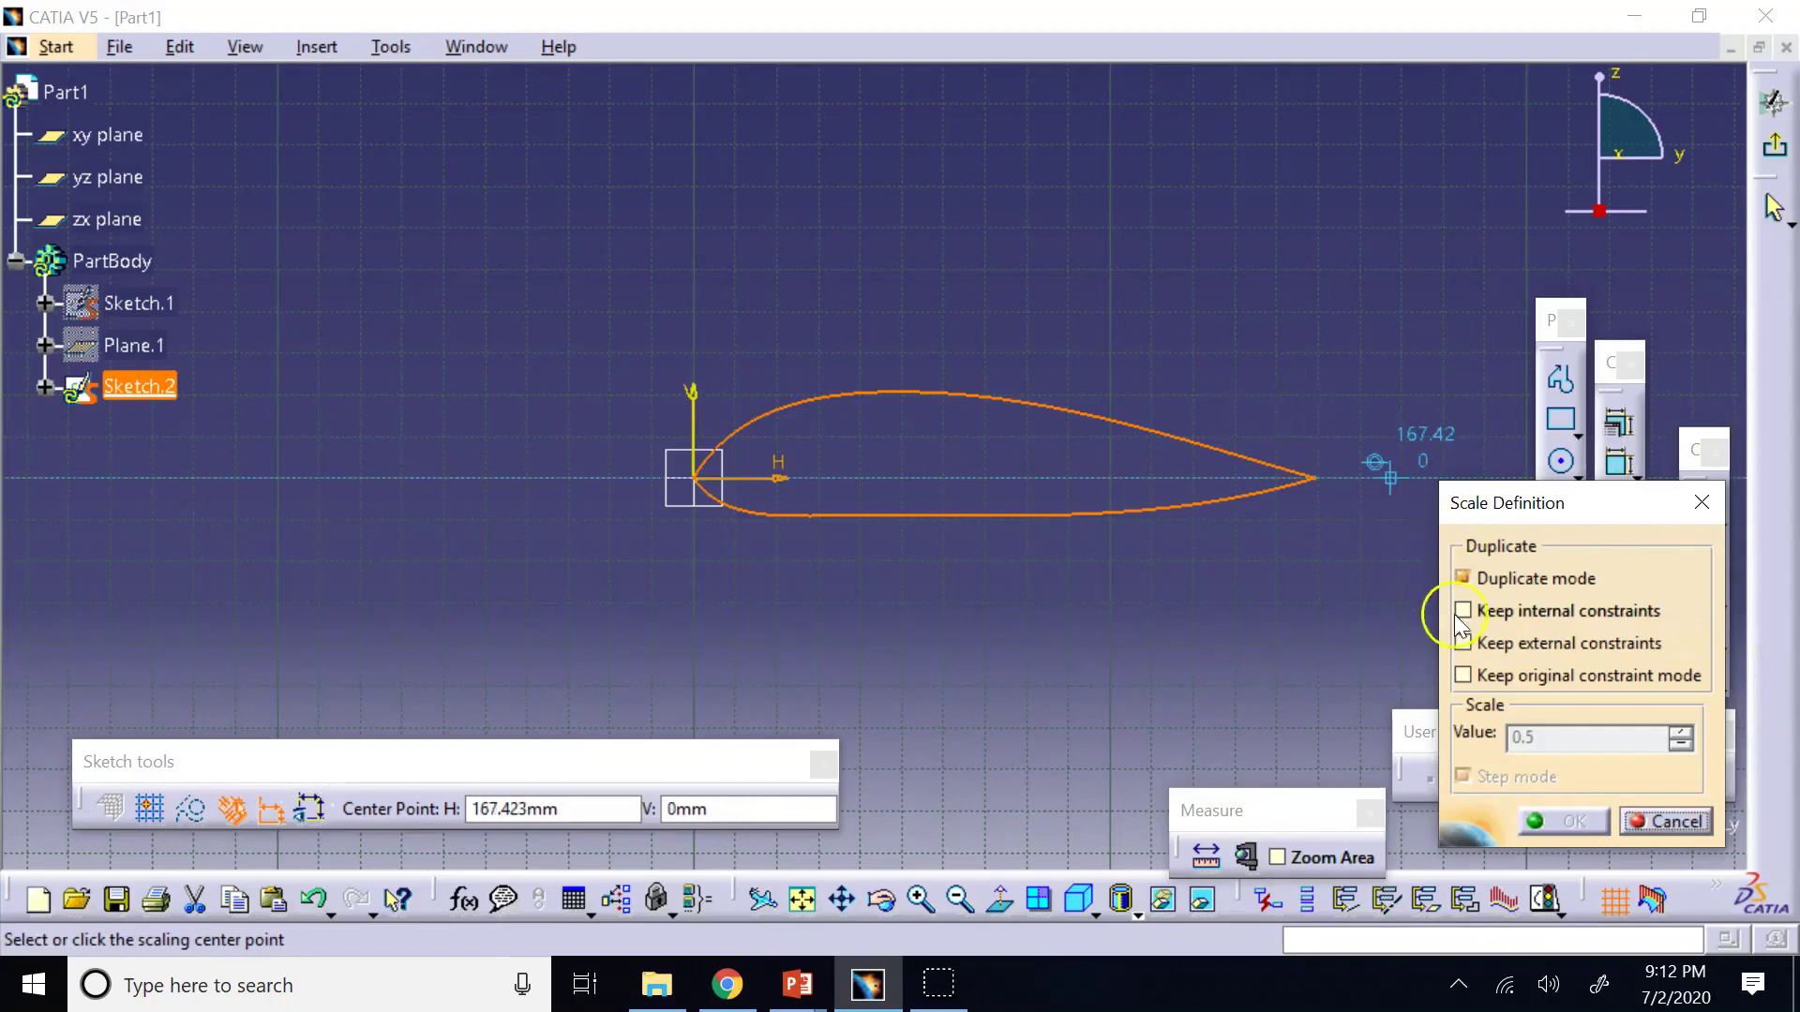
left_click(1465, 578)
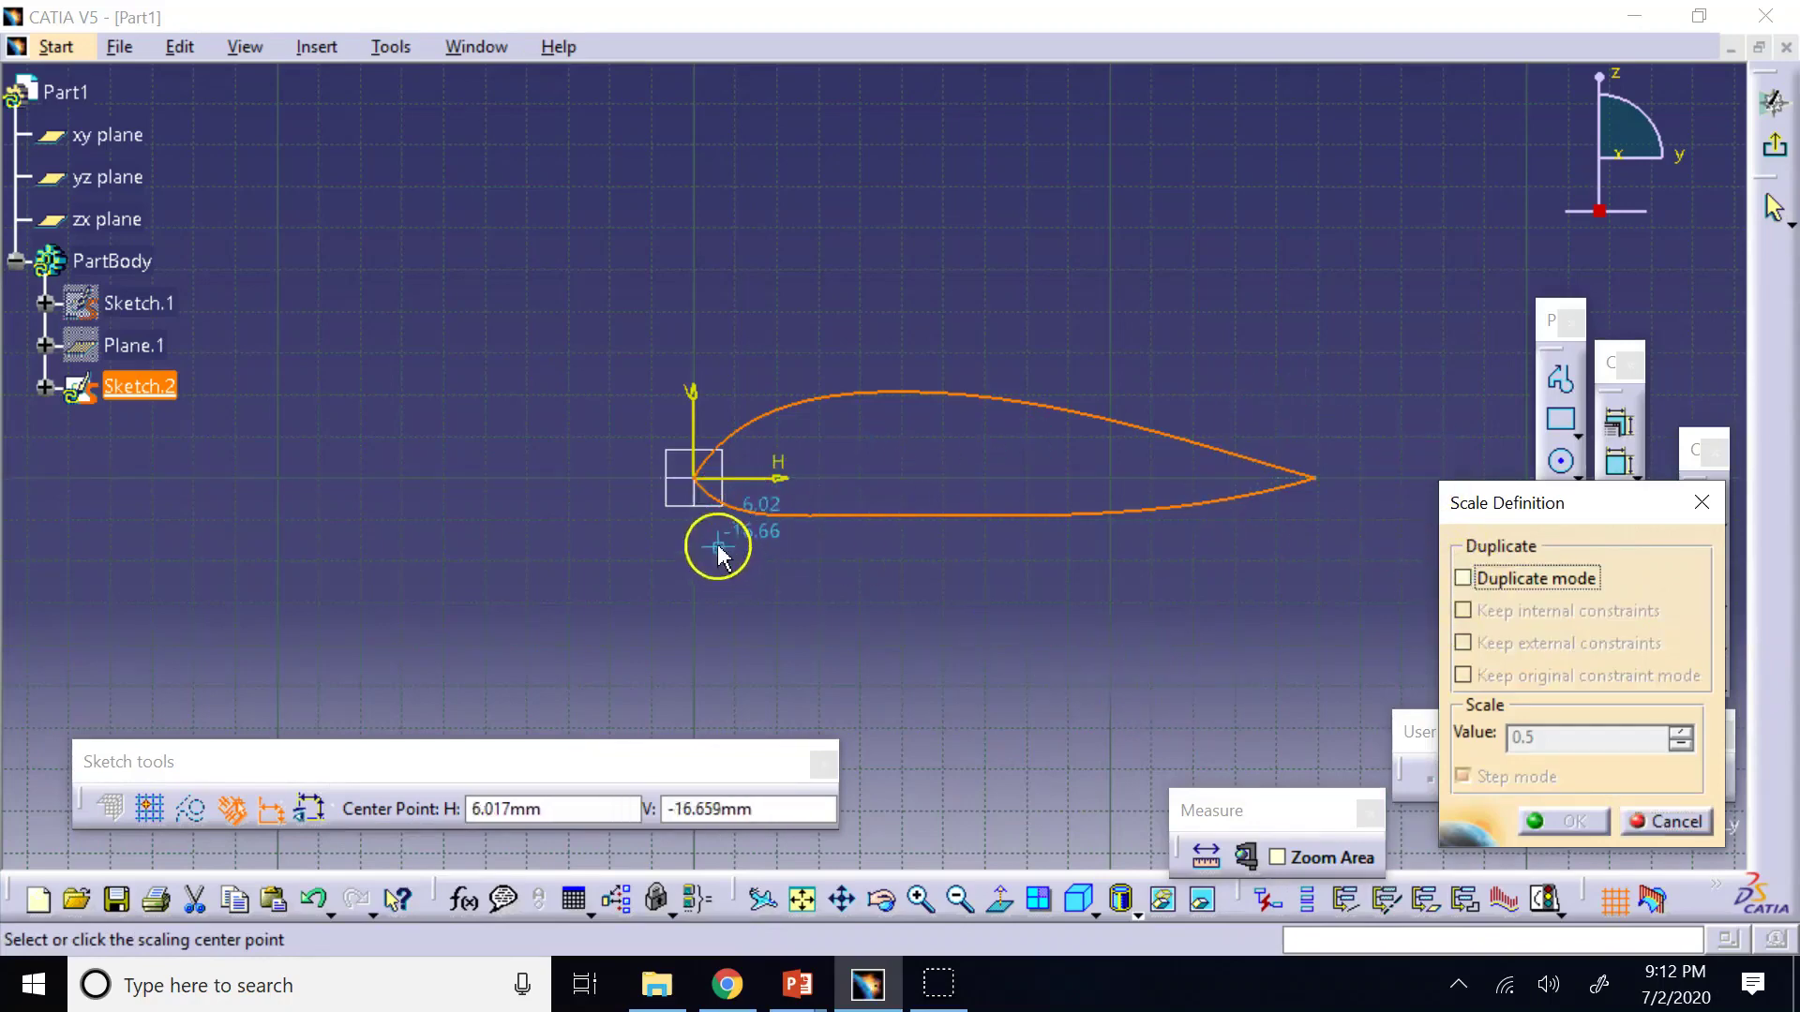
left_click(698, 478)
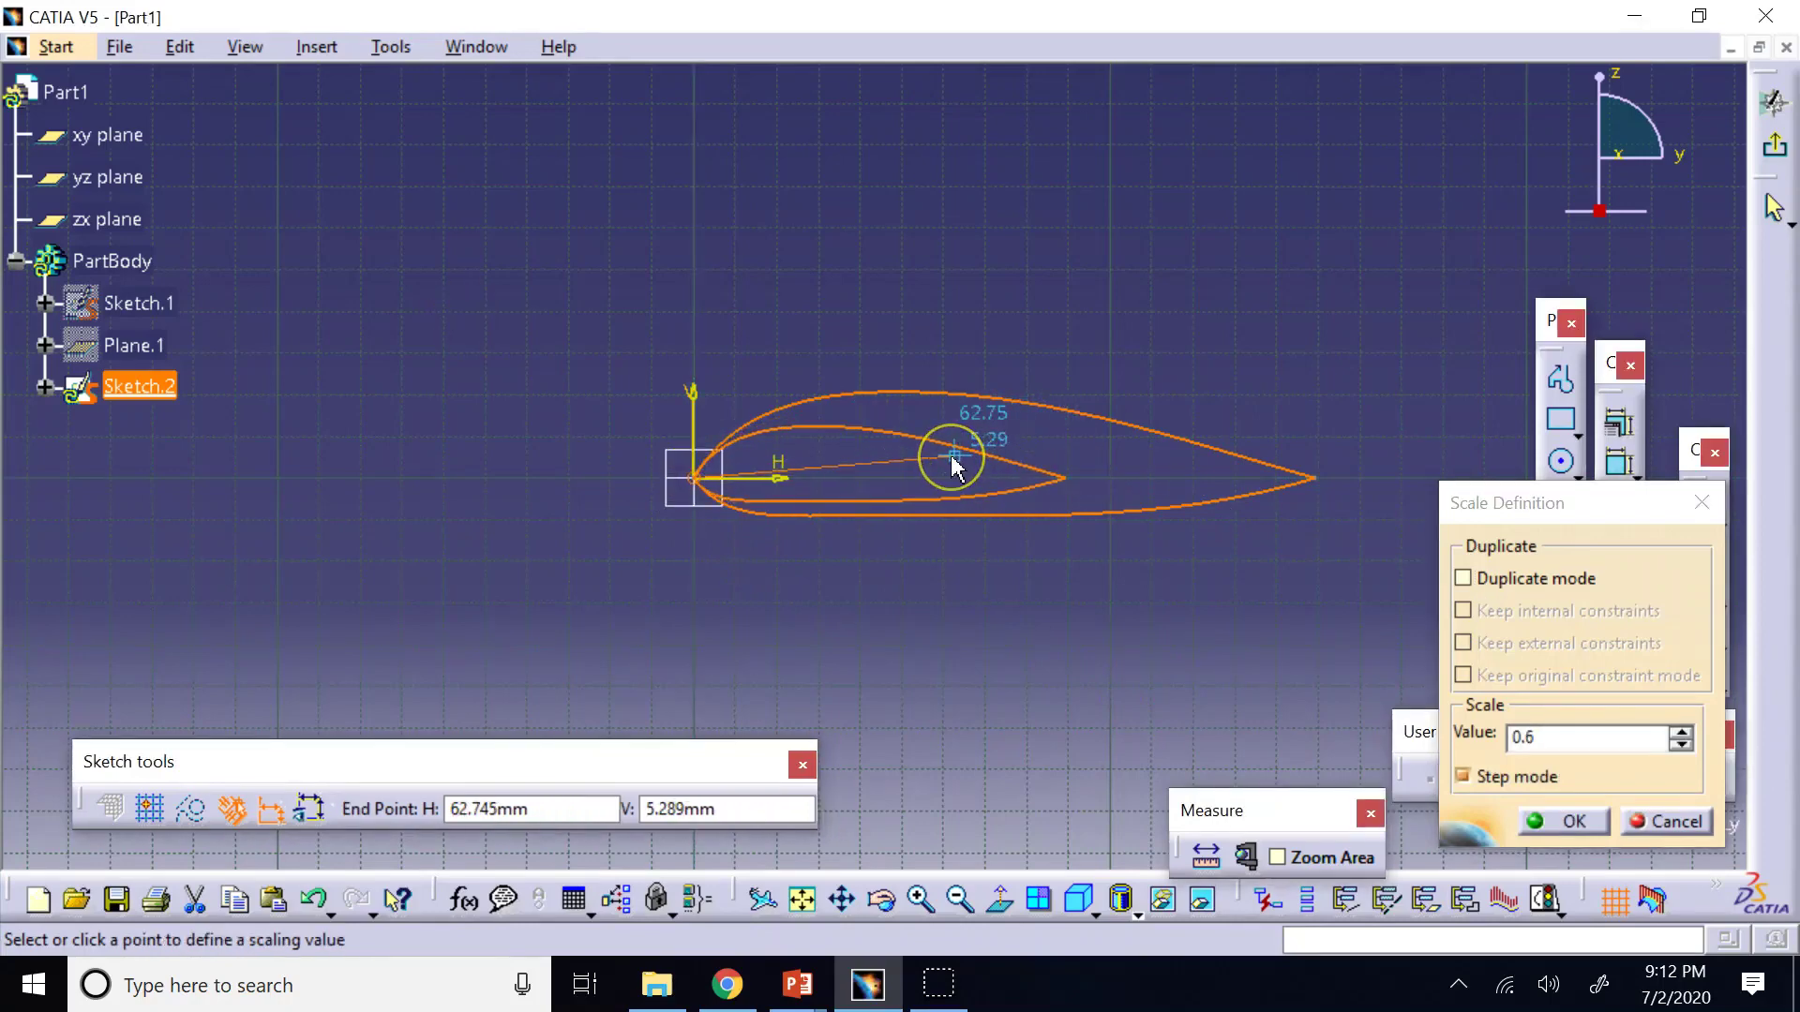
left_click(953, 465)
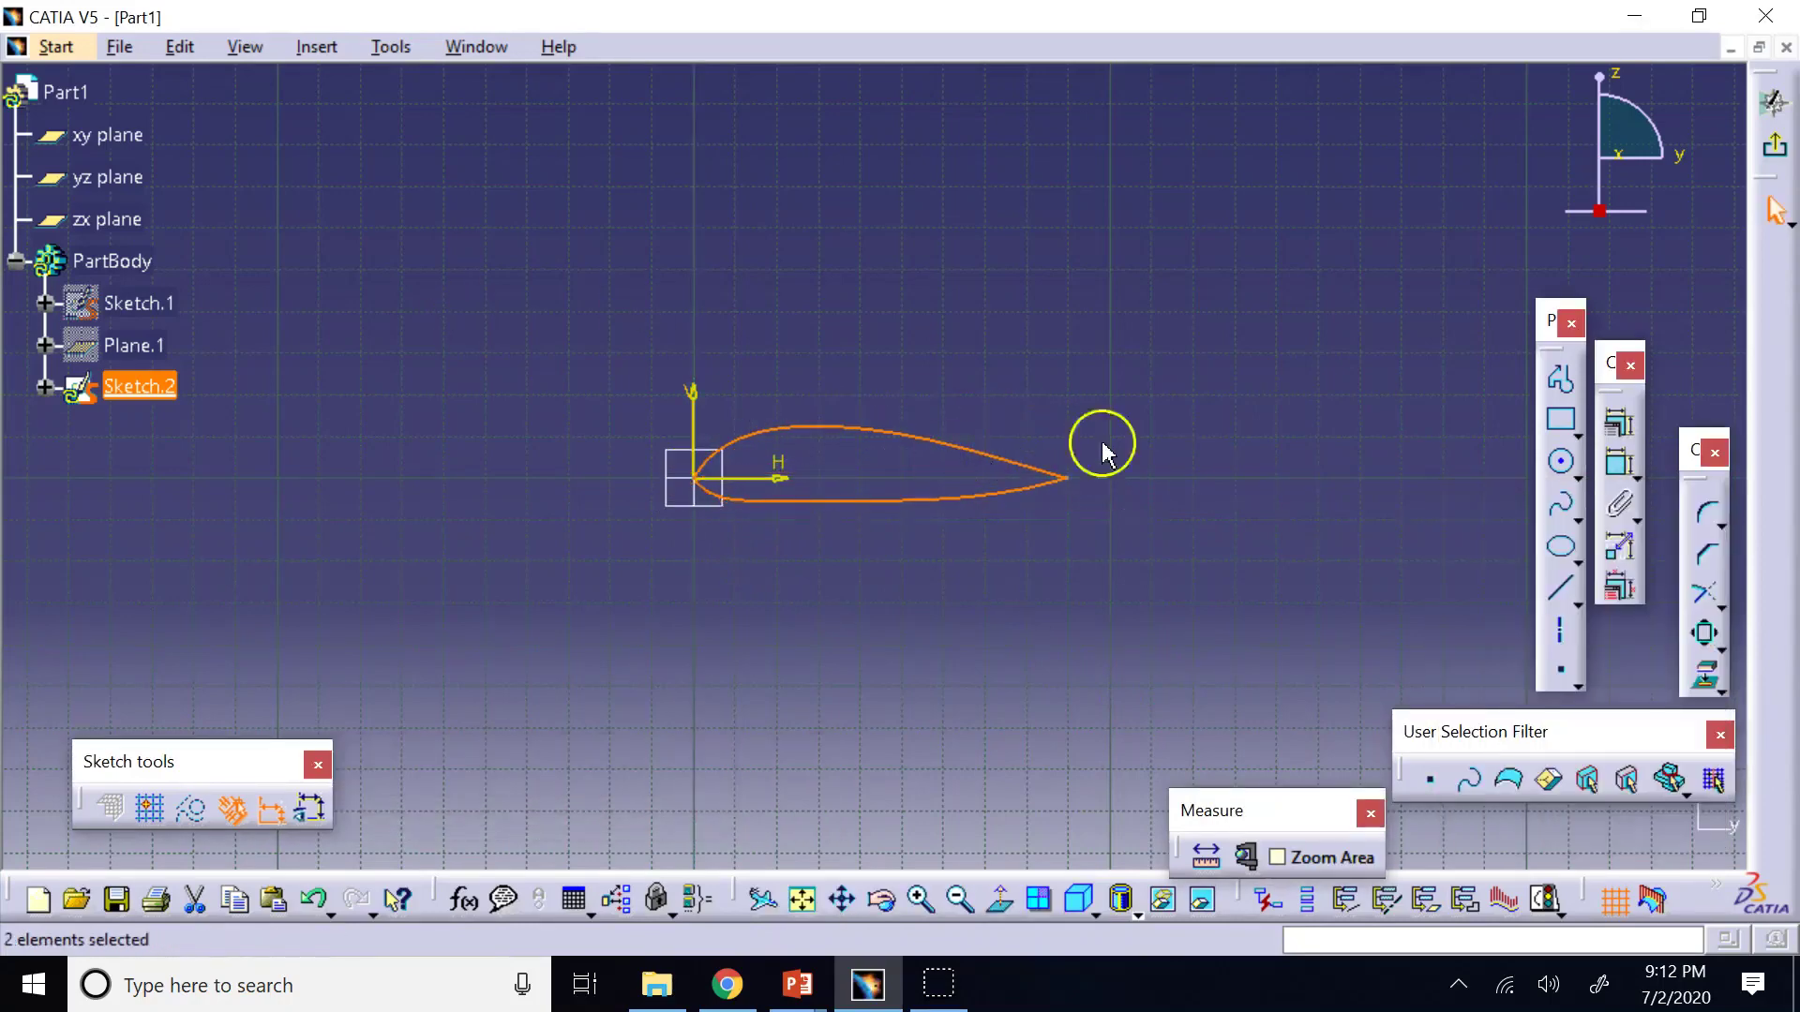
Exit the scaled airfoil sketch and make the hidden Sketch.1 visible in the model.
left_click(1775, 101)
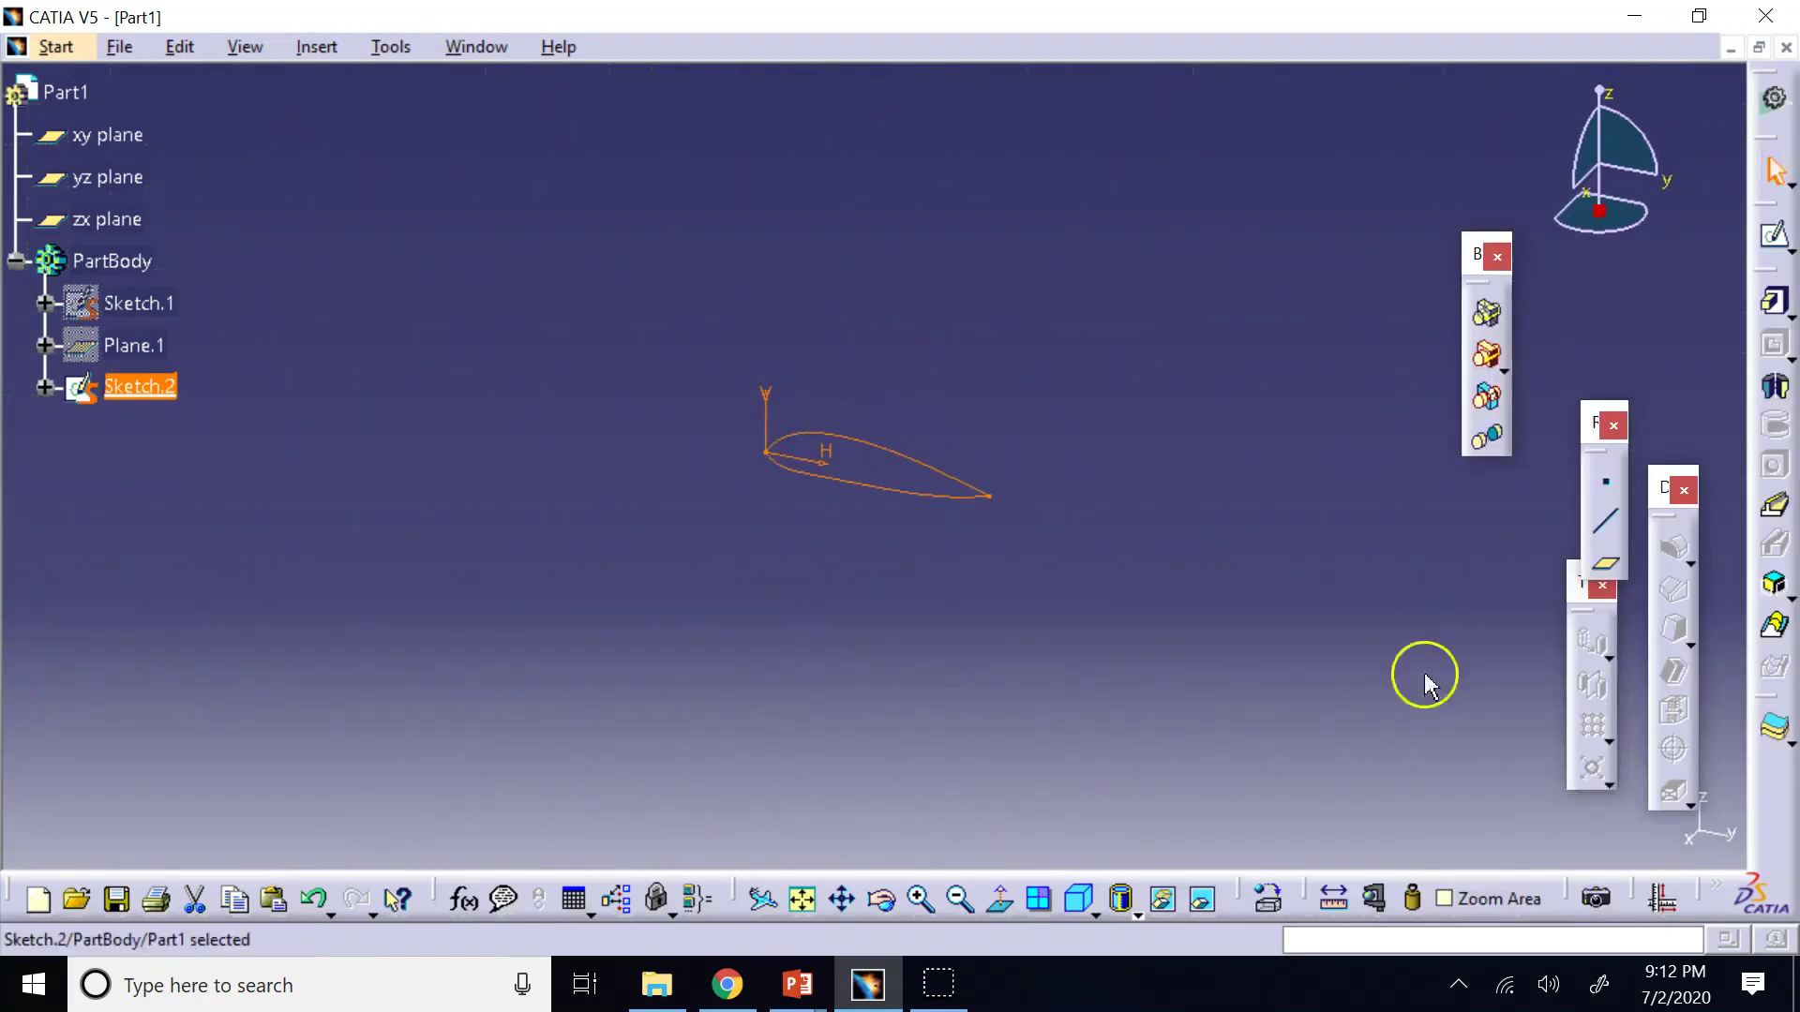
right_click(141, 304)
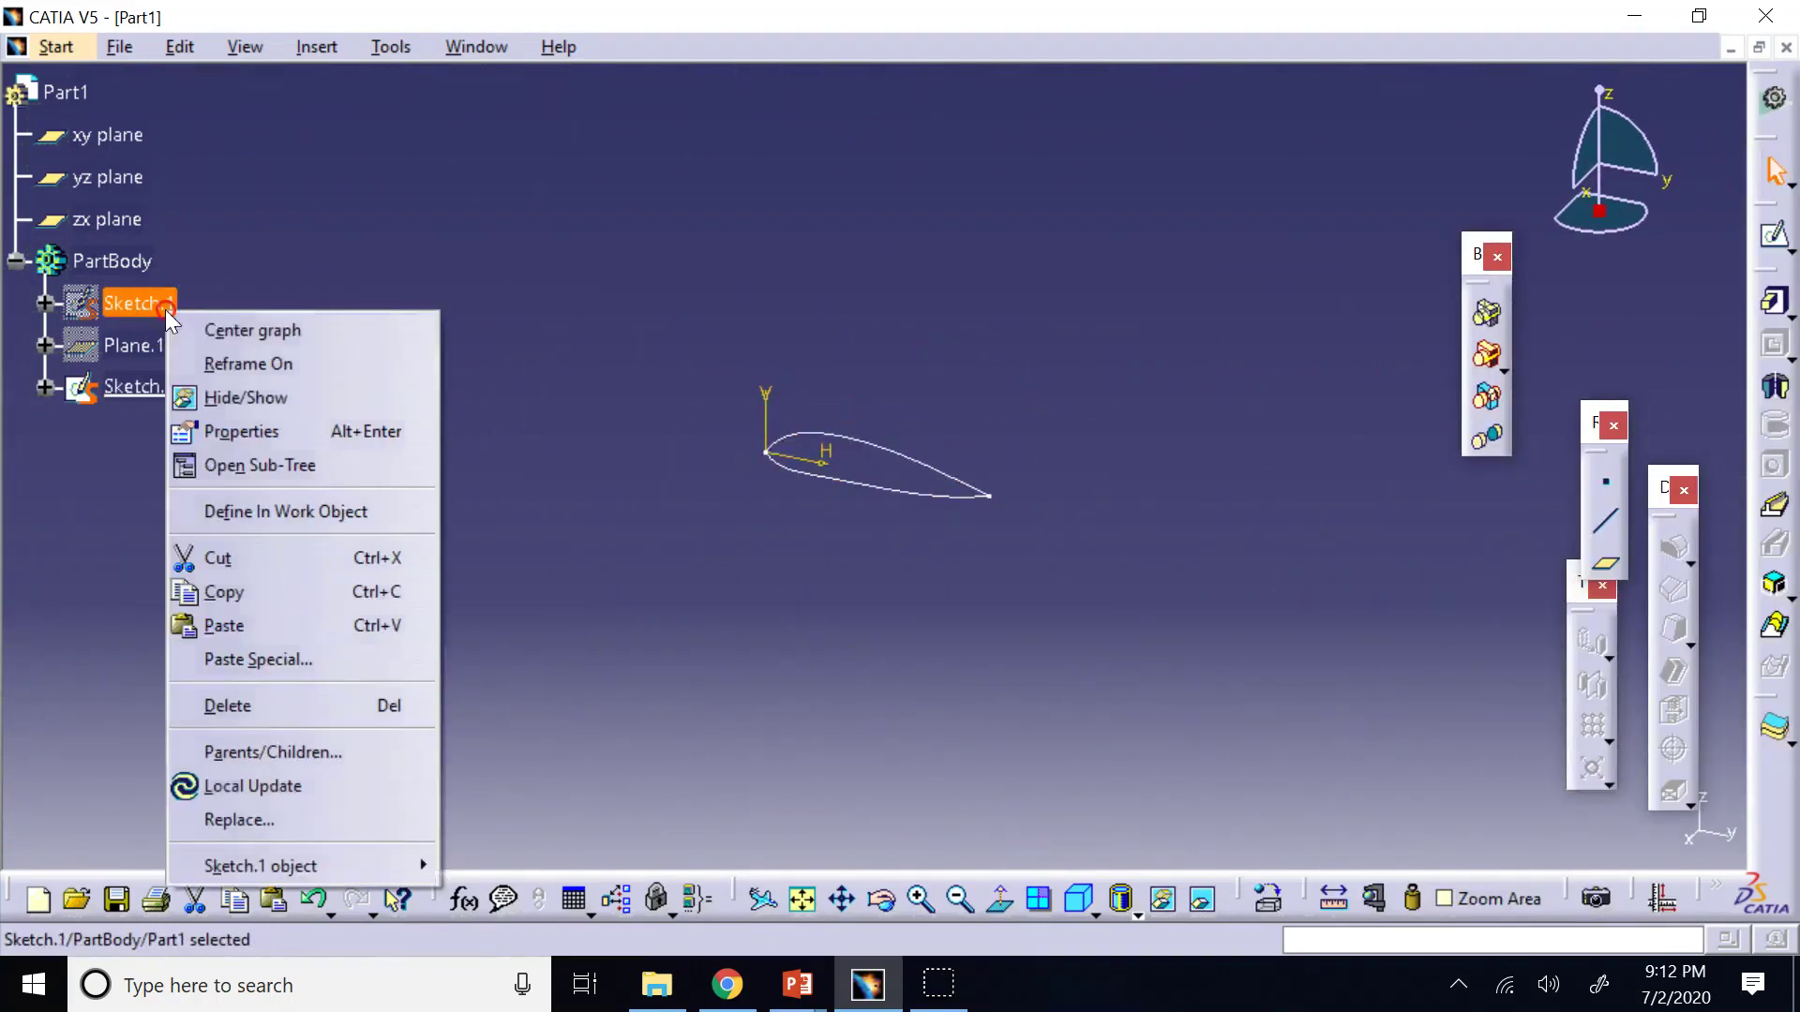
left_click(241, 394)
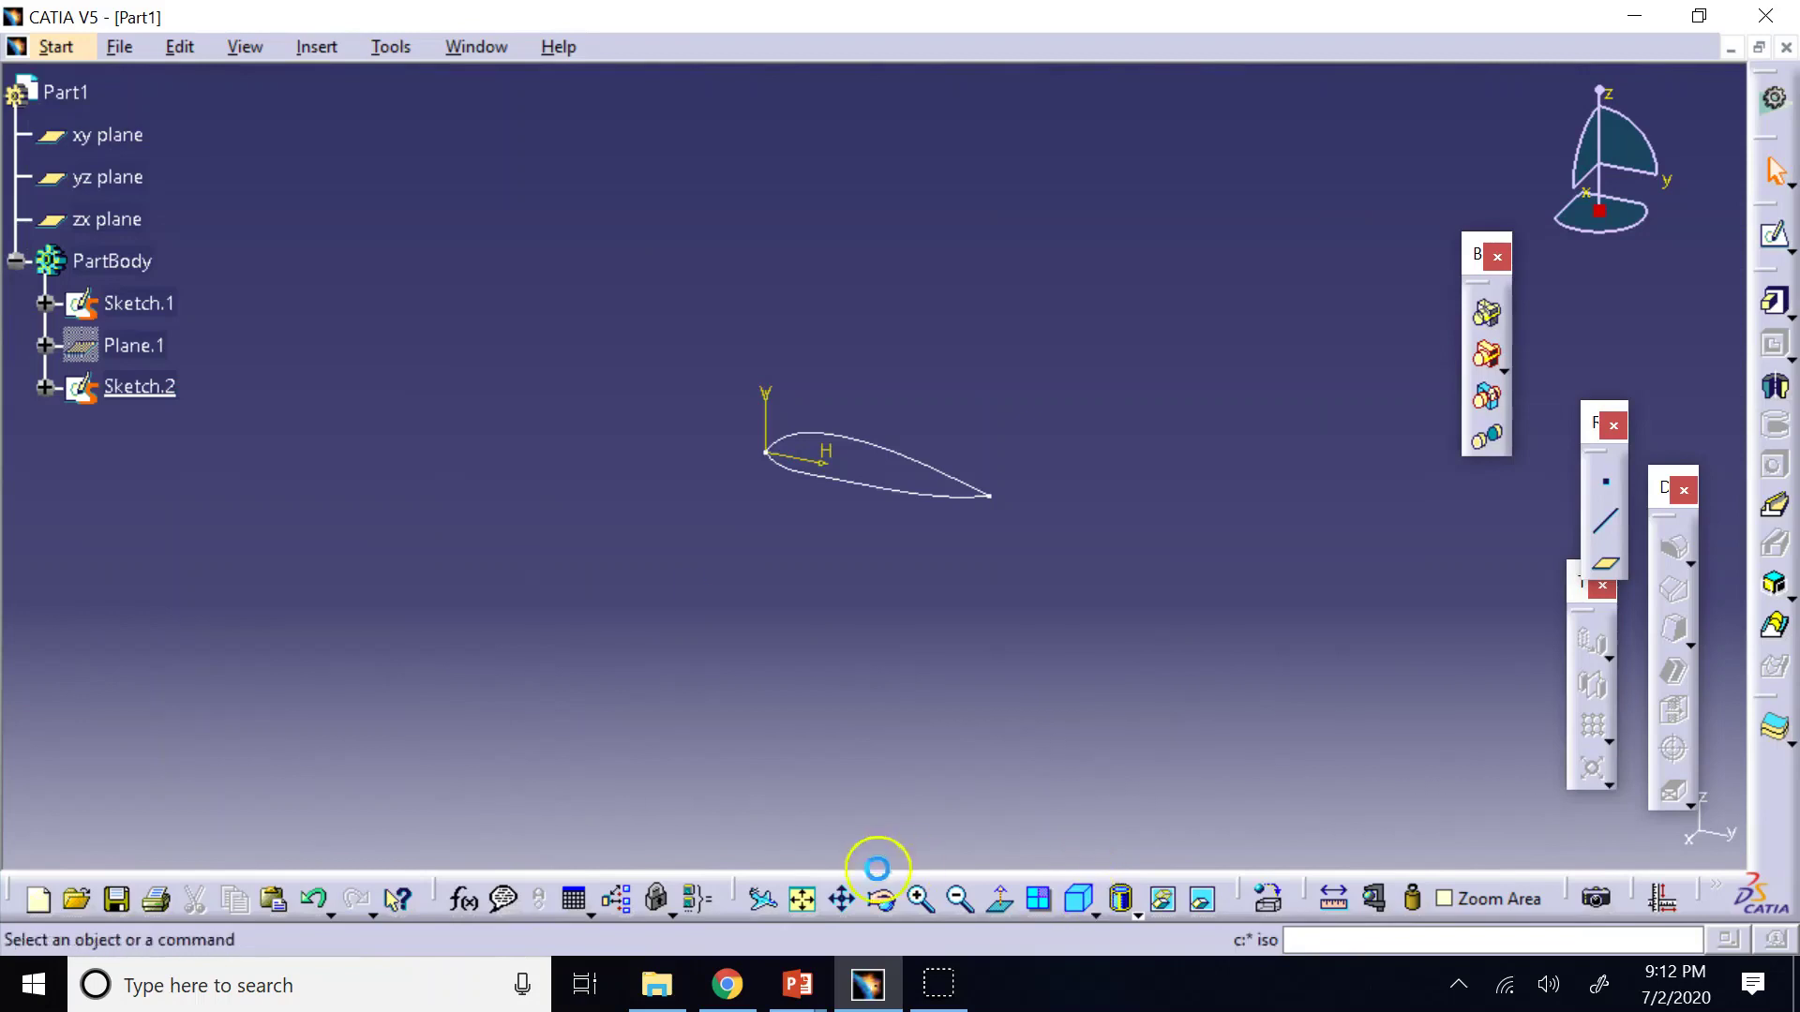
left_click(801, 899)
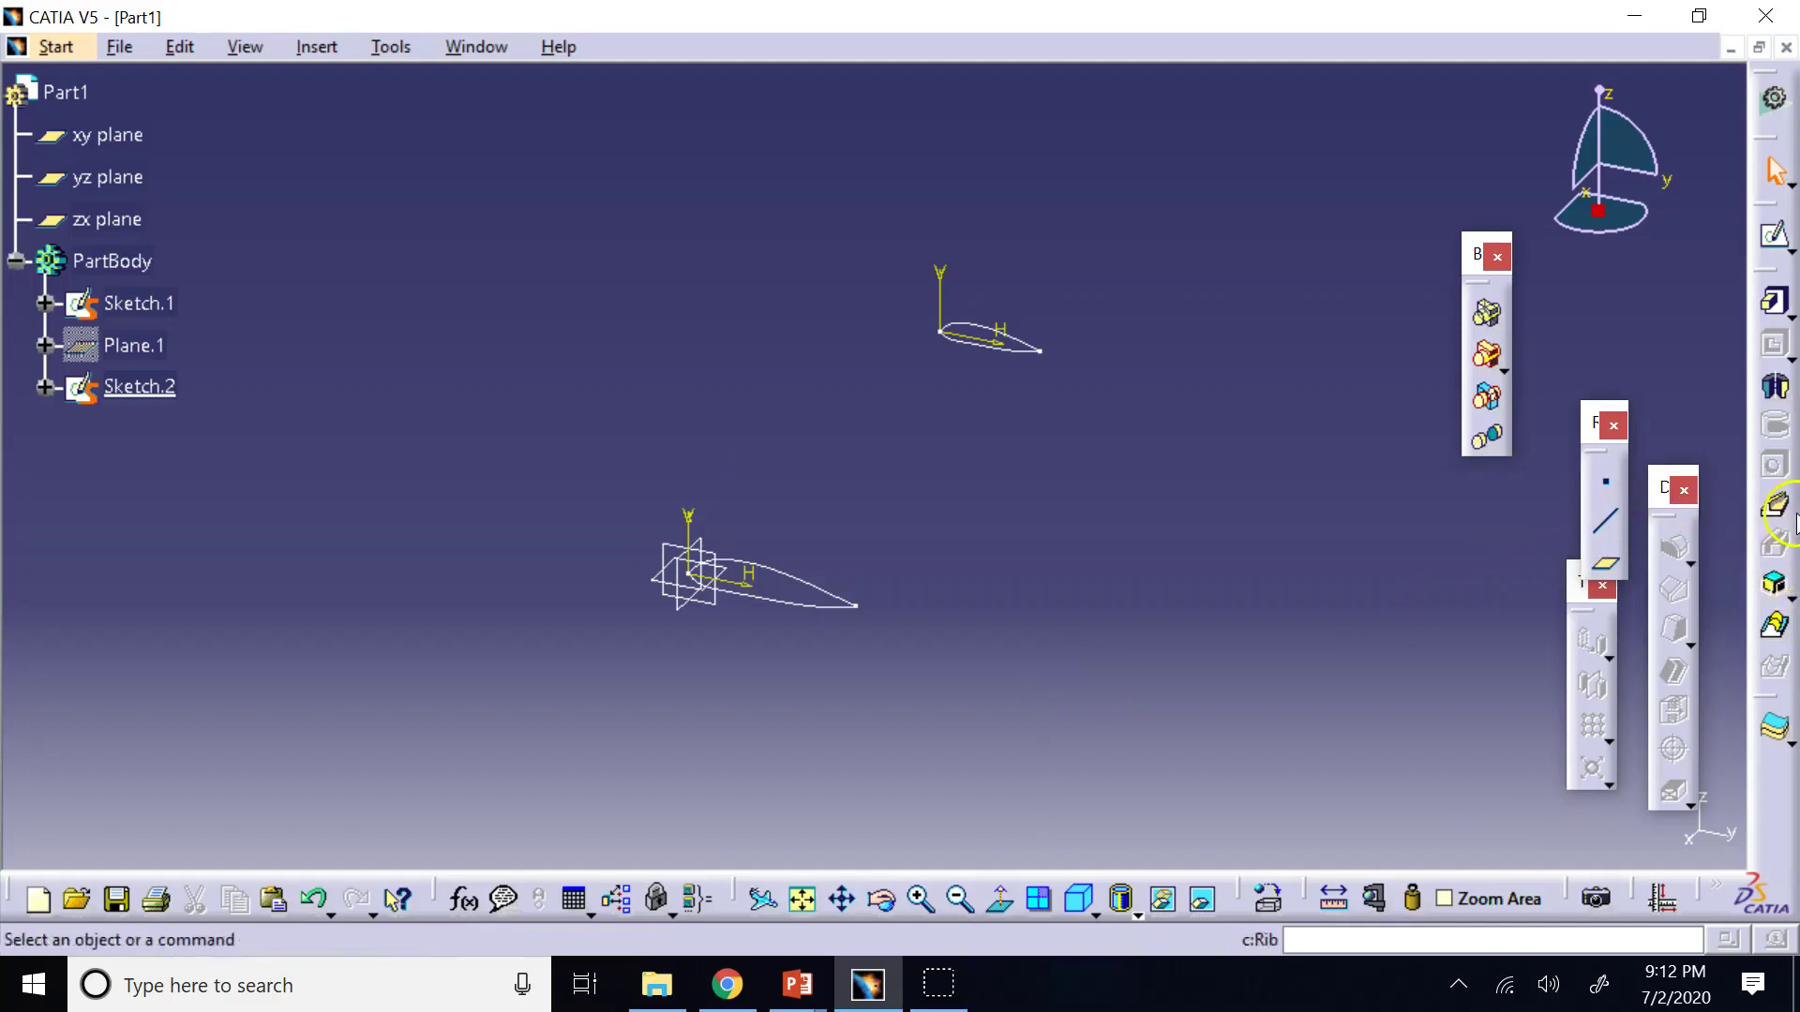
Create a multi-sections solid from Sketch.1 to Sketch.2 with the sections coupling set to Ratio.
left_click(1776, 628)
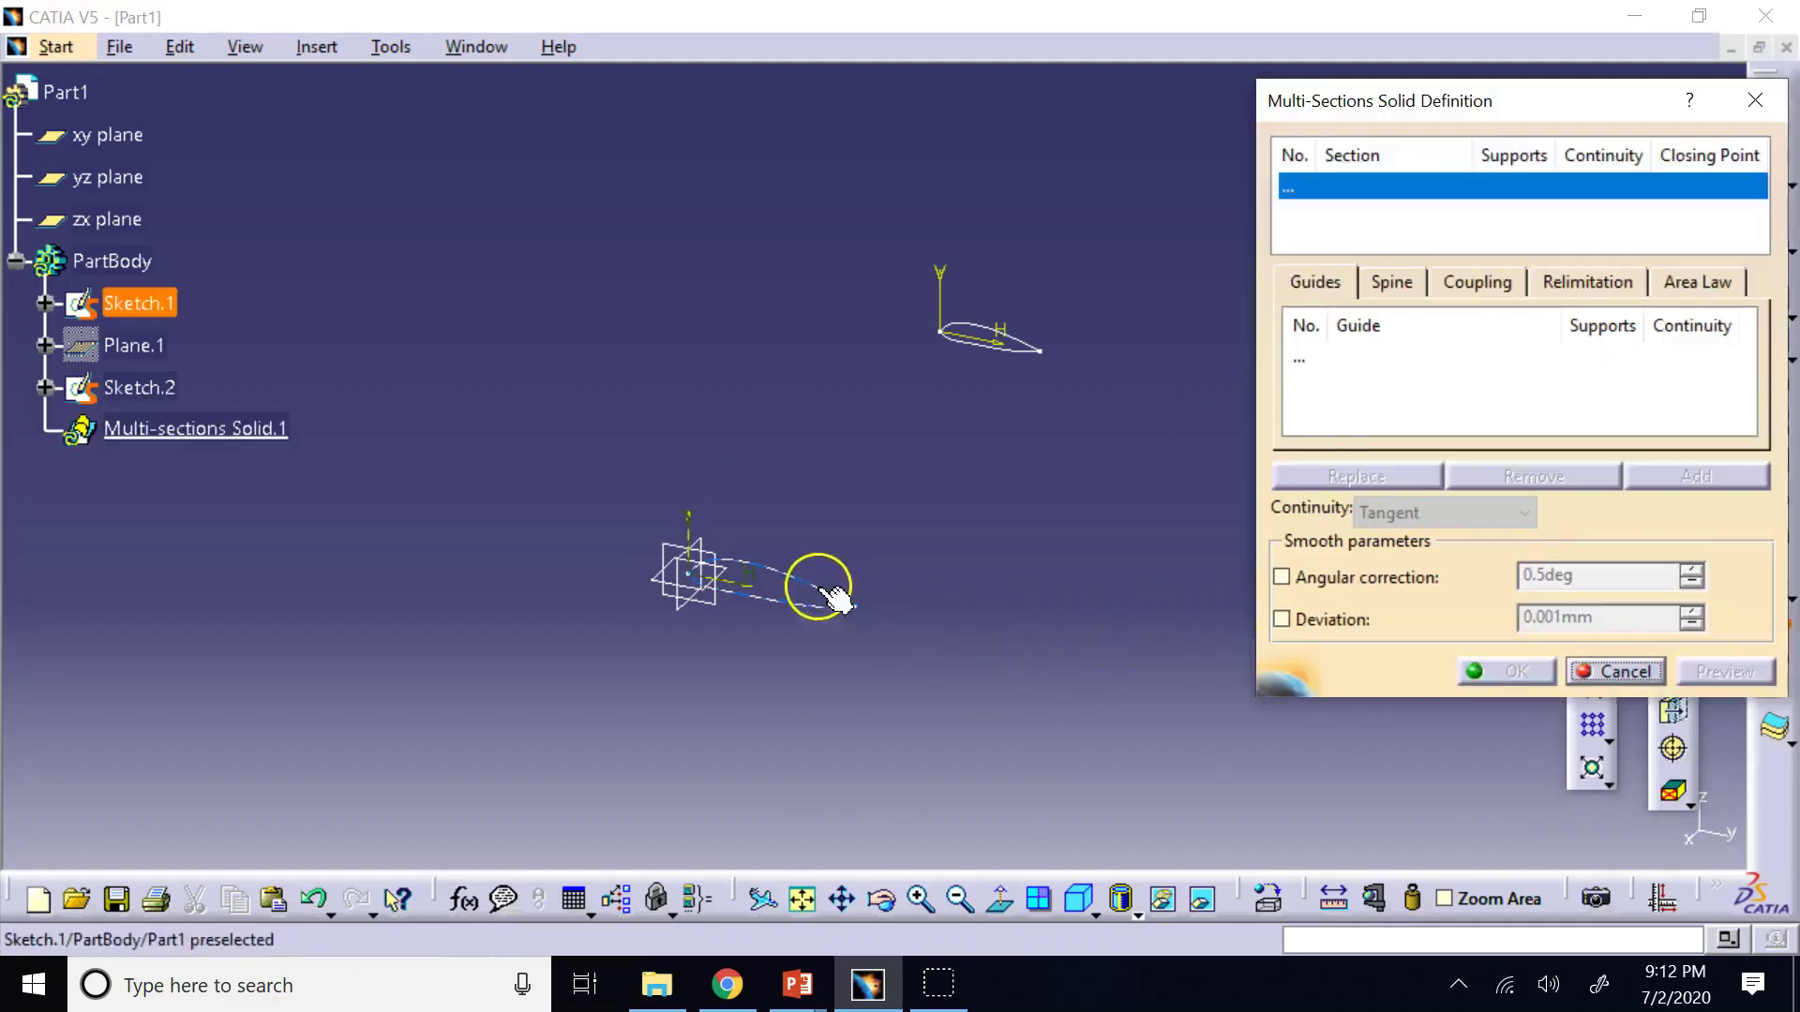
left_click(854, 605)
left_click(1020, 353)
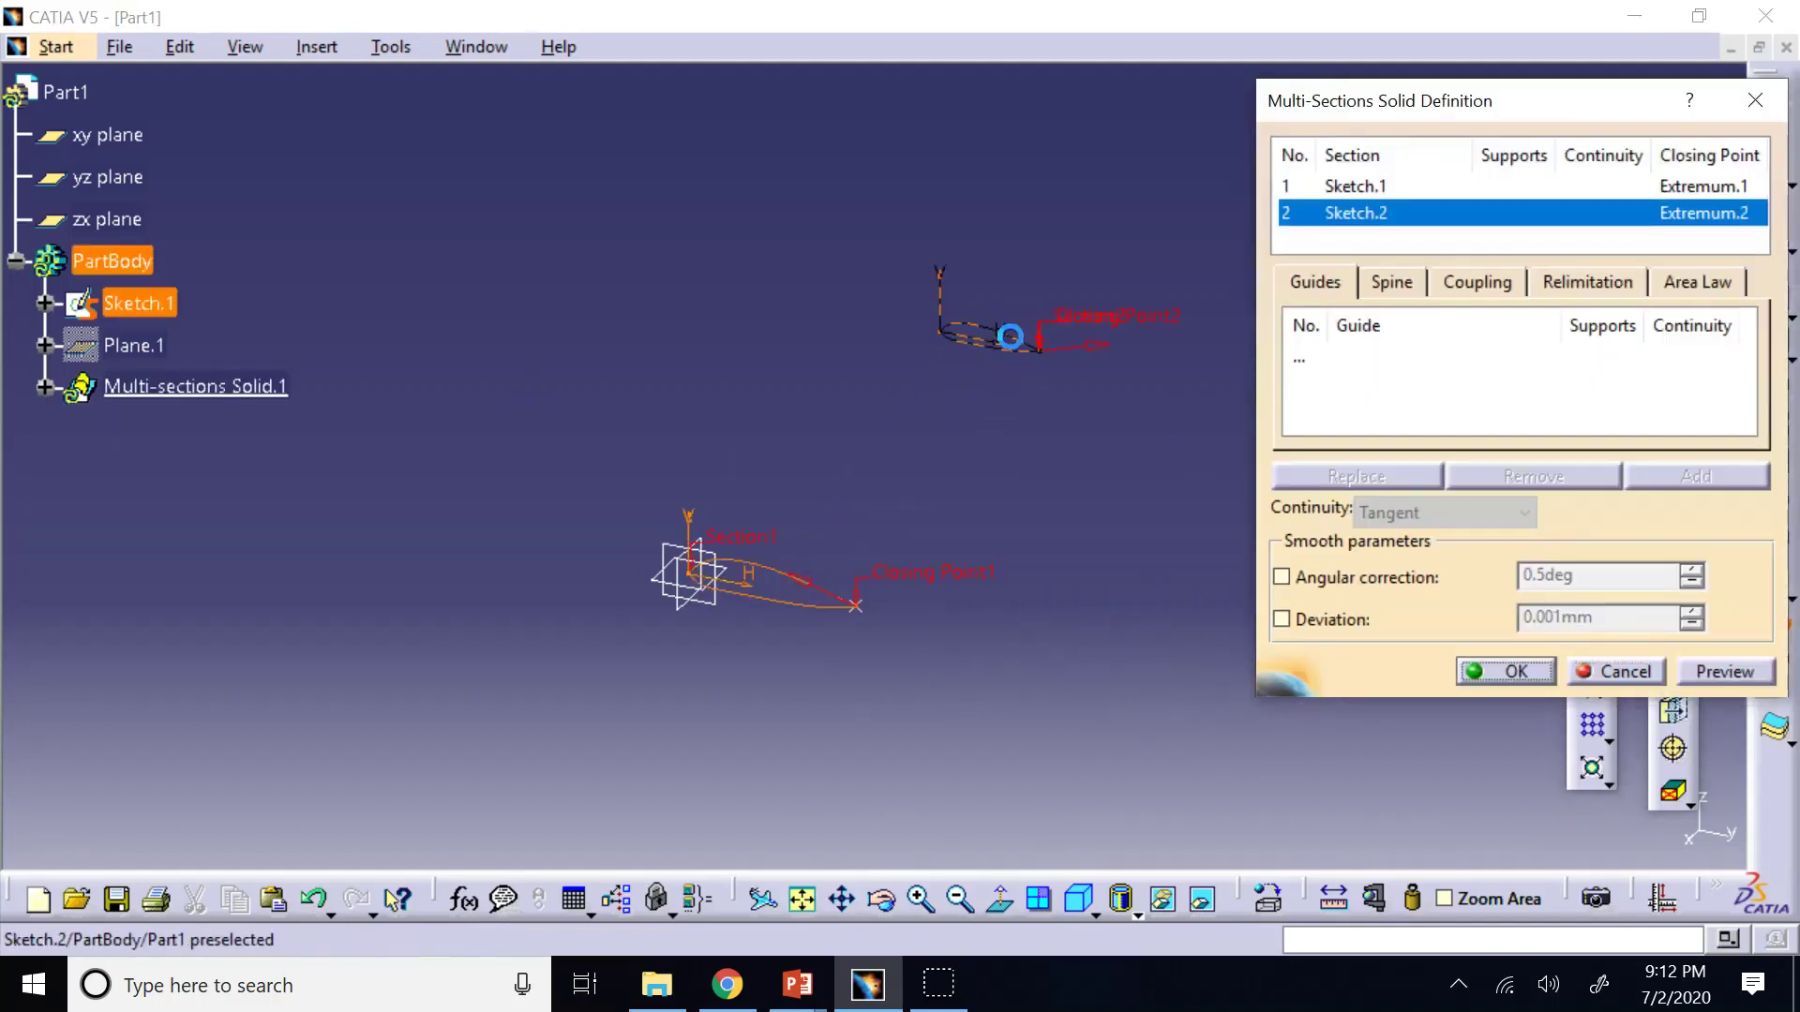
left_click(1470, 281)
left_click(1750, 320)
left_click(1505, 346)
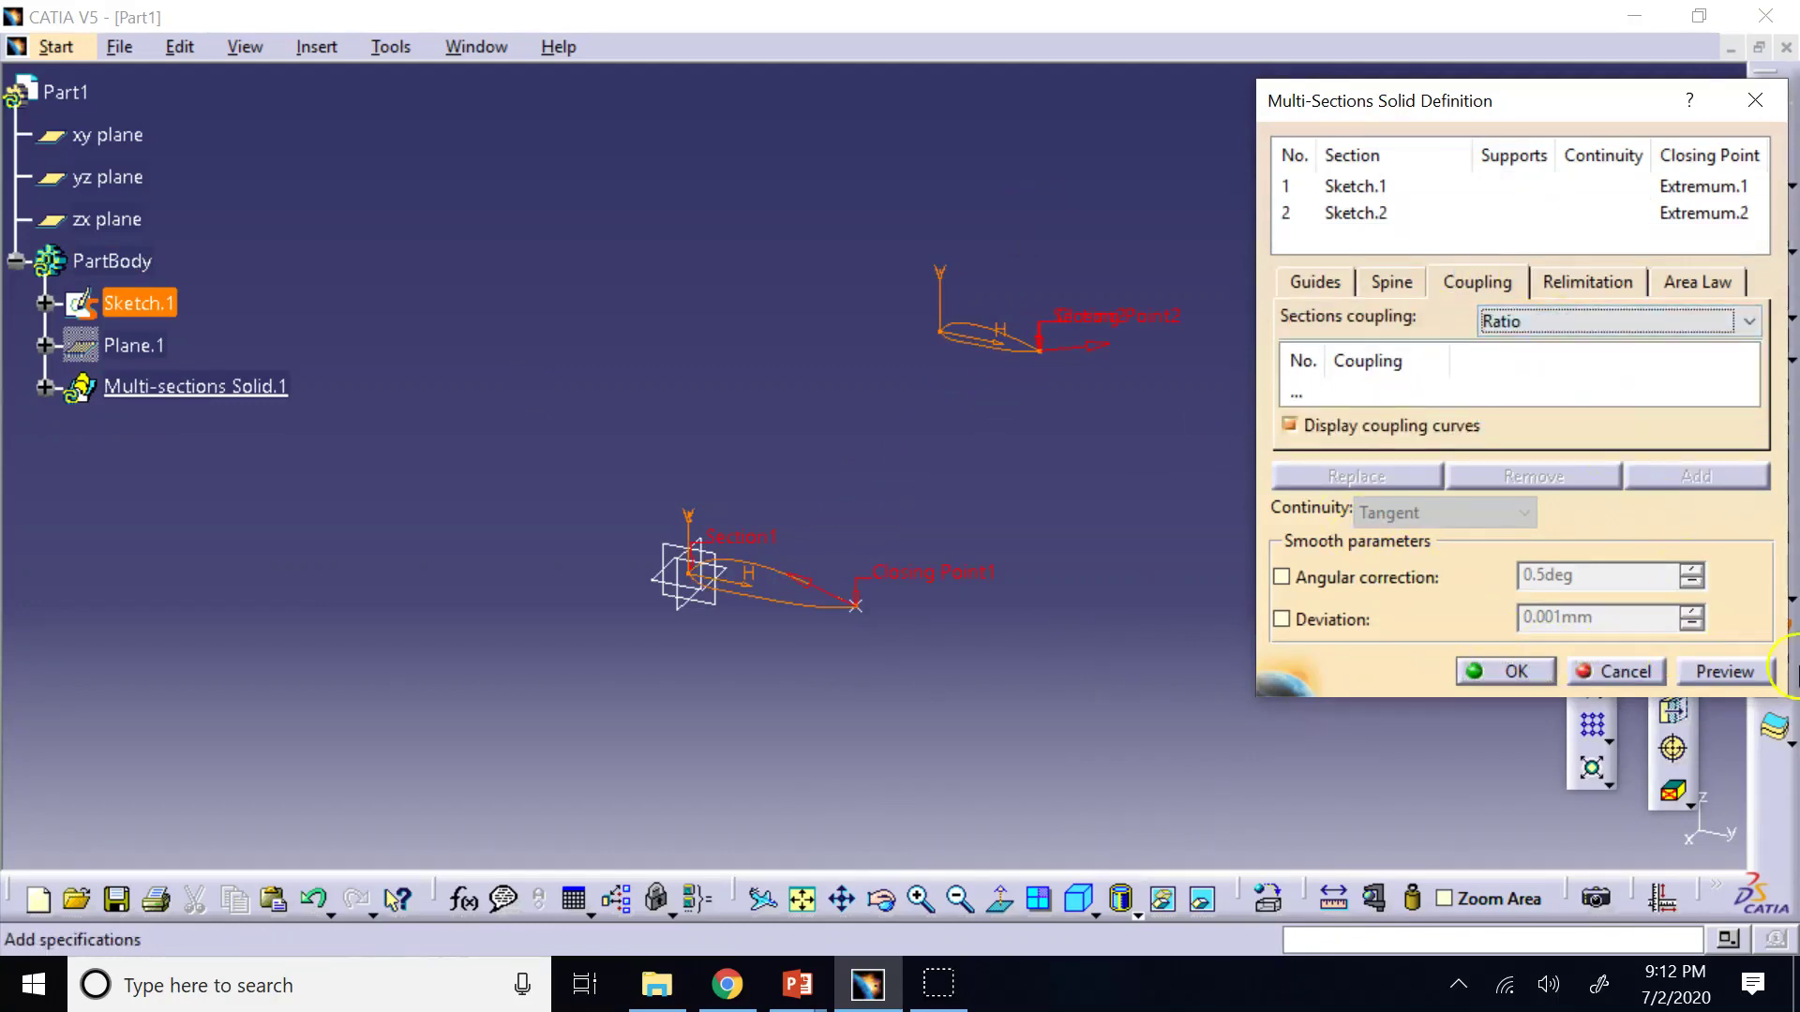
left_click(1728, 665)
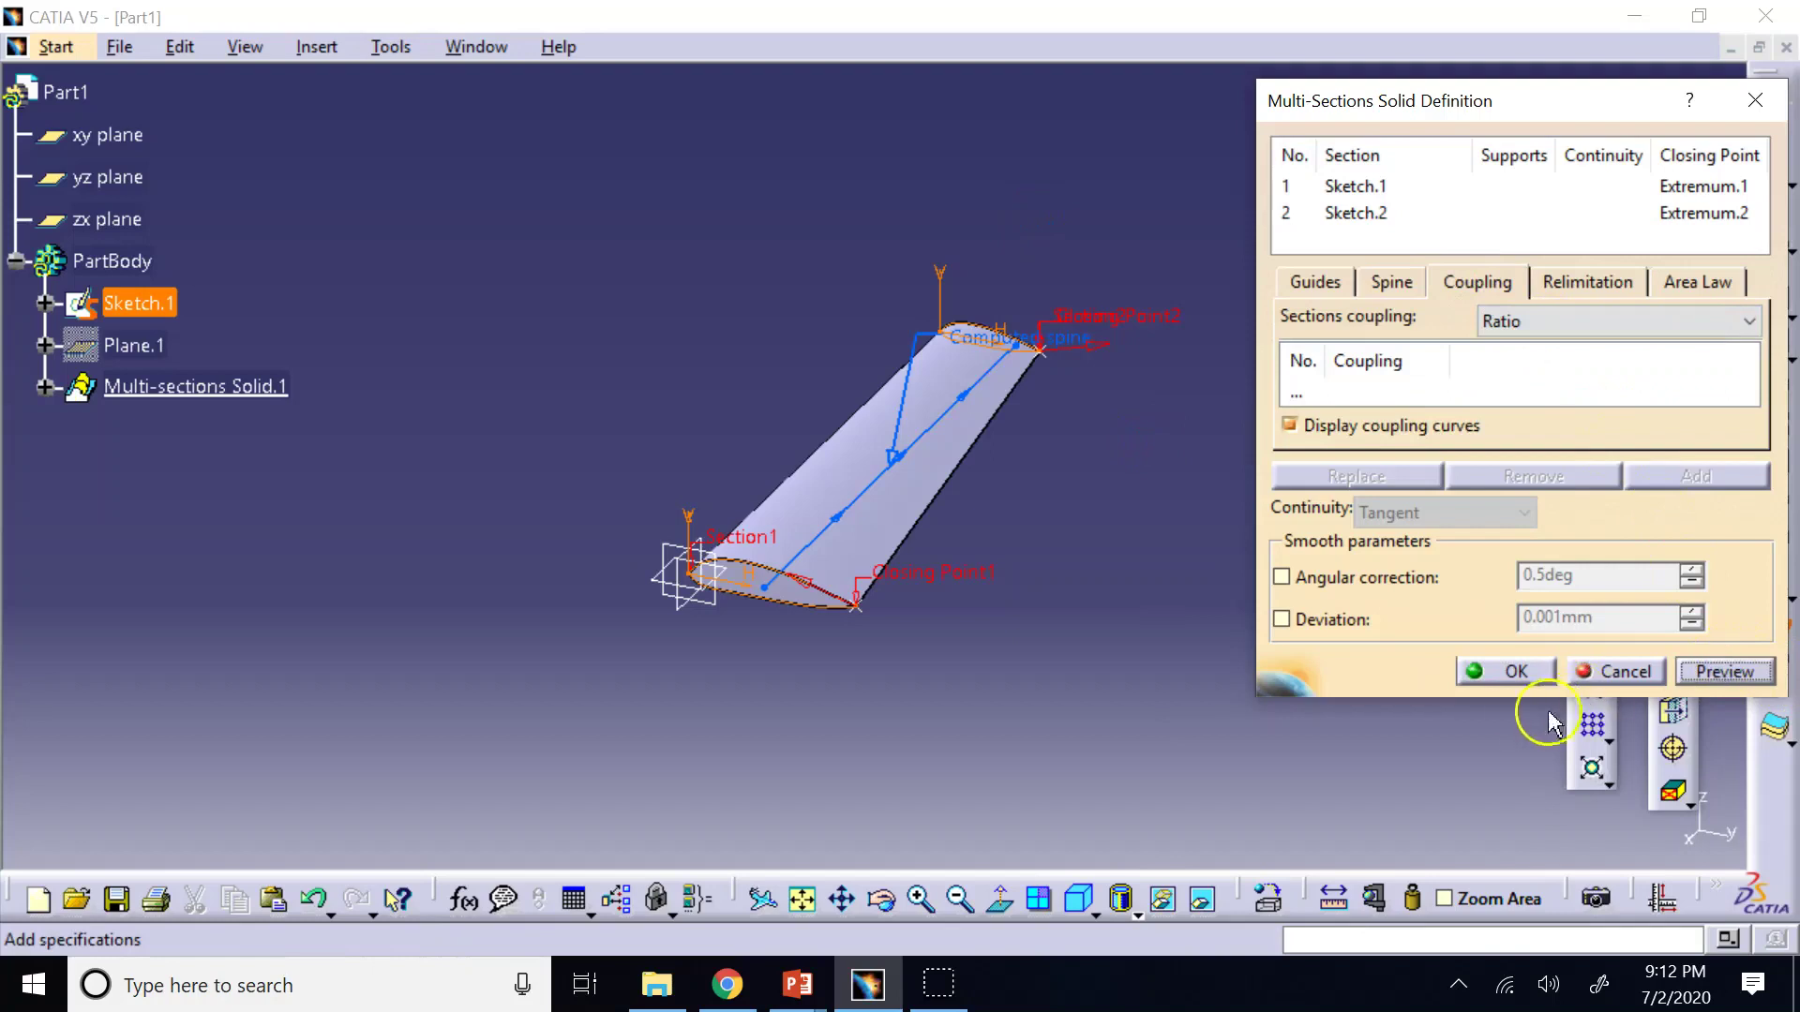
left_click(1502, 672)
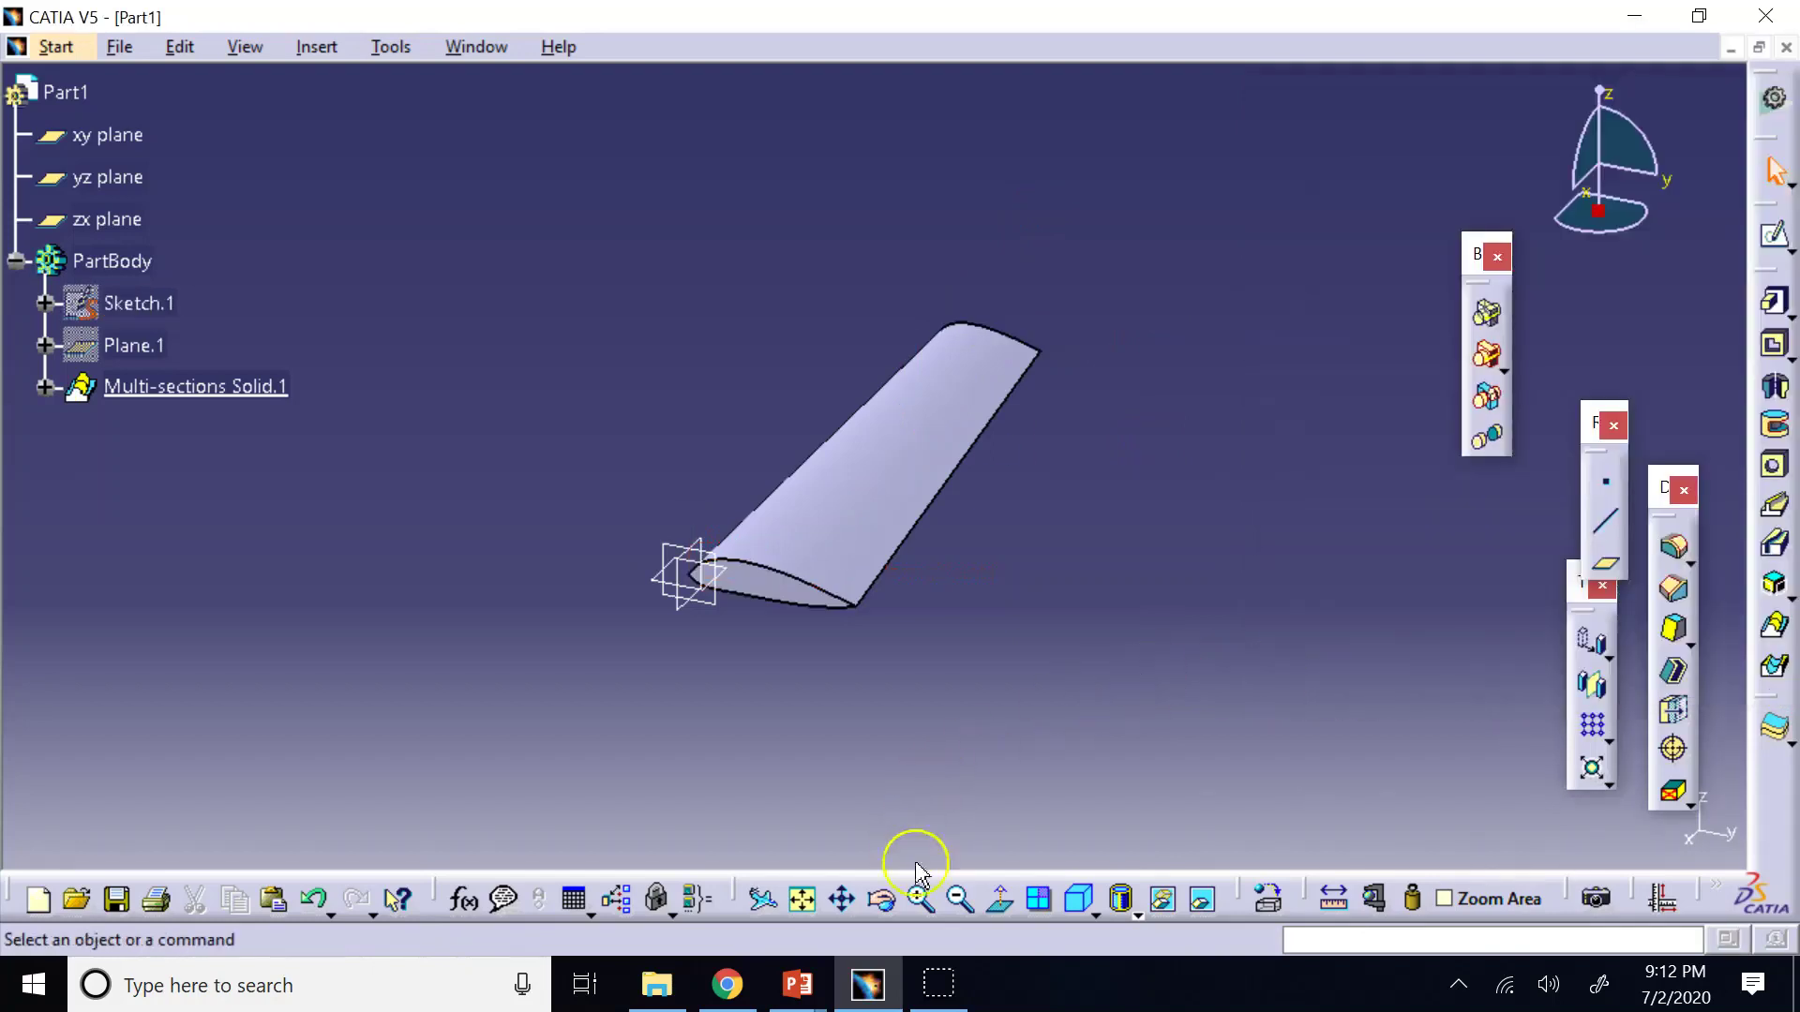
Sketch a thin spanwise rectangle on the xy plane near the wing's leading edge, extending past both wing ends, and exit the sketch.
left_click(882, 900)
left_click_drag(795, 522, 822, 630)
middle_click_drag(1108, 488, 778, 506)
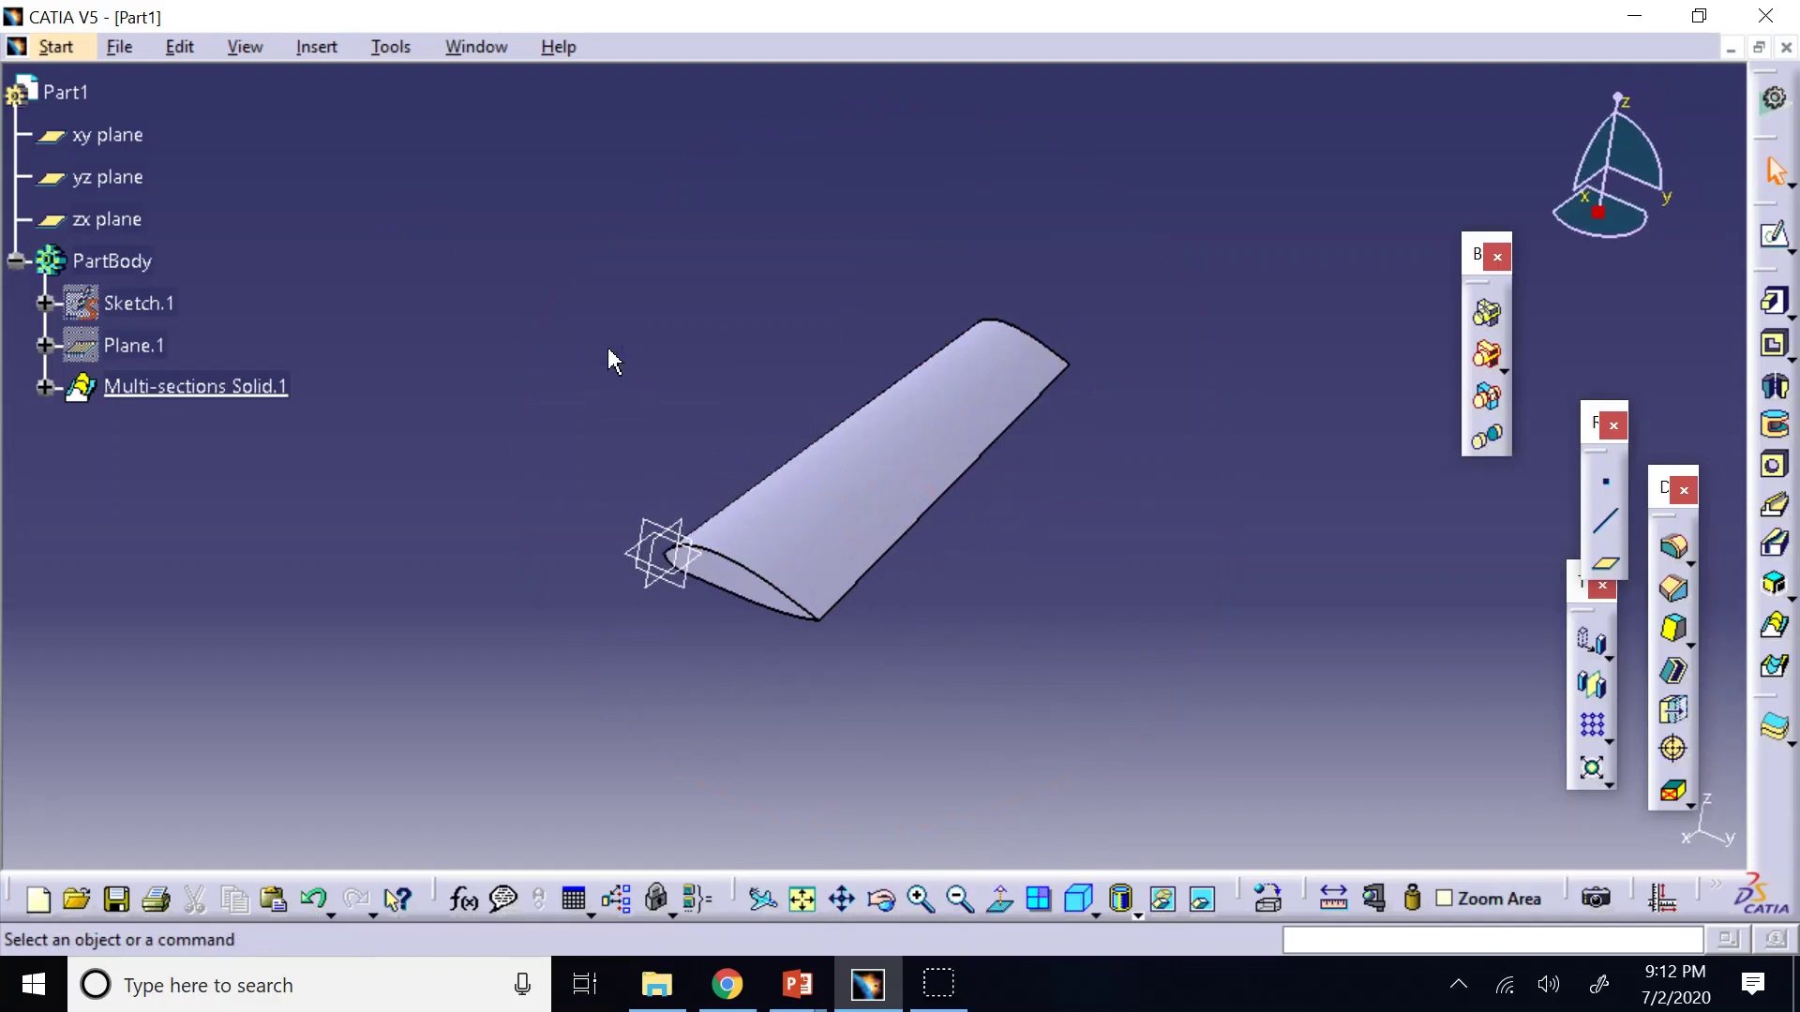
left_click(705, 558)
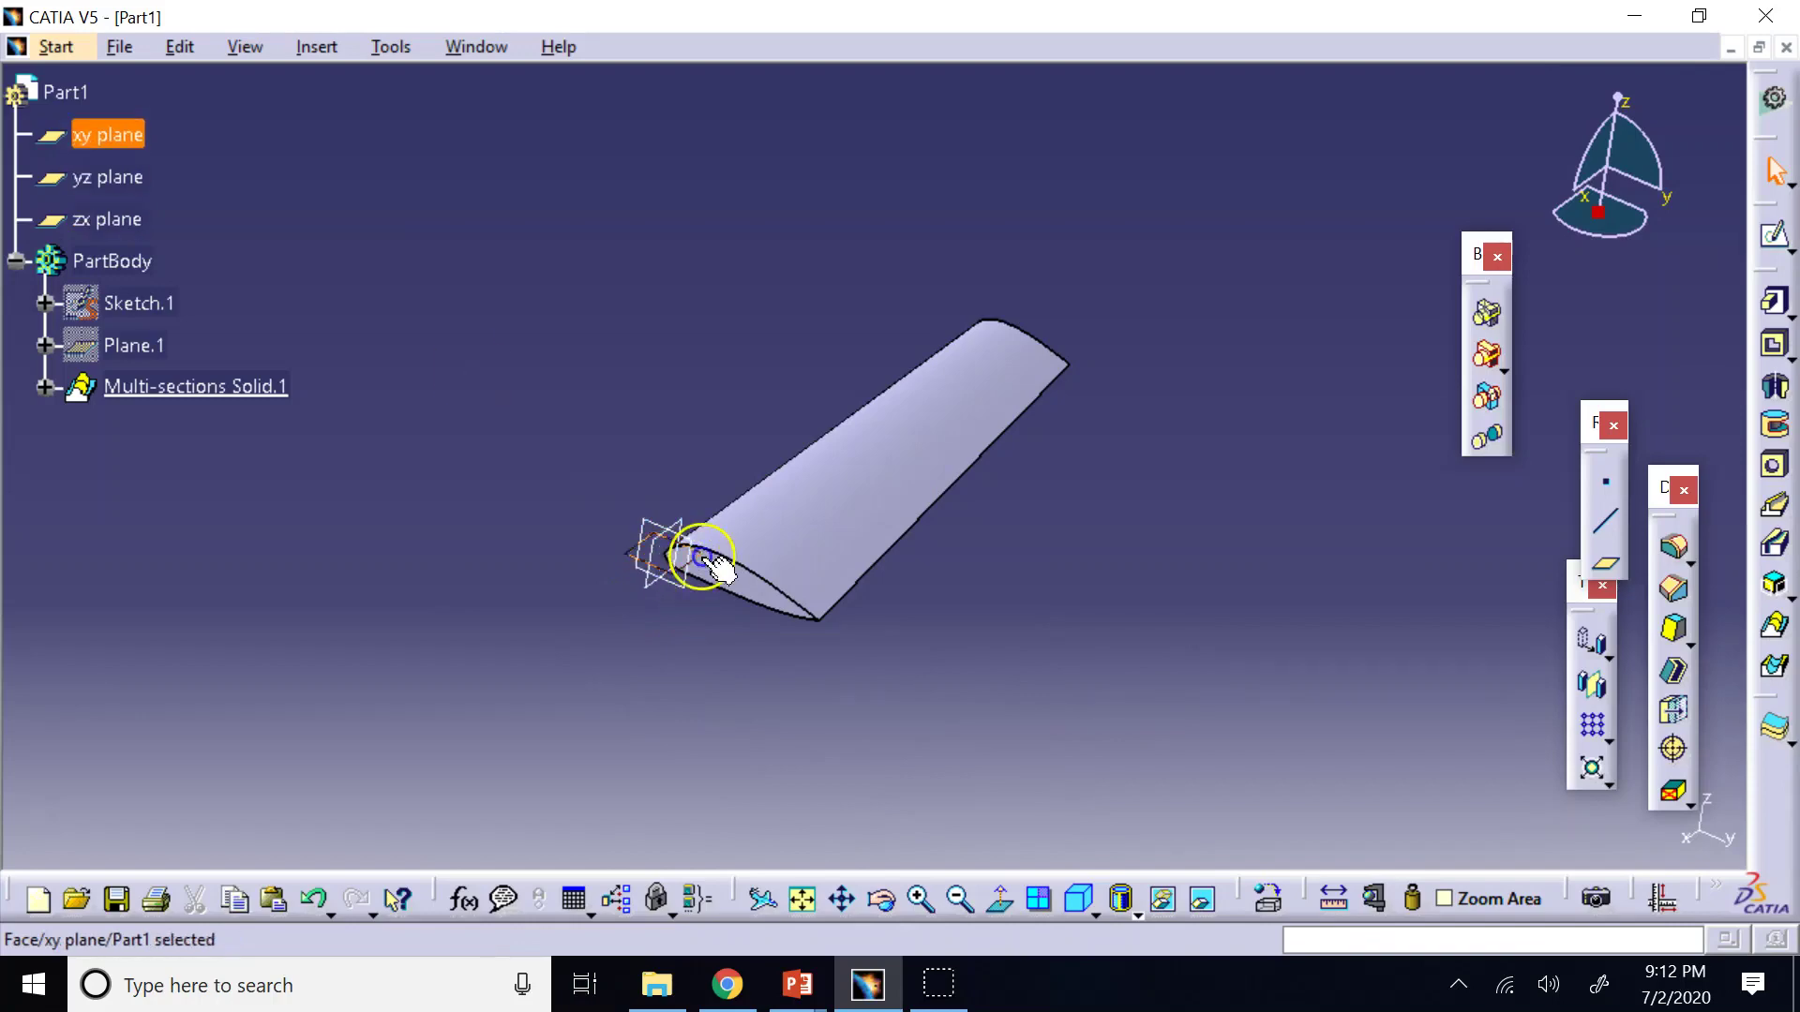
left_click(1777, 239)
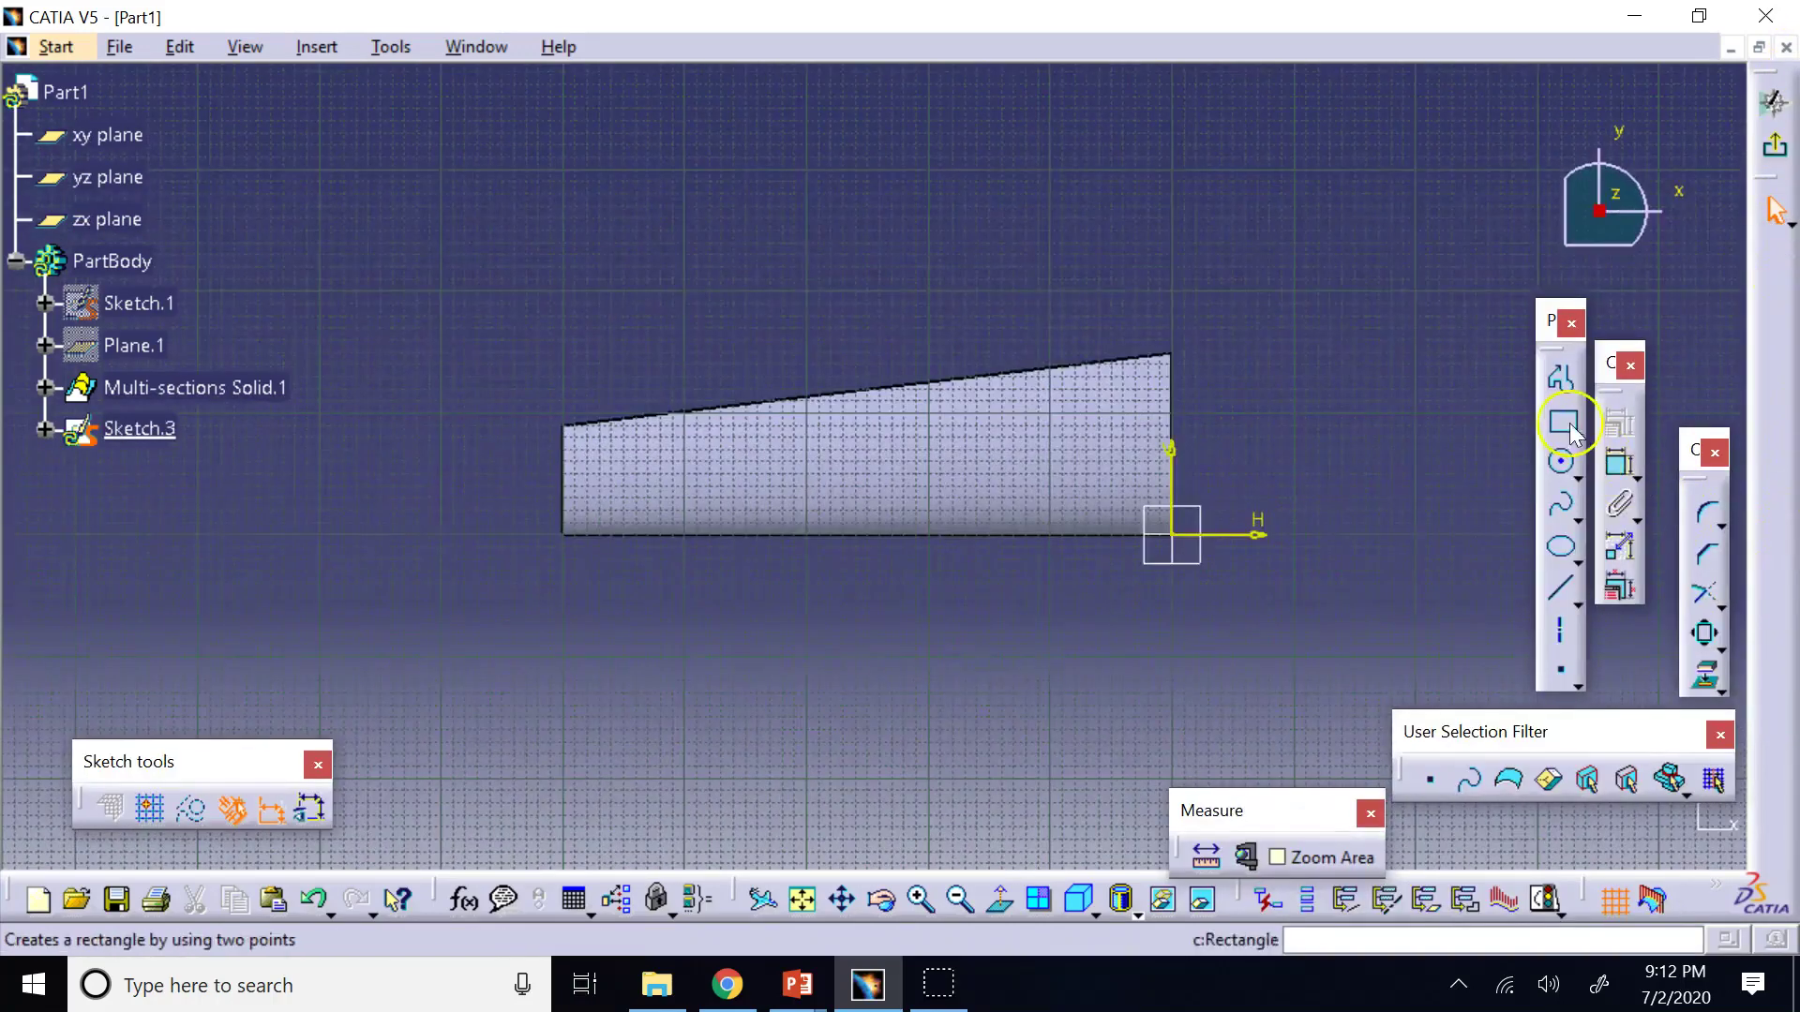
left_click(1561, 420)
left_click(532, 503)
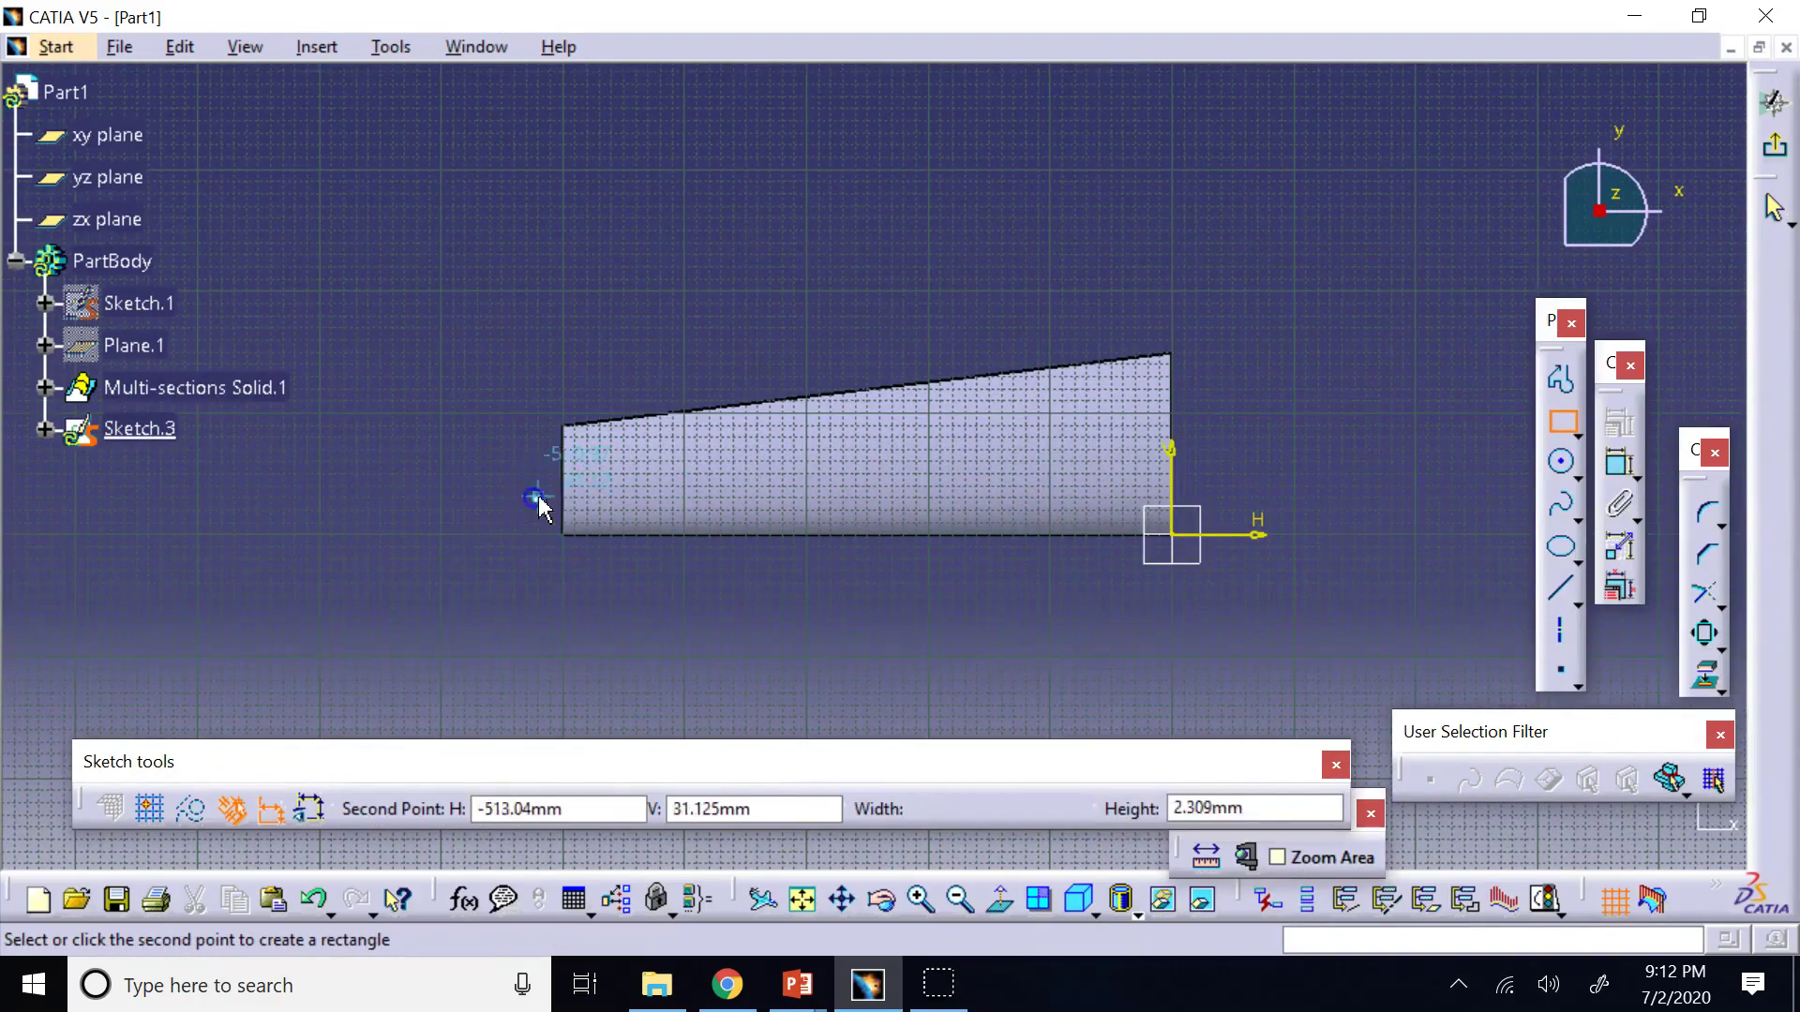
left_click(1211, 511)
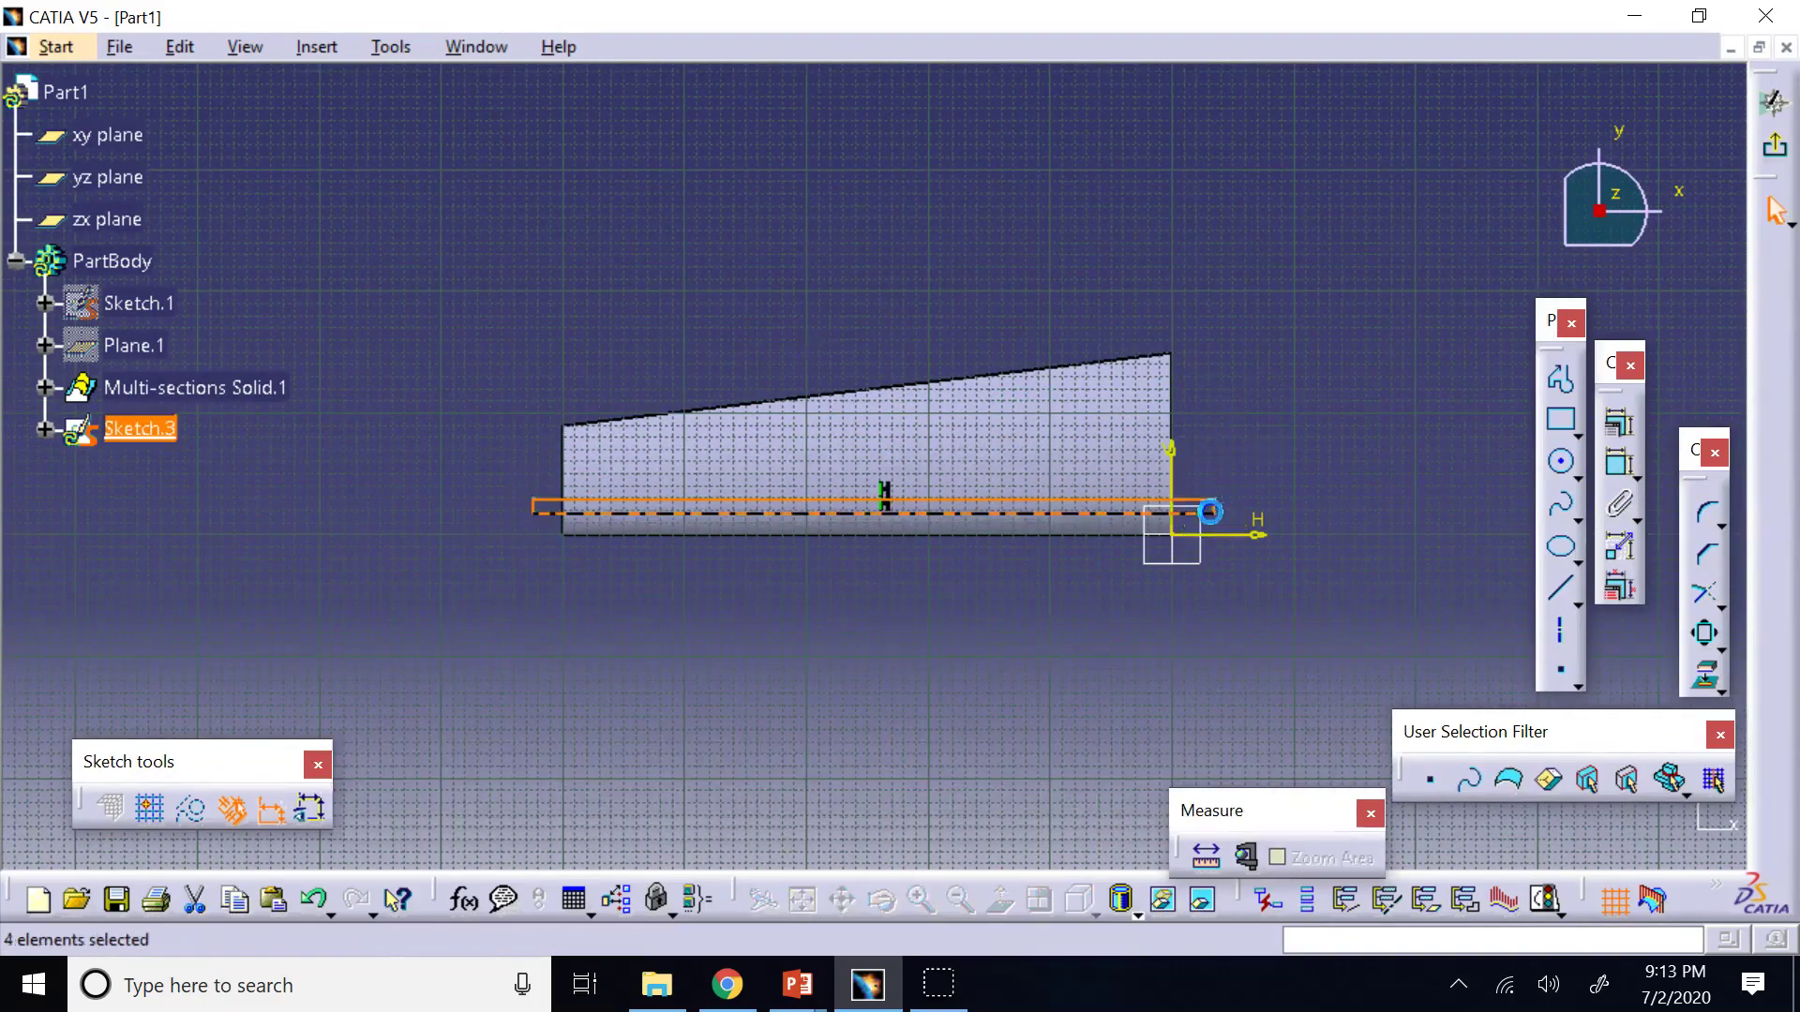
left_click(1774, 145)
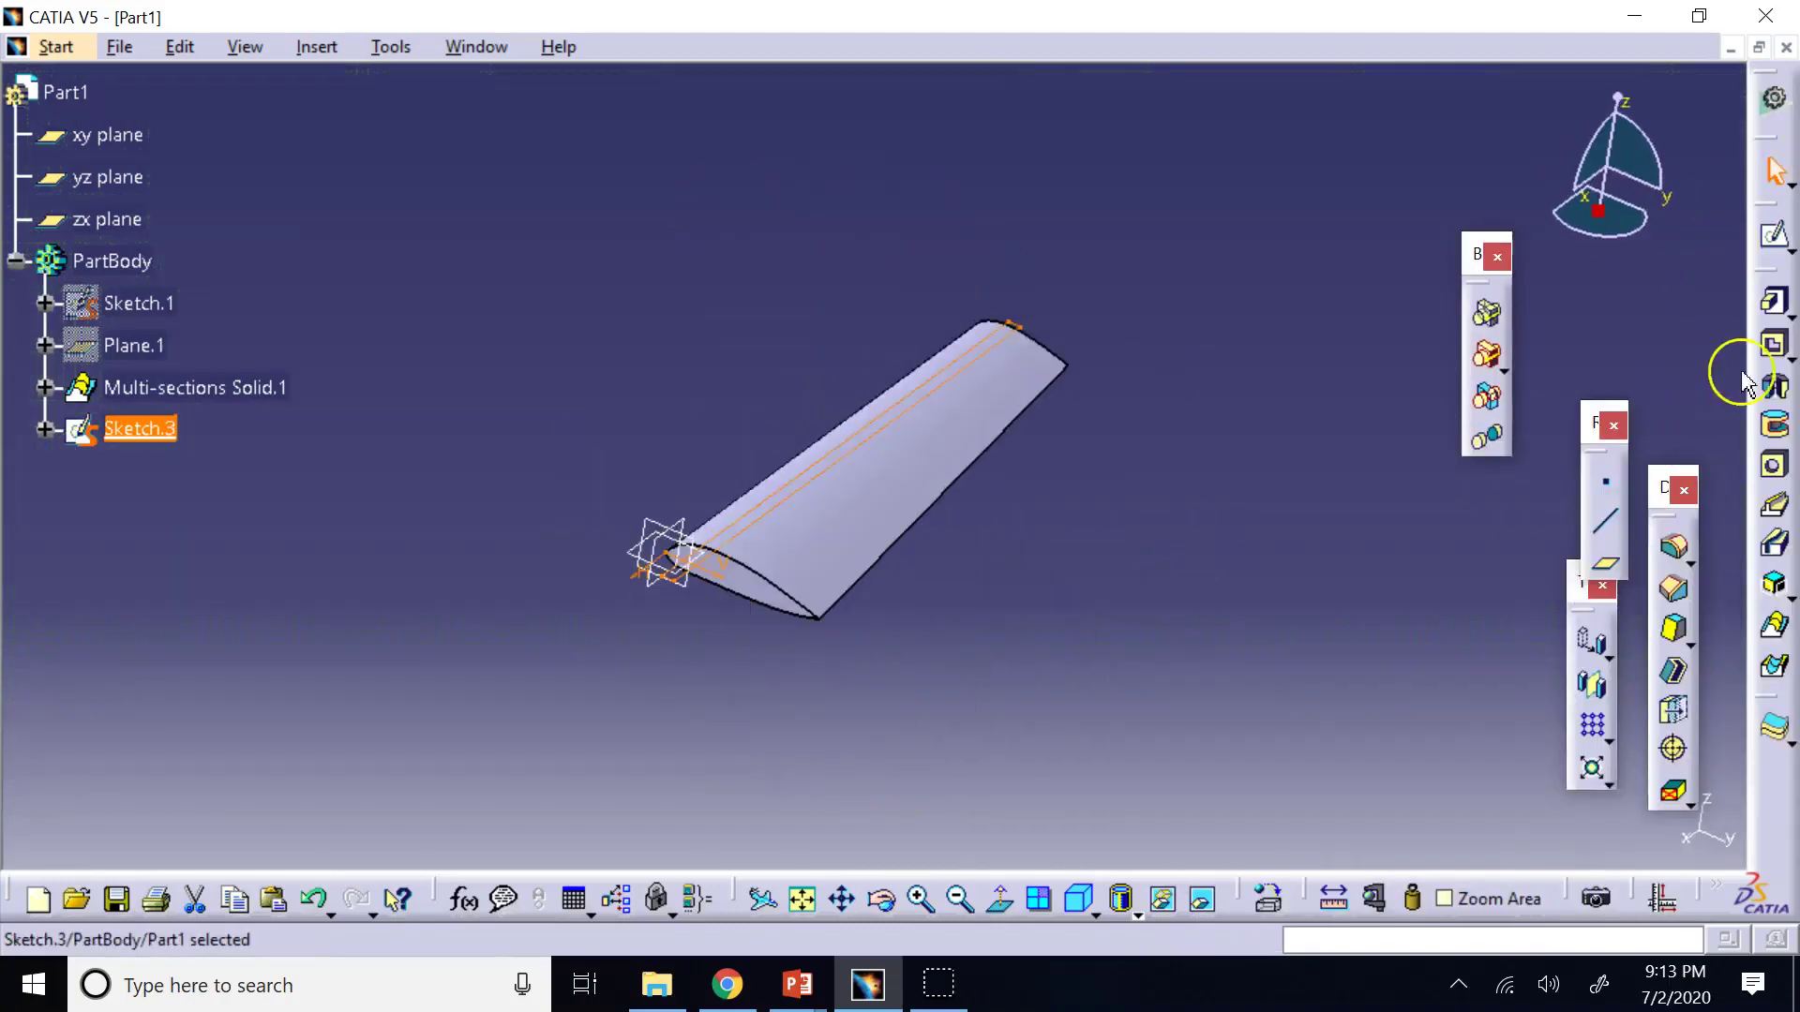
Start a Pad of the thin rectangle sketch and set its length to 30 mm.
left_click(1773, 307)
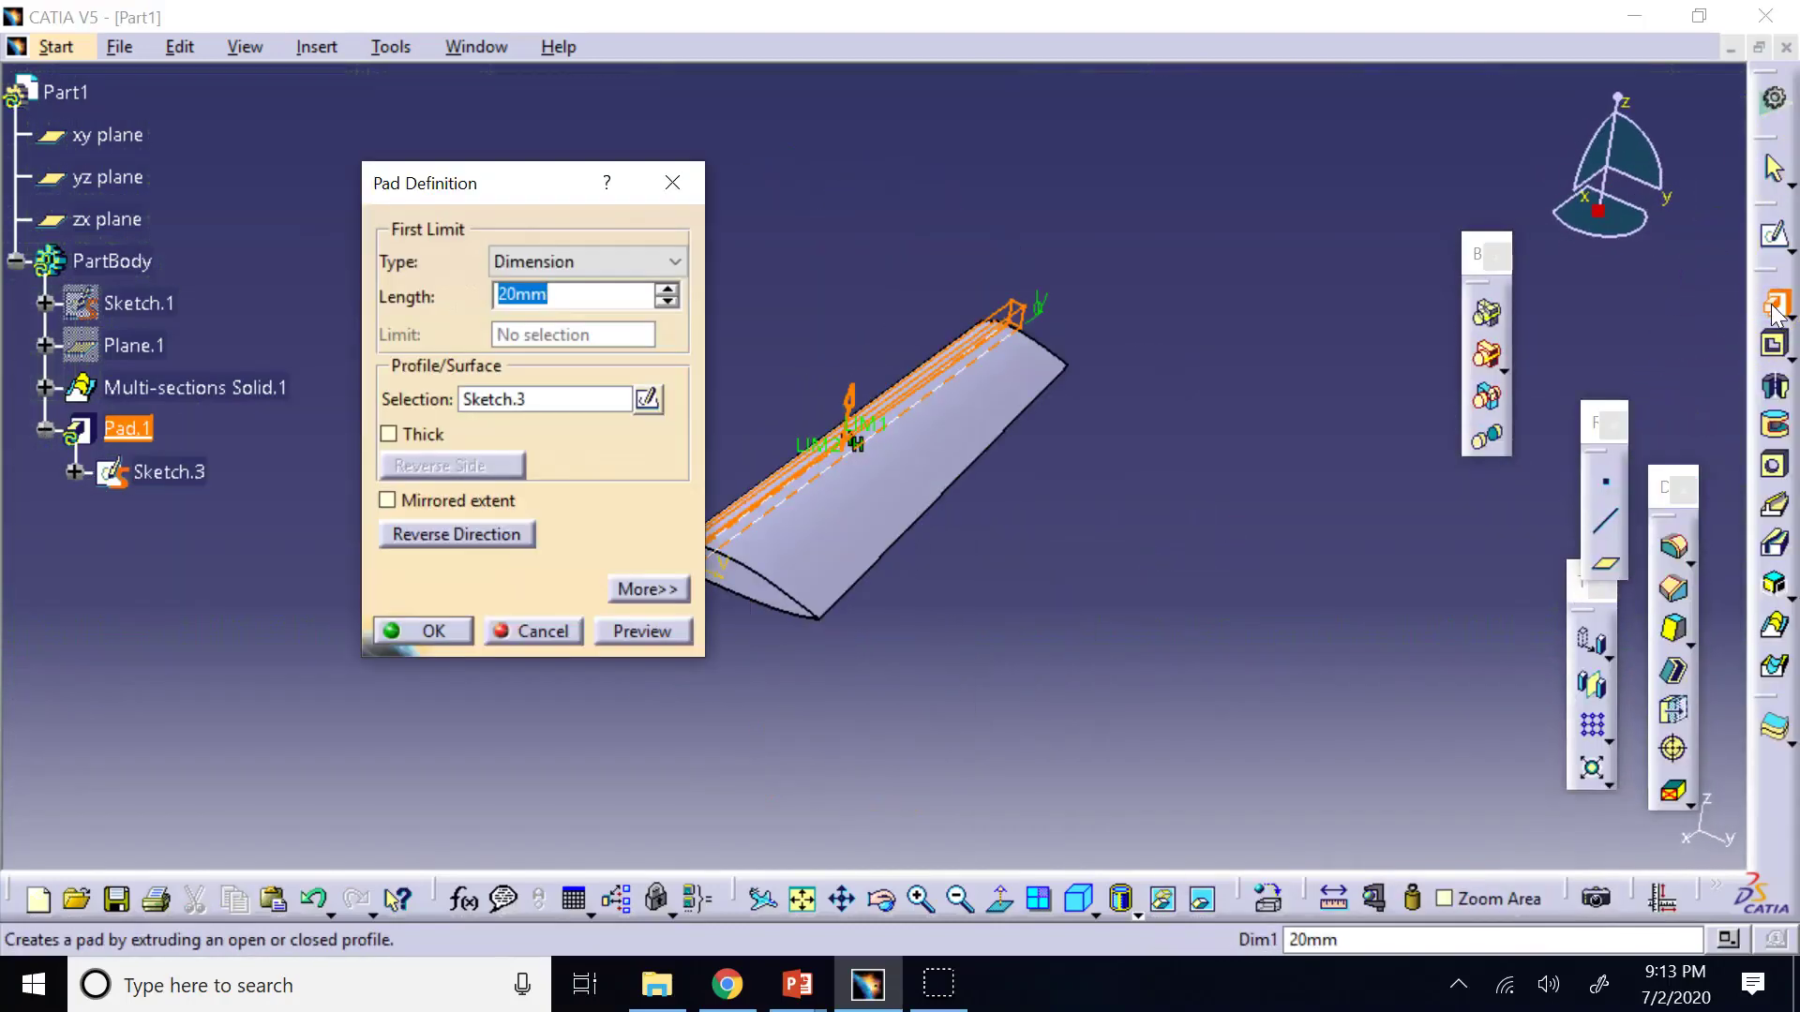
left_click(1095, 914)
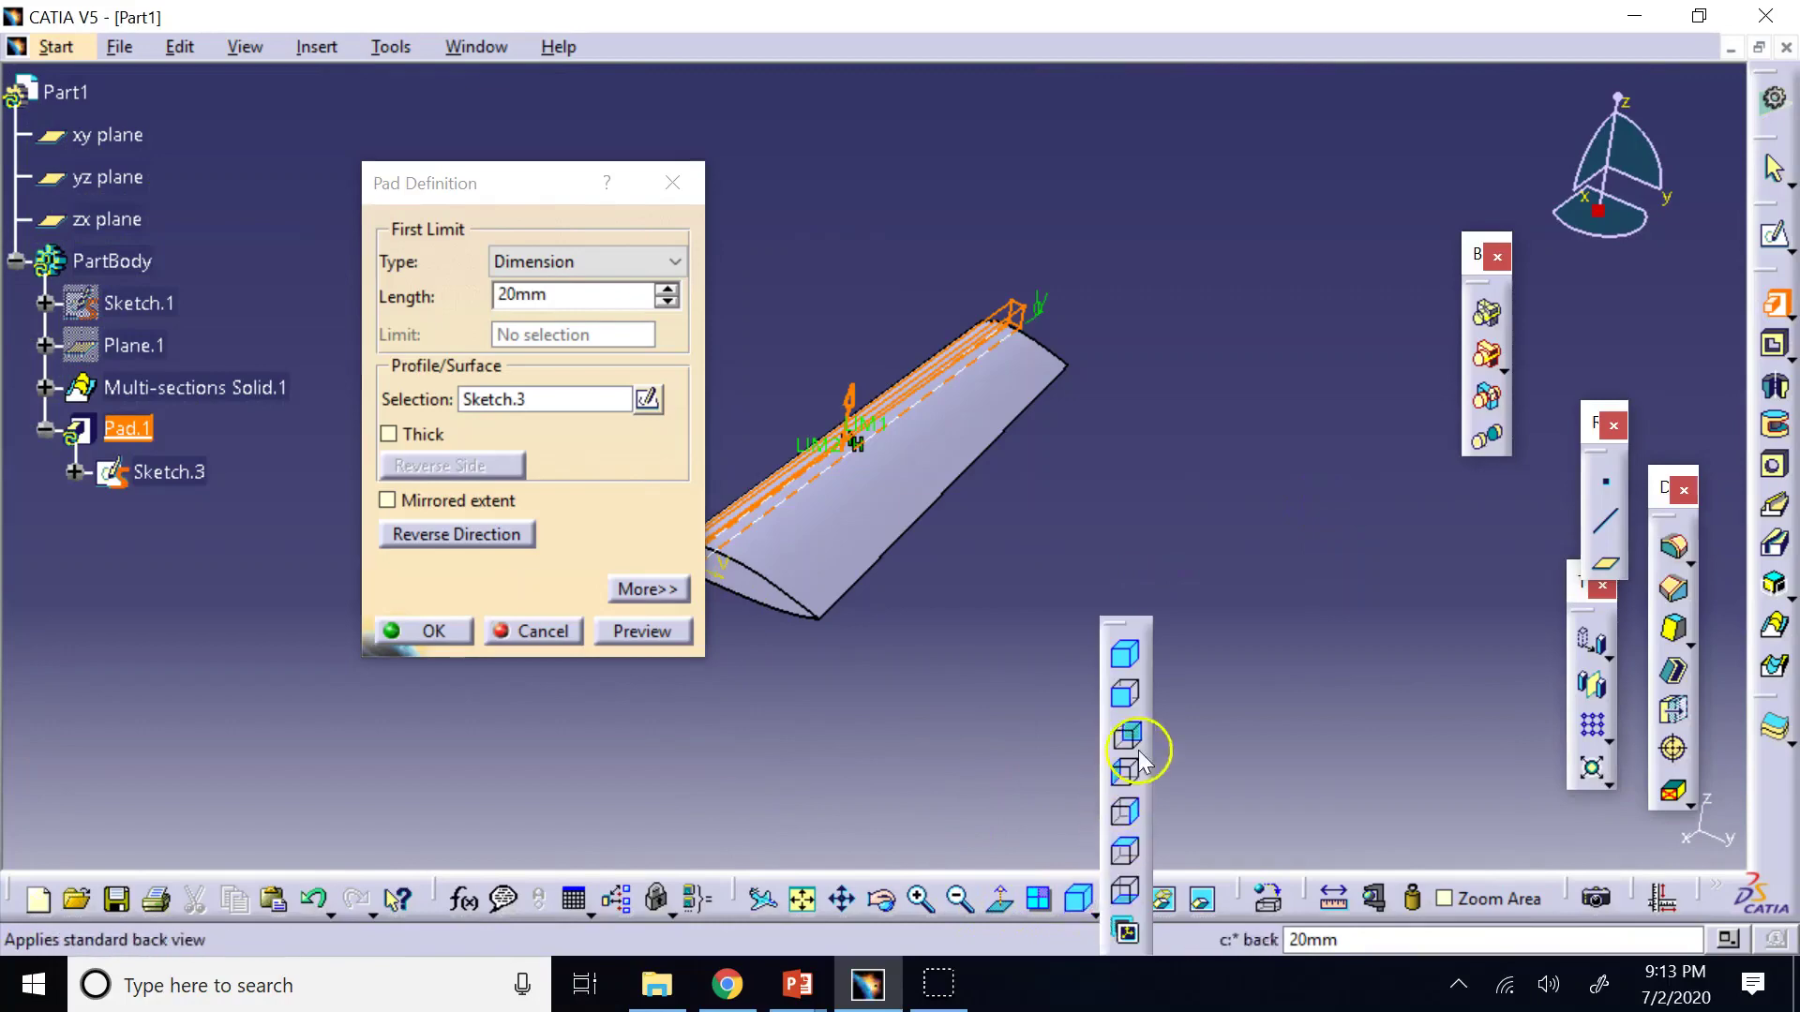
left_click(1125, 694)
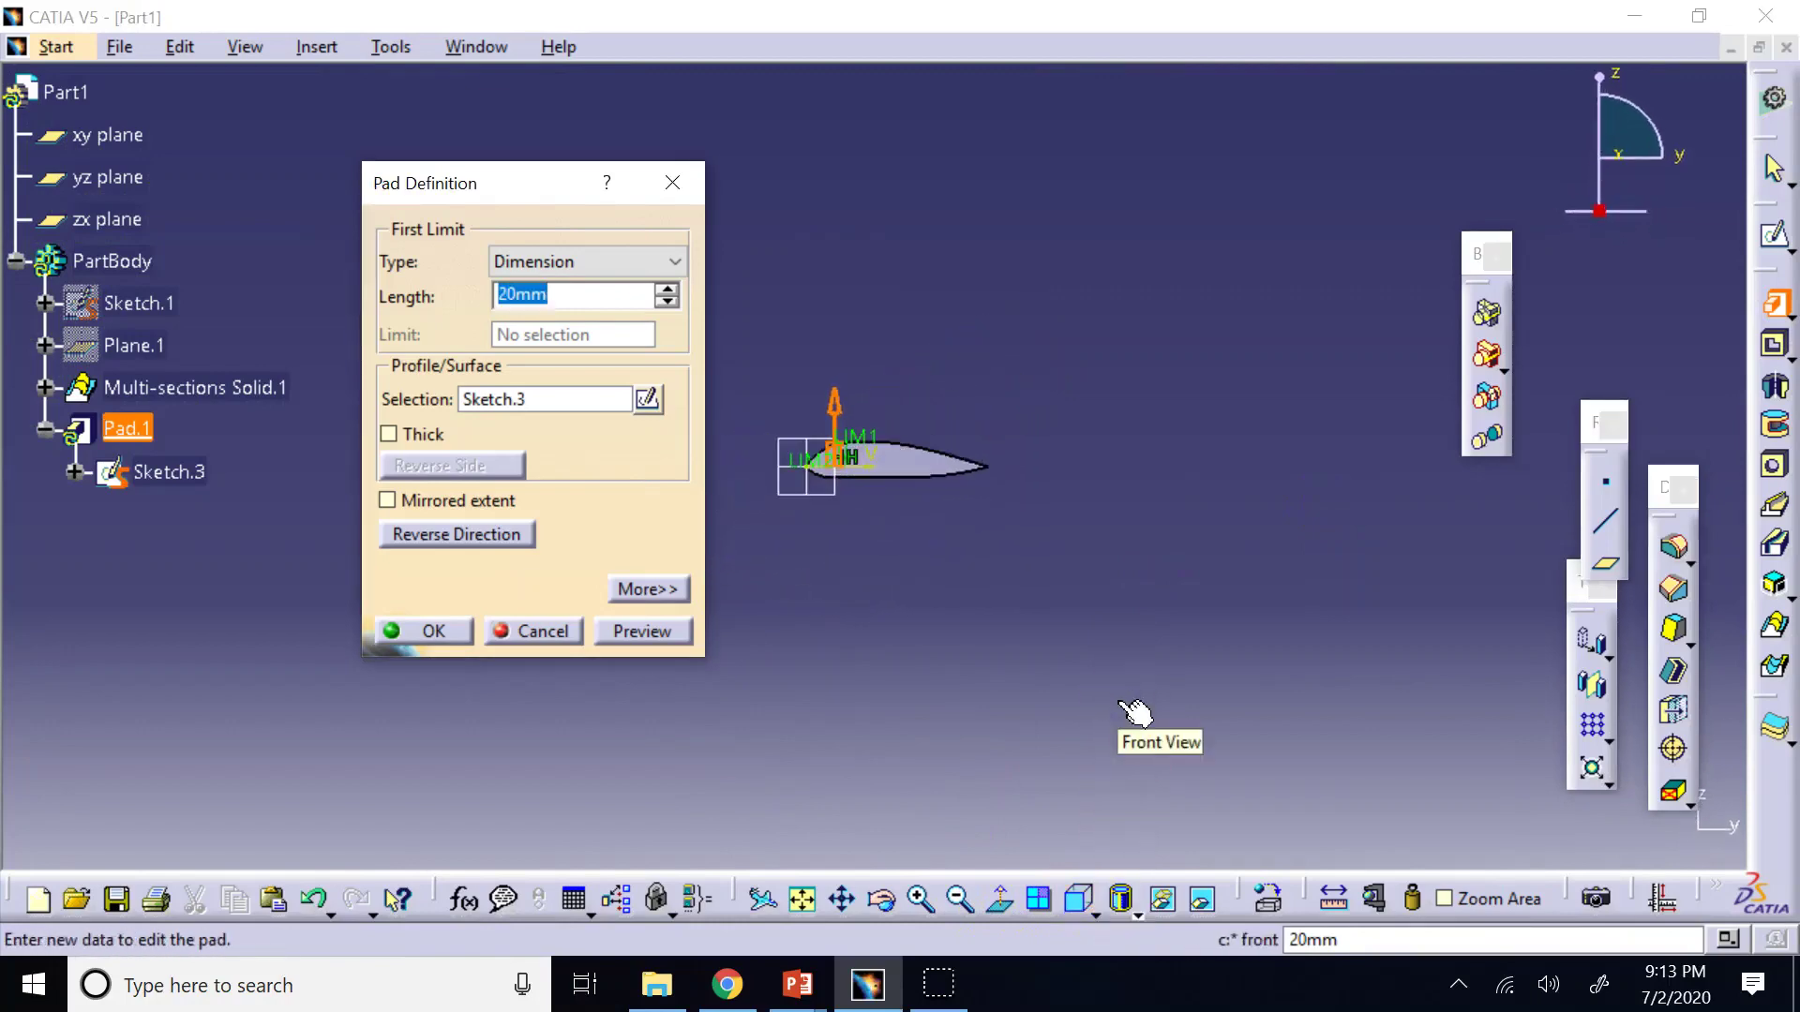
left_click(459, 475)
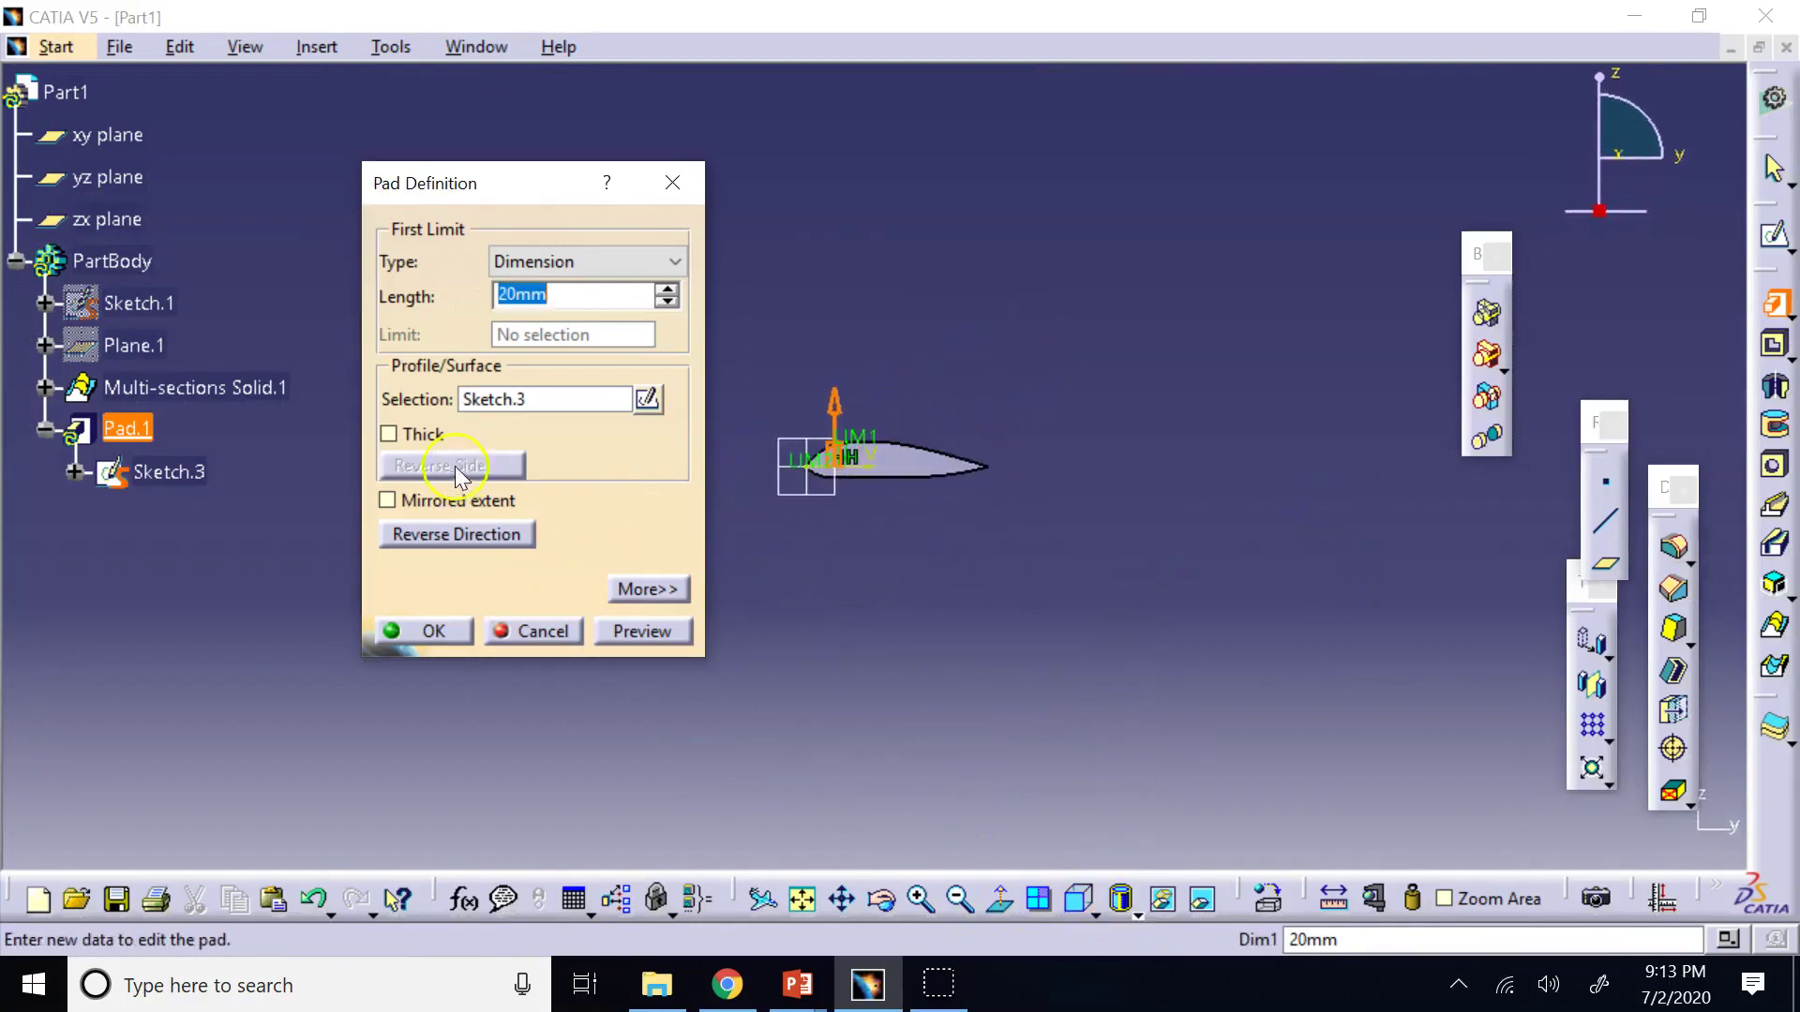
left_click(668, 290)
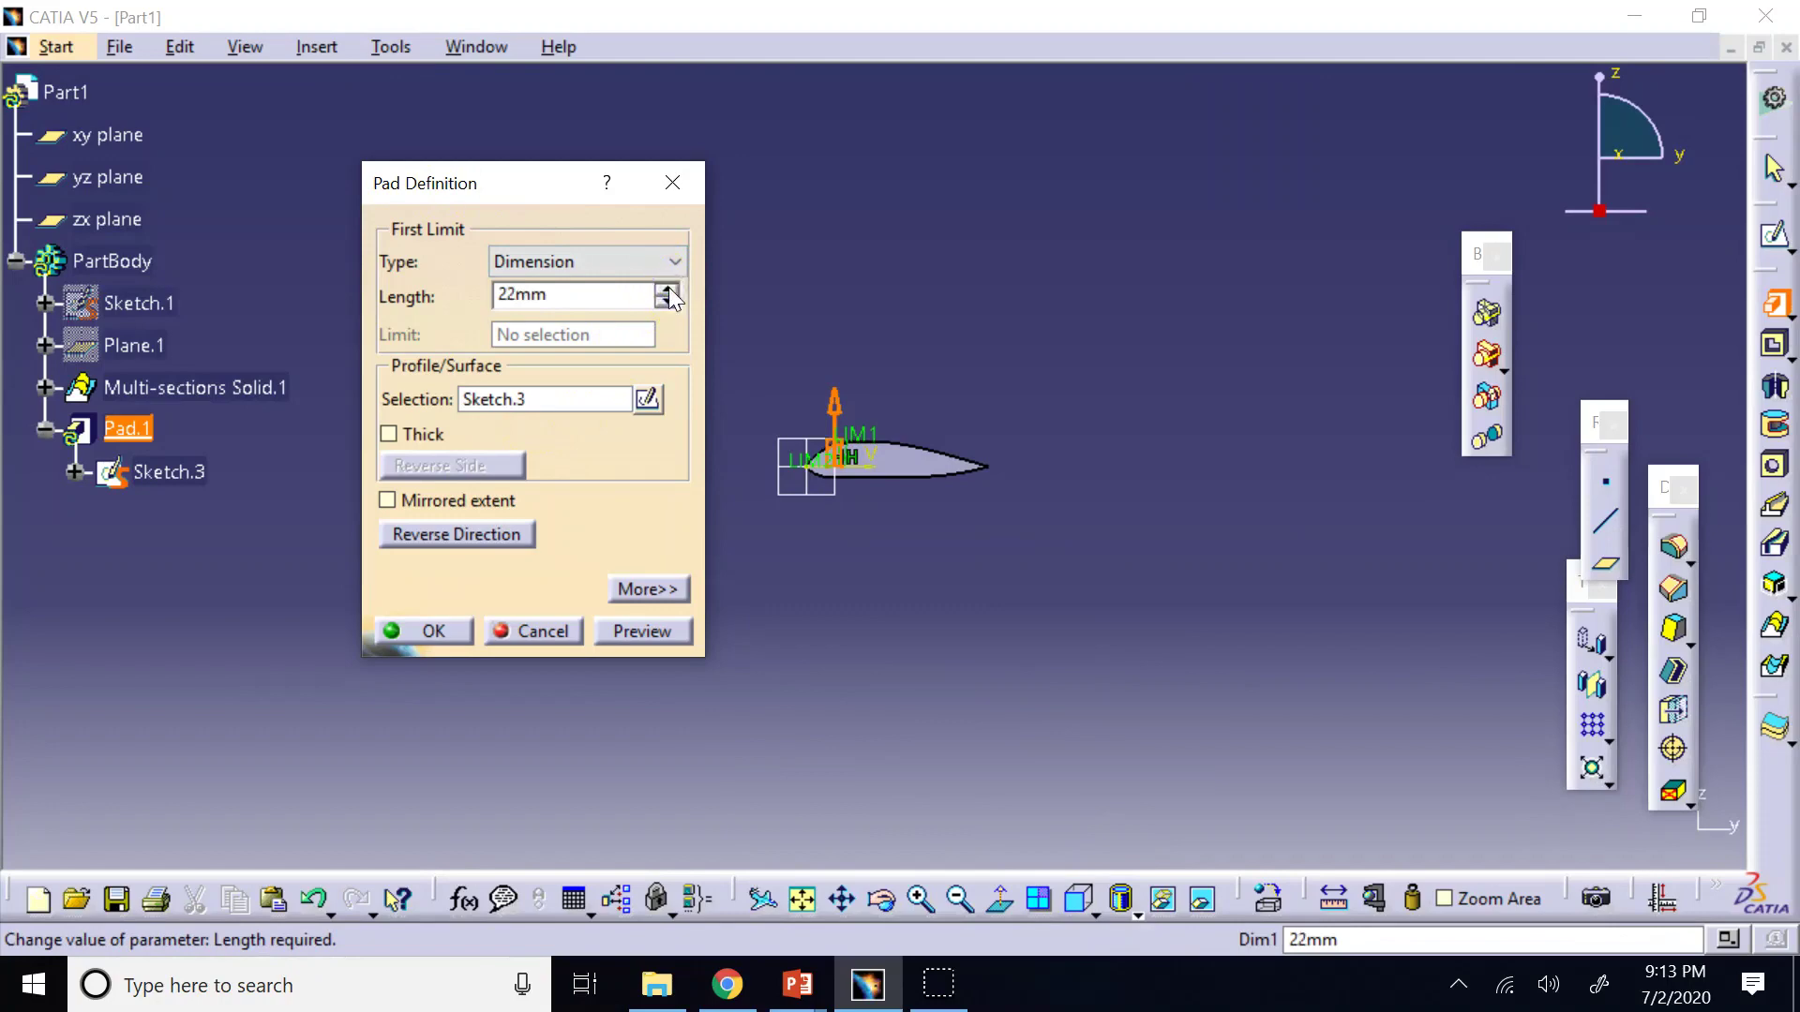
double_click(640, 295)
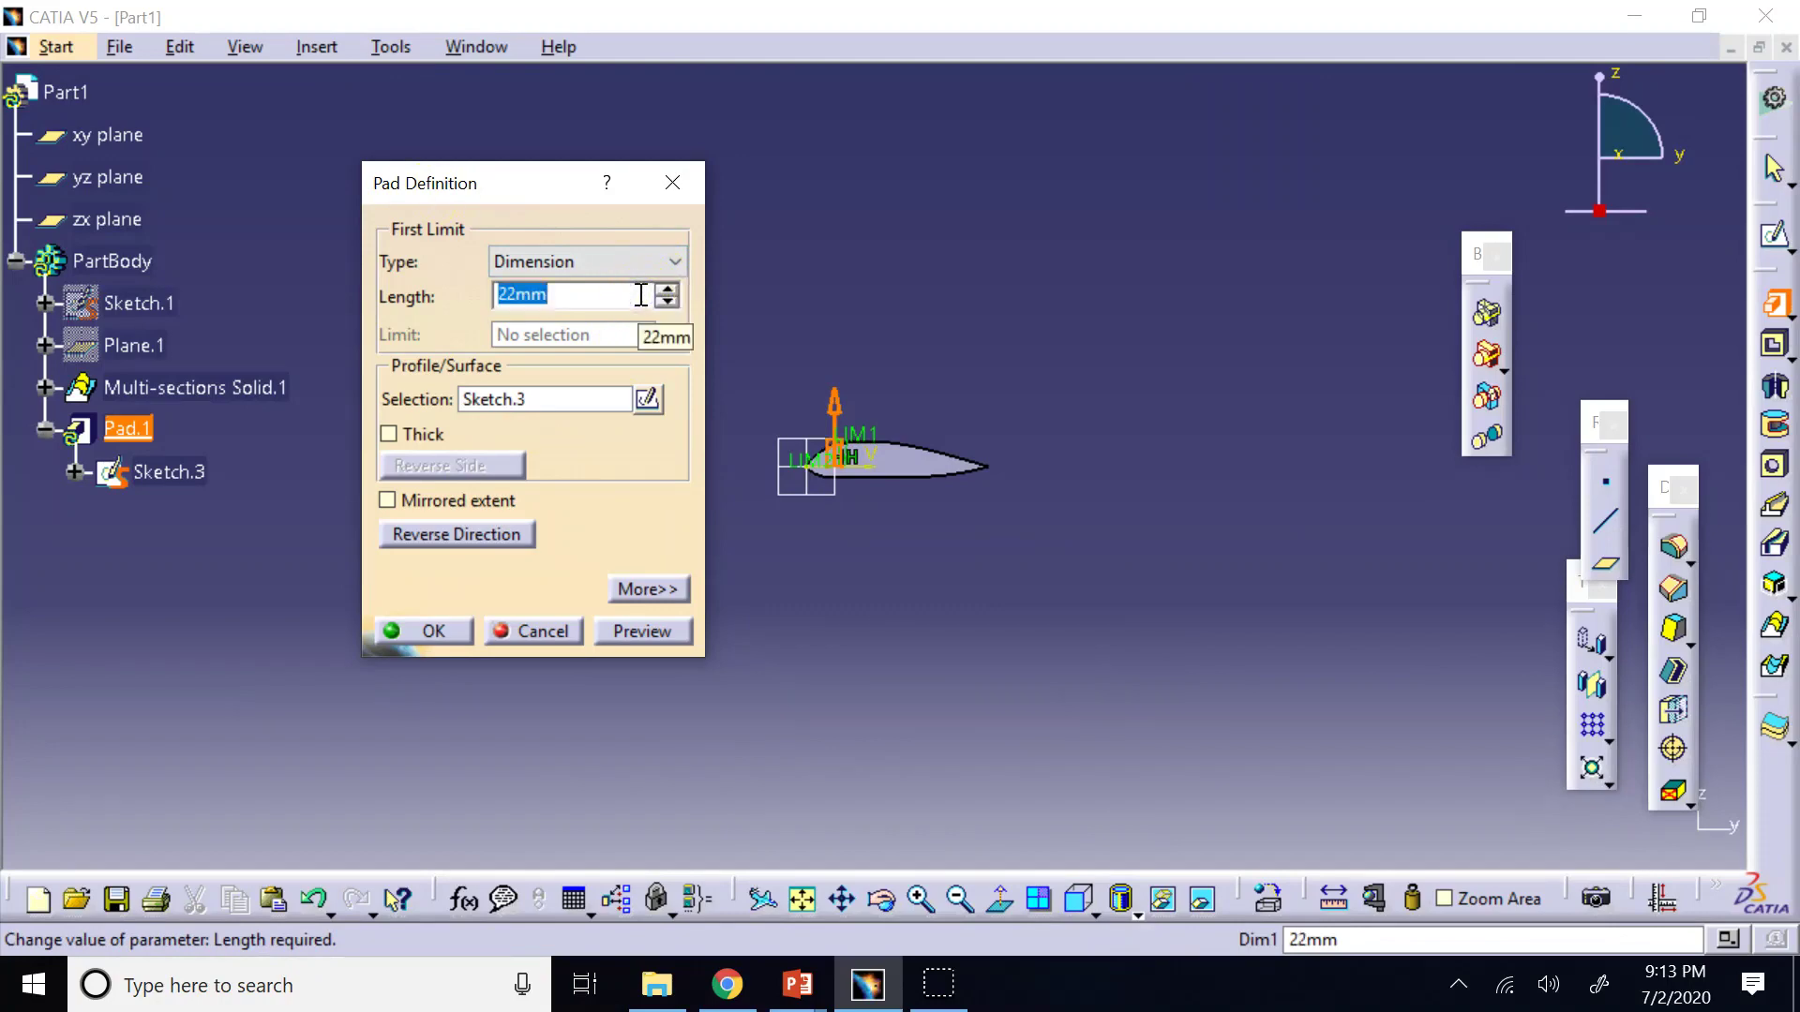
type("30")
left_click(1036, 243)
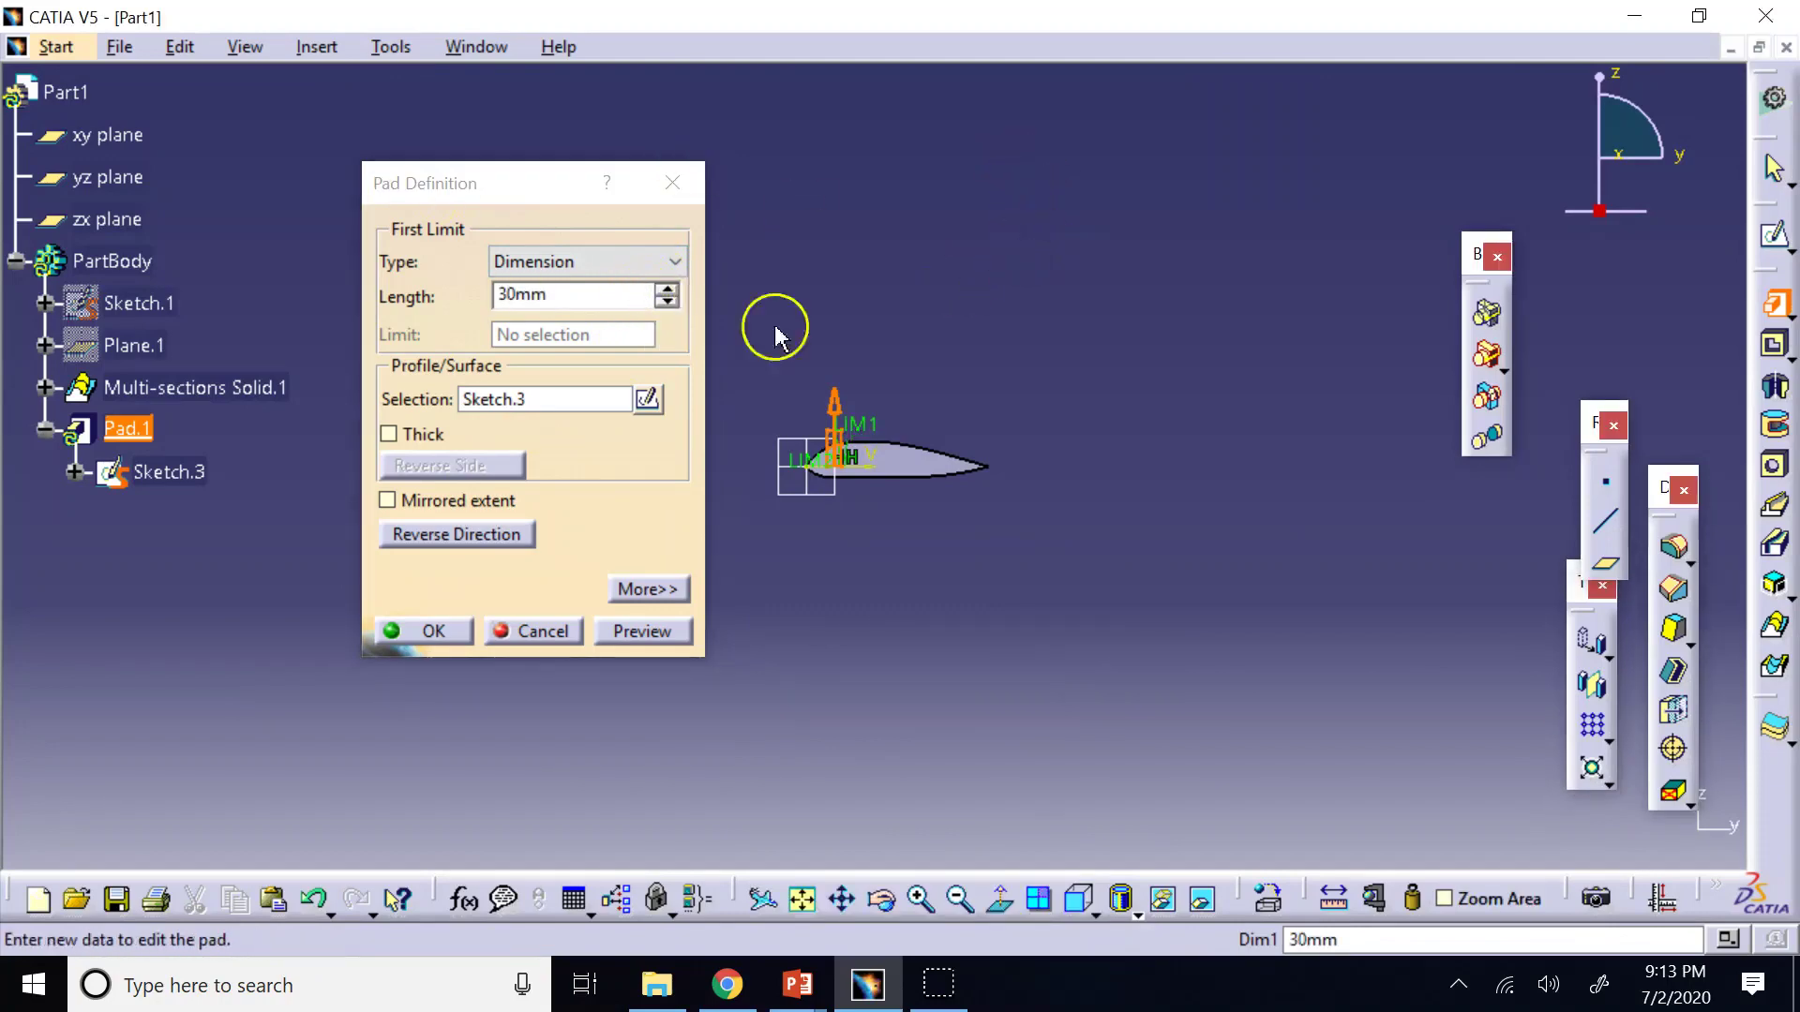
Set the pad's length to 40 mm with Mirrored extent enabled and create the spar block.
double_click(603, 298)
type("4")
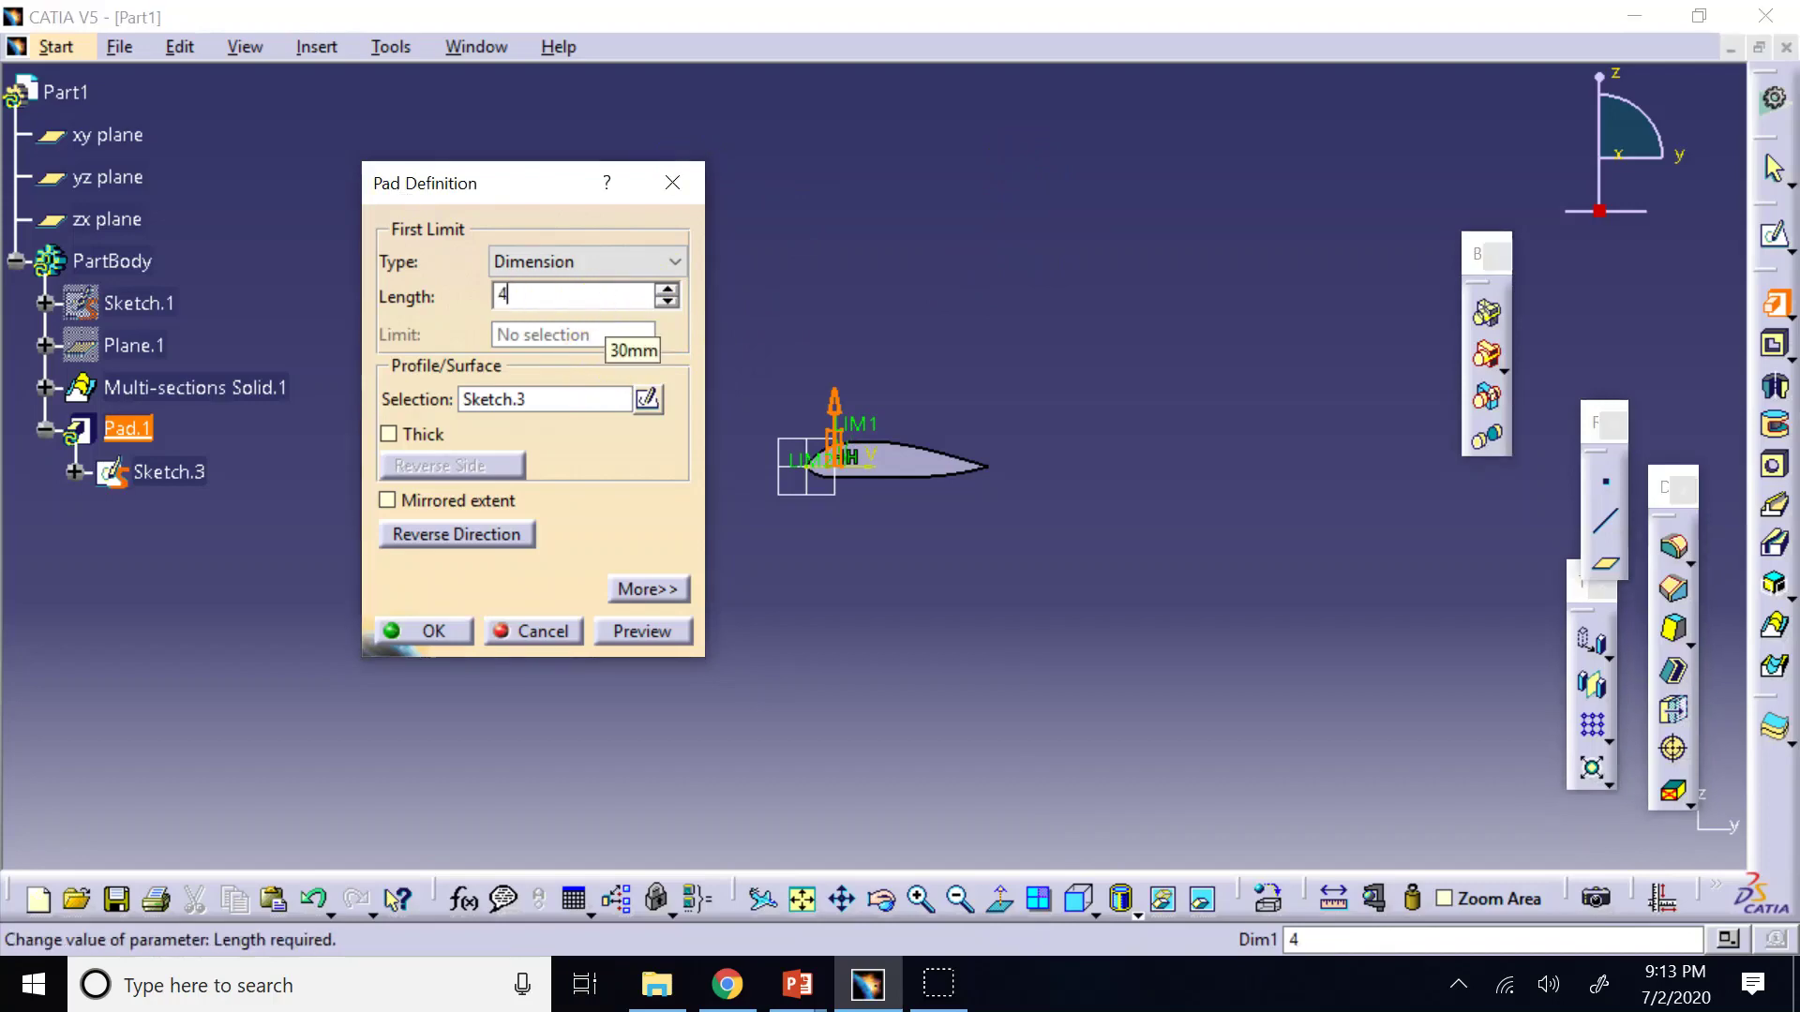
type("0")
left_click(919, 216)
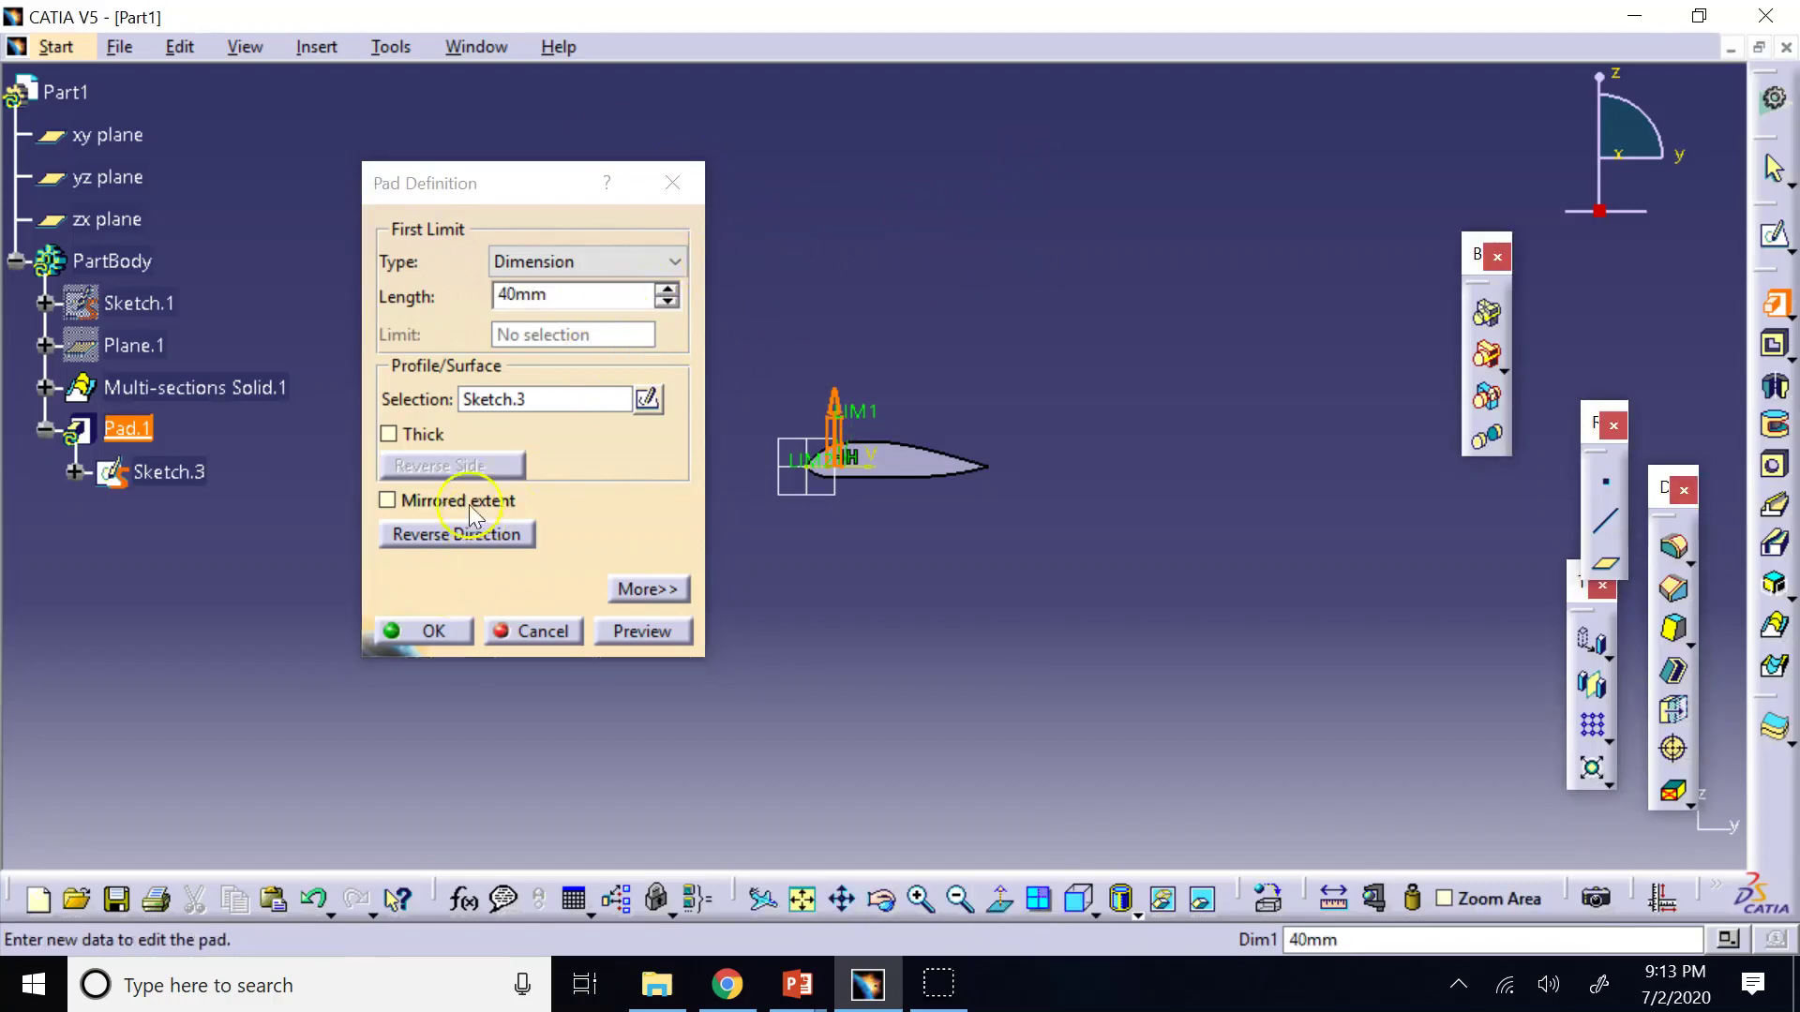
left_click(418, 503)
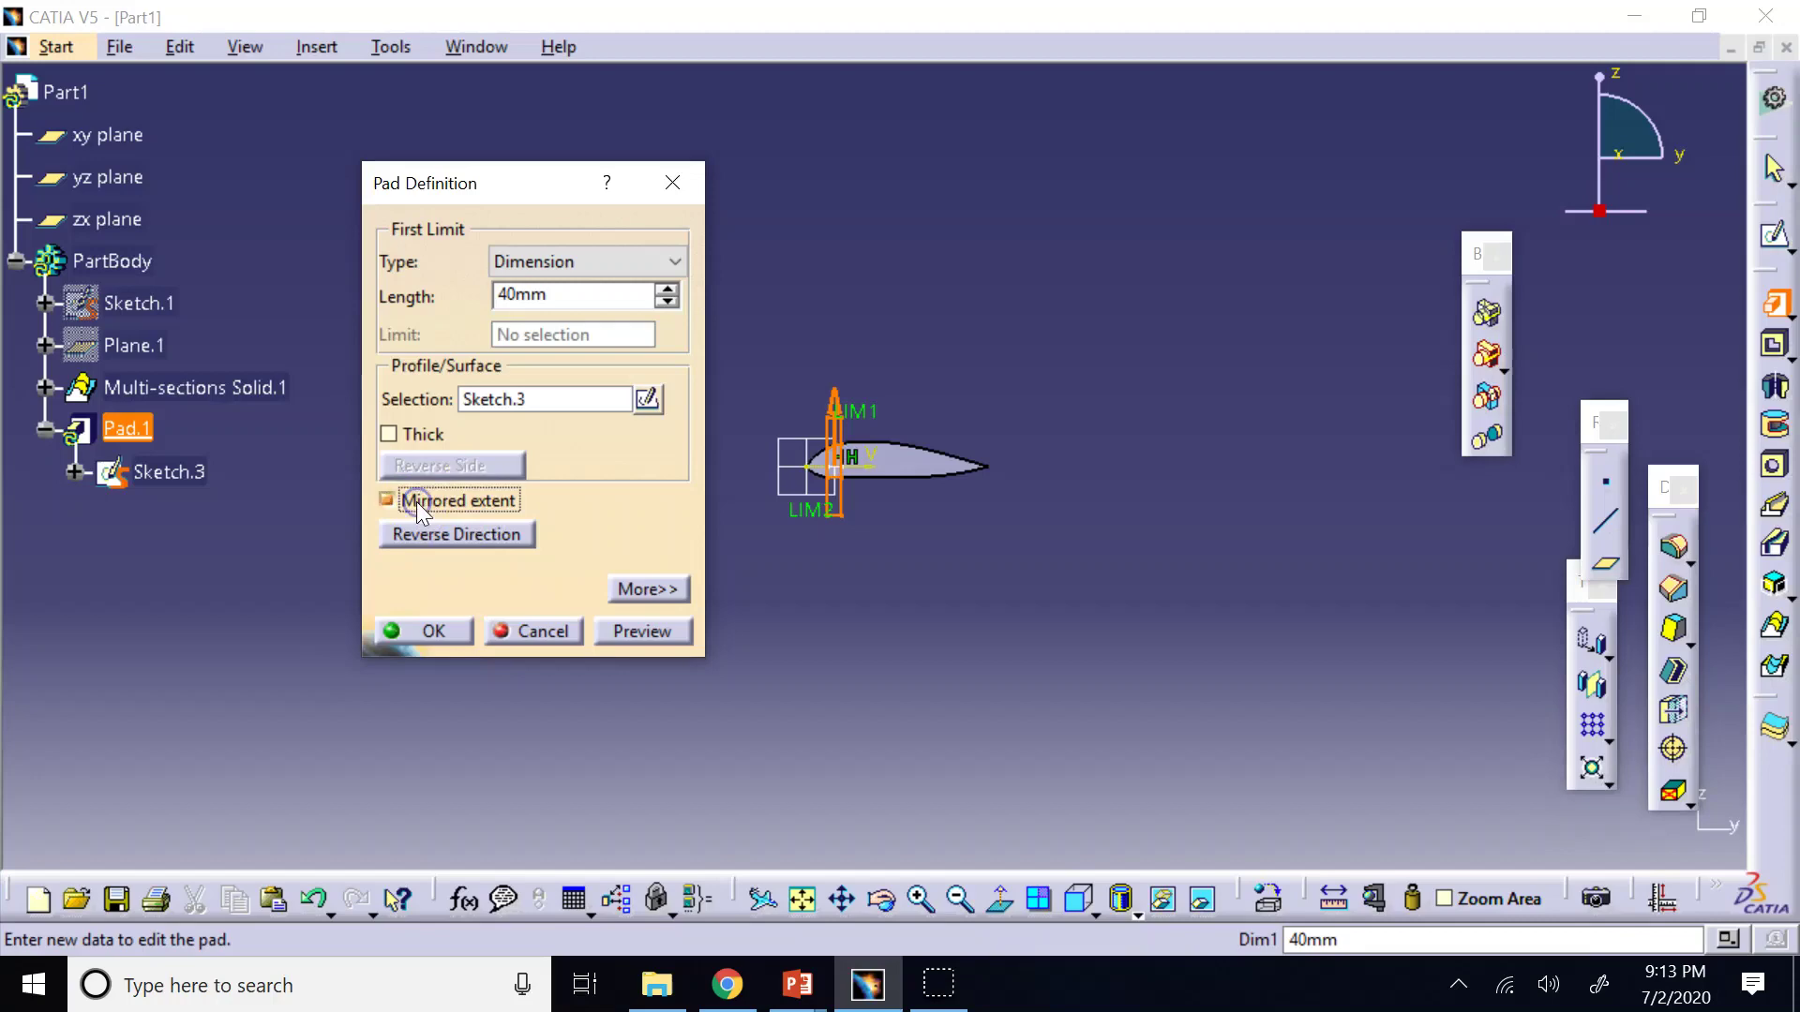
left_click(471, 635)
left_click(972, 350)
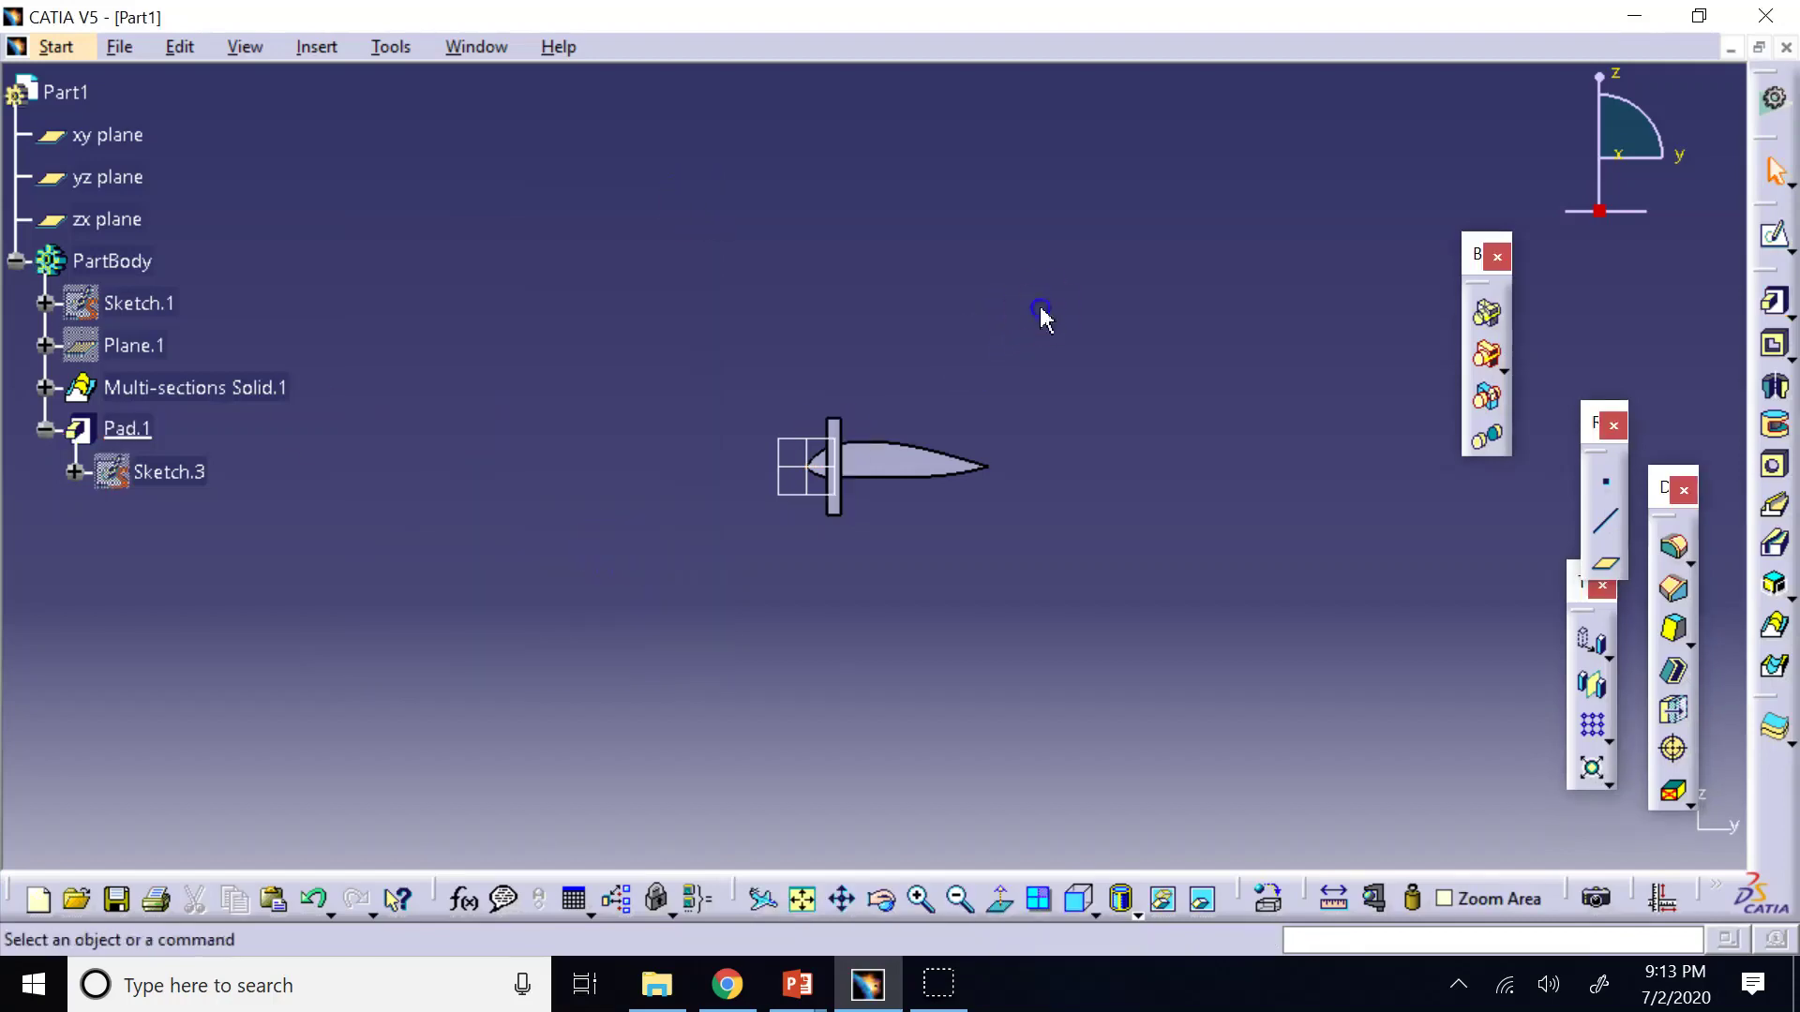
left_click(1092, 917)
left_click(1135, 663)
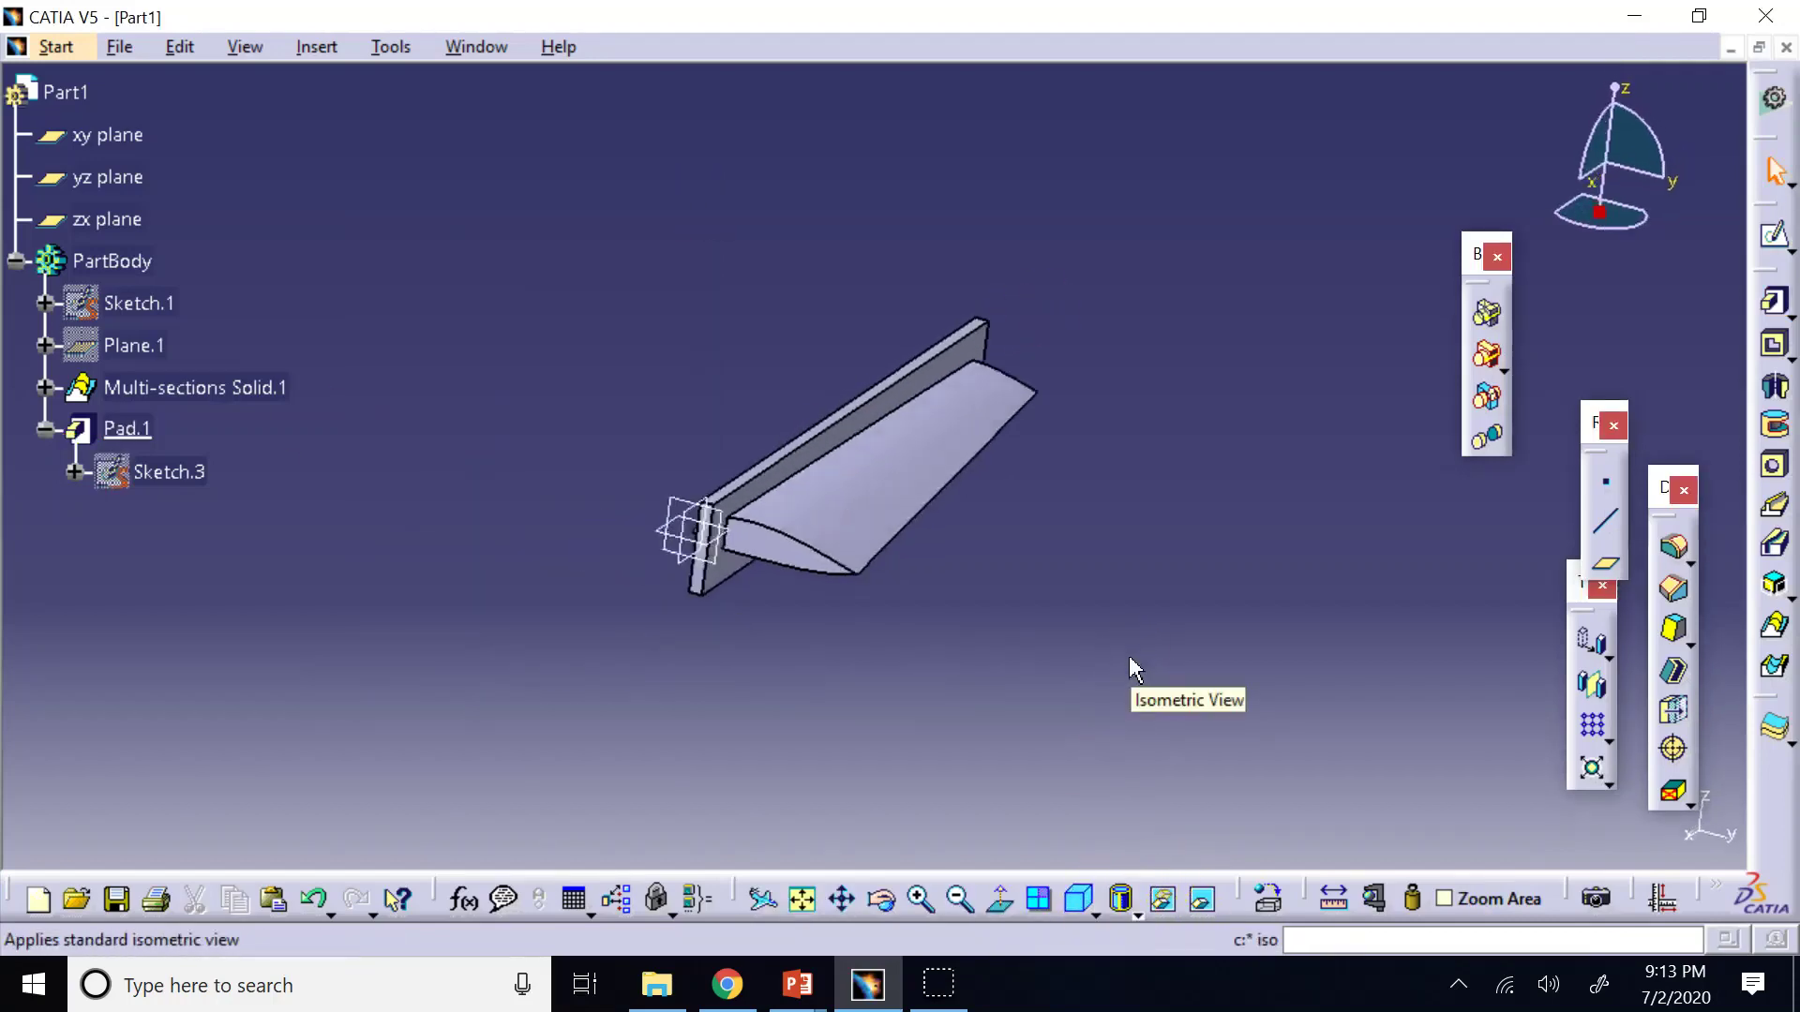
Change the fill colour of the spar pad to red in its graphic properties.
right_click(131, 431)
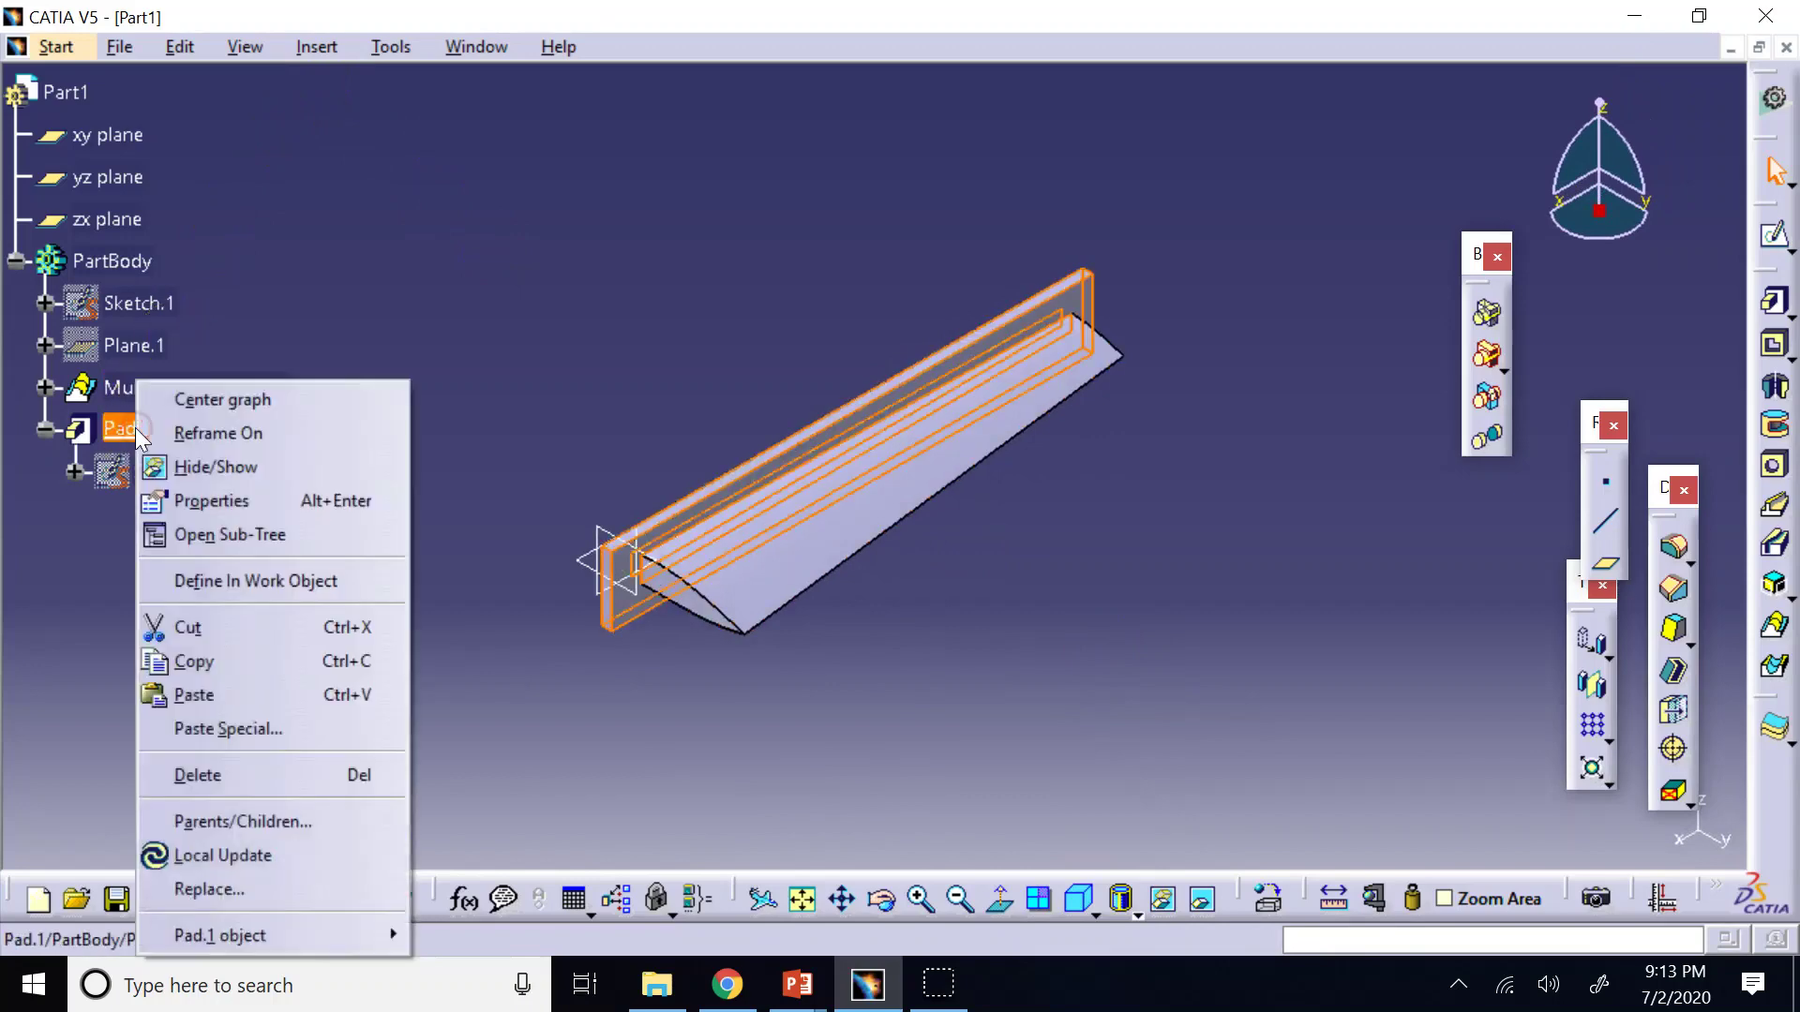
left_click(241, 500)
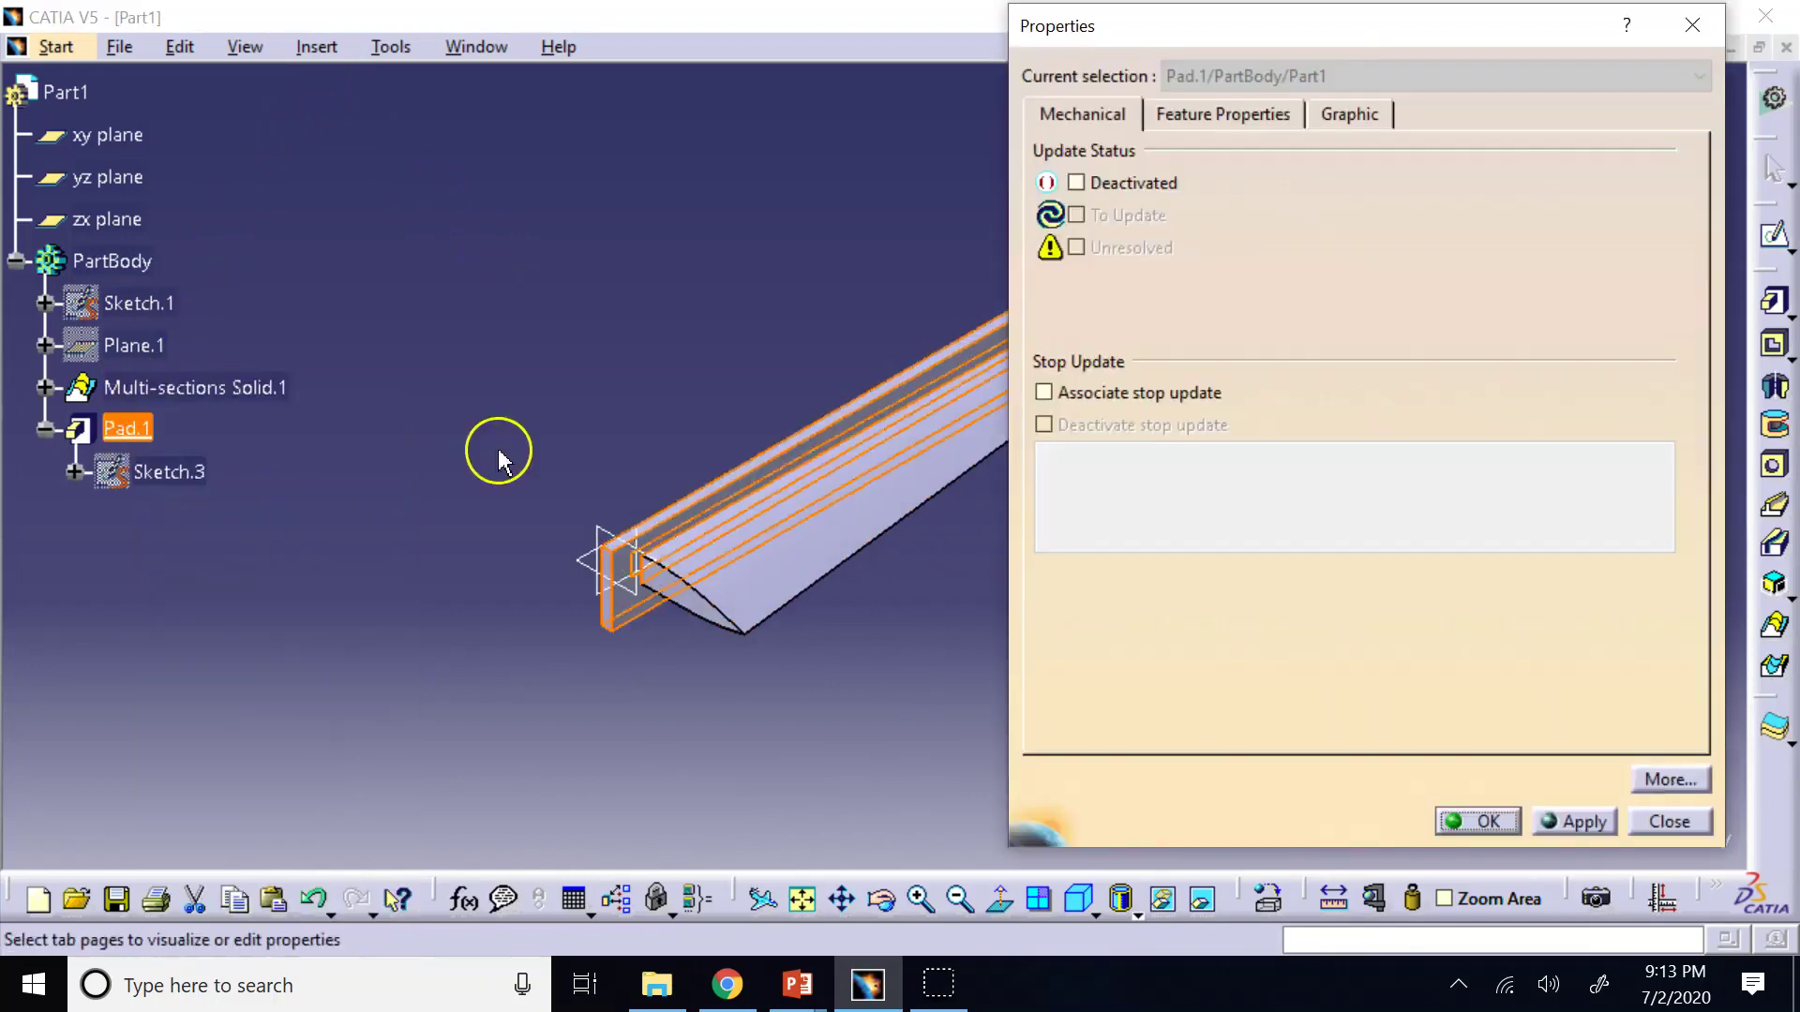
left_click(1383, 113)
left_click(1204, 202)
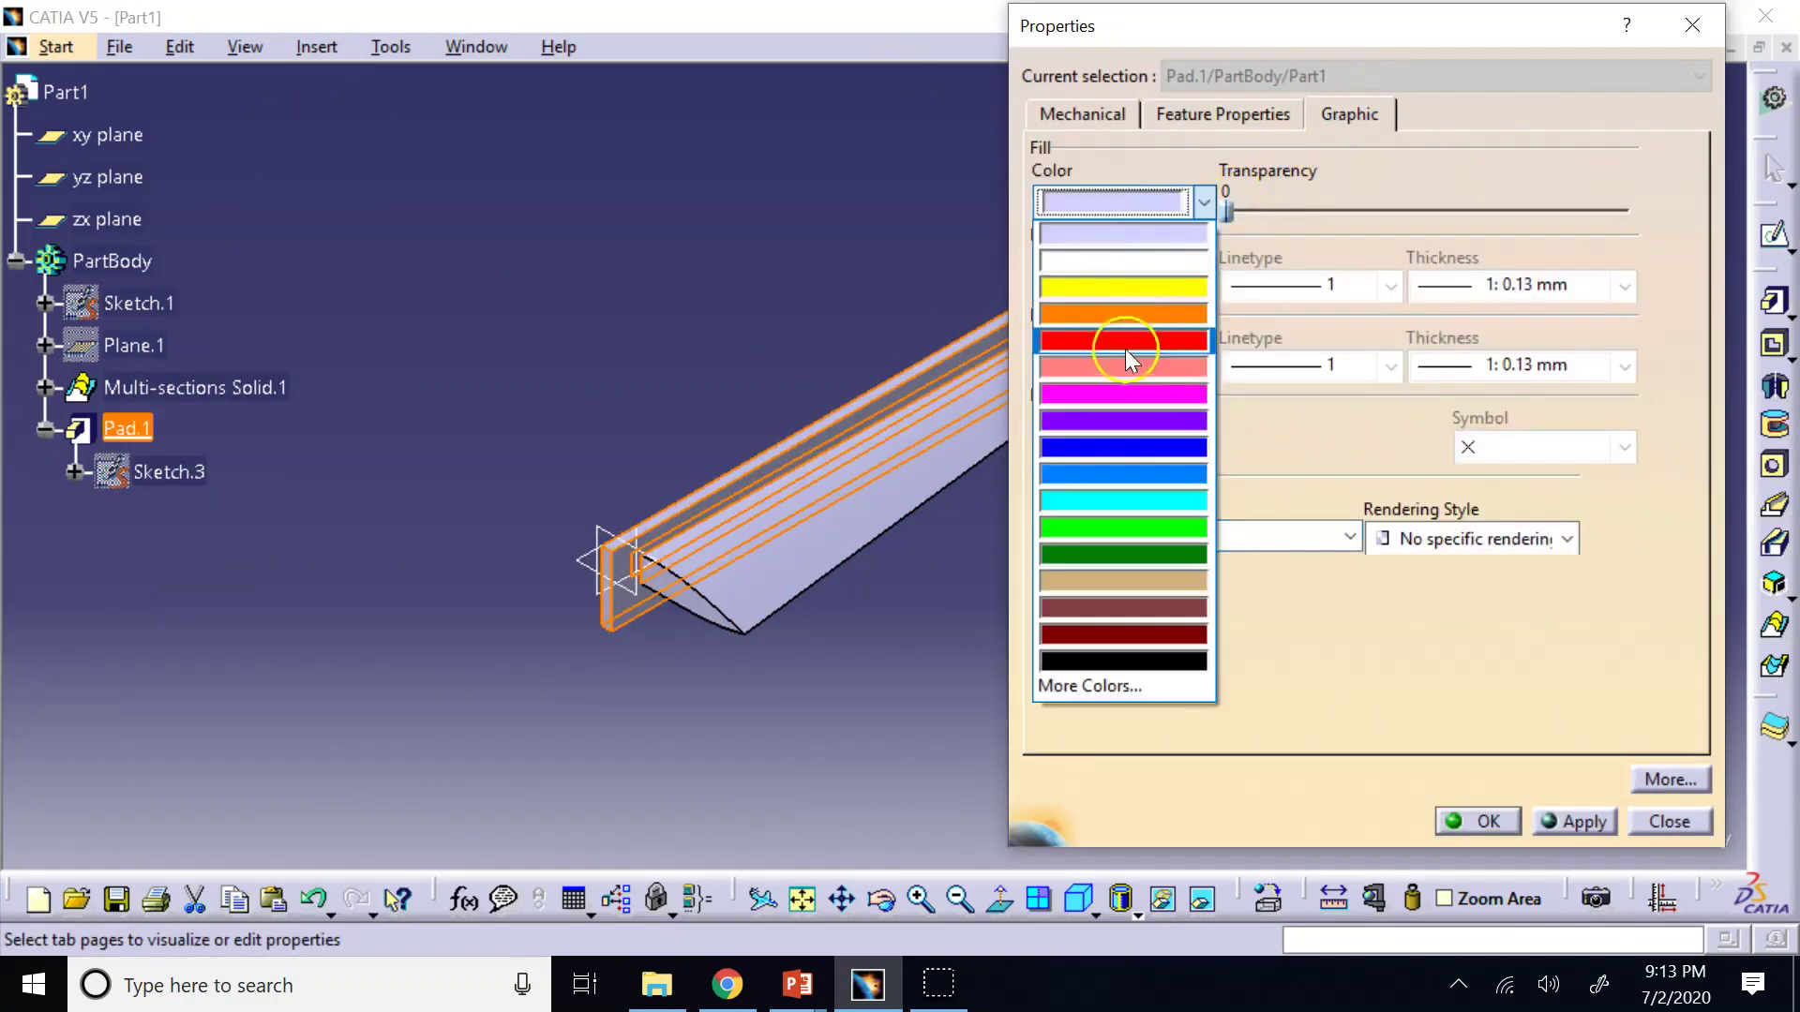
left_click(1129, 358)
left_click(1478, 822)
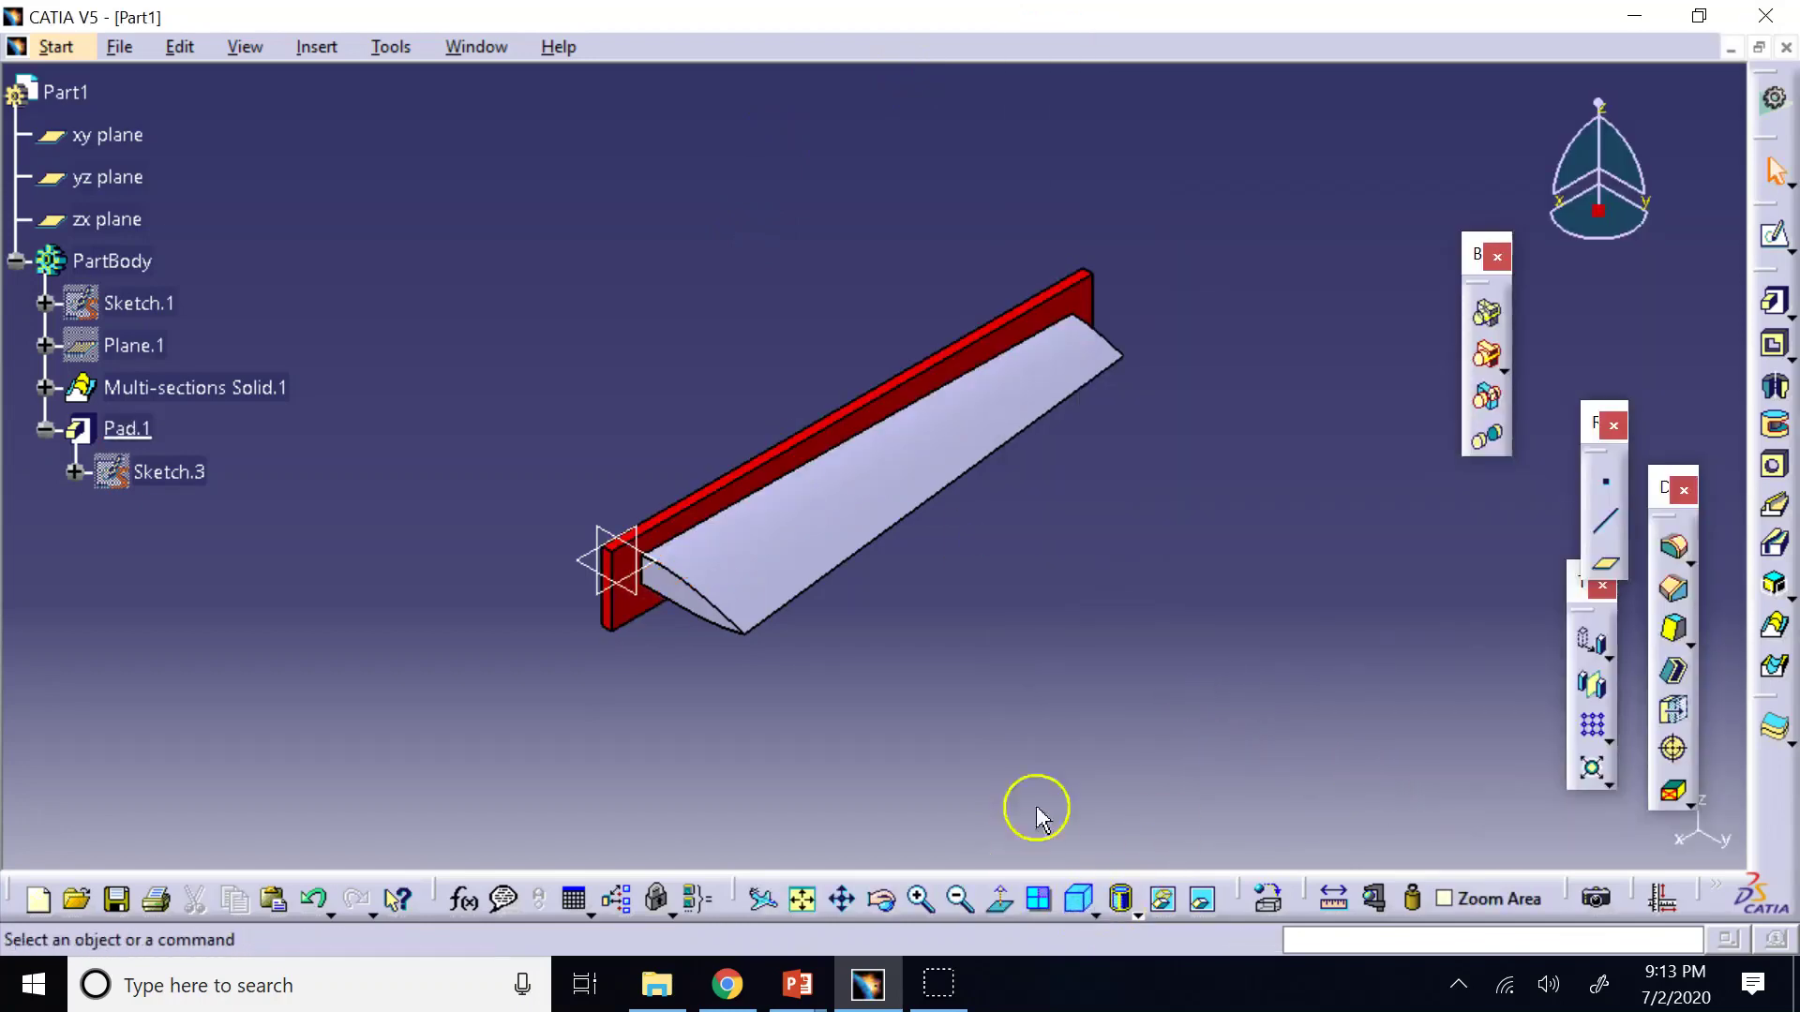
Edit the spar pad's sketch to shift the thin rectangle slightly away from the wing's leading edge, and exit the sketch.
left_click(883, 900)
left_click_drag(900, 671, 1069, 705)
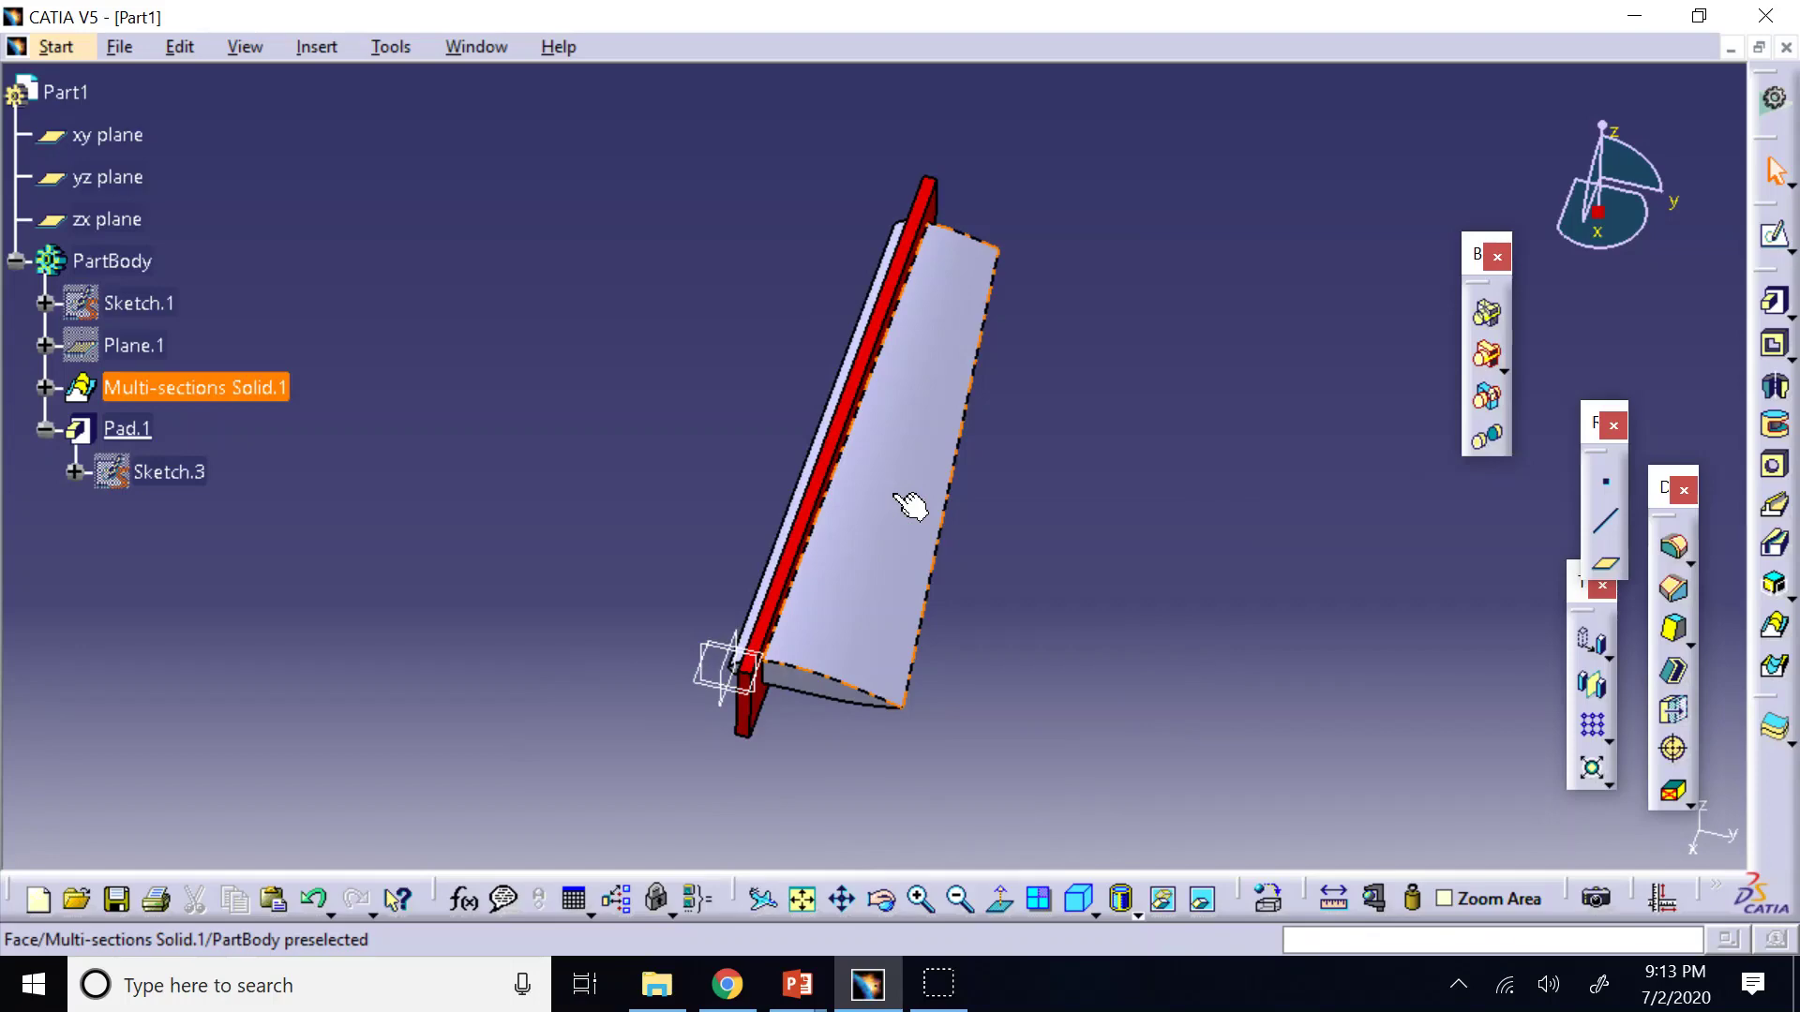
left_click(533, 431)
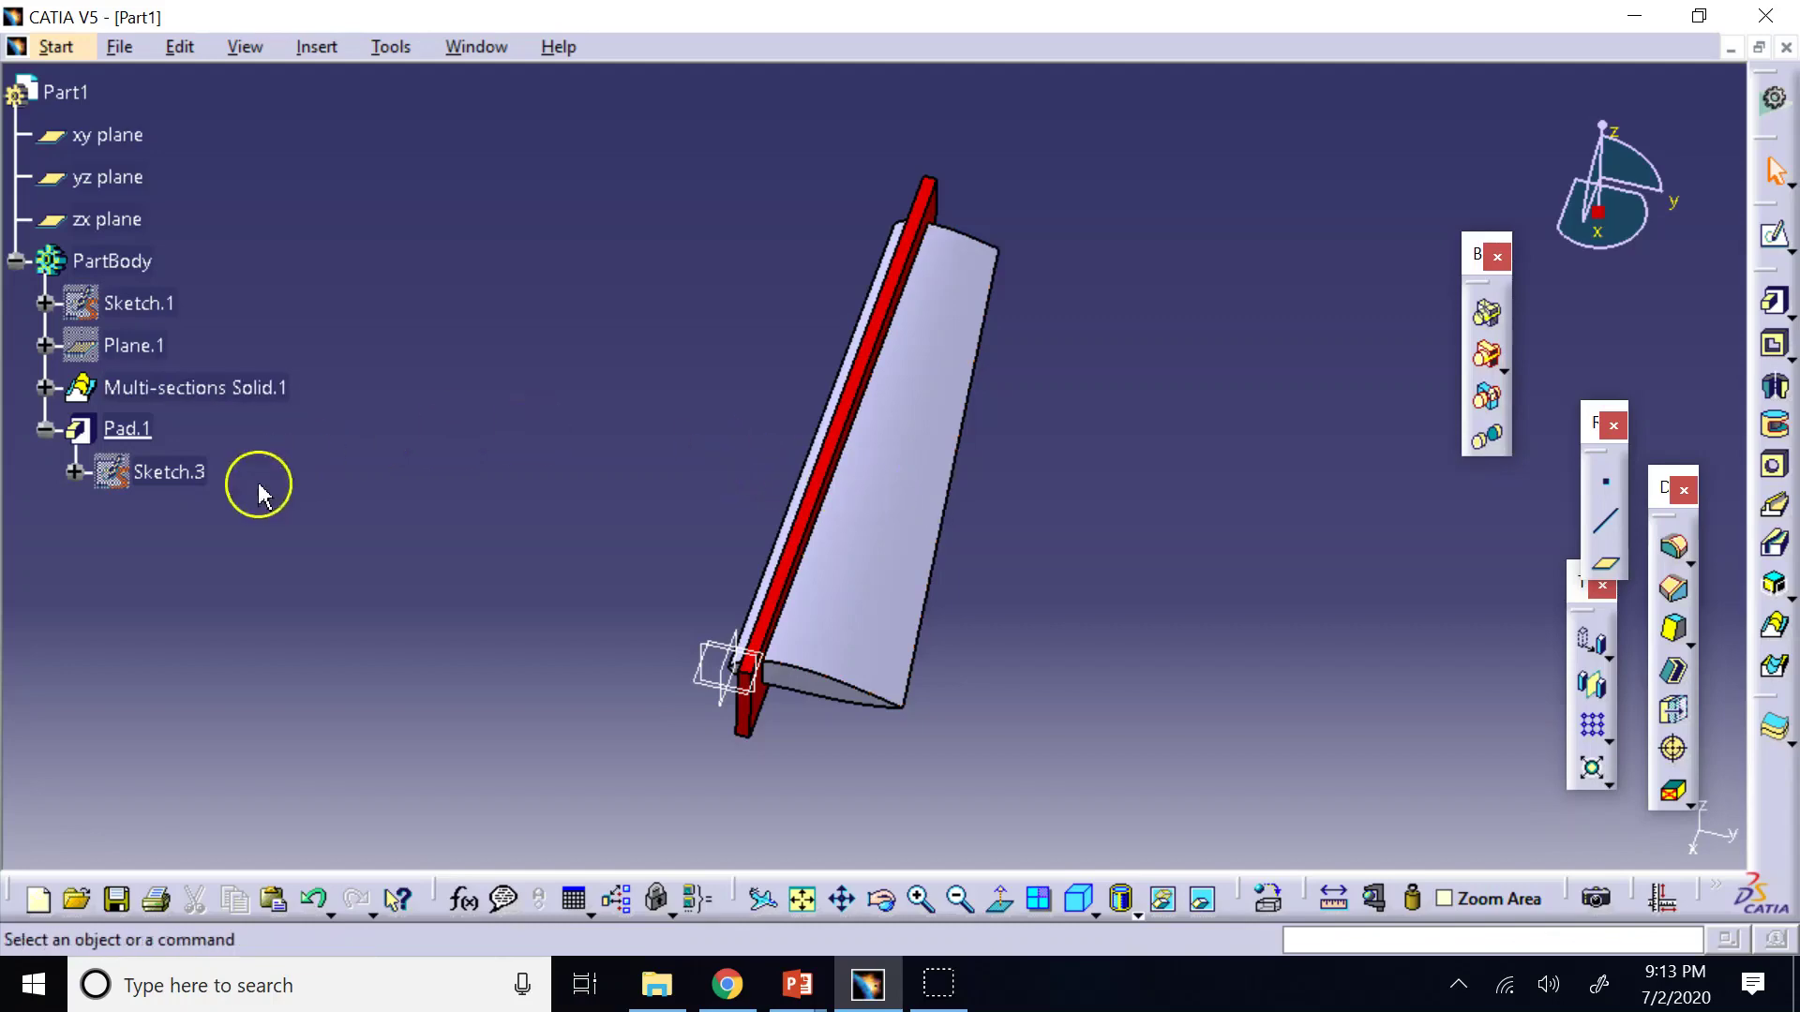
left_click(192, 465)
double_click(192, 465)
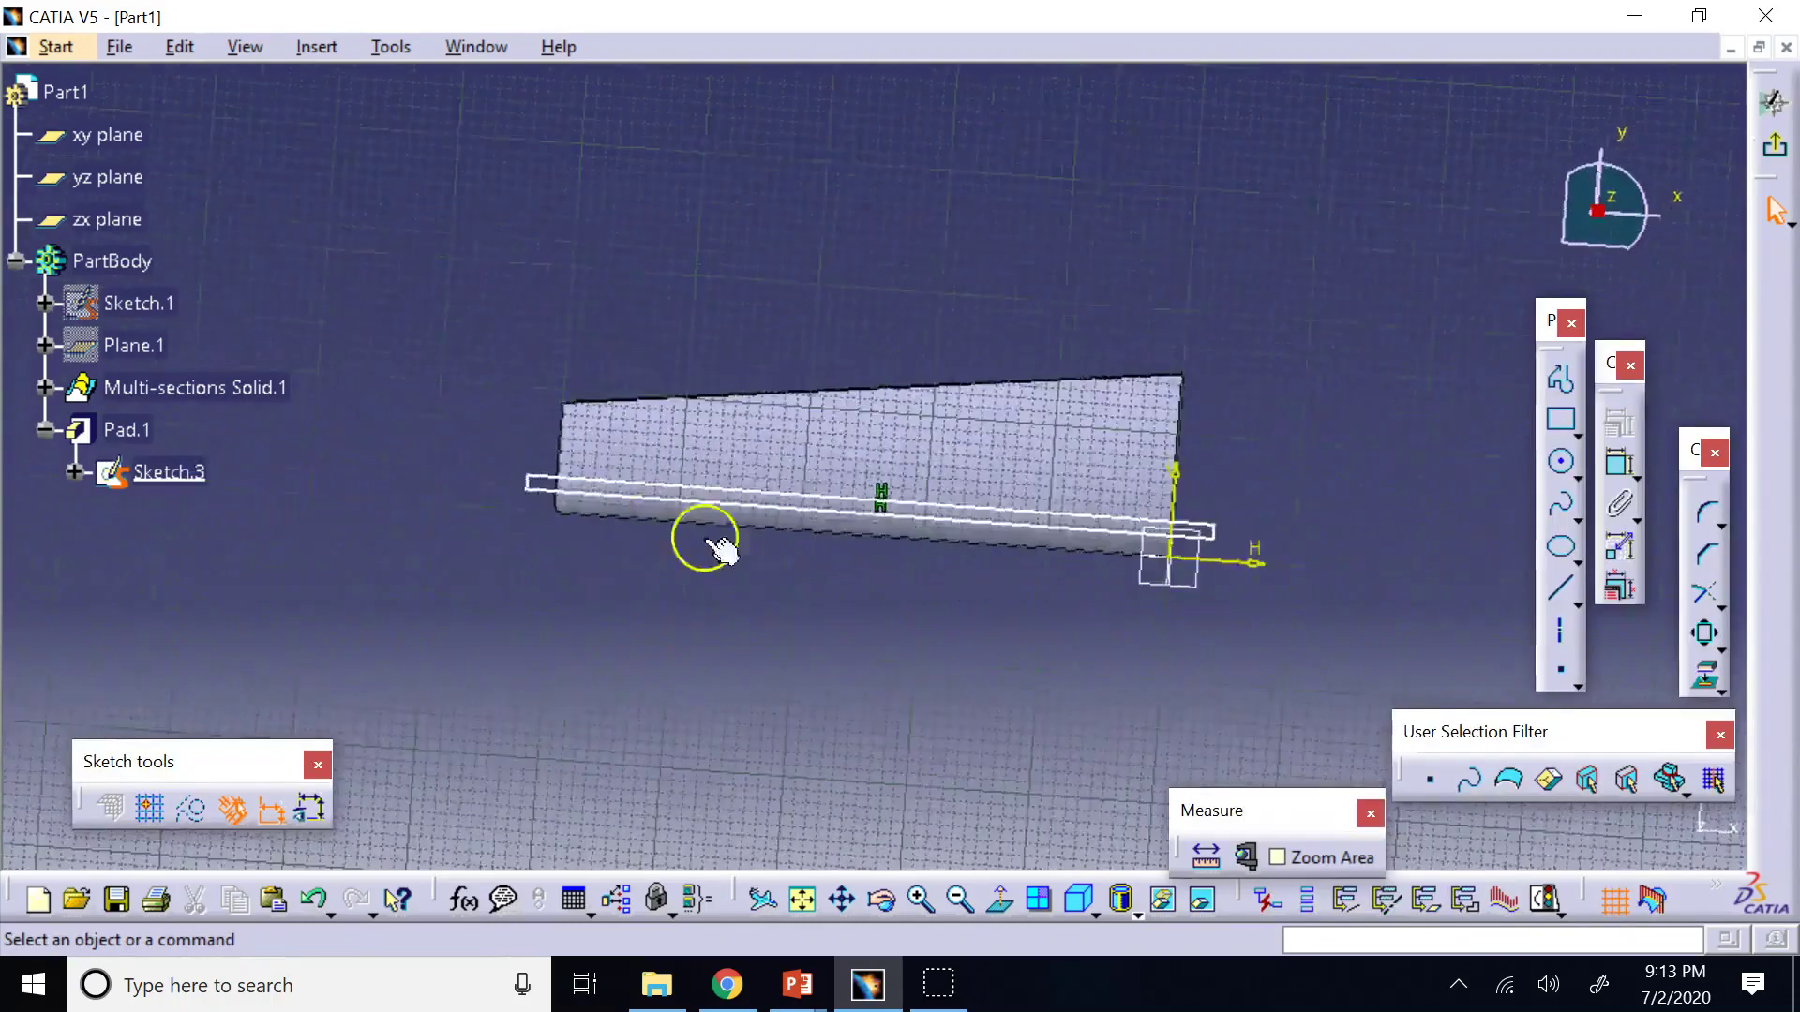
left_click_drag(990, 512, 992, 489)
left_click(1777, 122)
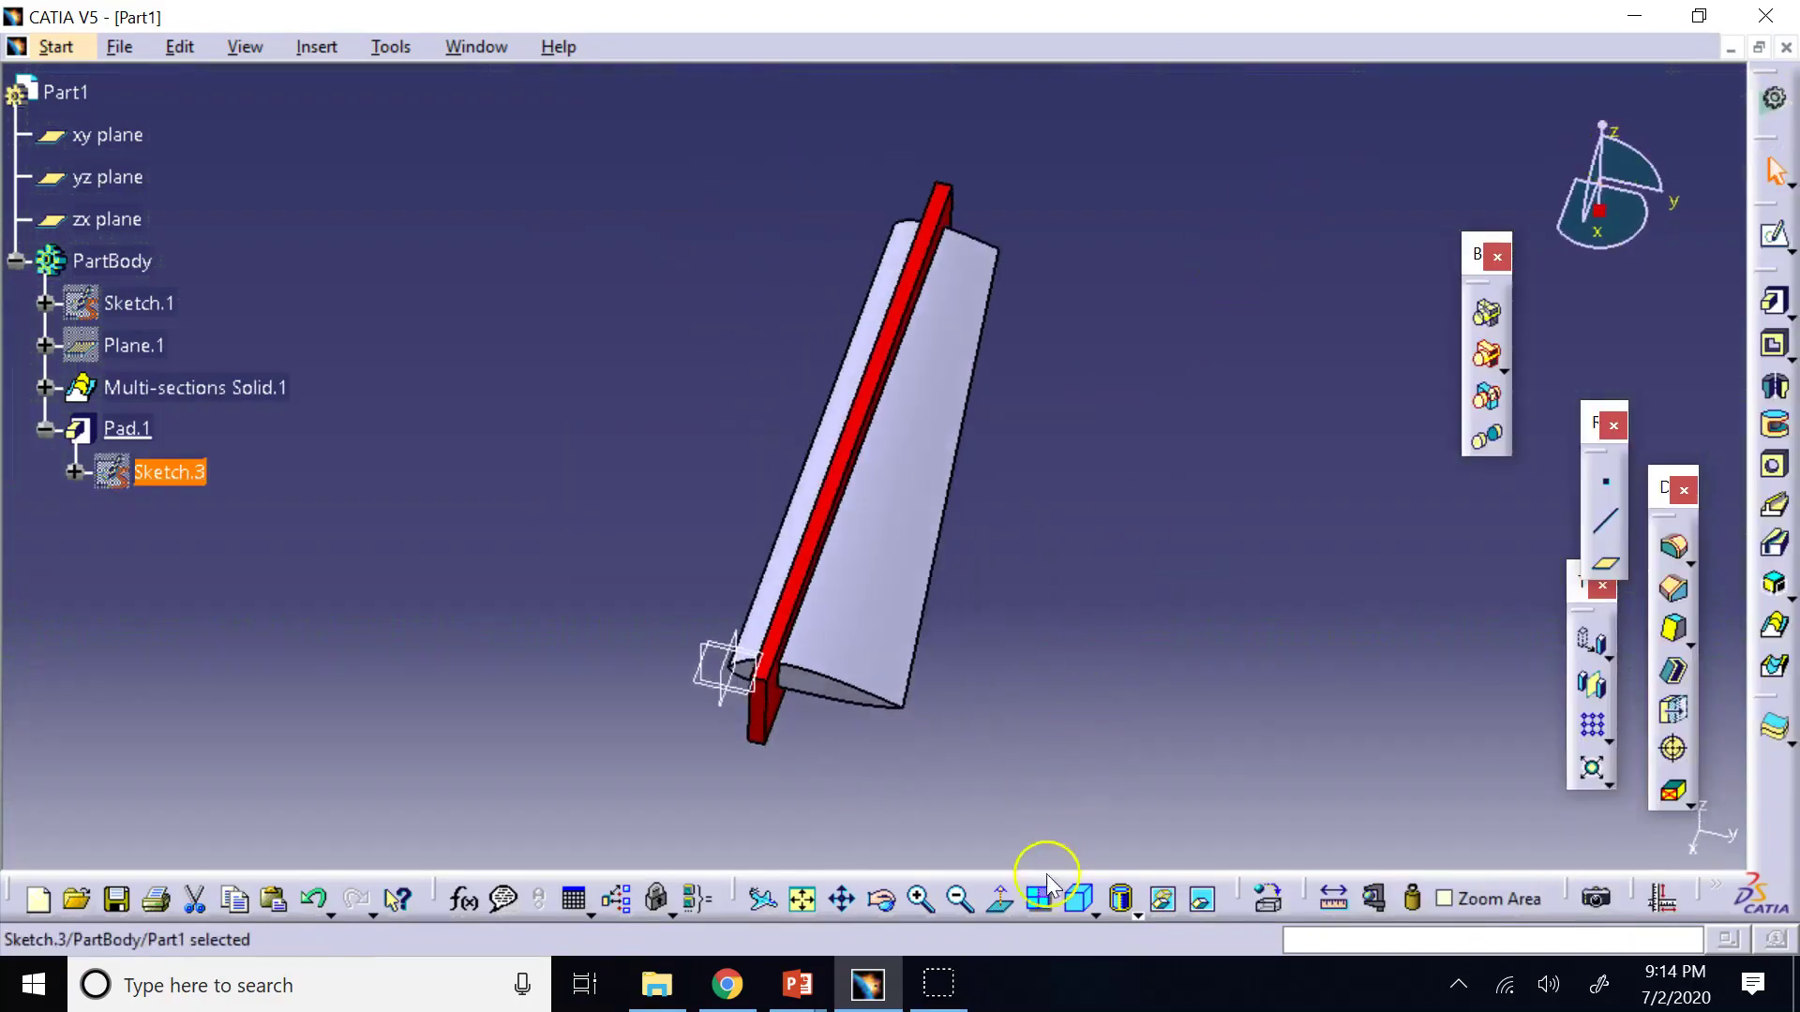
left_click(1078, 898)
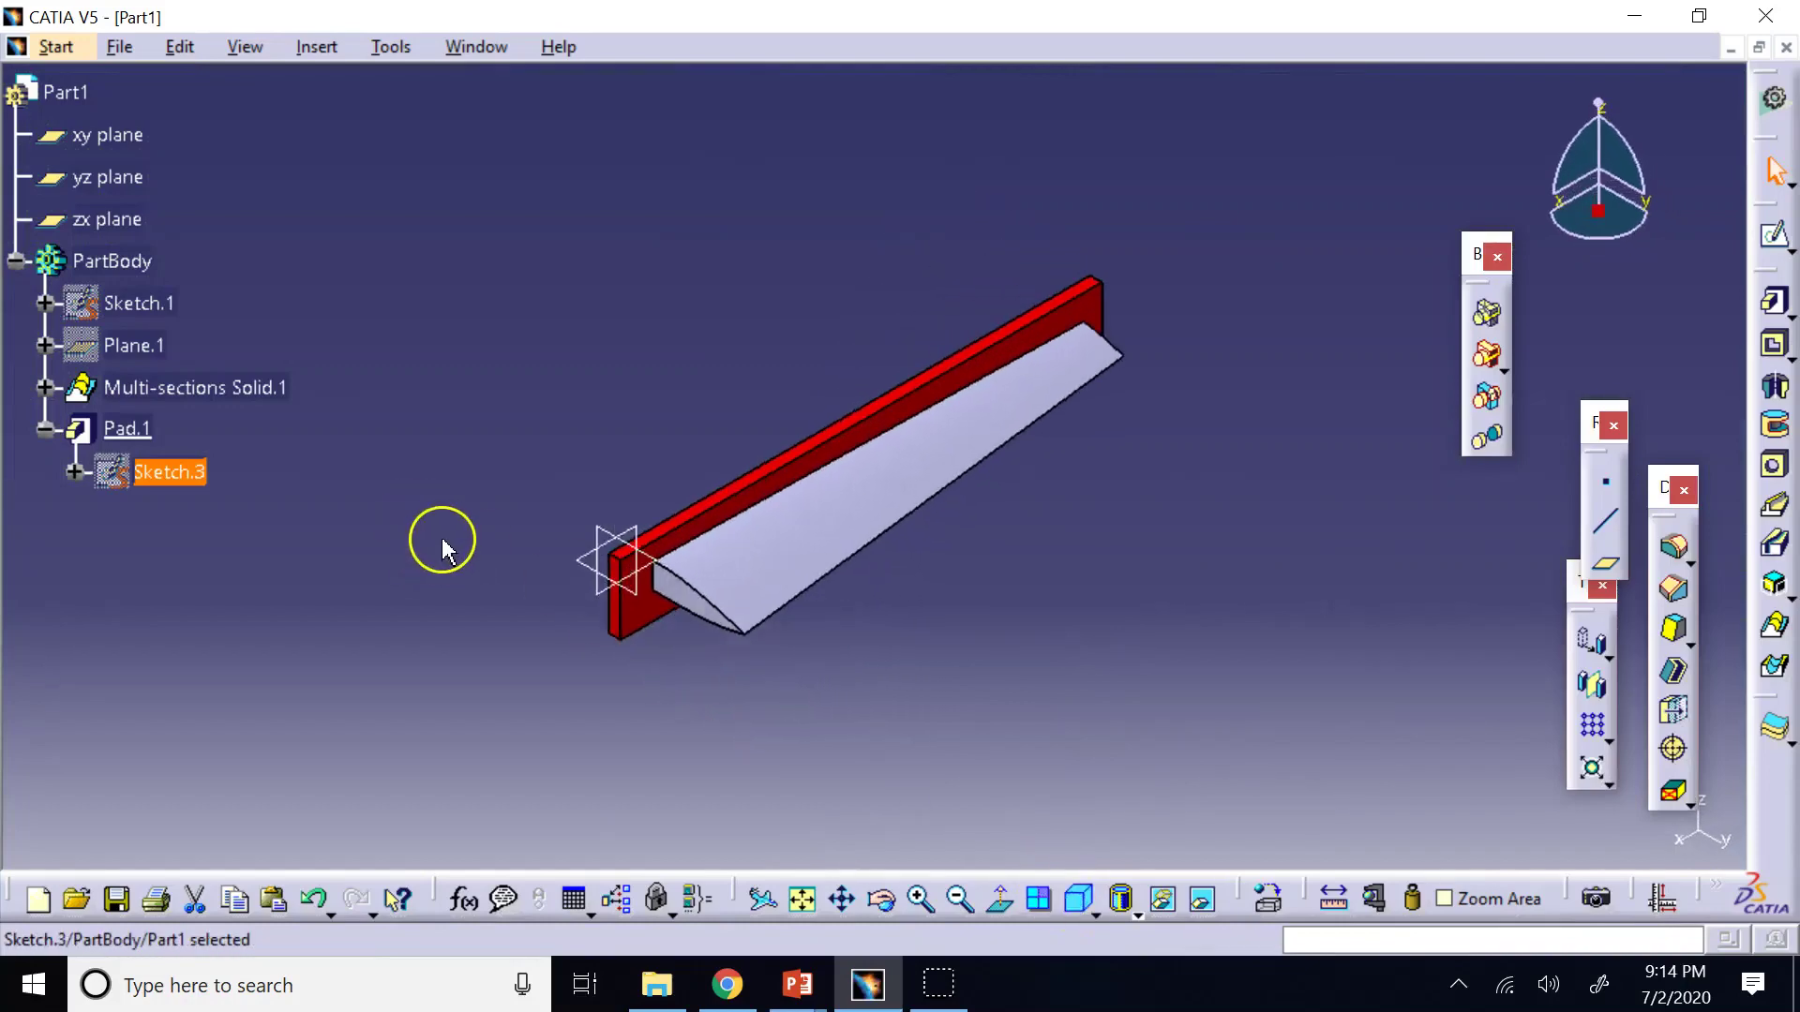
left_click(883, 900)
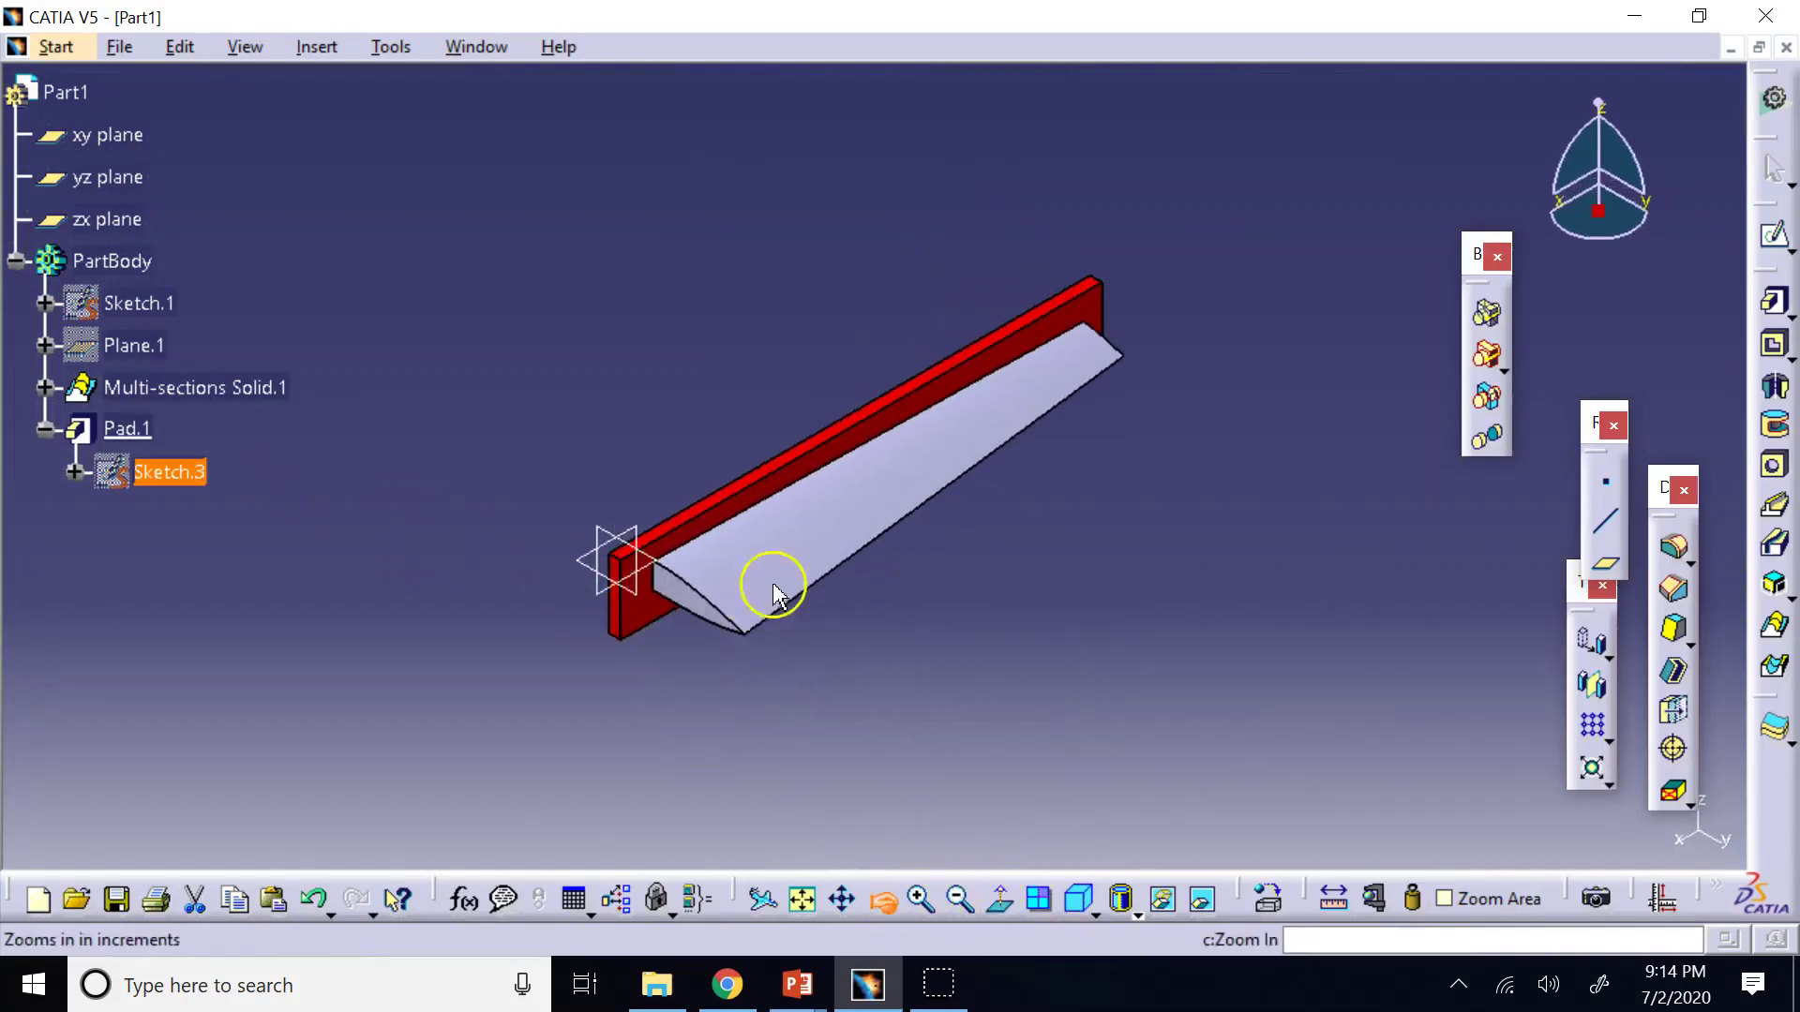
mouse_move(763, 591)
left_mouse_down()
mouse_move(1009, 610)
mouse_move(1008, 544)
mouse_move(951, 572)
left_mouse_up()
left_click(450, 253)
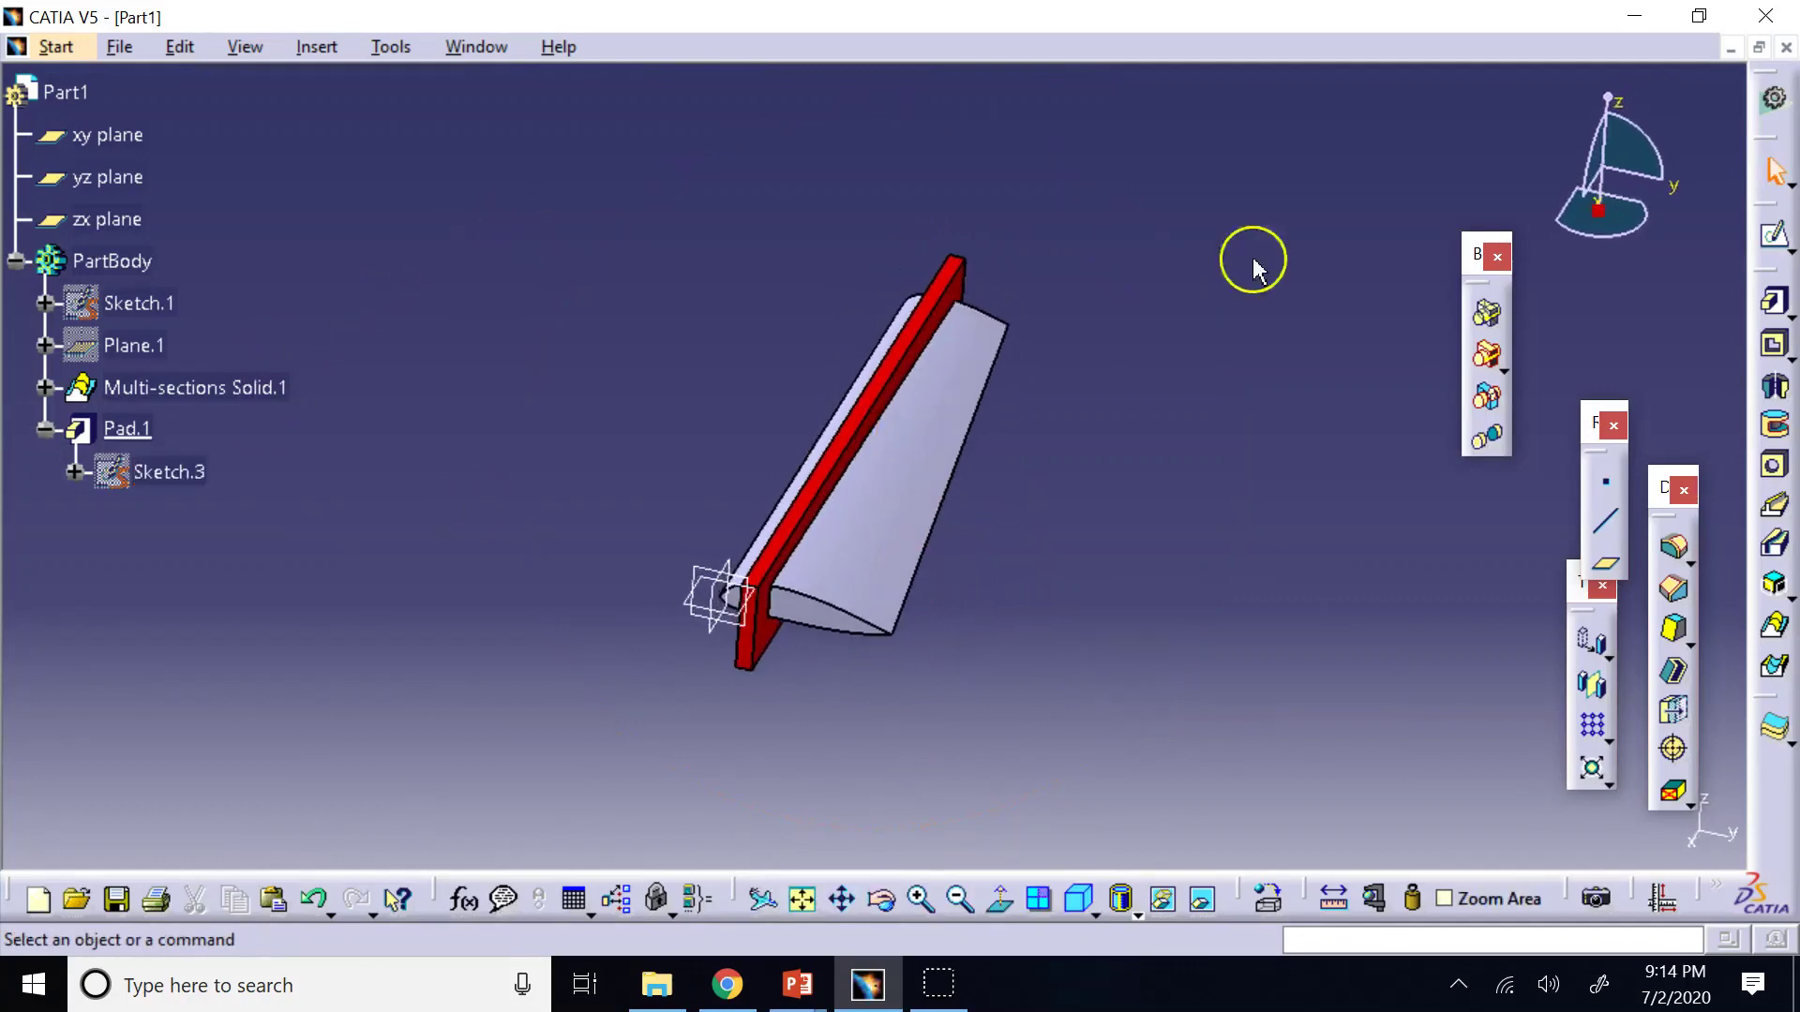
left_click(1503, 370)
left_click(1544, 400)
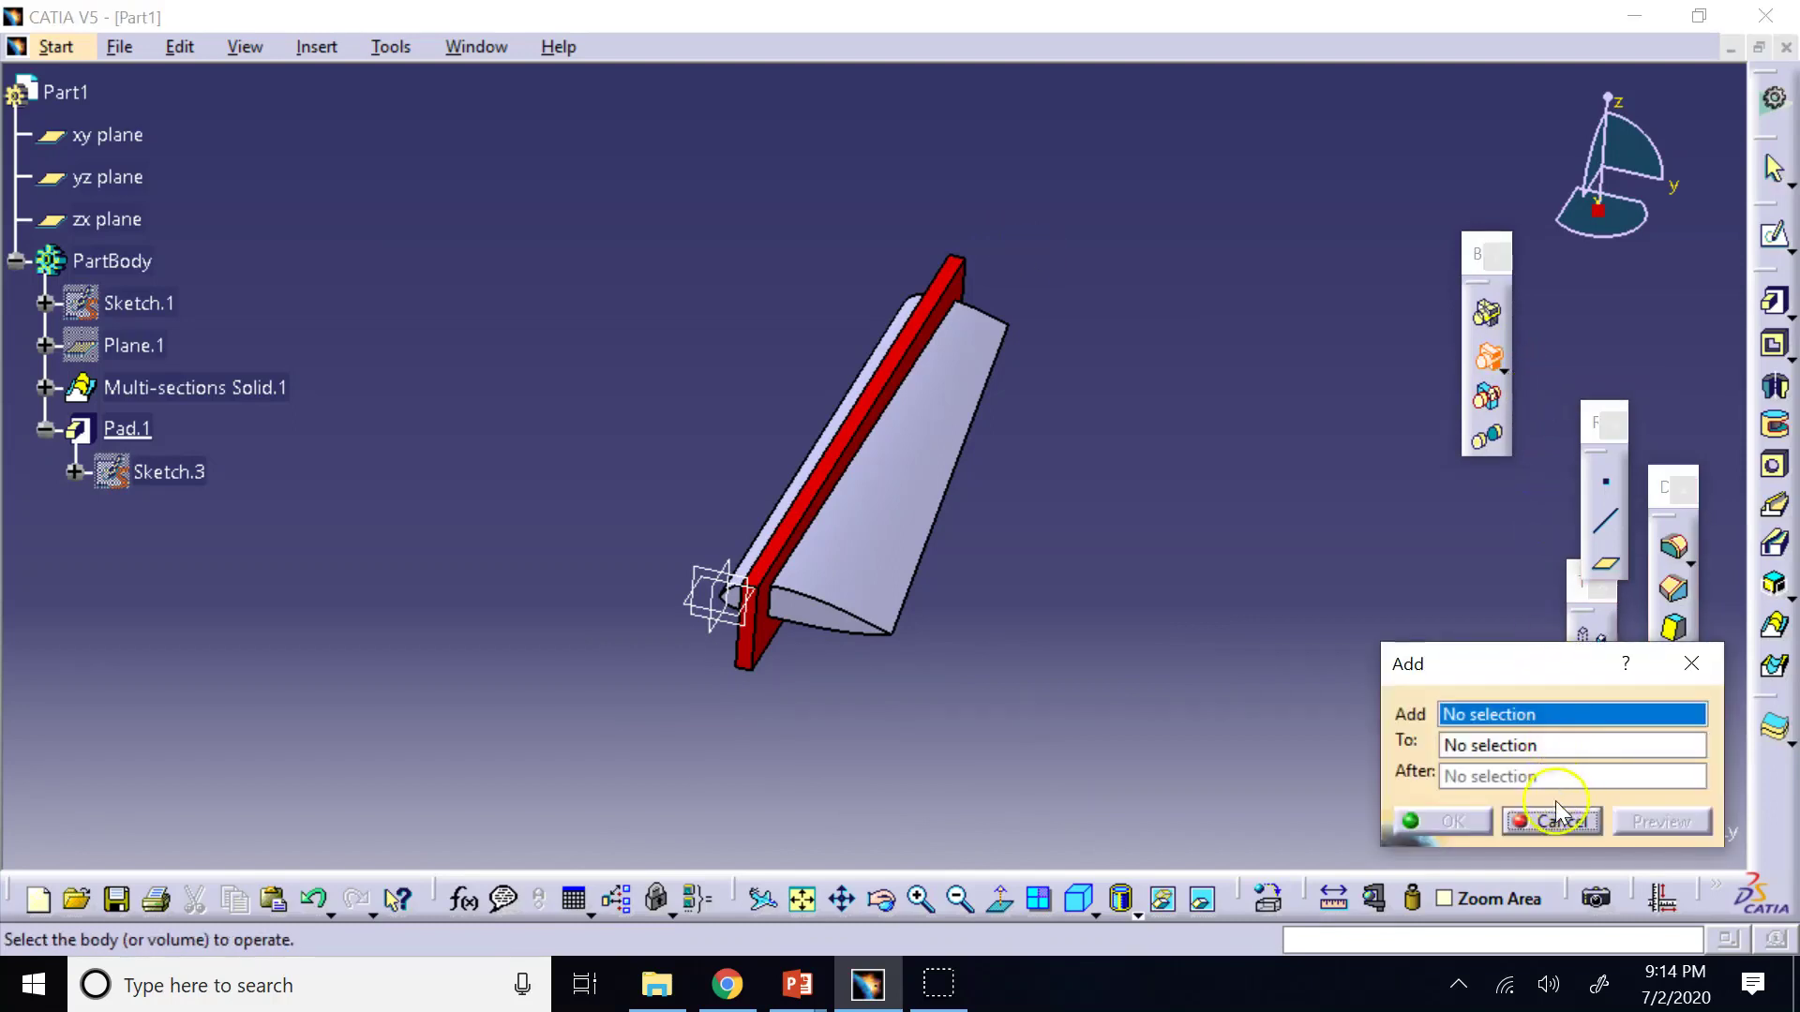
left_click(1551, 818)
Try a Boolean Intersect with the red spar pad as the body to operate on.
left_click(1506, 371)
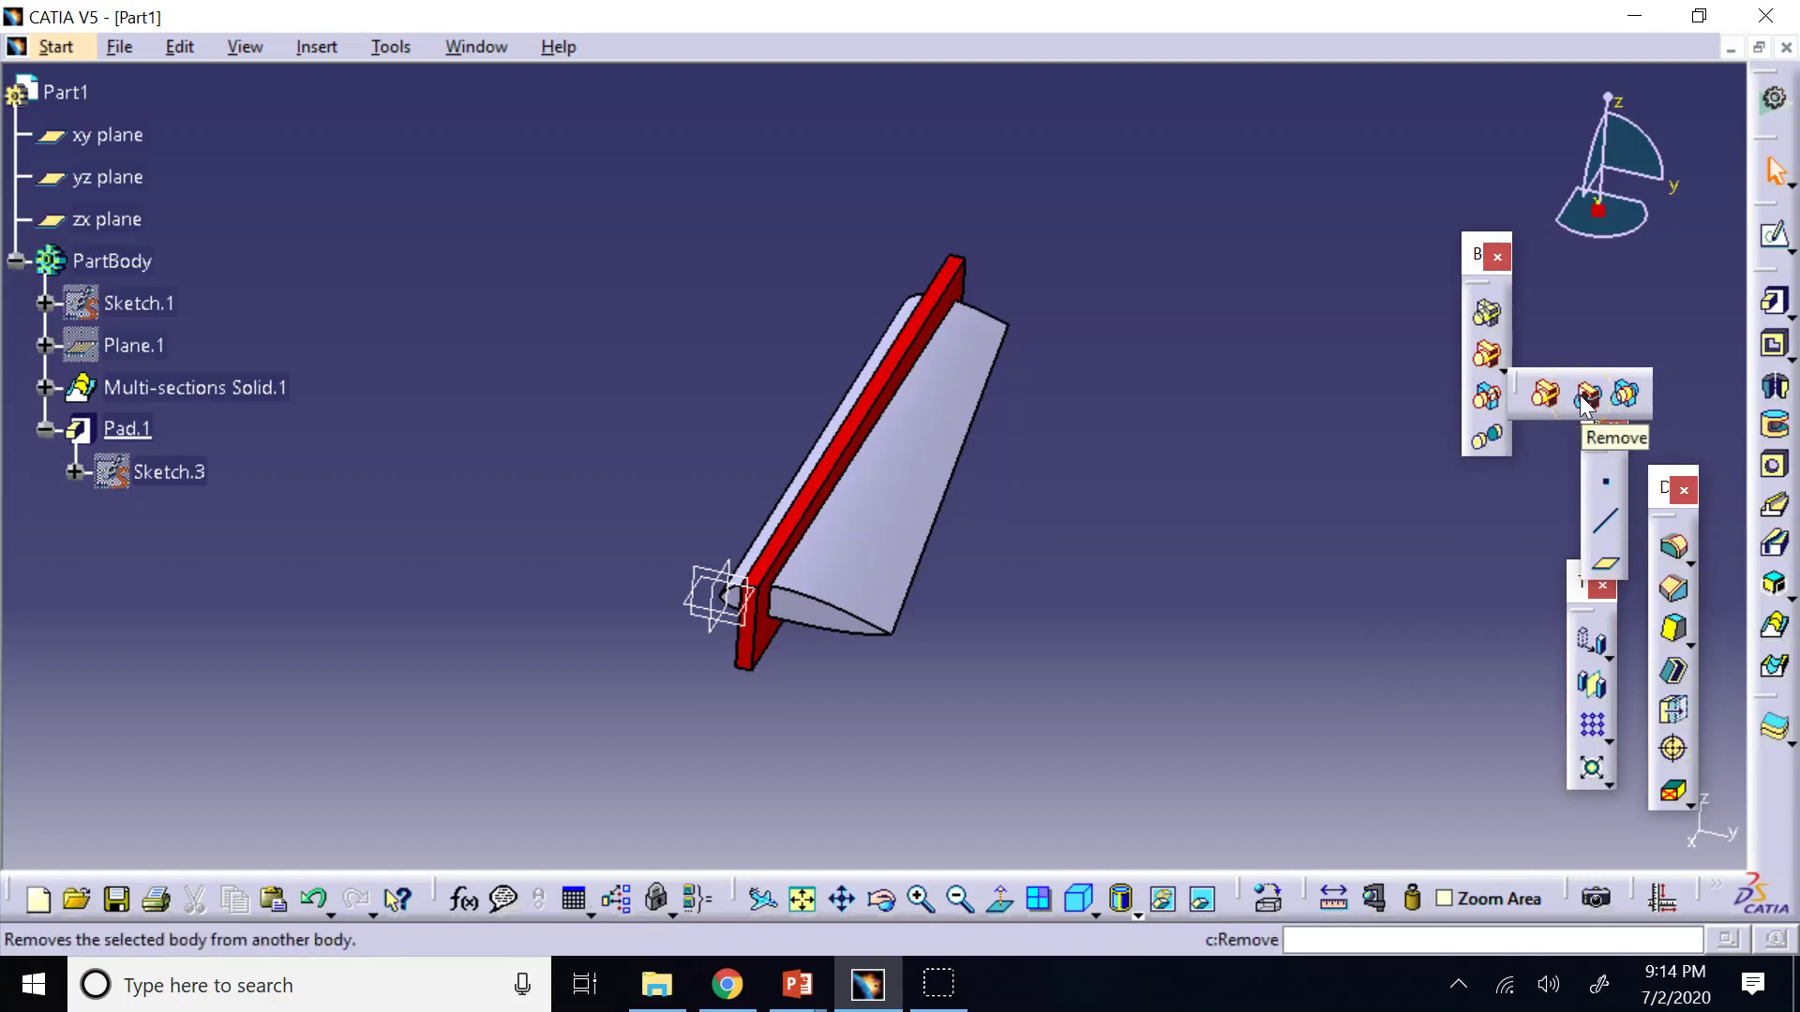
left_click(1629, 398)
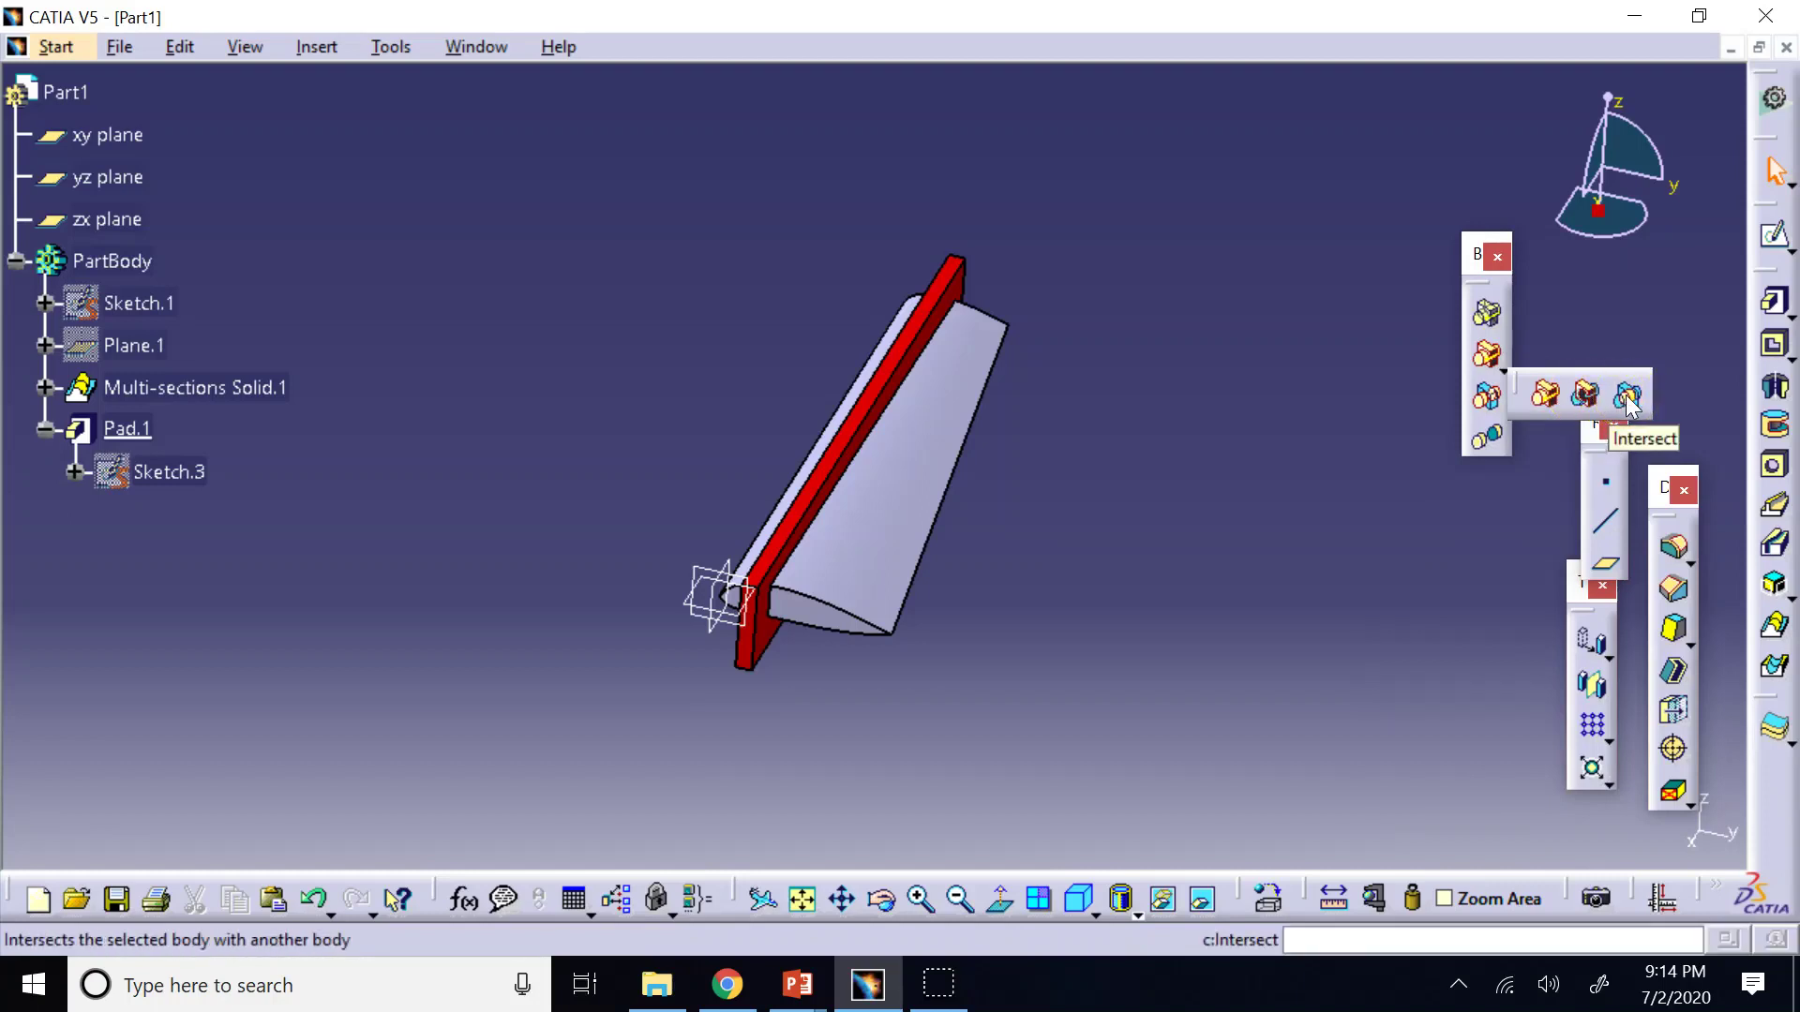
left_click(1628, 399)
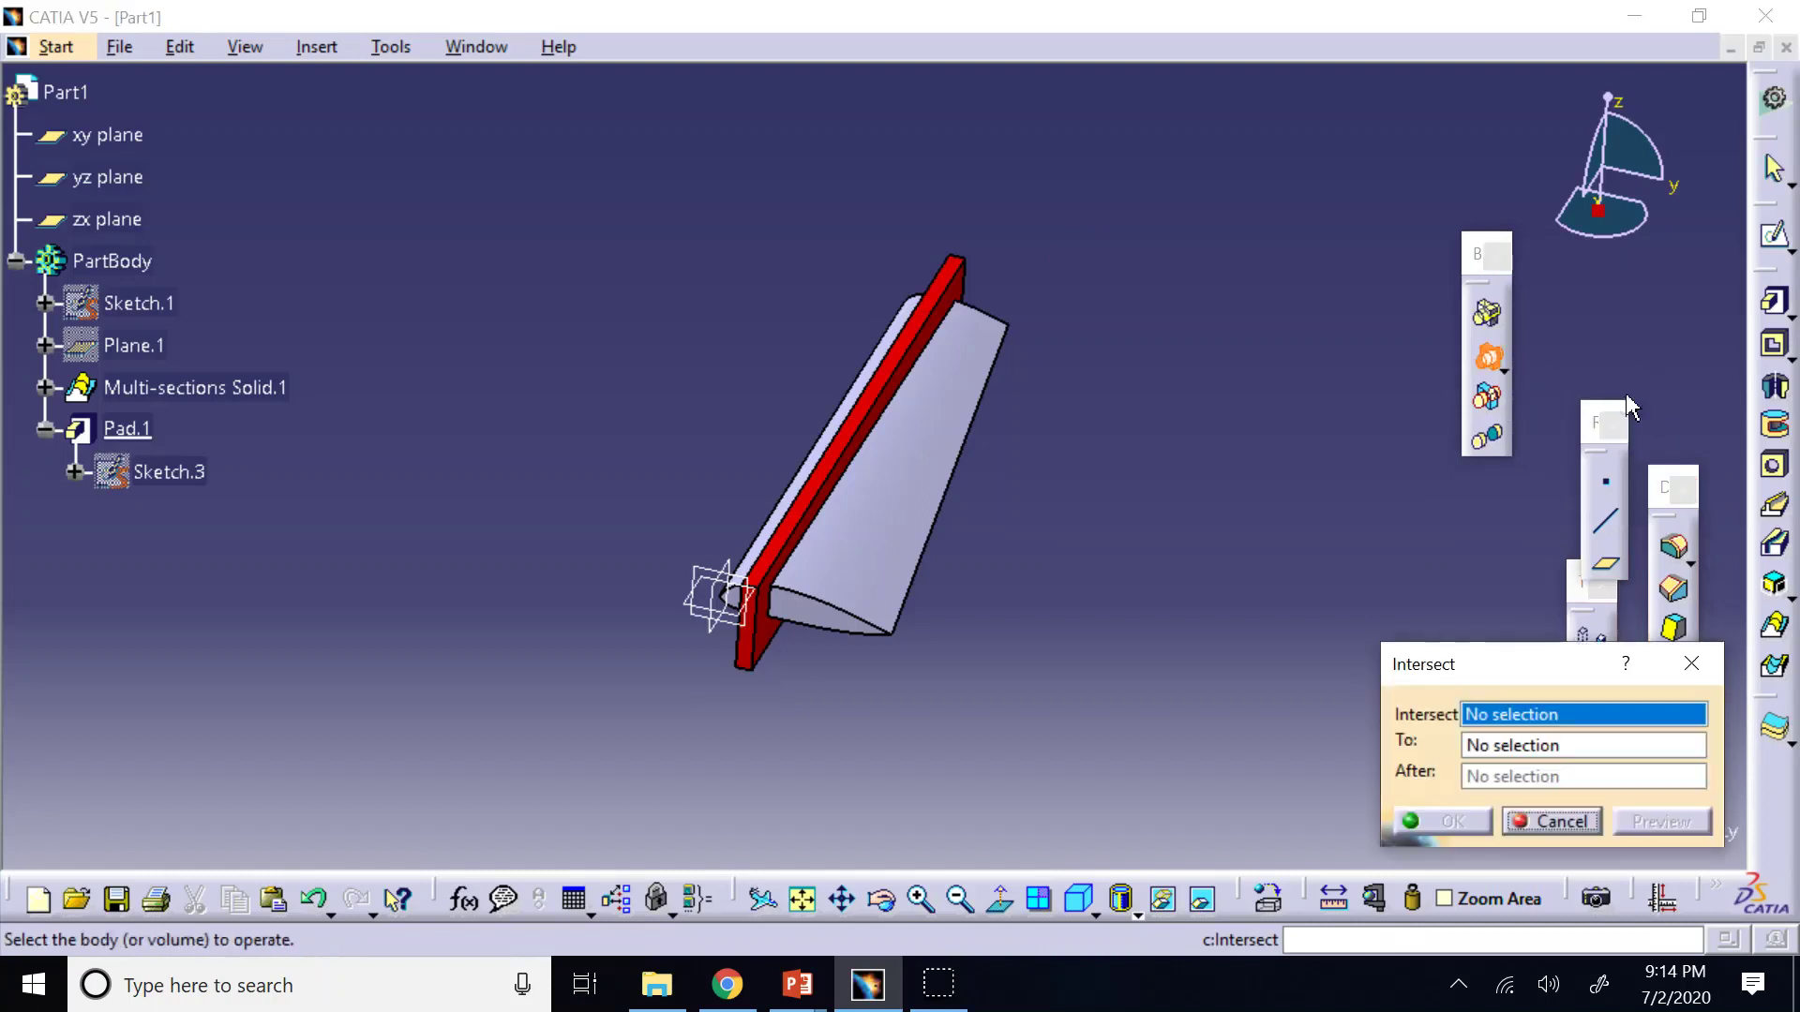
left_click(847, 466)
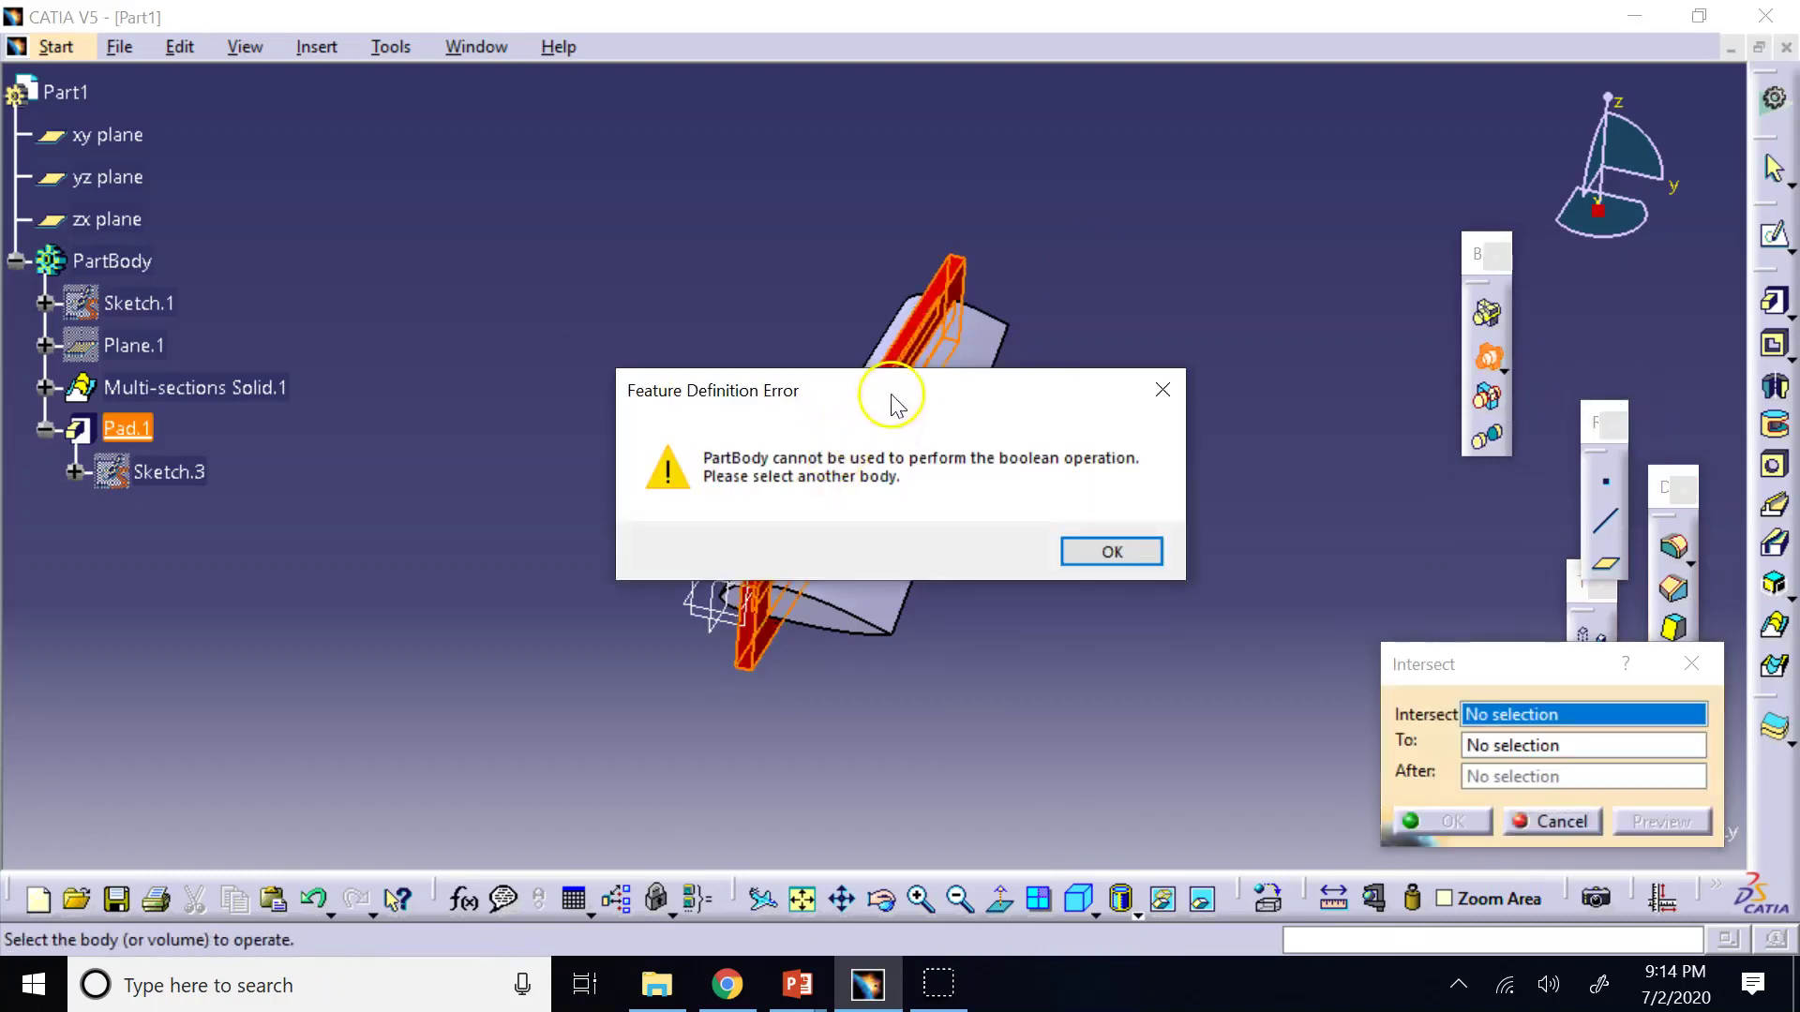
left_click_drag(891, 393, 531, 172)
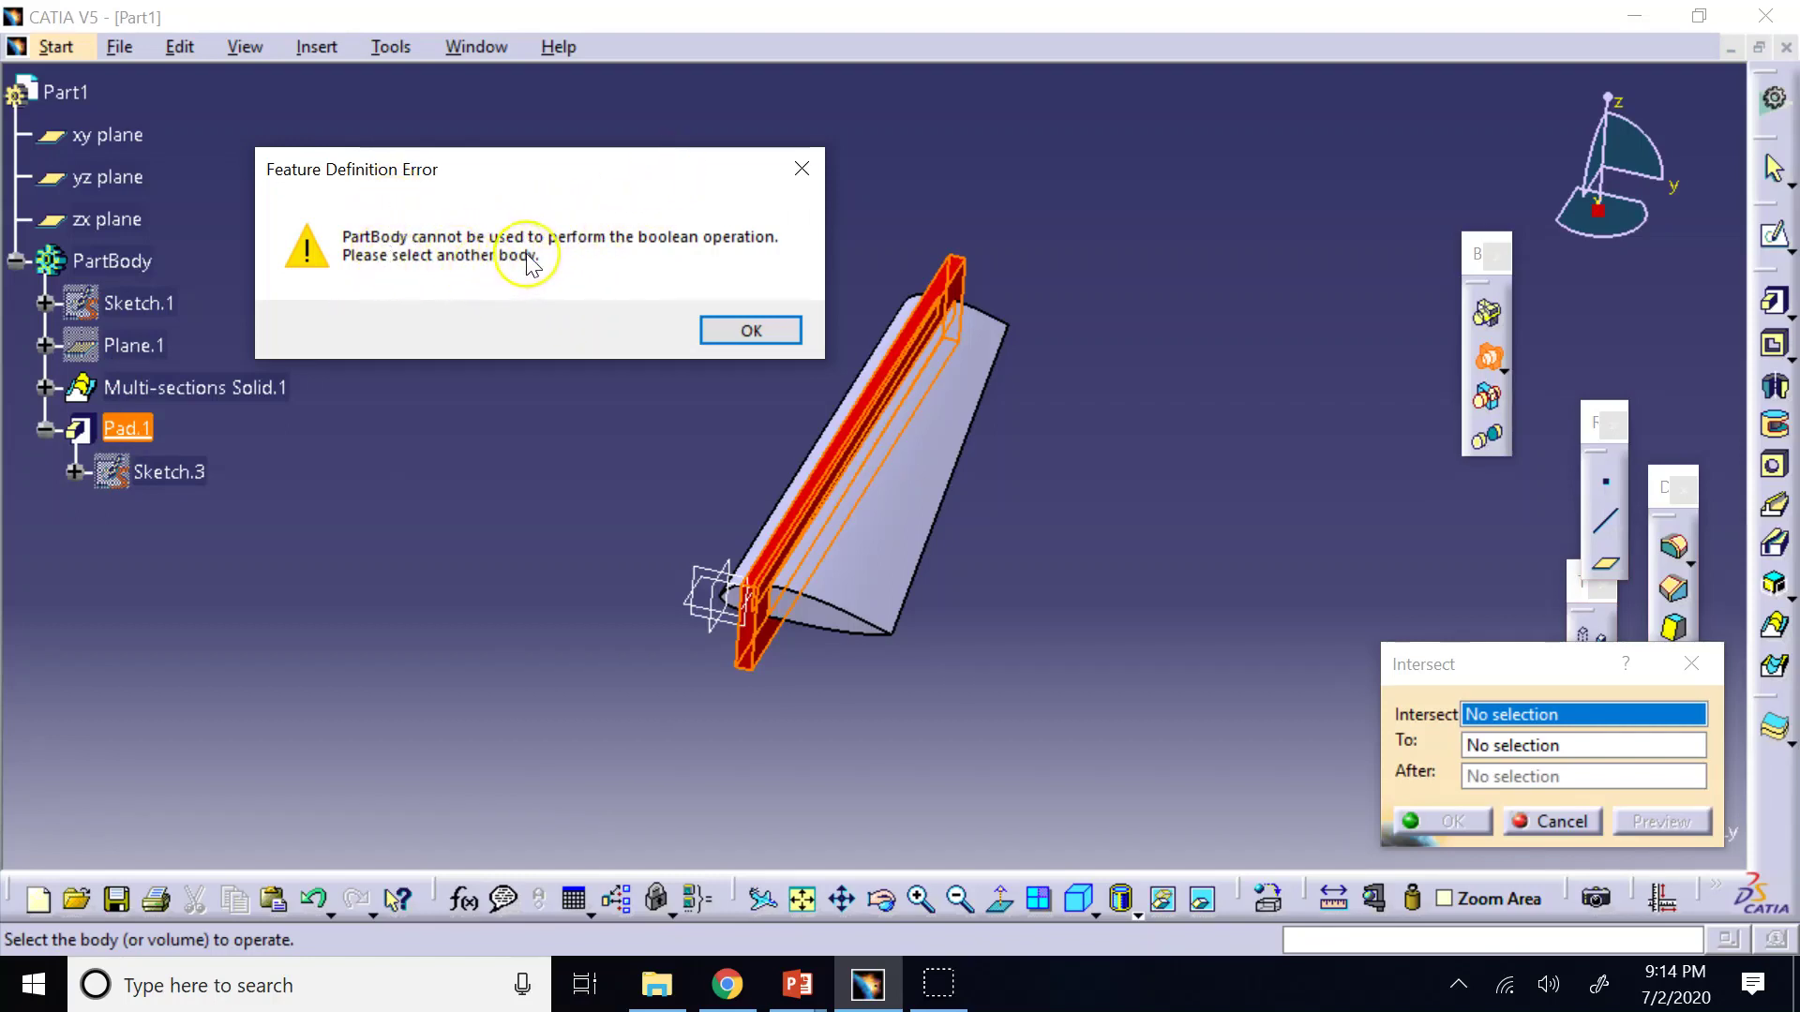
left_click(710, 329)
left_click(1591, 834)
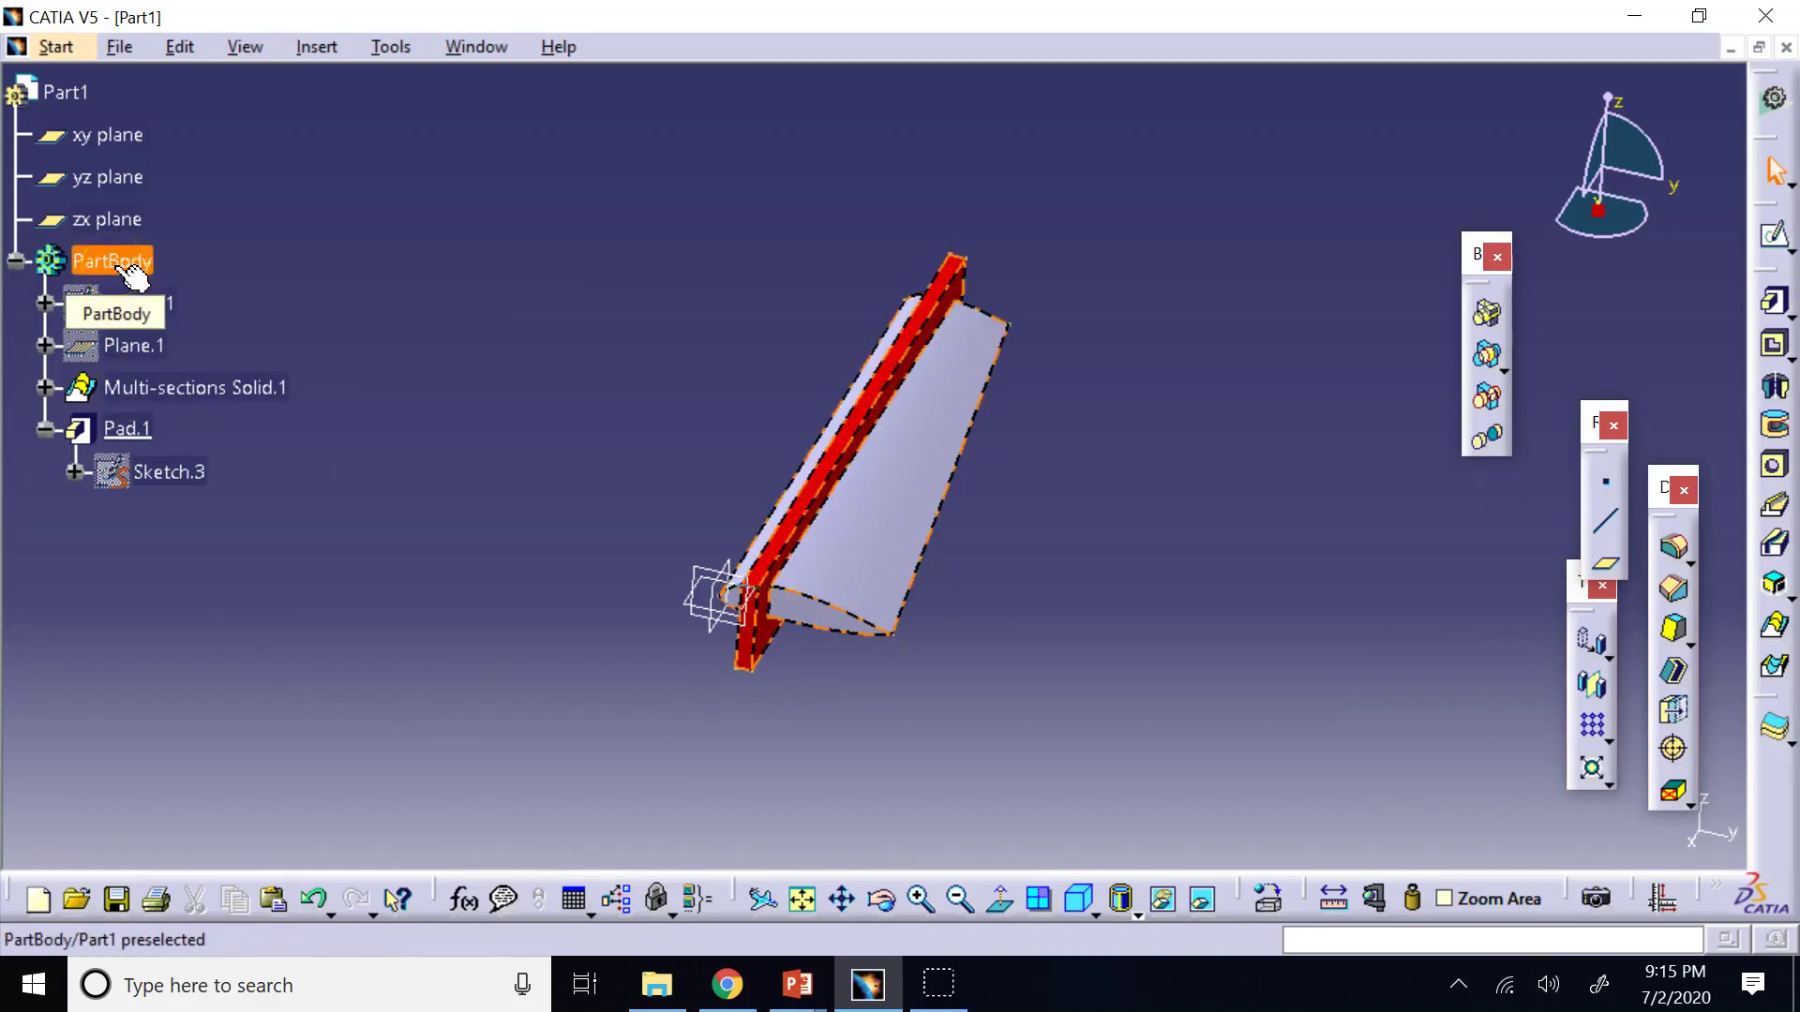
Insert a new, empty body into the part alongside PartBody.
left_click(375, 202)
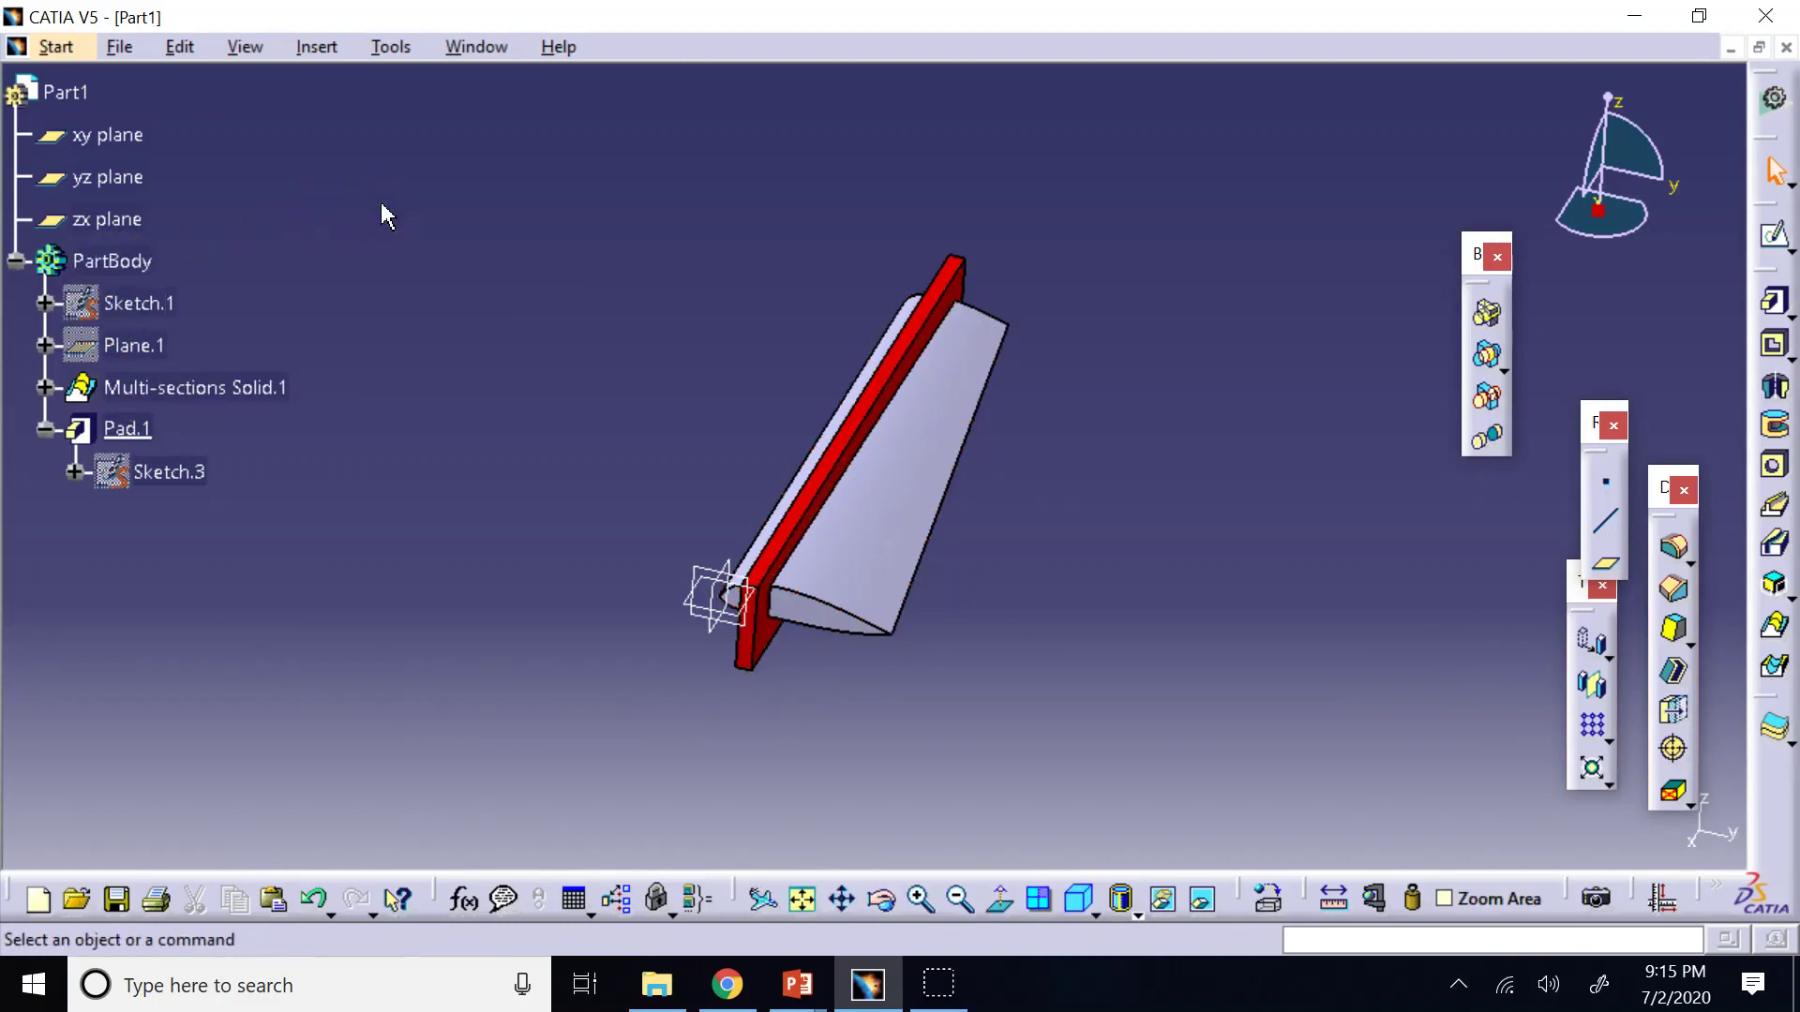
left_click(317, 48)
left_click(361, 123)
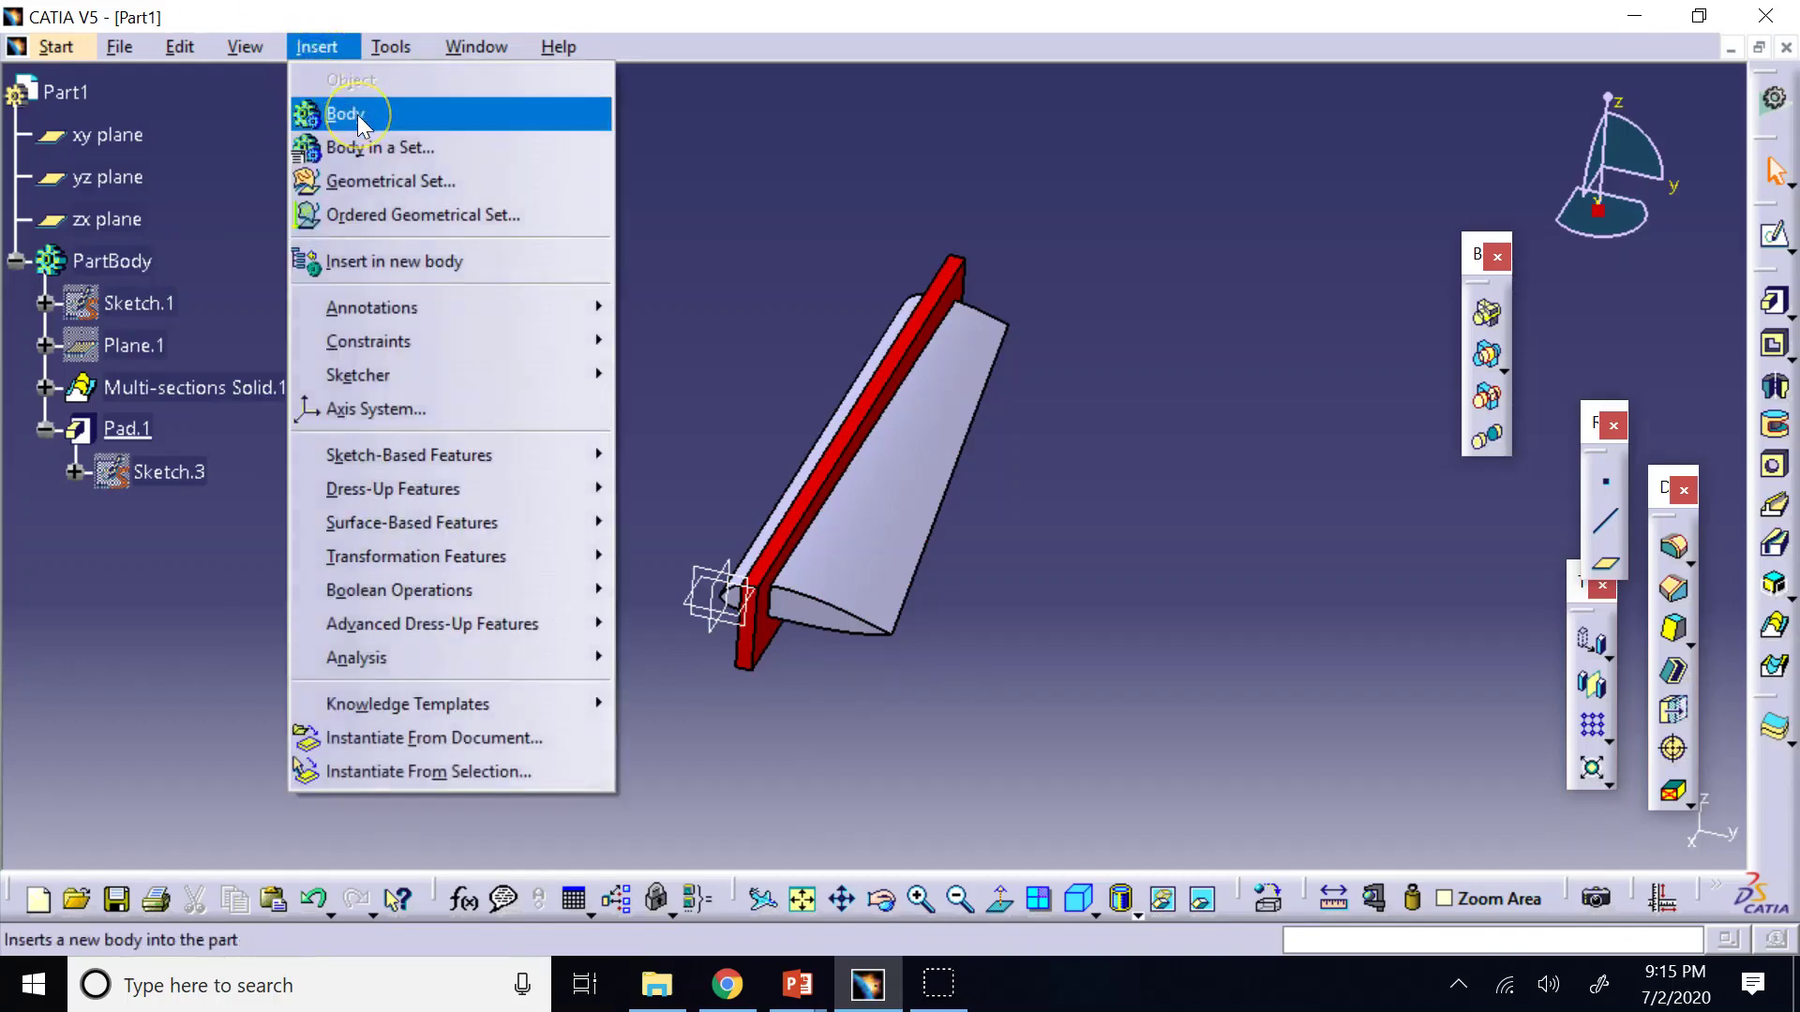
left_click(360, 120)
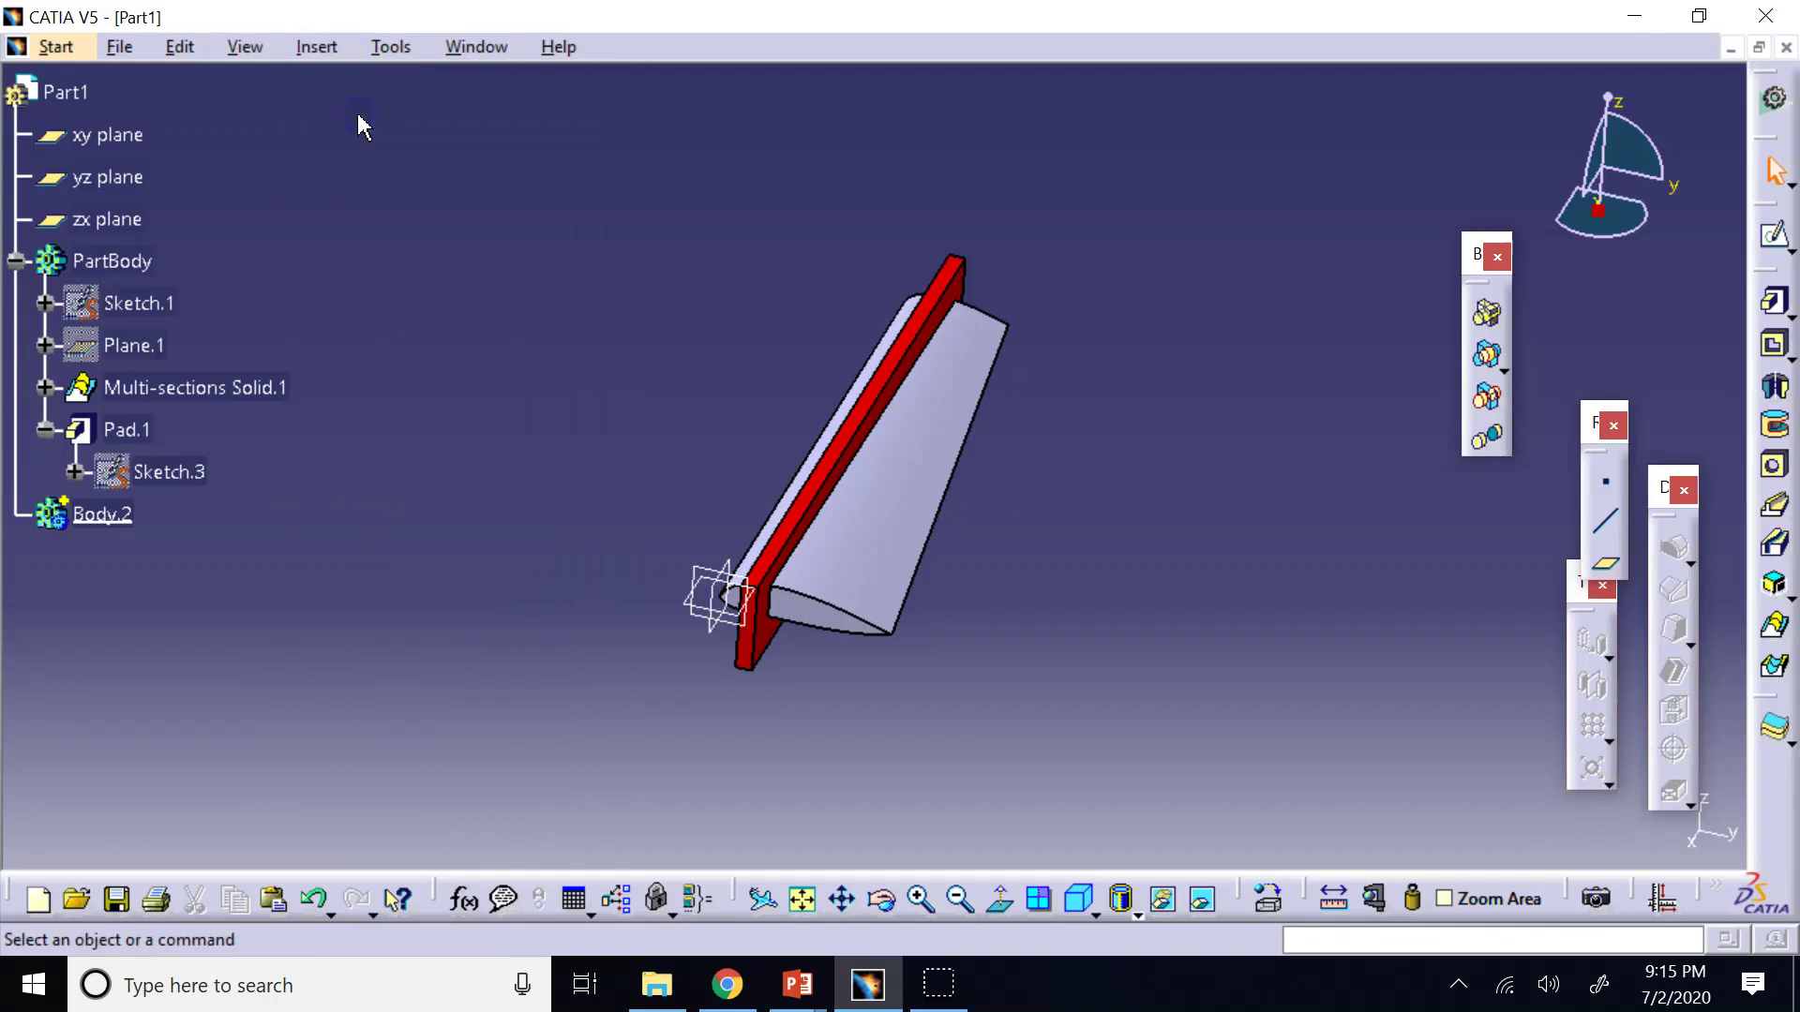
left_click(360, 121)
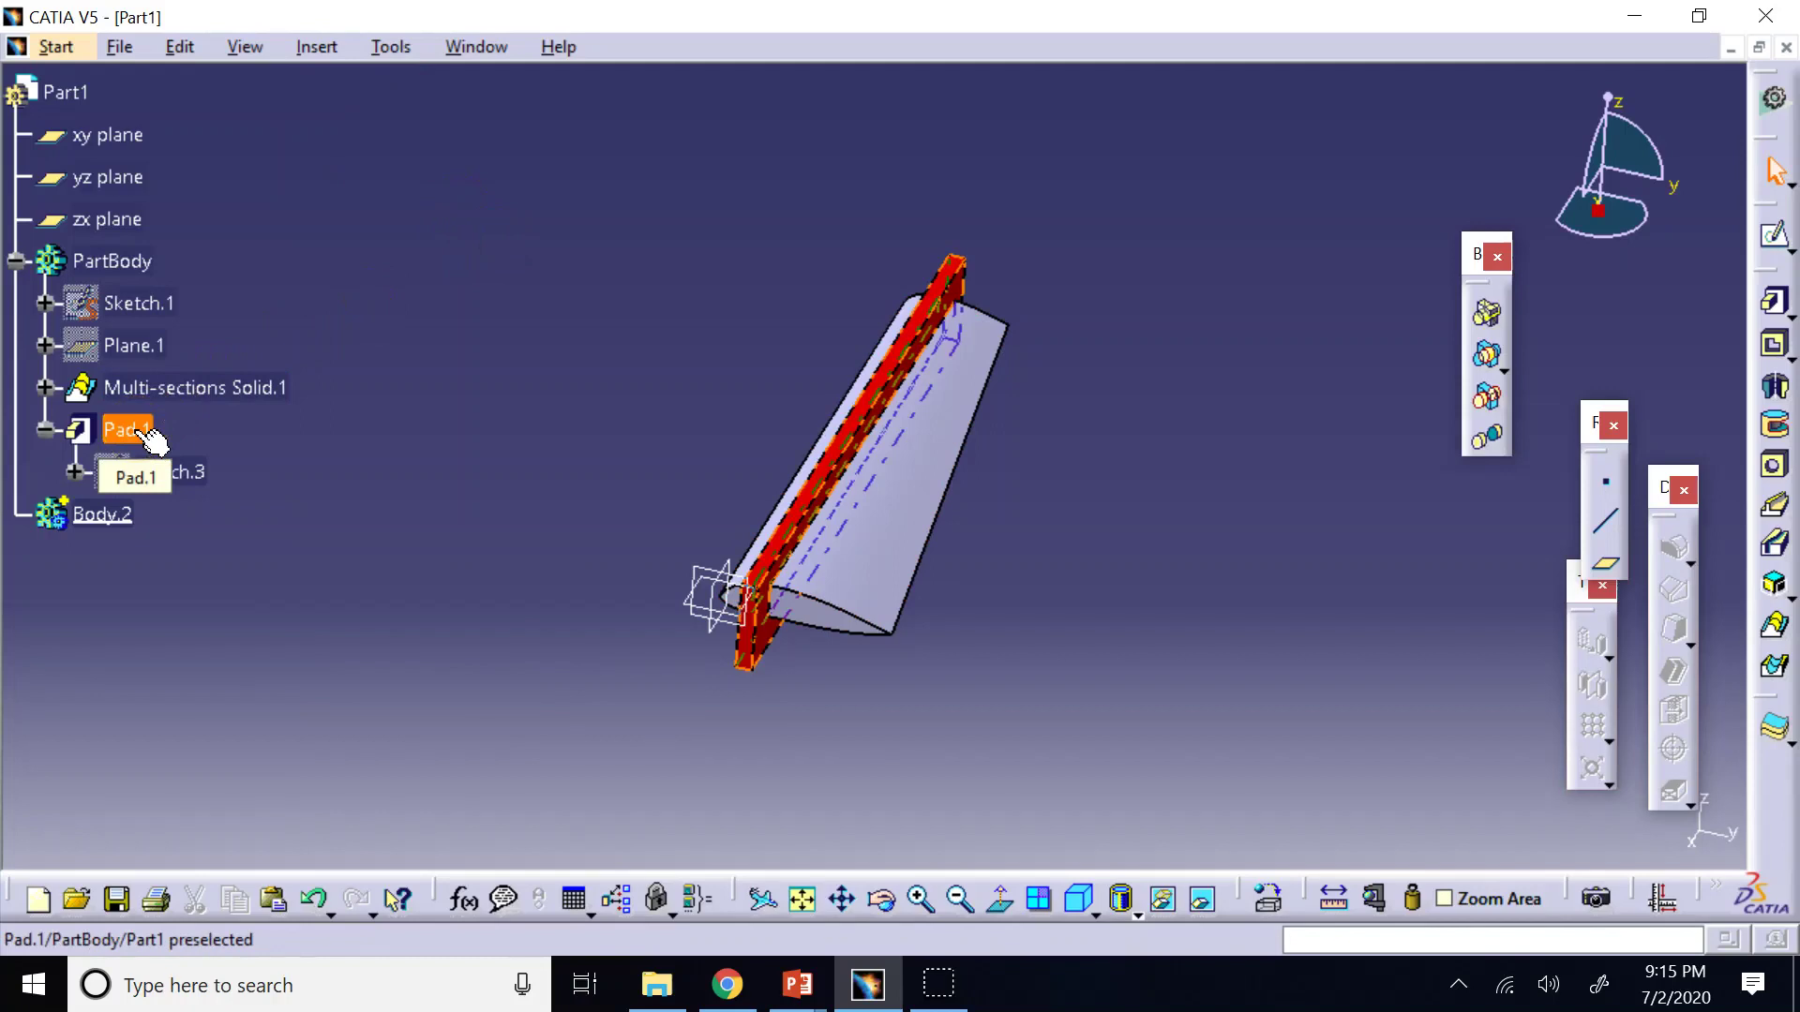
Move the spar pad out of PartBody by cutting it and pasting it into Body.2.
left_click_drag(145, 436, 75, 528)
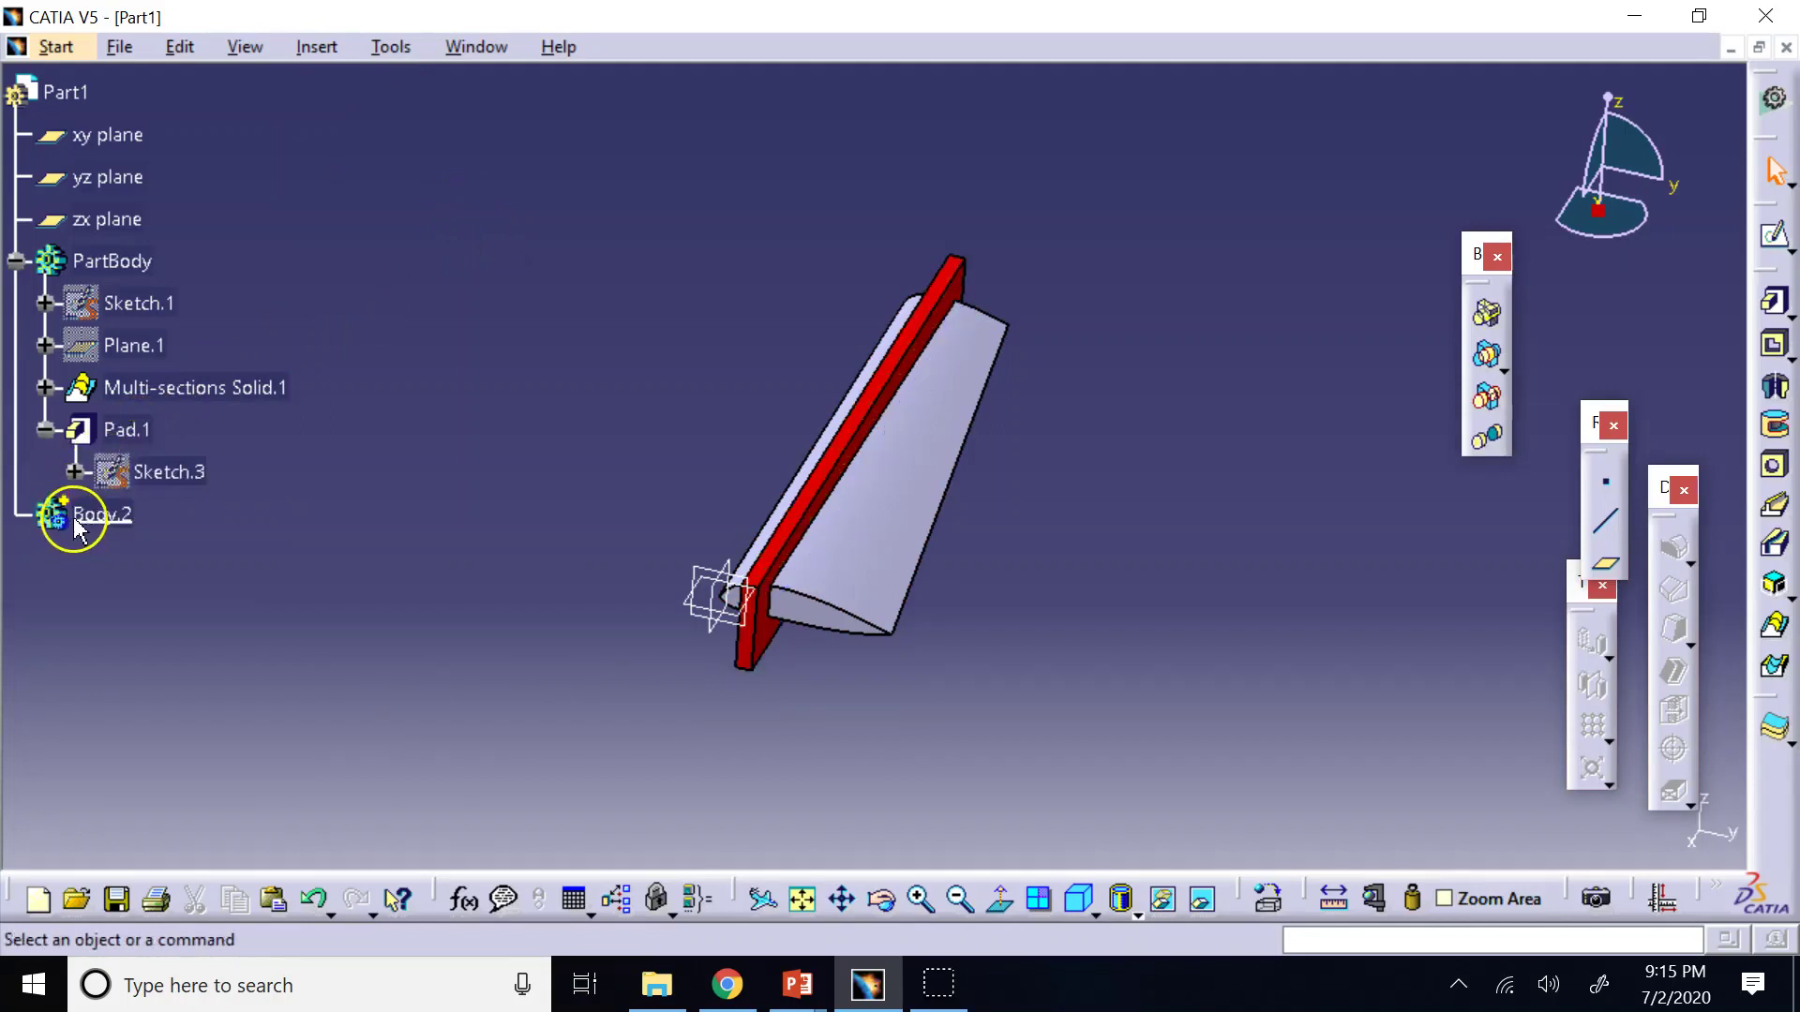
right_click(131, 429)
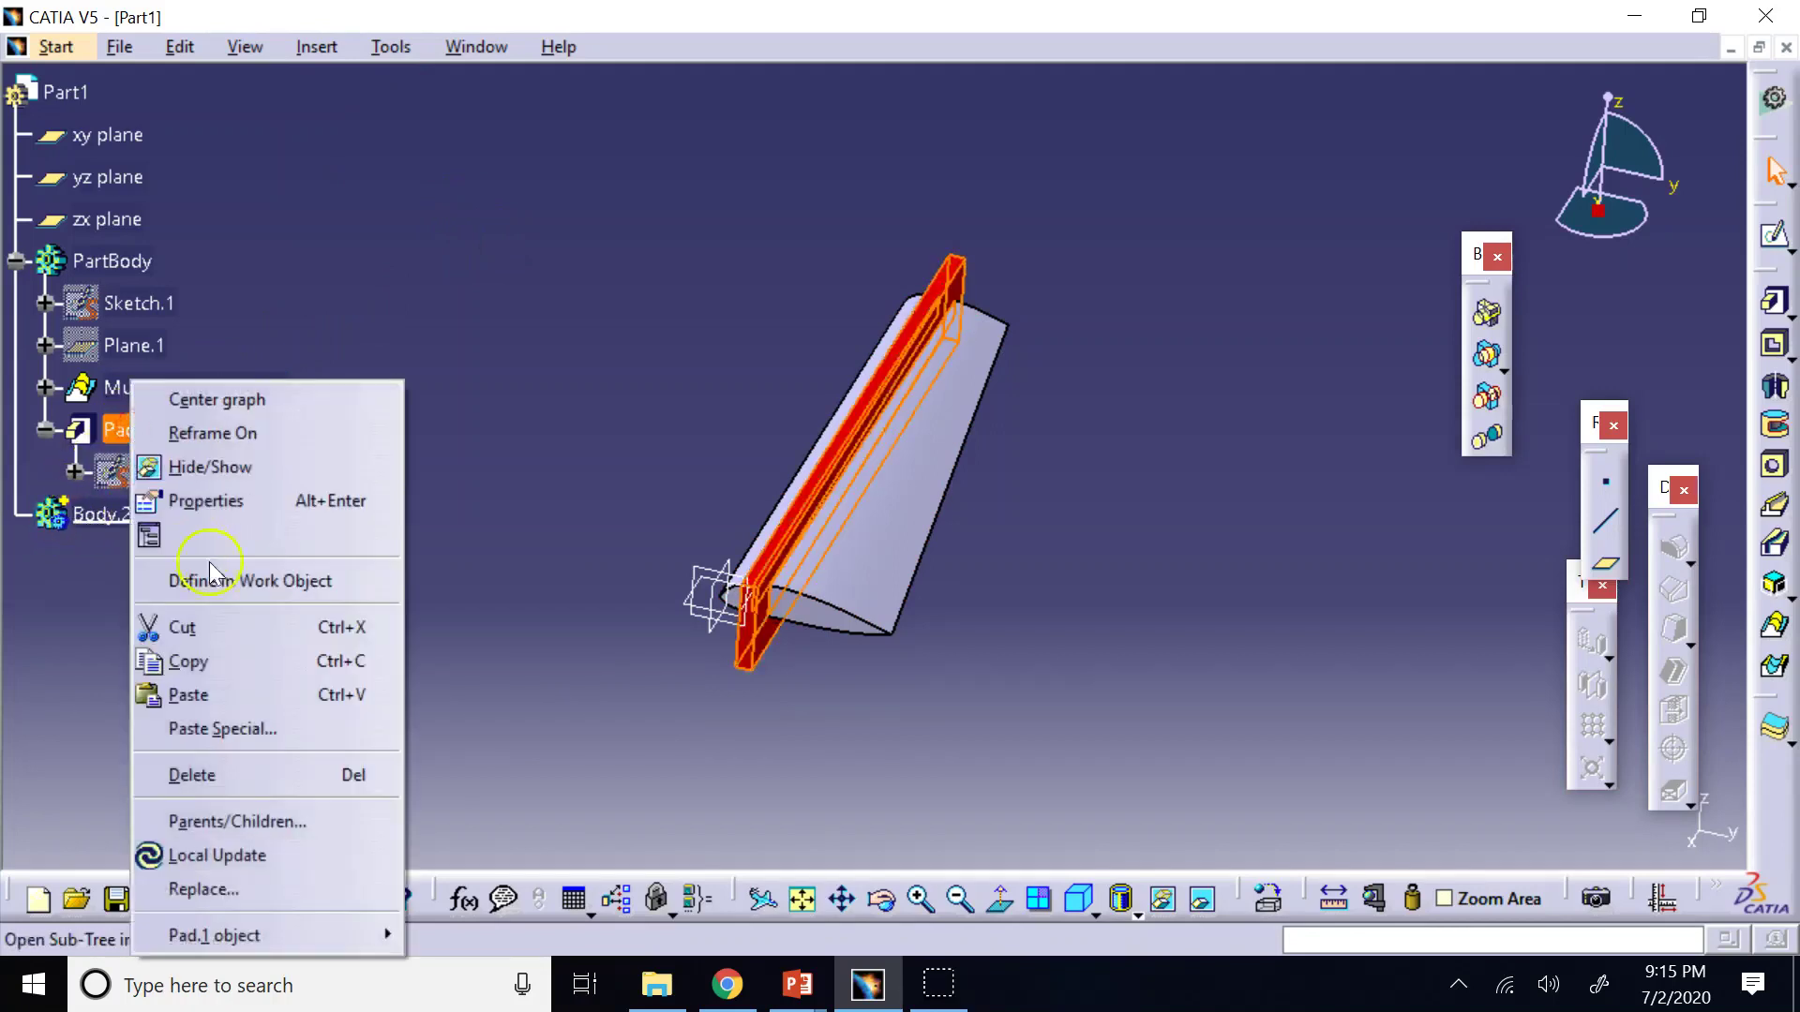
left_click(188, 625)
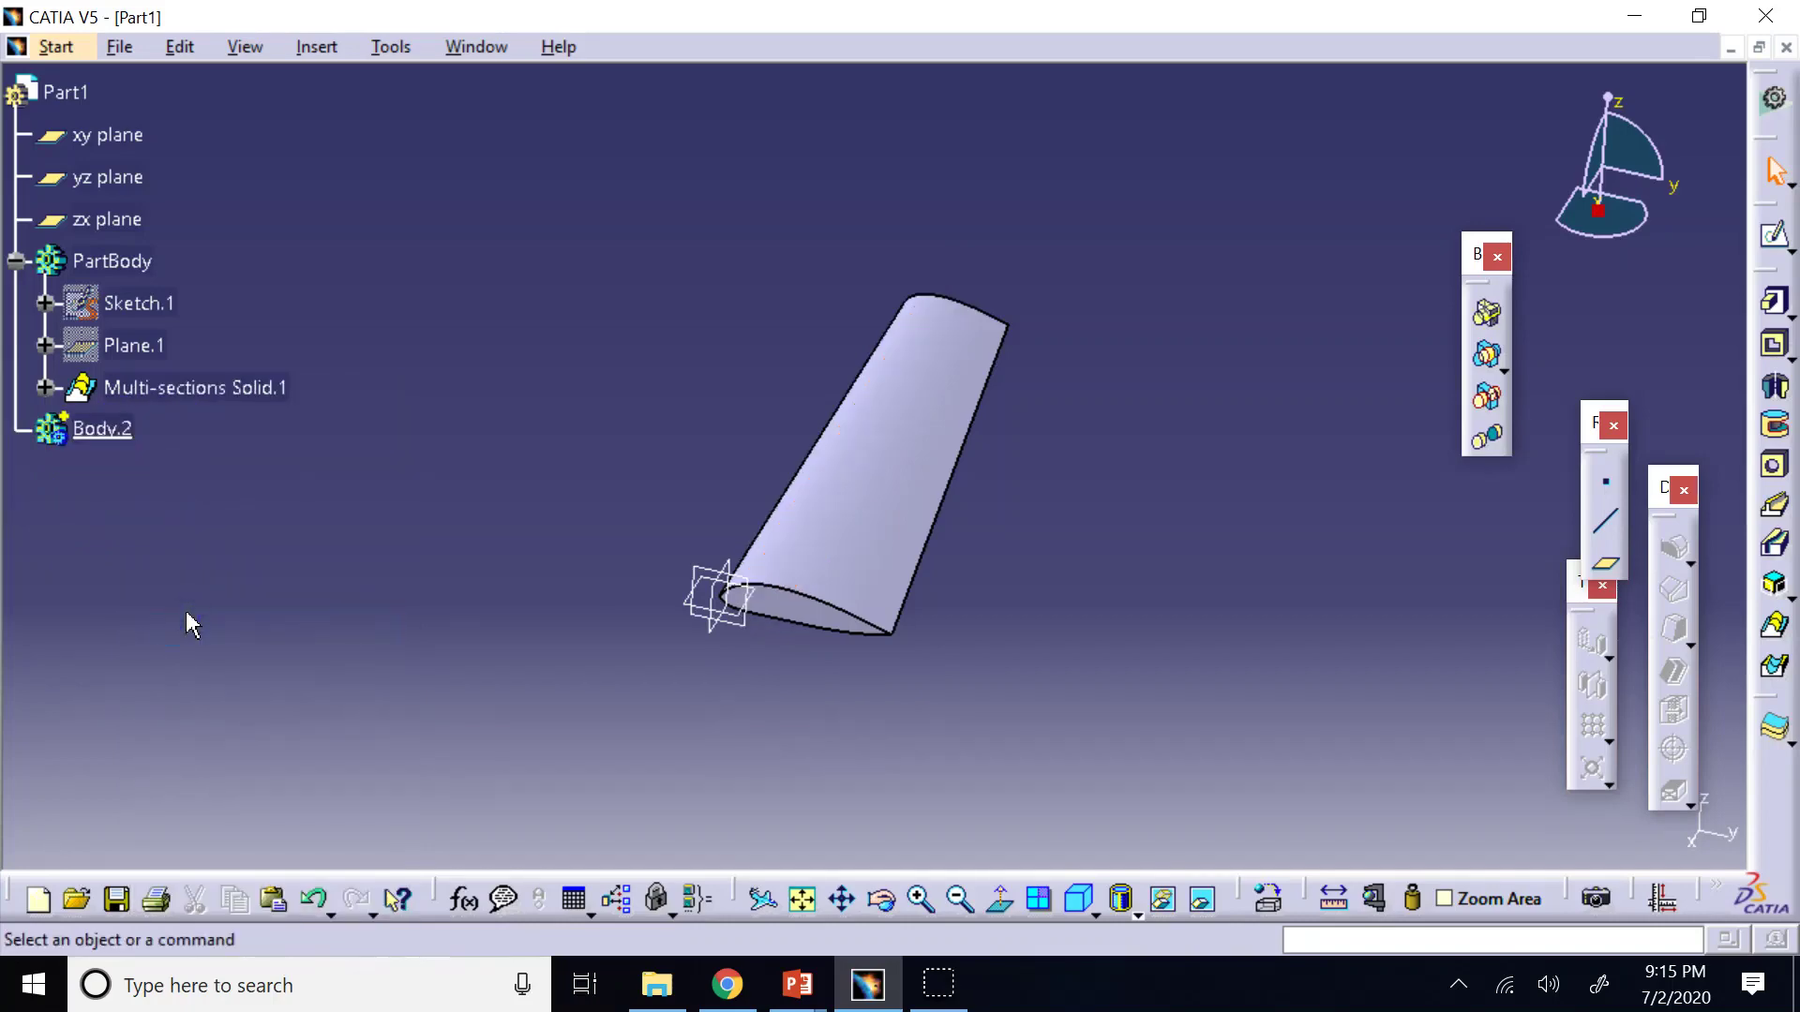
right_click(93, 429)
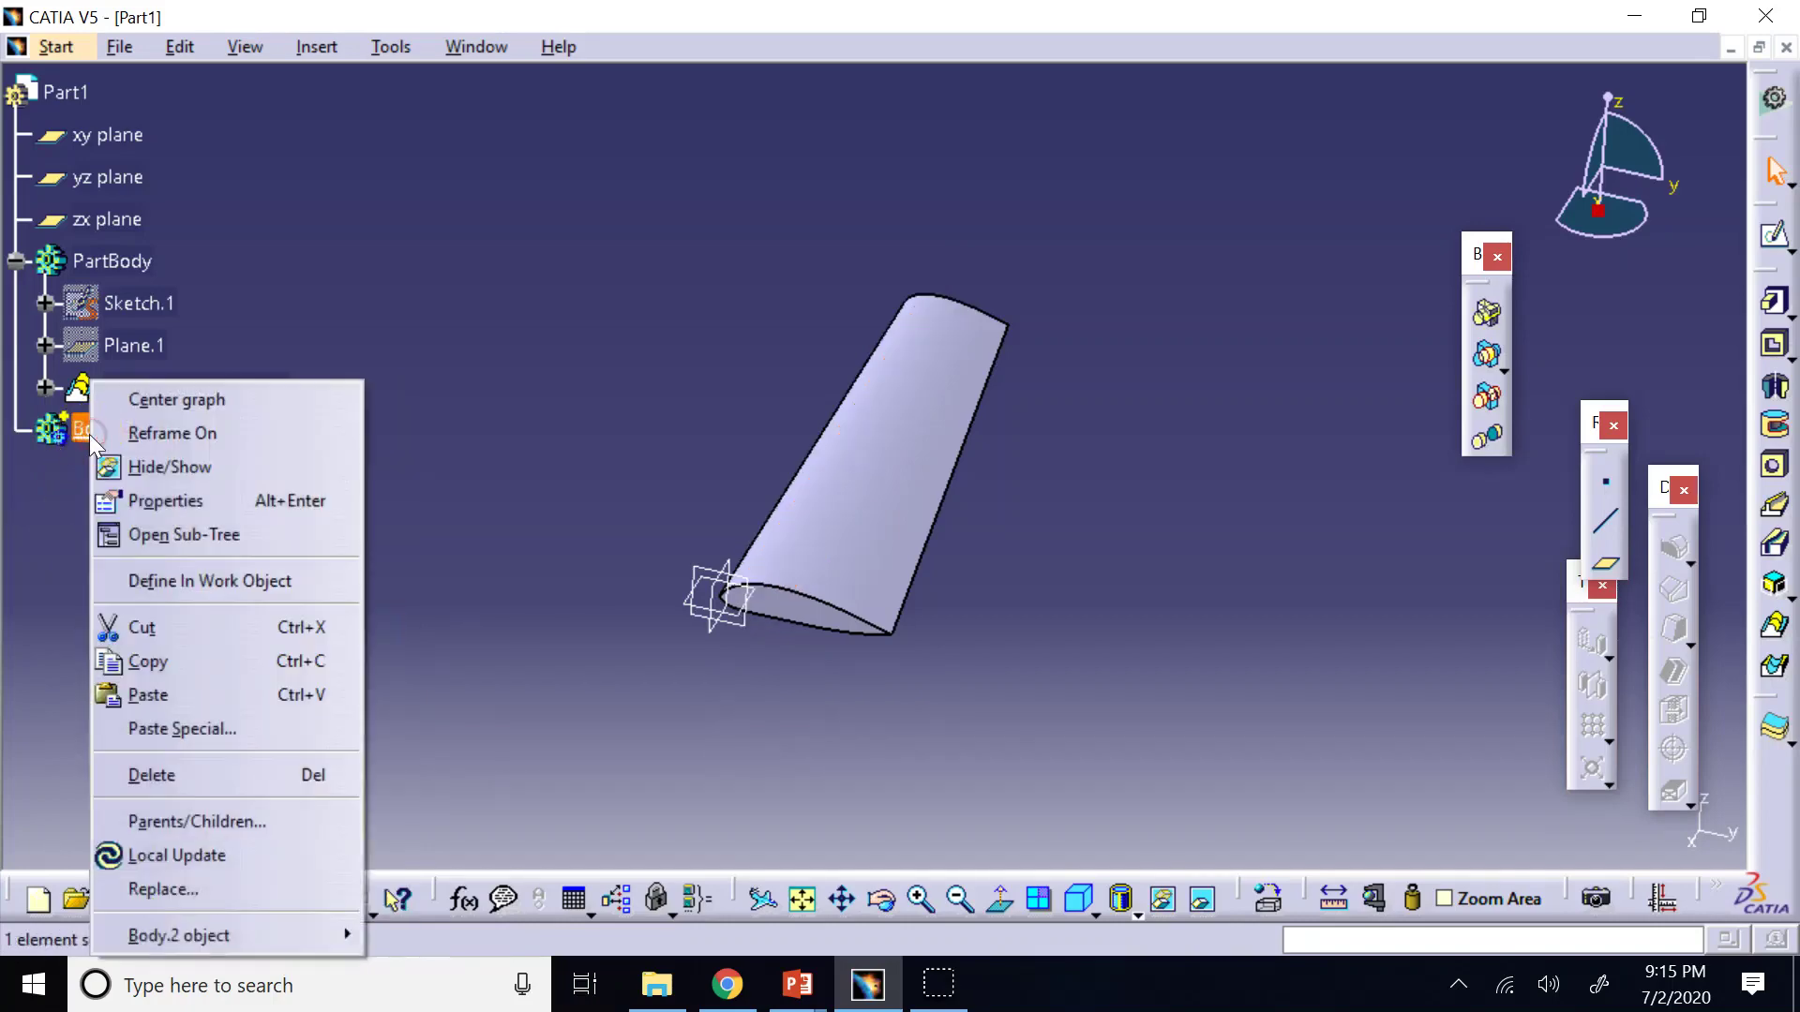
left_click(154, 695)
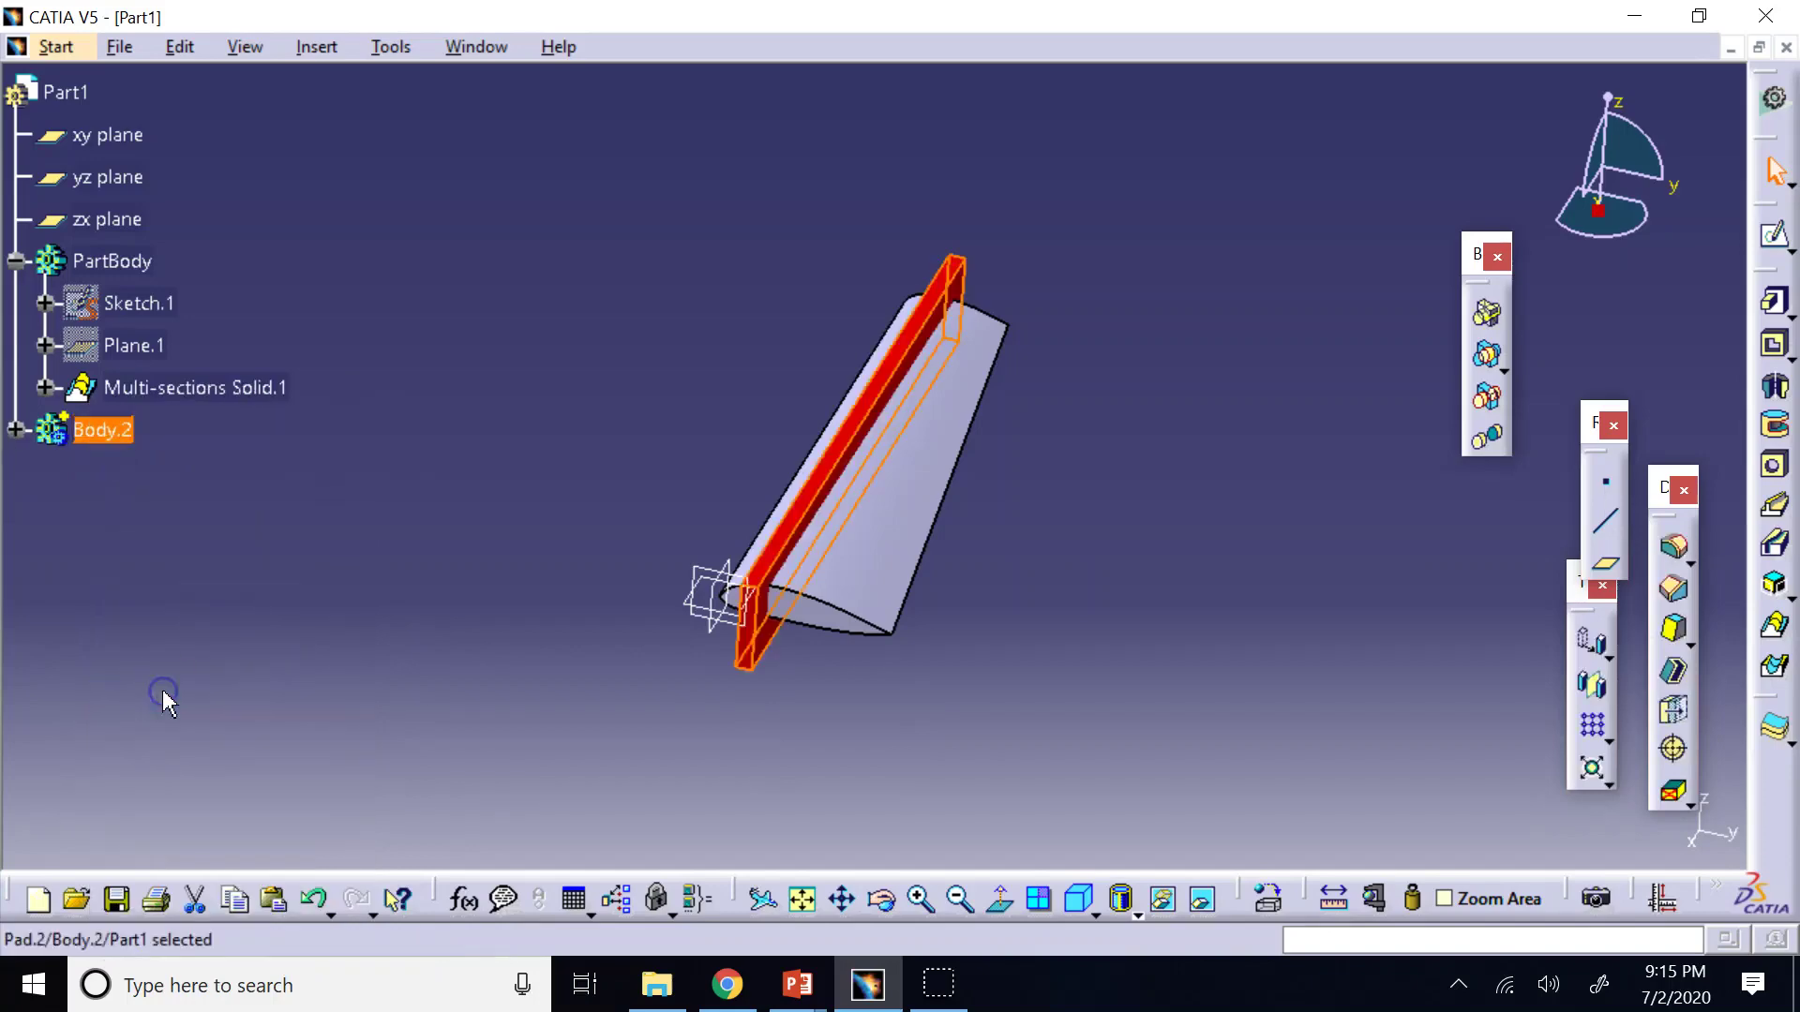
Expand Body.2 and highlight both bodies and the multi-sections solid to check how the wing and spar are separated.
left_click(16, 430)
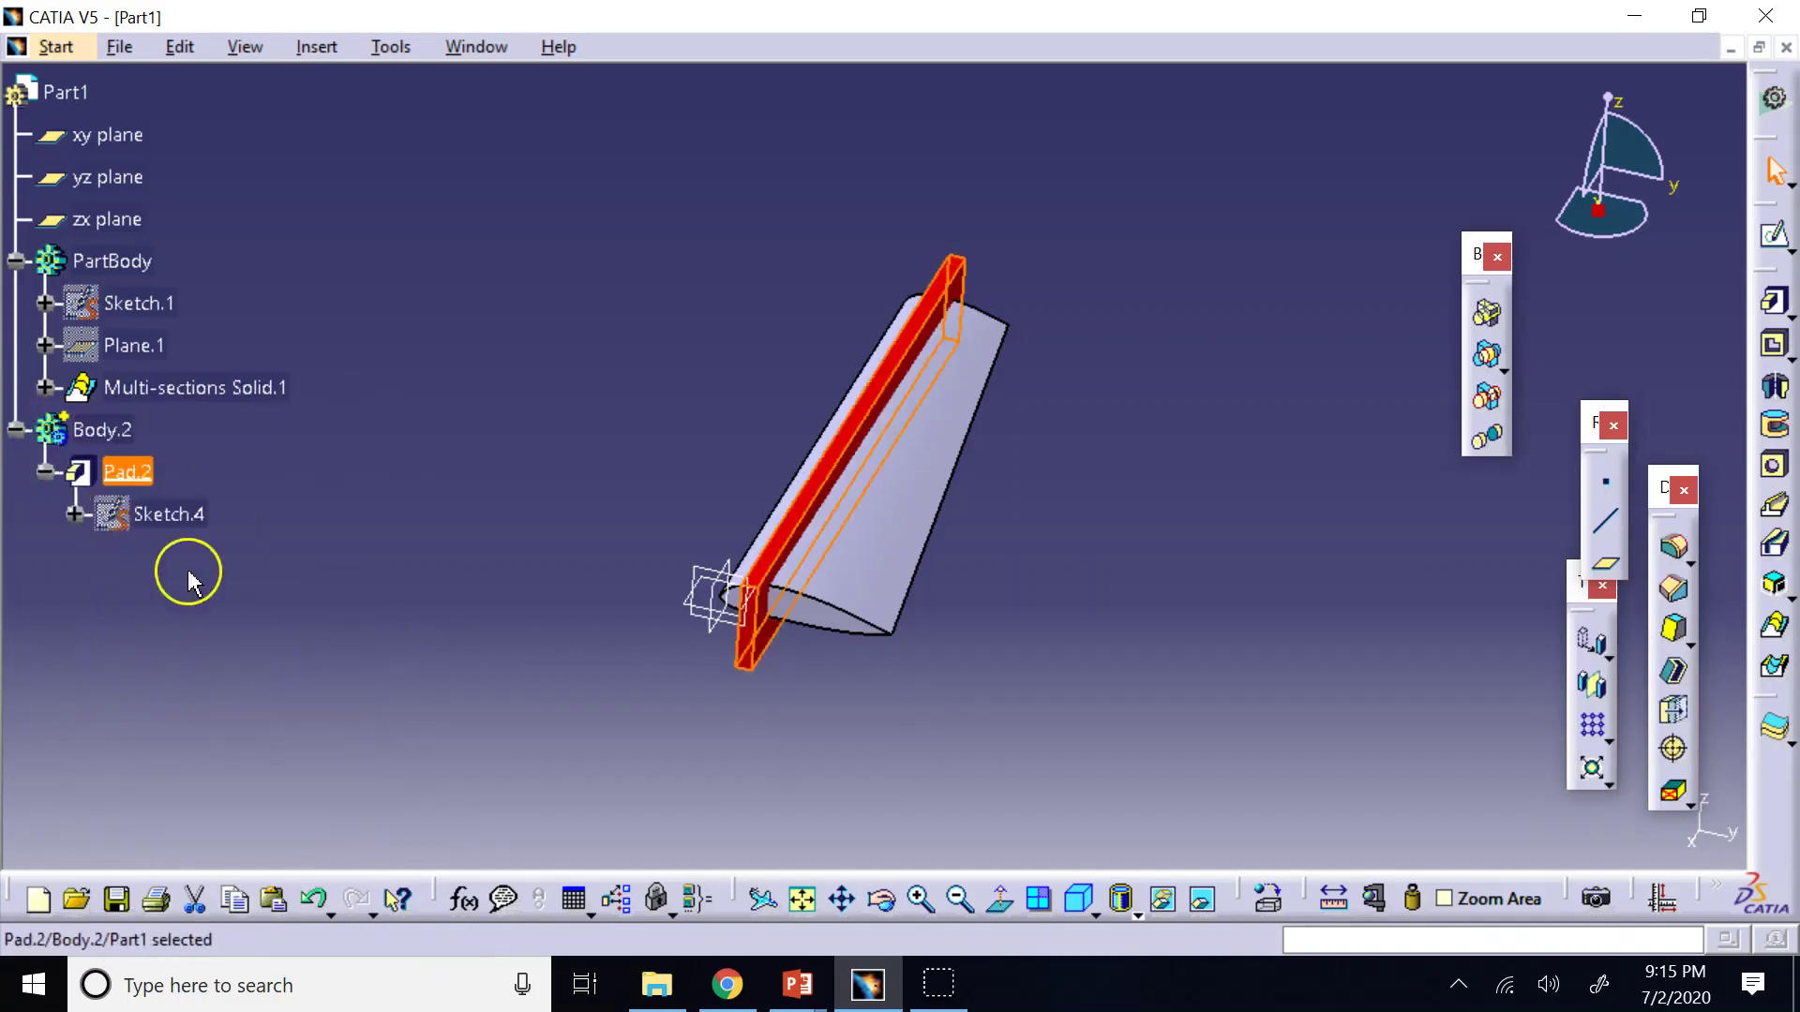
left_click(99, 429)
left_click(325, 270)
left_click(192, 387)
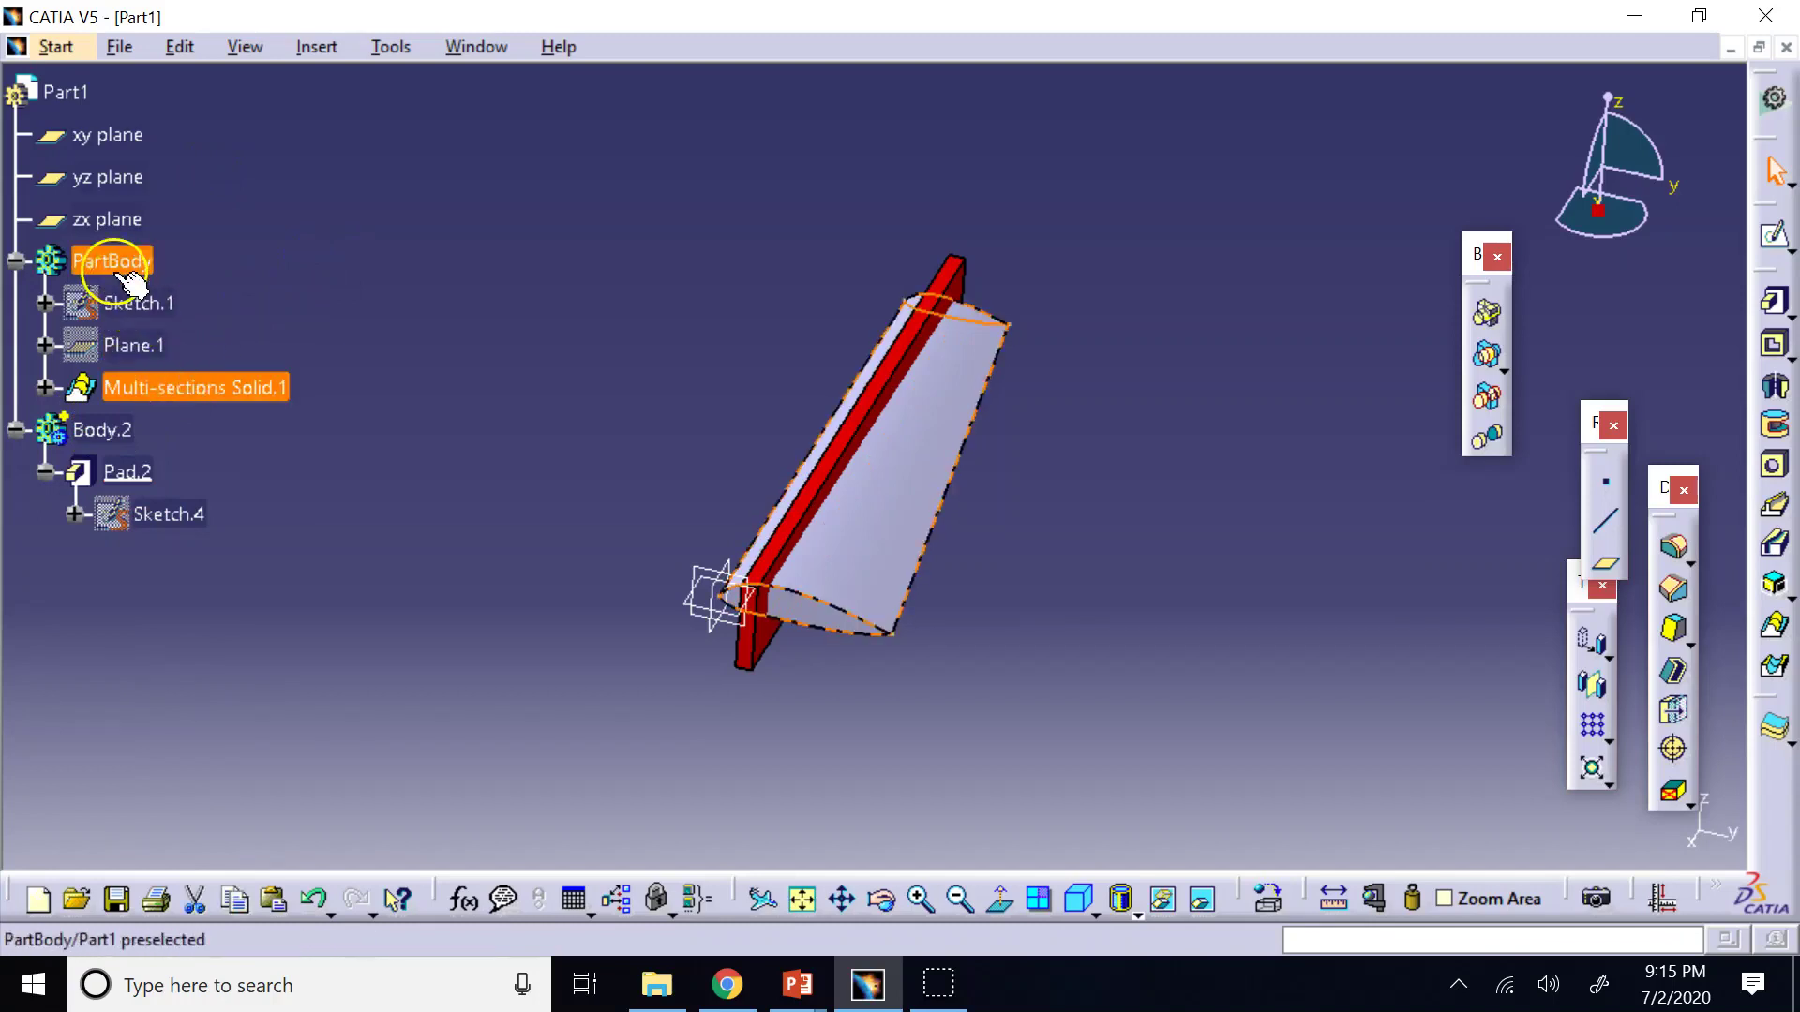
left_click(112, 260)
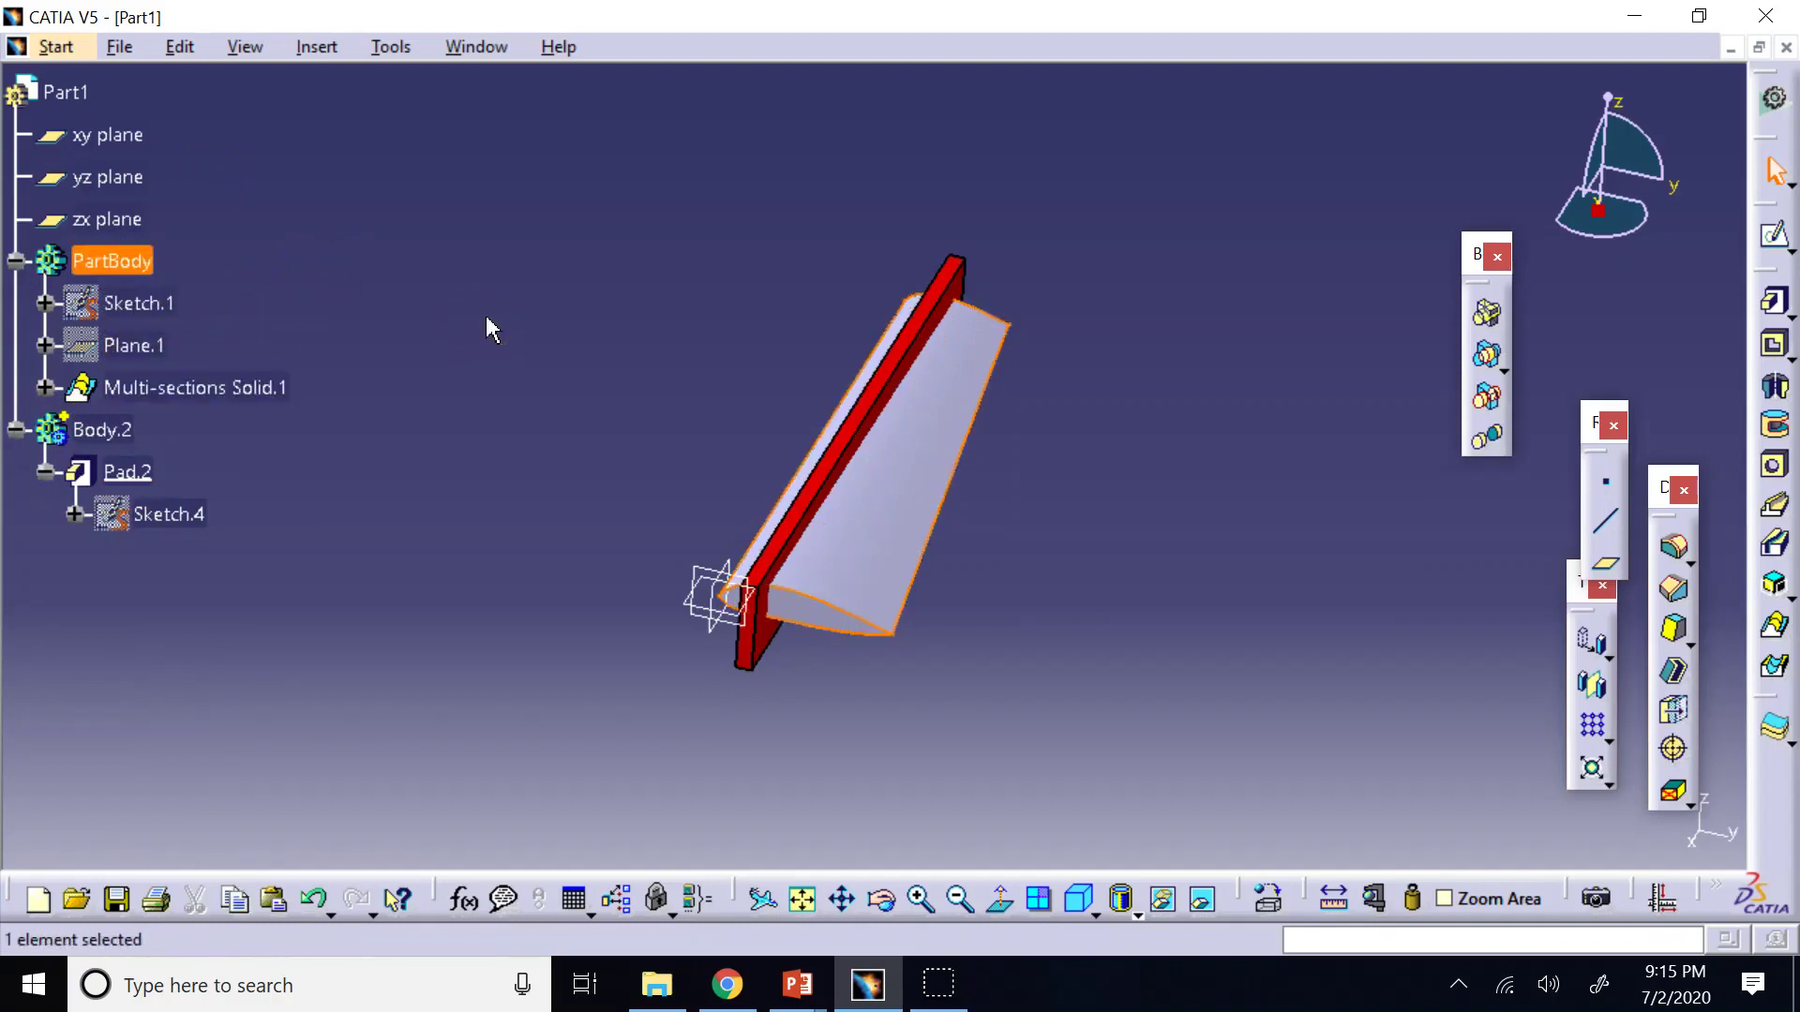
left_click(323, 211)
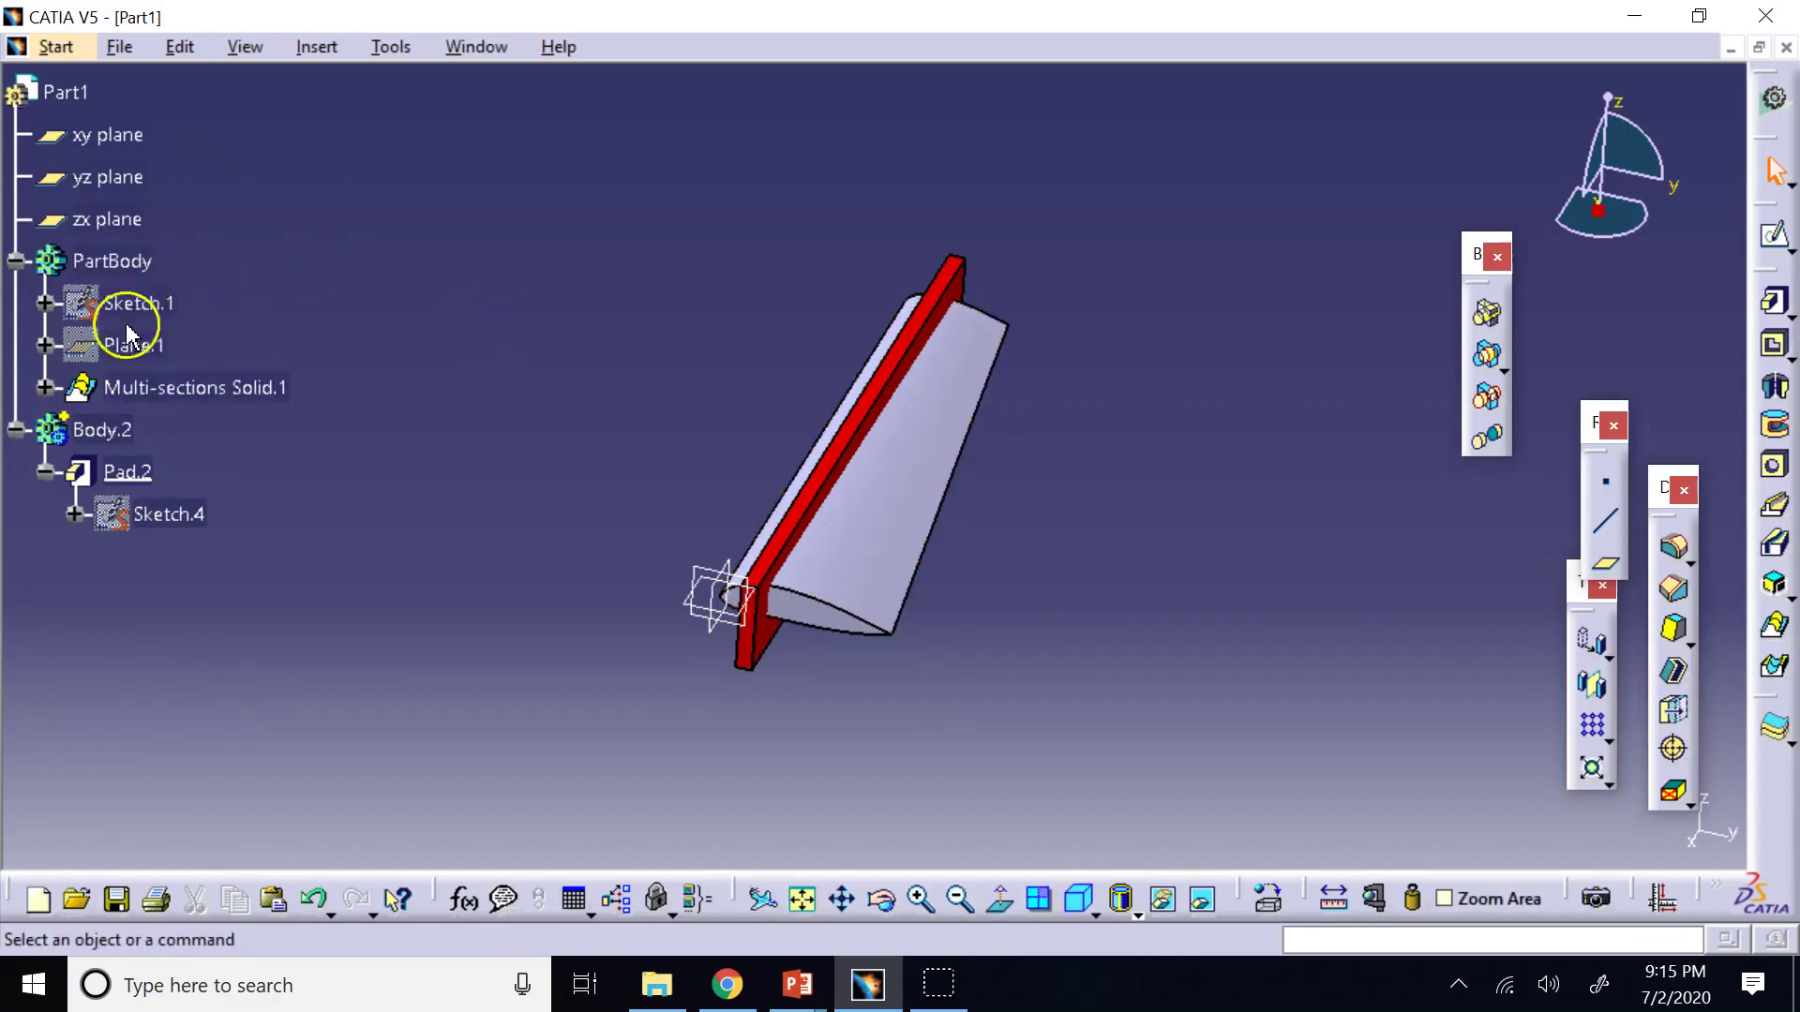
Rename PartBody as "Wing Skin" in its feature properties.
right_click(141, 261)
left_click(217, 374)
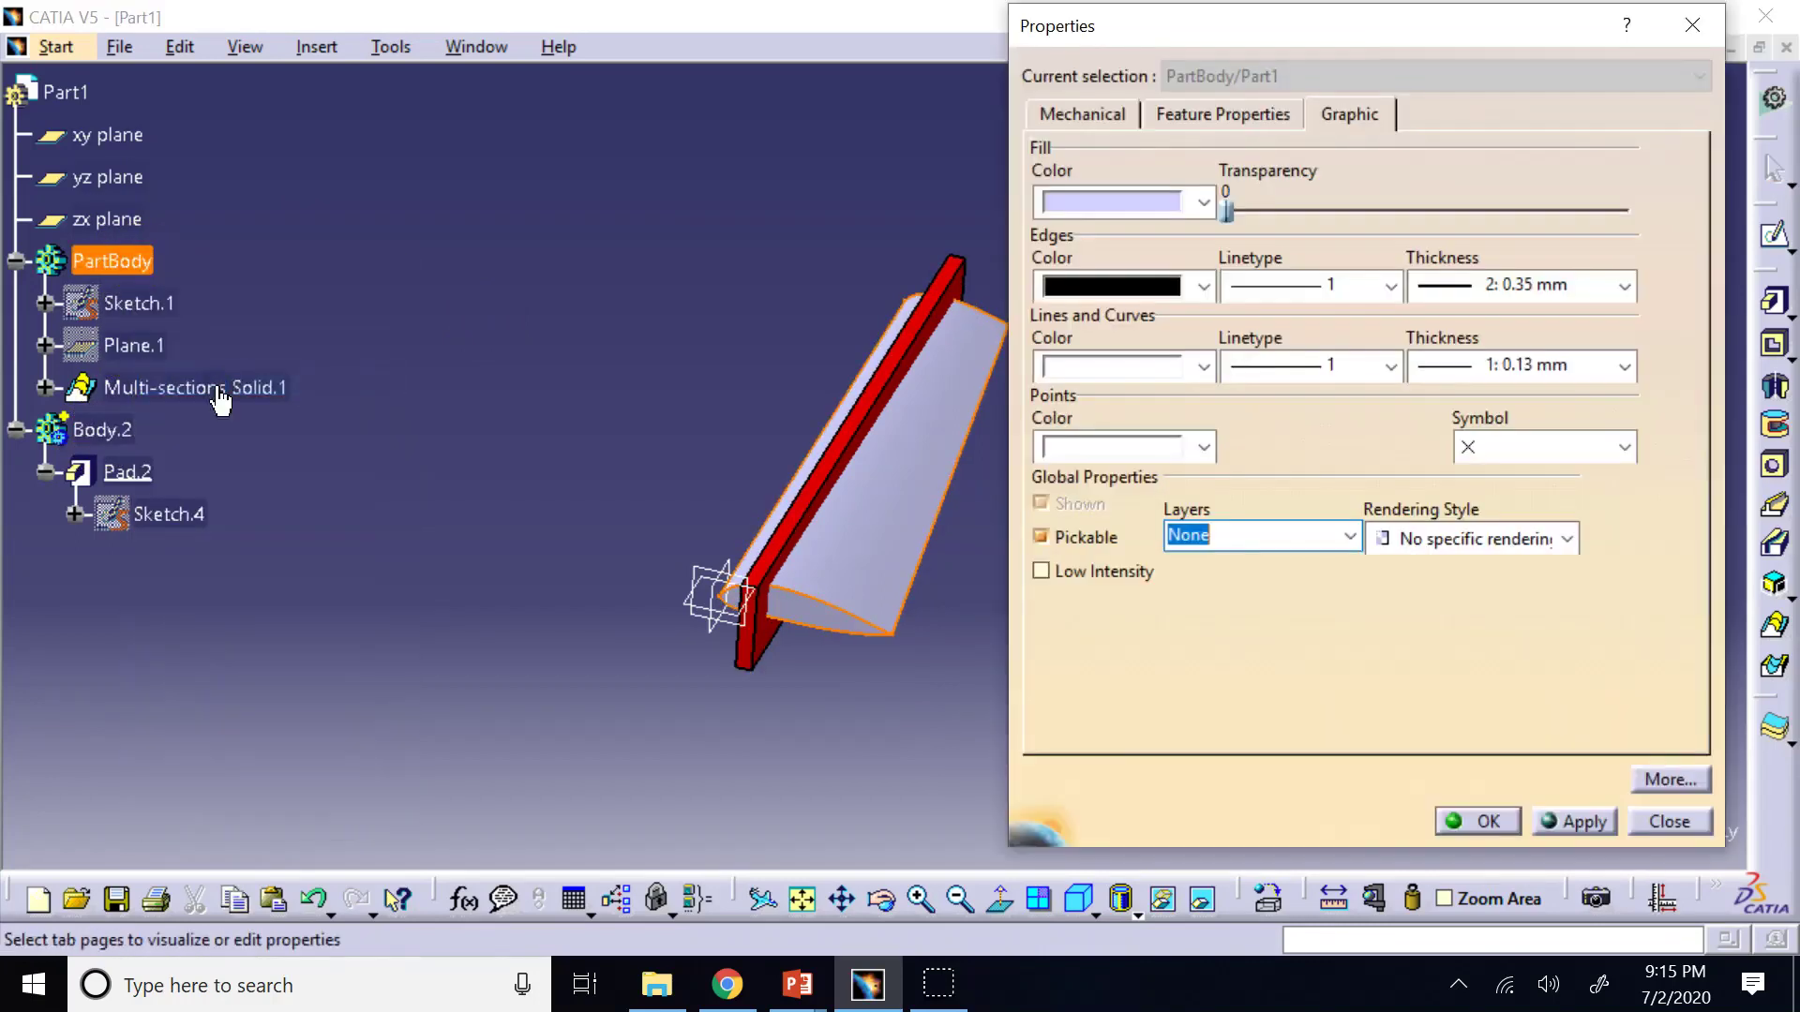
left_click(1057, 114)
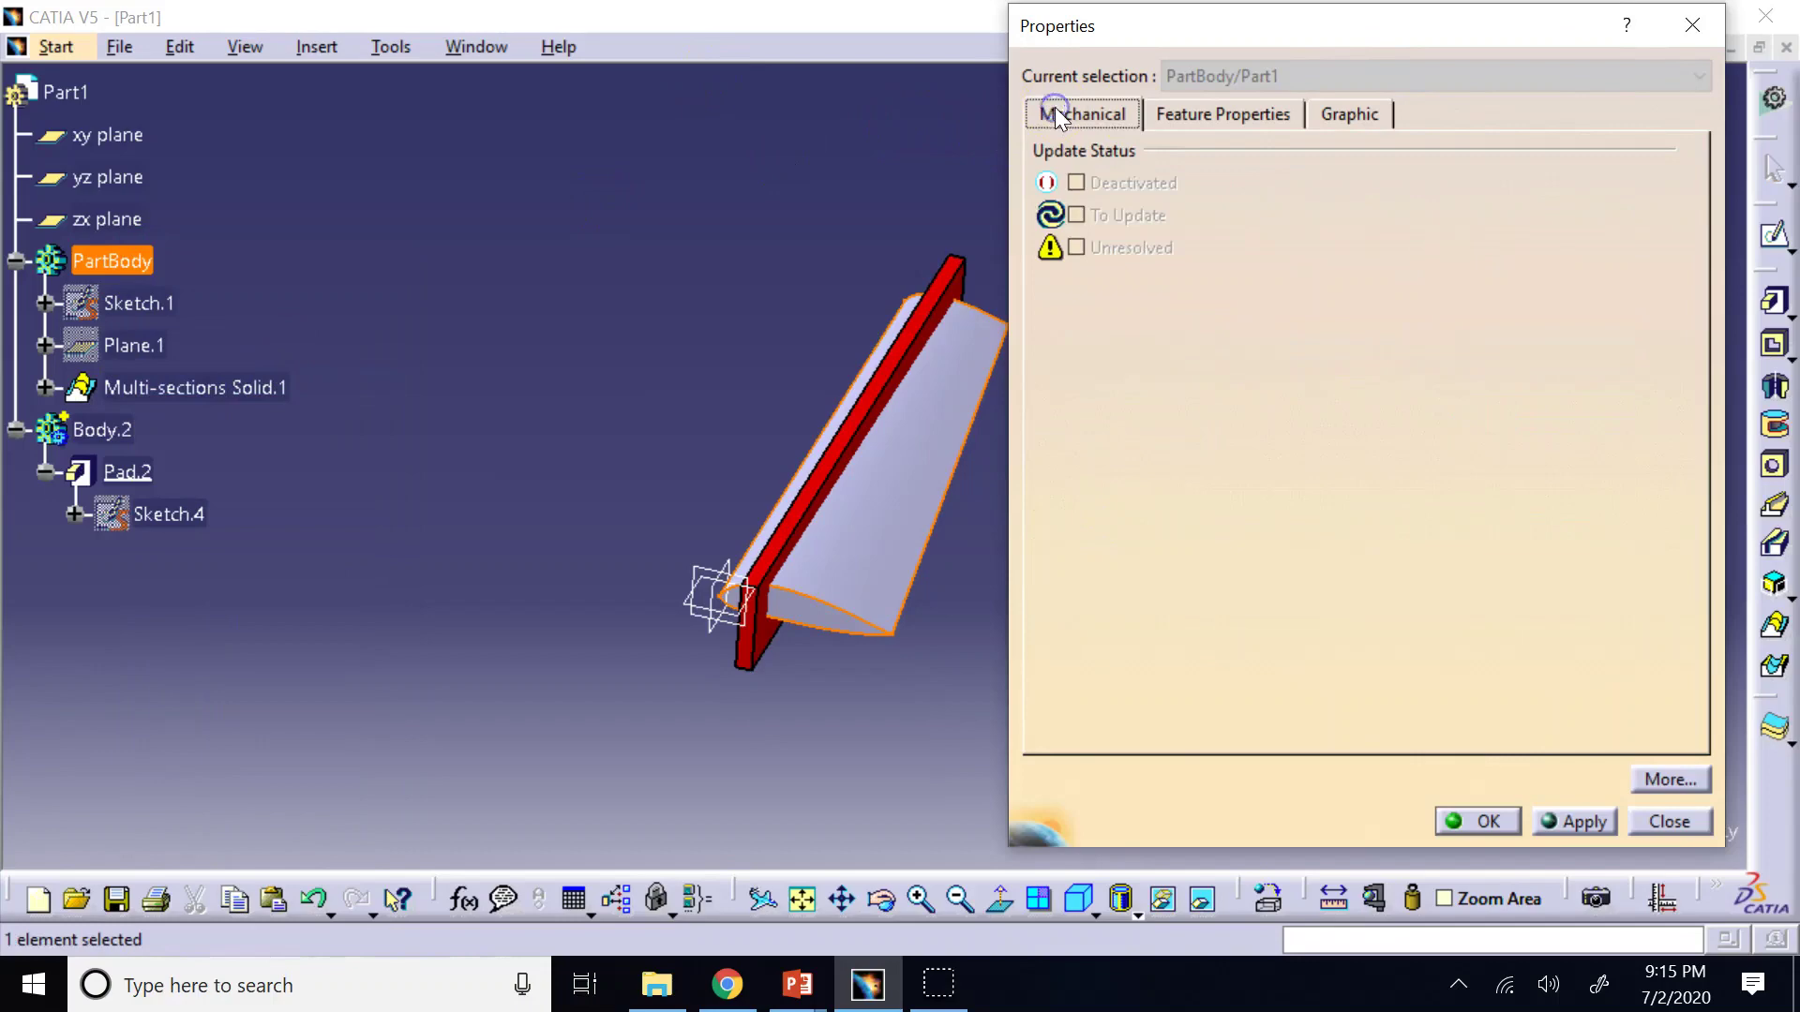
left_click(1189, 115)
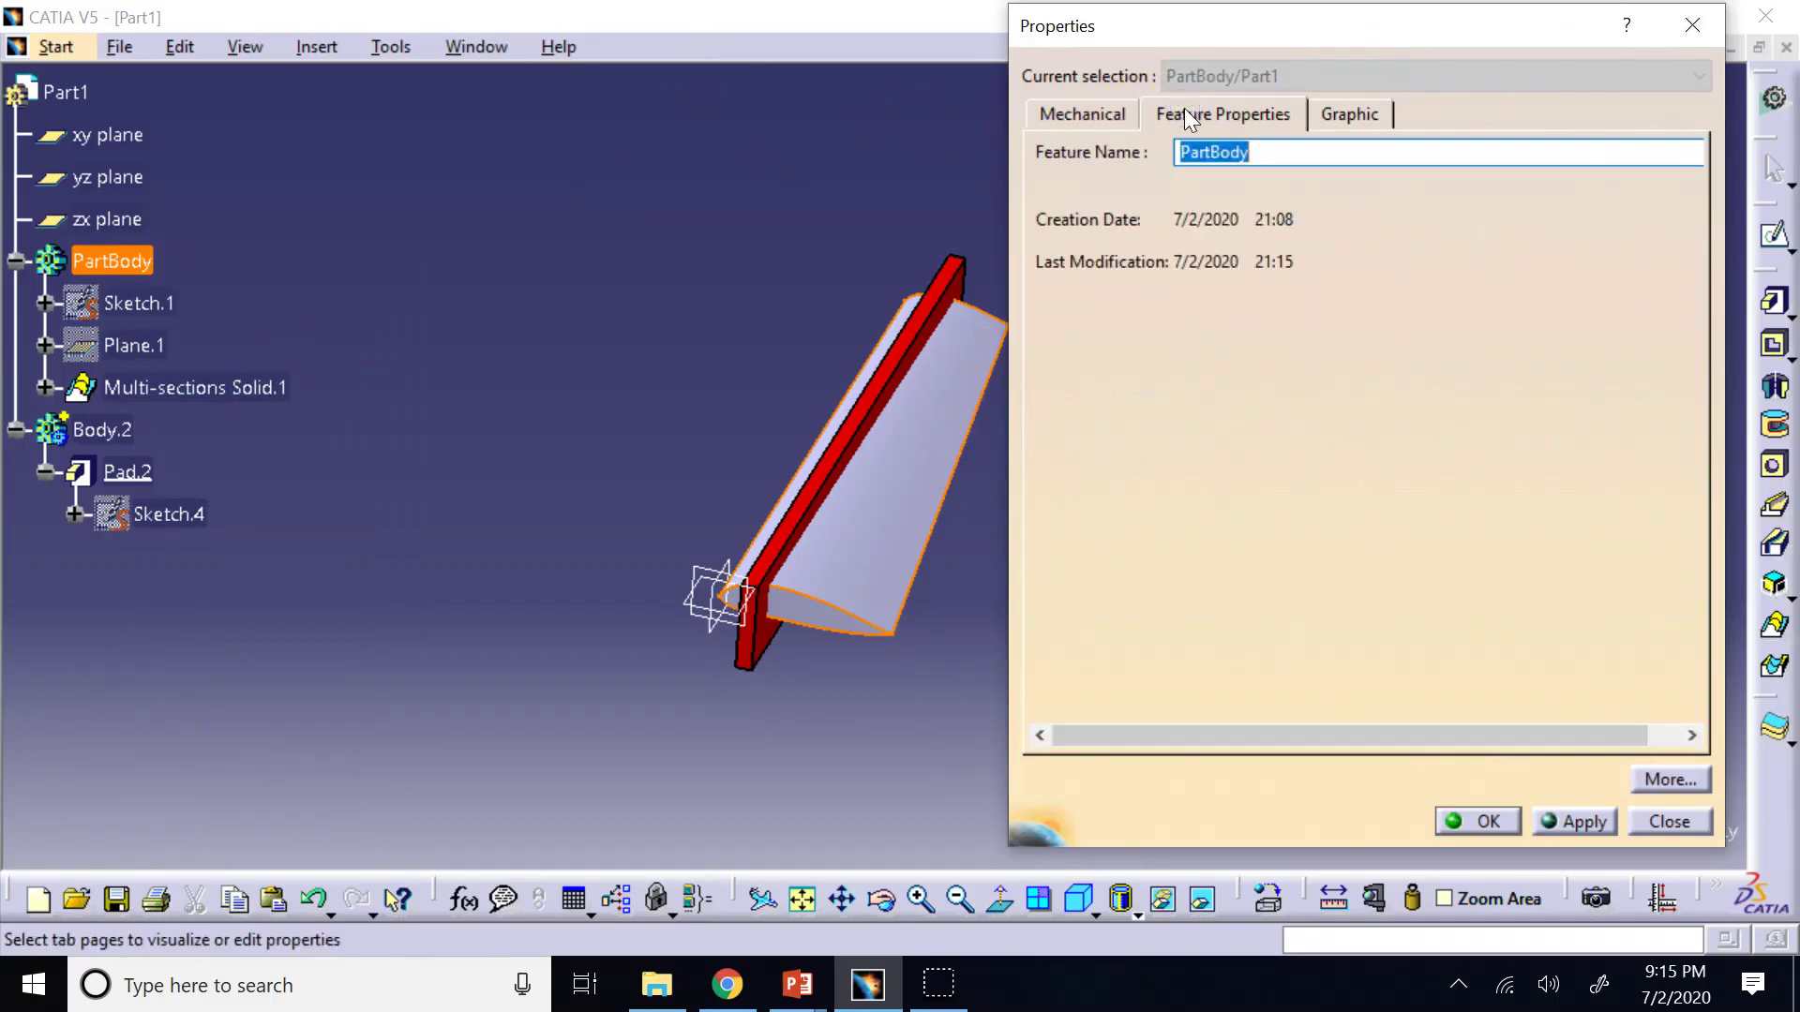
type("Wing Skin")
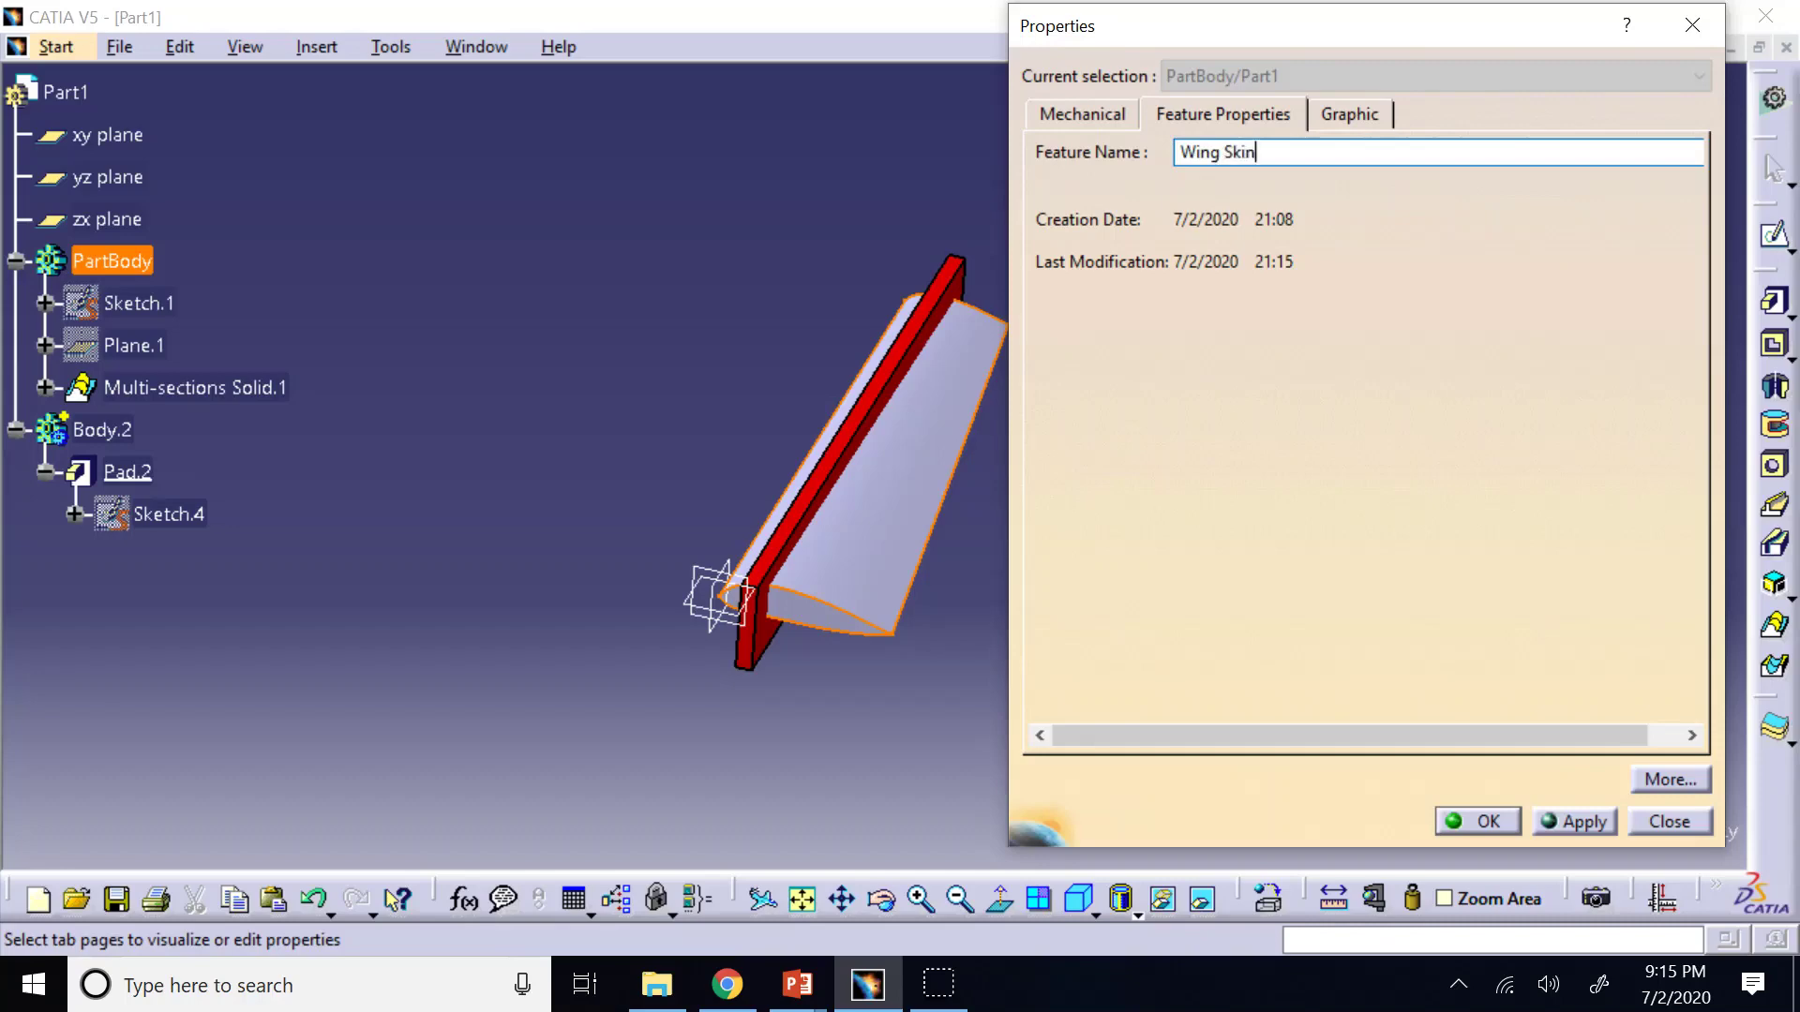
key("Return")
left_click(413, 382)
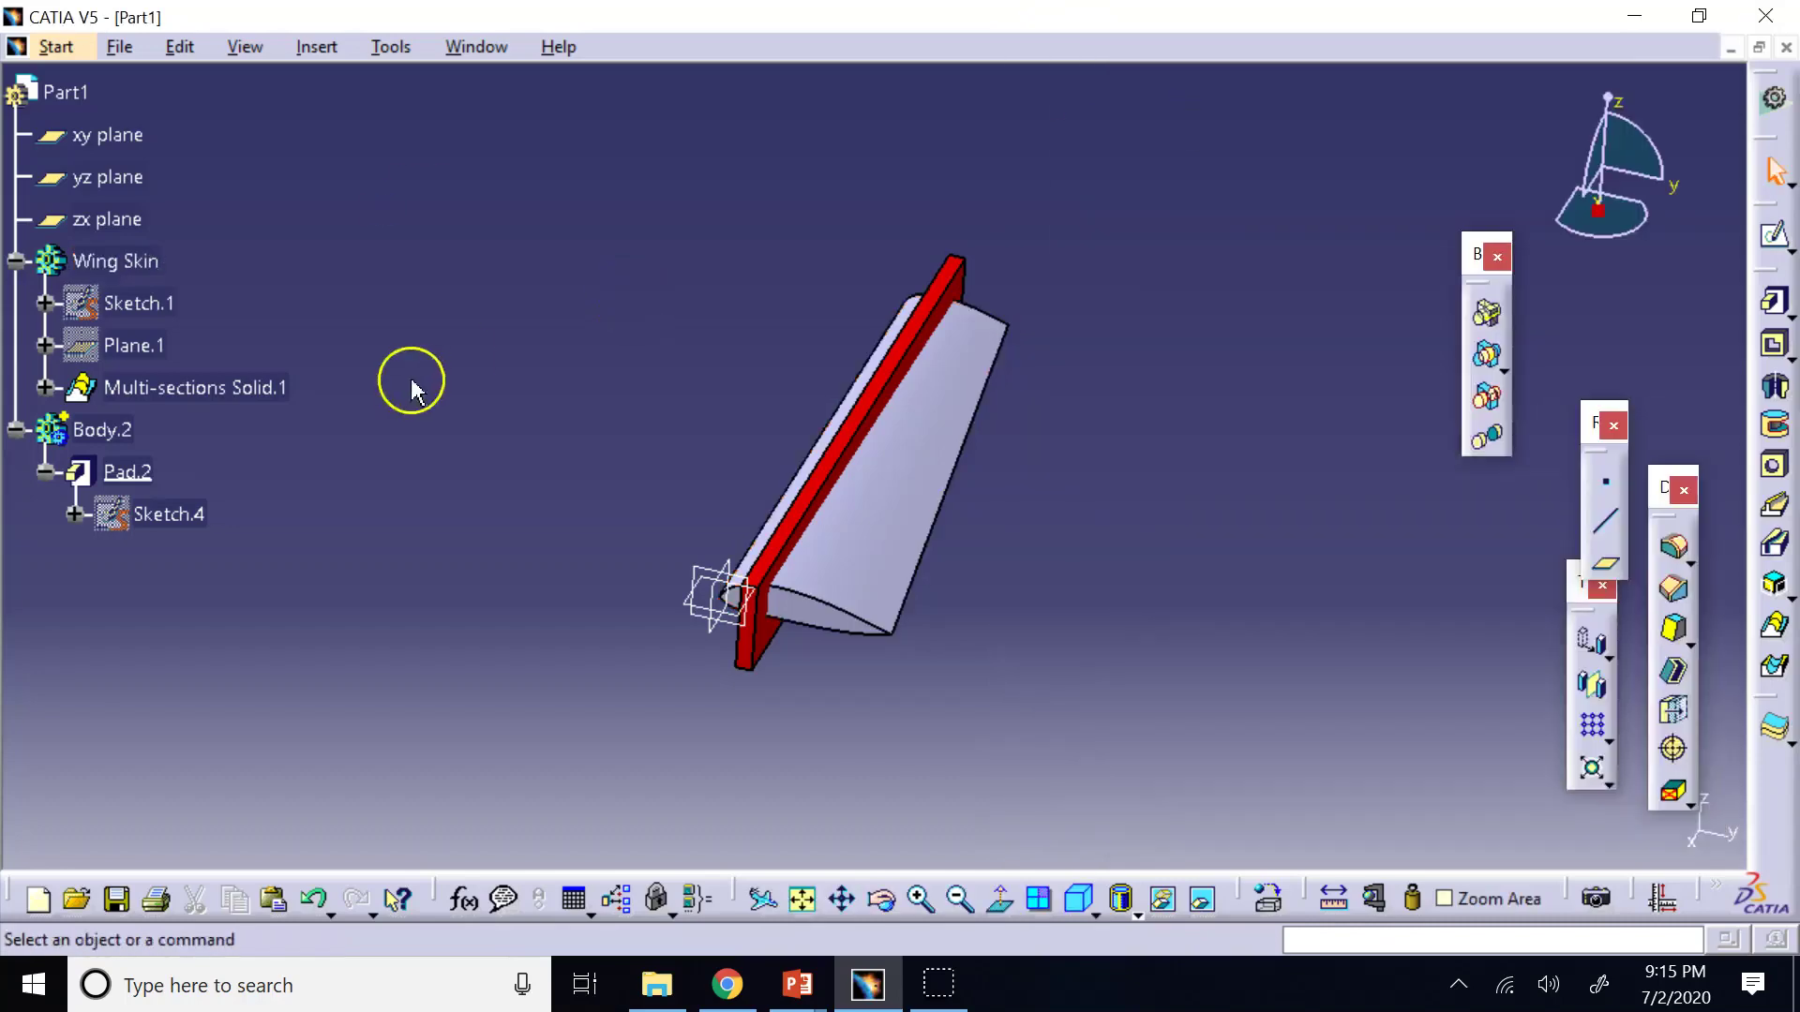
Rename Body.2, which holds the red spar pad, as "Plate".
right_click(111, 433)
left_click(234, 498)
left_click(1168, 117)
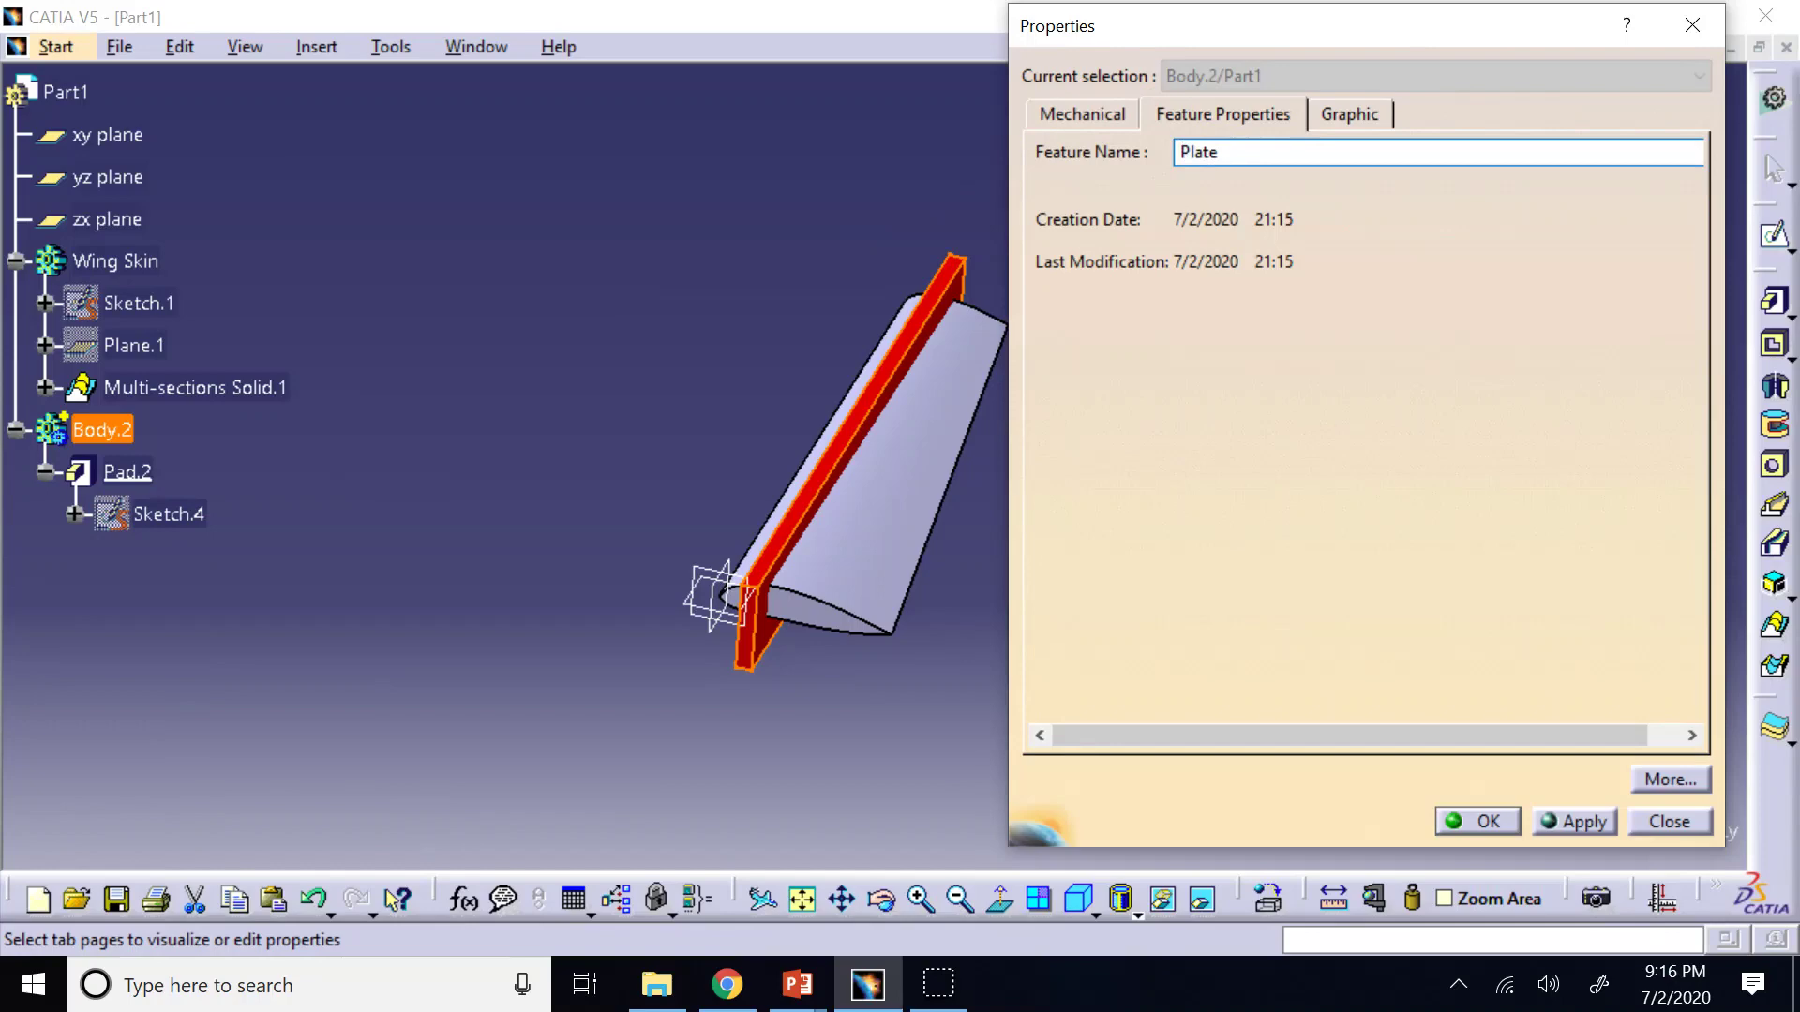
key("Return")
left_click(724, 242)
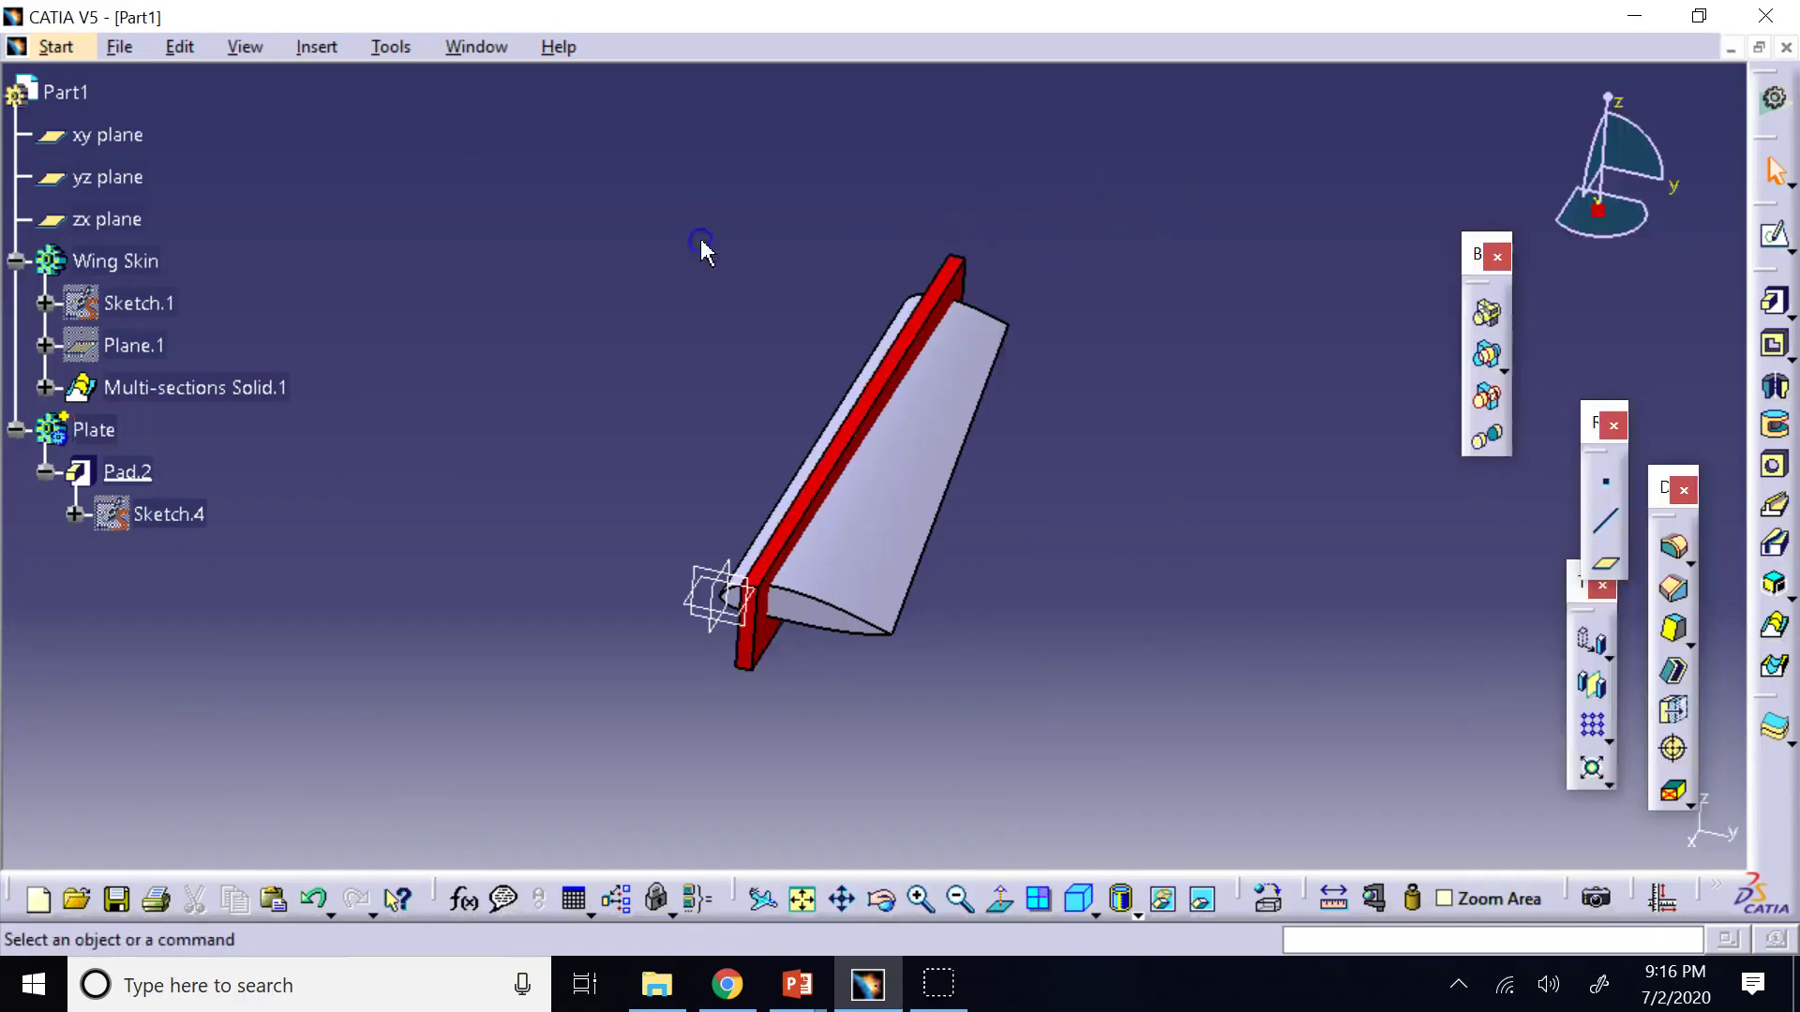
Create a Boolean Intersect of the Plate body to the Wing Skin body.
left_click(141, 277)
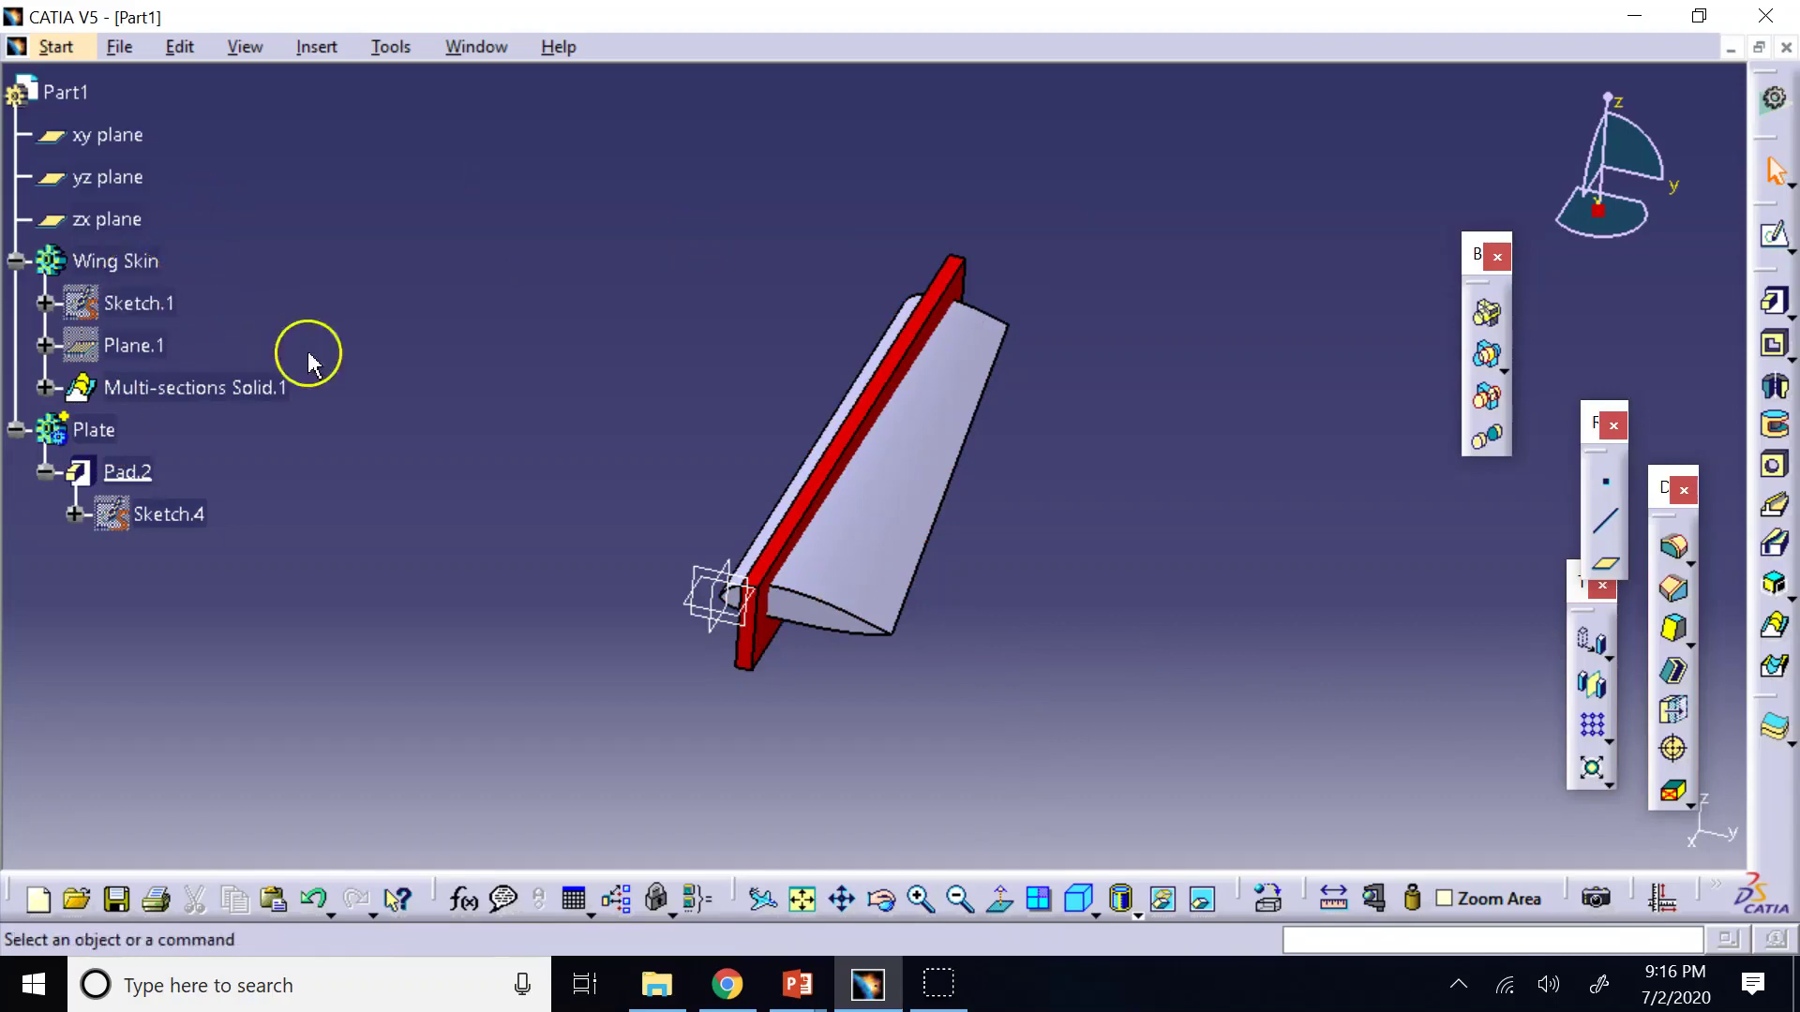
left_click(1484, 361)
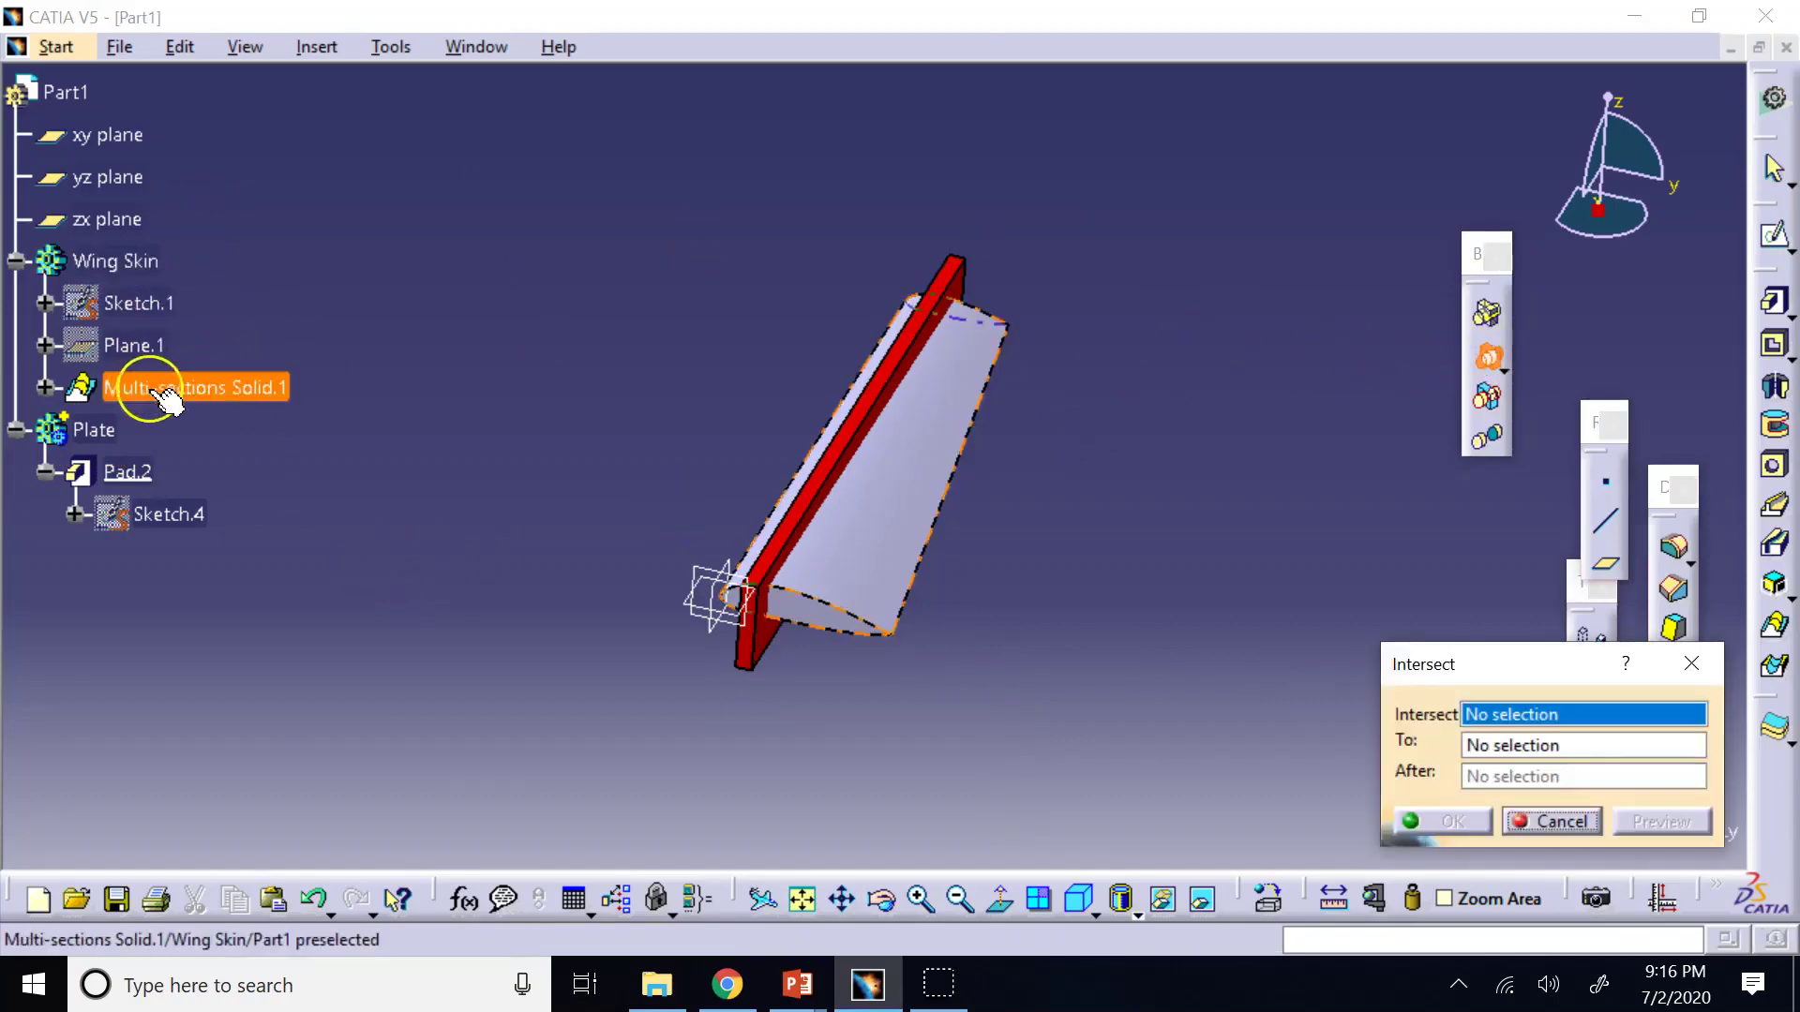
left_click(140, 263)
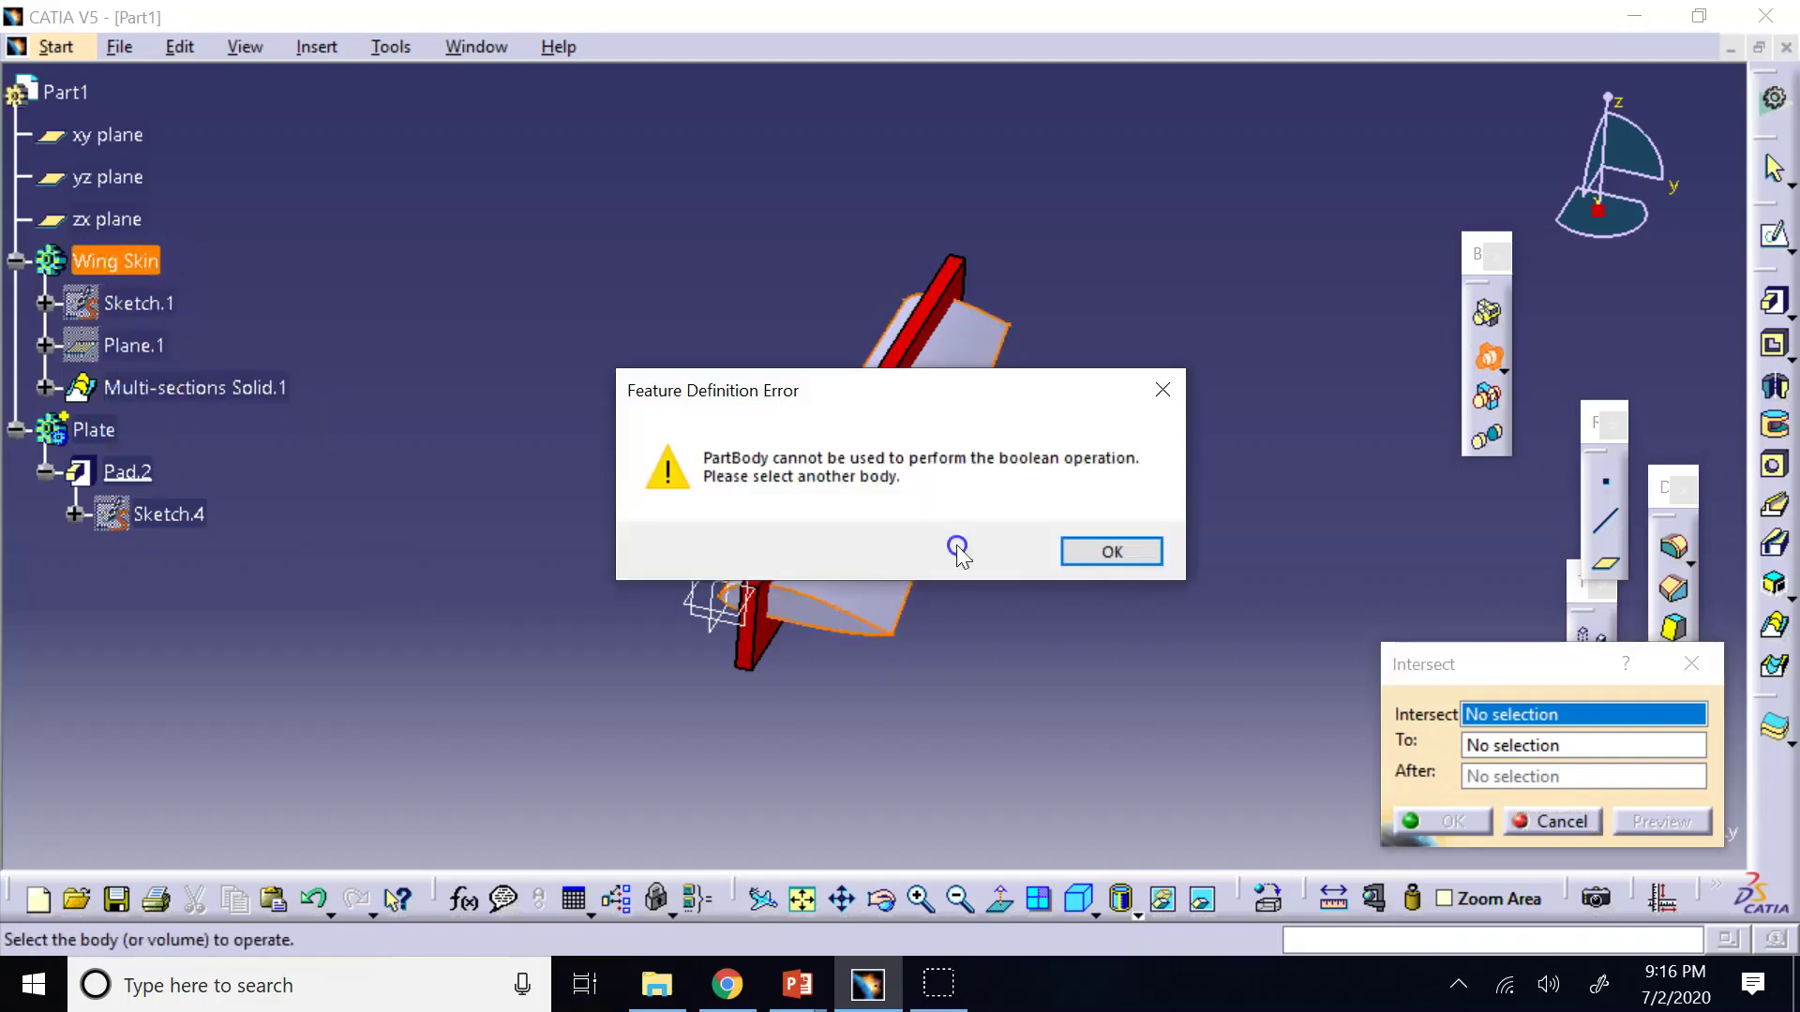
left_click(1113, 553)
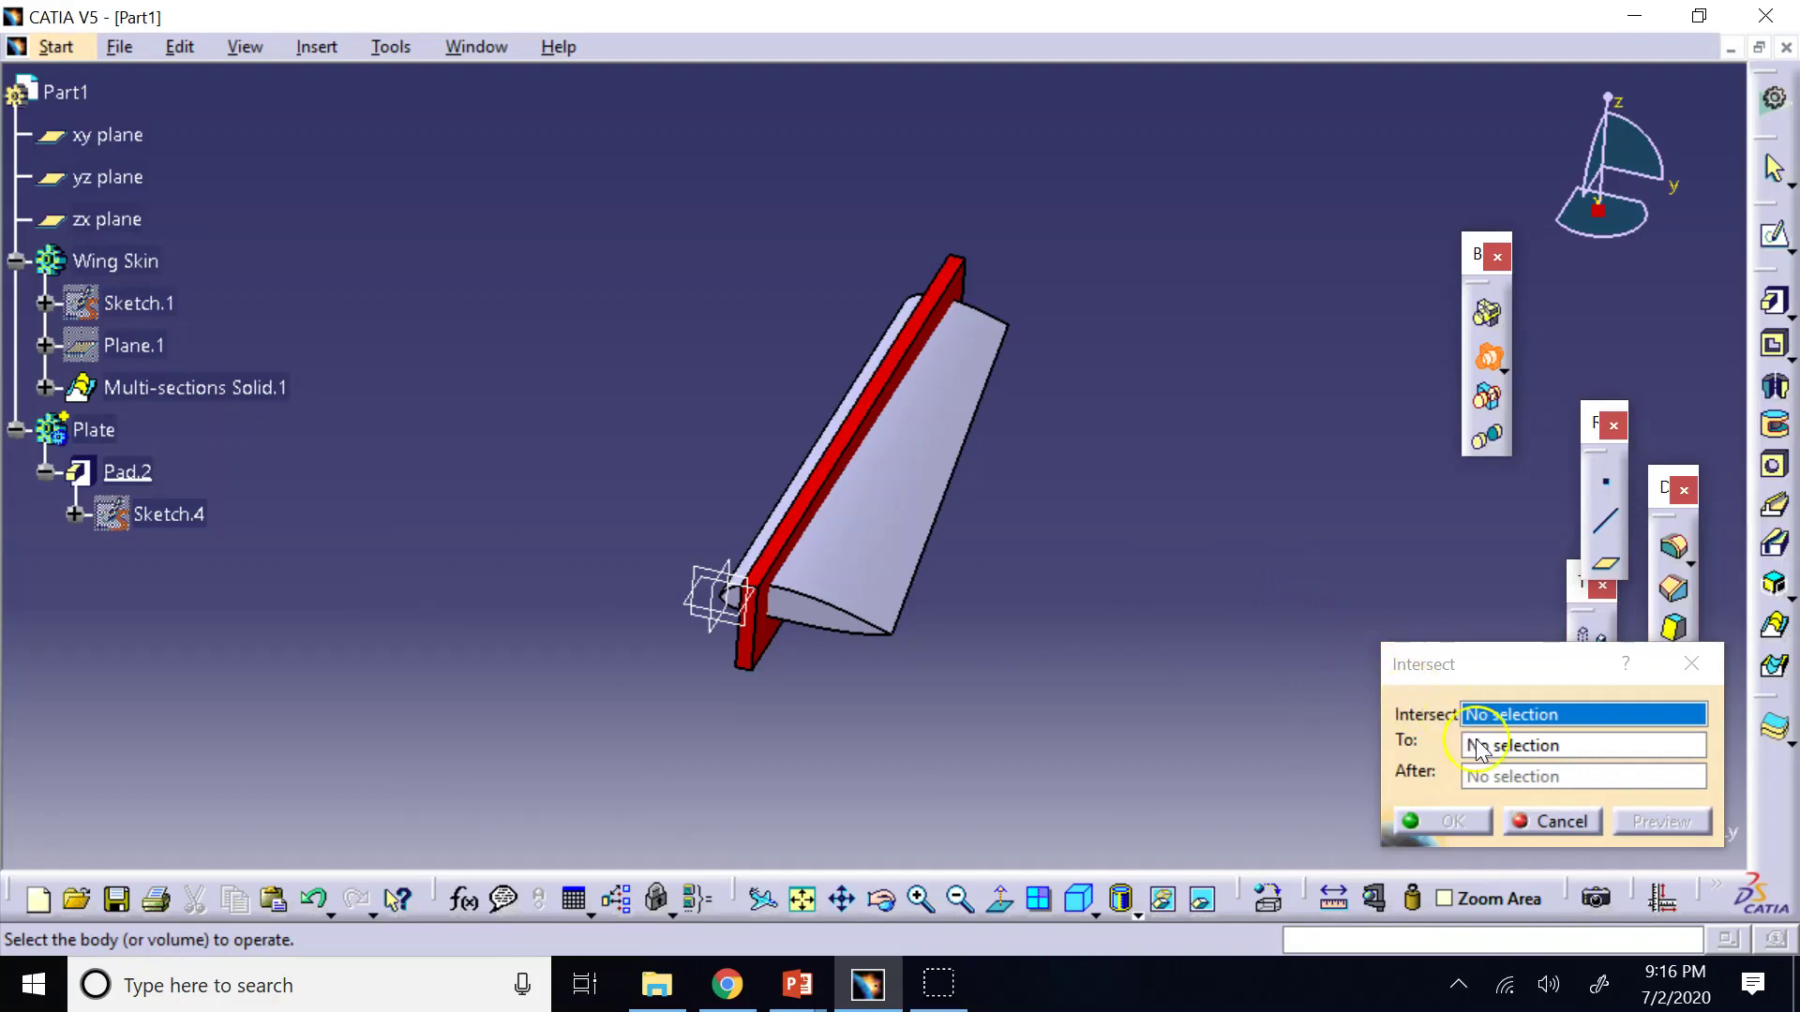
left_click(125, 472)
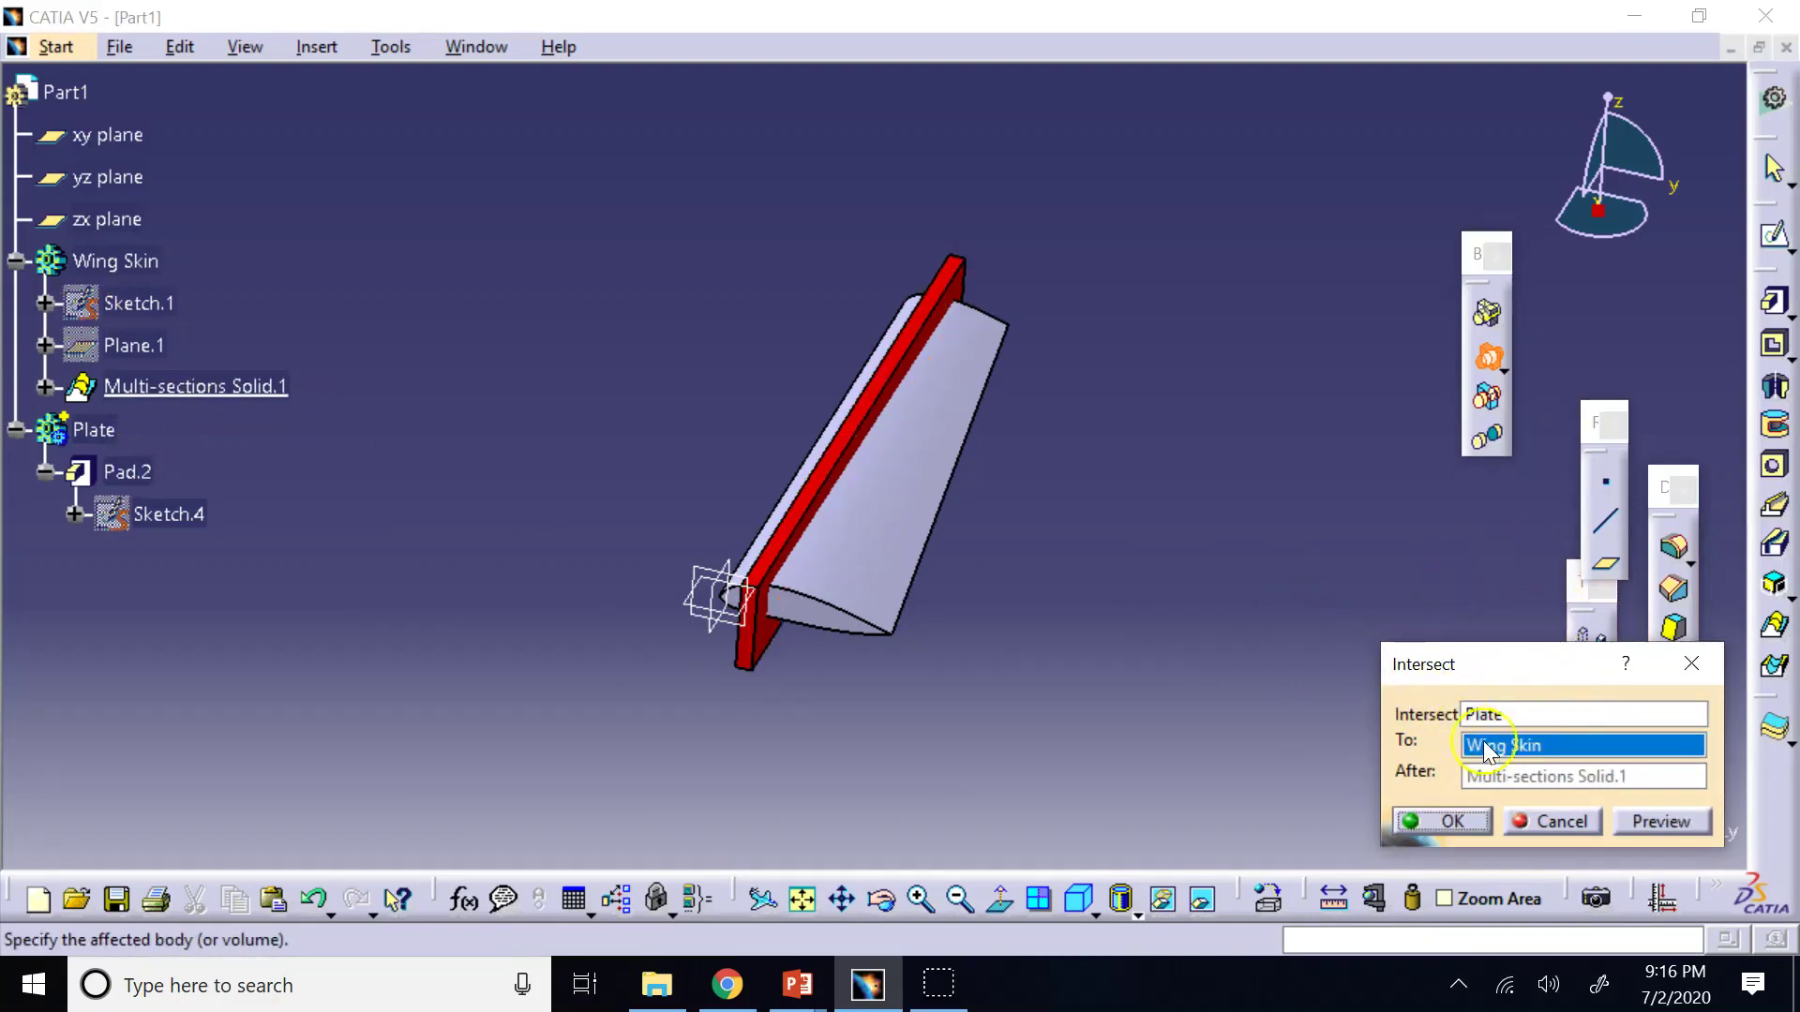
left_click(1454, 824)
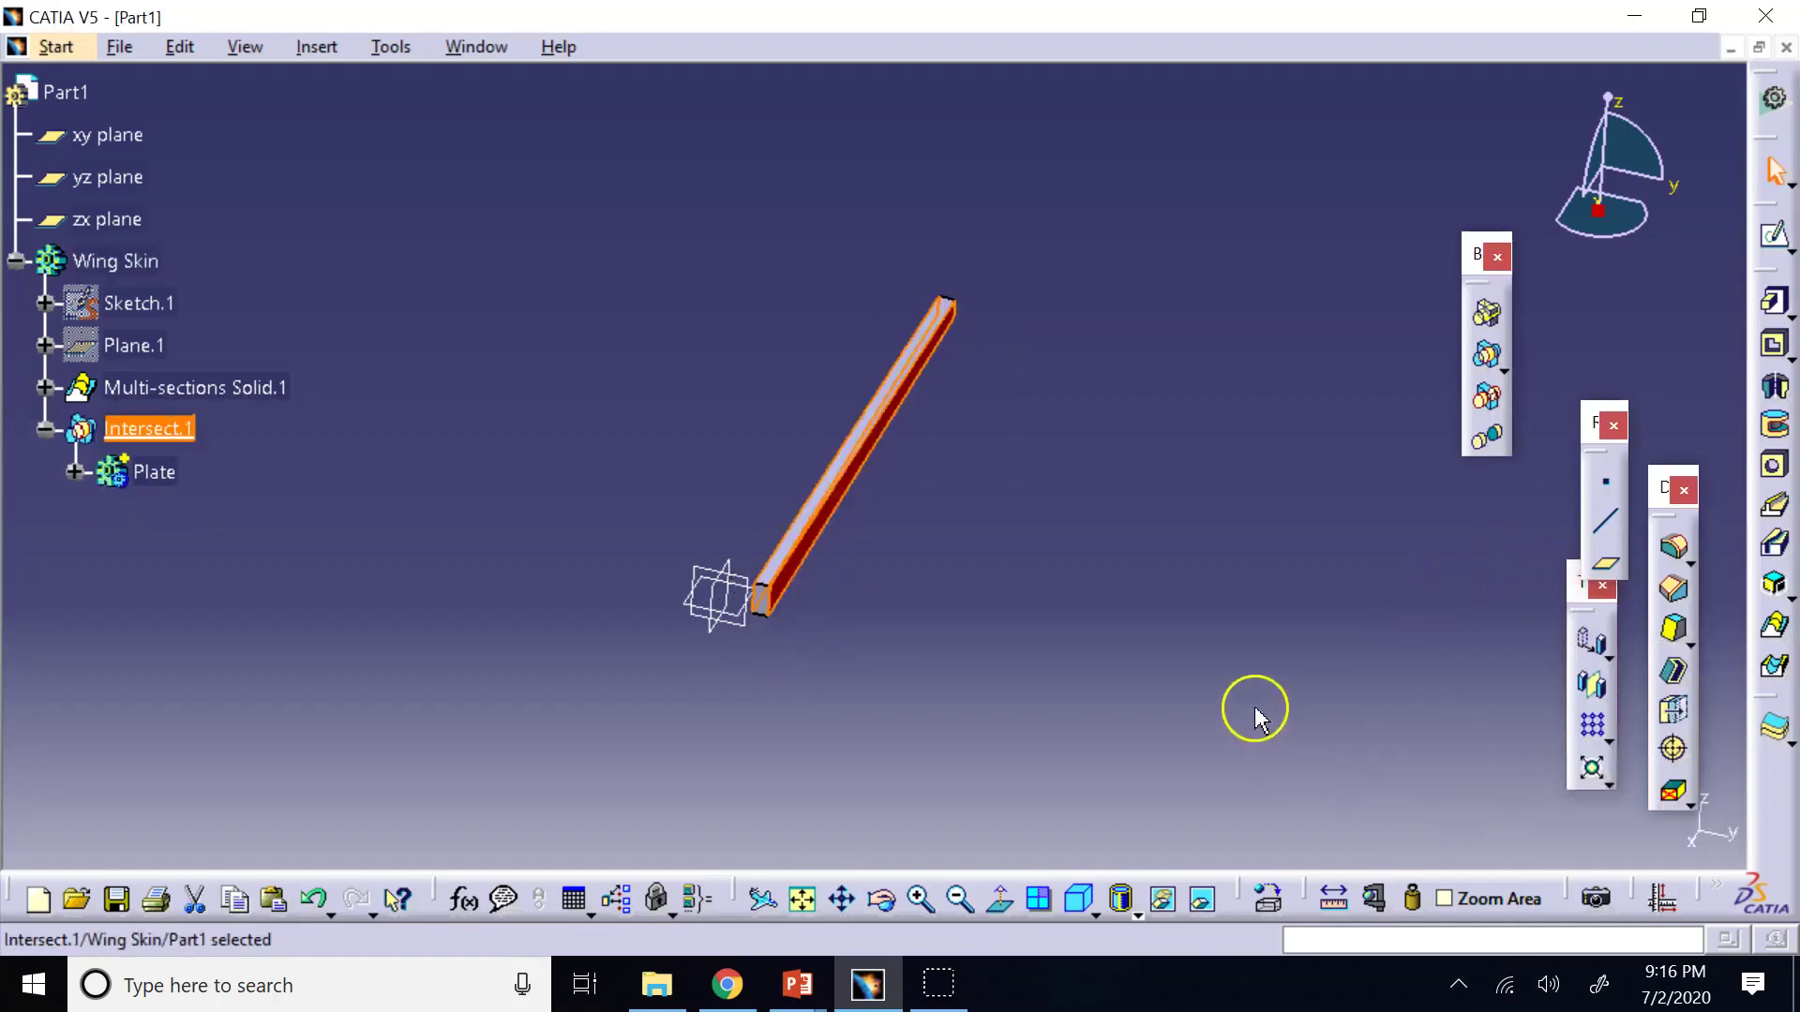
Examine the end profile of the intersected spar up close in the standard front view.
left_click(883, 900)
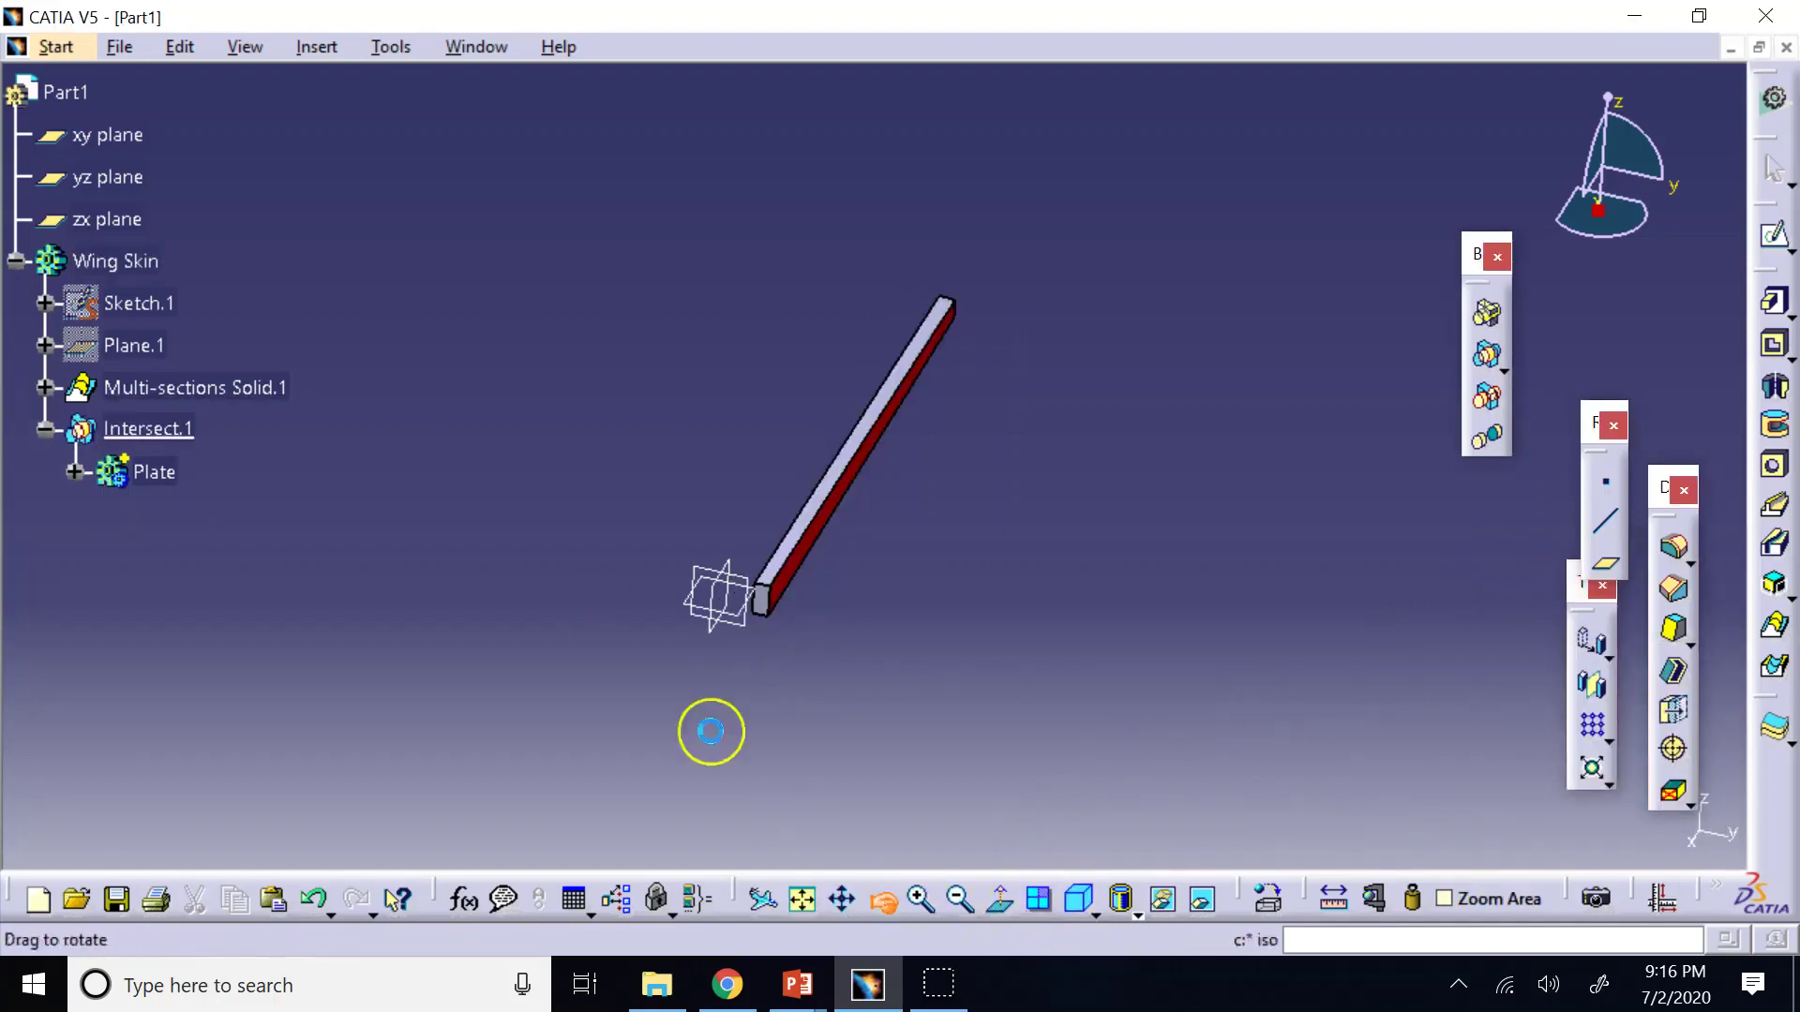
left_click_drag(710, 731, 876, 515)
left_click(872, 515)
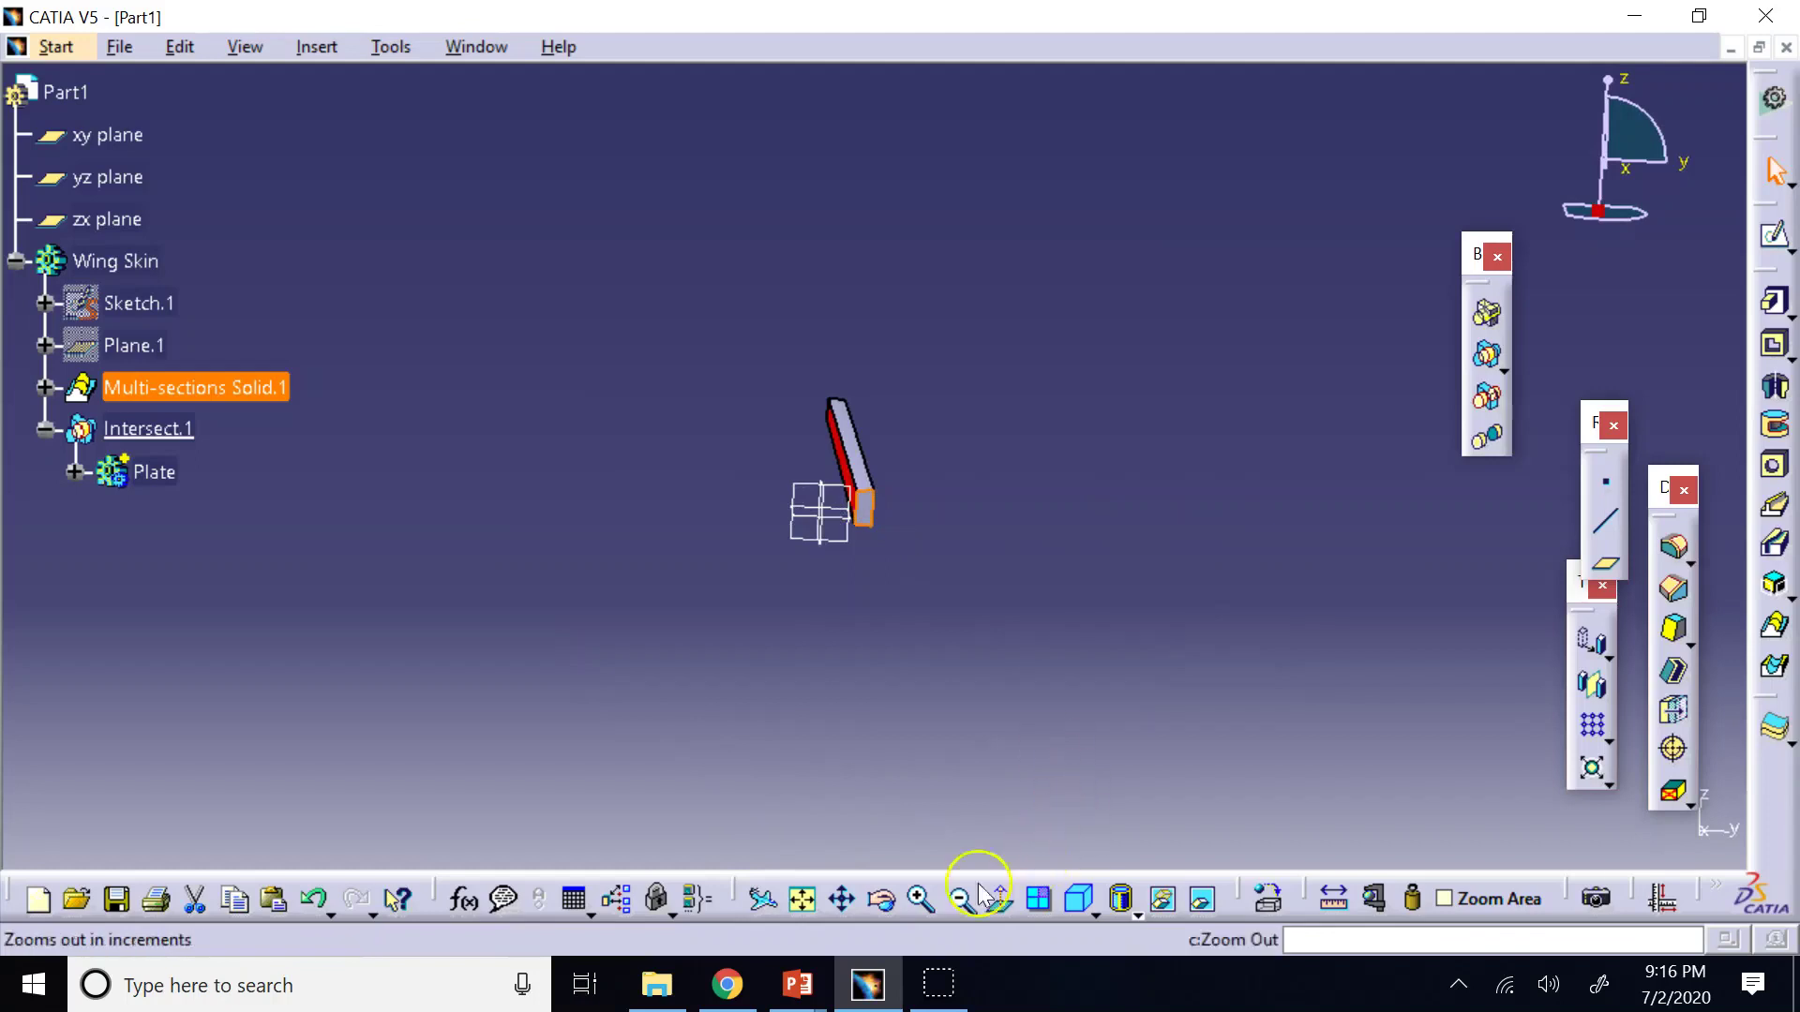
left_click(998, 902)
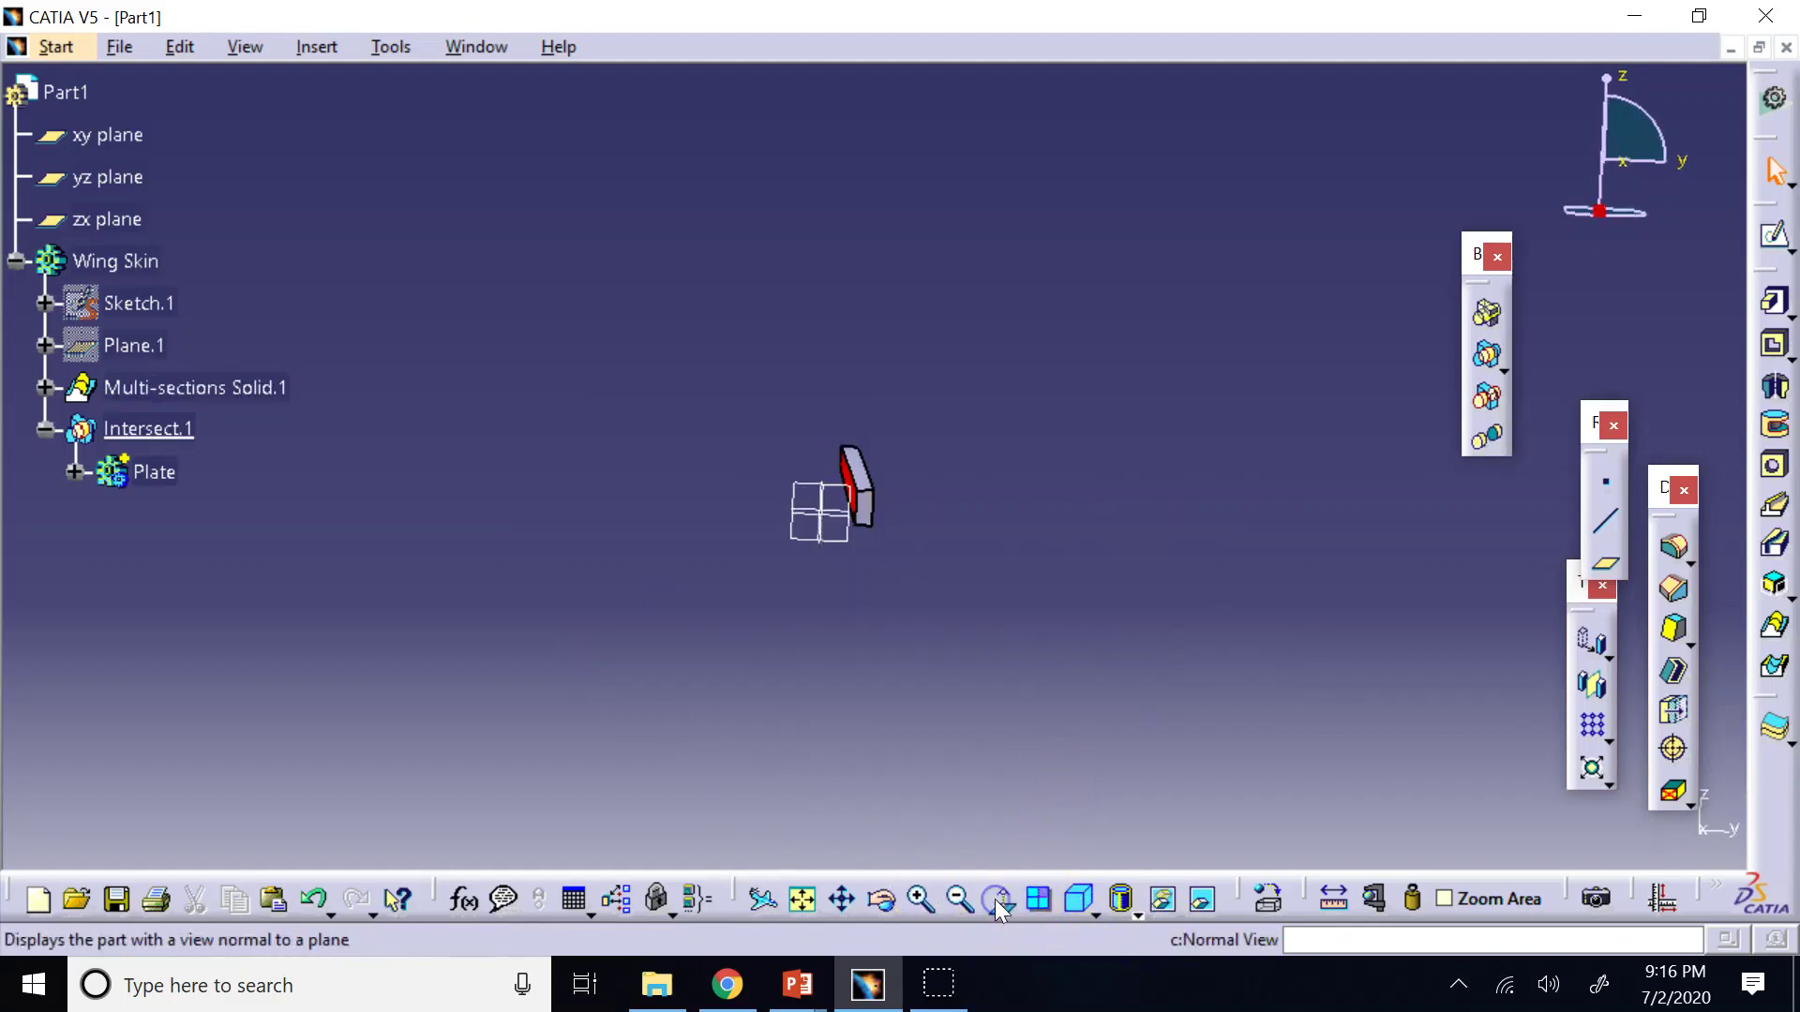
left_click(1452, 920)
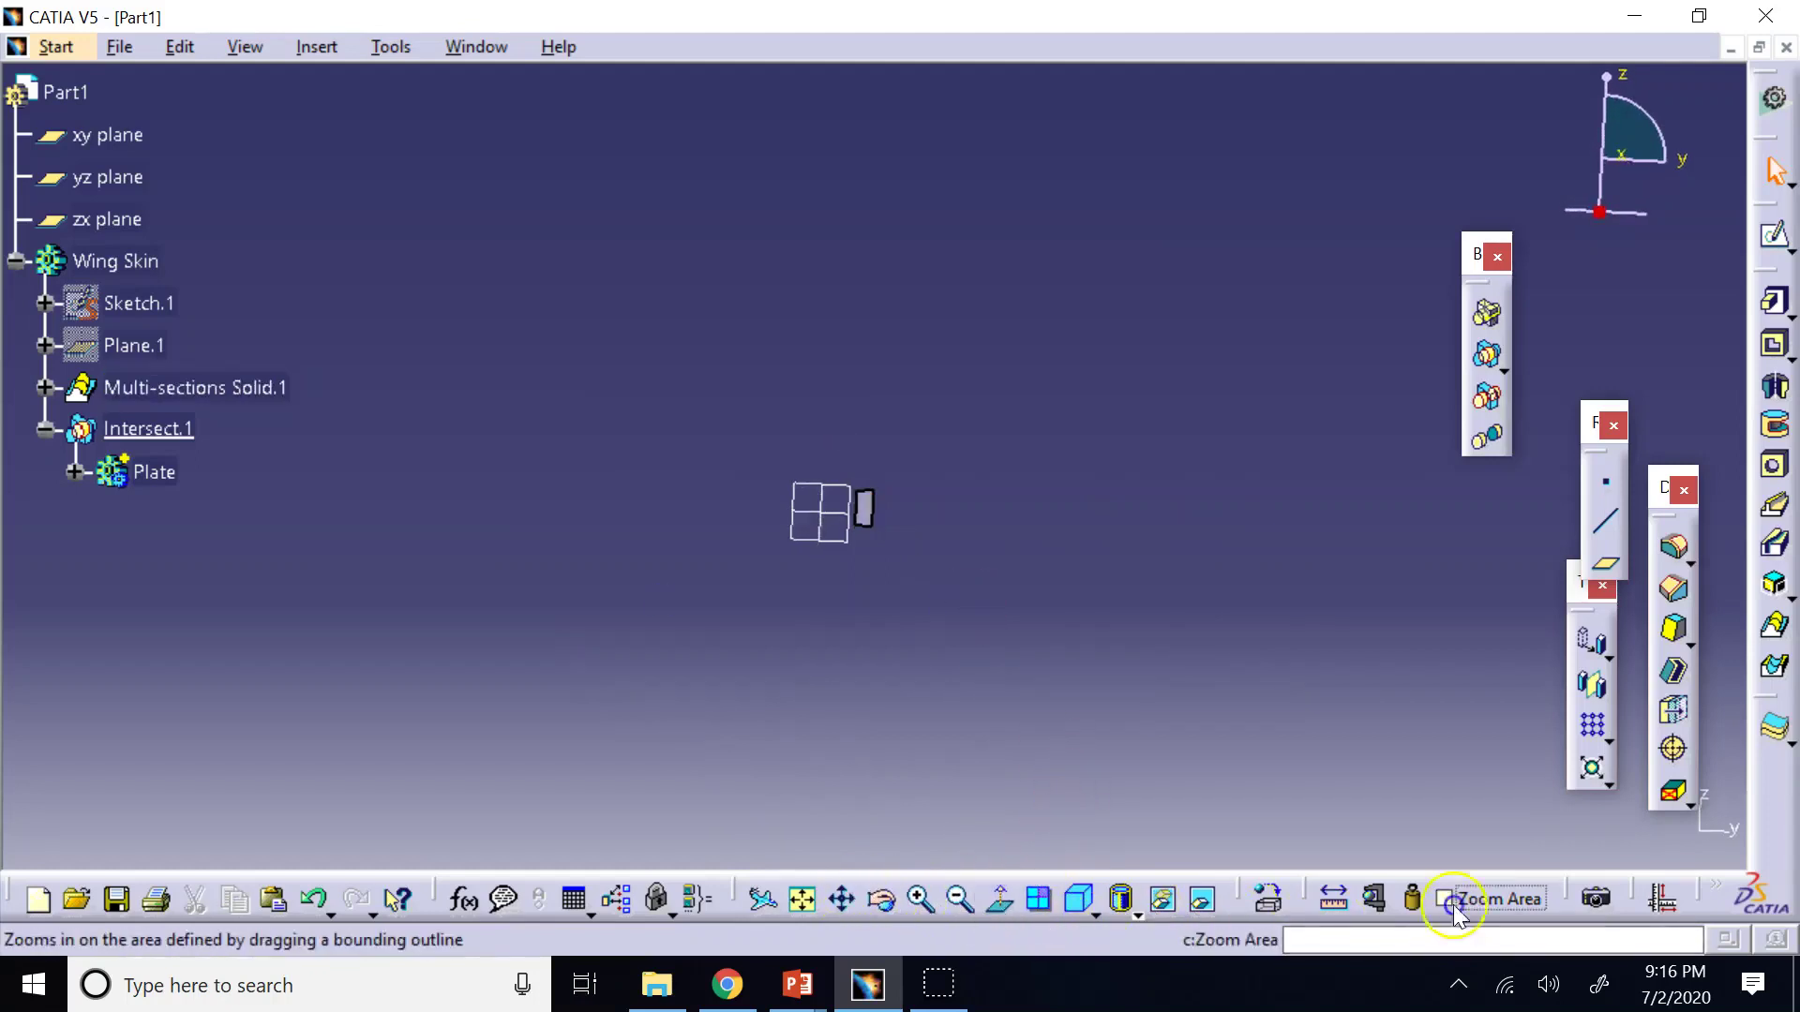
left_click_drag(905, 600, 902, 564)
left_click_drag(852, 483, 848, 477)
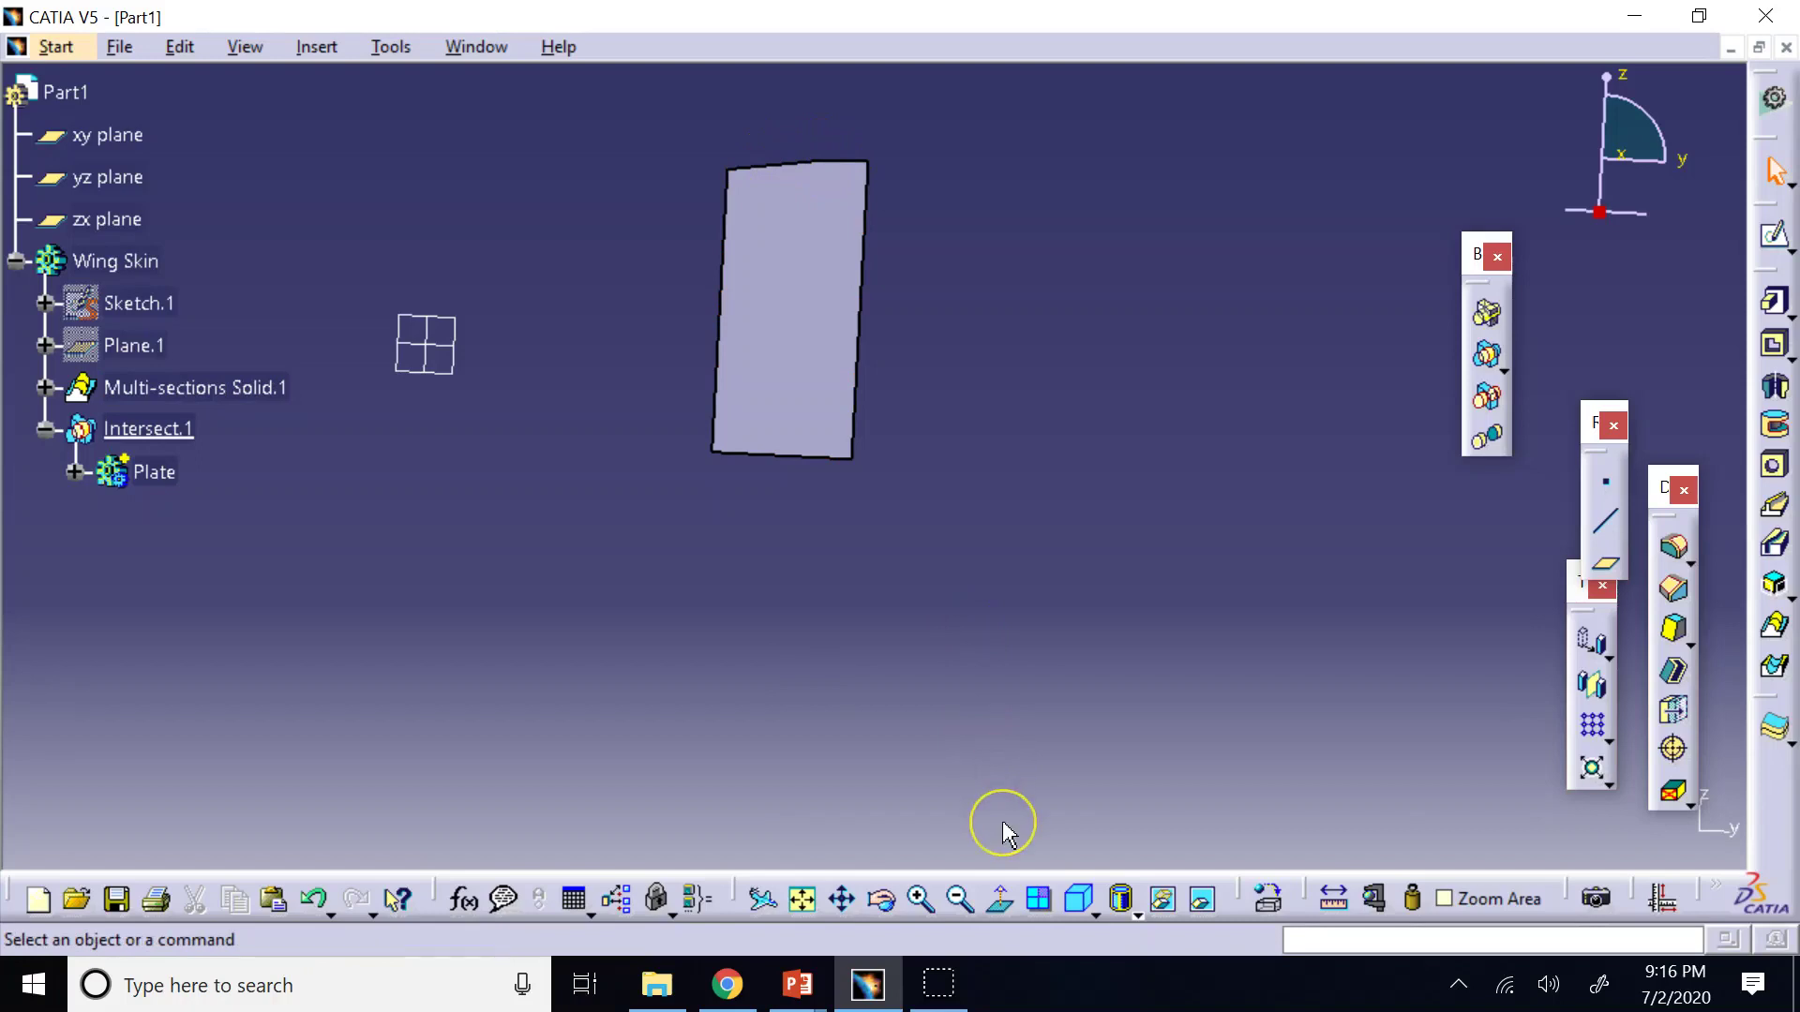
left_click(1095, 909)
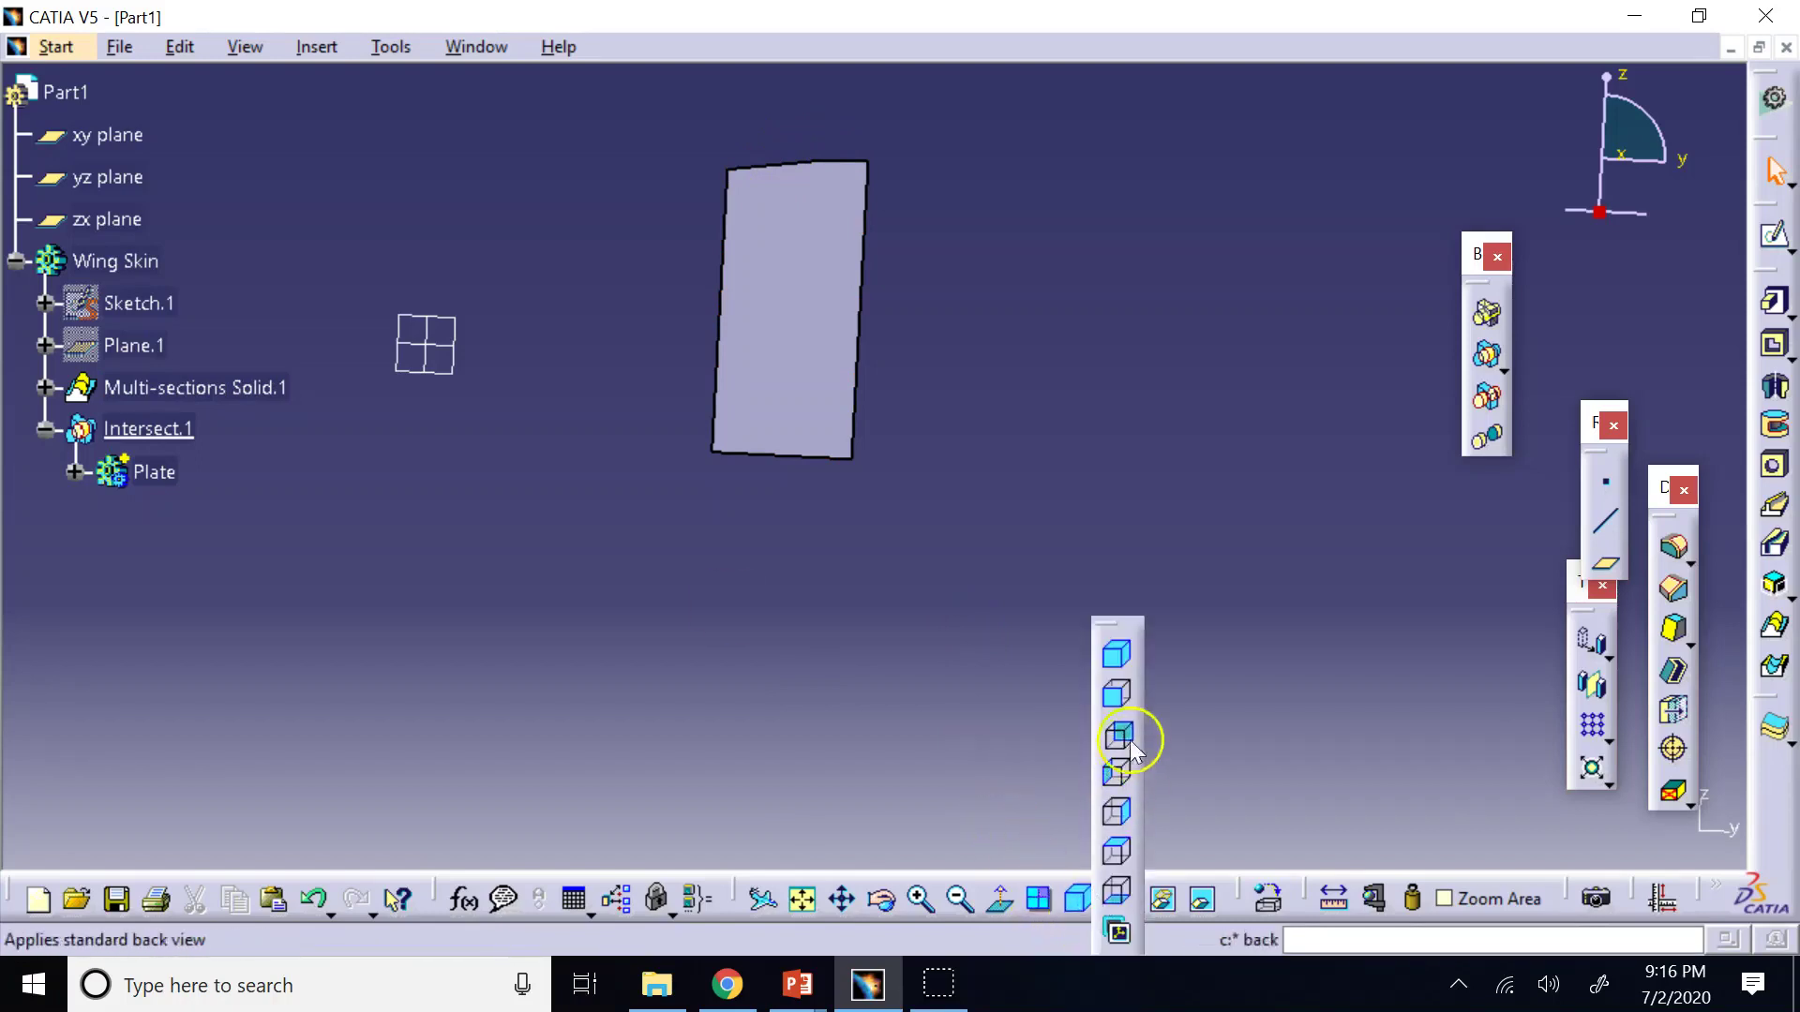
left_click(1117, 695)
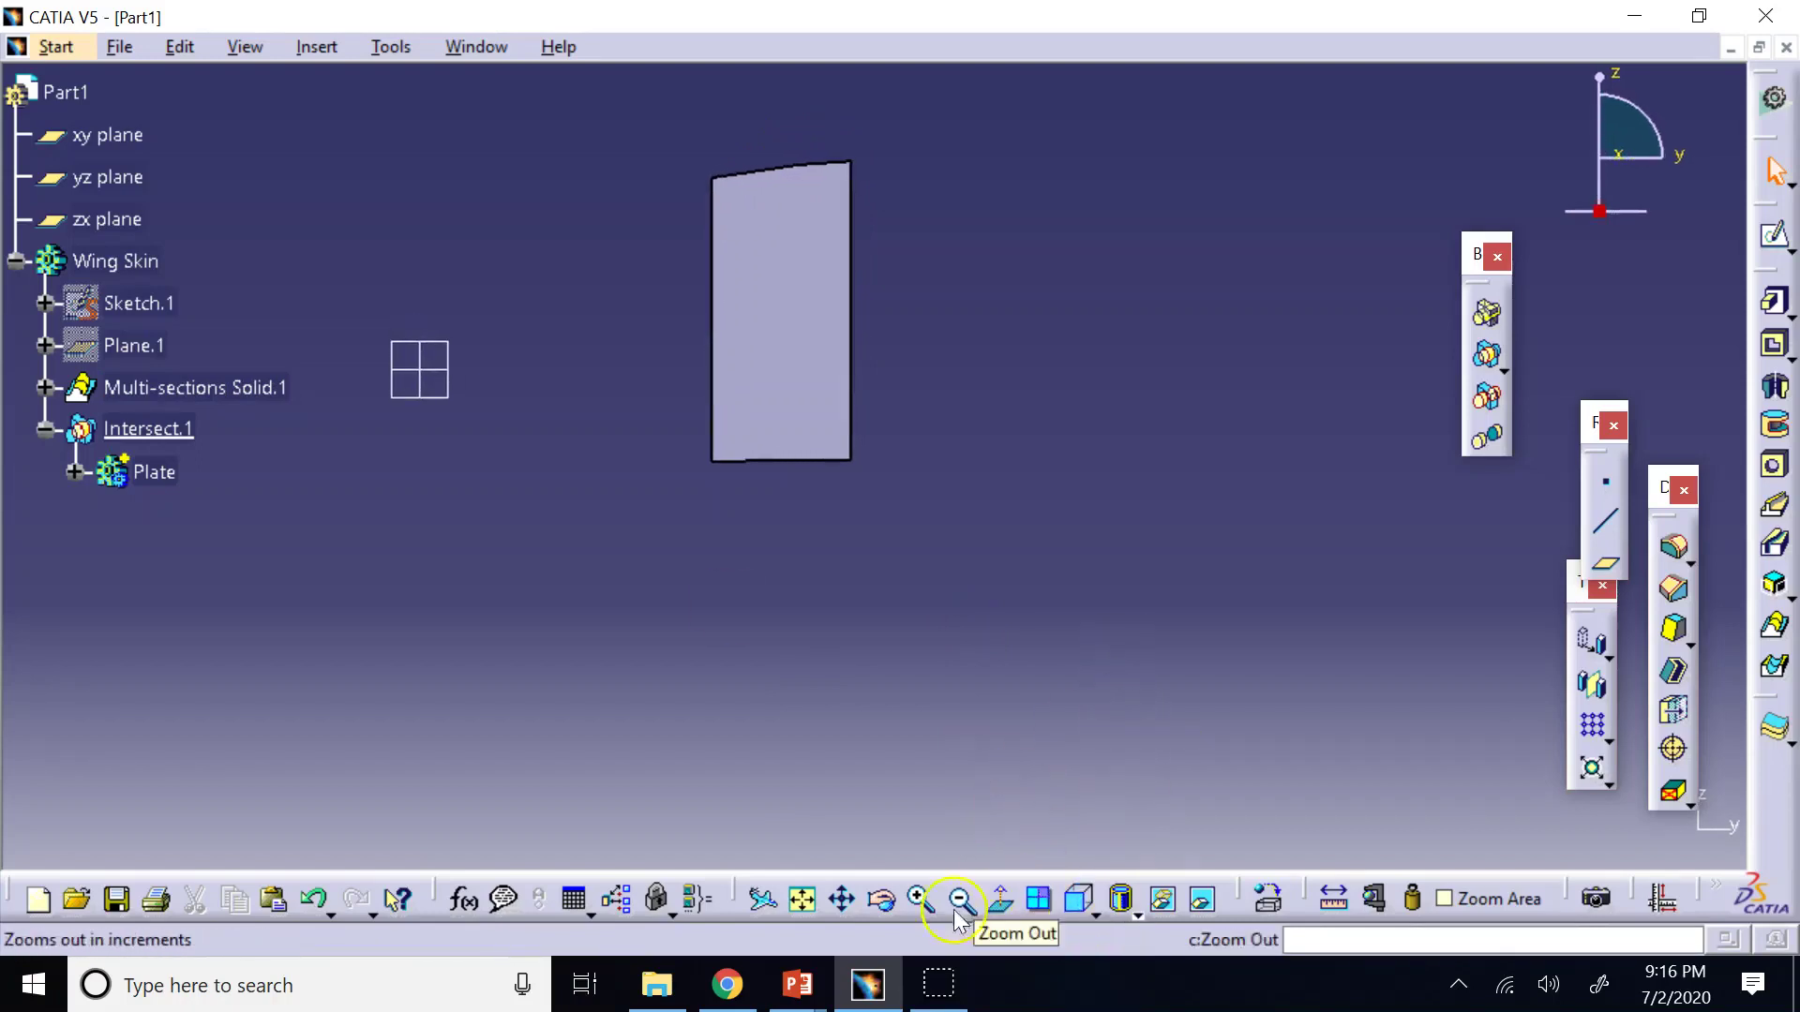
left_click(921, 900)
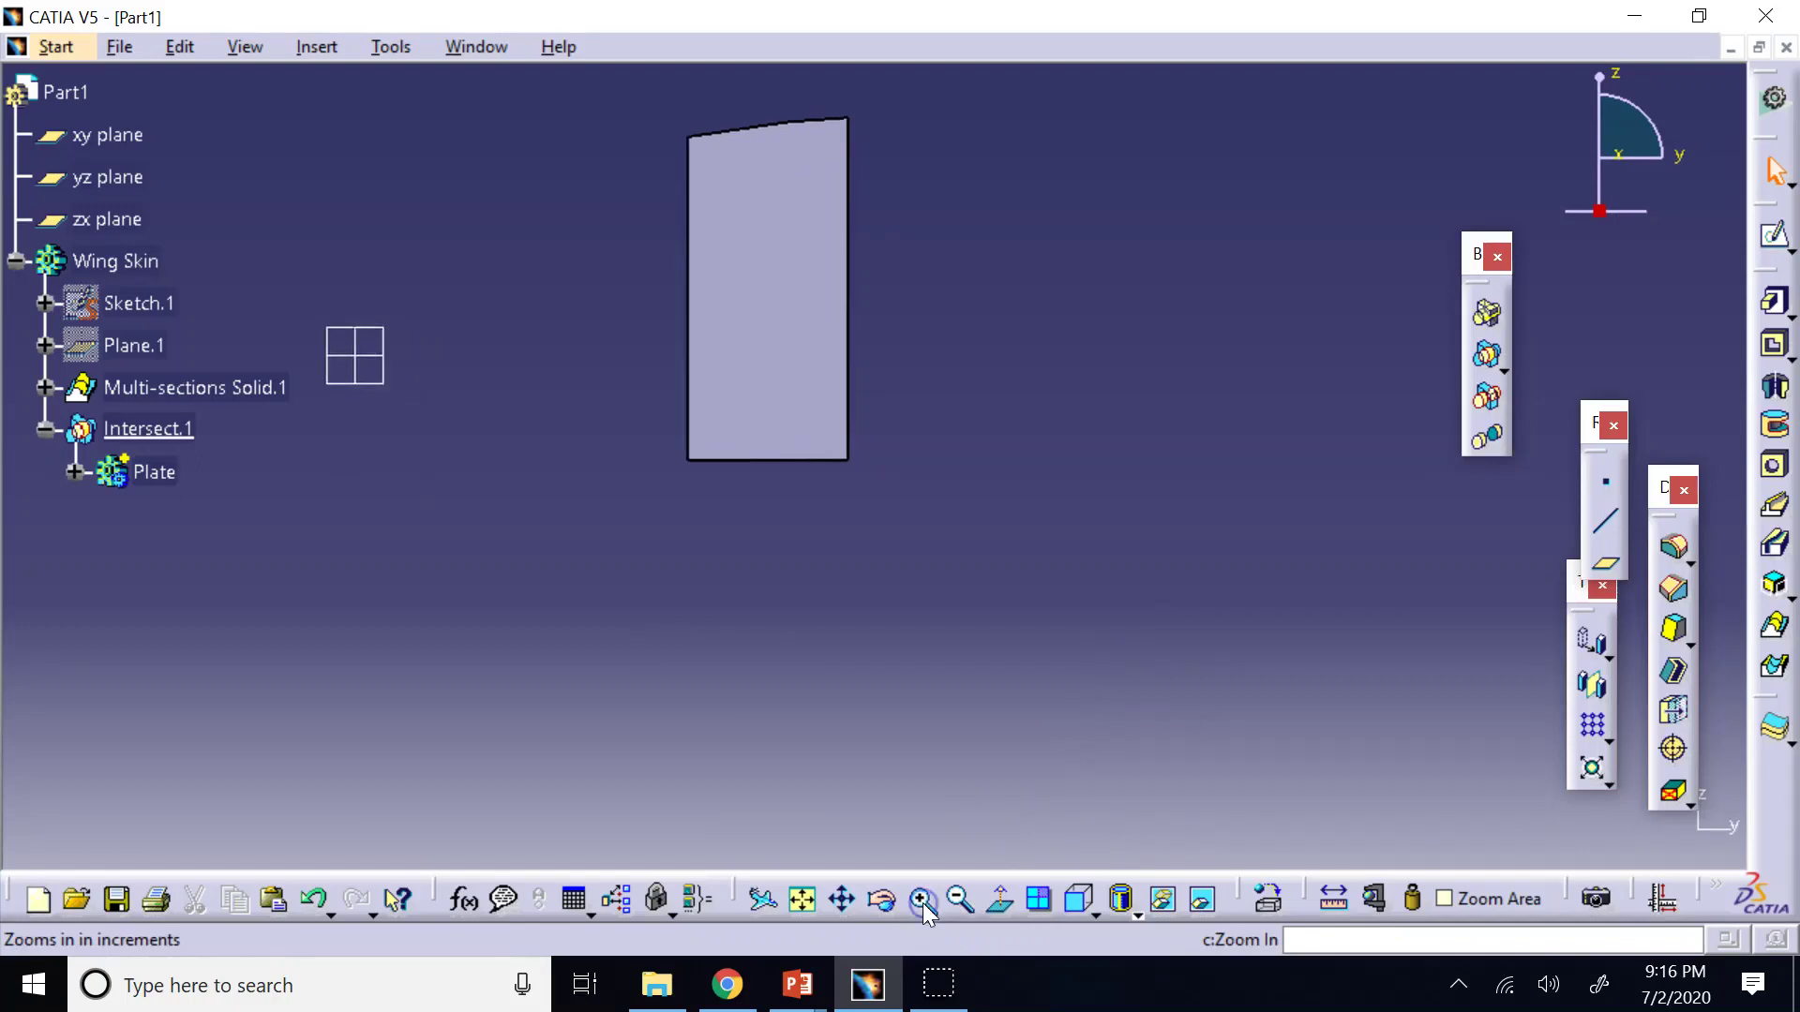
left_click(842, 900)
left_click_drag(645, 452, 711, 723)
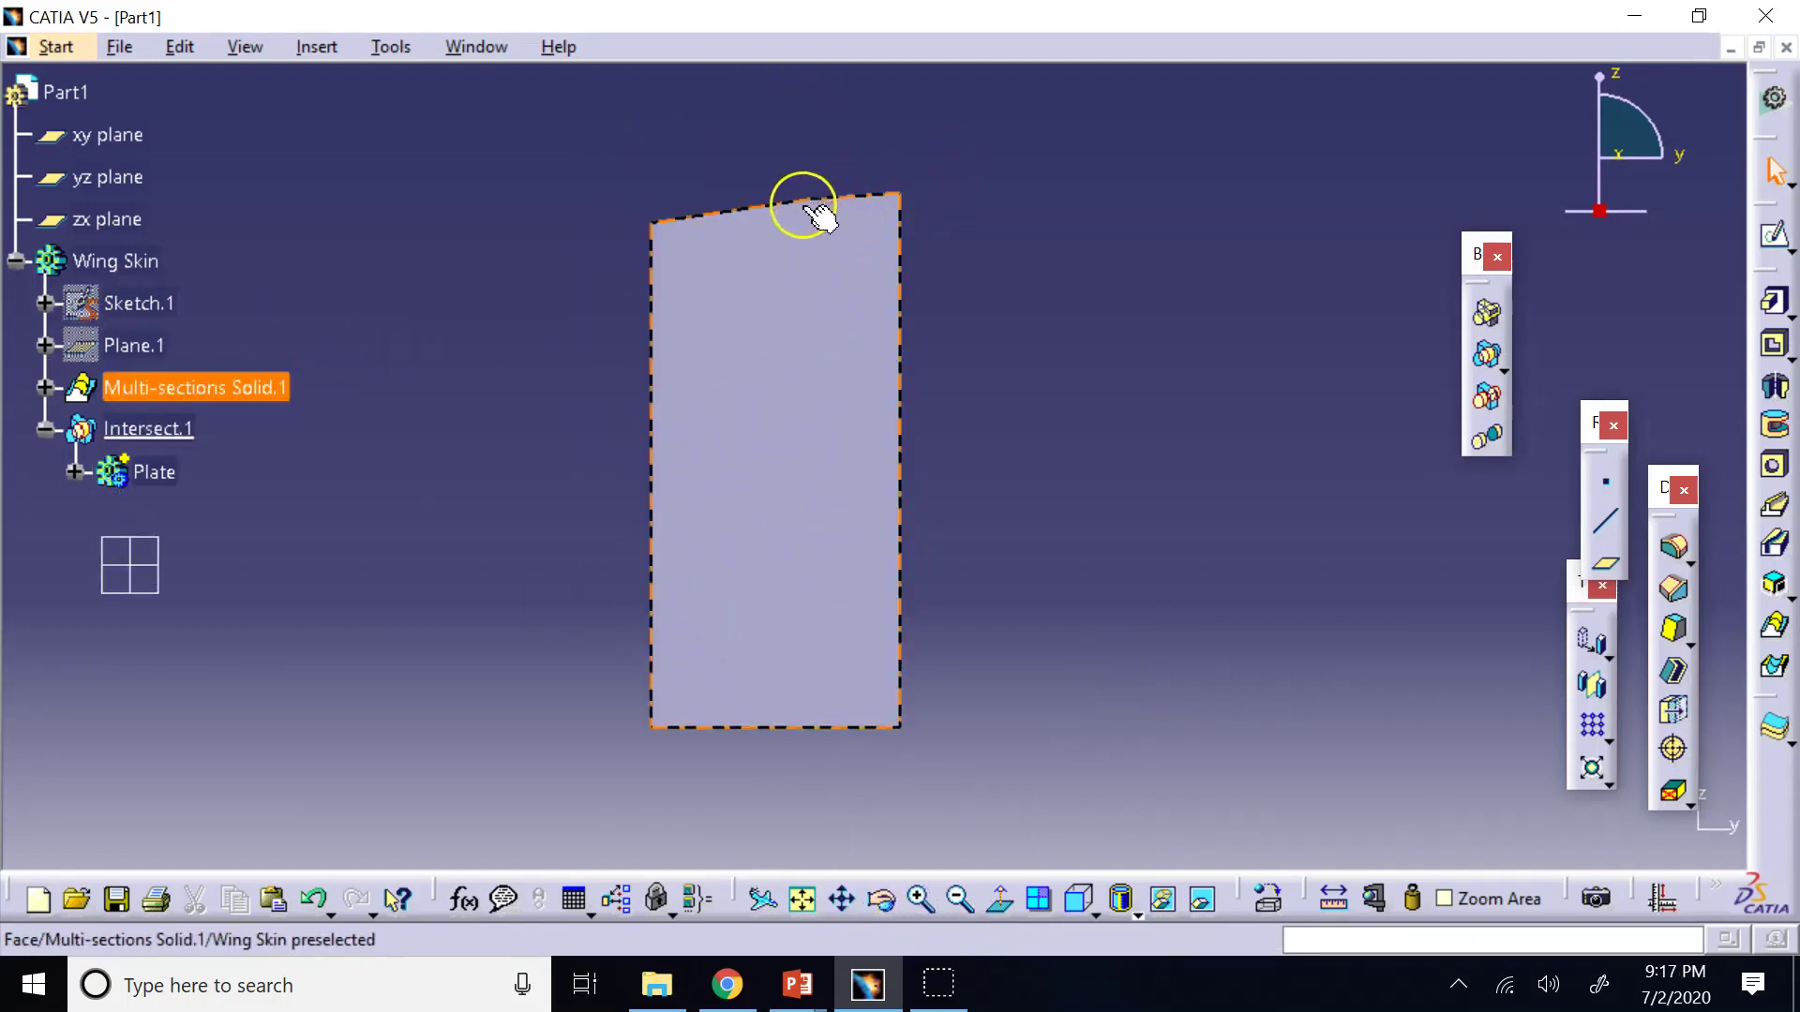
Inspect the intersected spar's full length from the standard left side and in isometric view.
left_click(1094, 914)
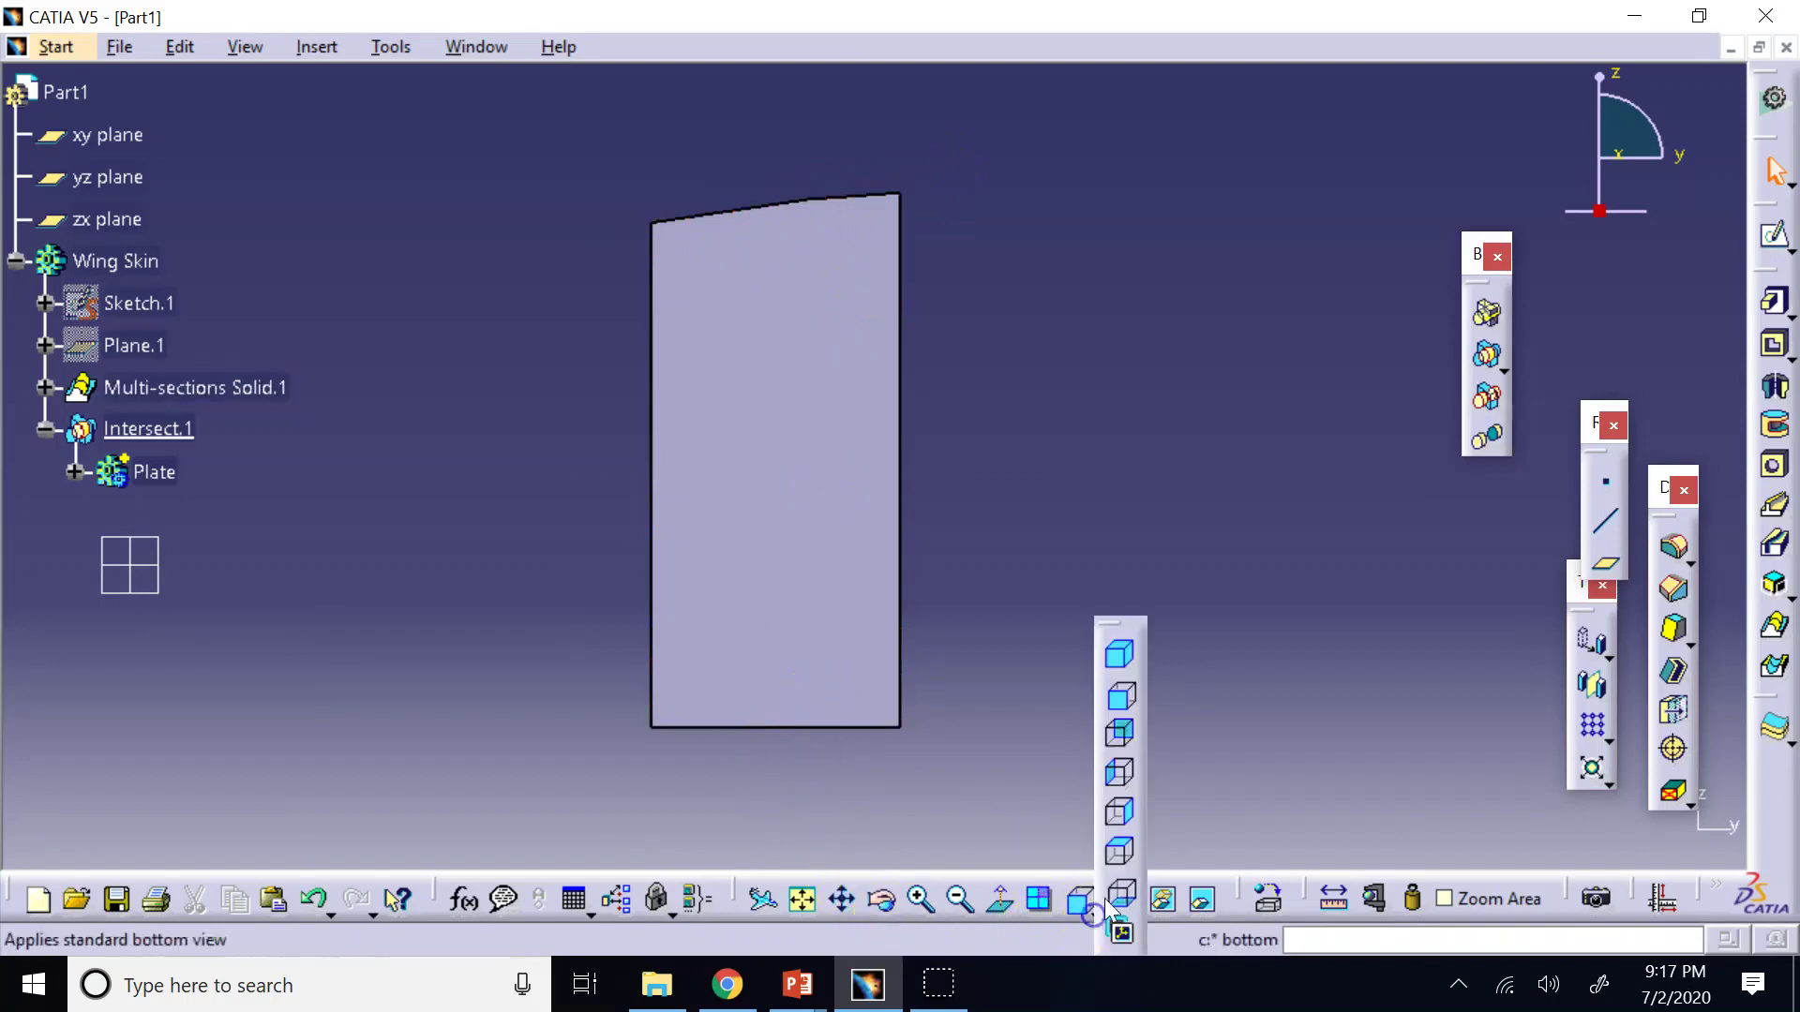
left_click(1129, 773)
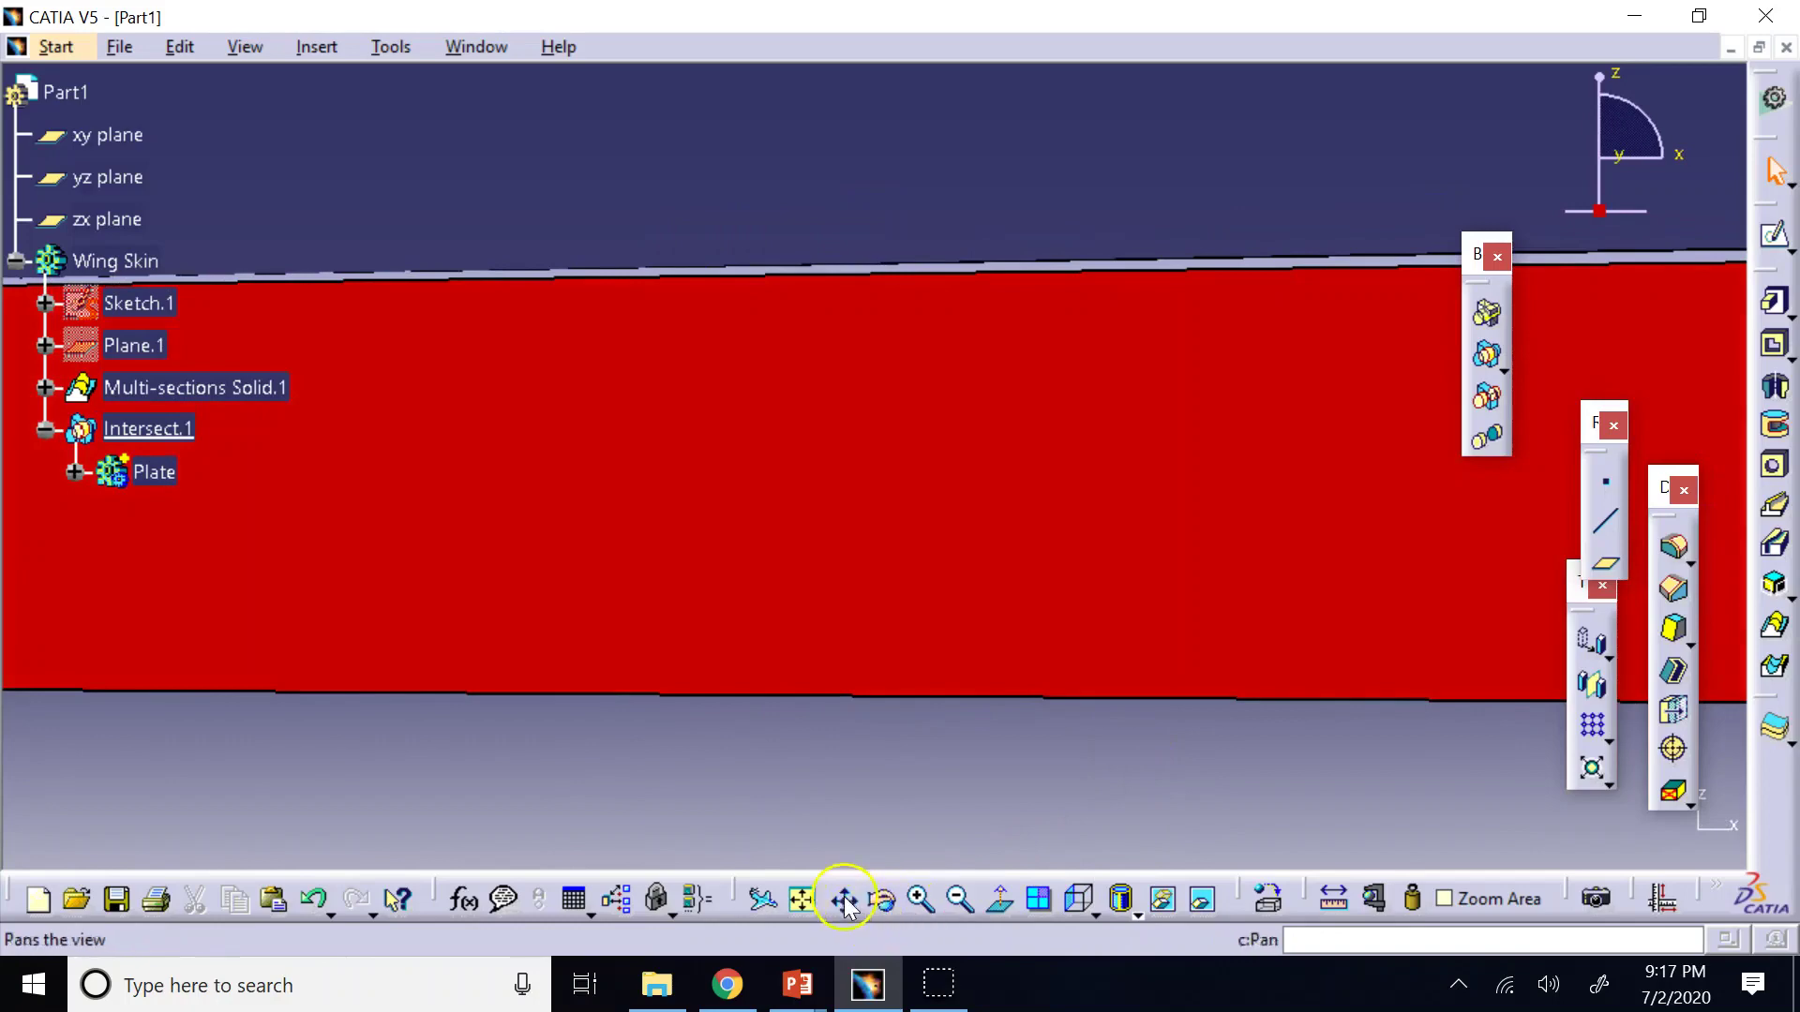
left_click(803, 902)
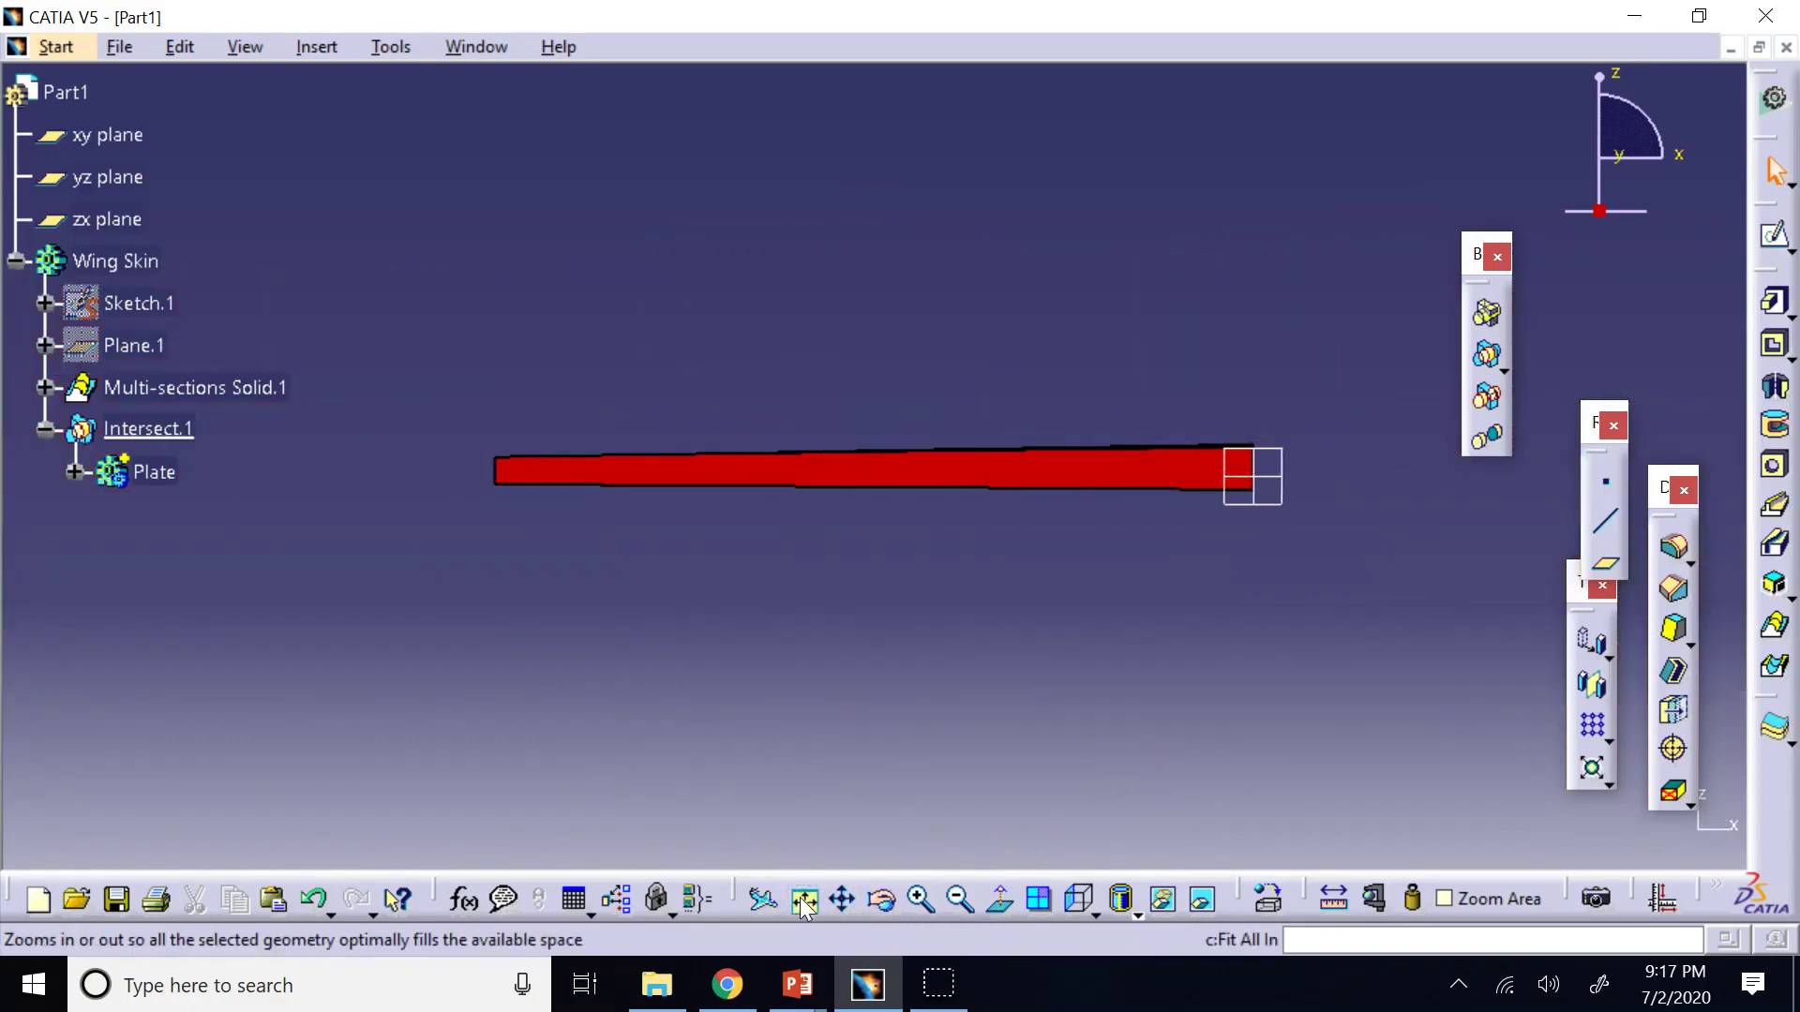
left_click(1090, 902)
left_click(1116, 657)
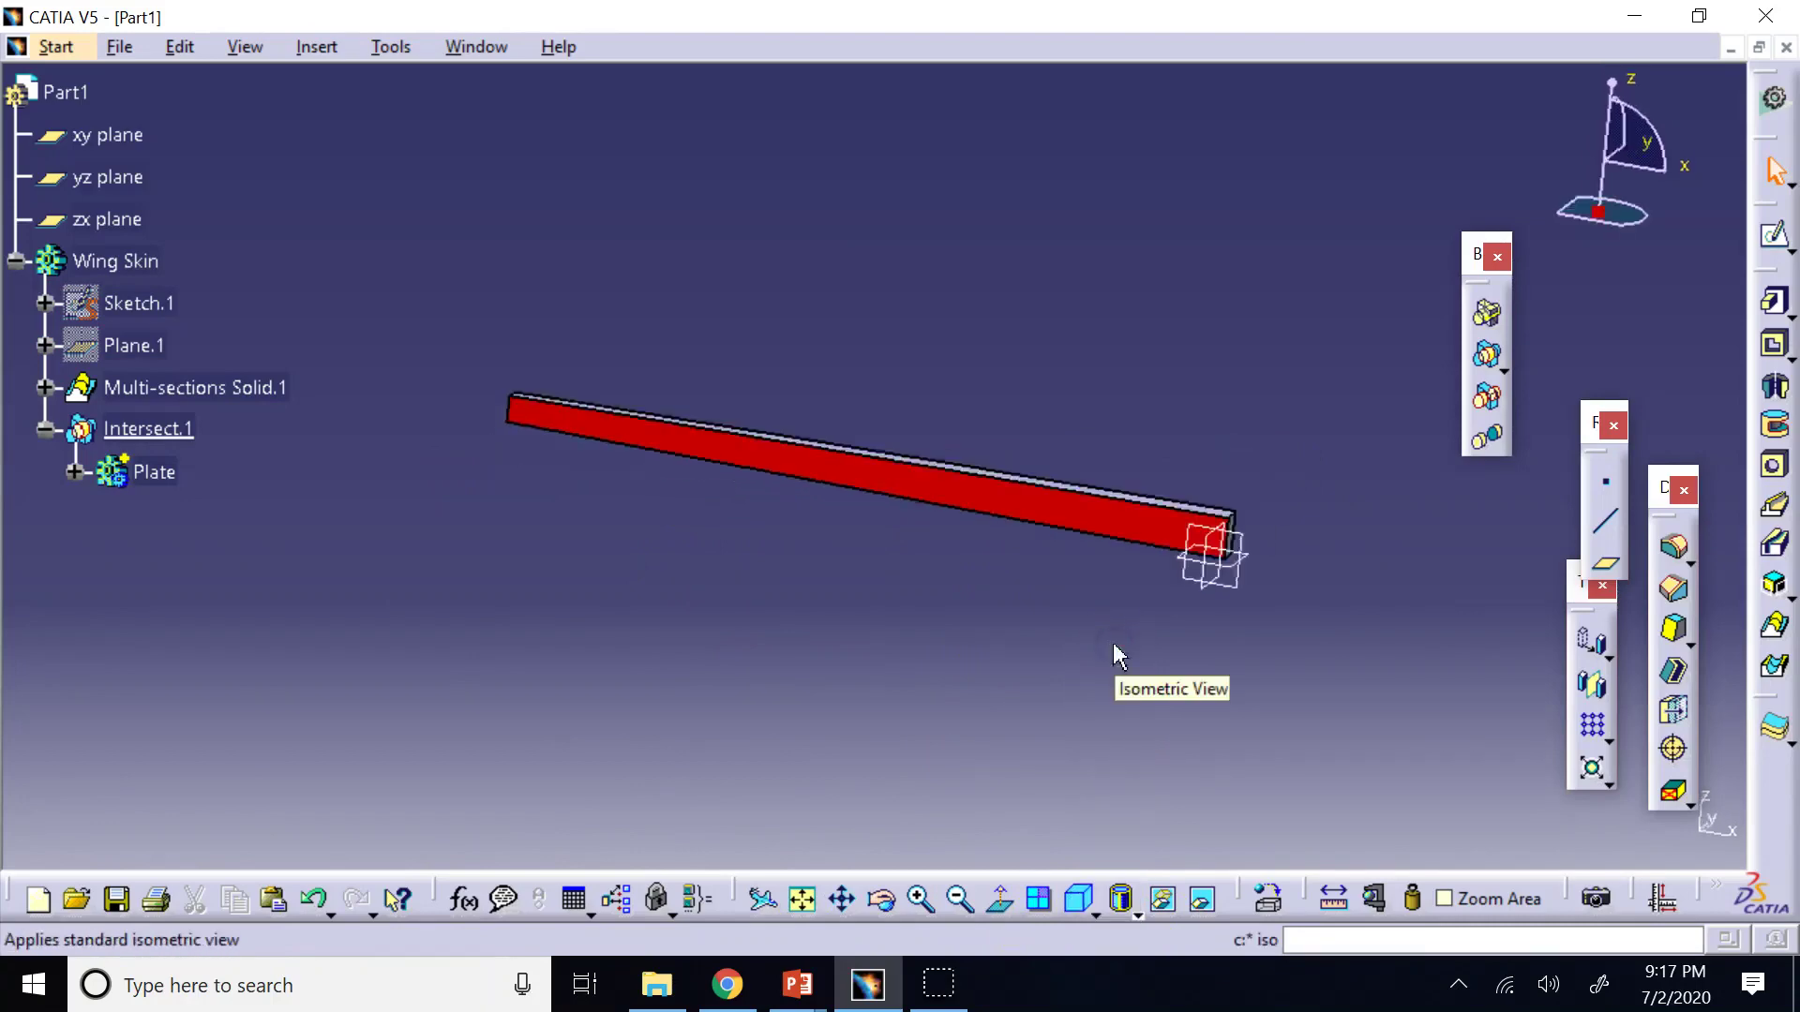
left_click(1165, 566)
left_click(1164, 469)
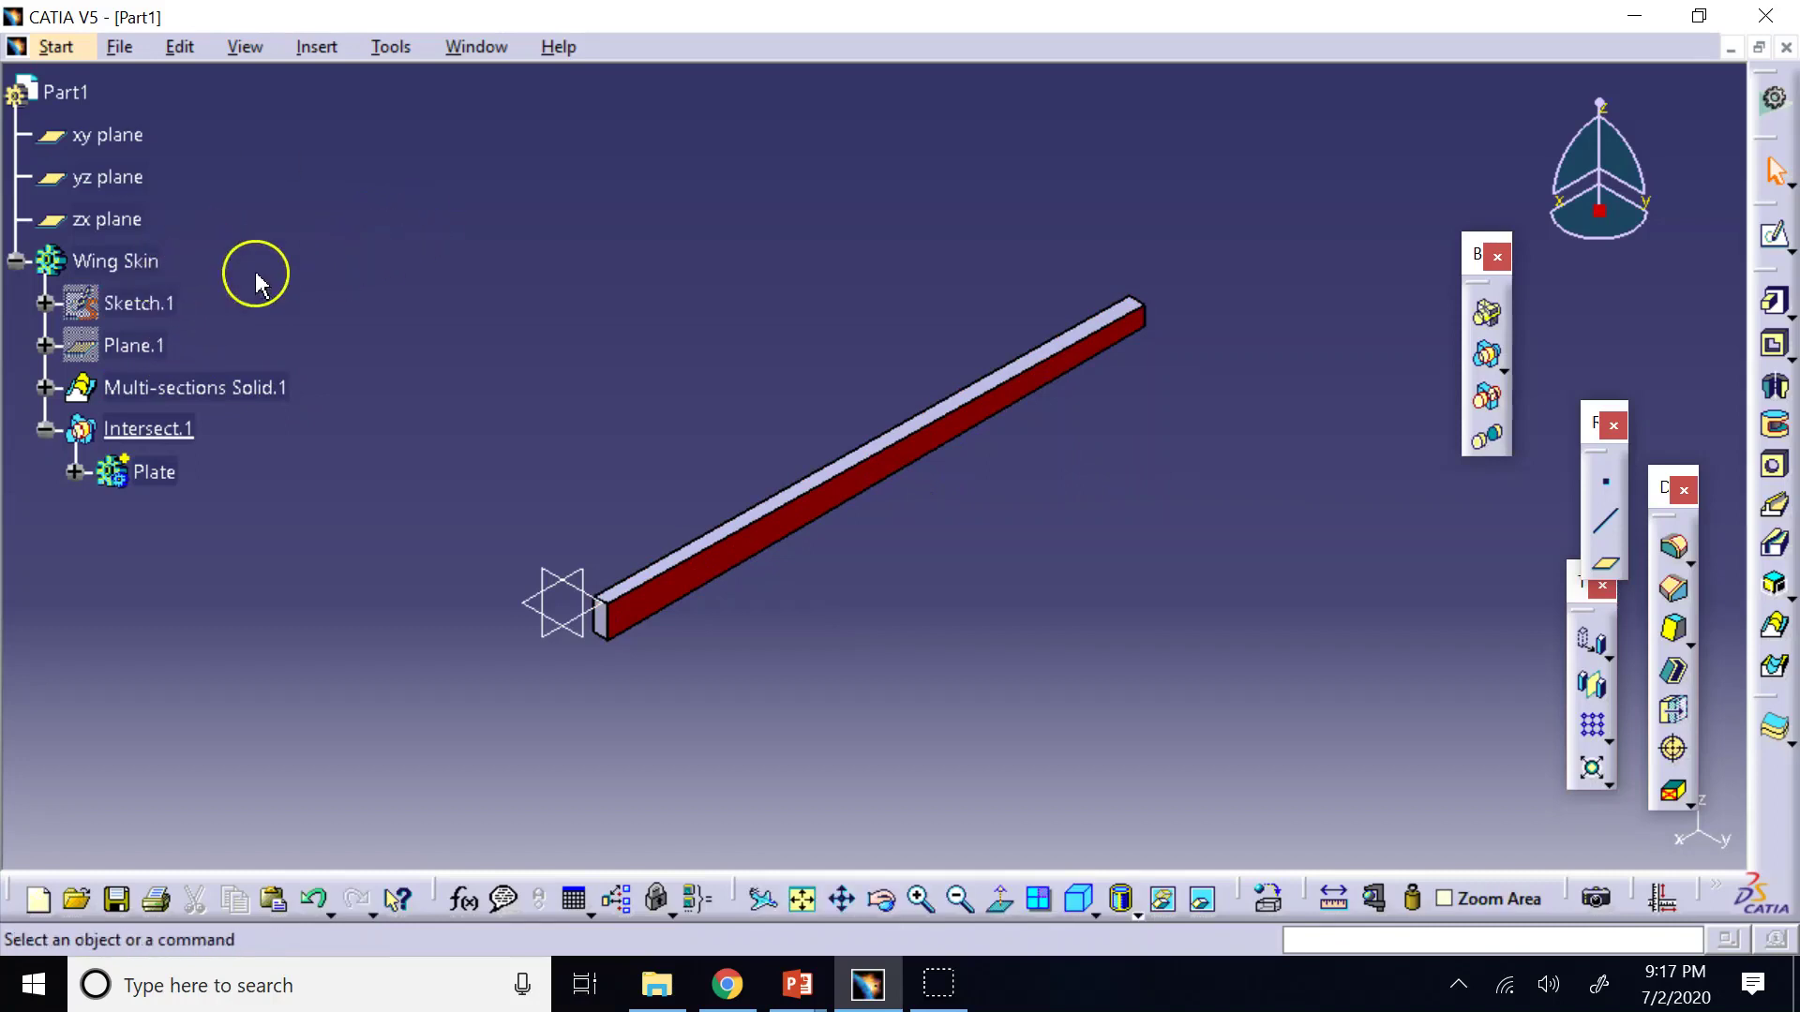
left_click(330, 49)
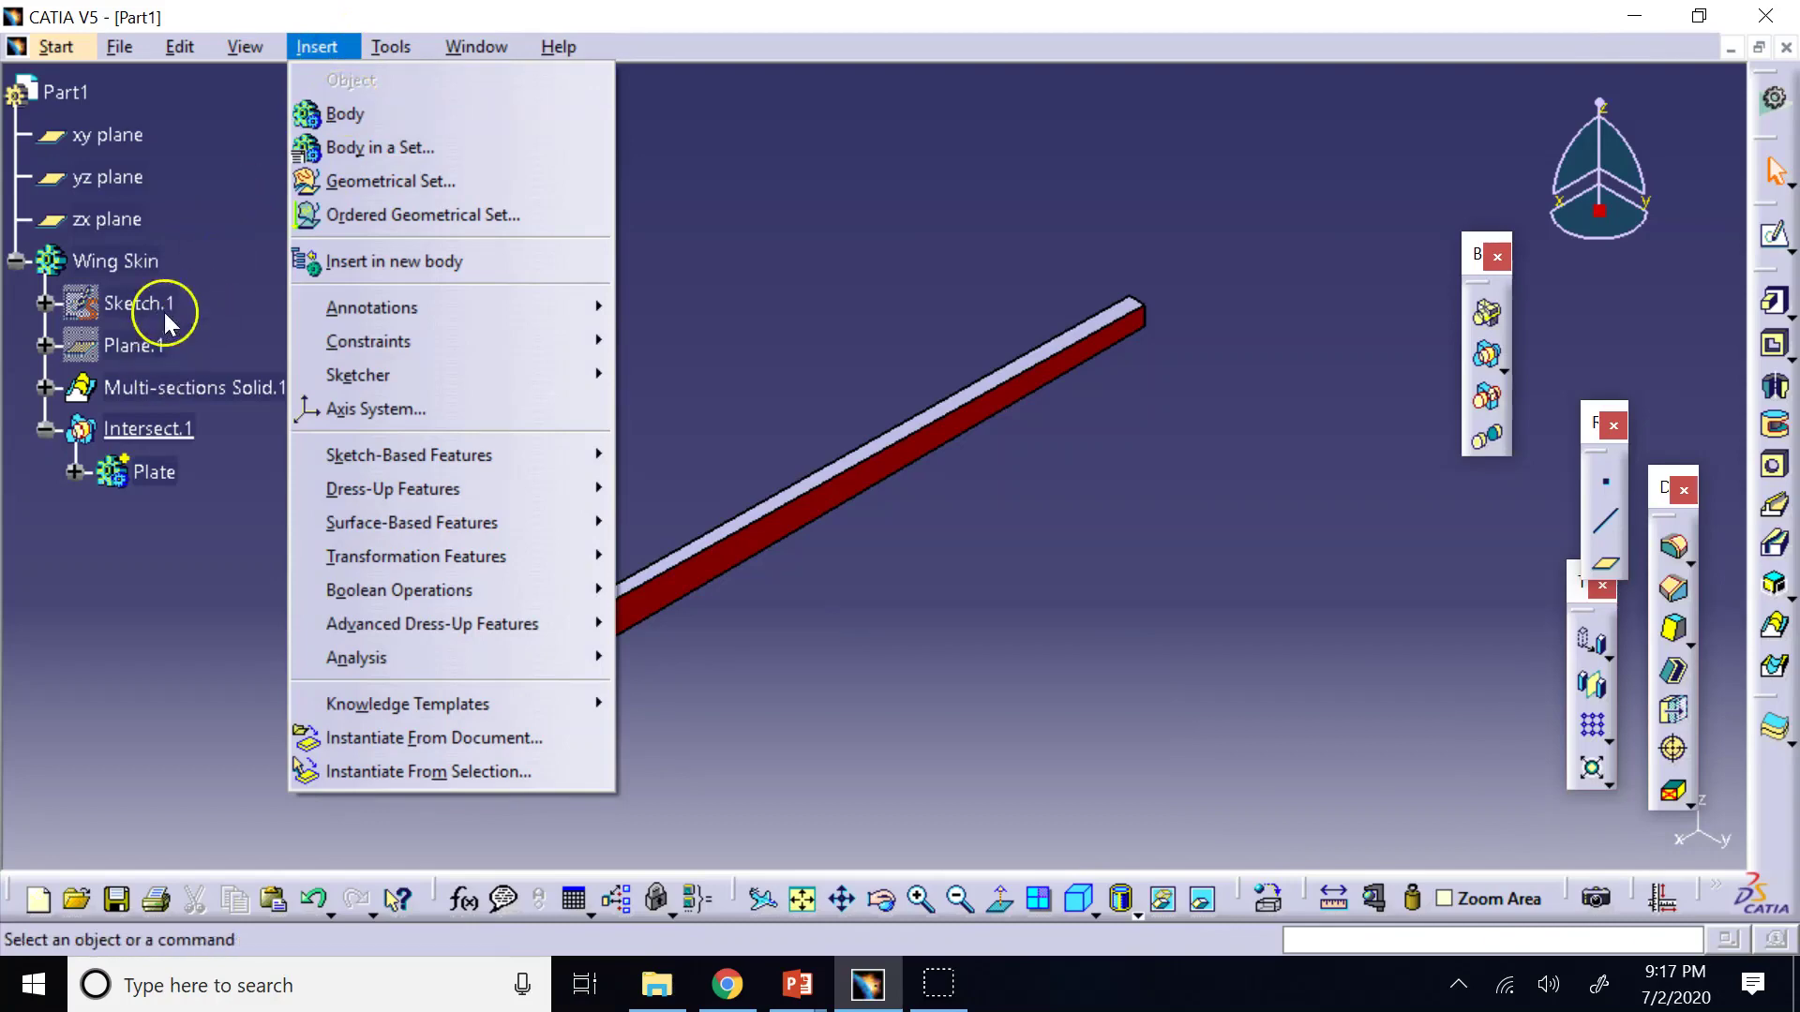
left_click(136, 263)
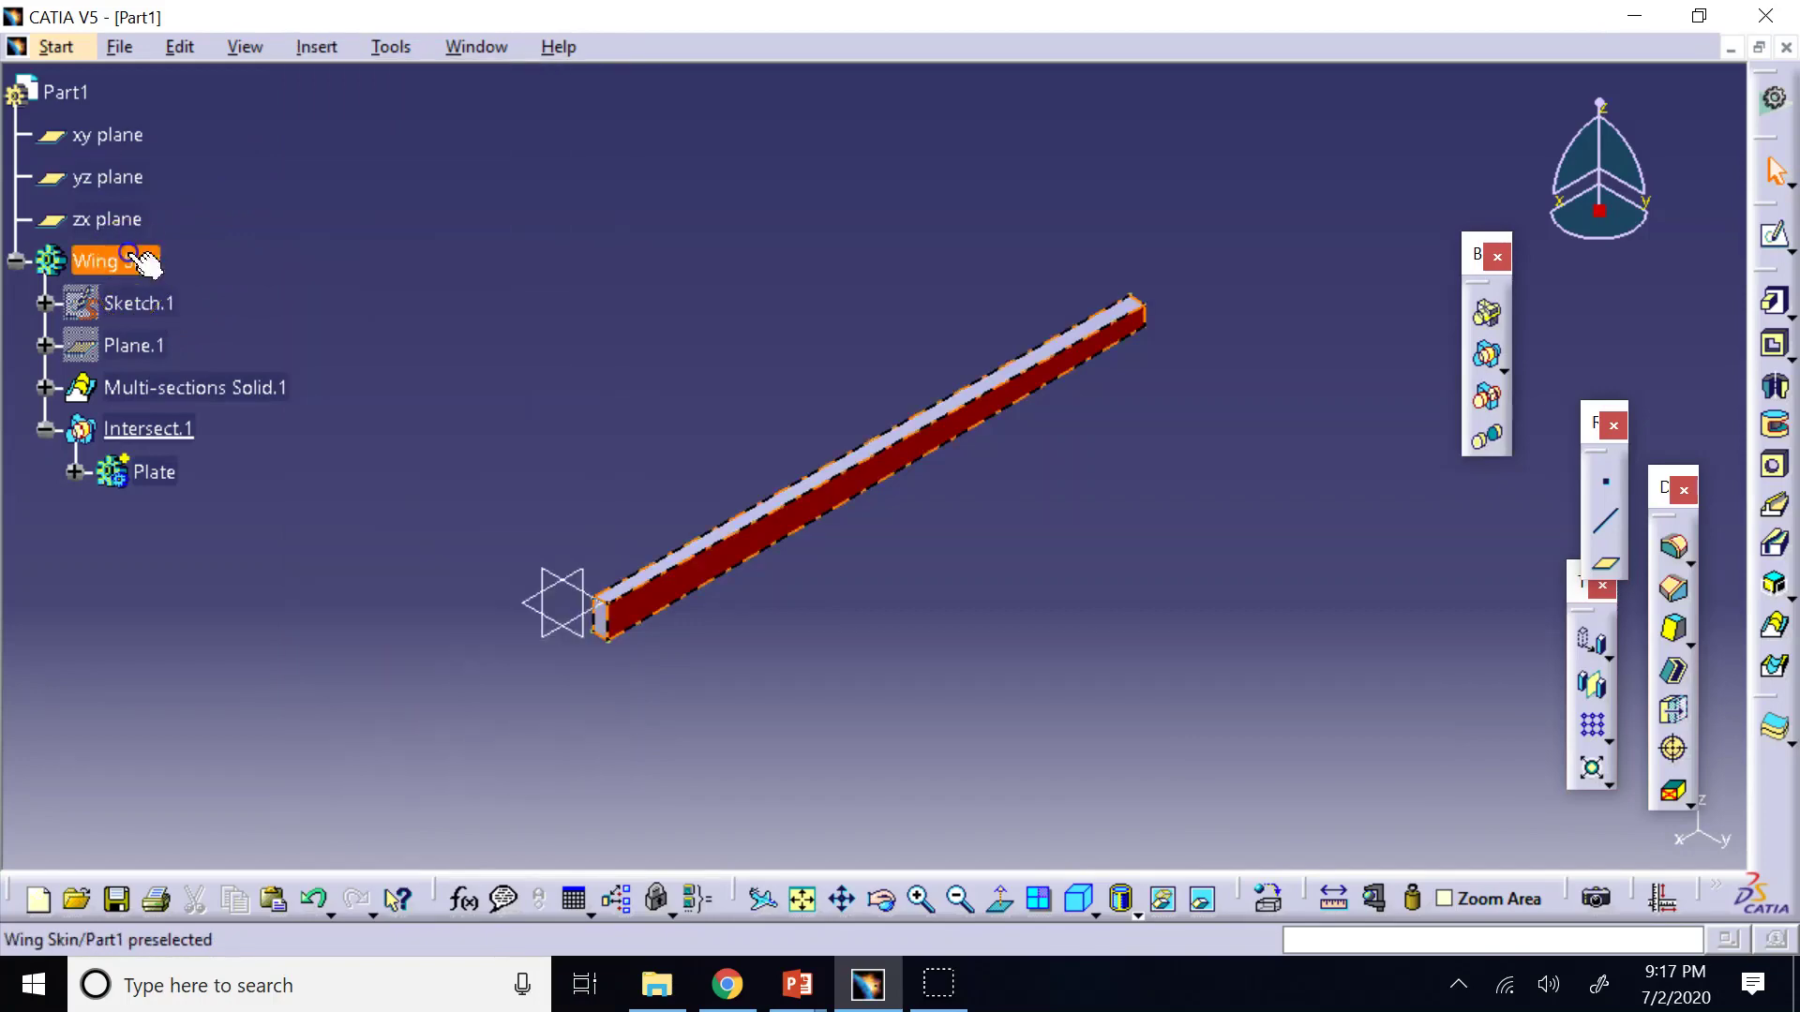
left_click(146, 268)
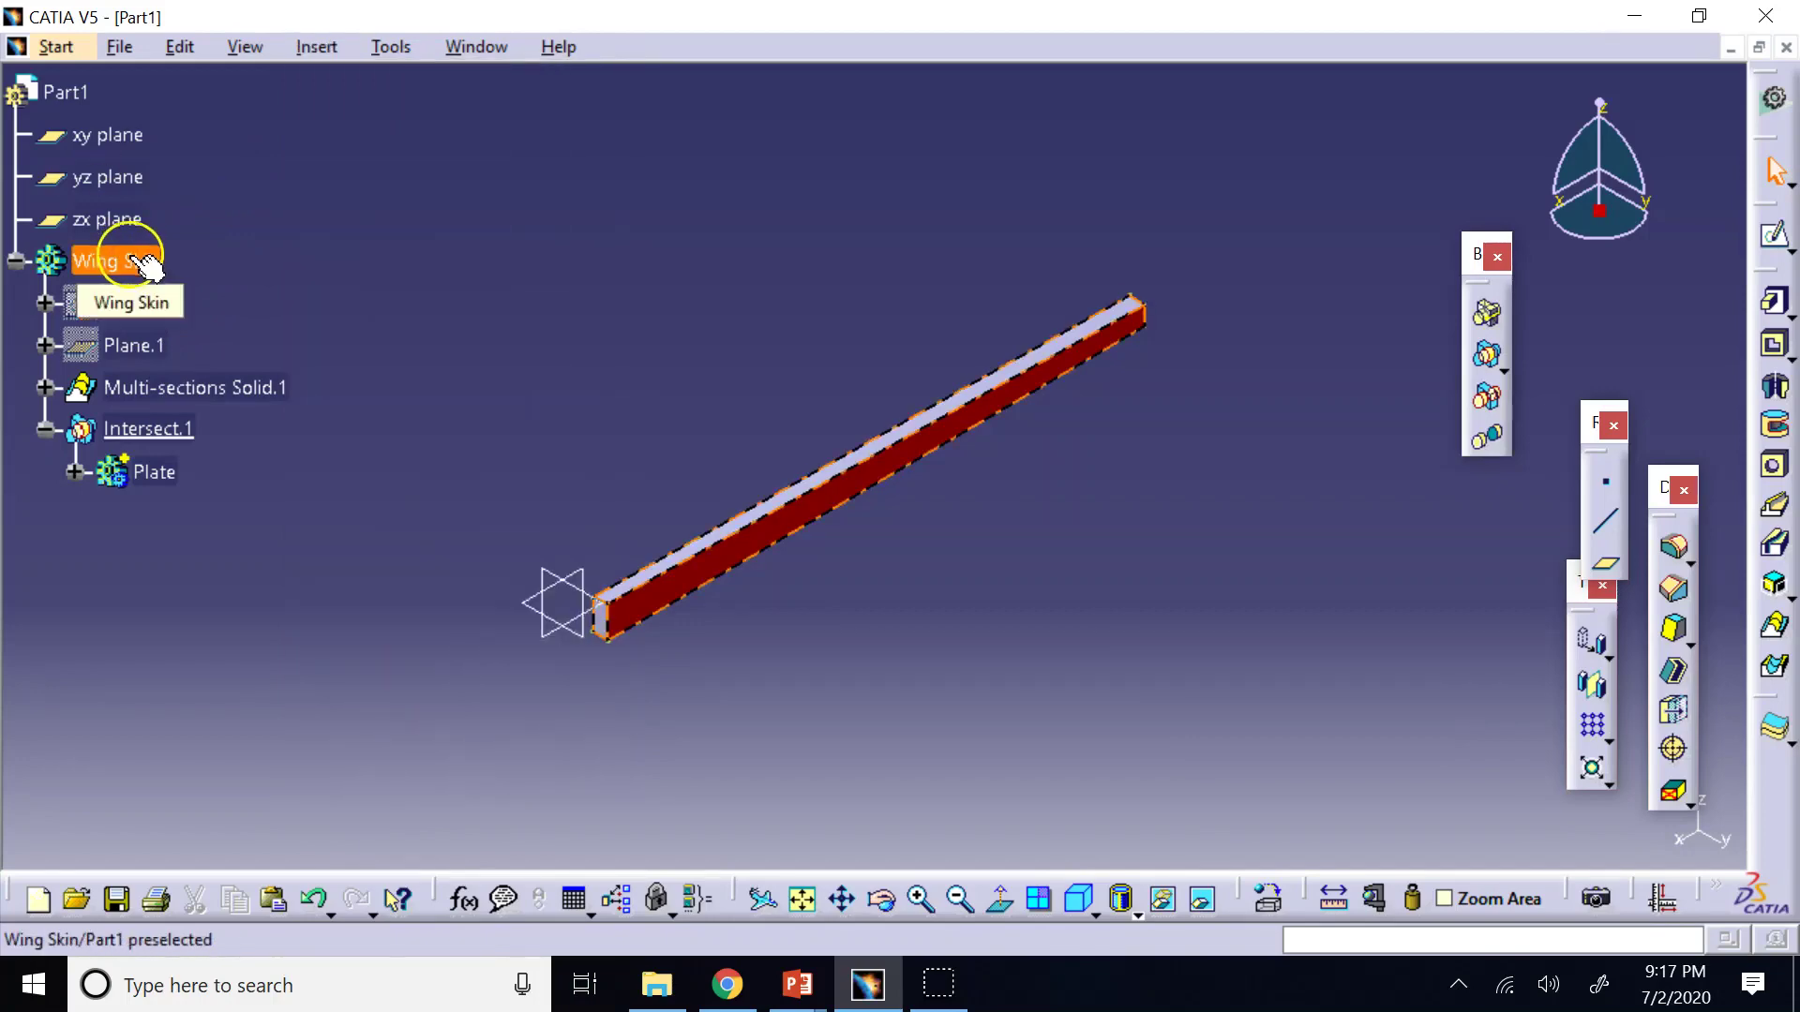
left_click(534, 184)
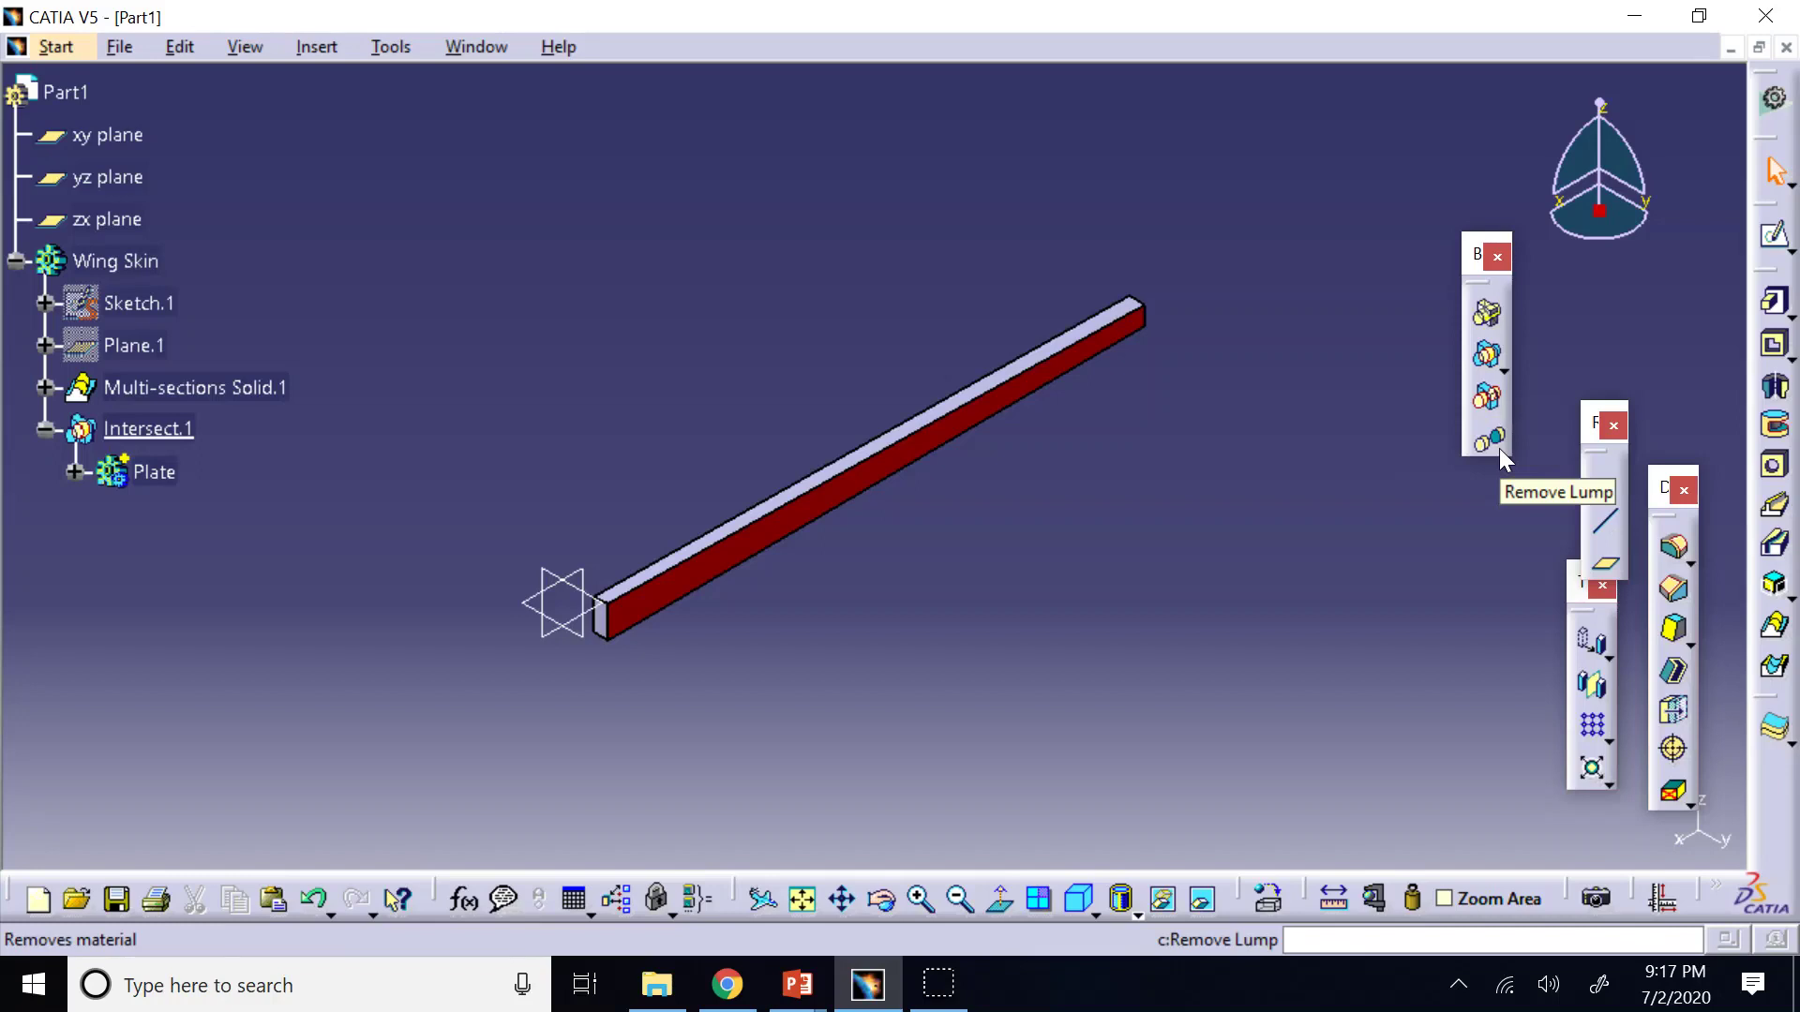
left_click(1497, 345)
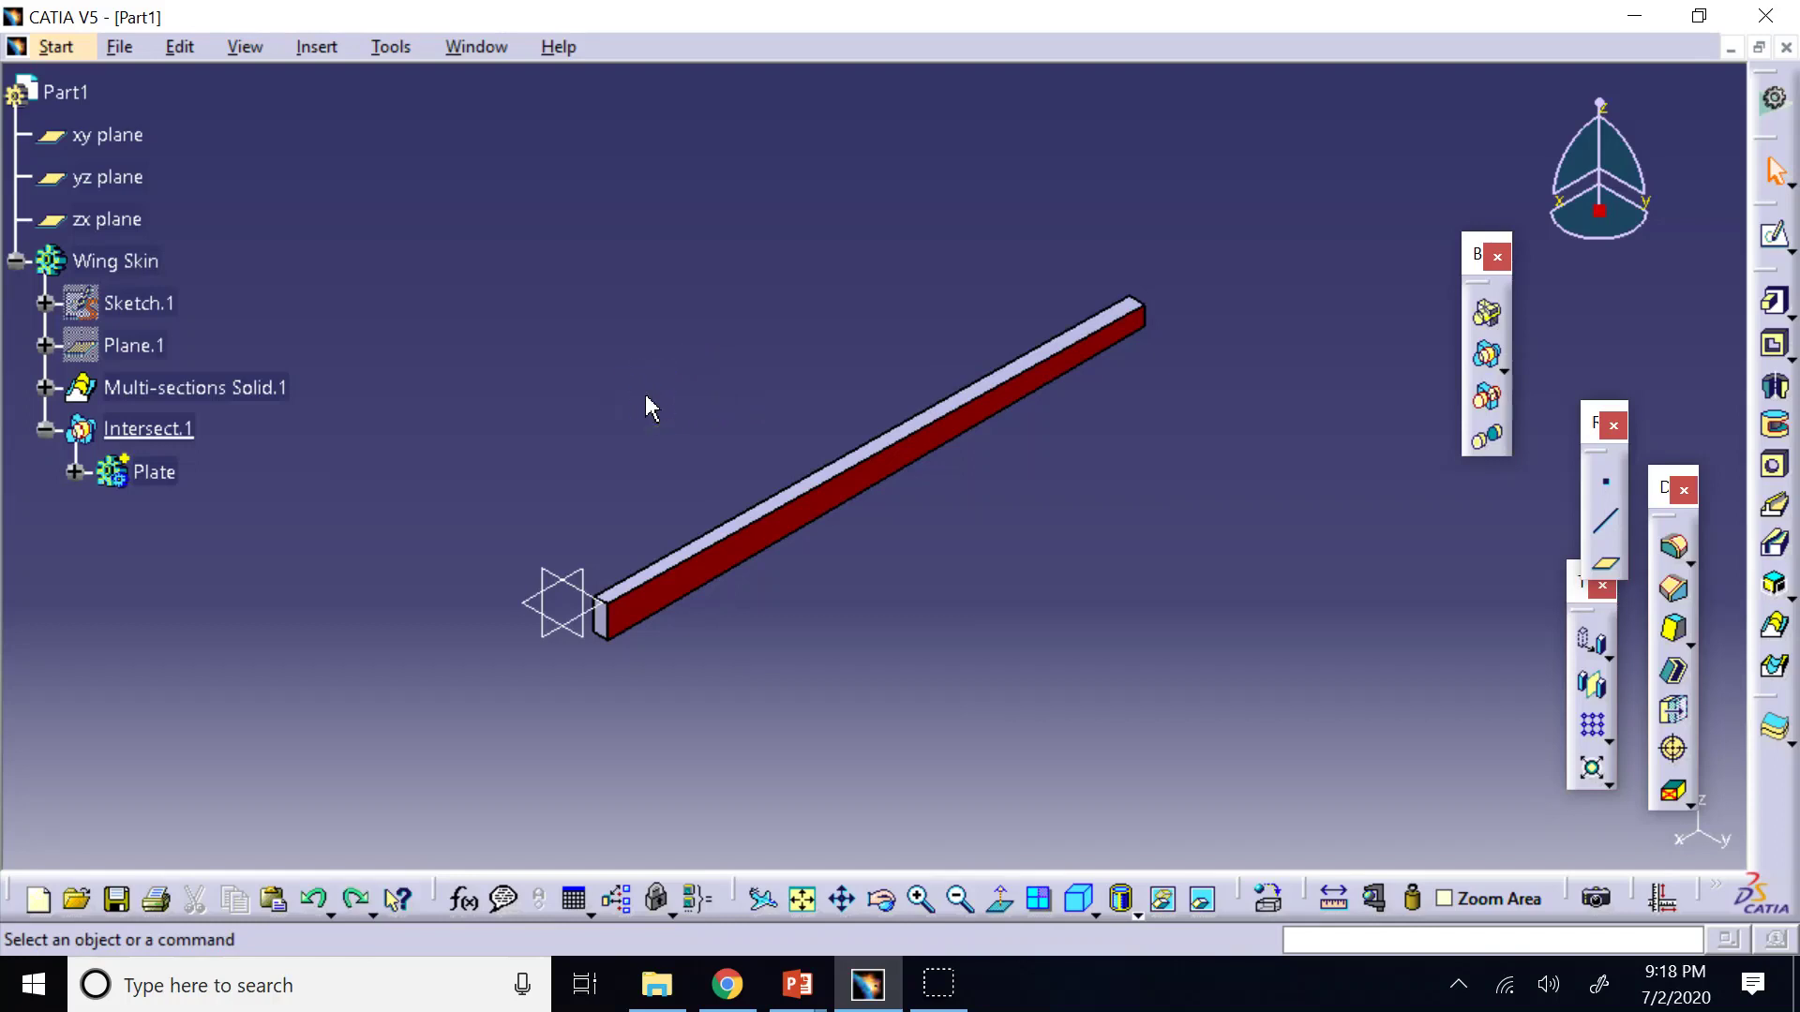
Undo the Boolean Intersect and expand the Plate body in the tree to show its pad.
key("ctrl+z")
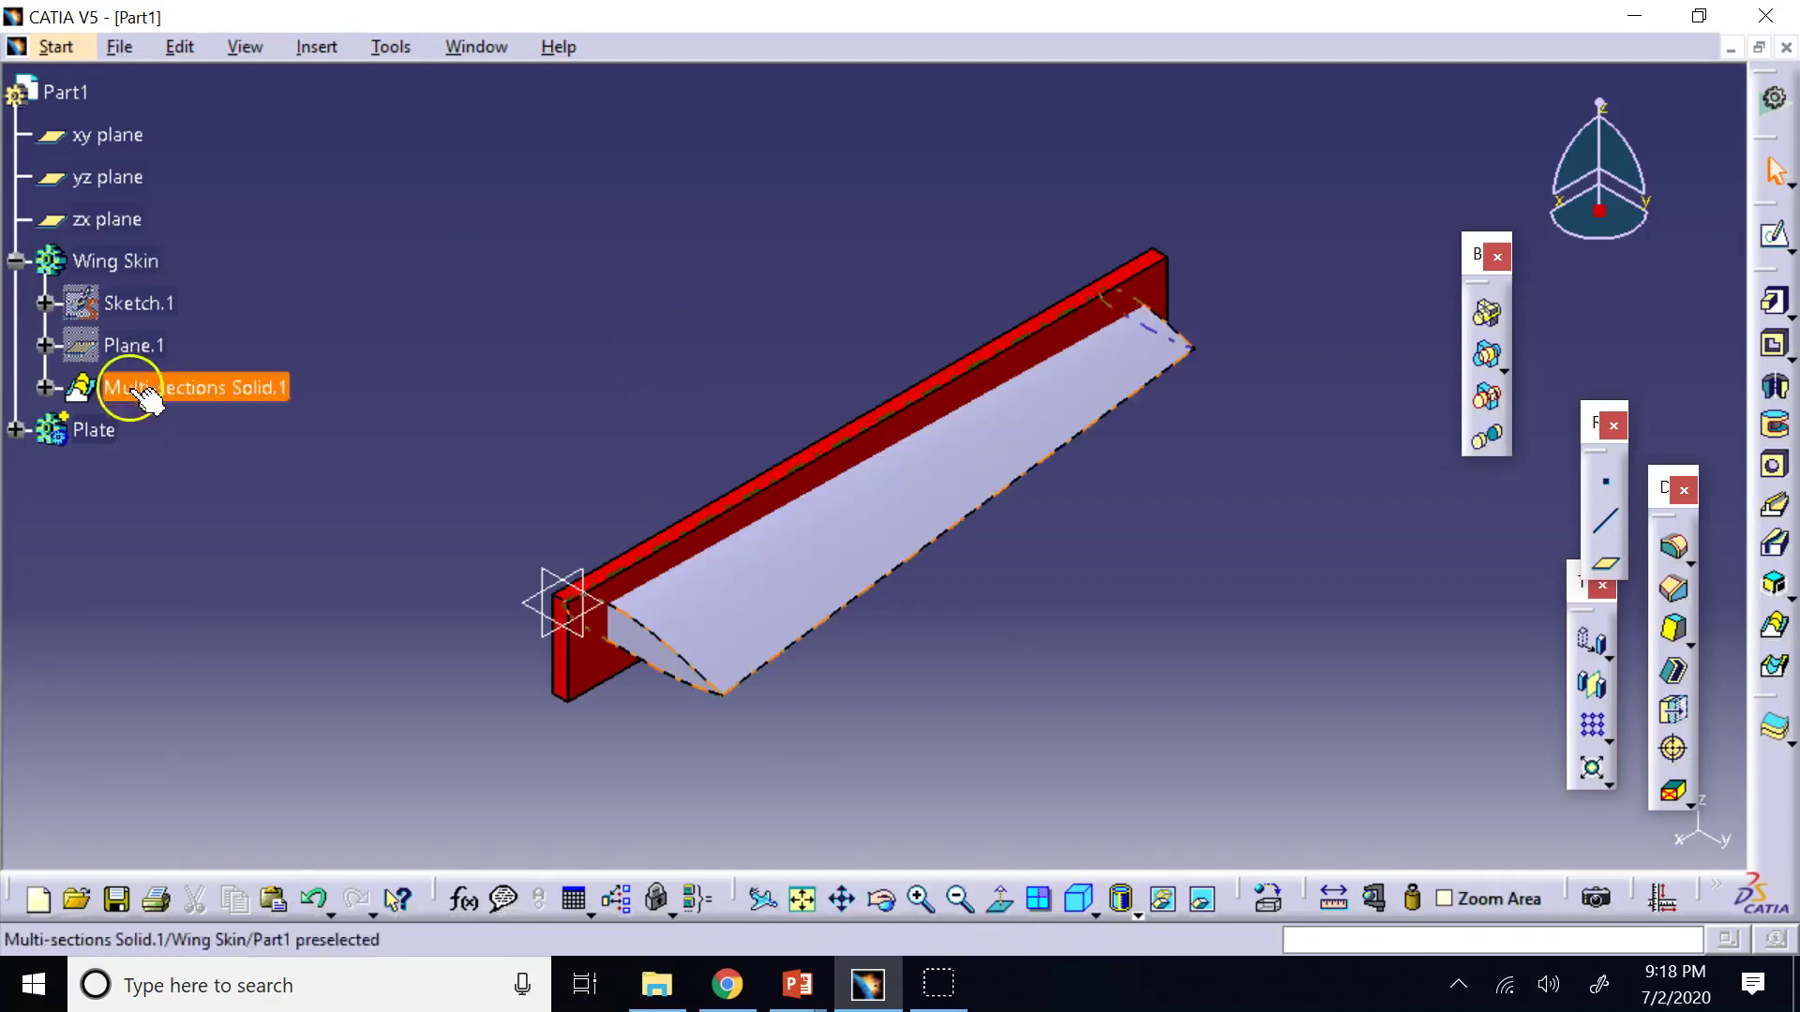
left_click(15, 429)
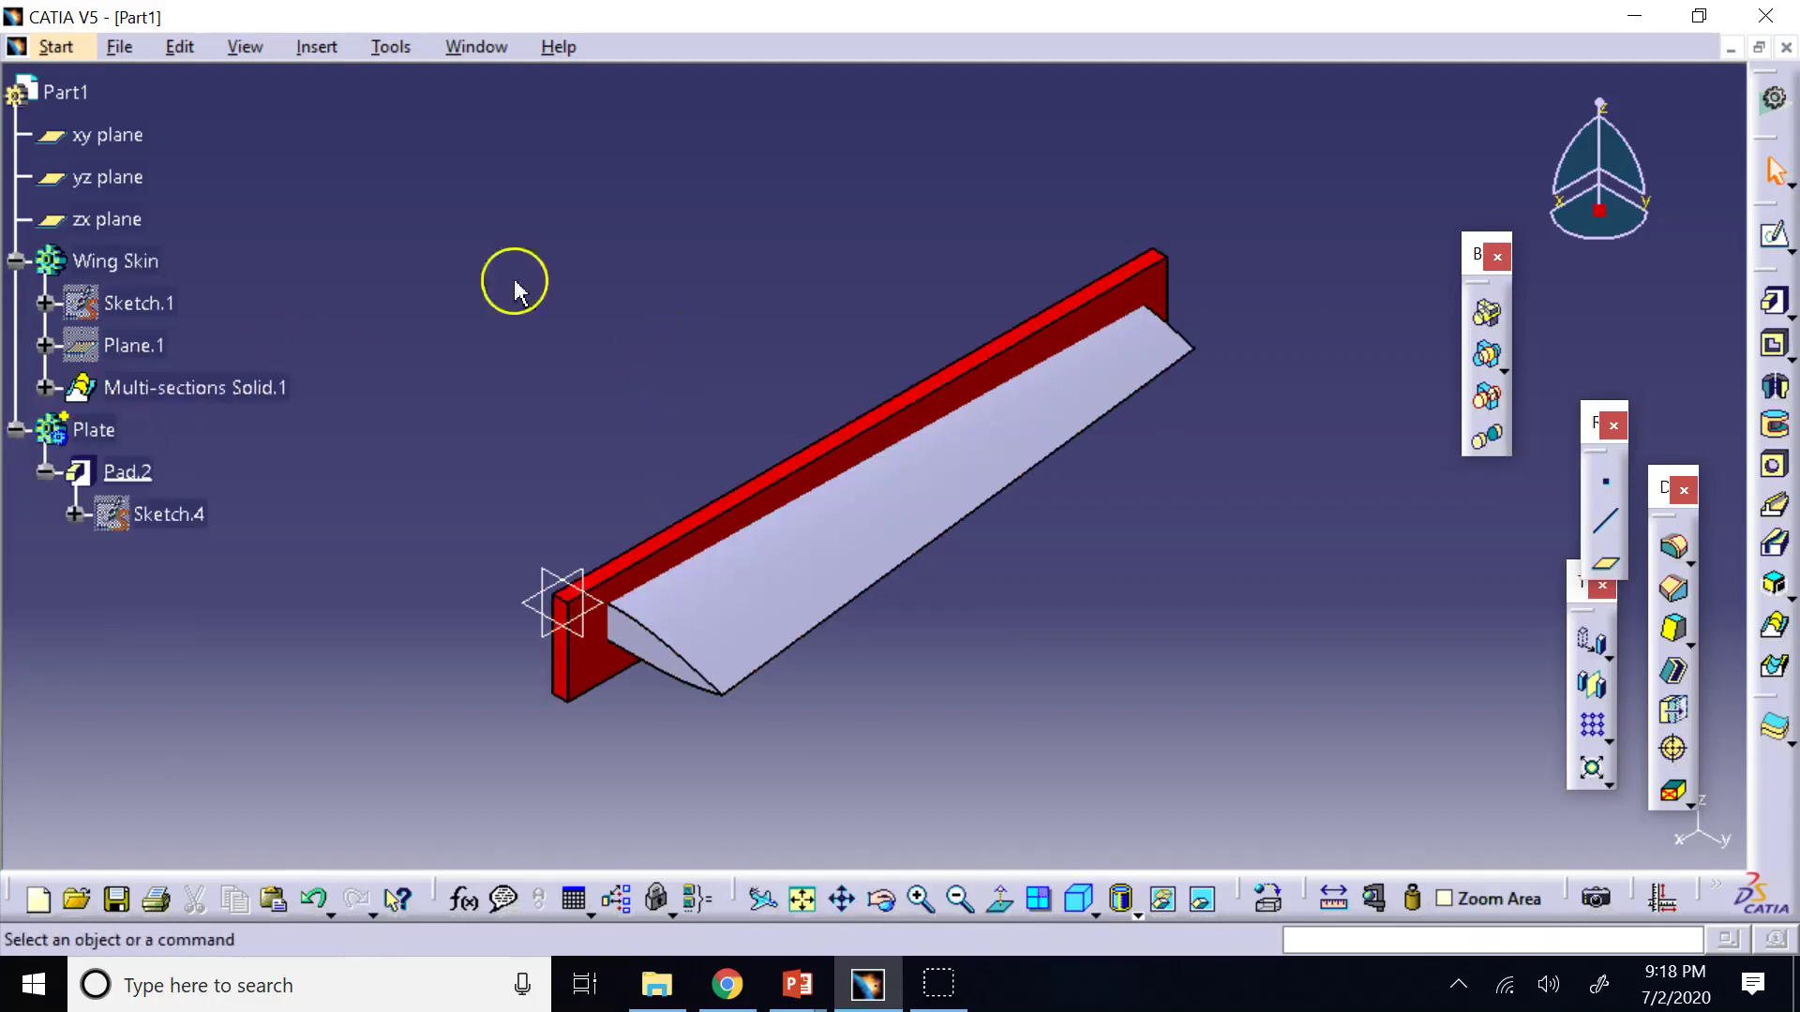
Create a Boolean Remove of the Plate body from the Wing Skin body and inspect the cut from a rotated view.
left_click(1500, 366)
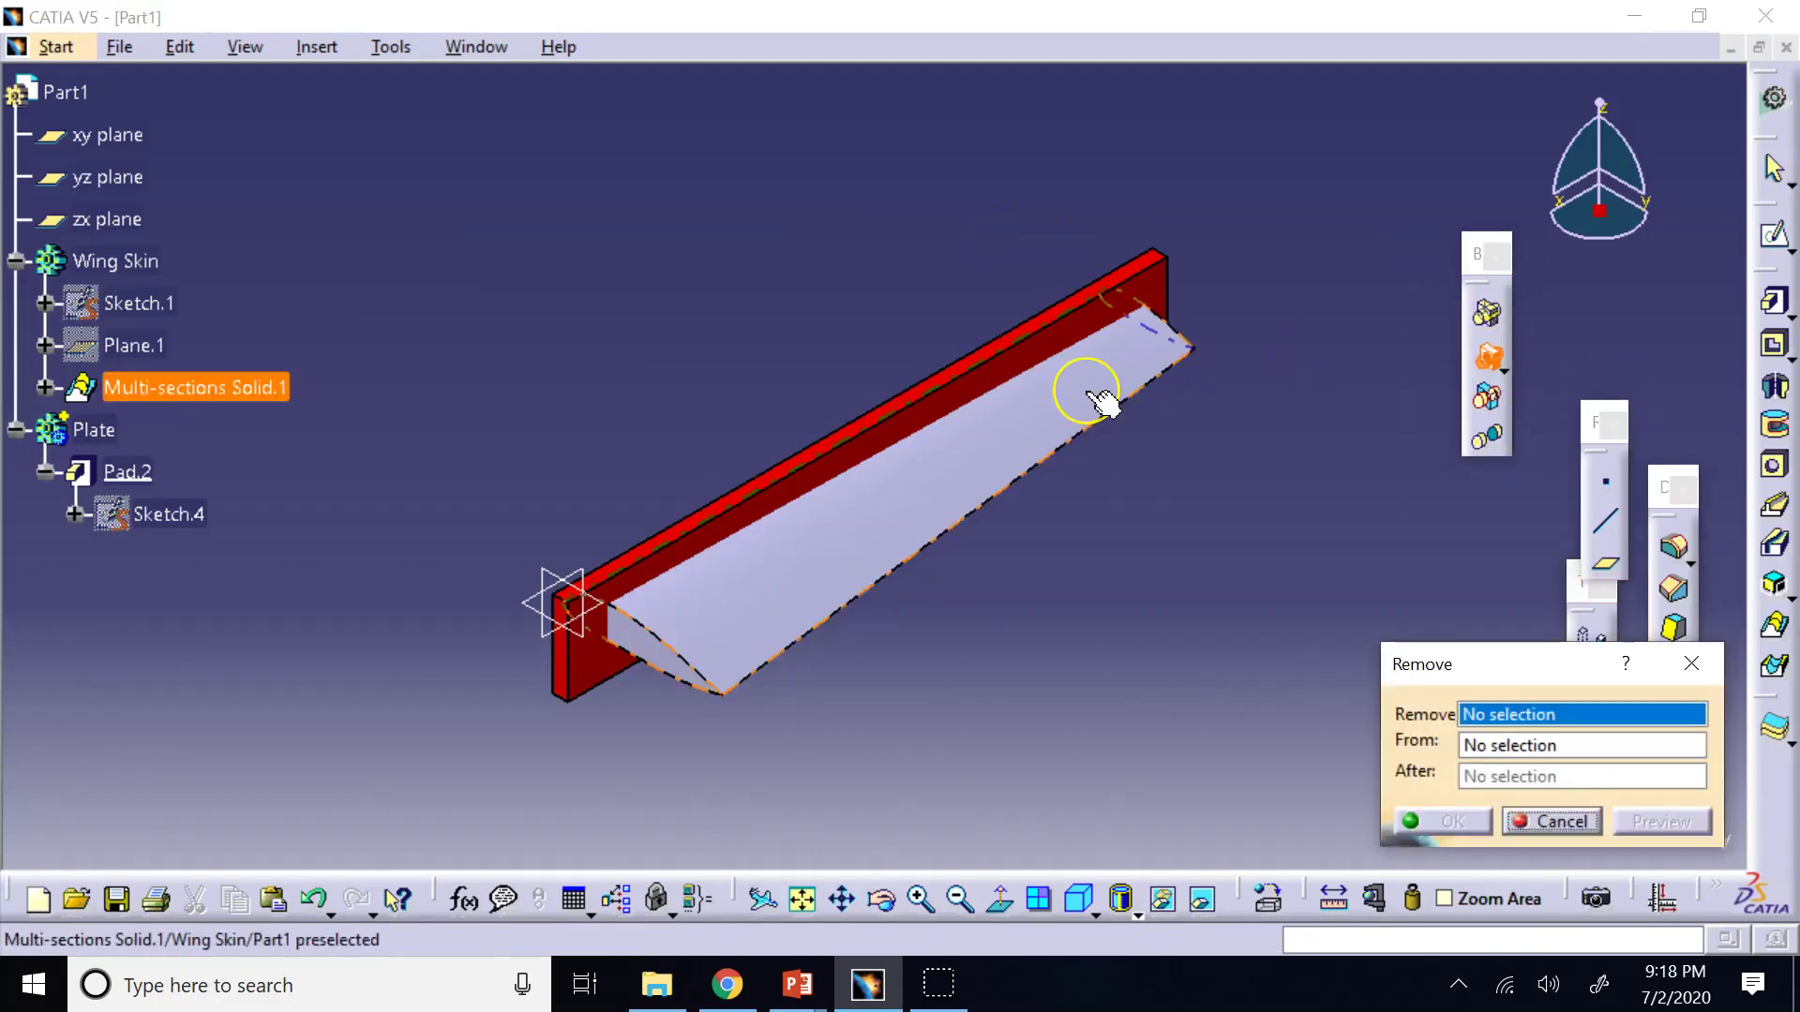
left_click(593, 643)
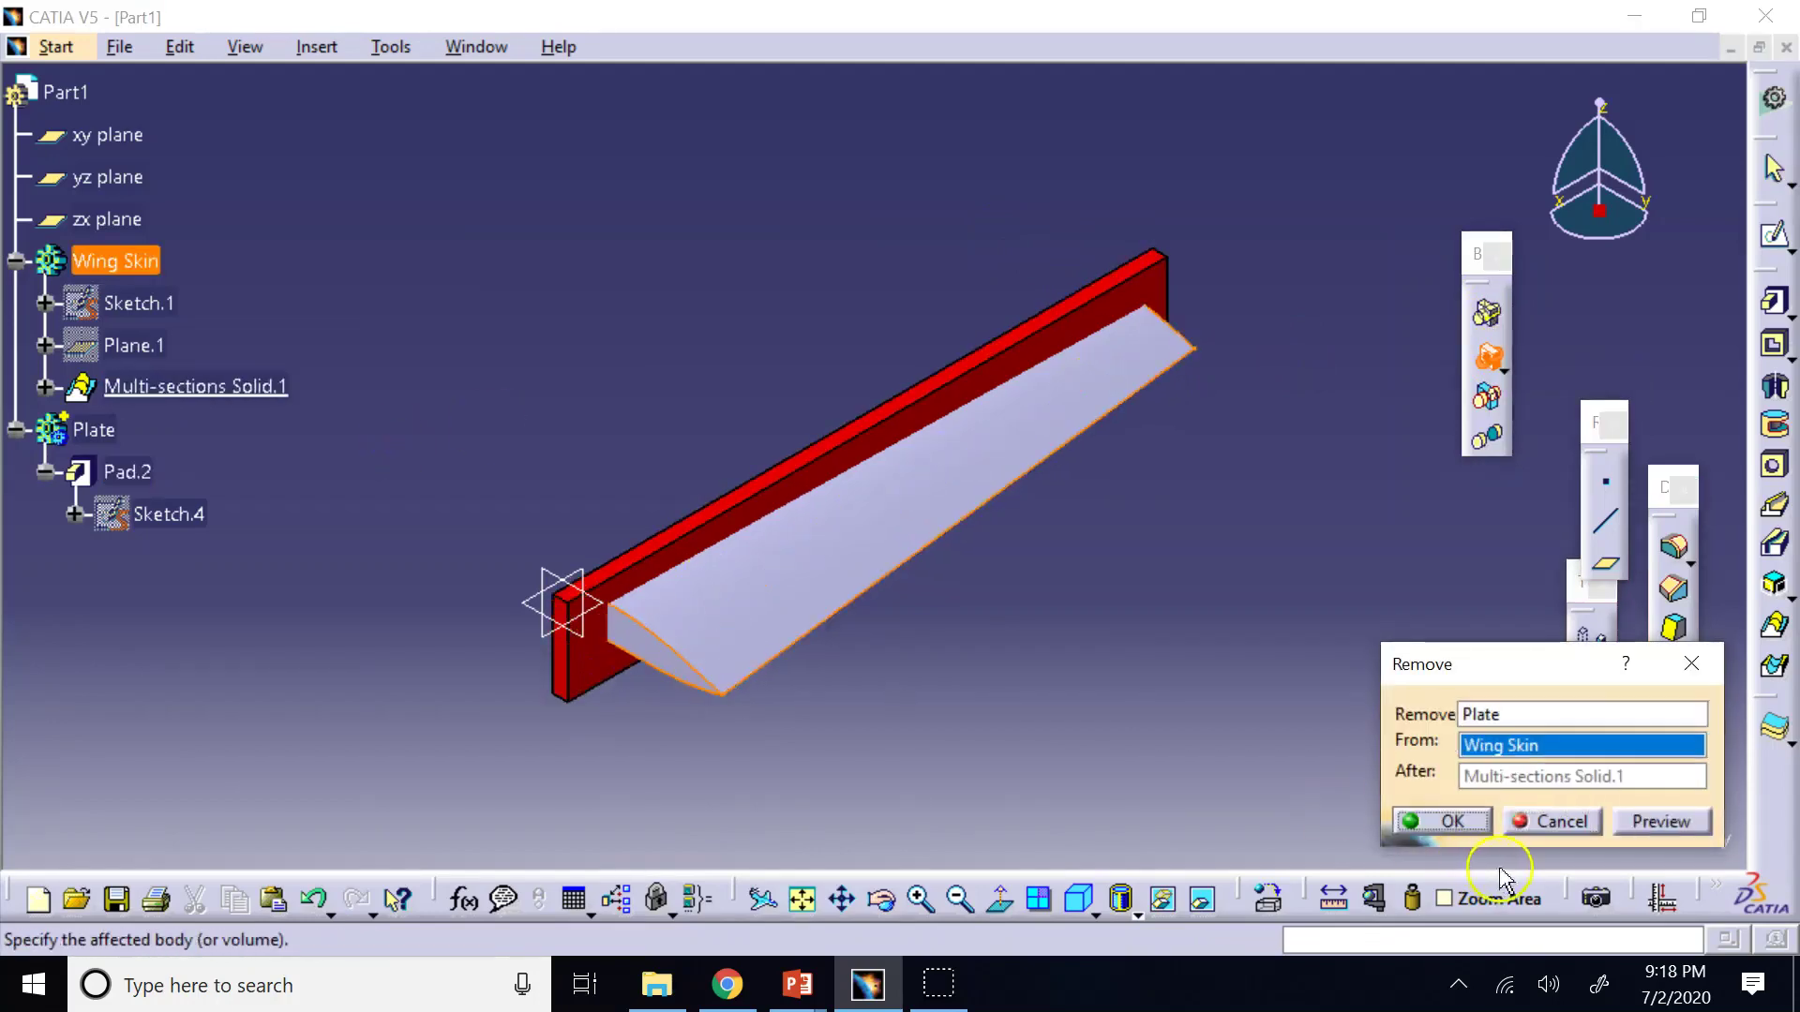
left_click(1478, 822)
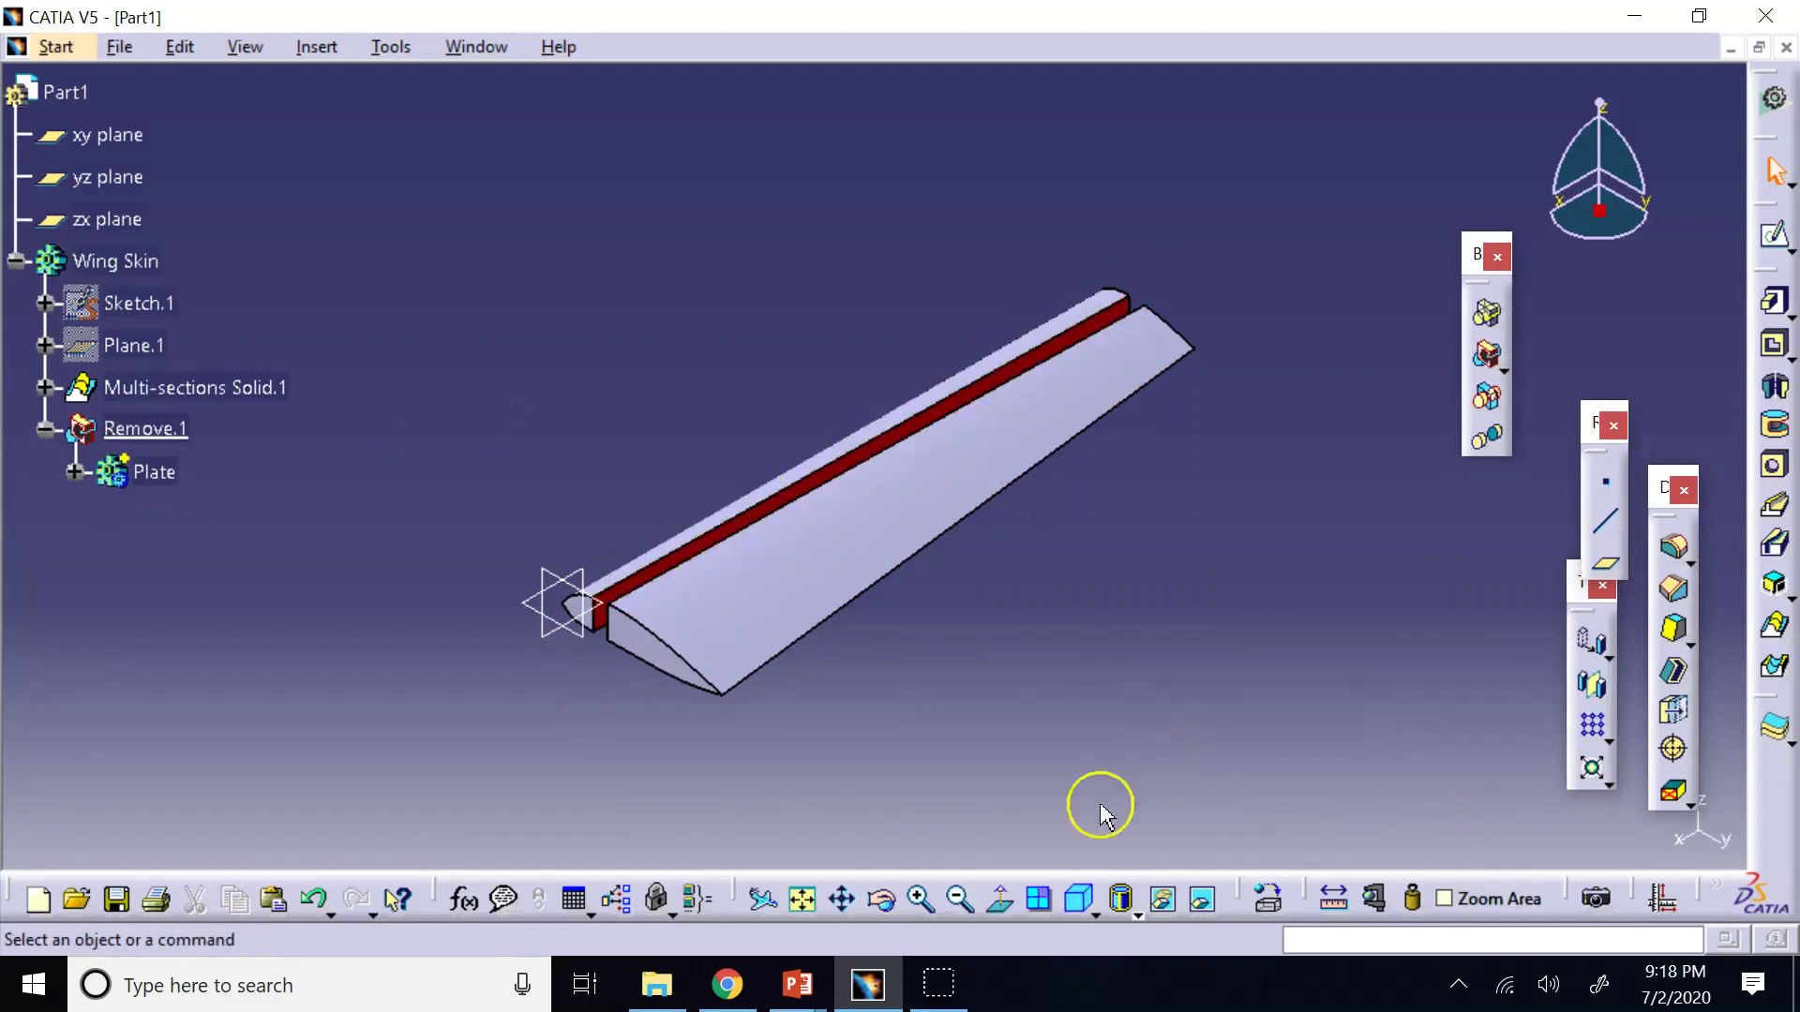
left_click(881, 899)
left_click_drag(856, 535, 982, 532)
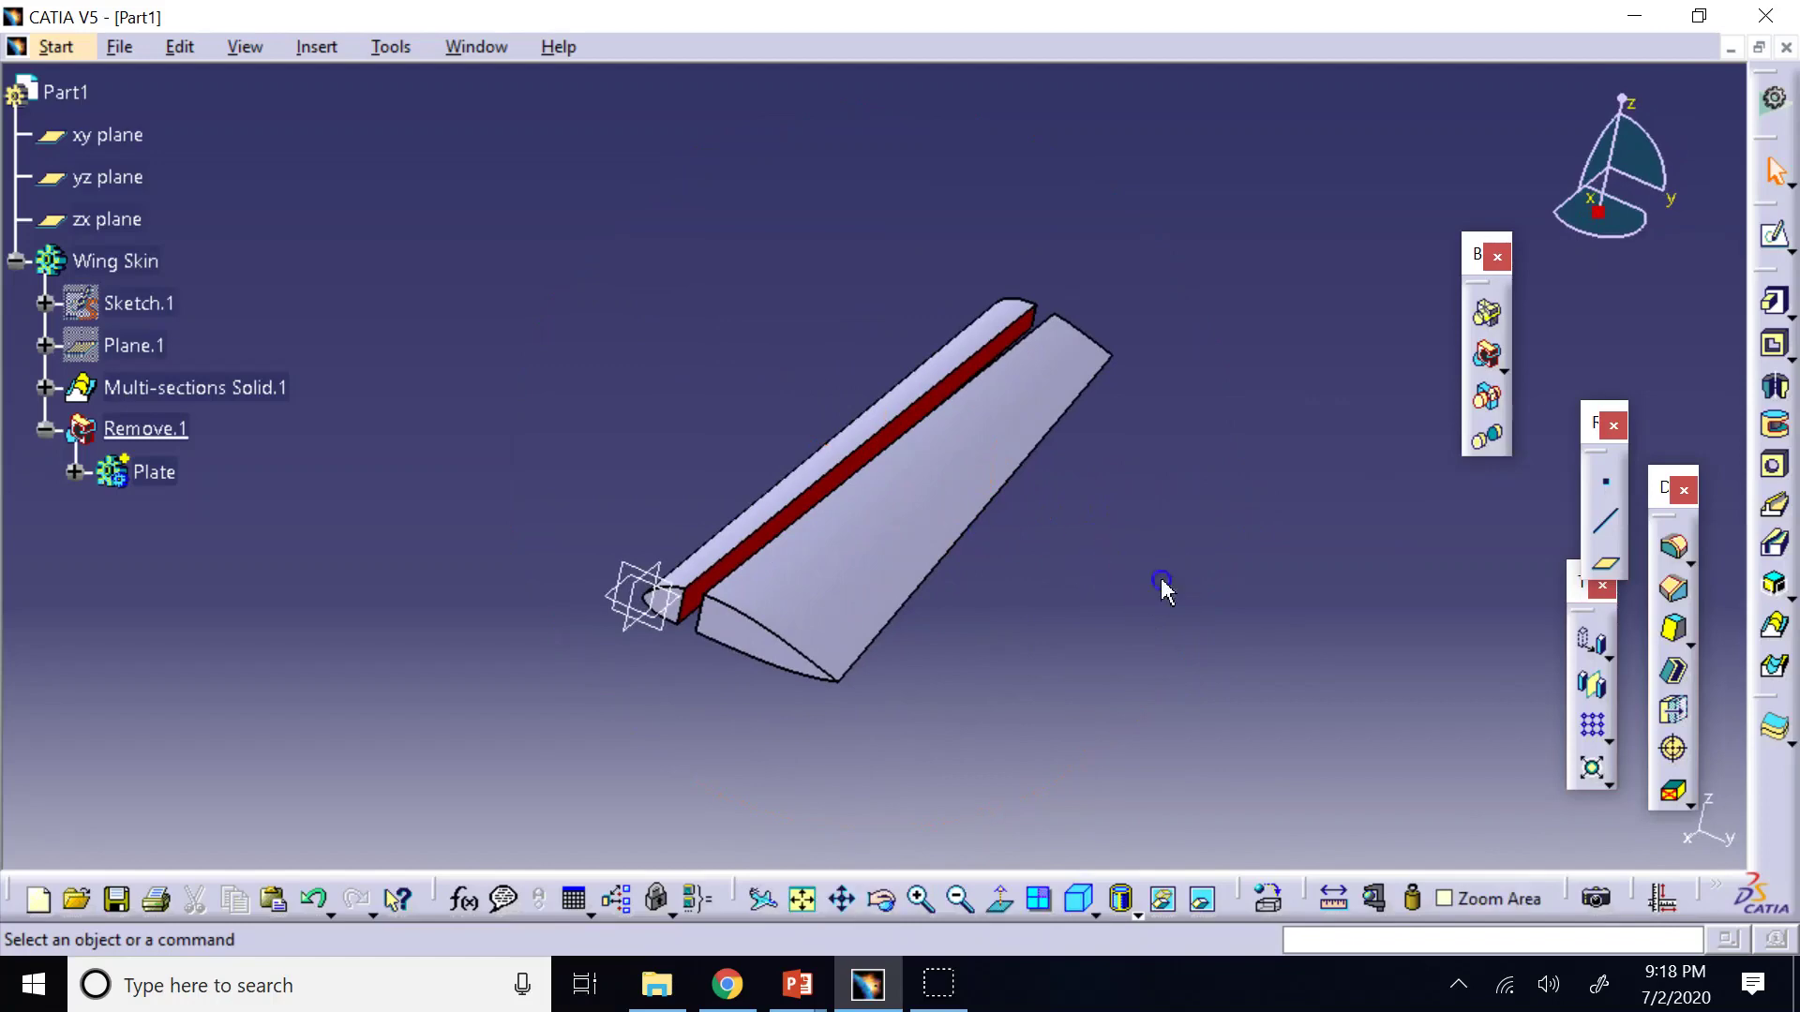
left_click(1097, 544)
Switch to PowerPoint, view the In-Class Activity and Add a New Body slides of Lecture 6, and bring up the Lecture 7 Parametric Design presentation.
mouse_move(800, 983)
left_click(731, 849)
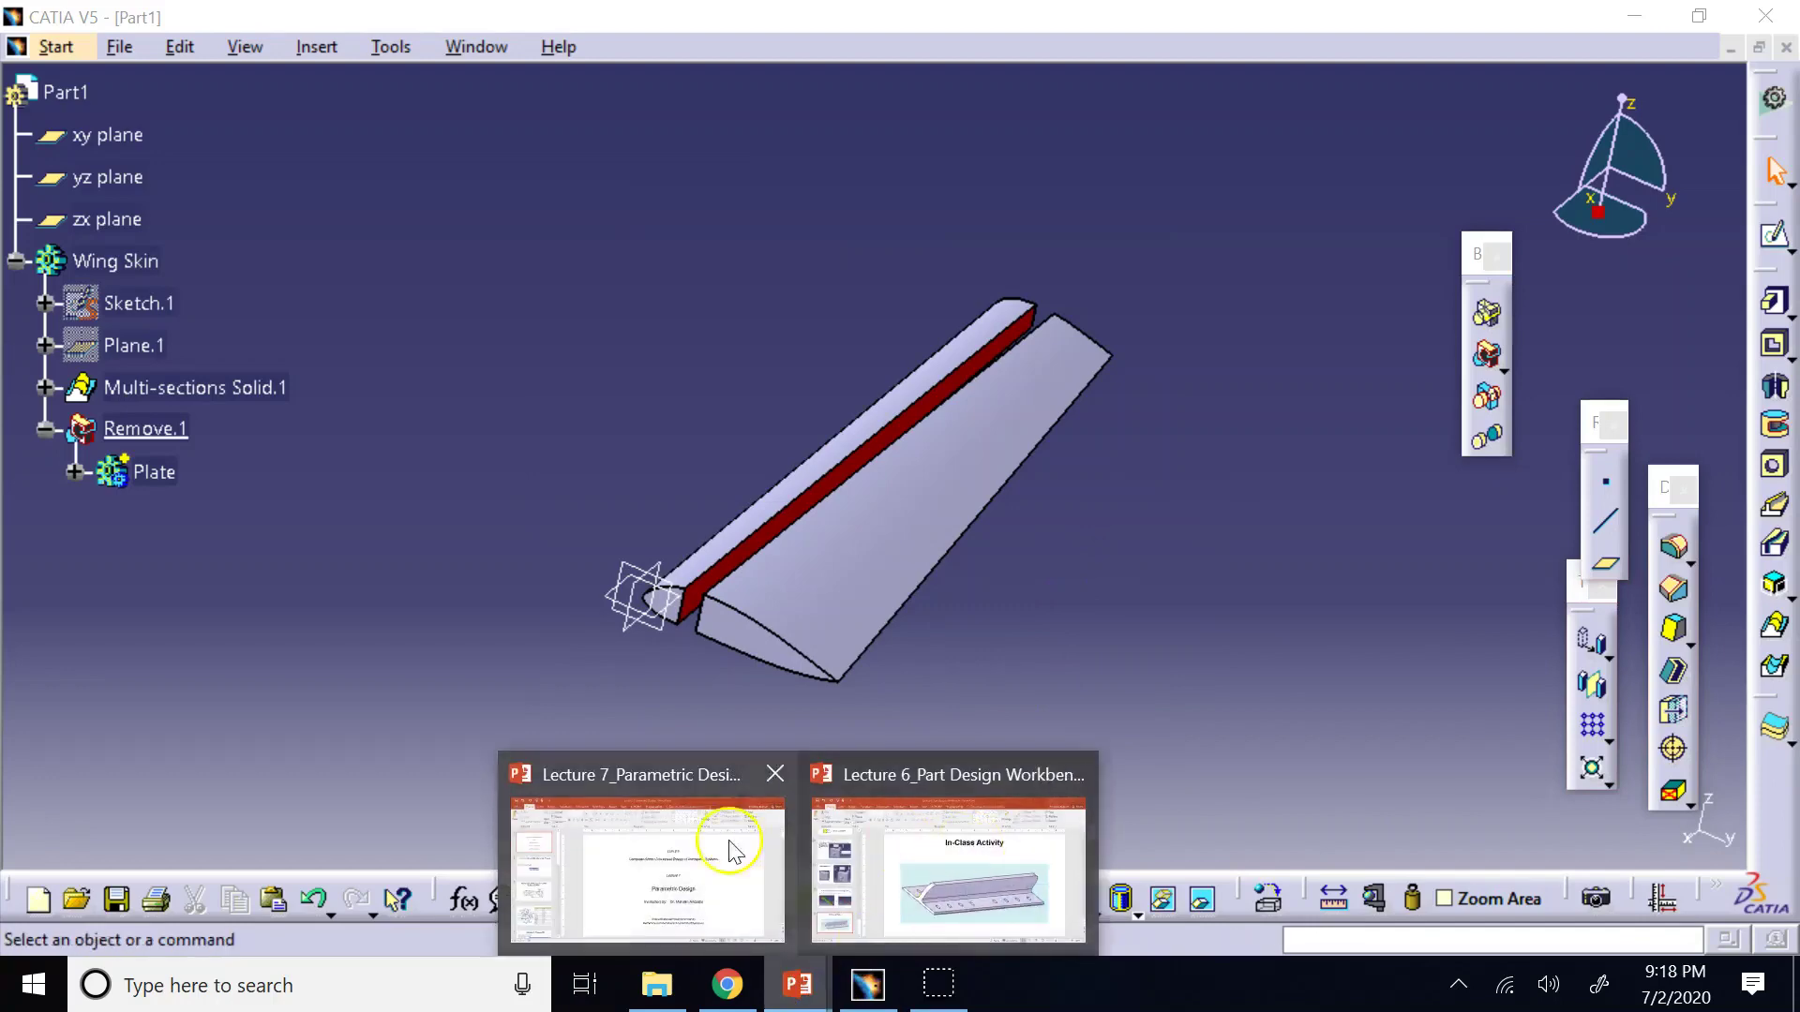
left_click(1003, 848)
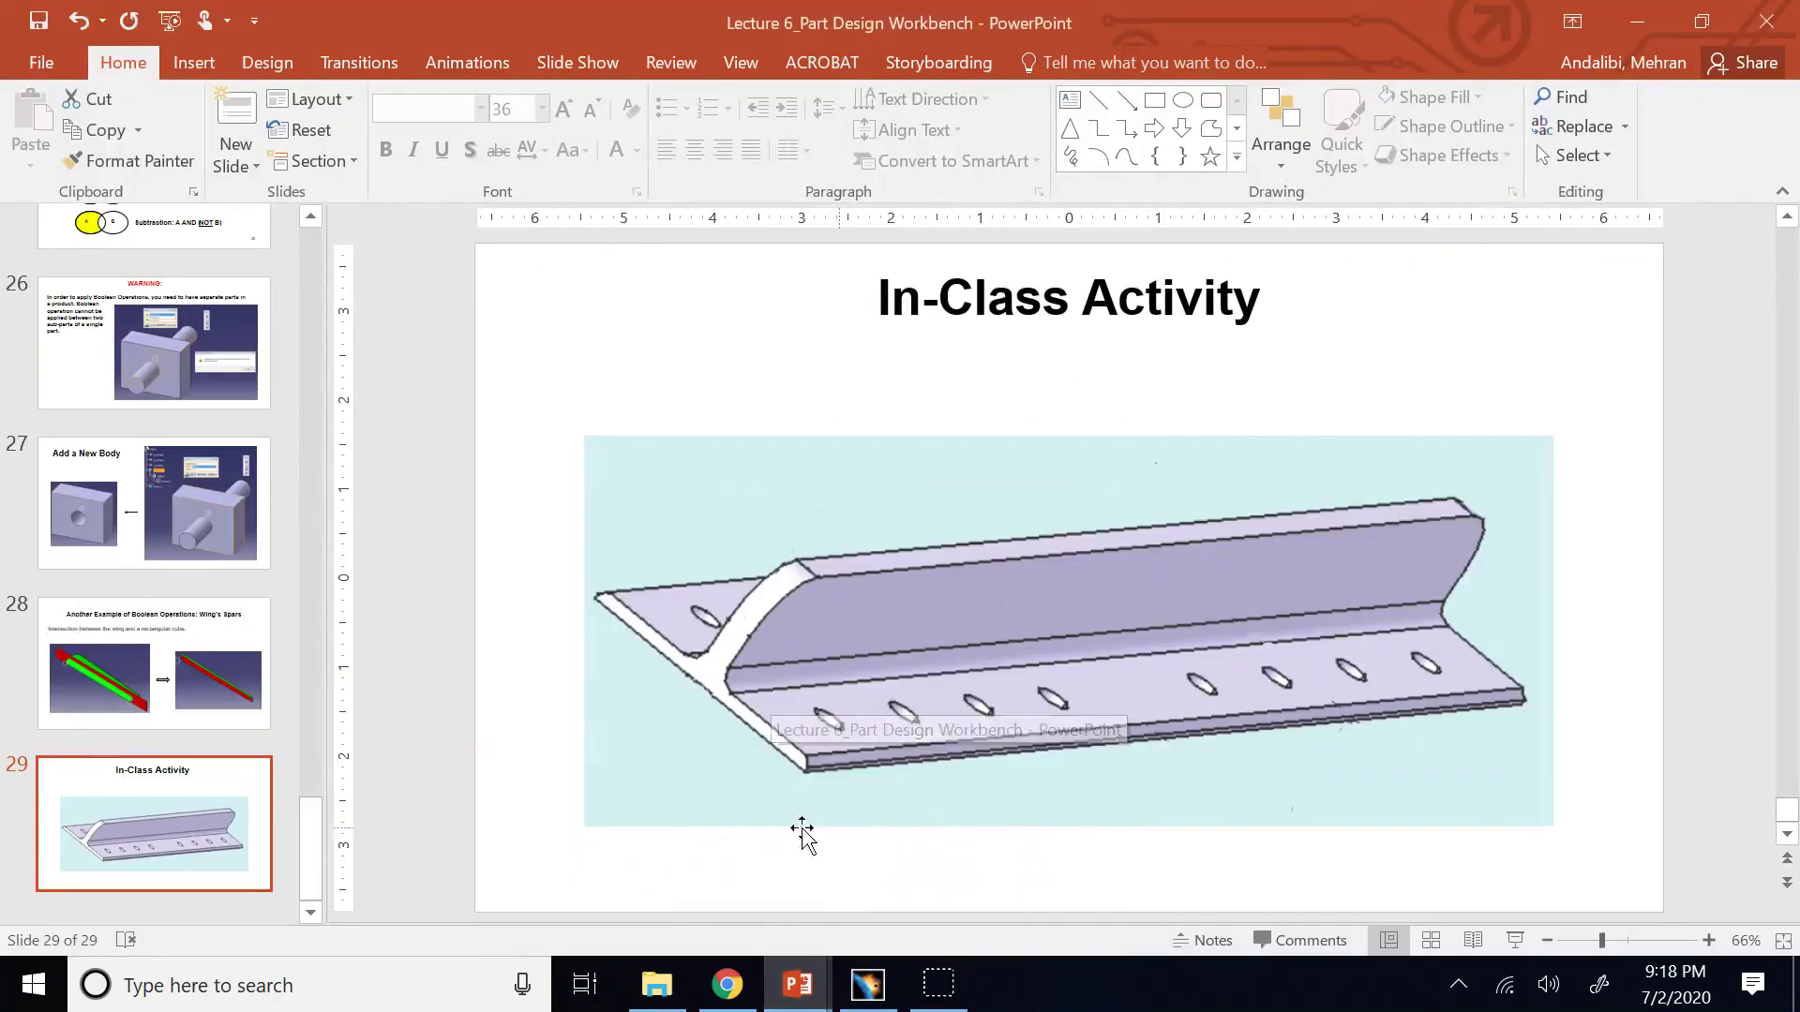
left_click(129, 488)
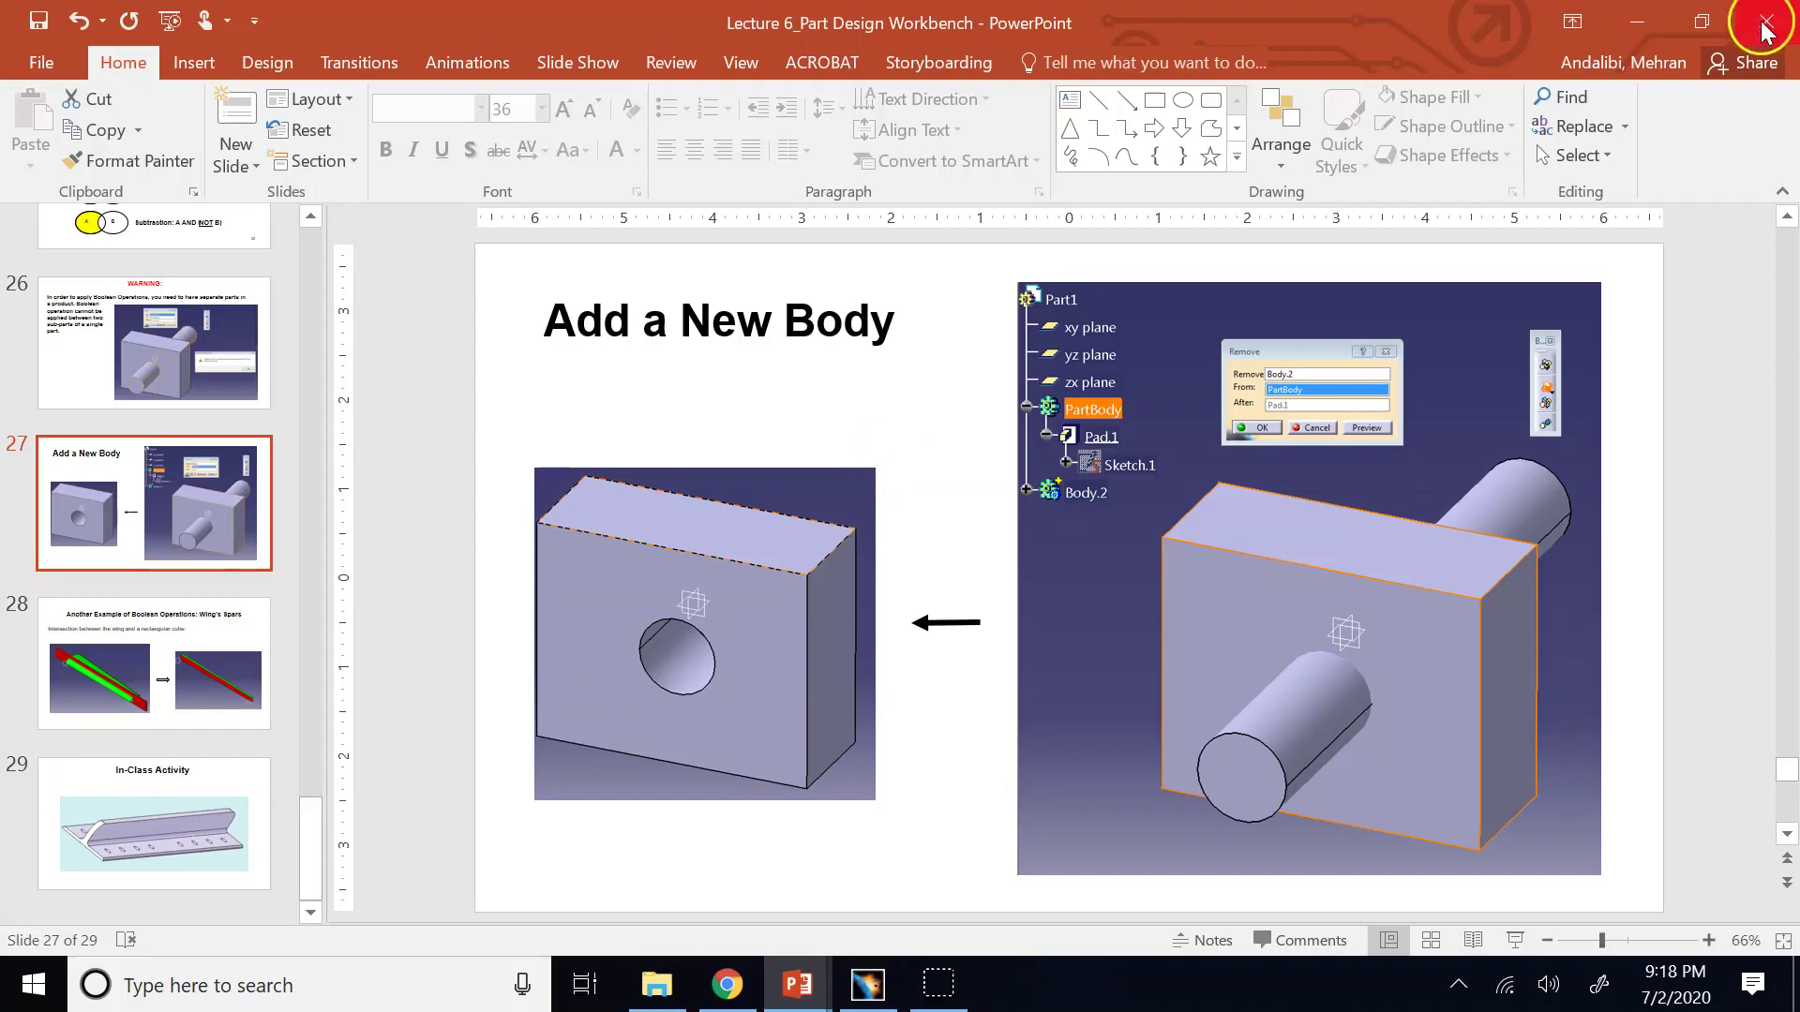
left_click(1637, 21)
mouse_move(797, 985)
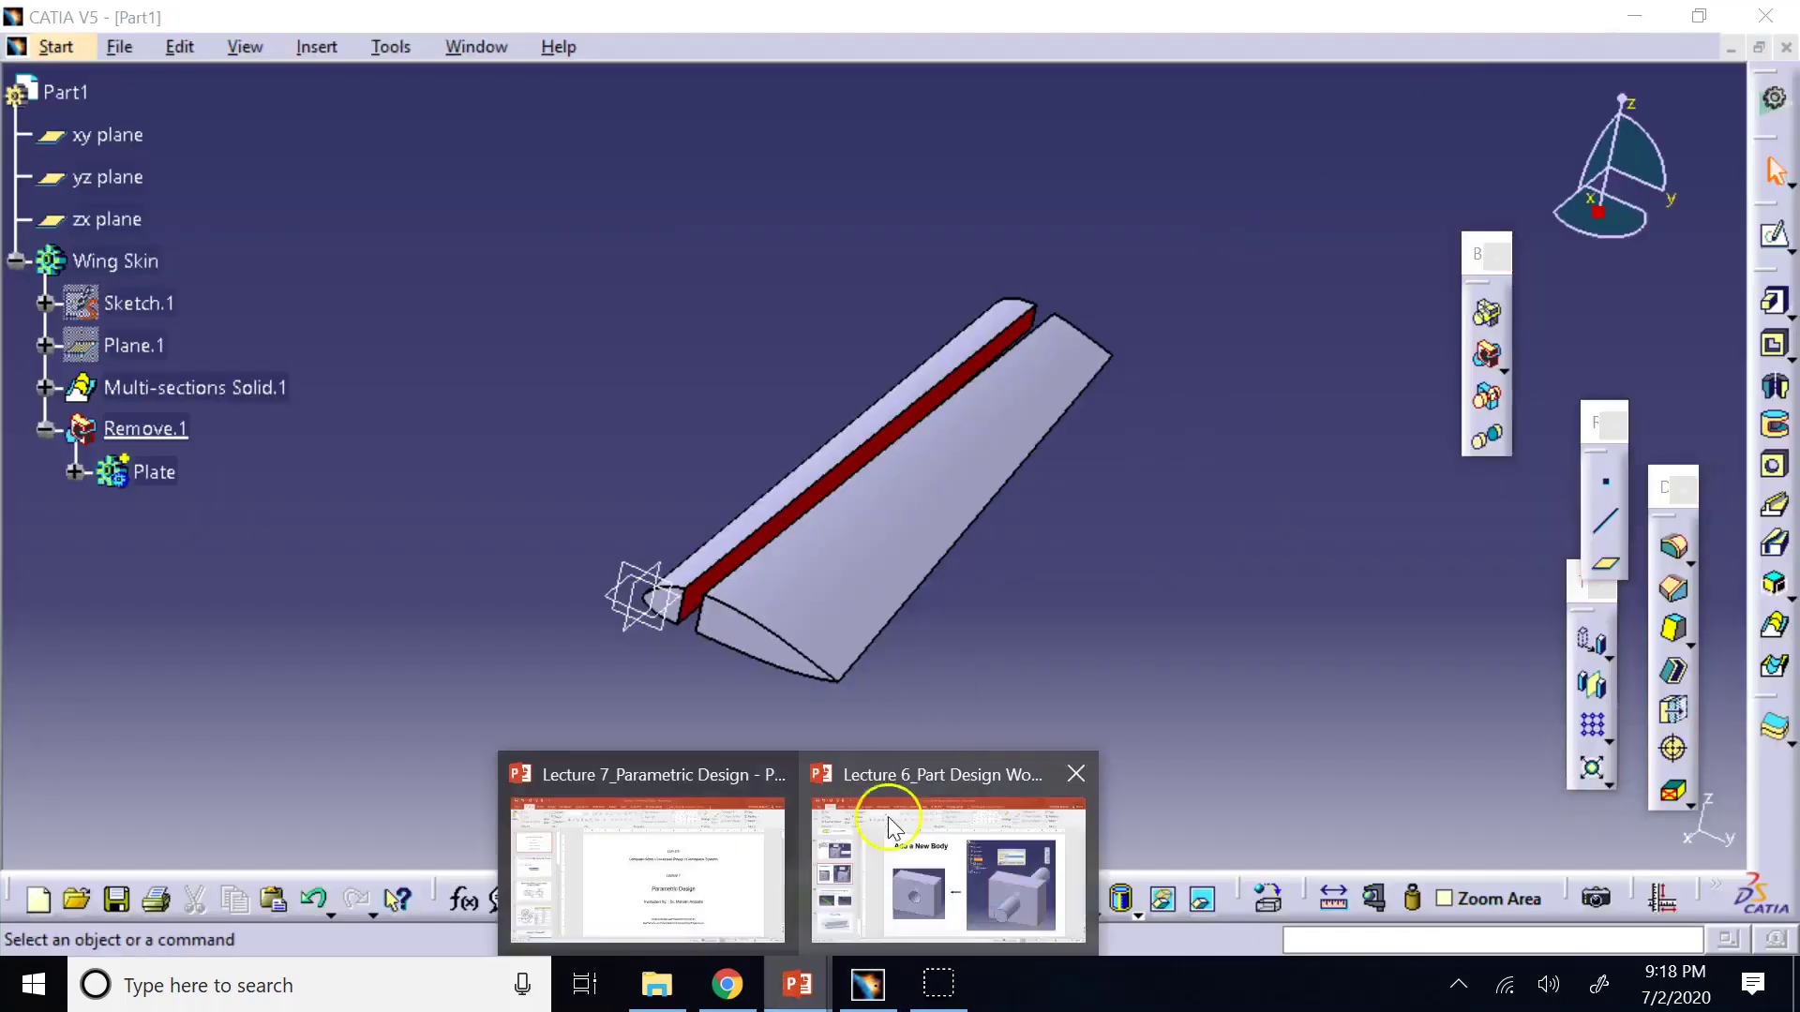
left_click(727, 864)
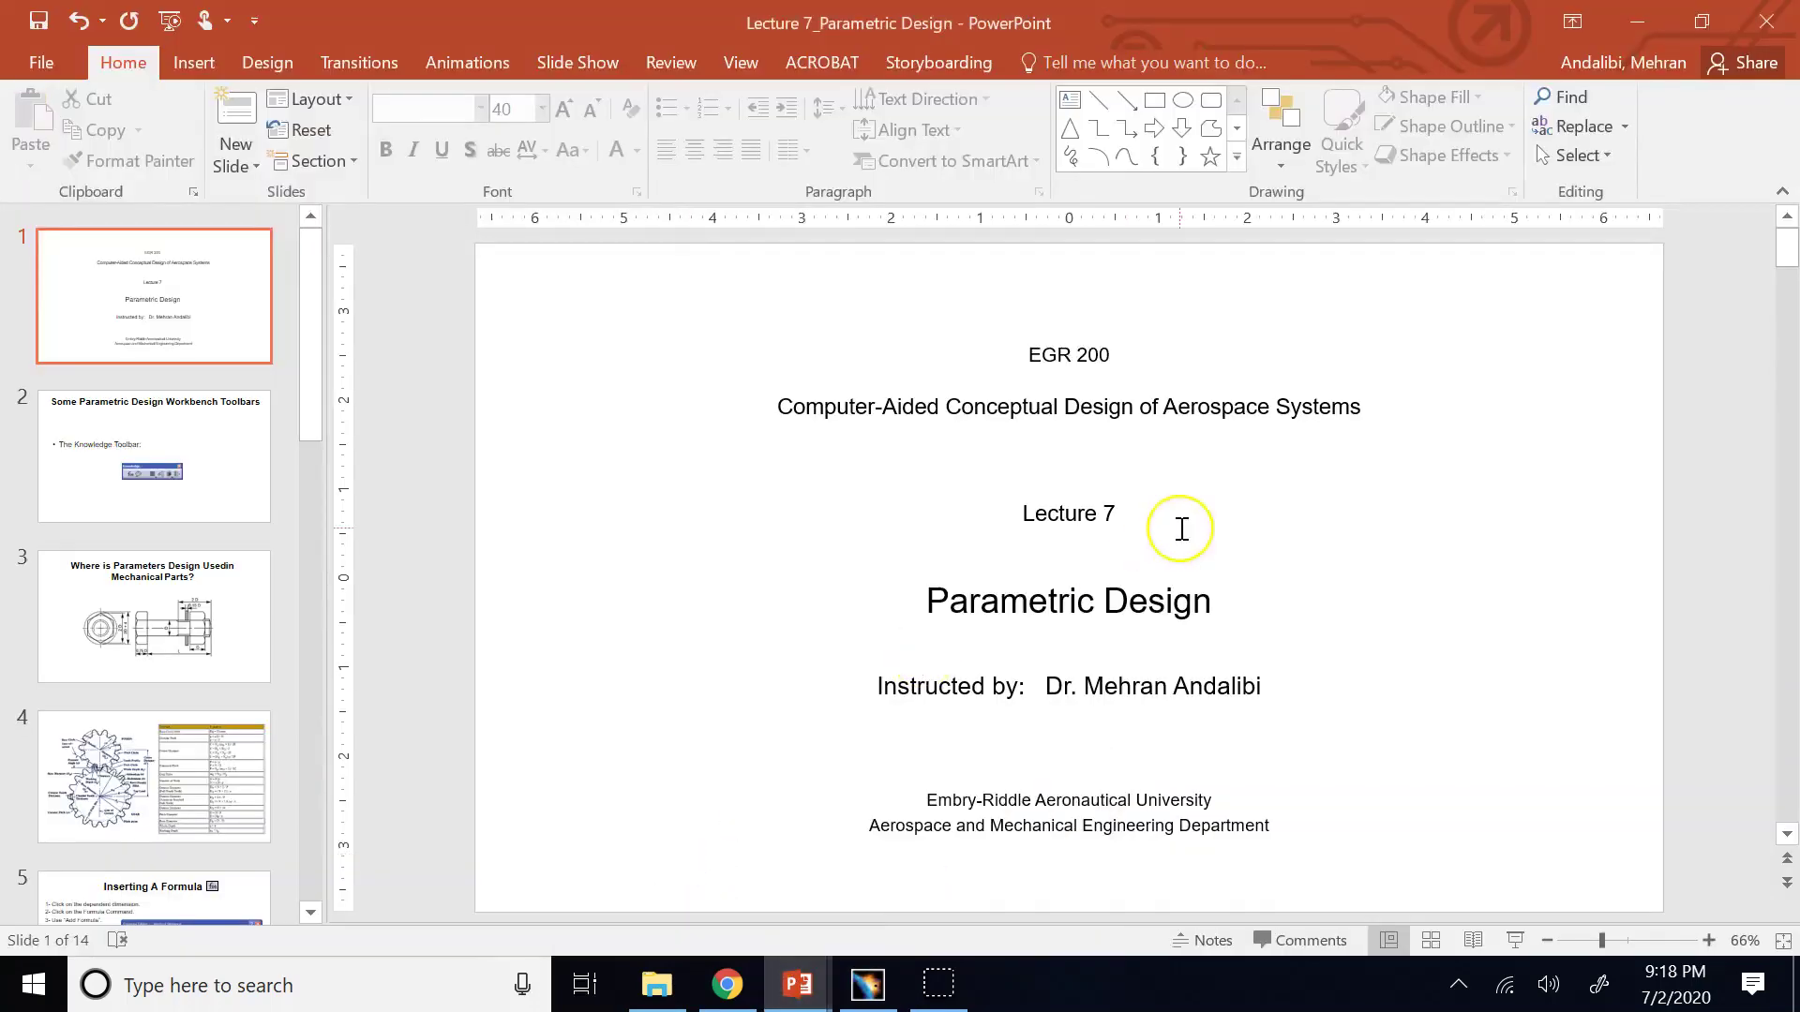
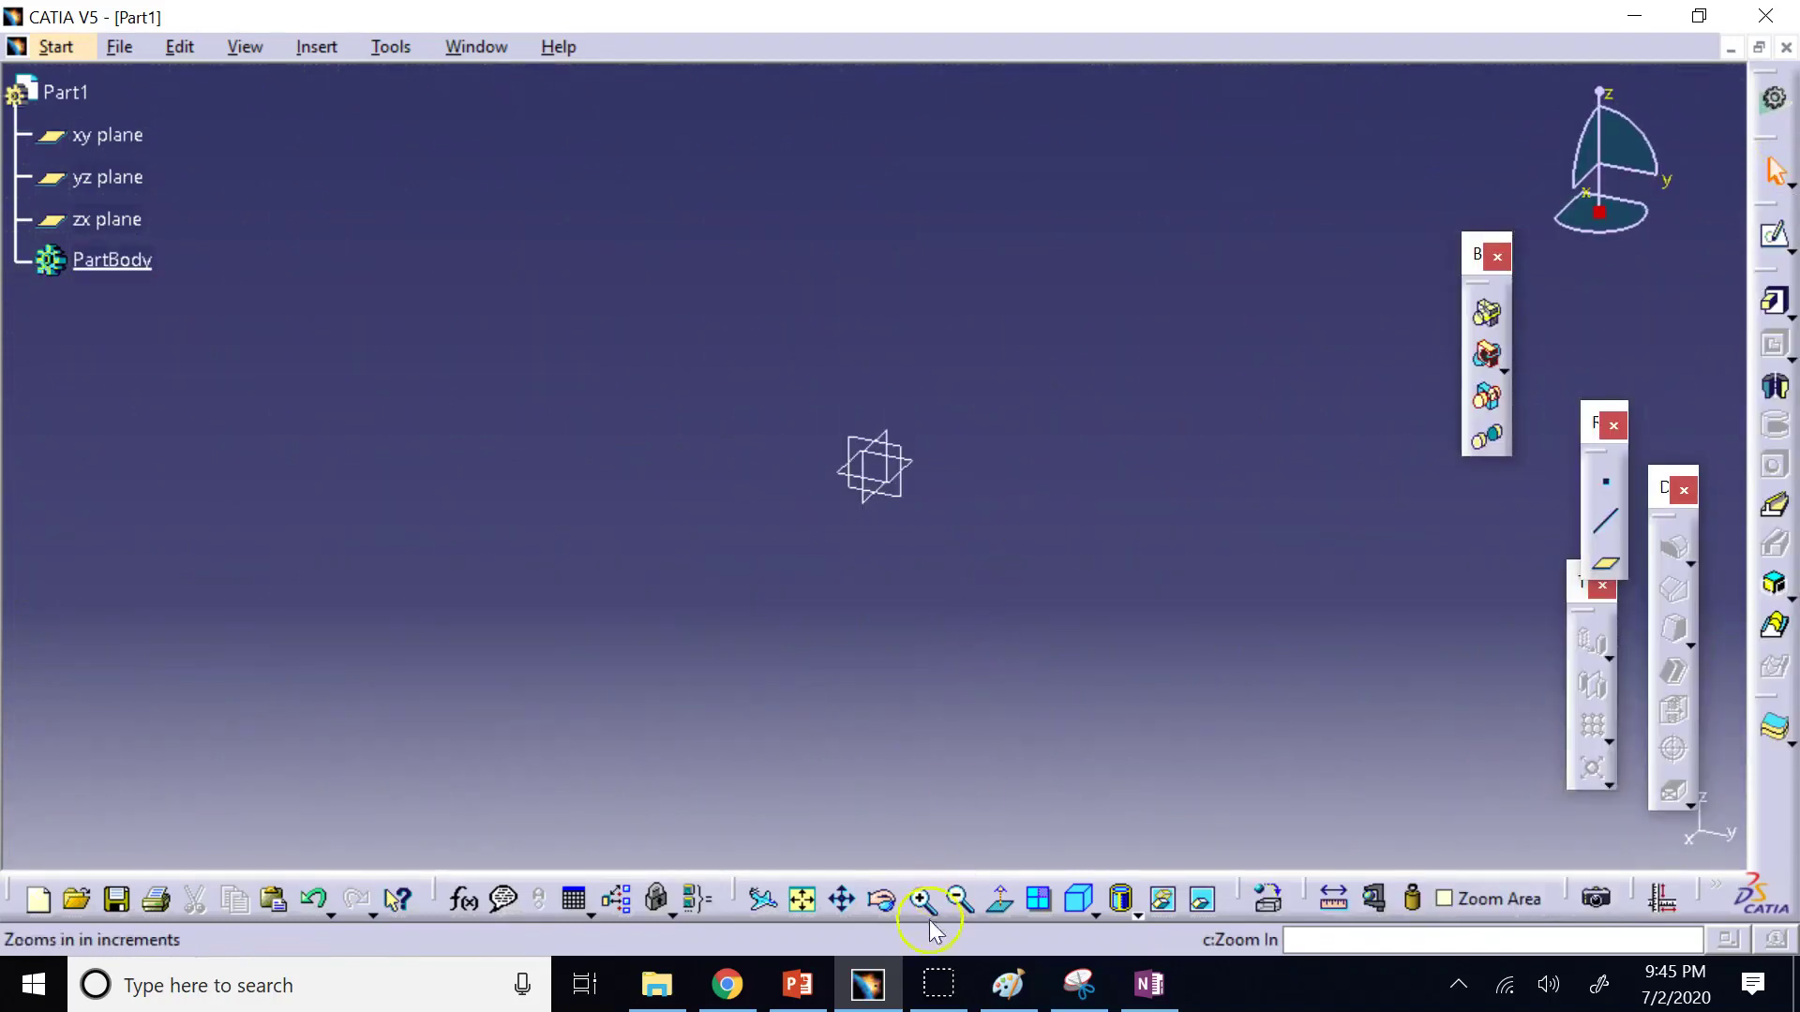
Switch to the Lecture 7 presentation in PowerPoint and review the slides on inserting a formula and the Equivalent Constraint.
left_click(807, 996)
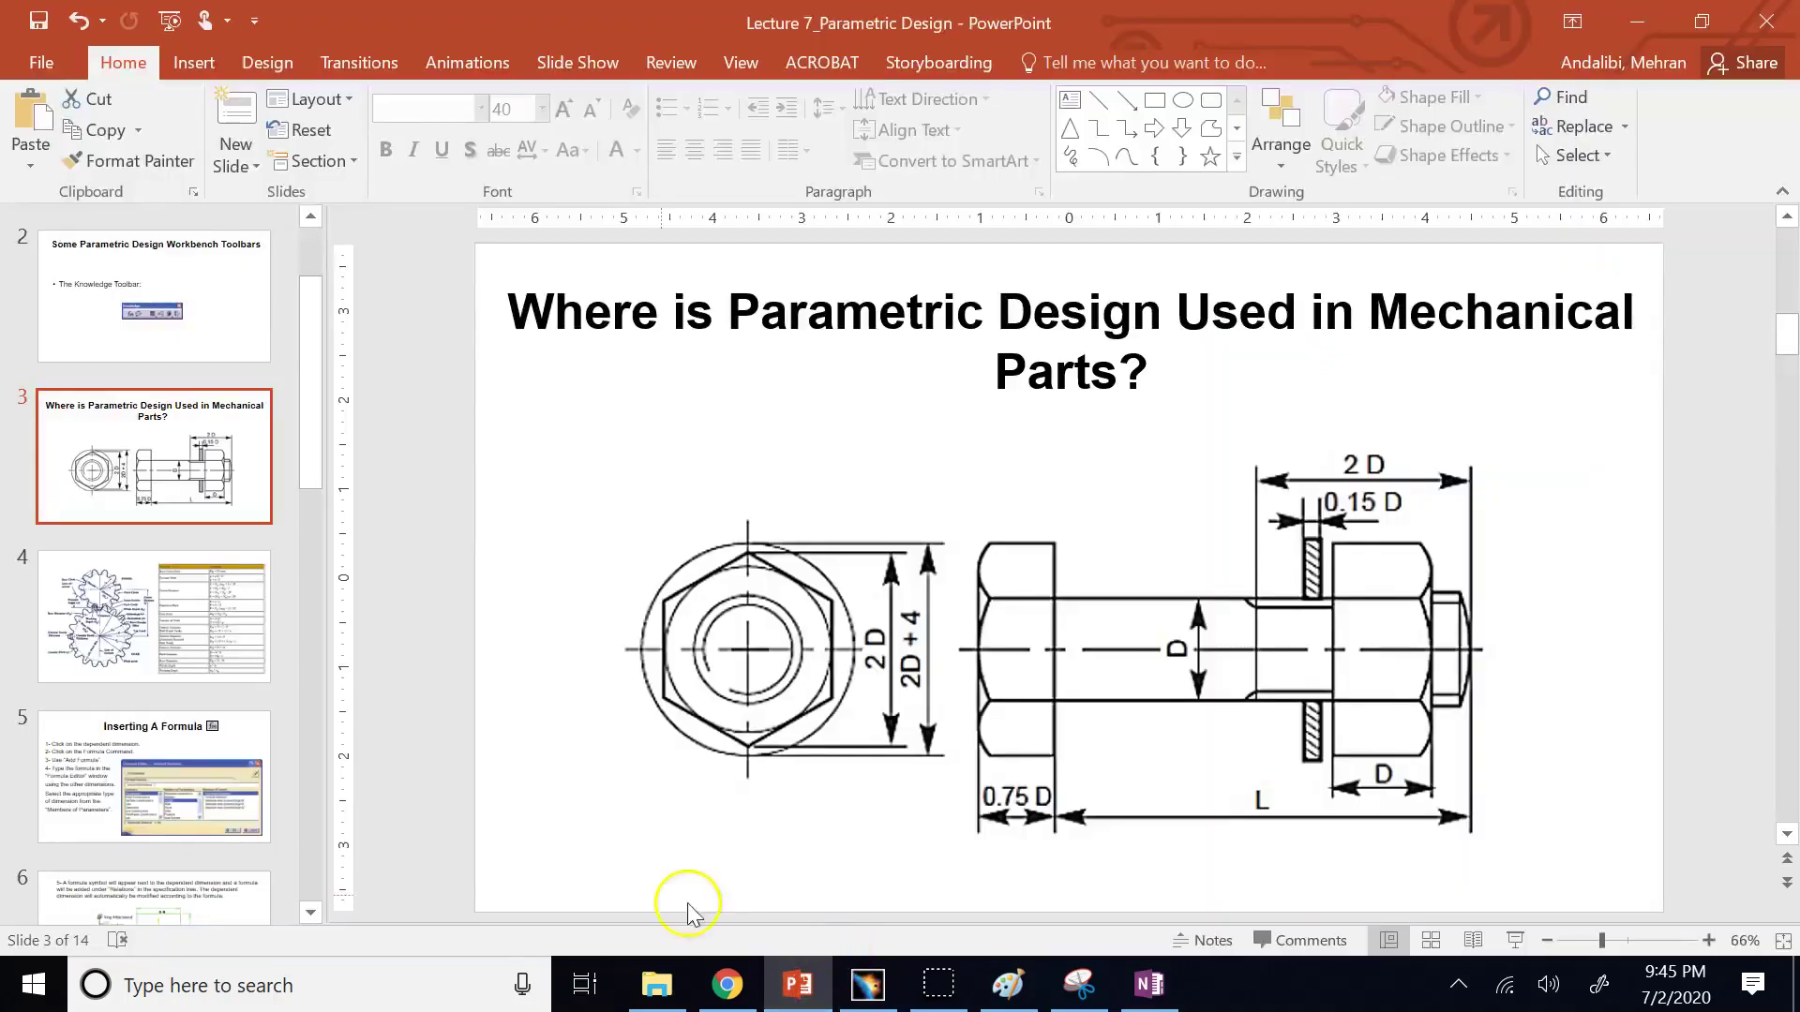
left_click(217, 774)
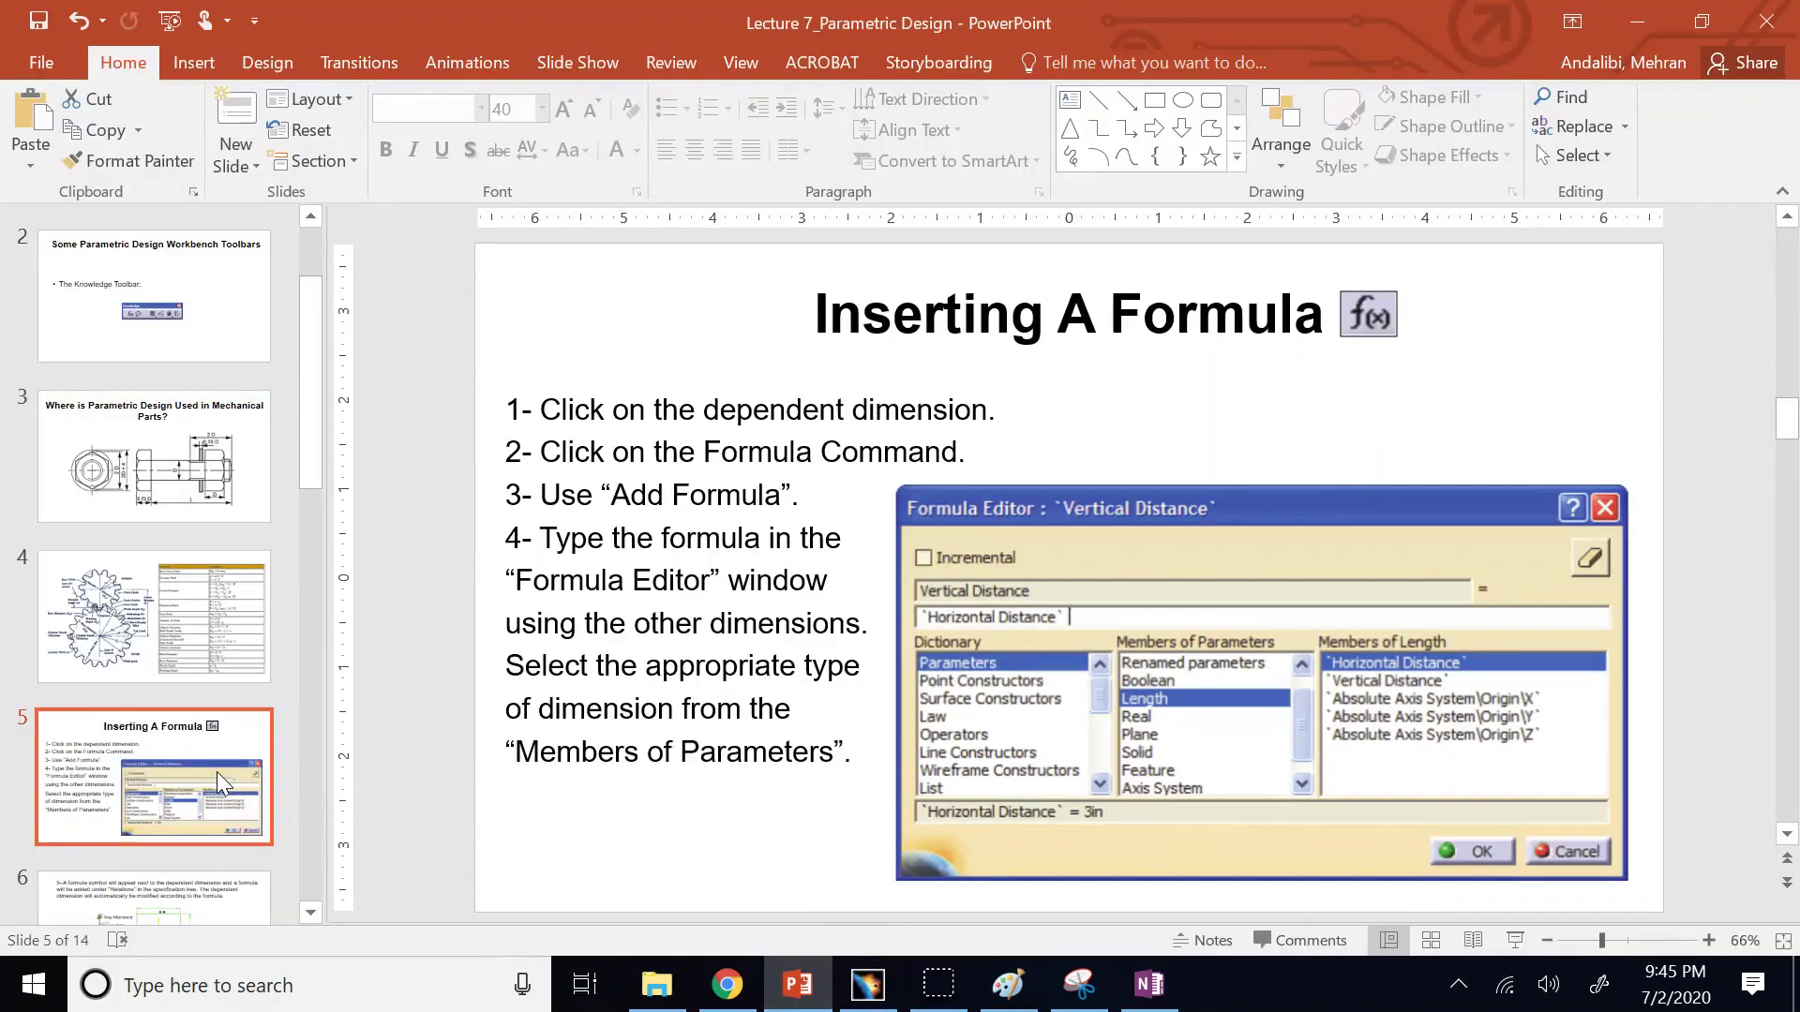
left_click(161, 882)
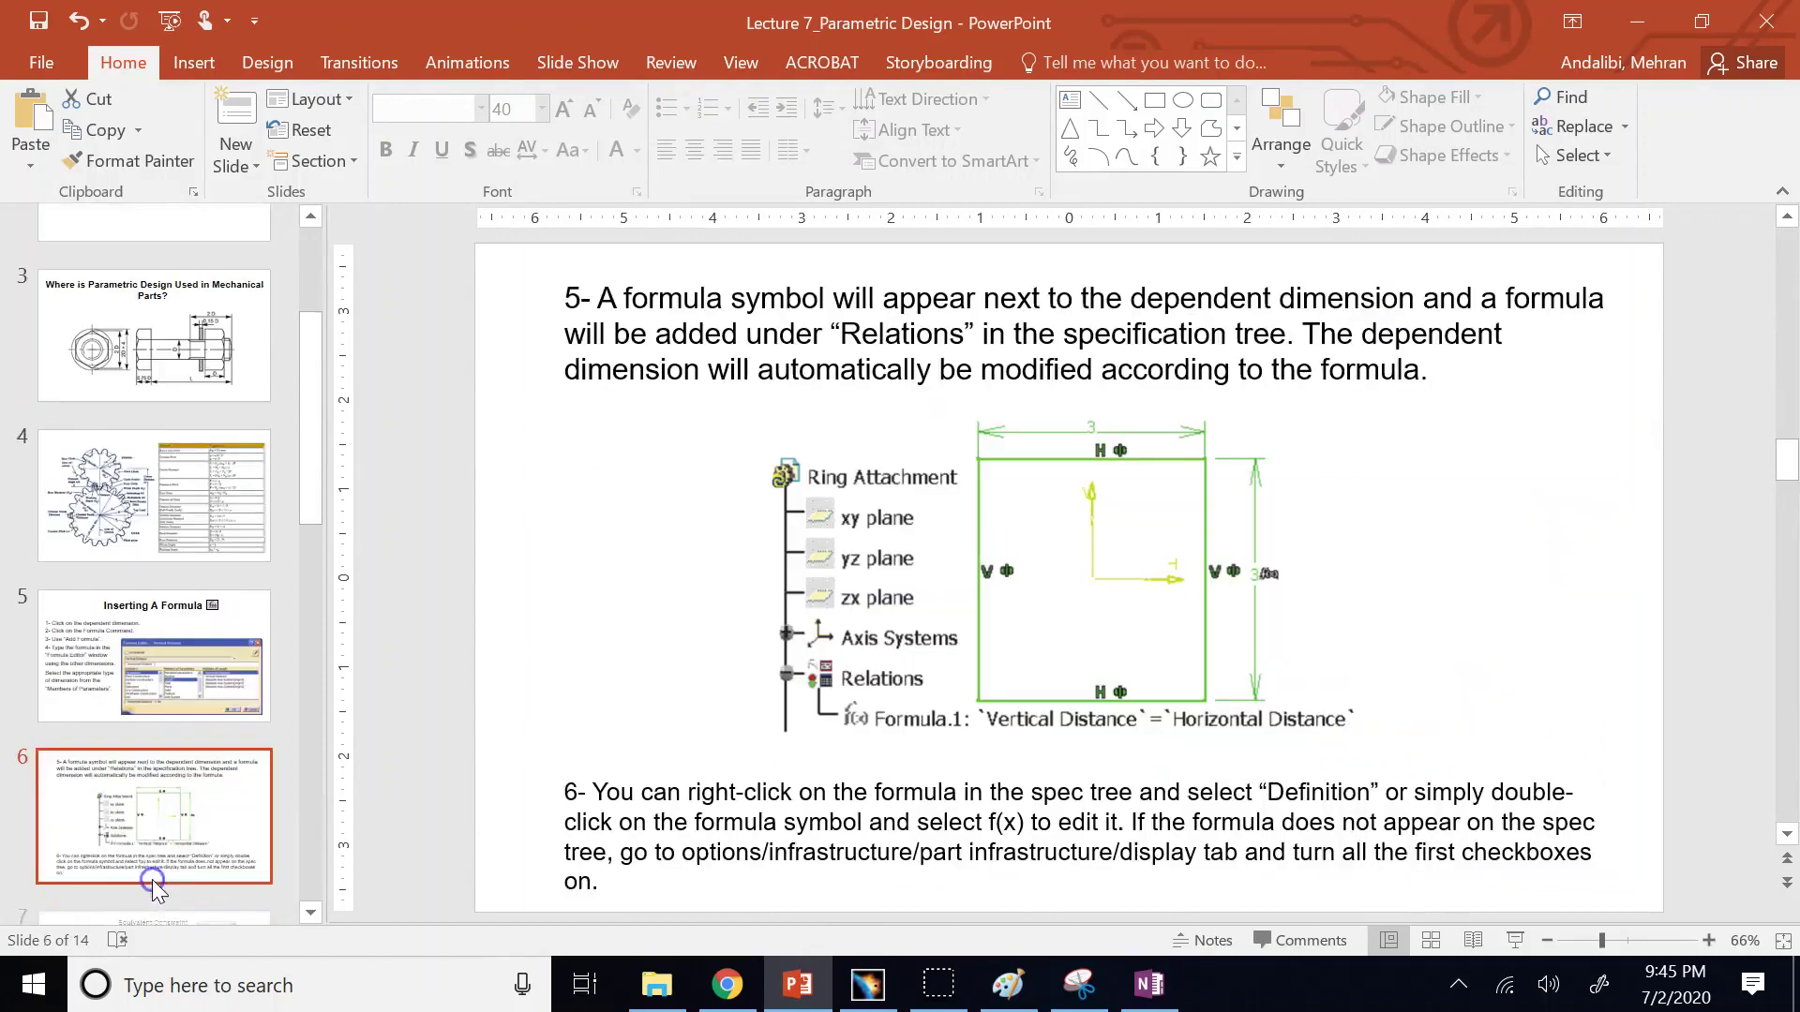
left_click(181, 636)
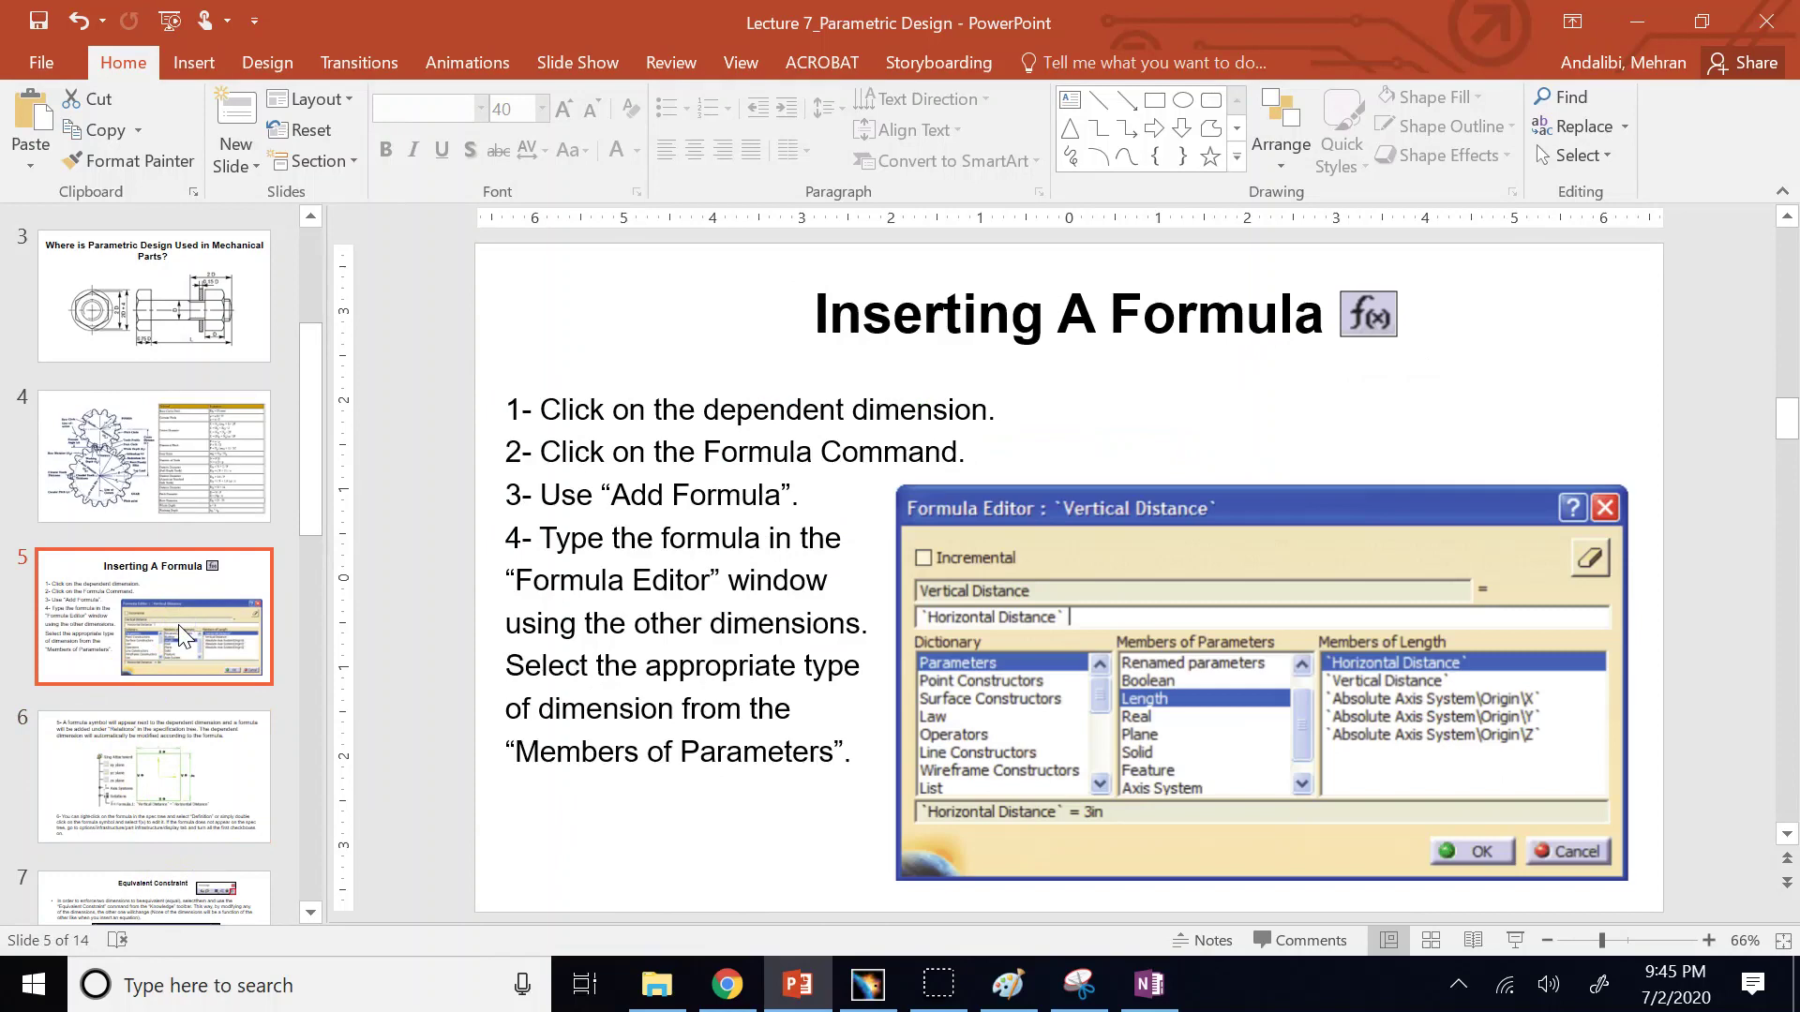
left_click(152, 896)
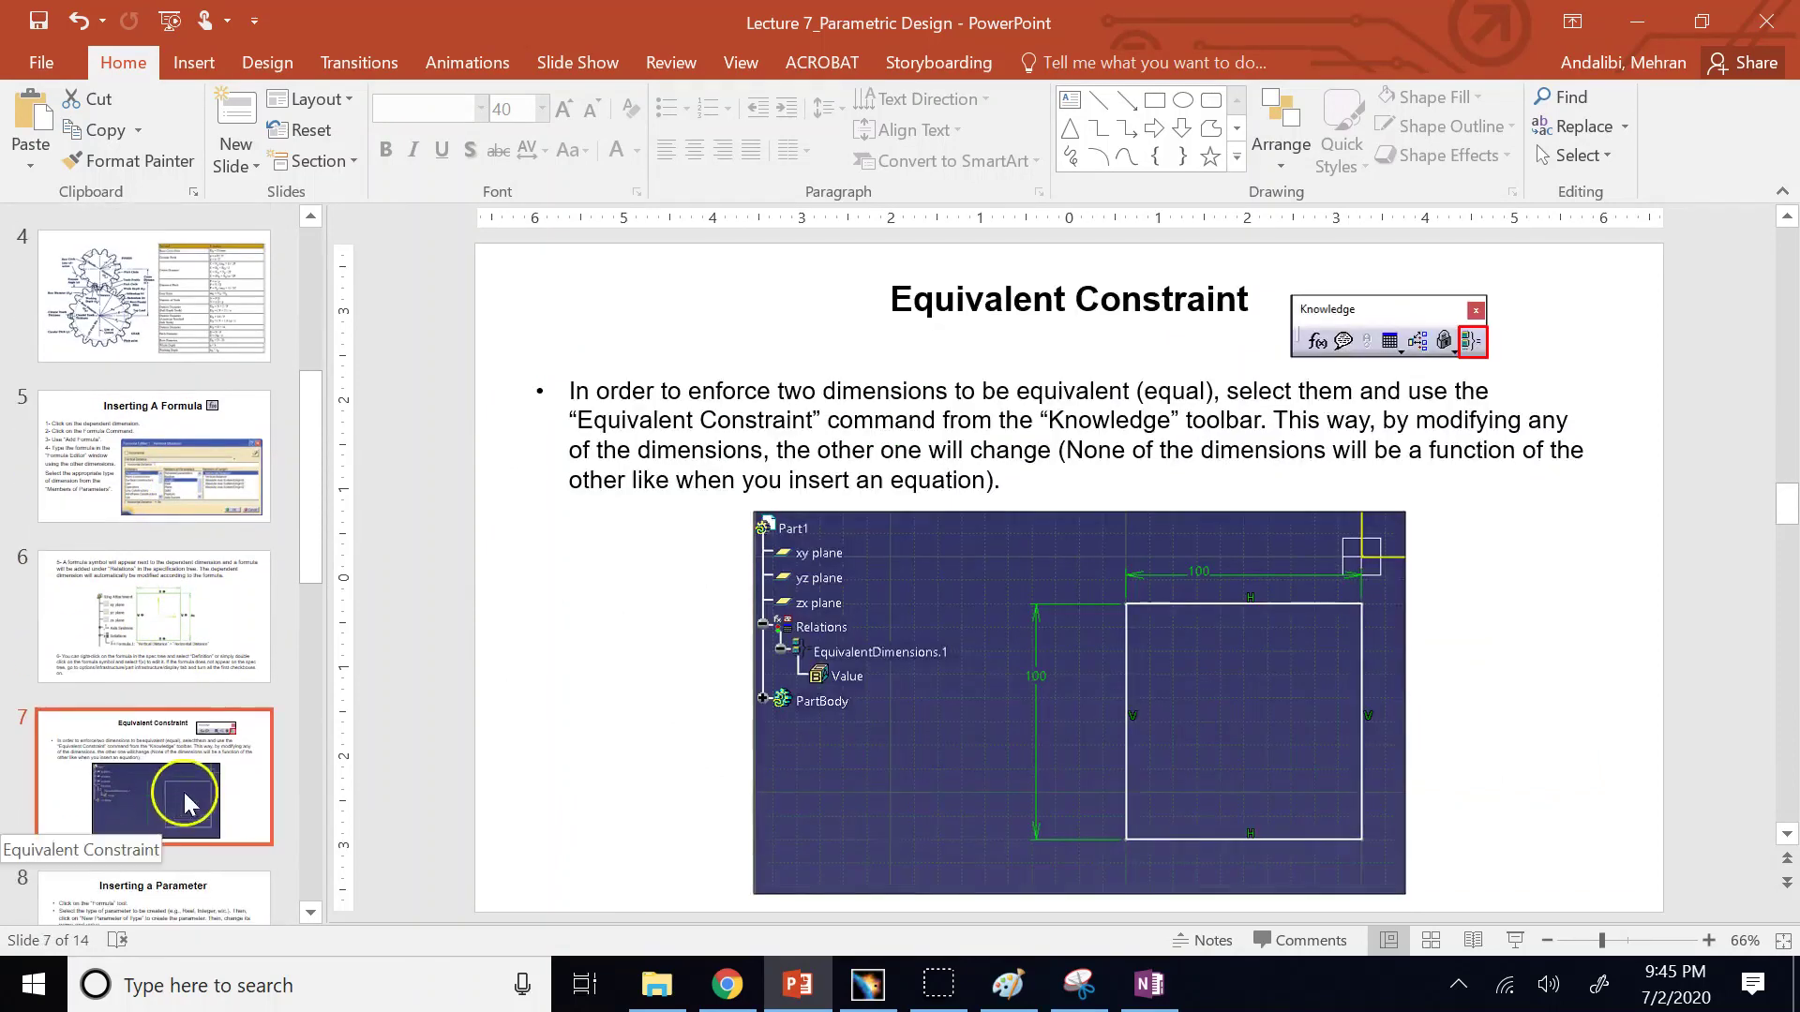
Move the Inserting a Parameter and Units Consistency slides to directly before the Equivalent Constraint slide.
scroll(164, 805, "down", 2)
left_click(164, 804)
scroll(164, 804, "down", 2)
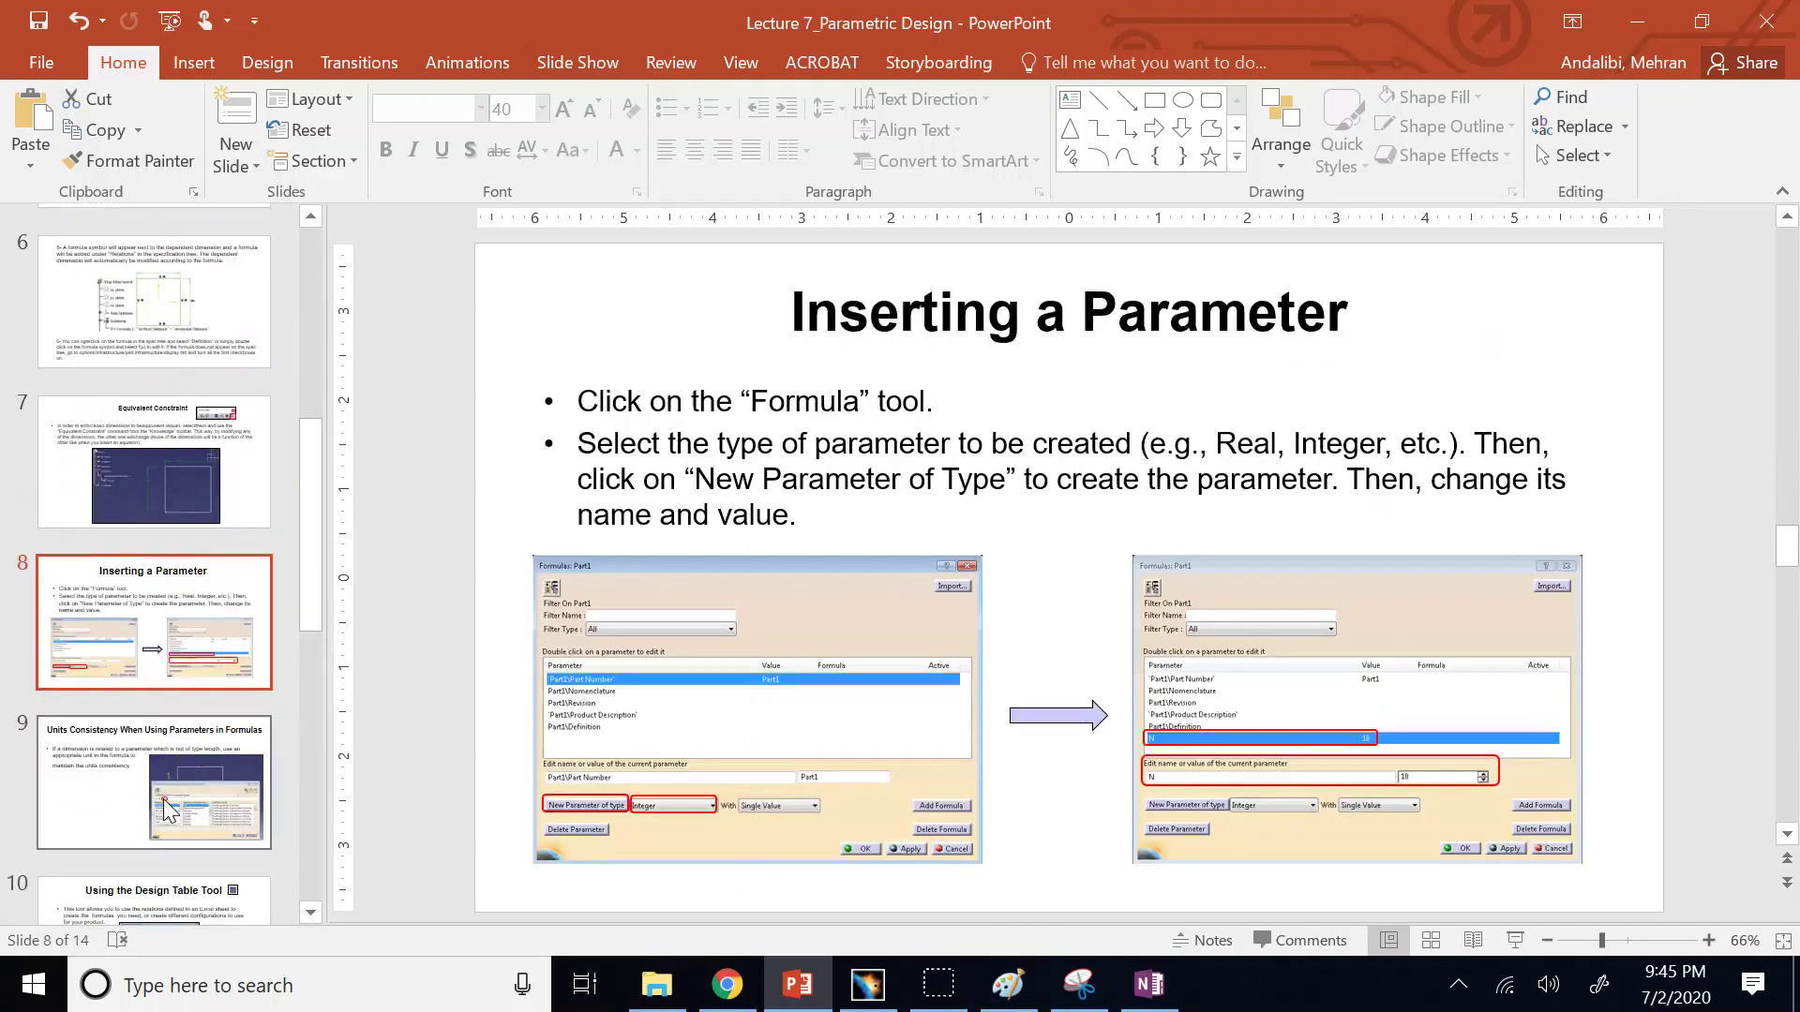
left_click(167, 809)
key("Delete")
scroll(161, 562, "up", 3)
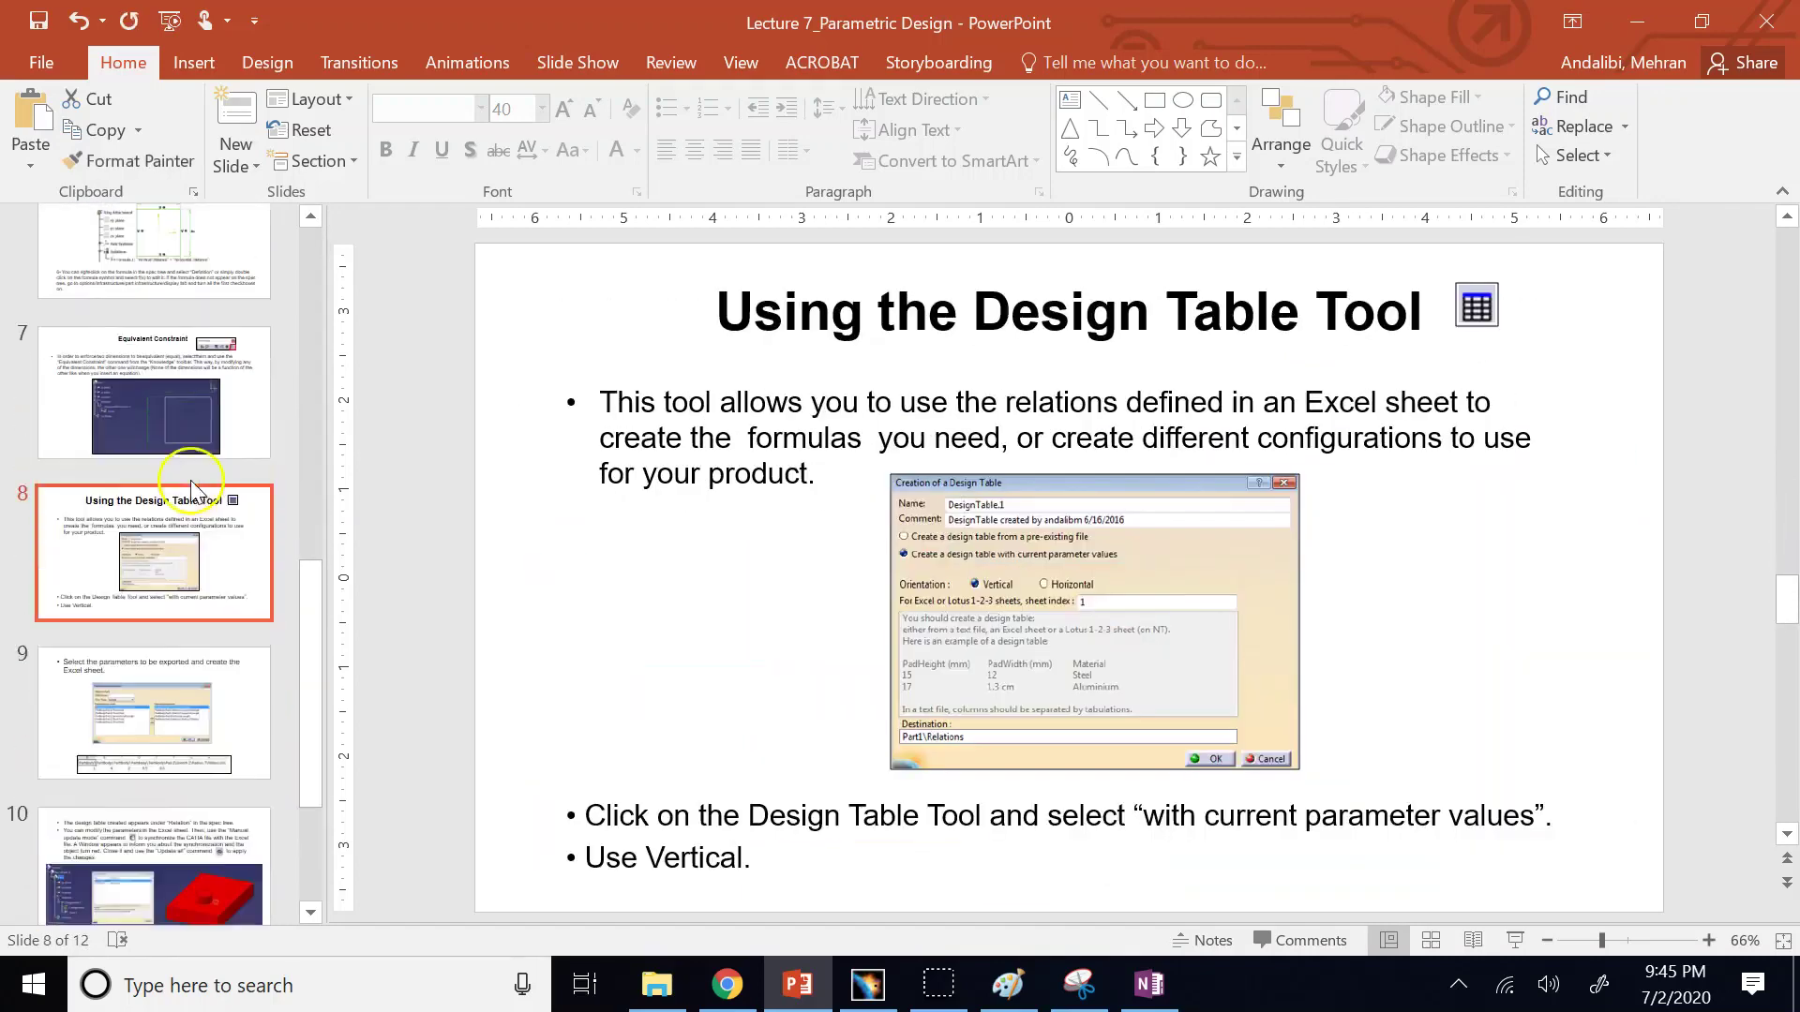
left_click(183, 319)
key("ctrl+v")
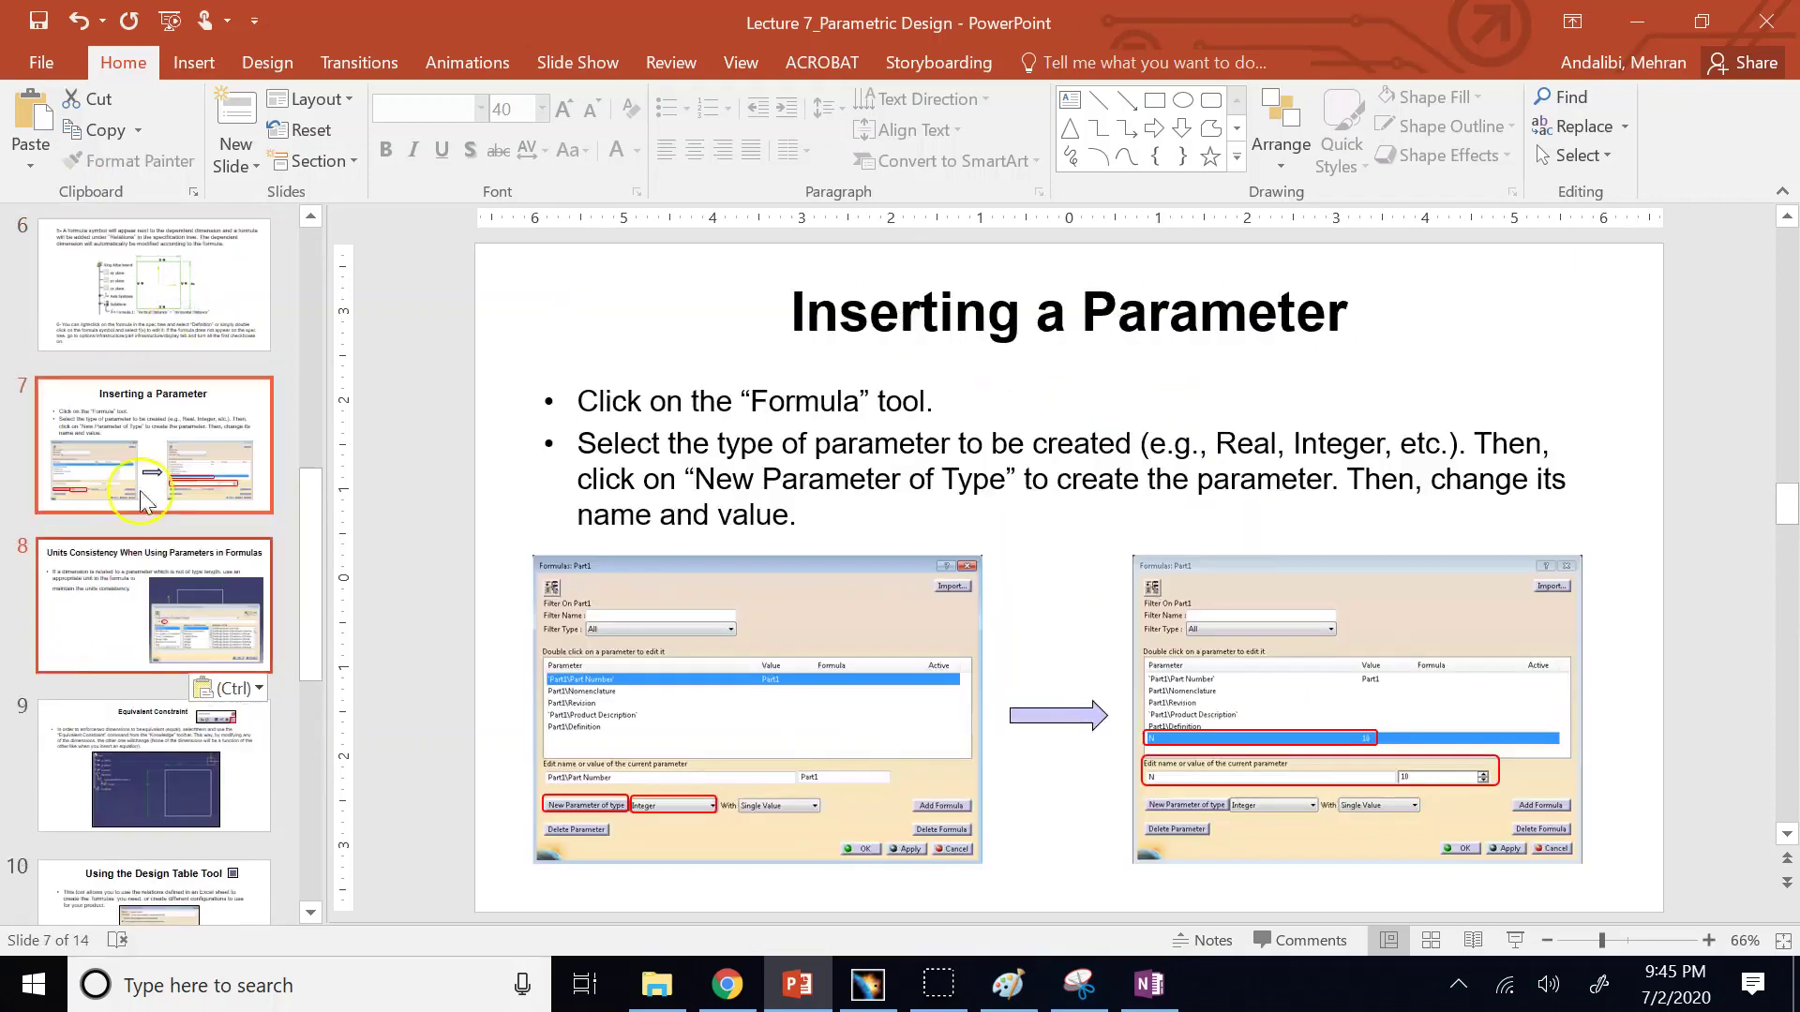
Review the Units Consistency, Inserting A Formula and Inserting a Parameter slides, including the formula symbol and the Relations example.
left_click(183, 696)
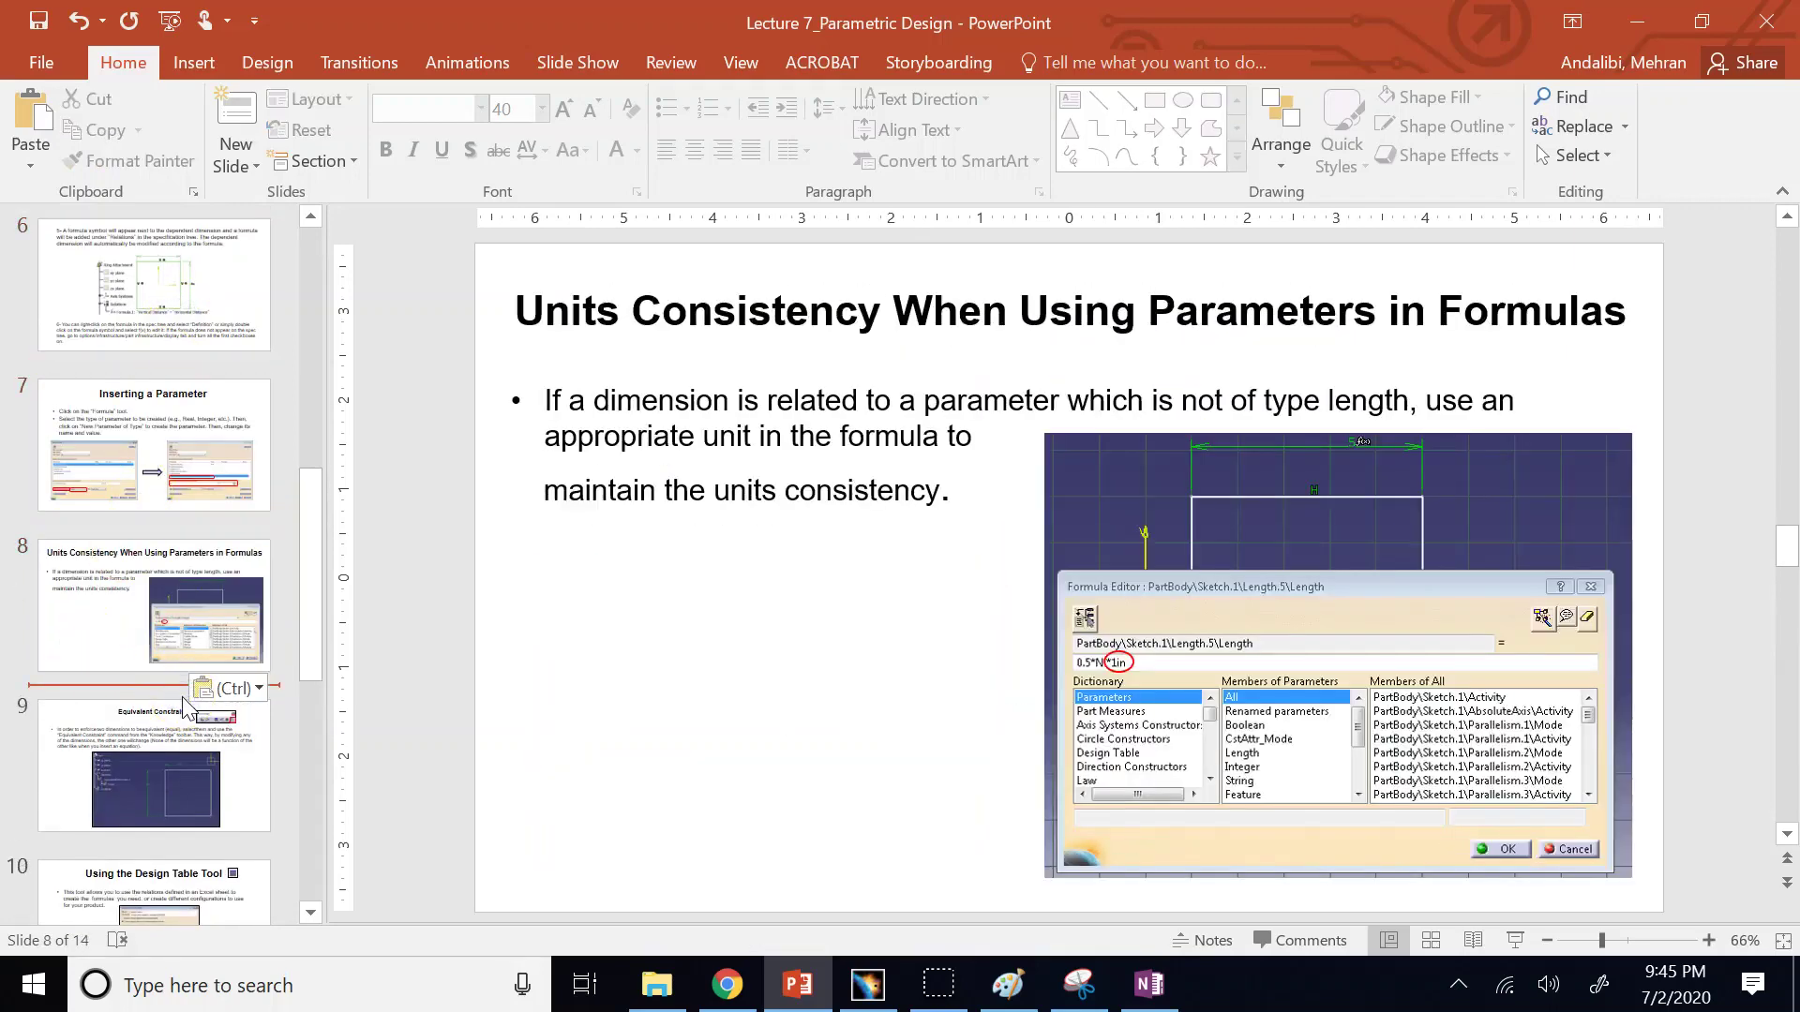
left_click(131, 304)
scroll(145, 319, "up", 2)
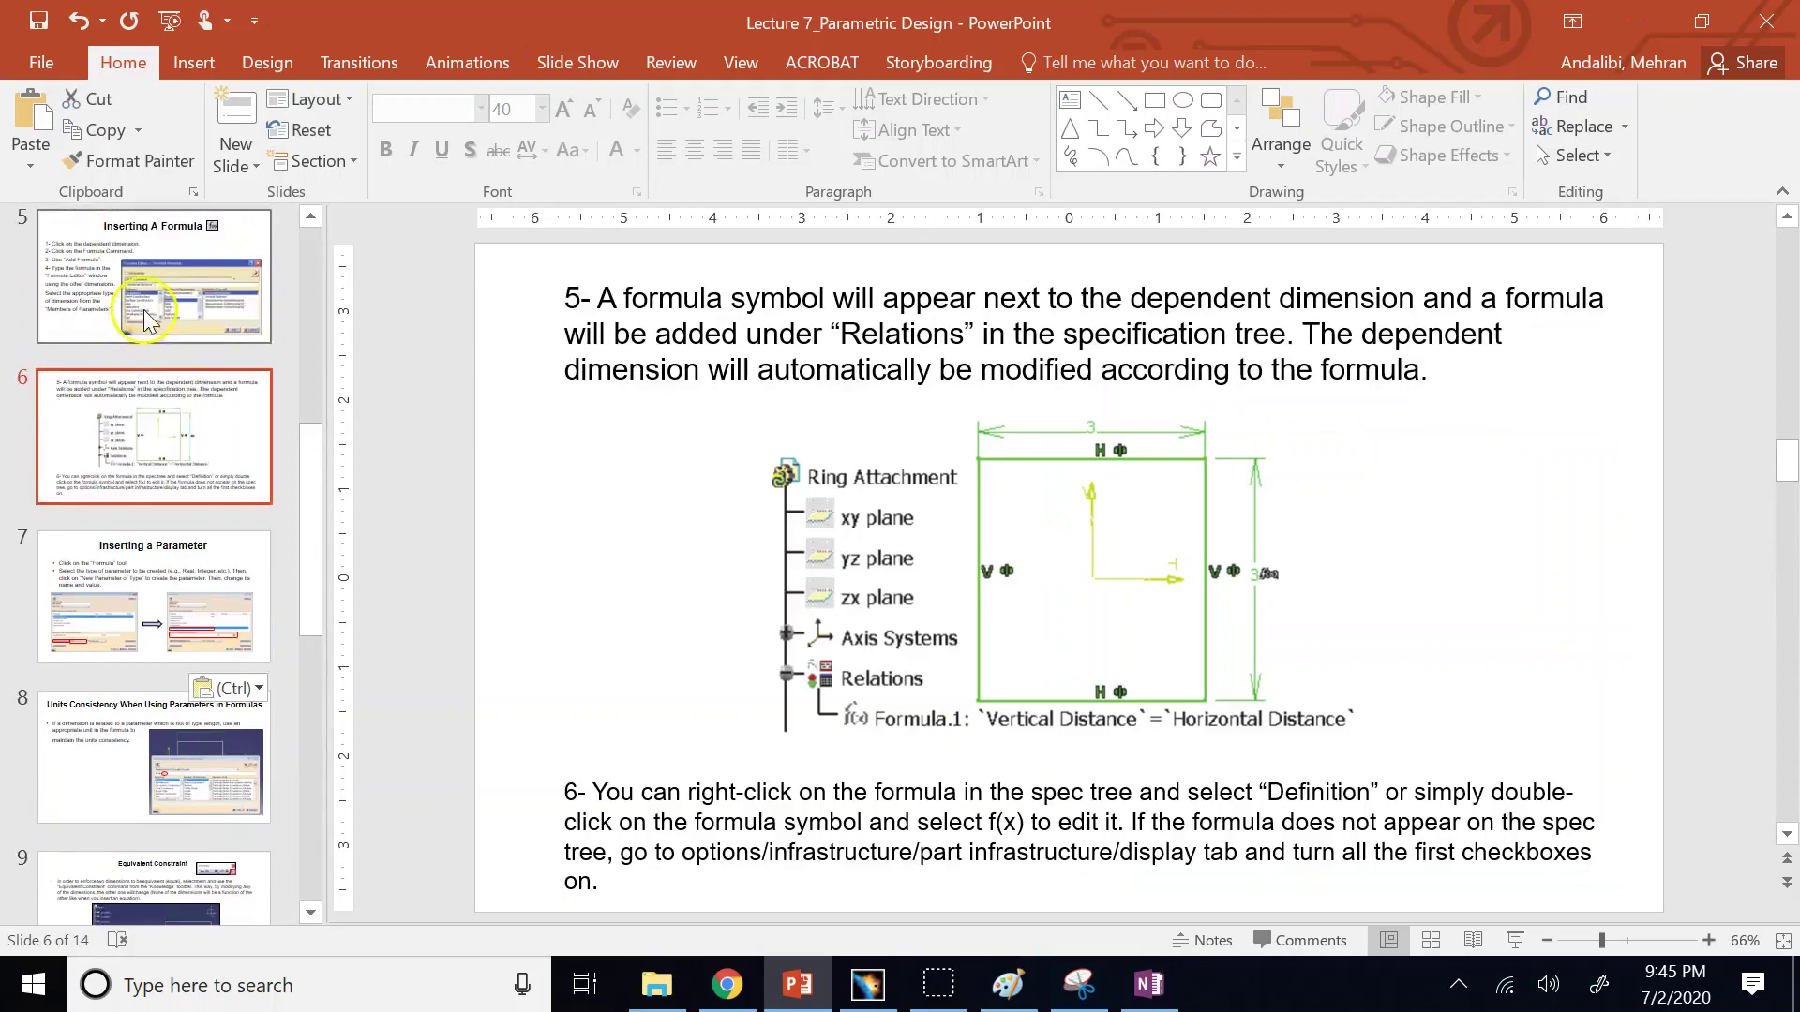
left_click(146, 319)
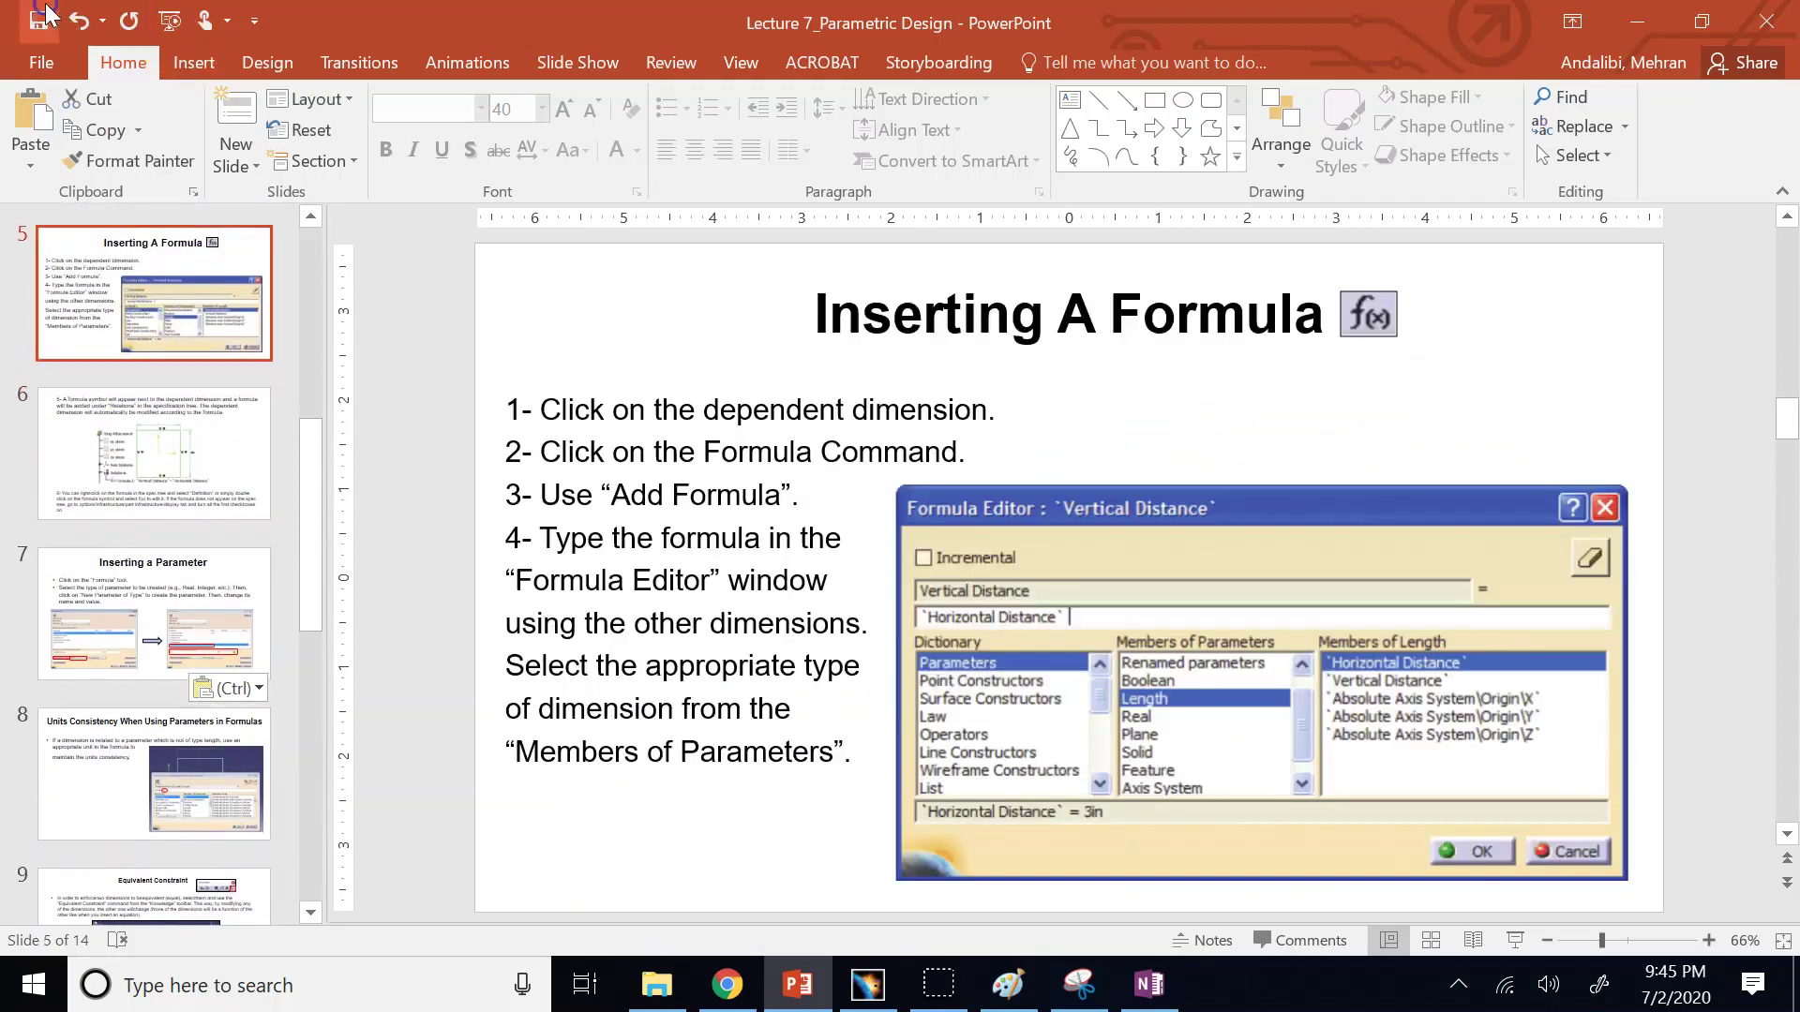
left_click(1193, 267)
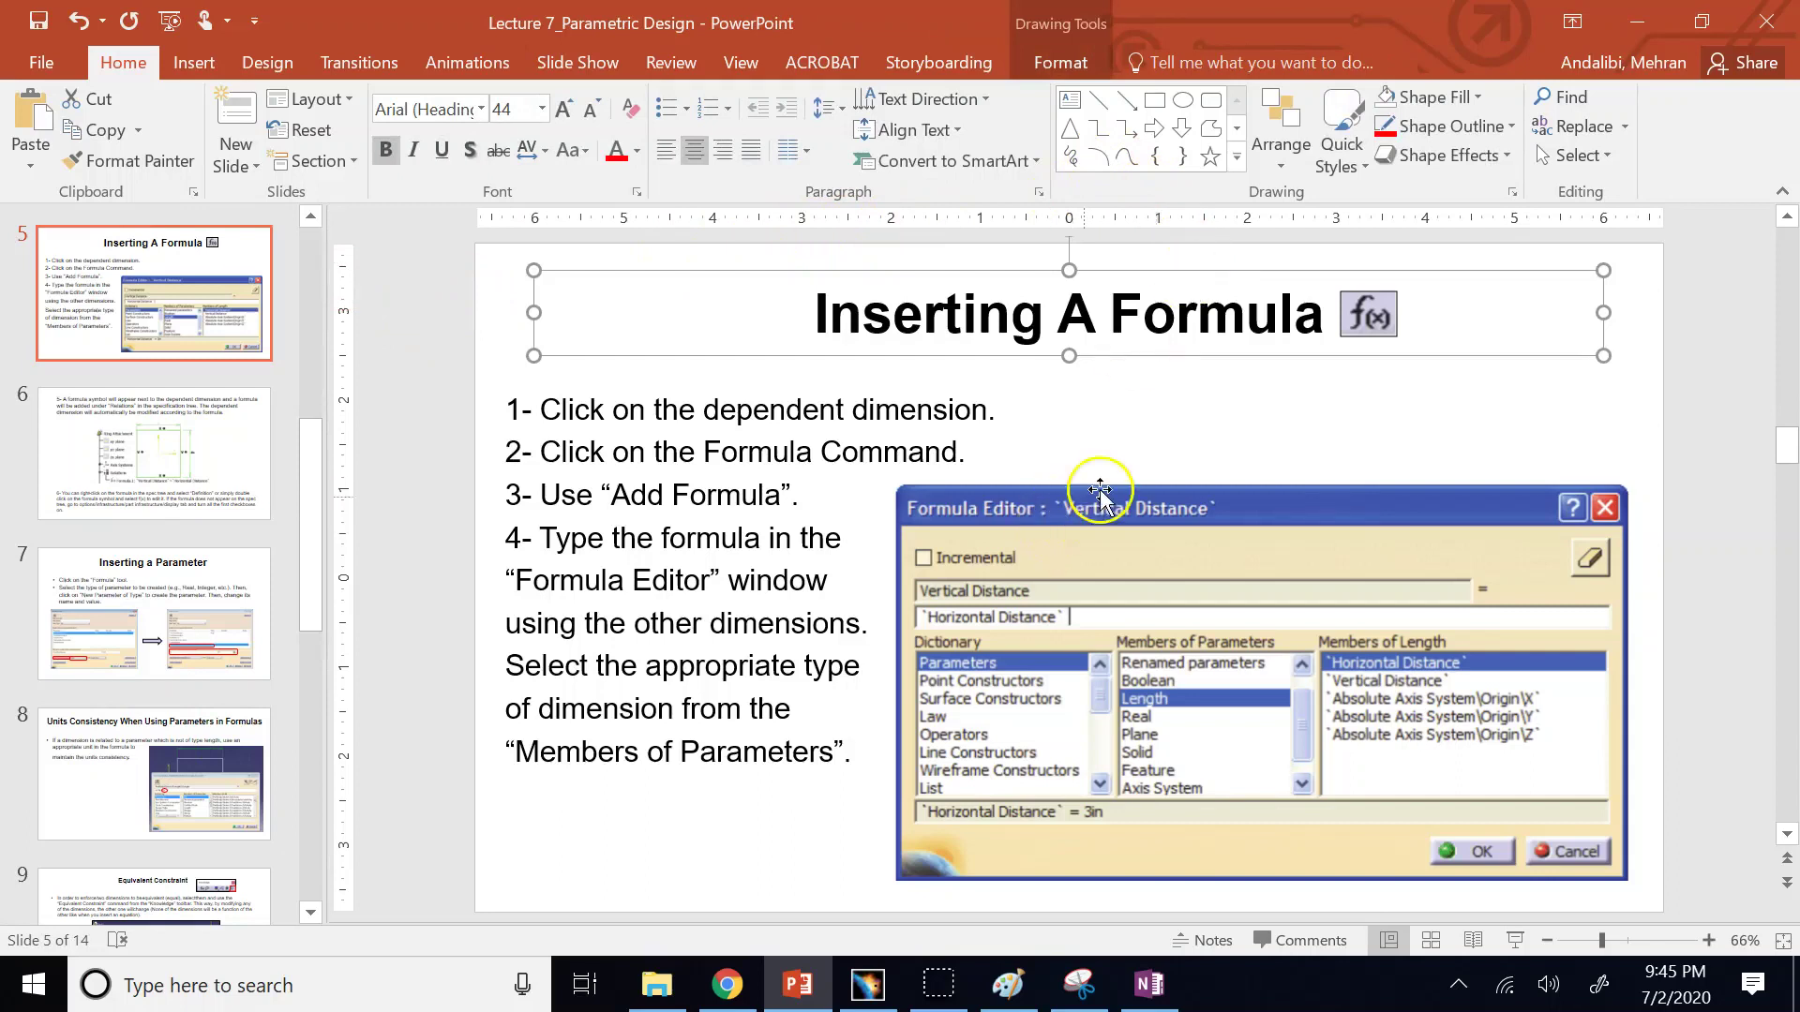
left_click(1134, 455)
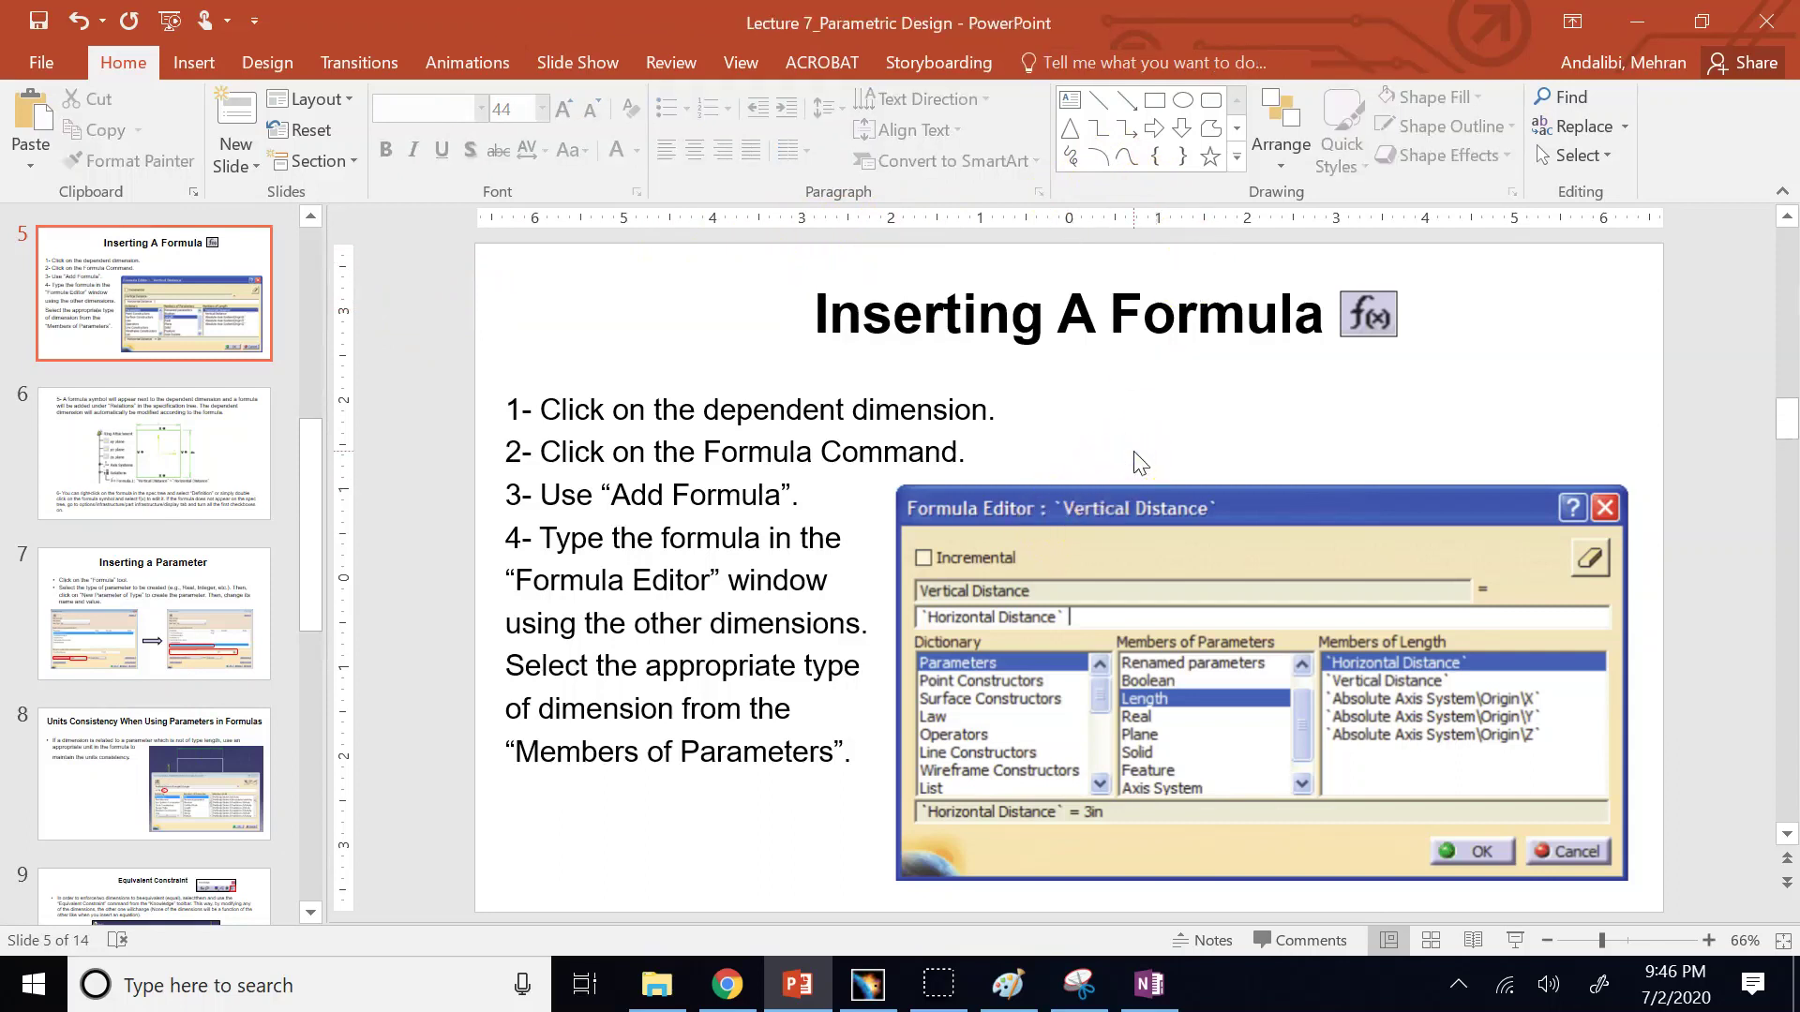
left_click(1370, 319)
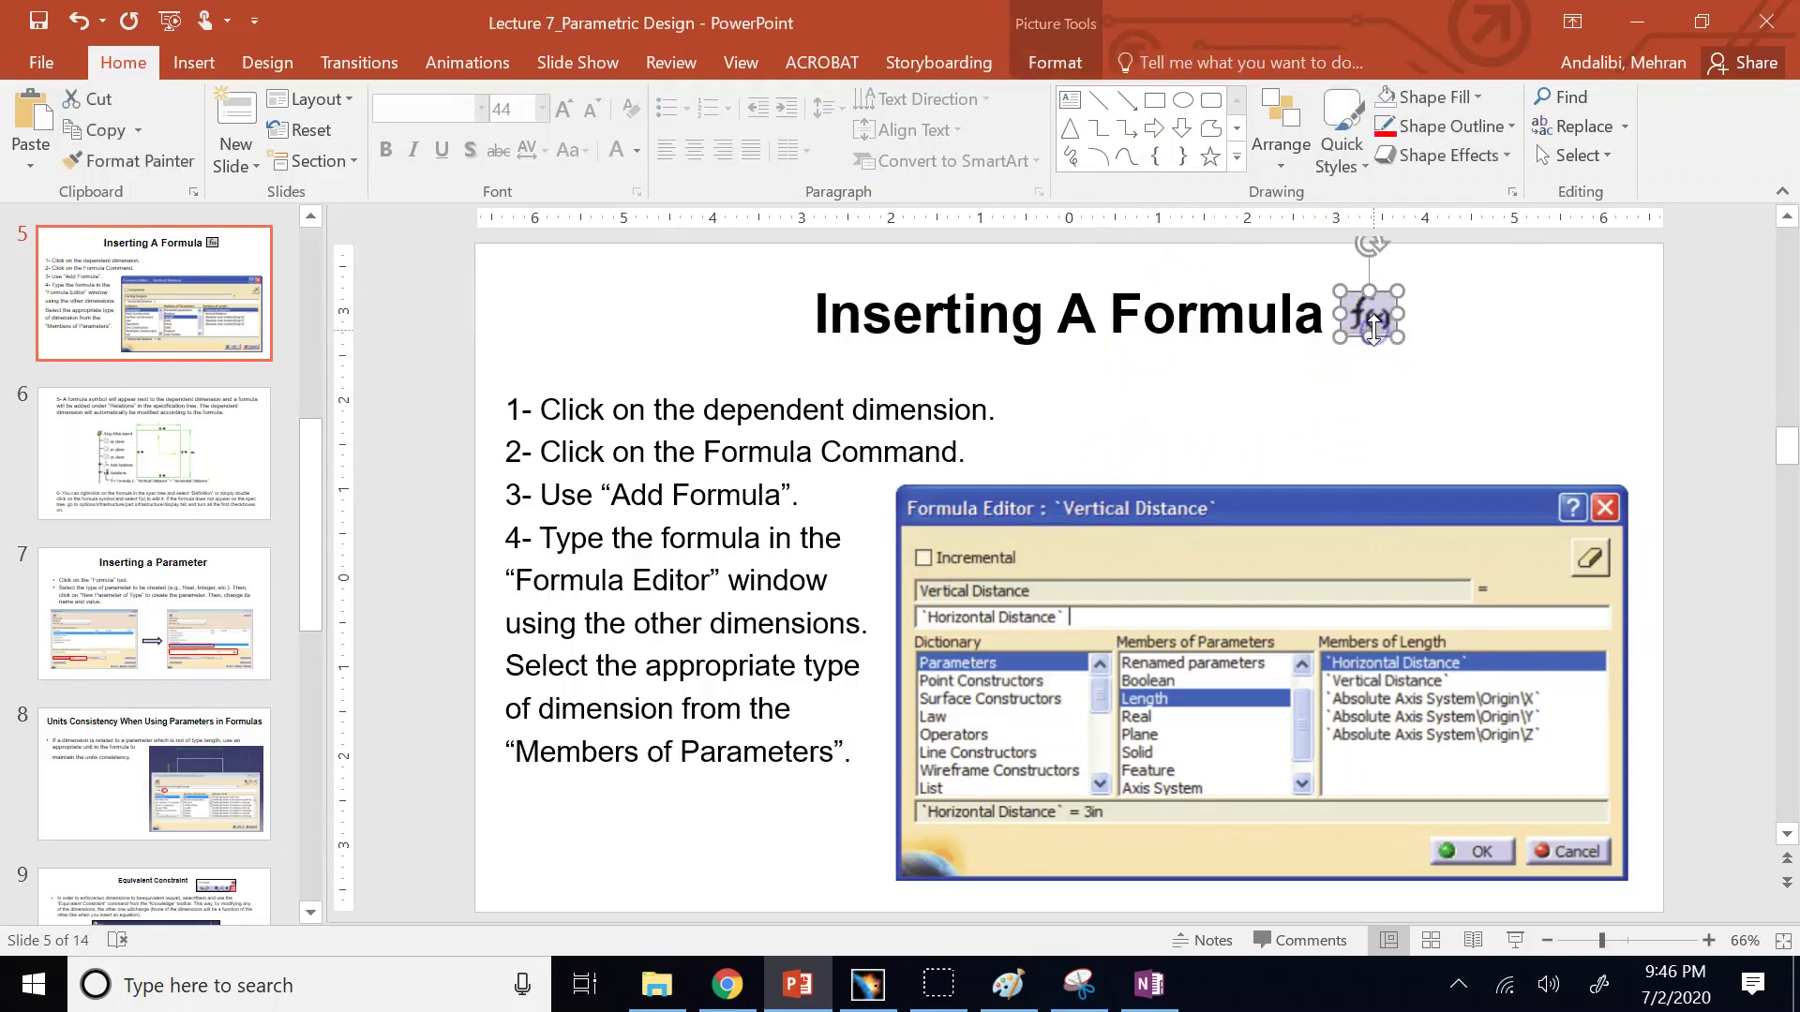
left_click(239, 438)
left_click(79, 634)
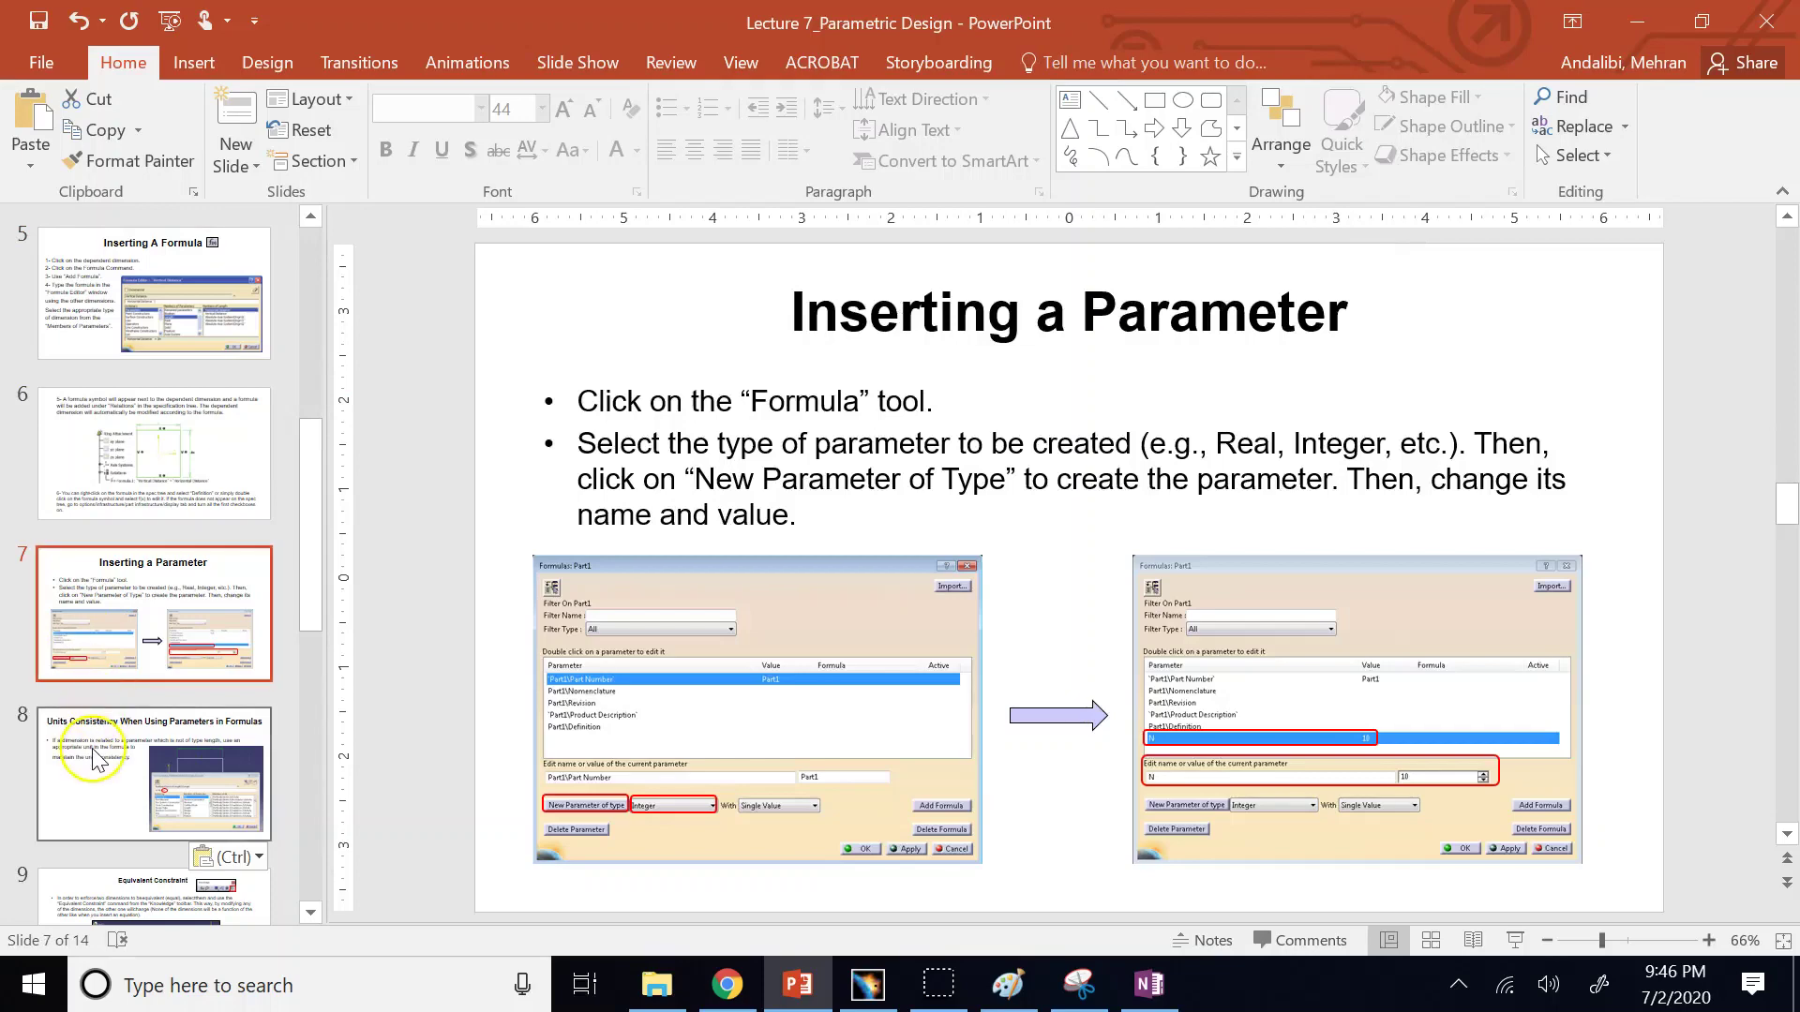
left_click(172, 334)
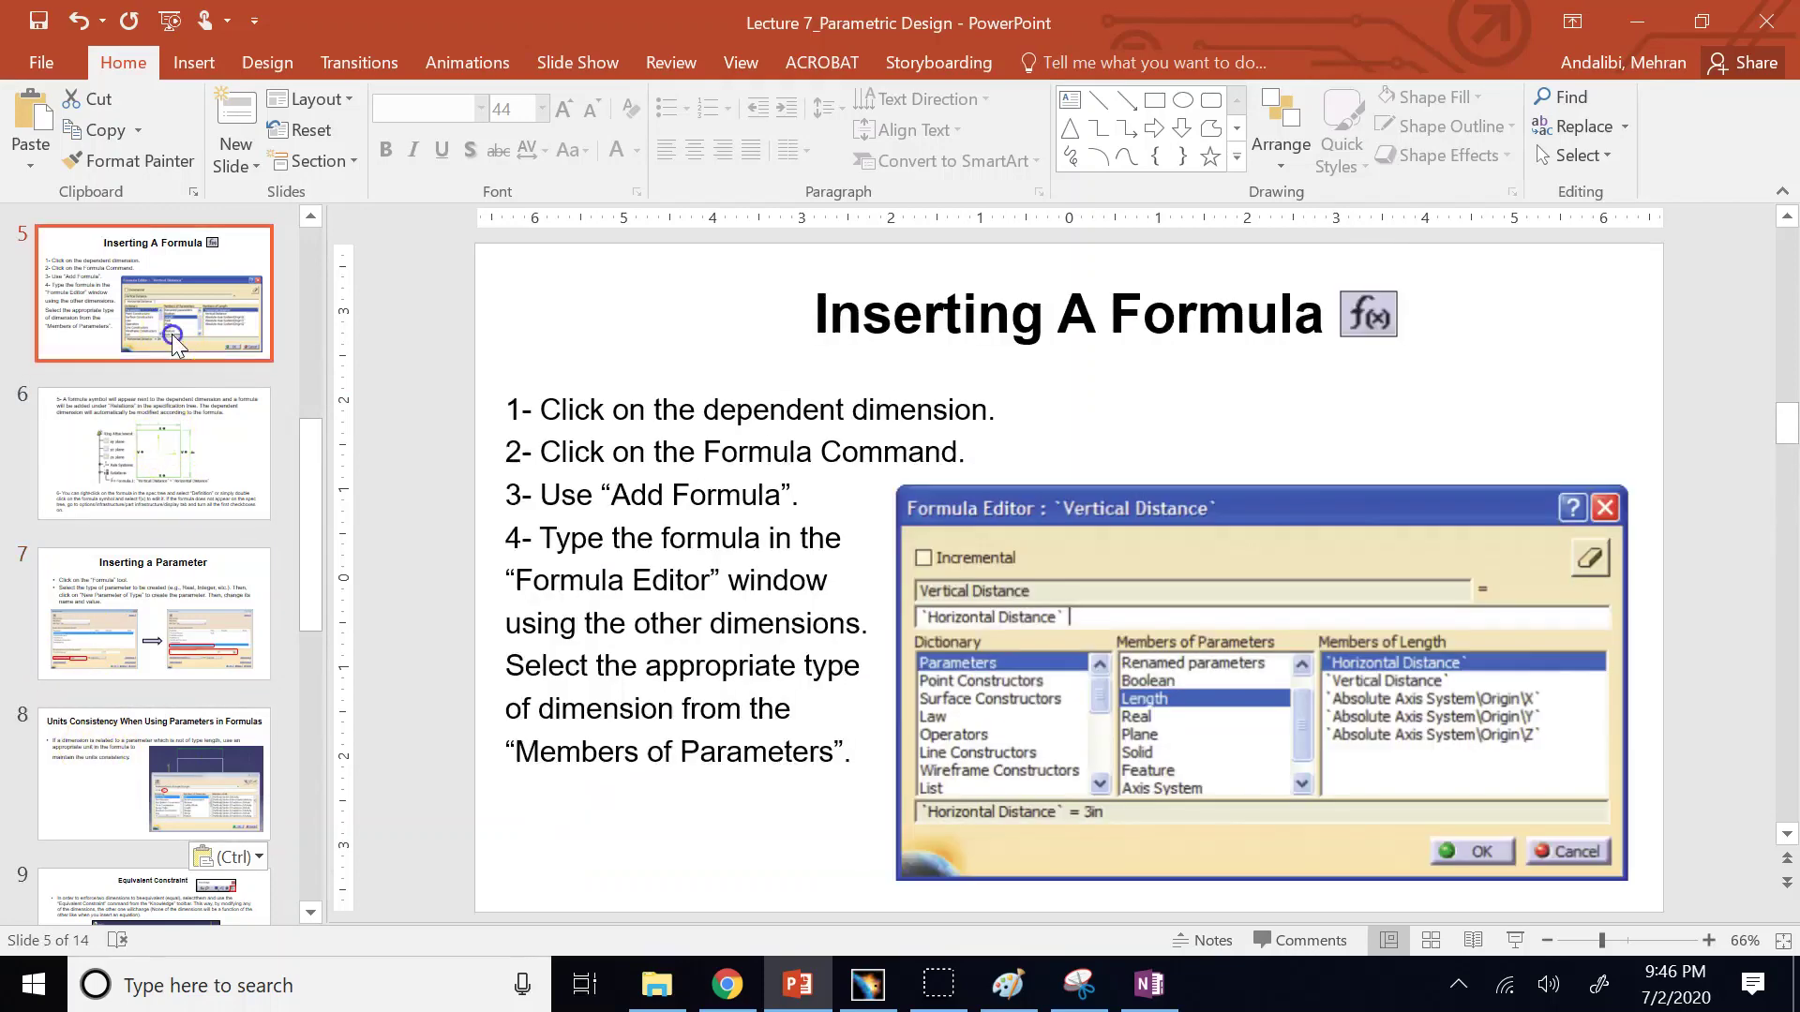
left_click(173, 424)
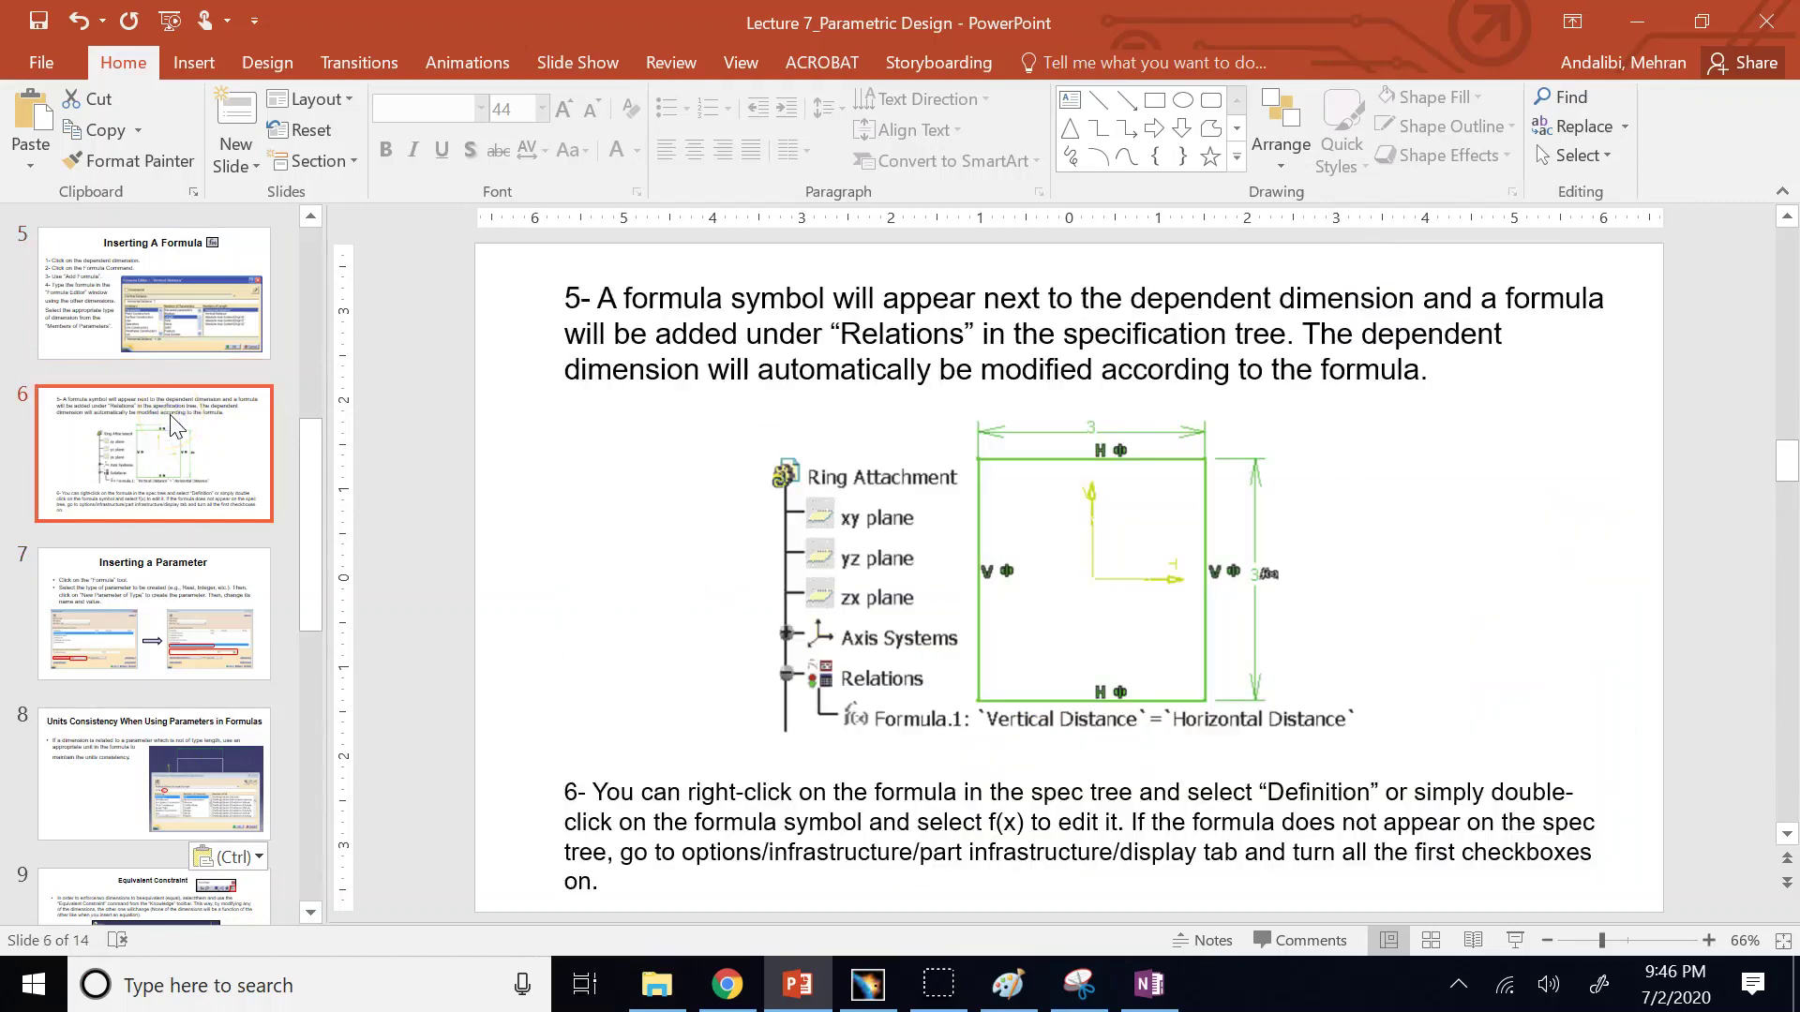
Switch to CATIA and sketch a rectangle about 251 mm wide and 126 mm high around the origin on the yz plane.
left_click(858, 983)
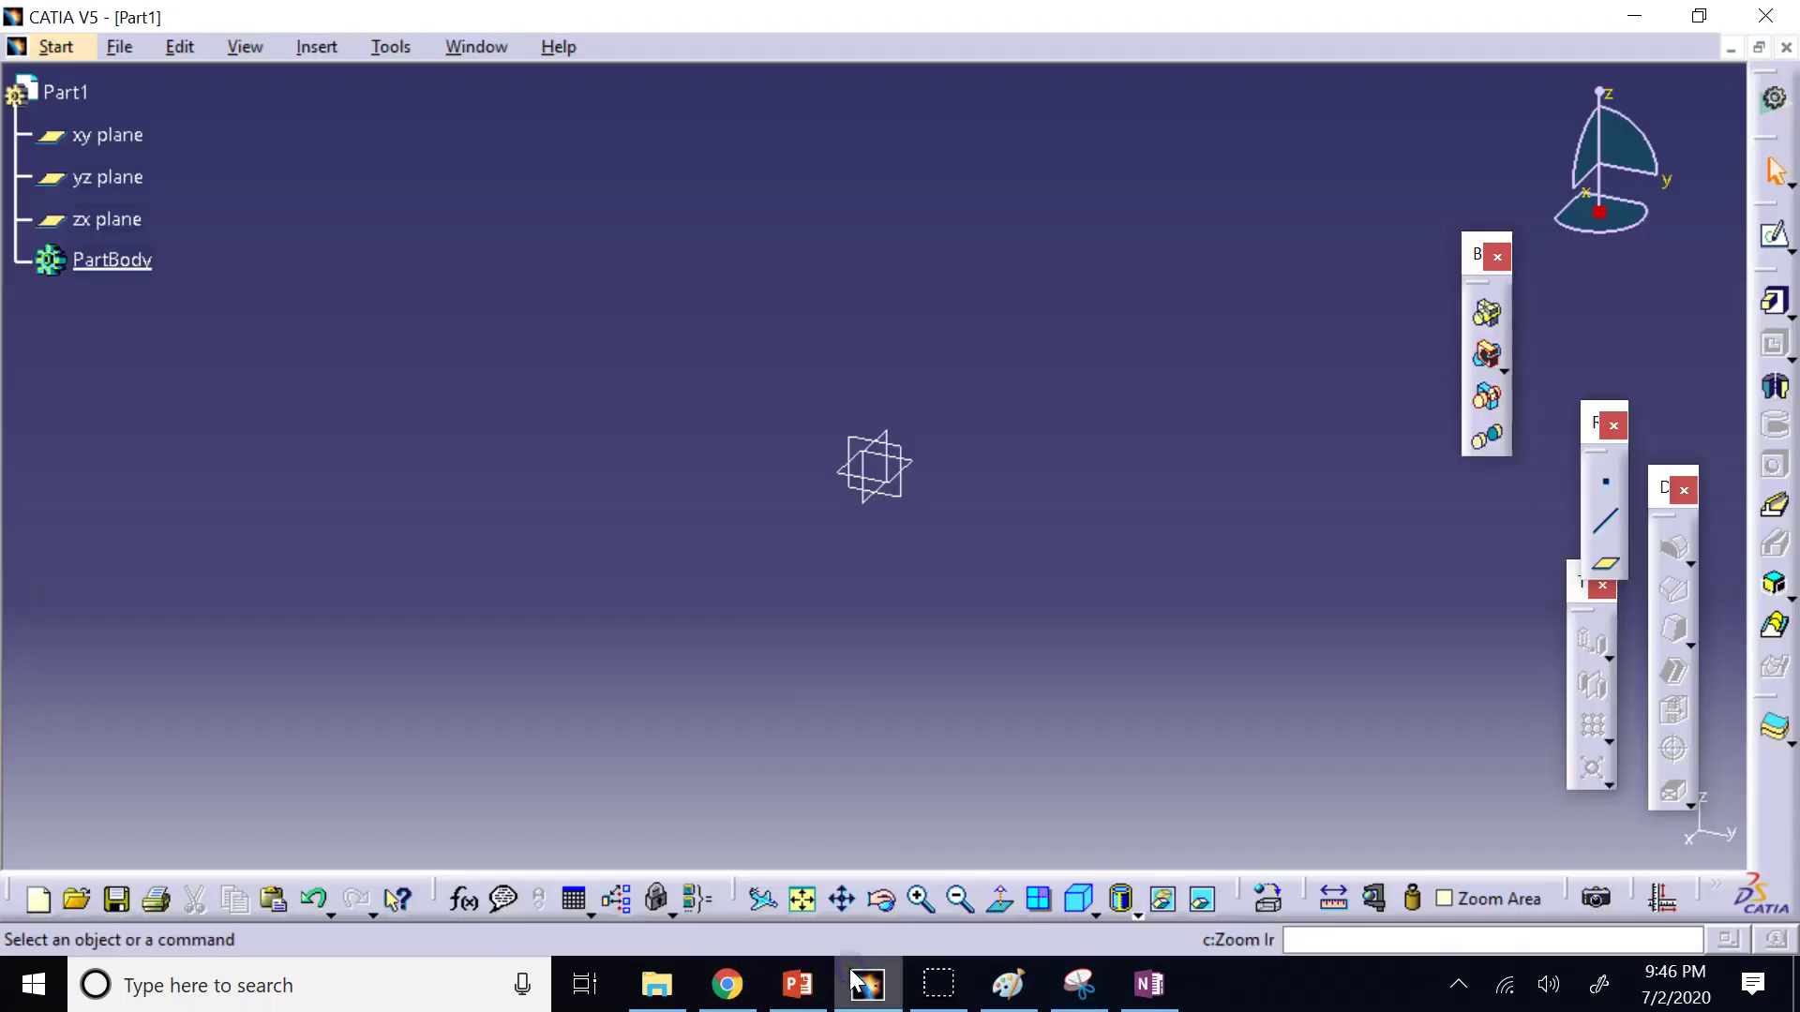
left_click(916, 503)
left_click(1772, 235)
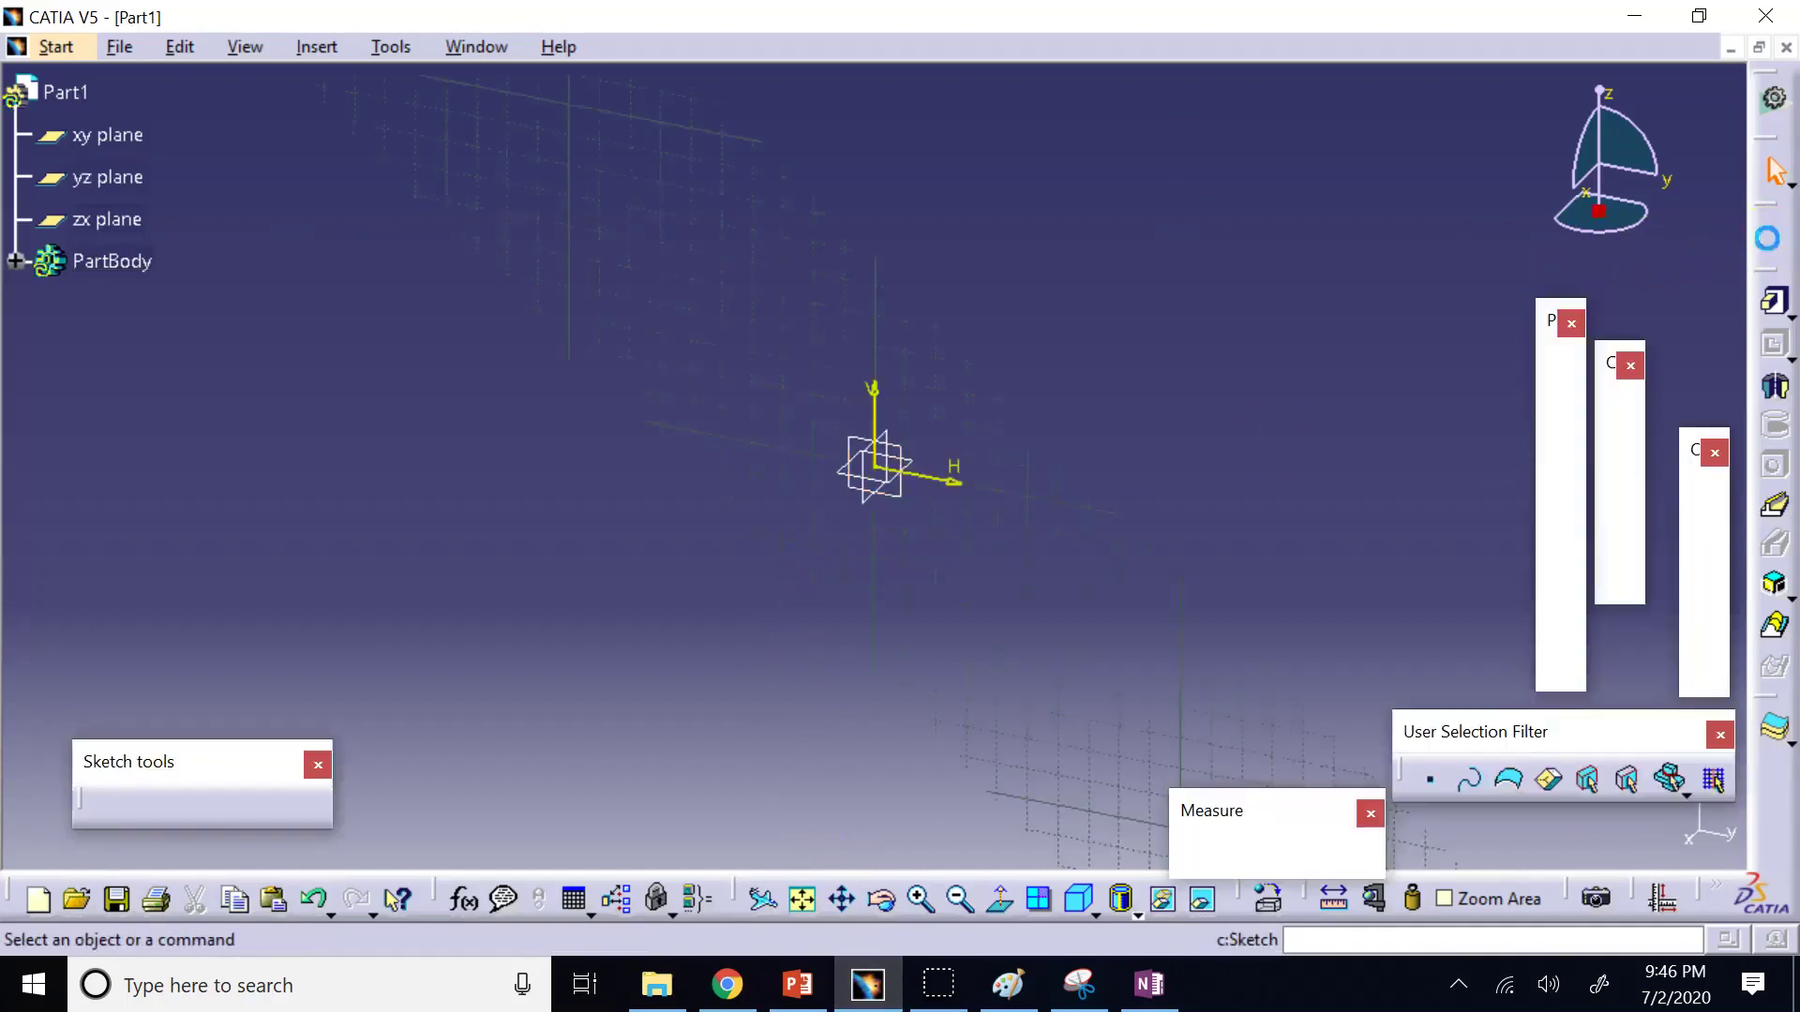
left_click(1563, 422)
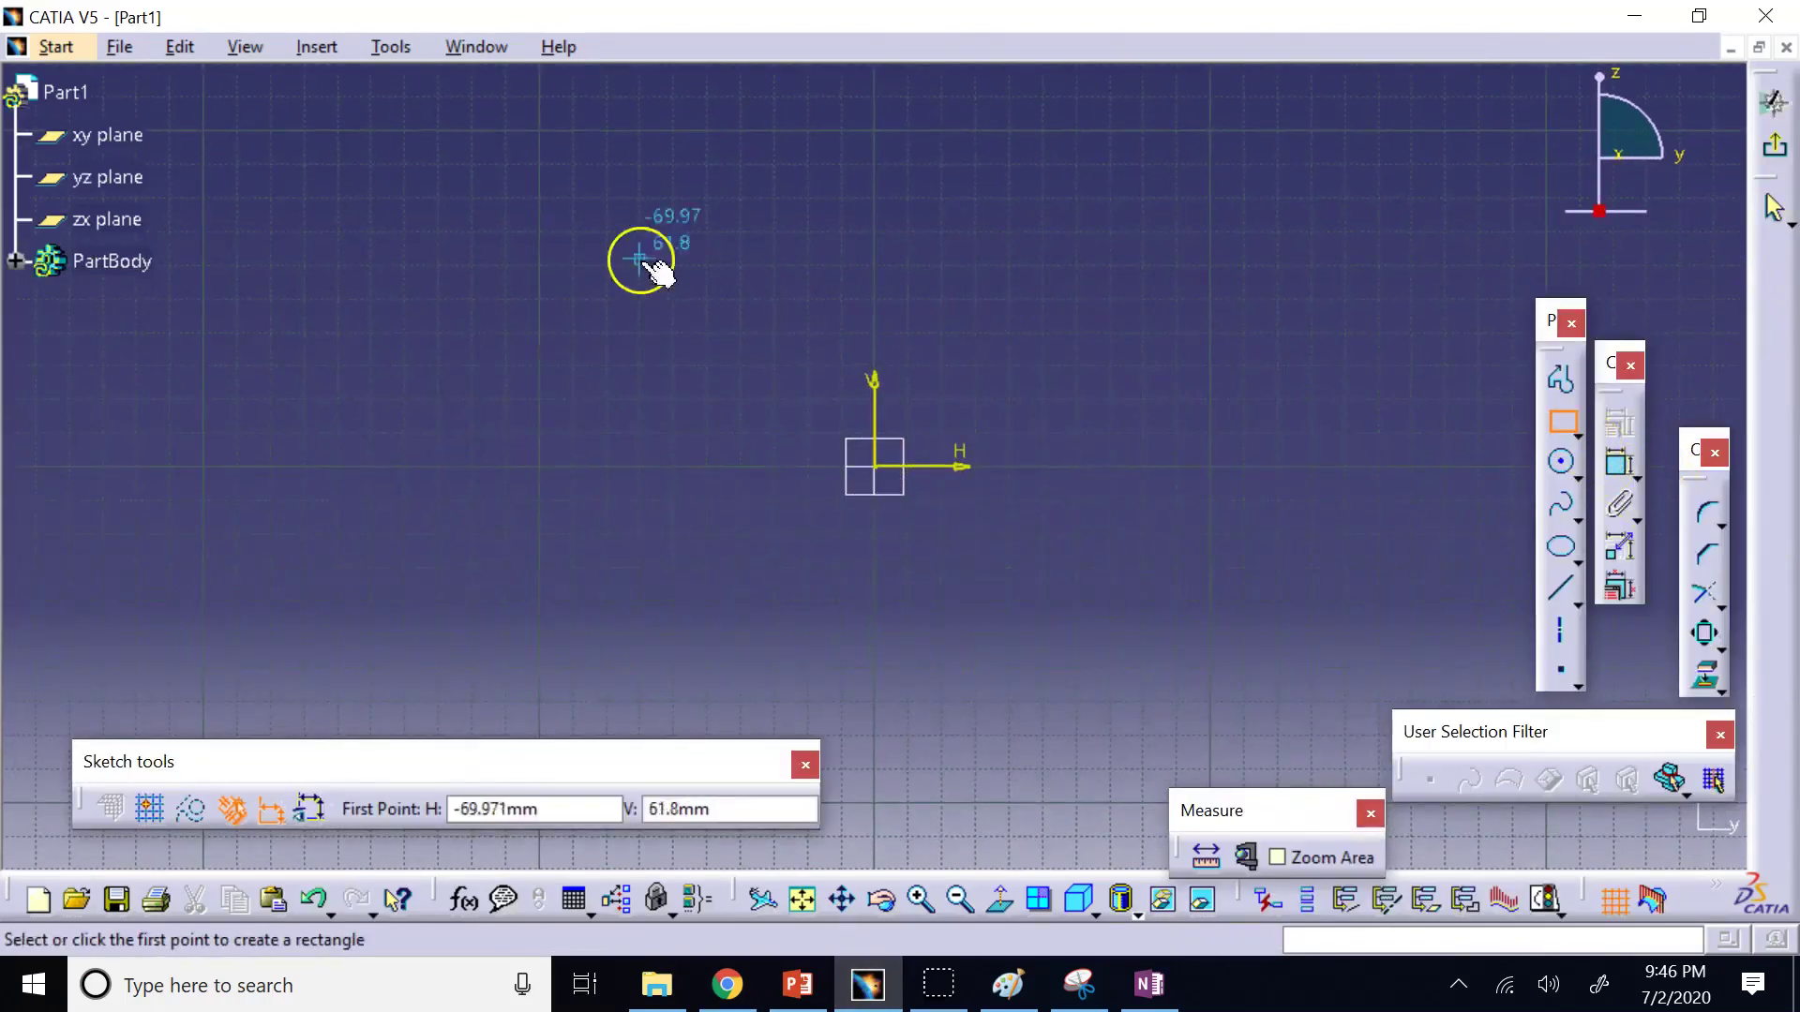
left_click(457, 197)
left_click(1299, 619)
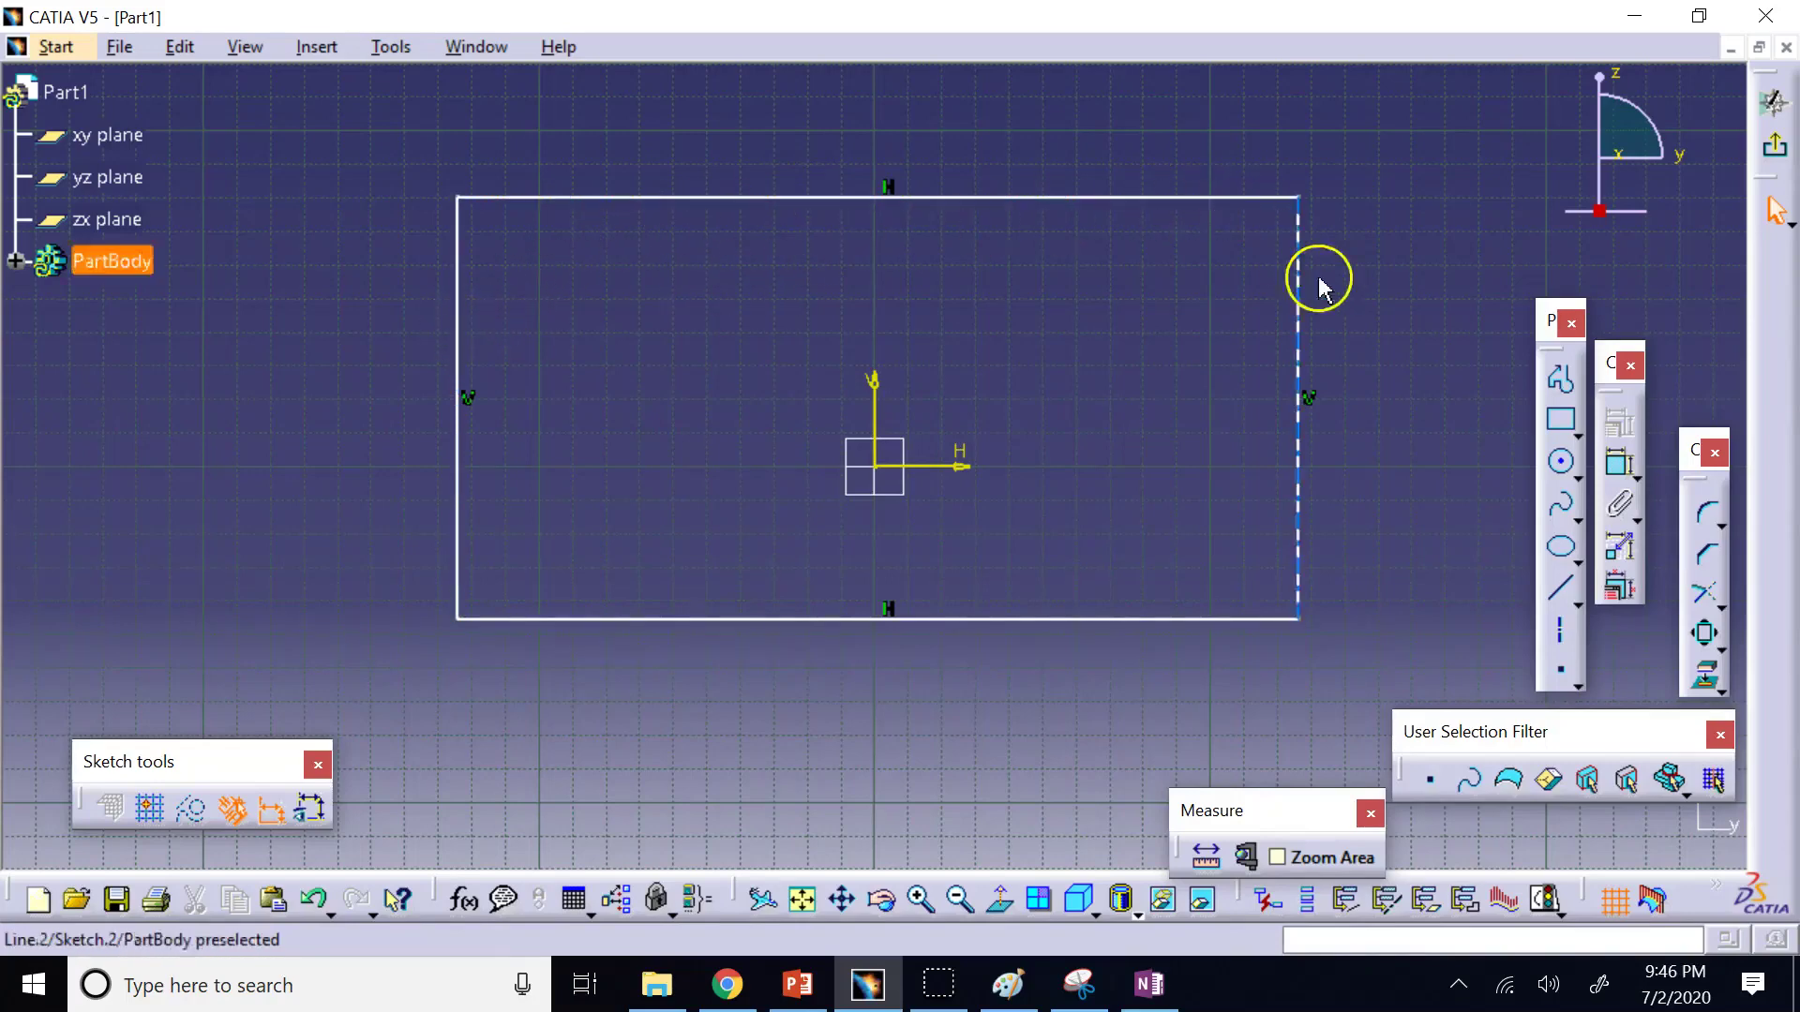
Dimension the rectangle's height along one vertical side and its width along the upper edge.
left_click(1619, 464)
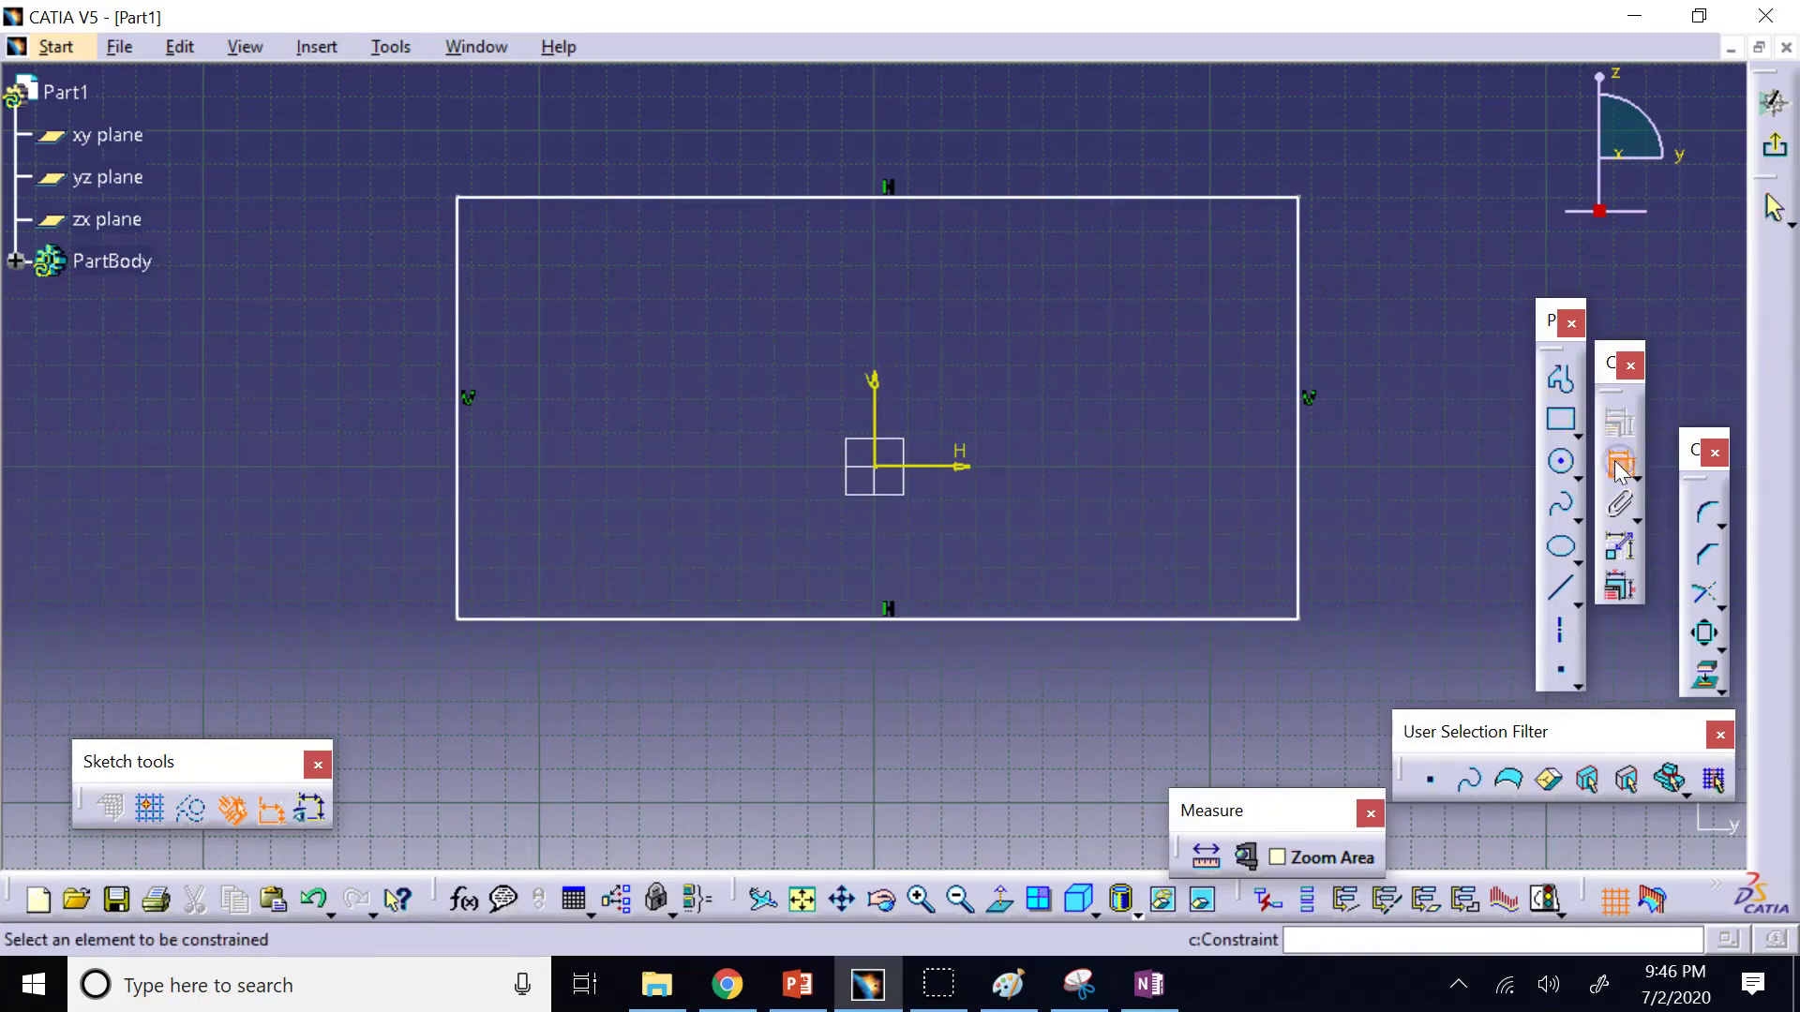
left_click(459, 358)
left_click(339, 367)
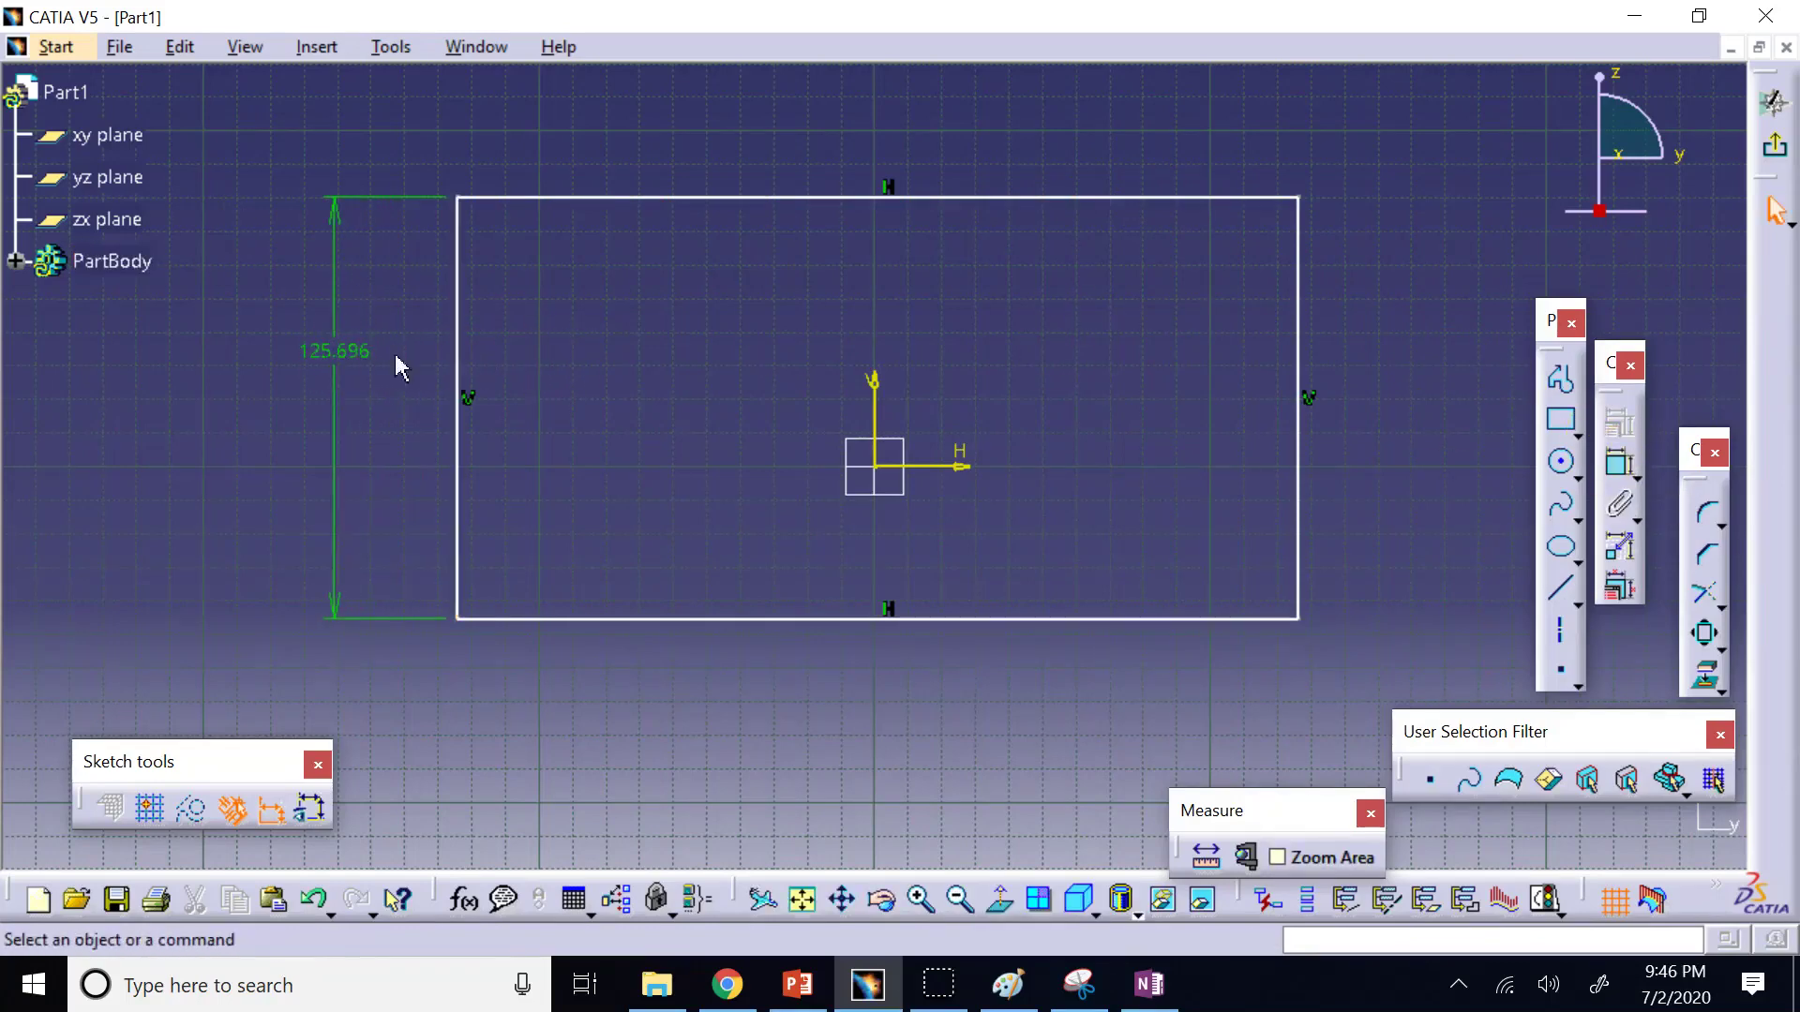
left_click(1620, 464)
left_click(931, 198)
left_click(888, 143)
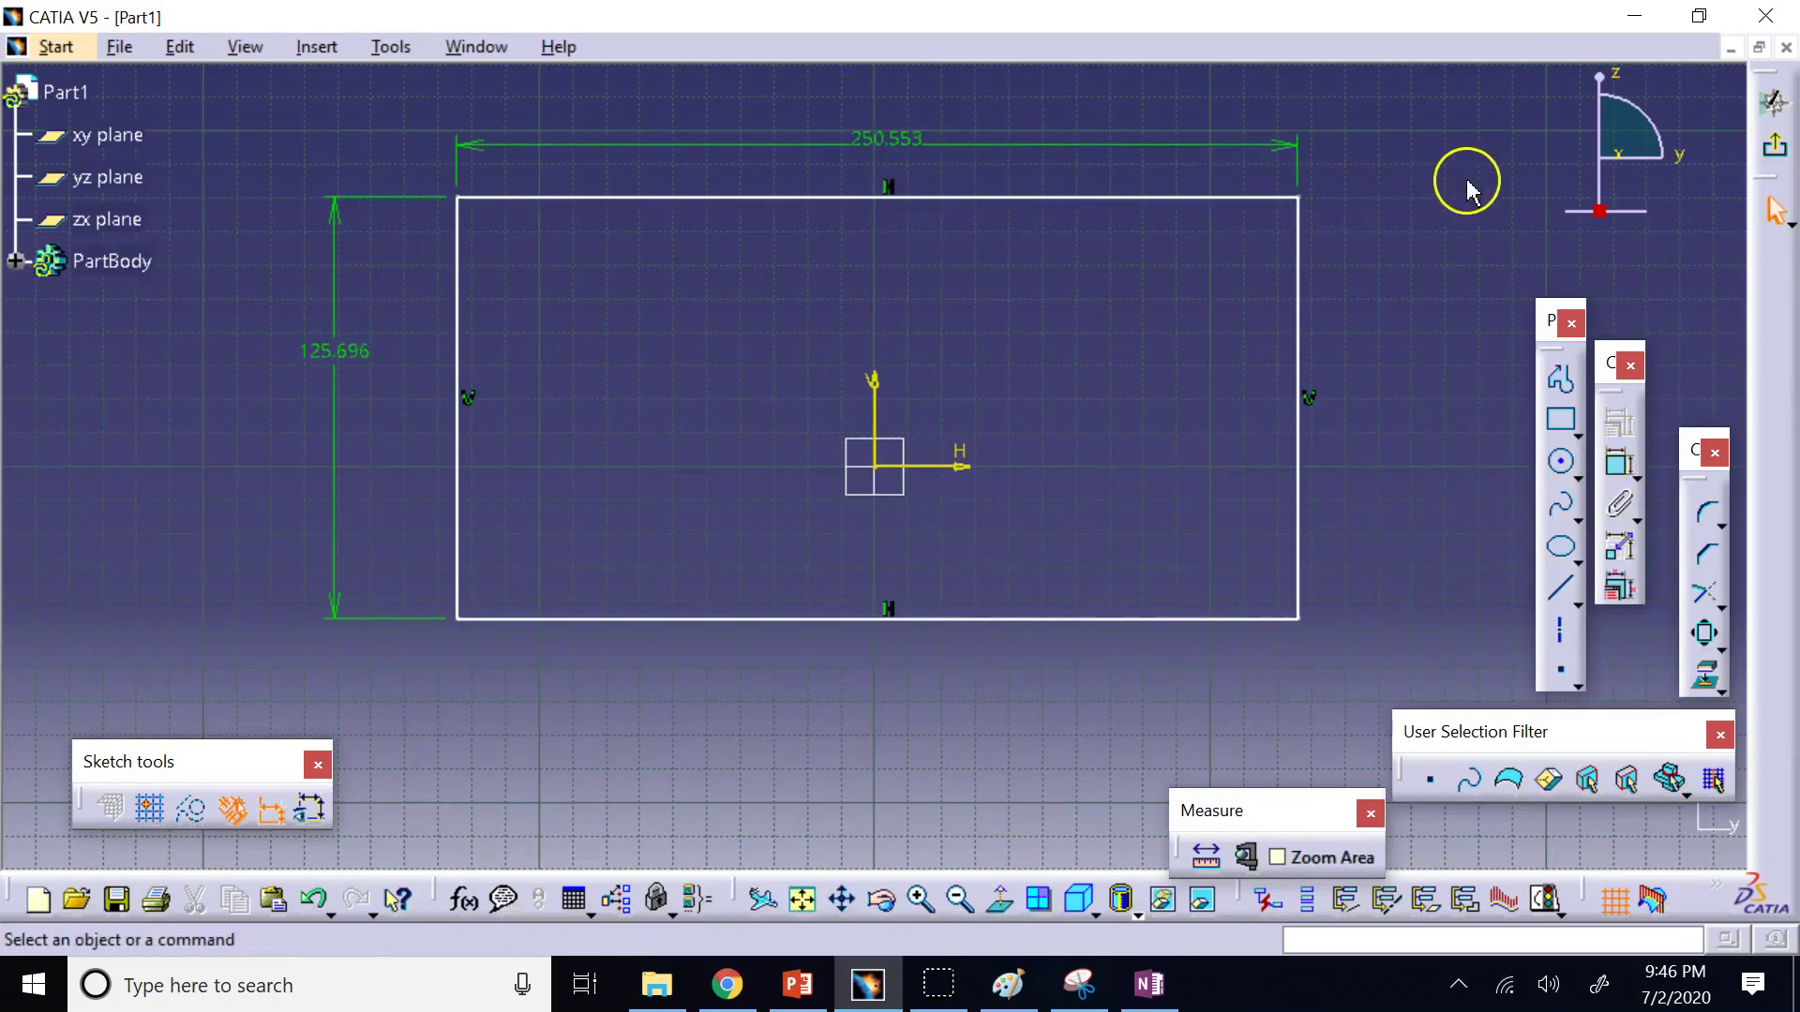
Set the rectangle's height dimension to 120 mm.
double_click(363, 347)
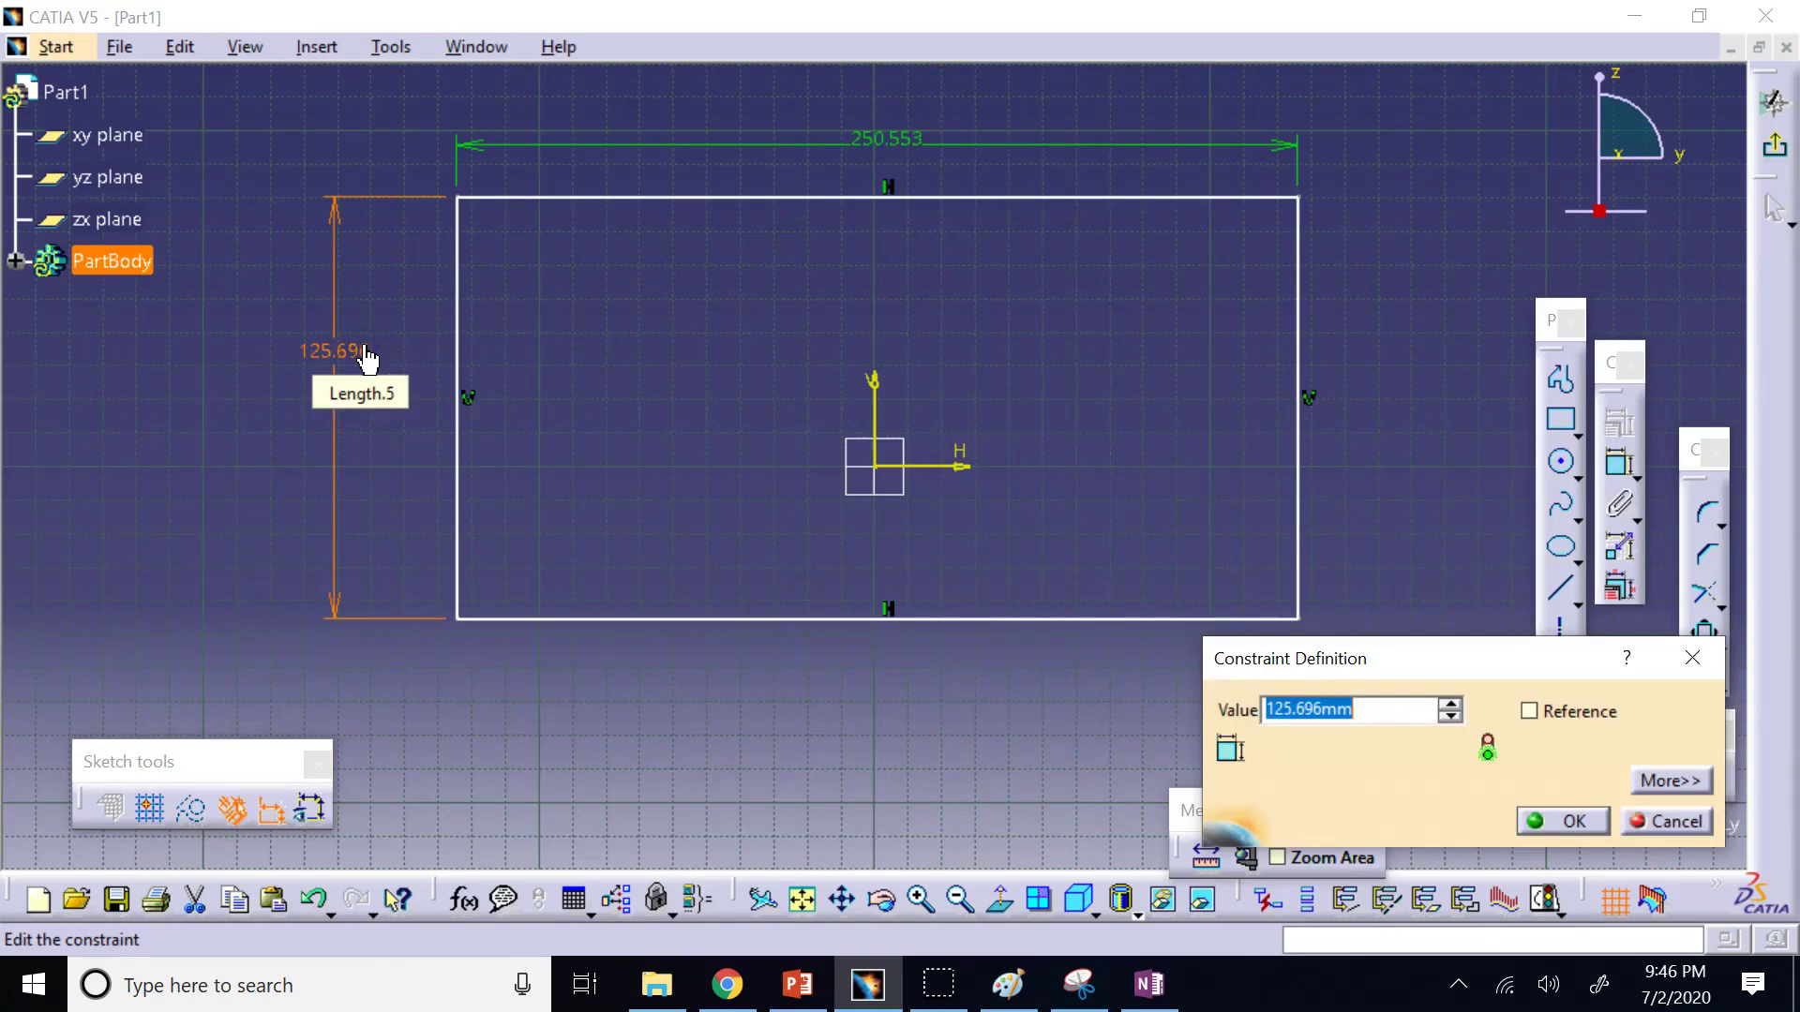
type("120")
key("Return")
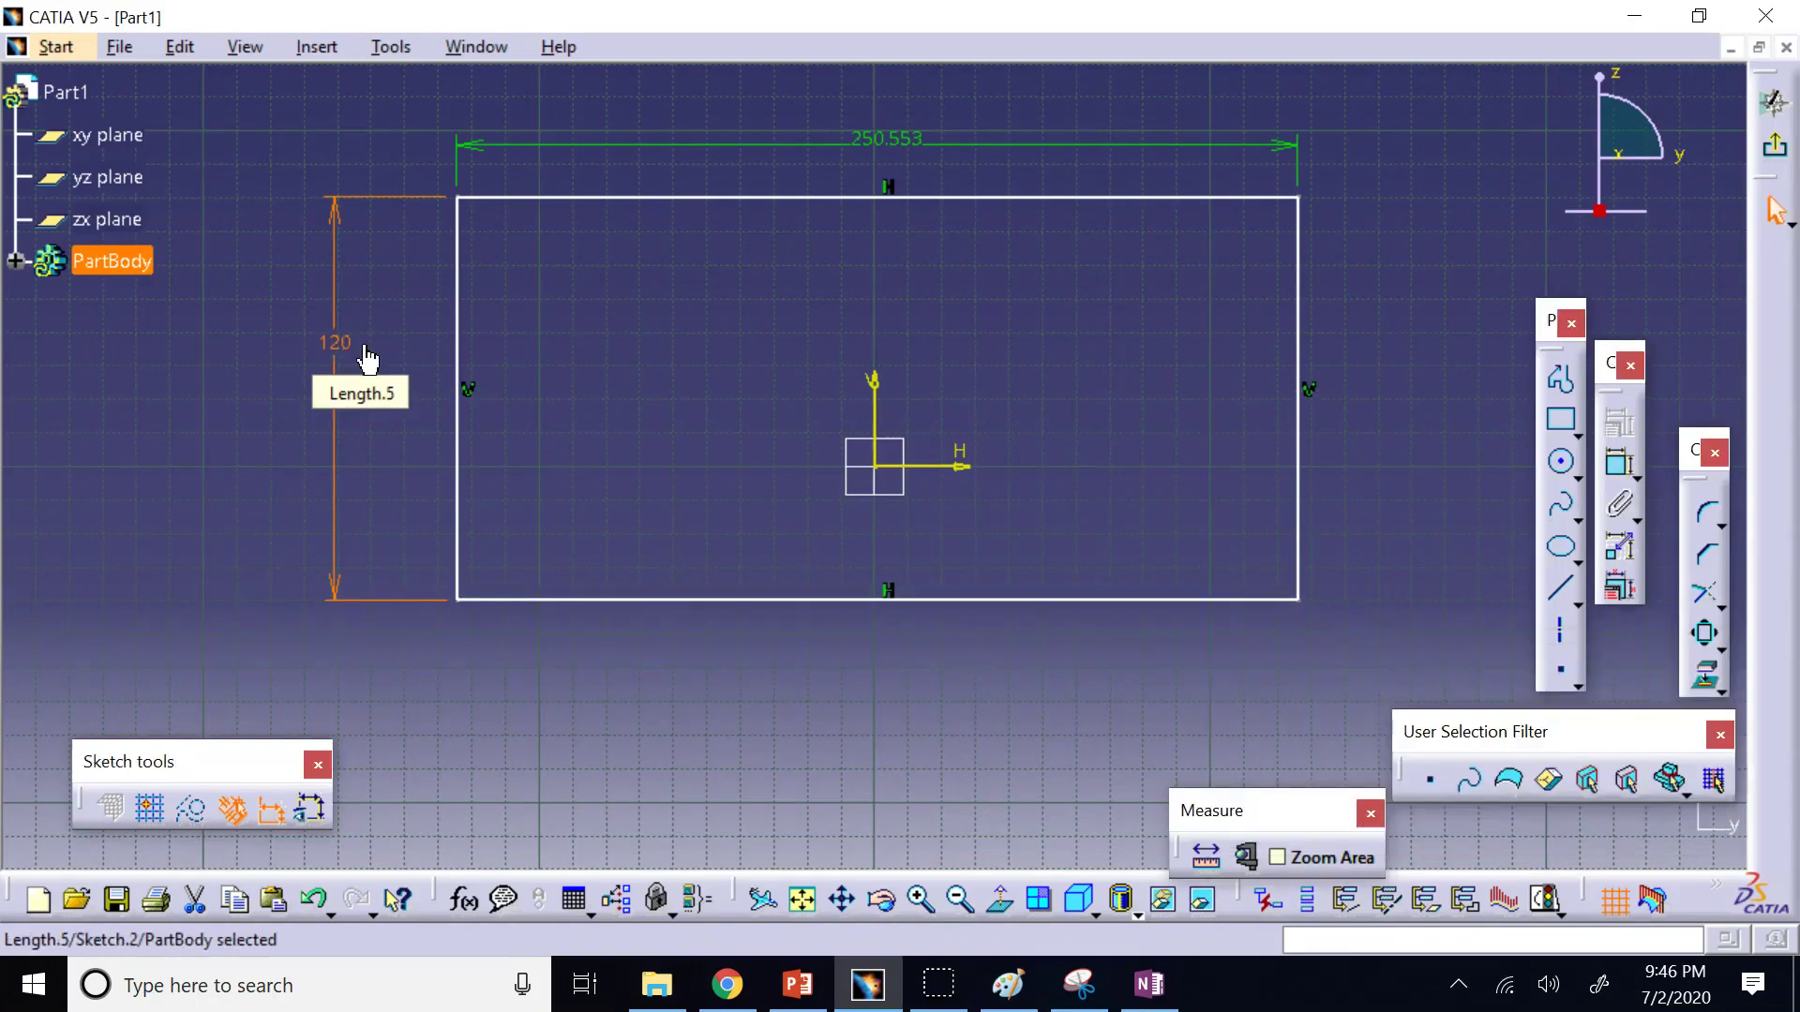
left_click(1350, 229)
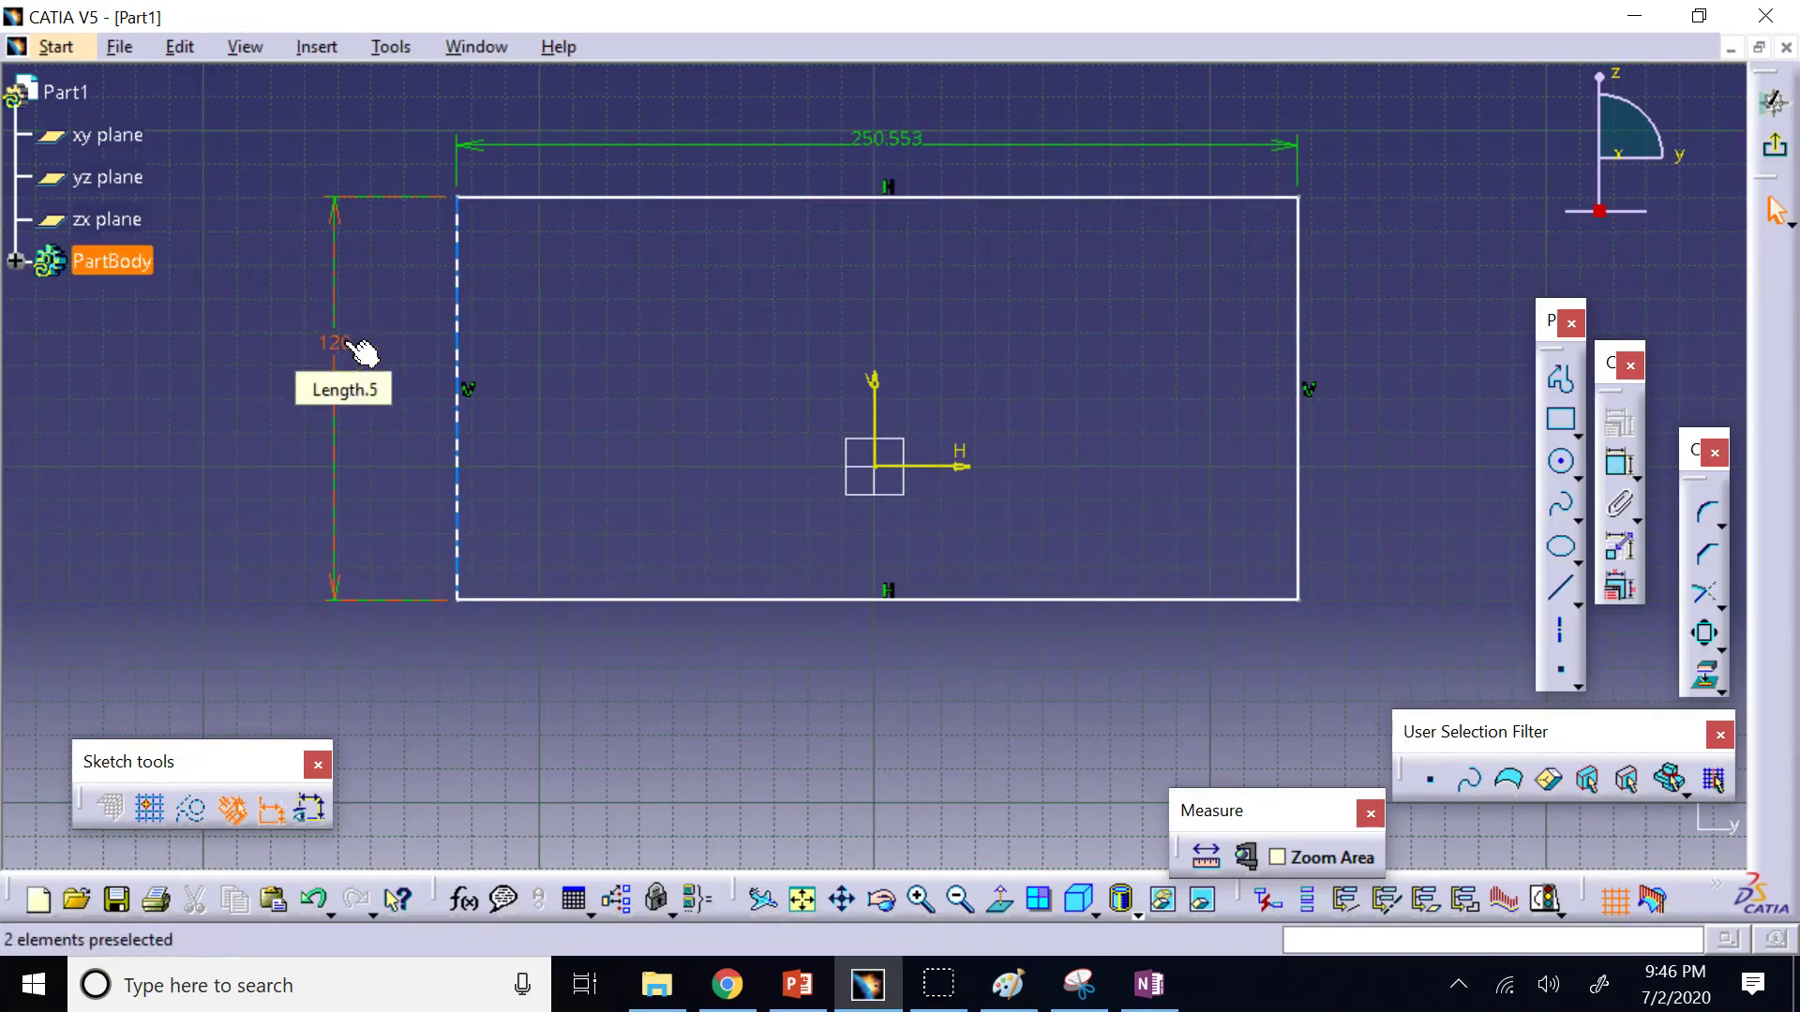
Select the rectangle's width dimension and float the Knowledge toolbar over the sketch area.
left_click(916, 253)
left_click(884, 169)
left_click(885, 142)
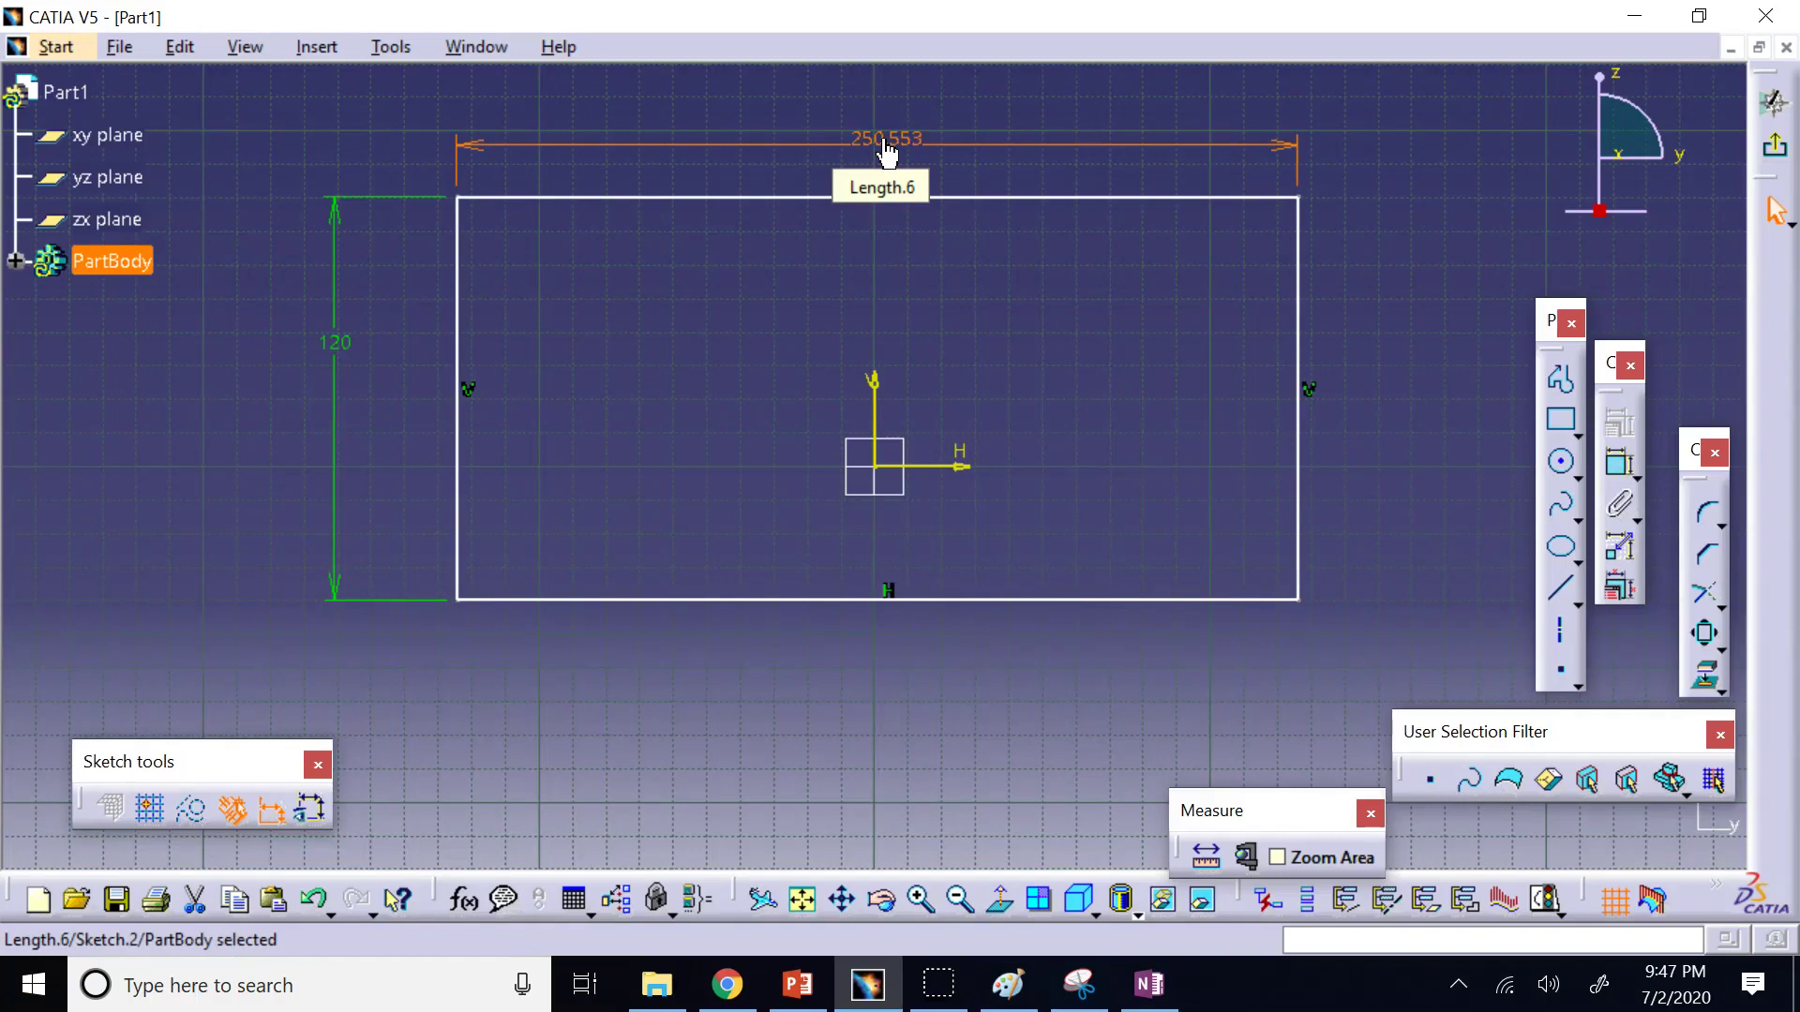
left_click(462, 899)
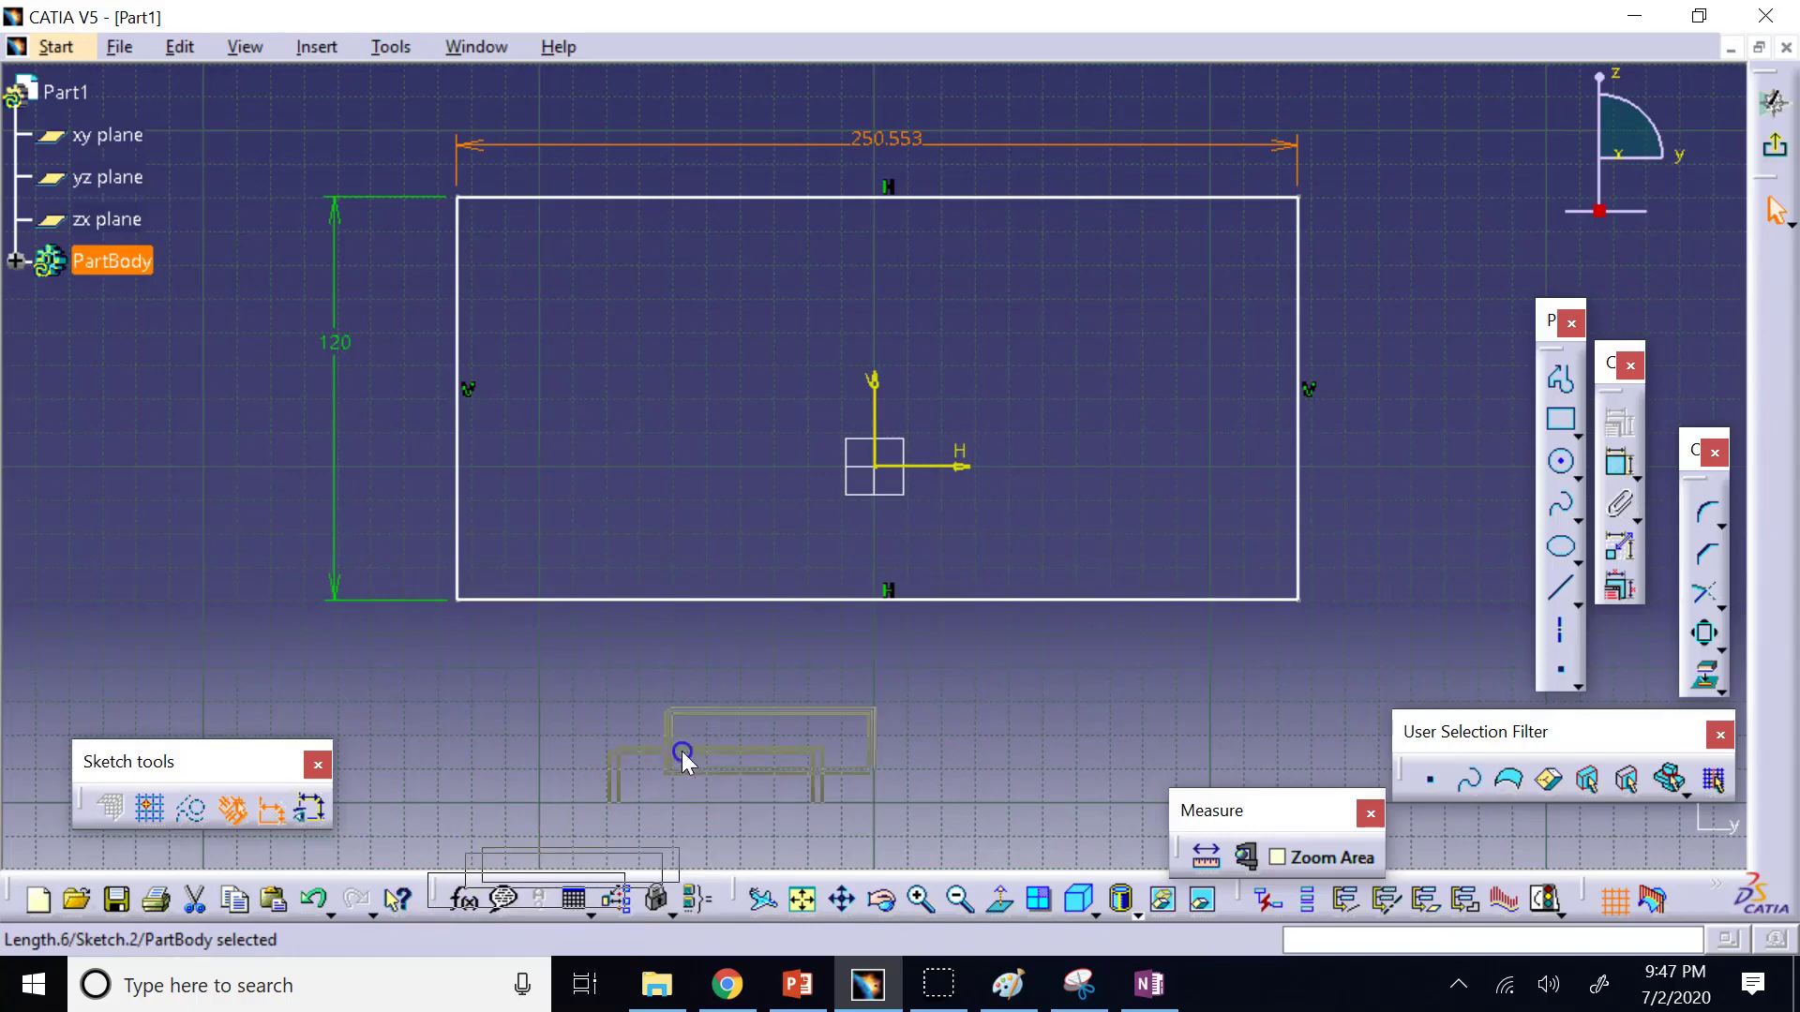
left_click_drag(683, 760, 700, 757)
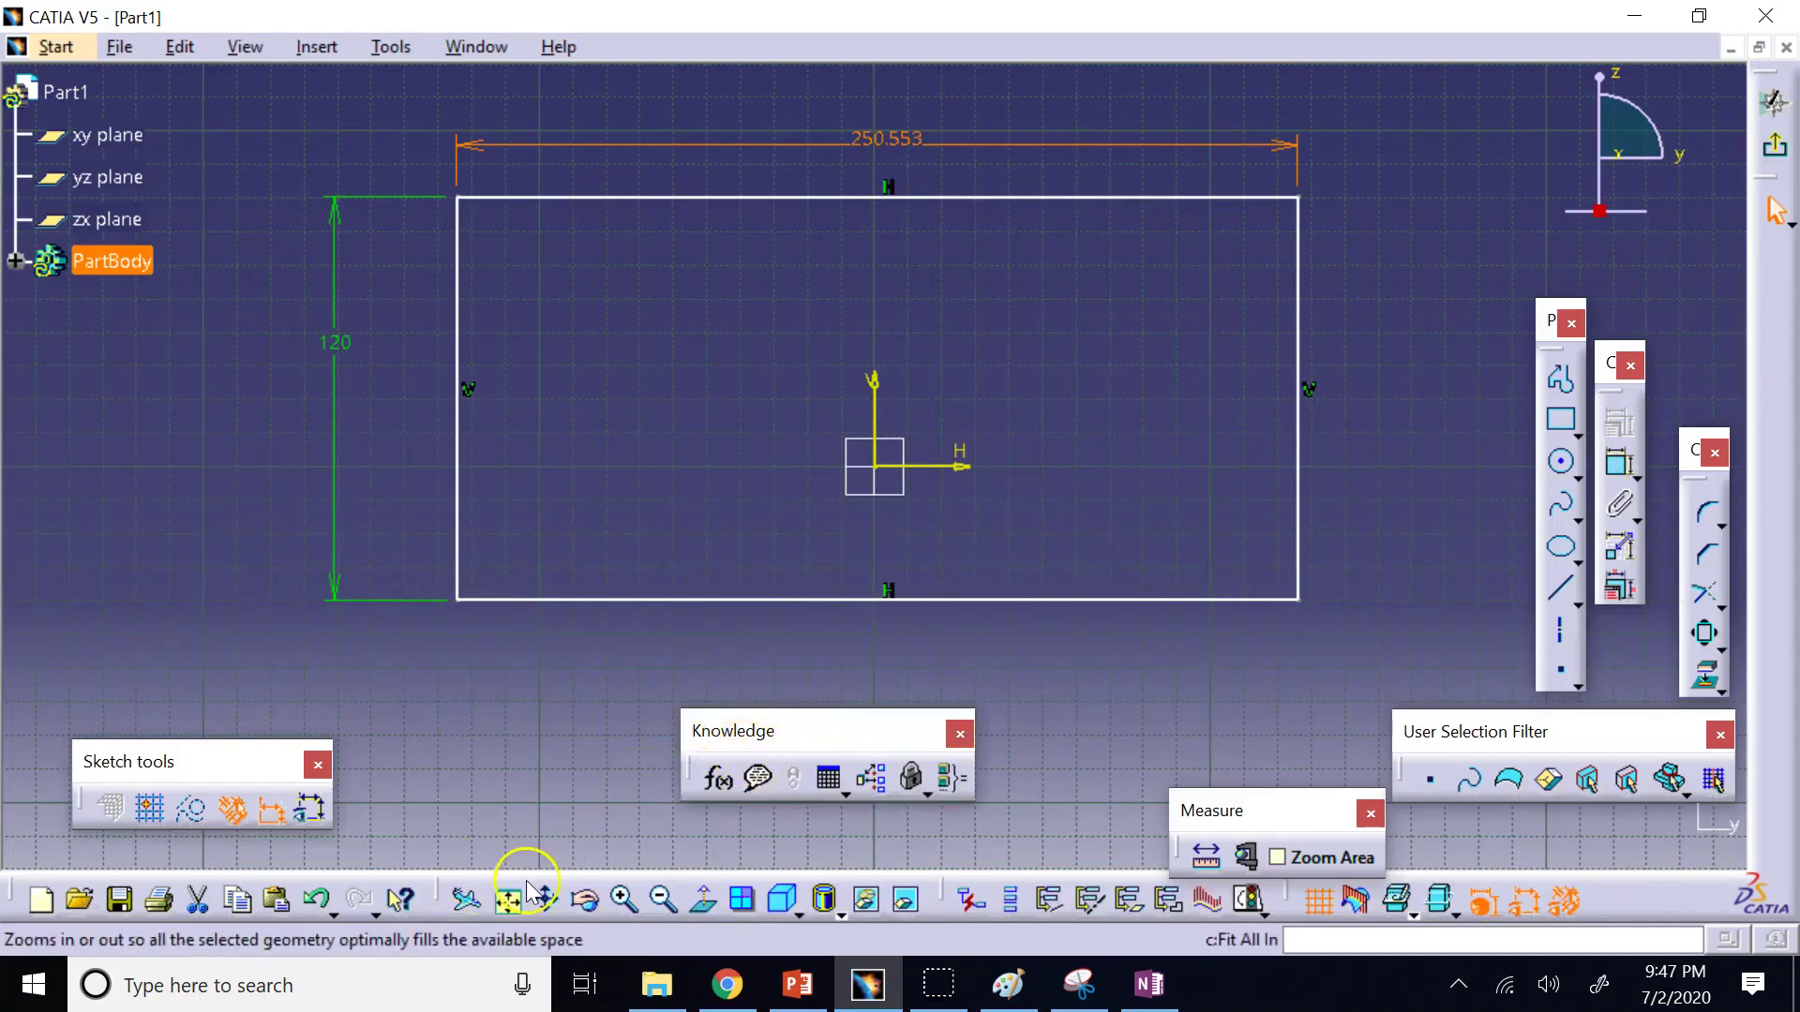
Open the Formula Editor to add a formula to the width dimension's Length parameter.
left_click(716, 784)
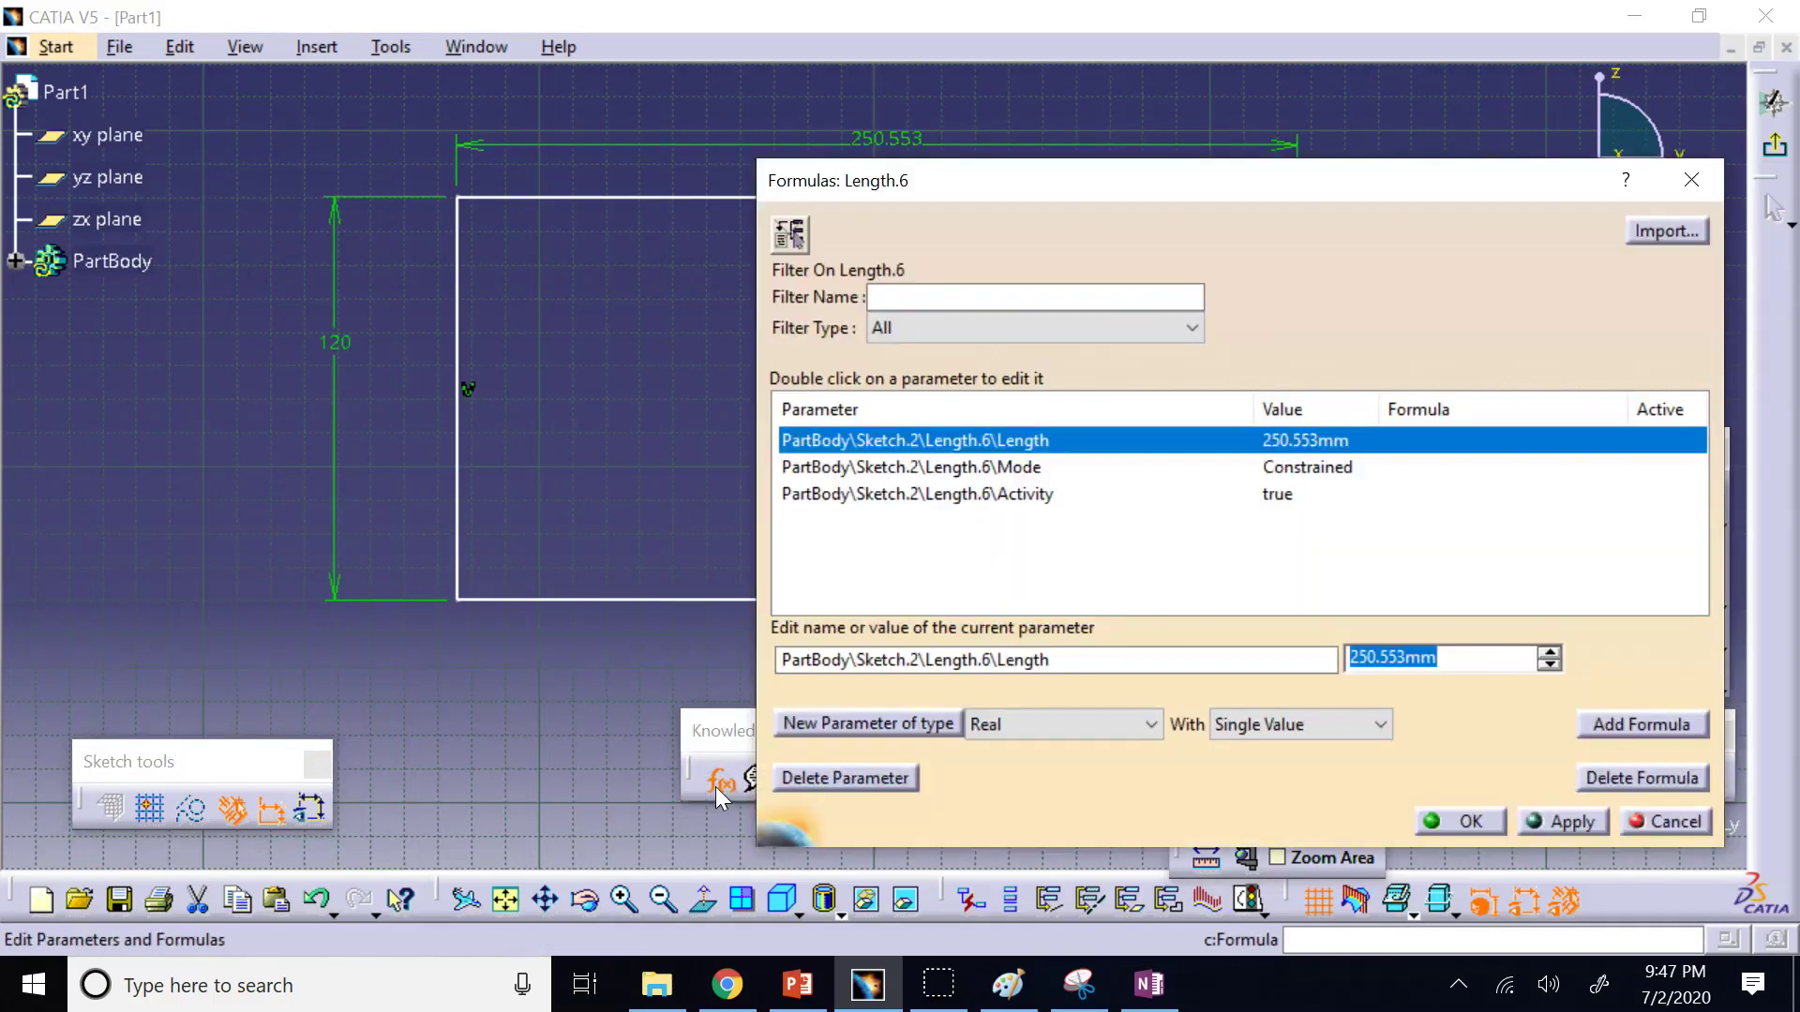
left_click(1069, 673)
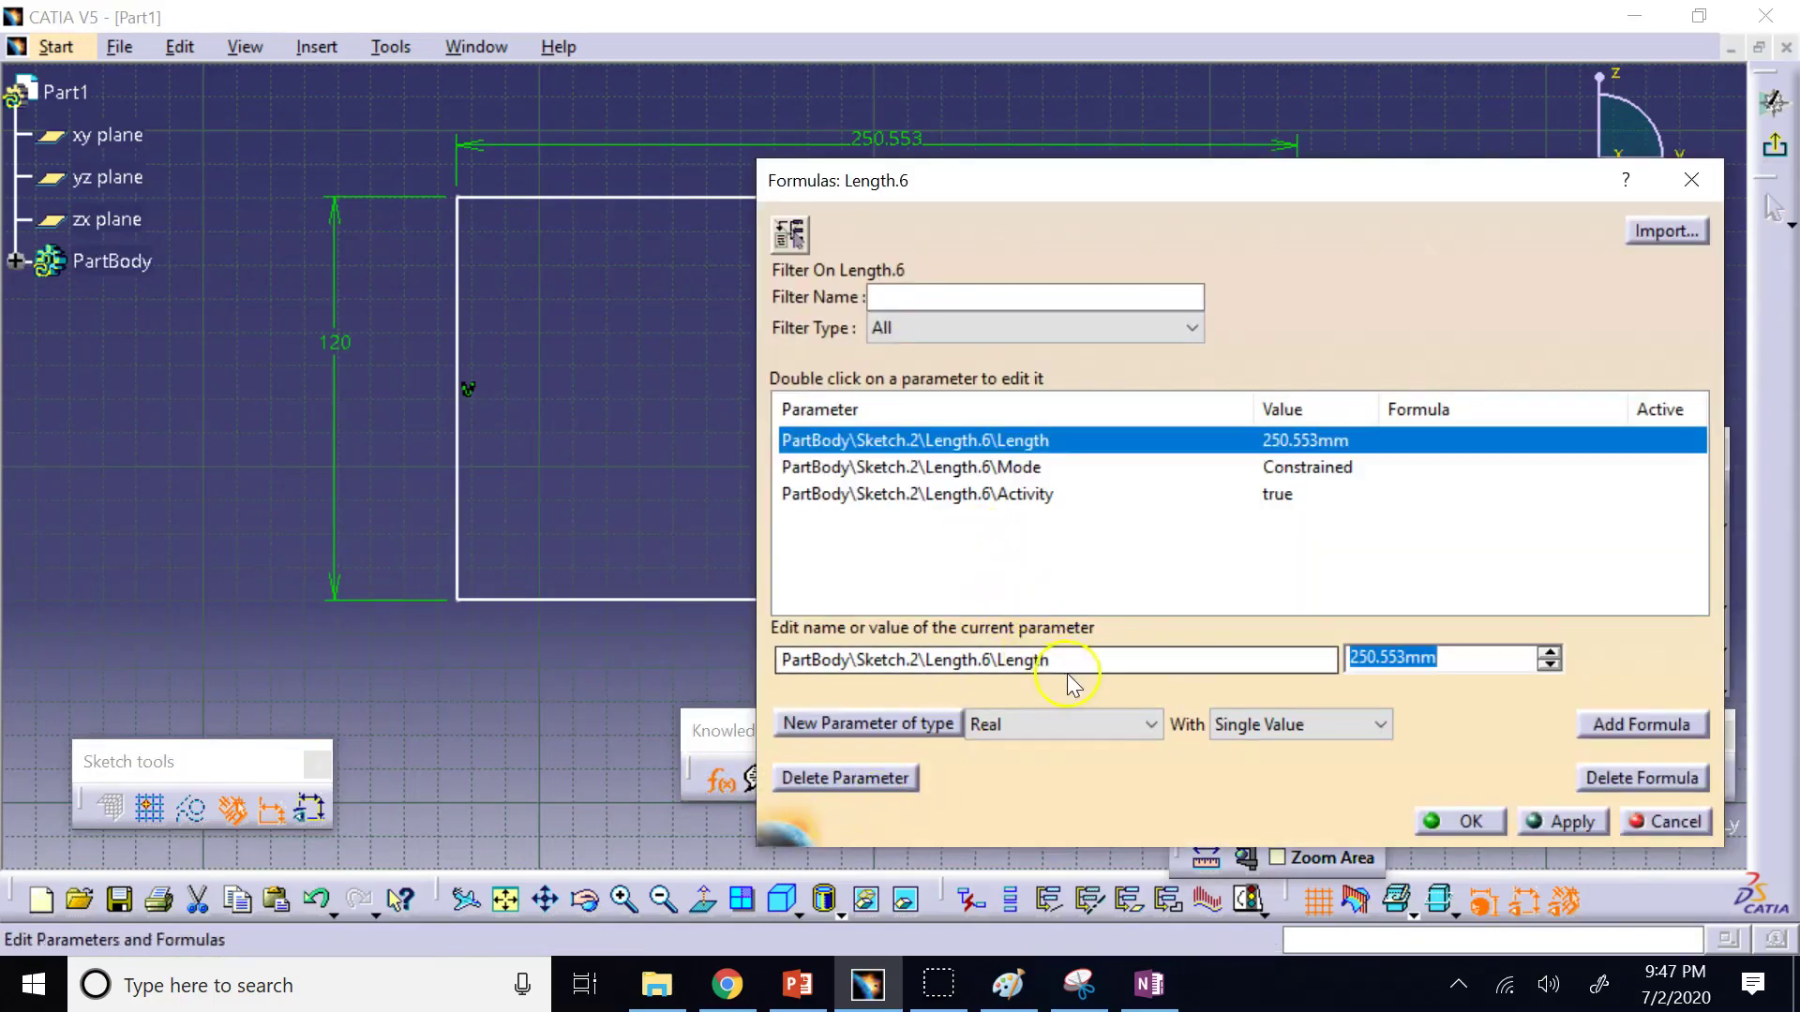
left_click_drag(931, 183, 881, 202)
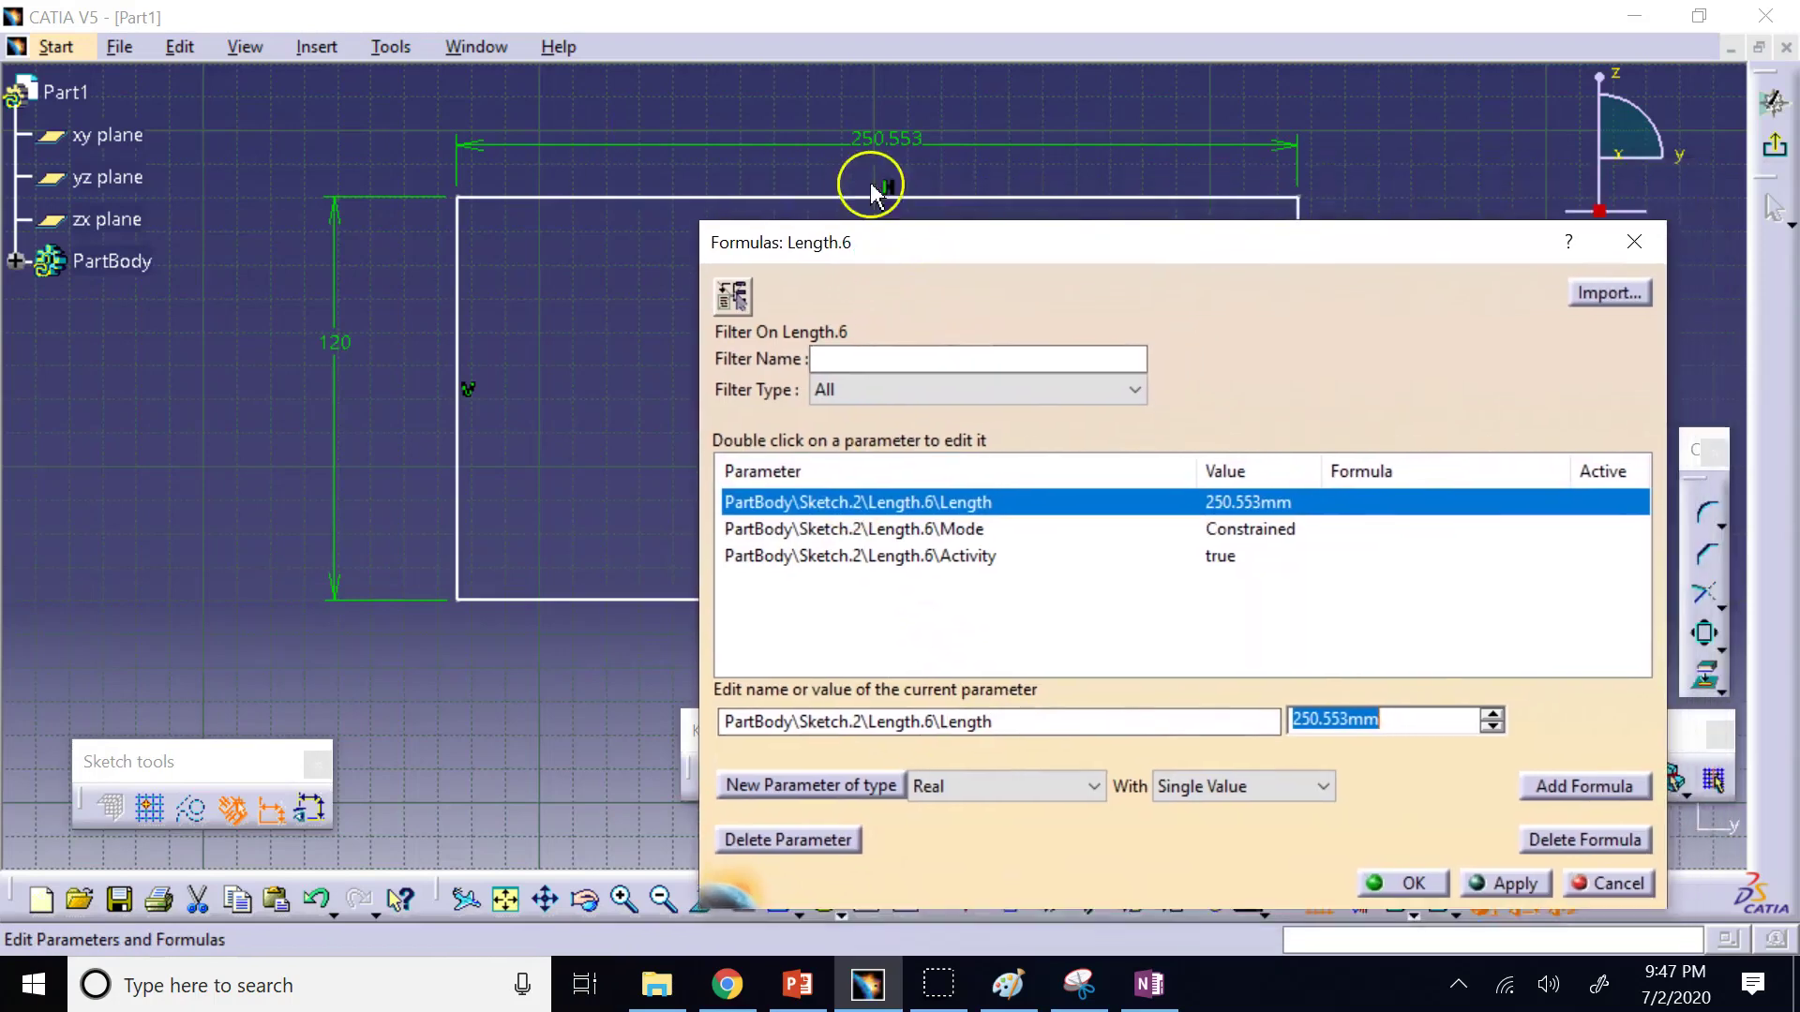
left_click_drag(729, 721, 994, 700)
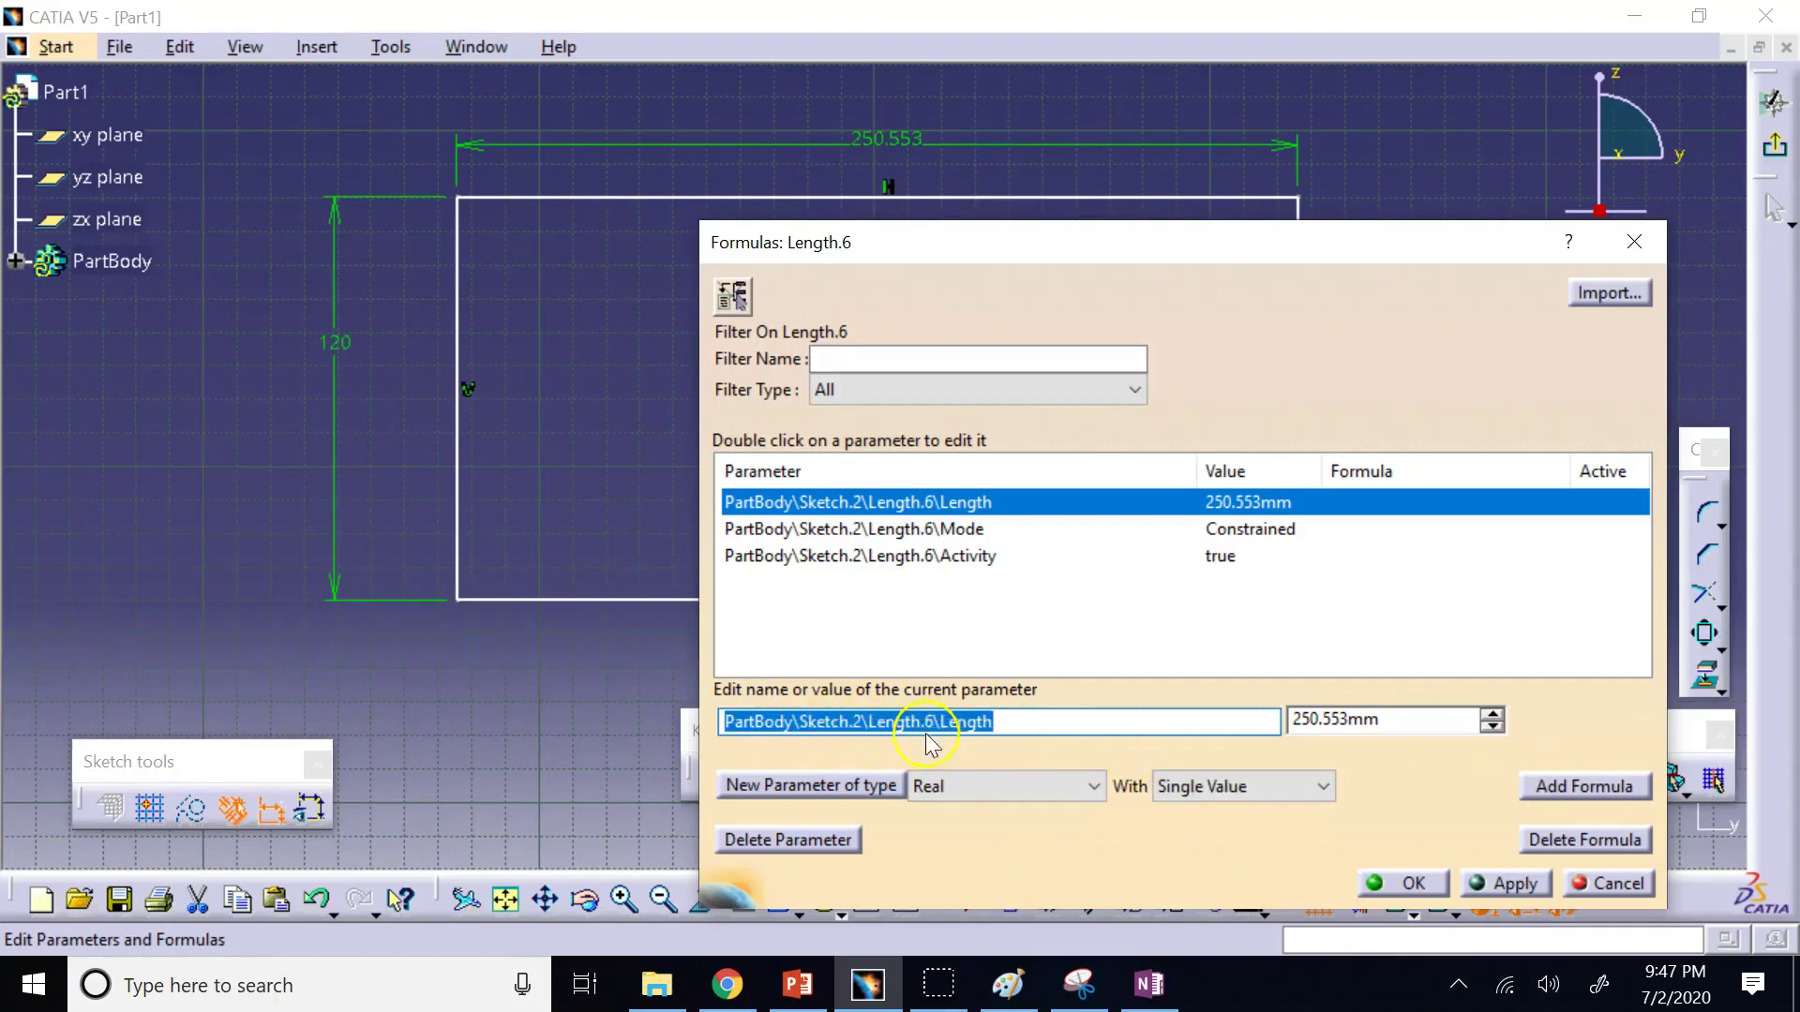
left_click(1313, 720)
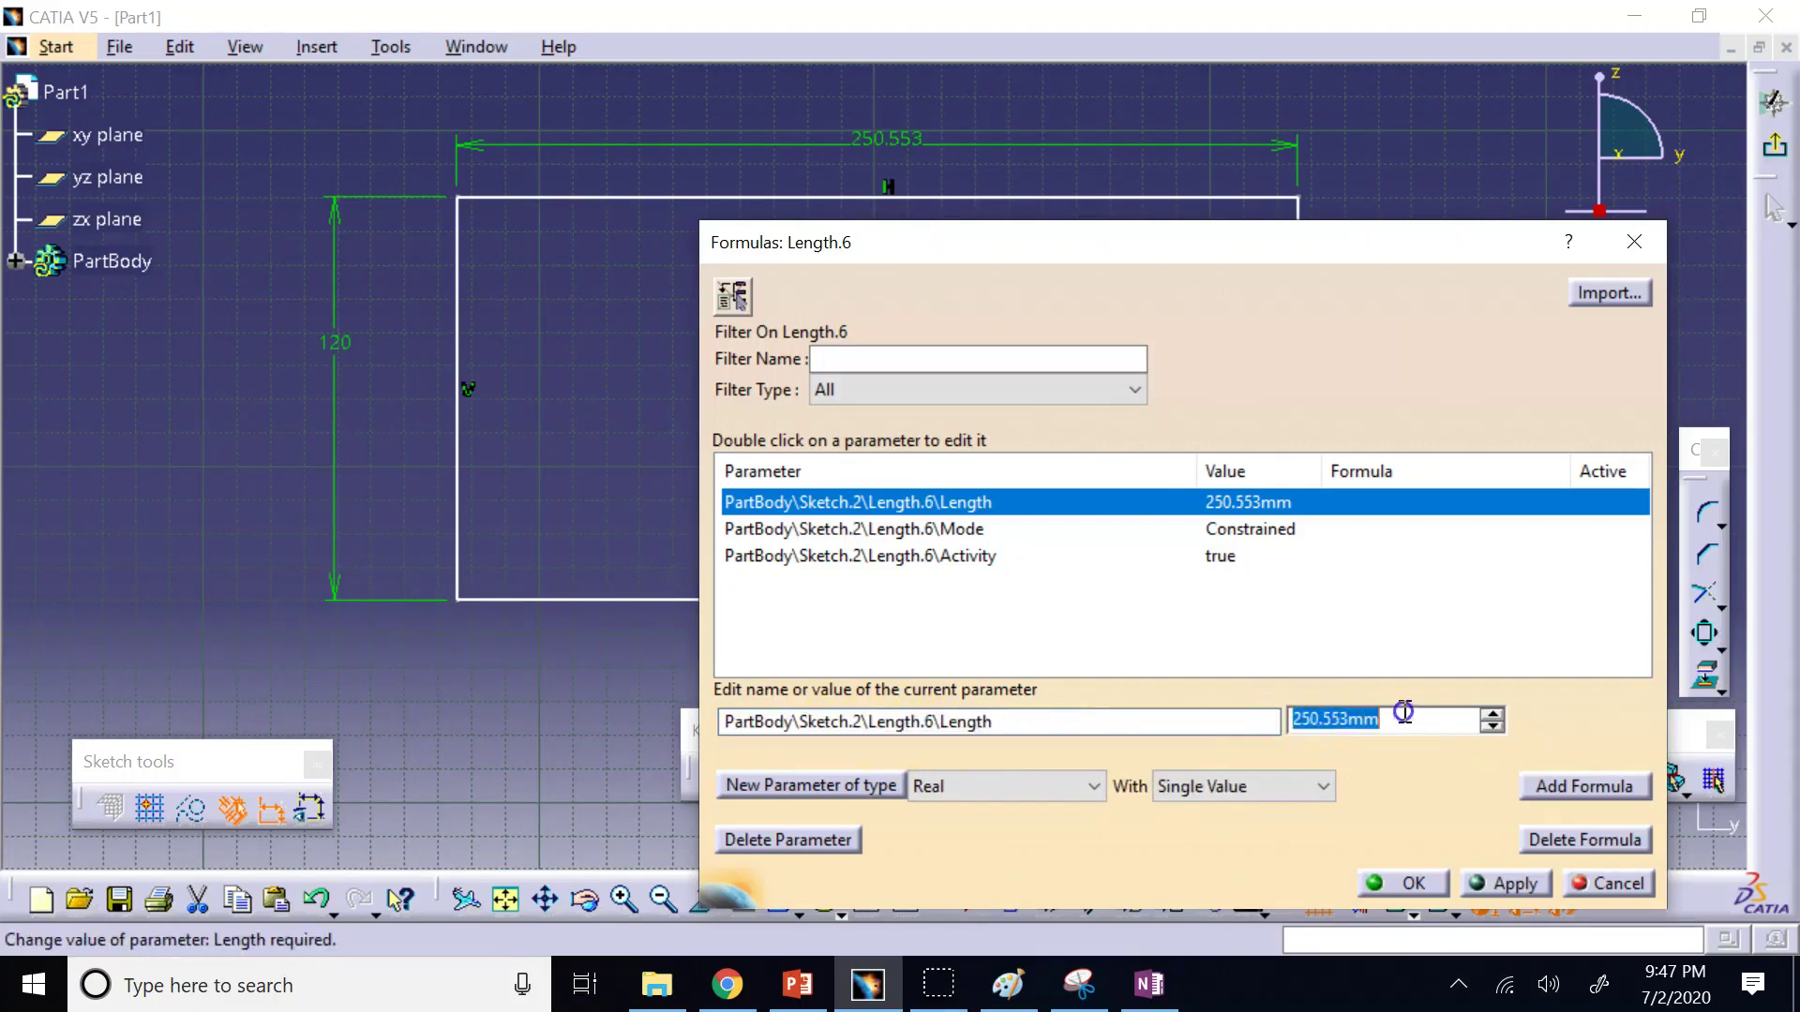
left_click(1575, 786)
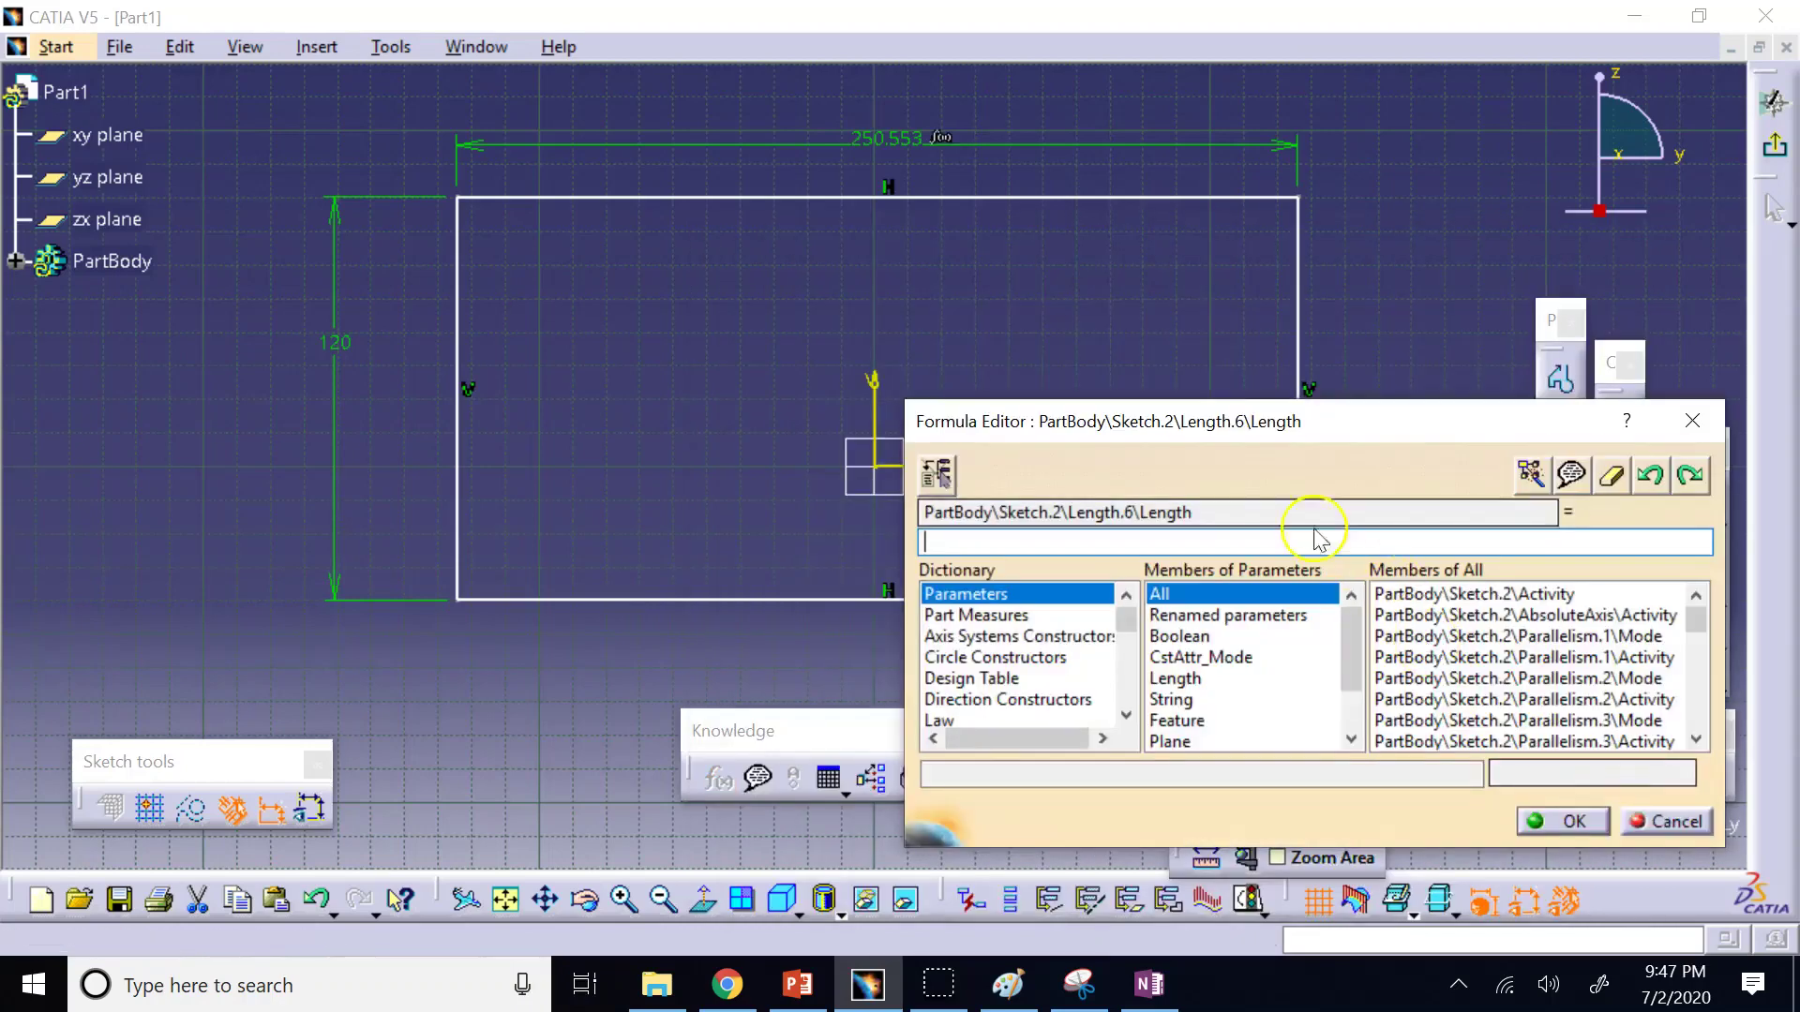
Make the width twice the height with the formula 2*PartBody\Sketch.2\Length.5\Length, taking the parameter from the height dimension, and accept it.
left_click_drag(1214, 426, 969, 298)
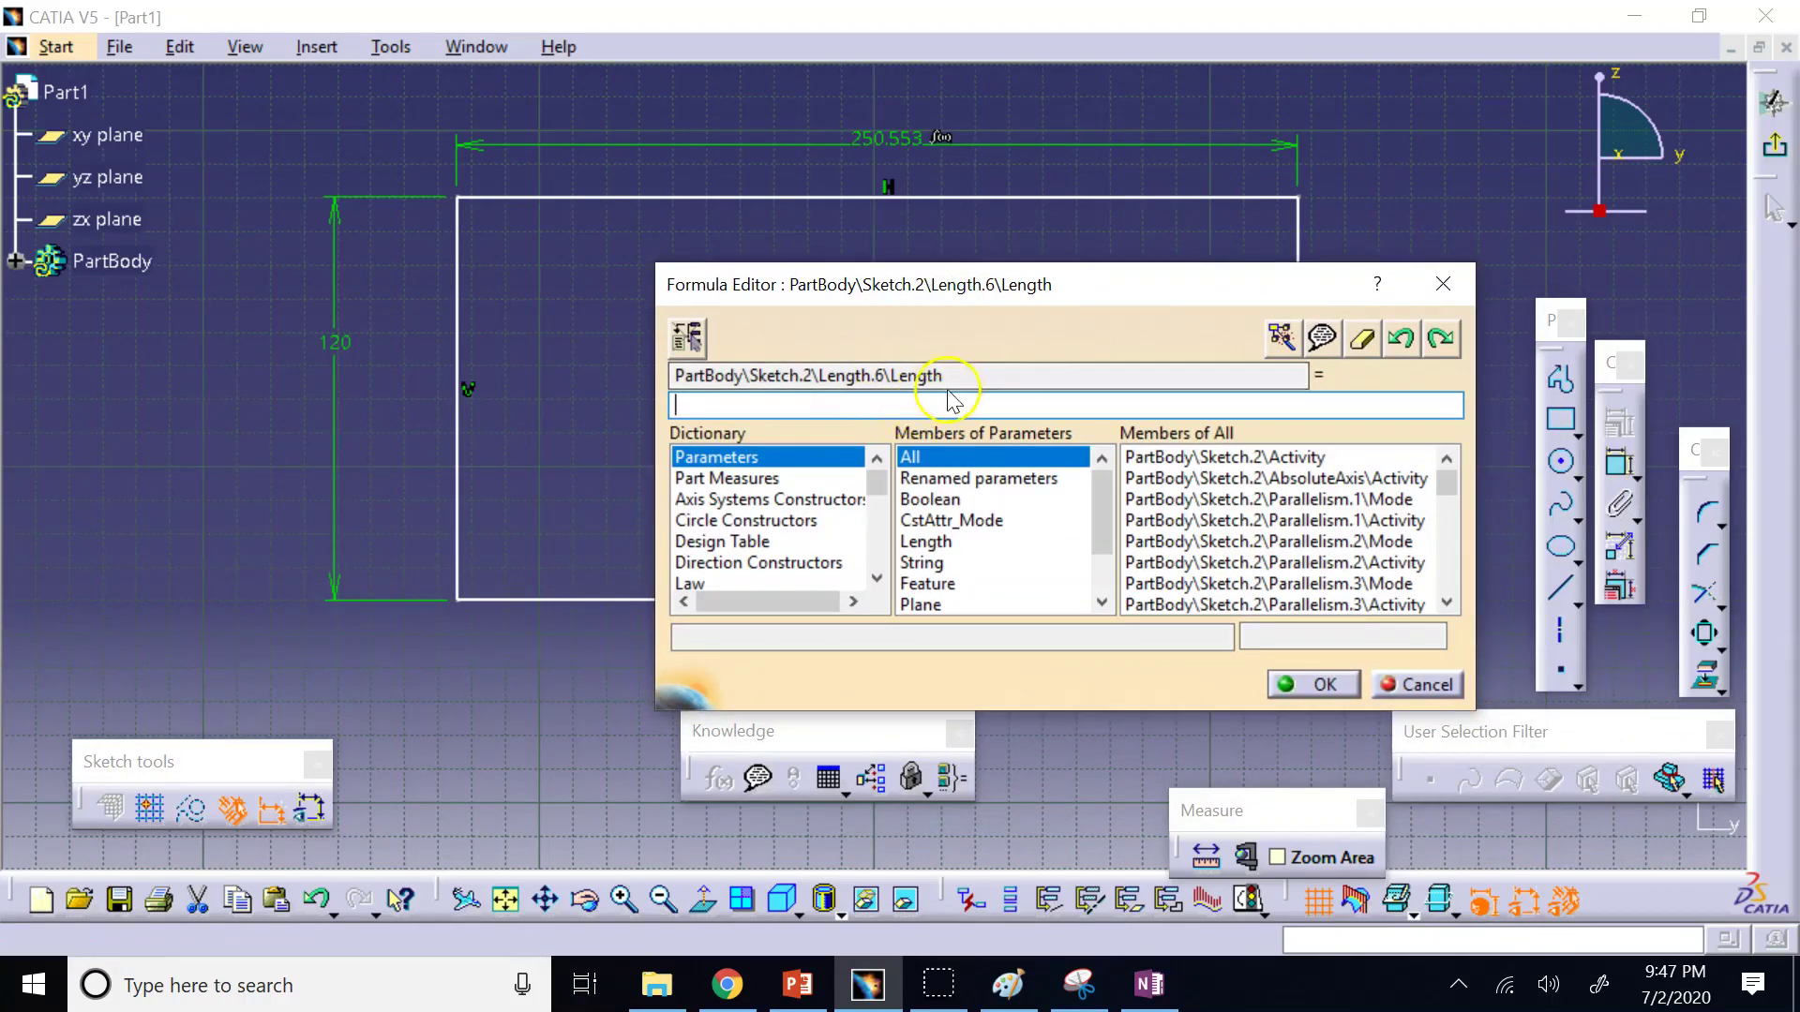
left_click_drag(953, 374, 705, 349)
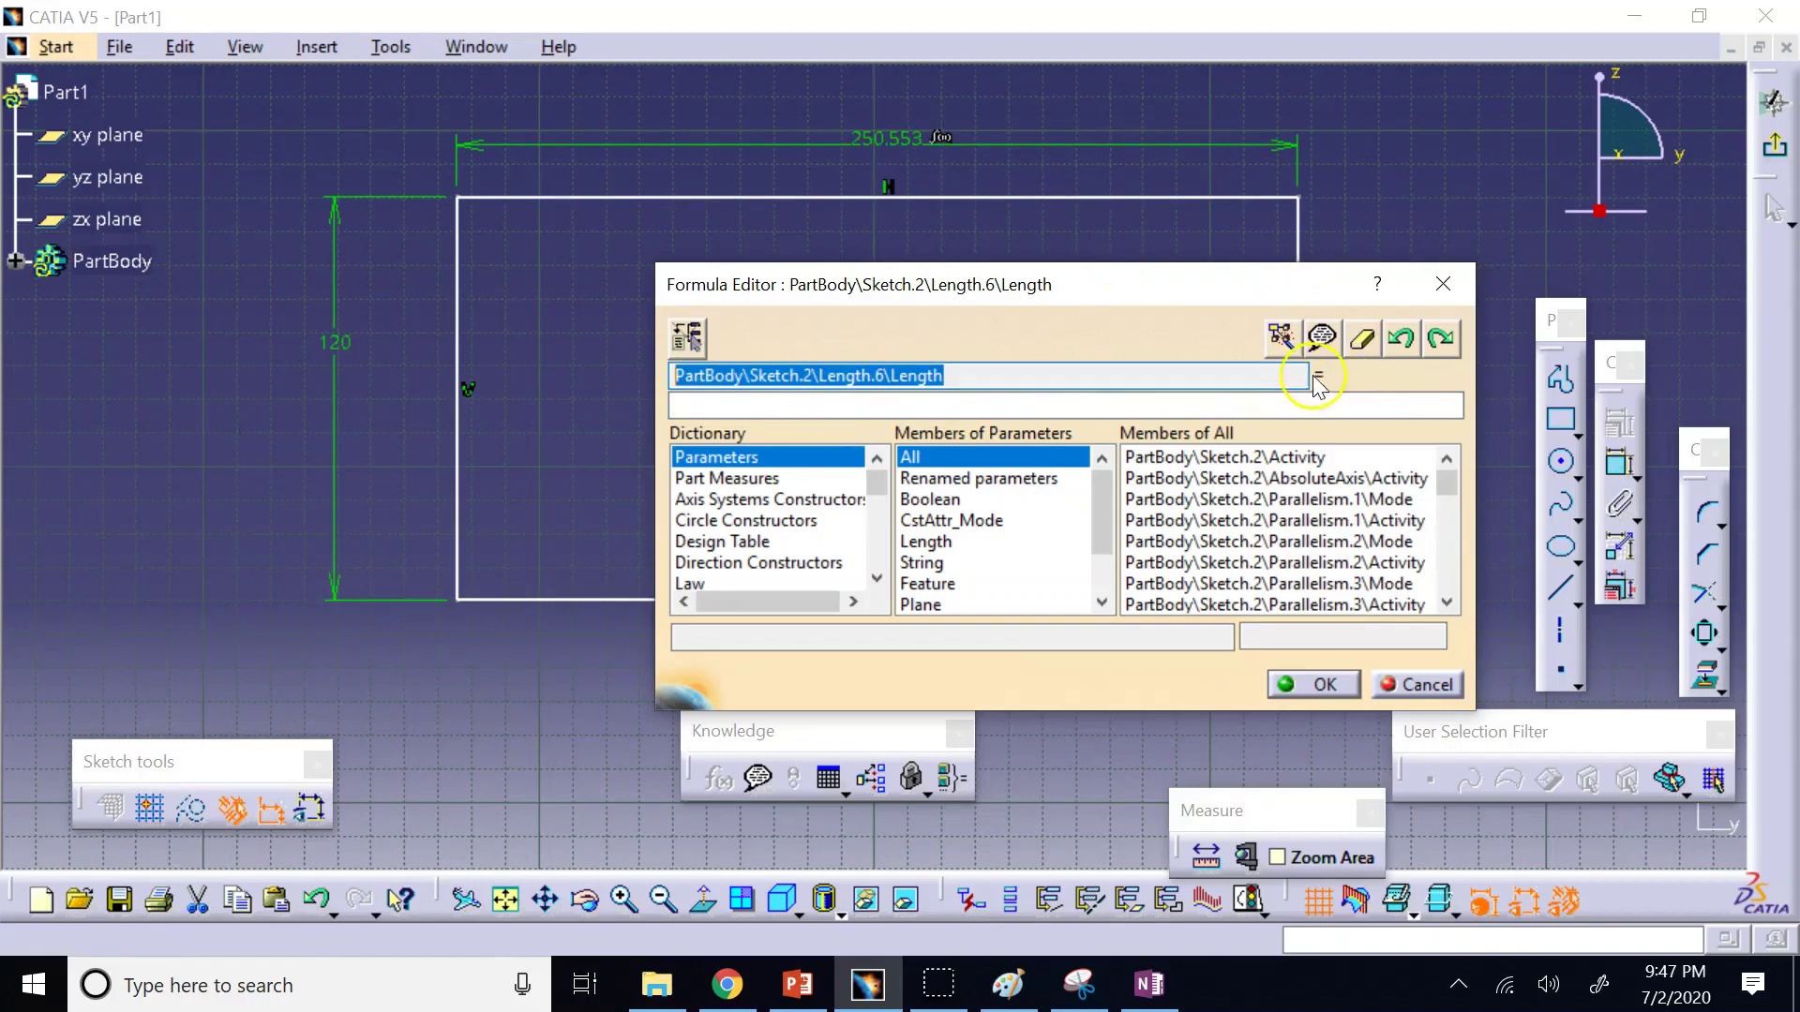
left_click(1163, 409)
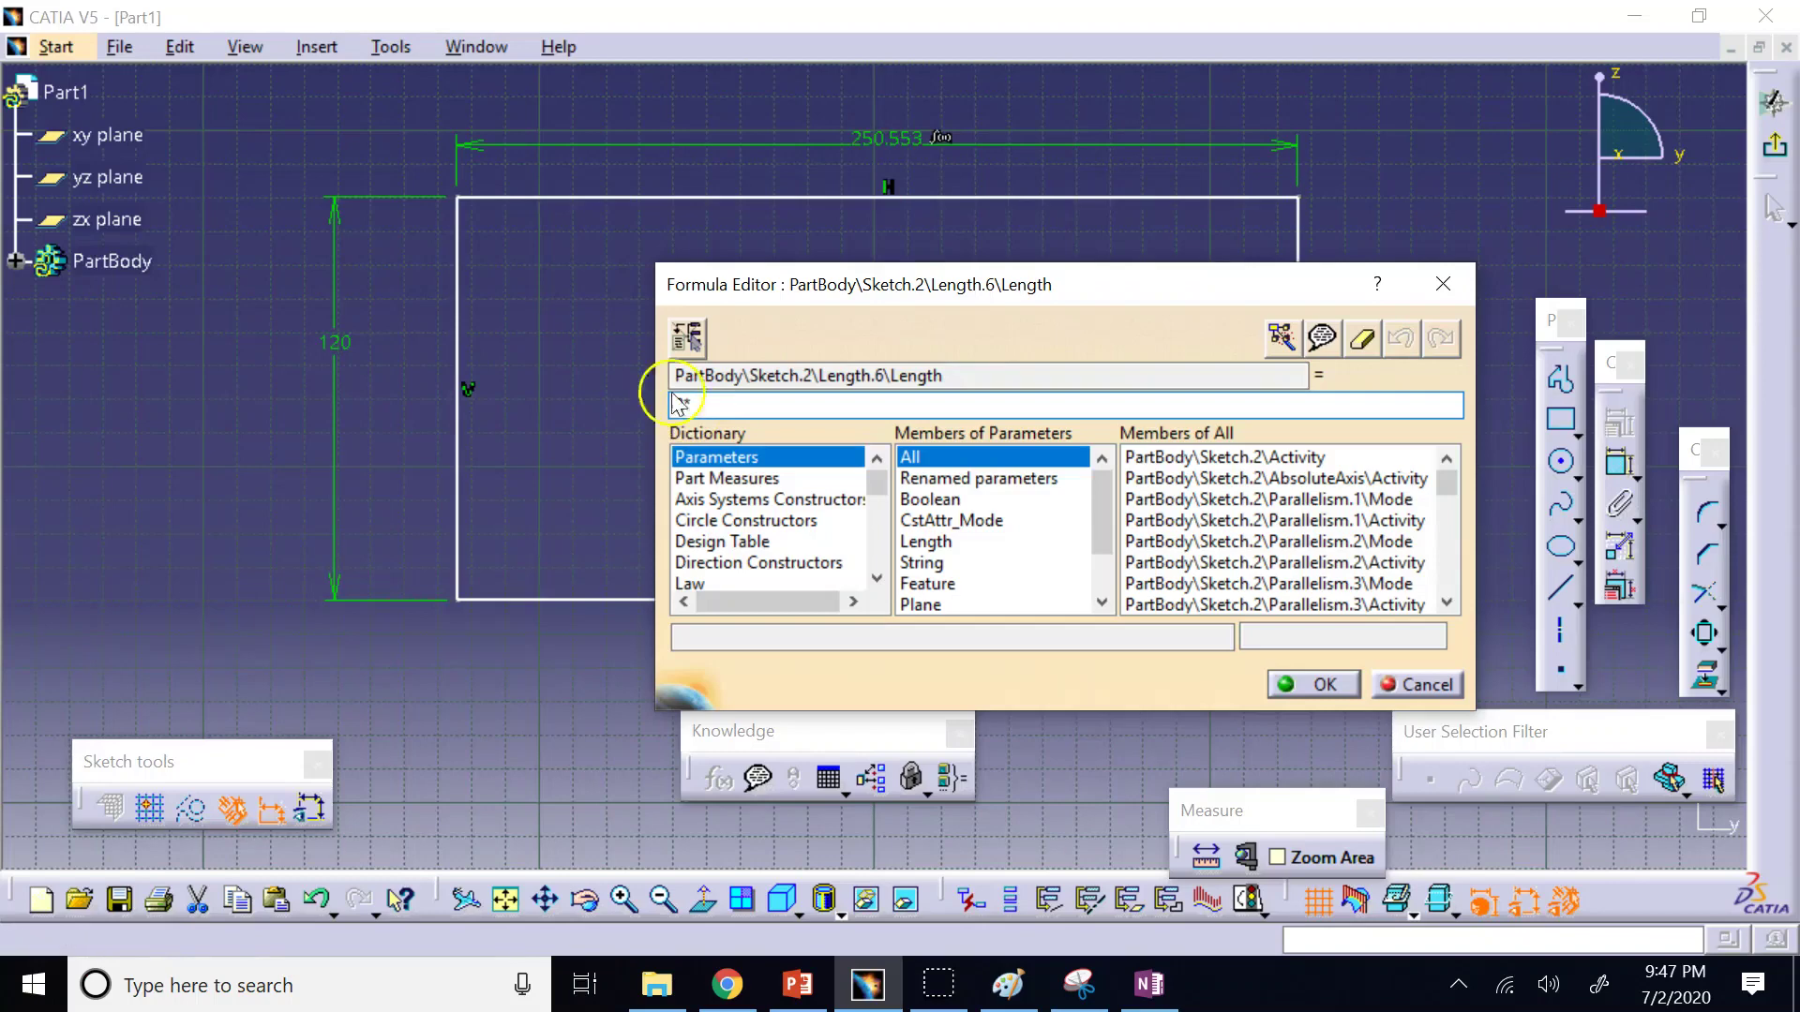
left_click(337, 345)
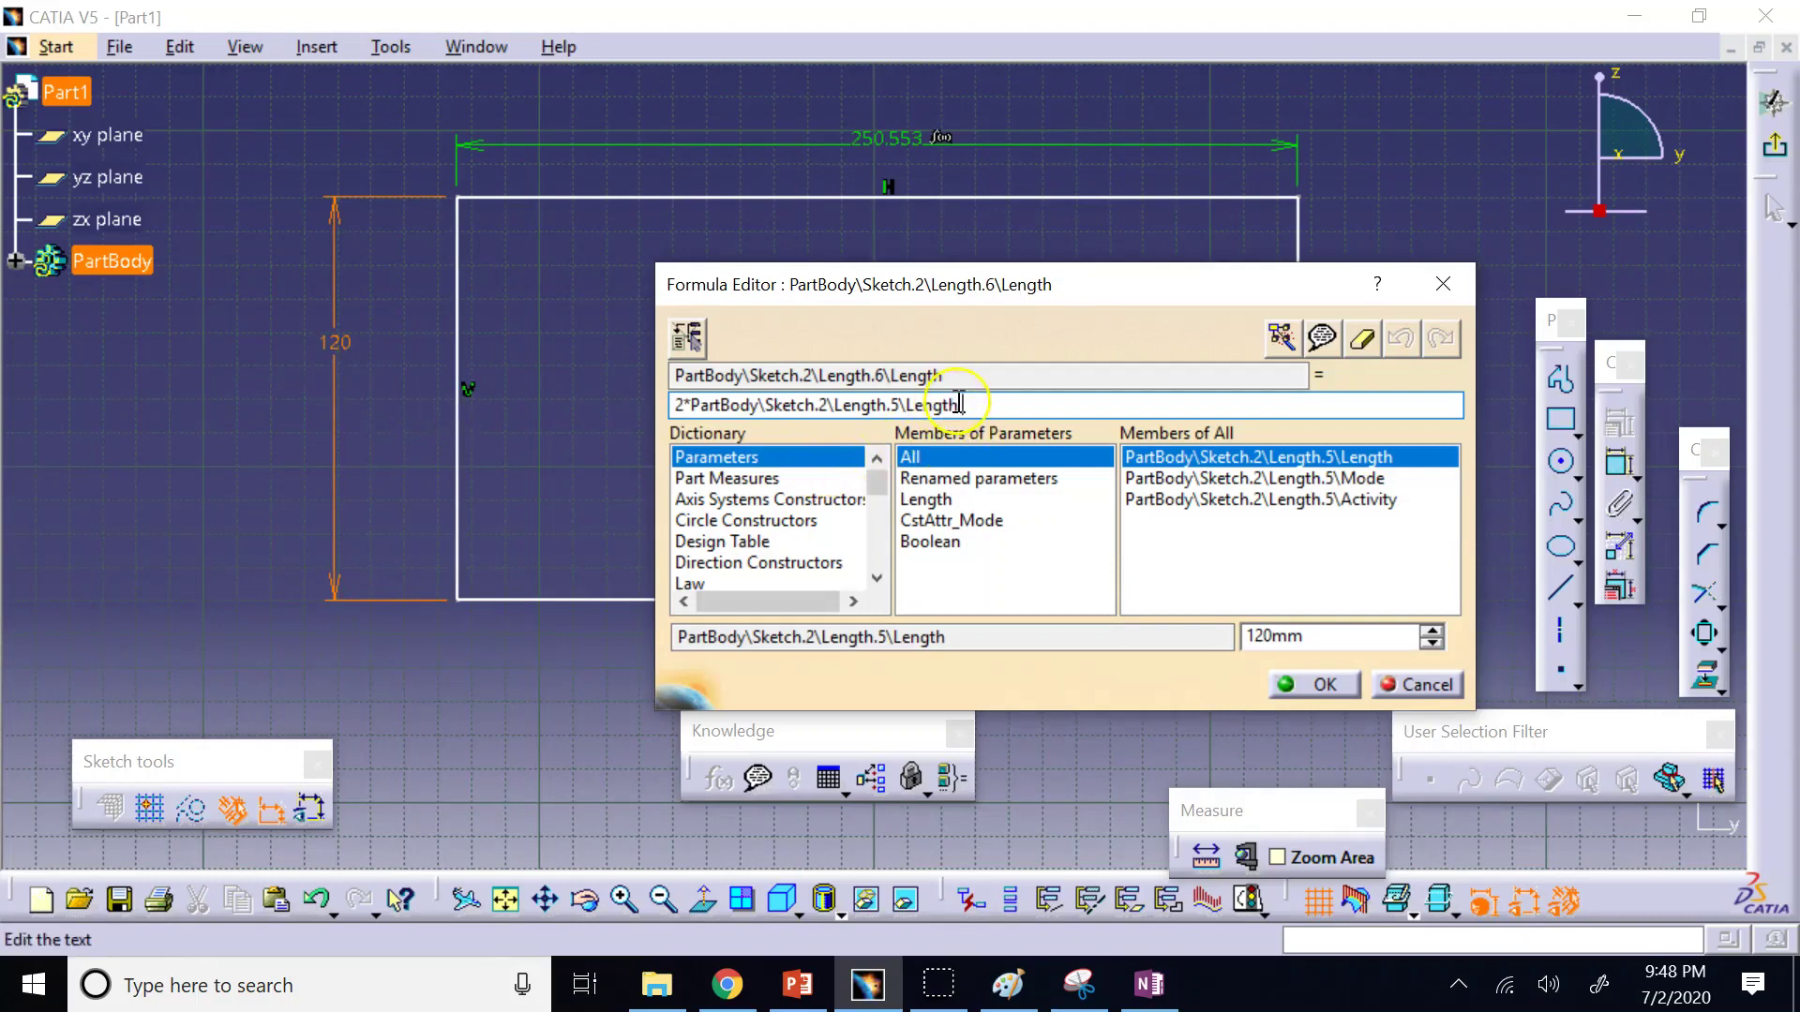
left_click_drag(951, 405, 802, 409)
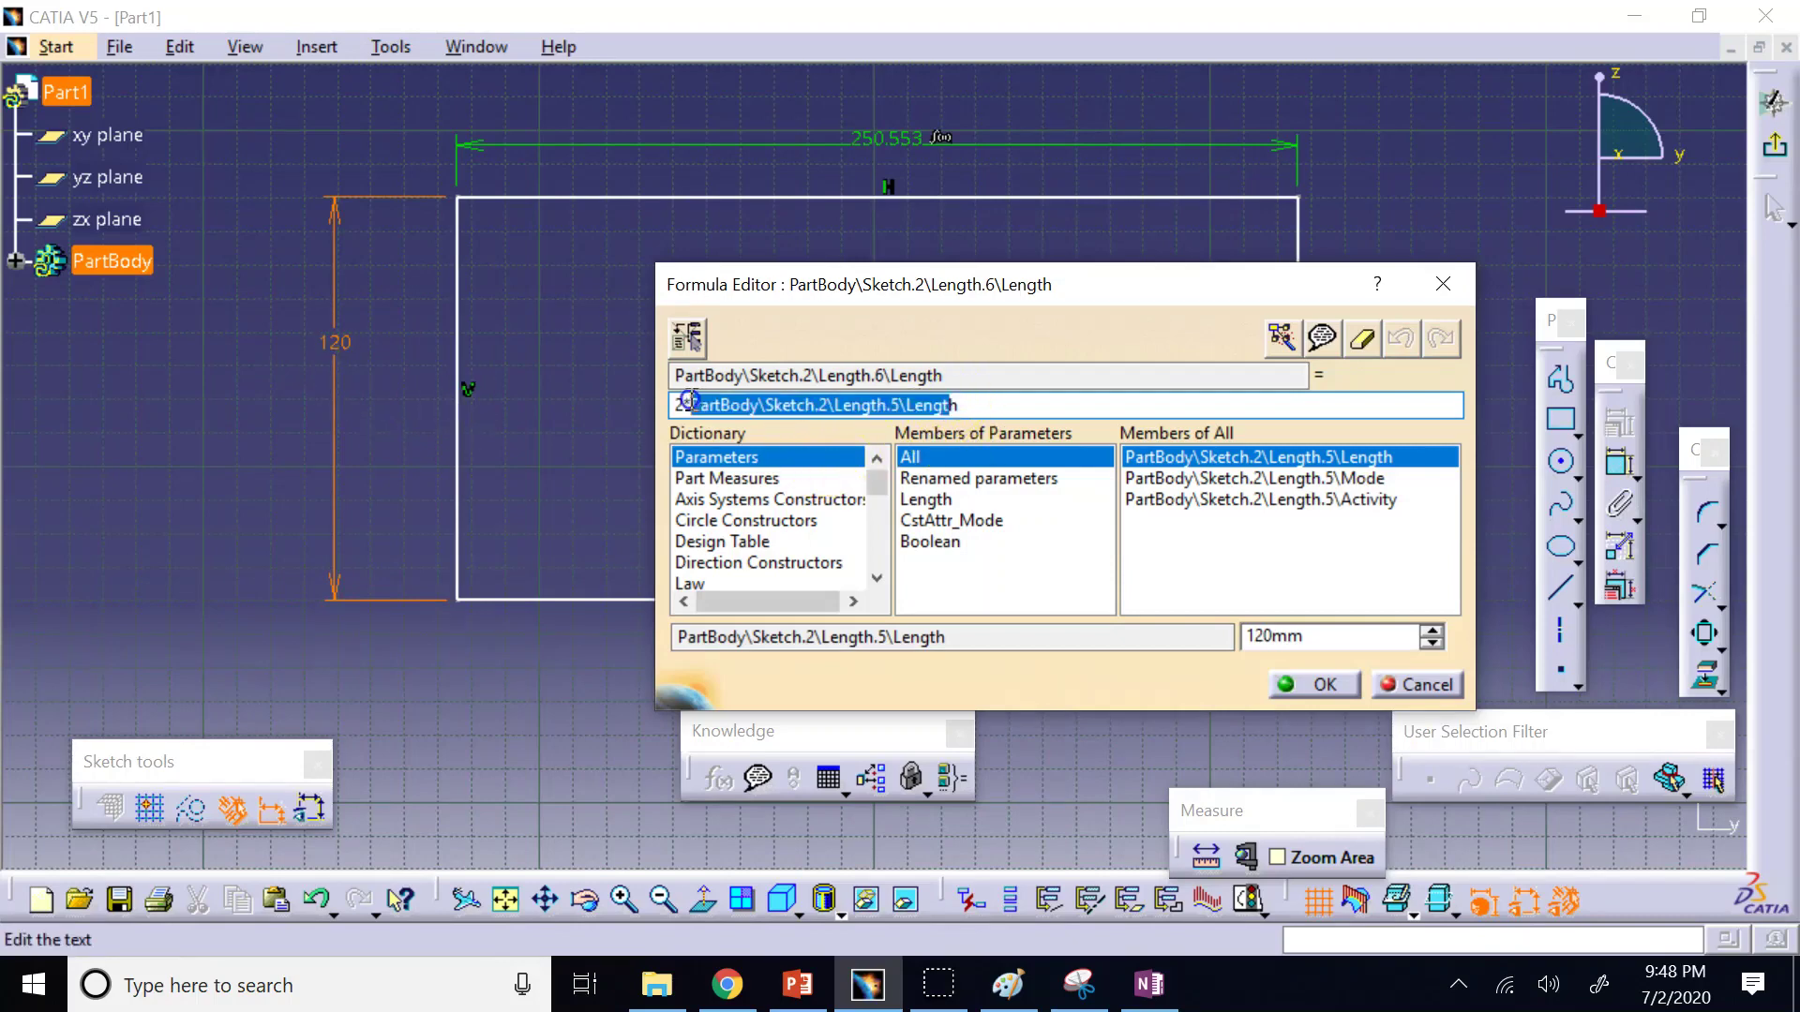
left_click_drag(963, 405, 764, 405)
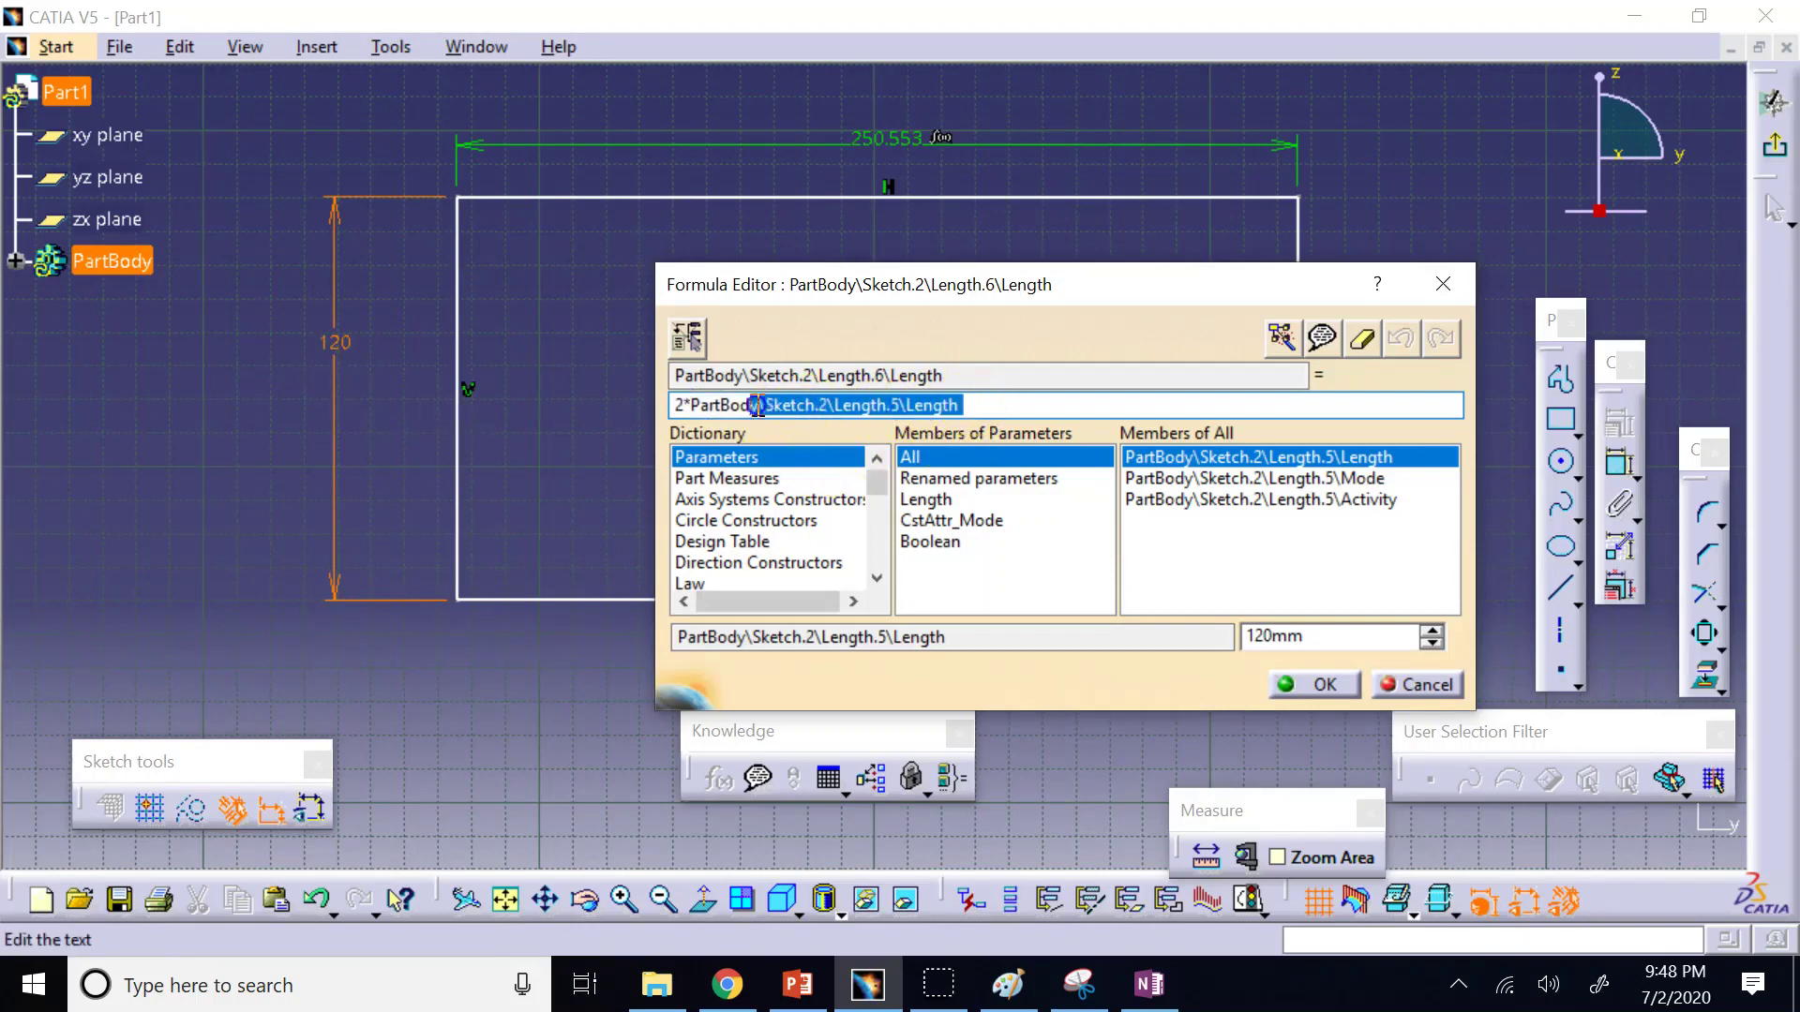
left_click(985, 375)
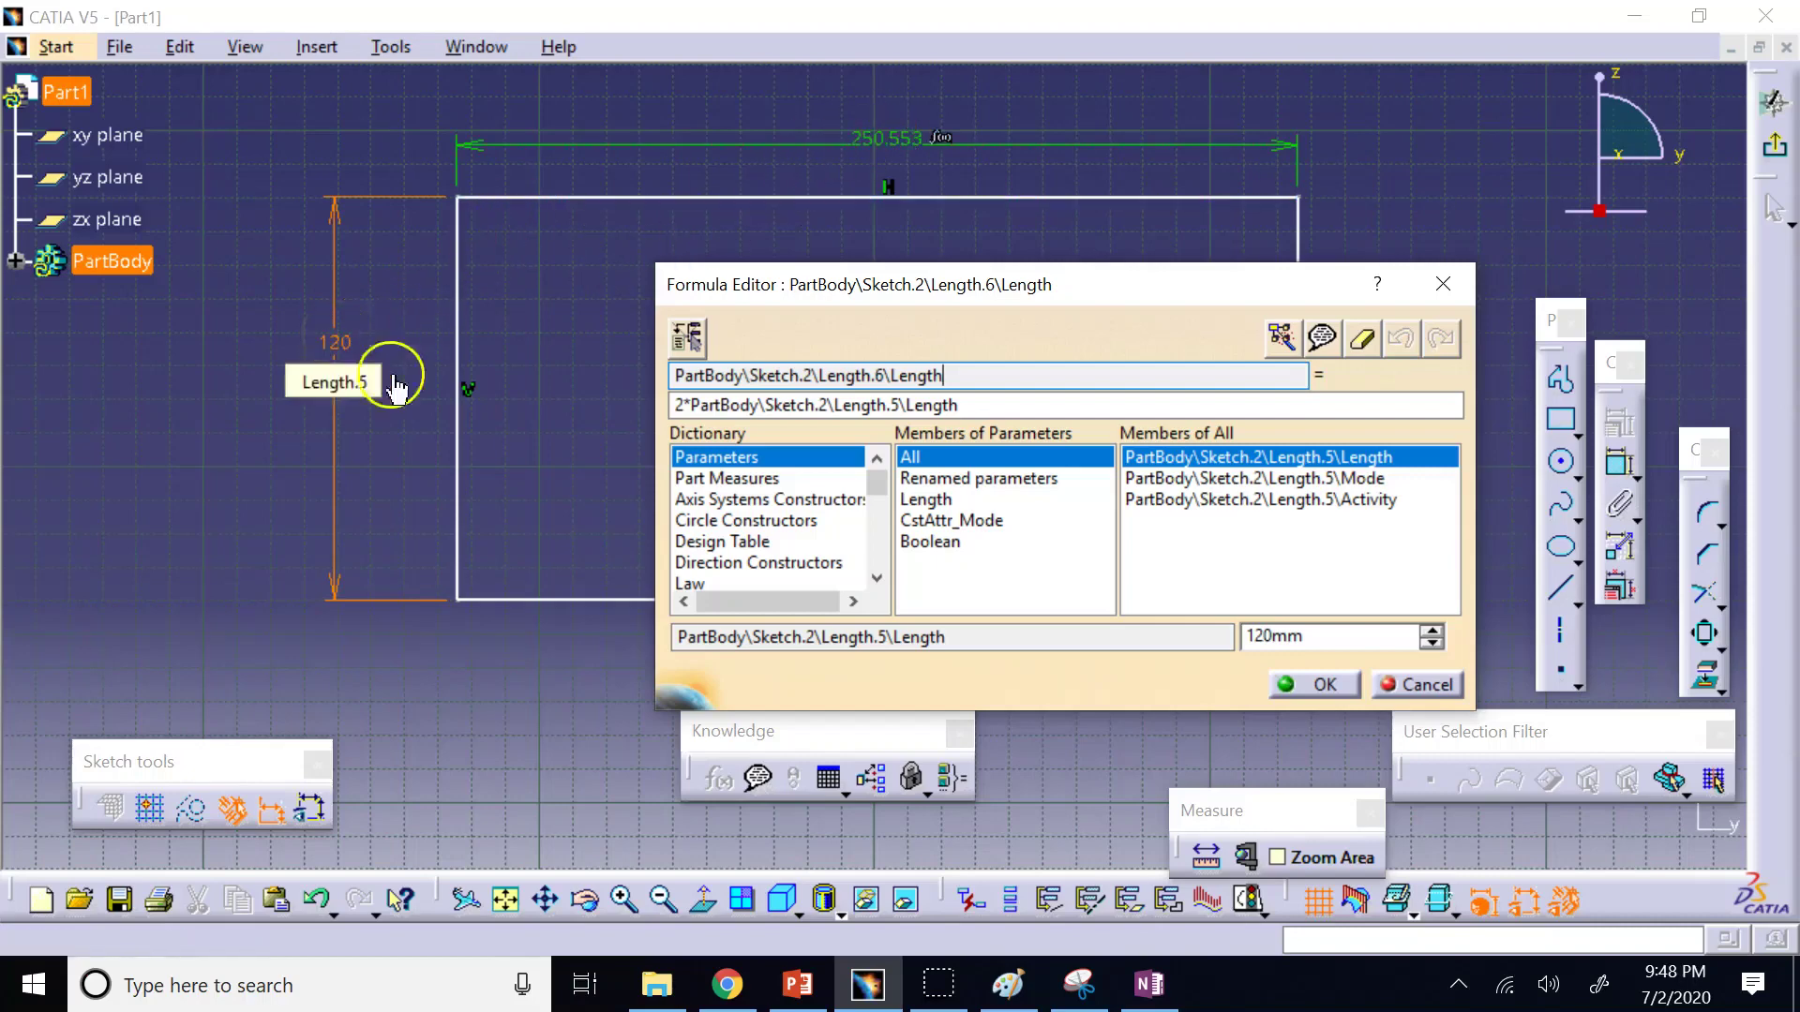
left_click(1305, 684)
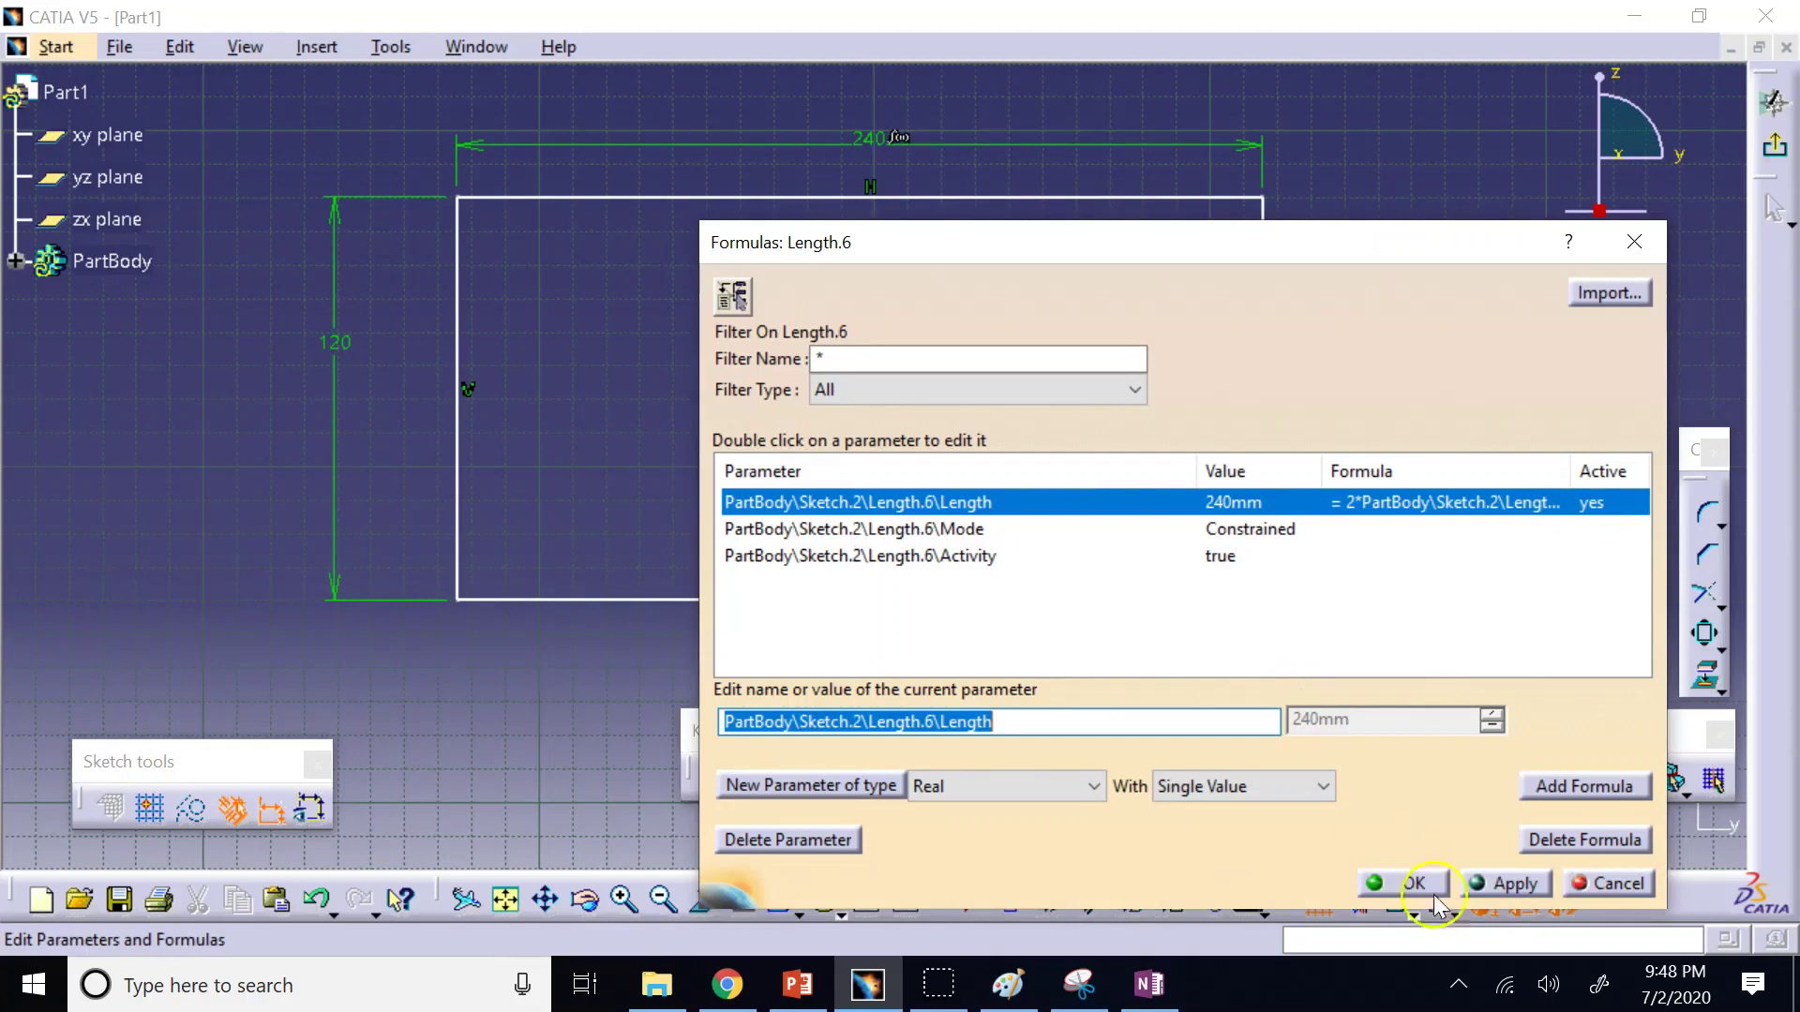
left_click(1403, 884)
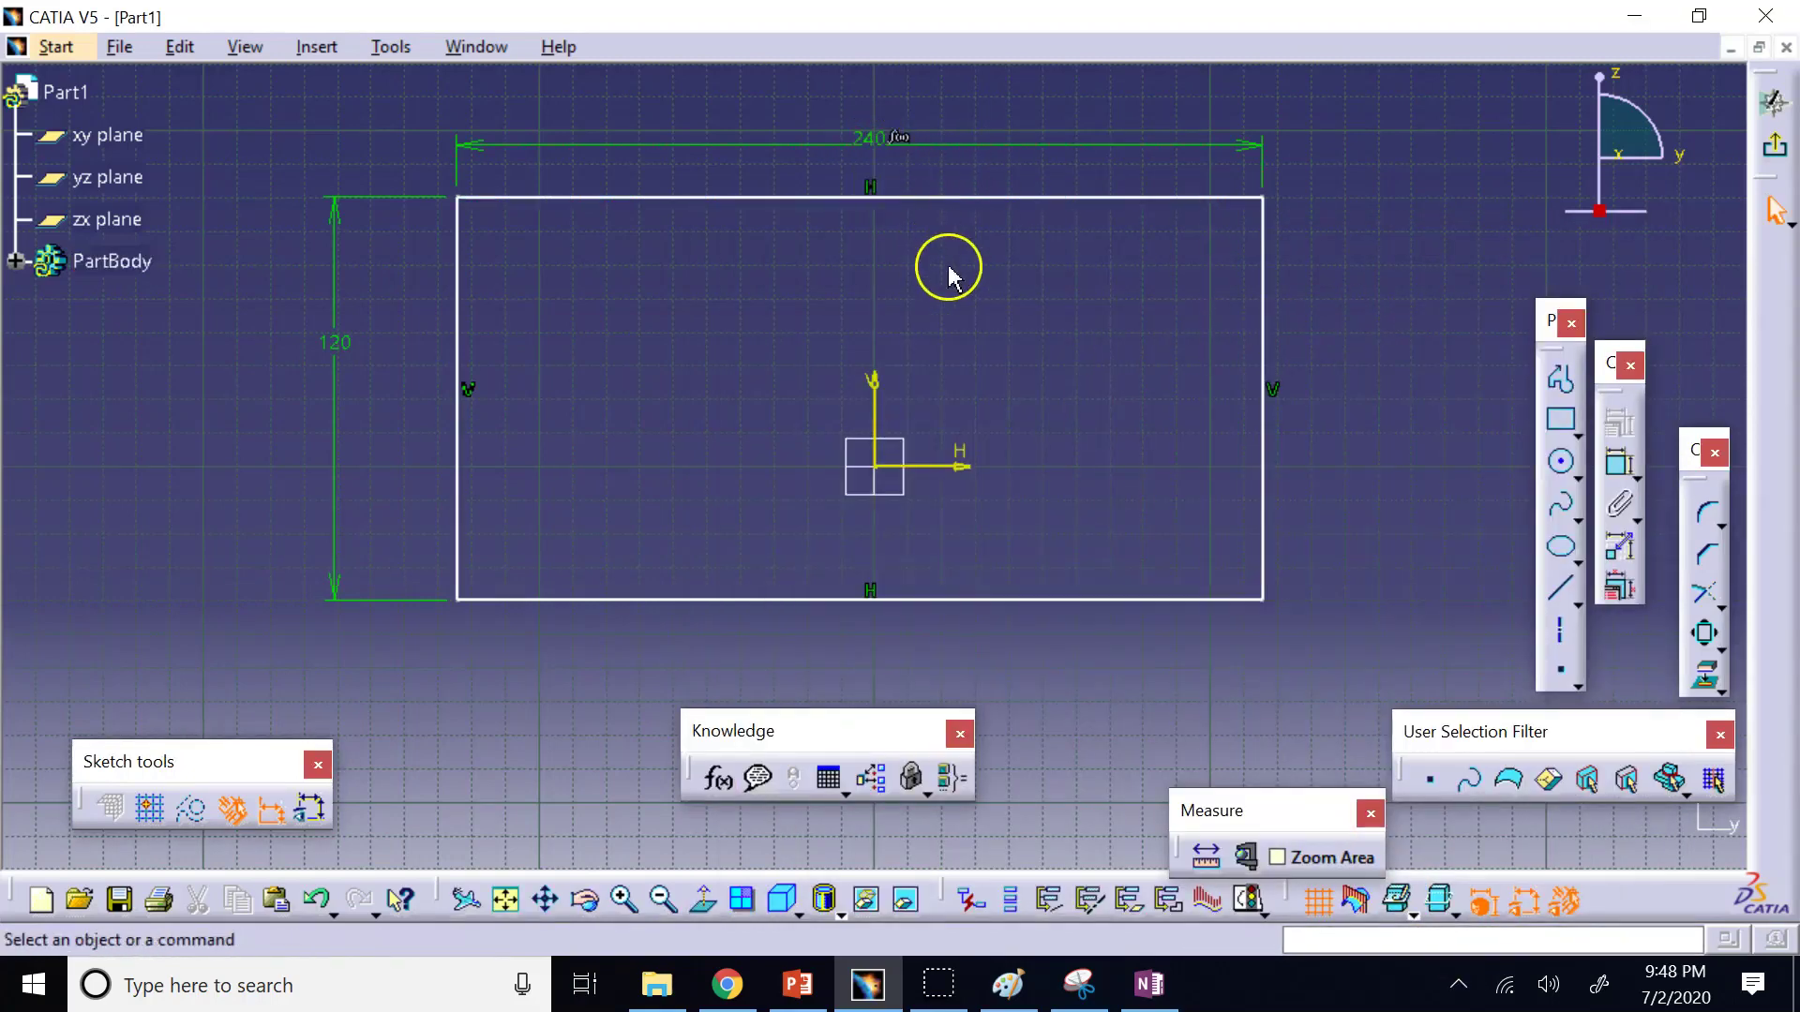
Set the rectangle's height to 100 mm to test the formula-driven width.
double_click(349, 349)
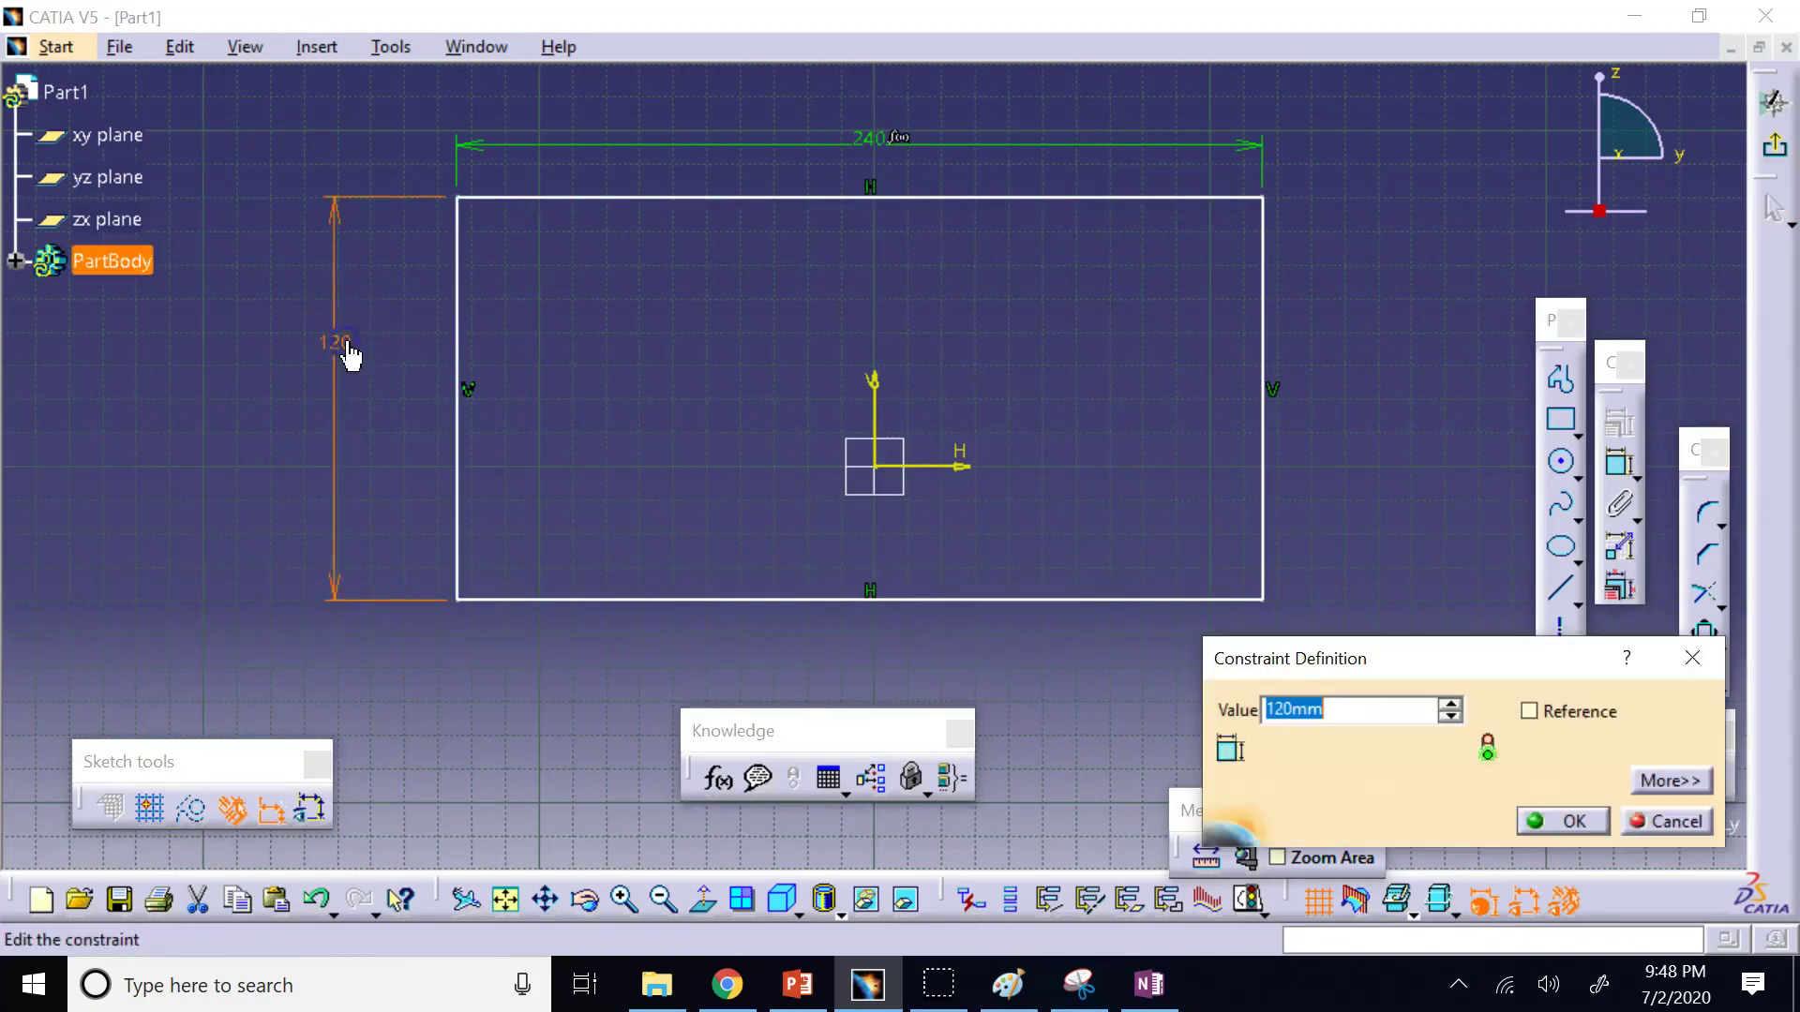
type("100")
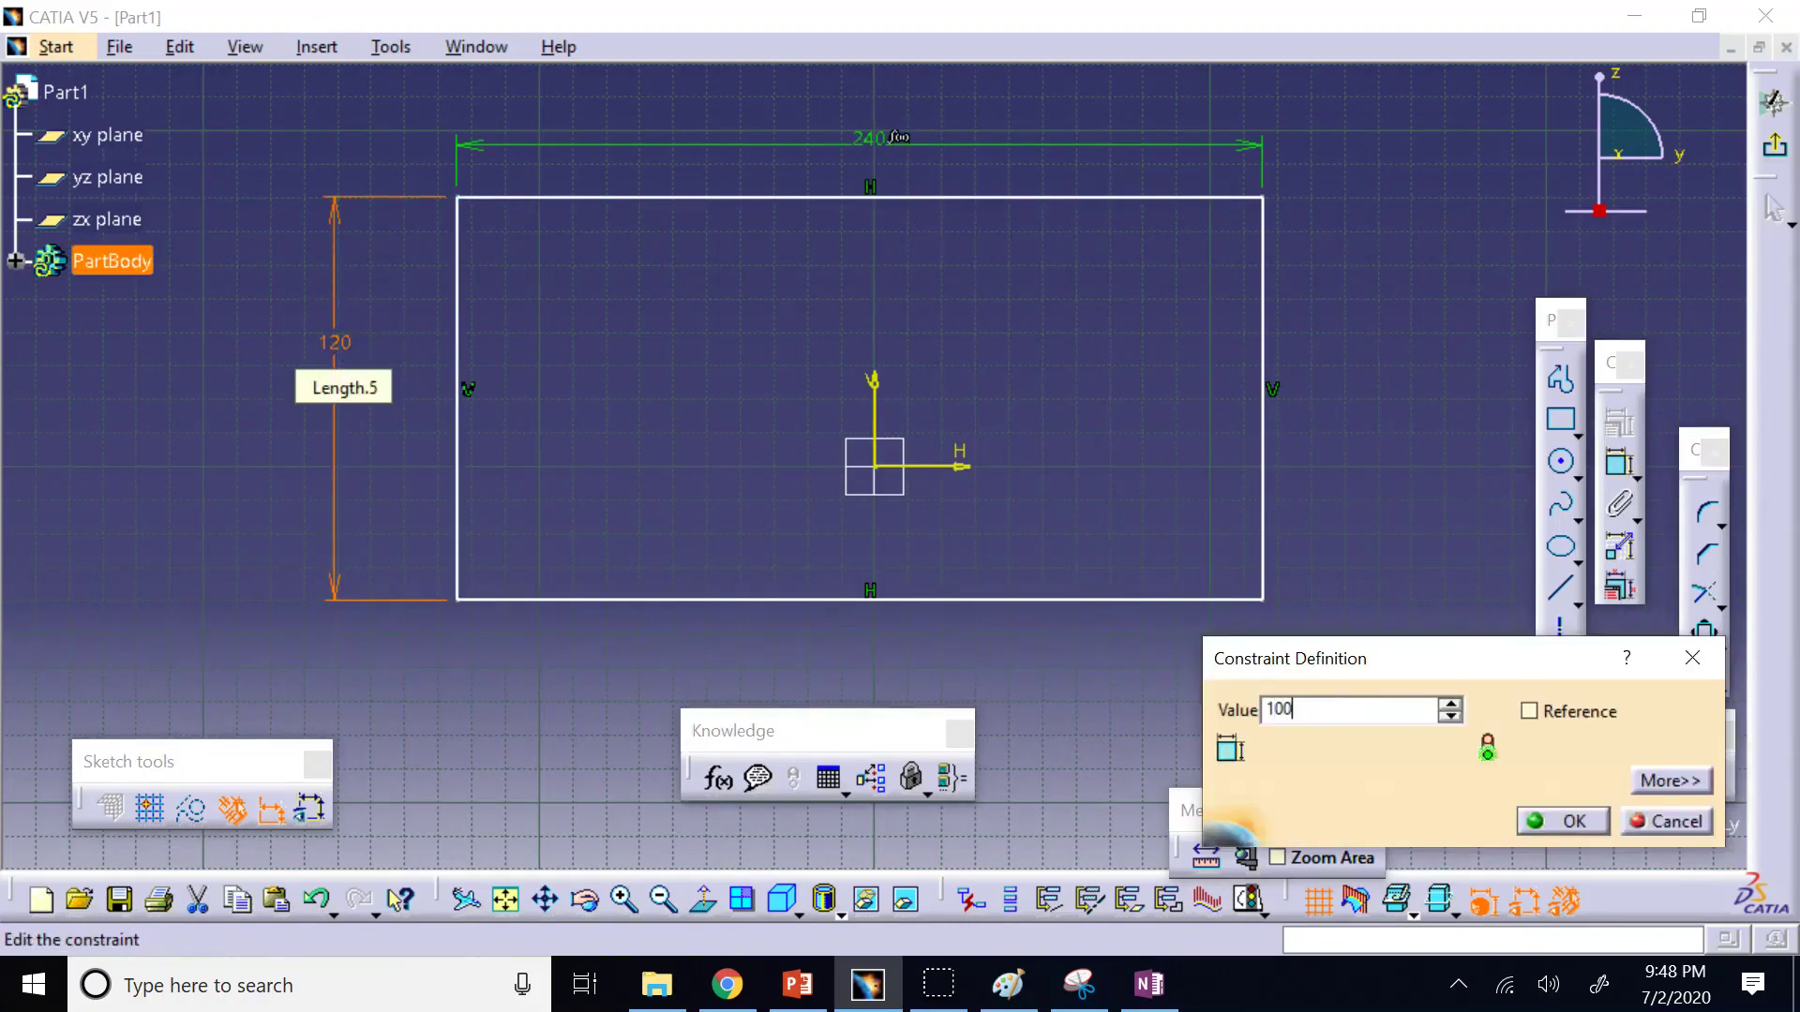
key("Return")
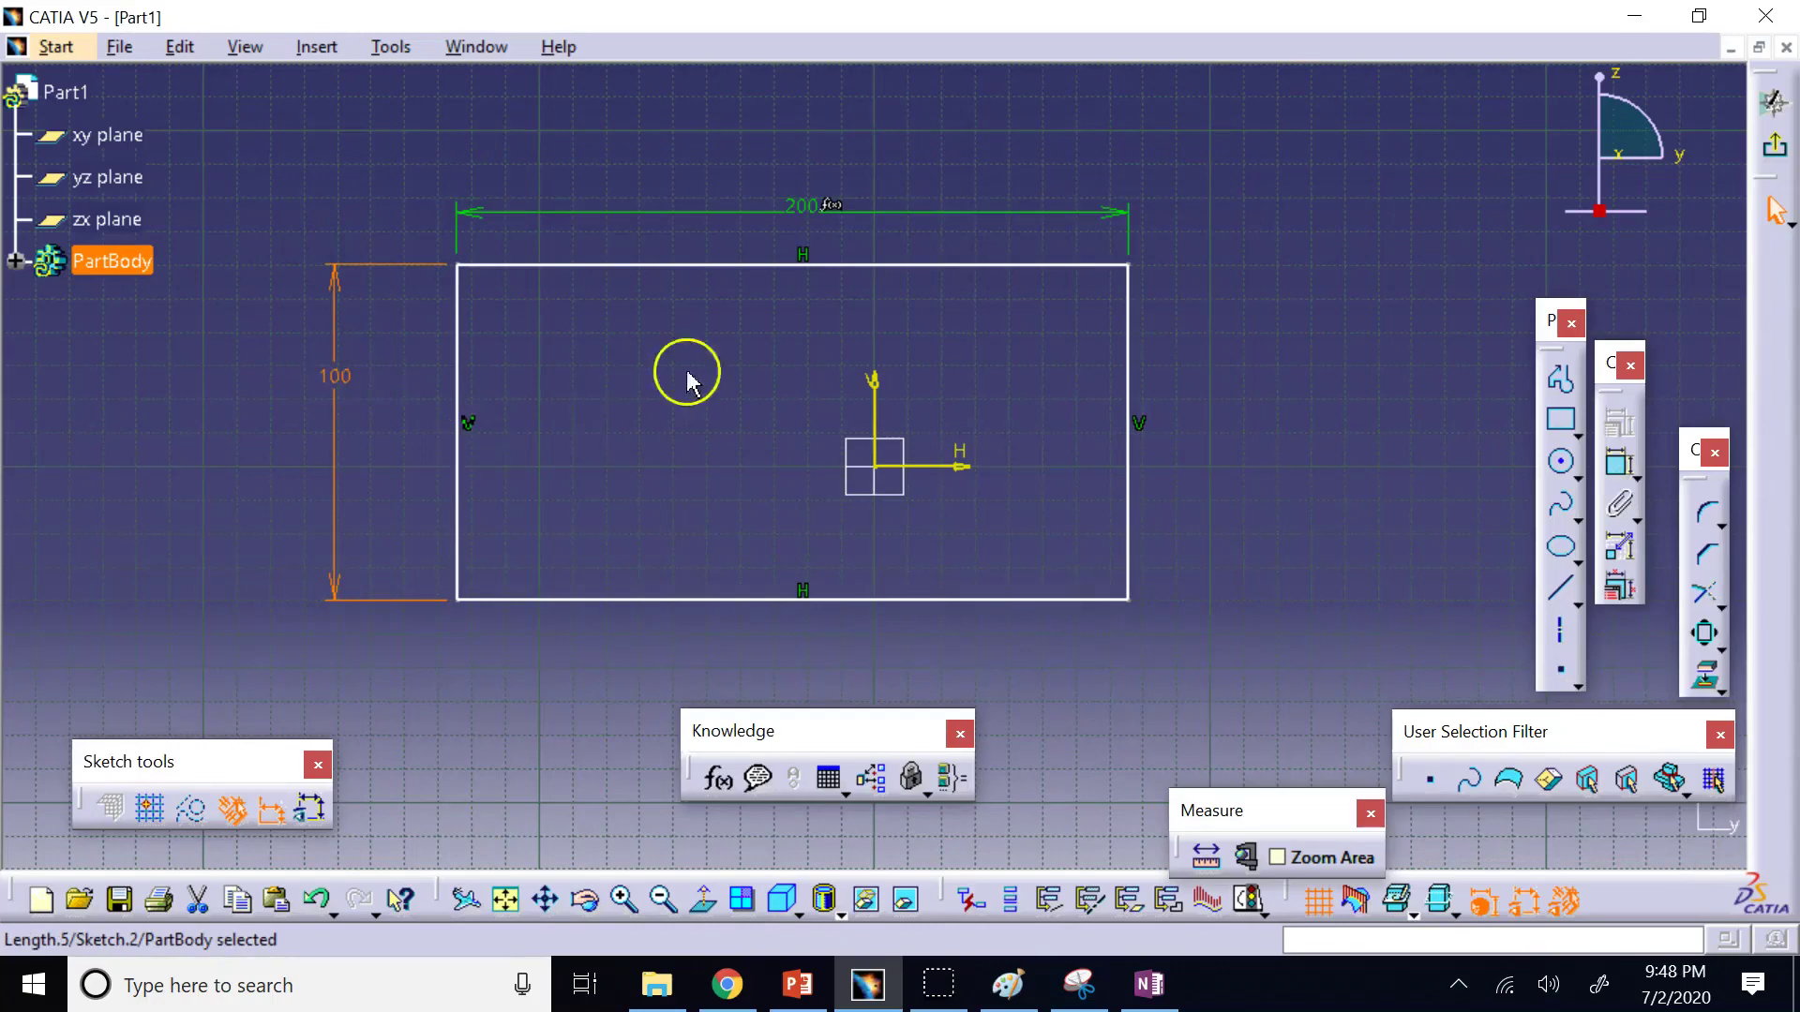
left_click(349, 396)
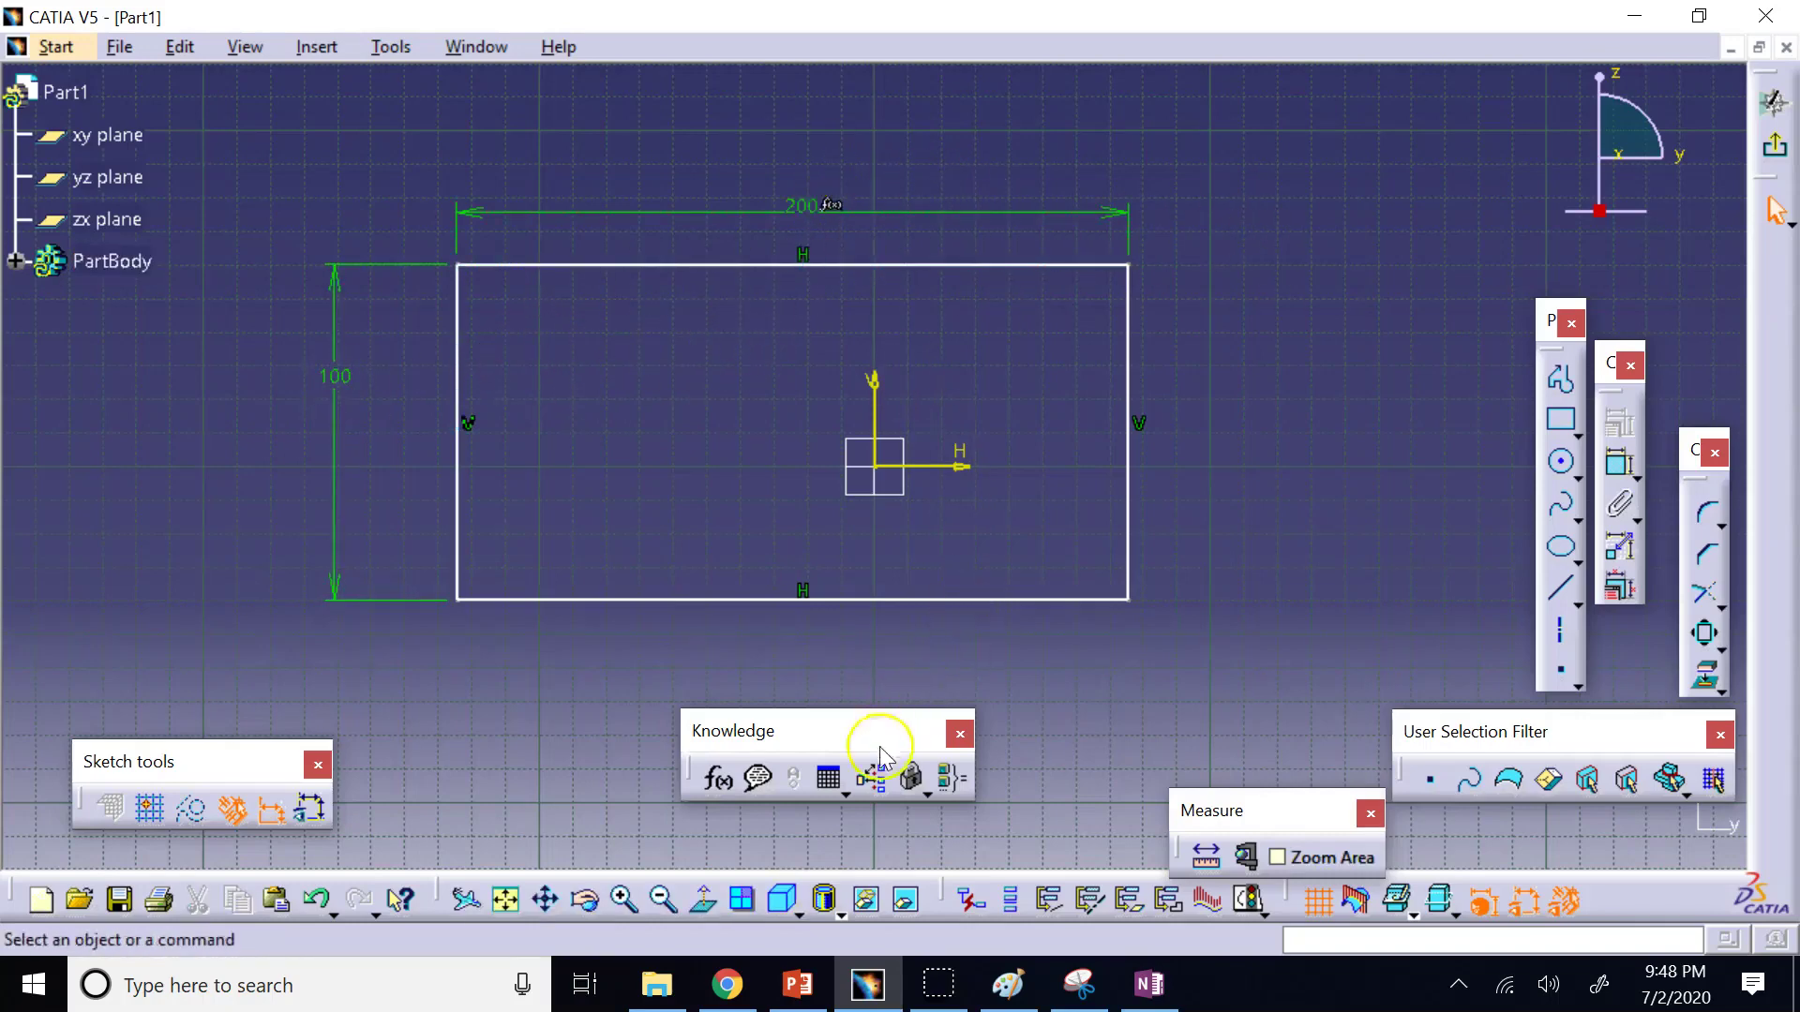
Examine the formula symbol beside the rectangle's width dimension up close.
left_click(624, 898)
left_click(624, 898)
left_click(625, 898)
left_click(547, 900)
left_click_drag(410, 340, 583, 577)
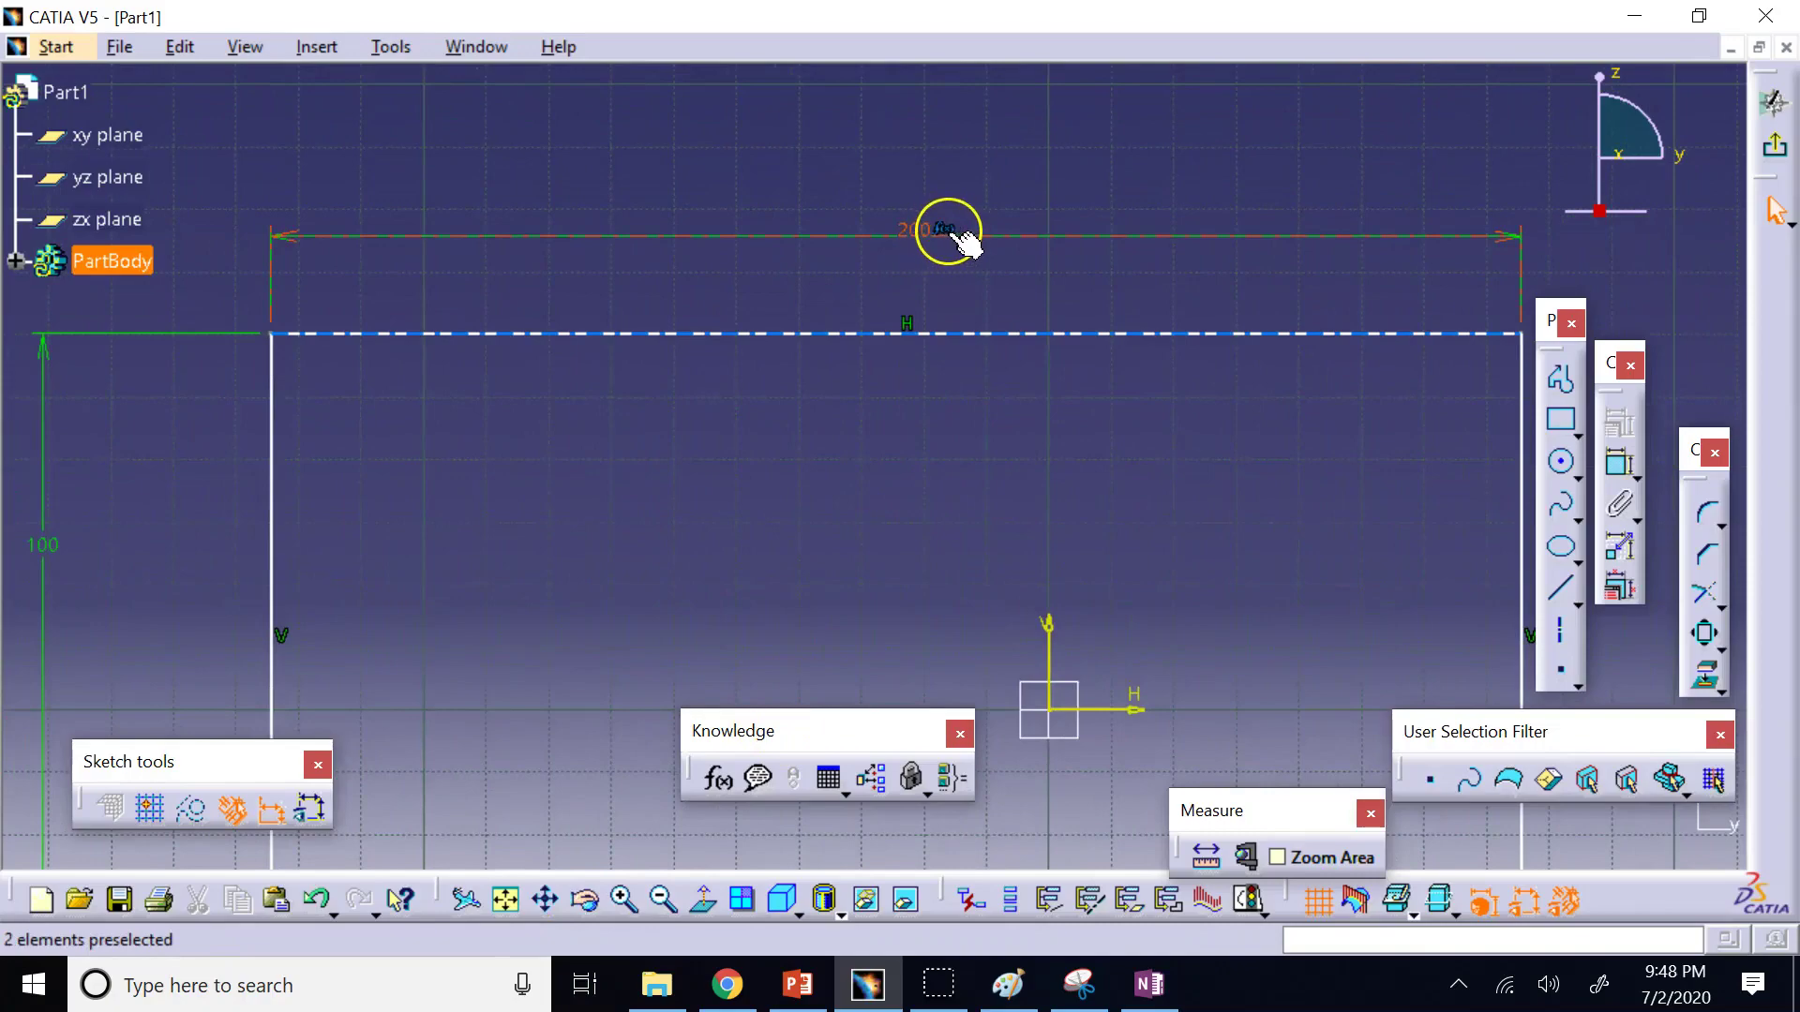
left_click(664, 898)
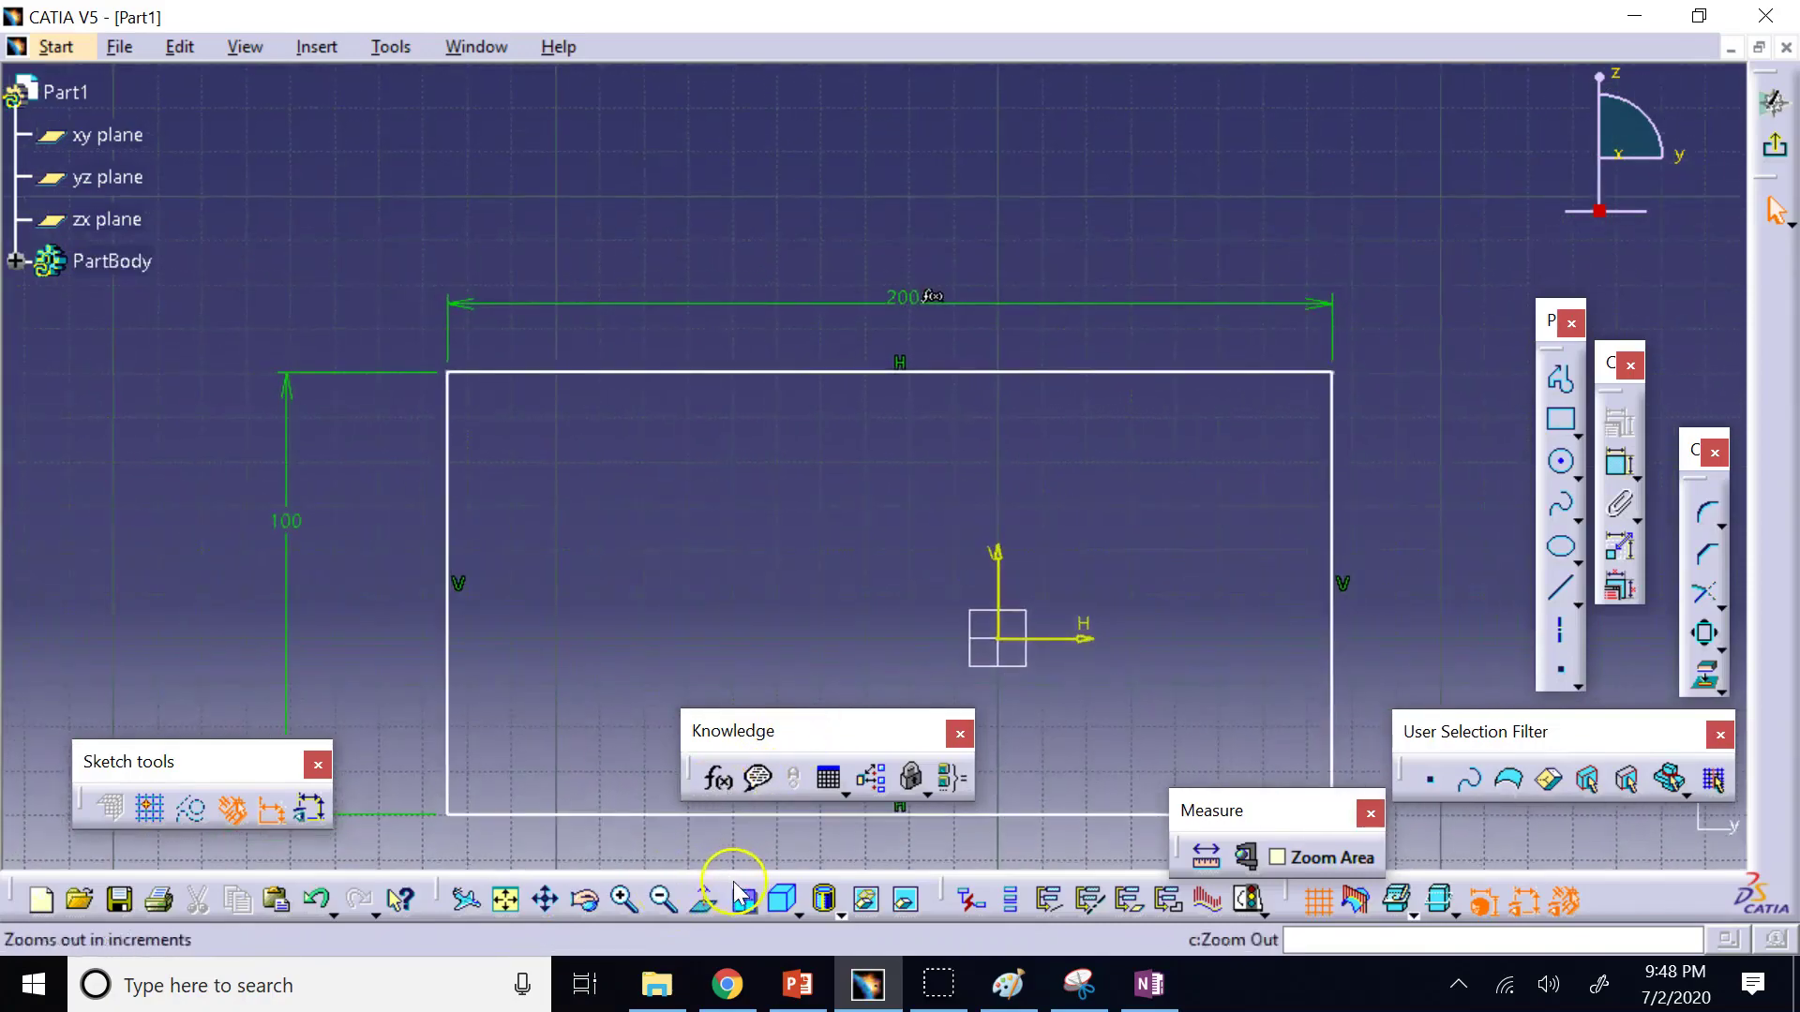
left_click(664, 898)
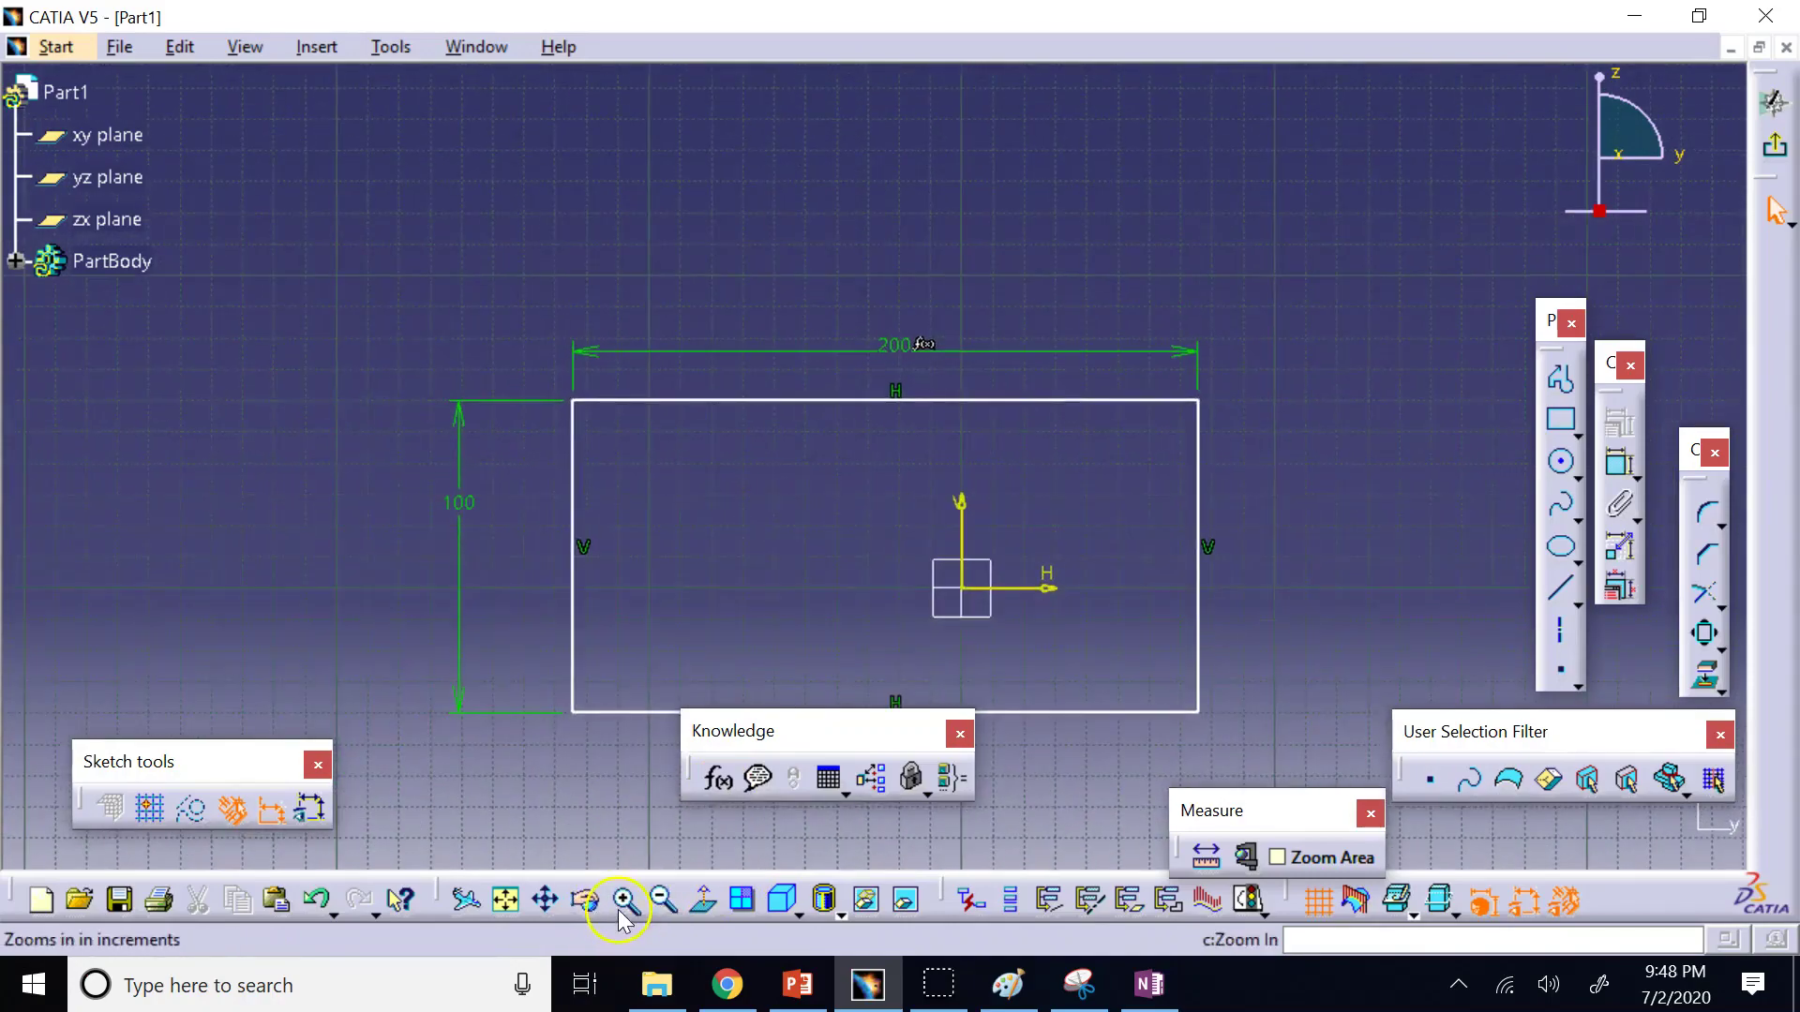
Move the Knowledge toolbar clear of the rectangle and set the rectangle's height to 140 mm.
mouse_move(732, 731)
left_mouse_down()
mouse_move(736, 661)
mouse_move(791, 561)
mouse_move(713, 792)
left_mouse_up()
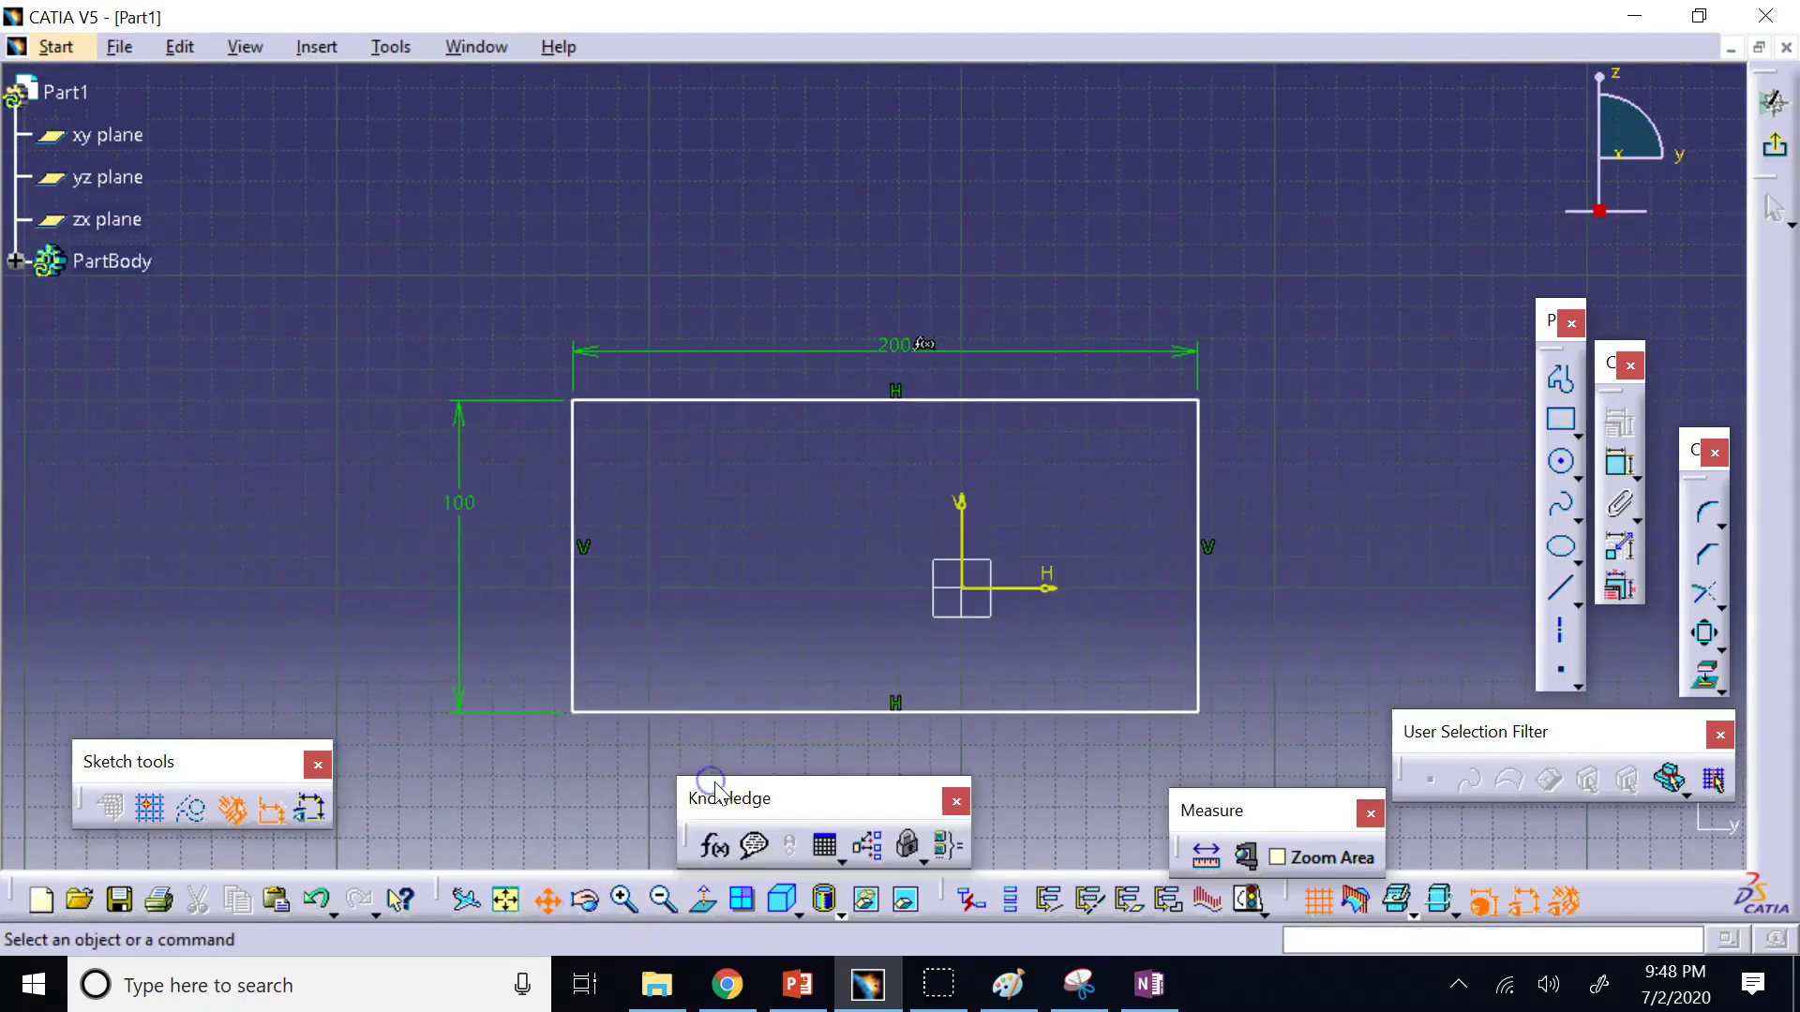
left_click(897, 352)
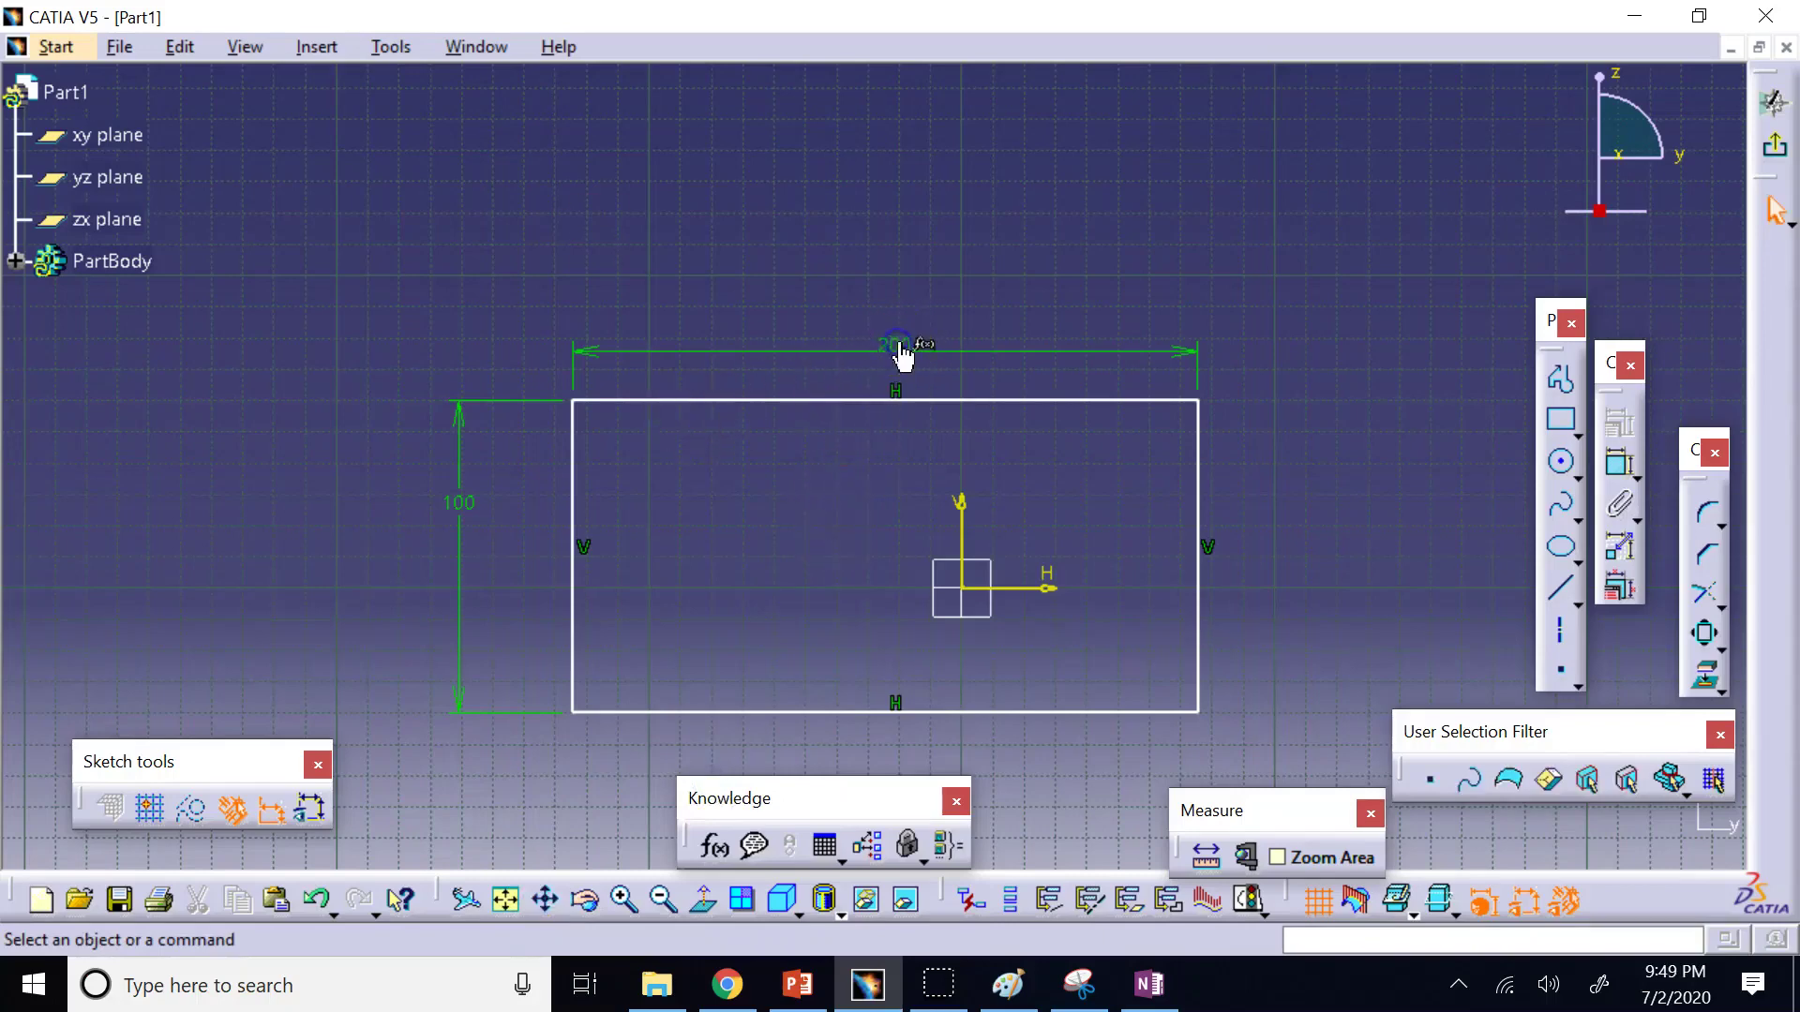
double_click(461, 504)
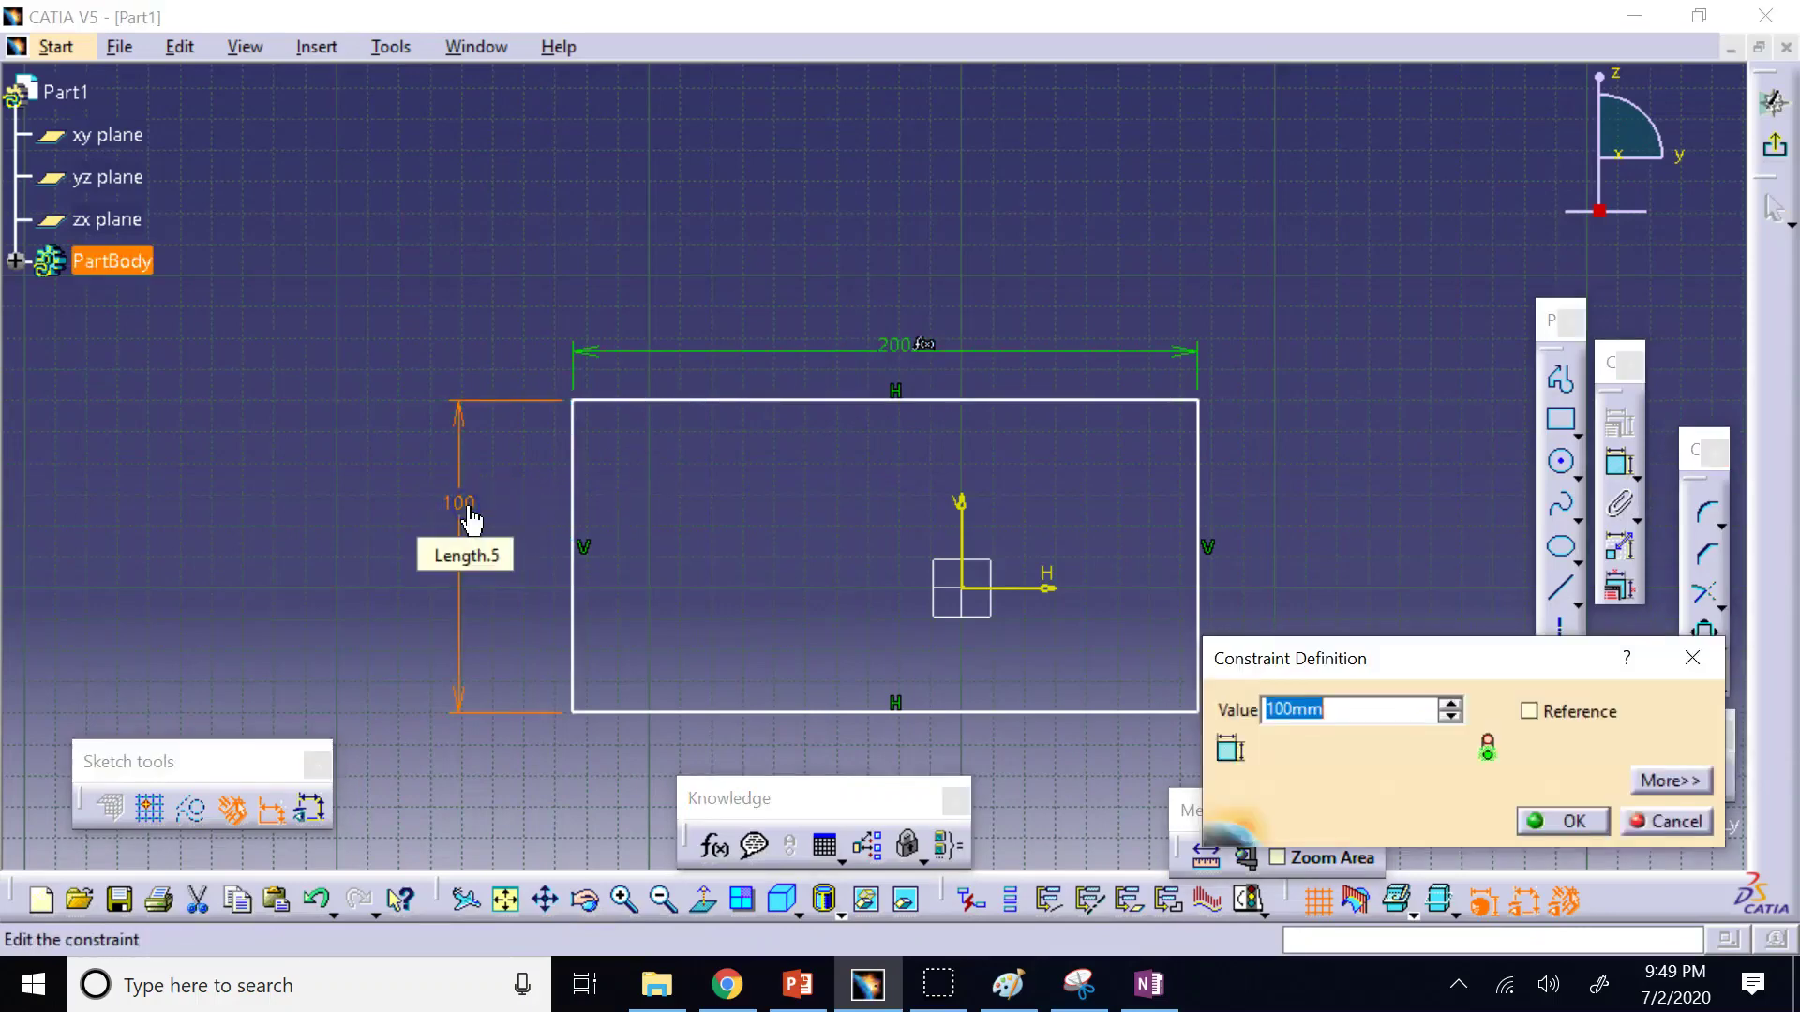
type("14")
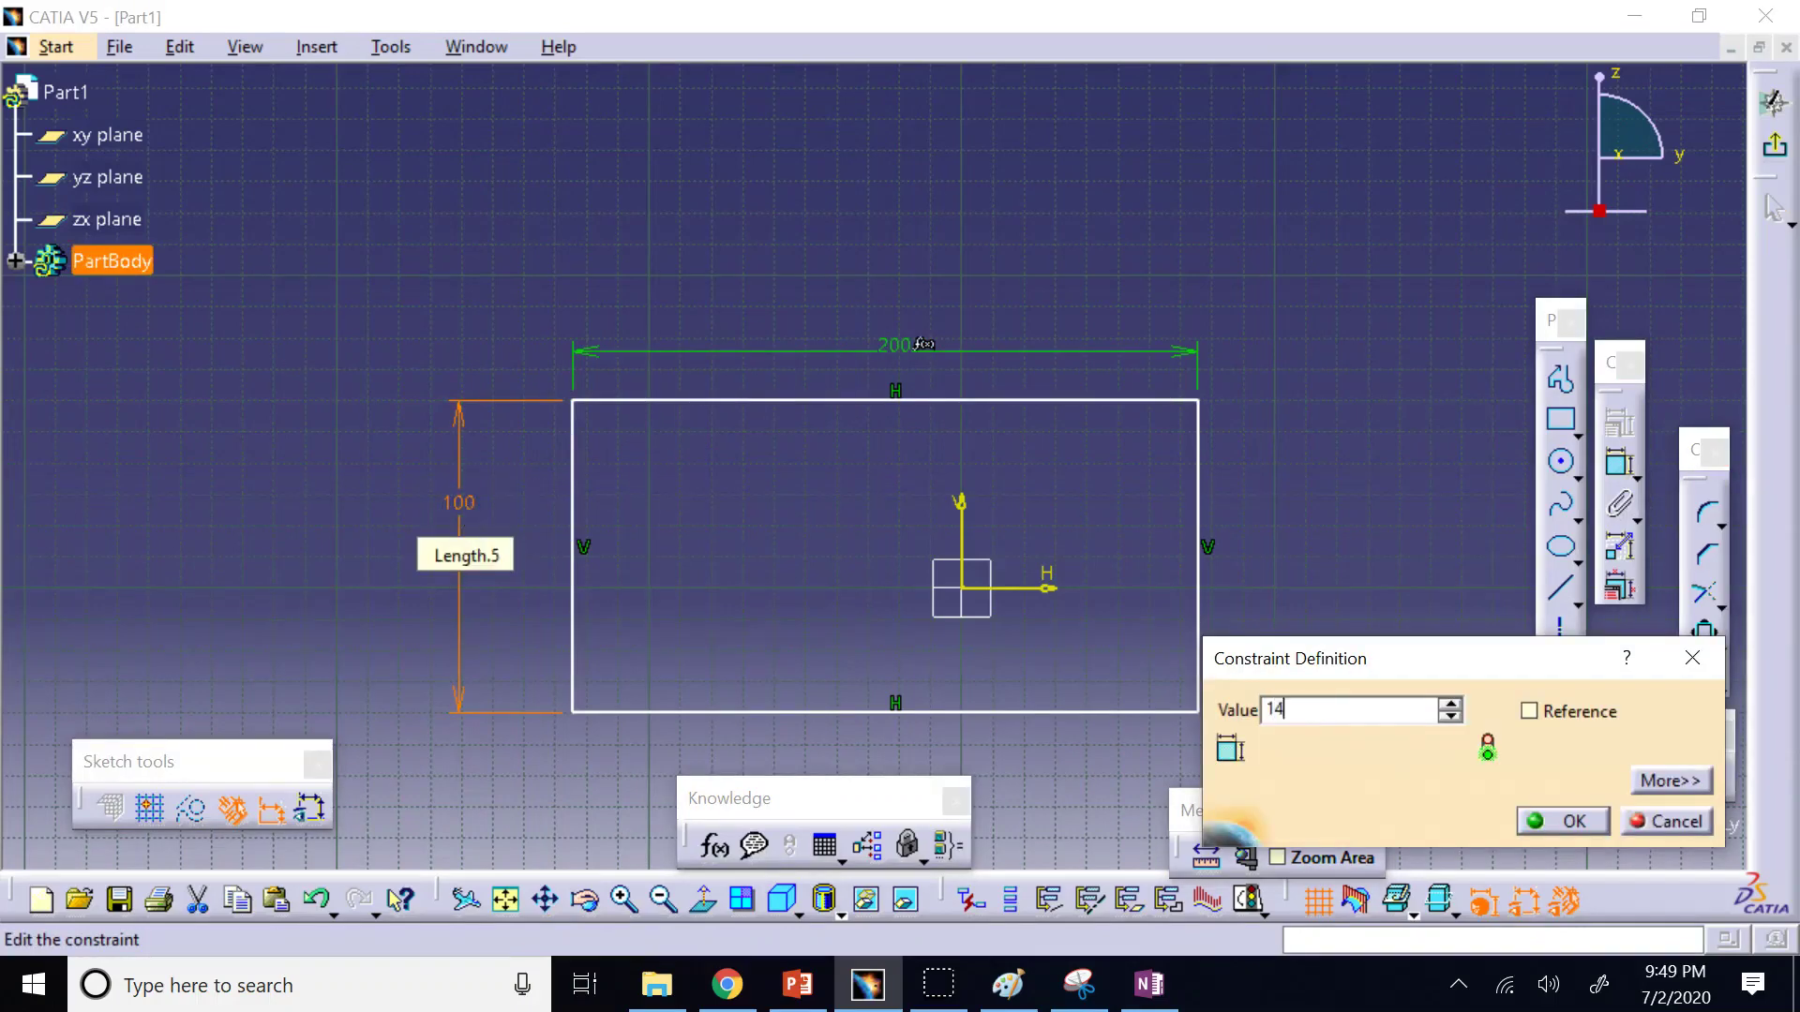
type("0")
key("Return")
left_click(723, 281)
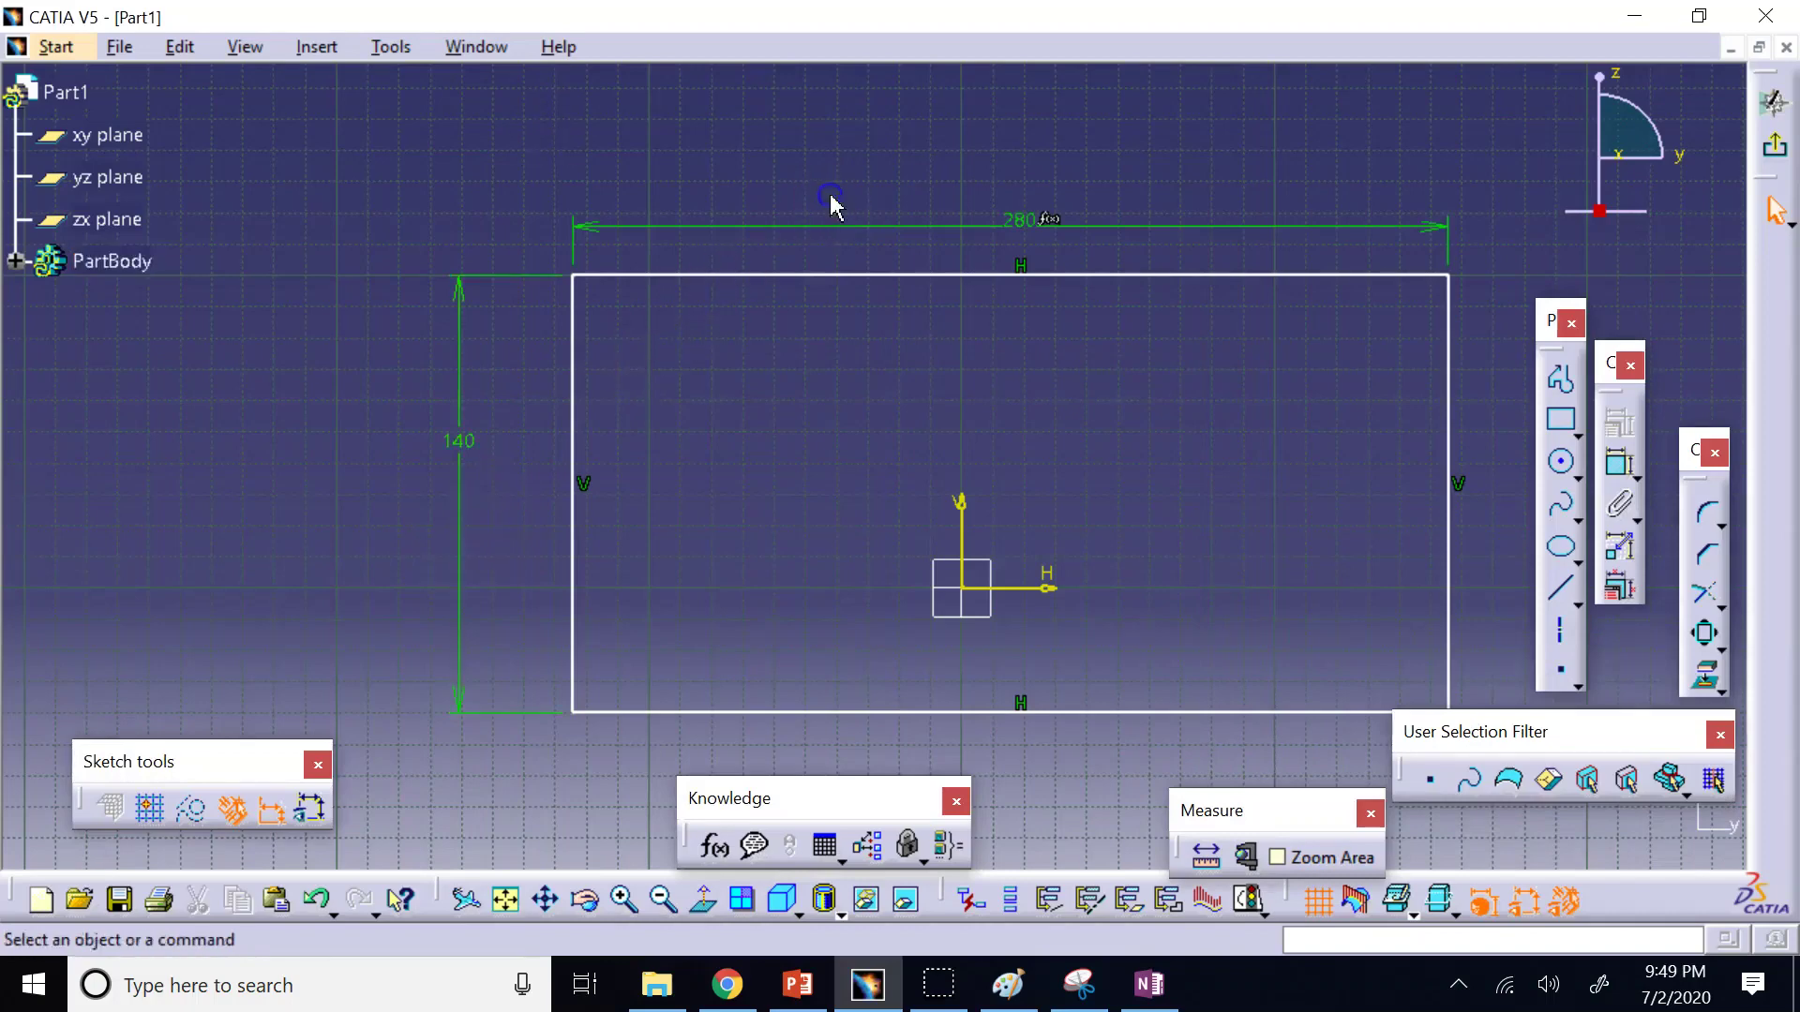
Shift the rectangle clear of the toolbars and check the height dimension's definition.
left_click(545, 900)
mouse_move(884, 634)
left_mouse_down()
mouse_move(828, 582)
mouse_move(809, 590)
left_mouse_up()
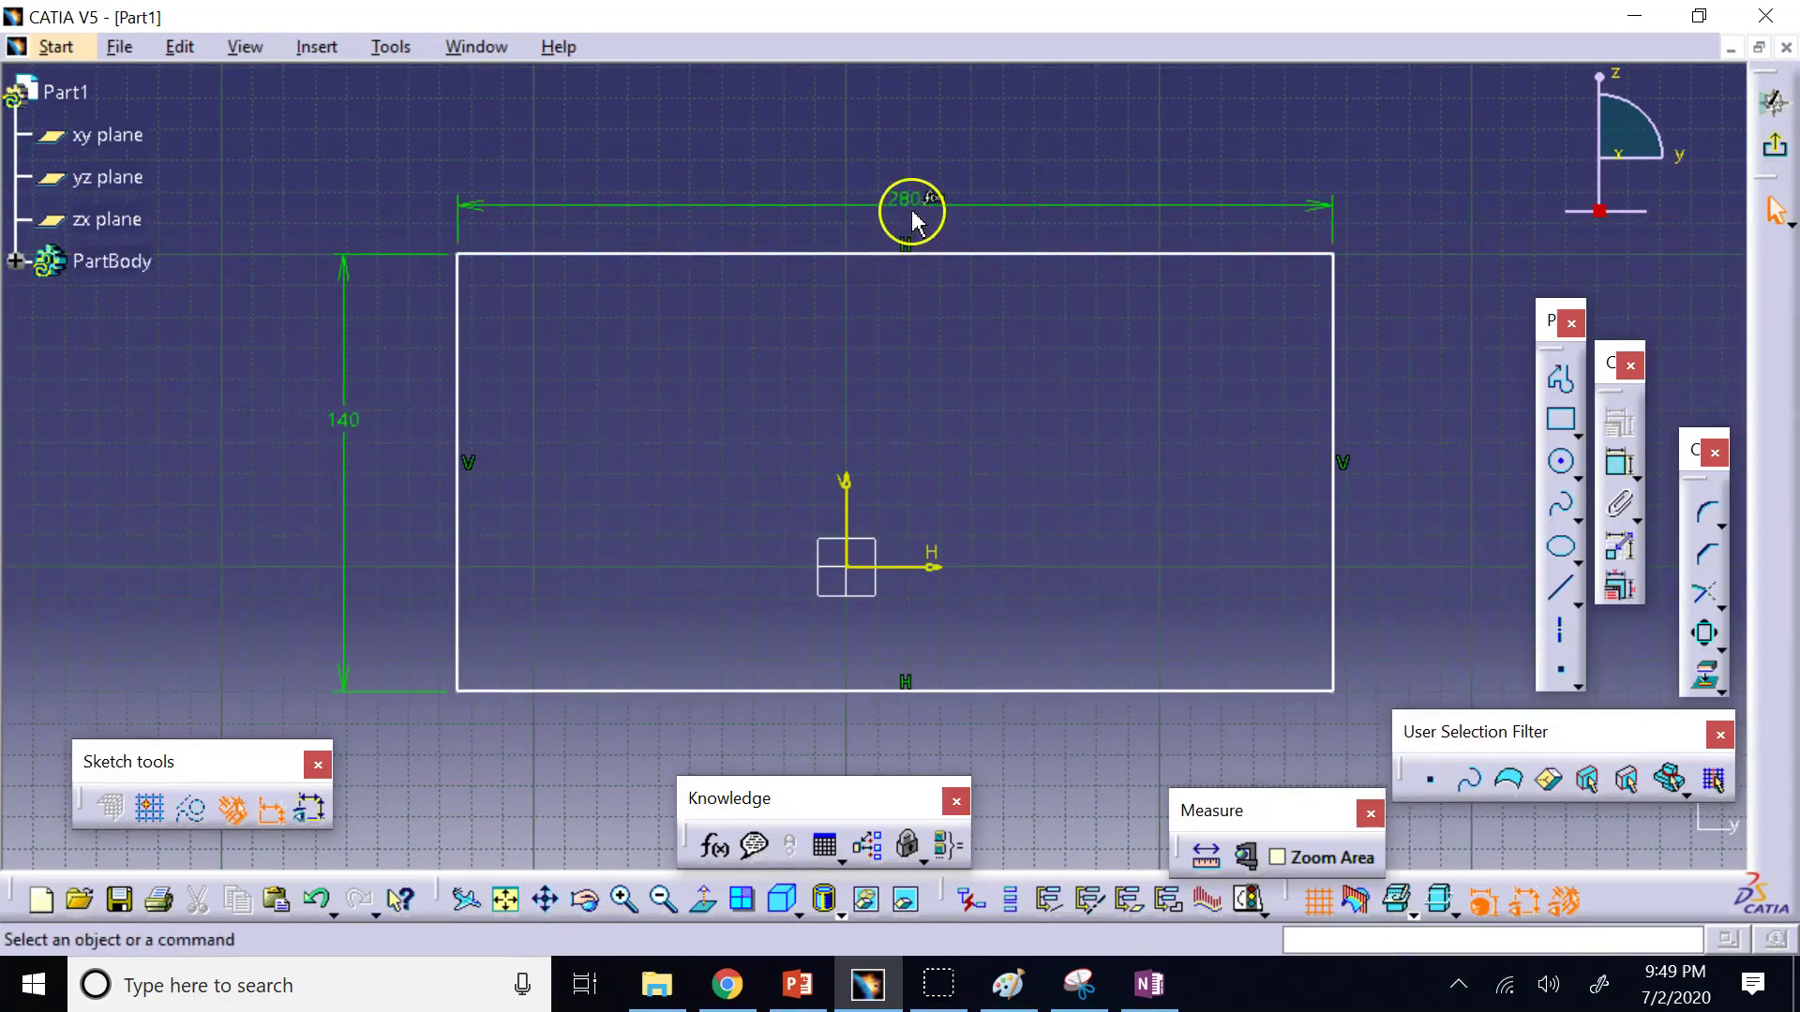
left_click(348, 411)
double_click(348, 411)
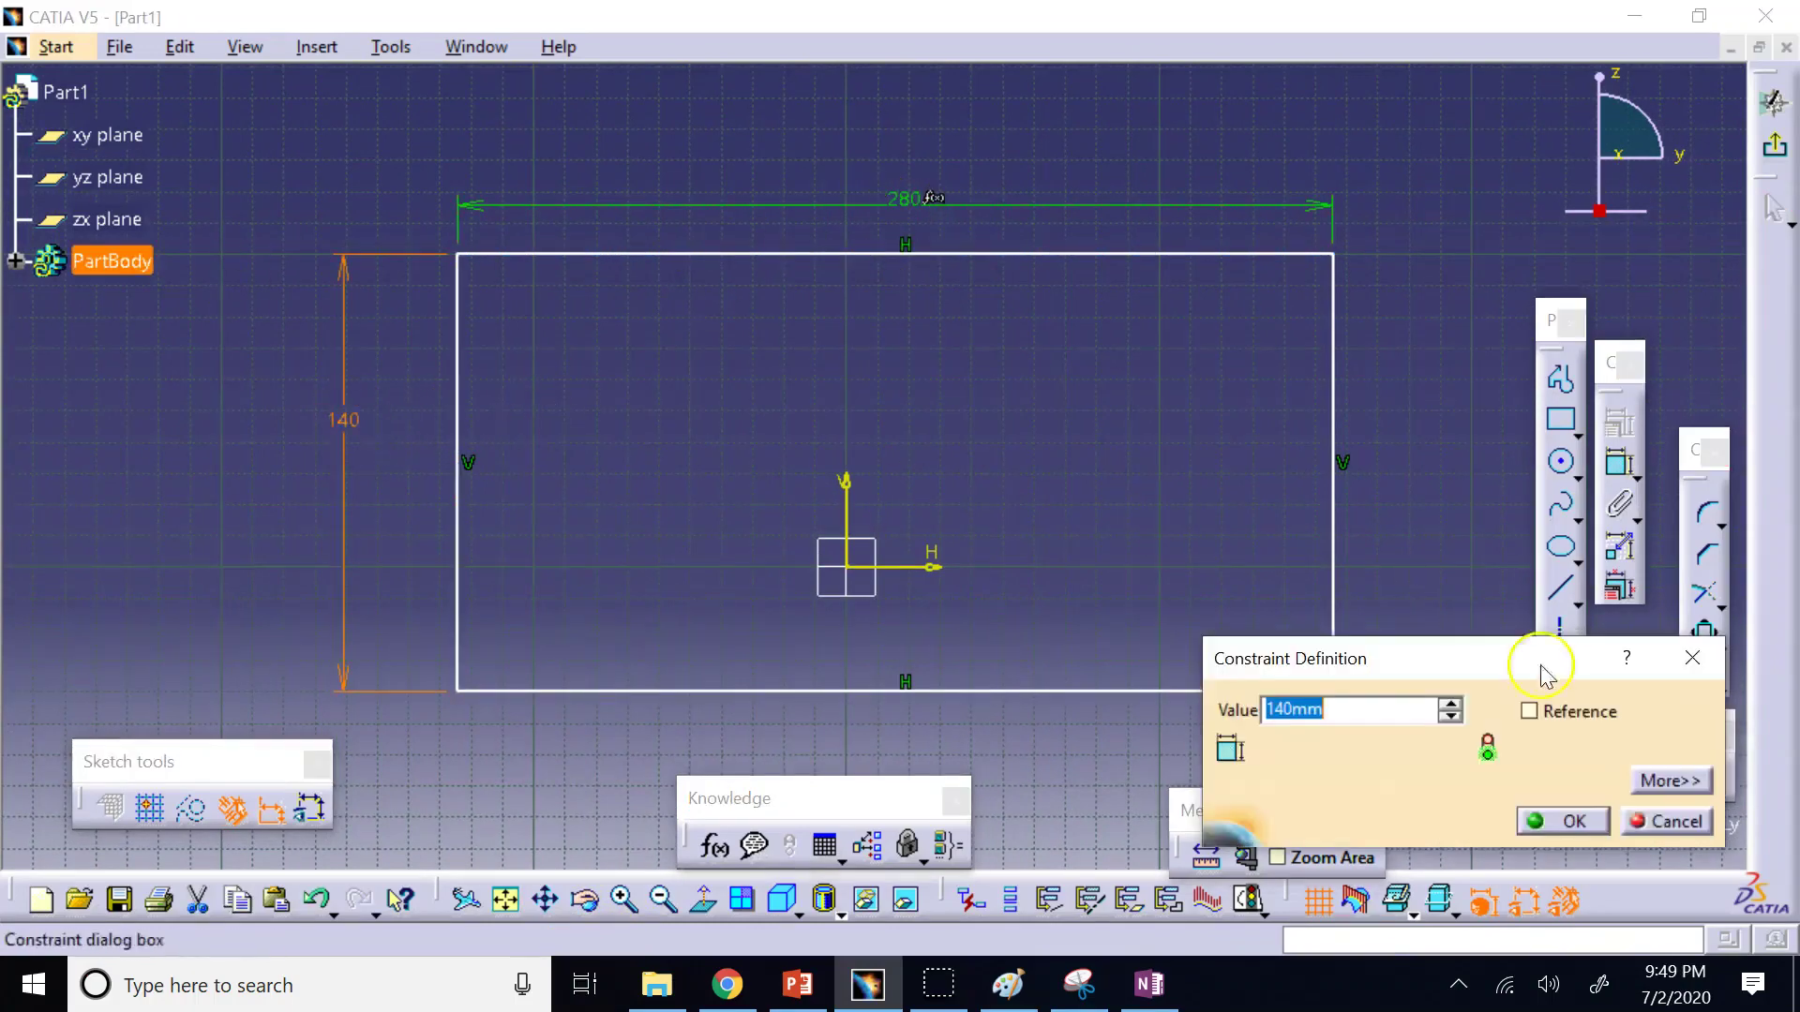
left_click(1540, 825)
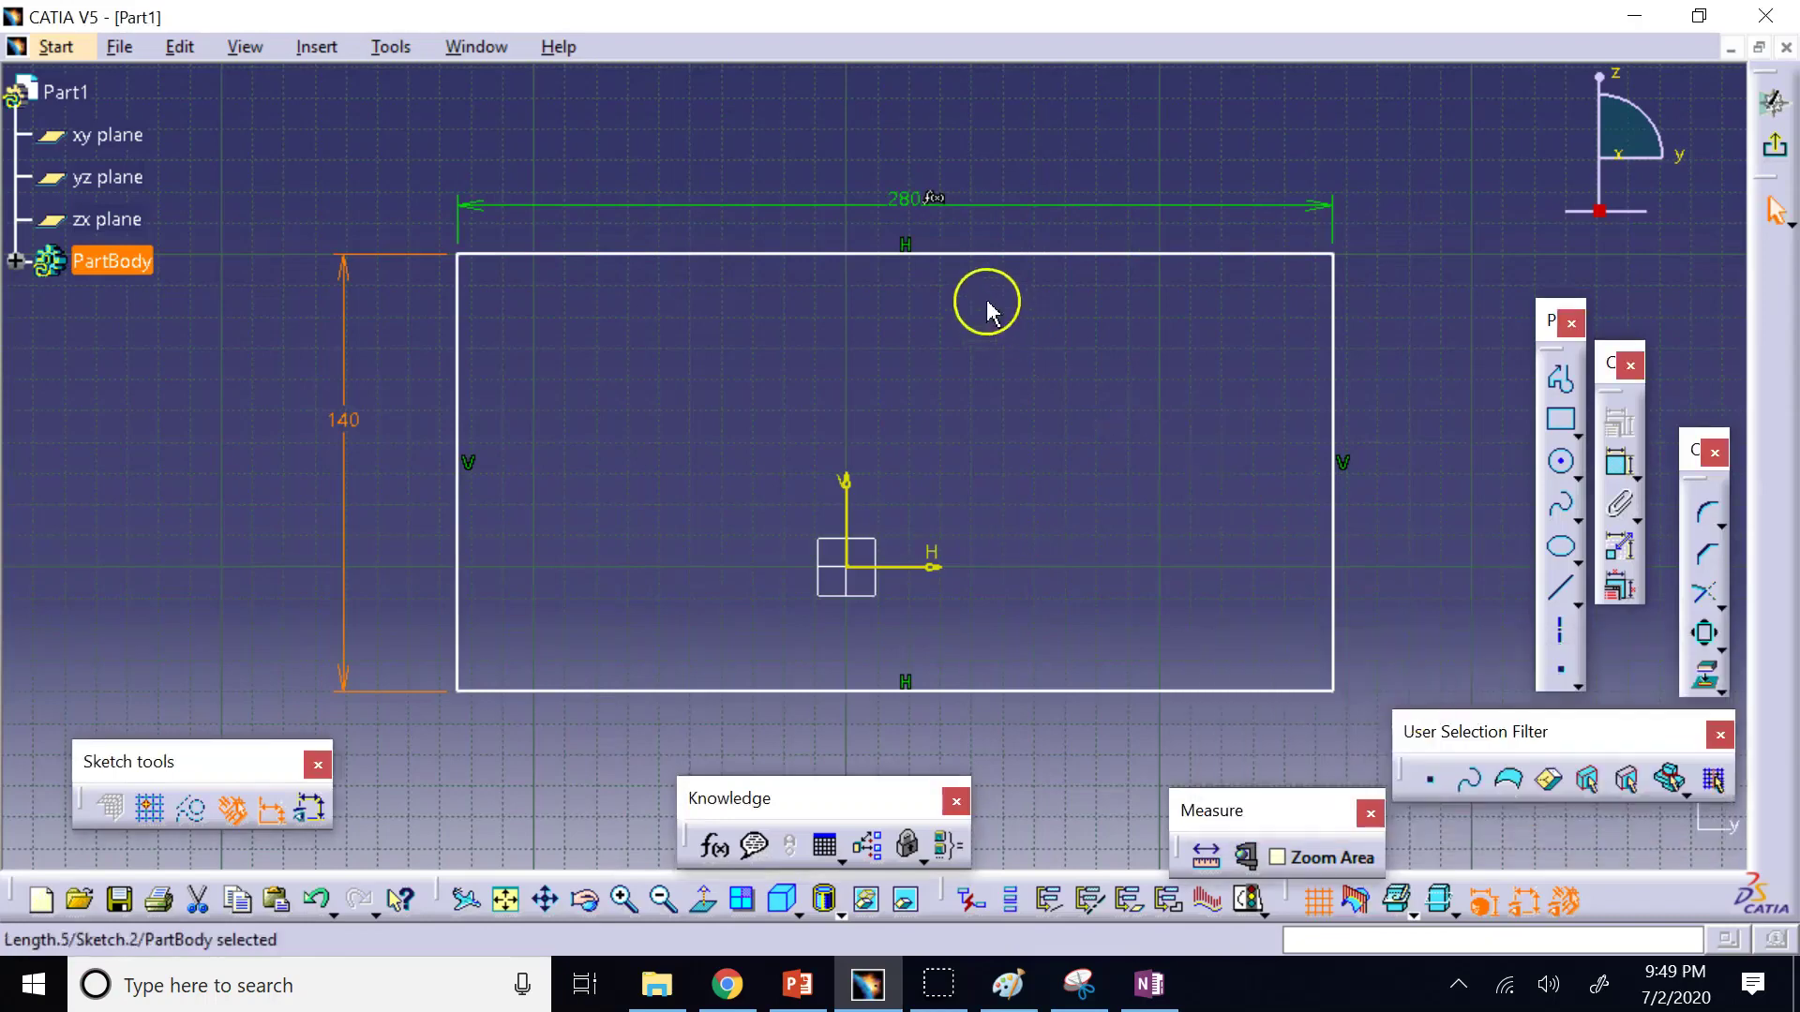
Change the multiplier in the width dimension's formula to 2.2, giving 2.2*PartBody\Sketch.2\Length.5\Length, and accept the change.
double_click(902, 199)
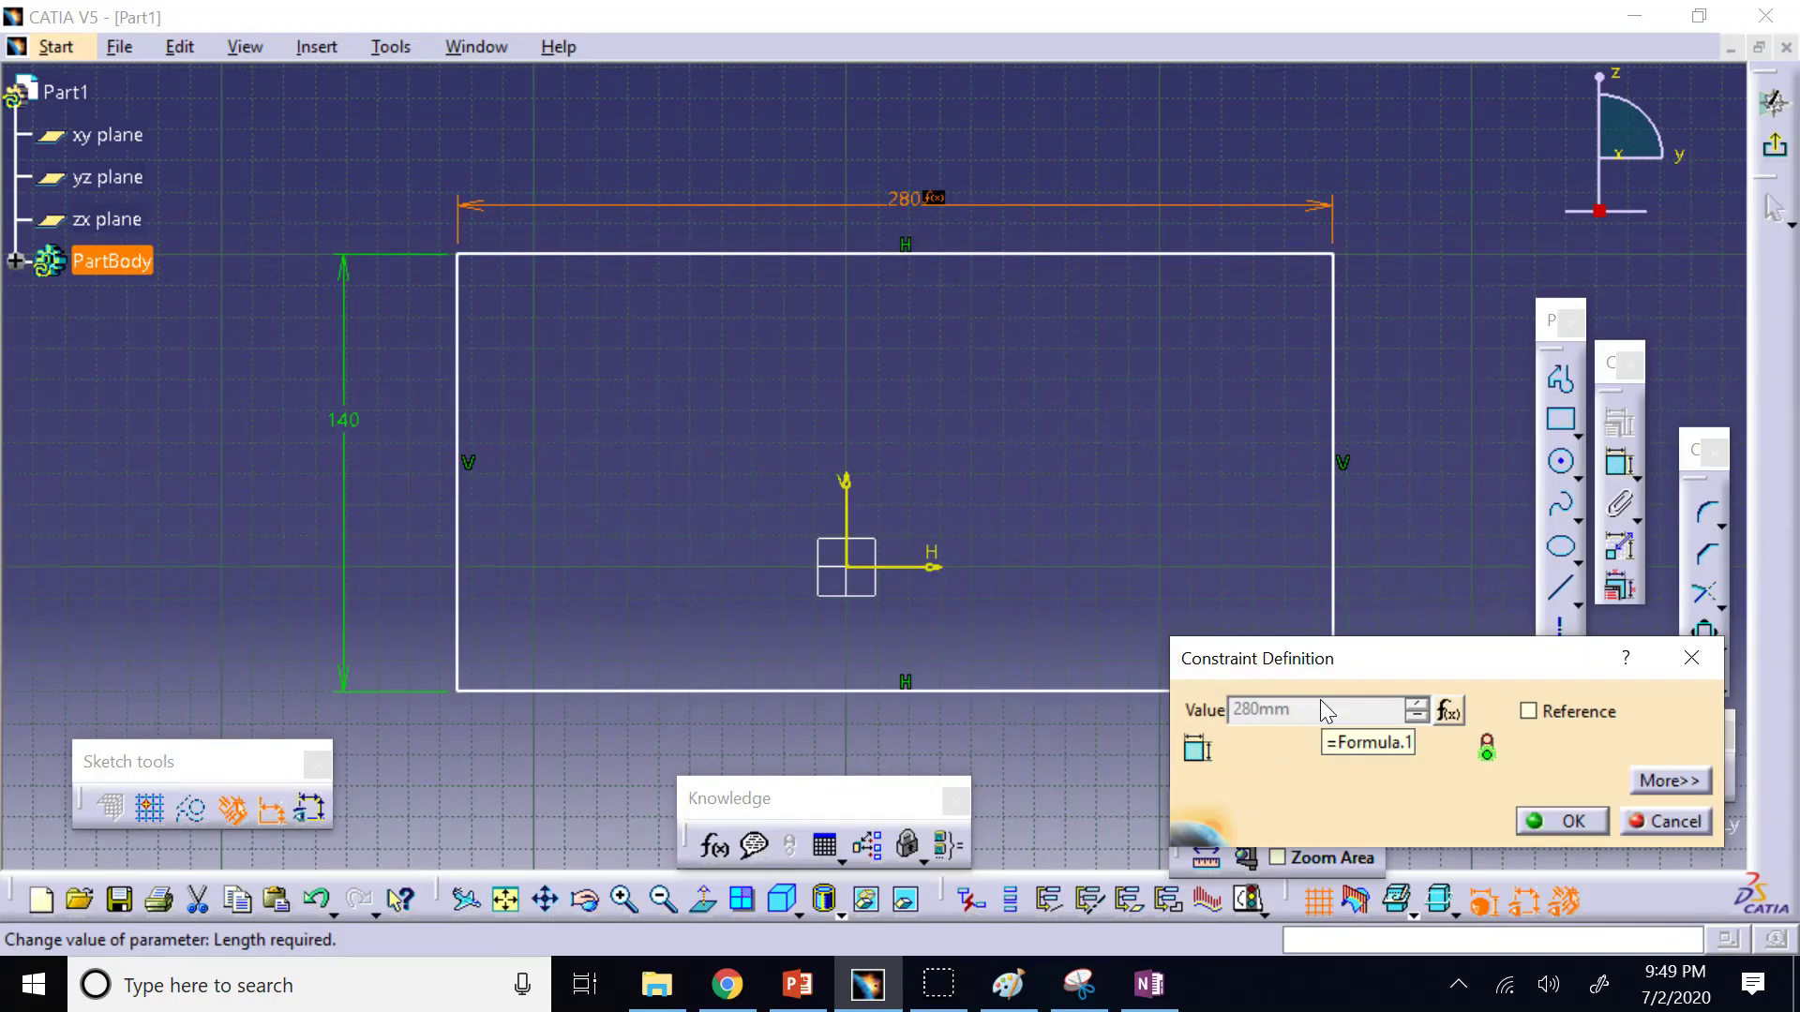
left_click(1446, 713)
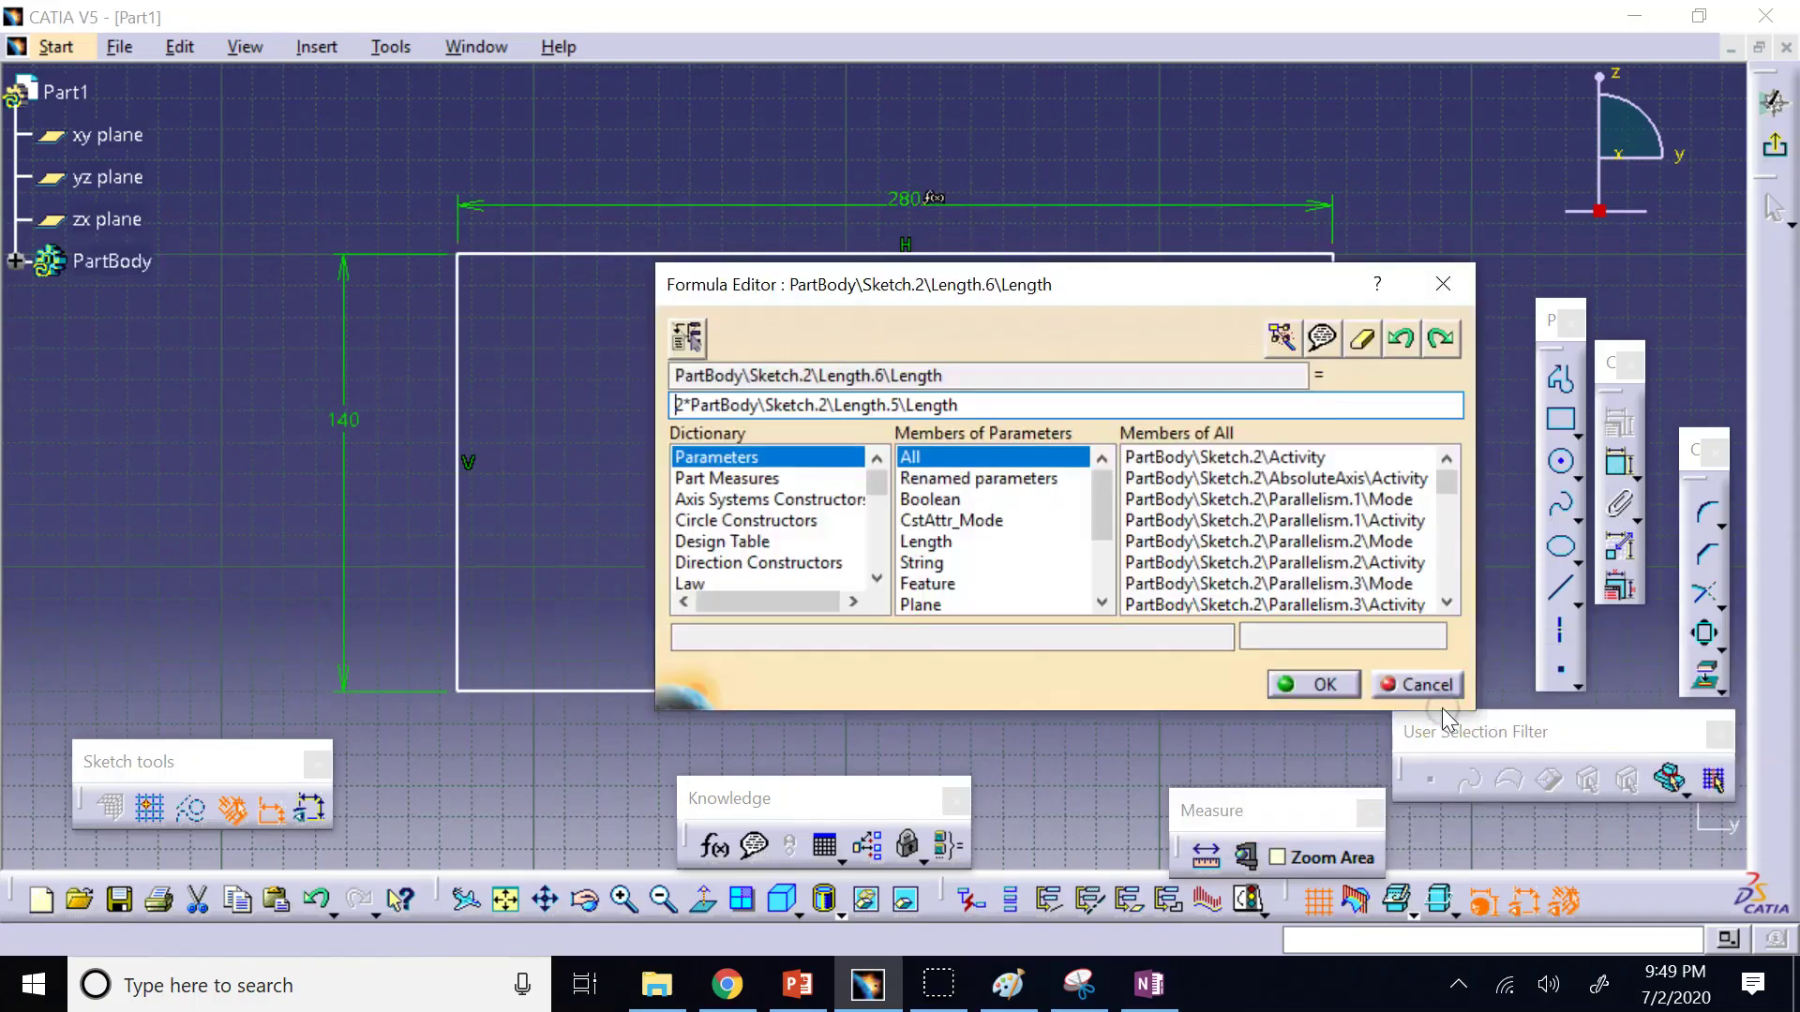
left_click(993, 406)
type(".2")
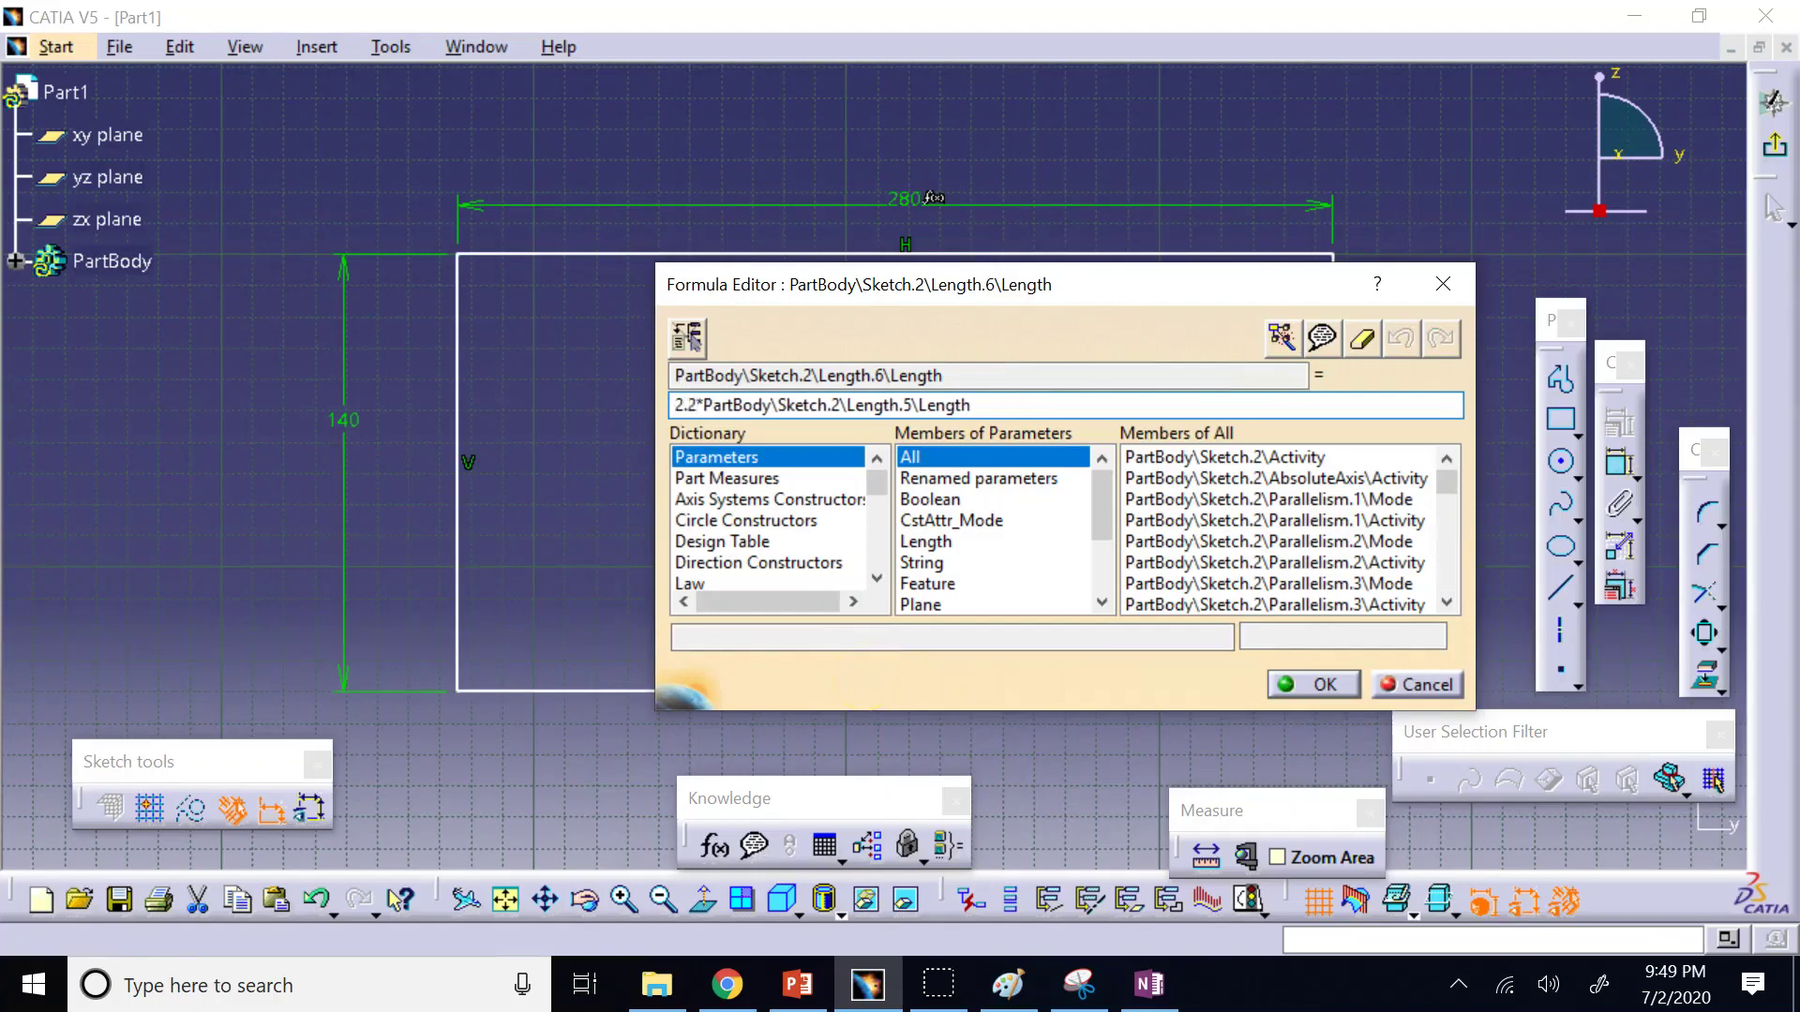
left_click(1292, 684)
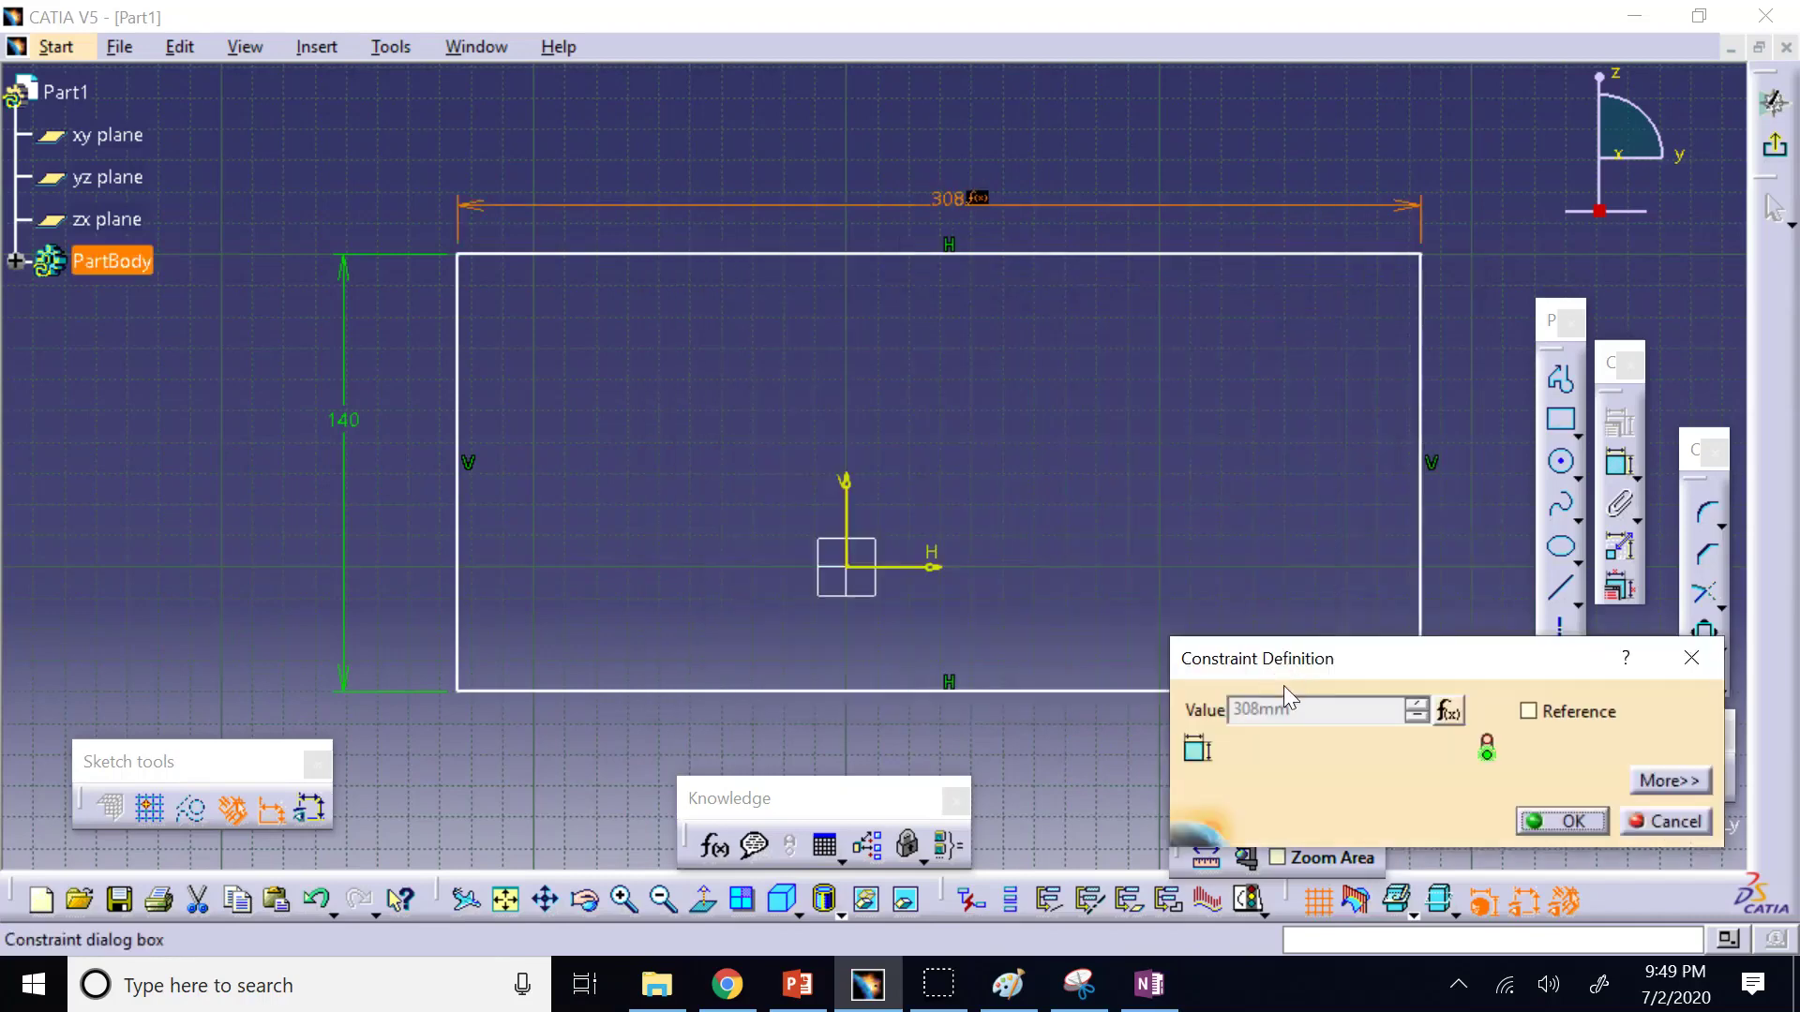
left_click(1562, 821)
left_click(1180, 432)
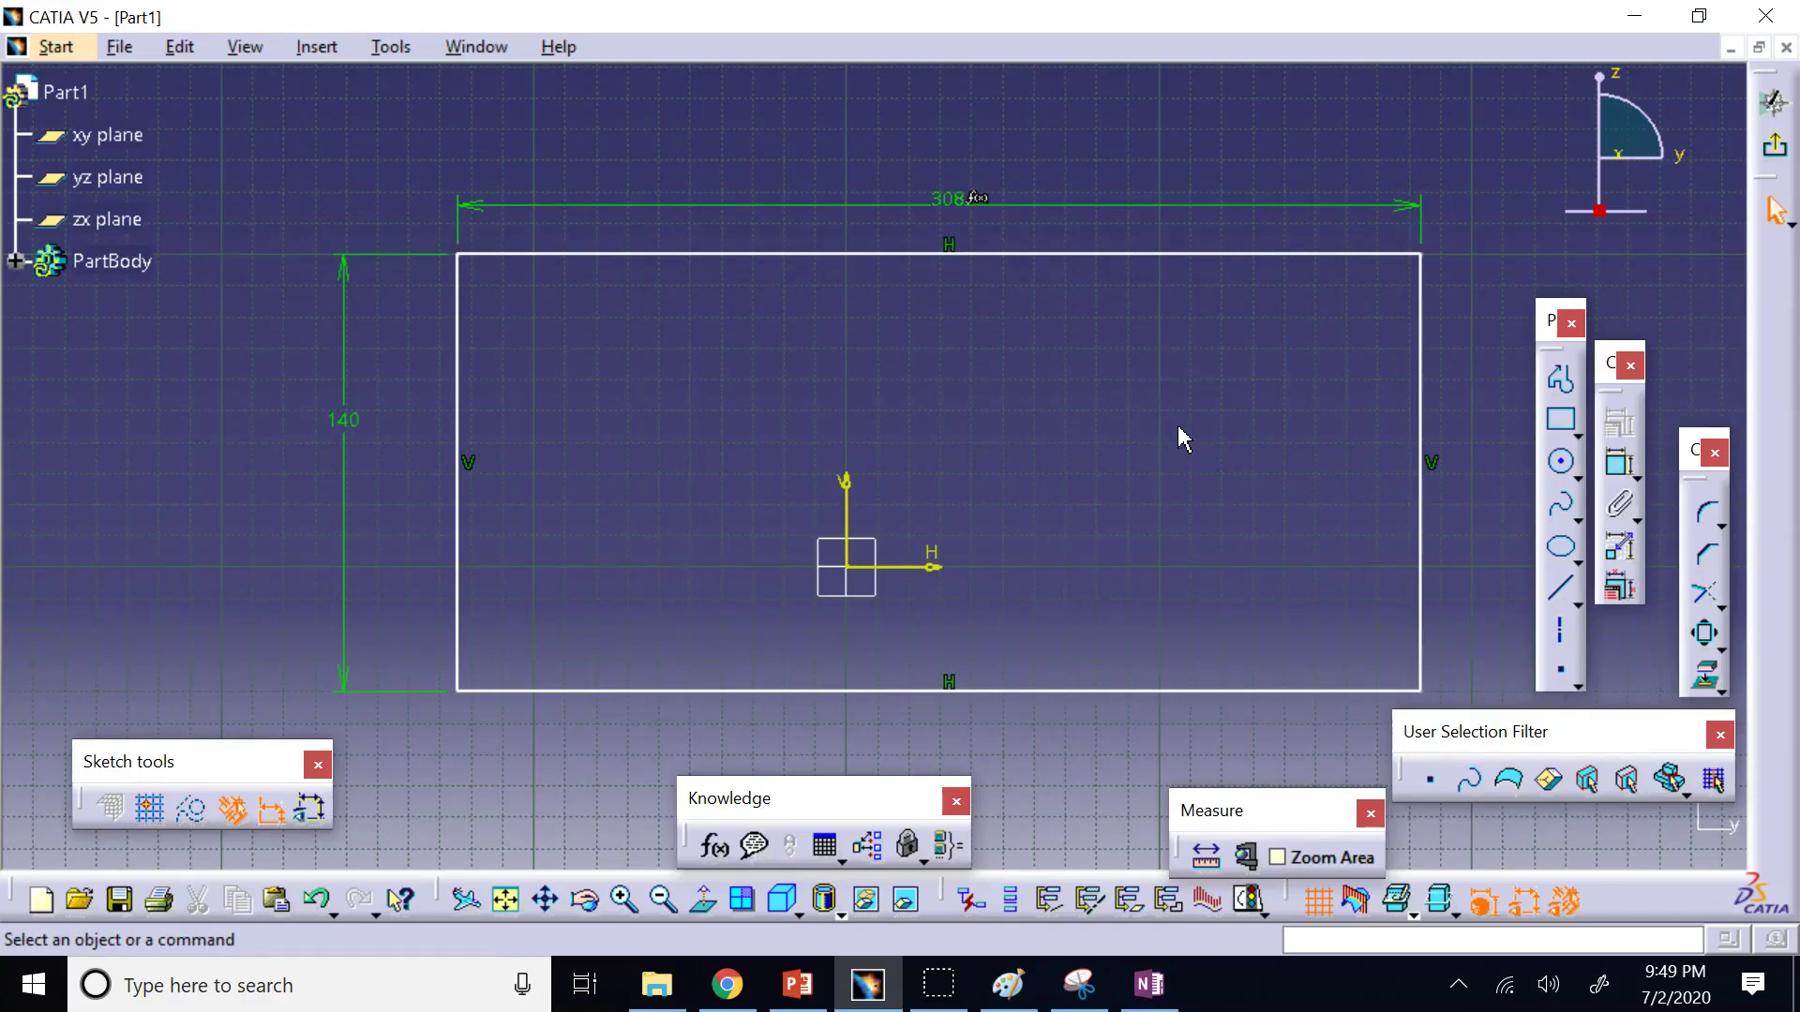
Review the width dimension's formula in the Formula Editor and leave it without changes.
double_click(975, 200)
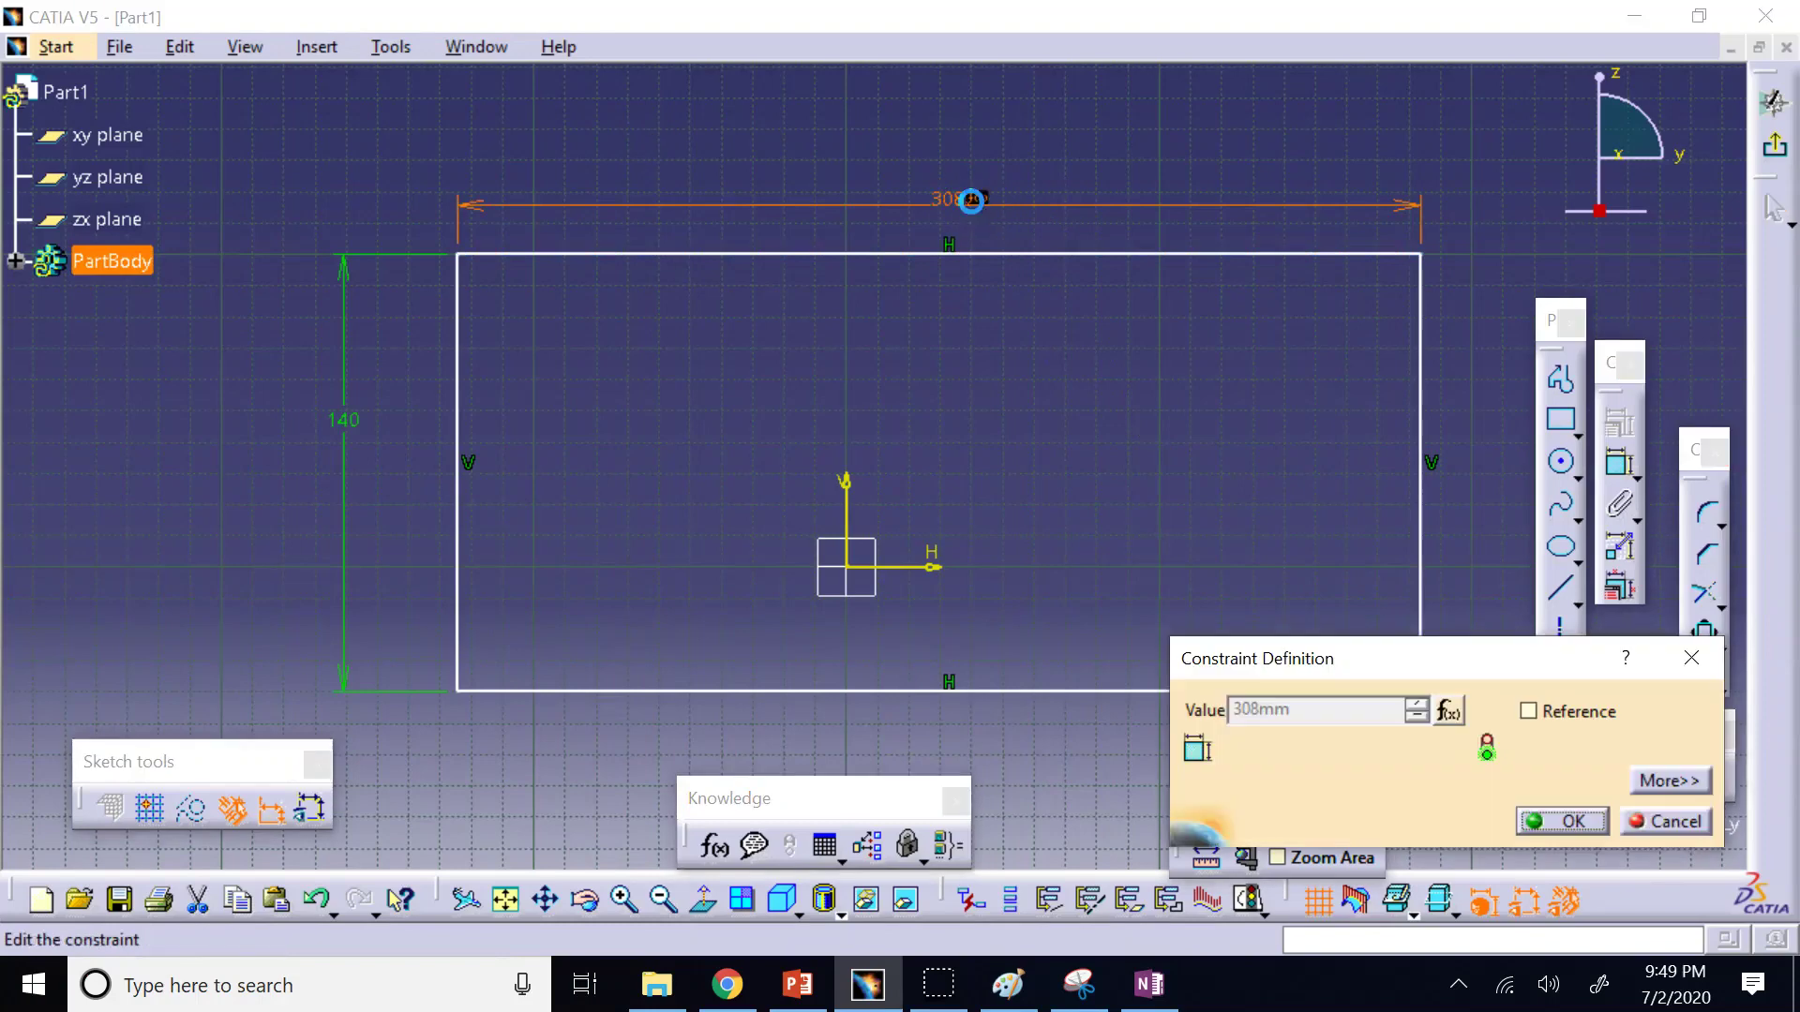
left_click(1444, 710)
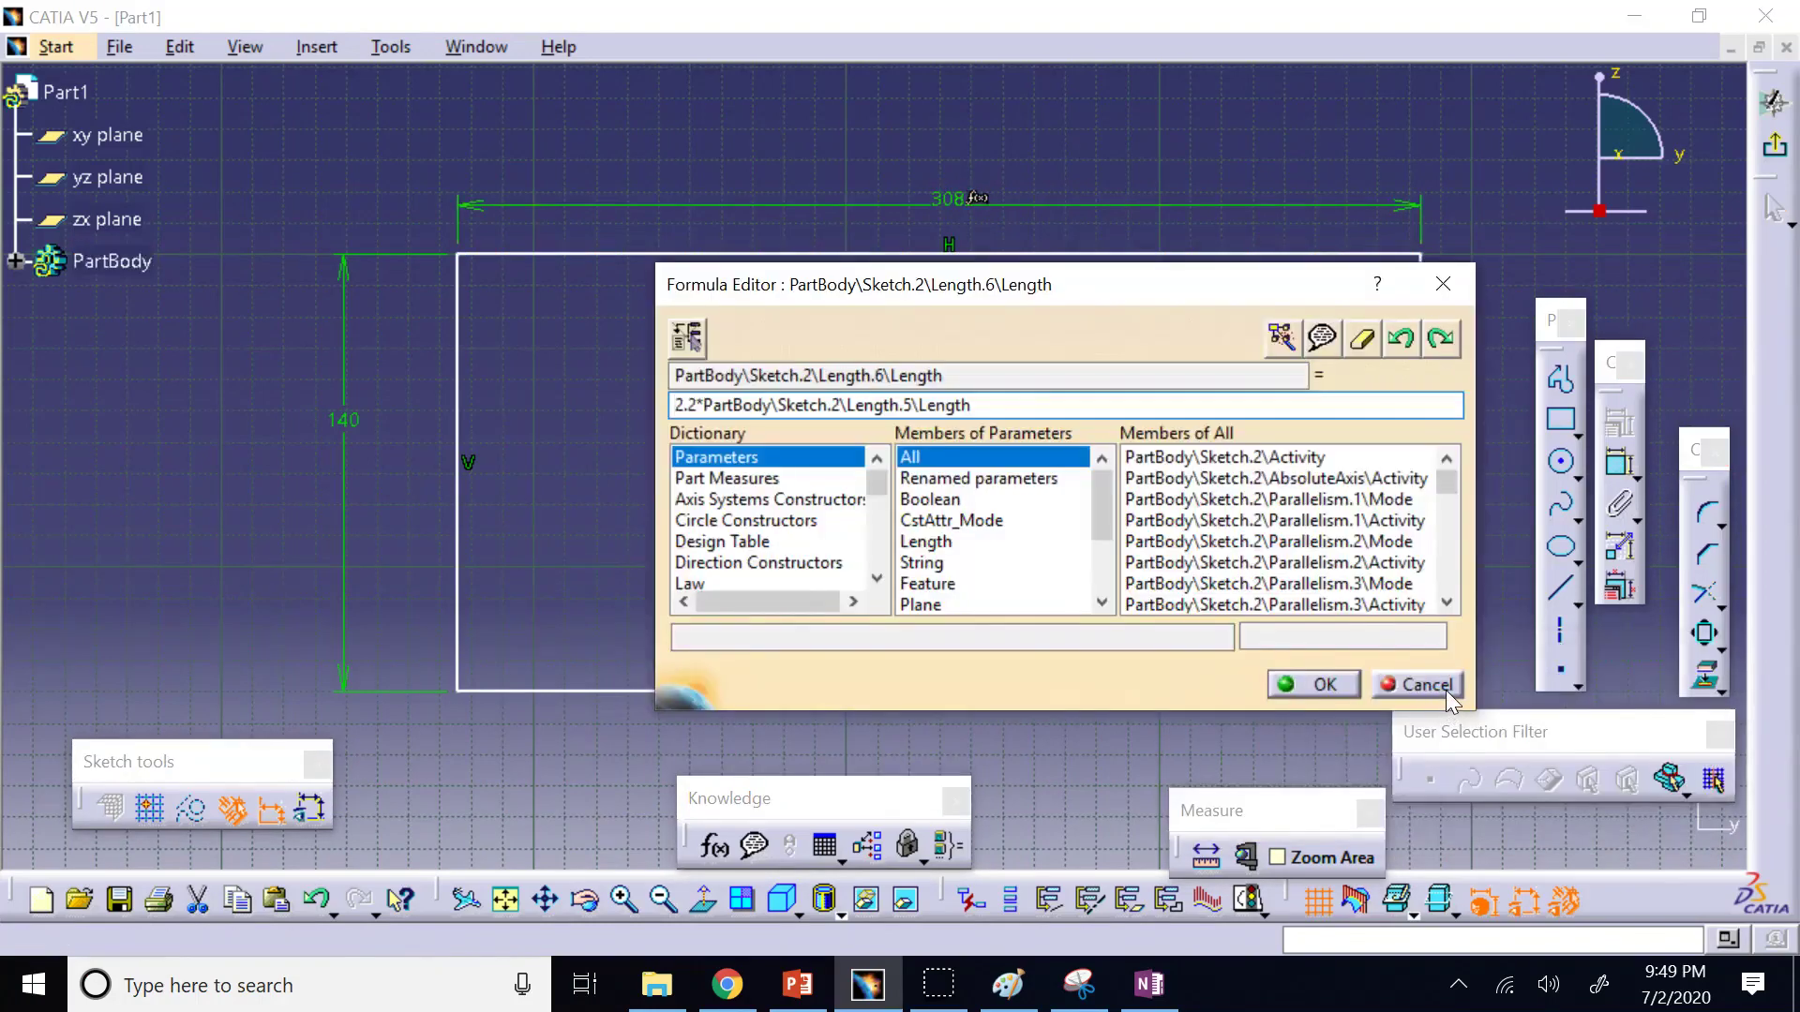
left_click(1425, 685)
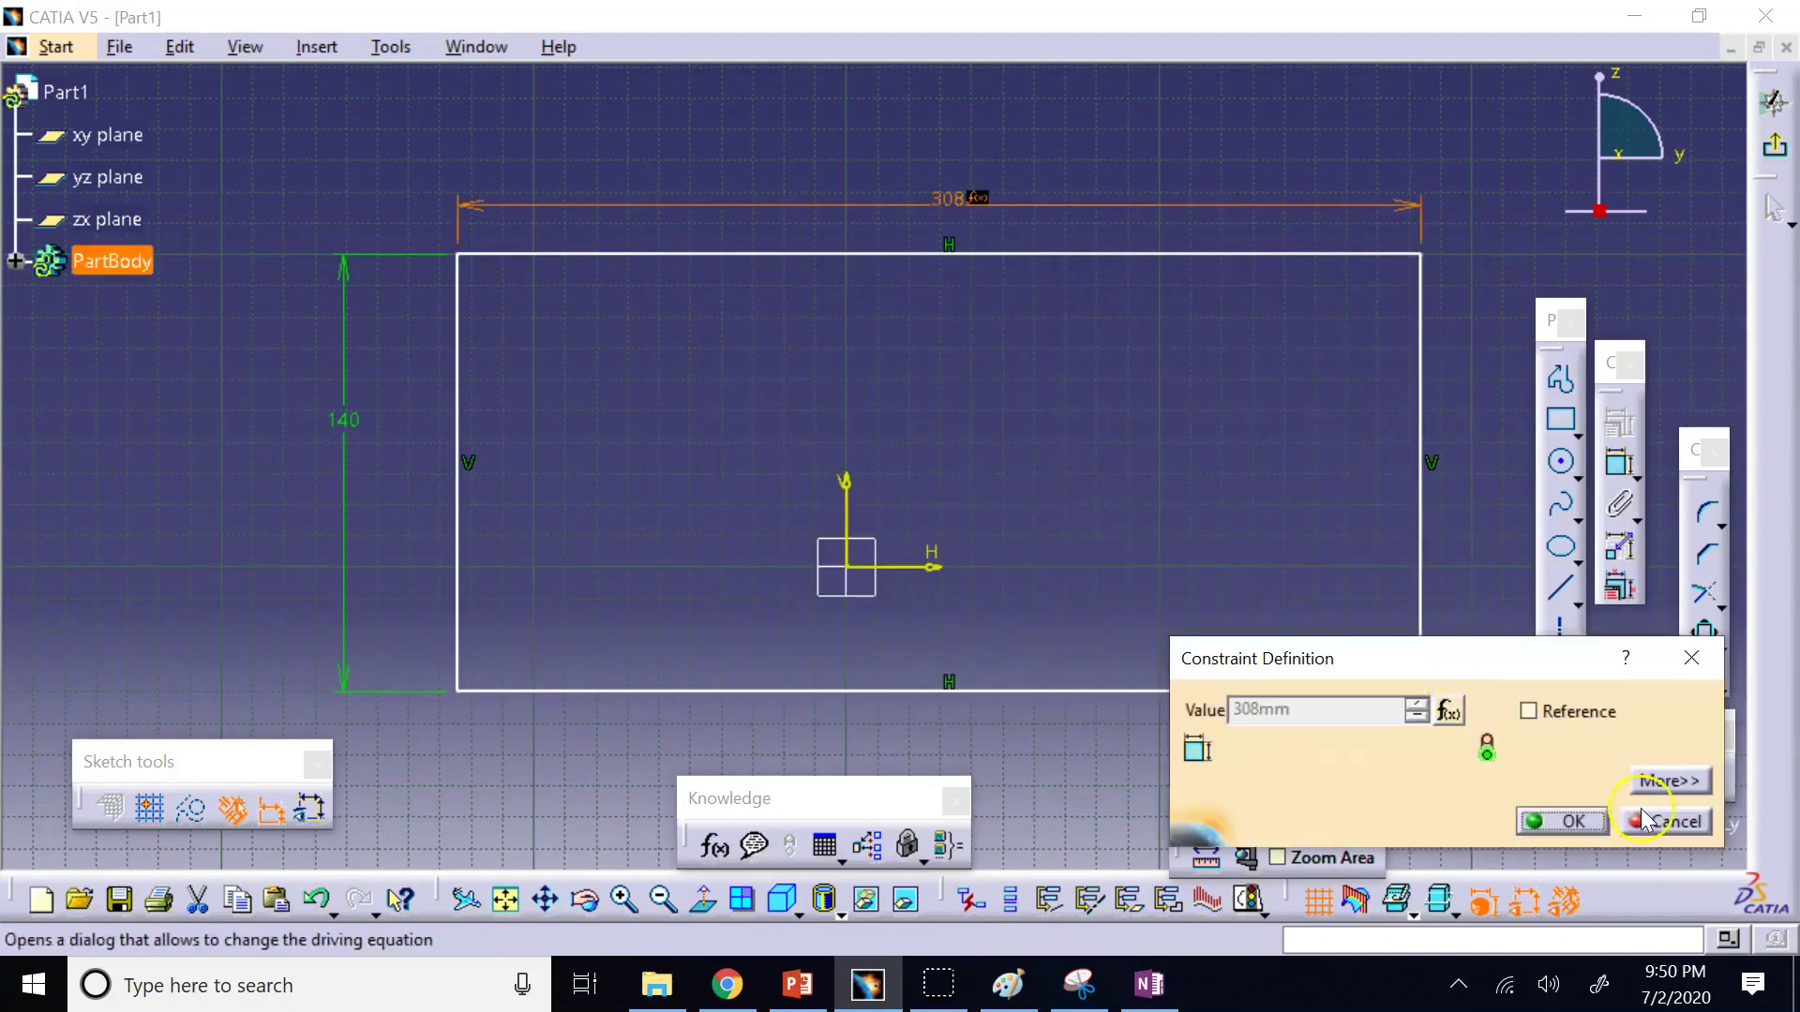
left_click(1650, 822)
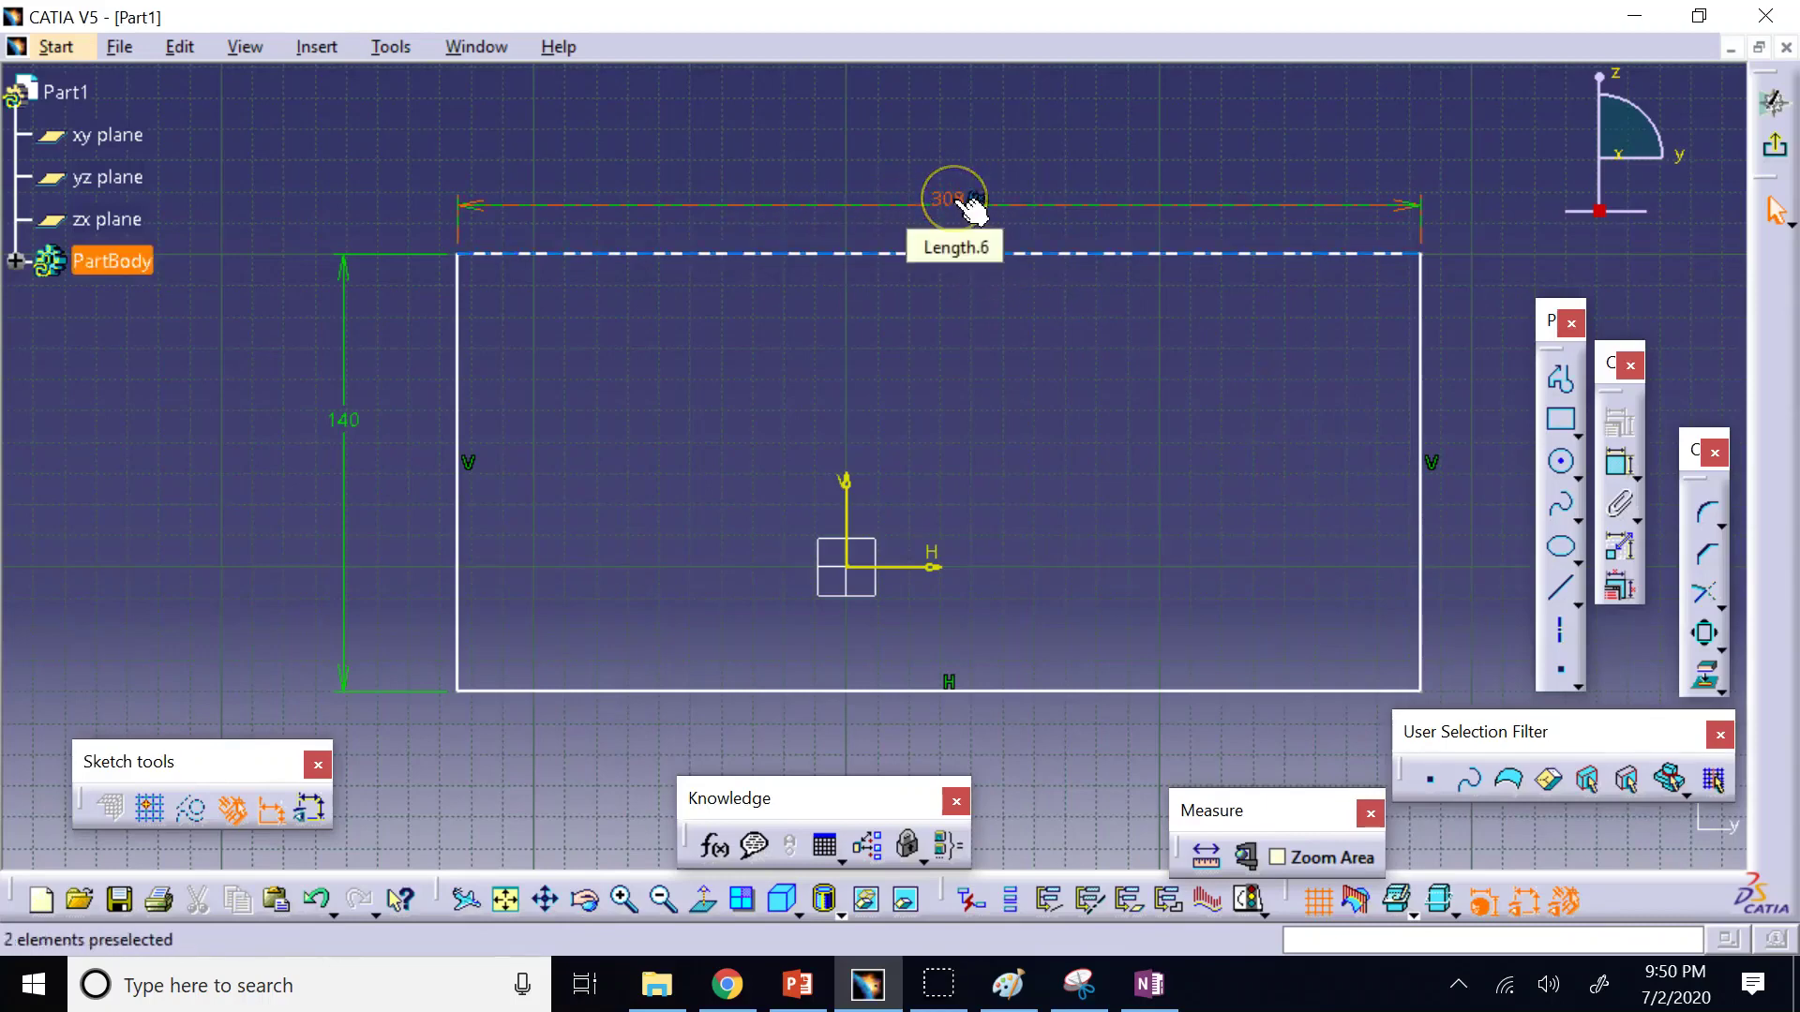
Expand PartBody in the specification tree and look for the formula there.
left_click(17, 261)
left_click(97, 317)
left_click(115, 301)
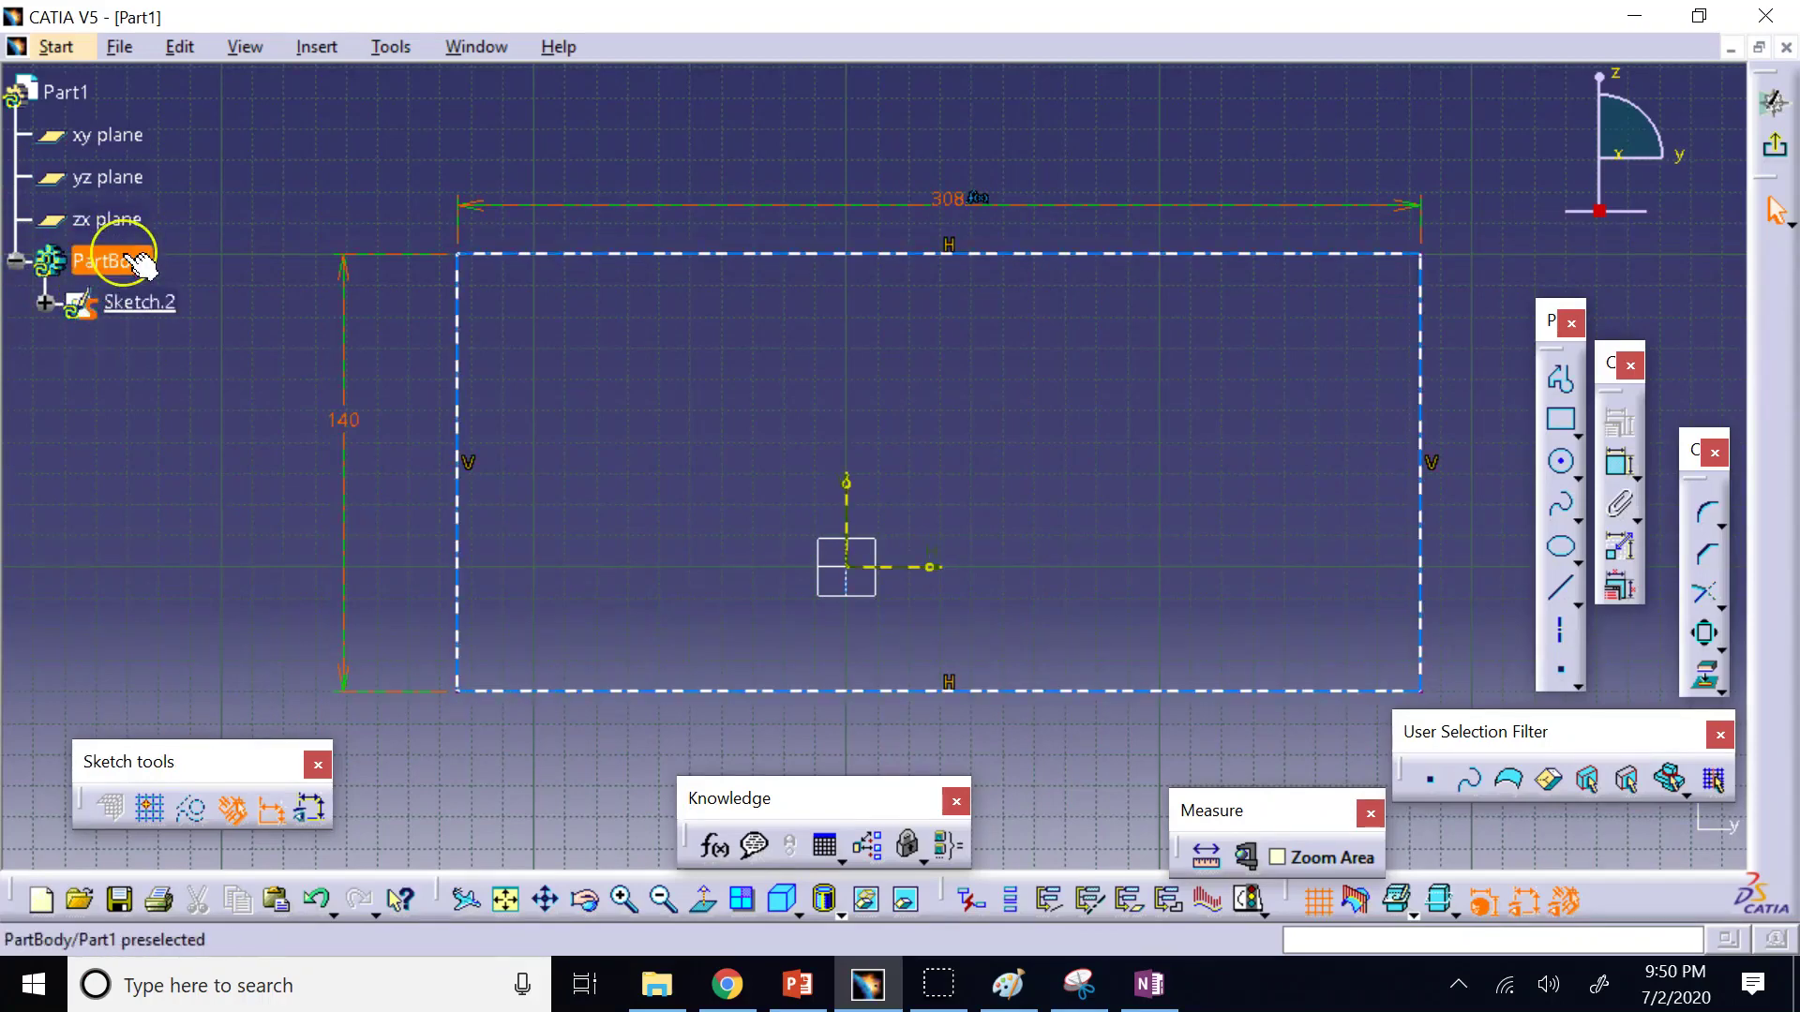
left_click(272, 181)
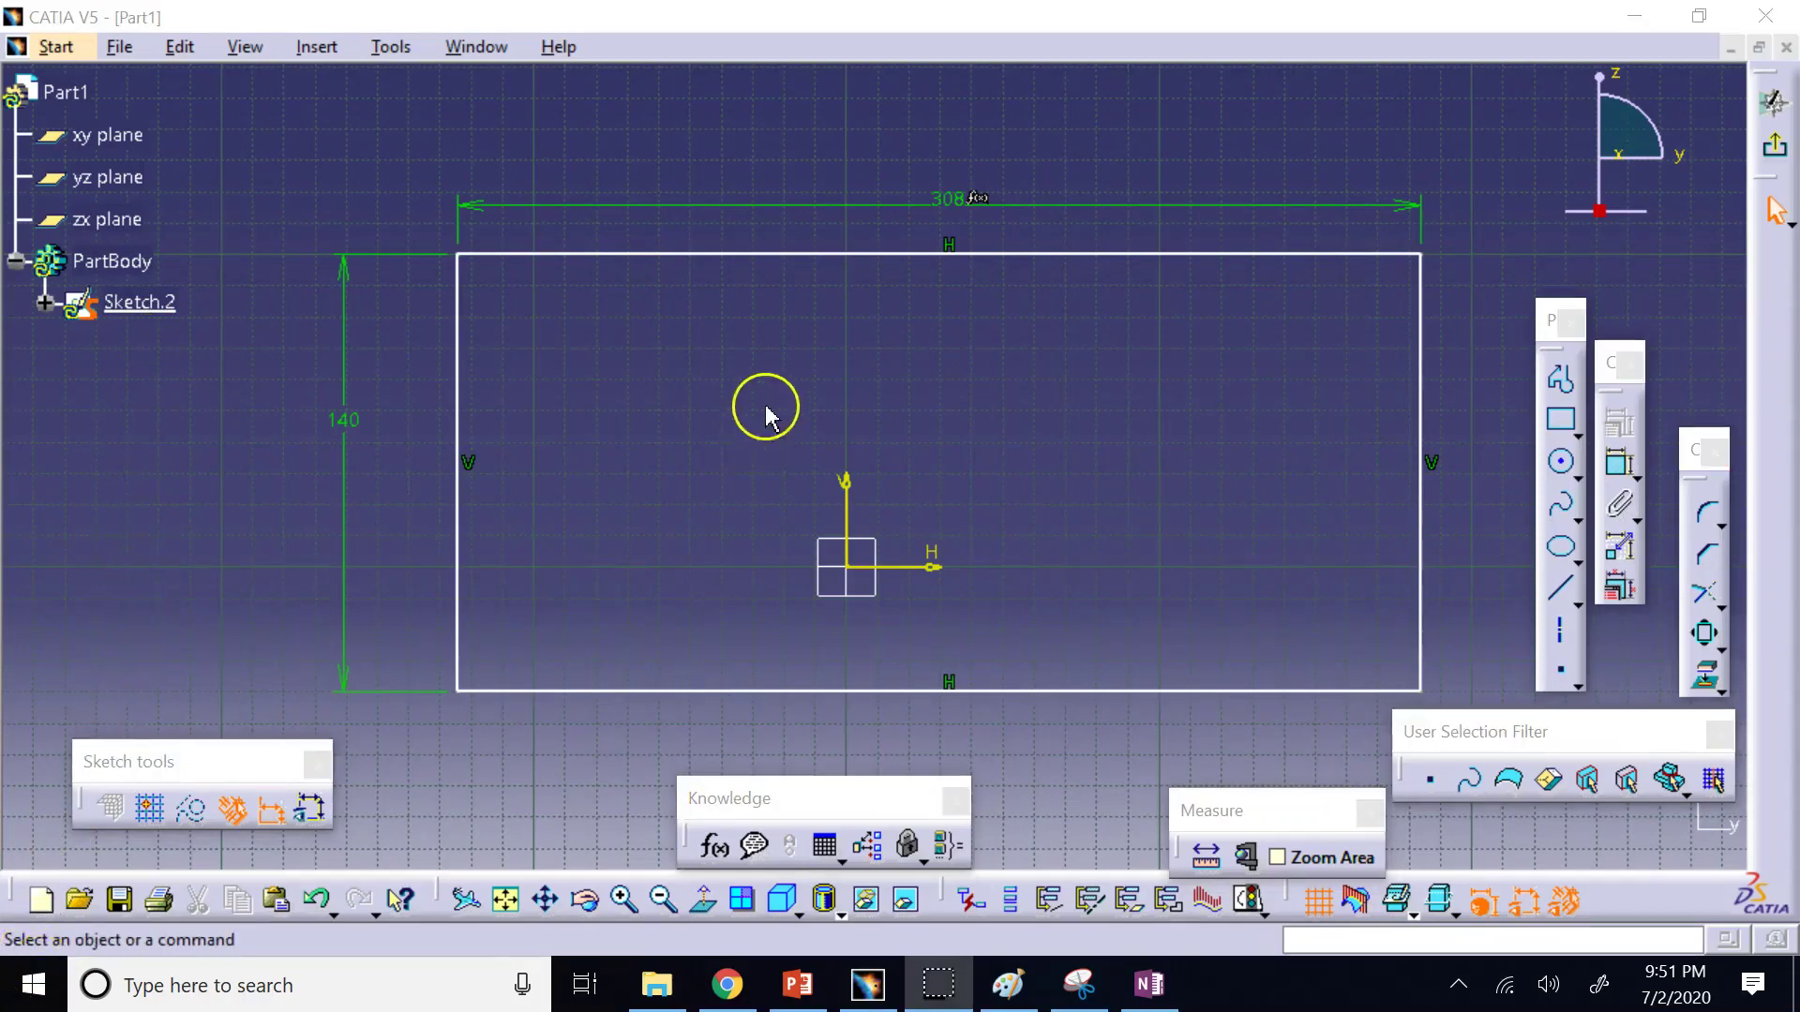
Turn on the display of Constraints, Parameters and Relations in the specification tree through the Part Infrastructure display options.
left_click(407, 52)
left_click(490, 353)
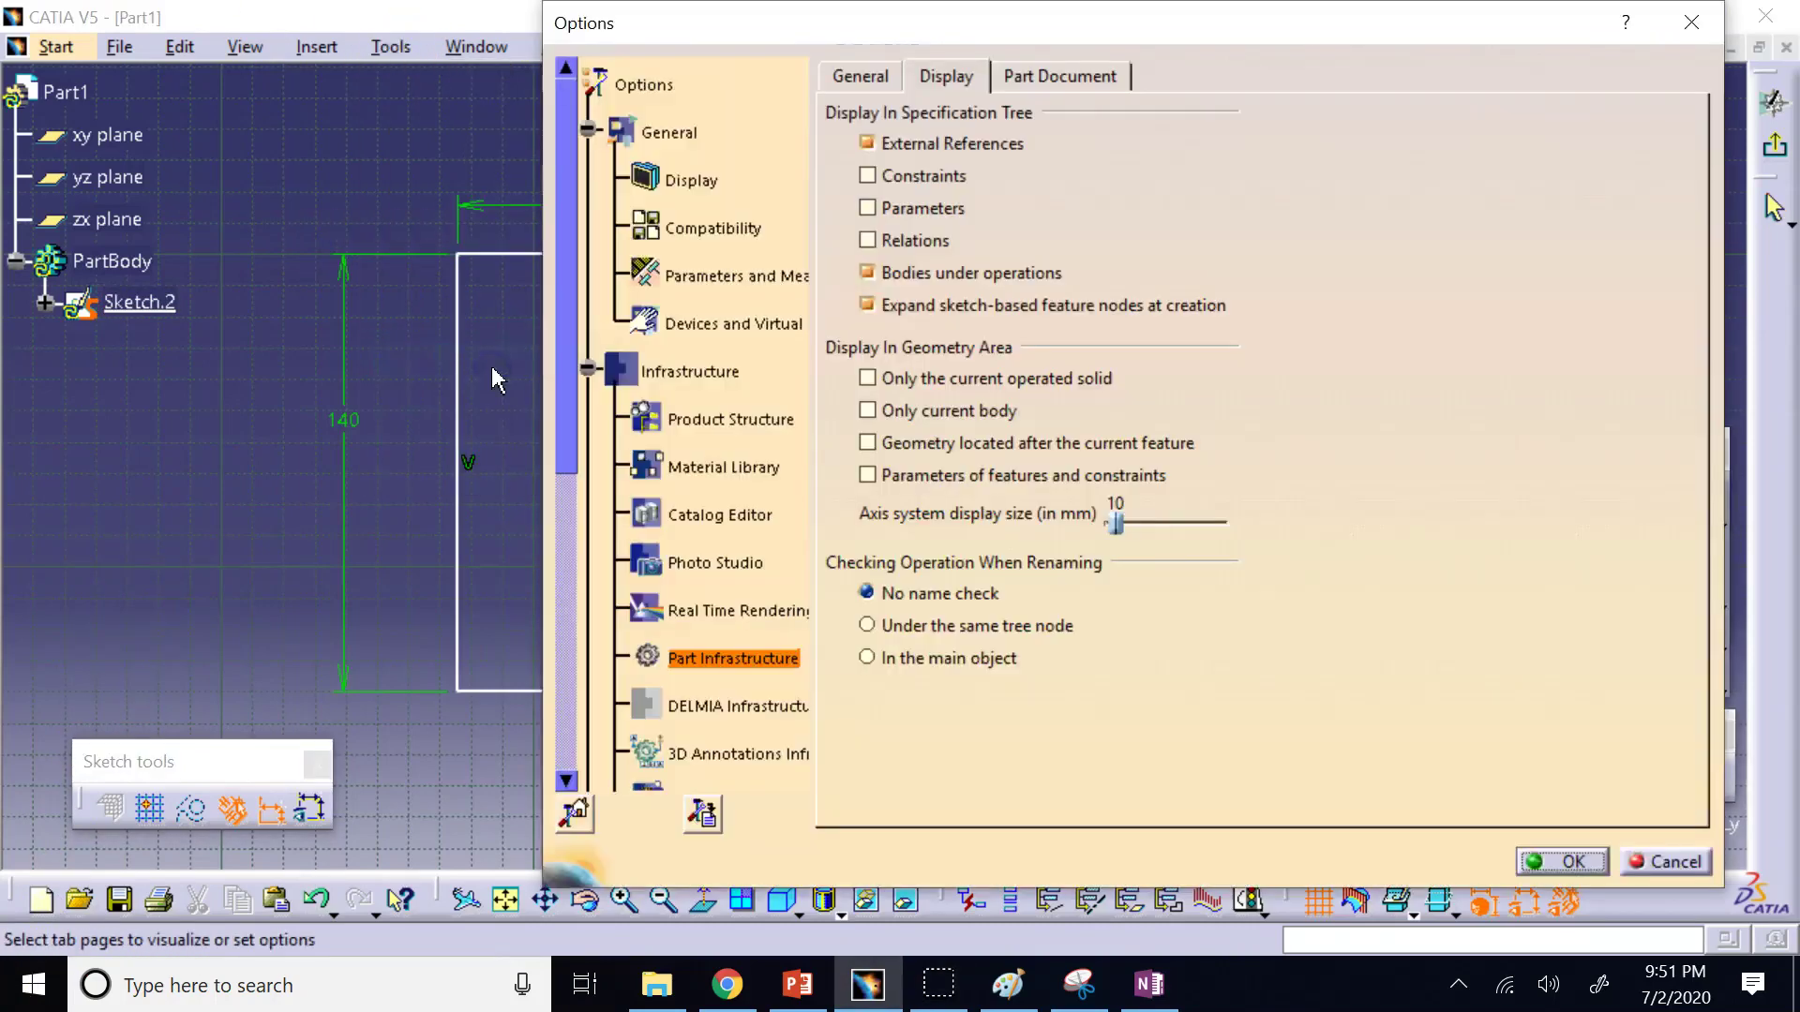
left_click(691, 380)
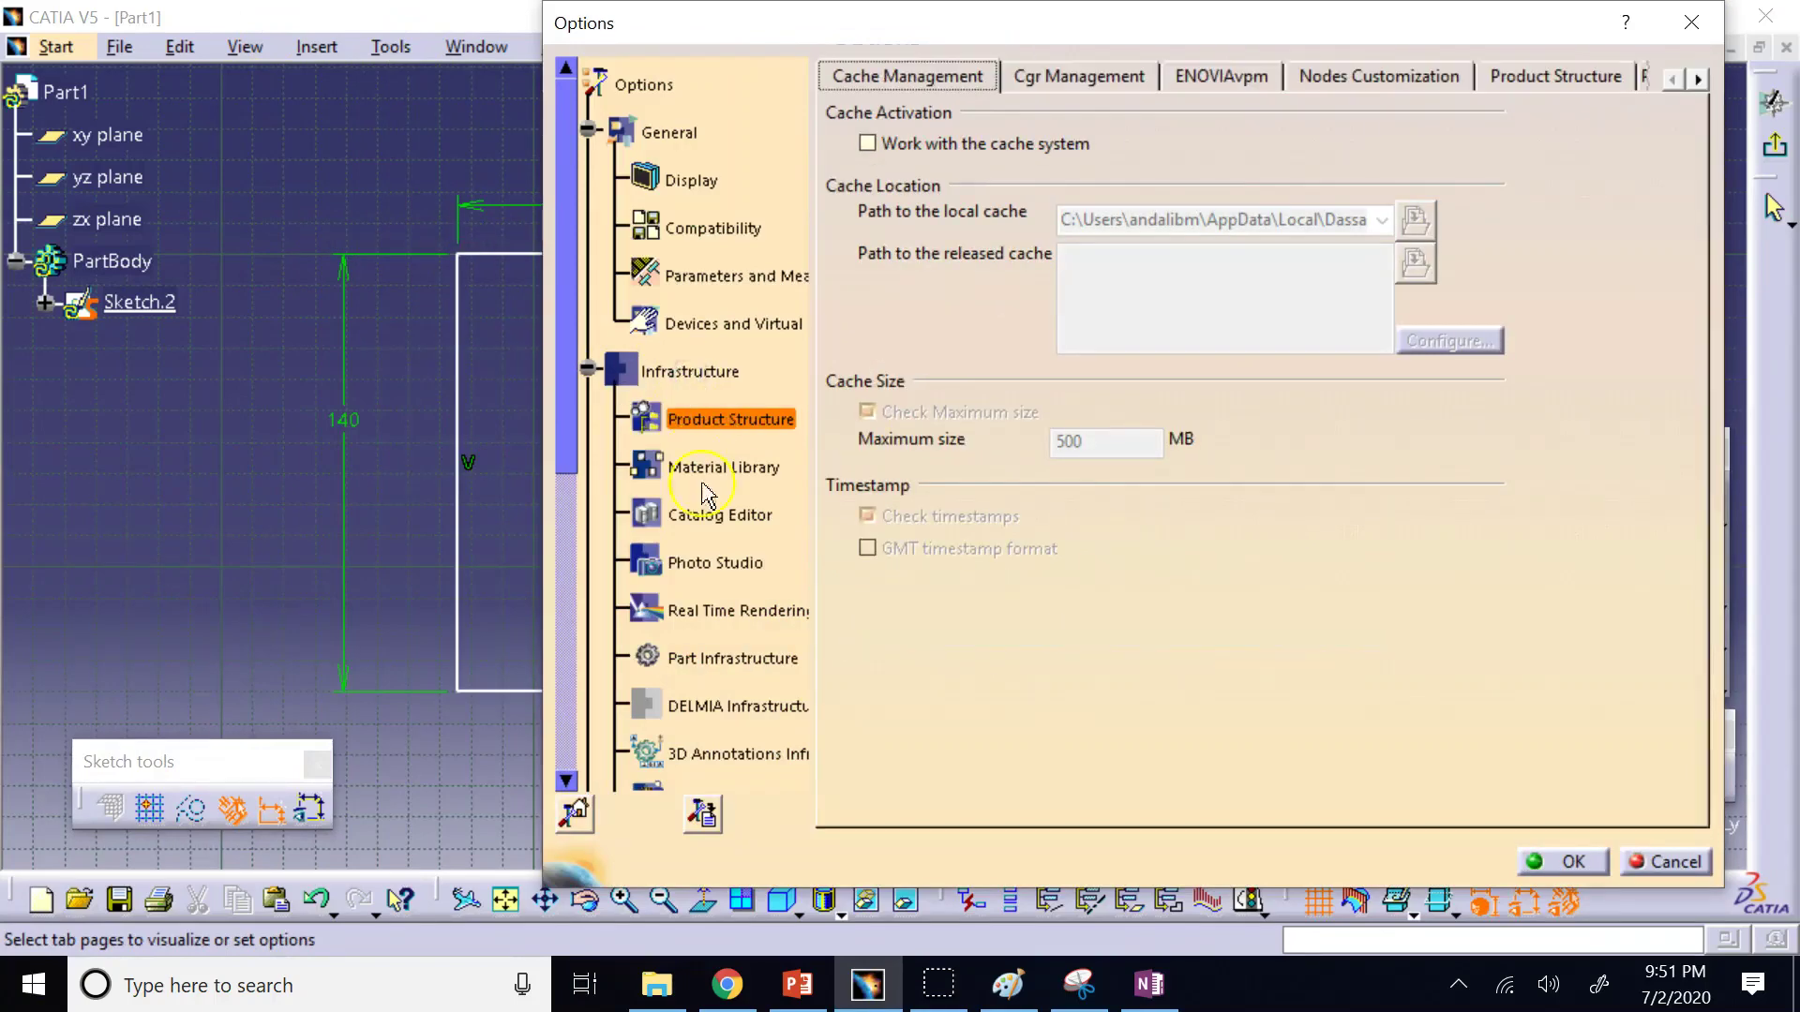
left_click(730, 660)
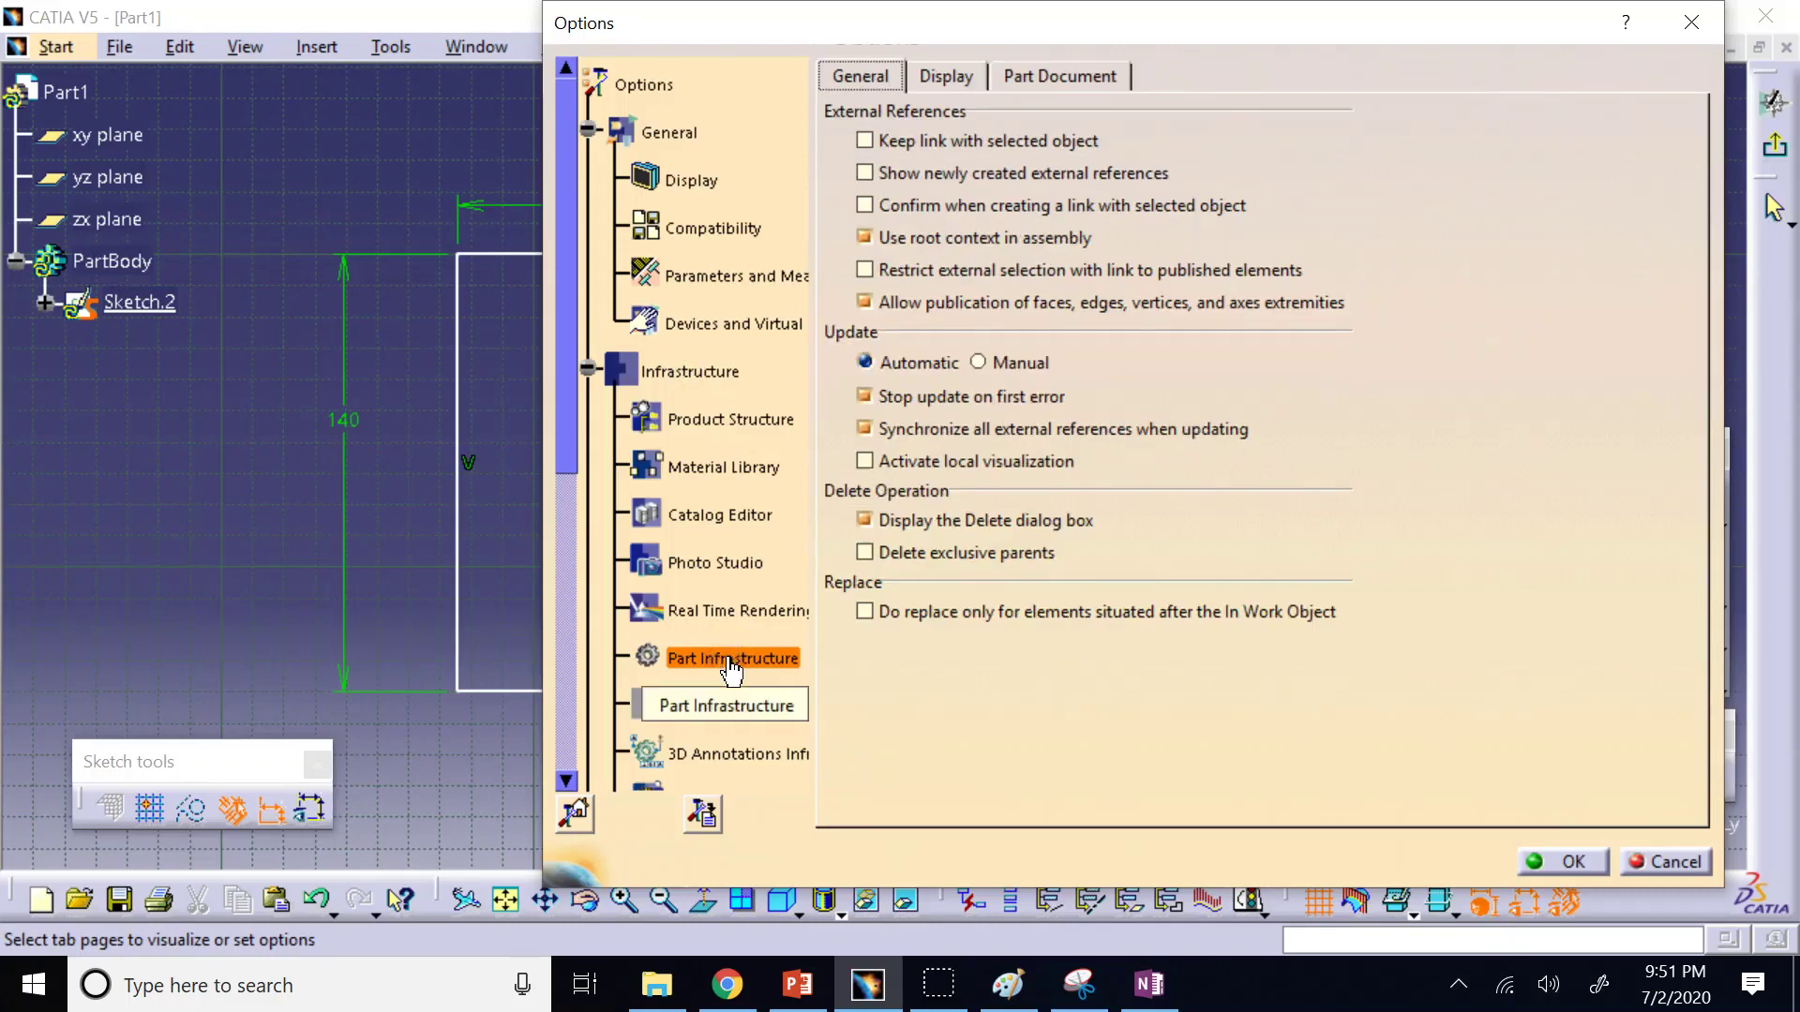
left_click(949, 80)
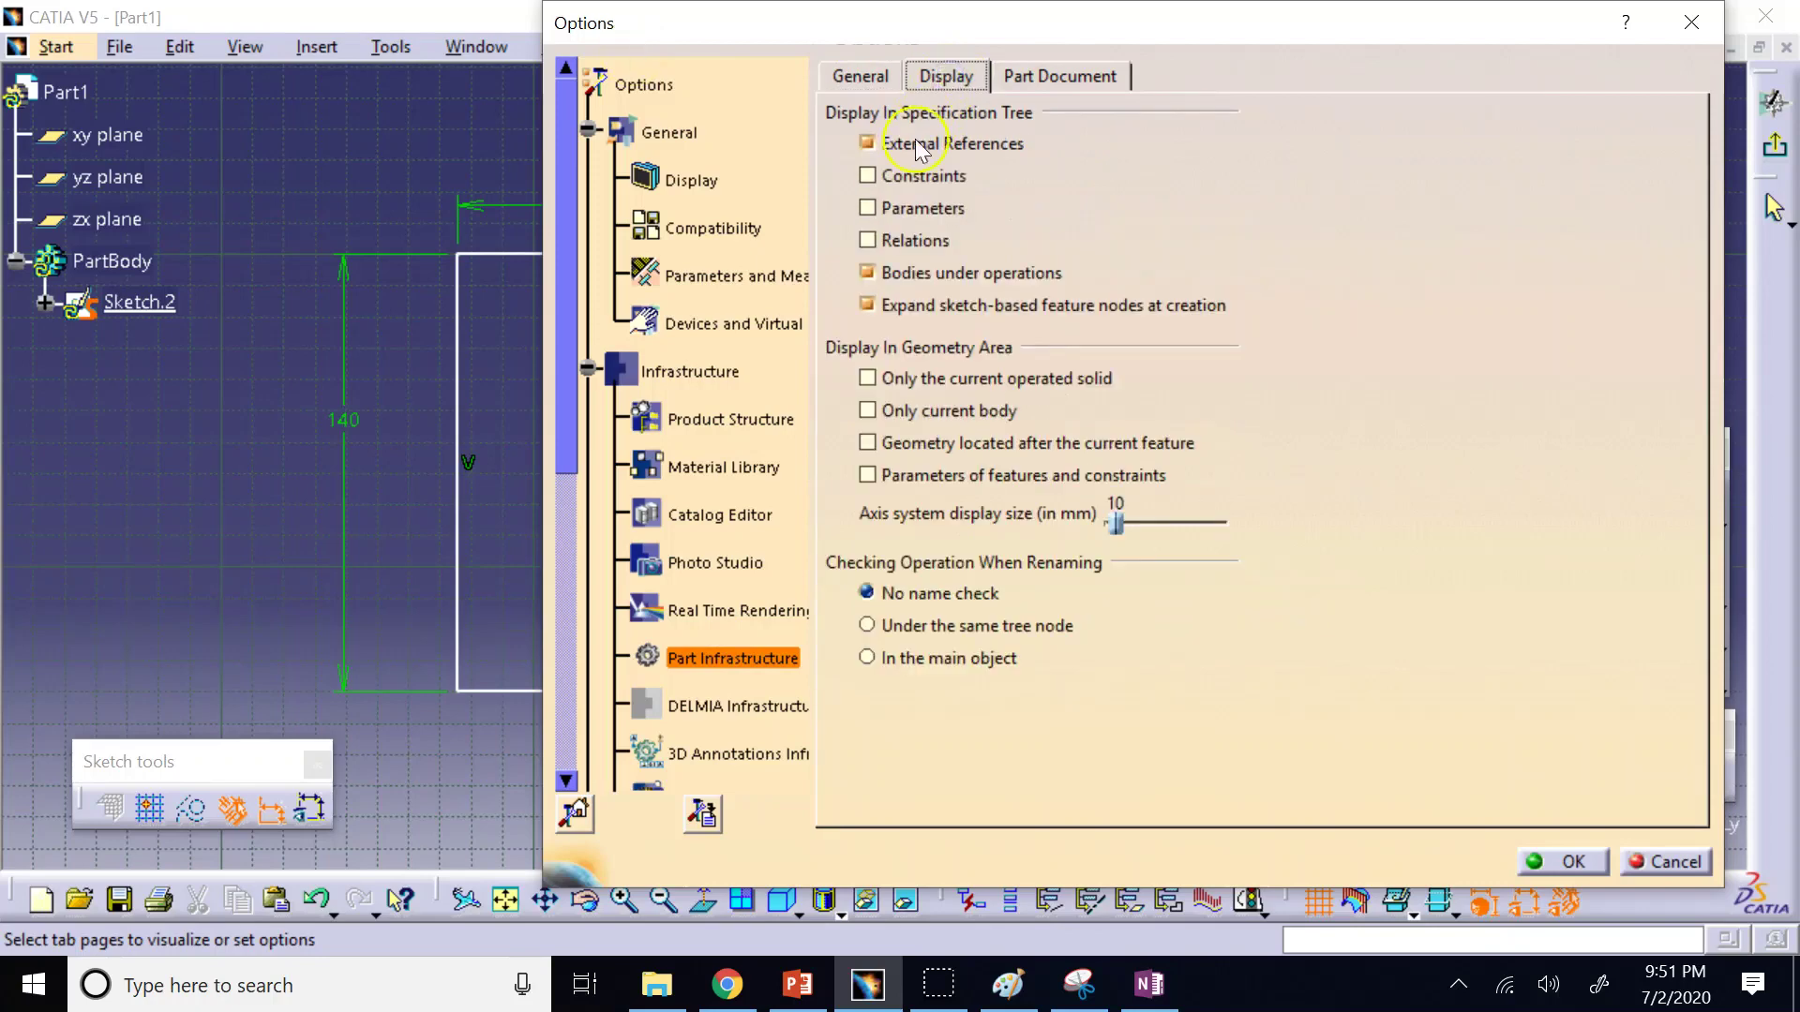
left_click(868, 240)
left_click(868, 207)
left_click(868, 174)
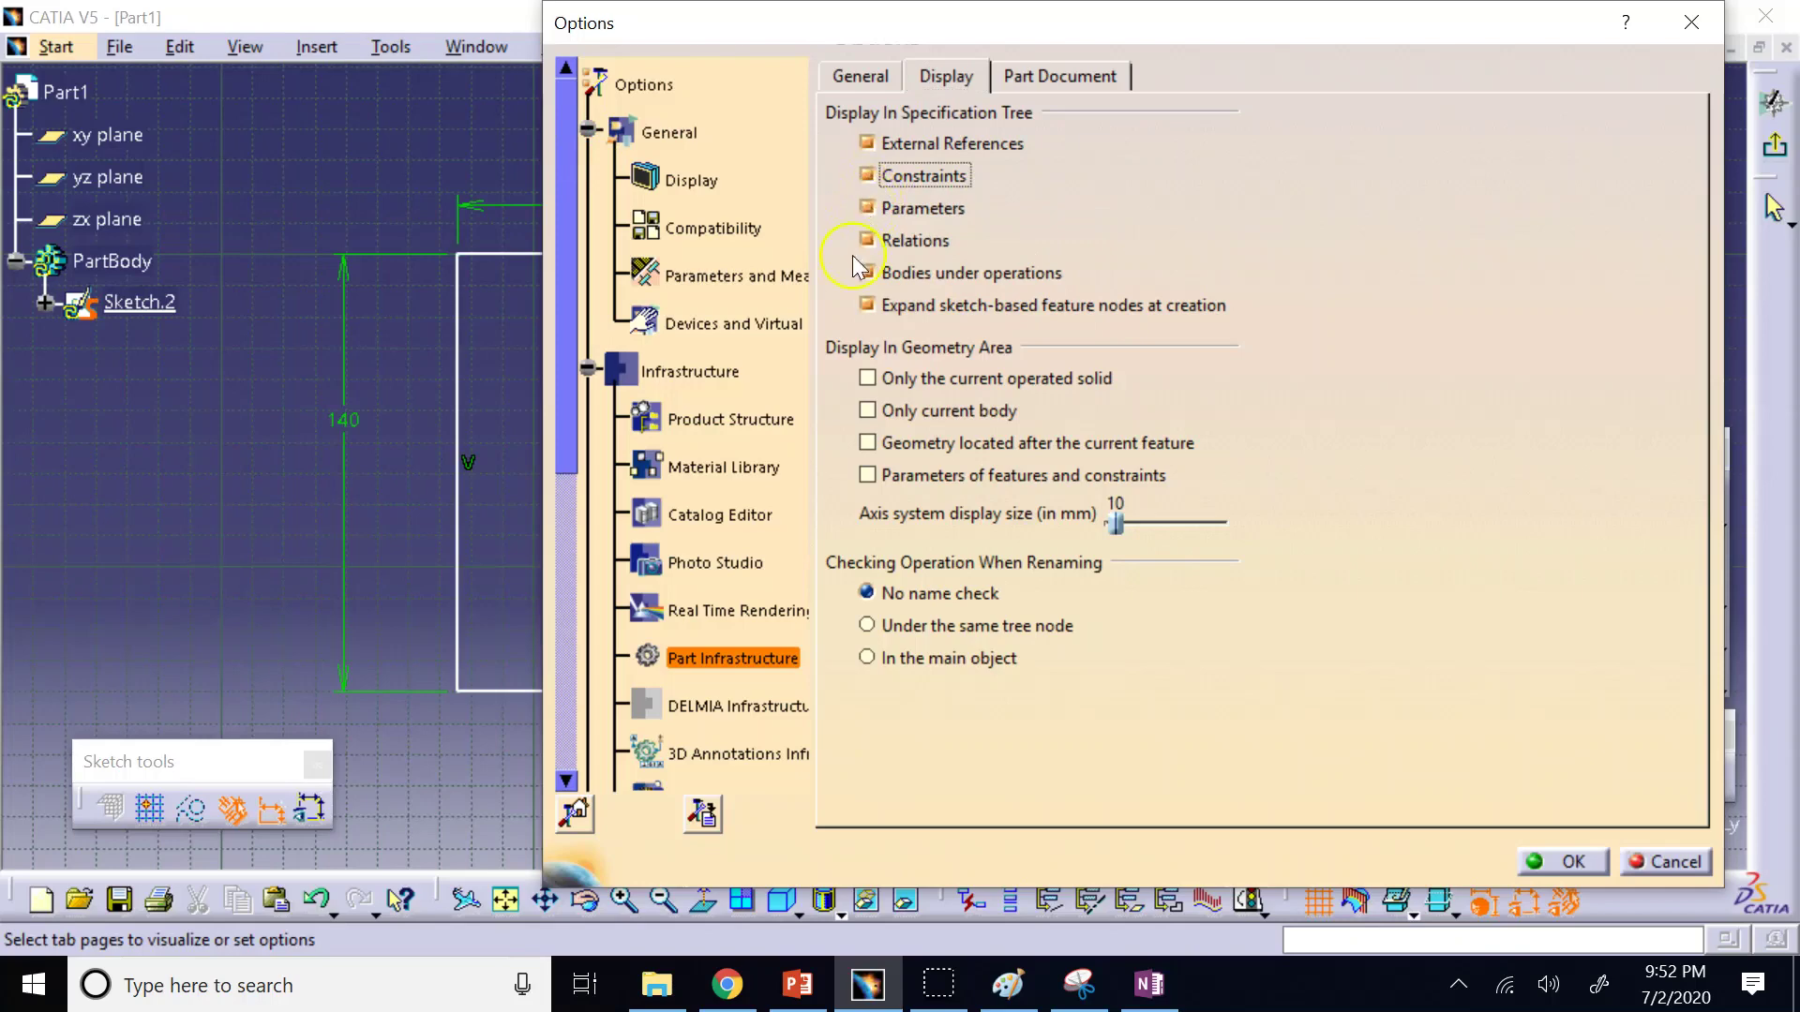
left_click(1560, 863)
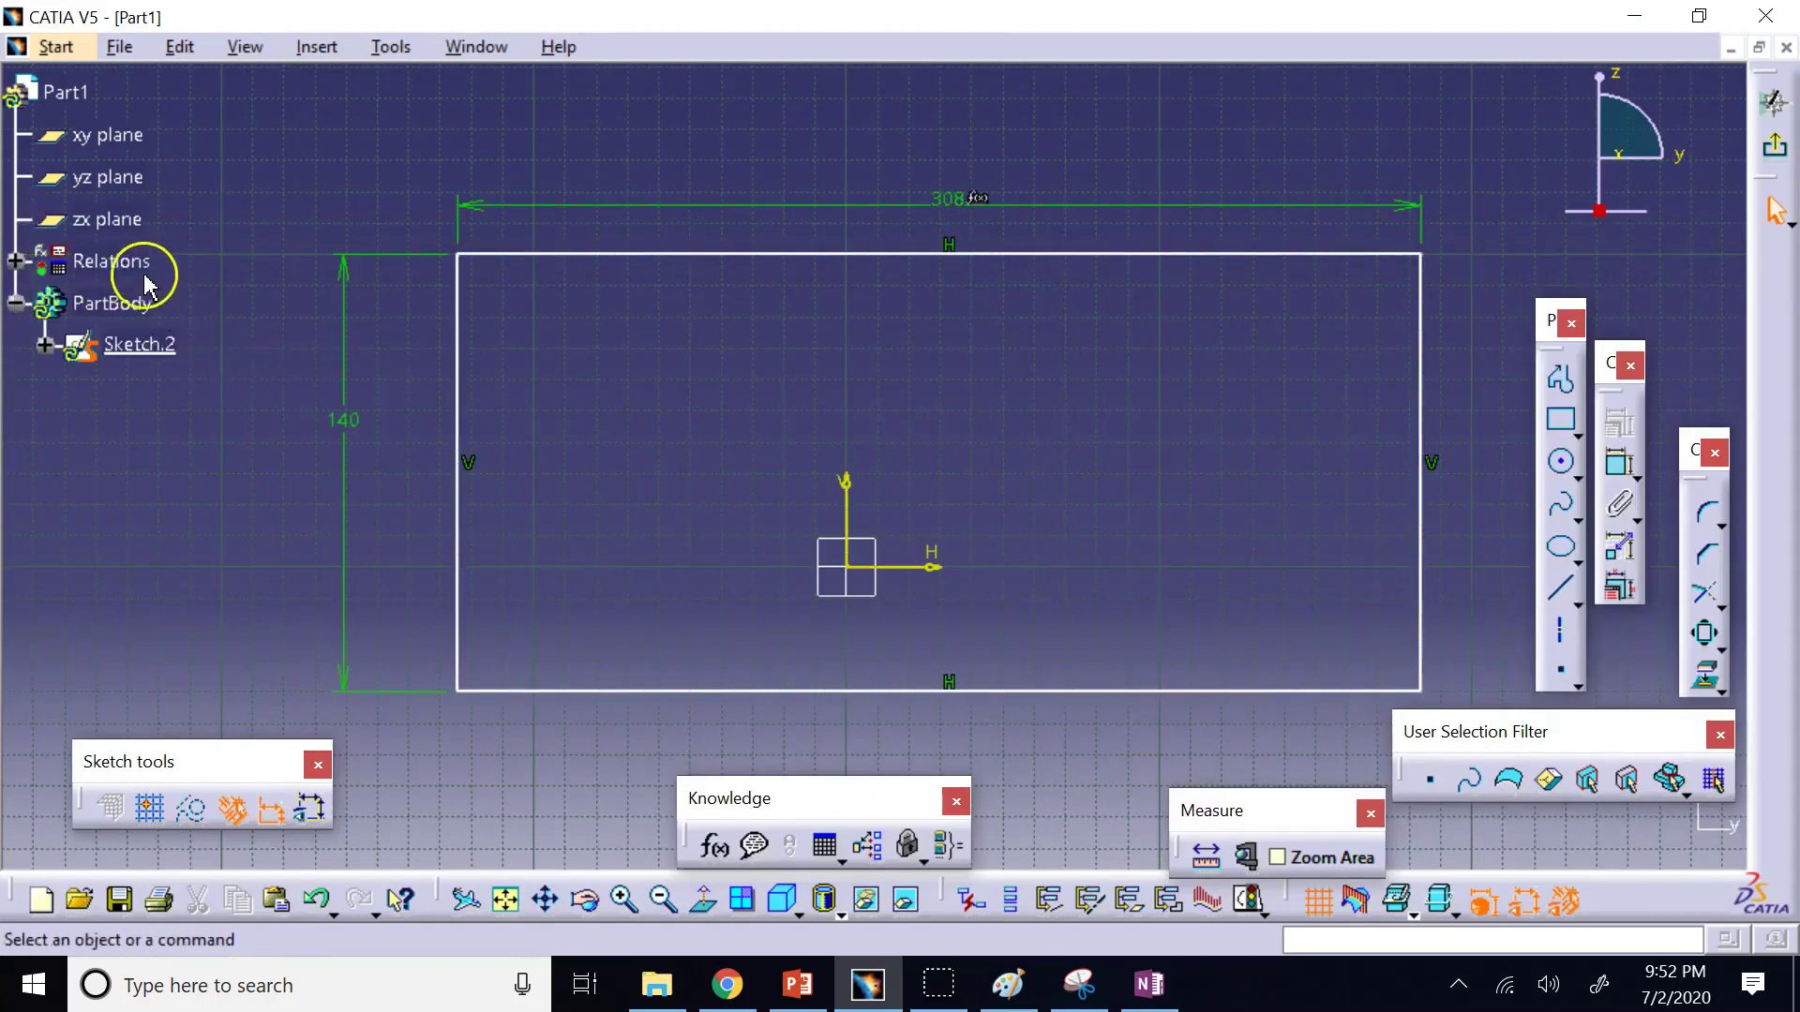
Edit the formula under Relations in the specification tree so that its multiplier is 2.5, and accept it.
left_click(17, 262)
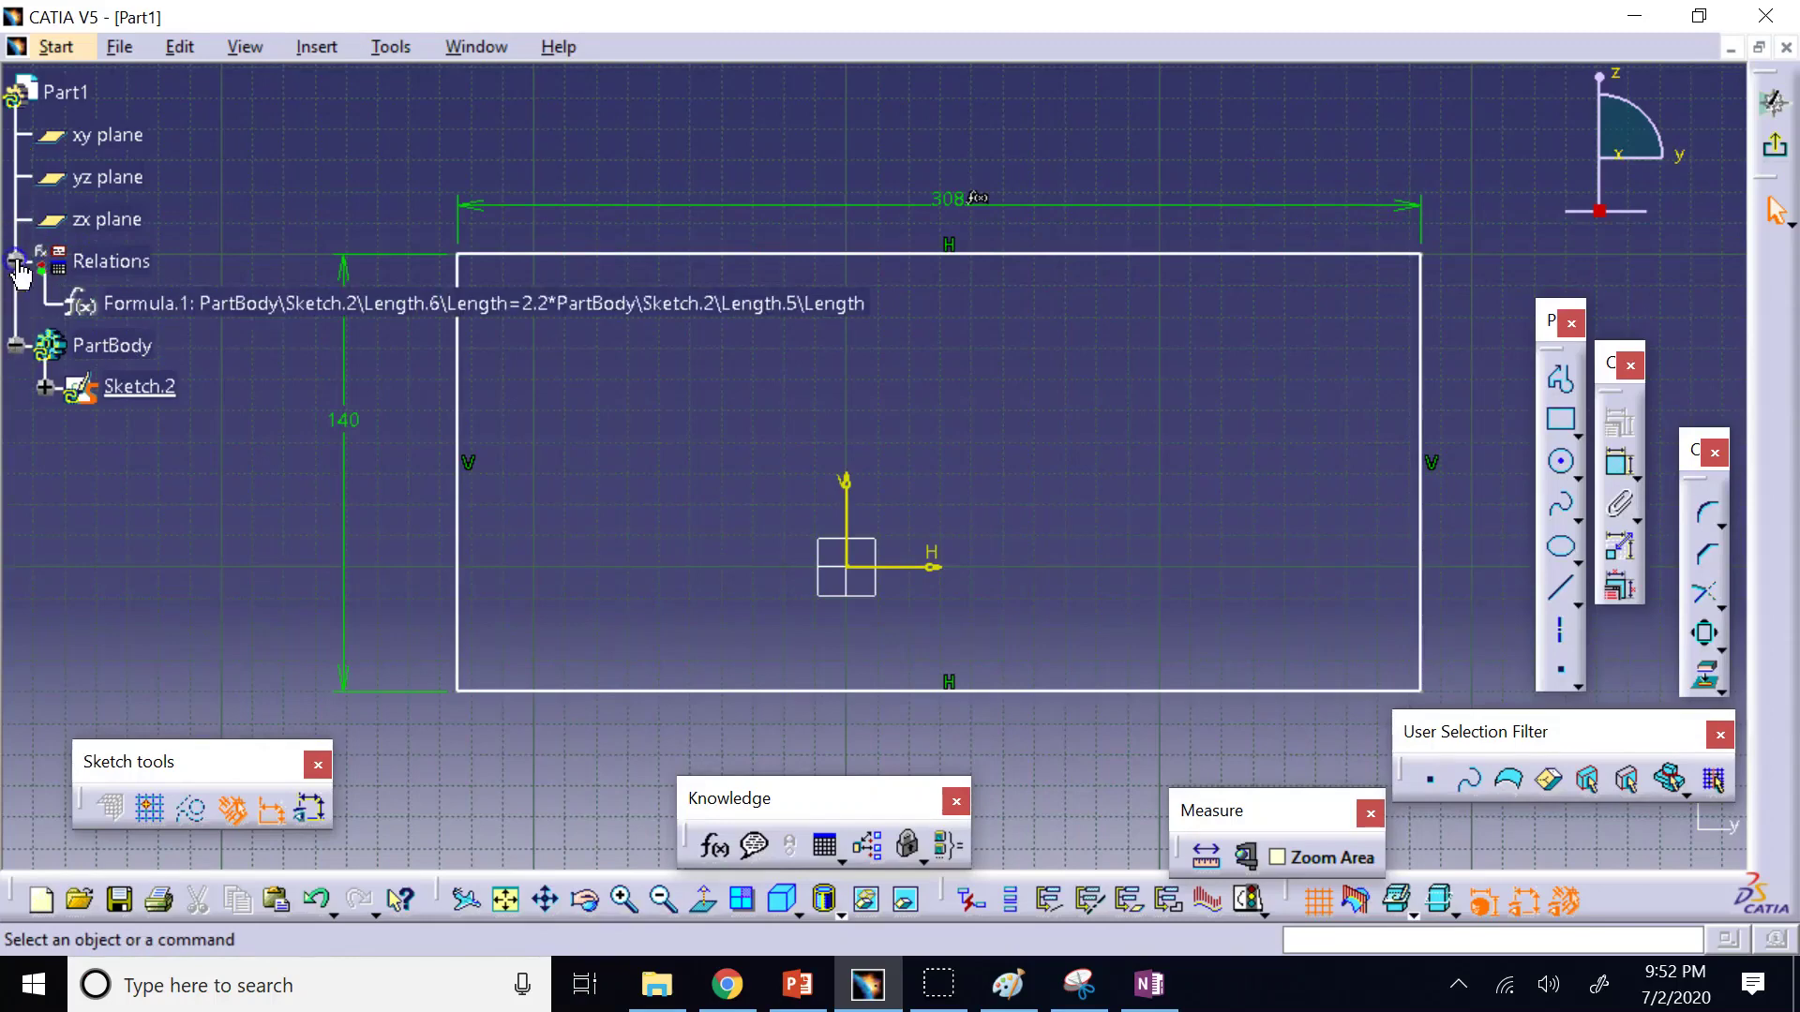
double_click(223, 304)
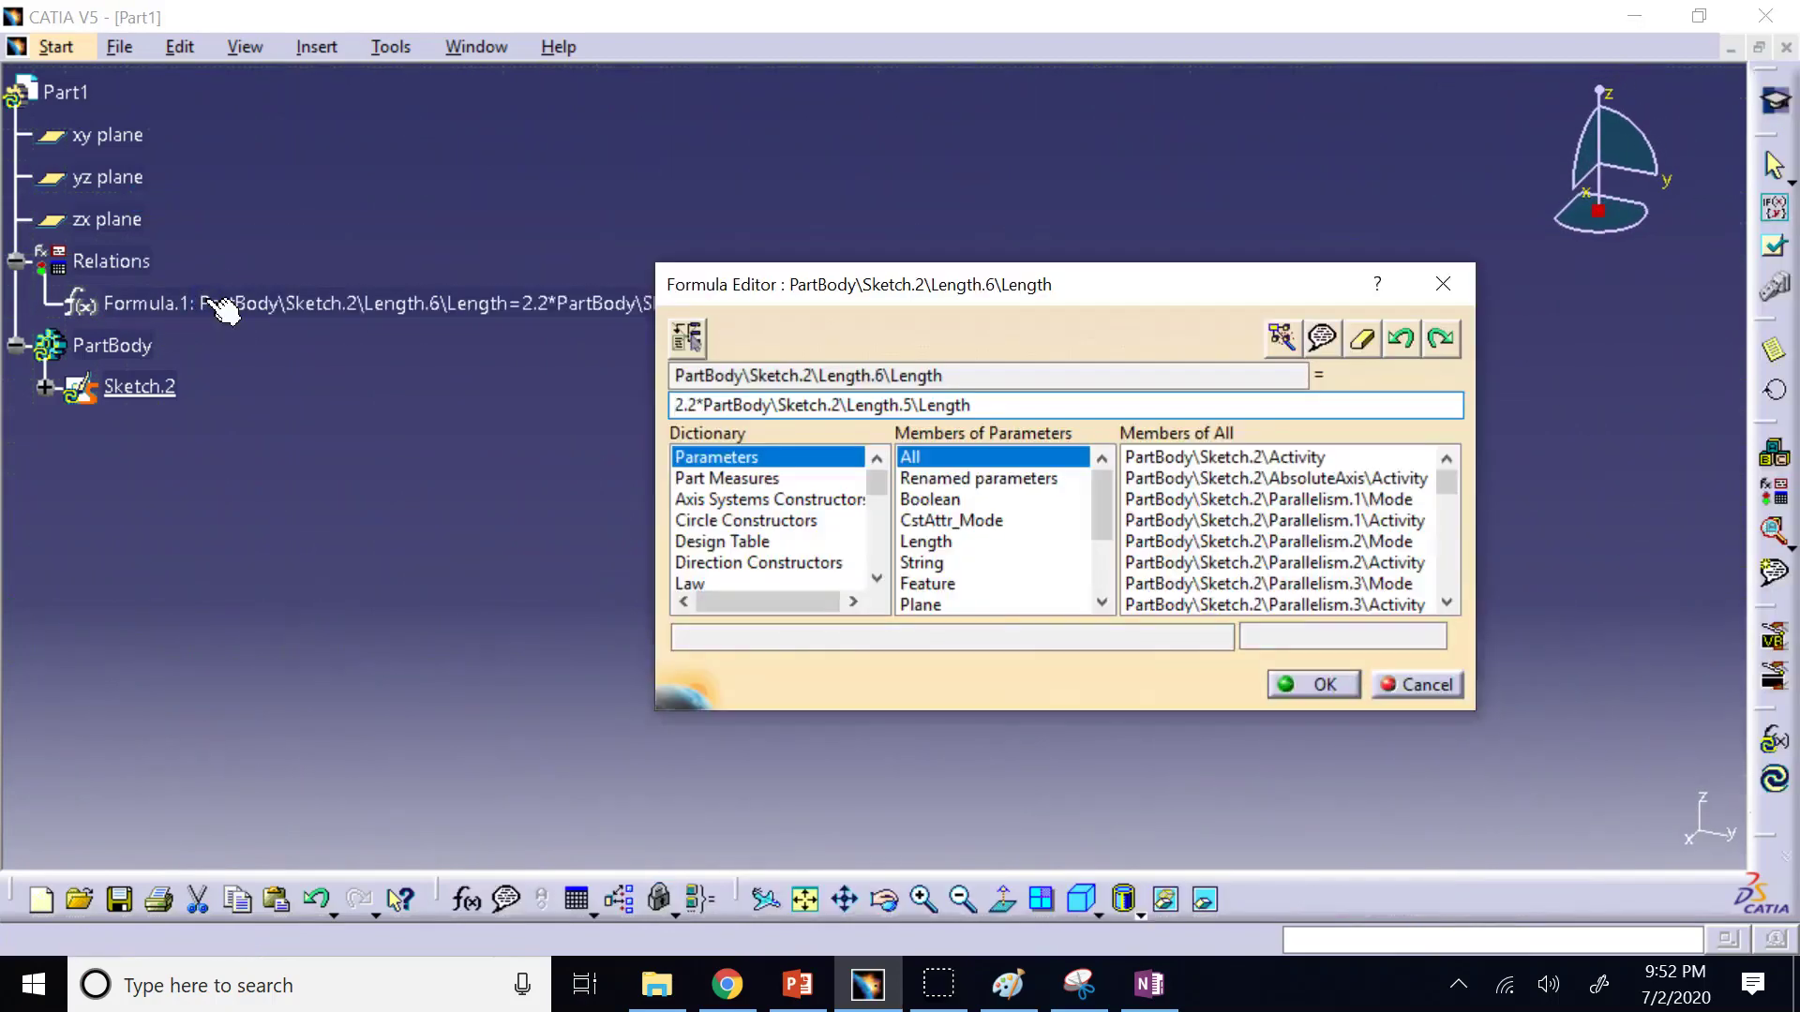
left_click(1033, 402)
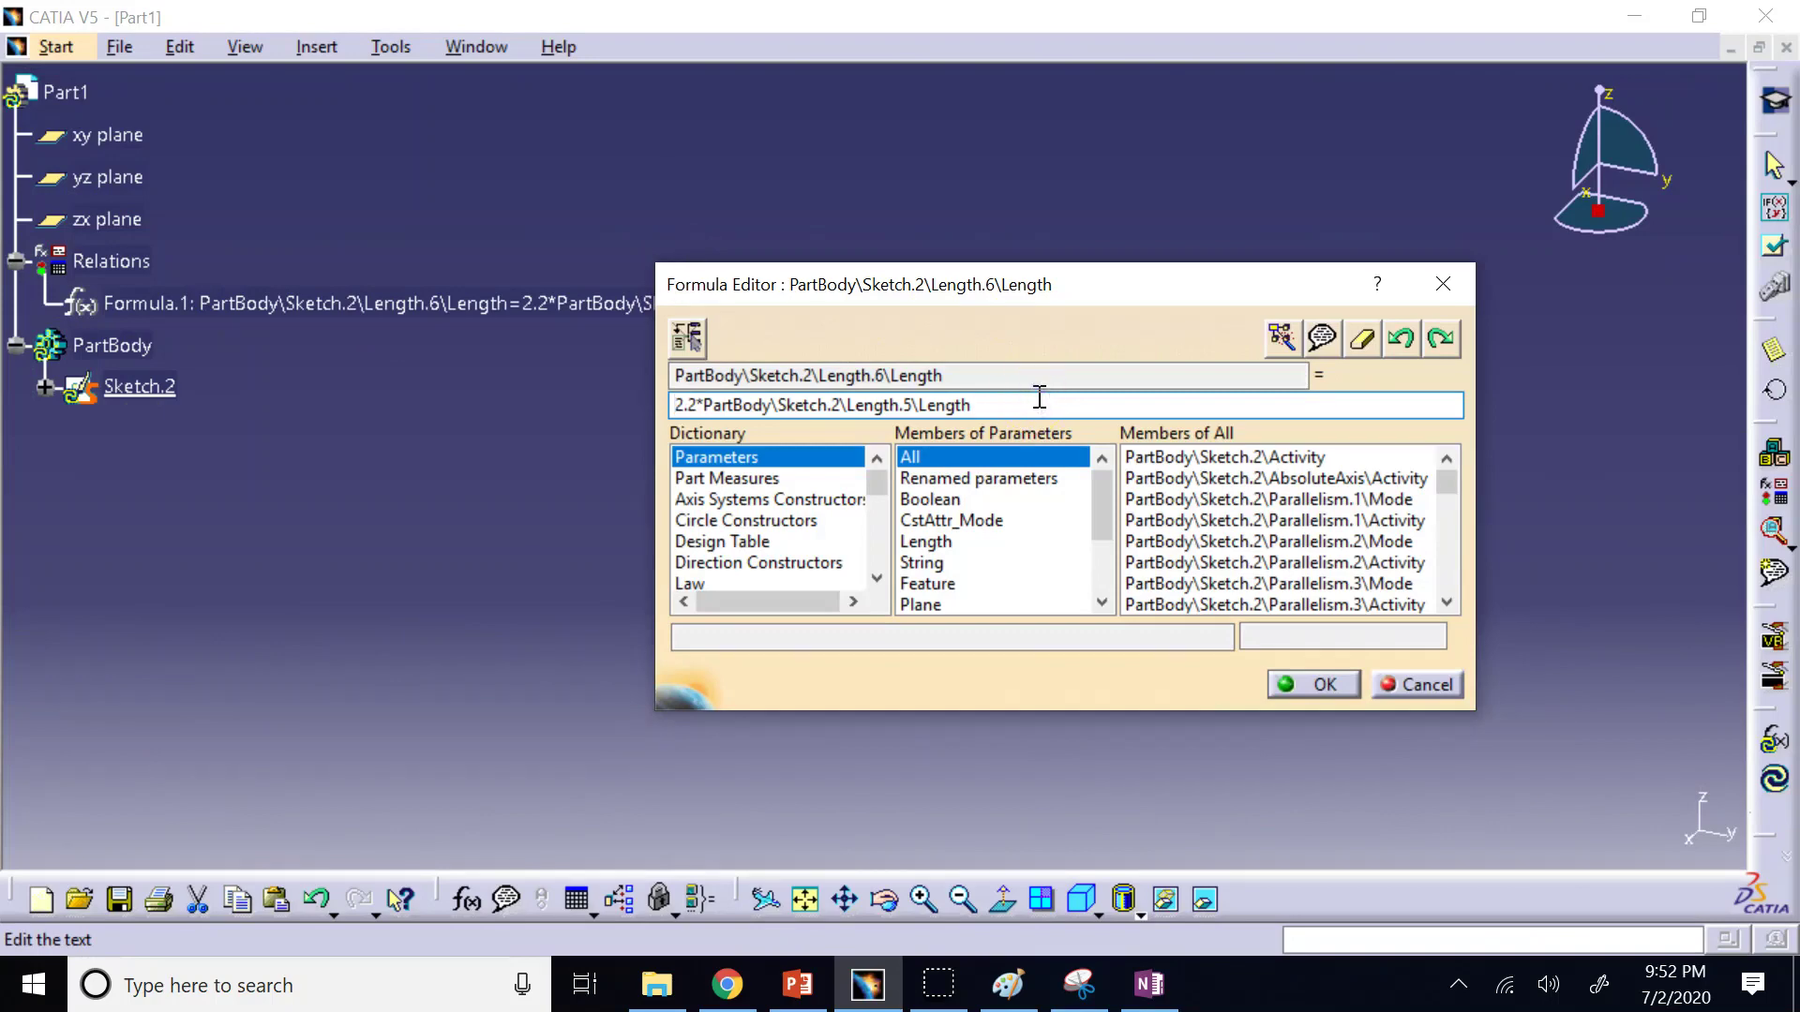
left_click(462, 269)
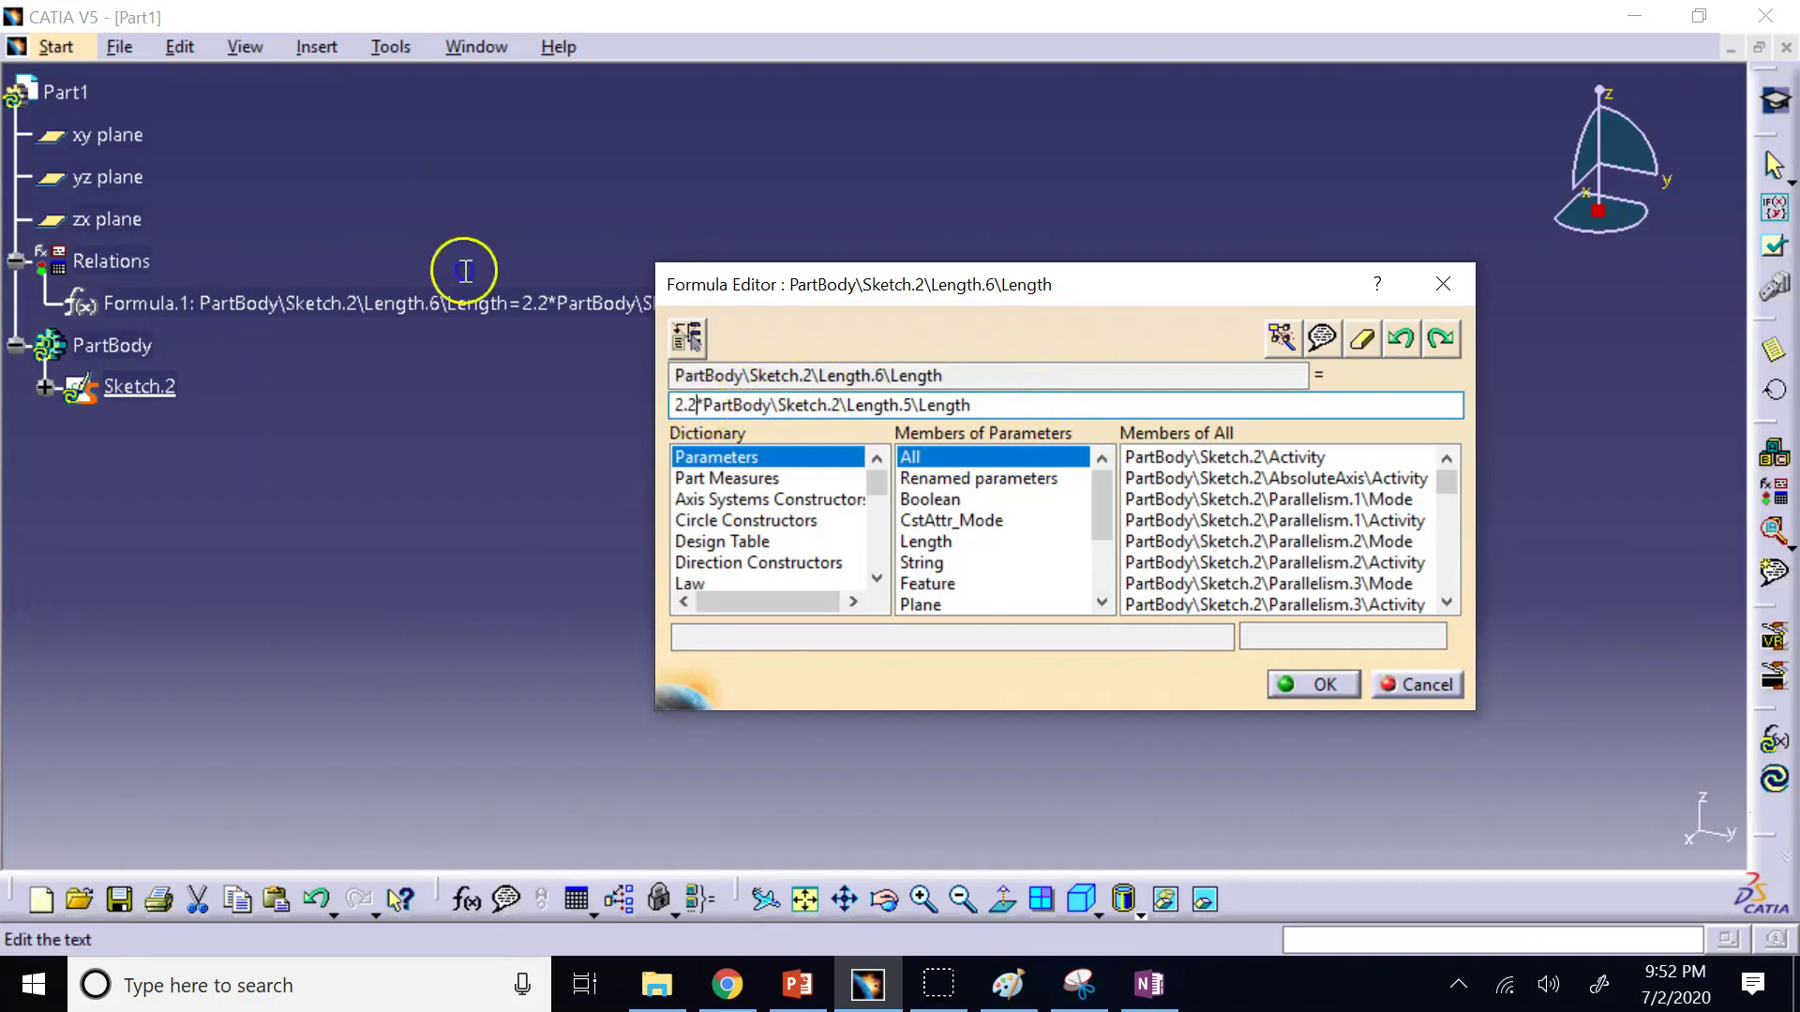
left_click(697, 405)
key("BackSpace")
type("5")
key("Return")
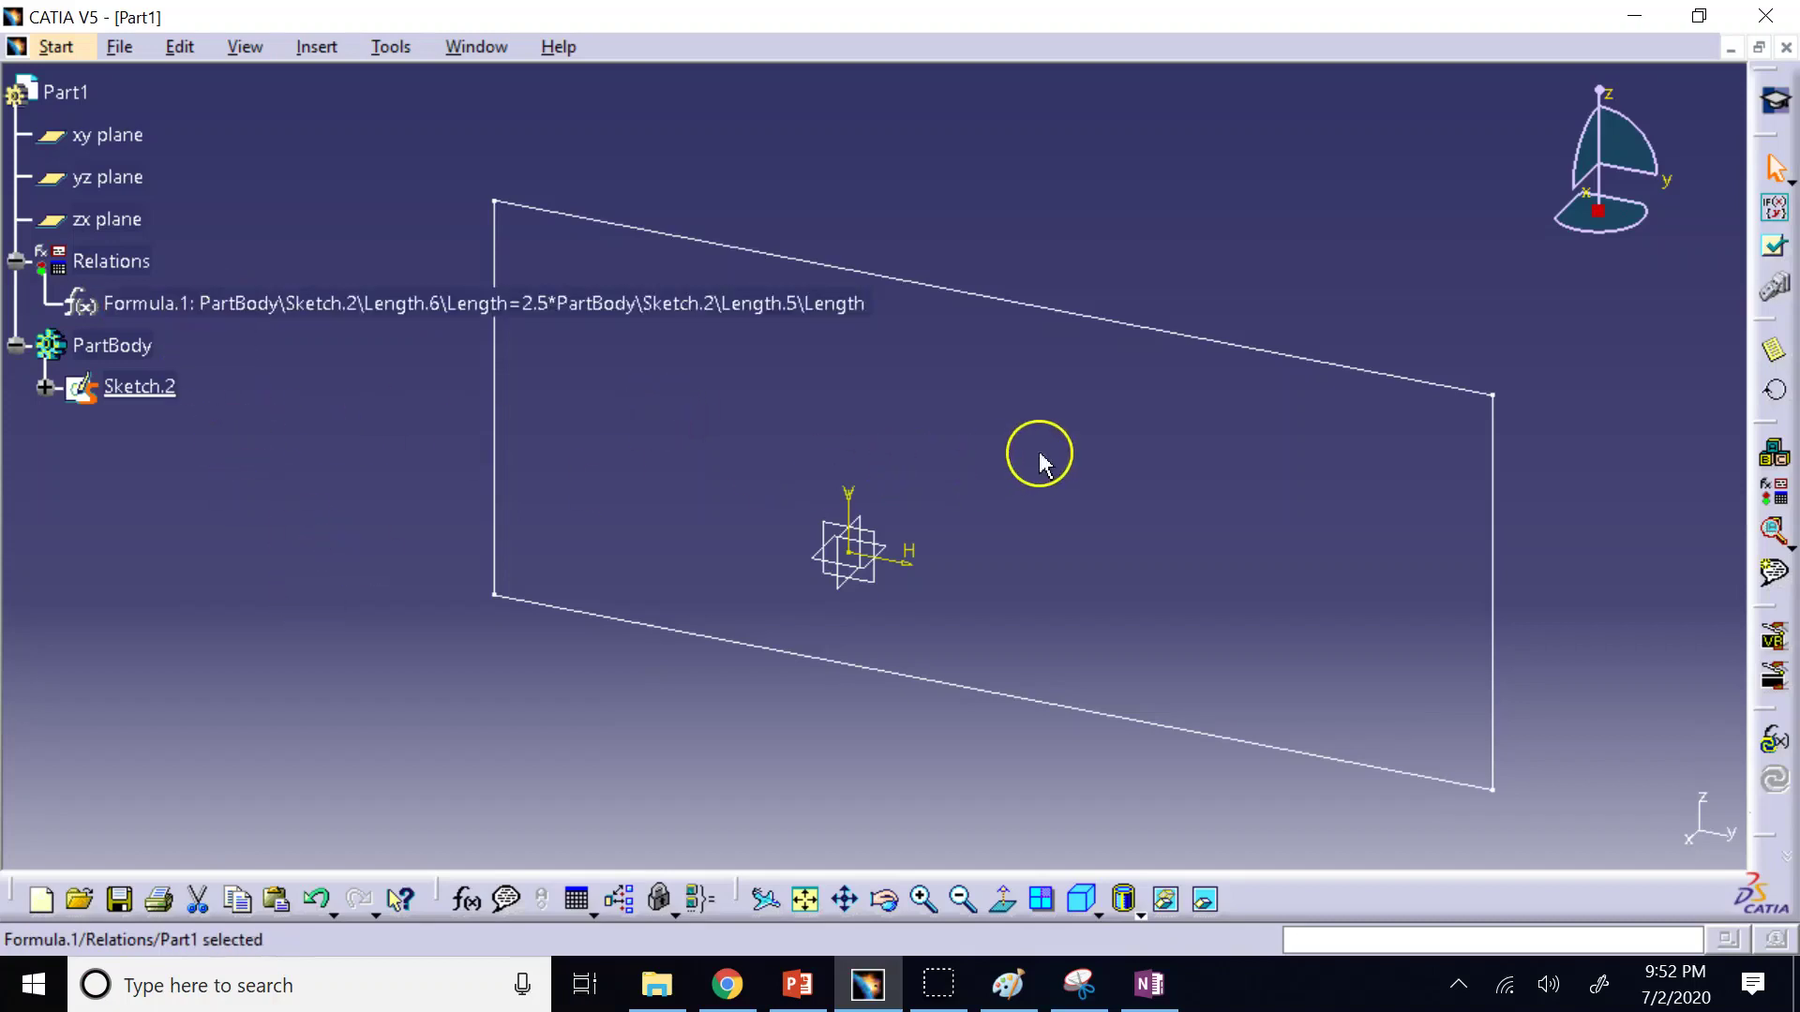
Reopen Sketch.2 for editing and review the formula behind the rectangle's width dimension without changing it.
double_click(169, 390)
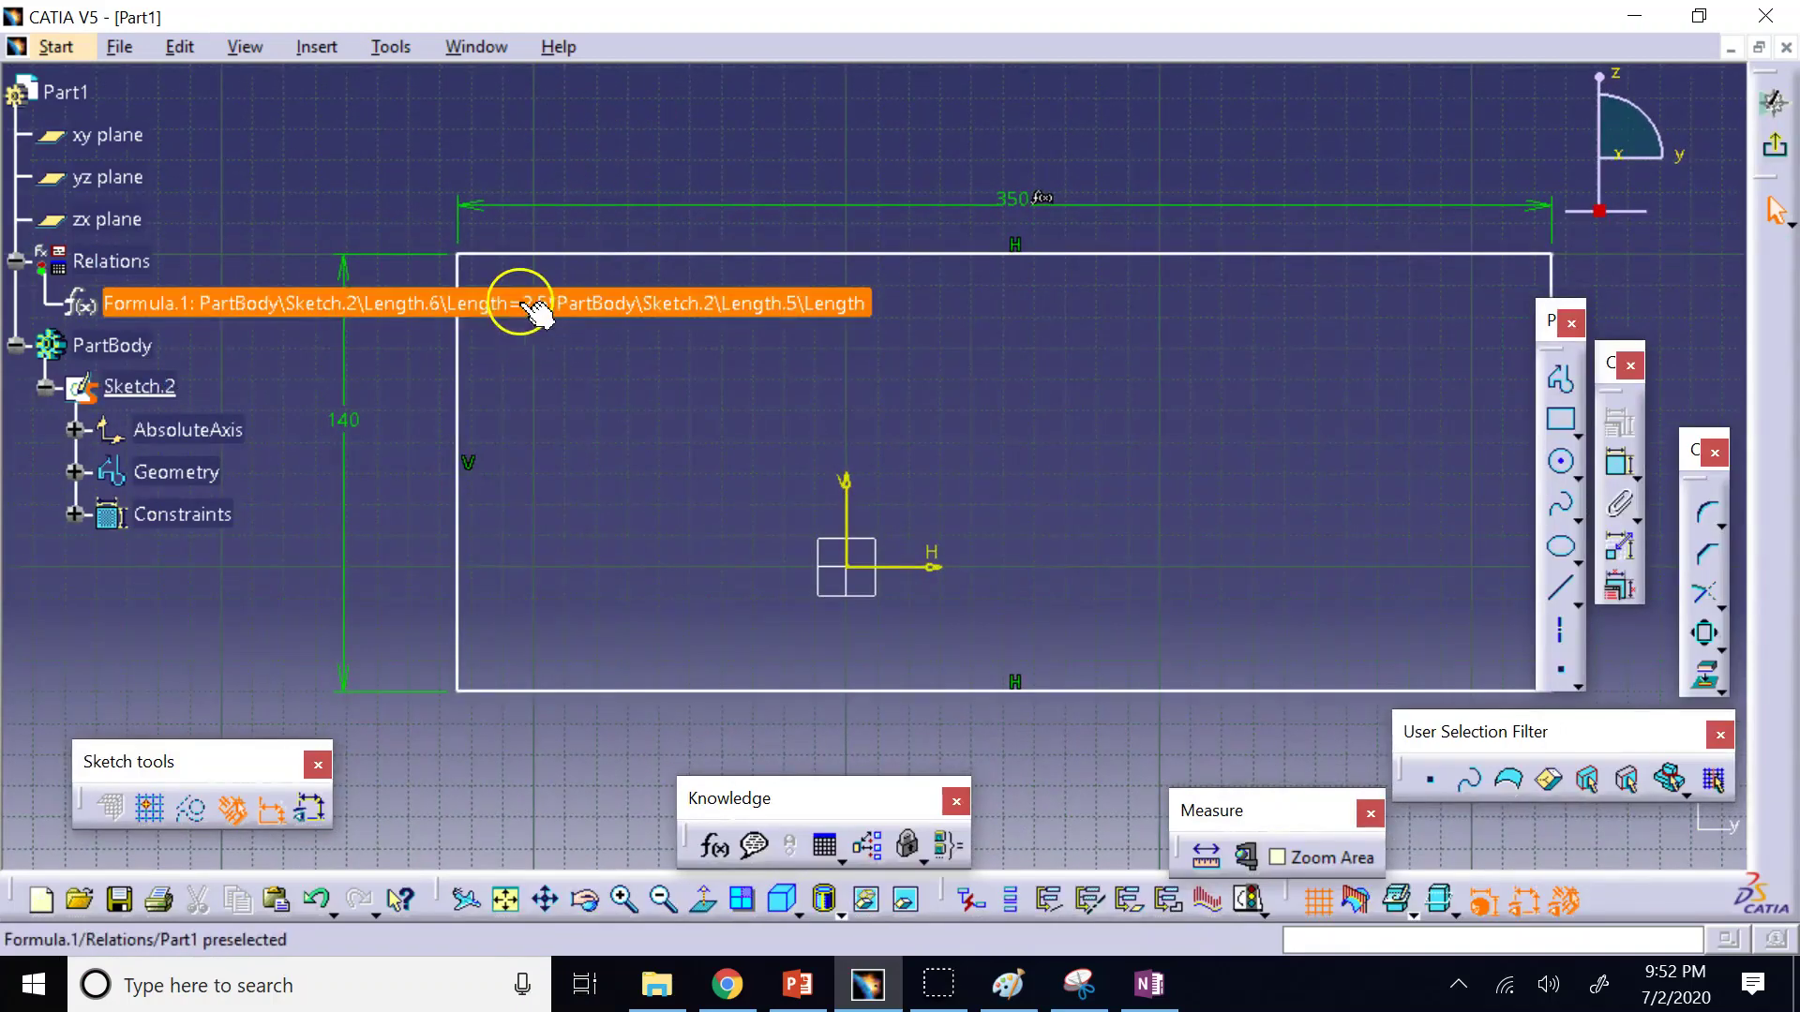
double_click(1042, 208)
left_click(1448, 710)
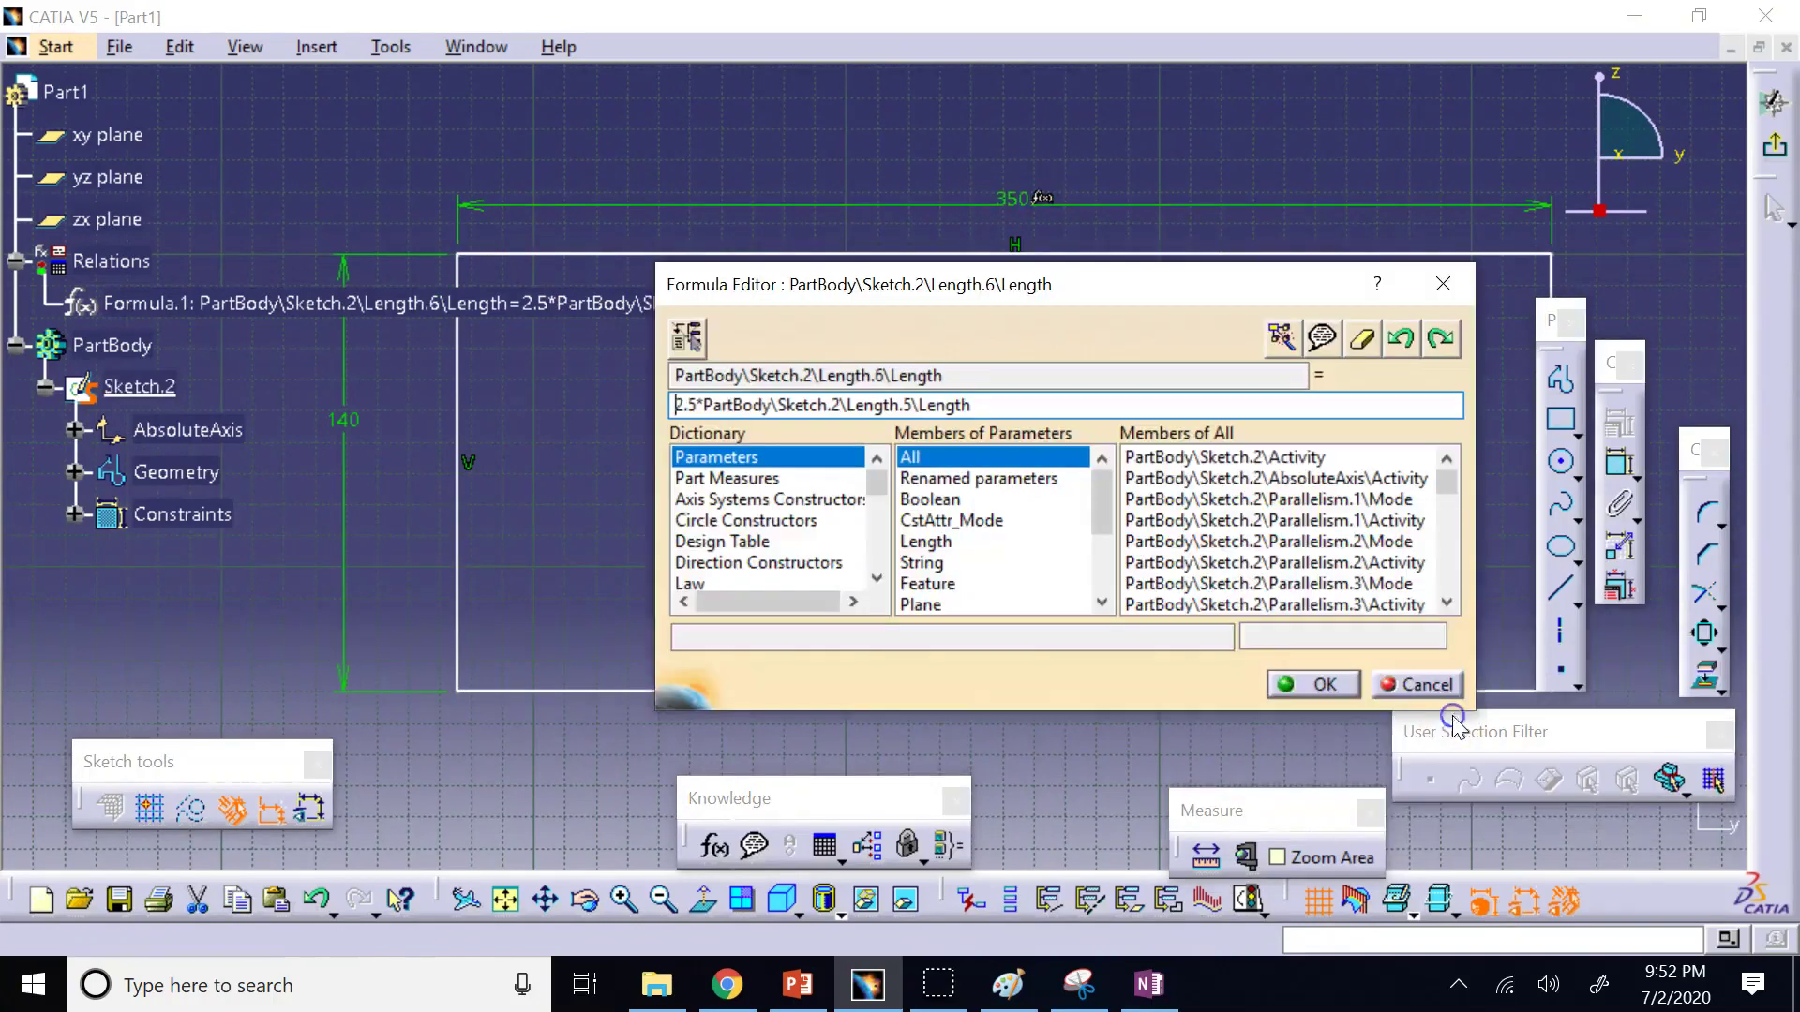
left_click(1413, 686)
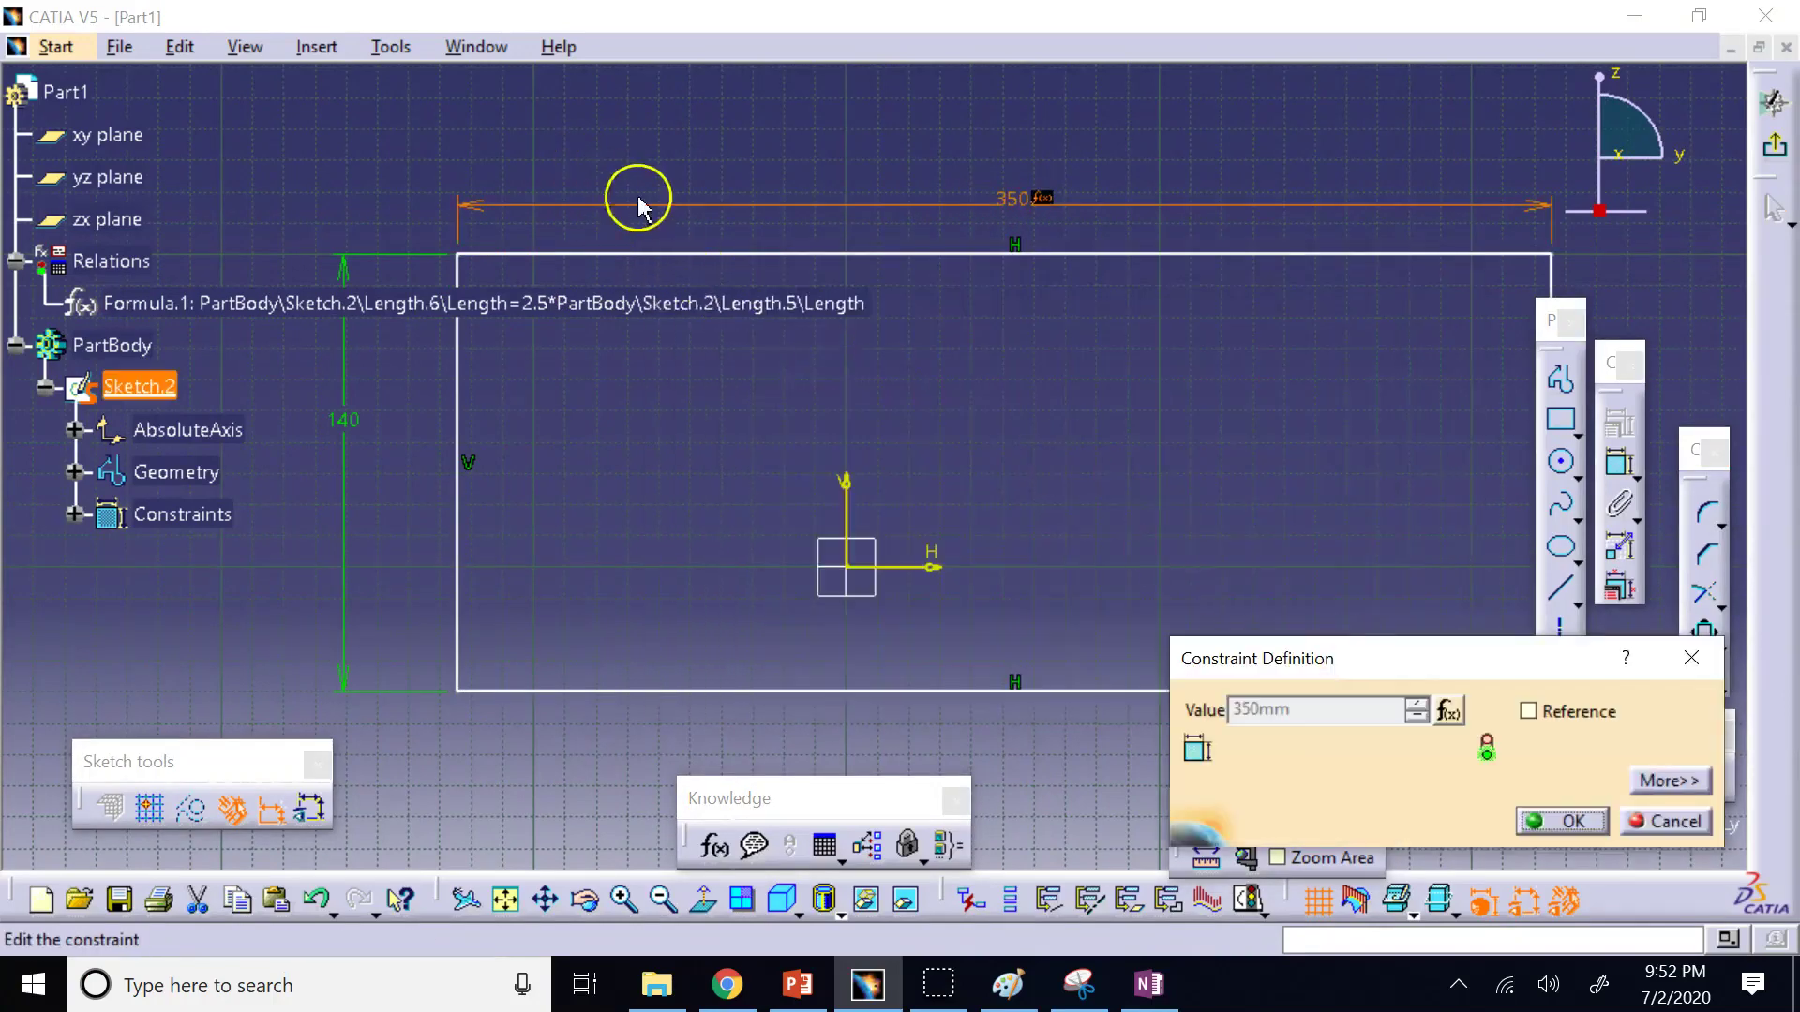
left_click(1661, 821)
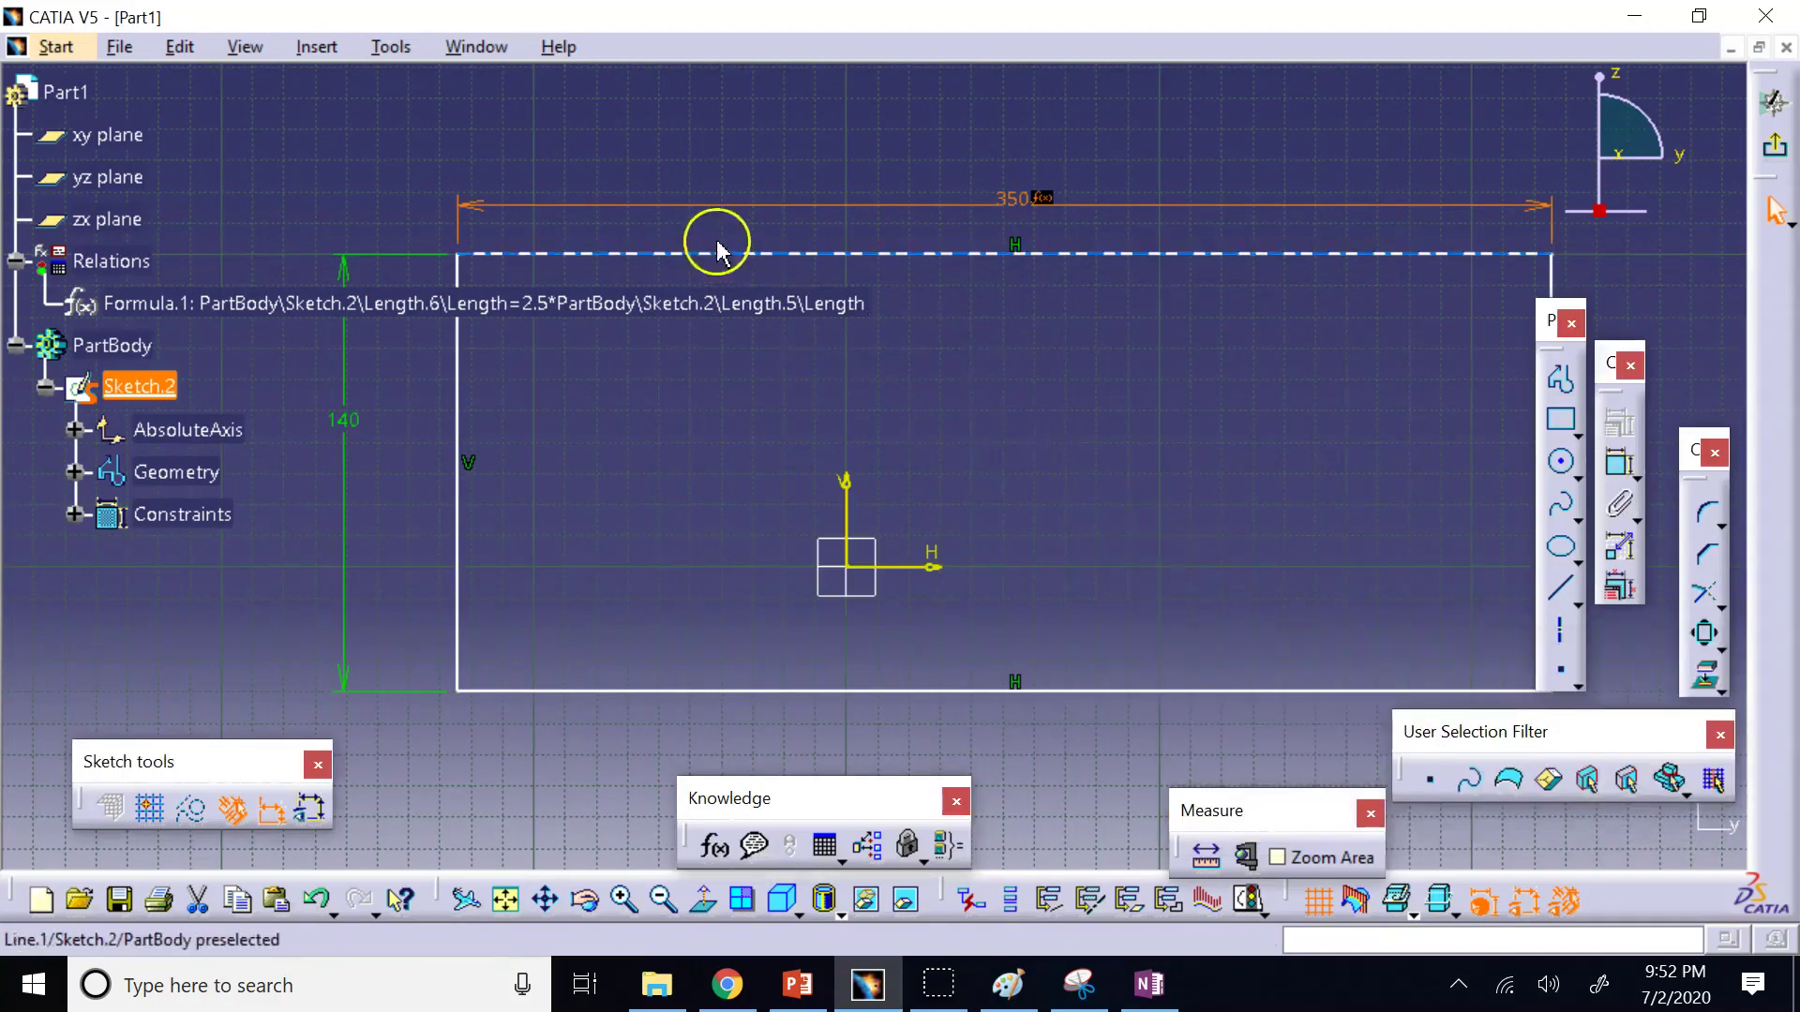
Collapse Relations in the tree and extend the width's formula to 2.5*PartBody\Sketch.2\Length.5\Length +50, entering the constant without a unit.
left_click(16, 263)
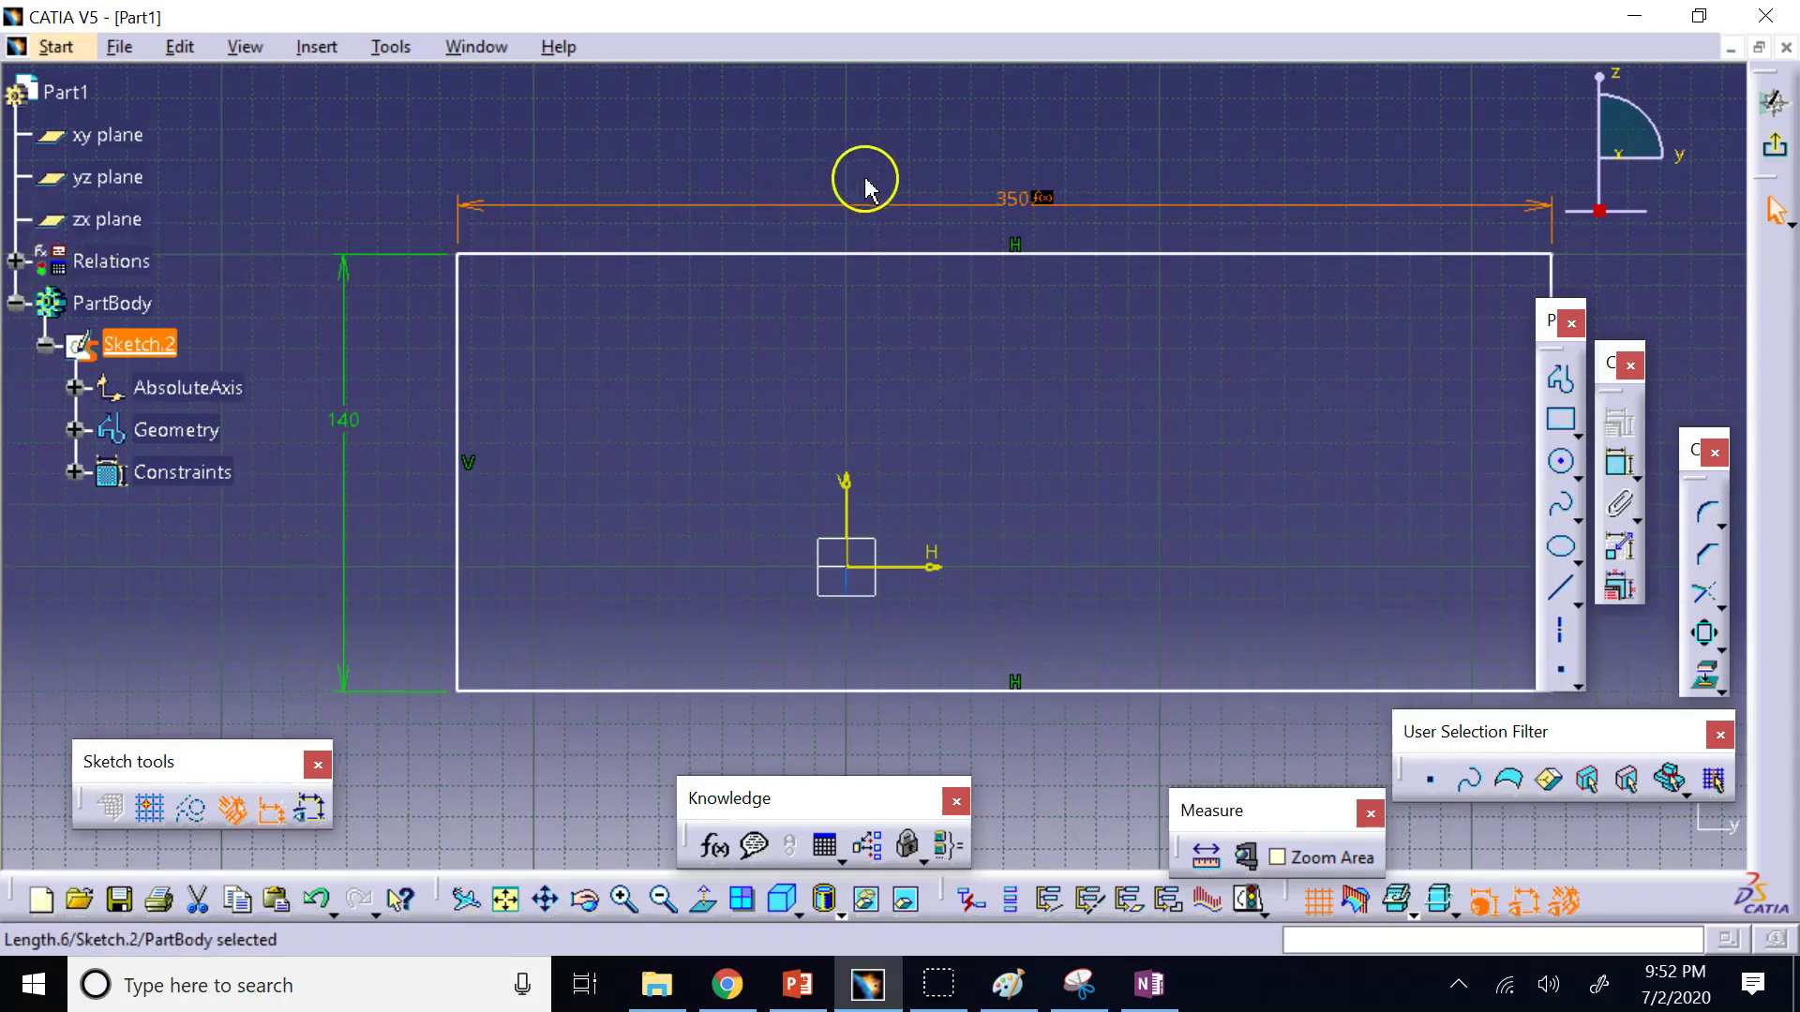
double_click(1029, 214)
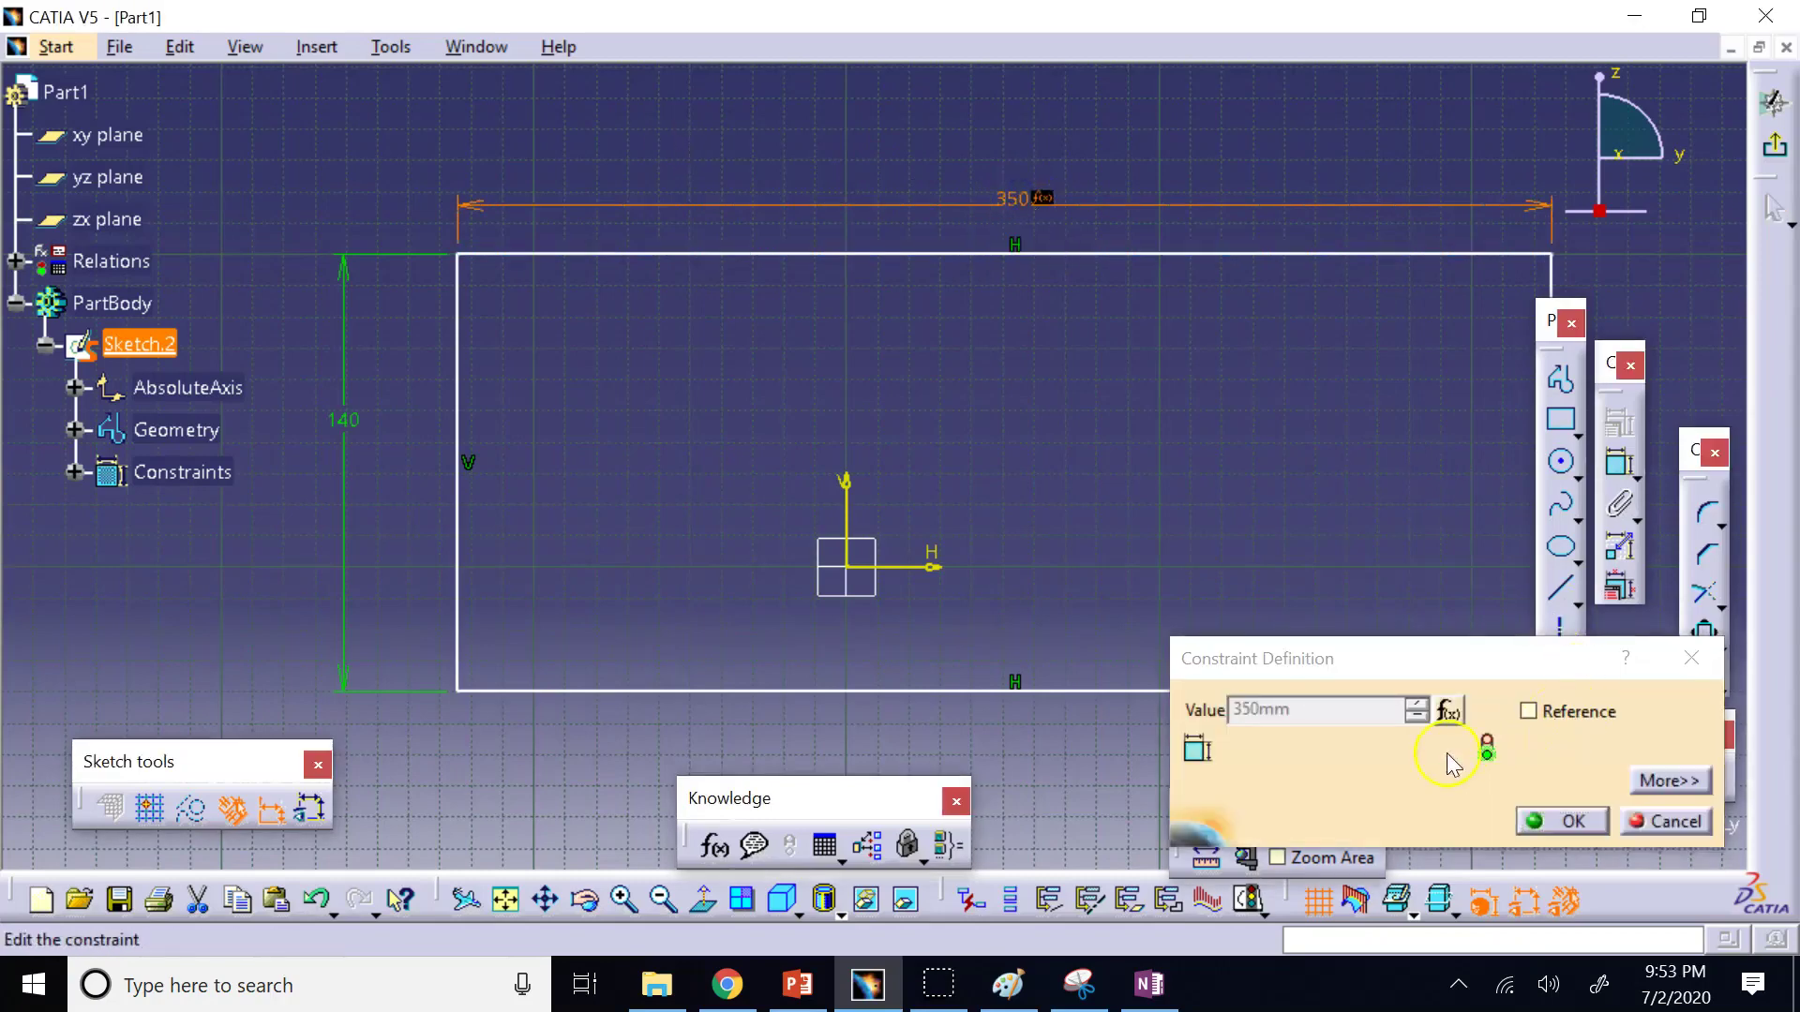
left_click(1449, 711)
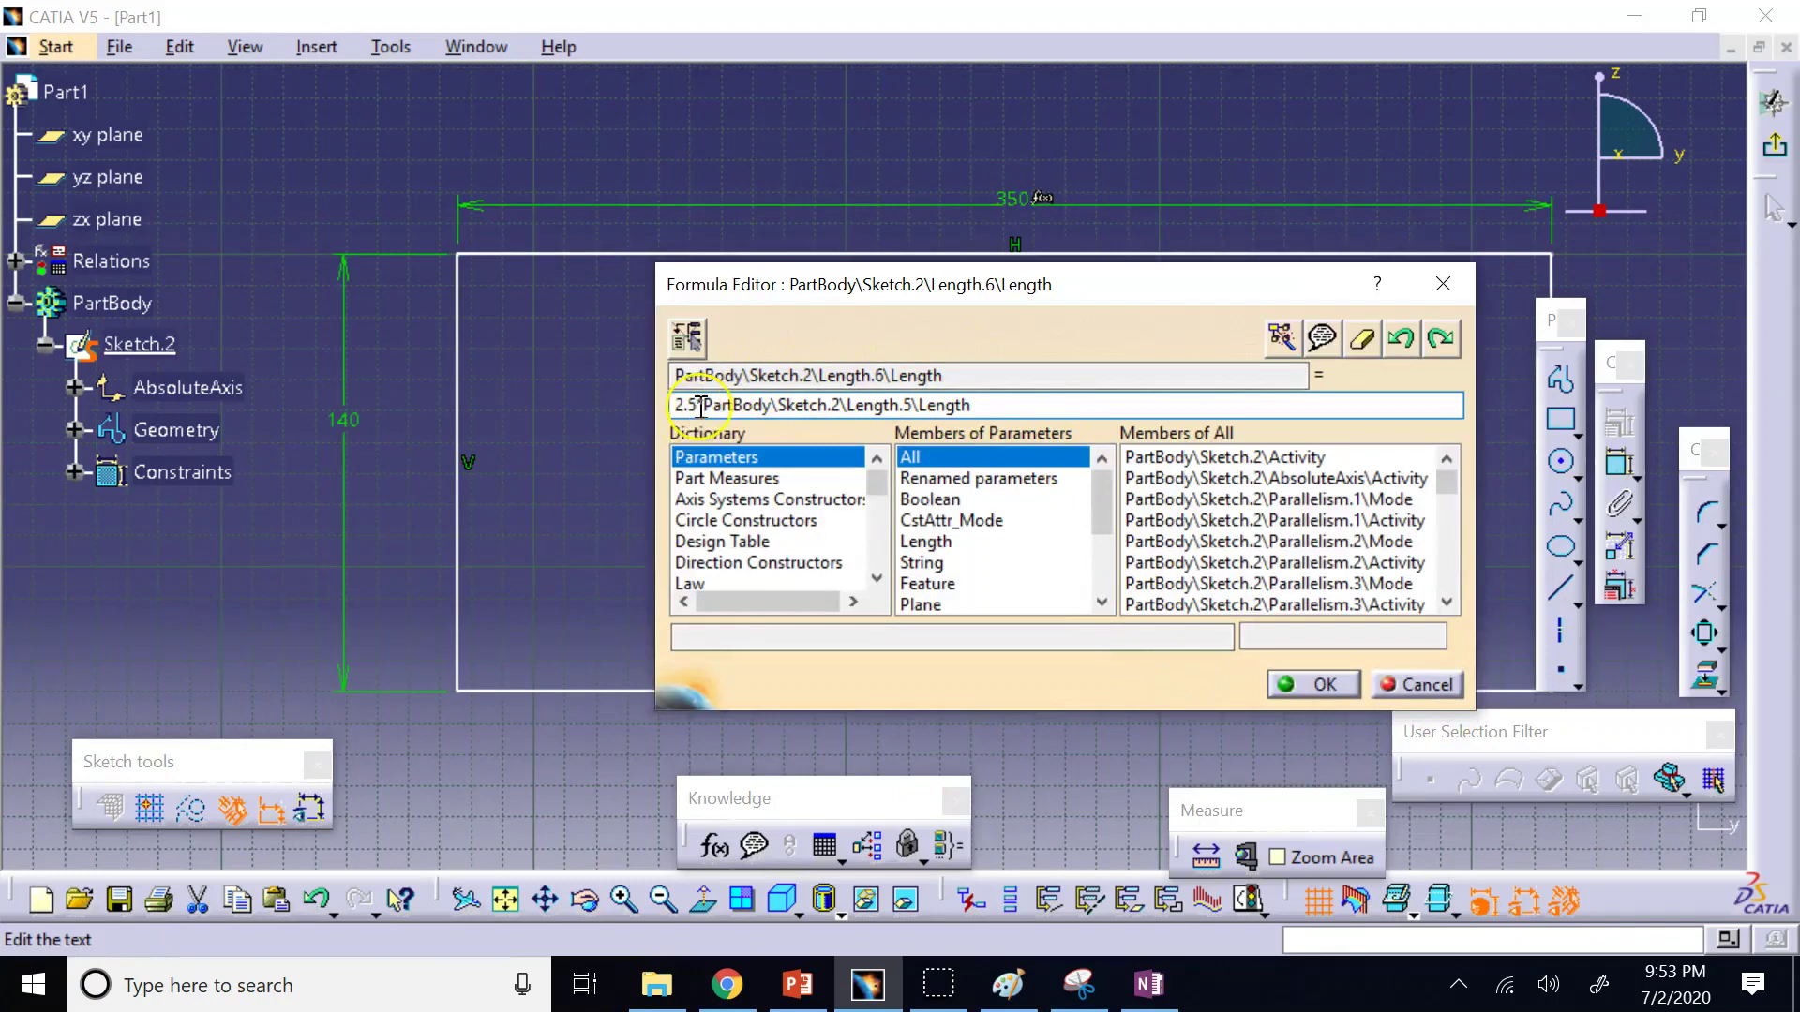
left_click(1036, 408)
type("+50")
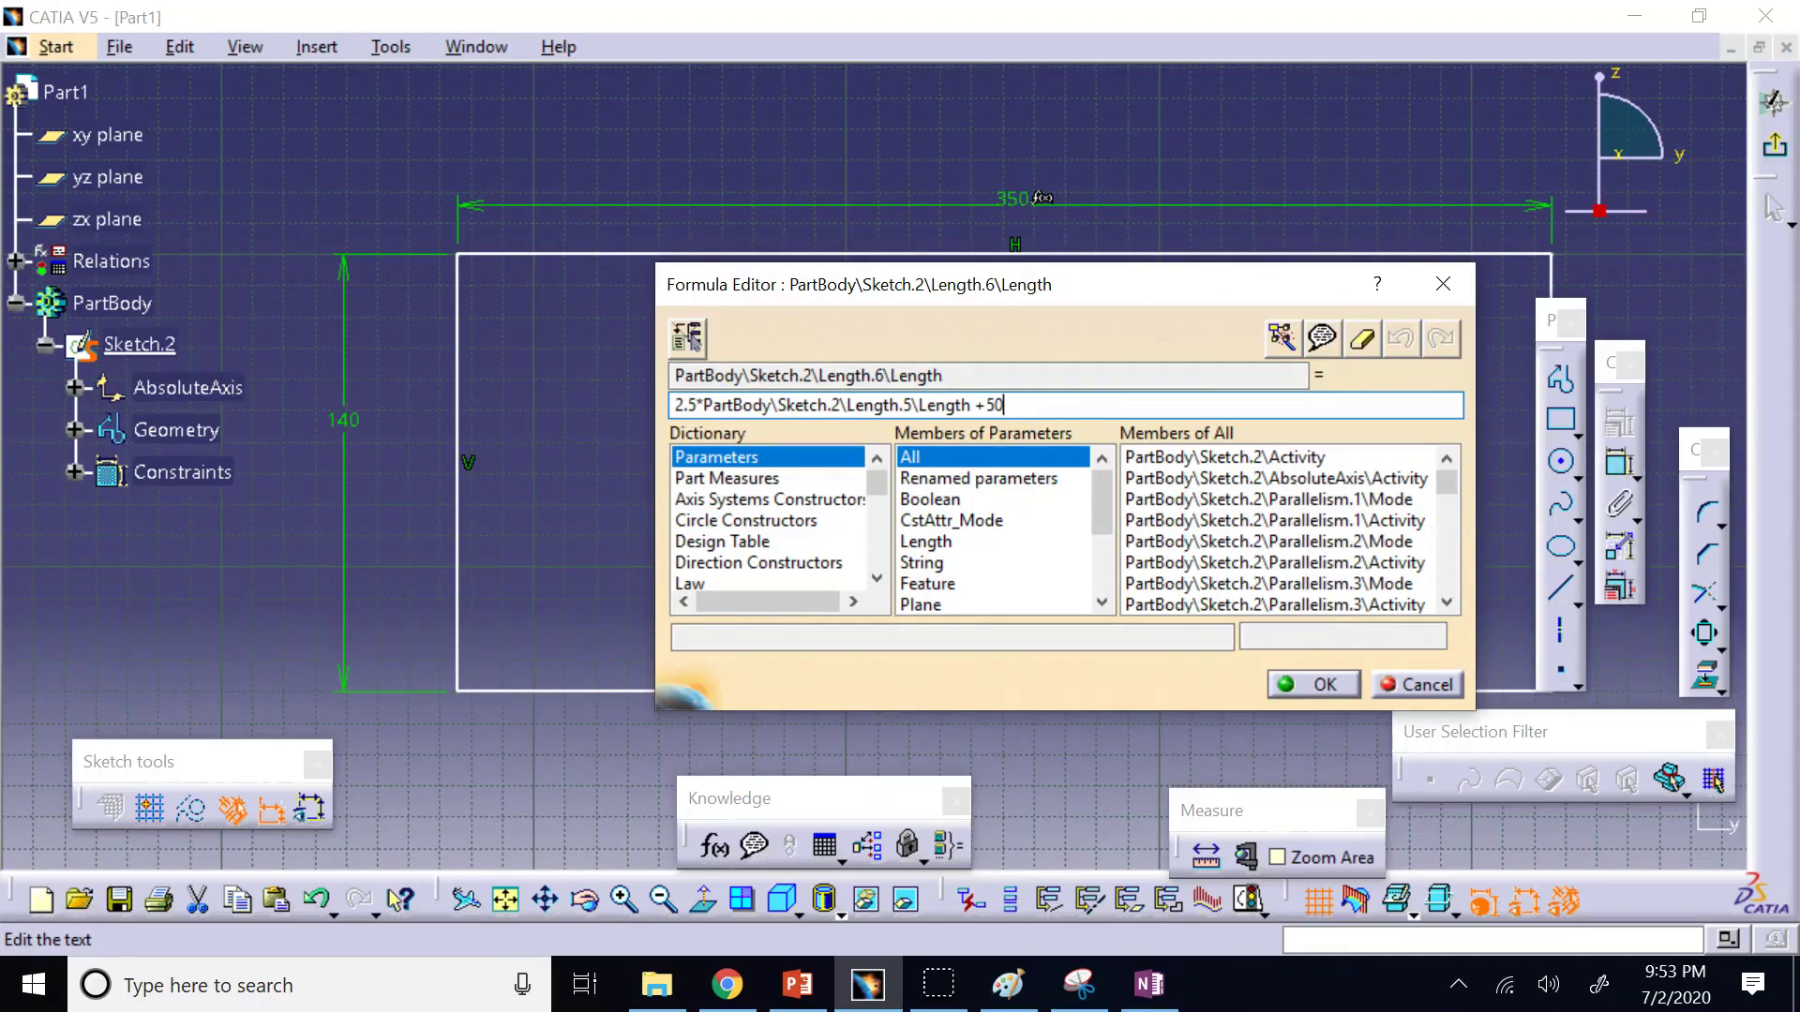
left_click(1326, 686)
left_click(1325, 686)
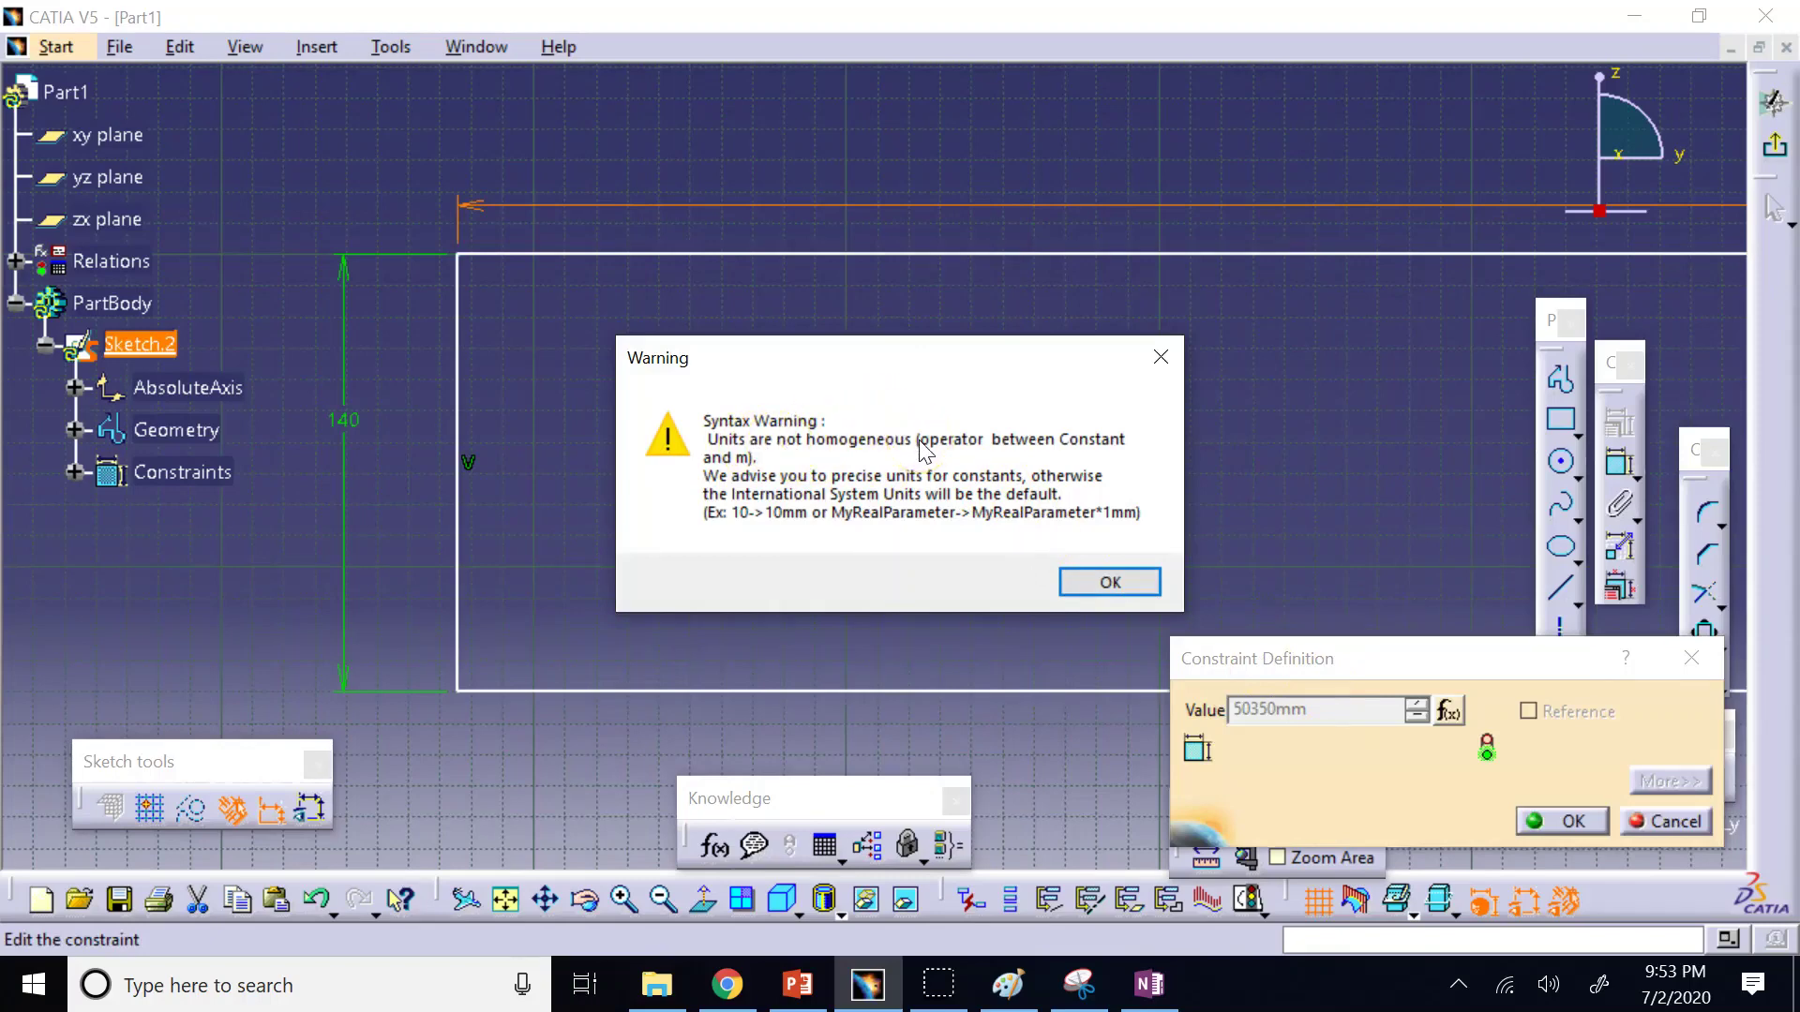
left_click(876, 467)
Switch to the PowerPoint lecture and show slide 8 on units consistency when using parameters in formulas.
left_click(798, 984)
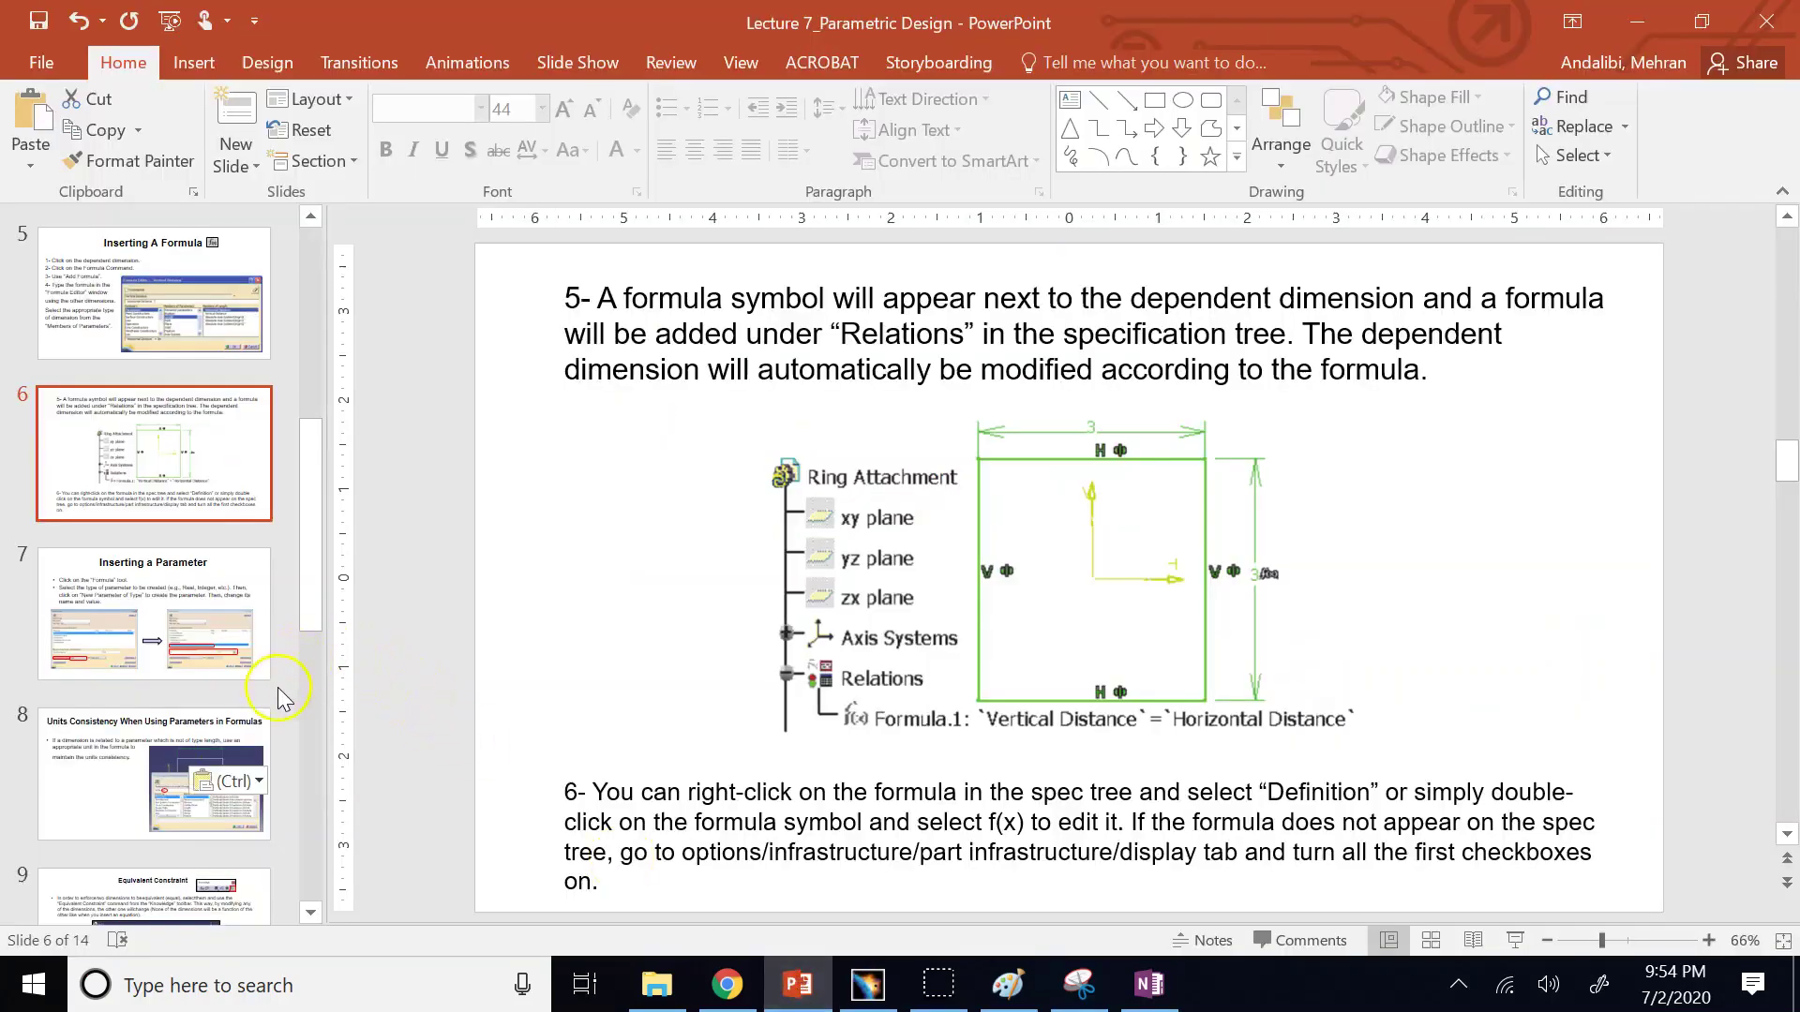
scroll(278, 694, "down", 1)
left_click(225, 698)
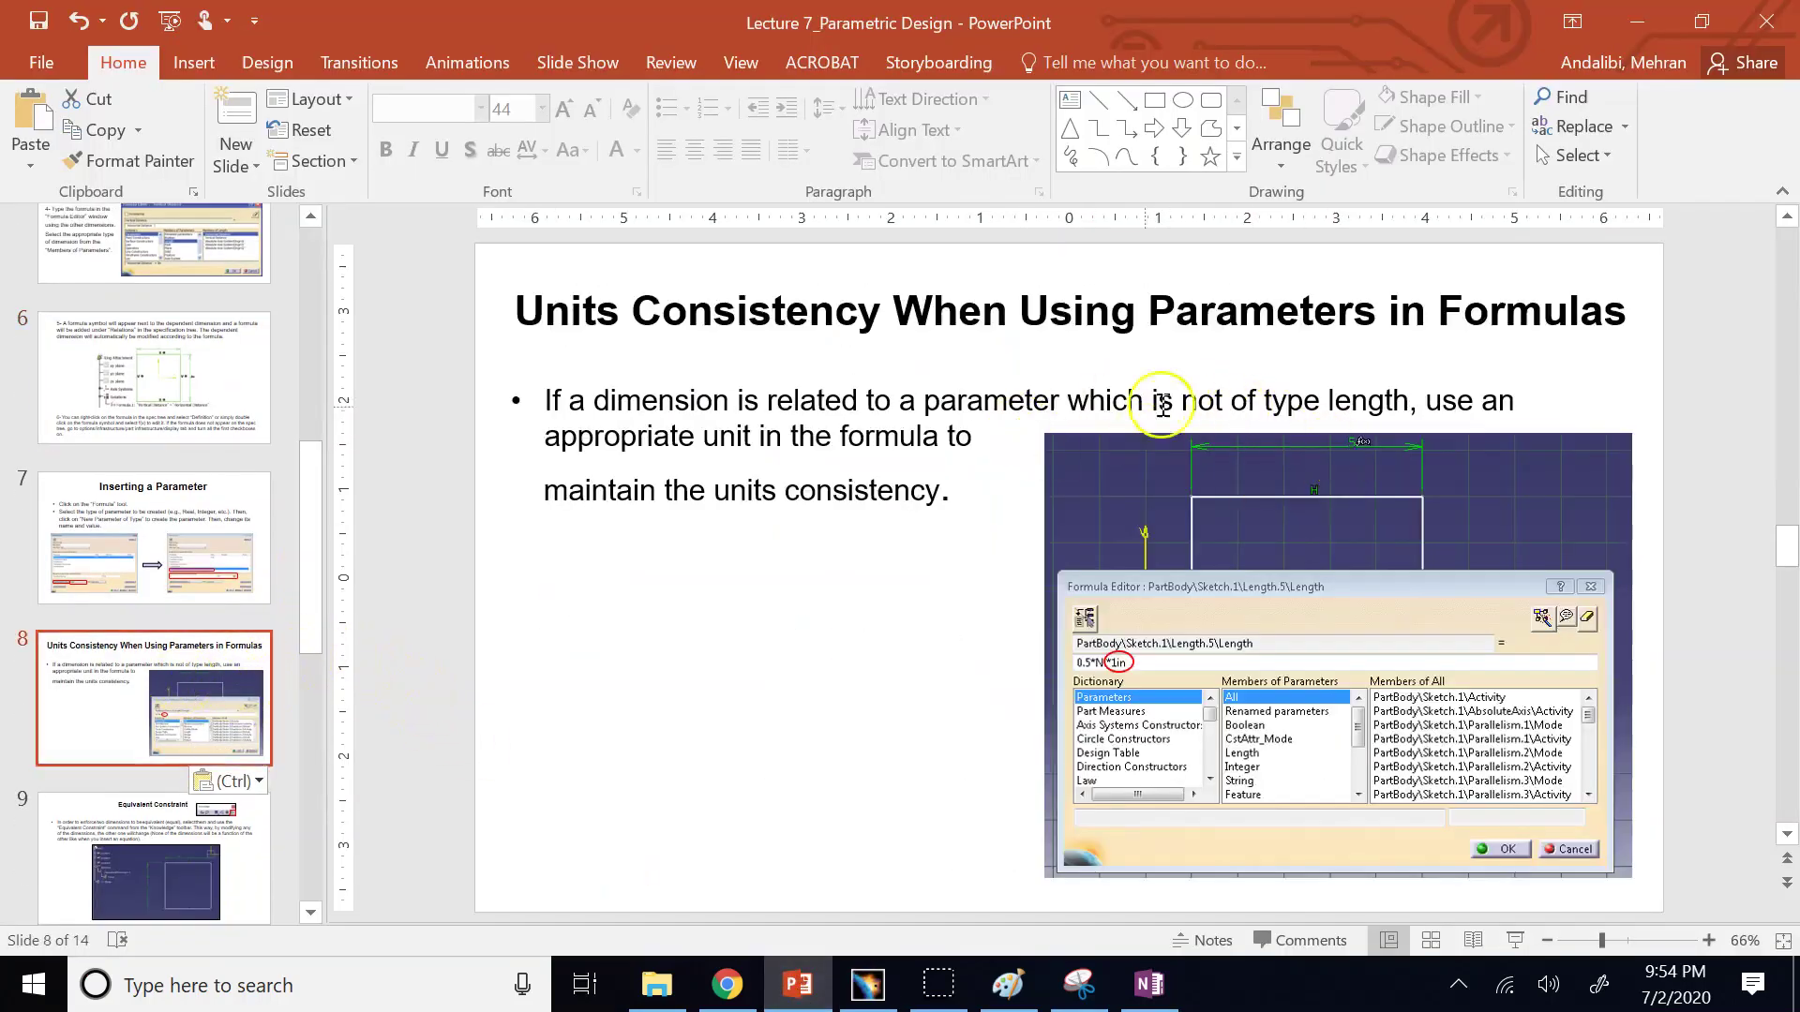
Switch back to CATIA, dismiss the units warning and give the constant in the width's formula the unit mm, making it +50mm.
left_click(864, 980)
left_click(1070, 583)
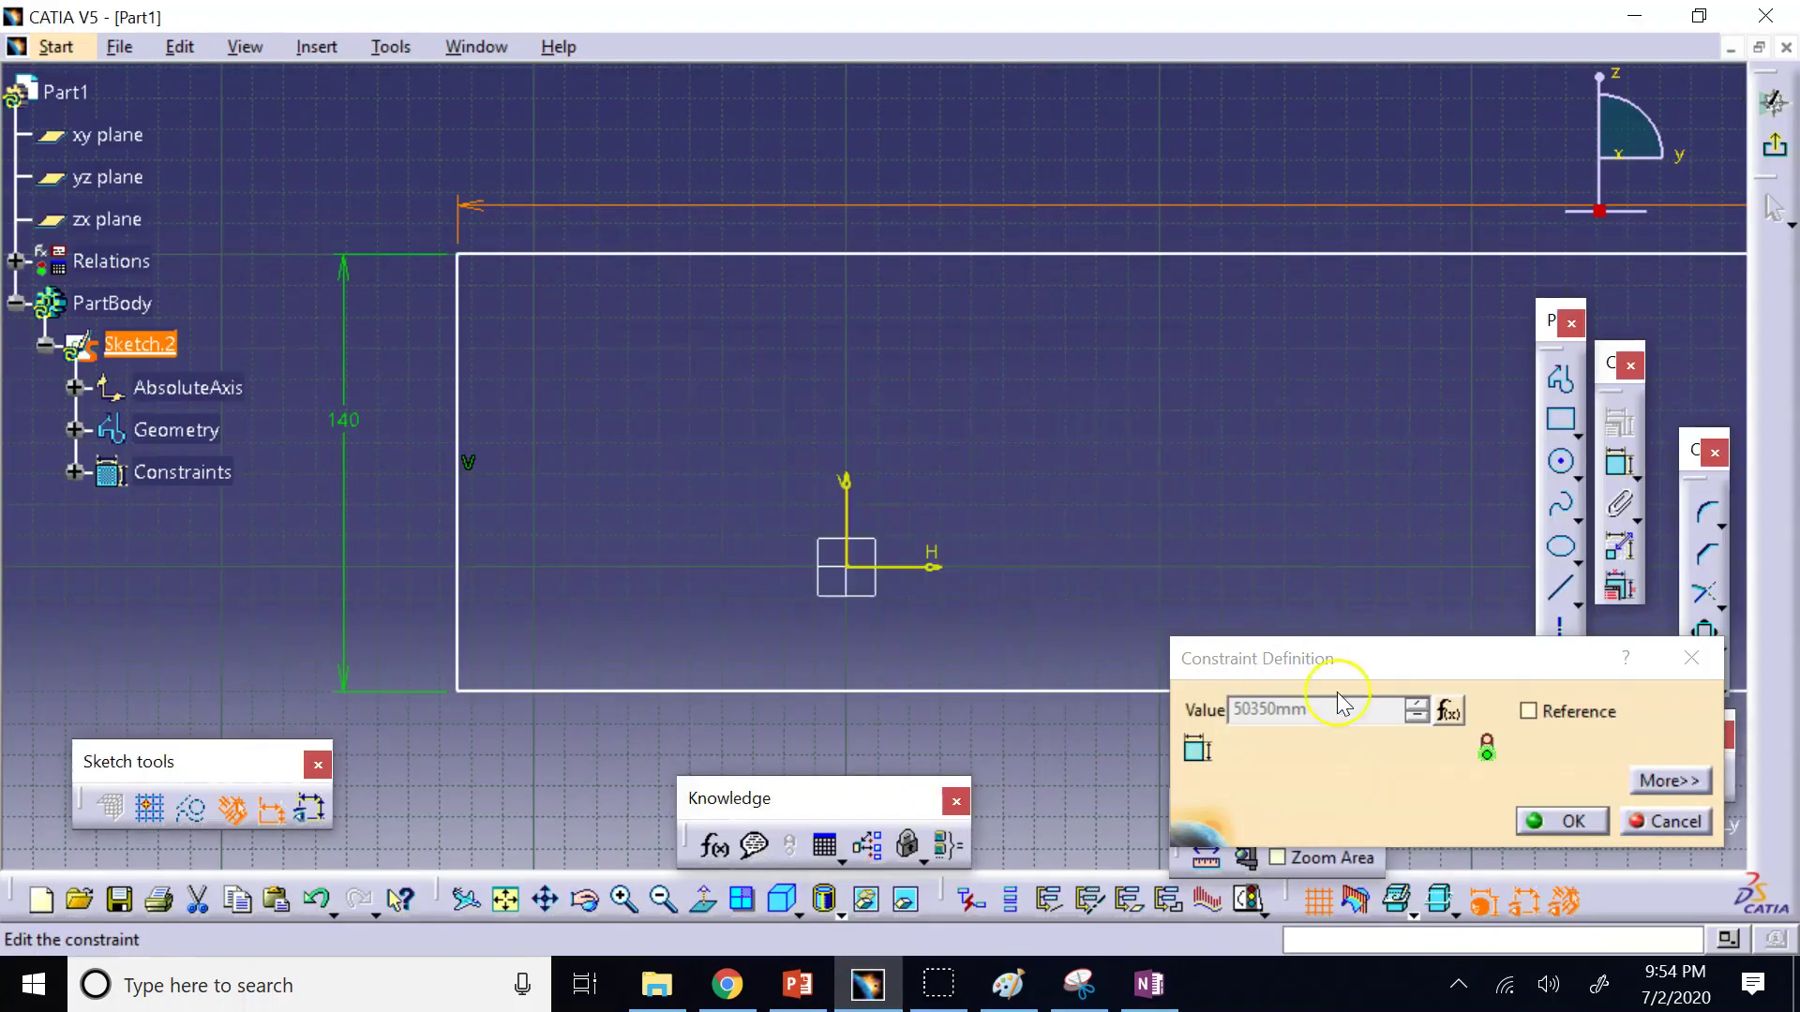
left_click(1447, 710)
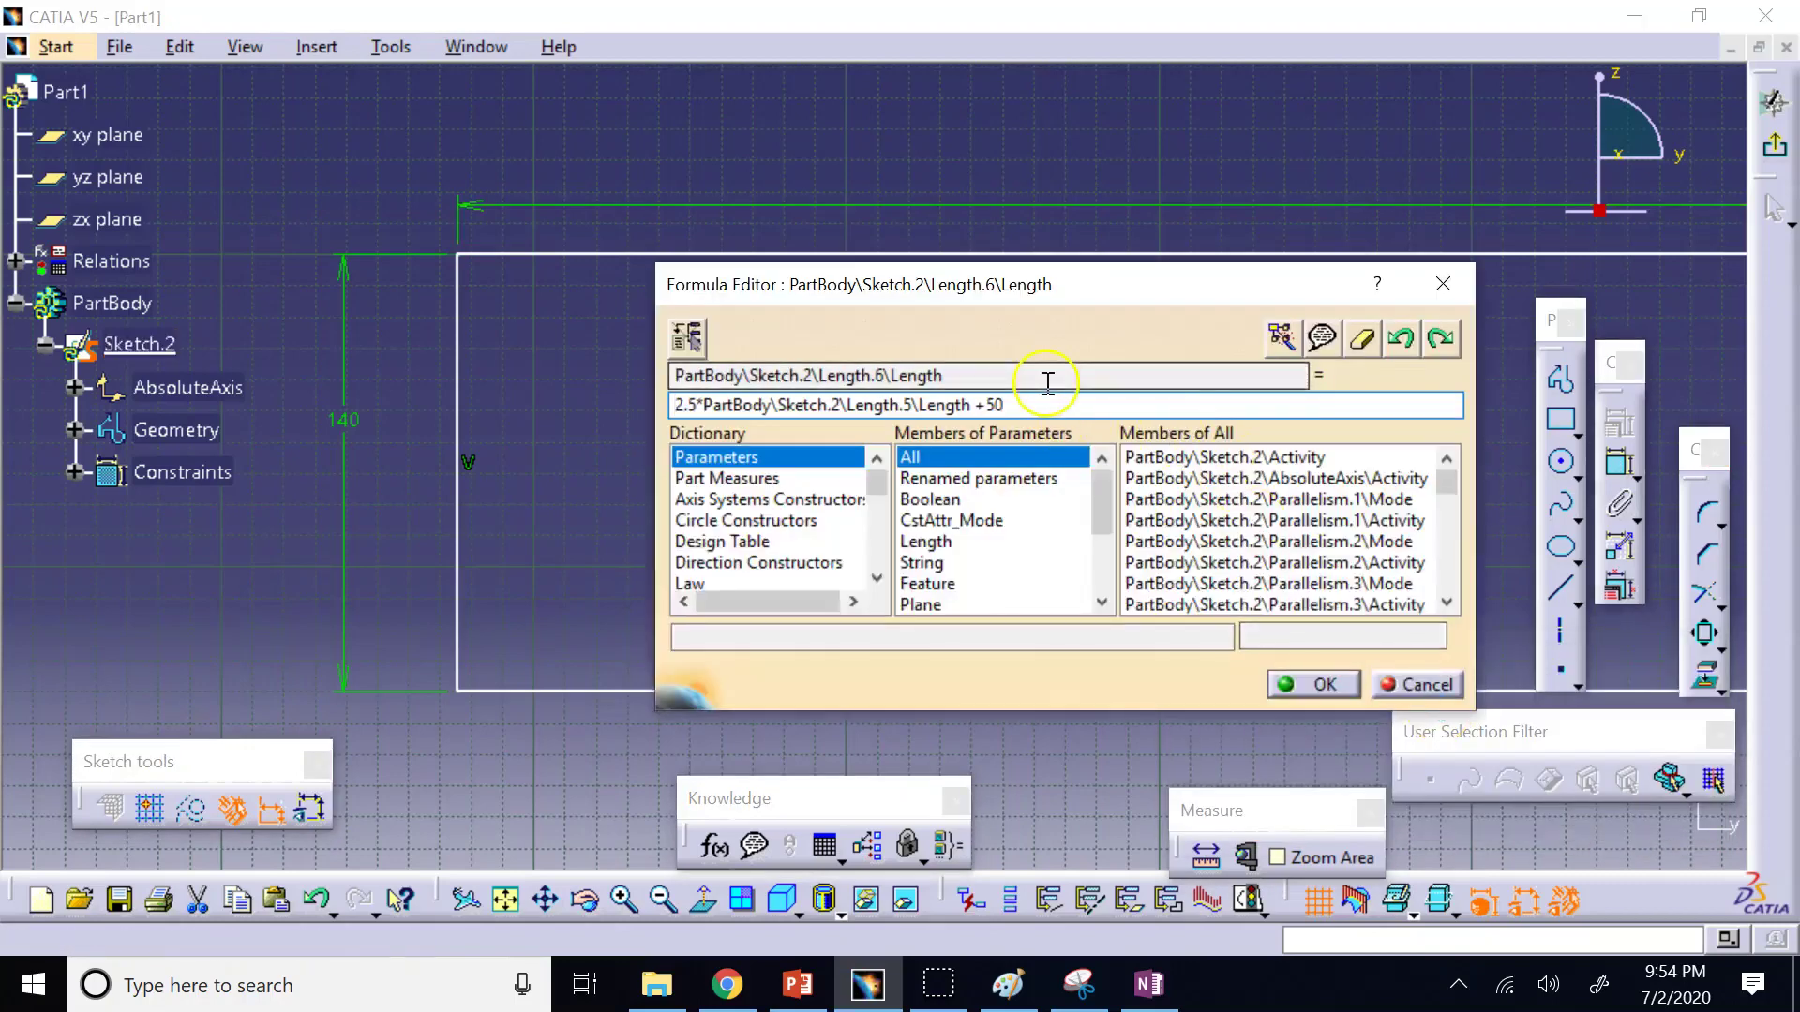
left_click(1046, 400)
type("mm")
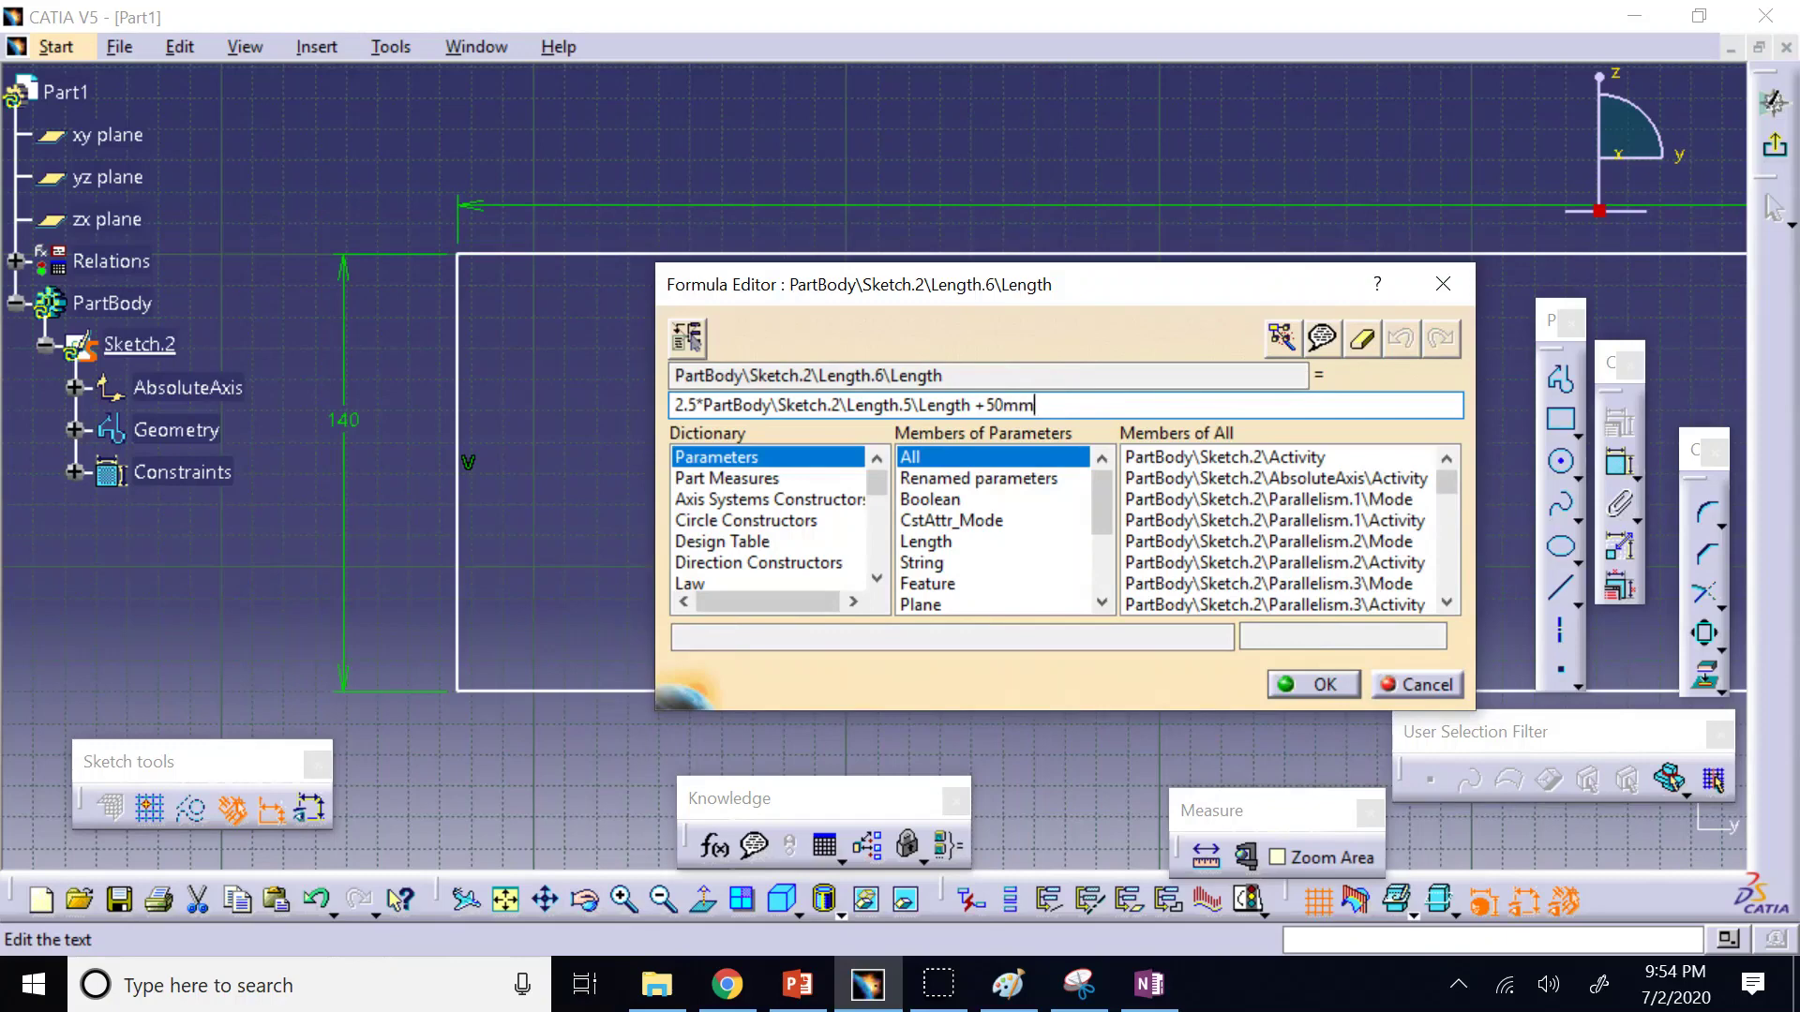
left_click(1277, 687)
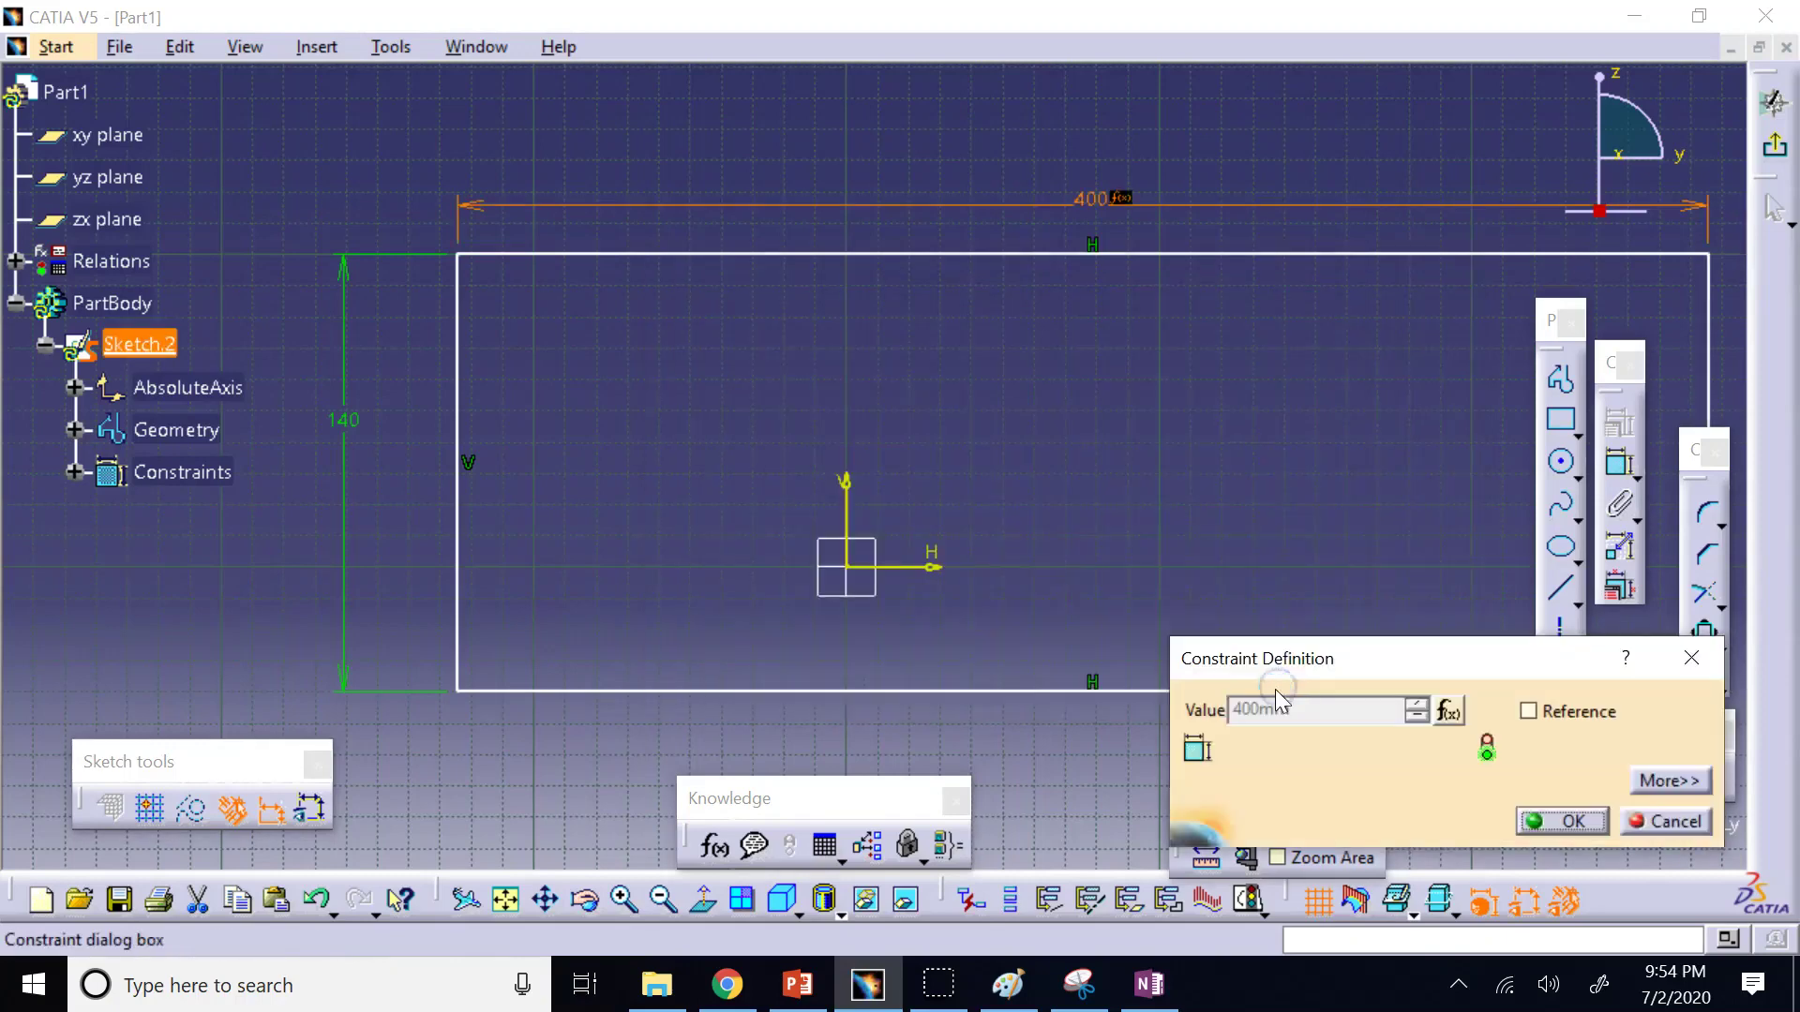
left_click(1546, 821)
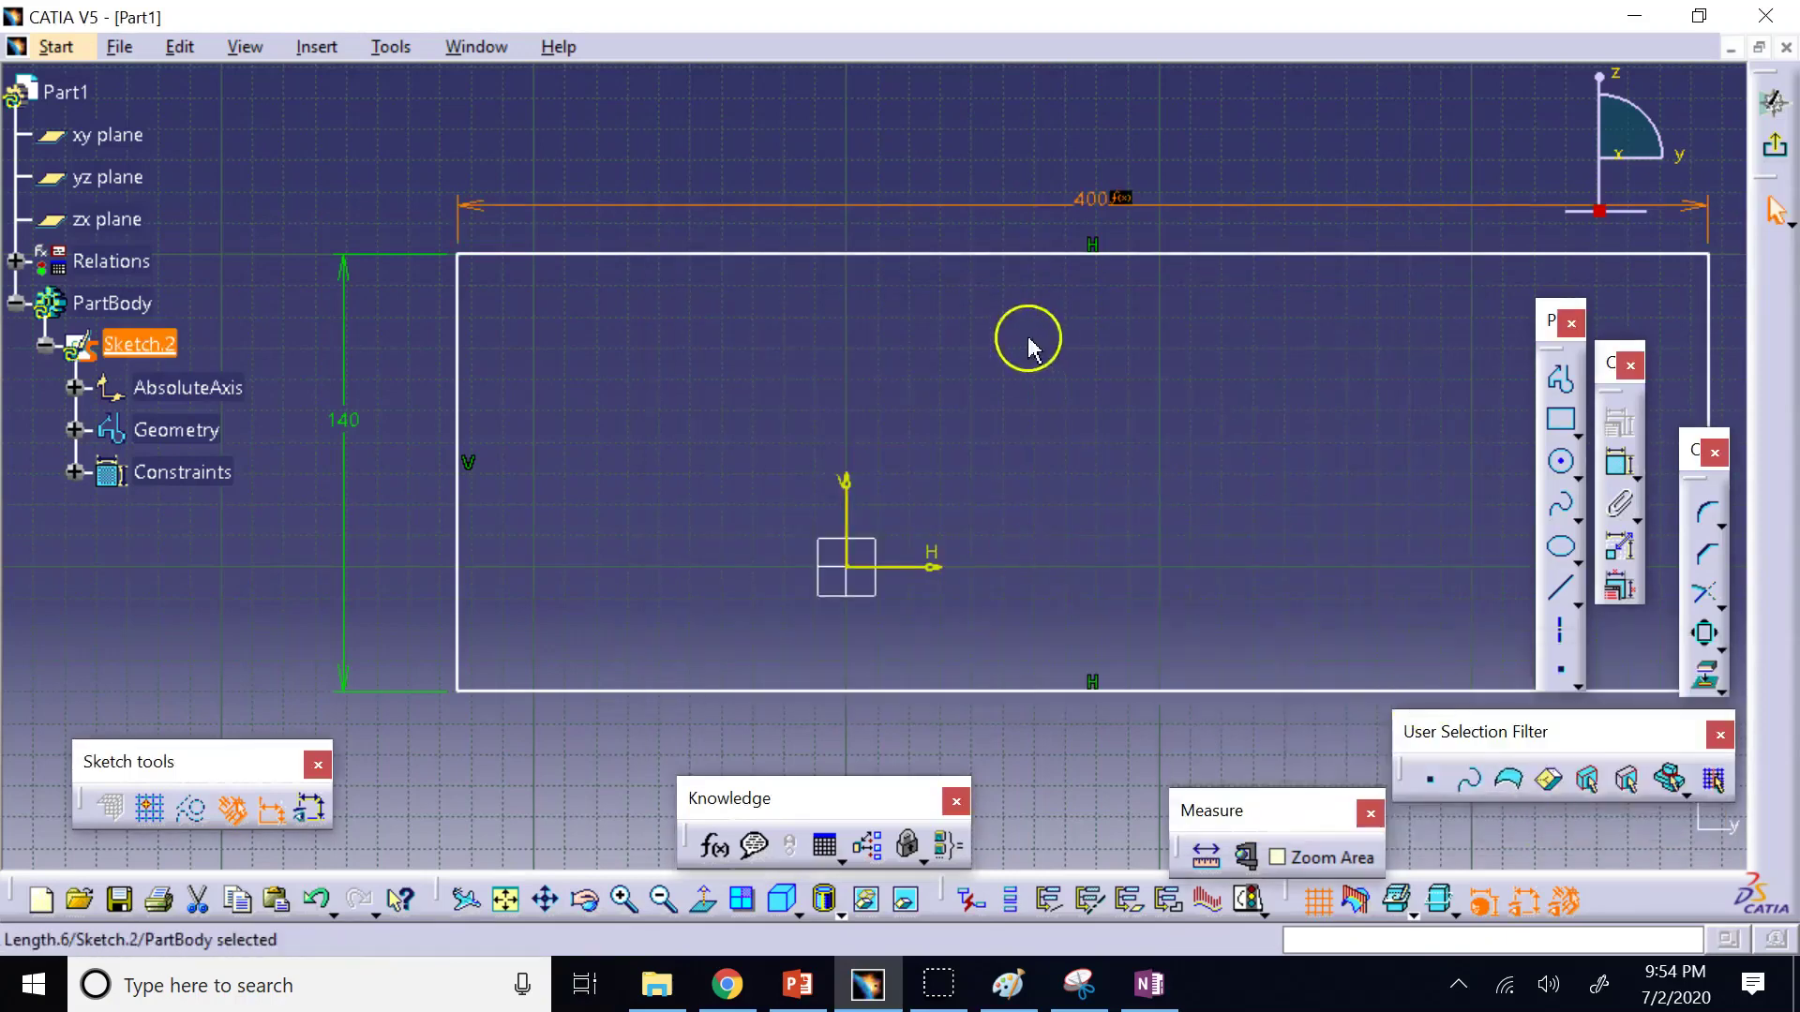
left_click(1030, 347)
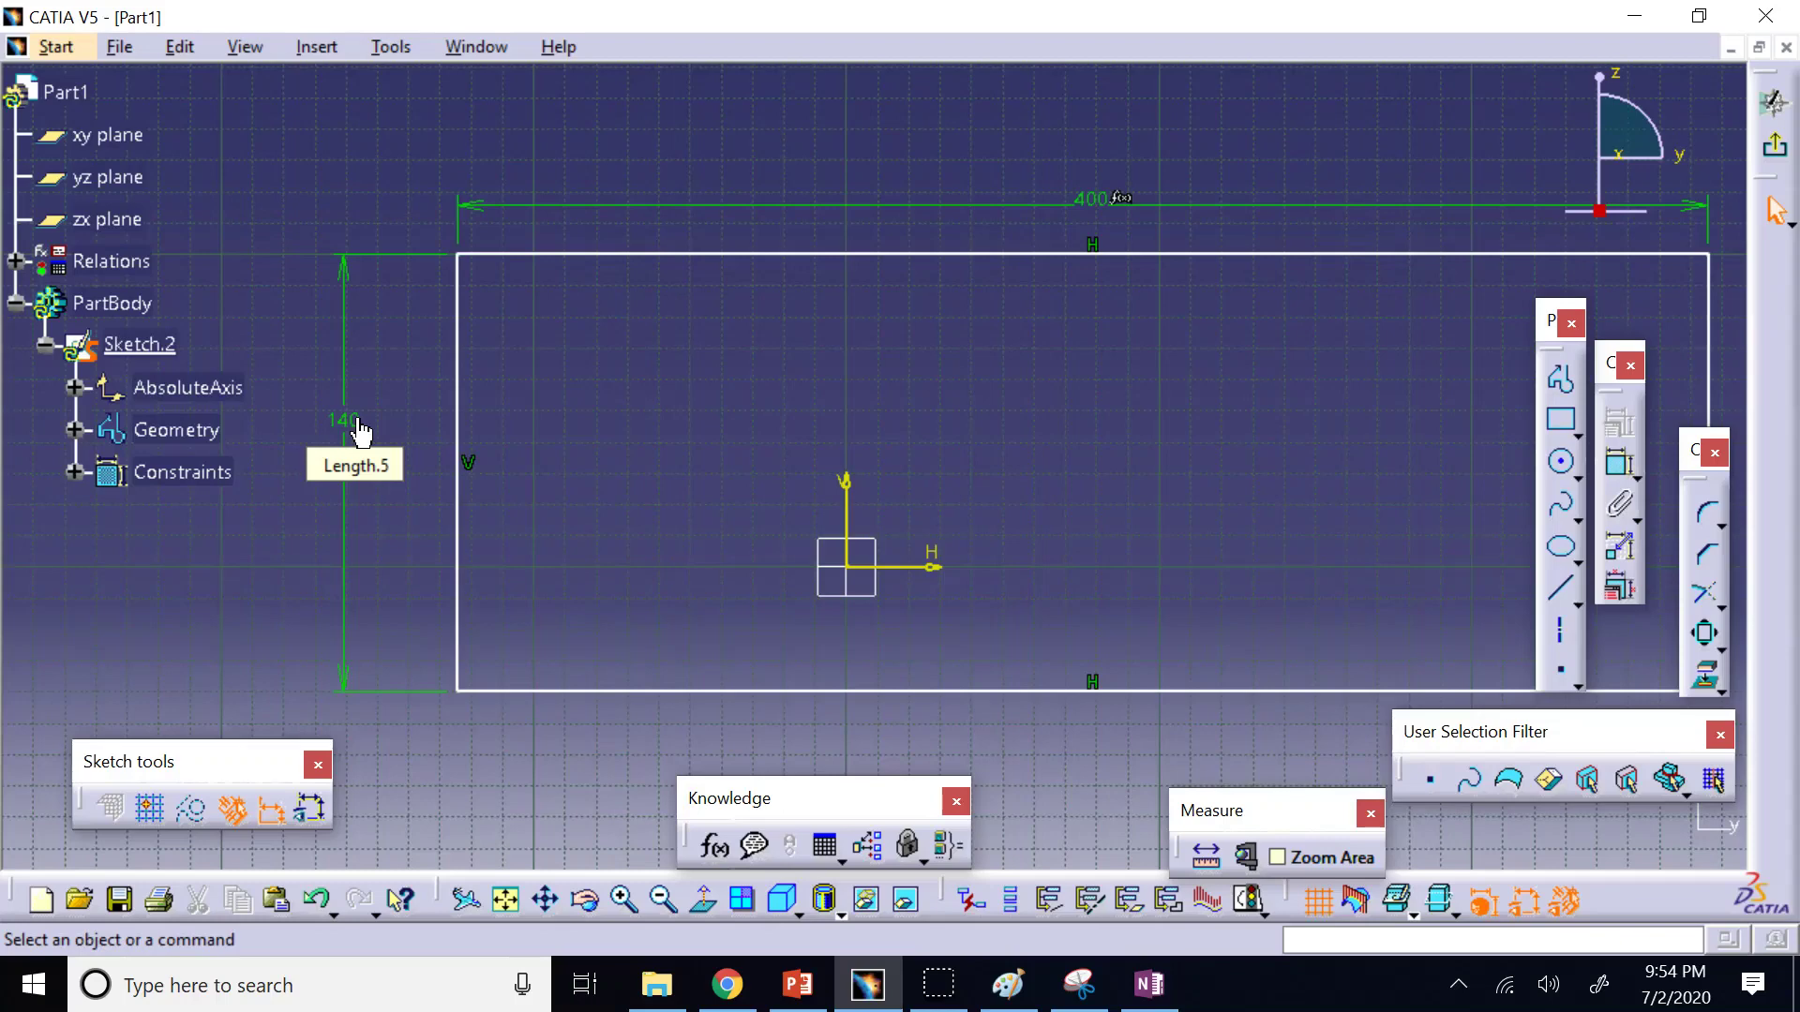
Edit the rectangle width's formula to 1.5*PartBody\Sketch.2\Length.5\Length +2in and accept it.
double_click(1120, 218)
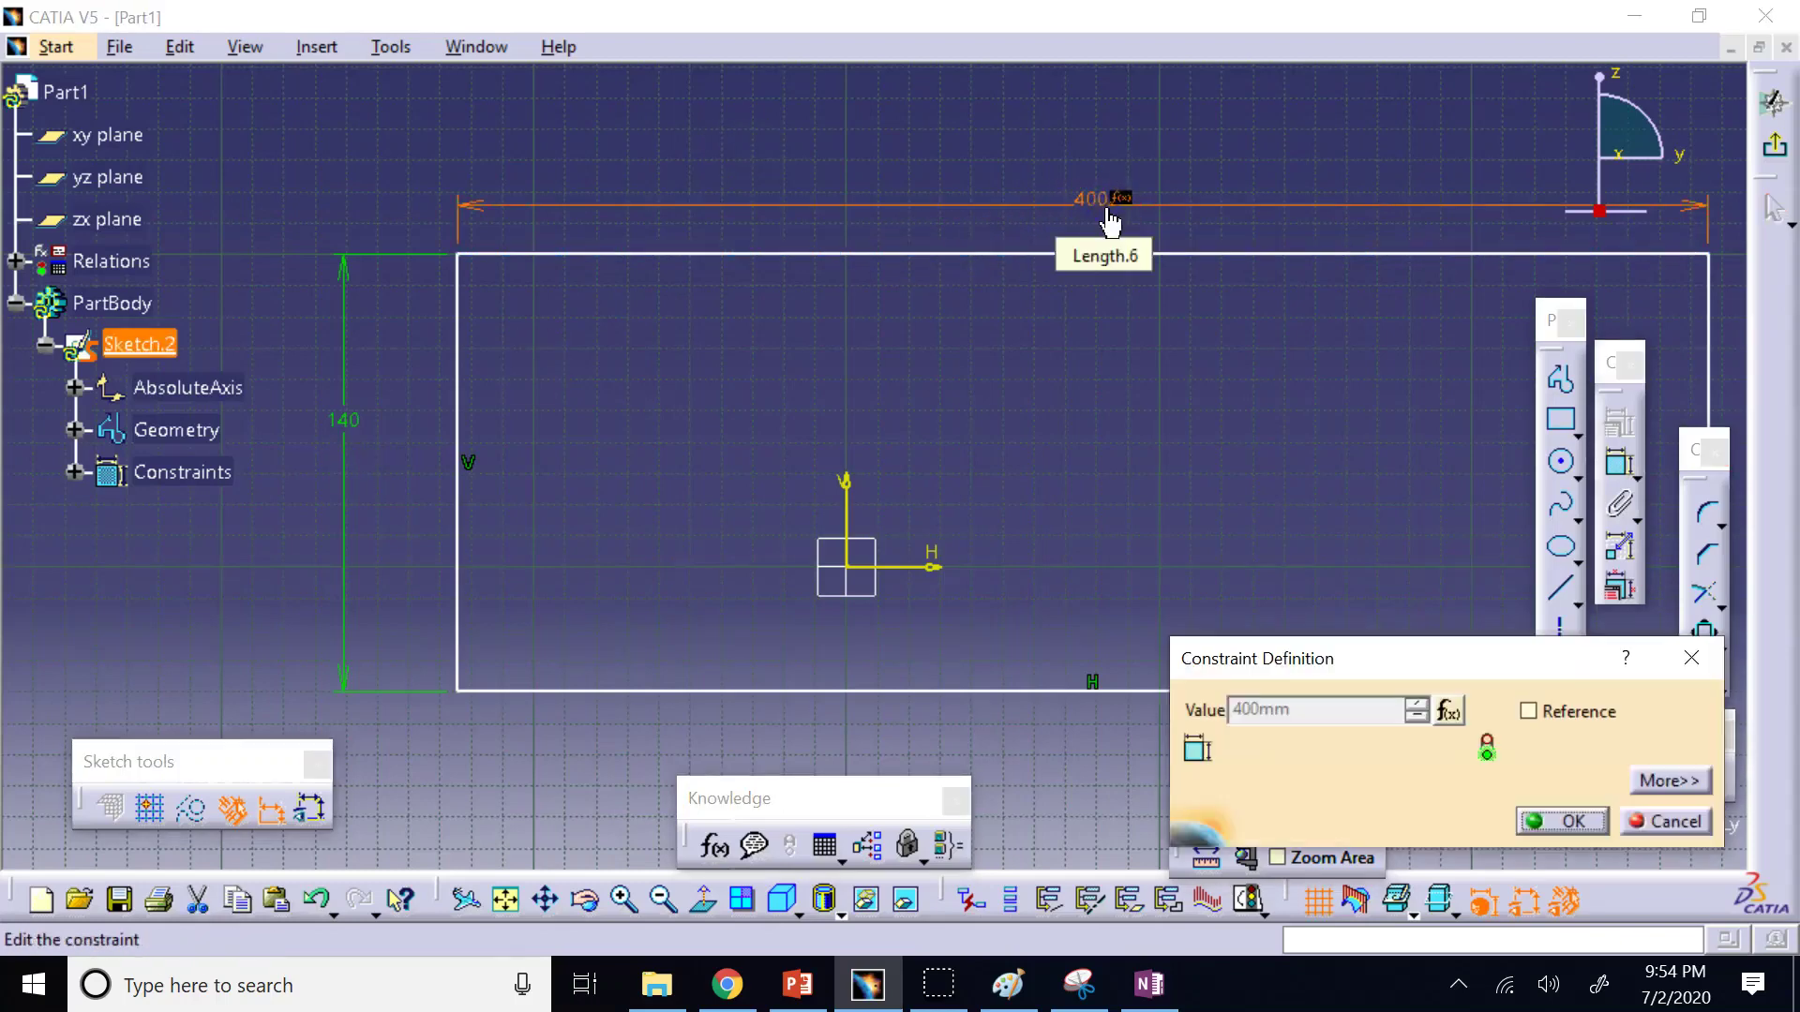
left_click(1444, 712)
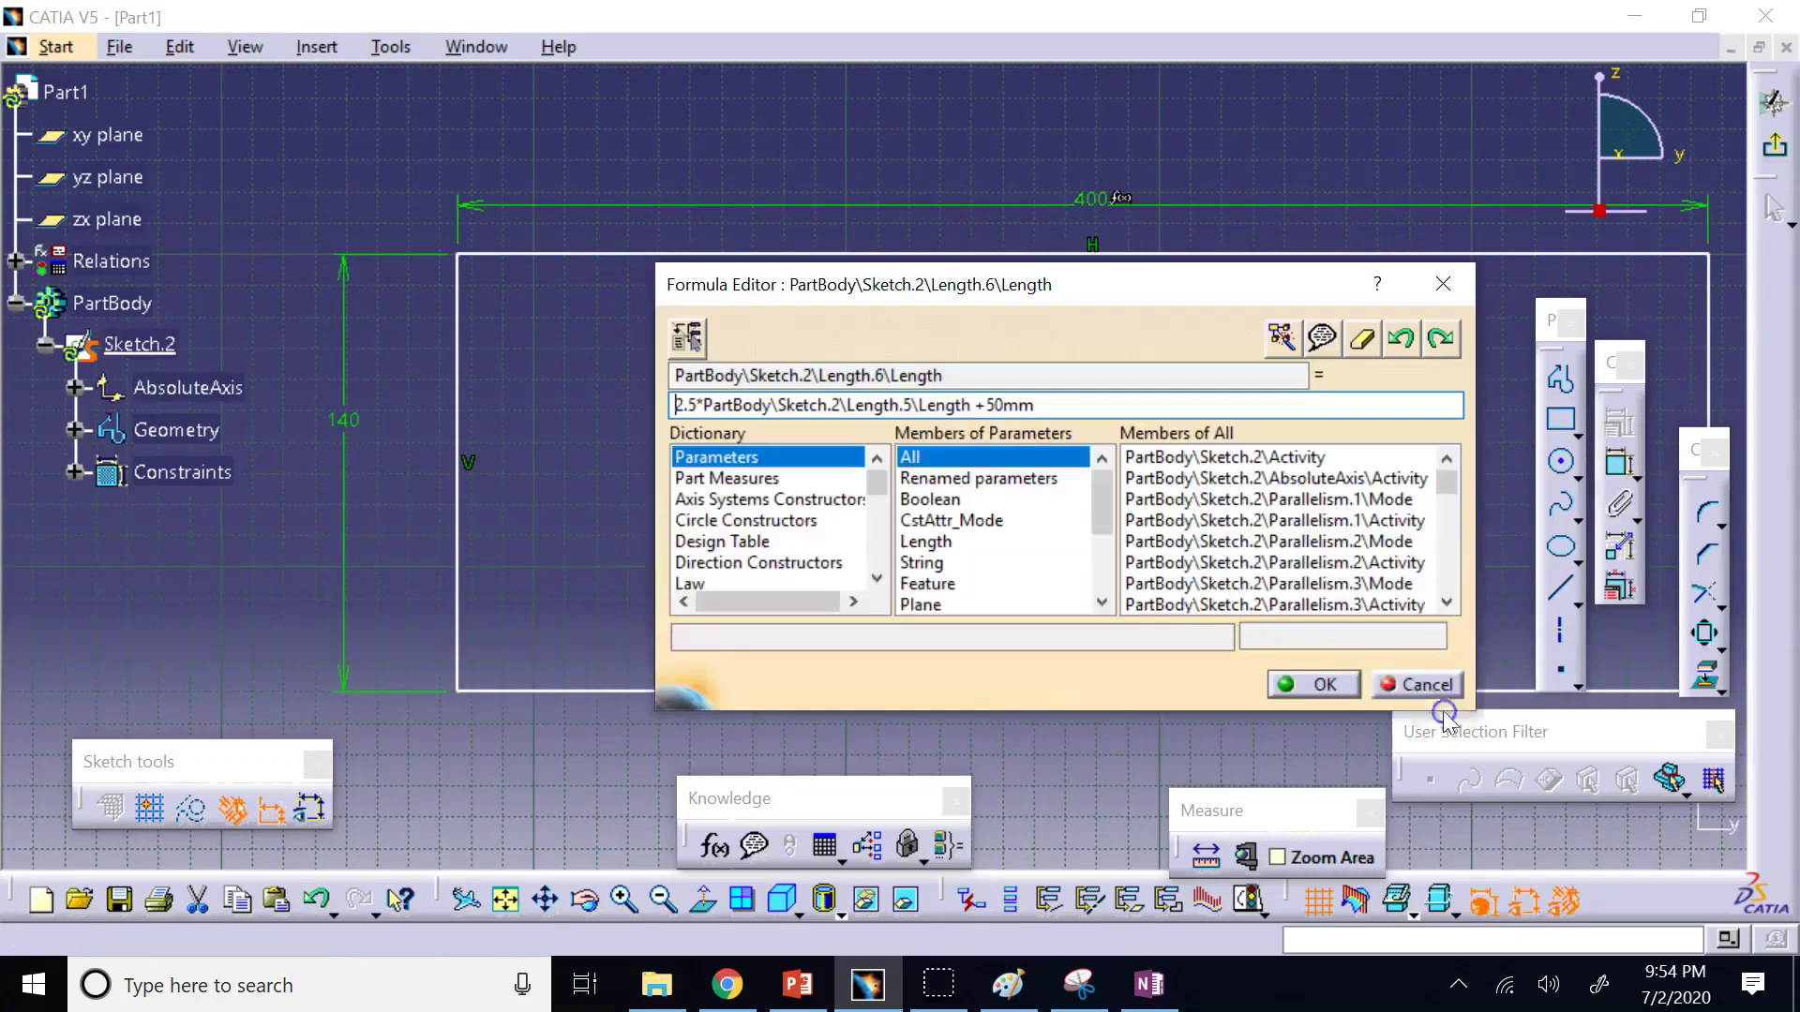
left_click(681, 406)
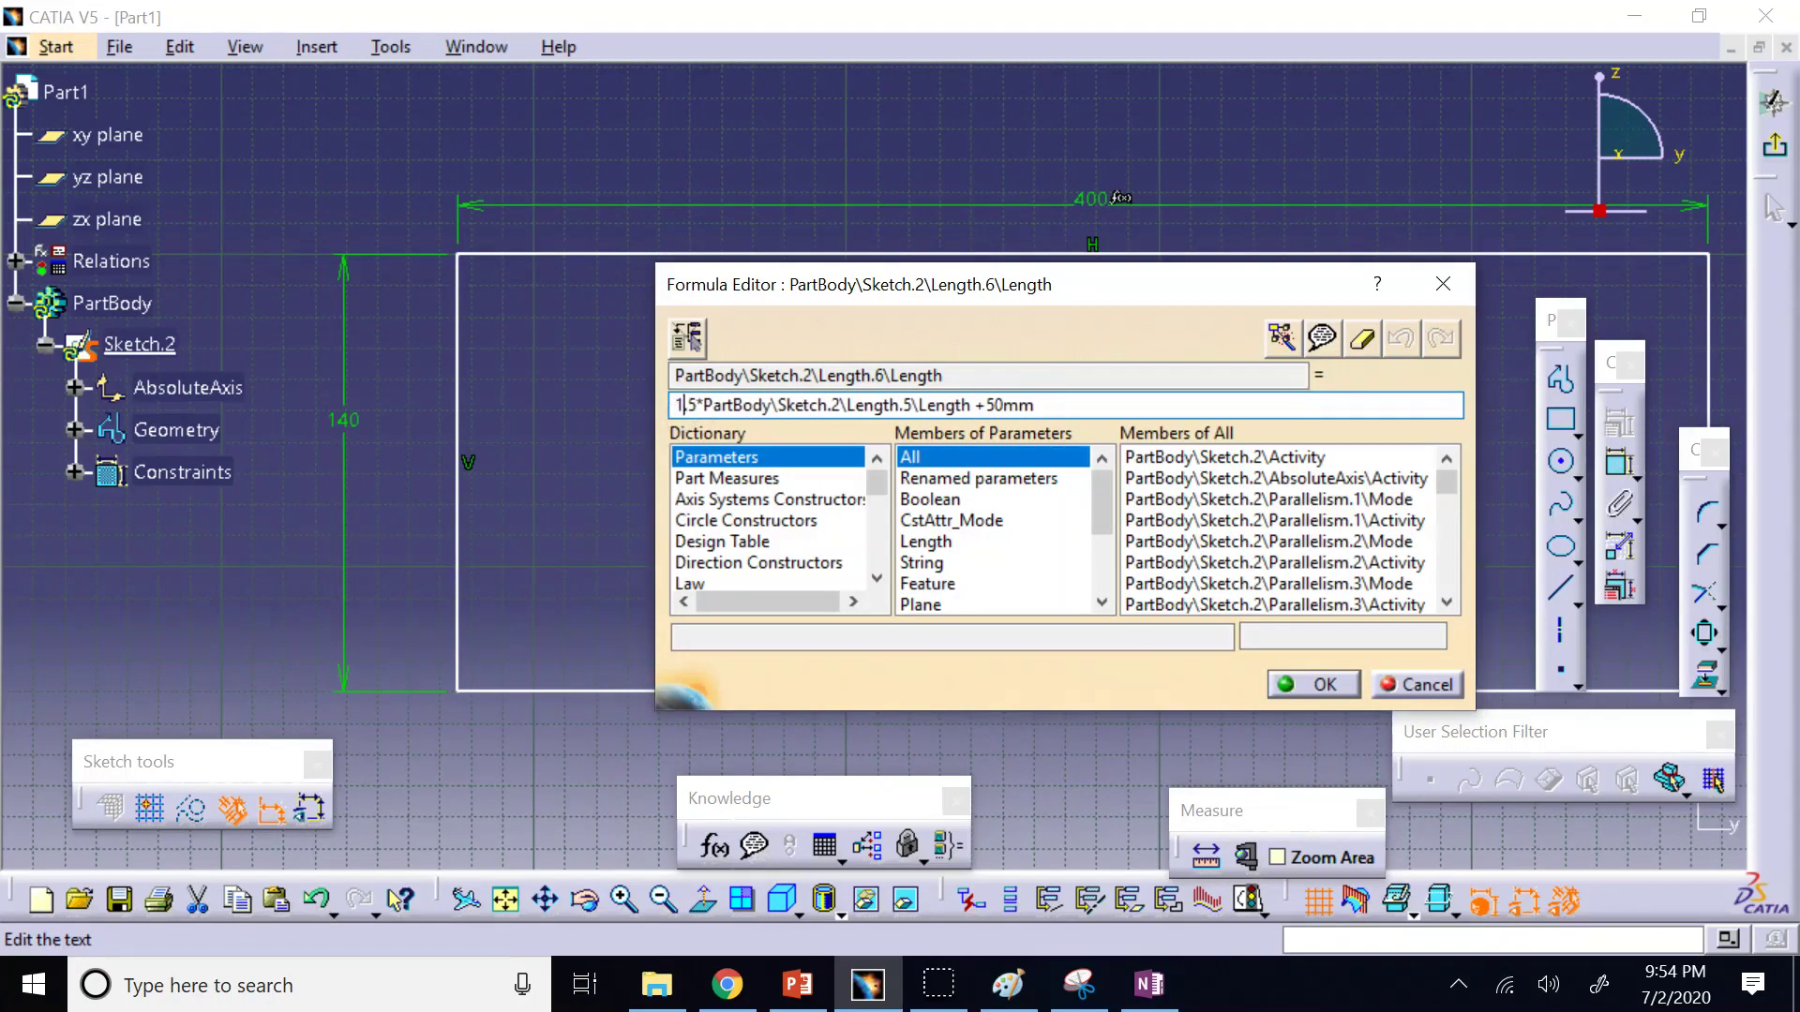
type(".")
left_click(999, 403)
key("BackSpace")
key("BackSpace")
type("2in")
key("Delete")
key("Delete")
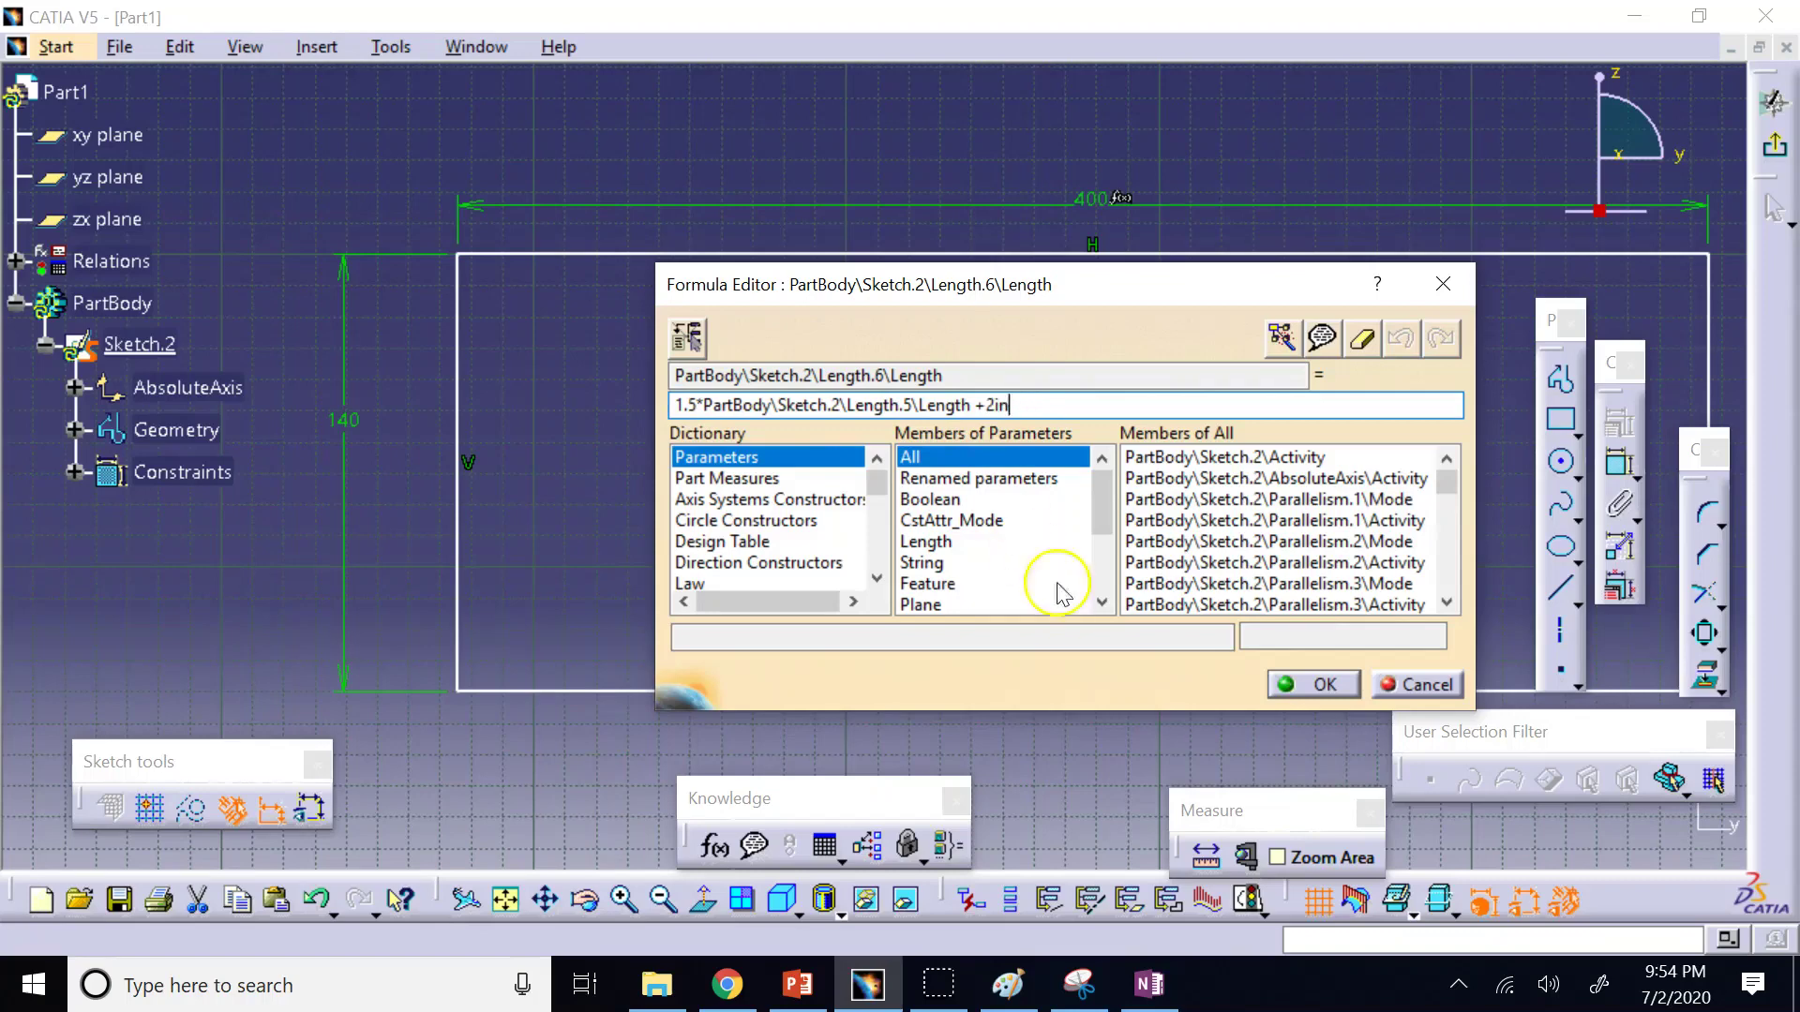
left_click(1282, 684)
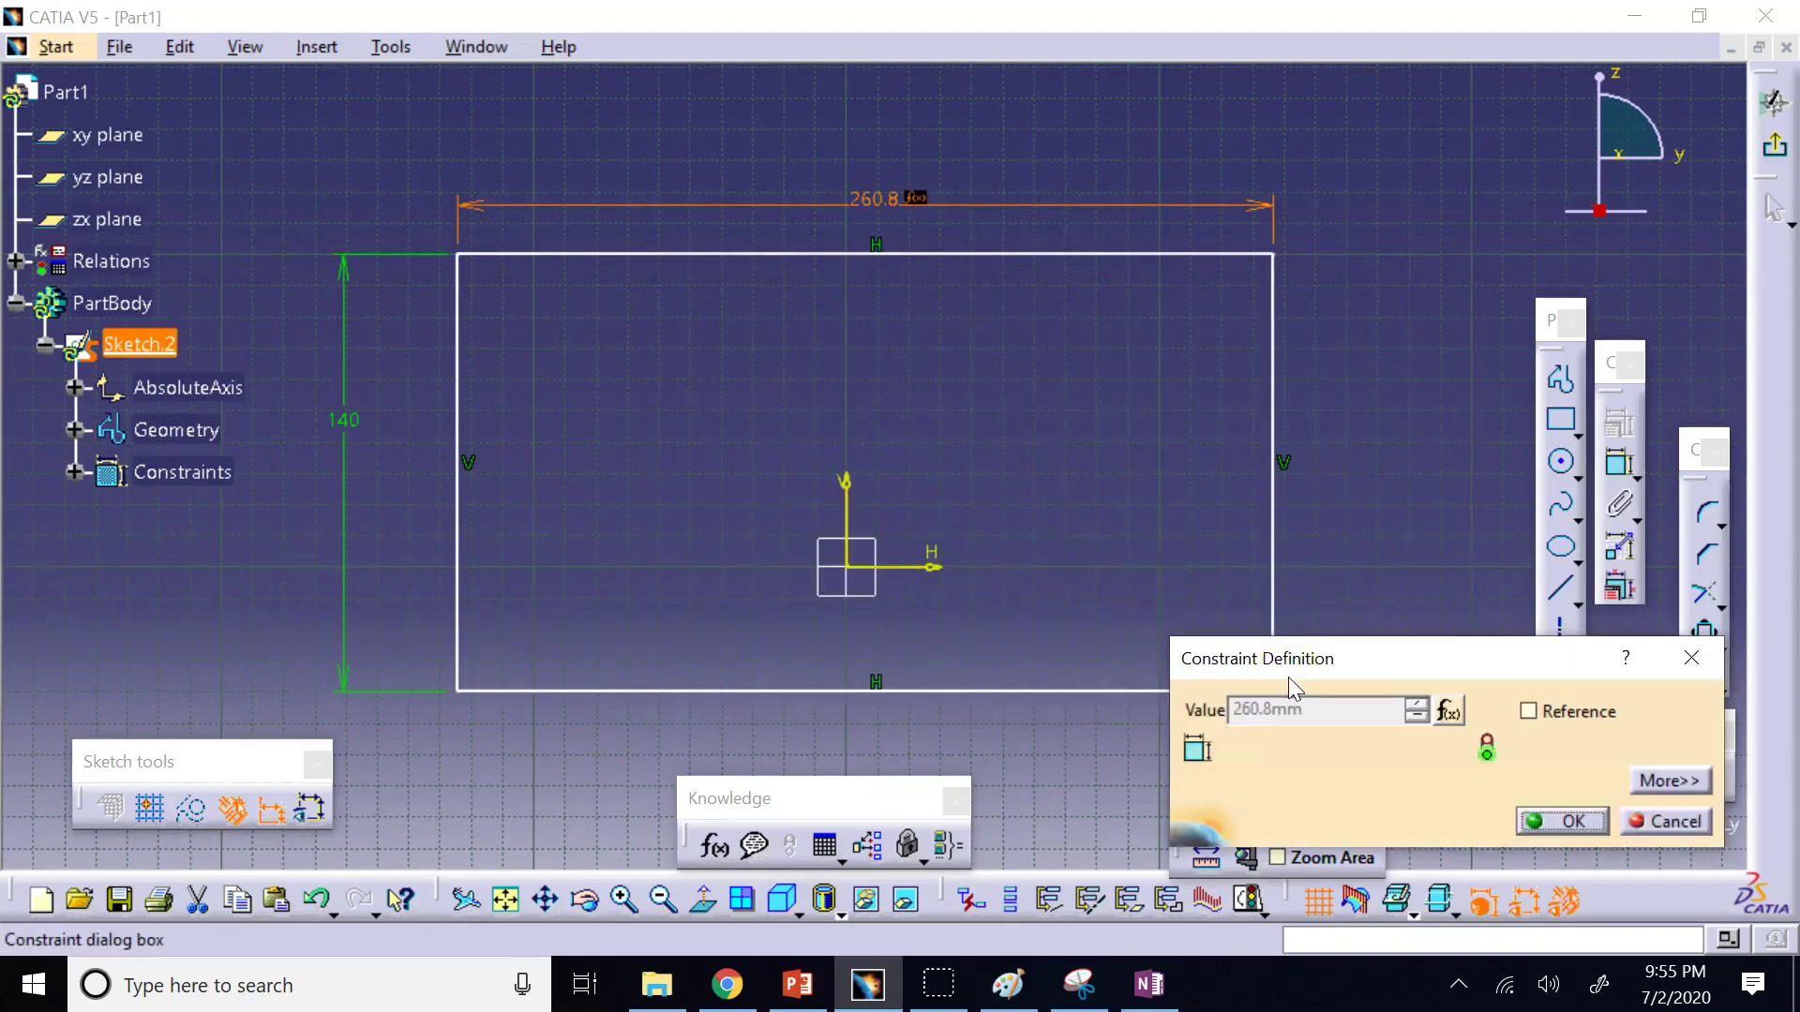
left_click(1593, 822)
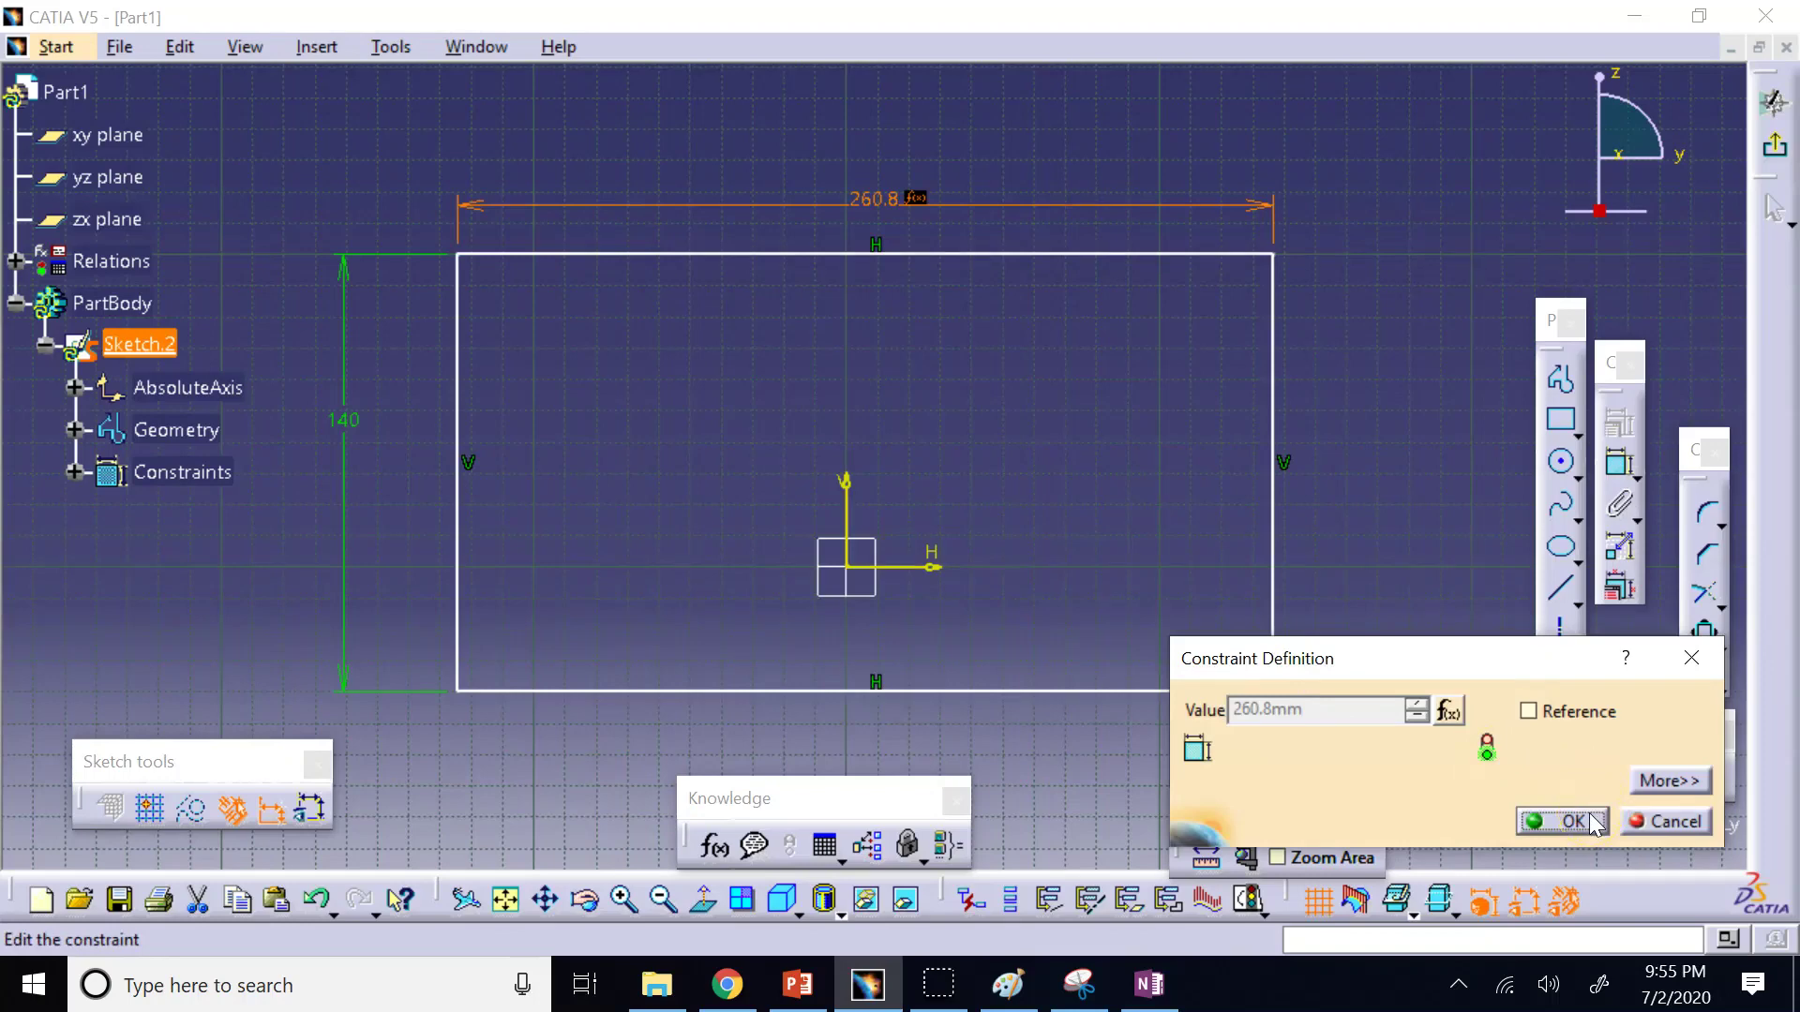
Replace the constant in the width's formula with 20mm, accept the changes and clear the selection.
left_click(1448, 711)
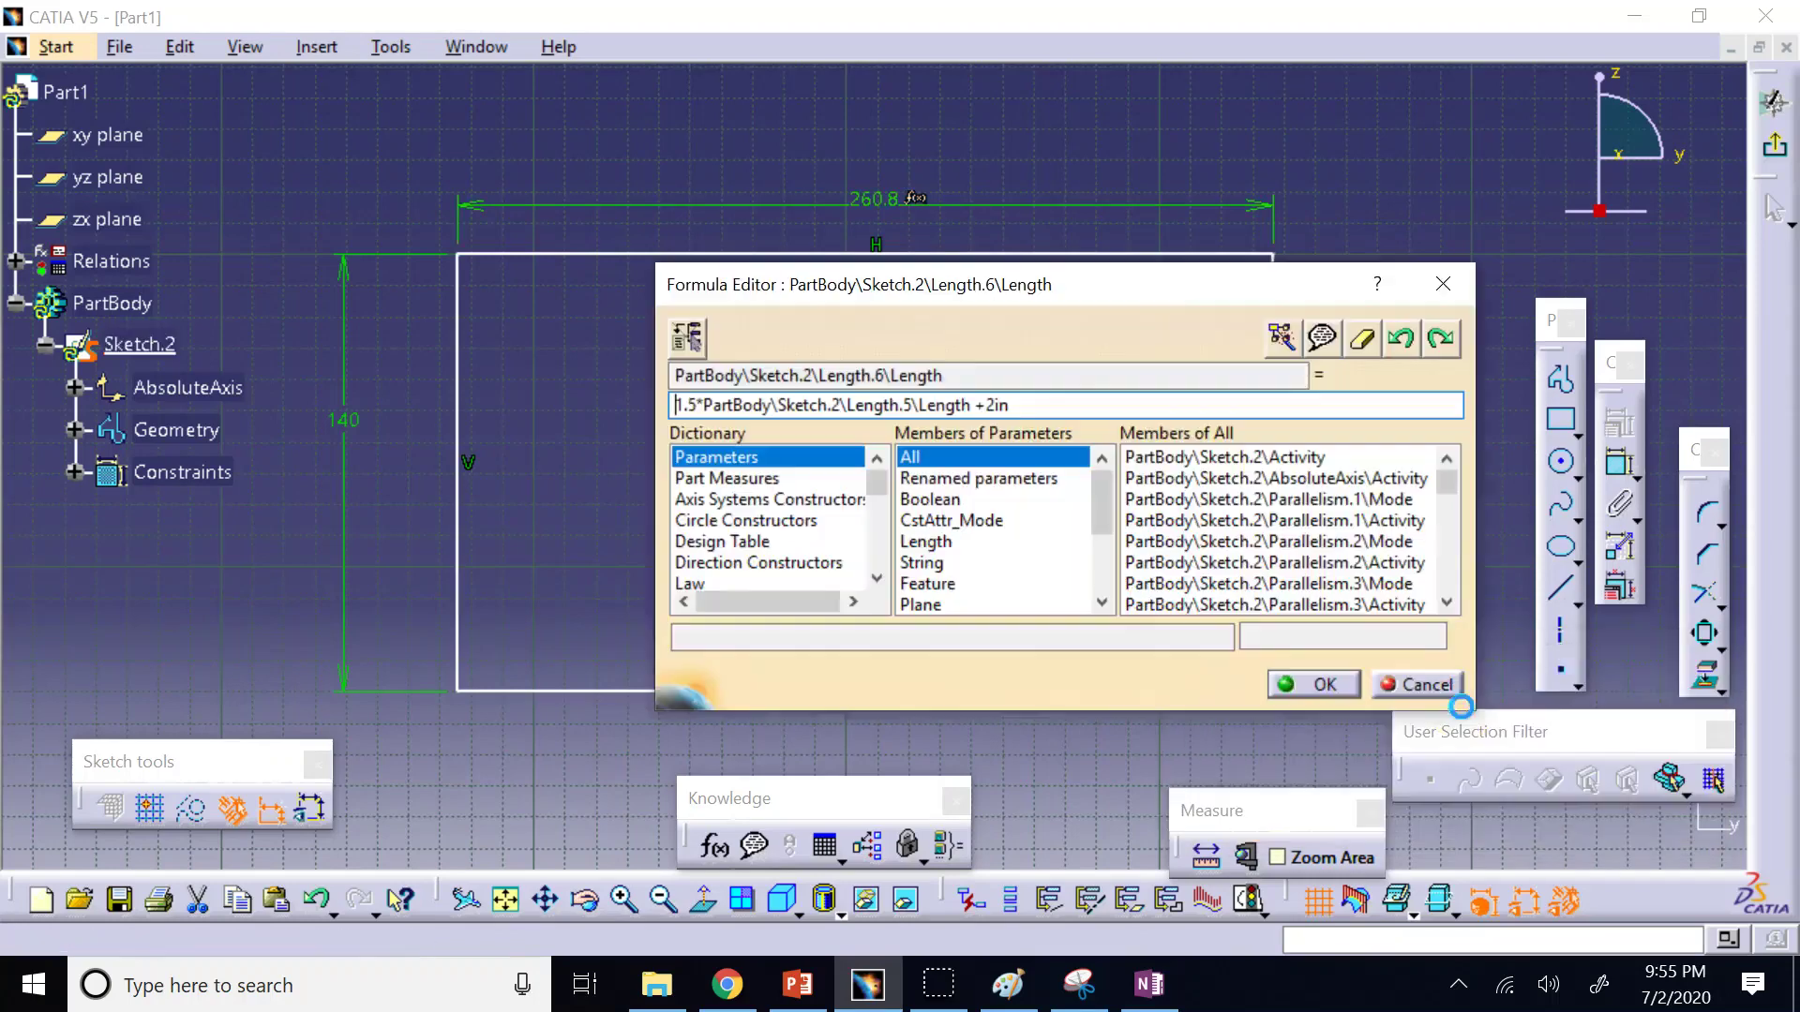
left_click(1025, 406)
left_click_drag(1025, 406, 675, 406)
left_click(1012, 406)
key("BackSpace")
key("BackSpace")
left_click_drag(985, 406, 1001, 406)
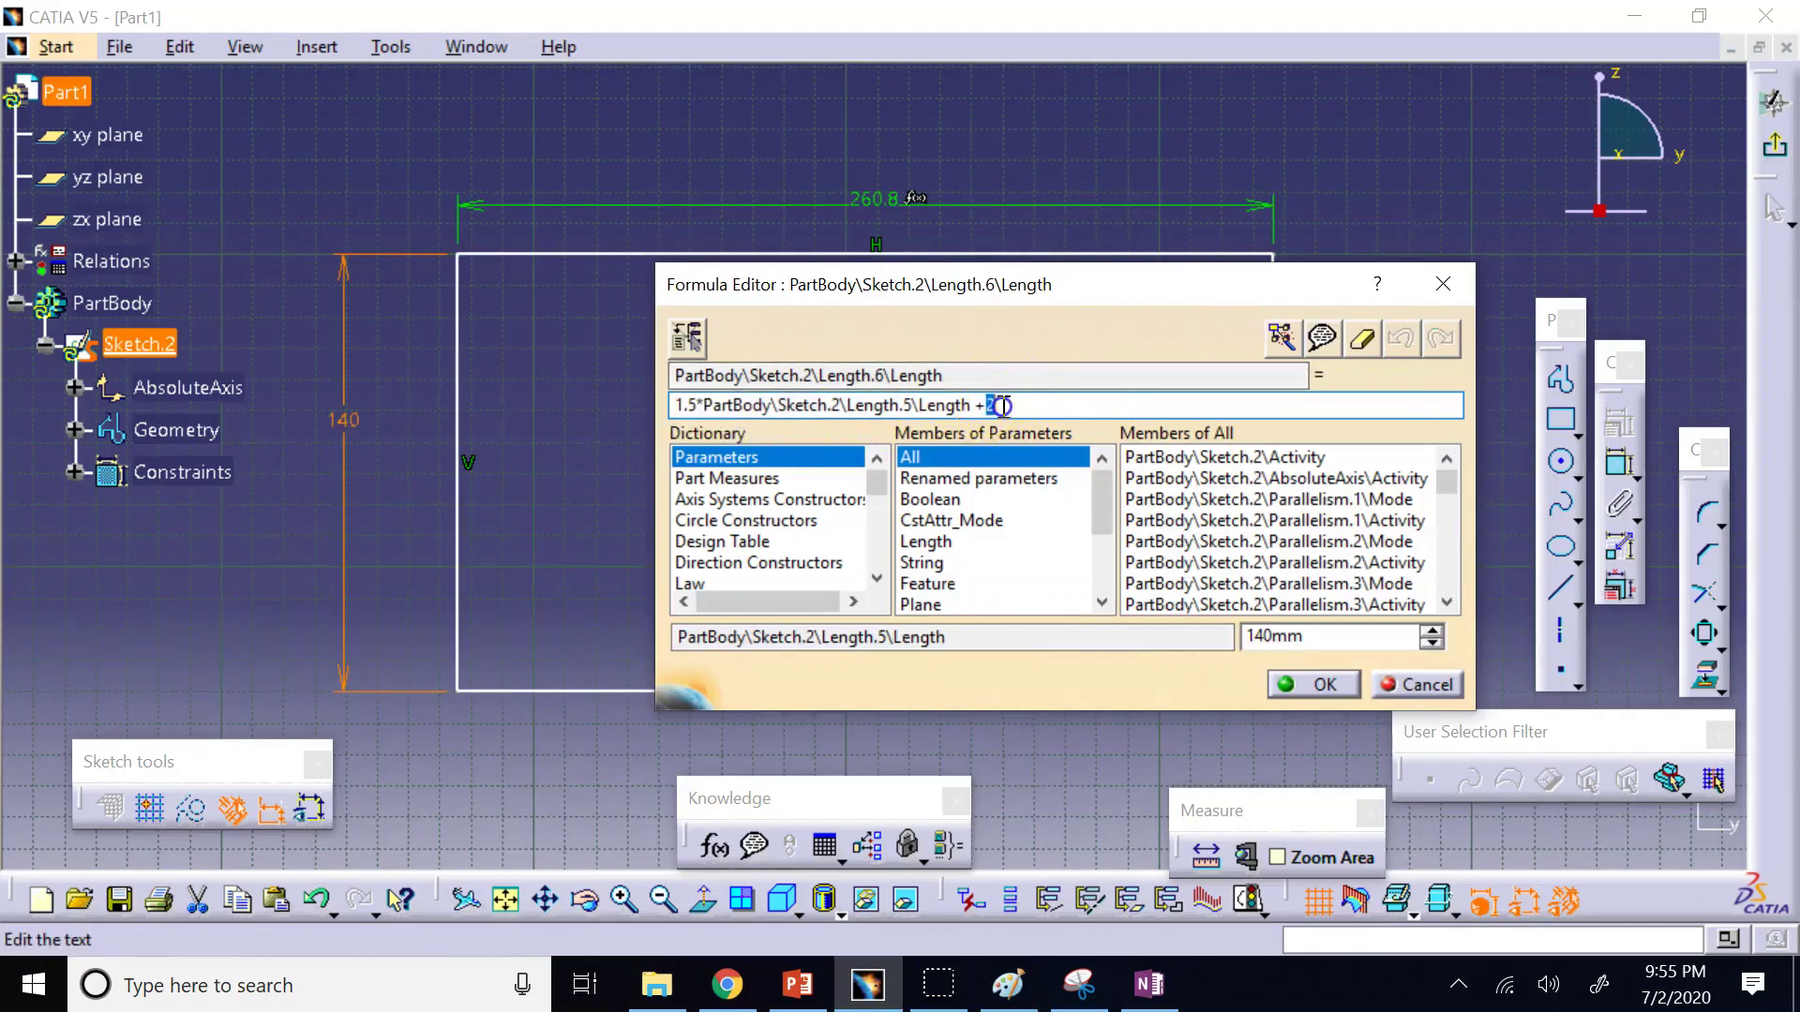
left_click(1016, 404)
type("0mm")
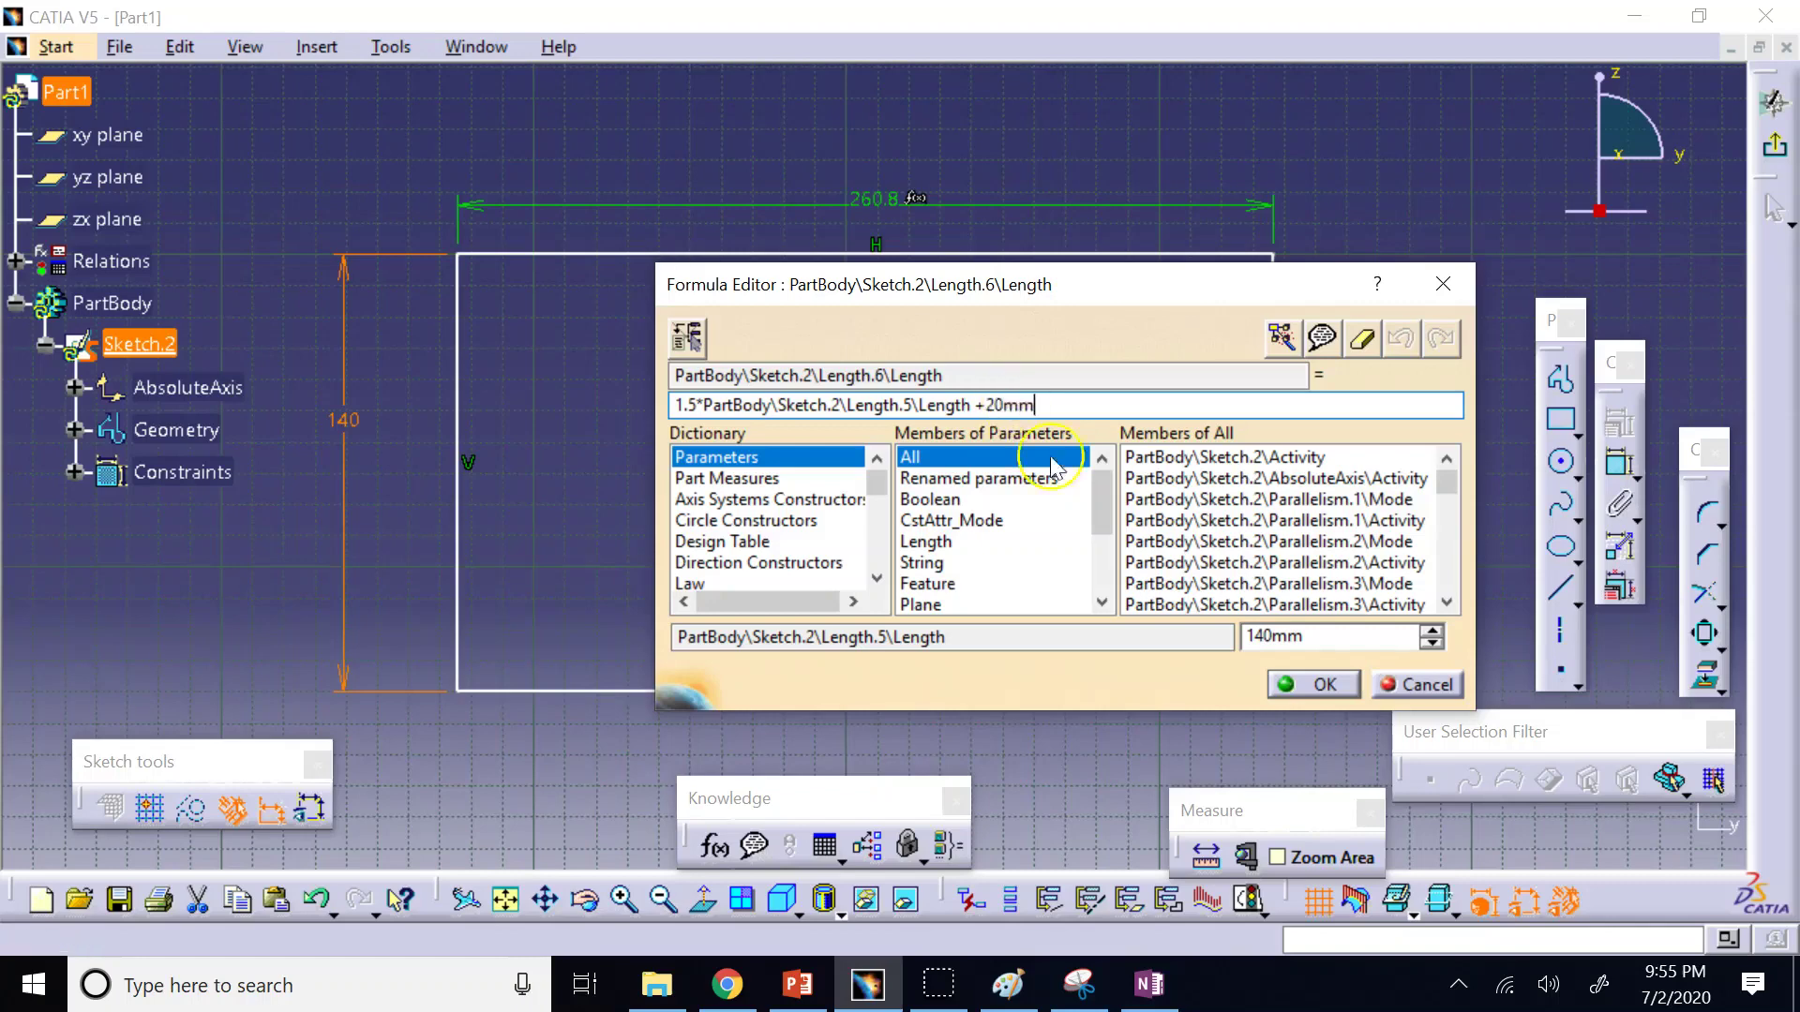
left_click(1313, 685)
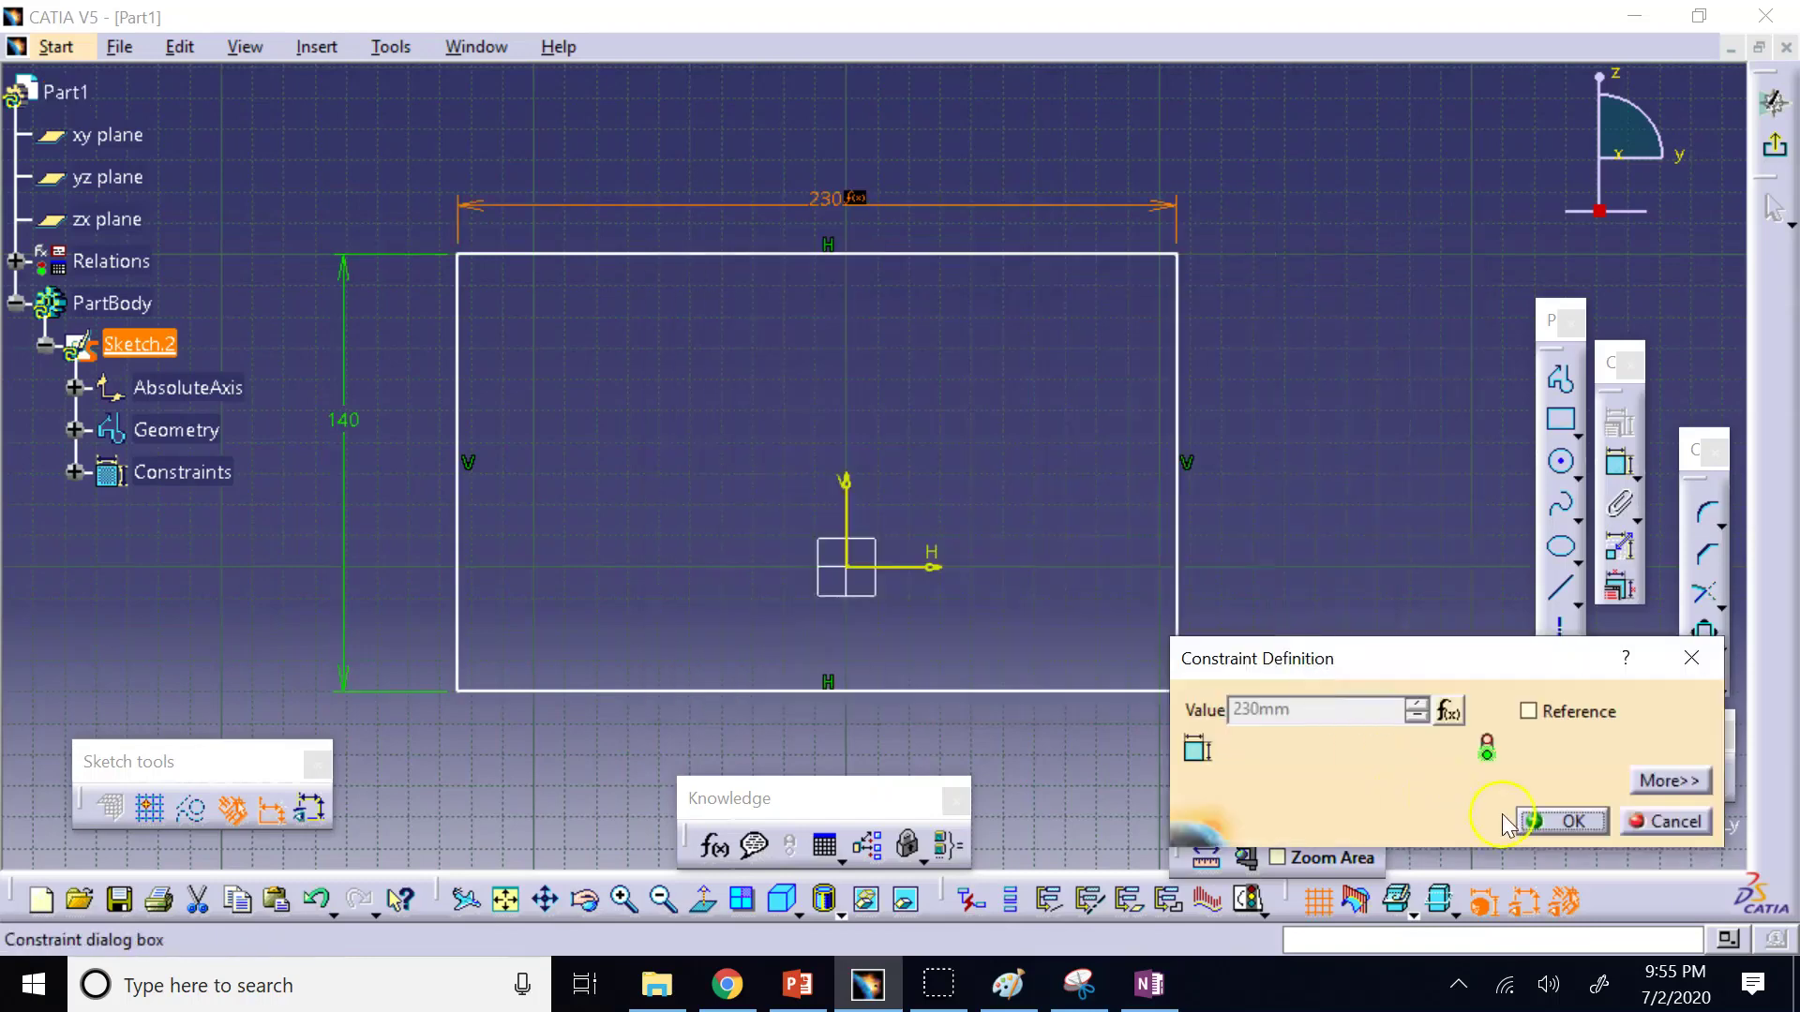
left_click(1542, 820)
left_click(1356, 455)
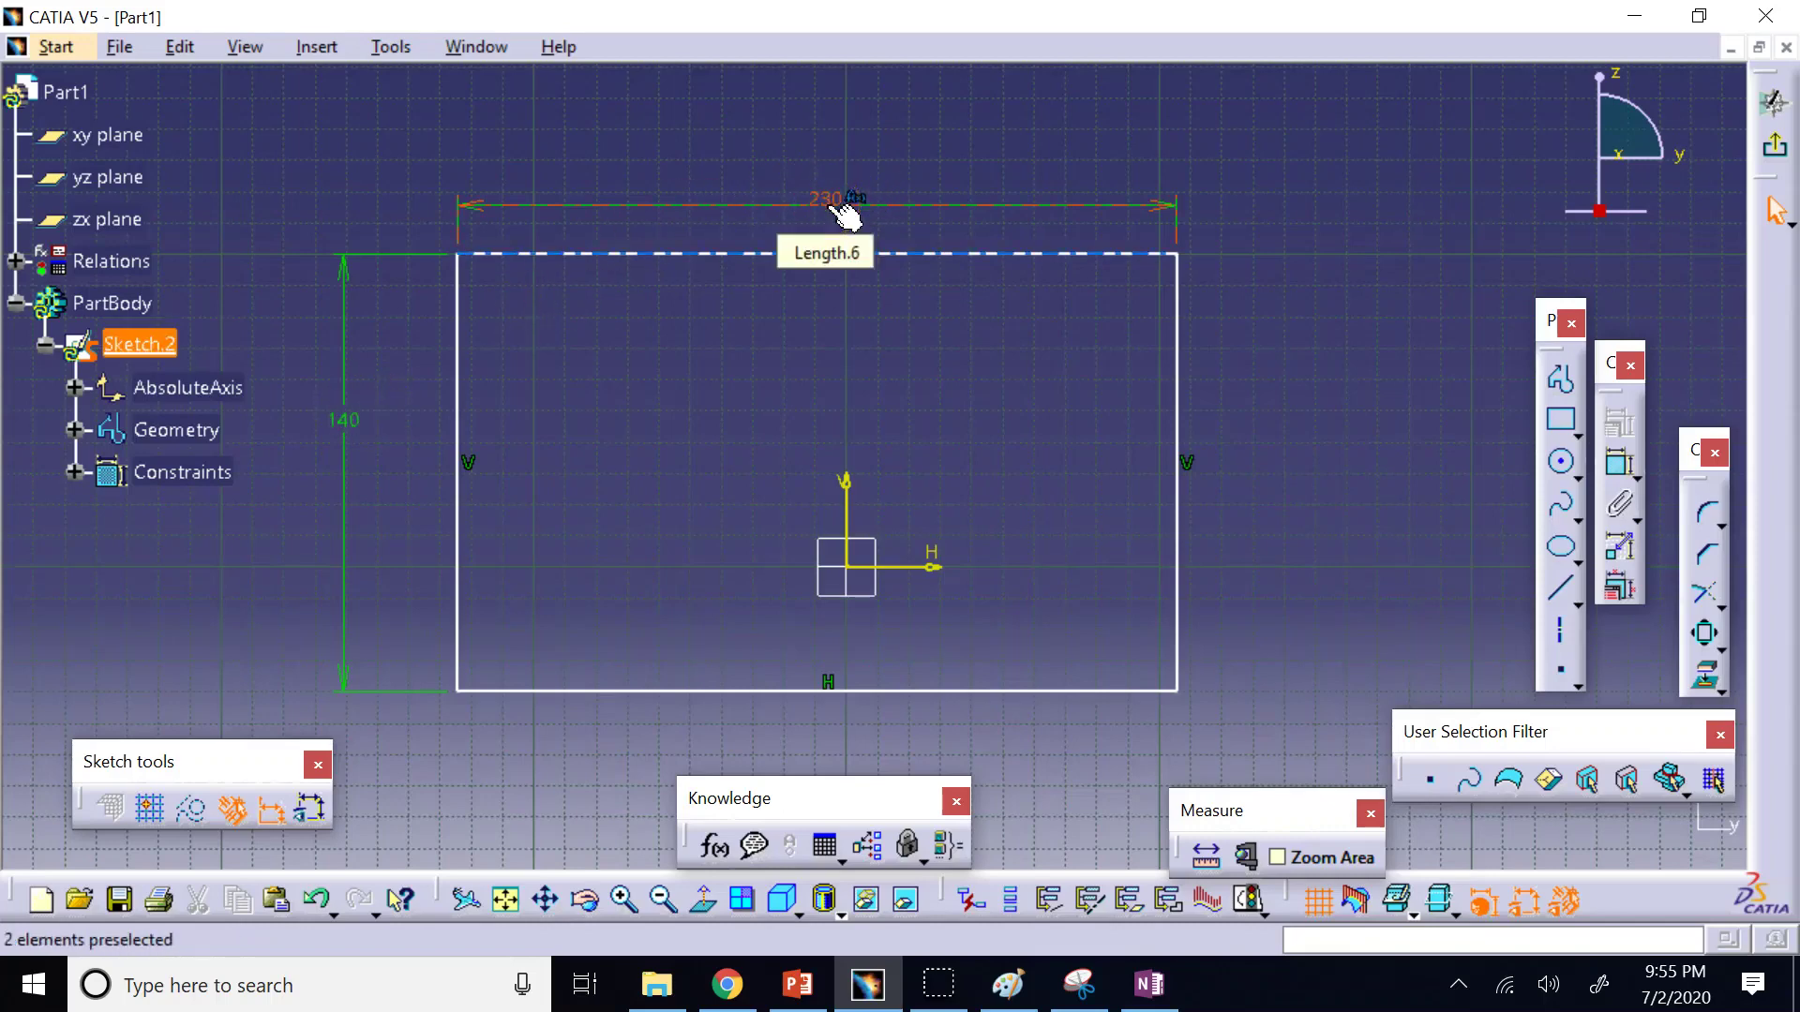
Review the width formula's height reference and the dictionary categories, and view the part's Formulas dialog, without changing anything.
double_click(839, 211)
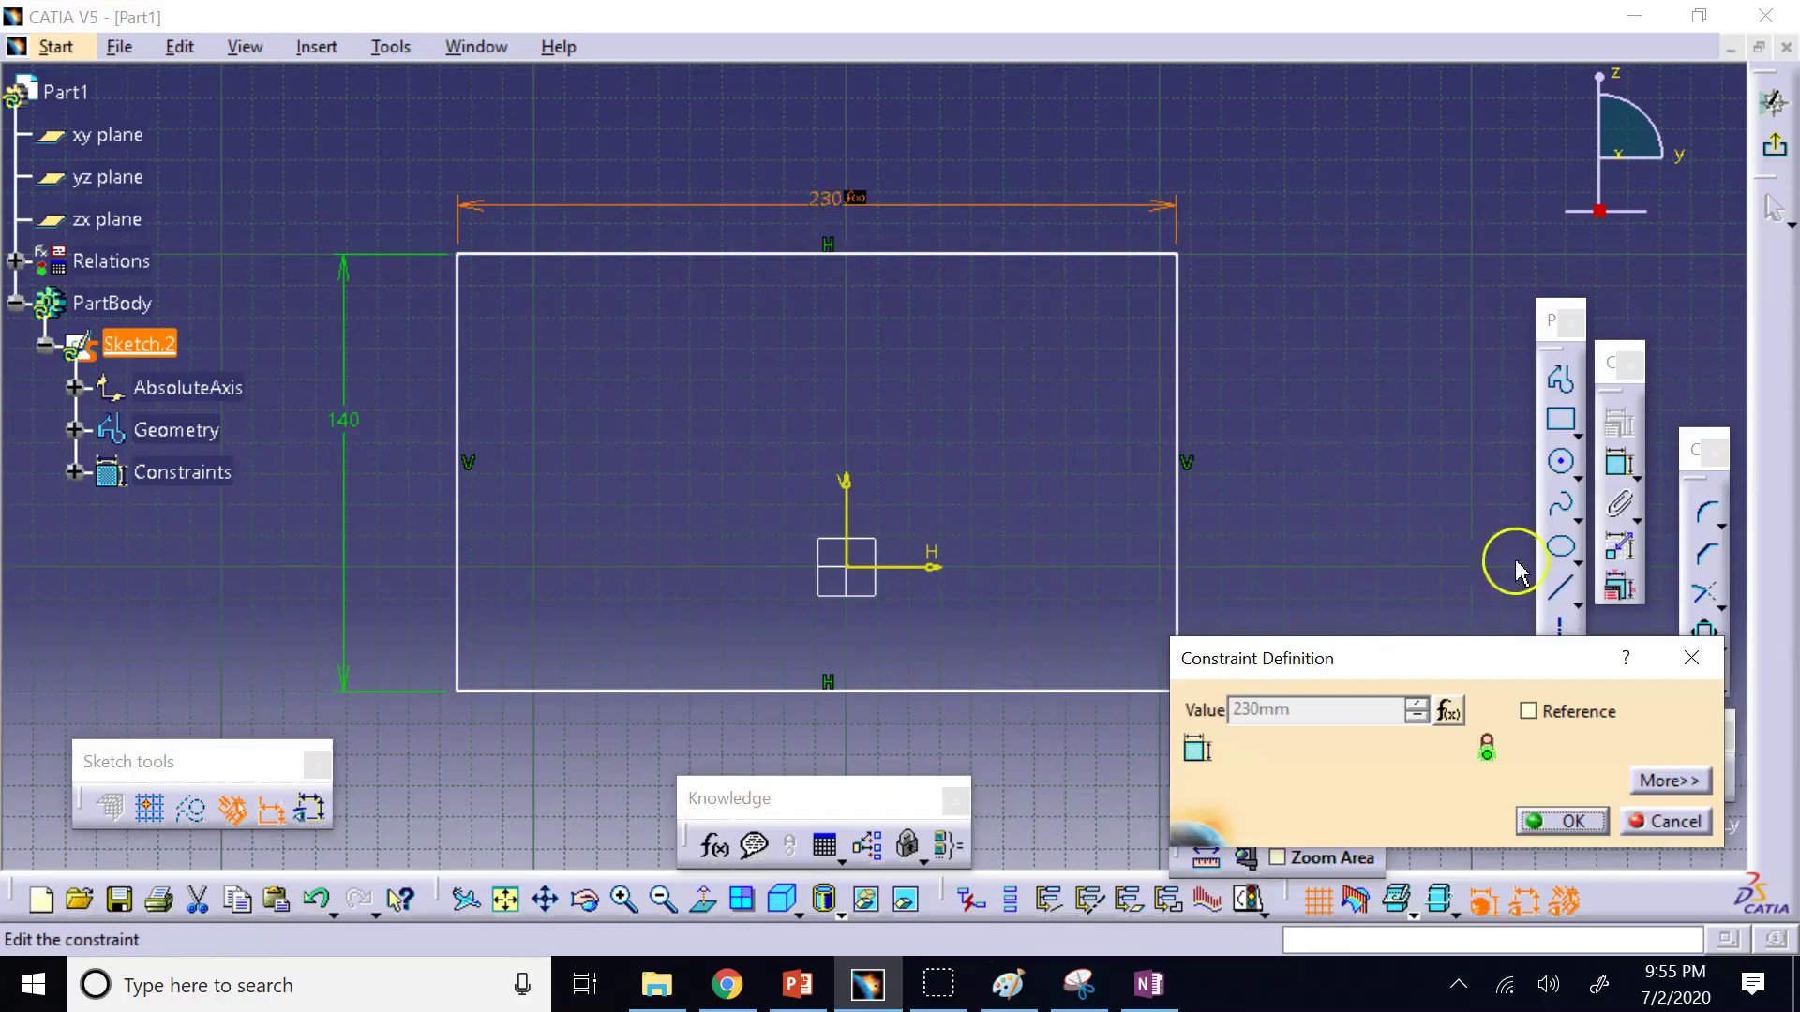
left_click(1448, 711)
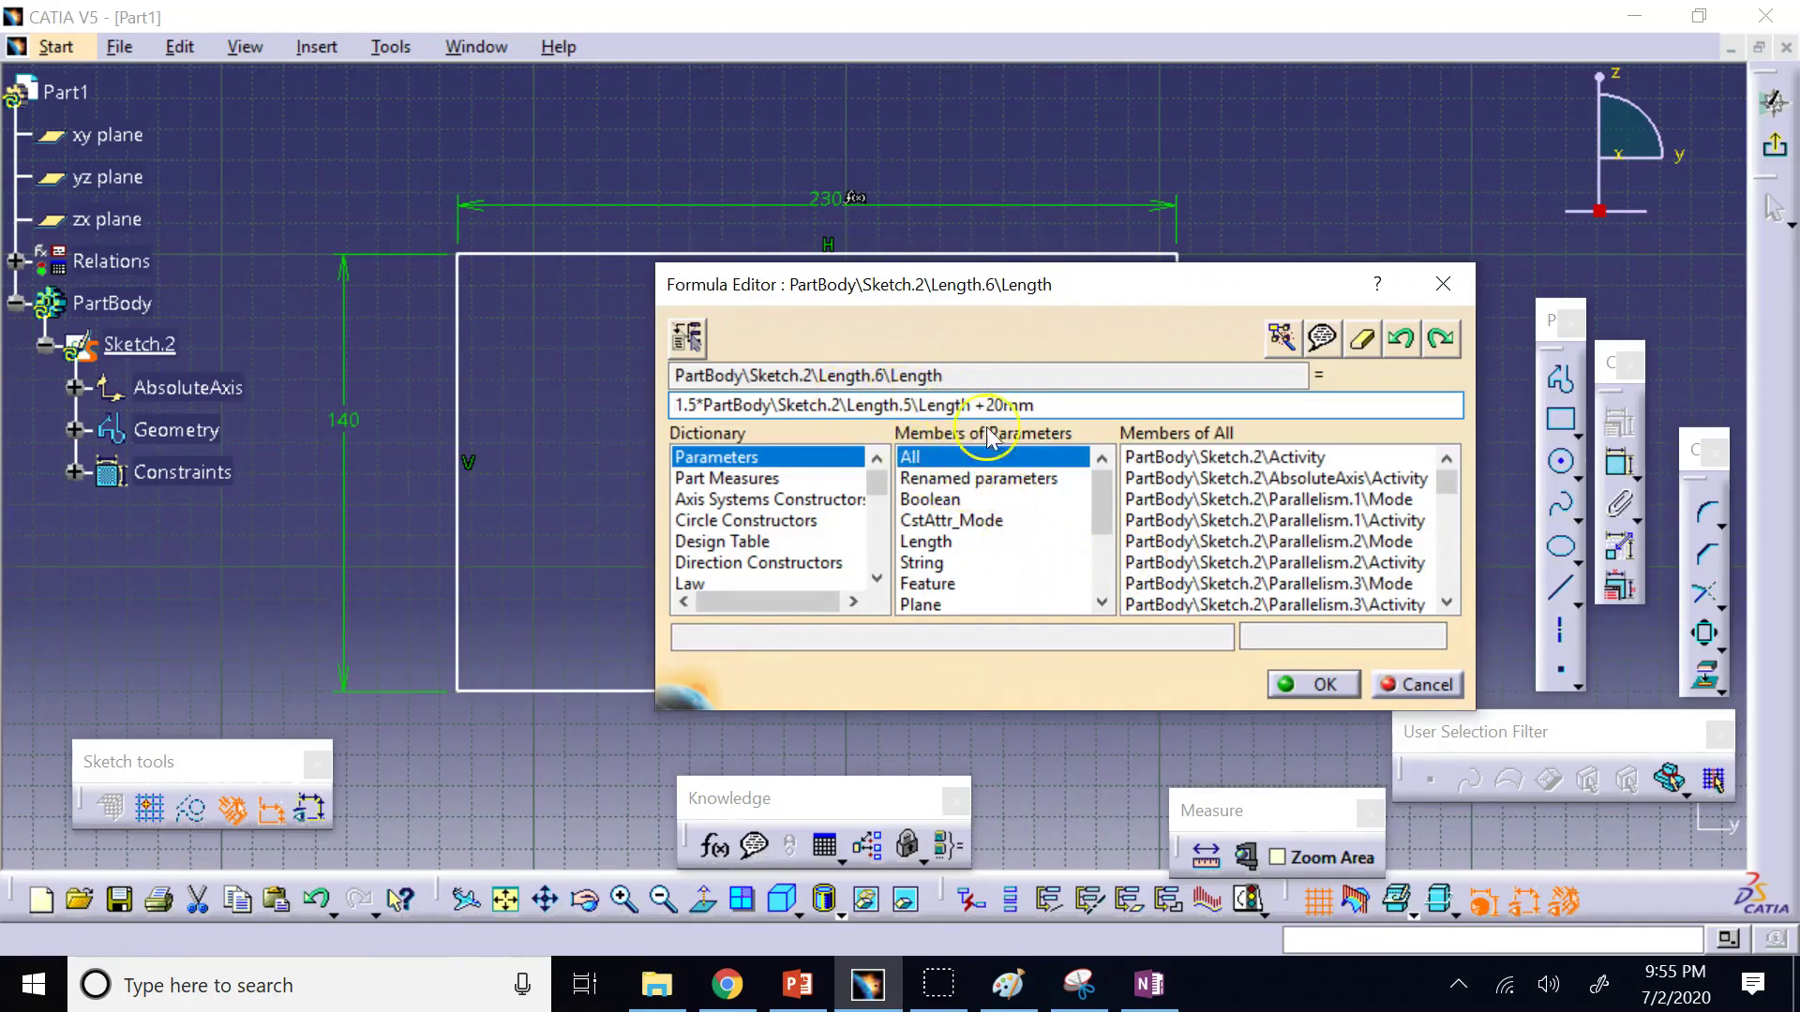
left_click_drag(971, 405, 788, 405)
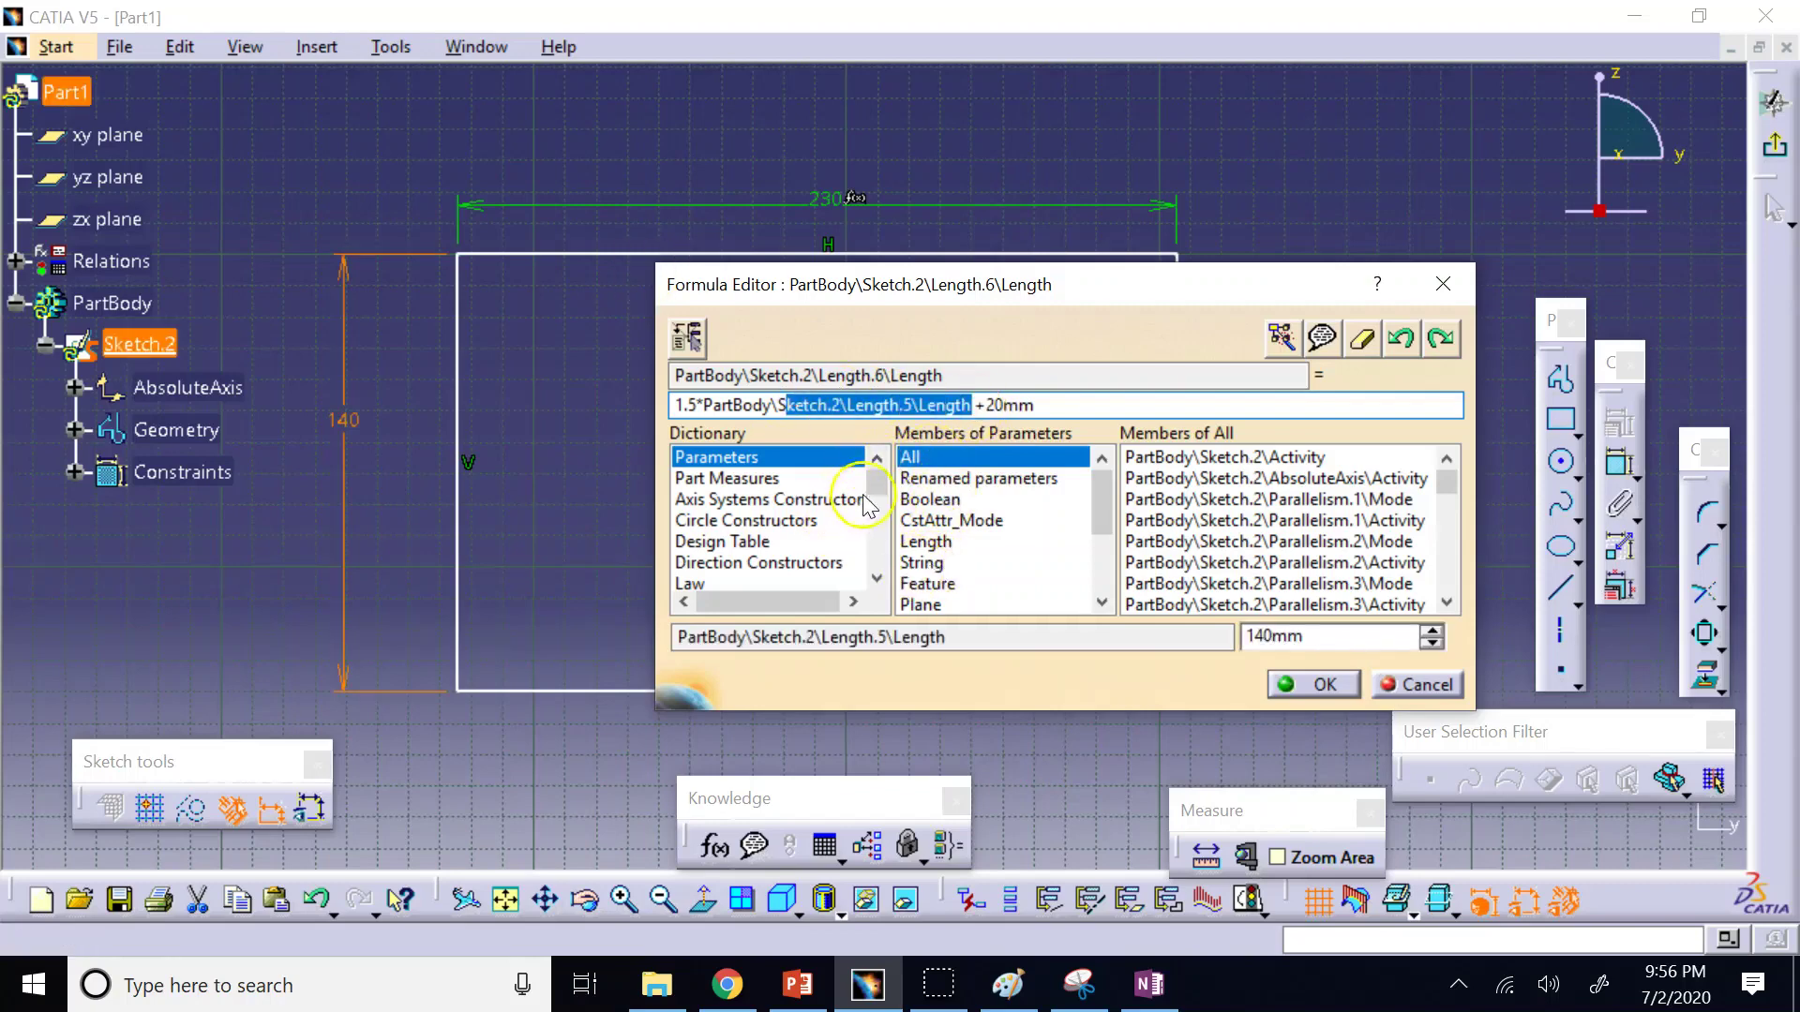
left_click_drag(876, 483, 874, 553)
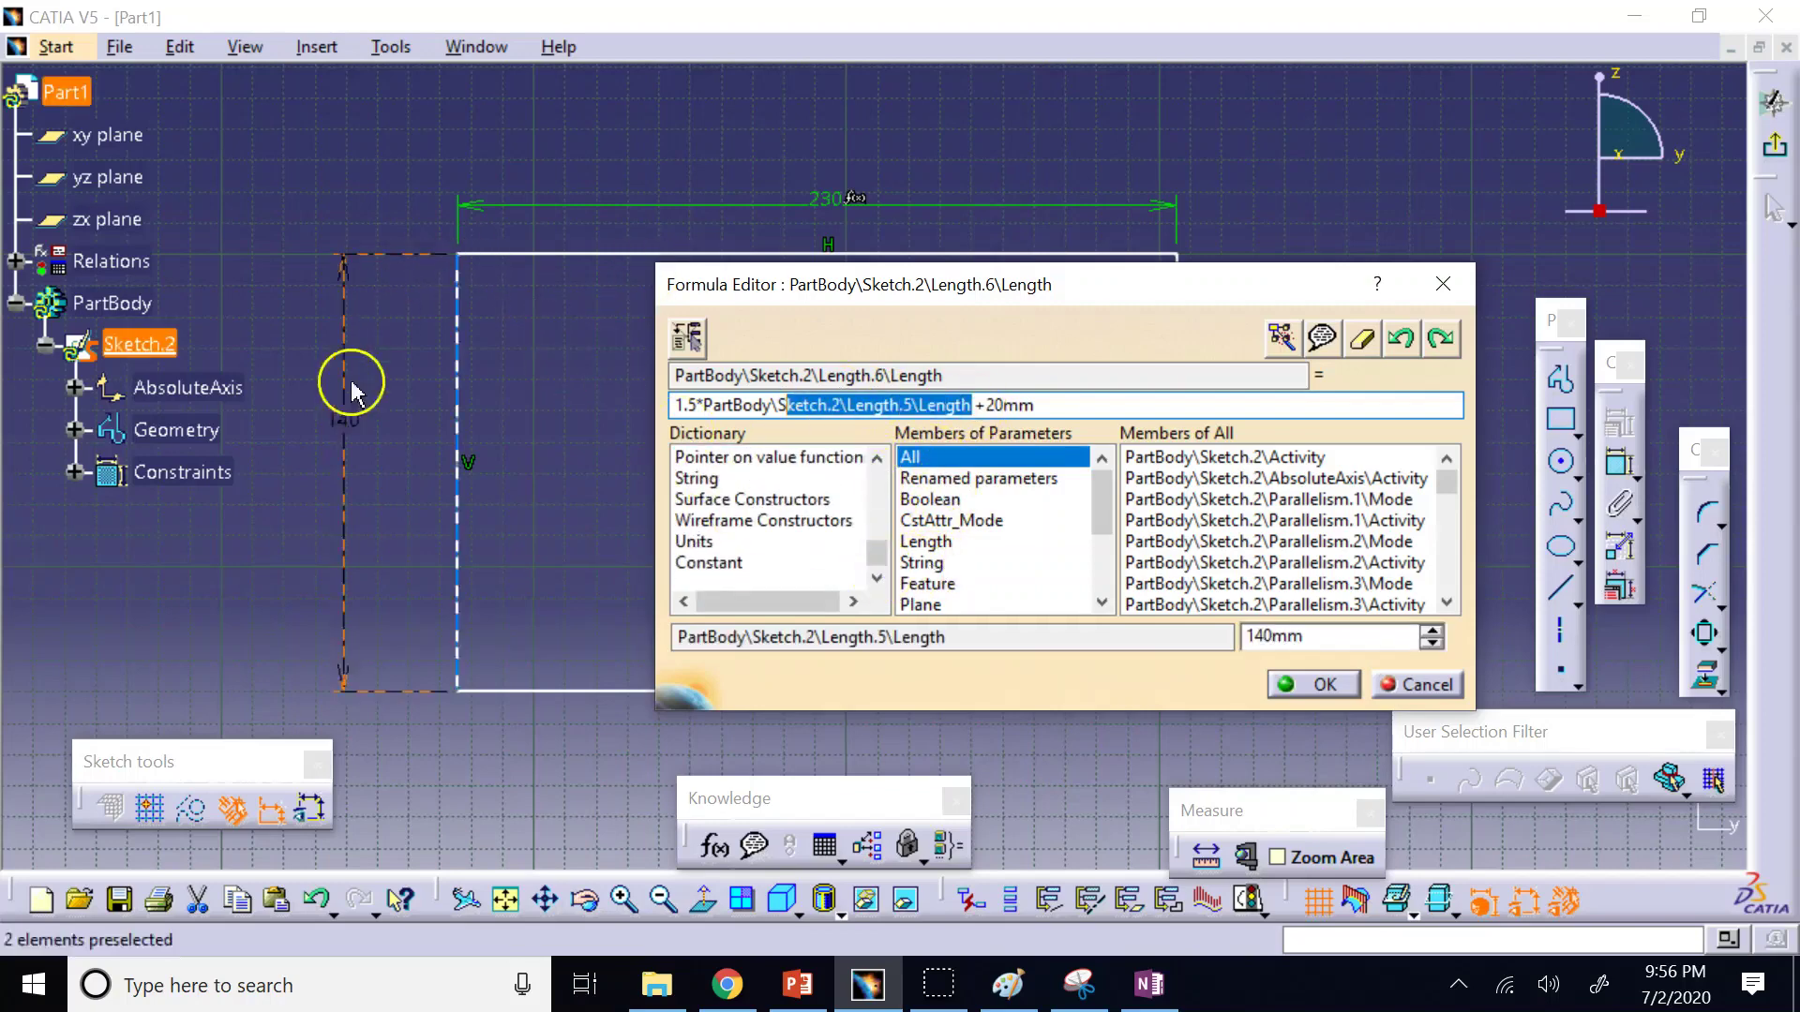
left_click(1420, 687)
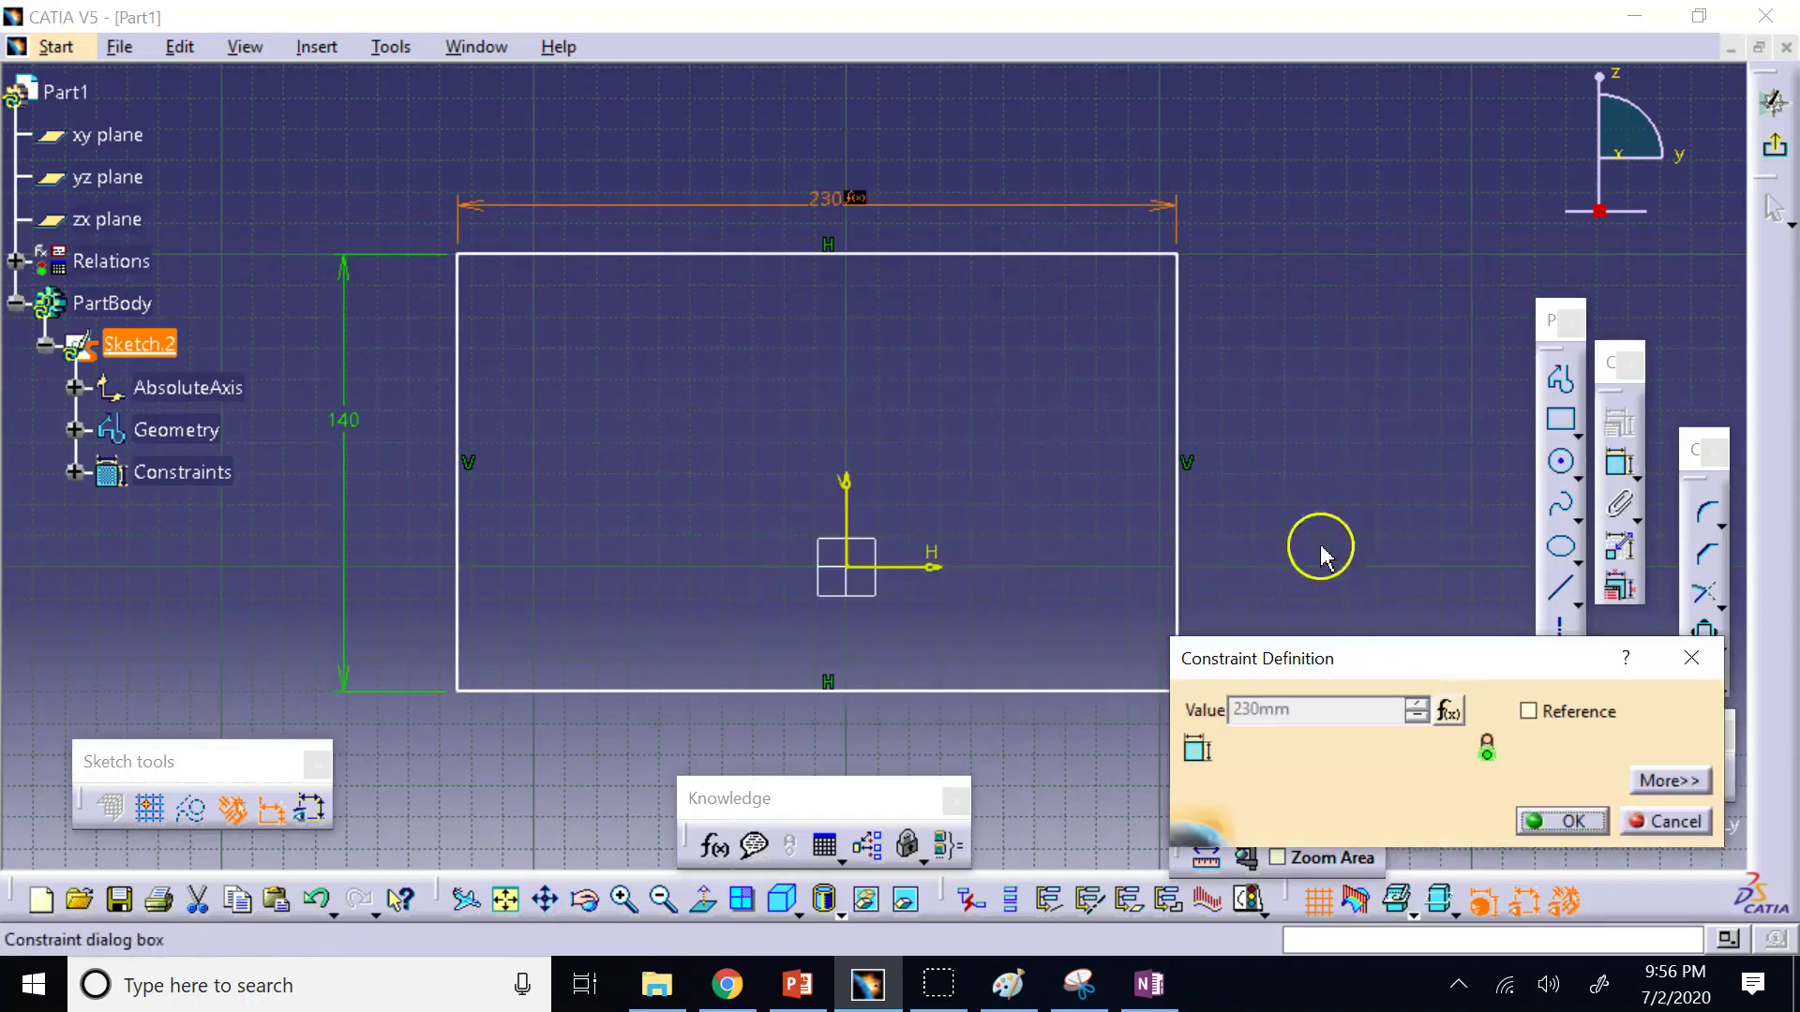
left_click(1656, 819)
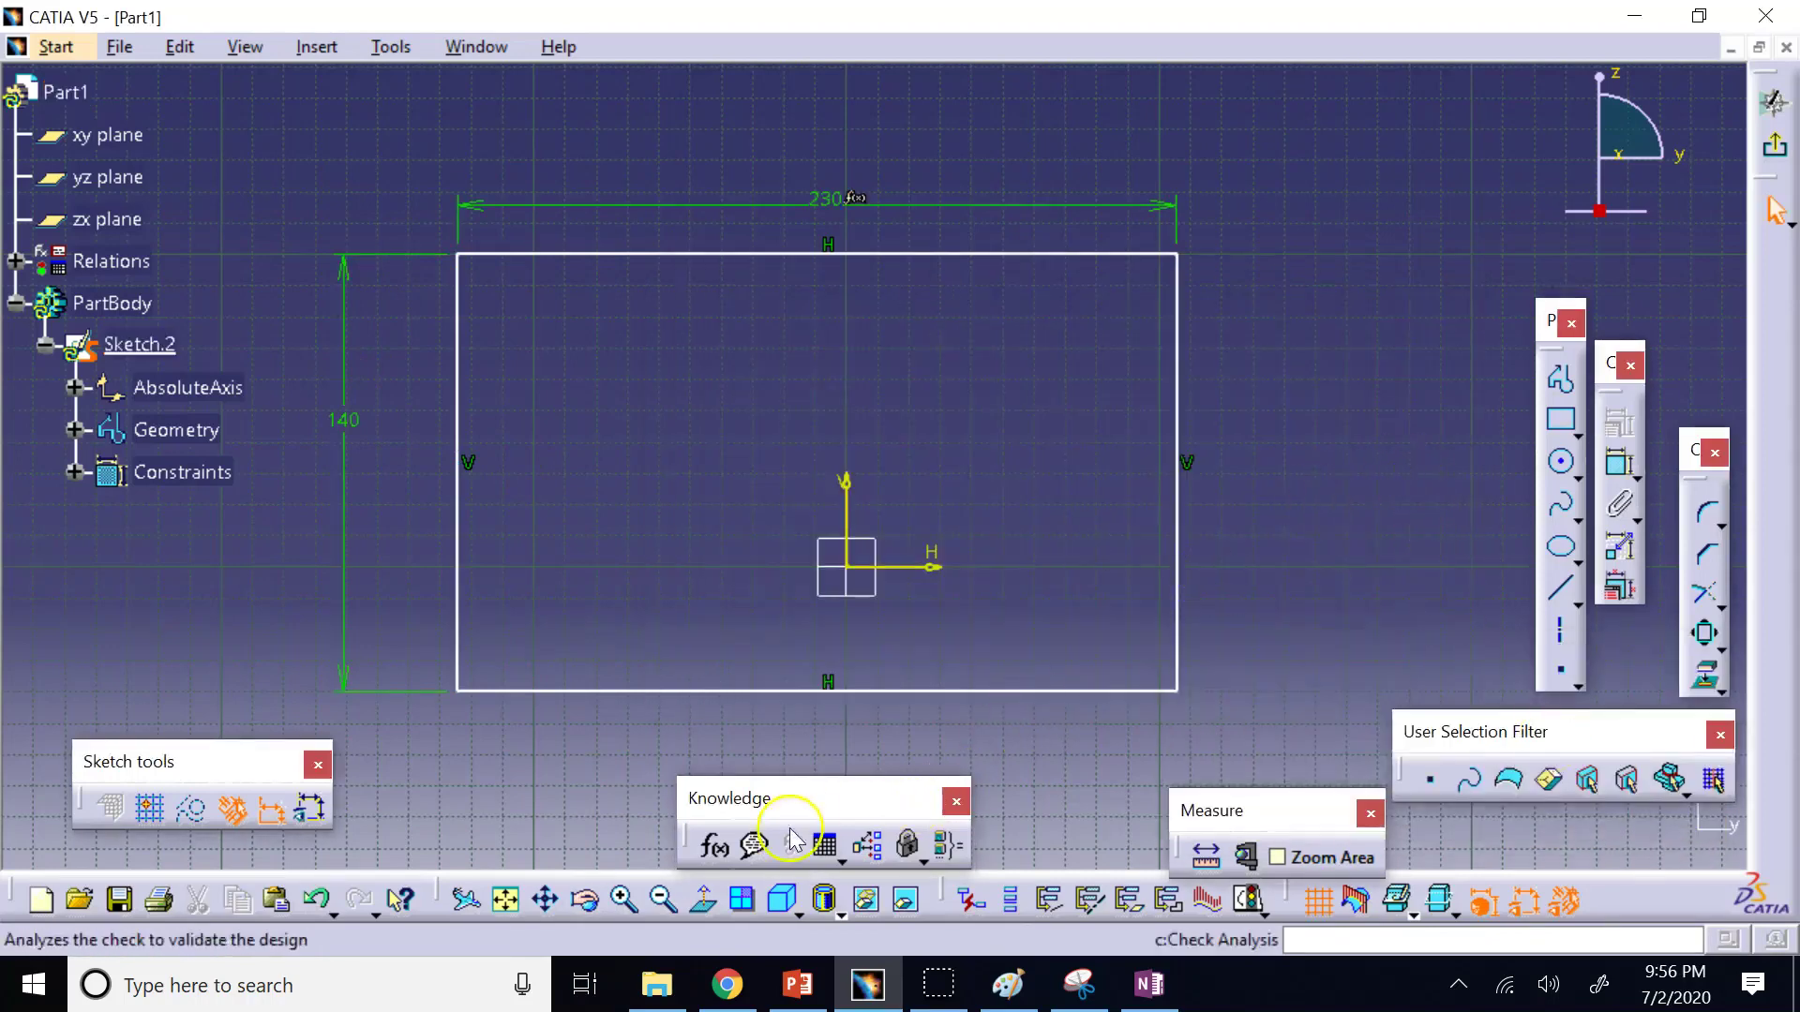
left_click(715, 845)
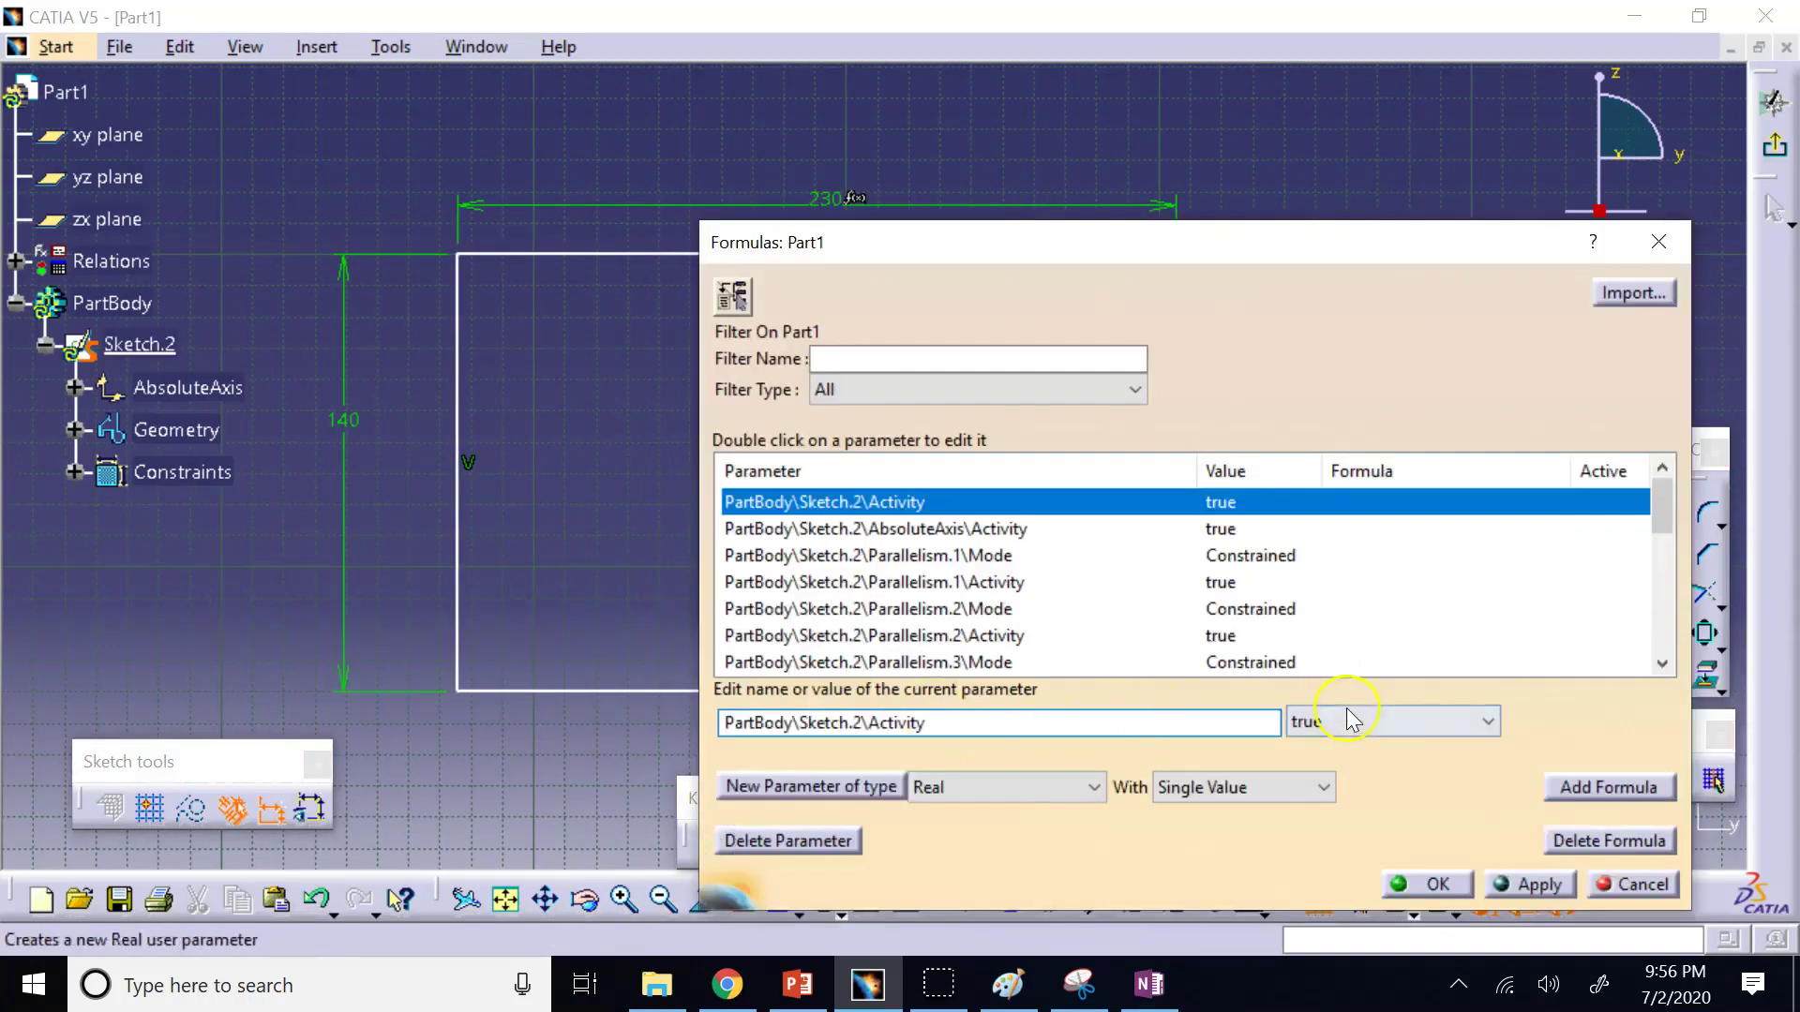
left_click(1617, 886)
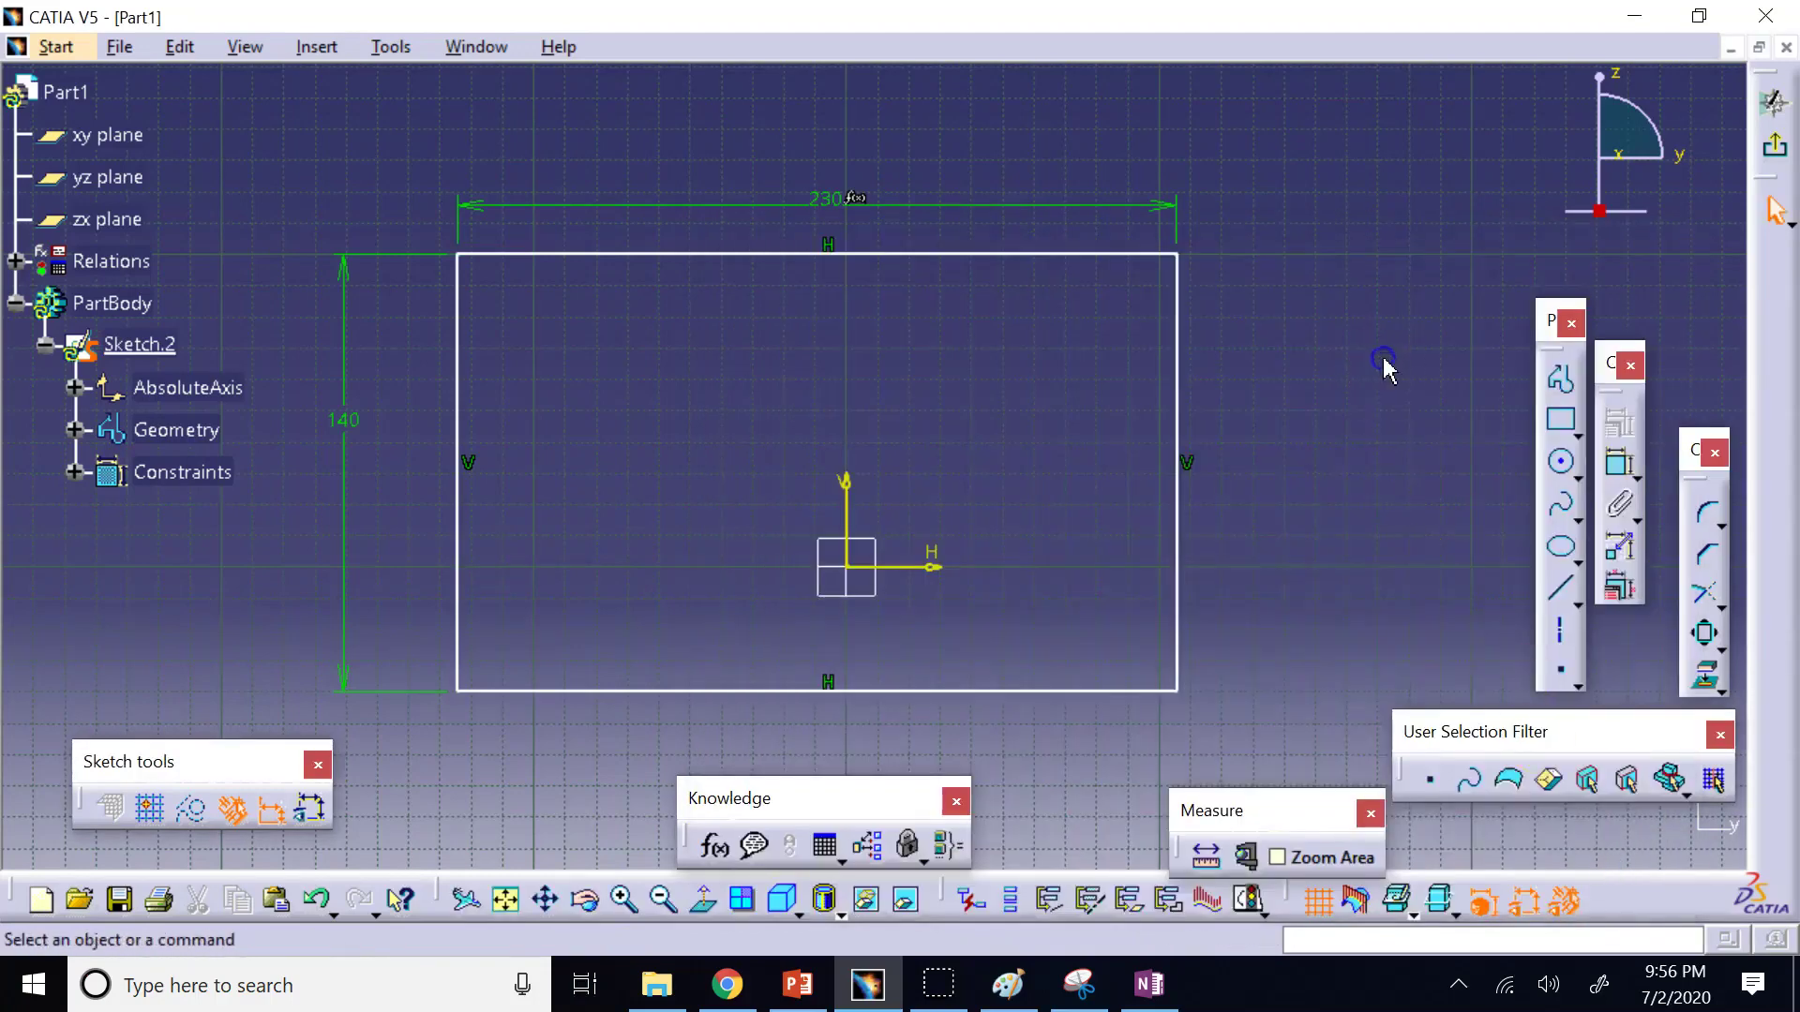
Switch to the PowerPoint lecture and show slide 7, Inserting a Parameter.
left_click(798, 984)
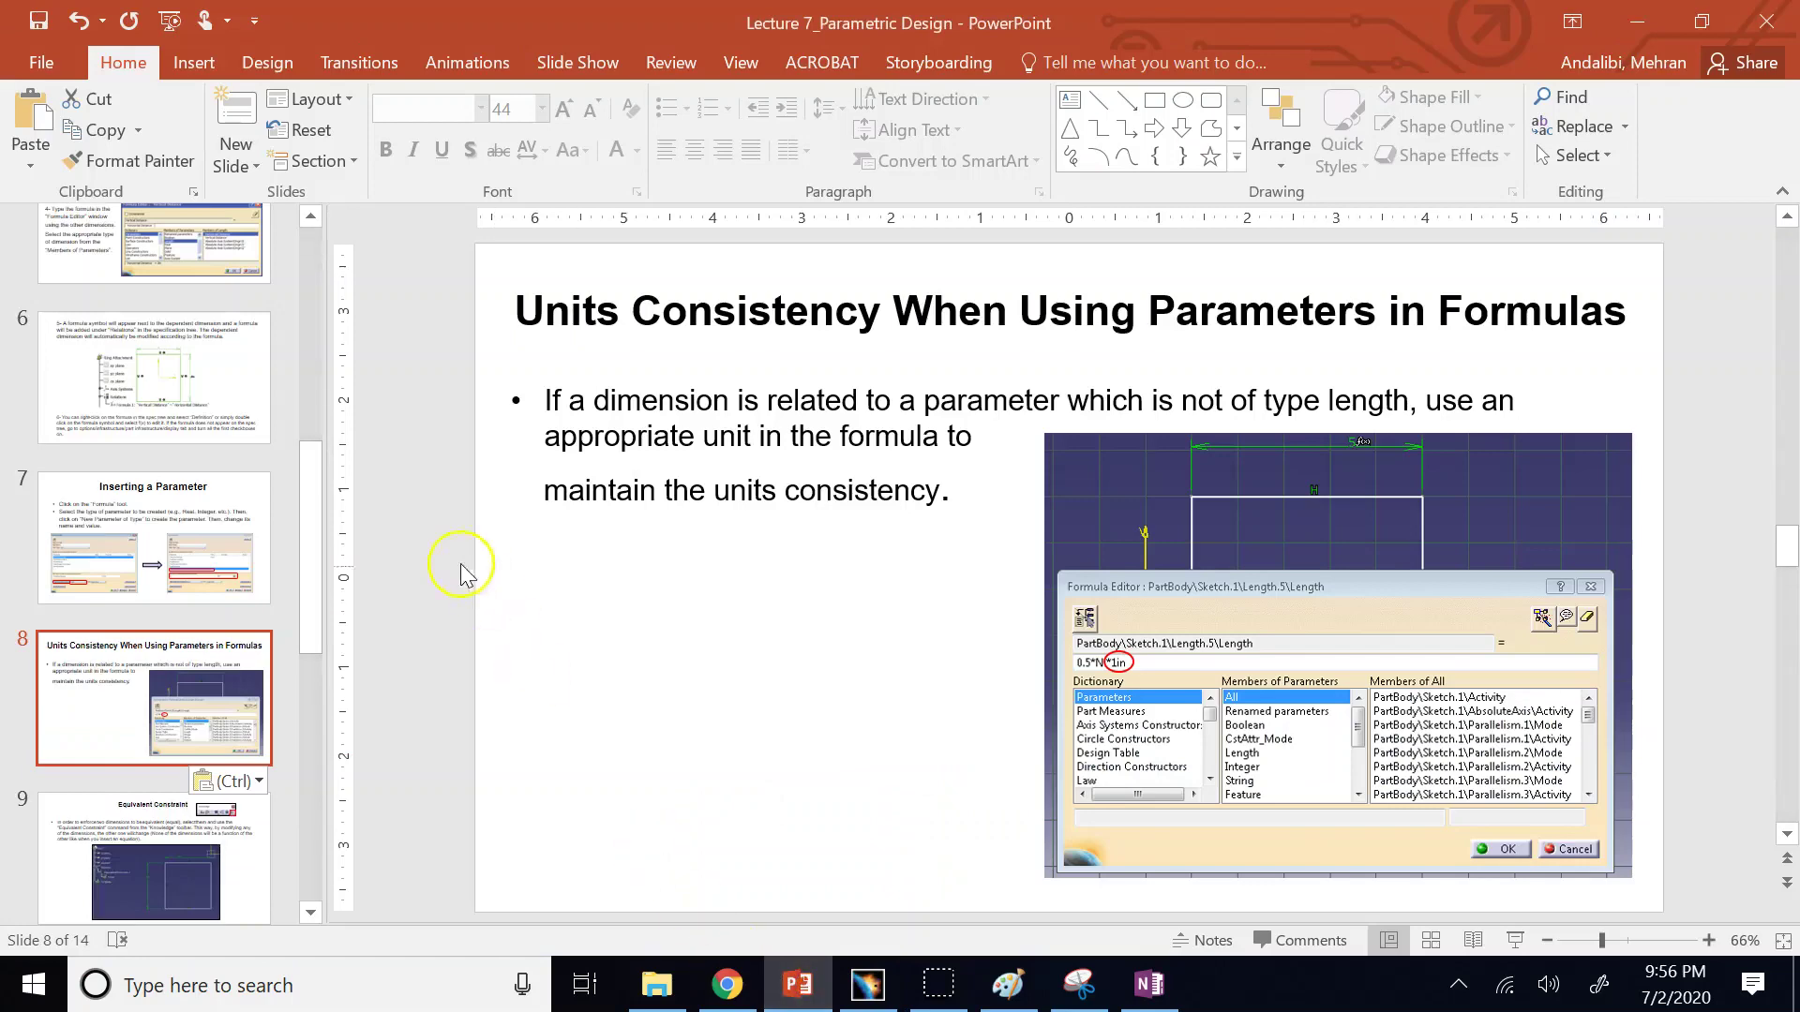
scroll(305, 448, "up", 2)
left_click(154, 375)
left_click(183, 531)
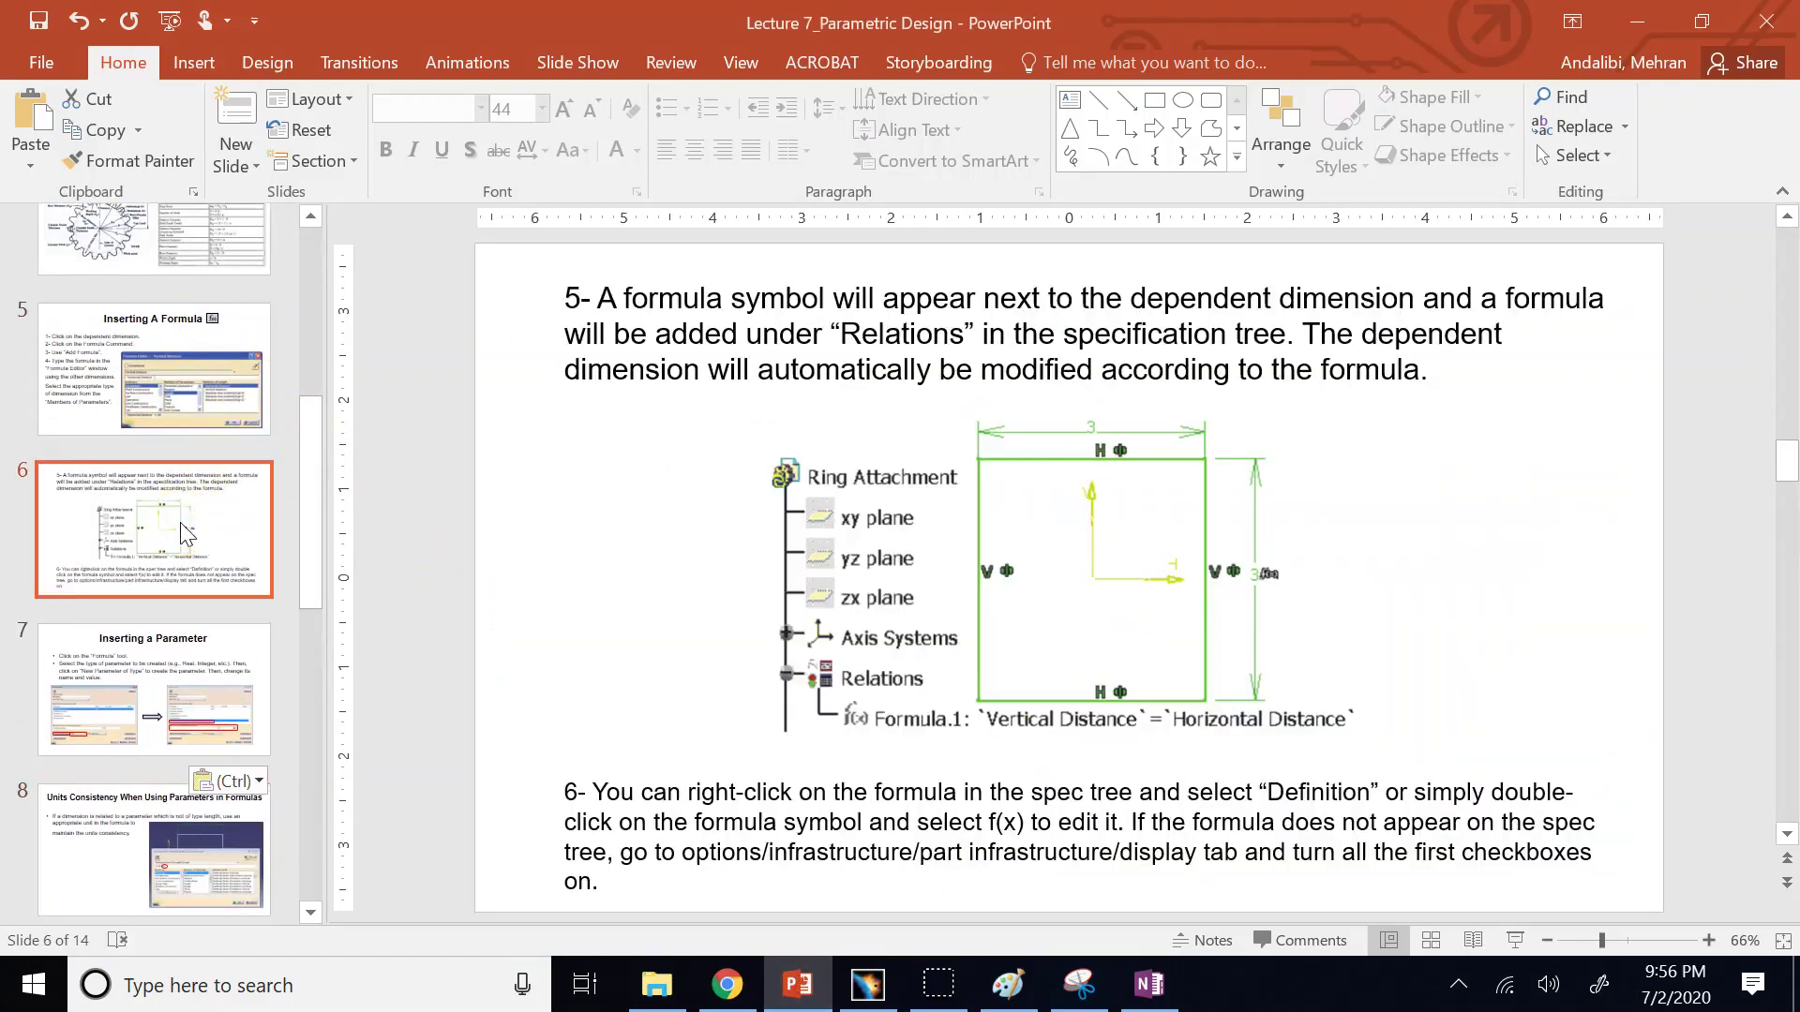
left_click(195, 827)
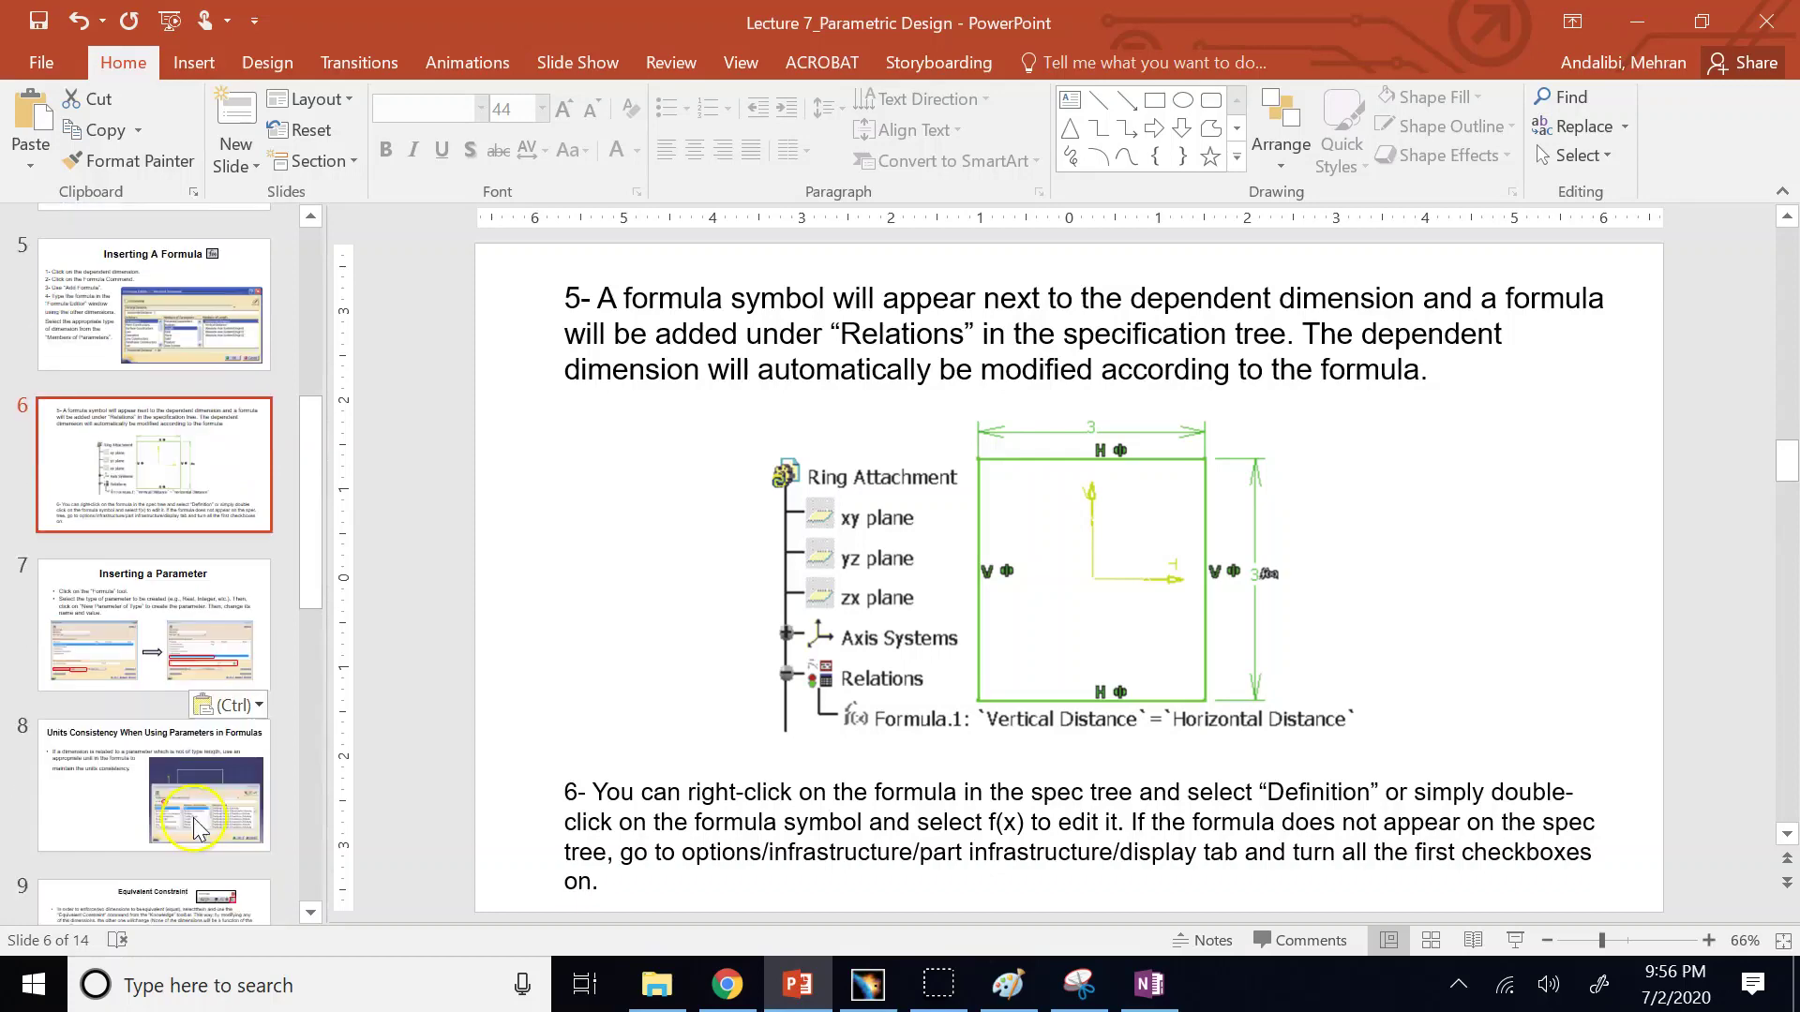
left_click(158, 641)
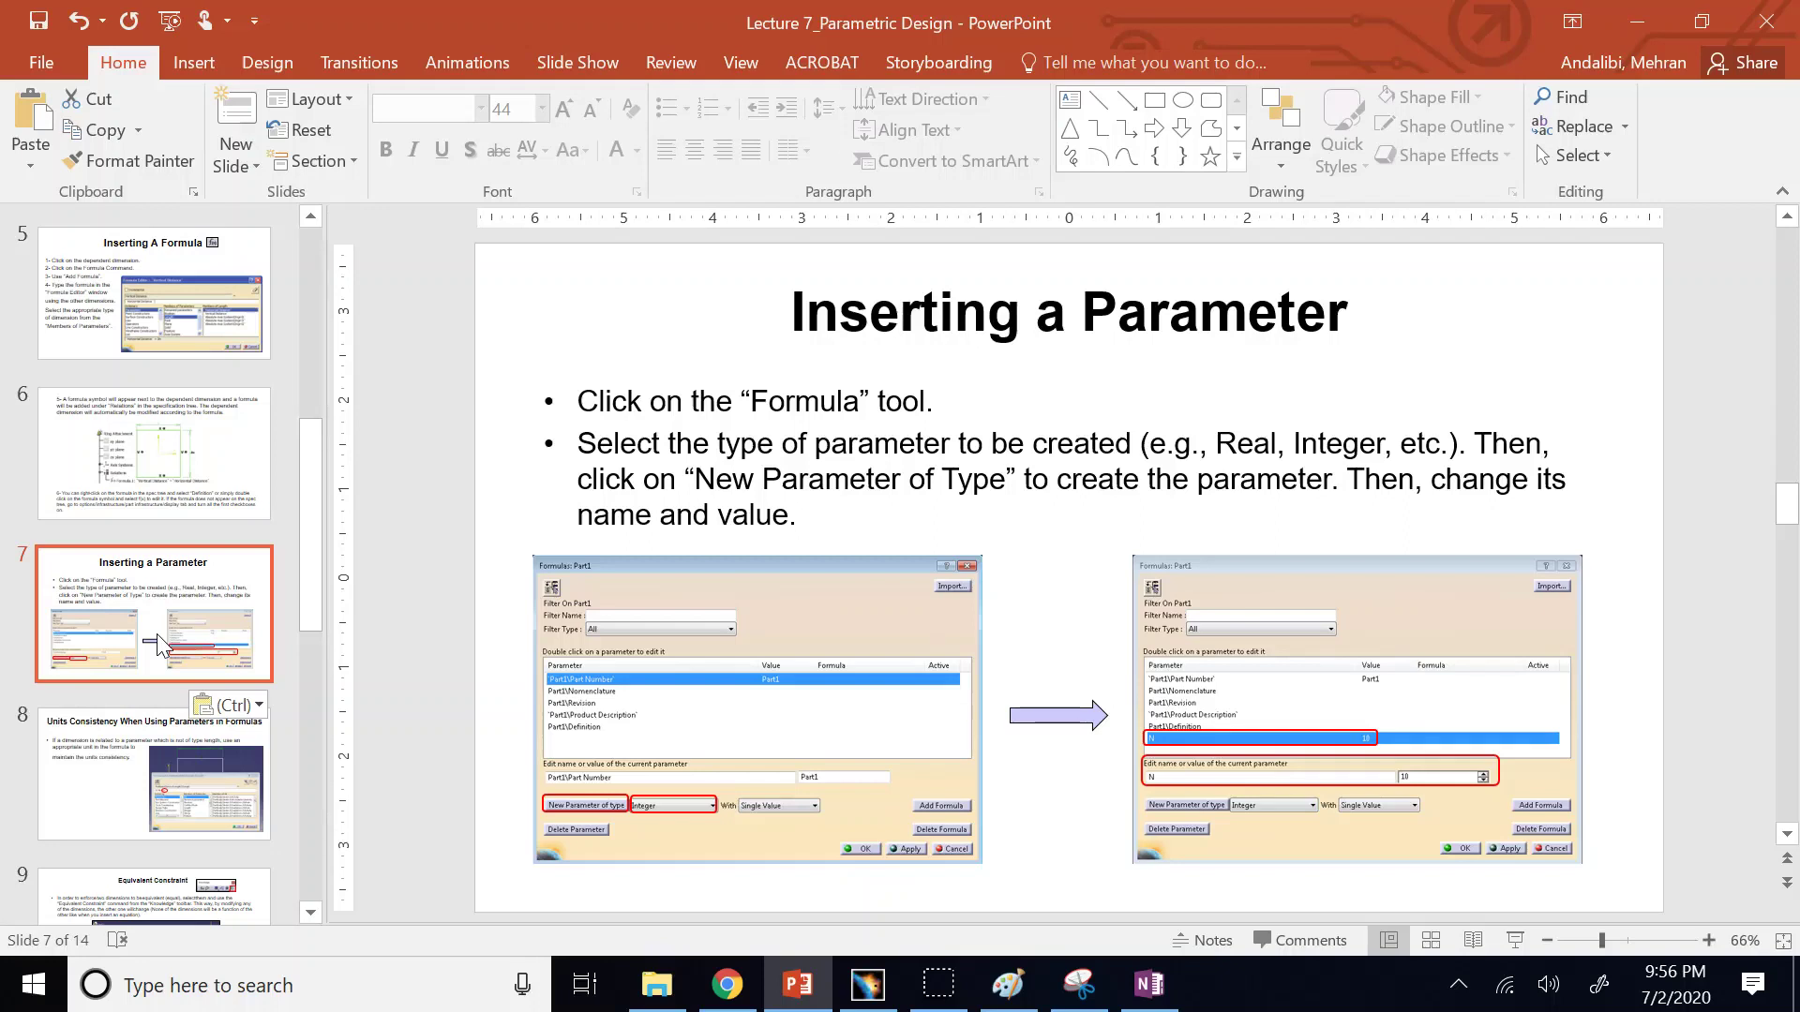
Switch to CATIA V5, open the part's Formulas dialog and review the types available for a new parameter.
left_click(877, 995)
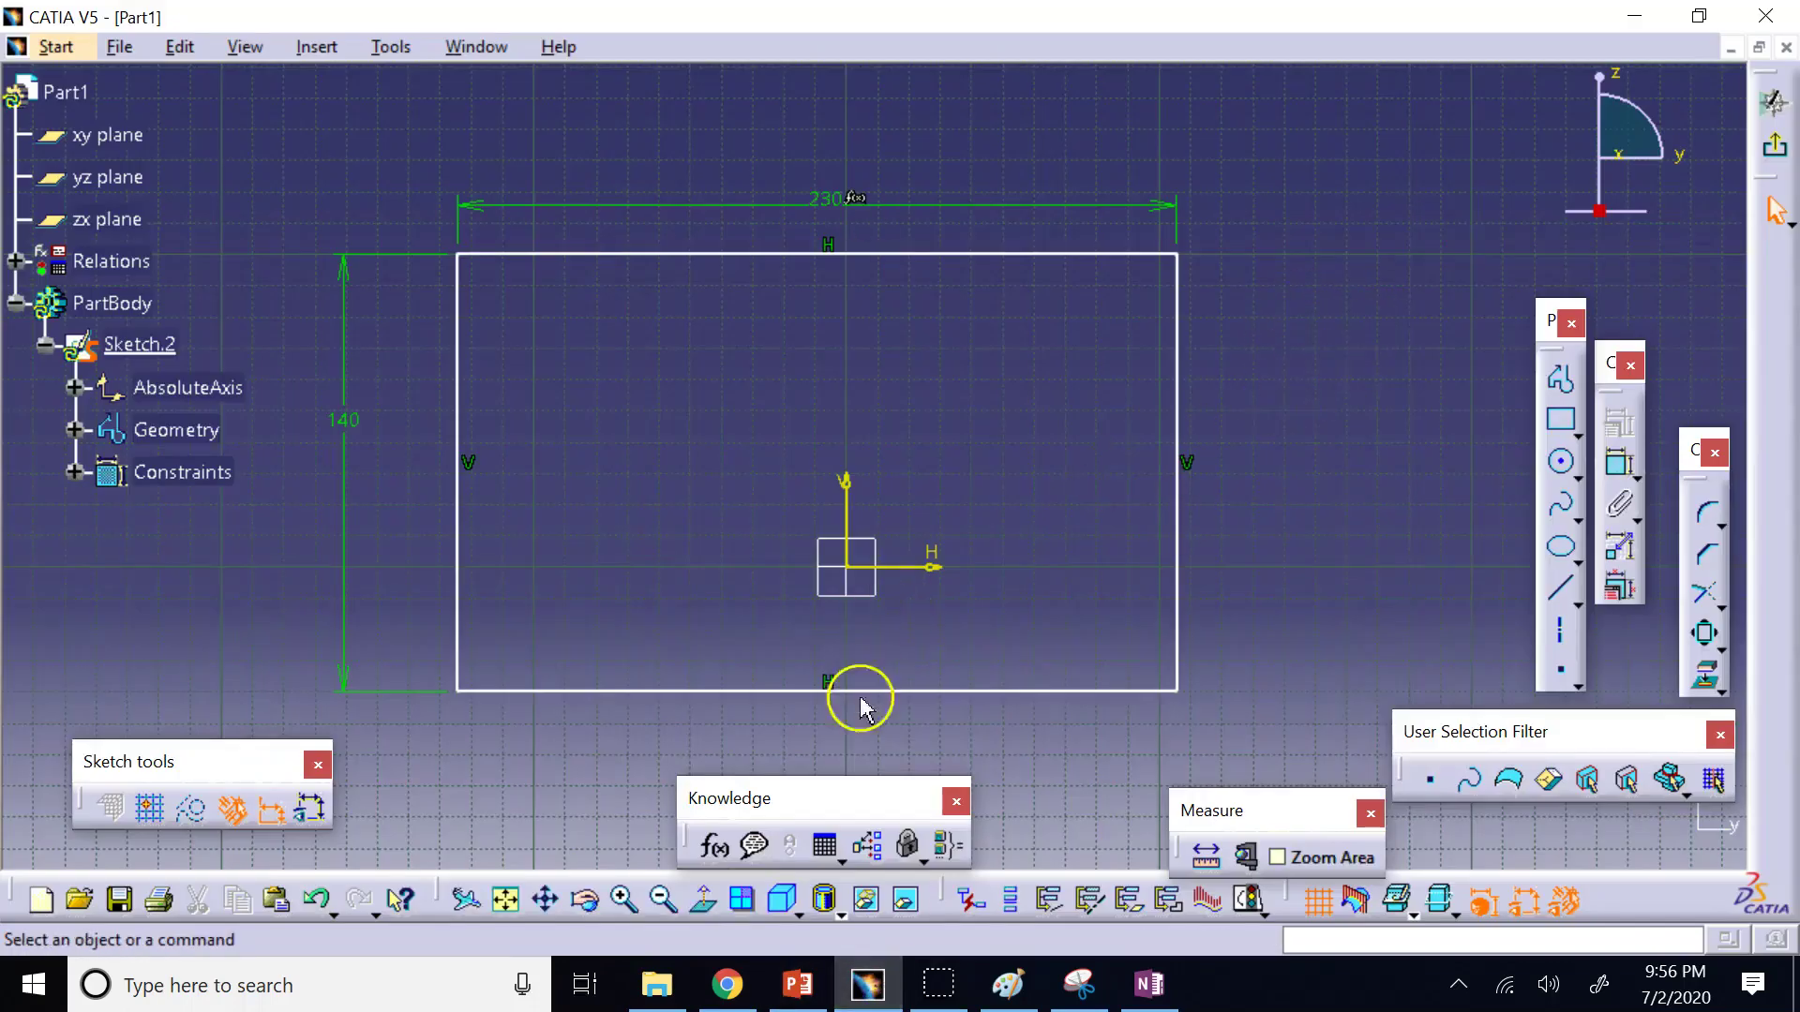
left_click(716, 847)
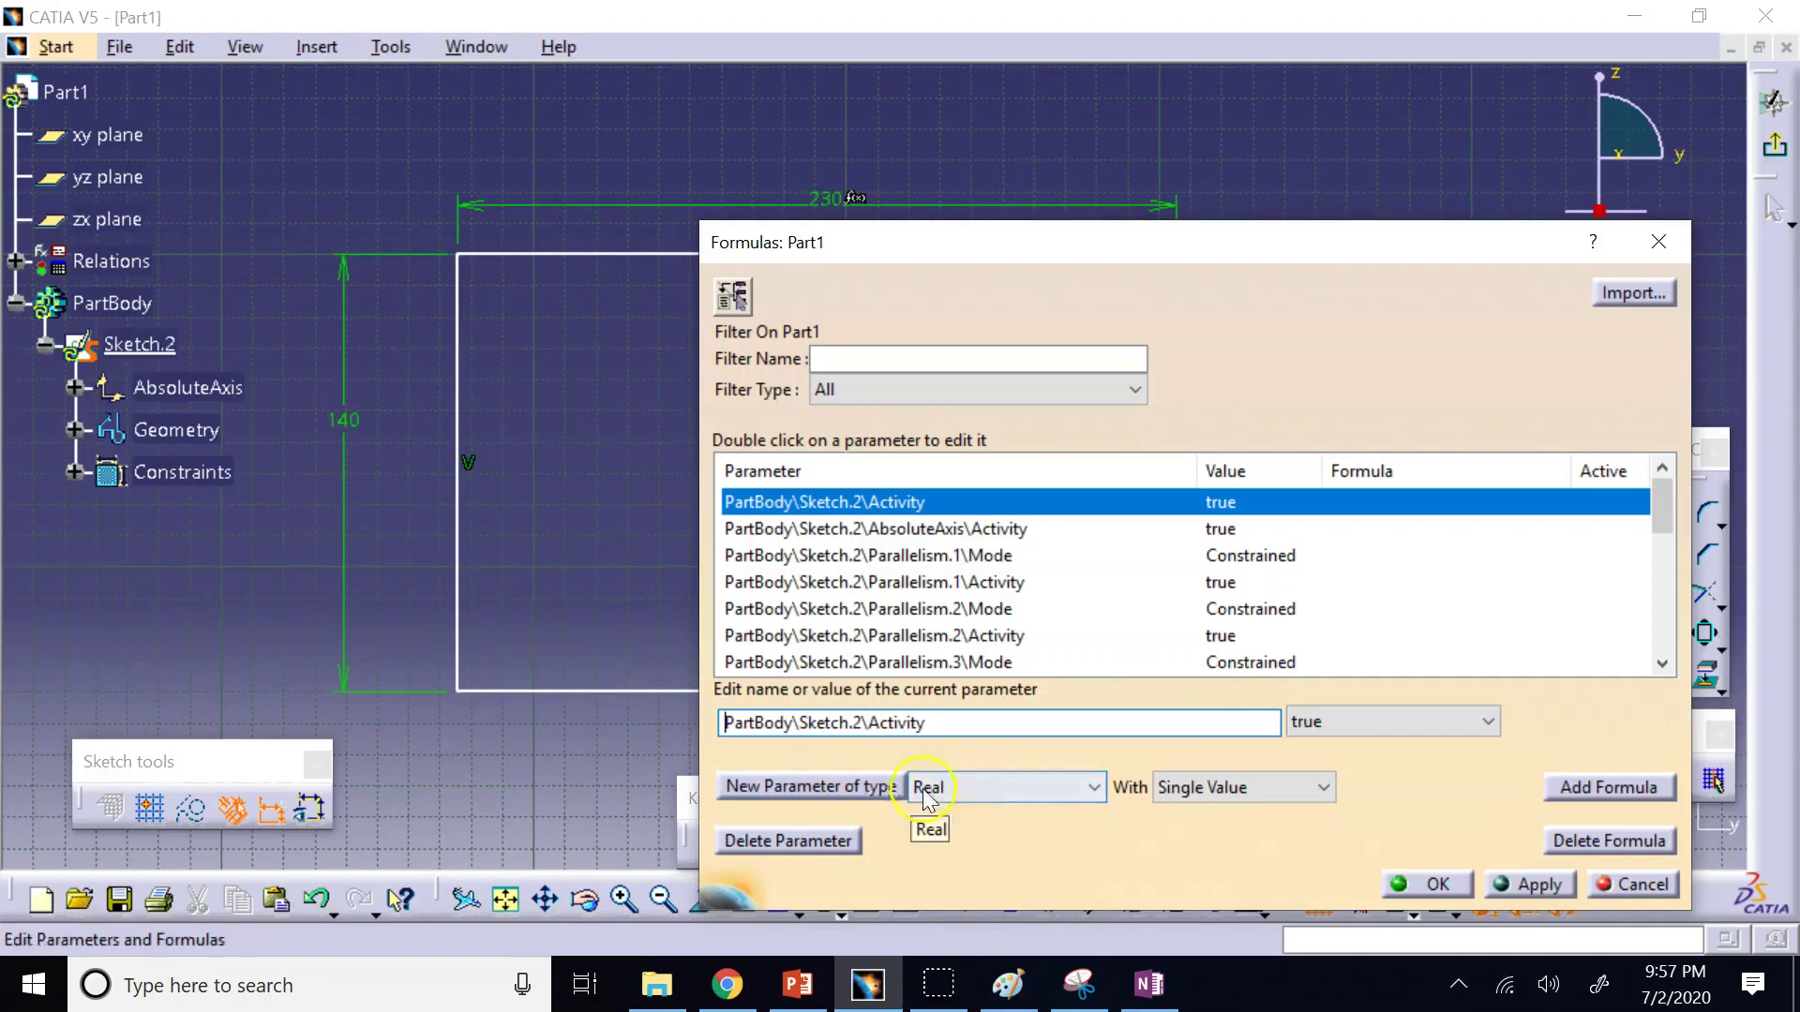
left_click(976, 790)
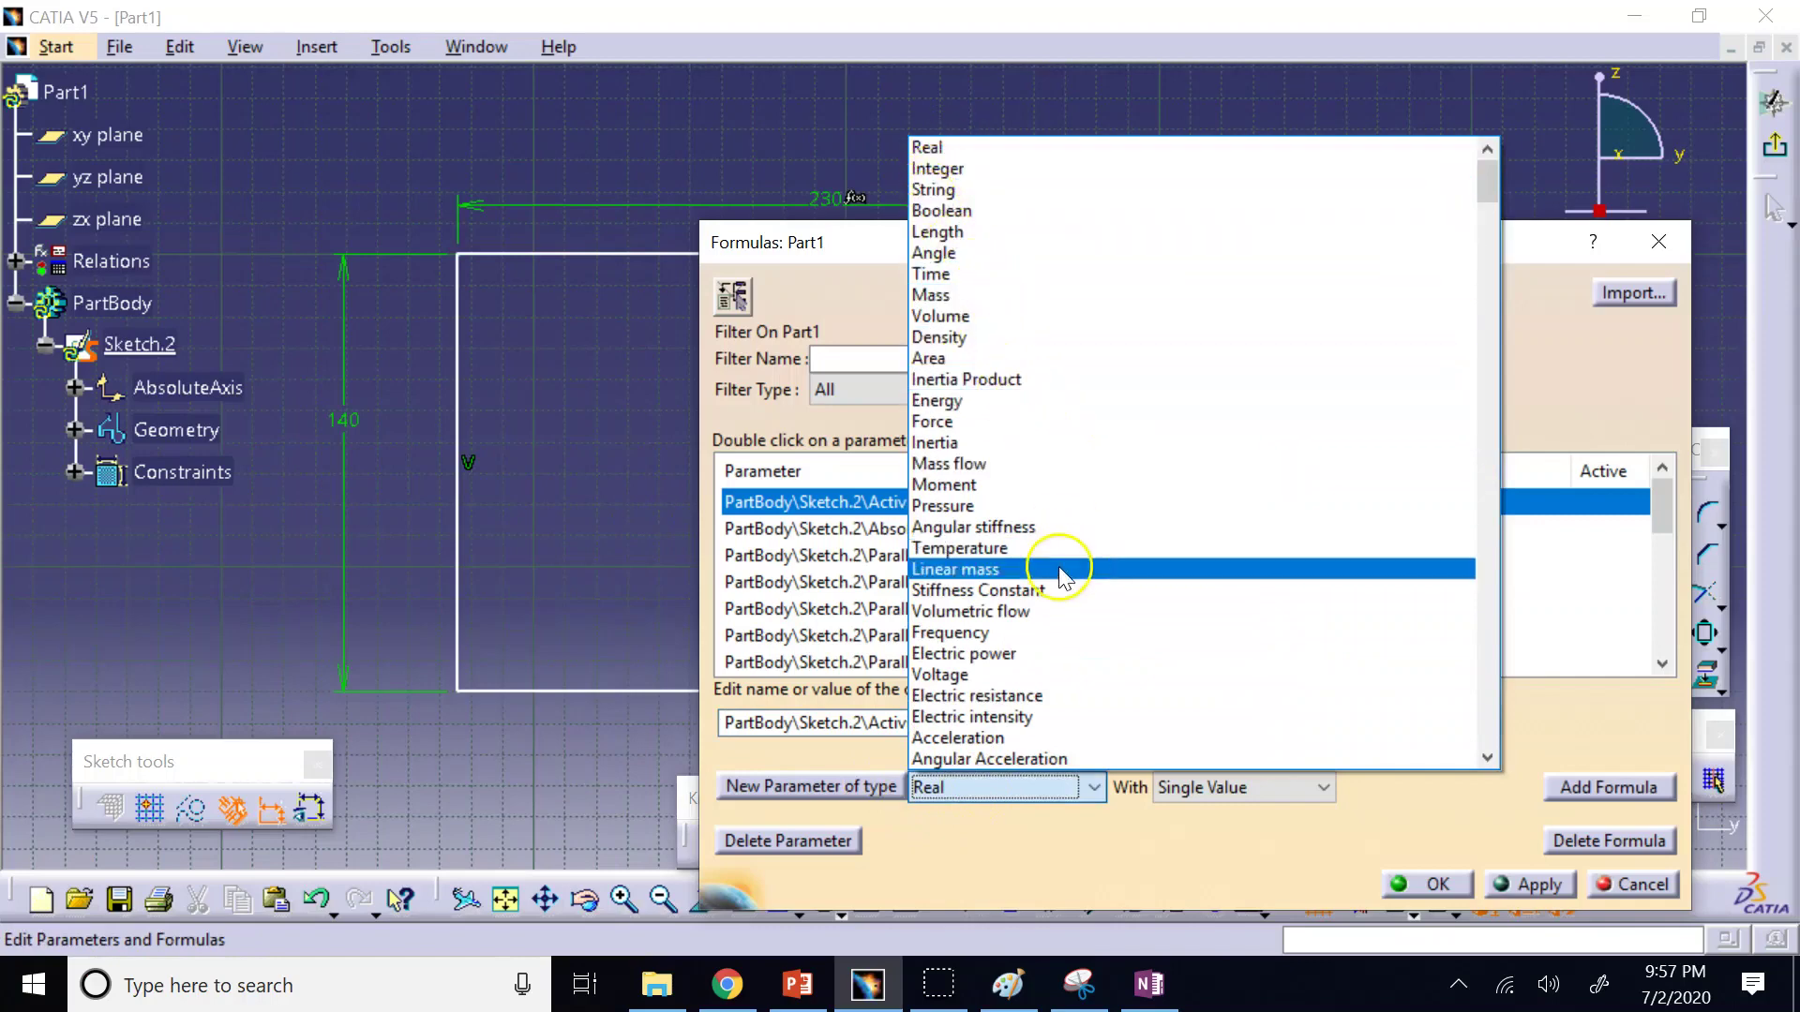
left_click(1092, 855)
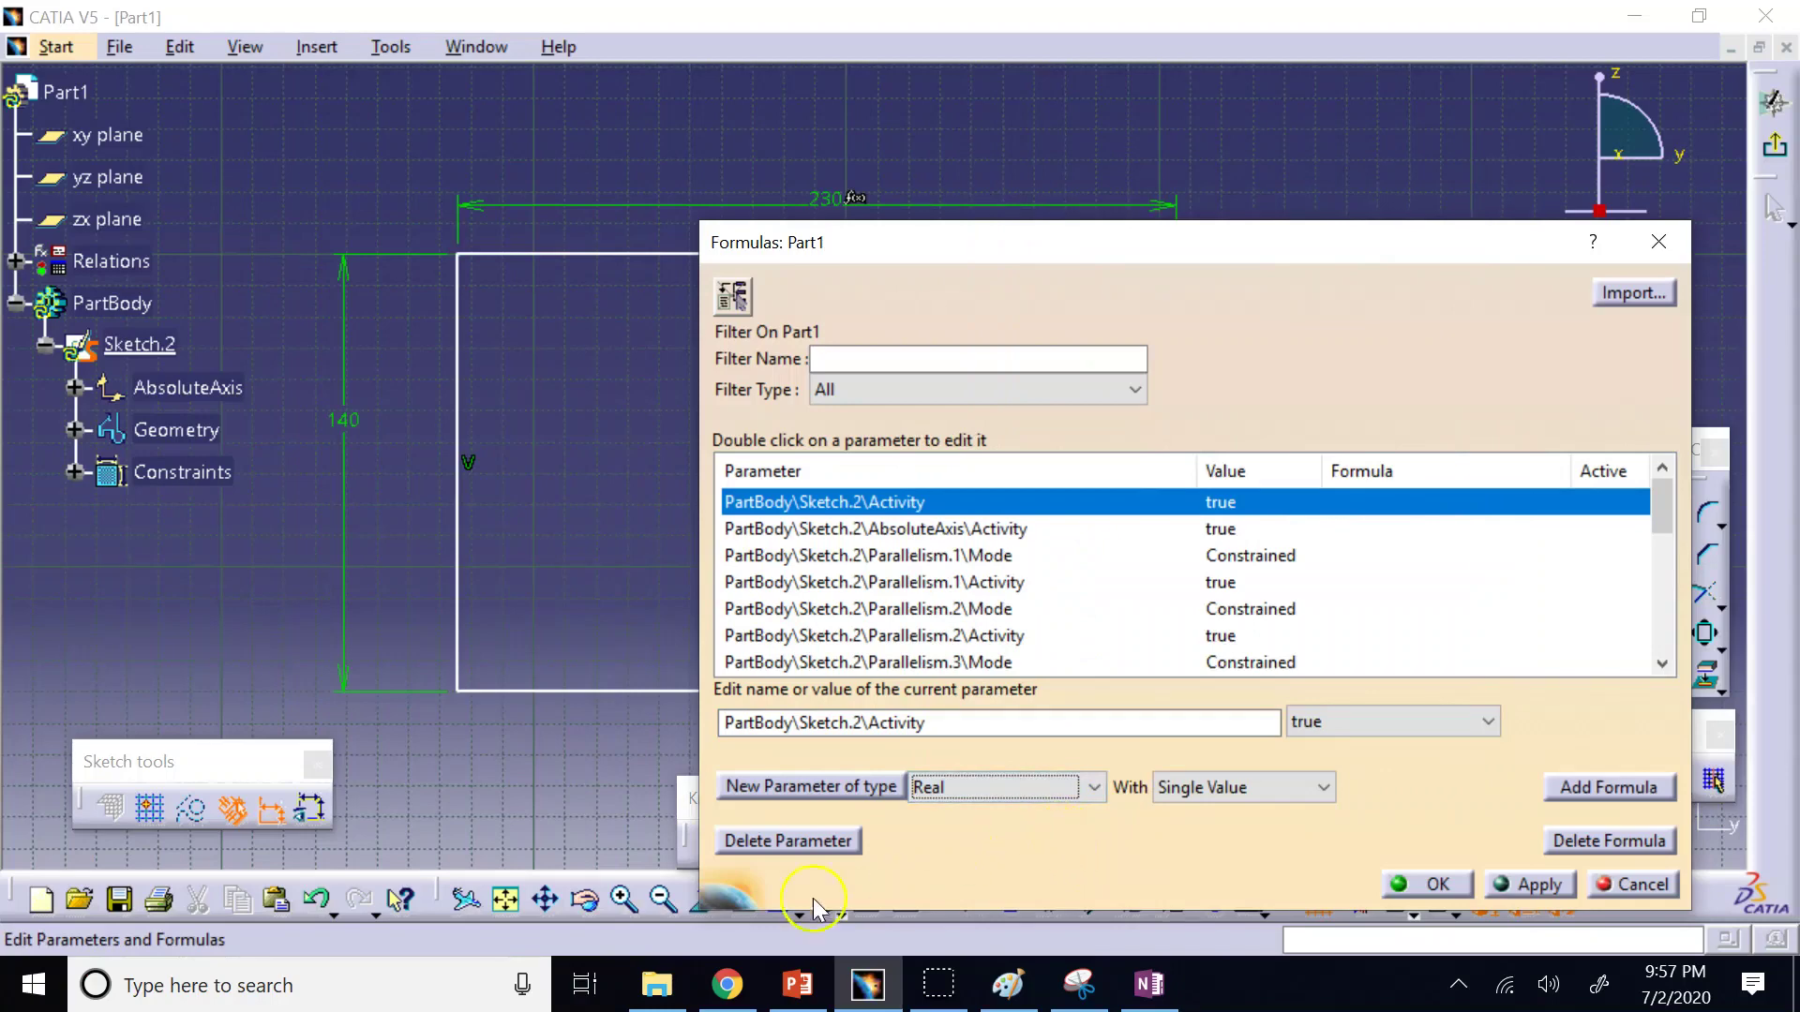
Switch to OneNote to view the diametral pitch notes, and return to CATIA V5.
left_click(1155, 986)
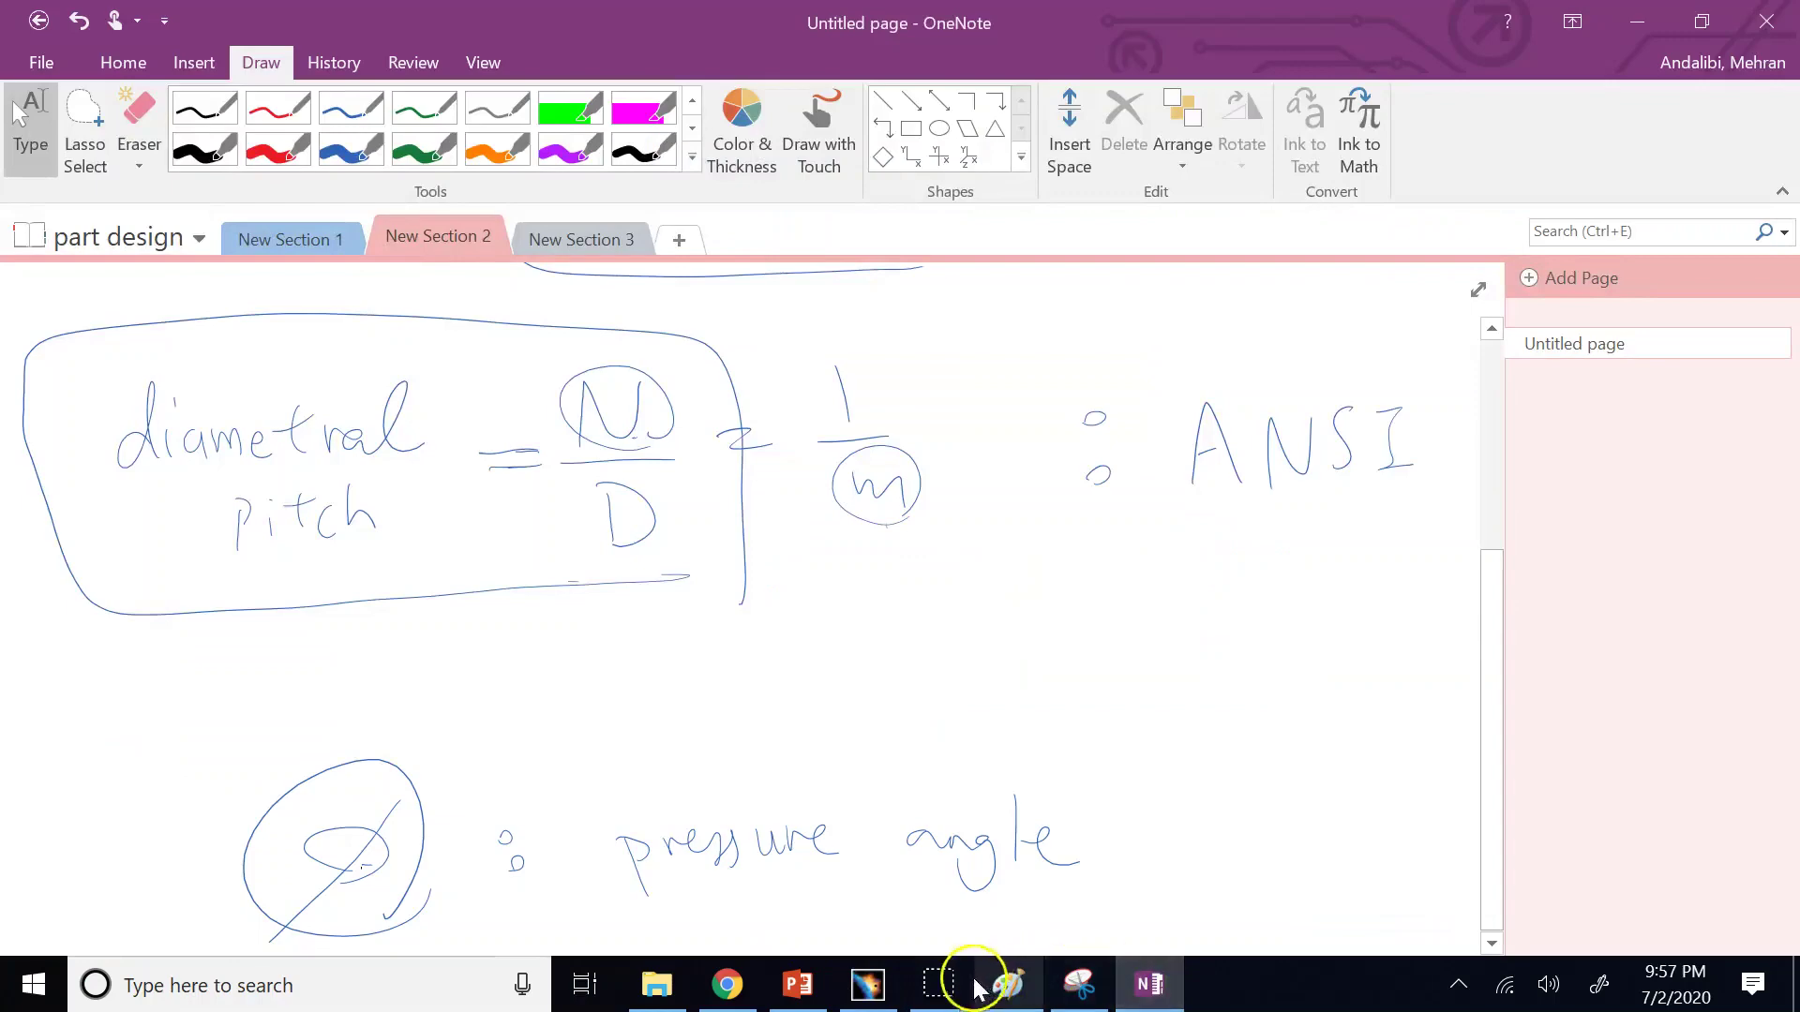
left_click(868, 987)
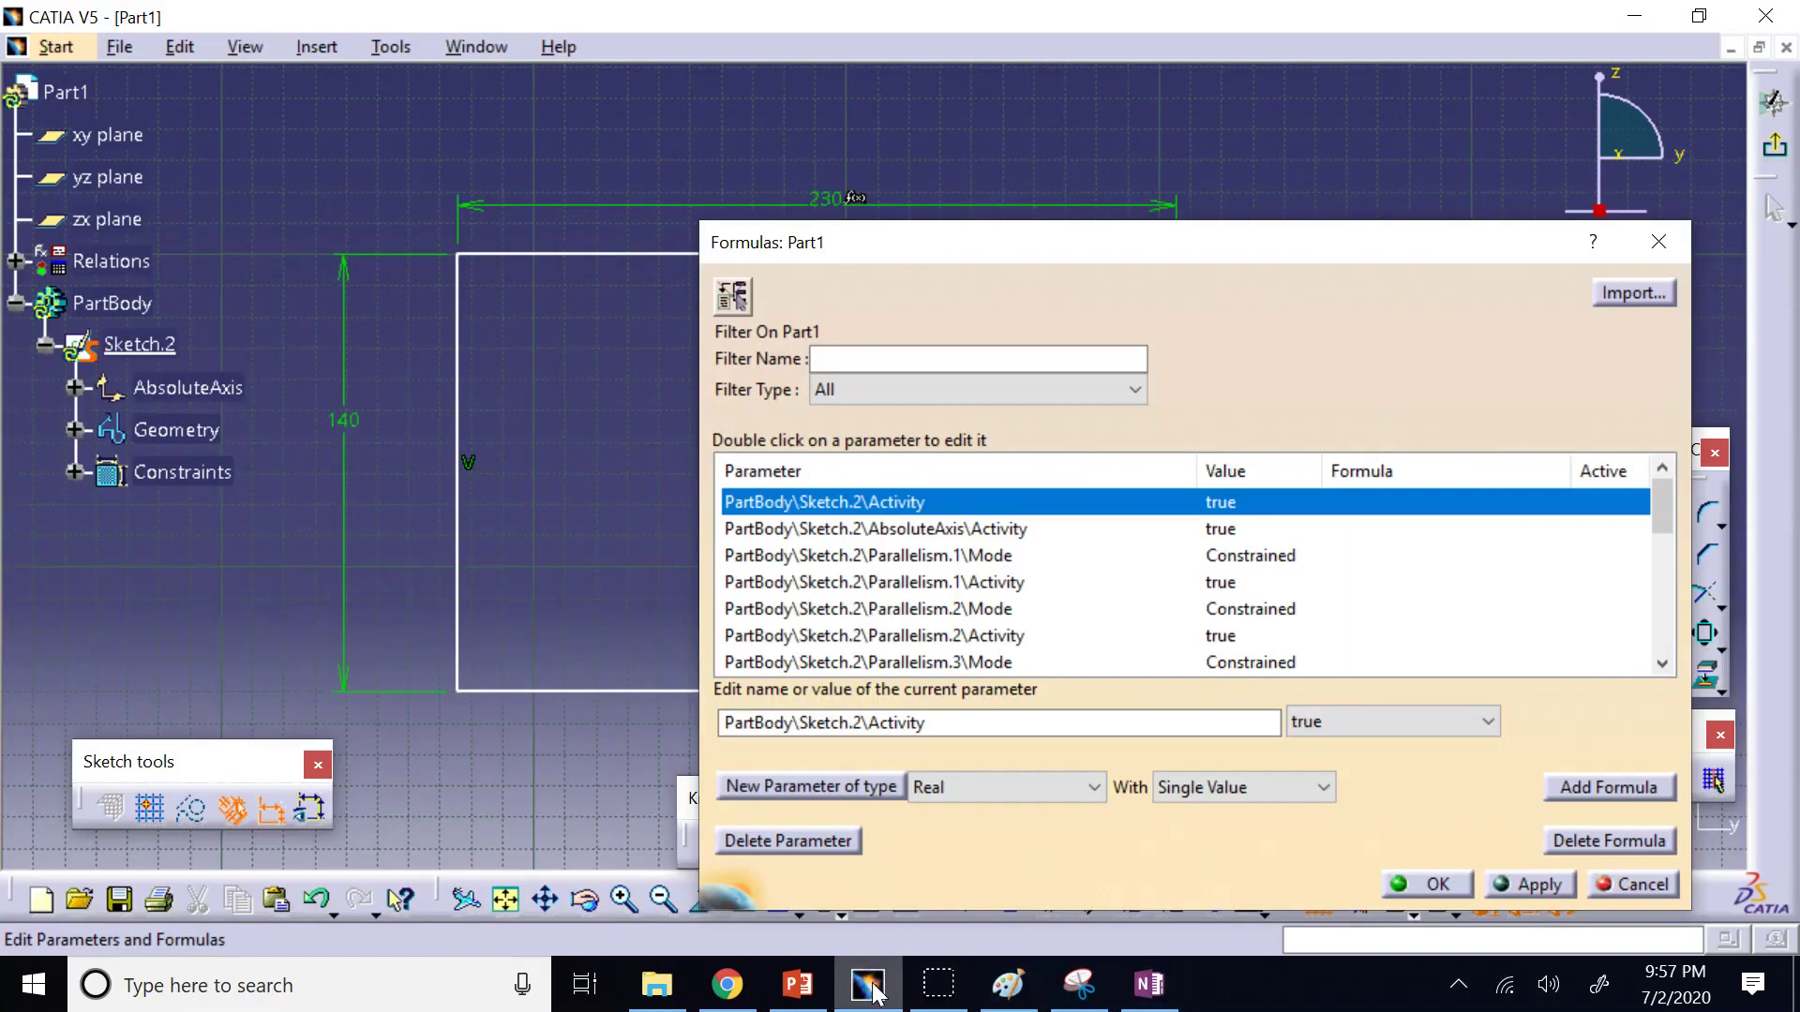
Create a new single-value parameter of type Integer and name it N.
left_click(965, 787)
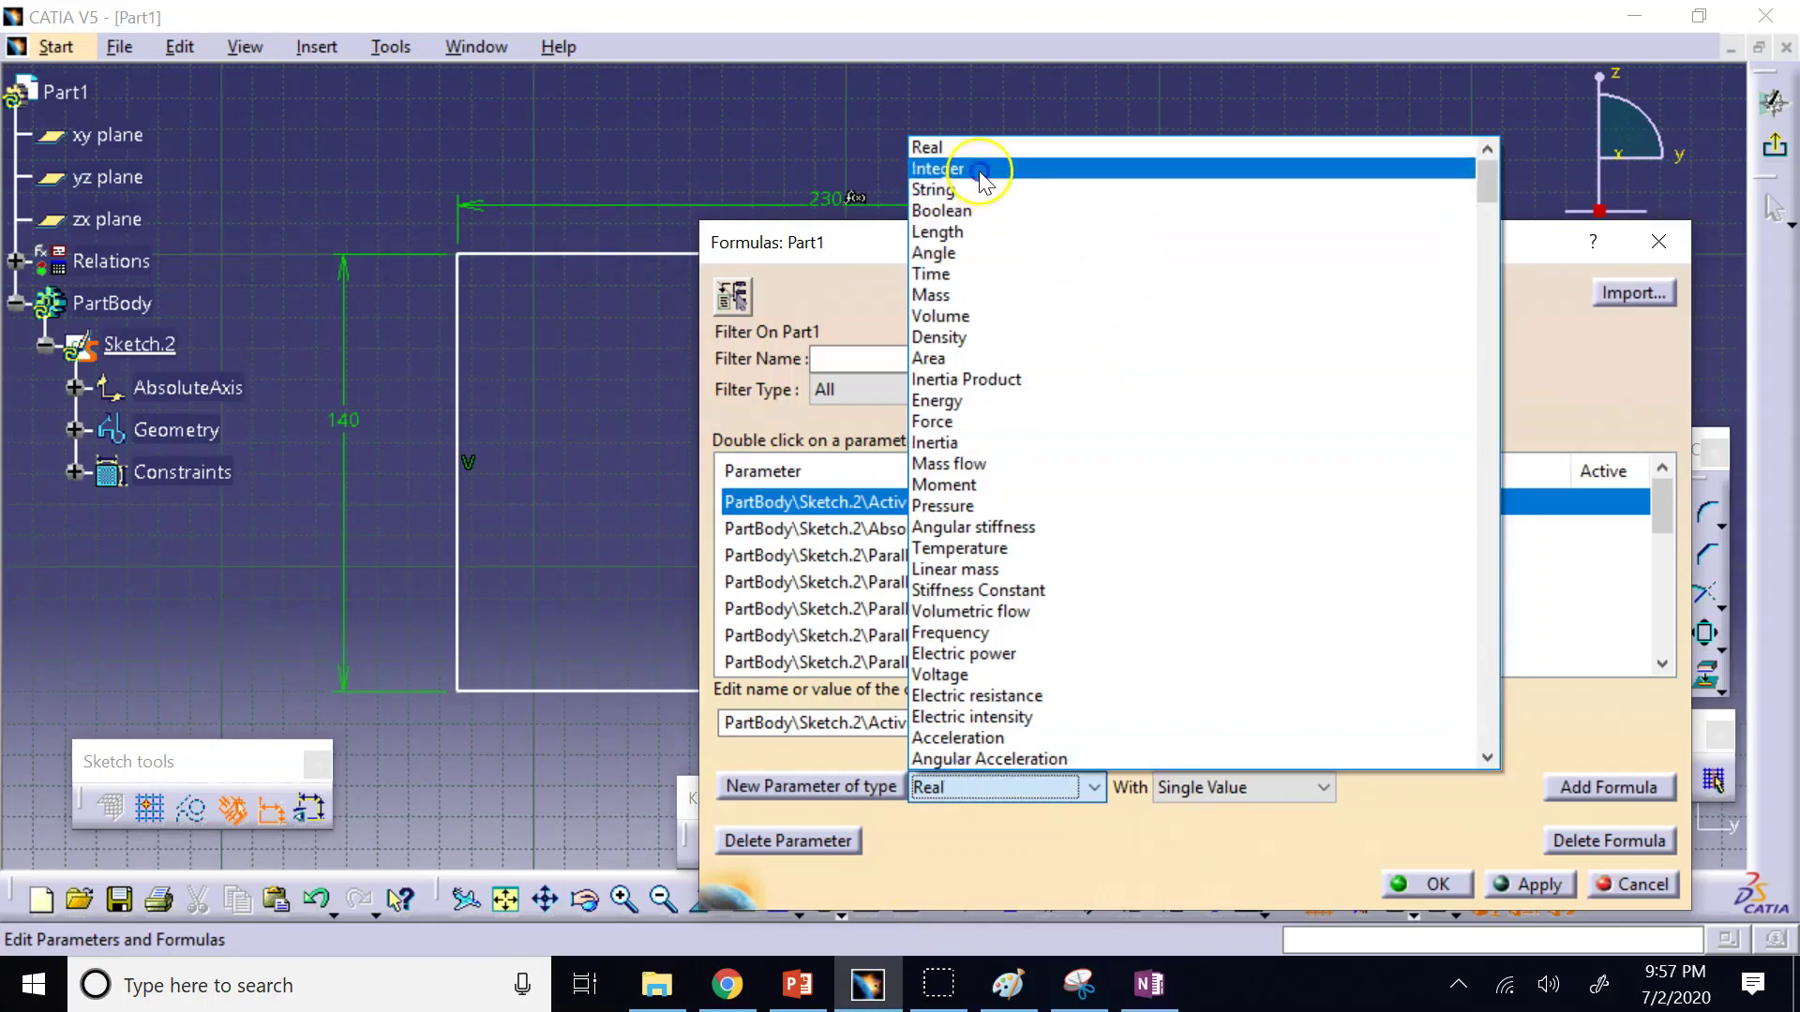
left_click(938, 169)
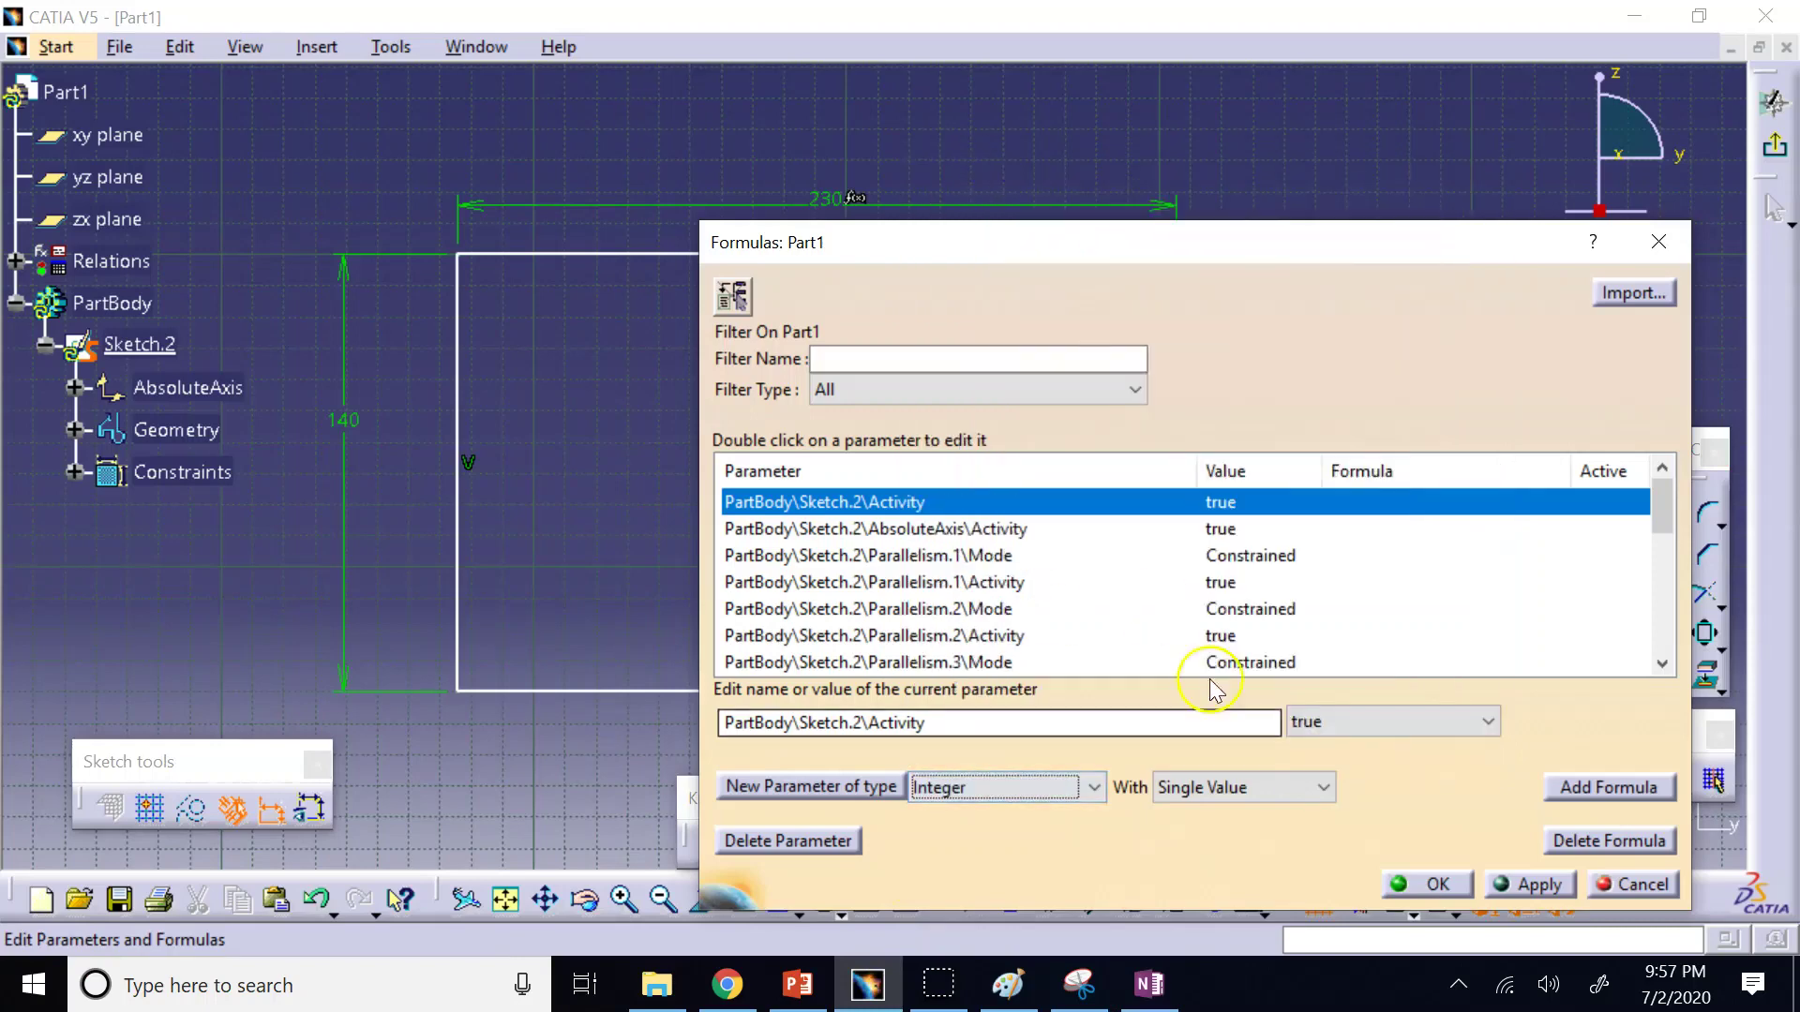
left_click(870, 789)
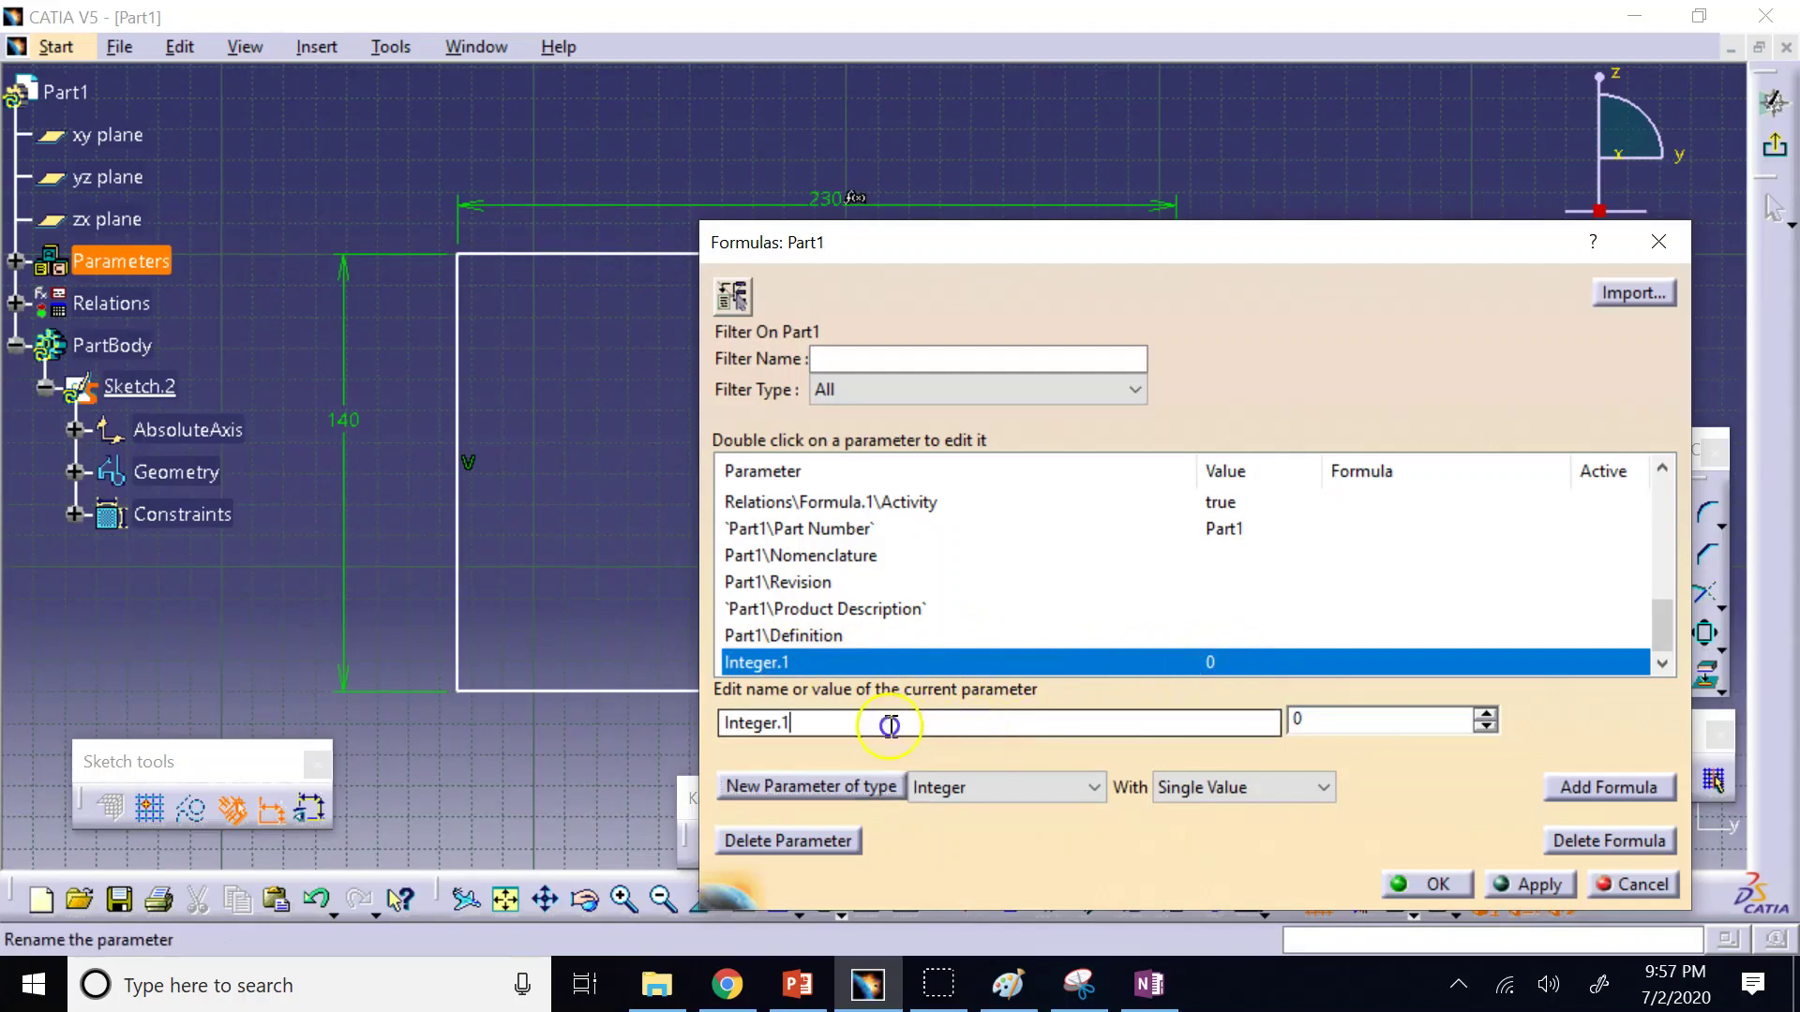
key("Tab")
type("N")
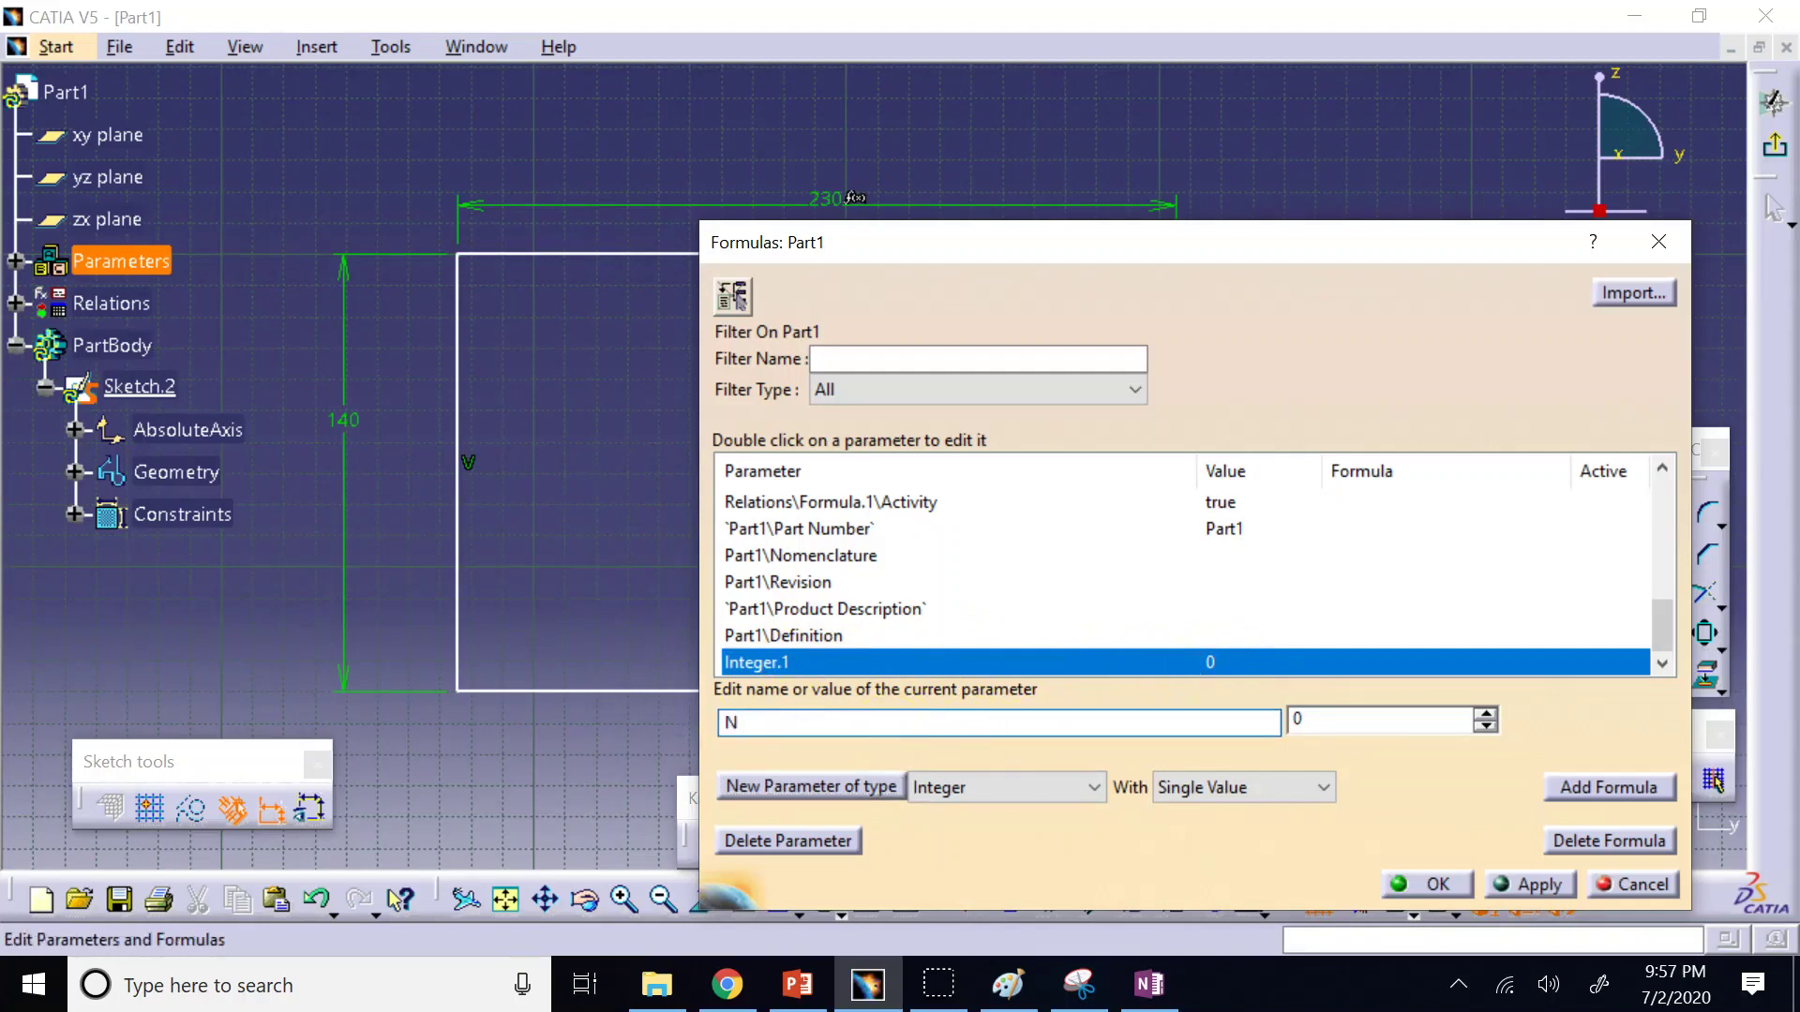
Set the value of the integer parameter N to 10, apply it and accept the Formulas dialog.
left_click(1303, 720)
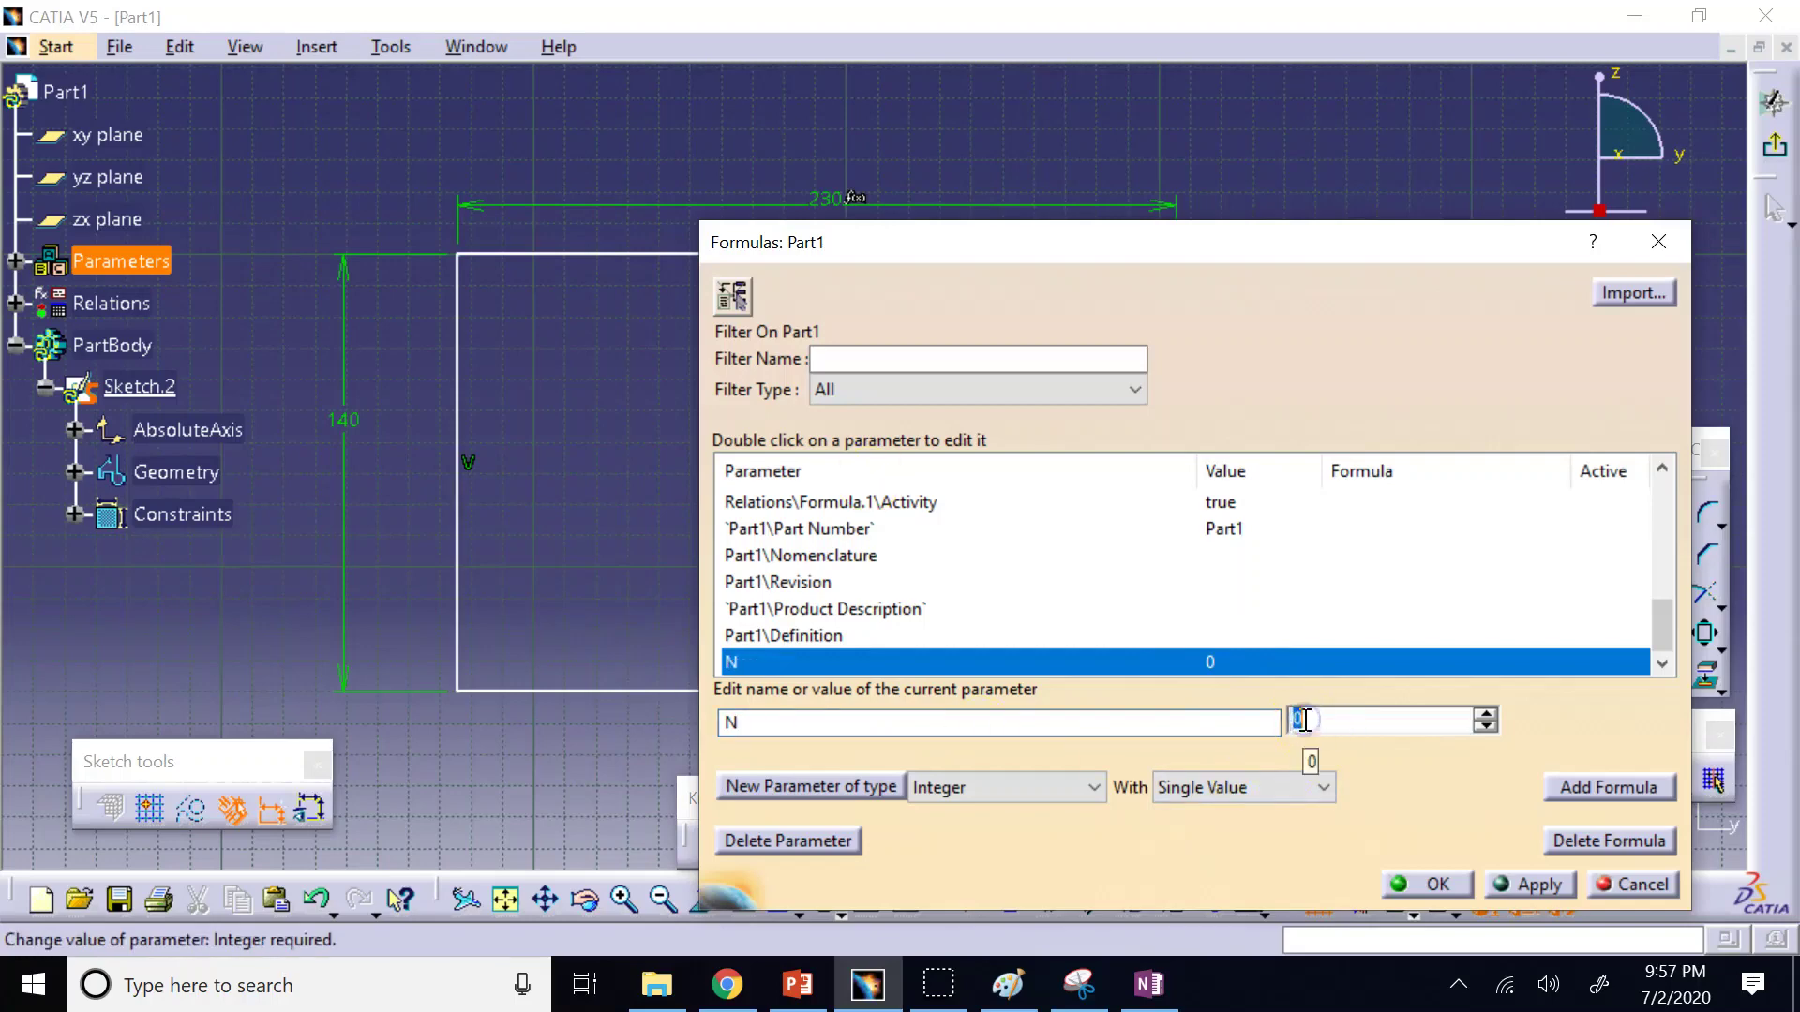
left_click(1403, 771)
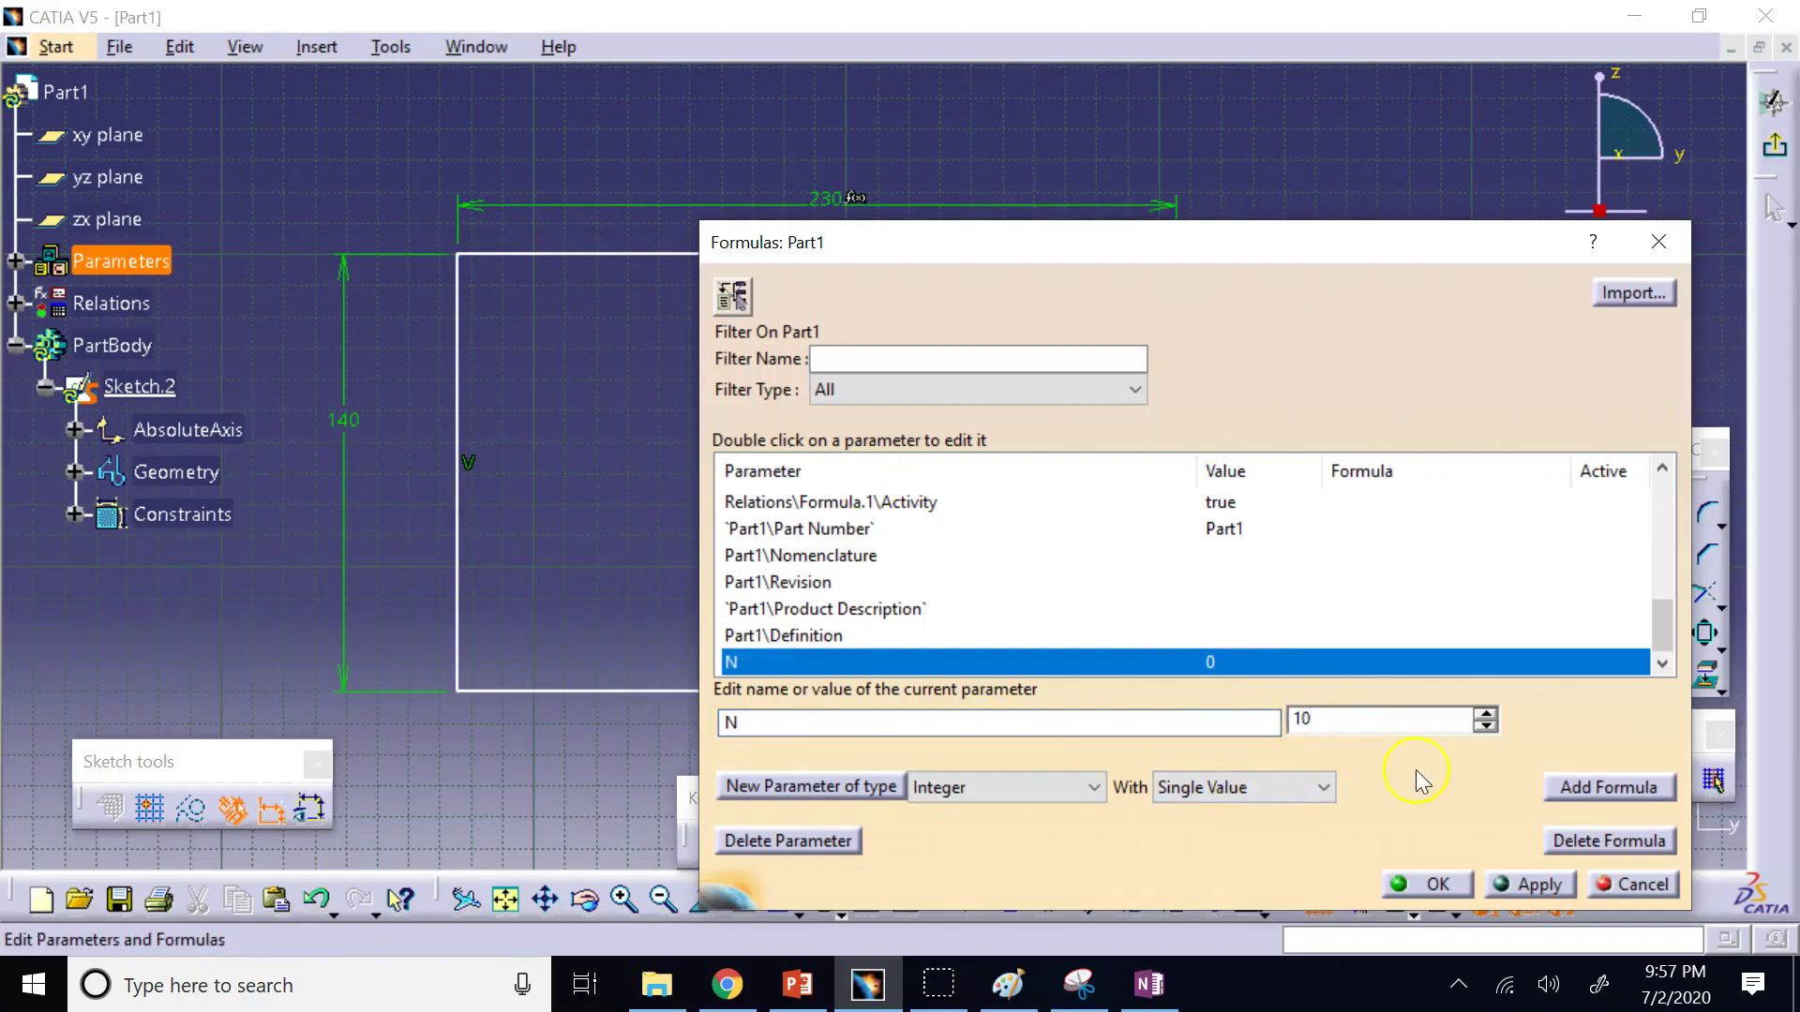
left_click(1533, 884)
left_click(1338, 614)
left_click(758, 662)
left_click(1430, 885)
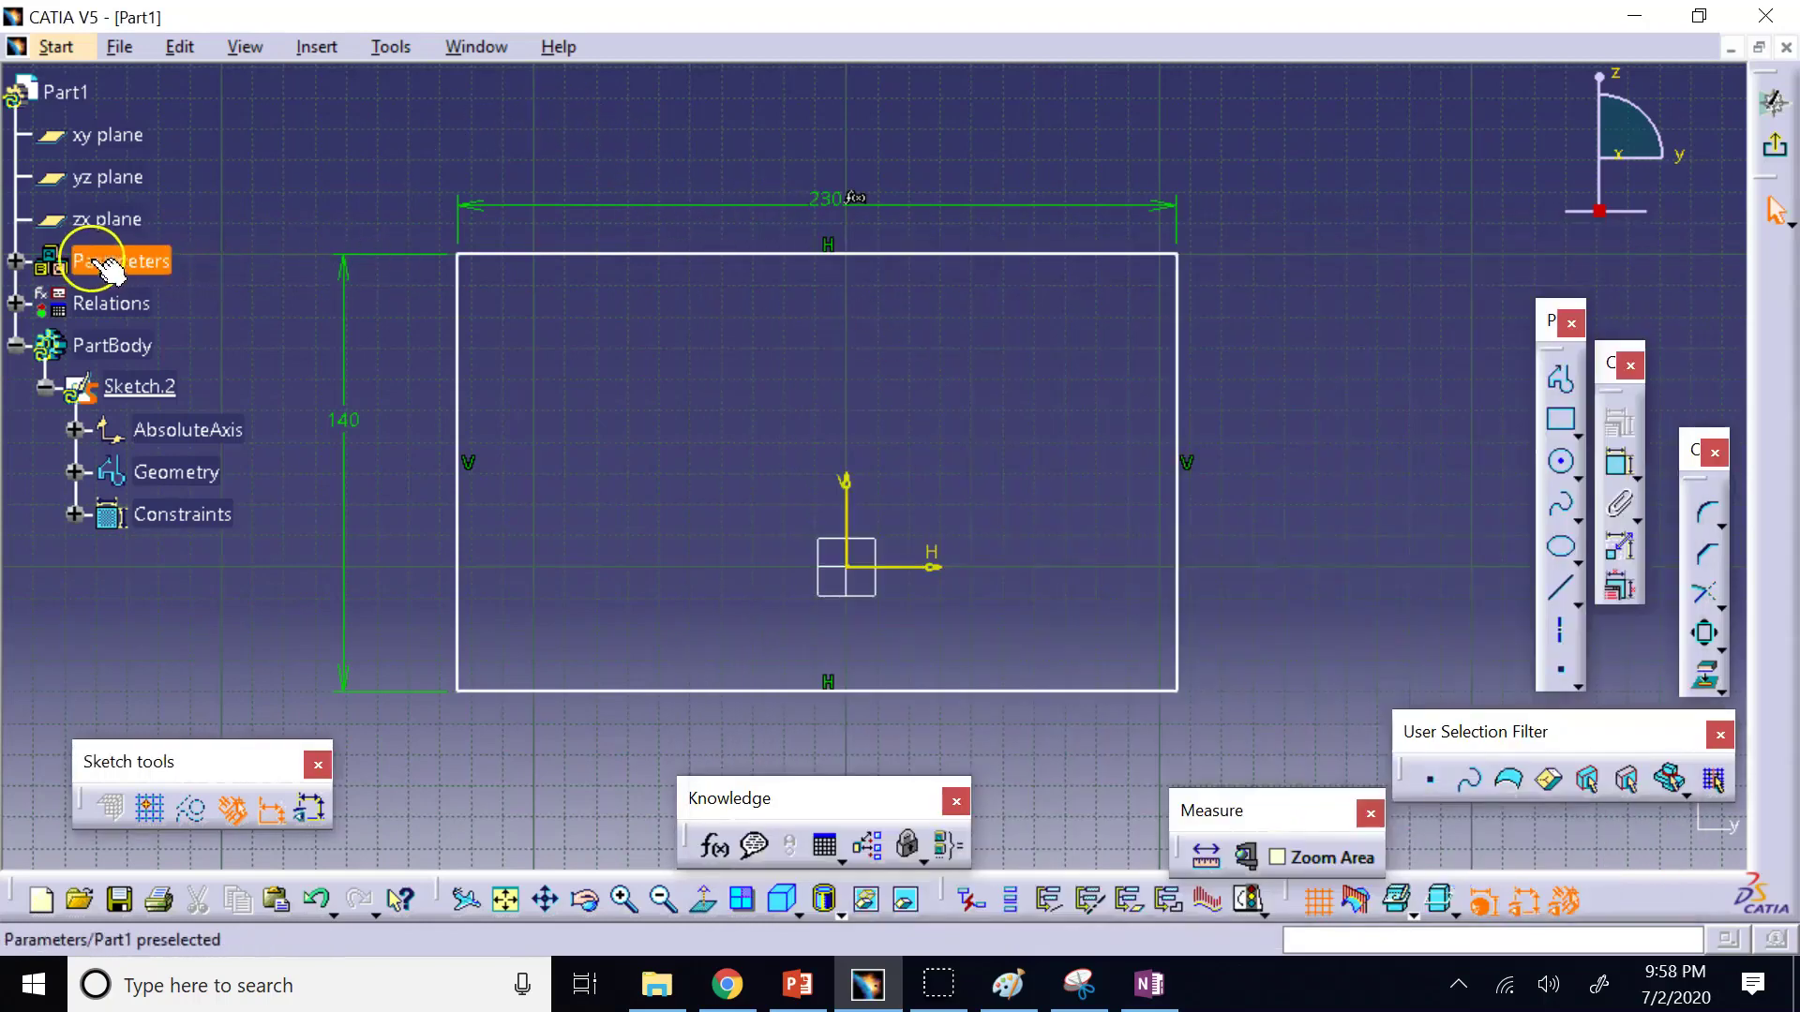
Expand the Parameters branch of the specification tree and open parameter N for editing.
left_click(16, 261)
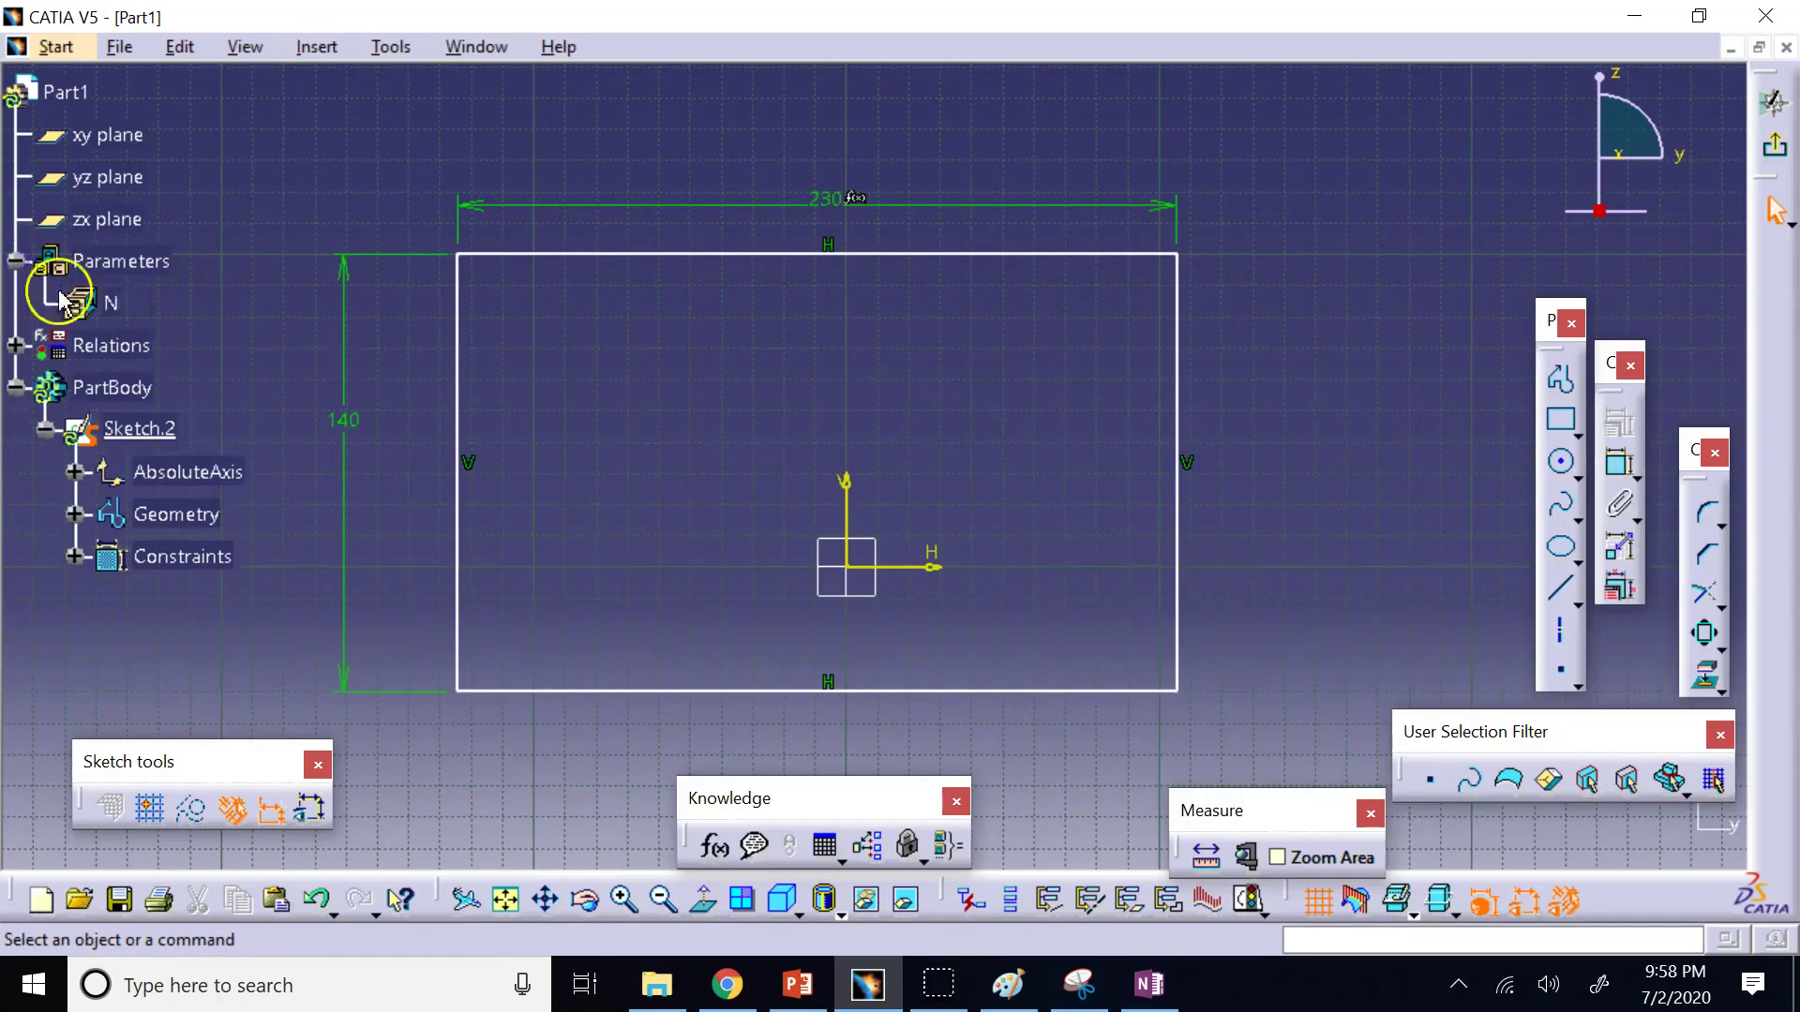
left_click(117, 308)
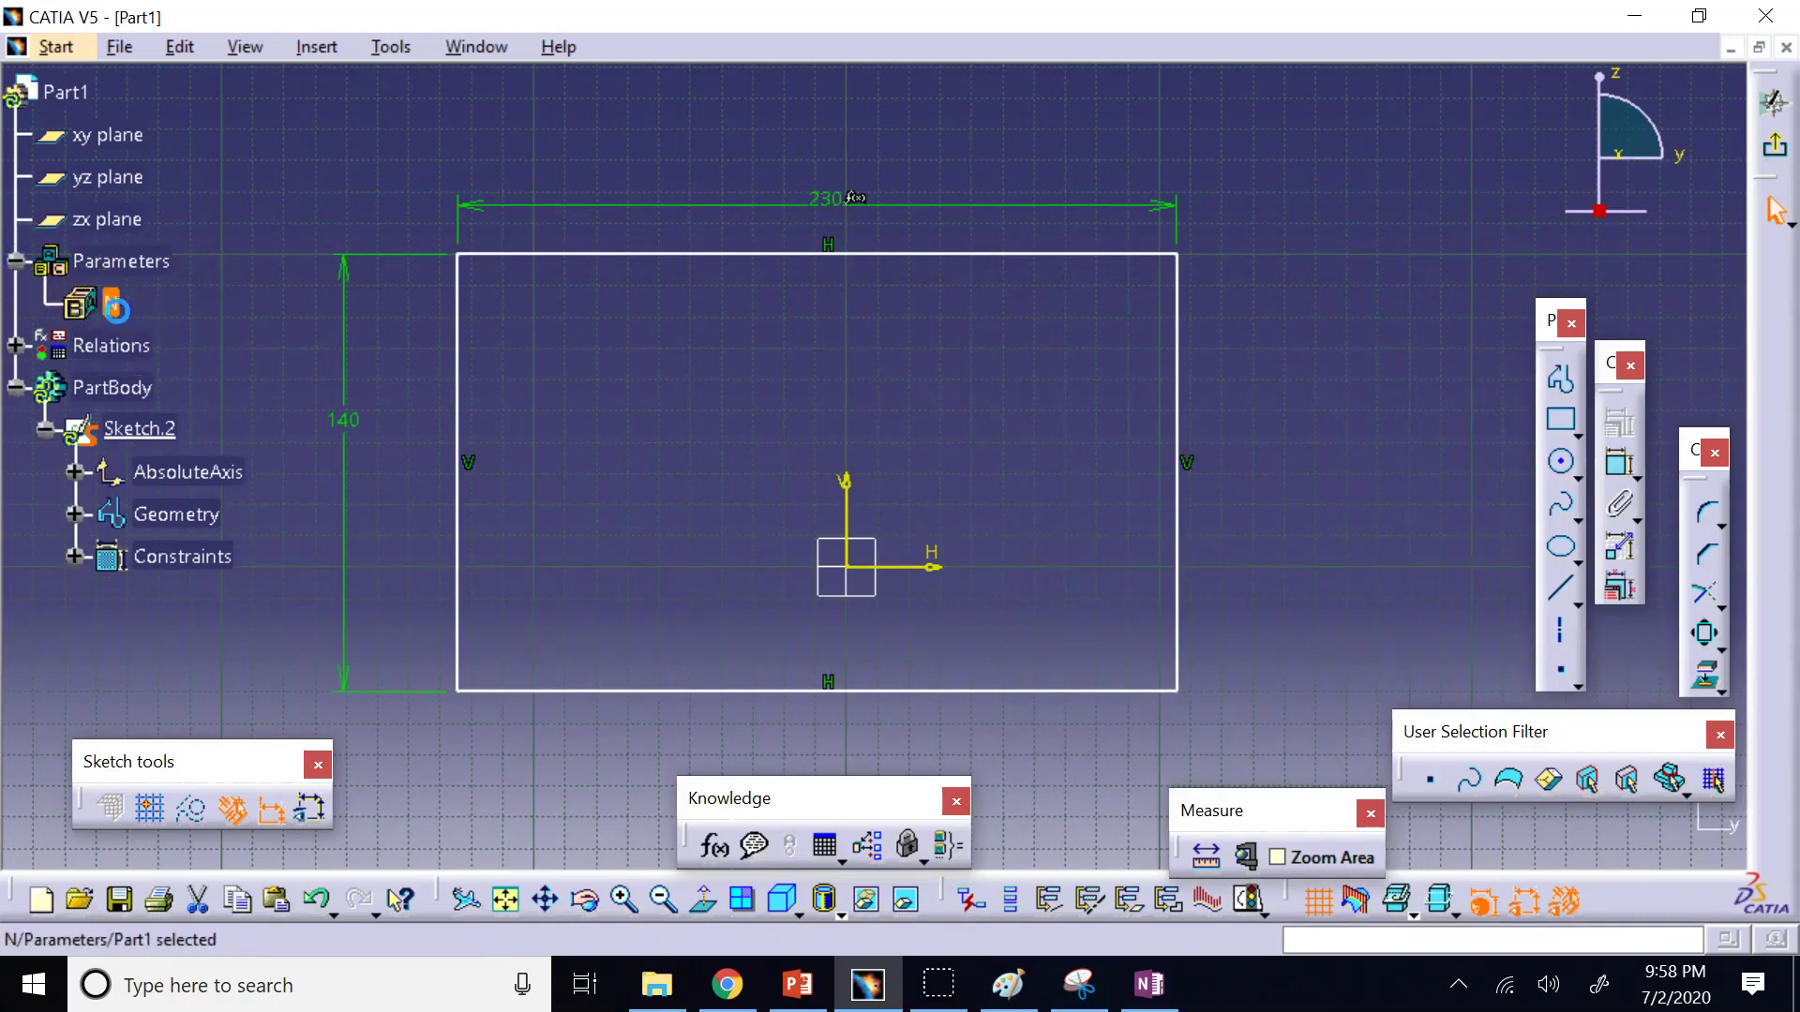
double_click(120, 316)
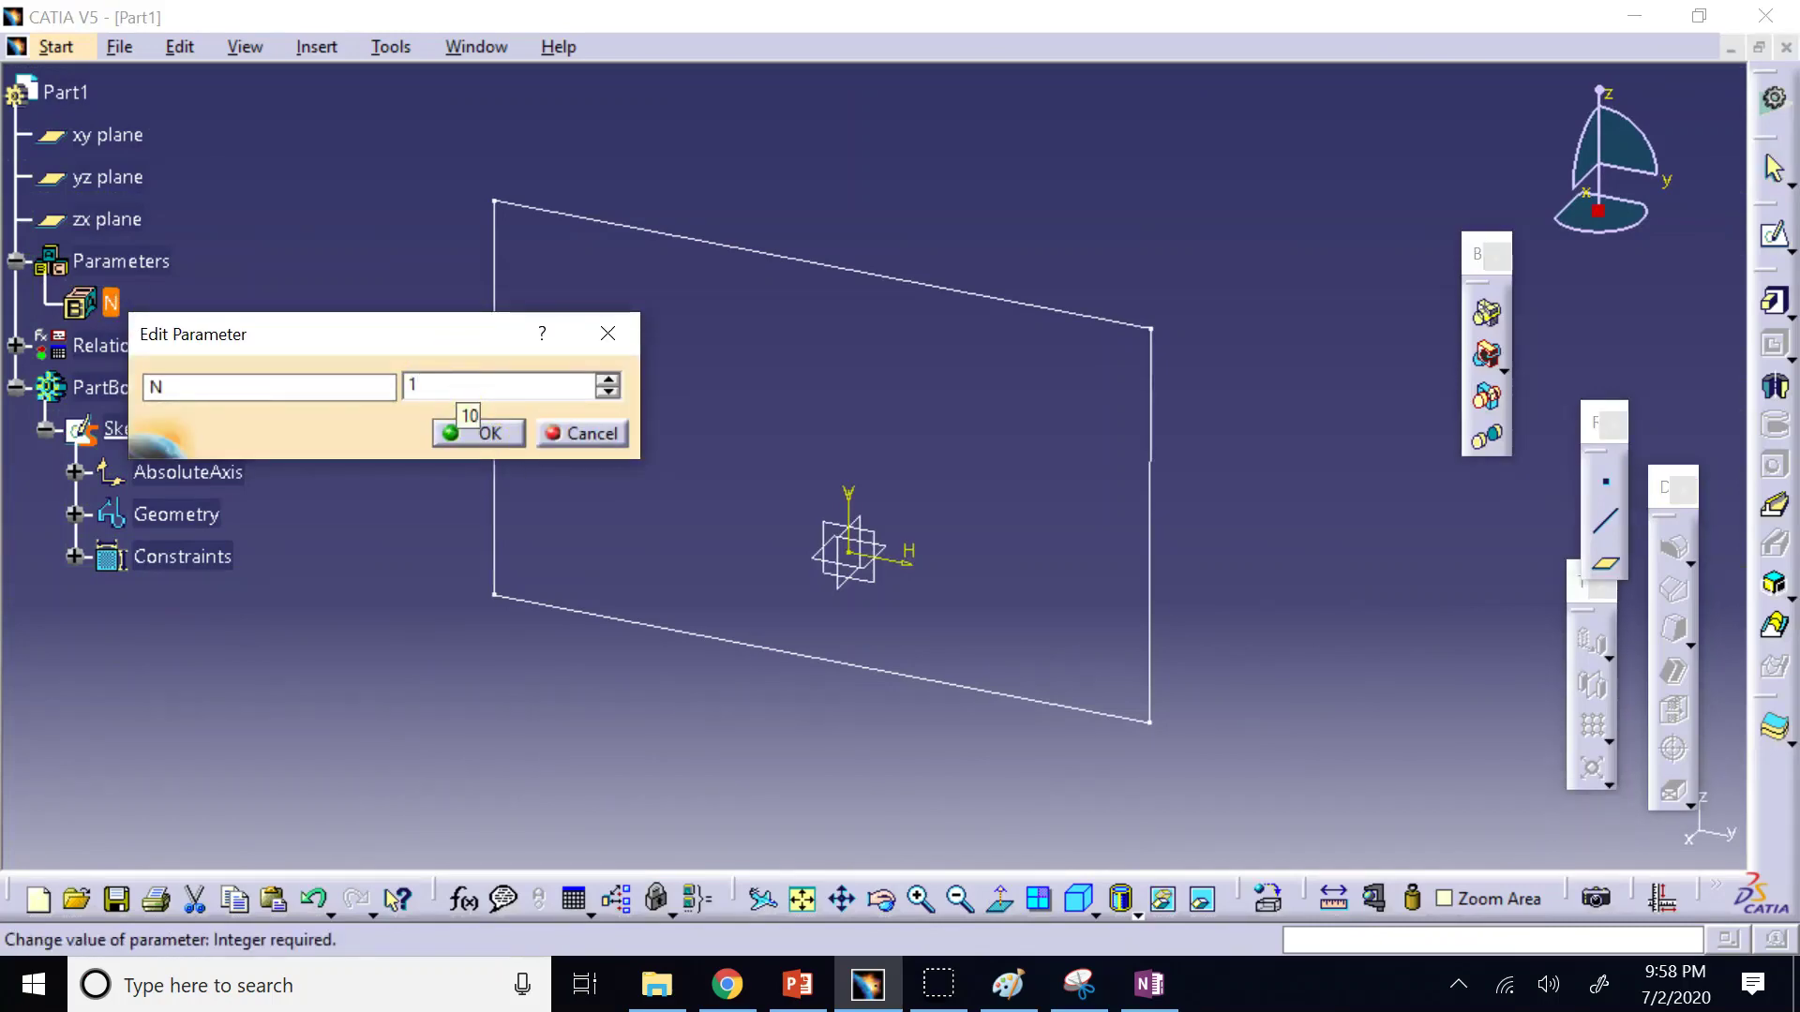
Set the integer parameter N to 14 and open Sketch.2 for editing.
type("1")
key("Return")
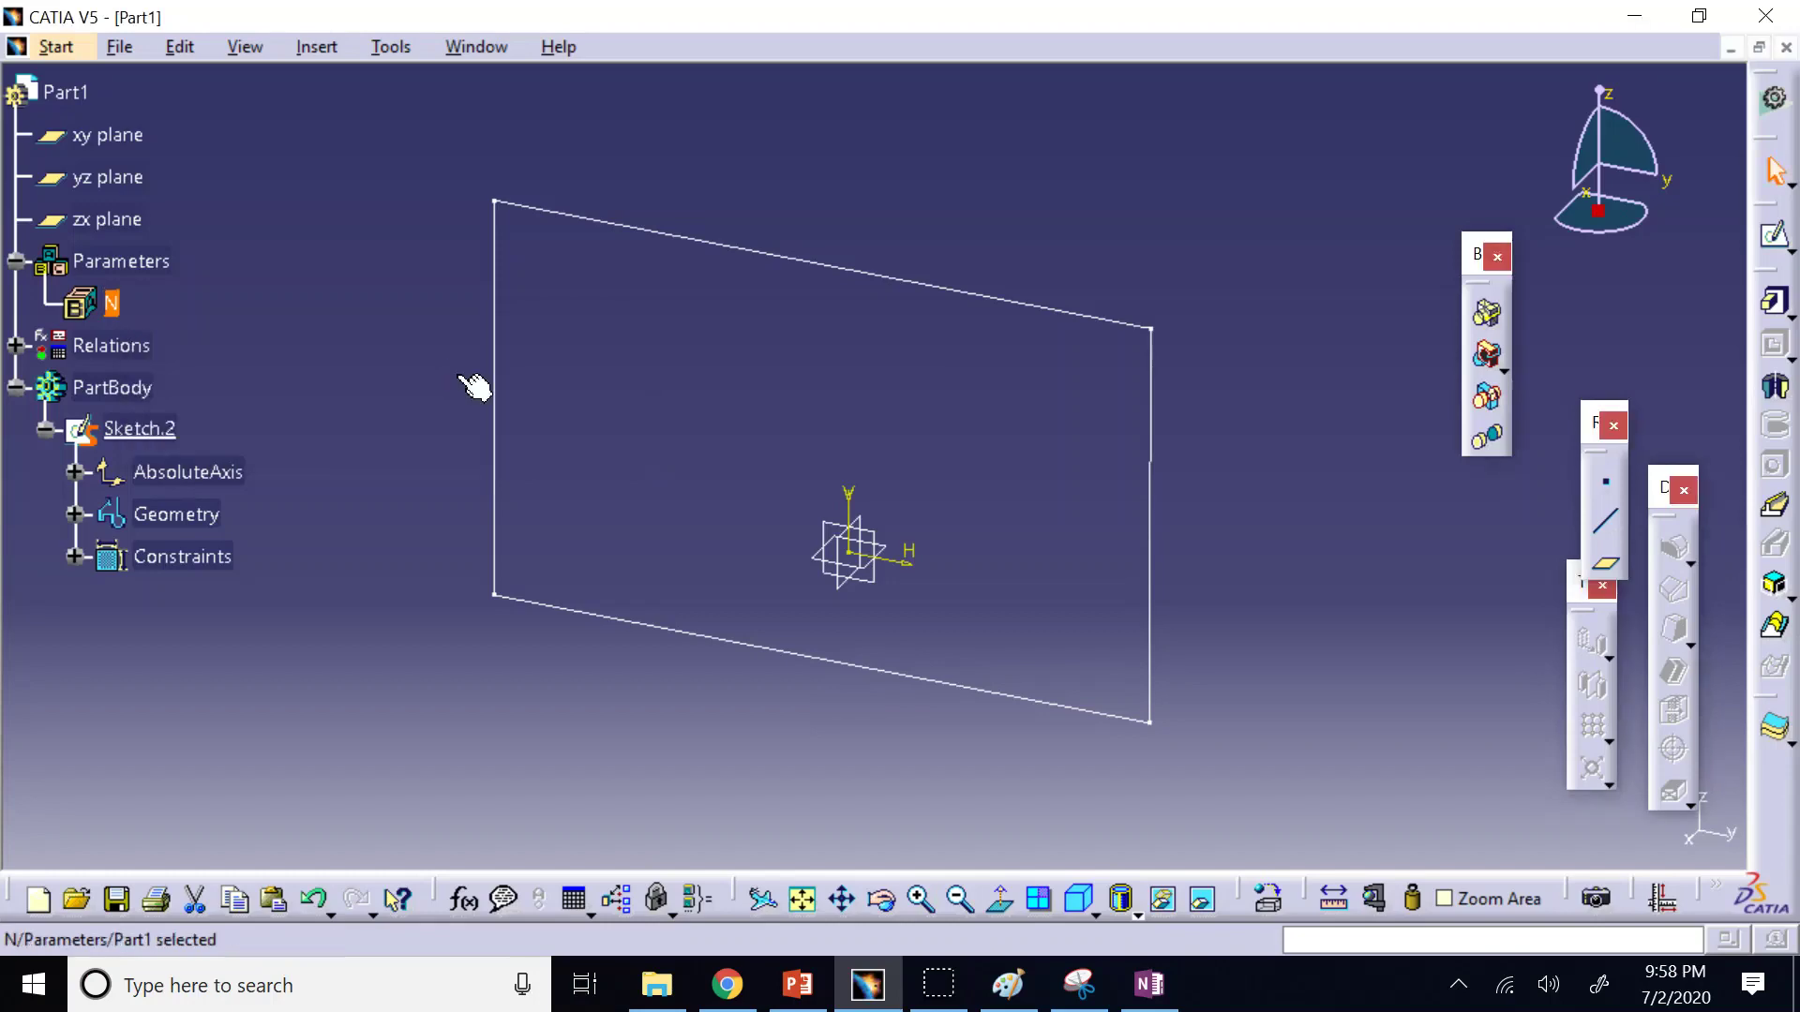
left_click(138, 428)
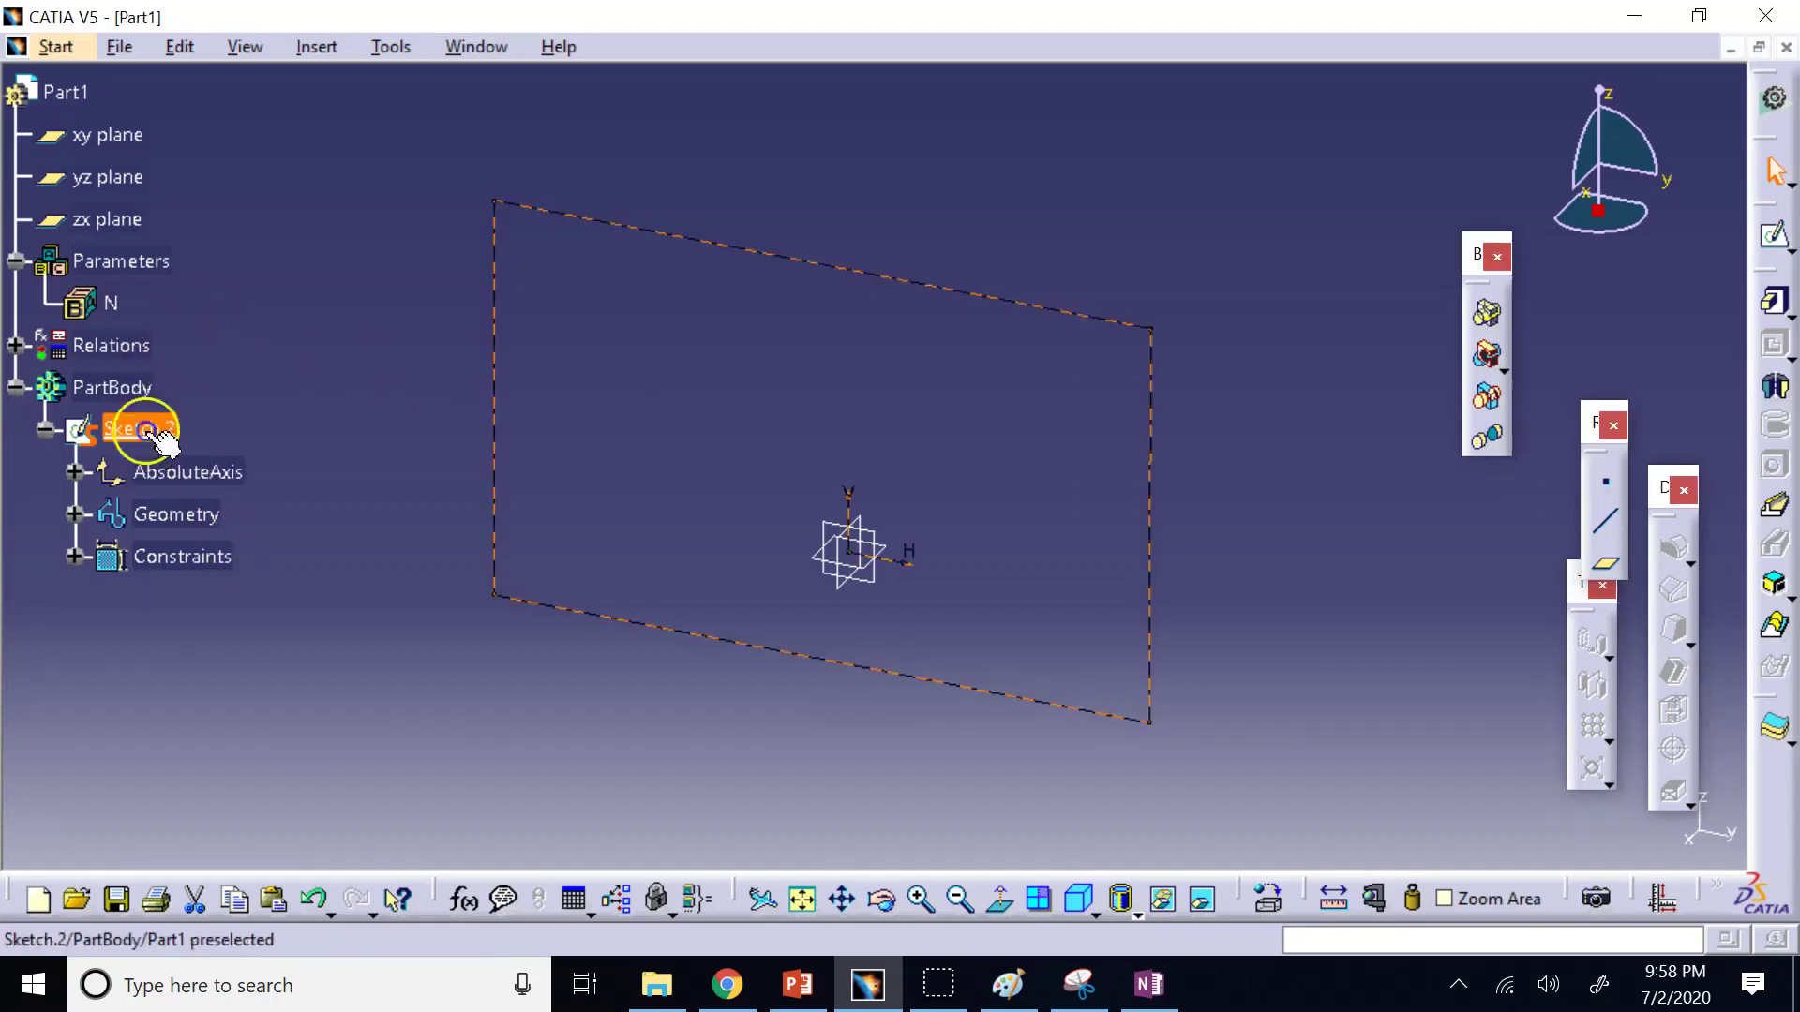
double_click(139, 429)
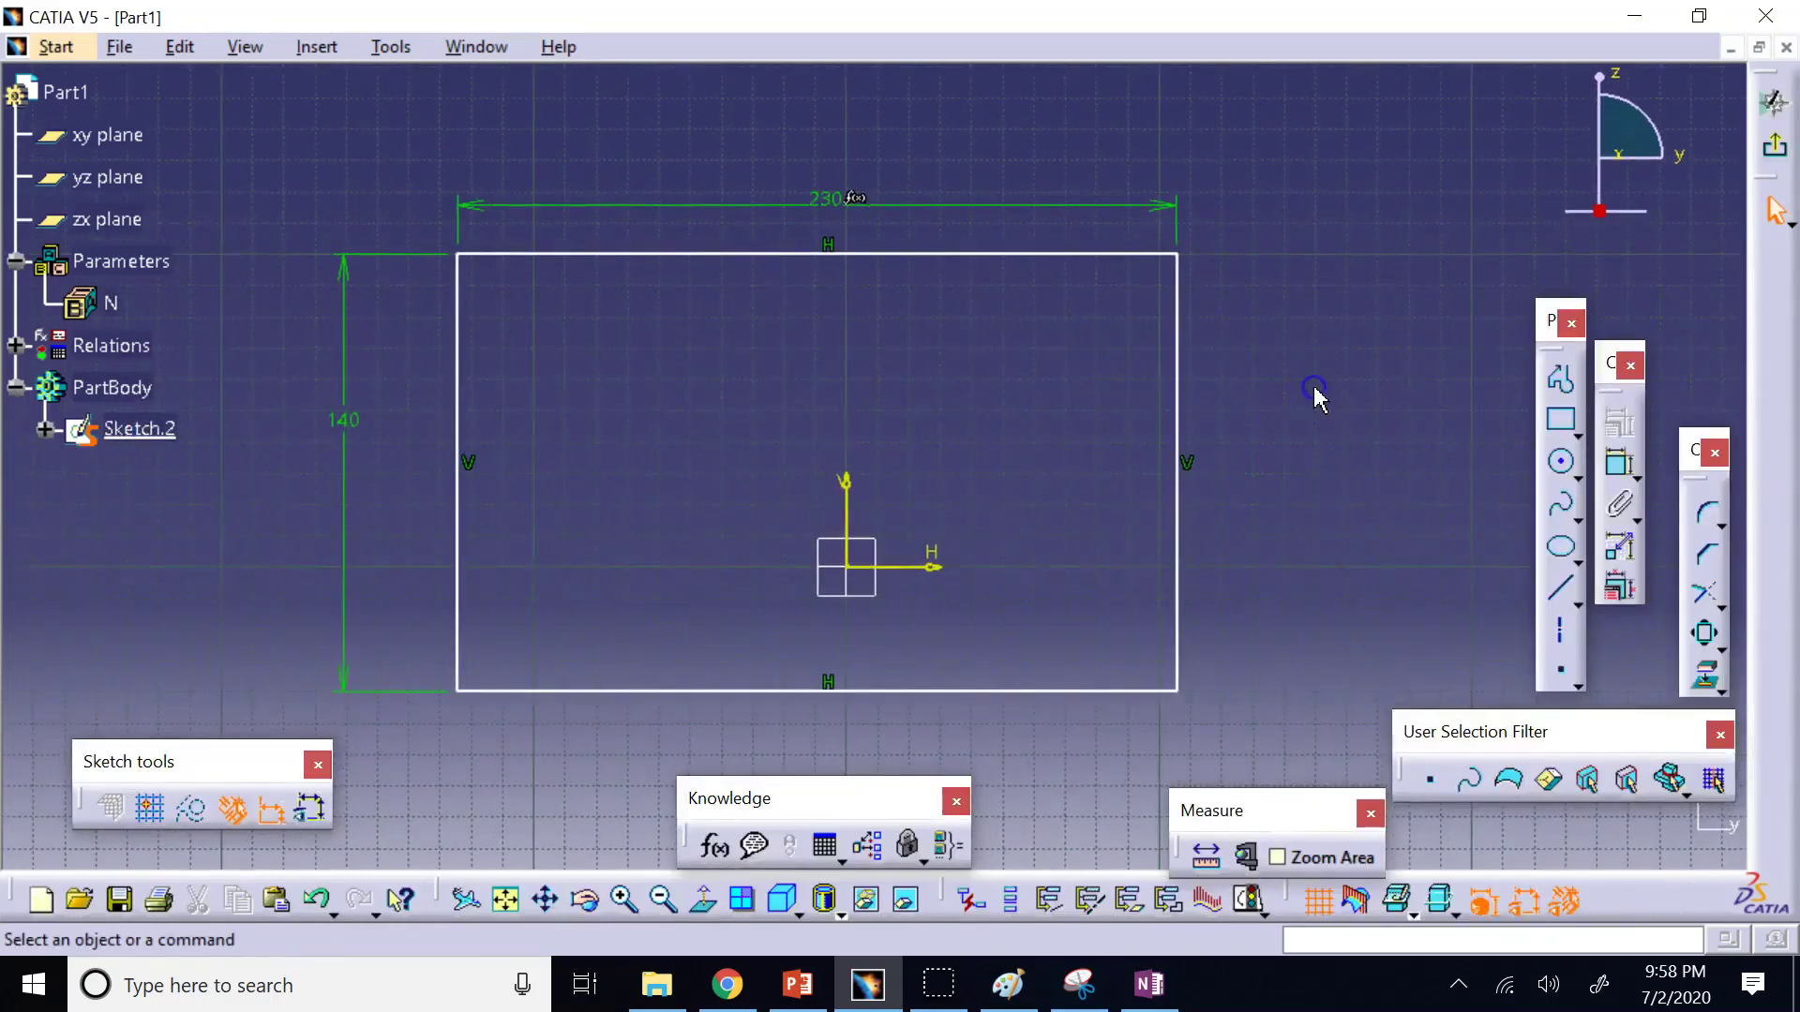
Open the formula editor for the rectangle's vertical height dimension in Sketch.2.
left_click(362, 424)
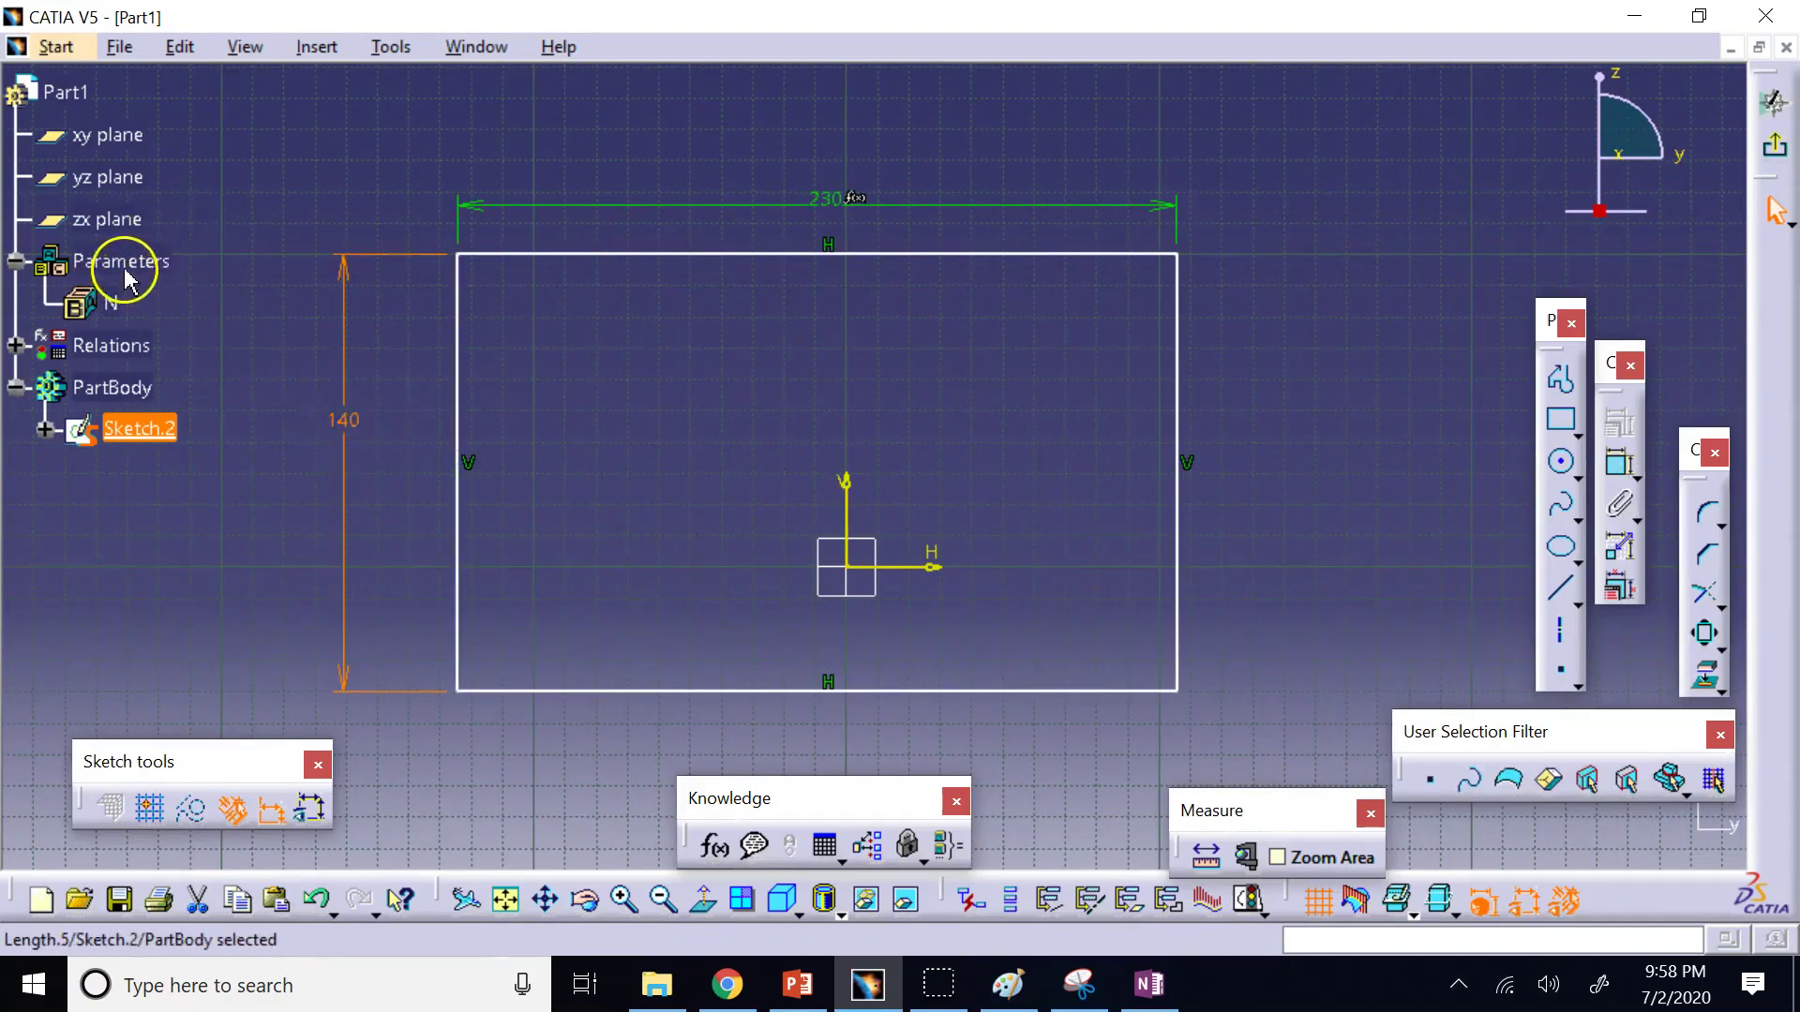
left_click(316, 187)
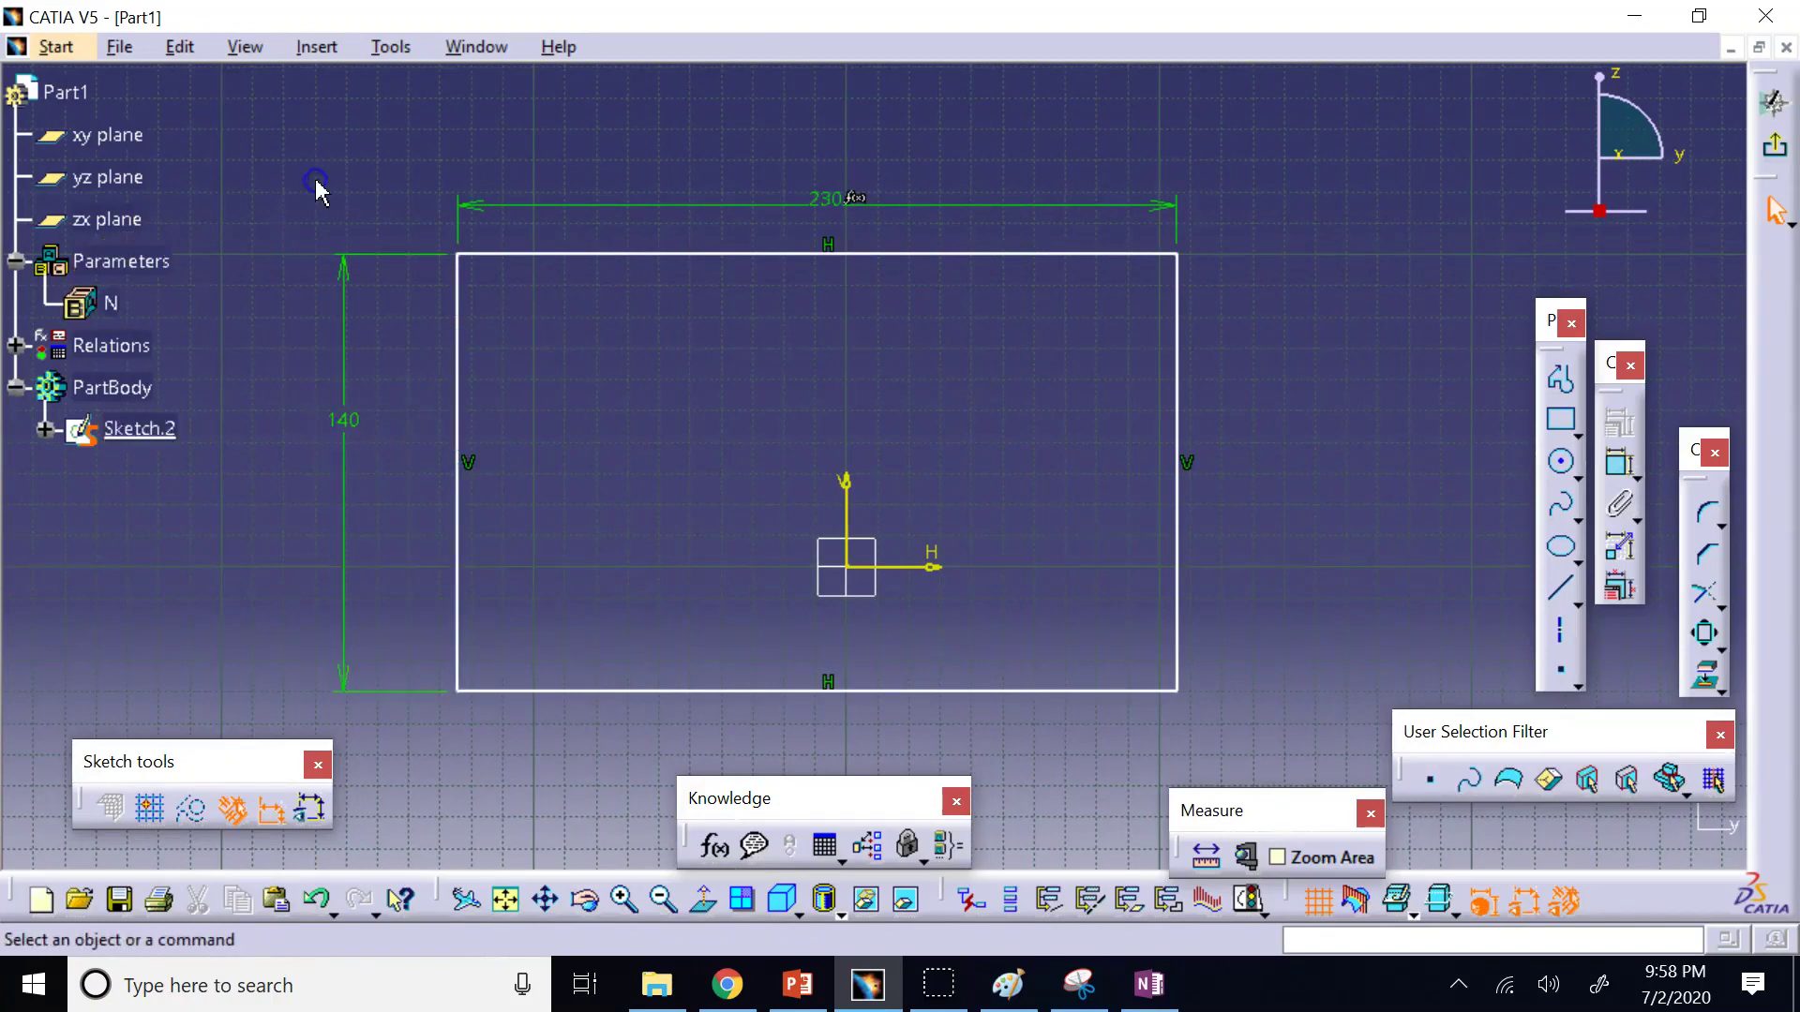
left_click(347, 429)
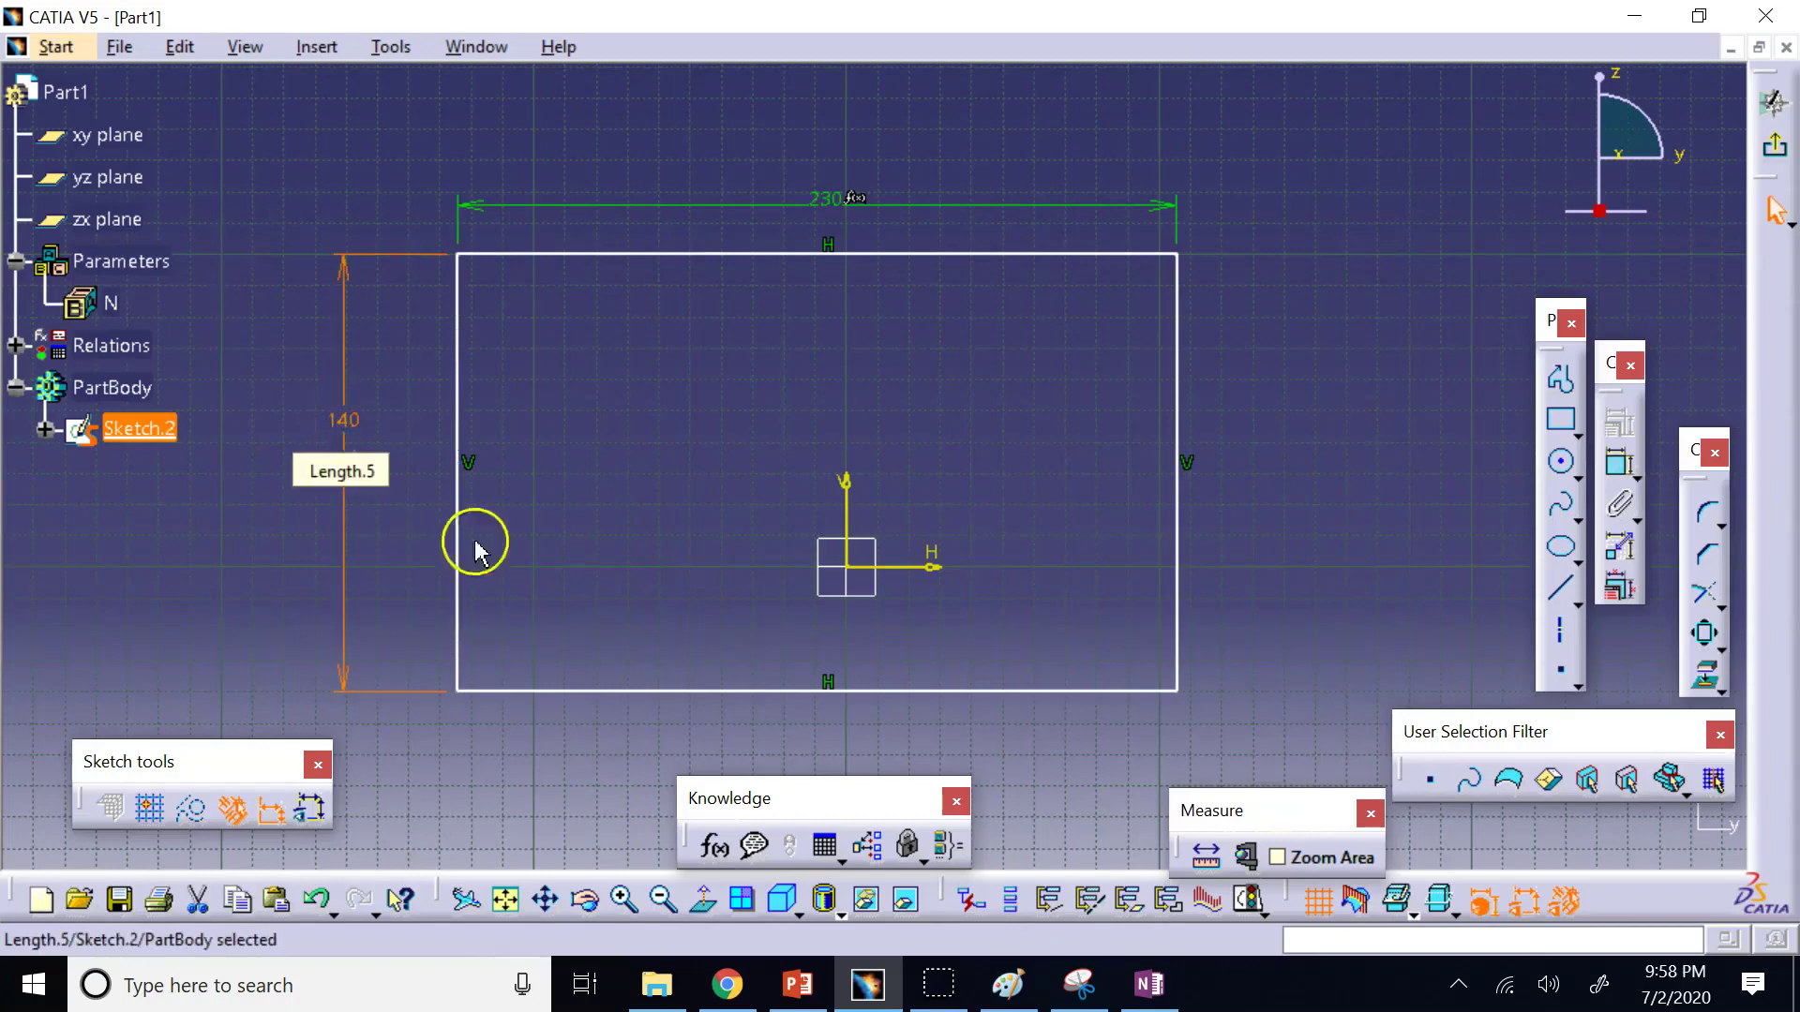
left_click(715, 846)
left_click(1623, 790)
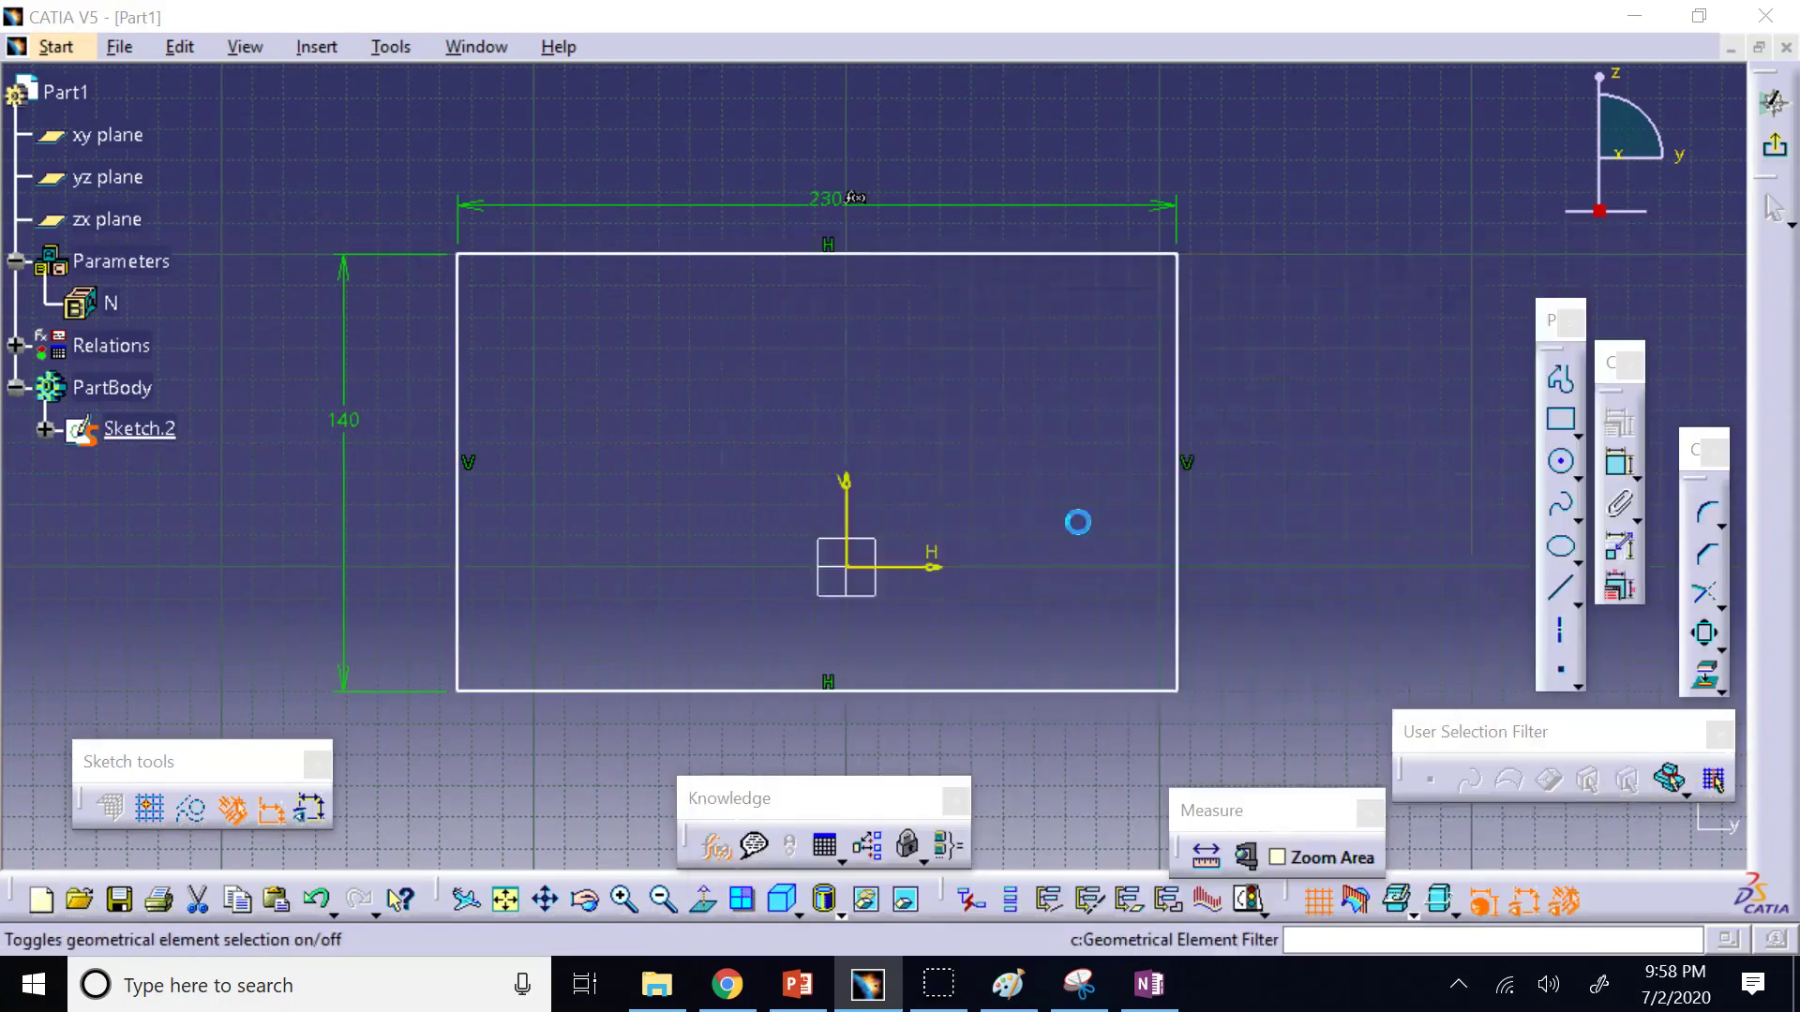
left_click(628, 250)
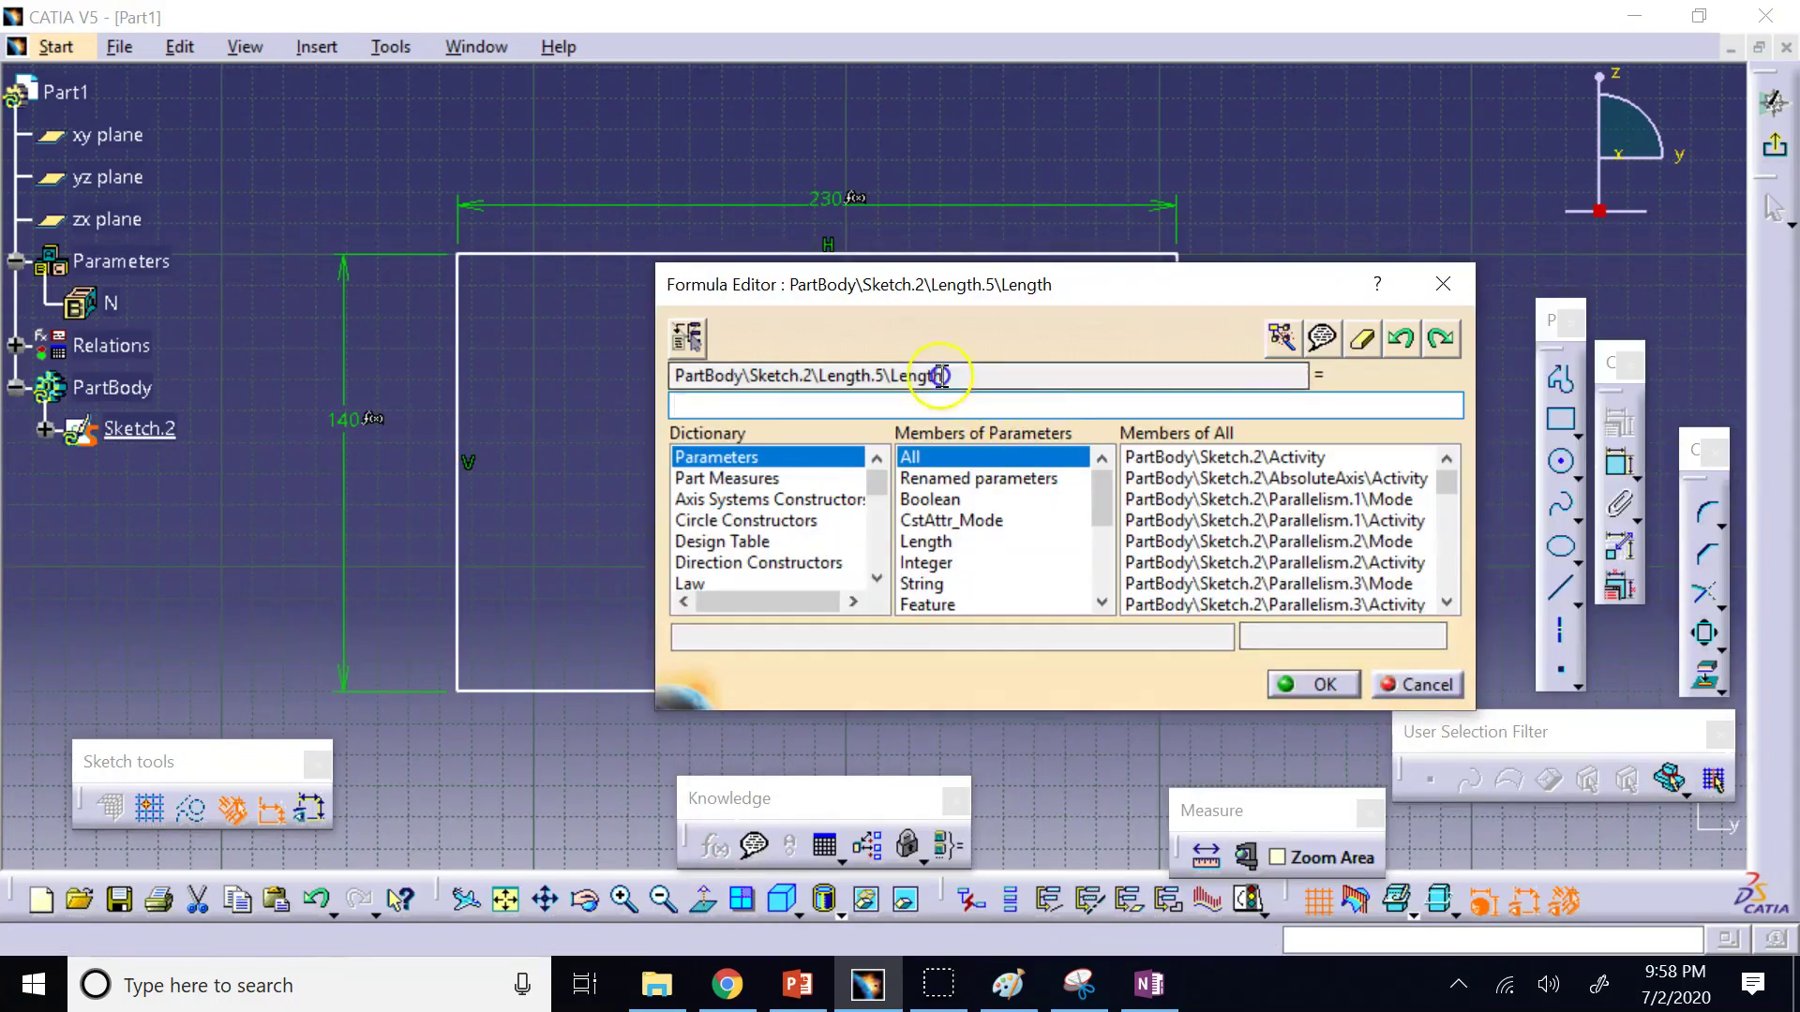
left_click(737, 263)
left_click(1108, 398)
Try to drive the rectangle's height dimension with the formula 10*N.
type("1")
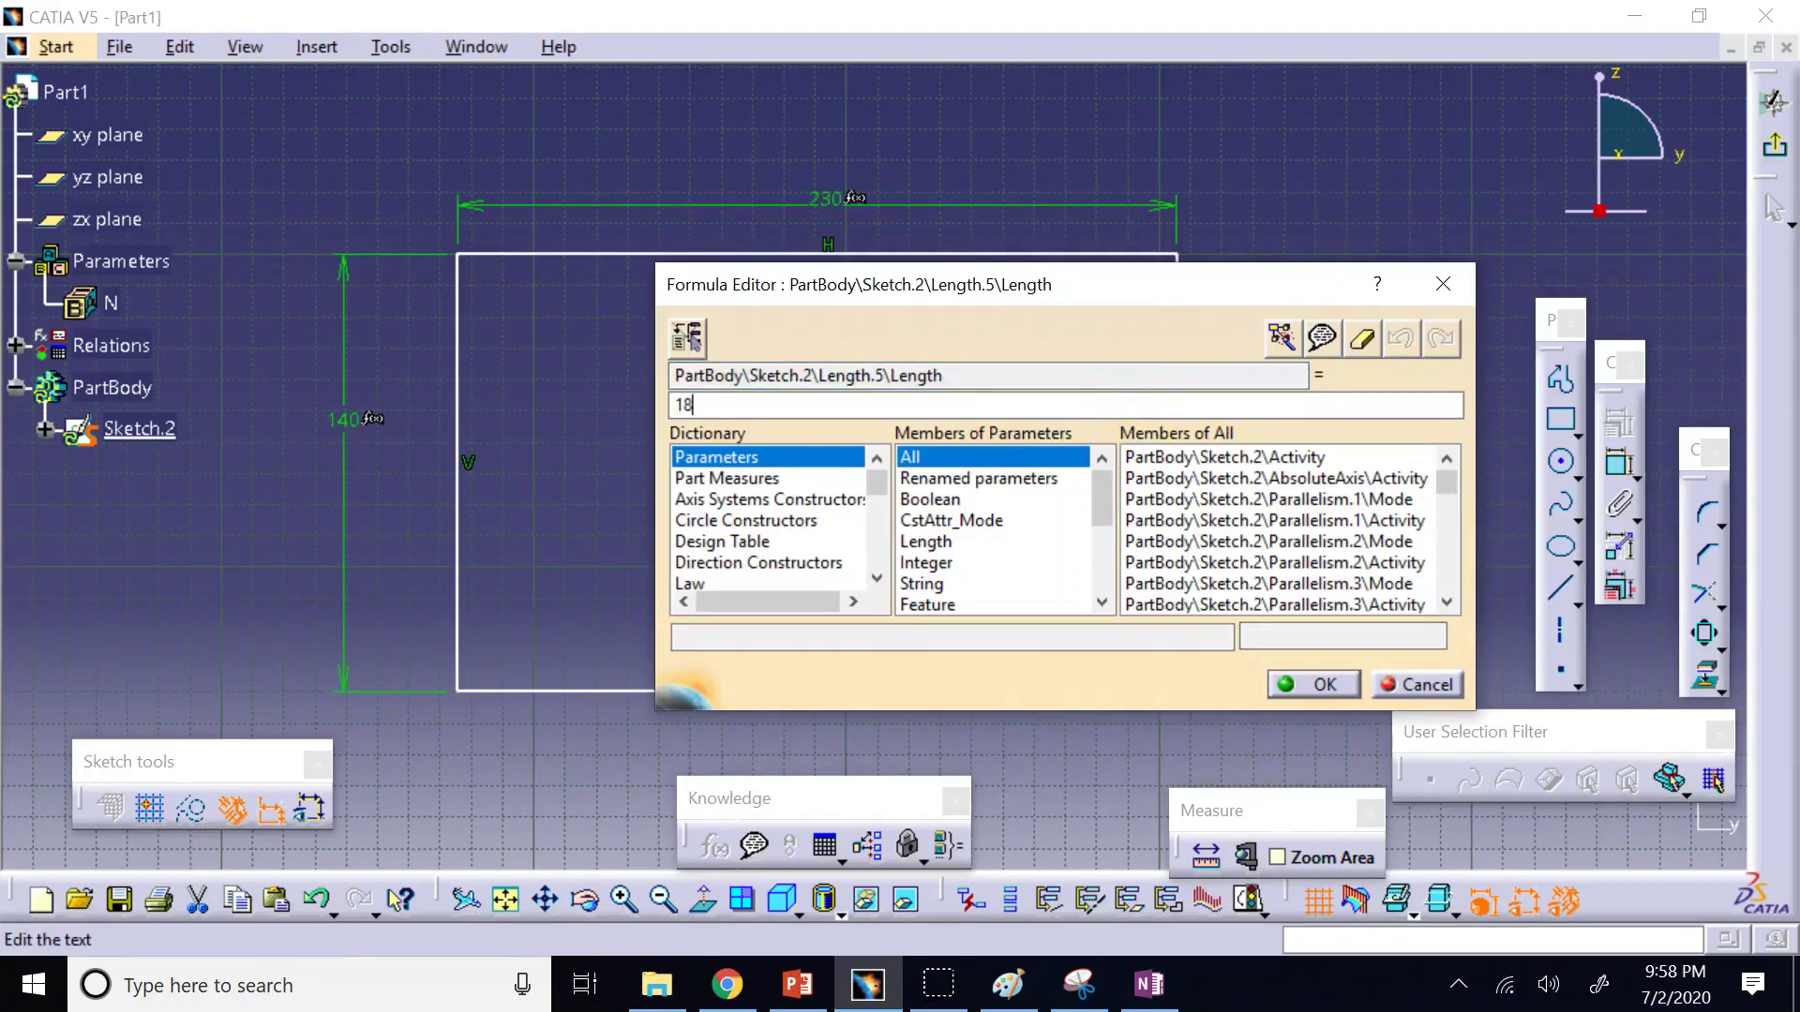
type("8*N")
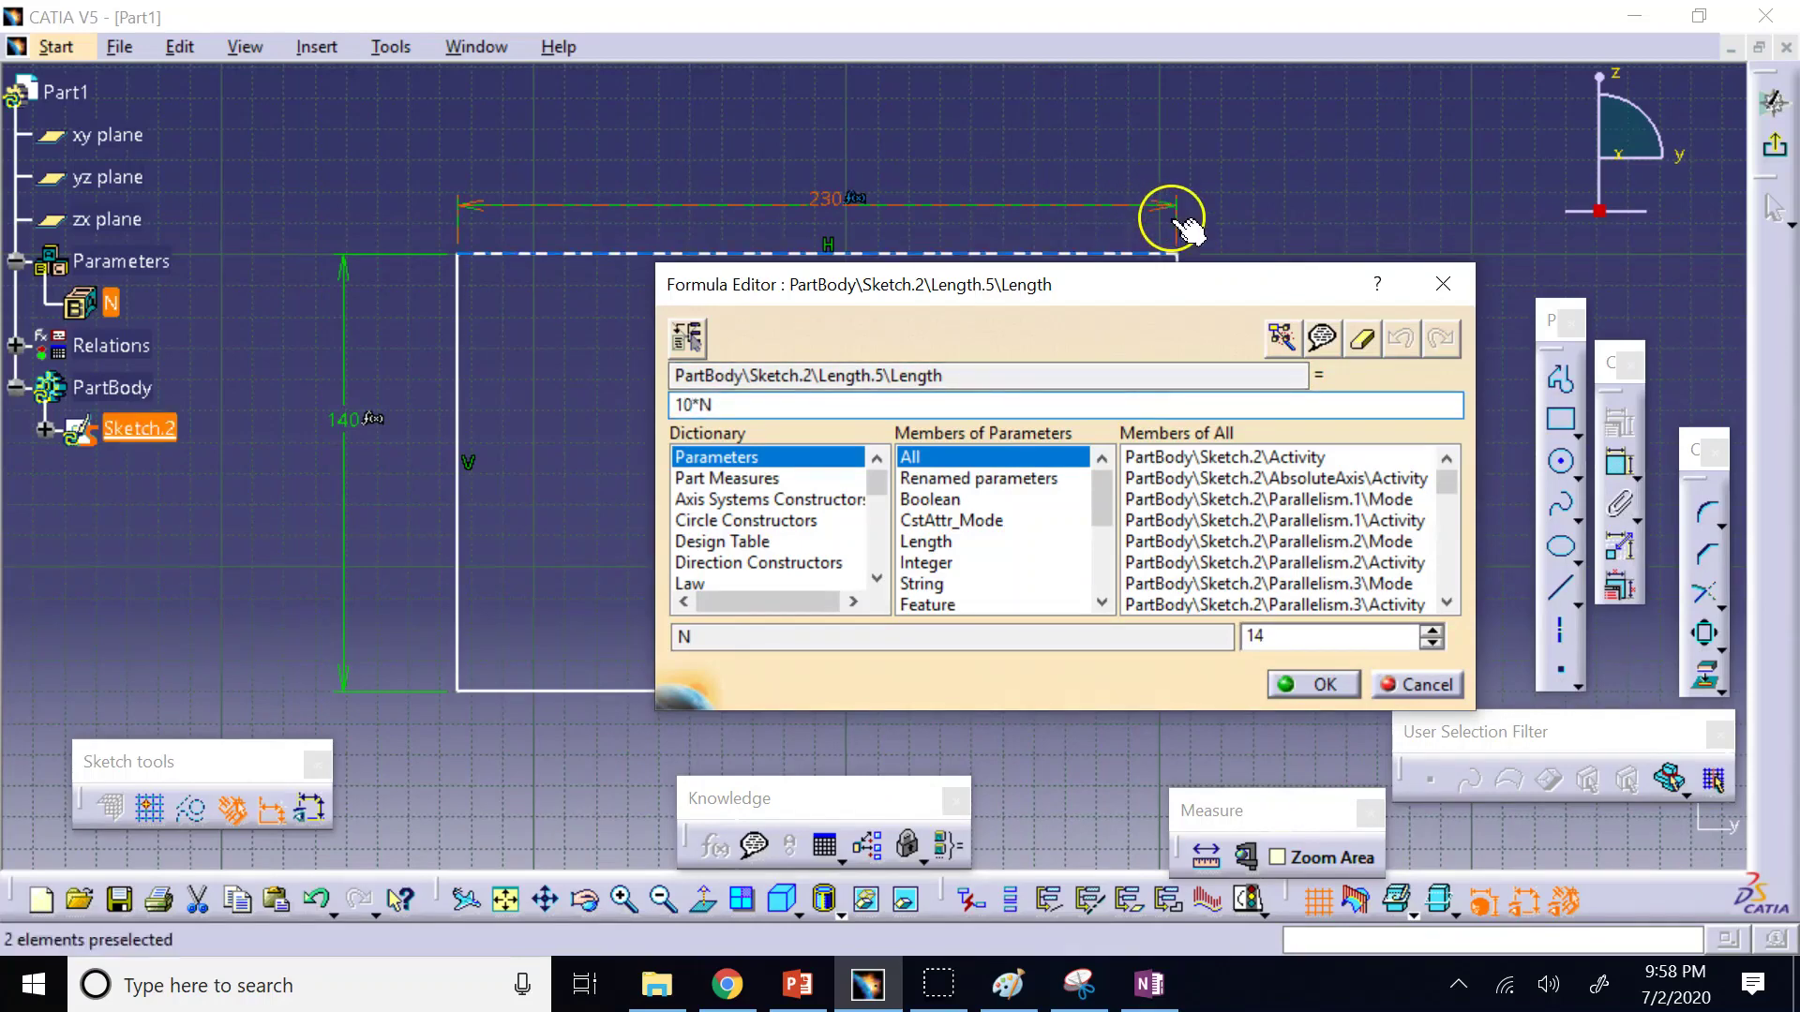
left_click(1325, 686)
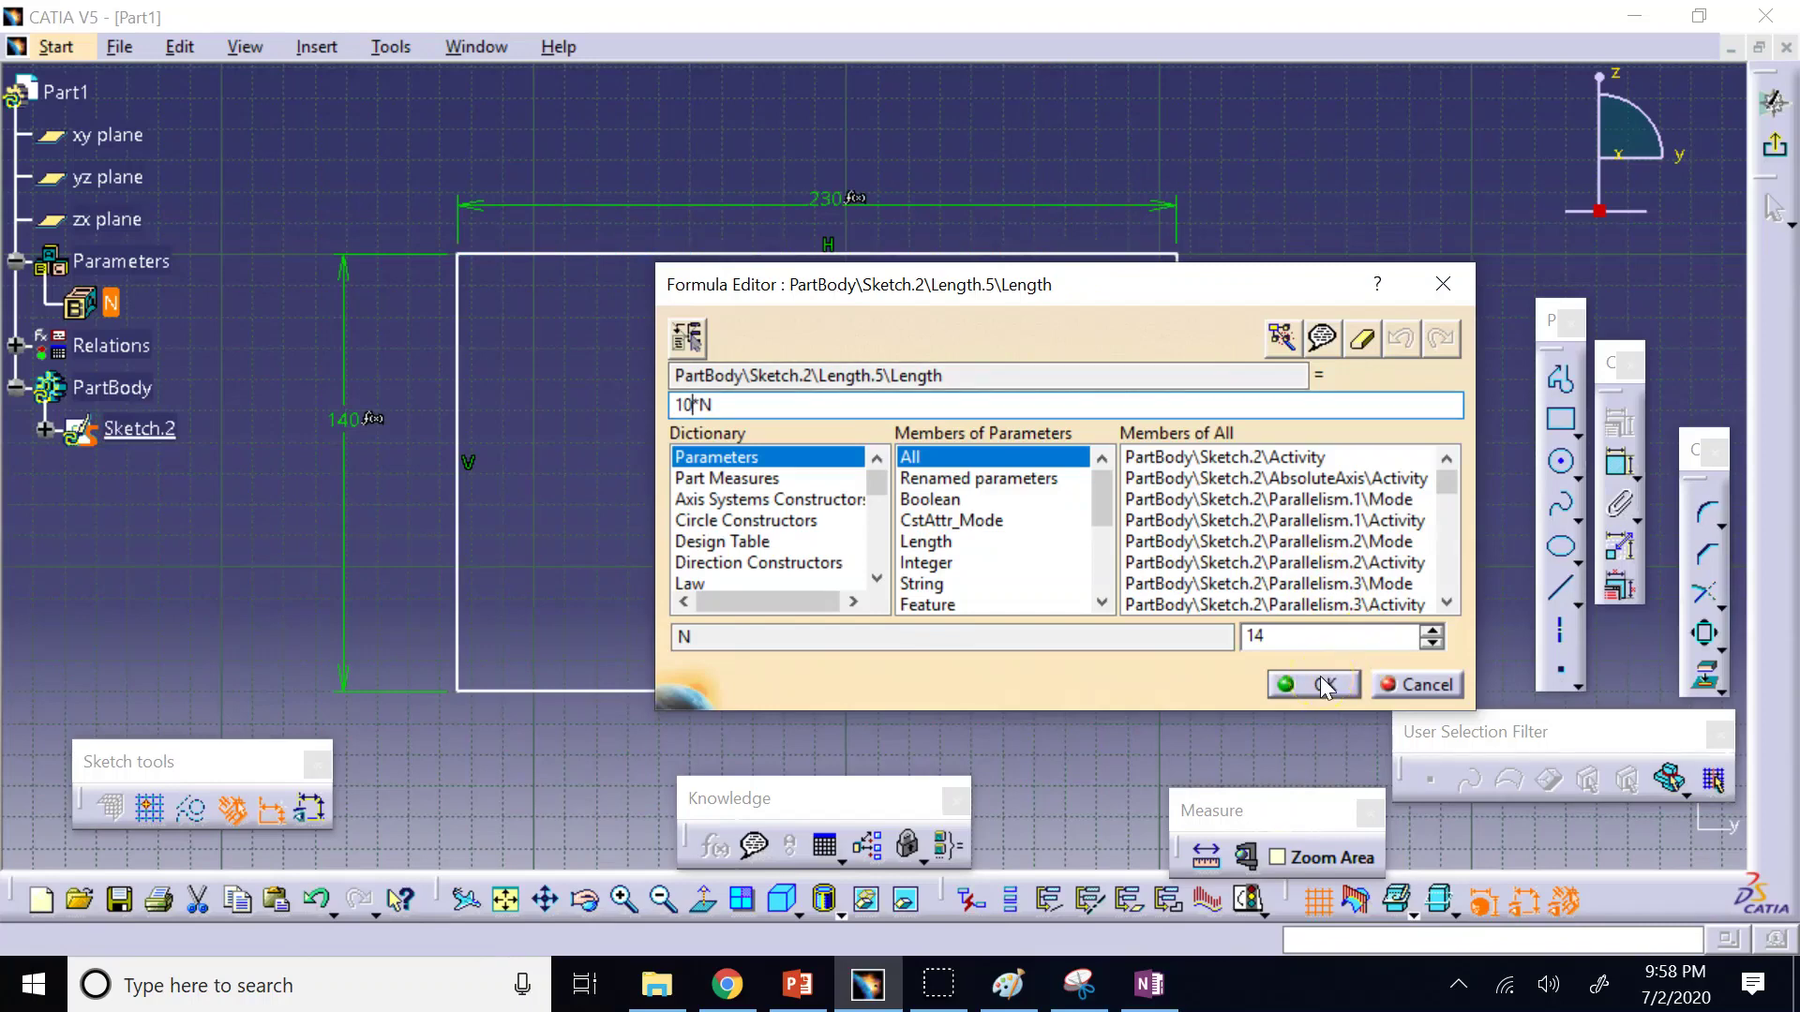
mouse_move(940, 375)
left_mouse_down()
mouse_move(985, 373)
mouse_move(576, 414)
left_mouse_up()
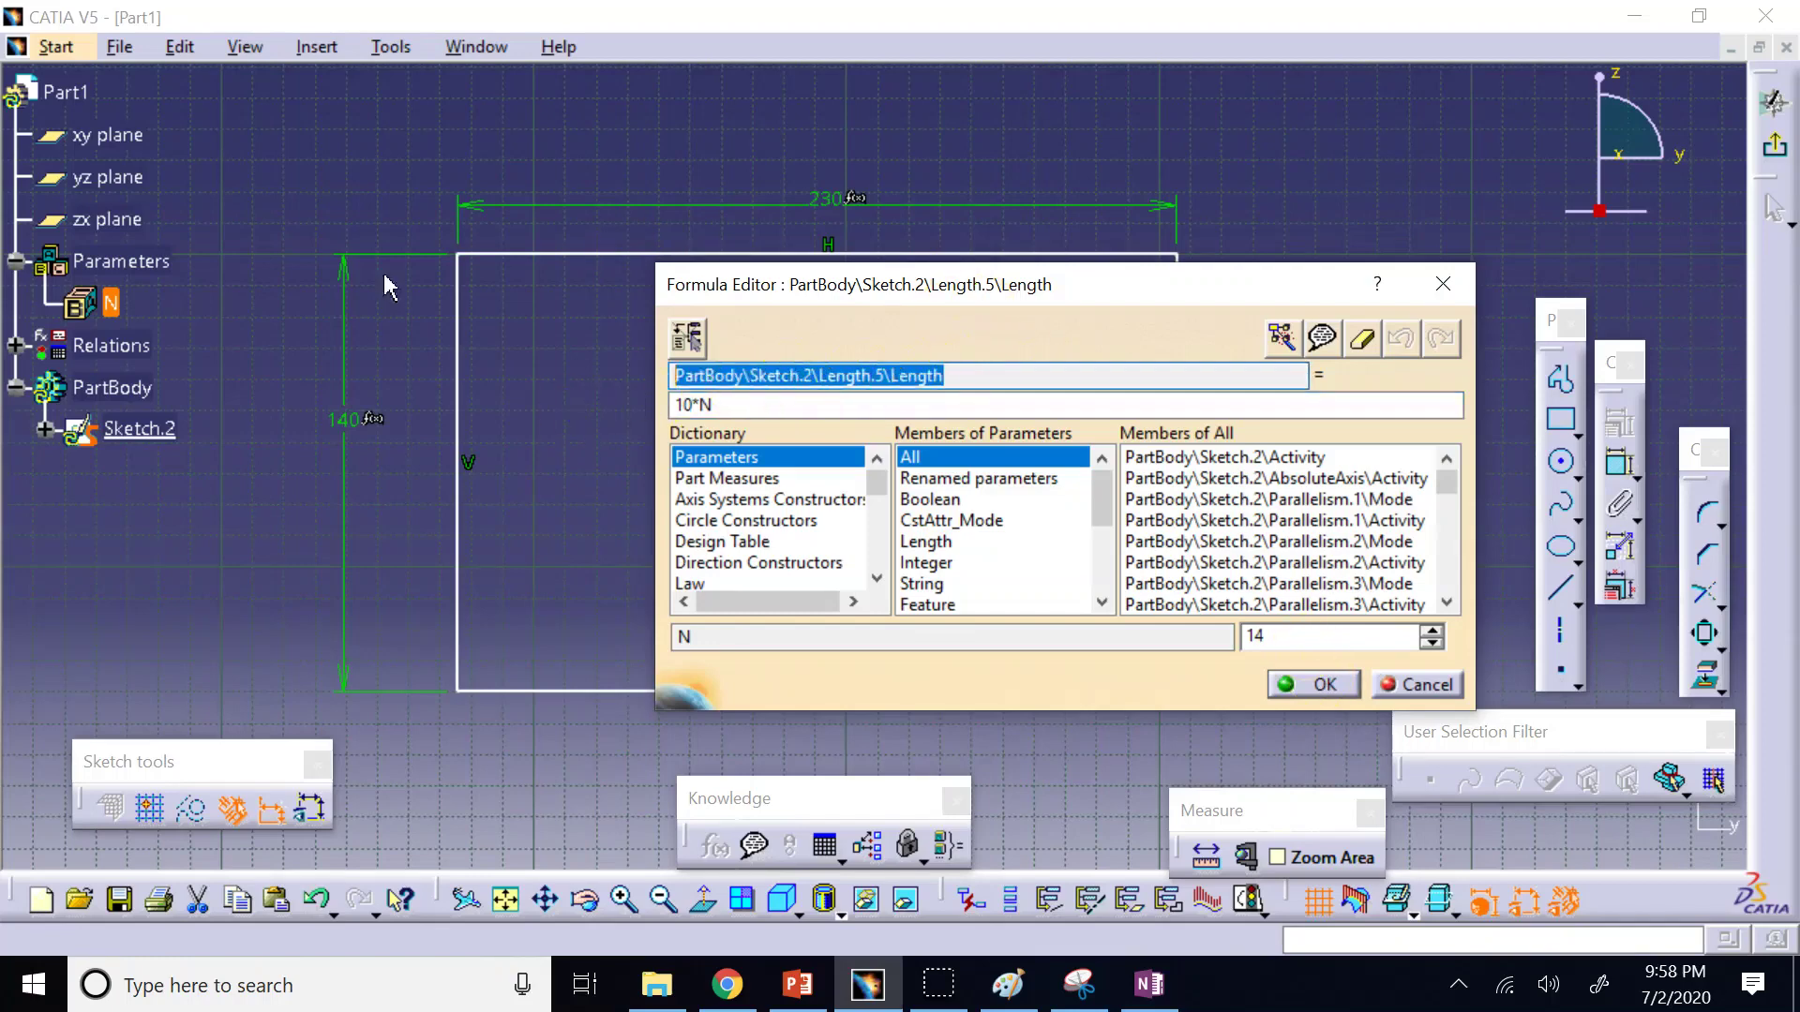
left_click(703, 405)
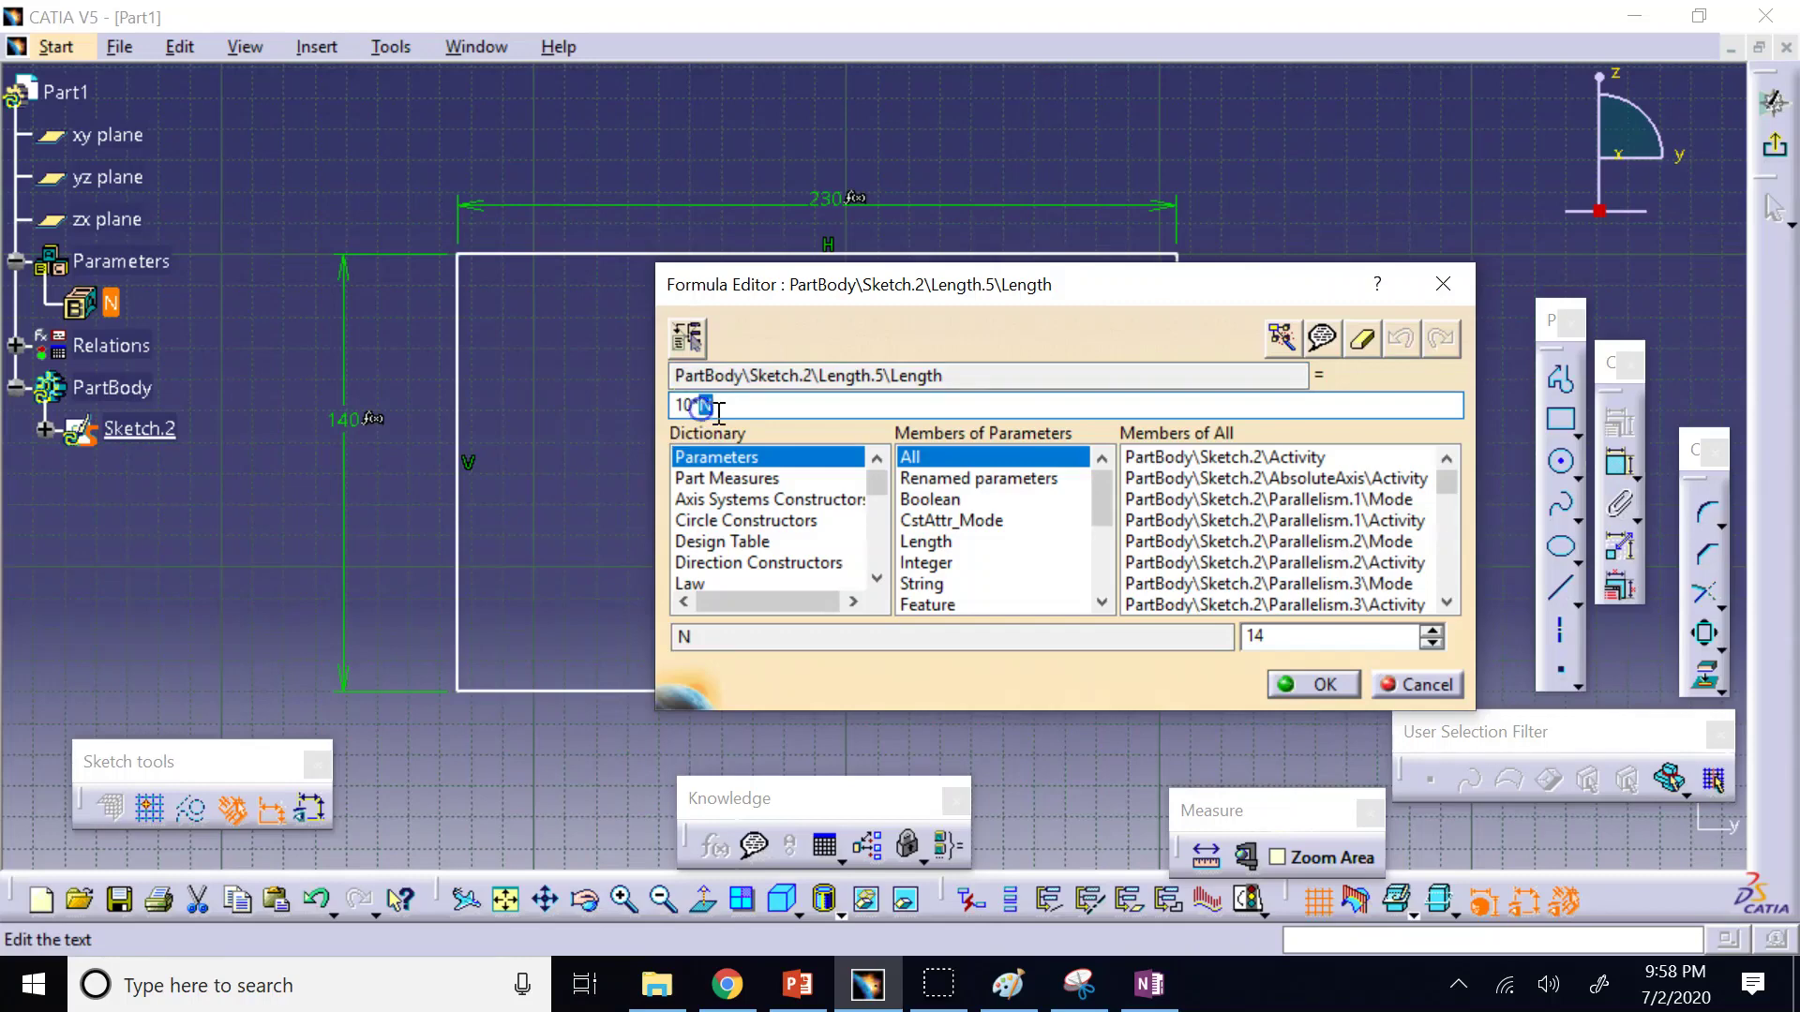
left_click_drag(711, 405, 656, 409)
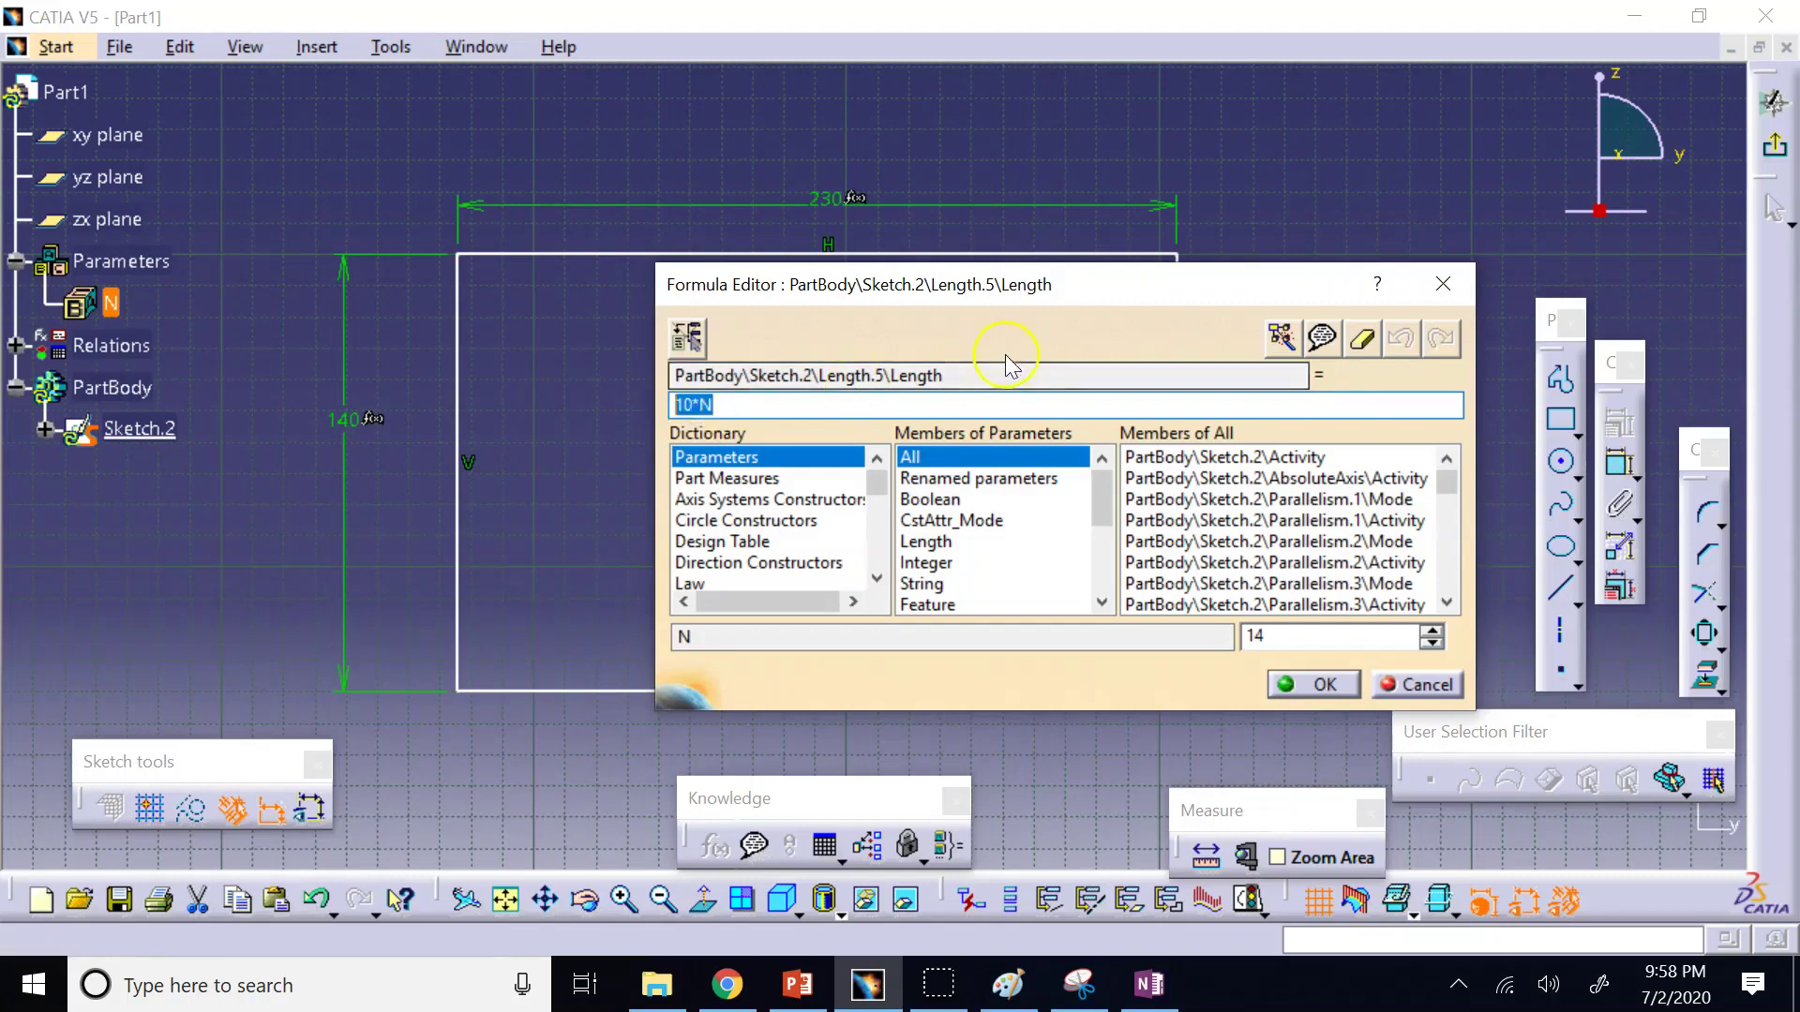
left_click_drag(945, 375, 639, 384)
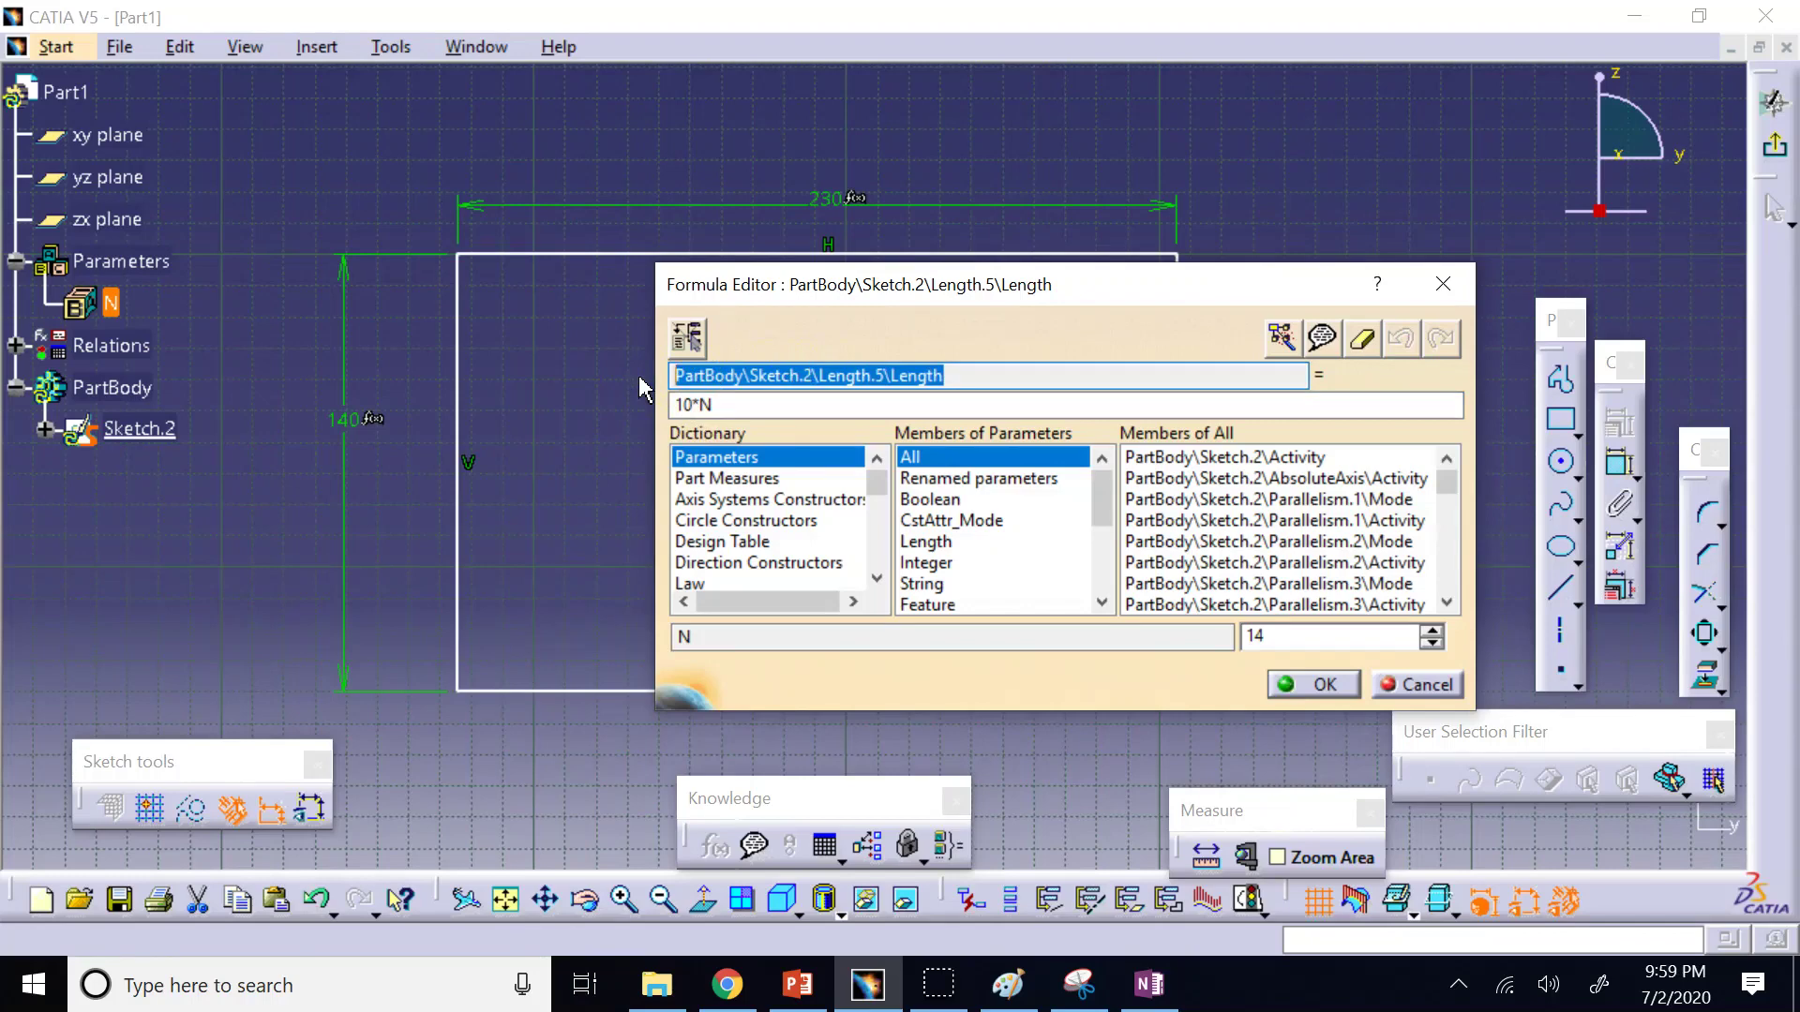
Replace the height dimension's formula with 8*N*1mm and apply it to the rectangle.
left_click(774, 405)
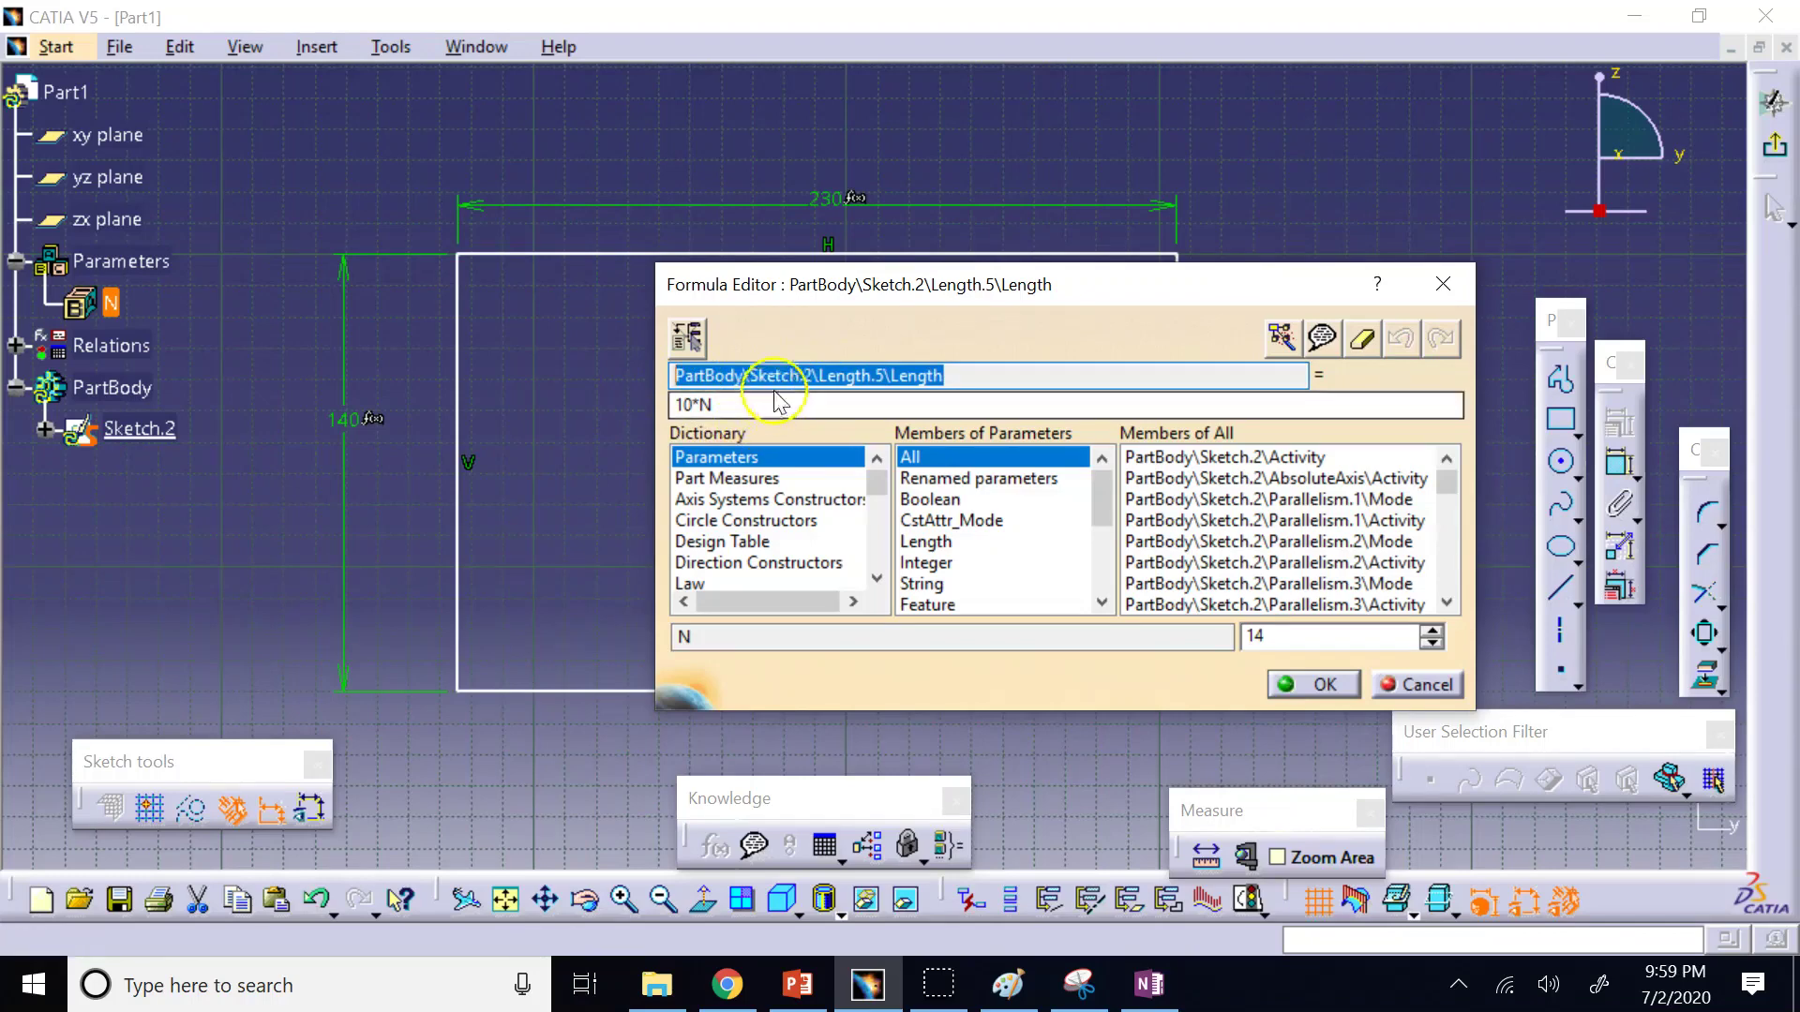
left_click(742, 410)
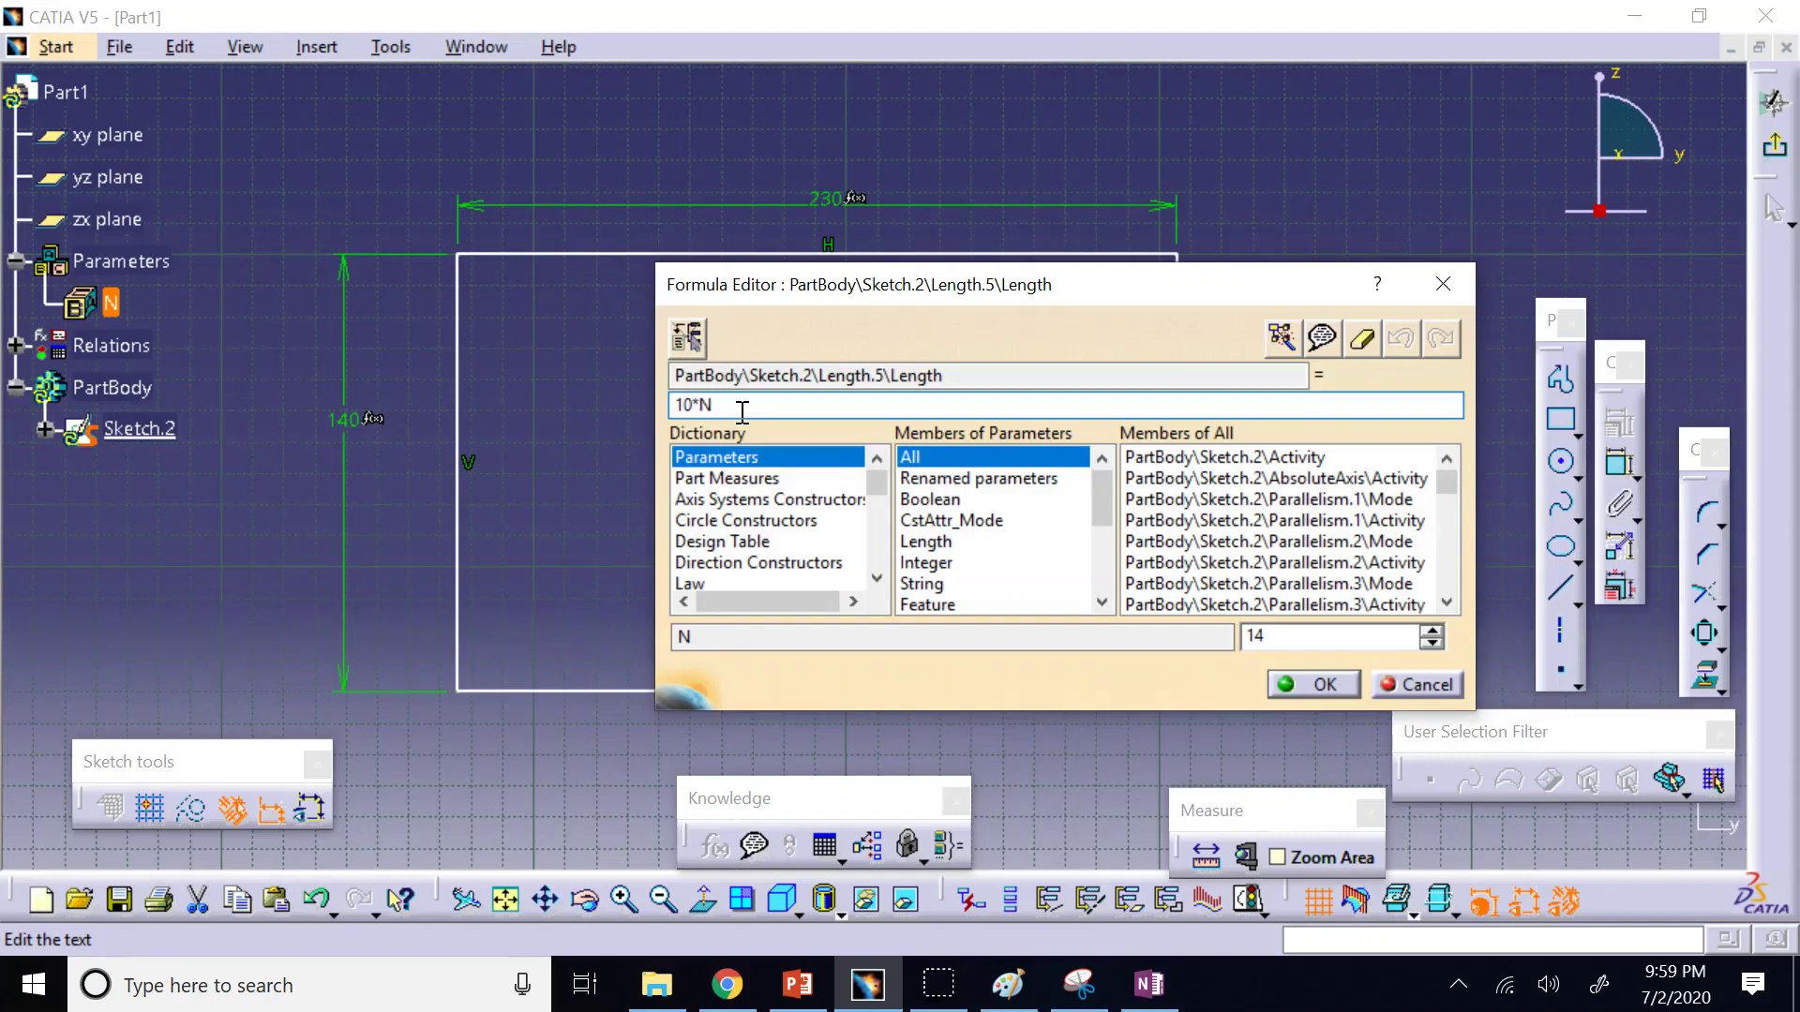
key("BackSpace")
key("BackSpace")
type("8*N*1mm")
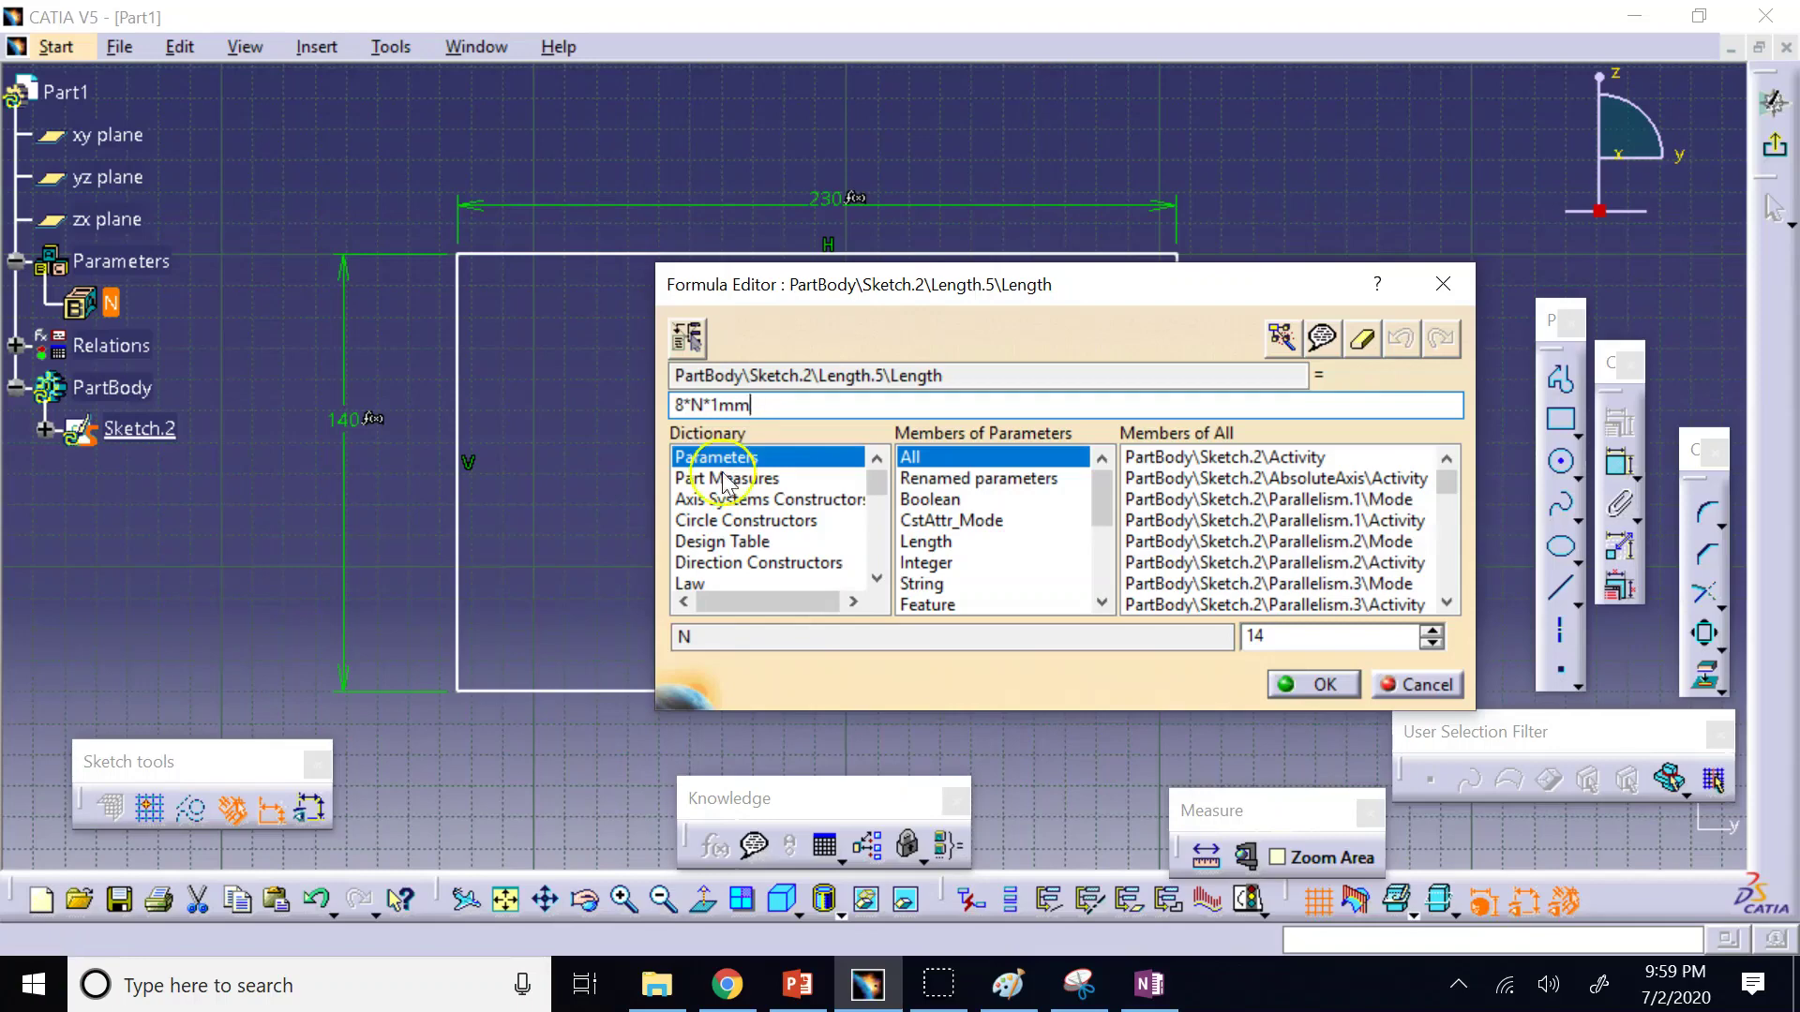
mouse_move(668, 405)
left_mouse_down()
mouse_move(761, 405)
mouse_move(659, 405)
left_mouse_up()
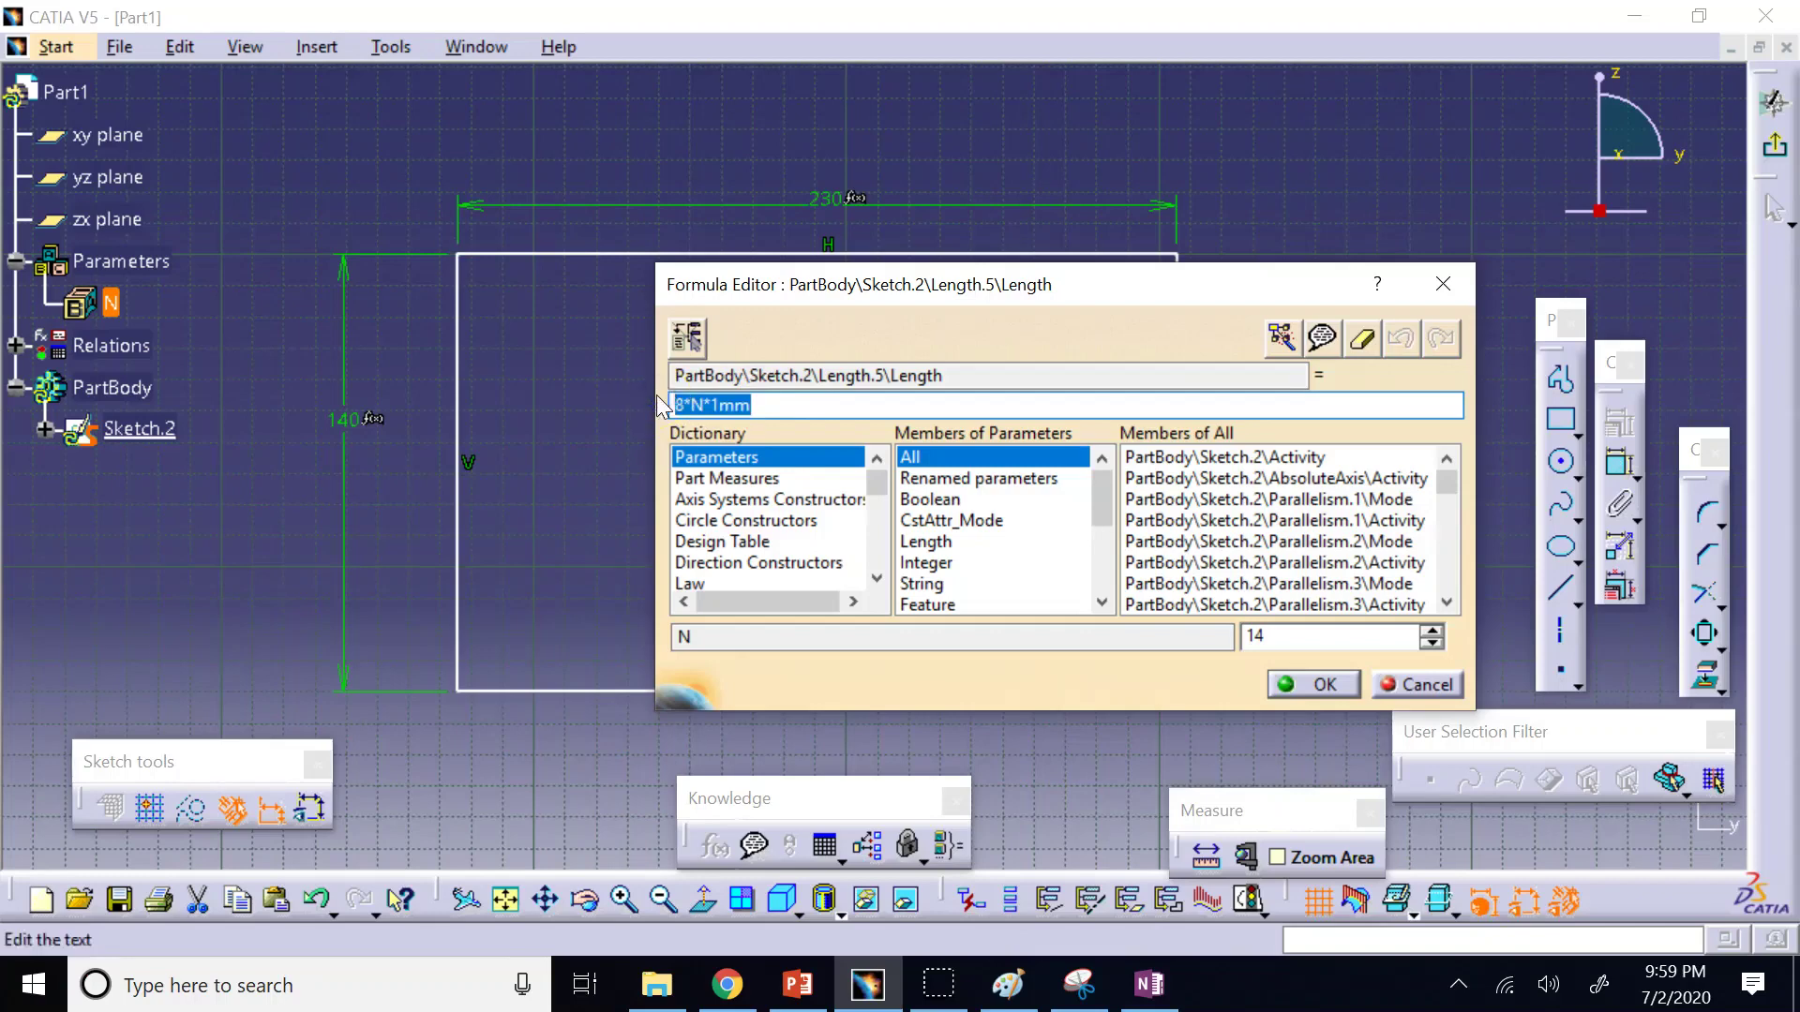
left_click(1315, 687)
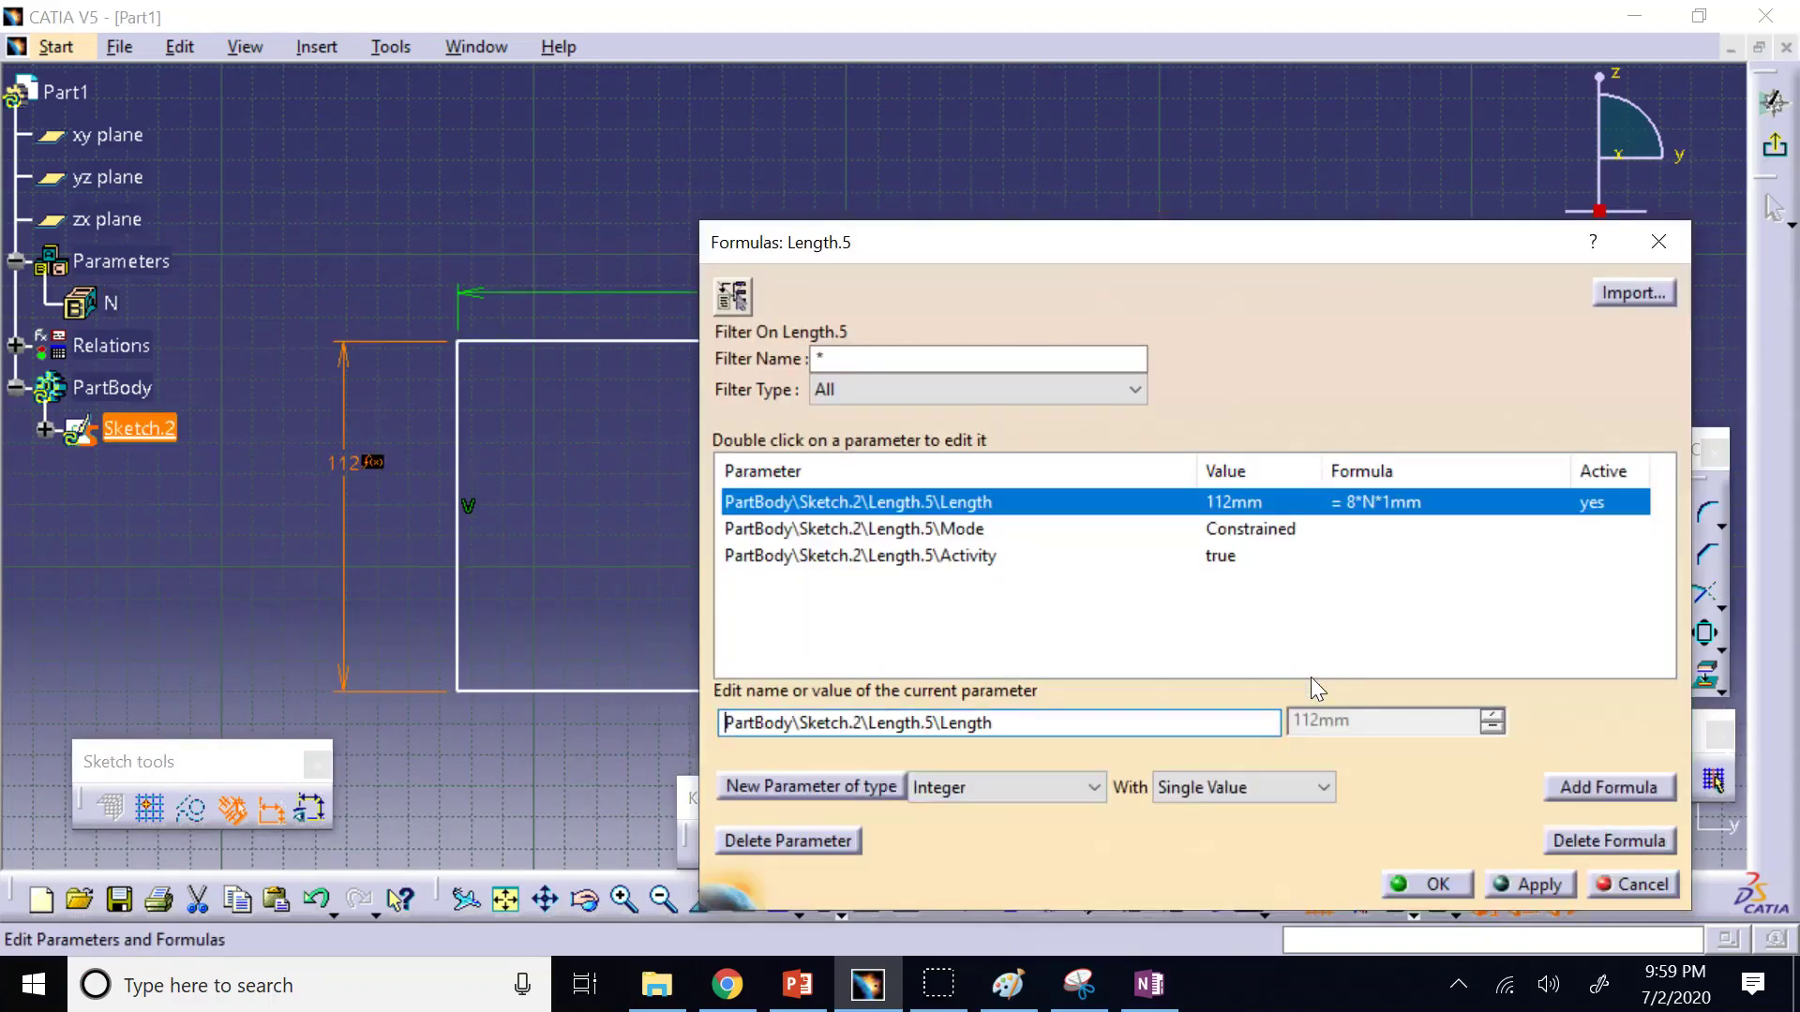
left_click(1432, 884)
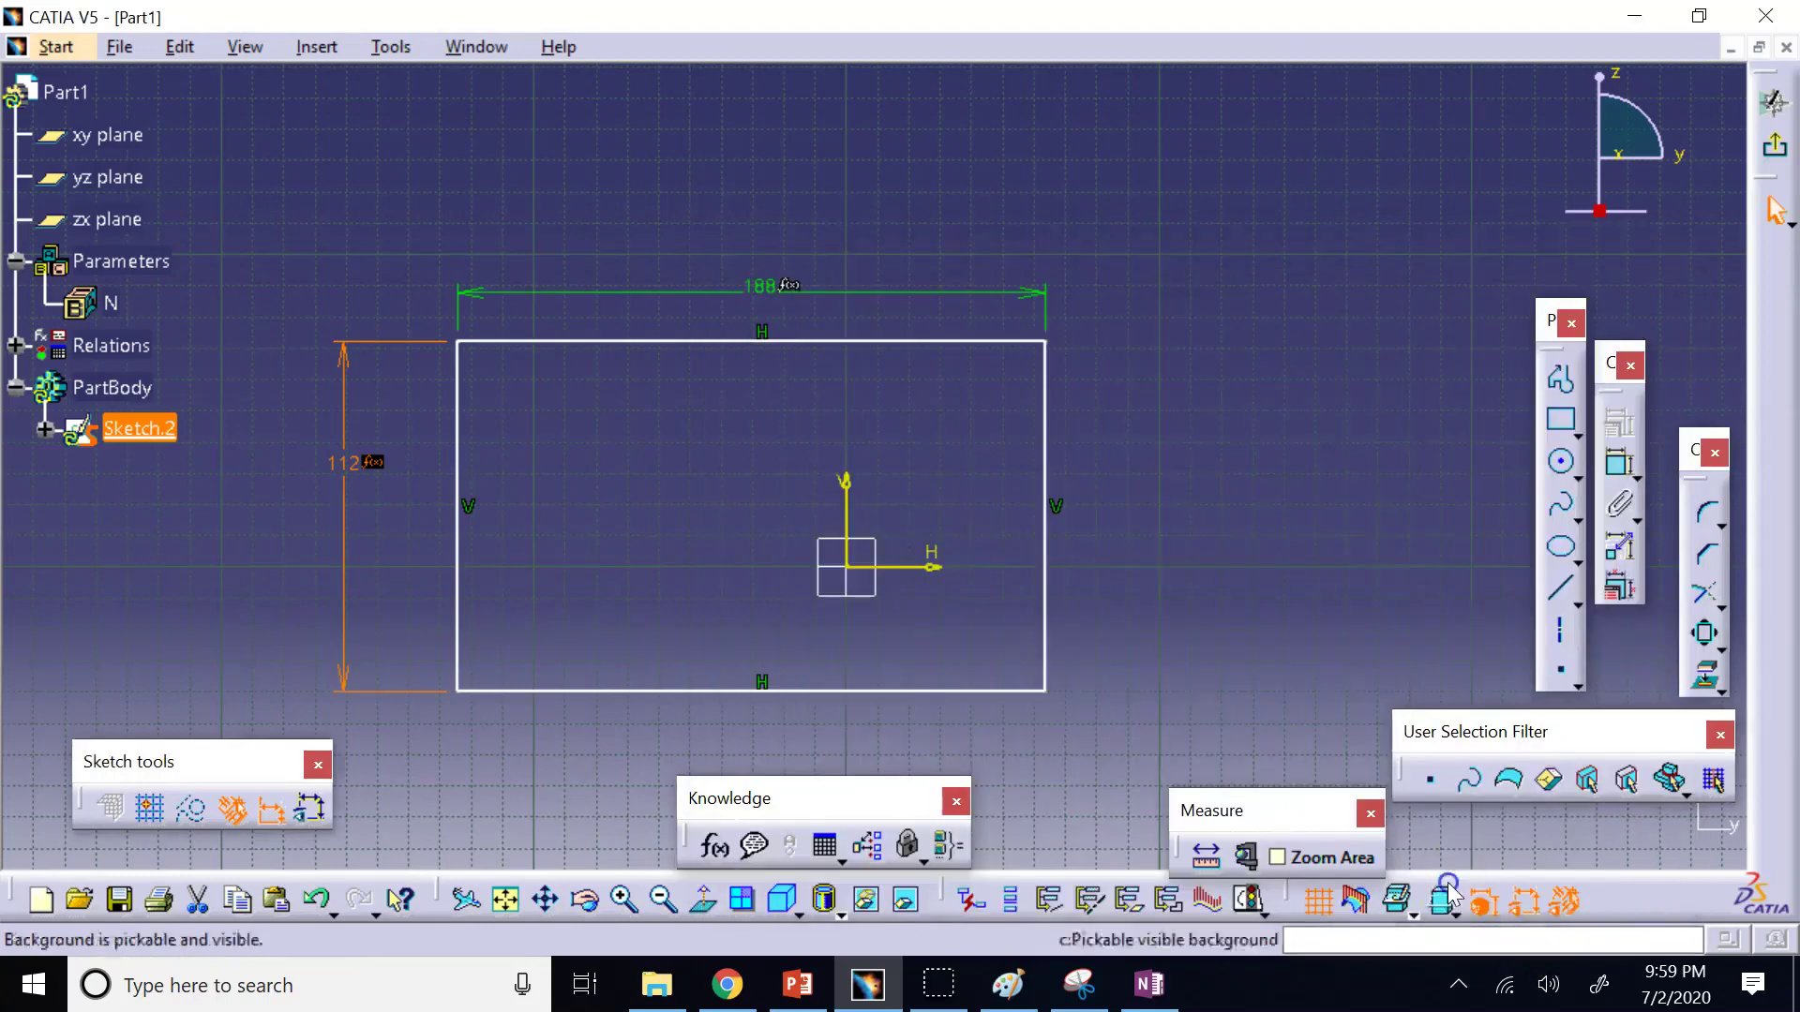
left_click(450, 201)
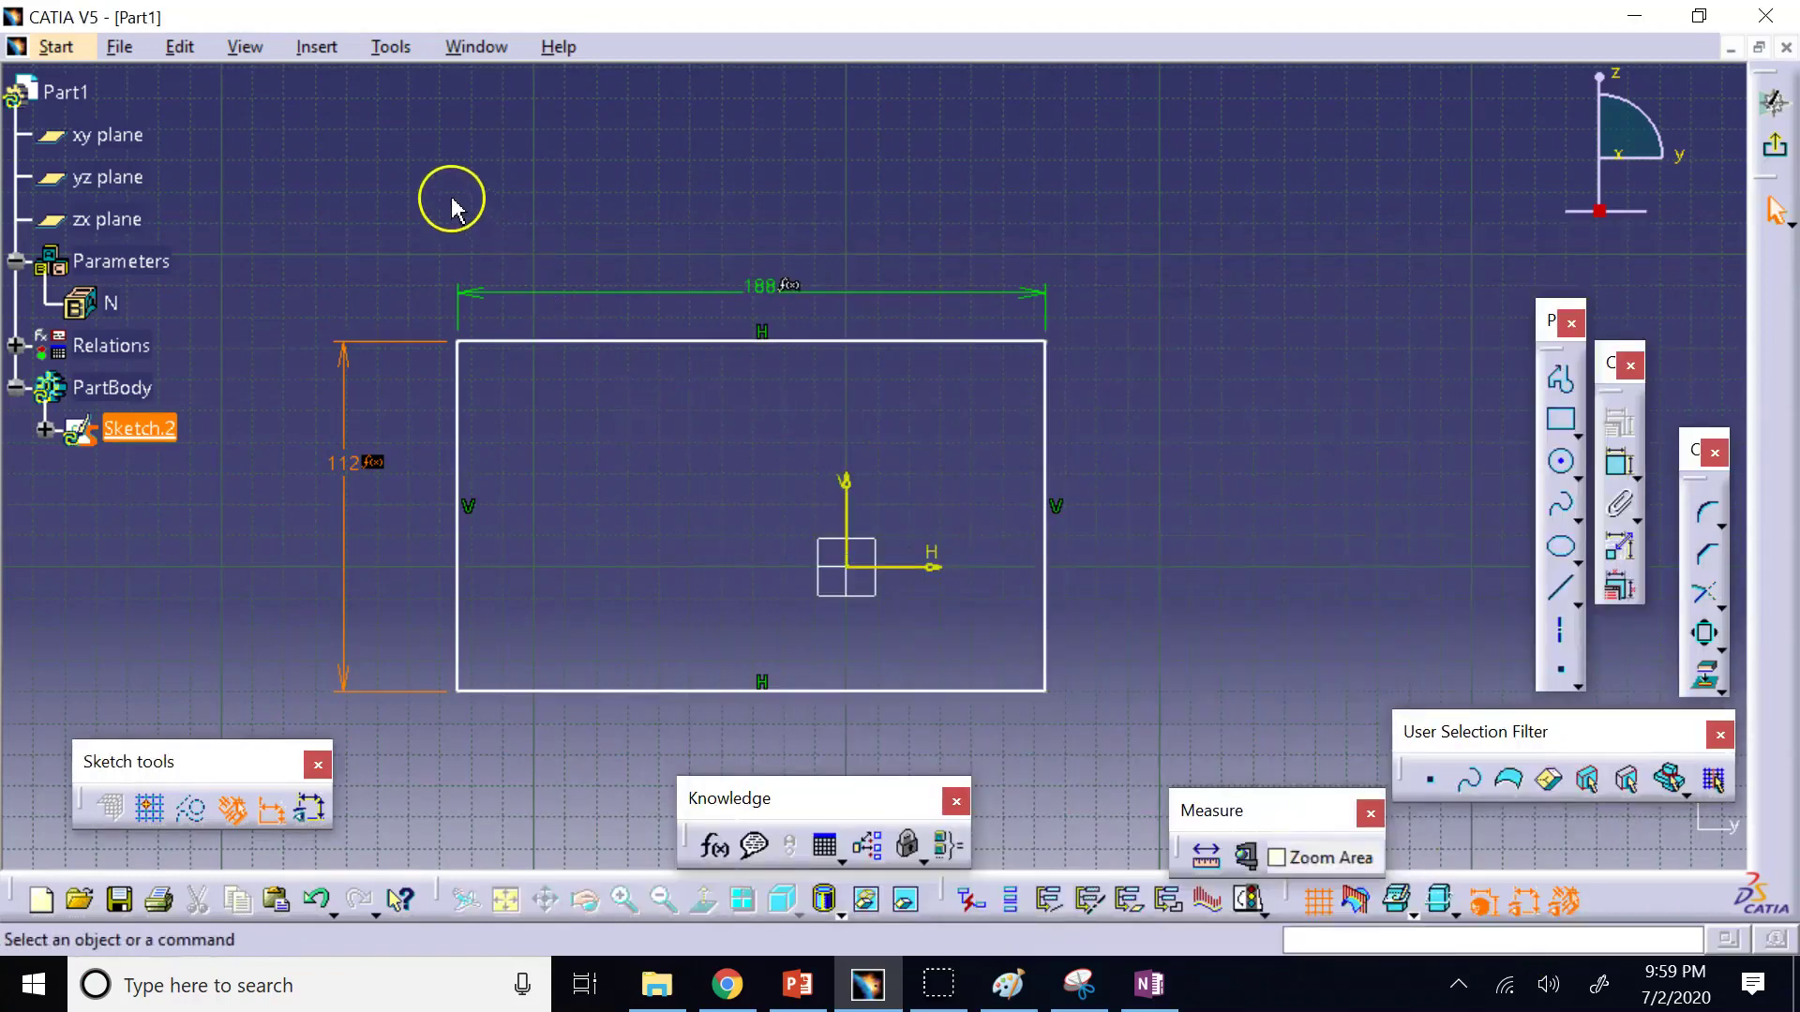
Set the parameter N to 8.
left_click(366, 473)
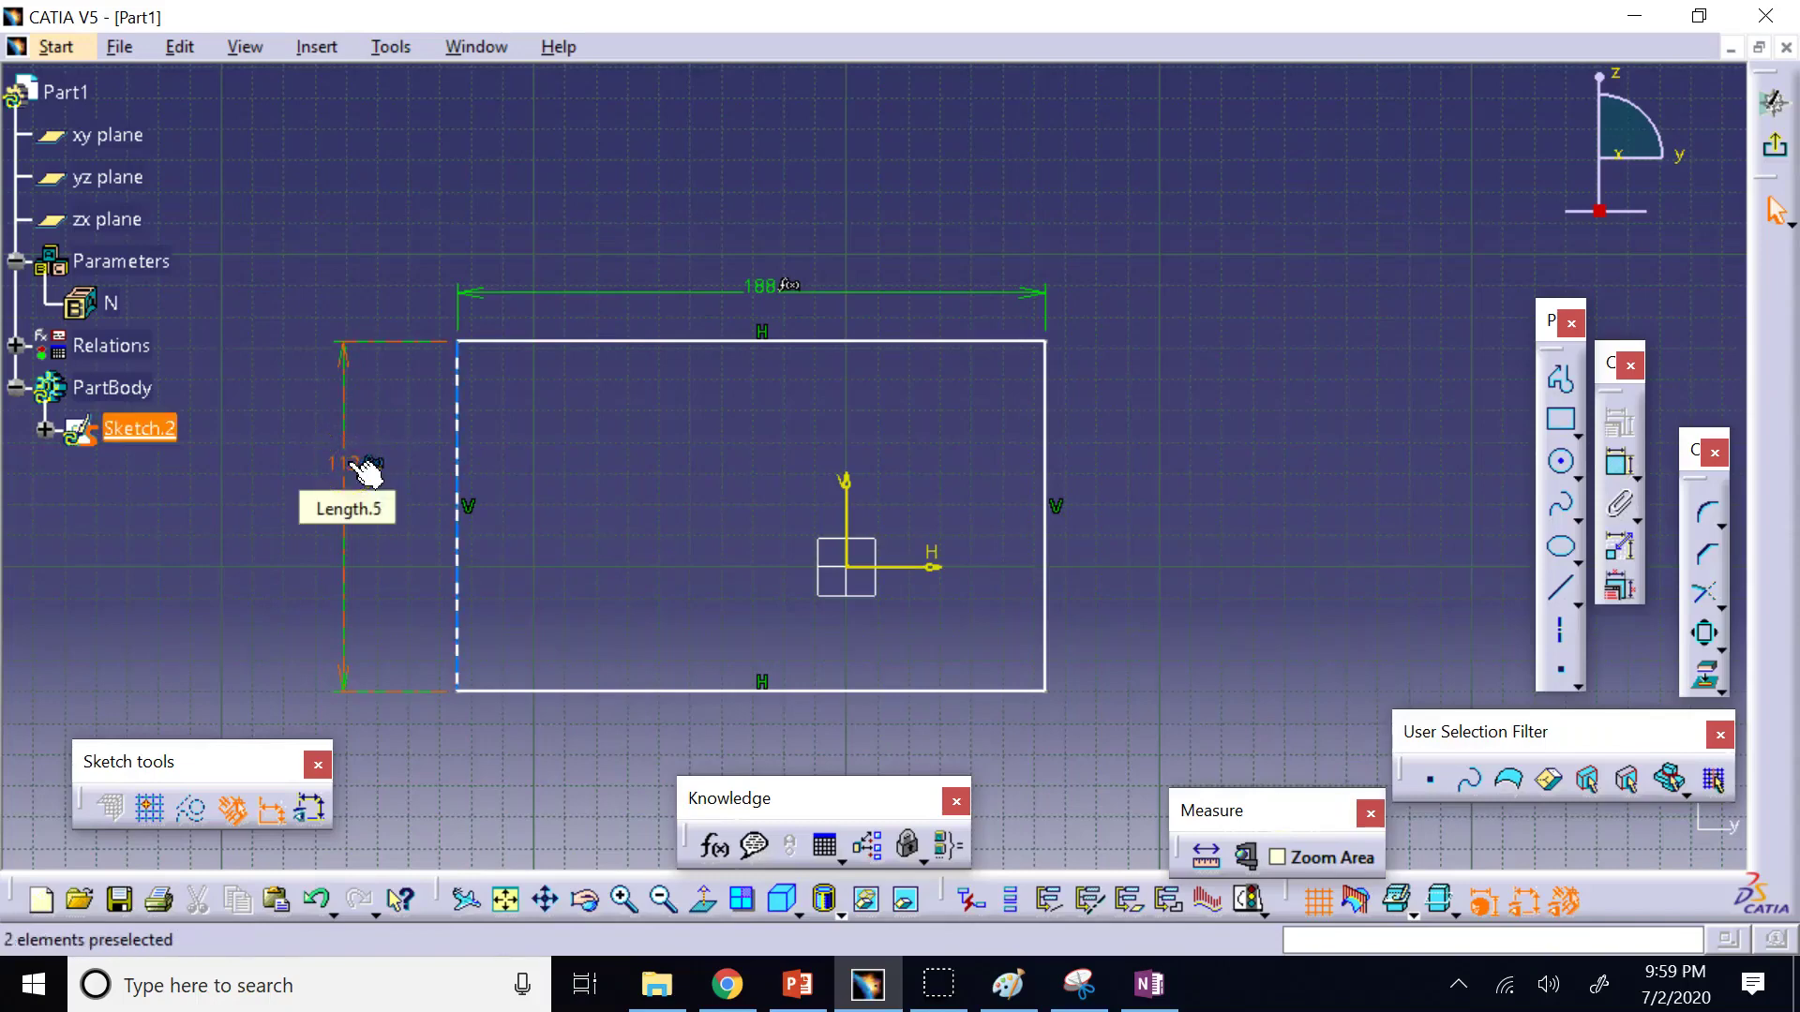
left_click(117, 298)
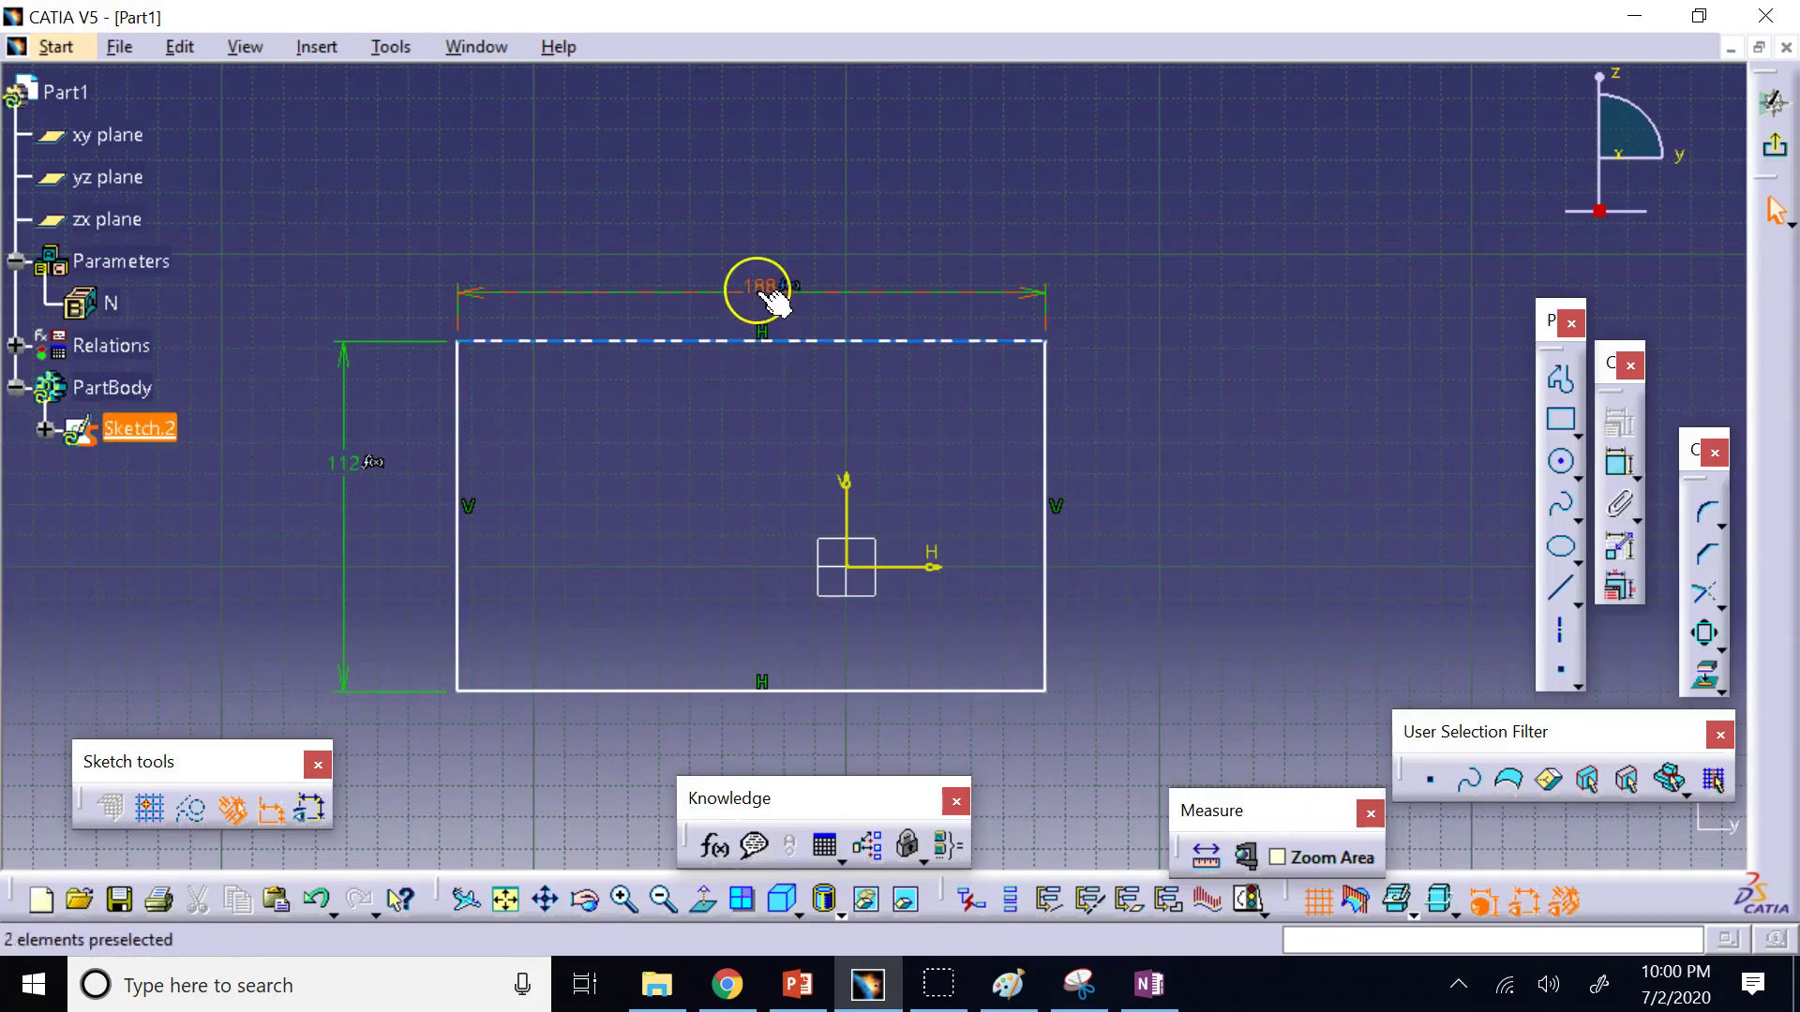
double_click(108, 300)
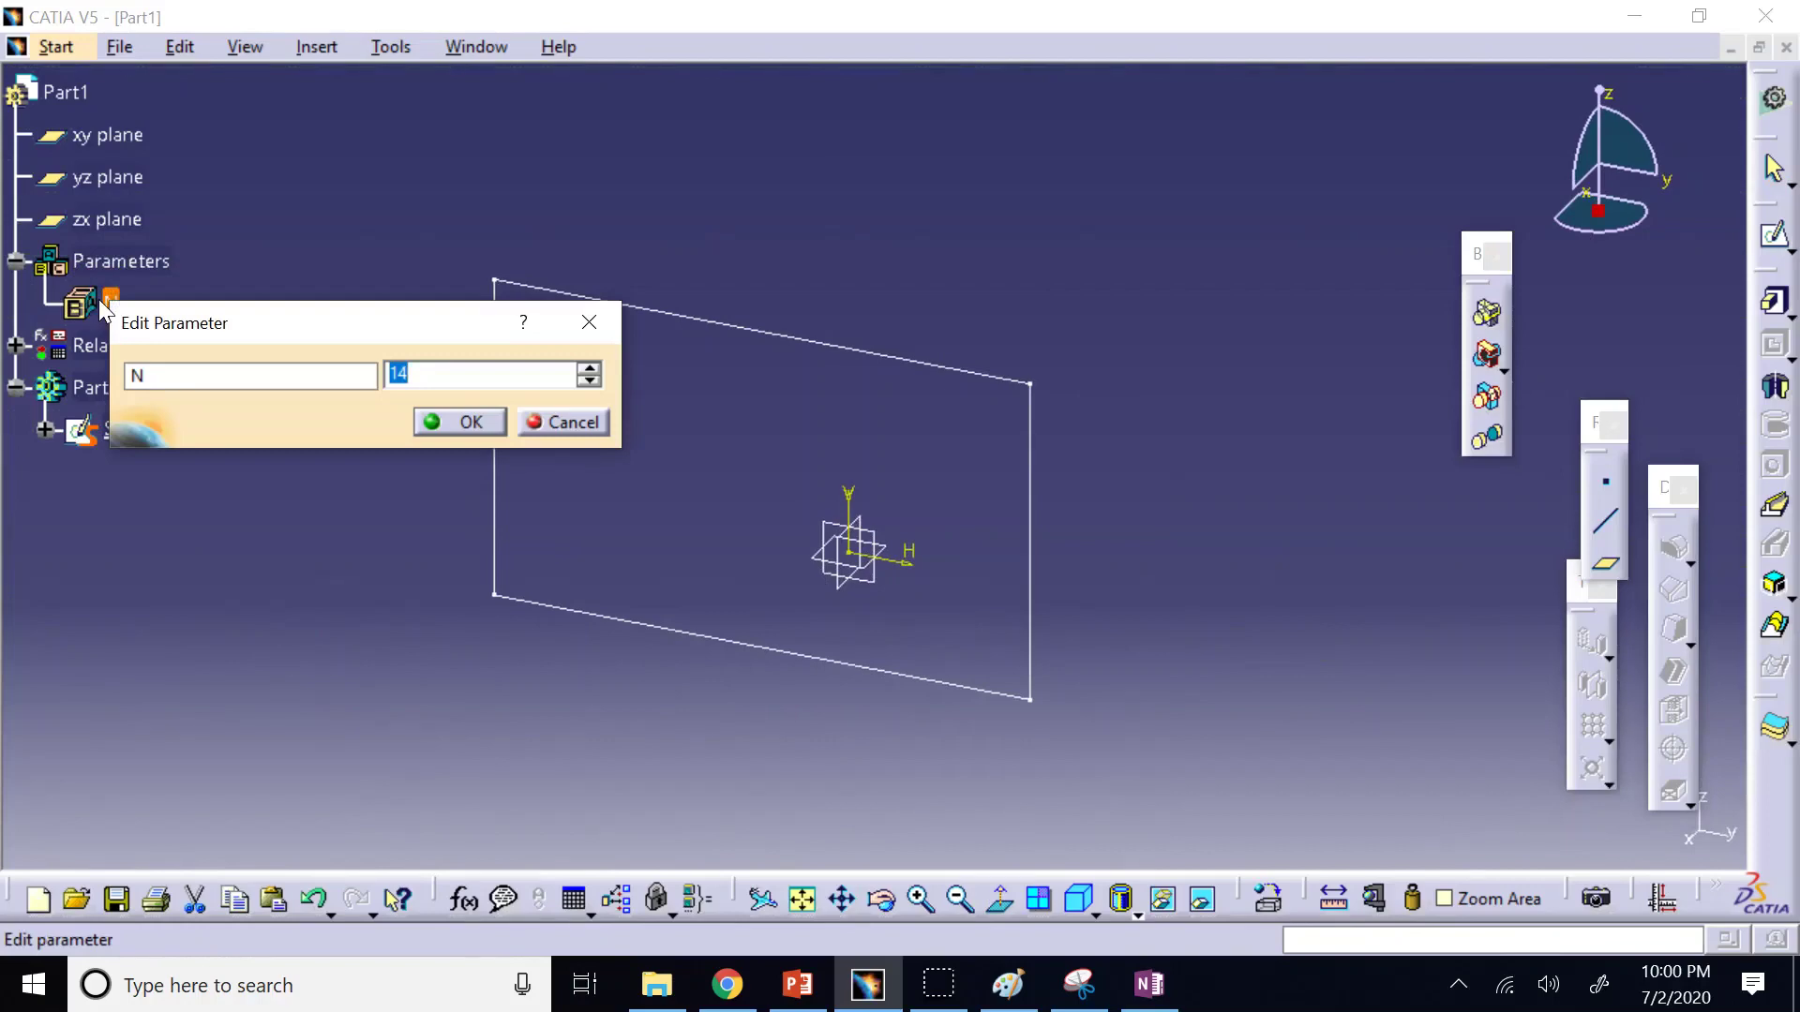
type("8")
left_click(484, 419)
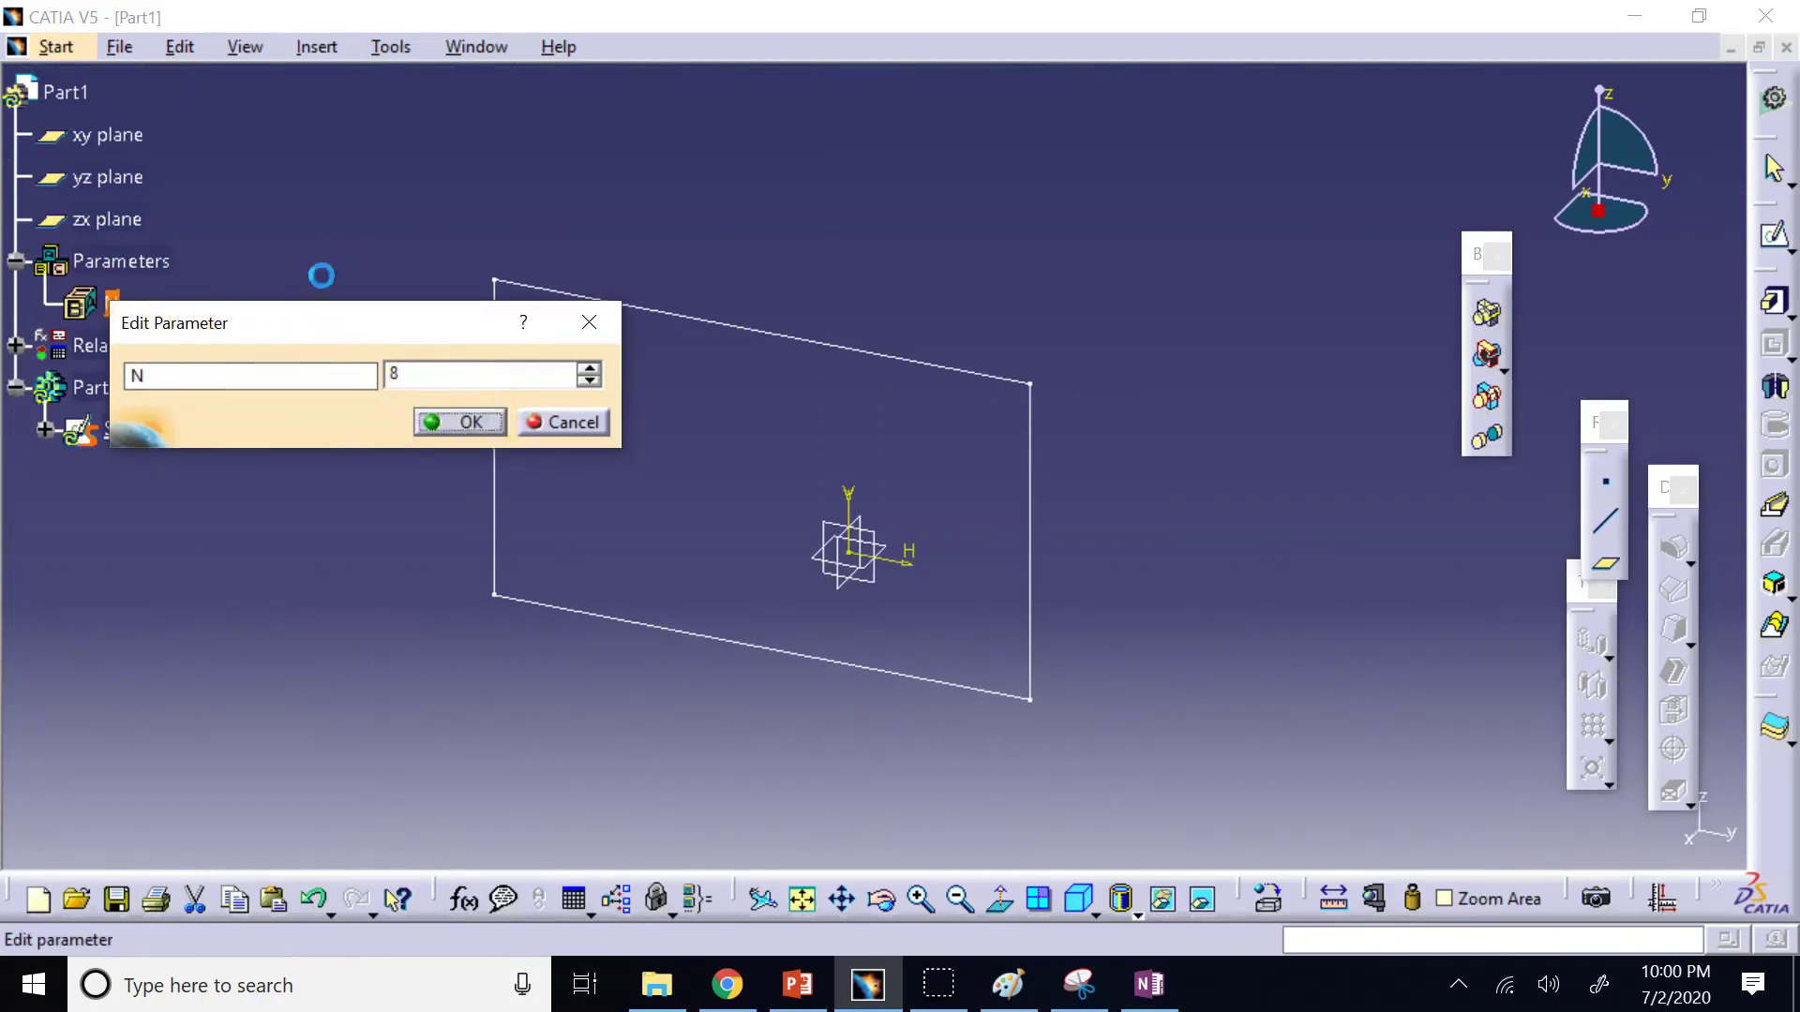
Reopen Sketch.2 and examine the rectangle's height and width dimensions.
double_click(155, 434)
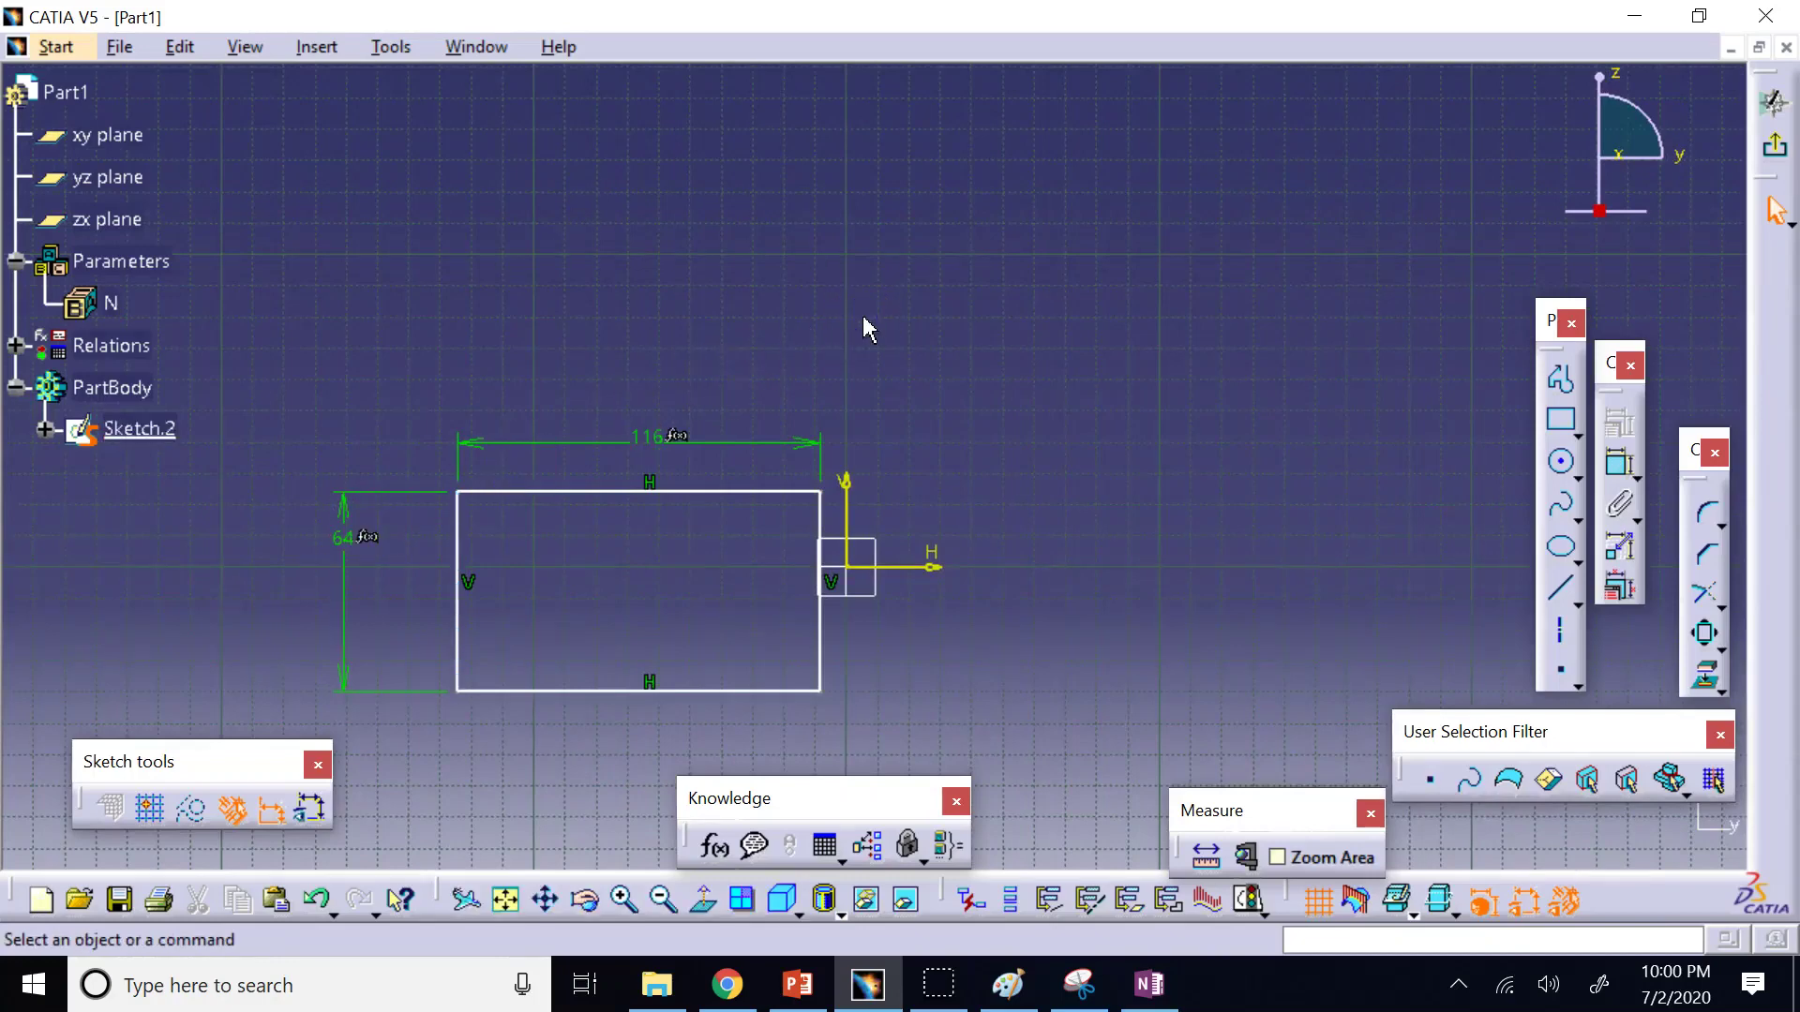
left_click(879, 294)
left_click(925, 285)
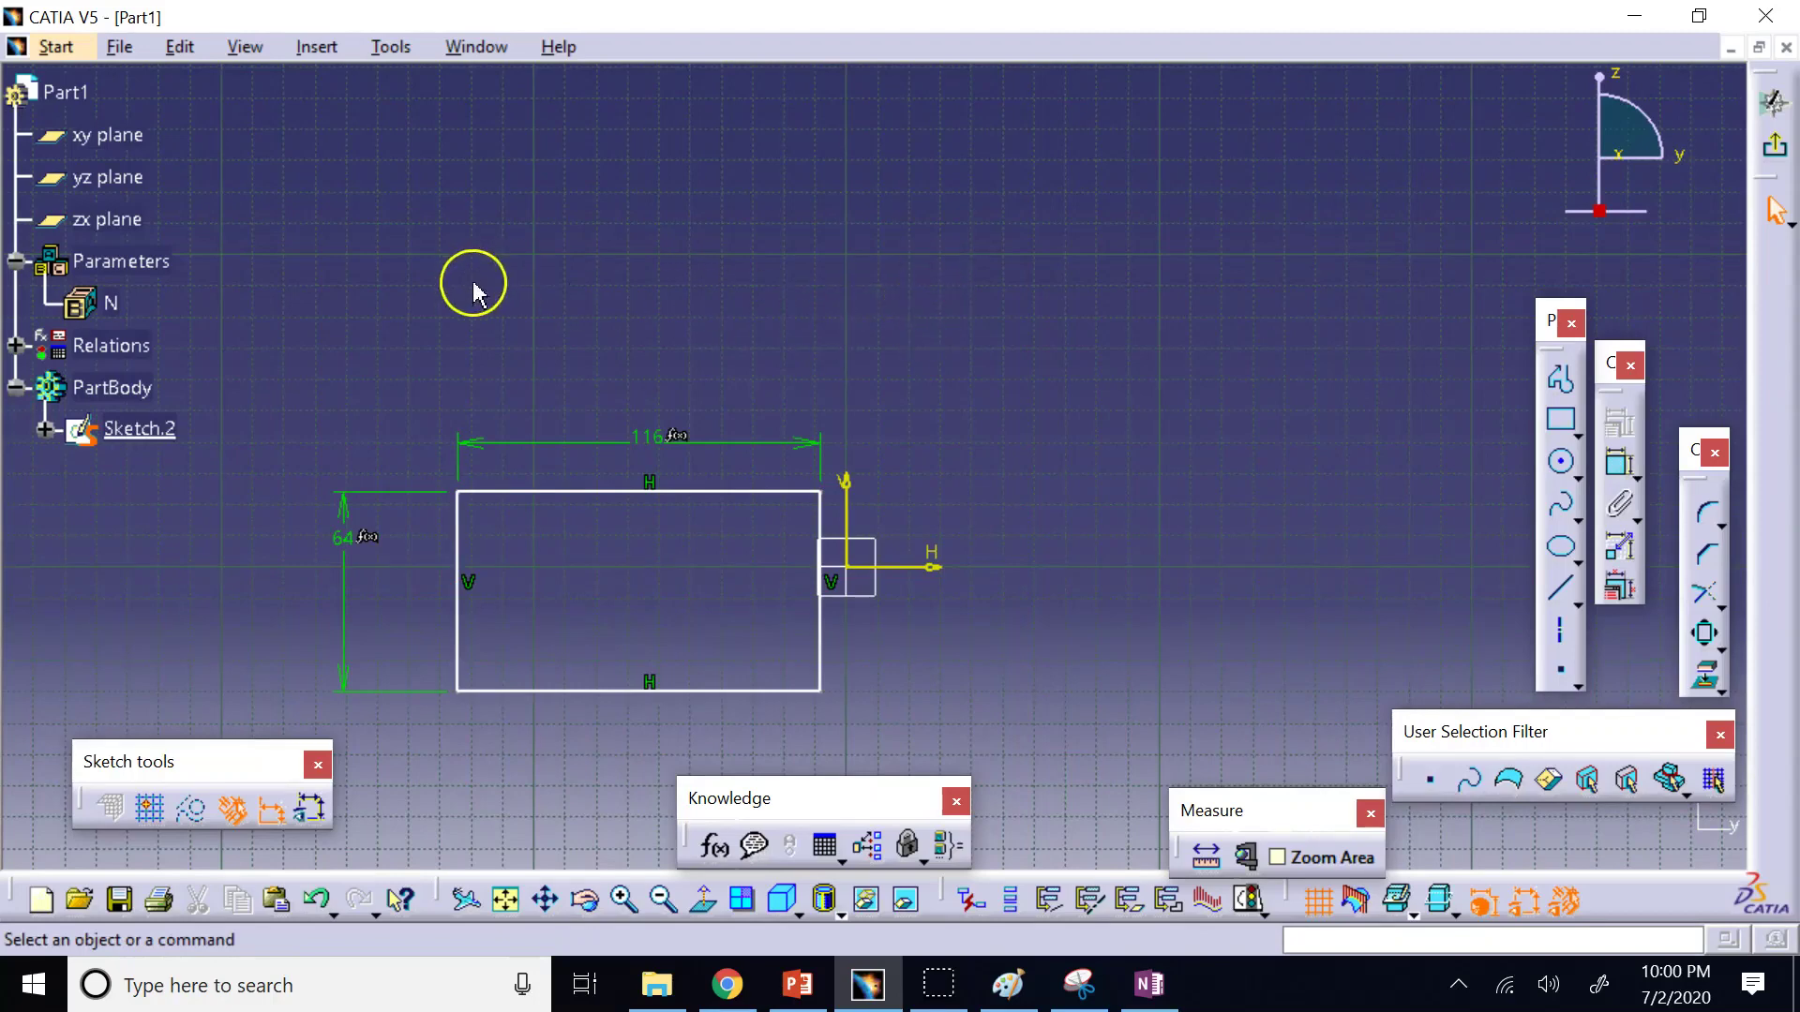
left_click(349, 542)
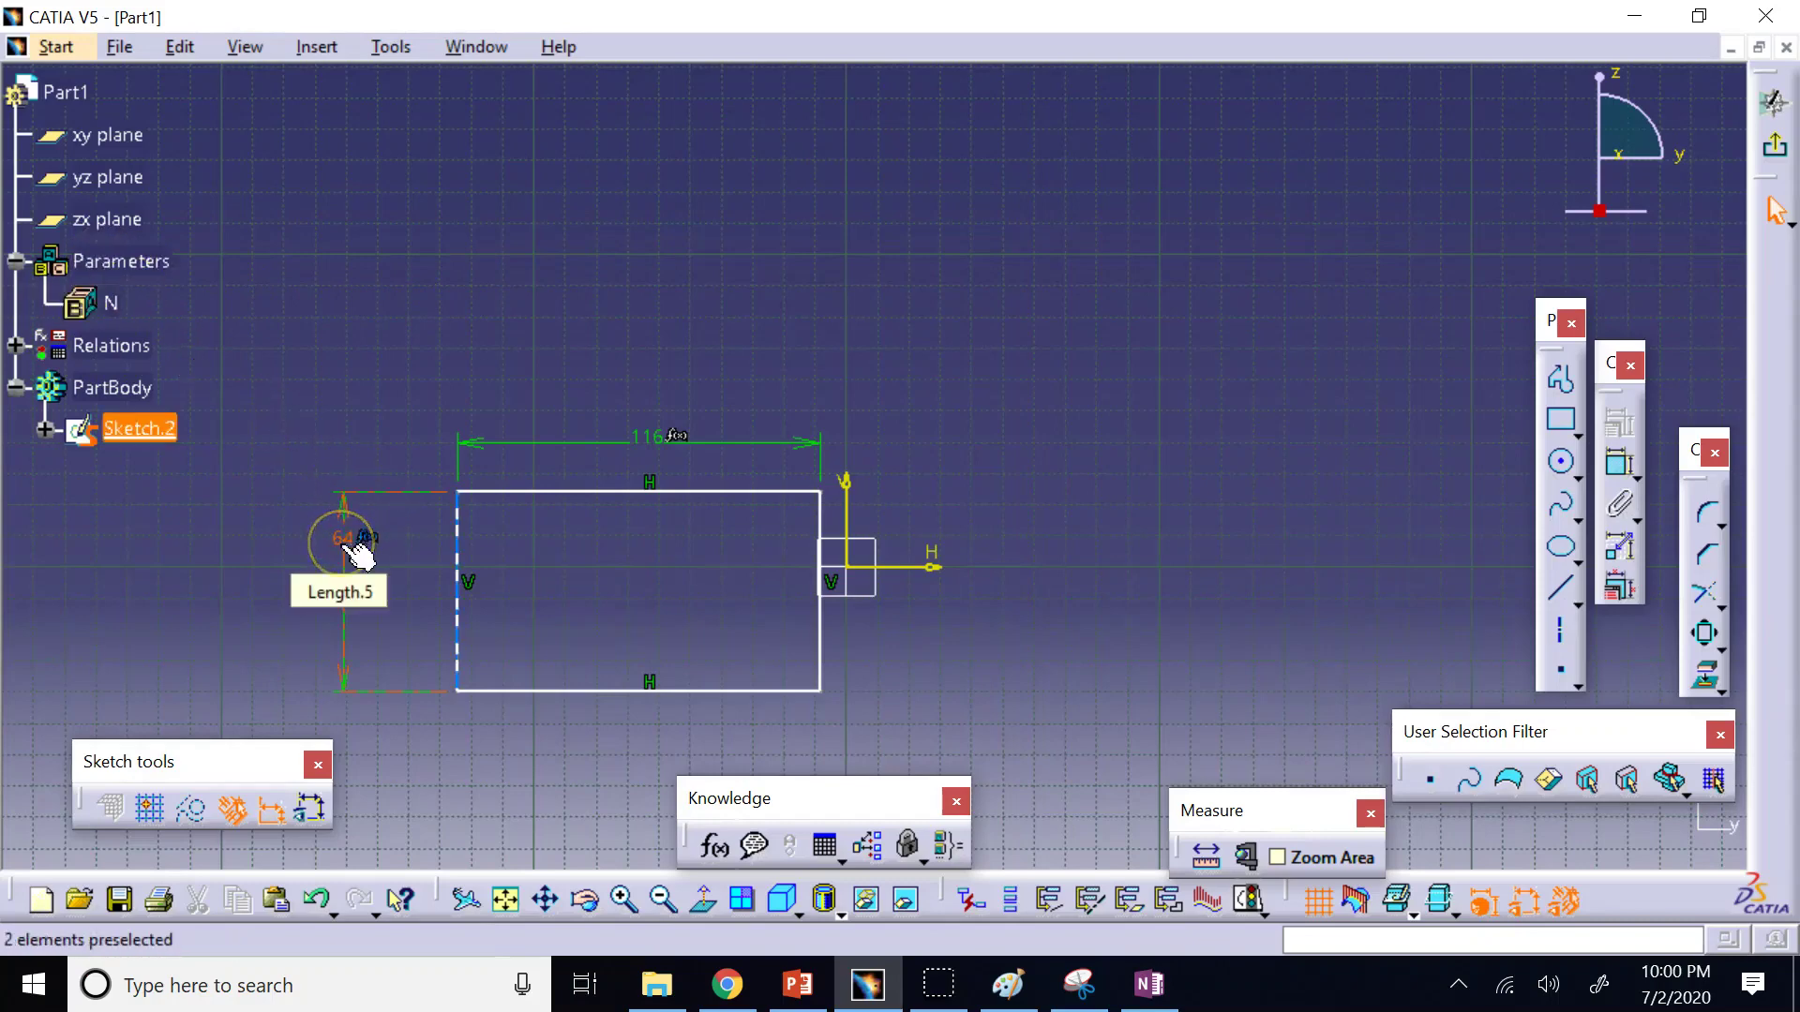
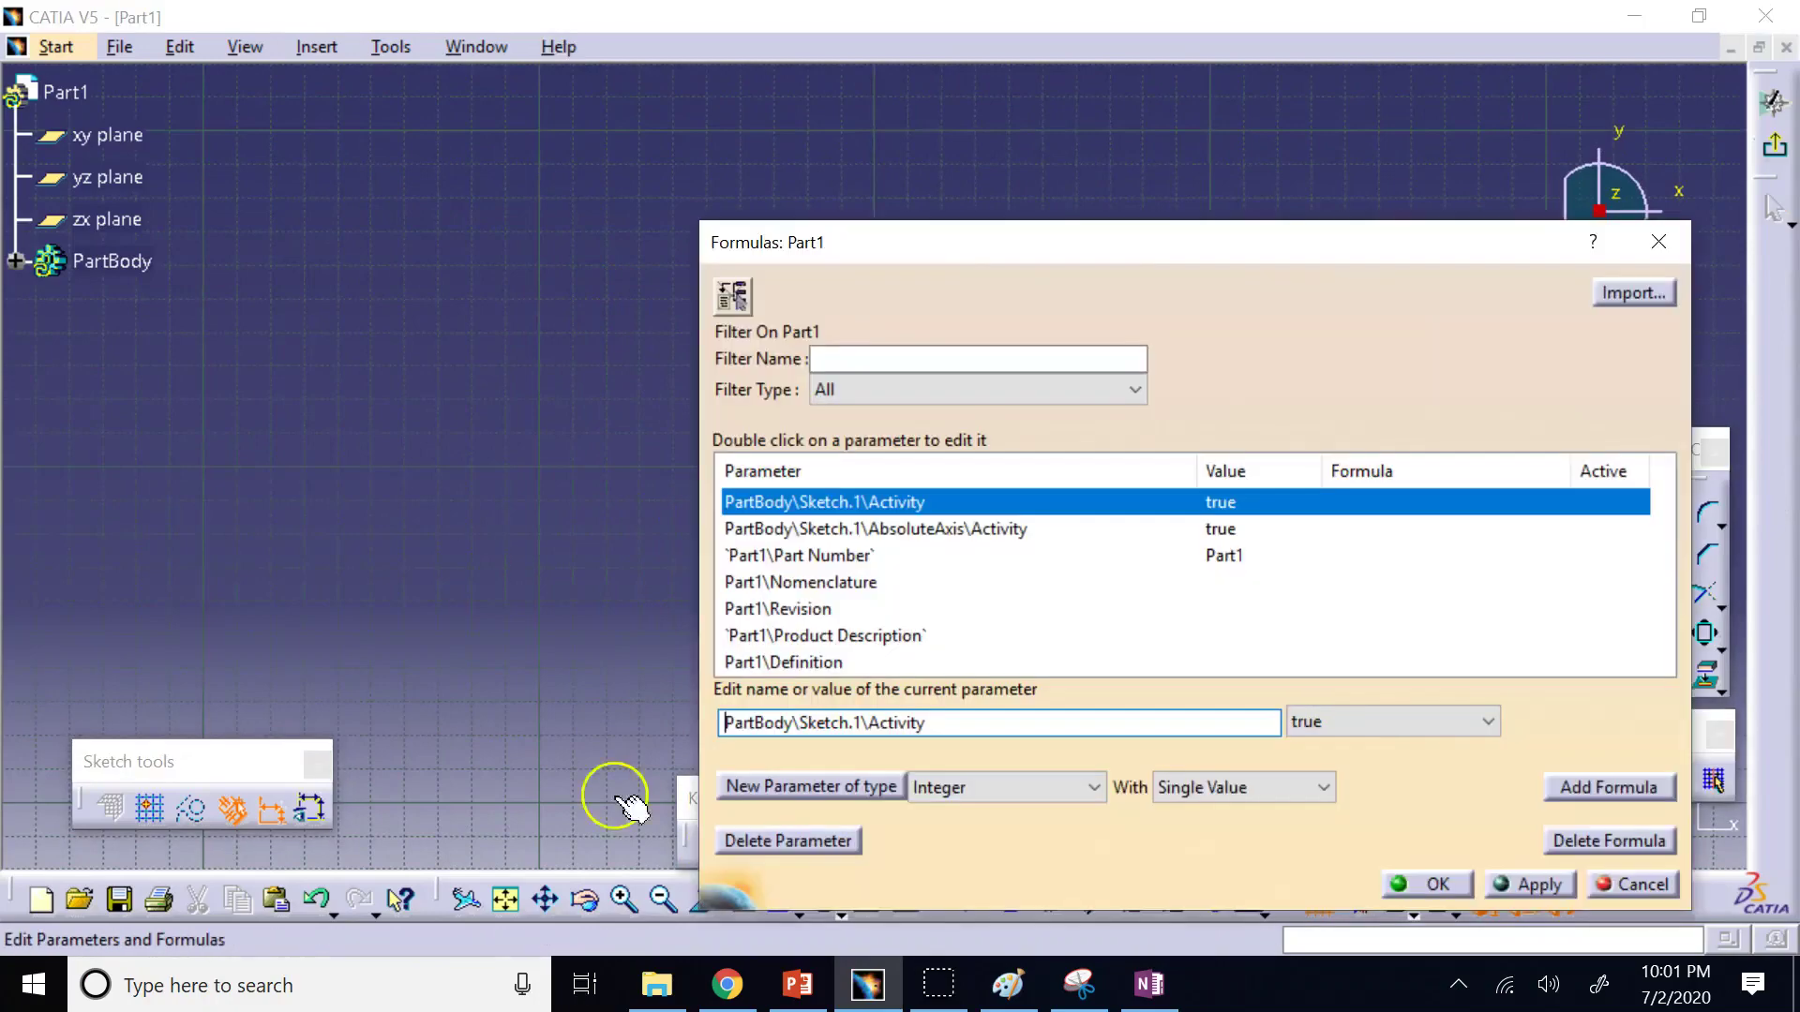
Create a single-value length parameter named D with the value 10 mm and show it in the specification tree.
left_click(940, 795)
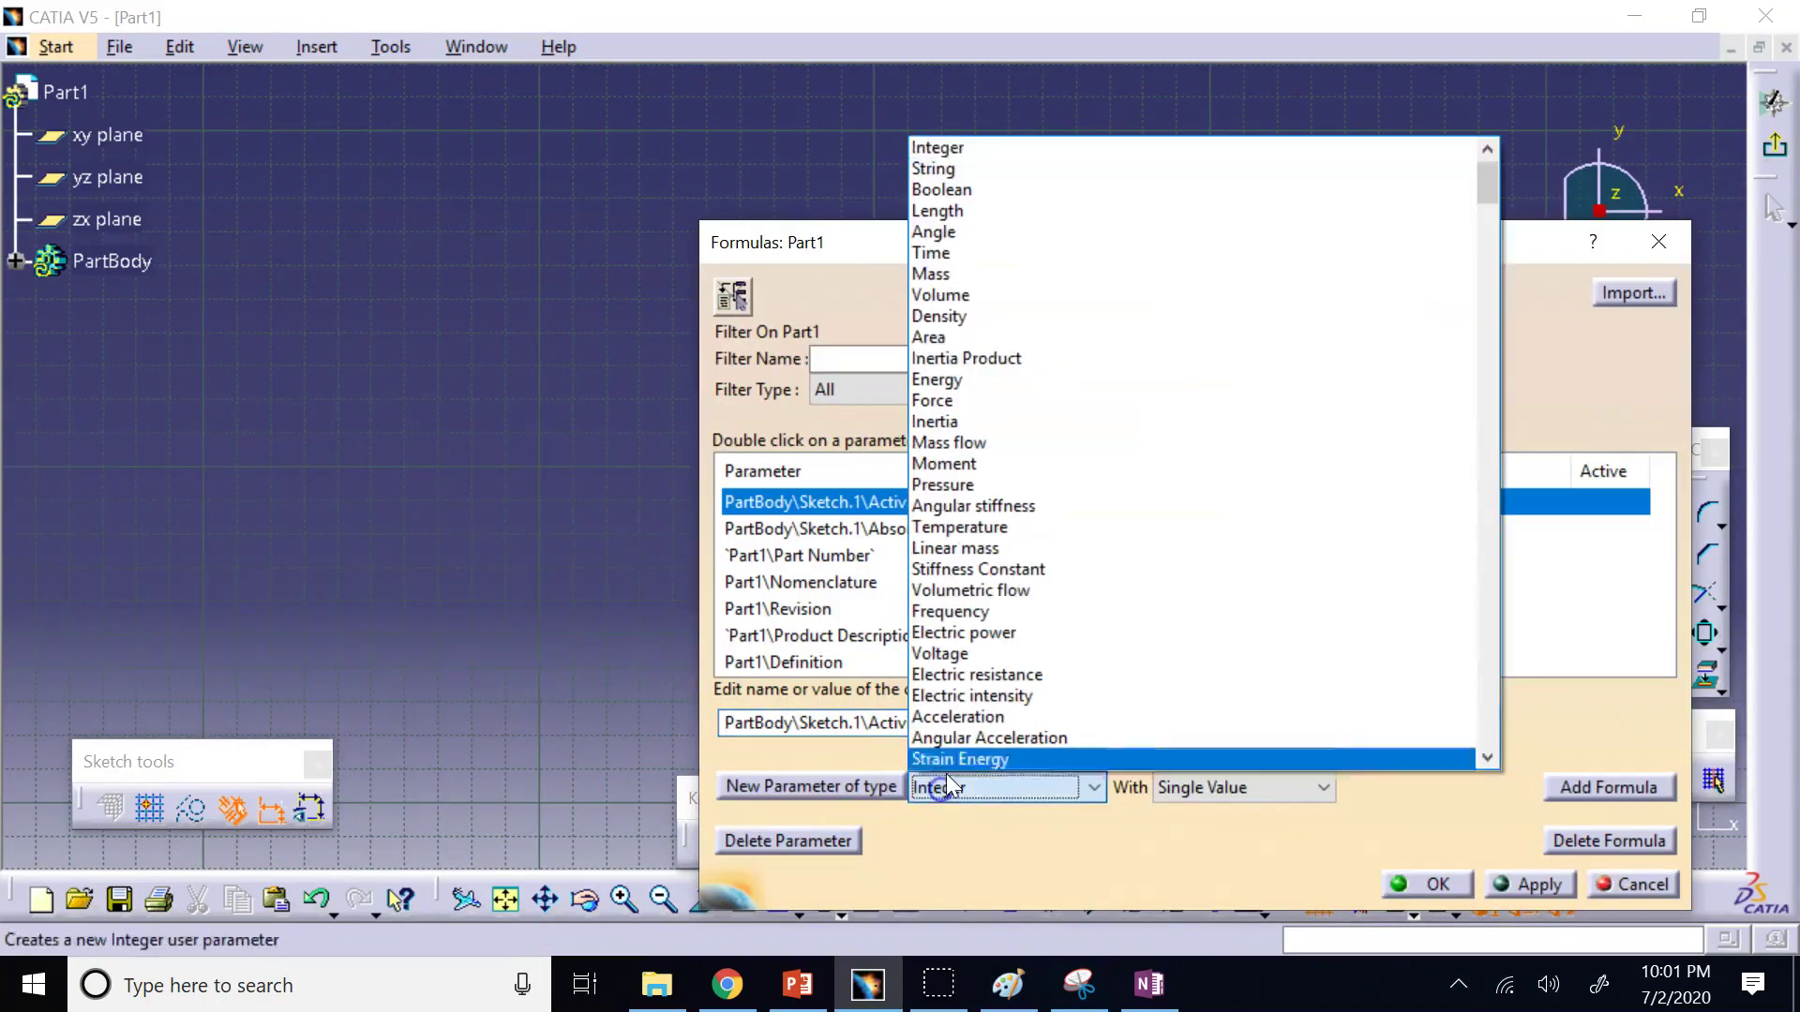
left_click(1008, 211)
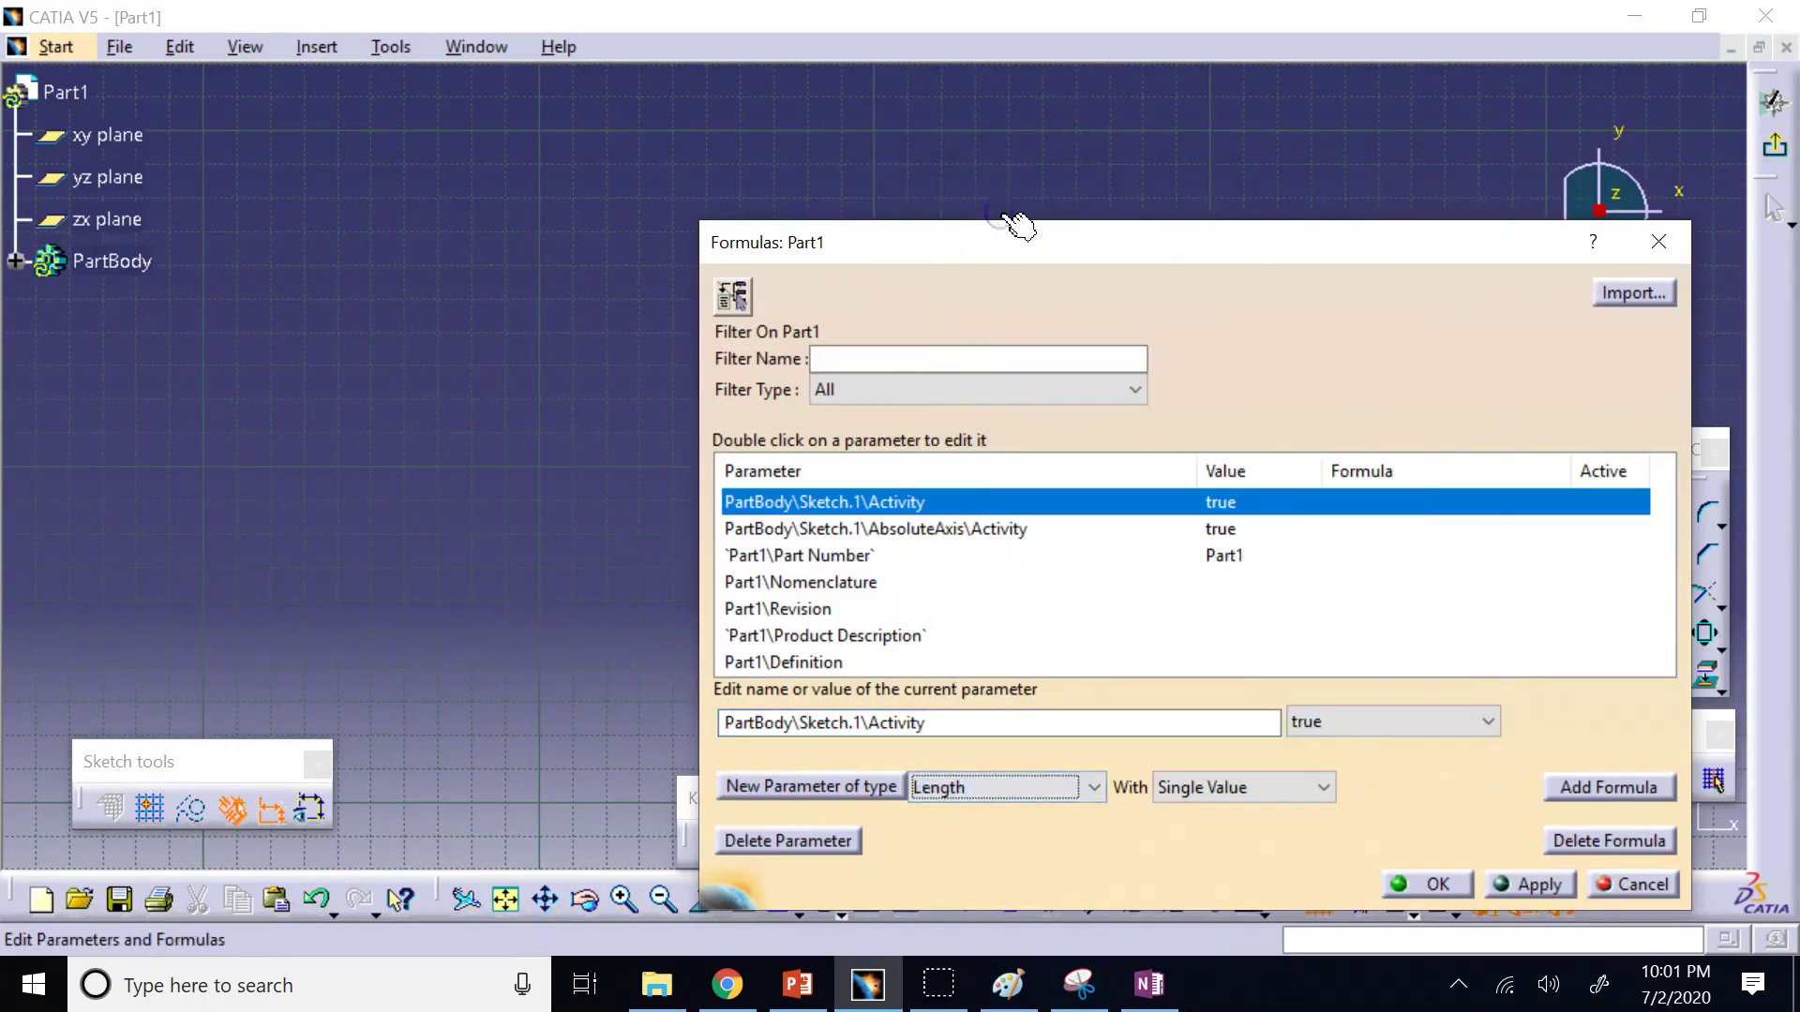
left_click(810, 788)
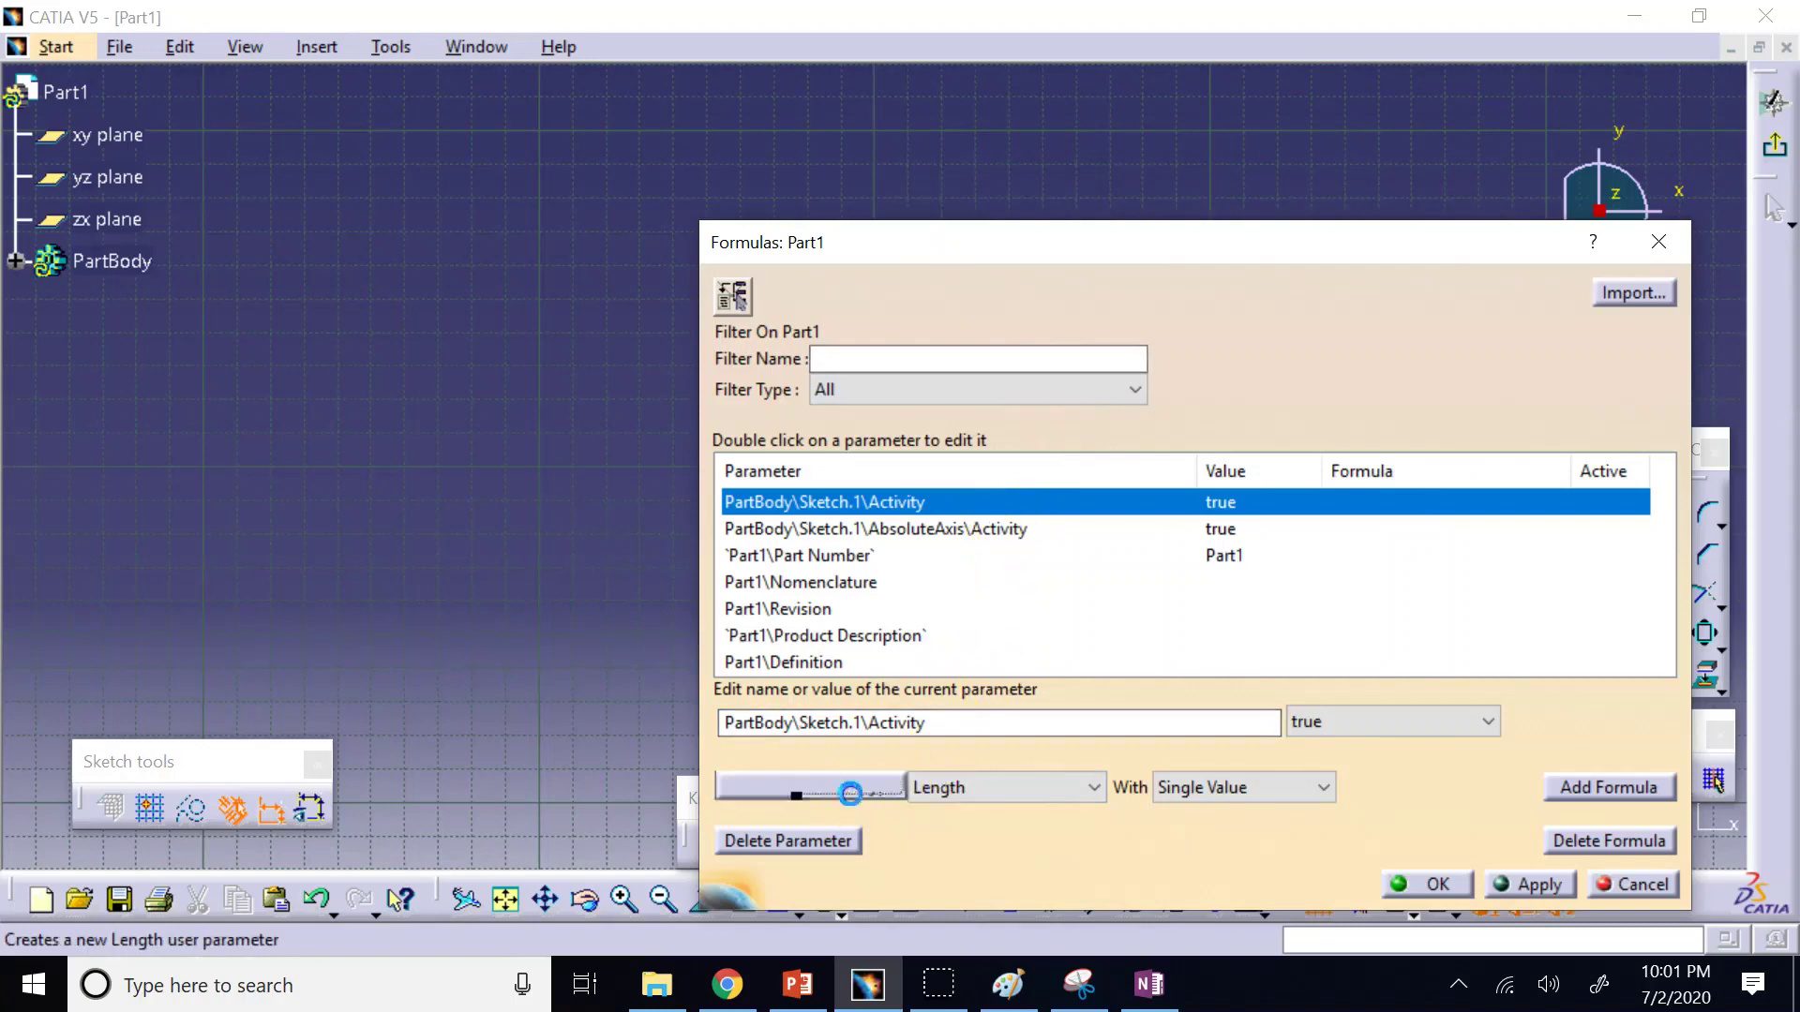
left_click_drag(880, 723, 722, 725)
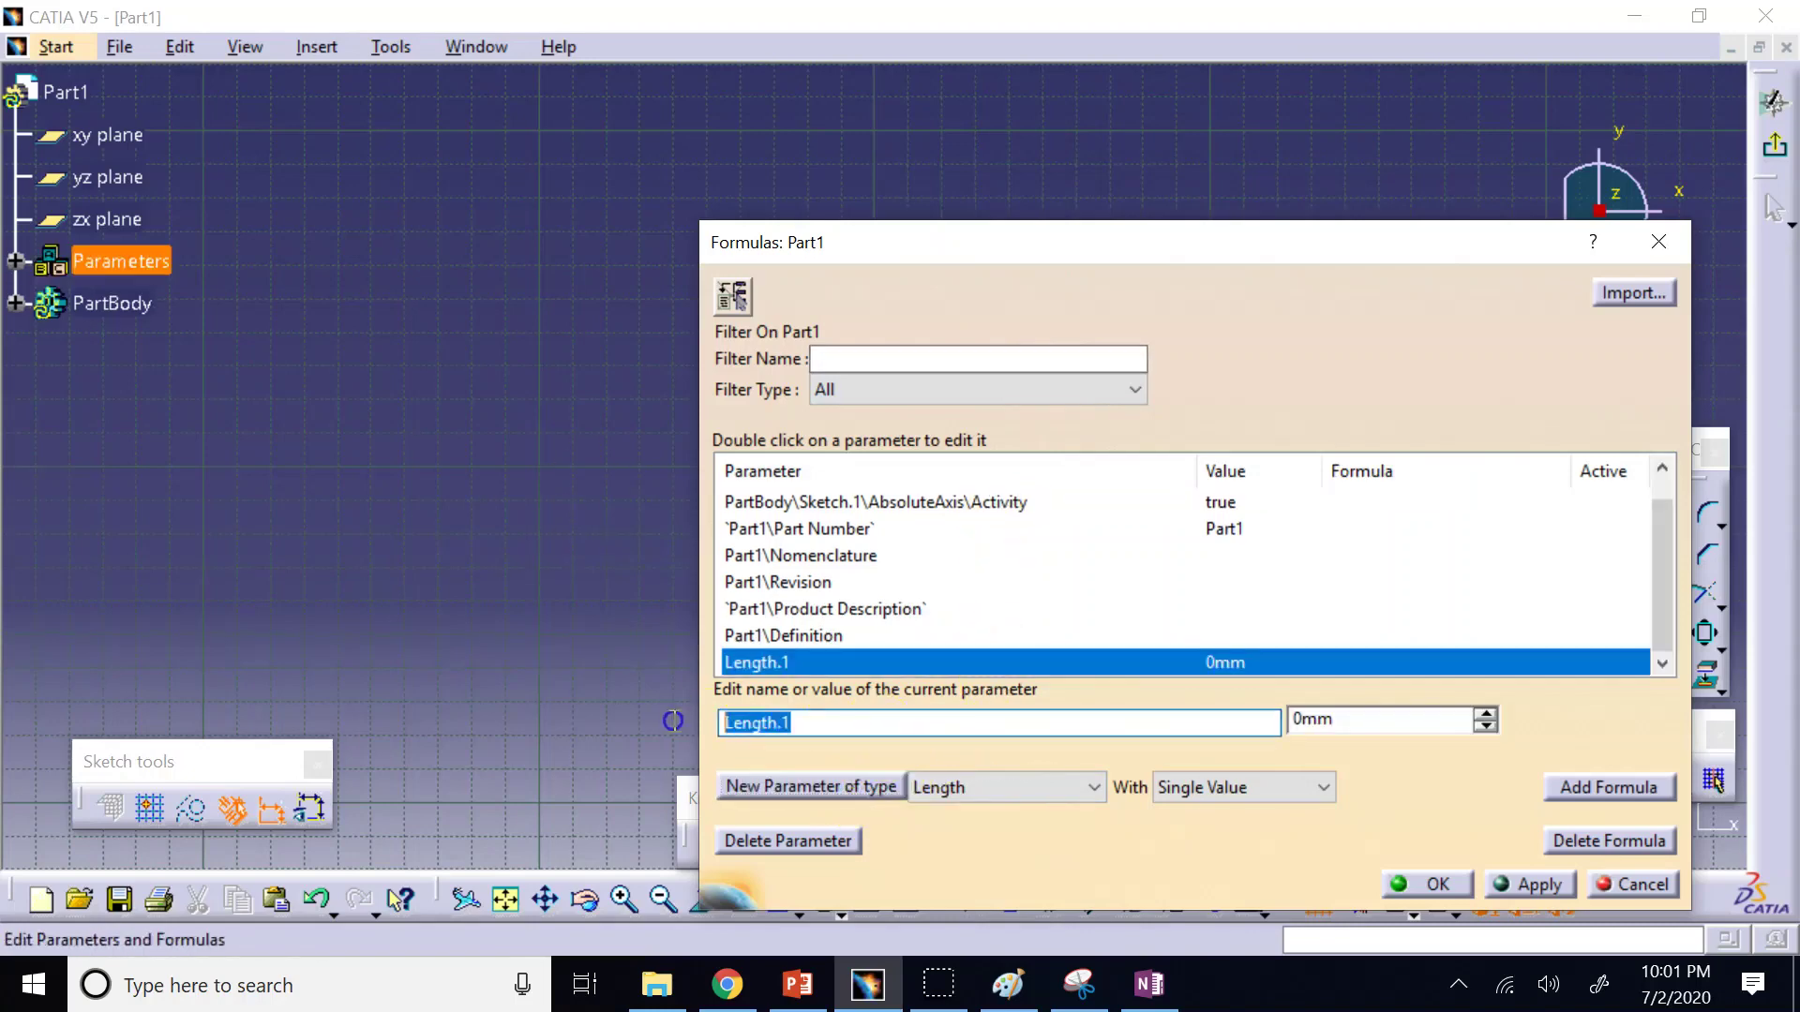
type("D")
left_click(1305, 724)
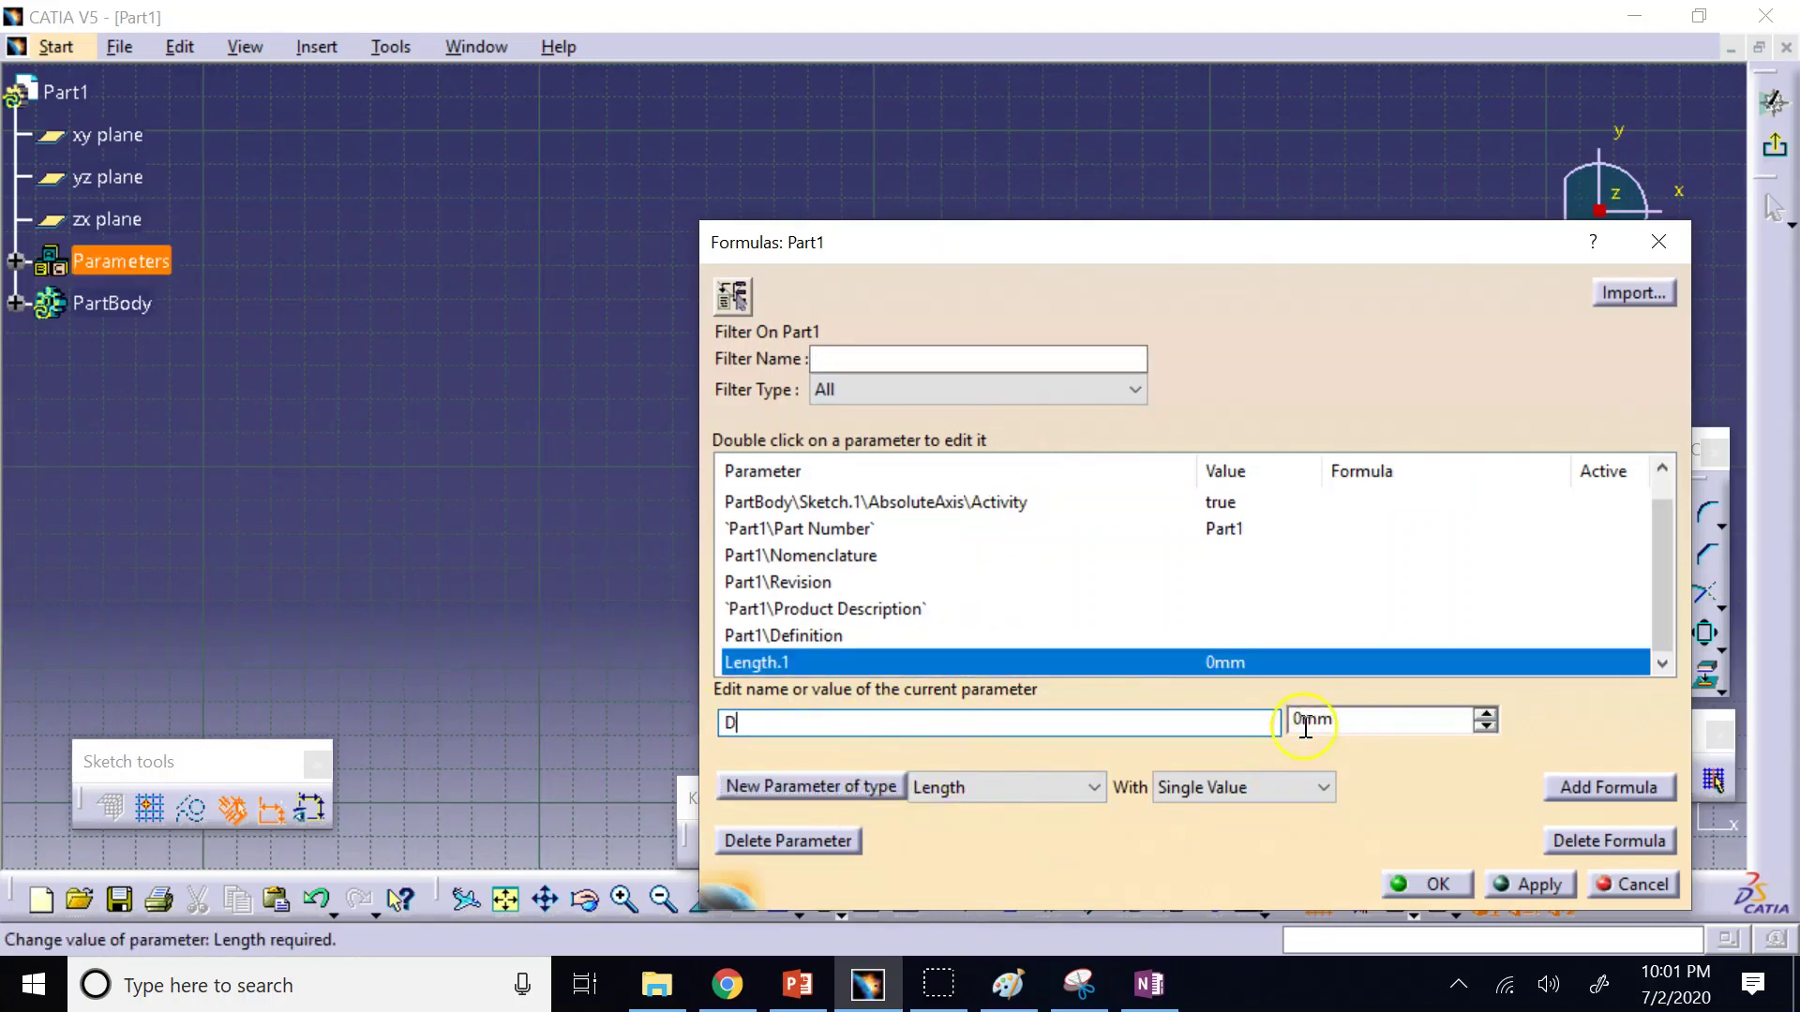
type("1")
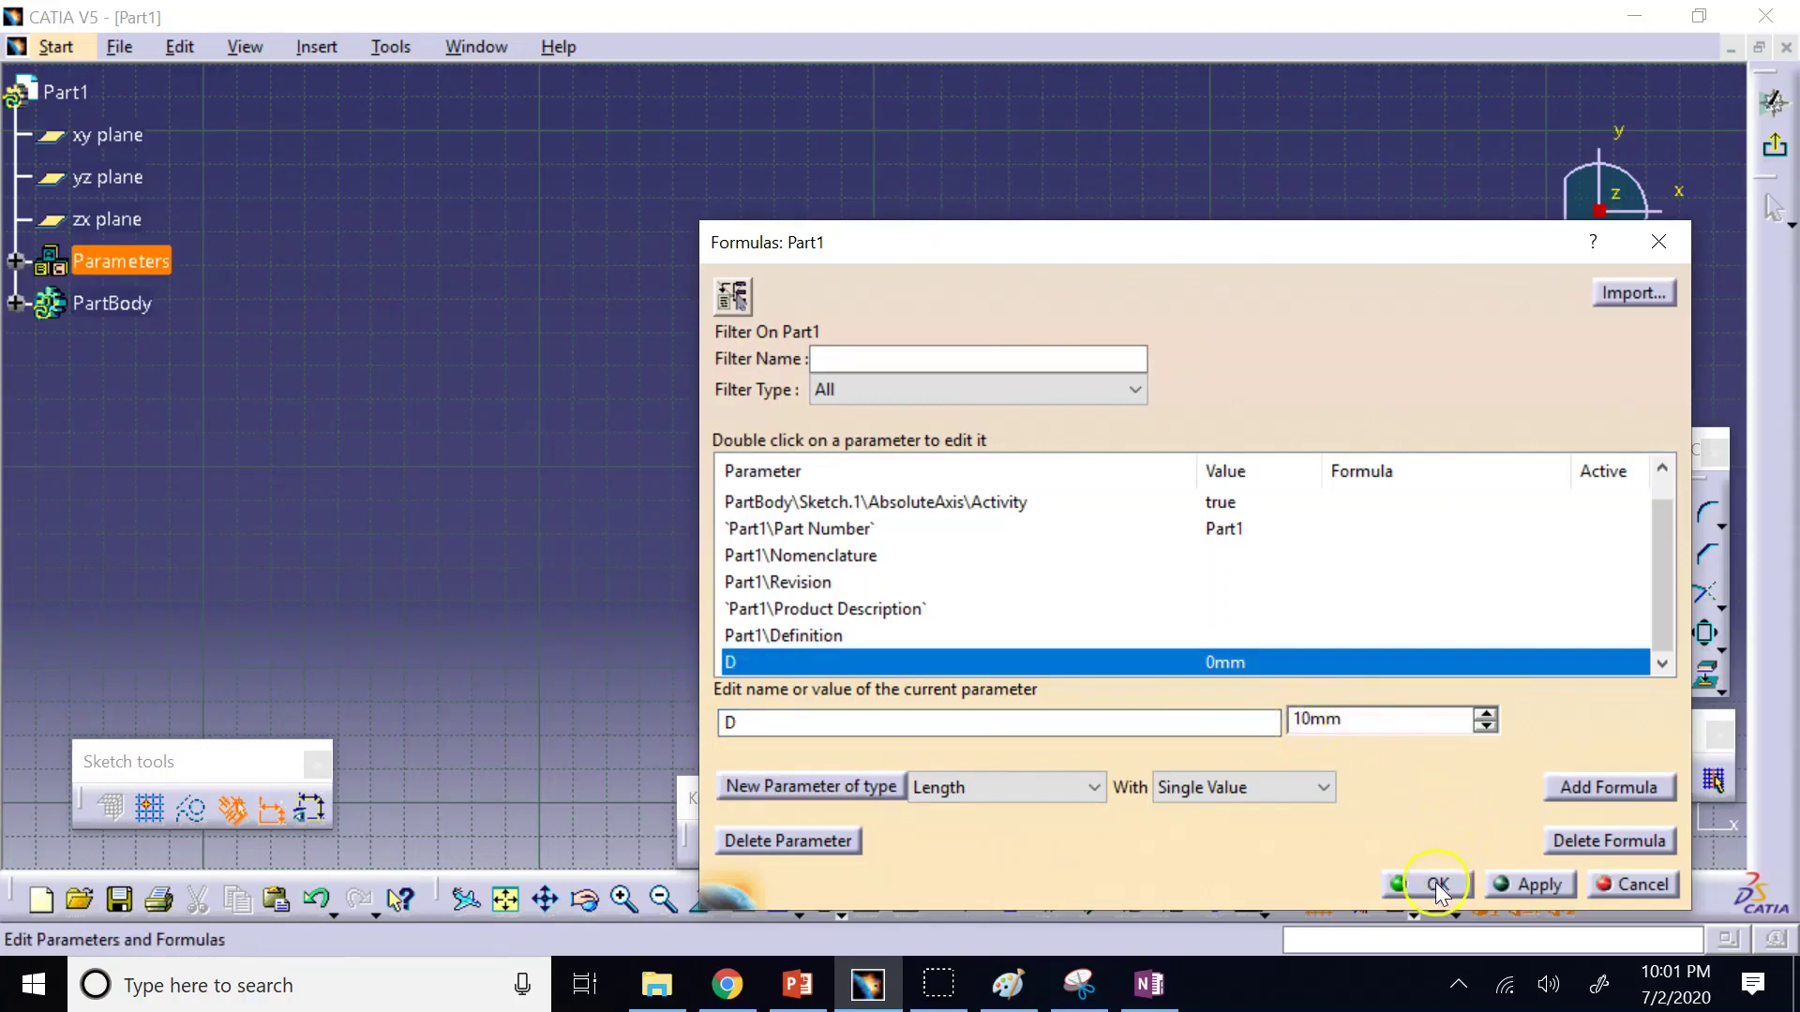
left_click(1538, 884)
left_click(1443, 884)
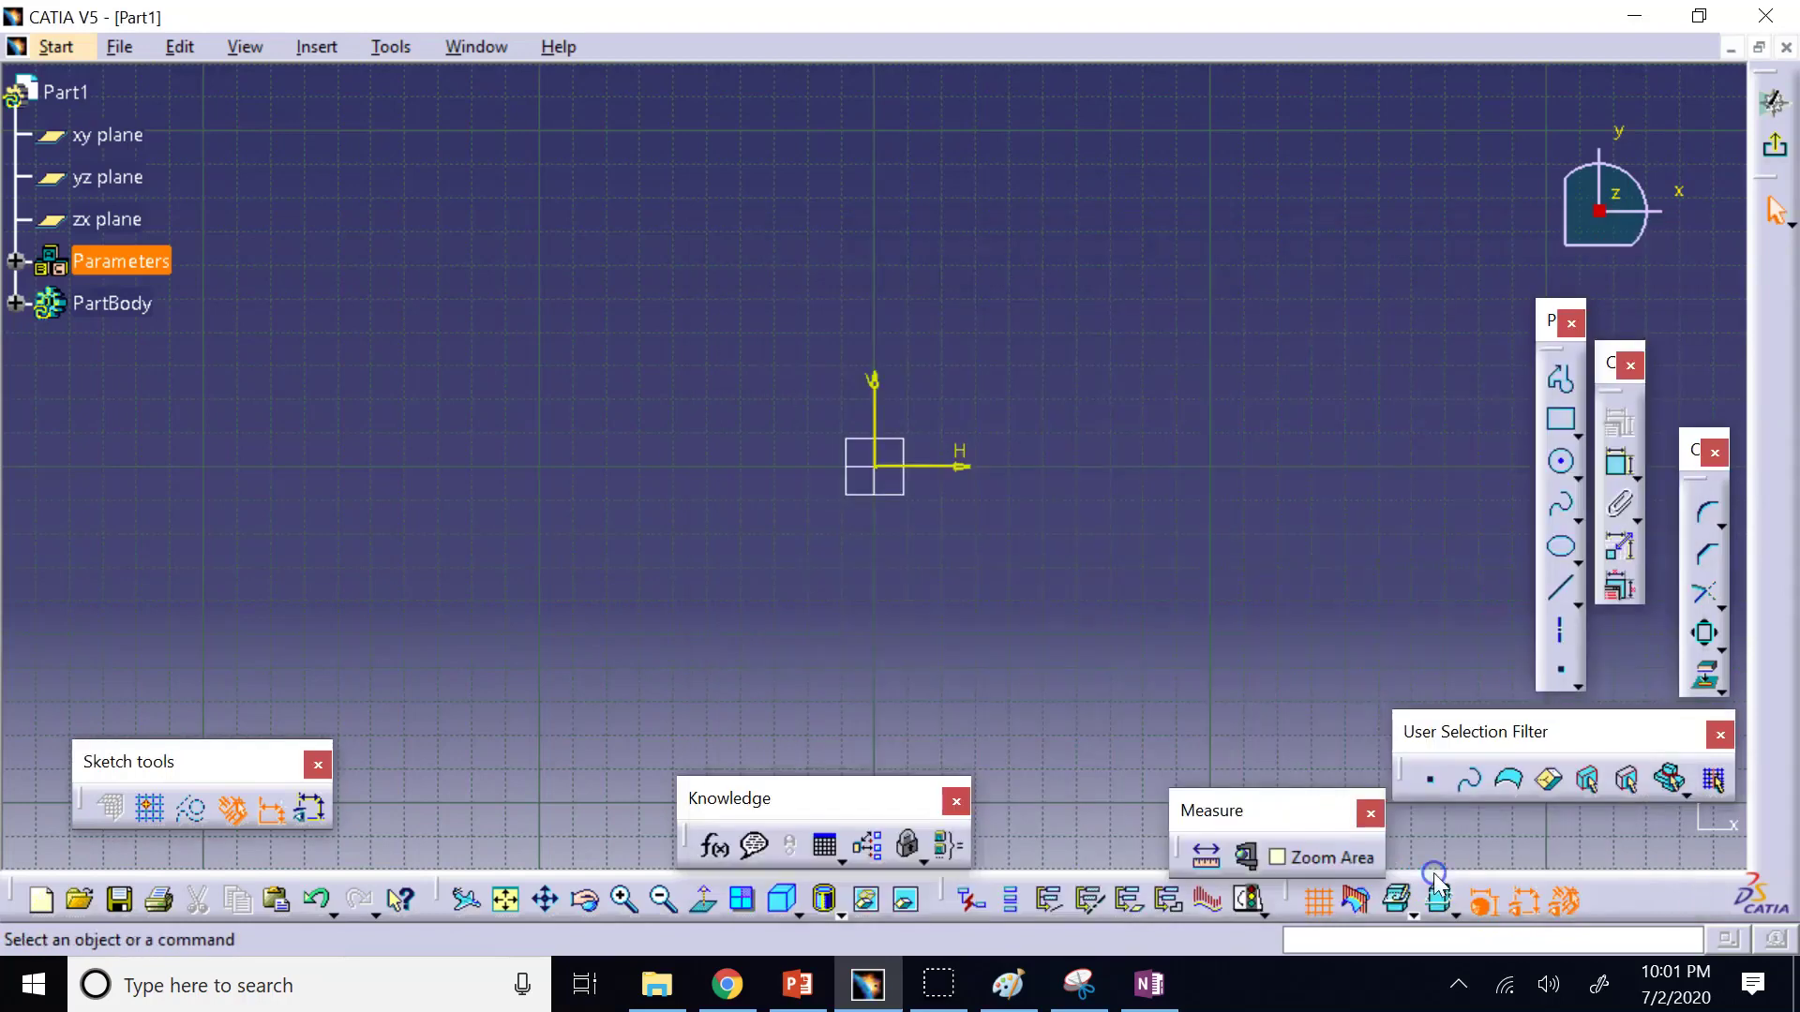
left_click(15, 261)
left_click(115, 302)
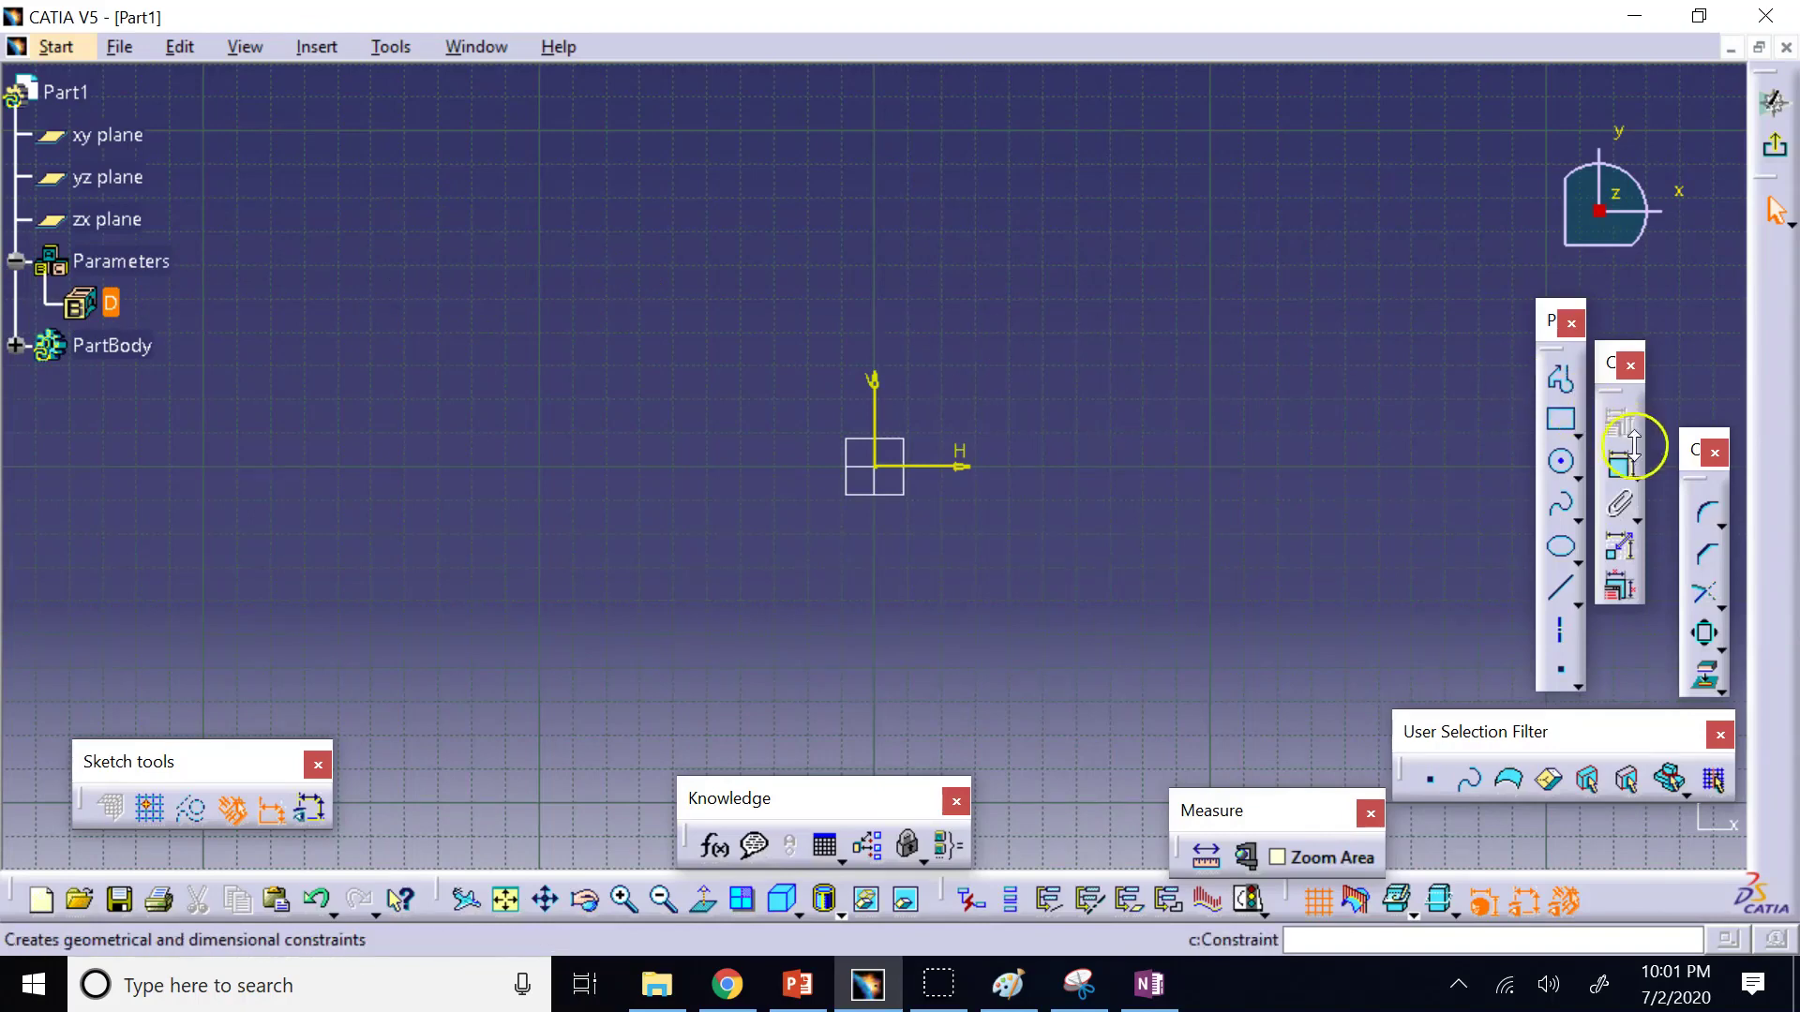
Sketch a hexagon centred on the origin with a horizontal upper edge and an incircle radius of about 83 mm.
left_click(1560, 463)
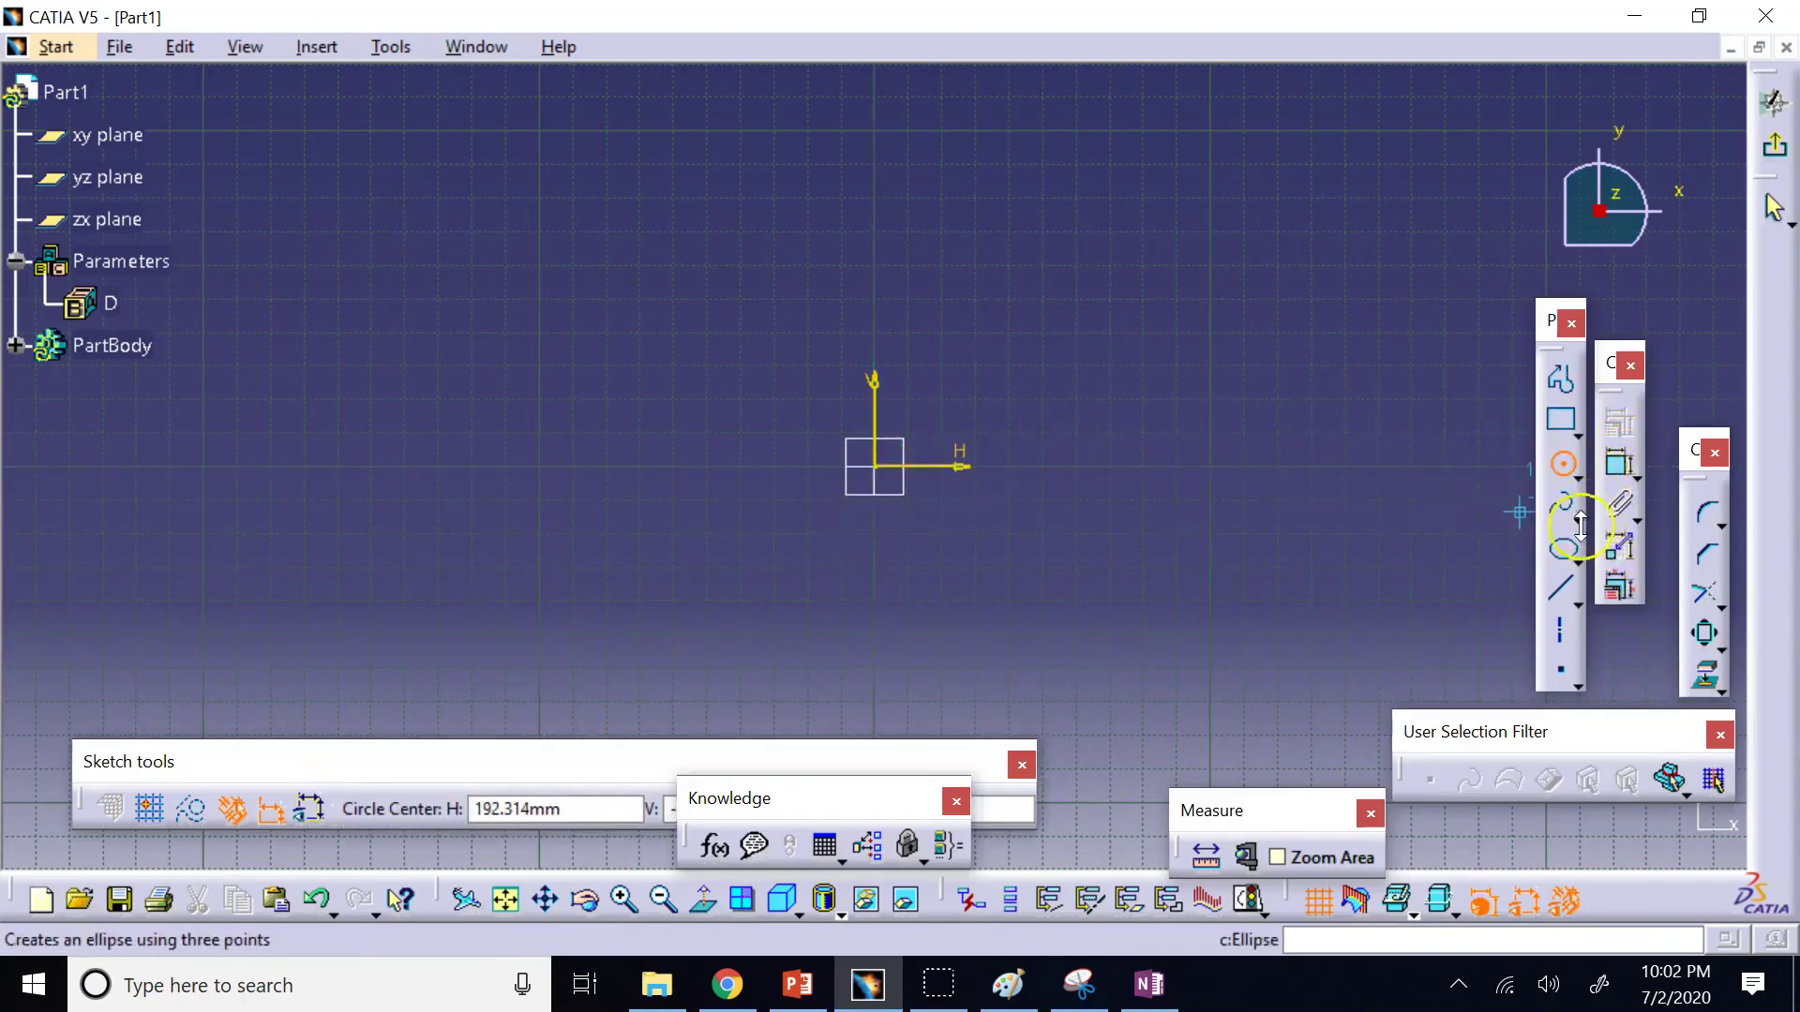
left_click(1576, 563)
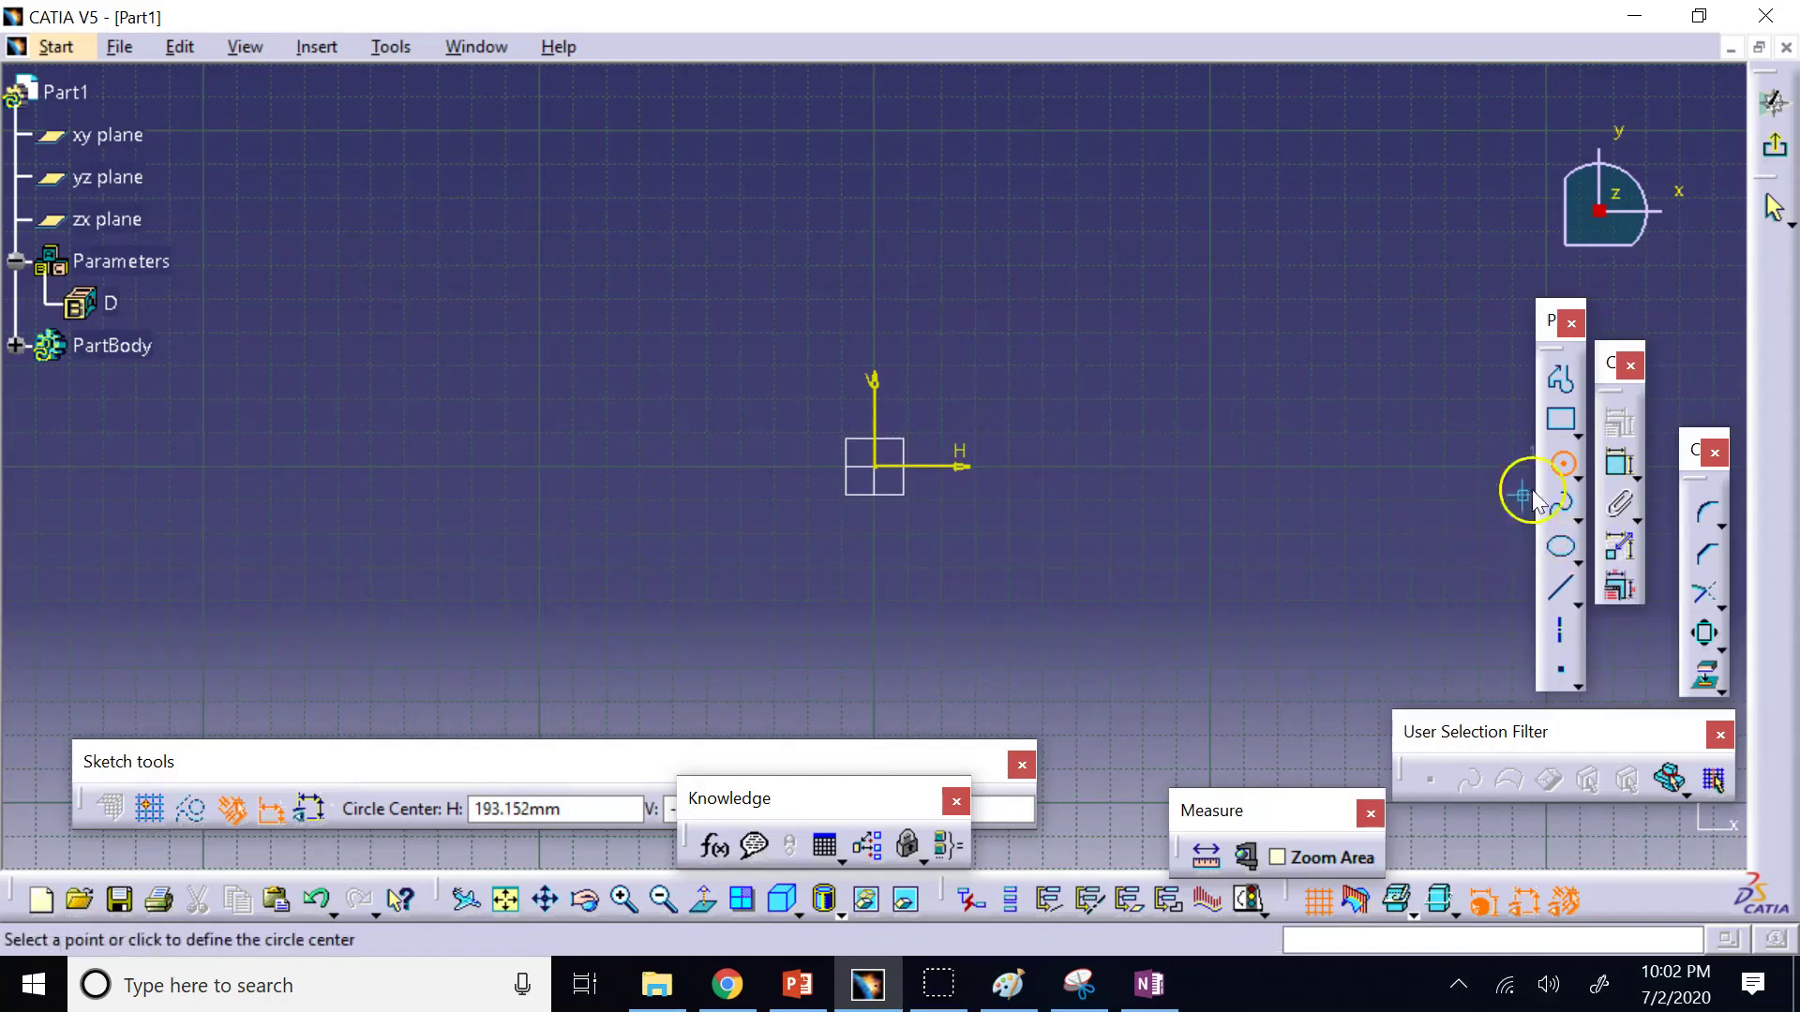
left_click(1577, 434)
left_click(1693, 463)
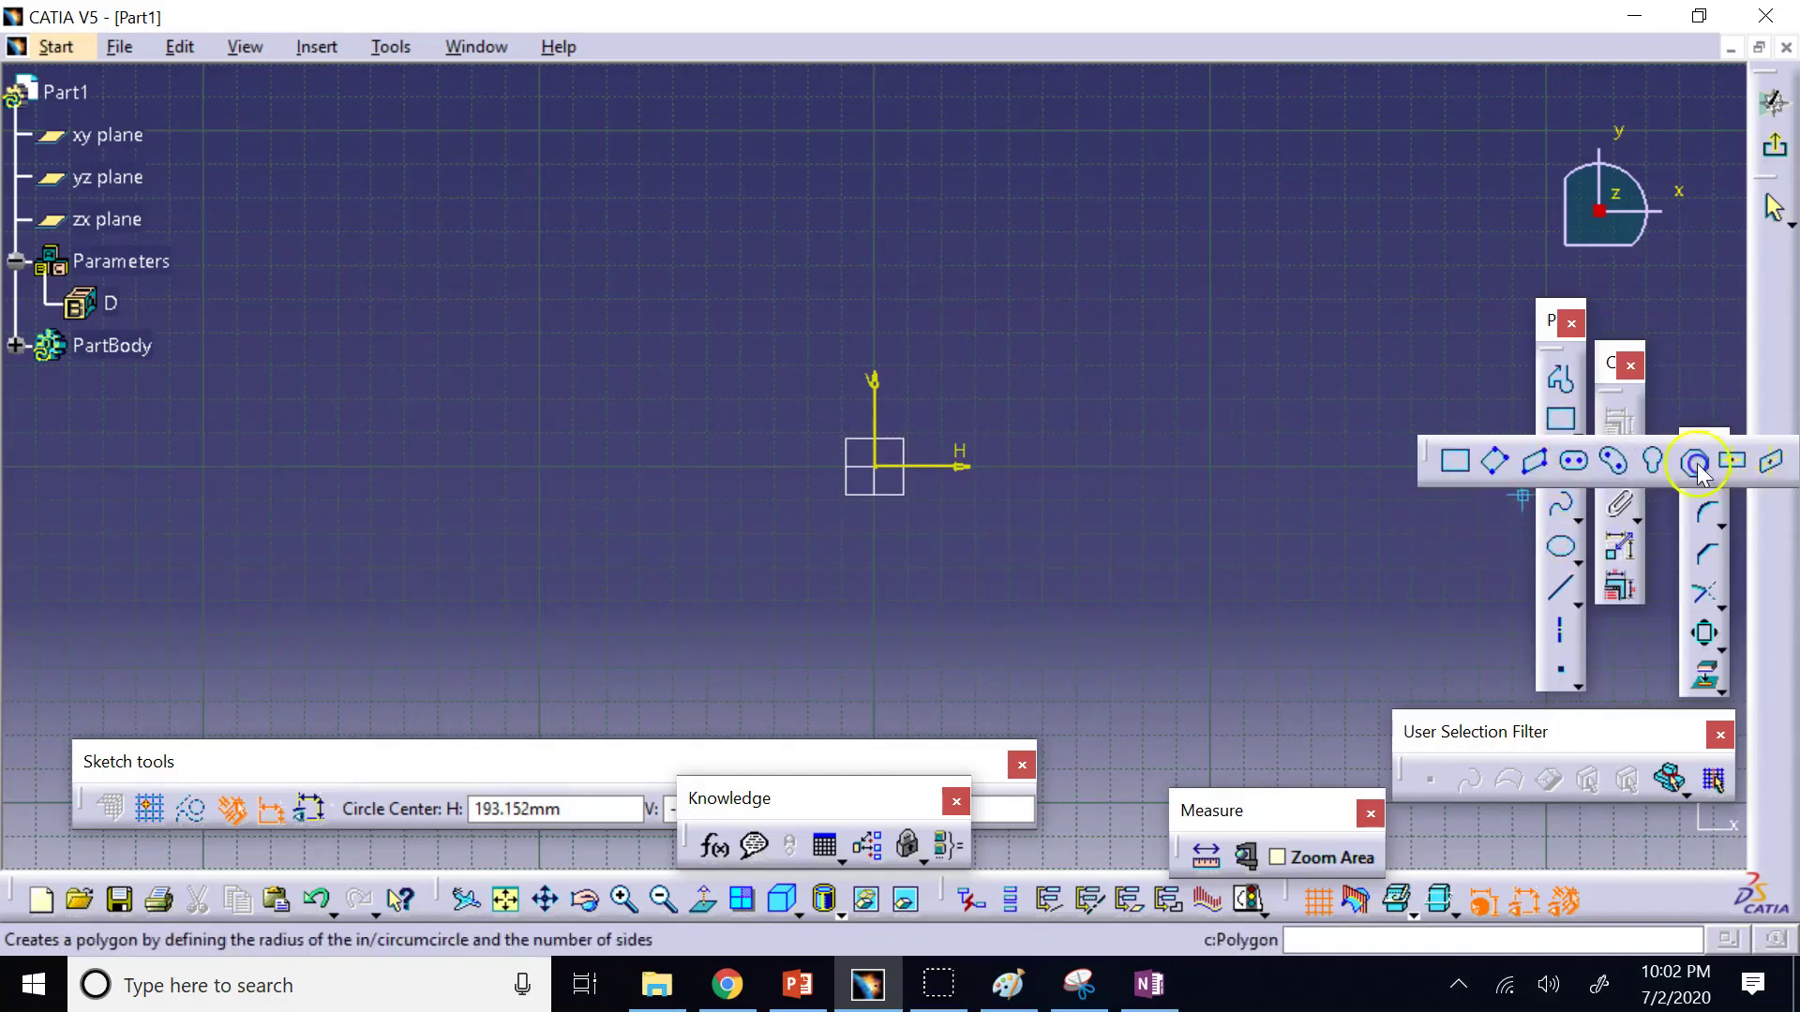
left_click(880, 465)
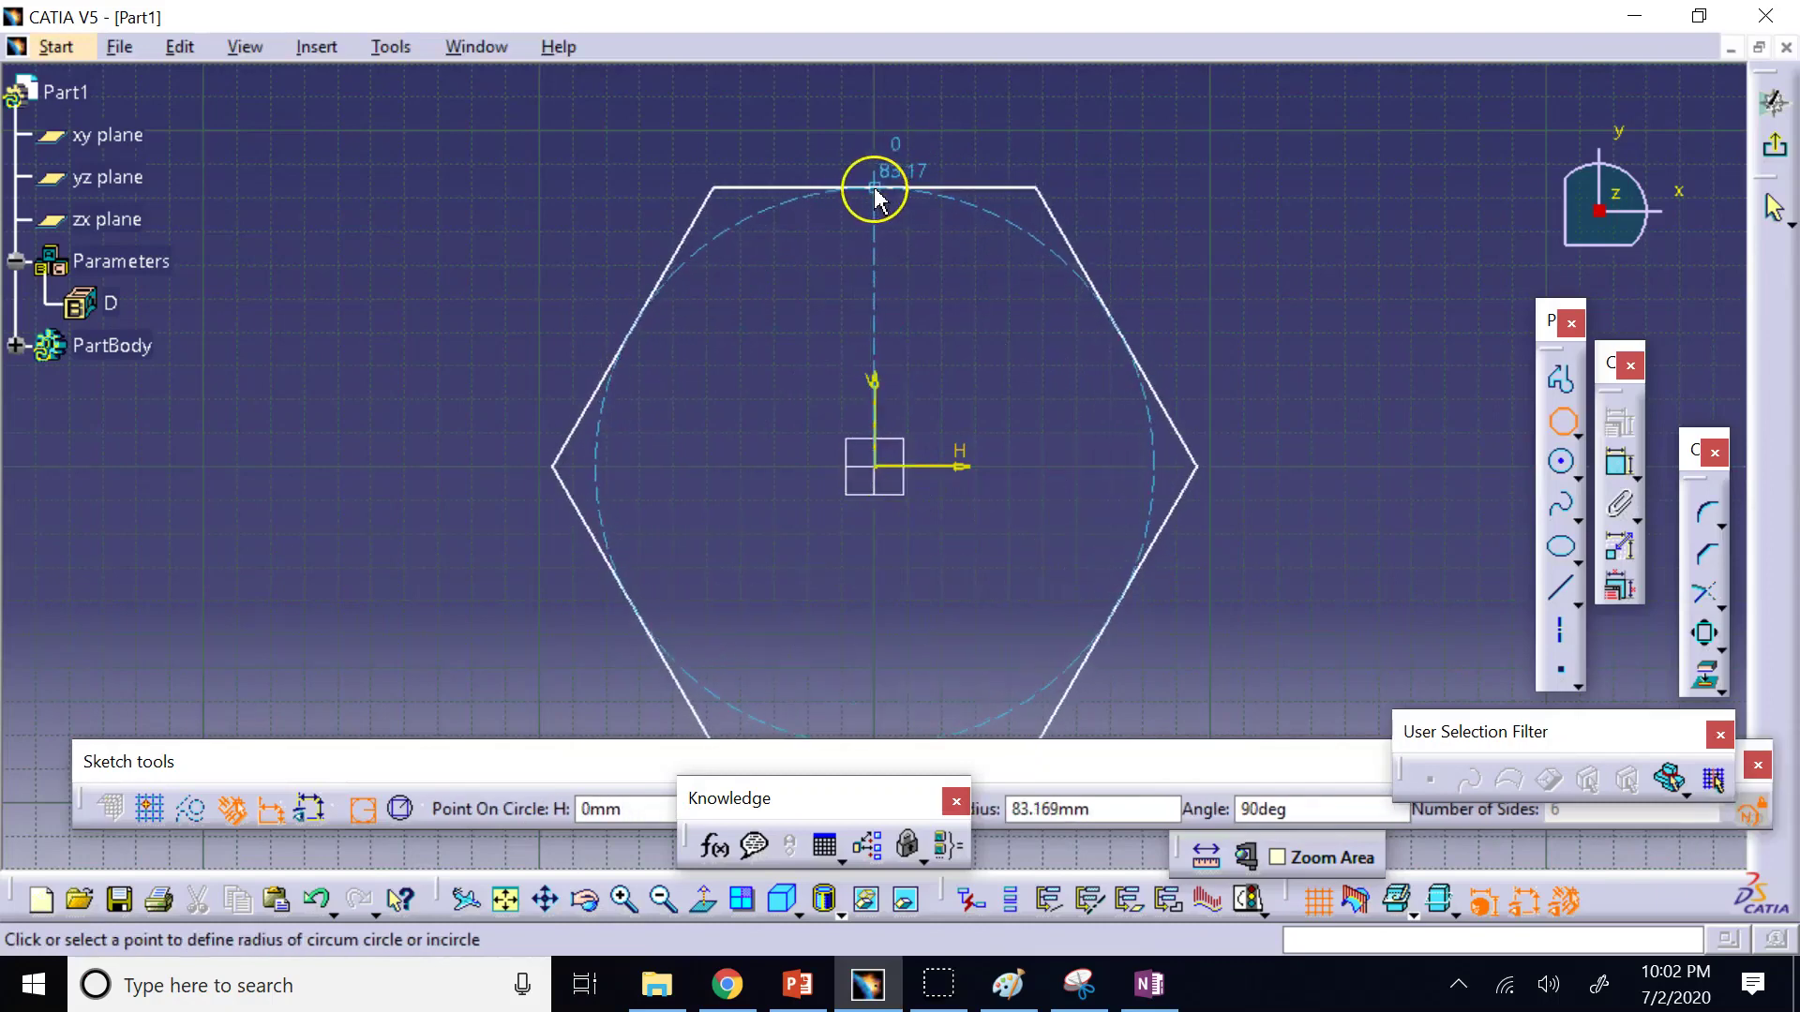
left_click(874, 188)
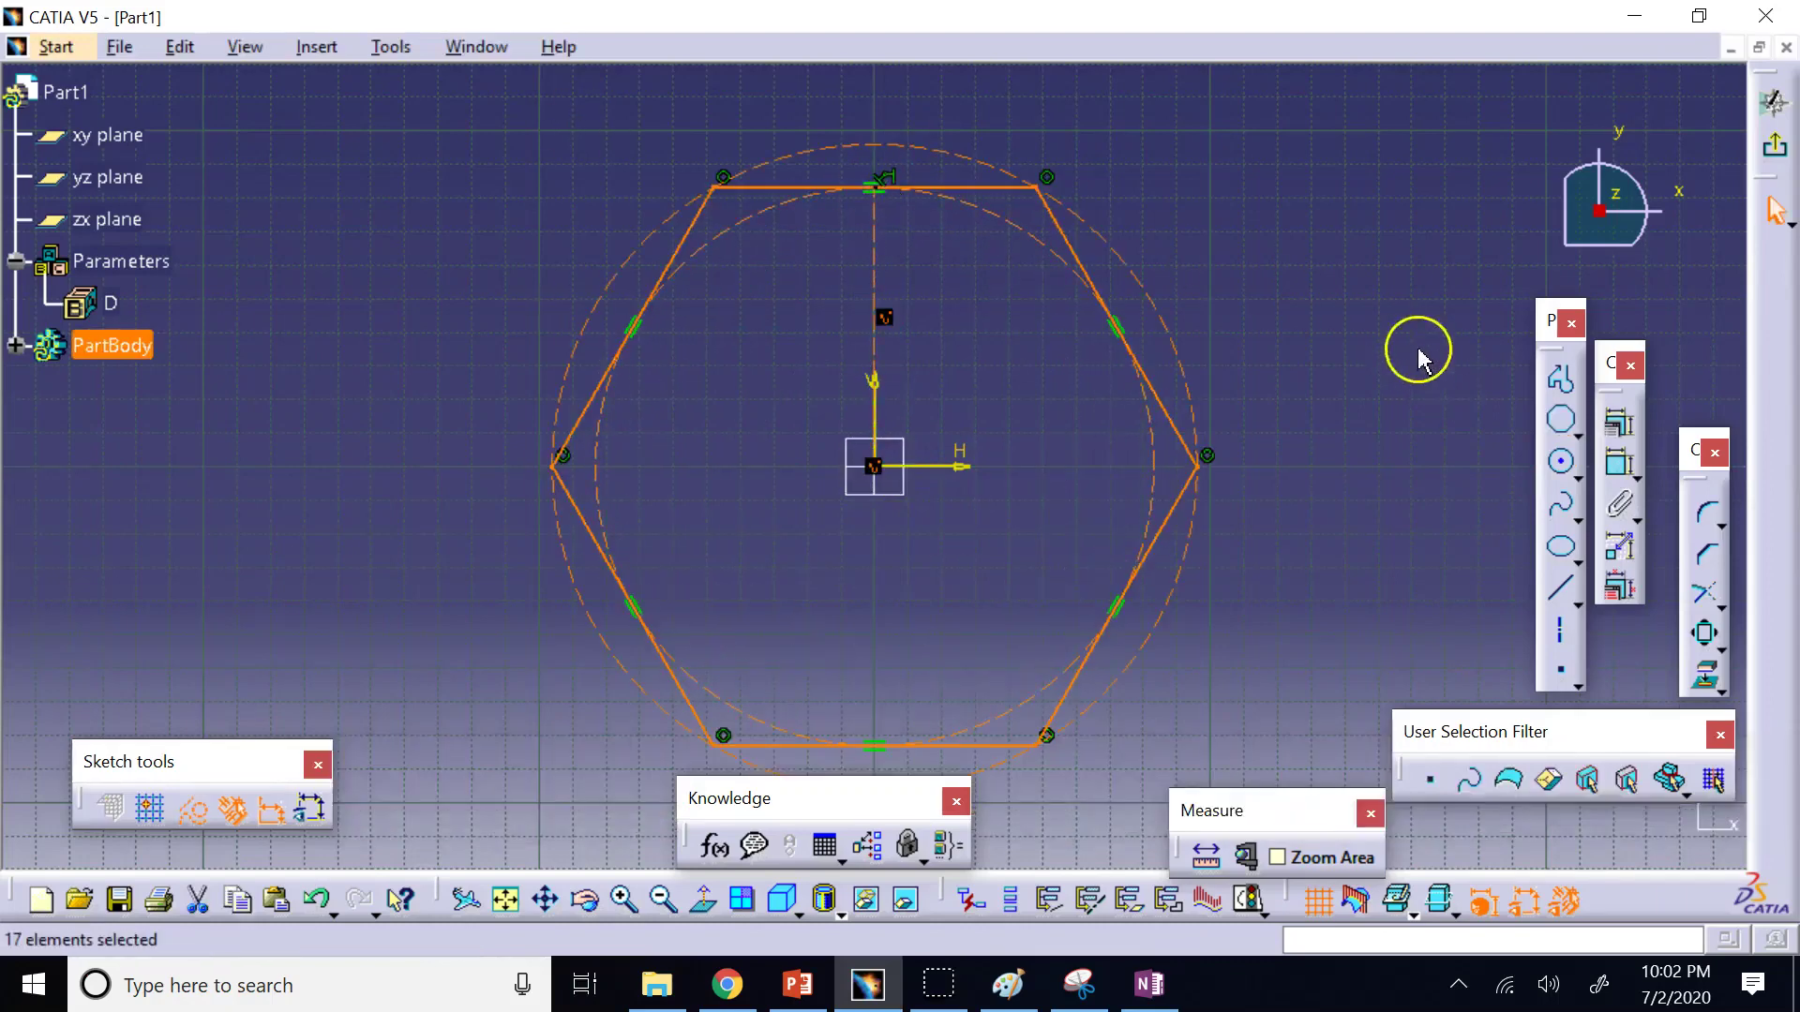
left_click(1290, 262)
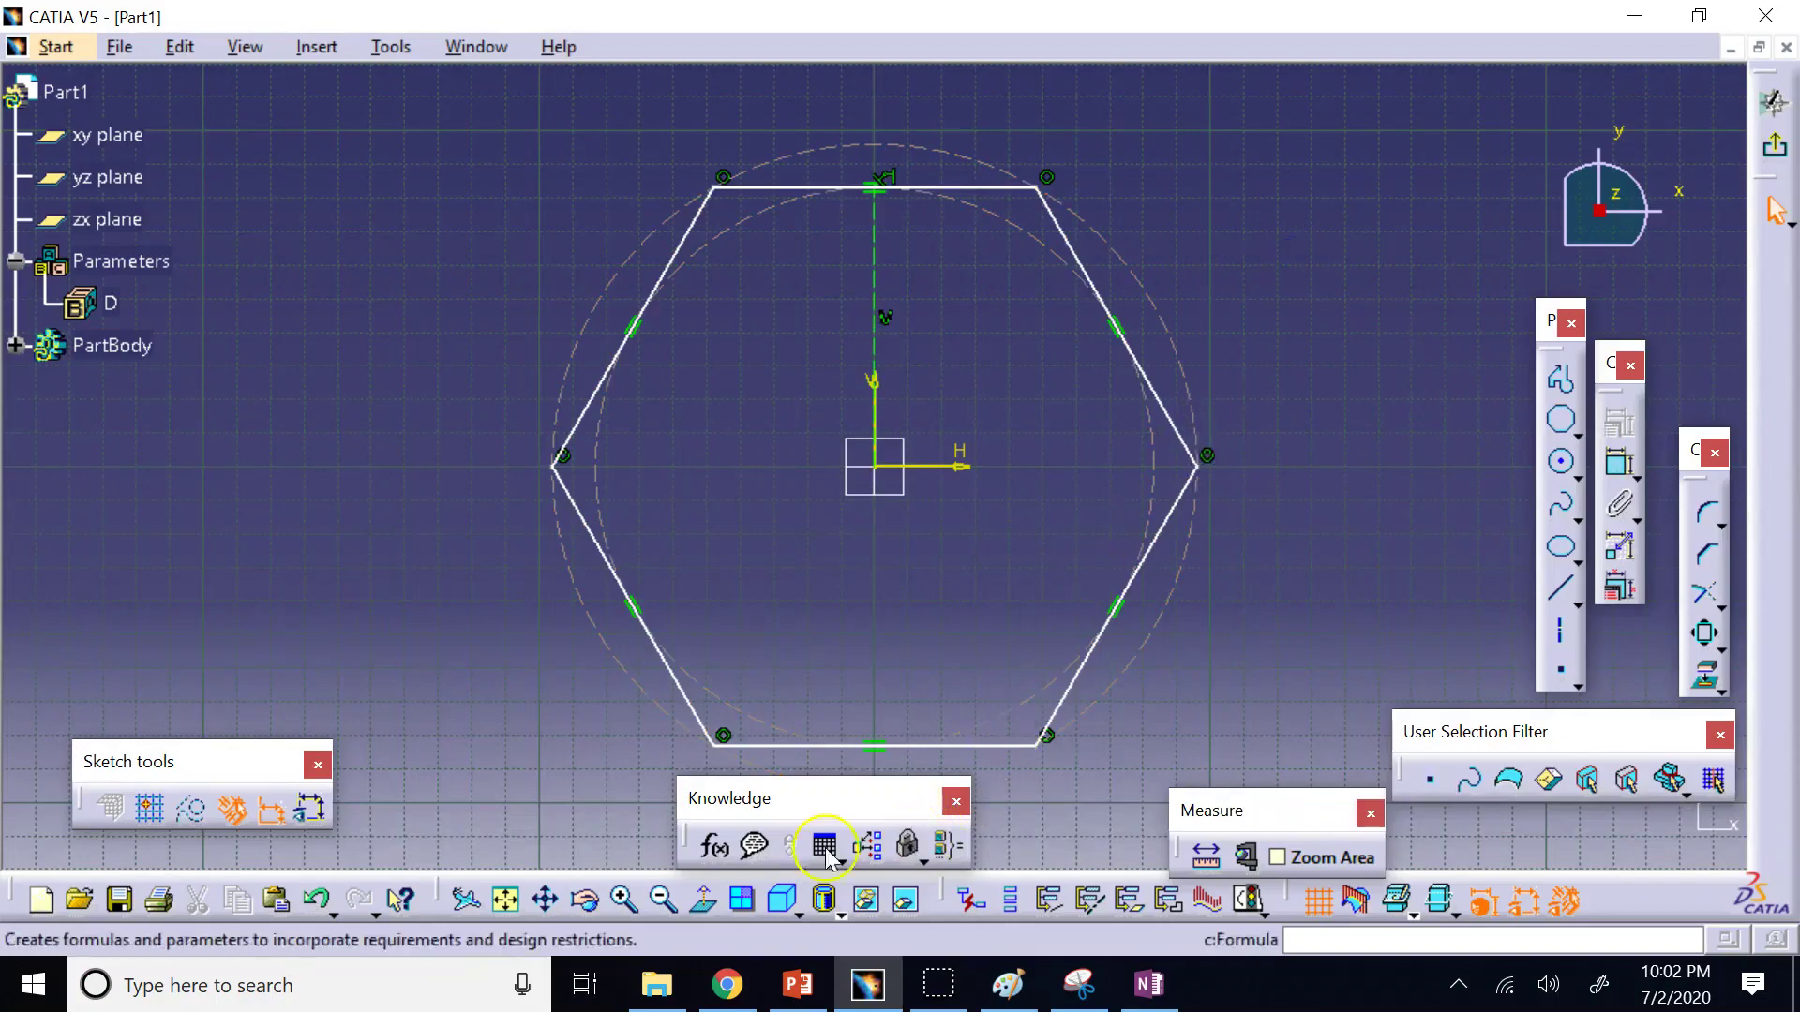
Dimension the hexagon's width between its two opposite corners on the horizontal axis, placing the dimension above it.
left_click(514, 903)
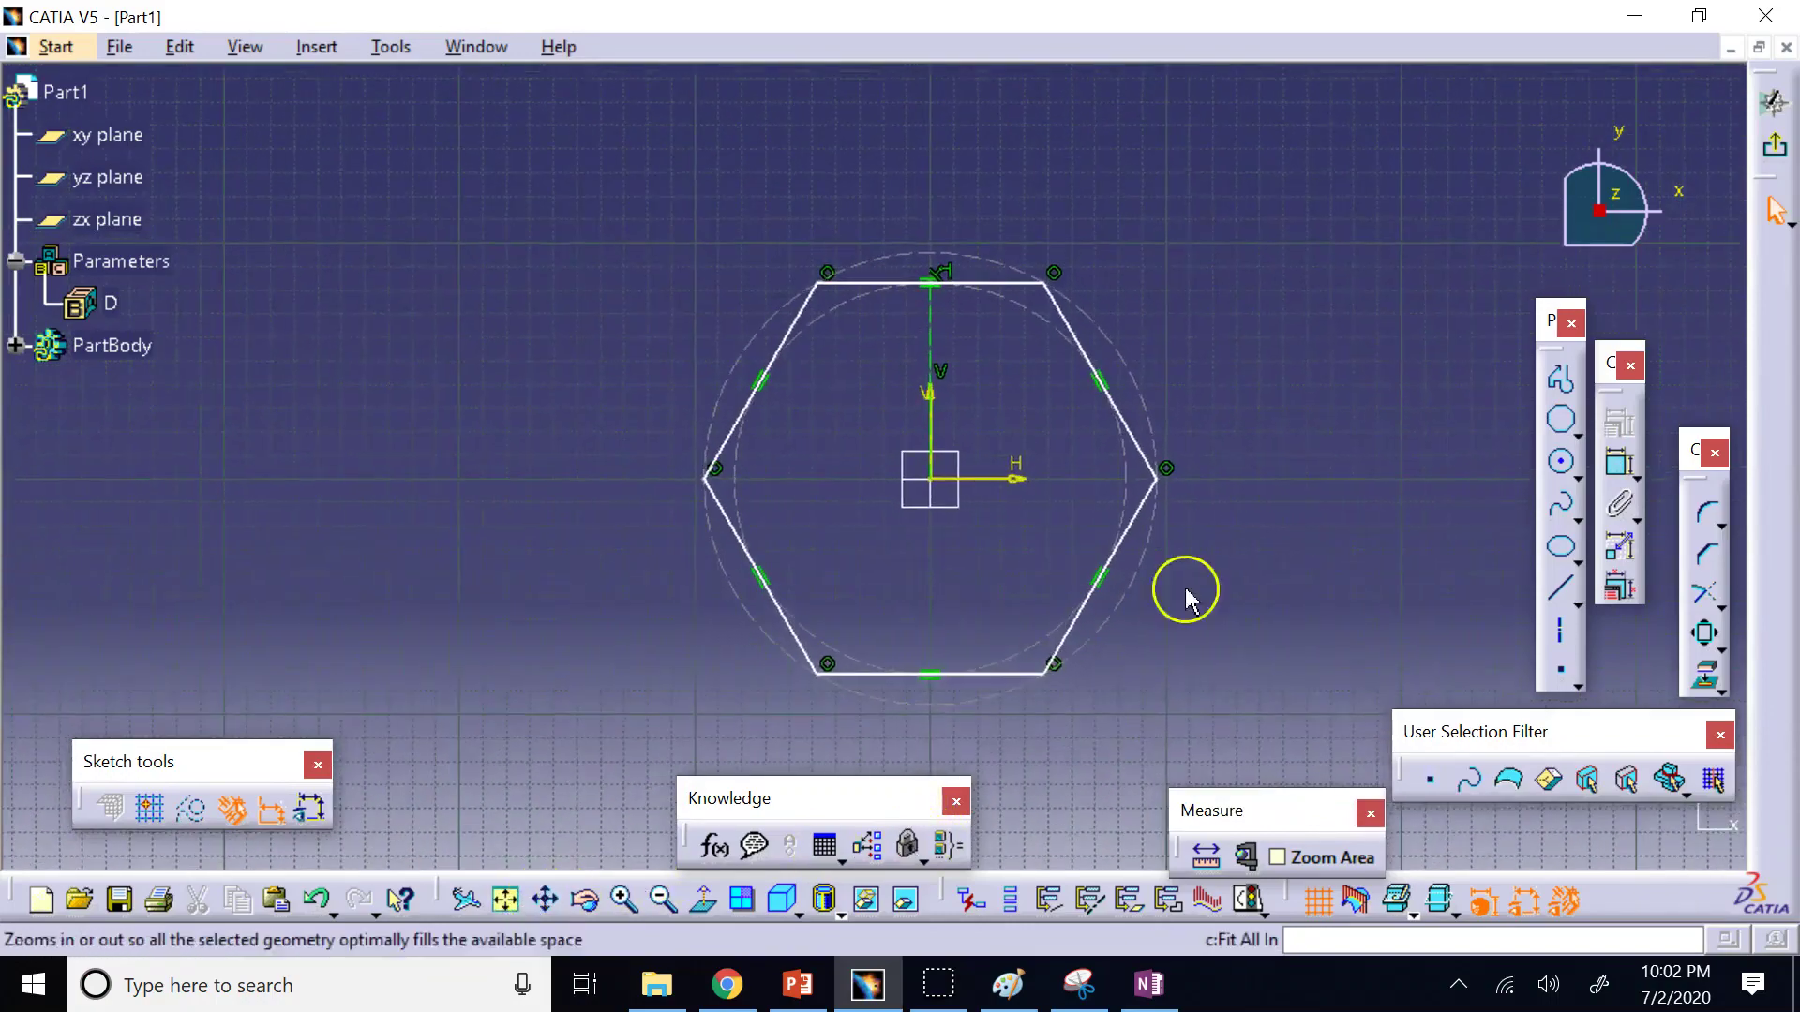
left_click(1627, 450)
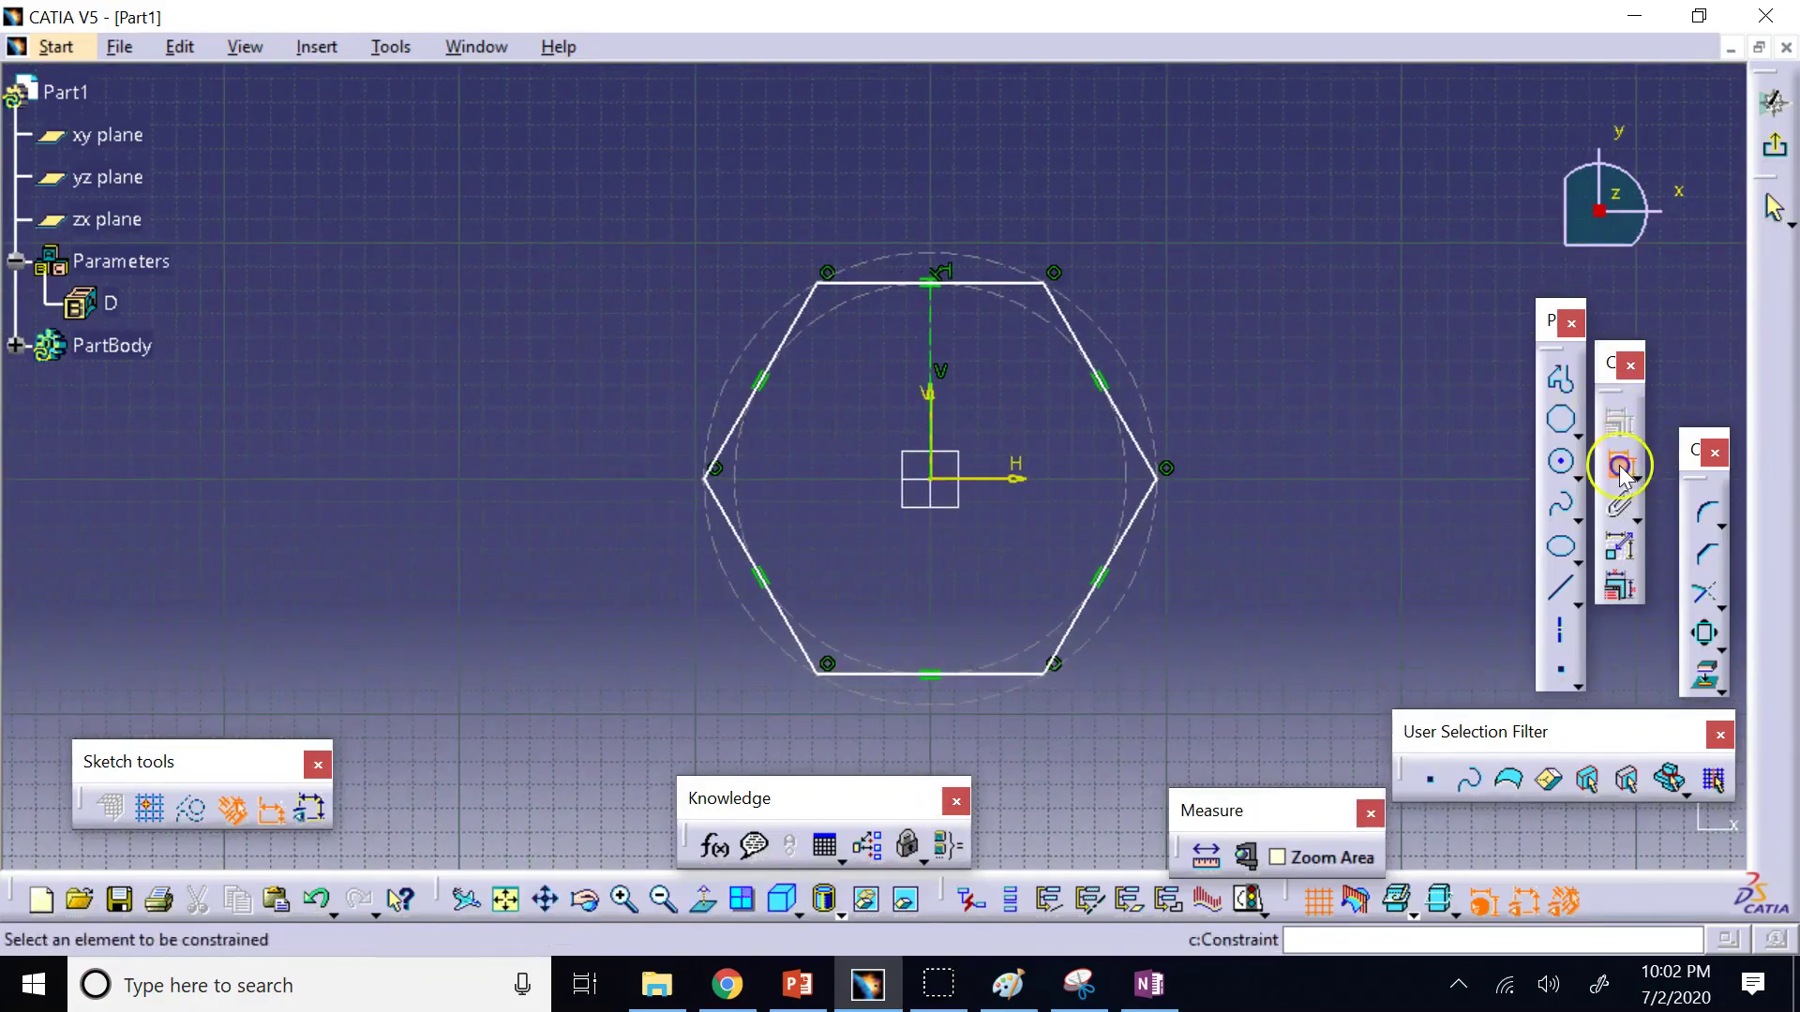
left_click(1163, 476)
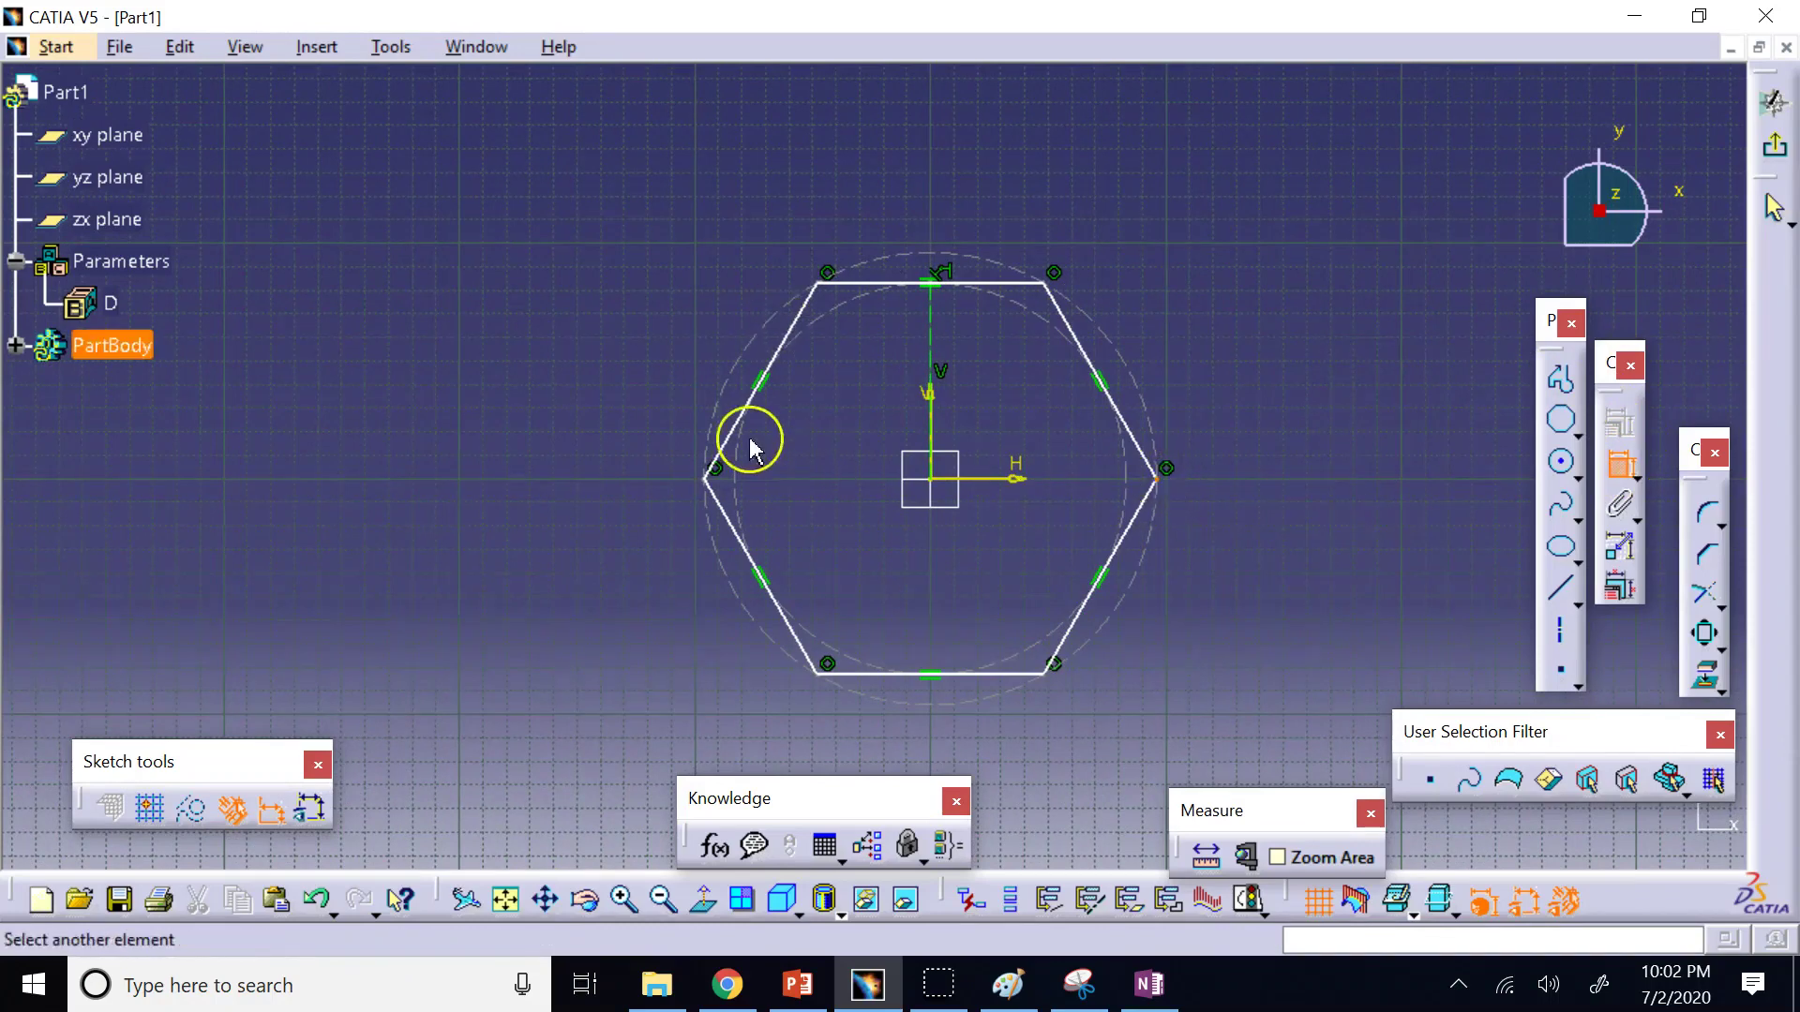
left_click(707, 474)
left_click(932, 179)
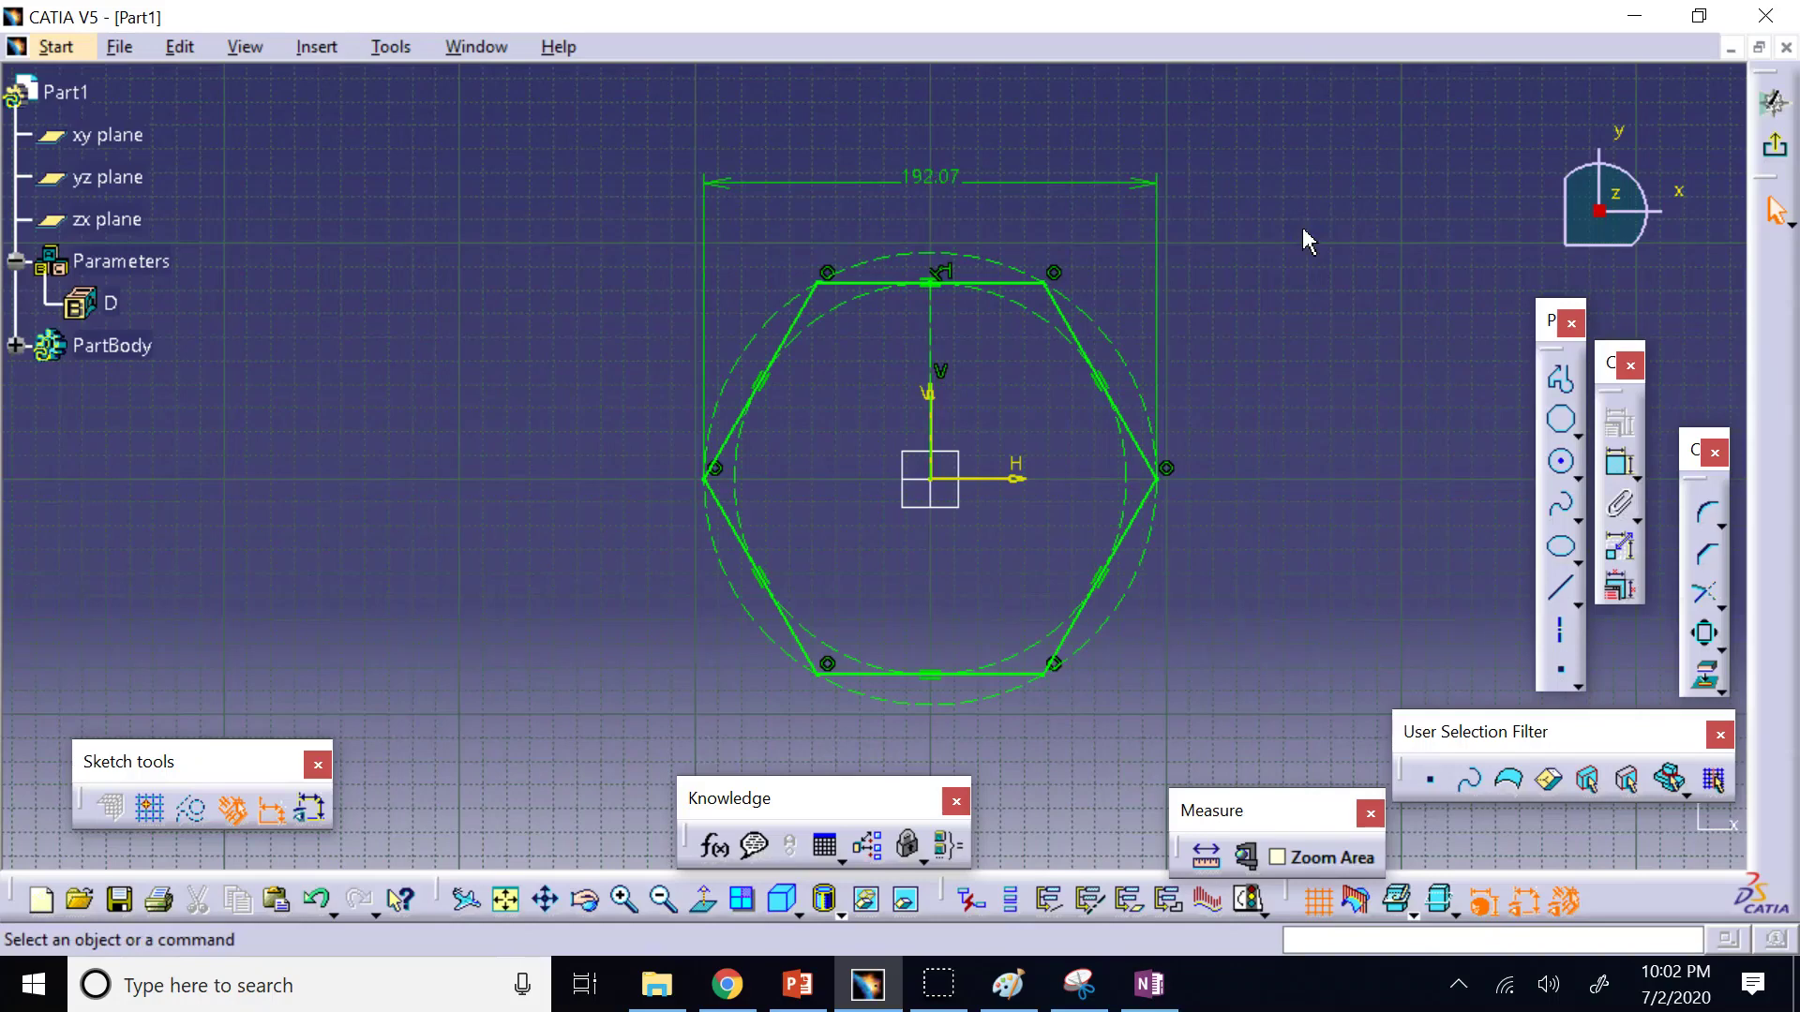
Drive the hexagon's corner-to-corner dimension with the formula 2*D.
left_click(940, 183)
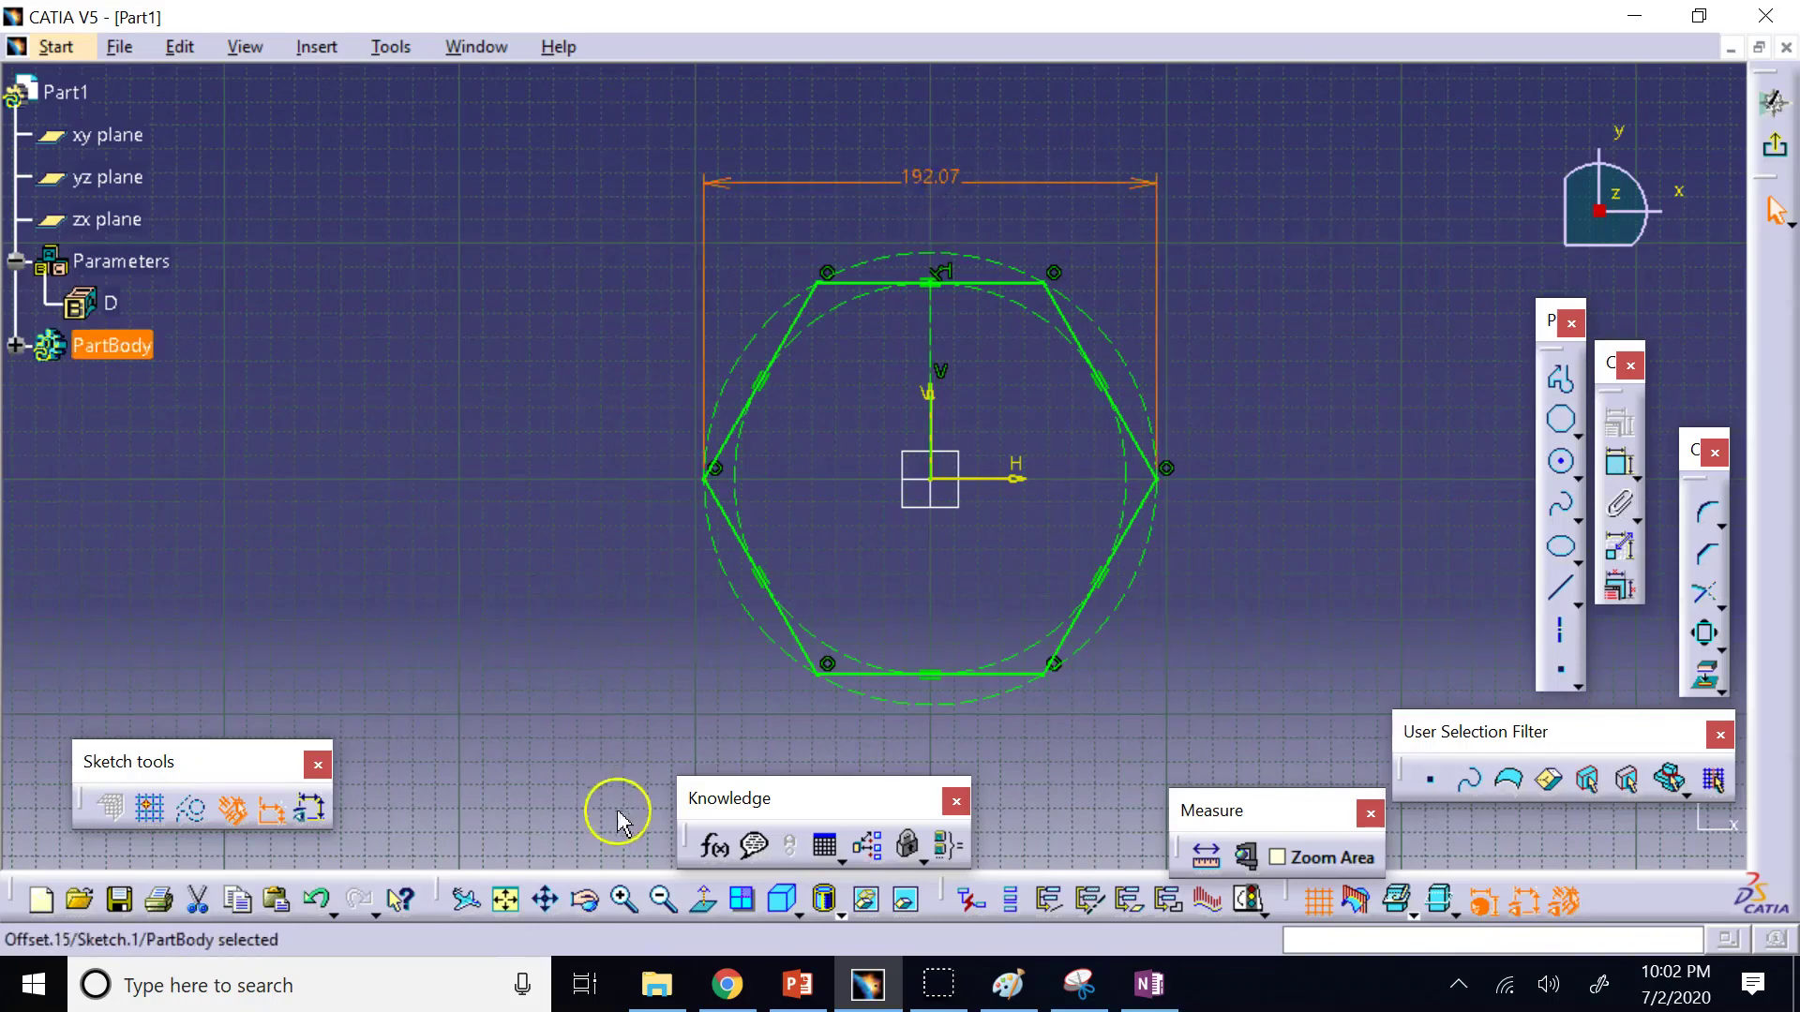
left_click(713, 846)
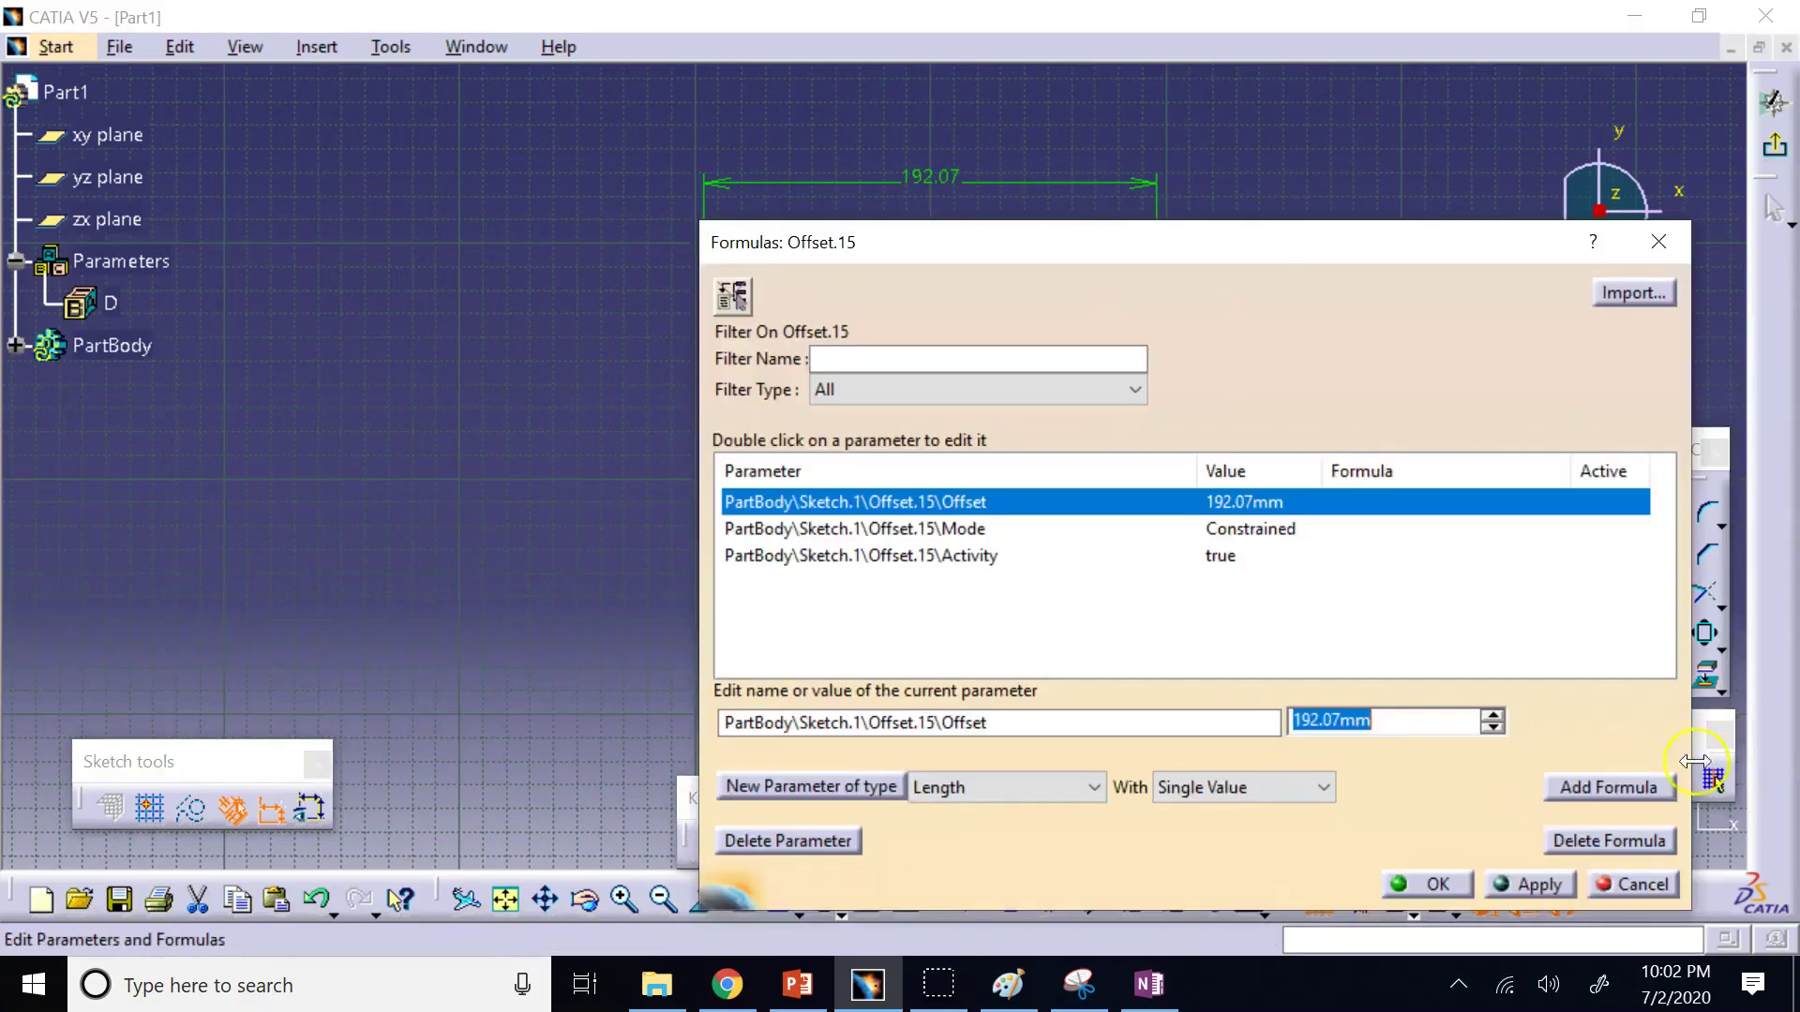
left_click(1636, 790)
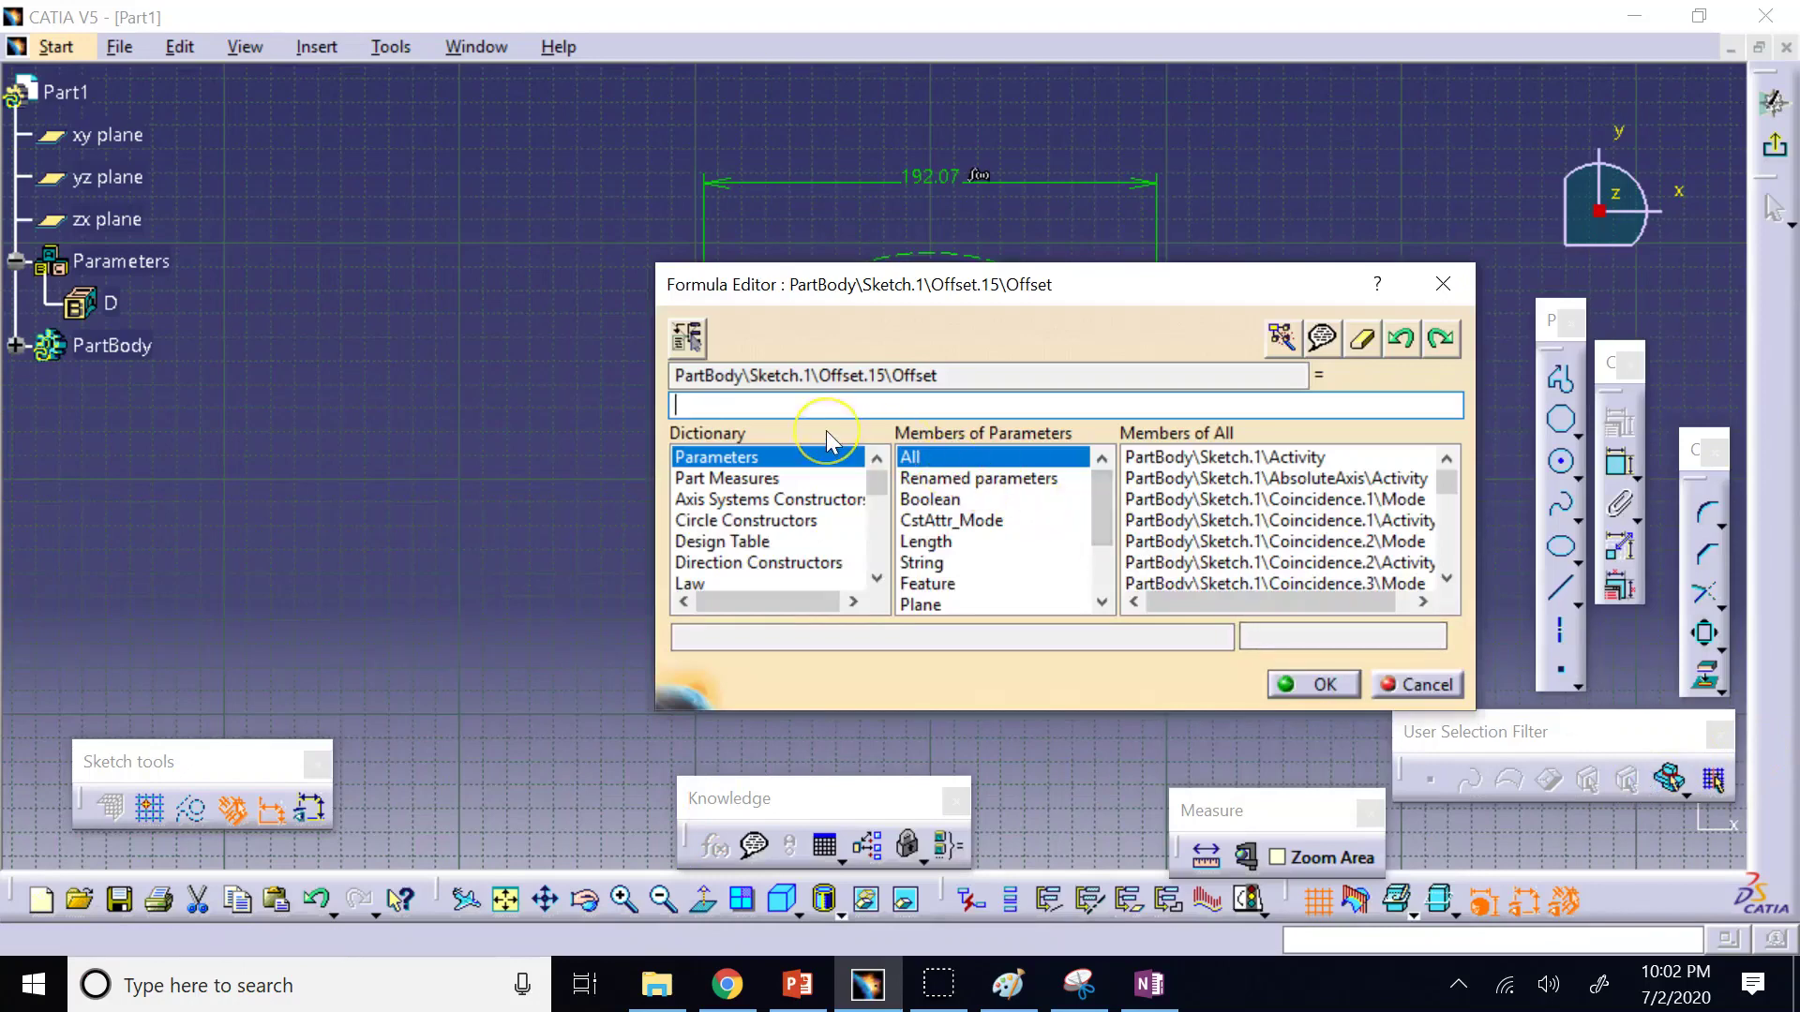
type("2")
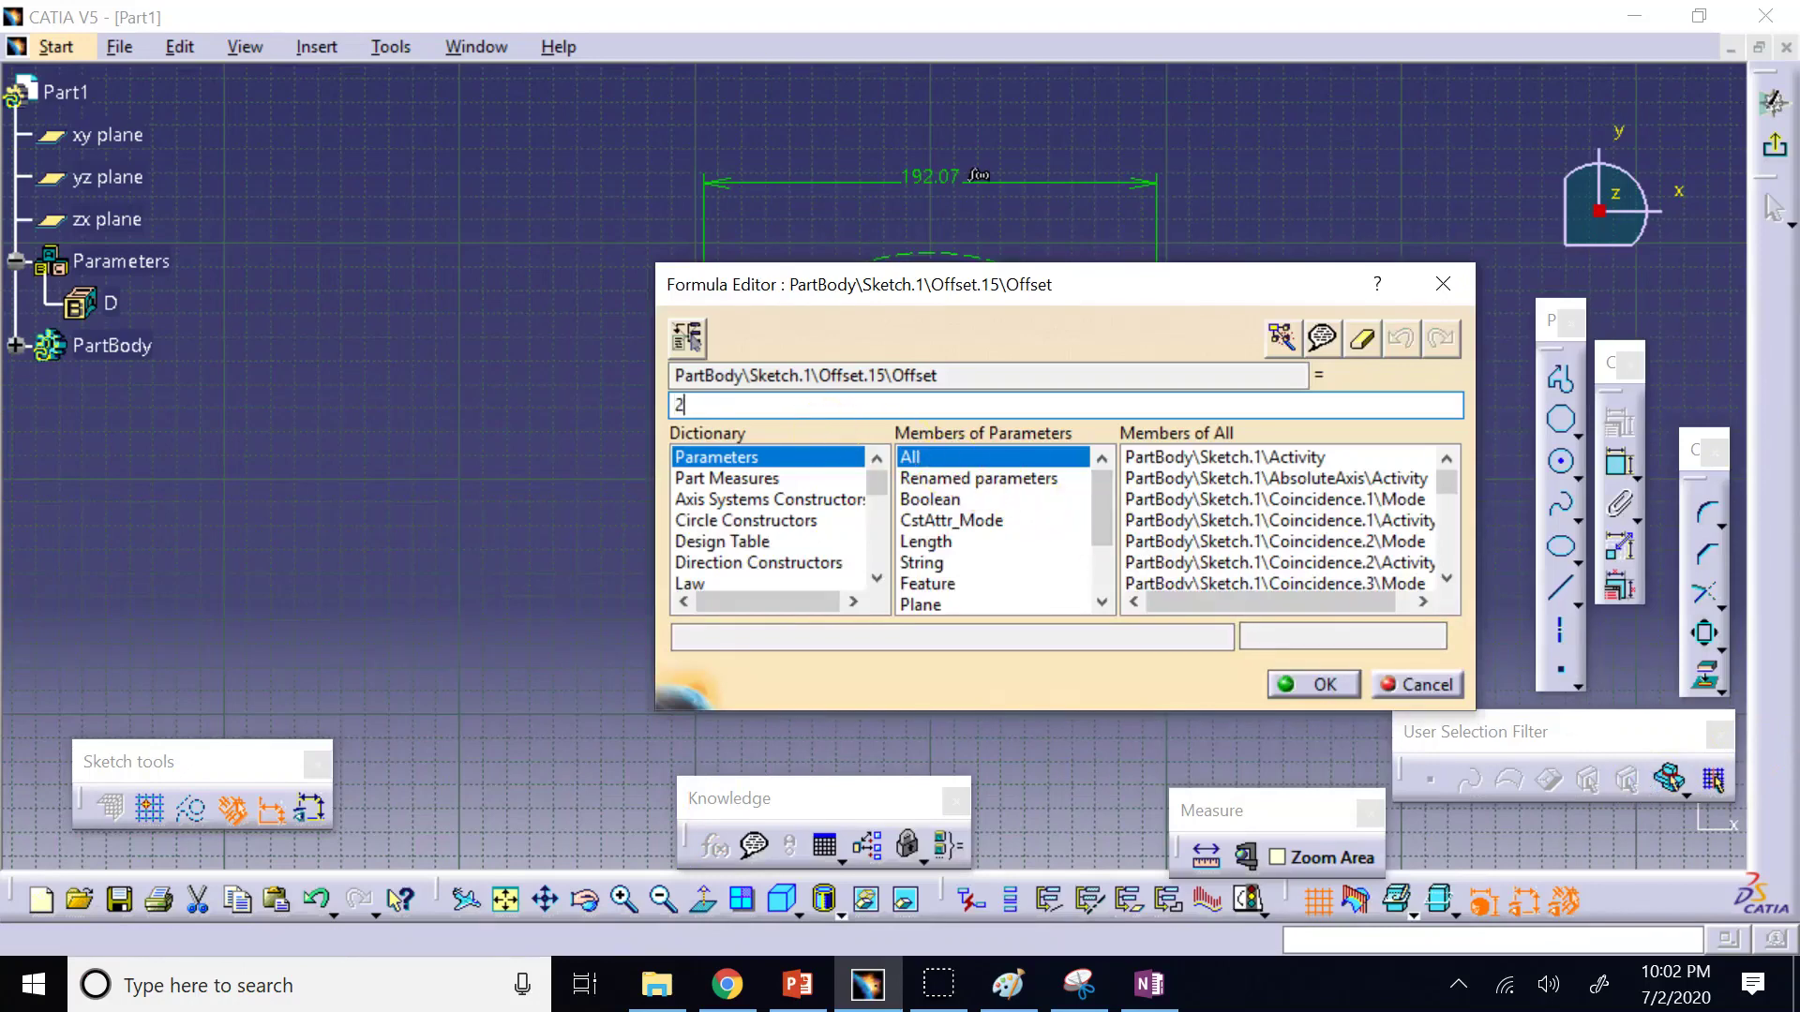
type("*")
left_click(111, 303)
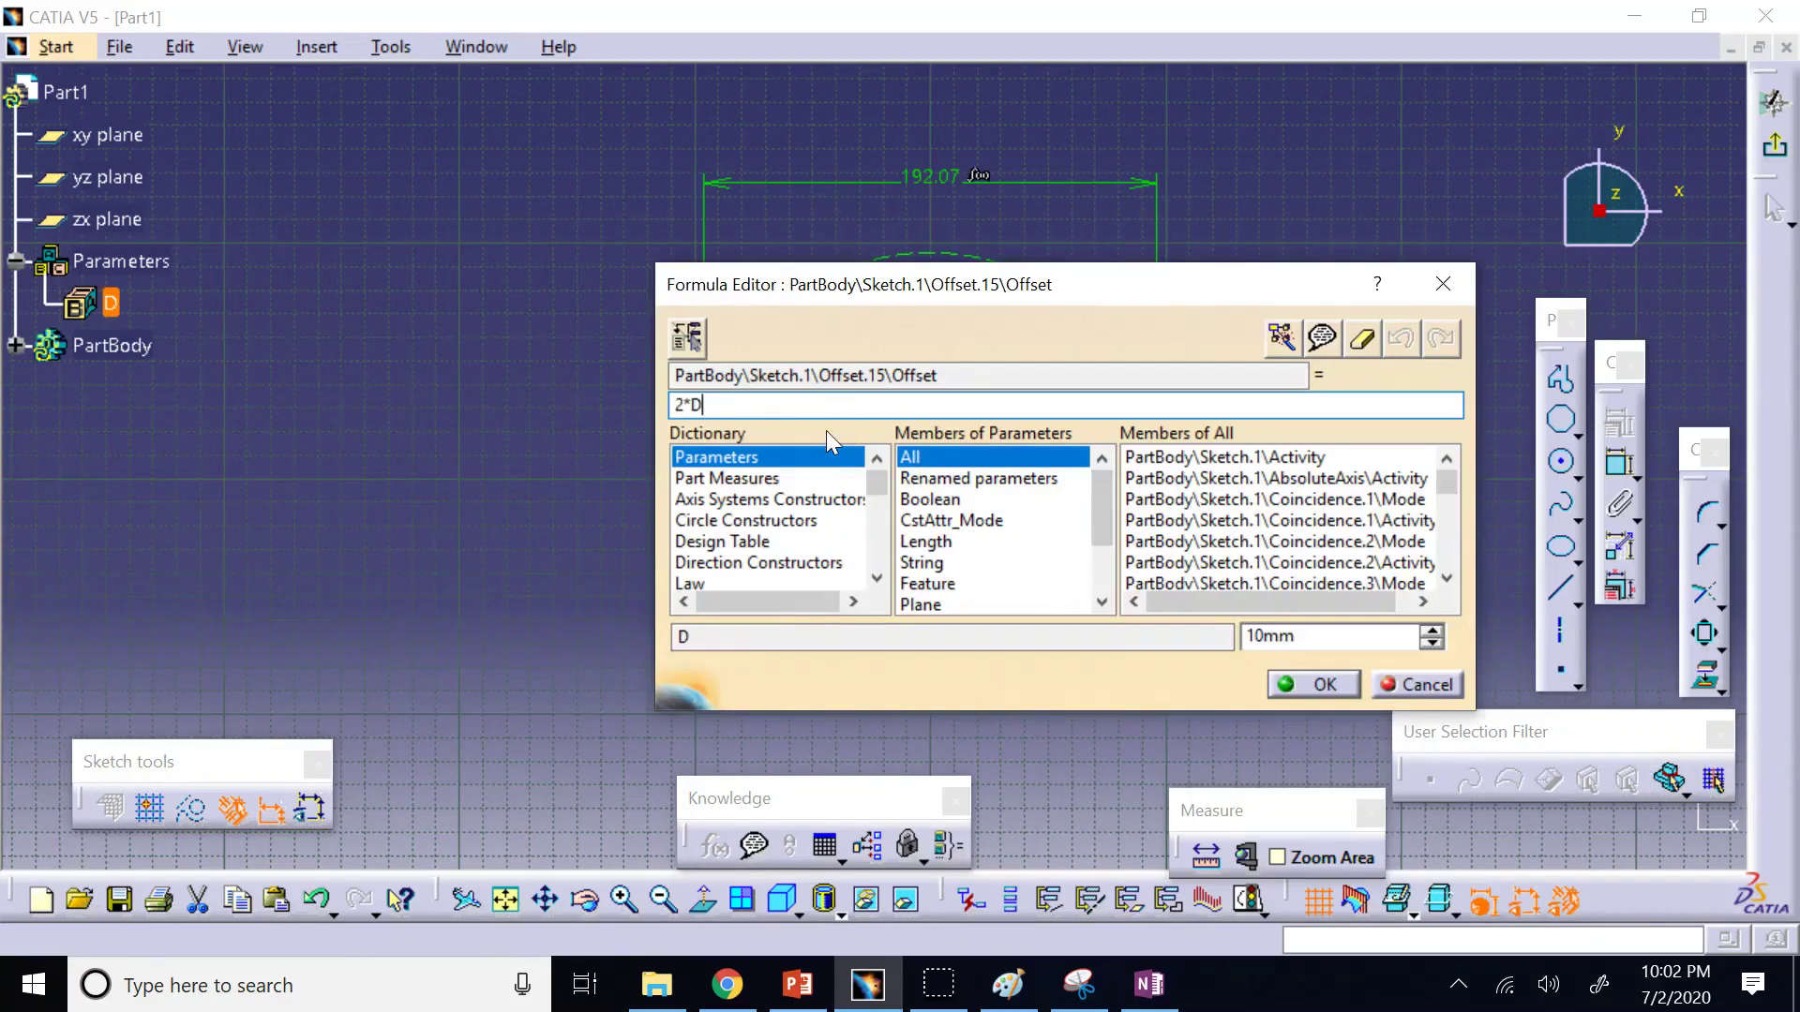
left_click(1313, 685)
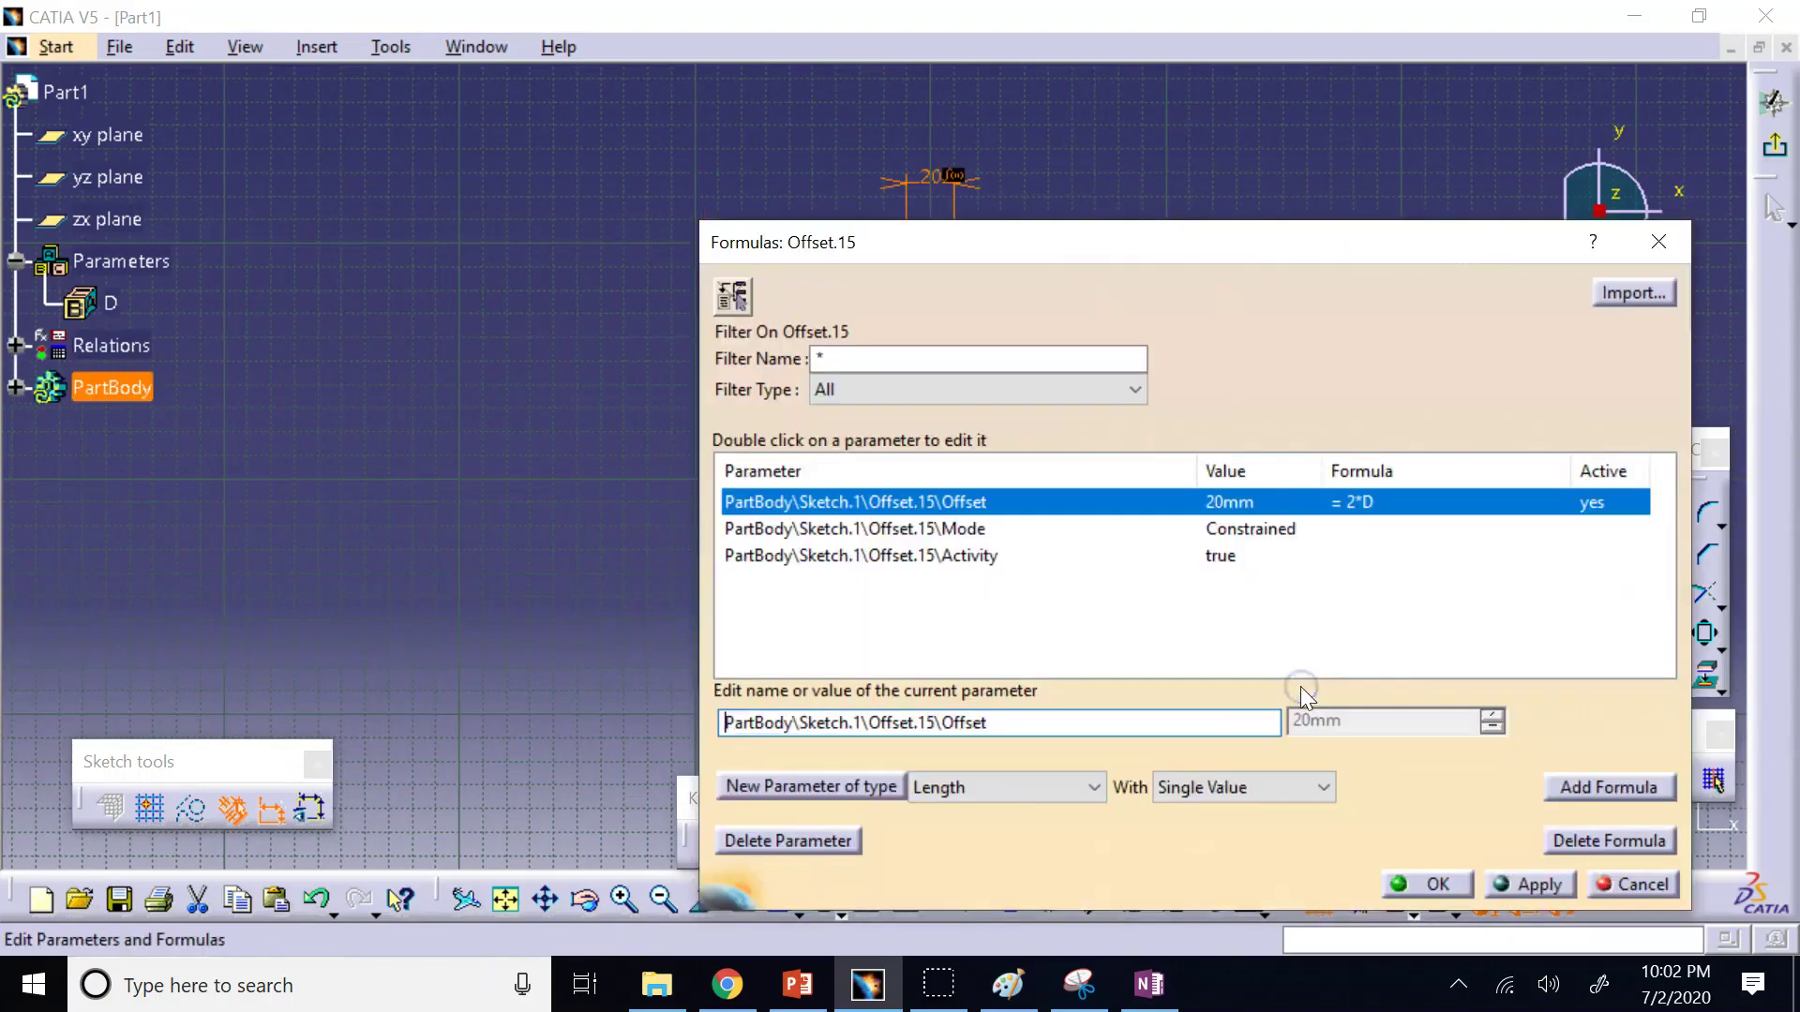
left_click(1429, 884)
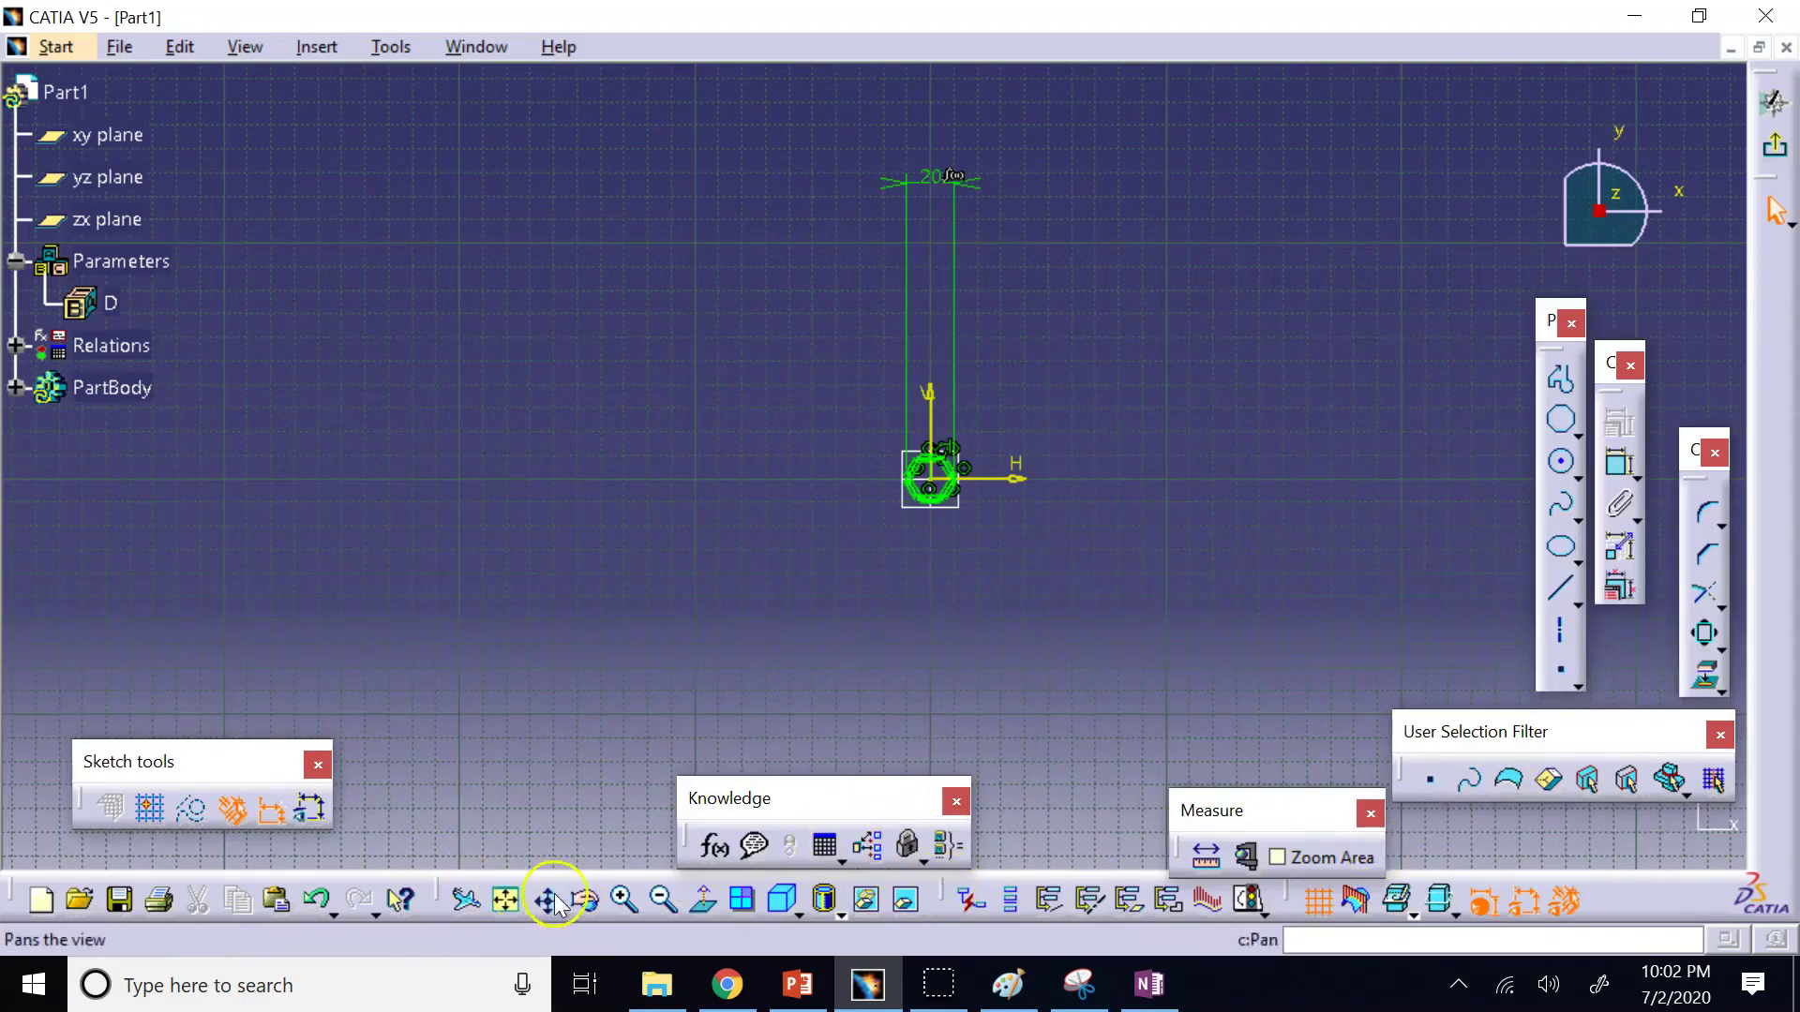
Move the width dimension down close to the resized hexagon and fit the sketch in view.
left_click(507, 901)
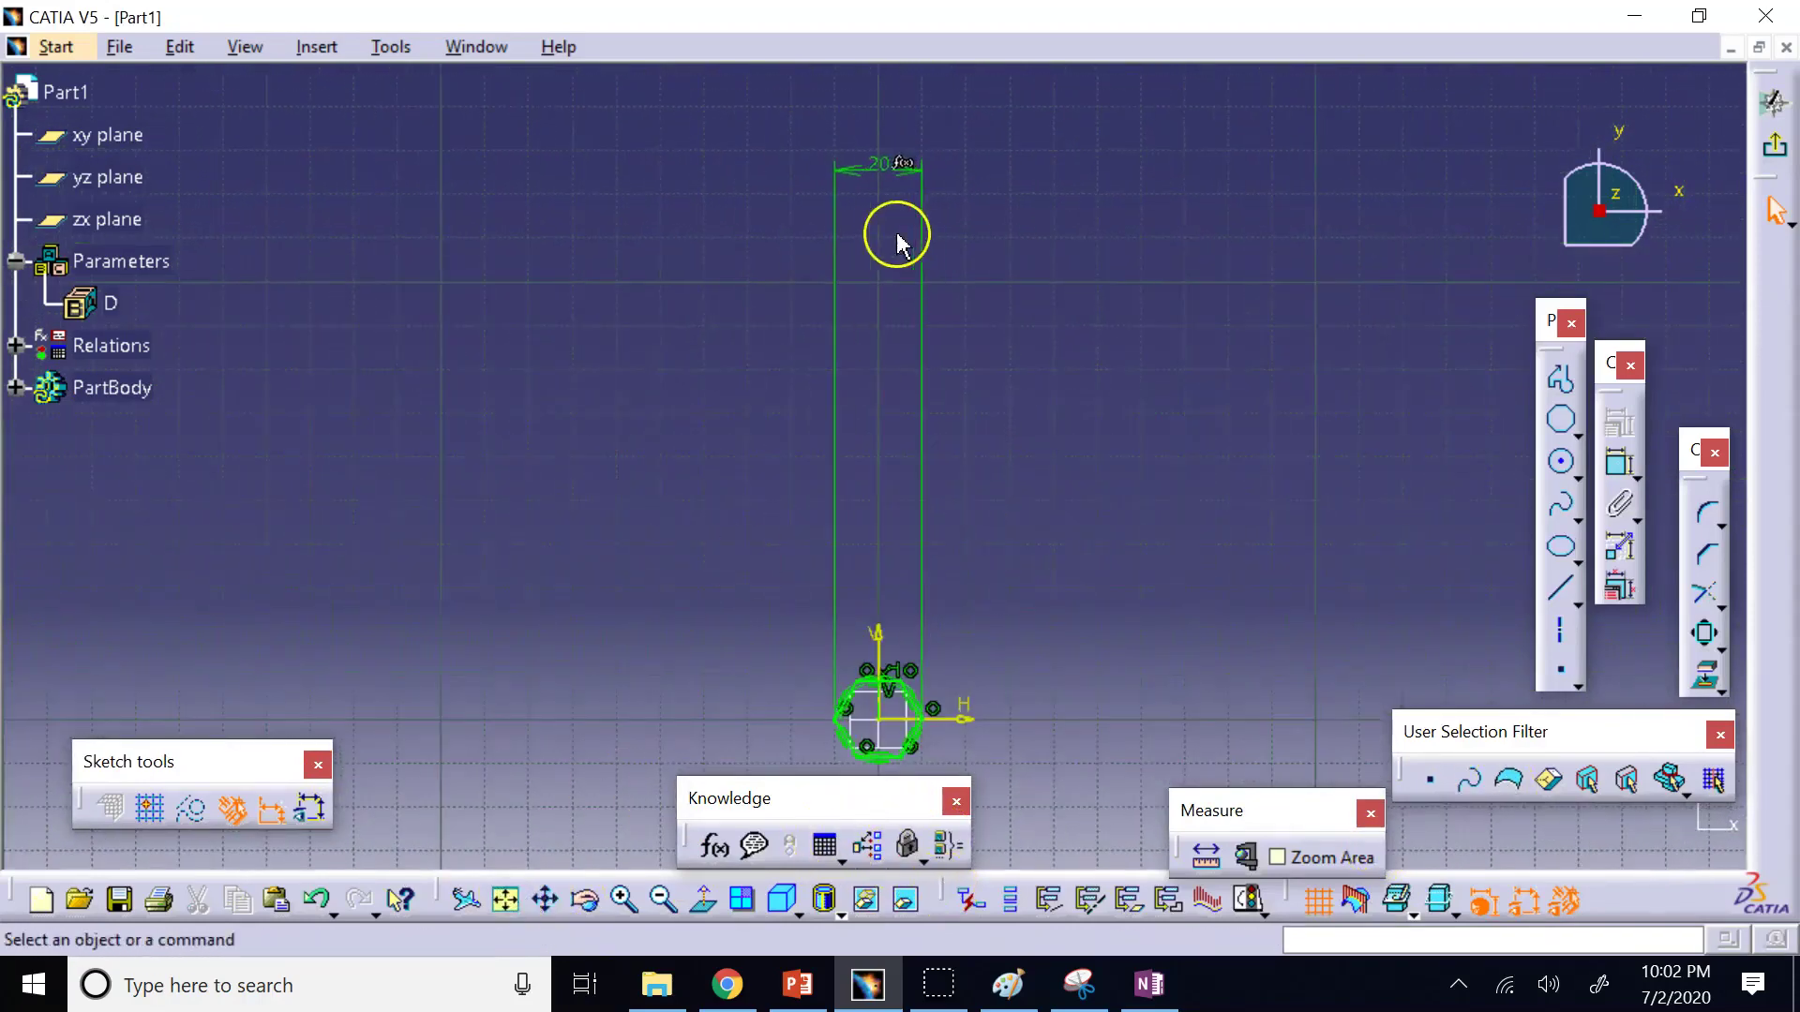
left_click_drag(874, 163, 863, 614)
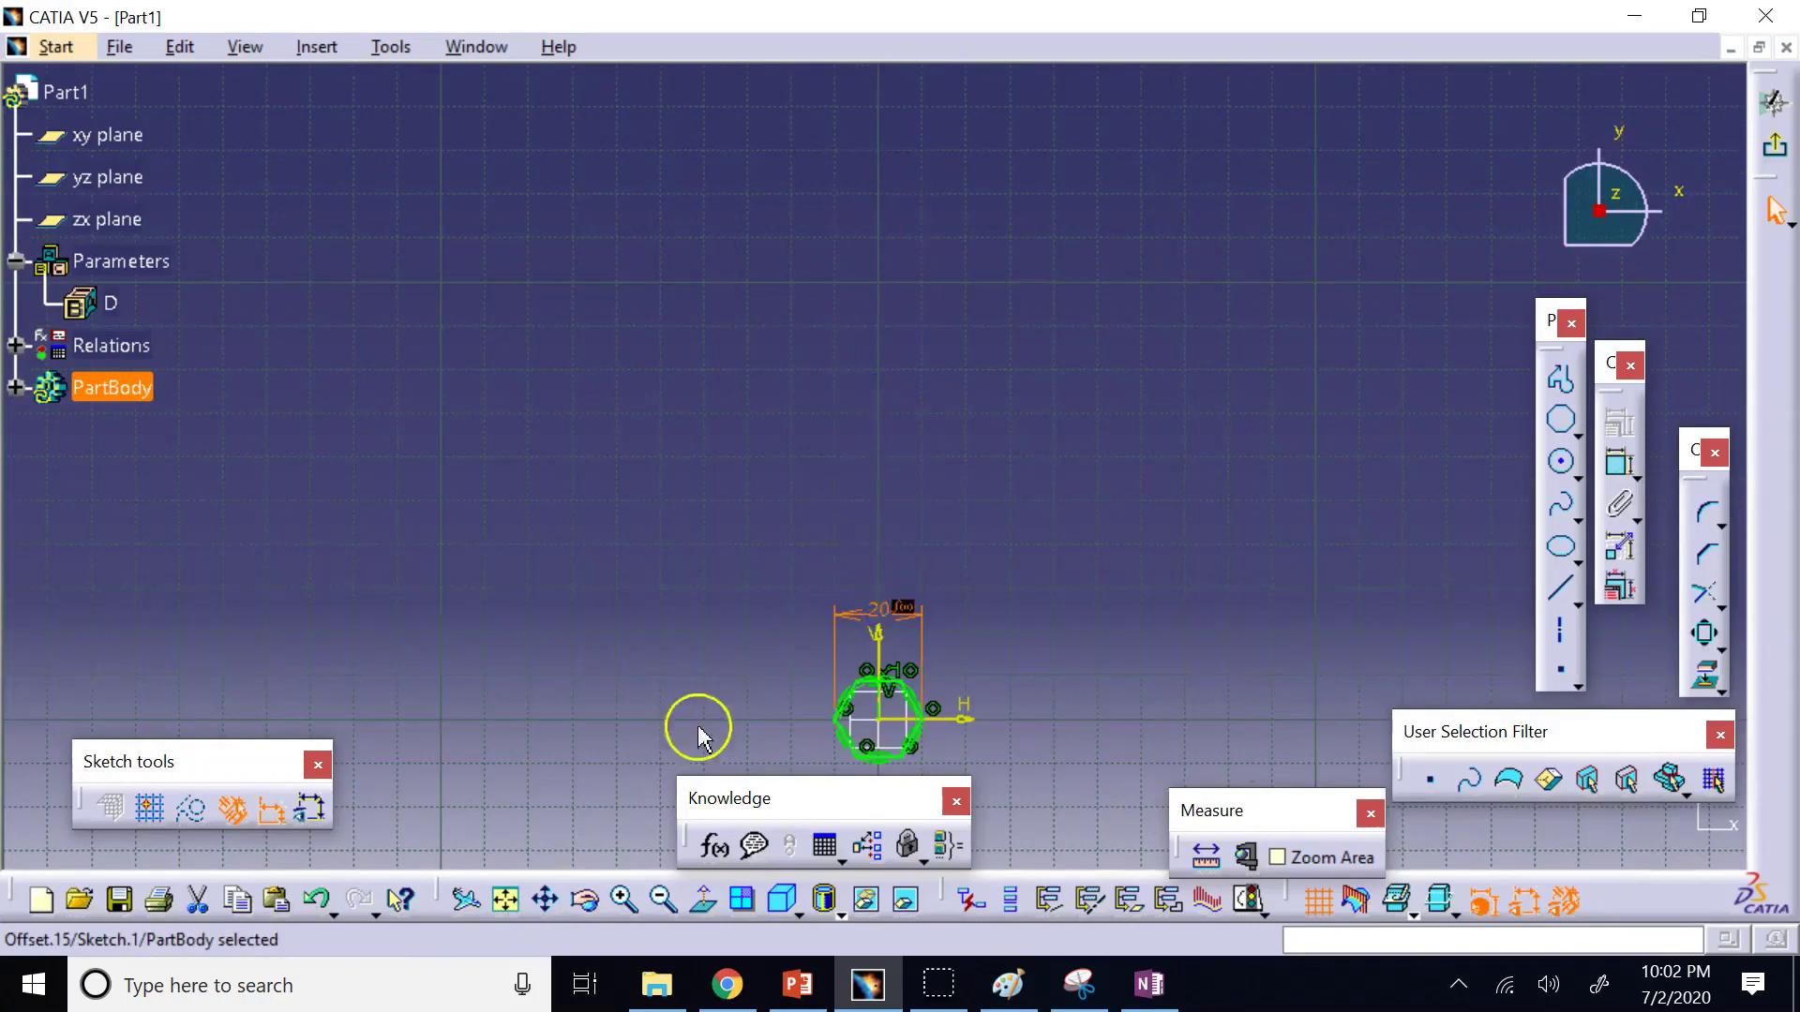
left_click(506, 901)
left_click(582, 790)
left_click(1128, 456)
left_click(1232, 422)
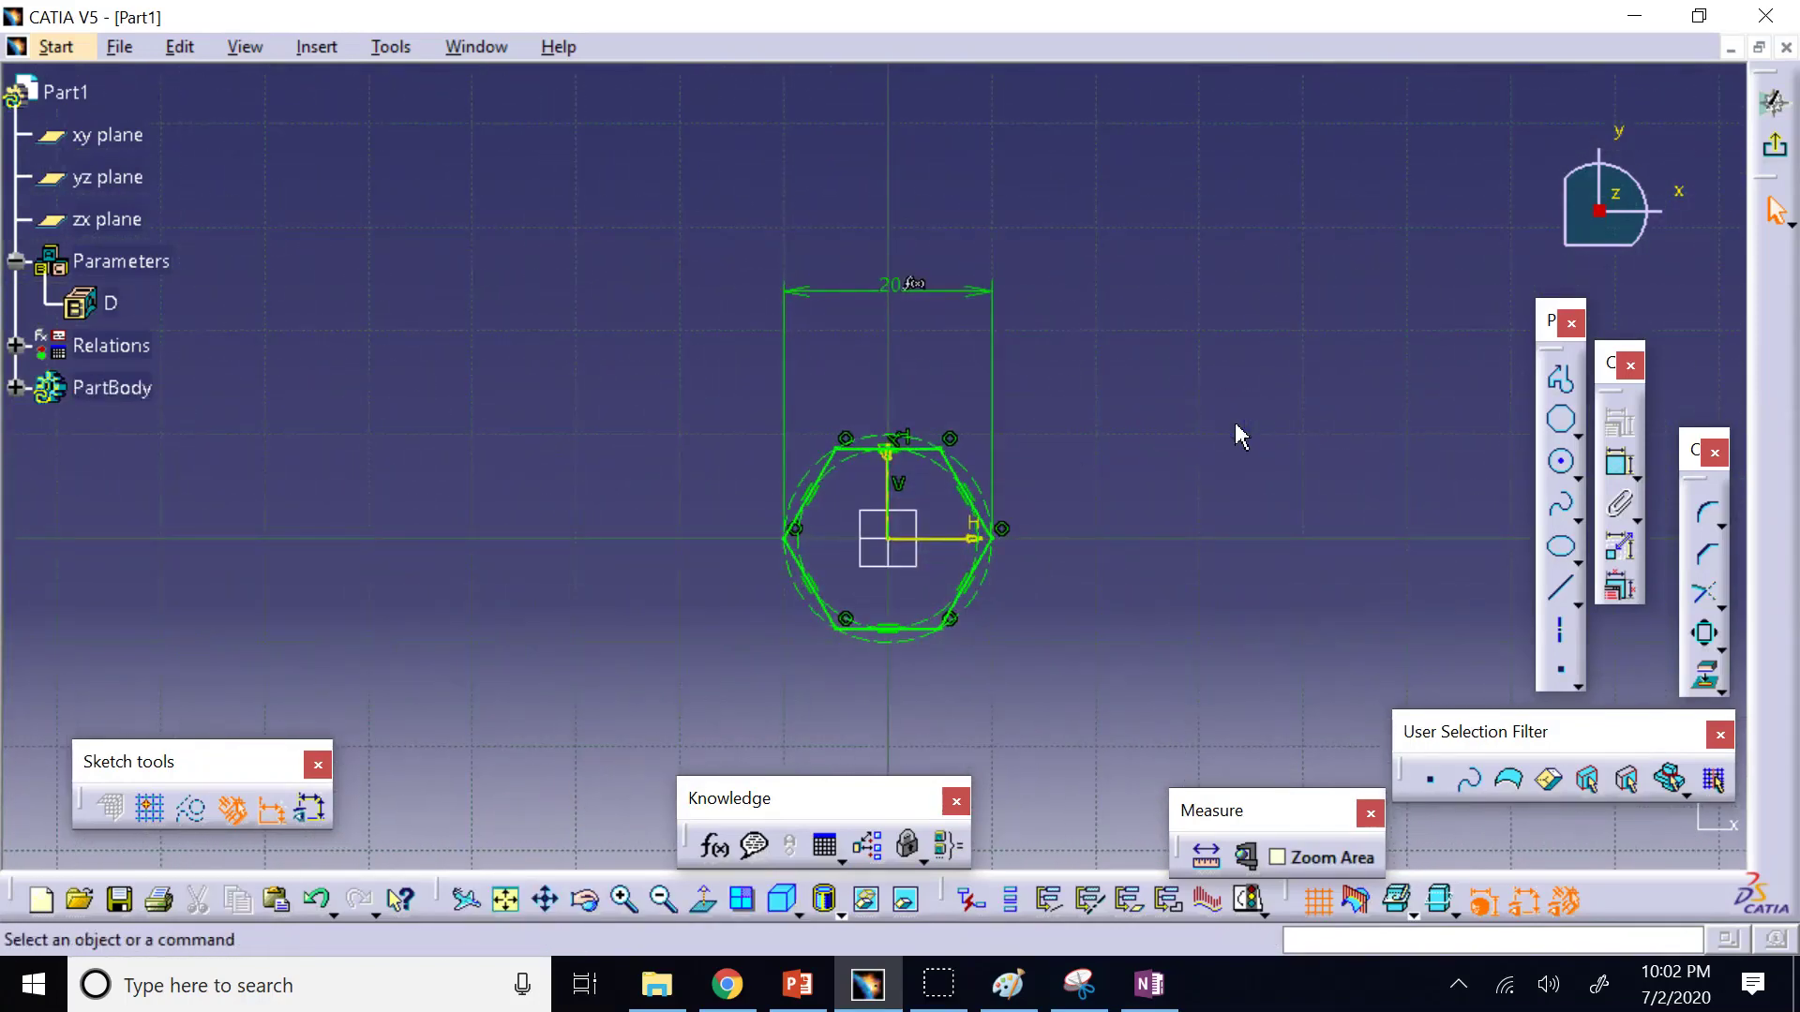
Exit the sketch, start a Pad on the hexagon, and check the bolt head's thickness on the PowerPoint bolt drawing.
left_click(1775, 101)
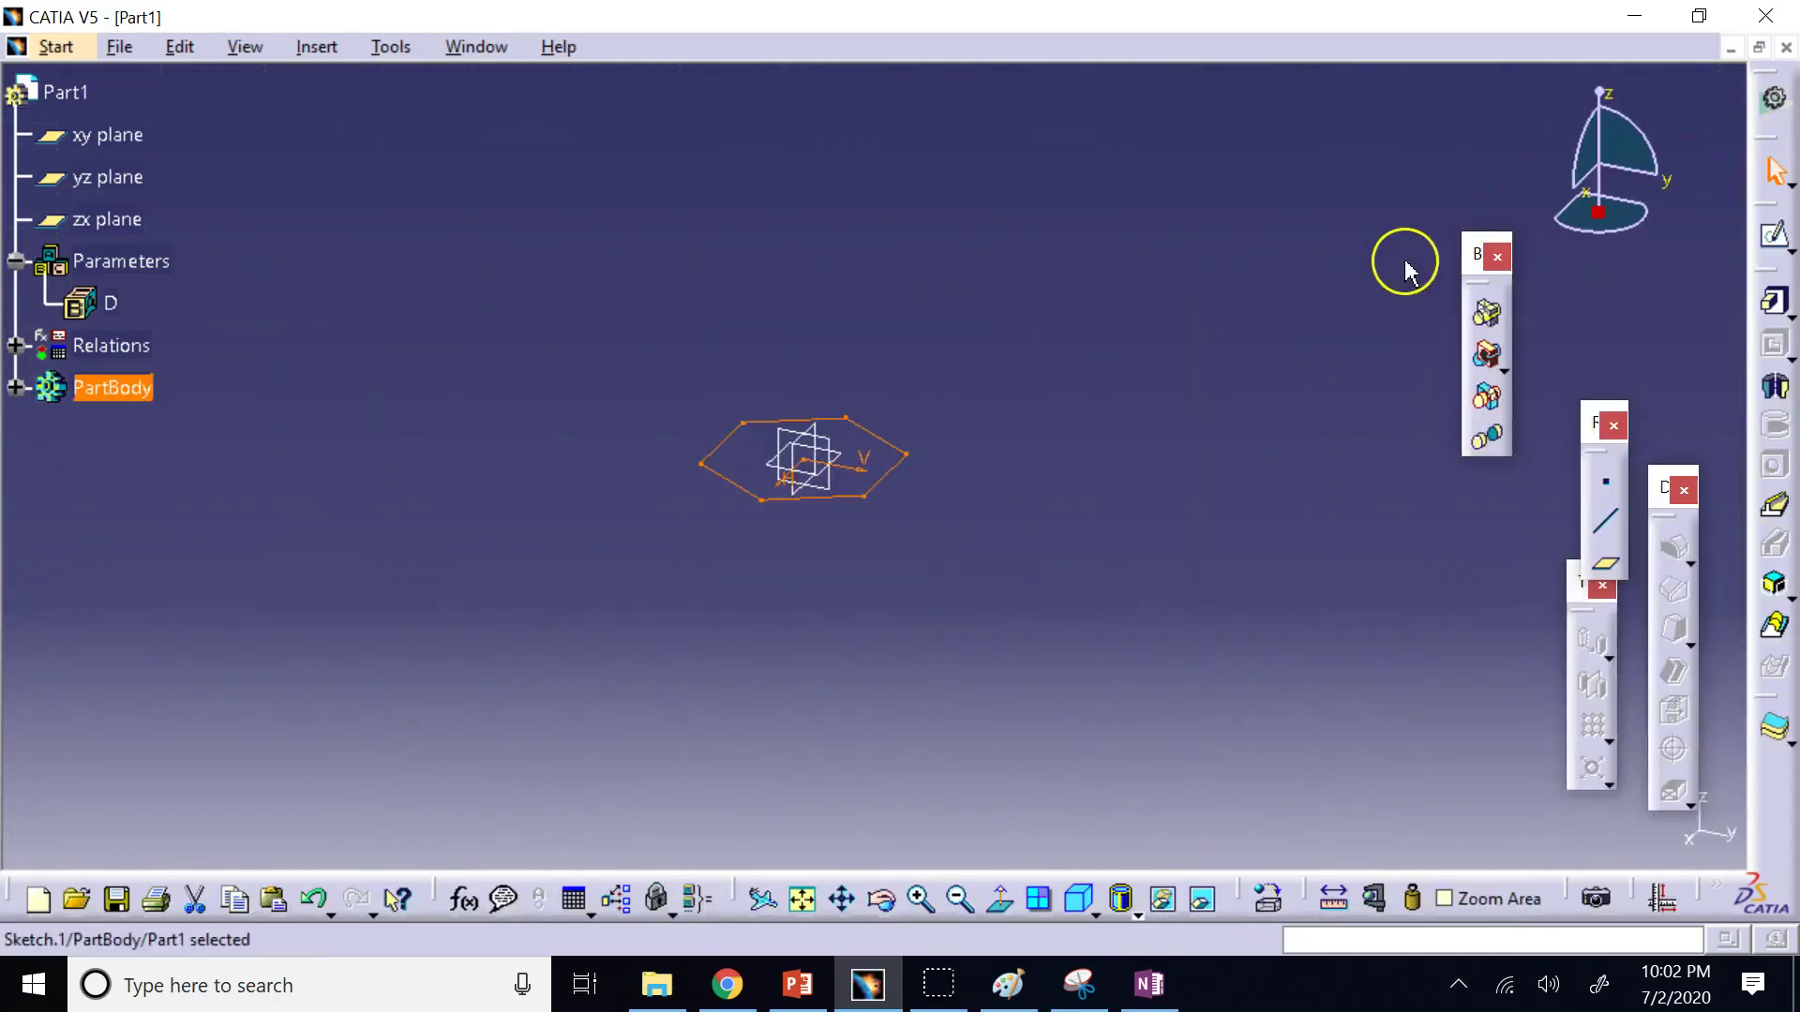
left_click(1777, 304)
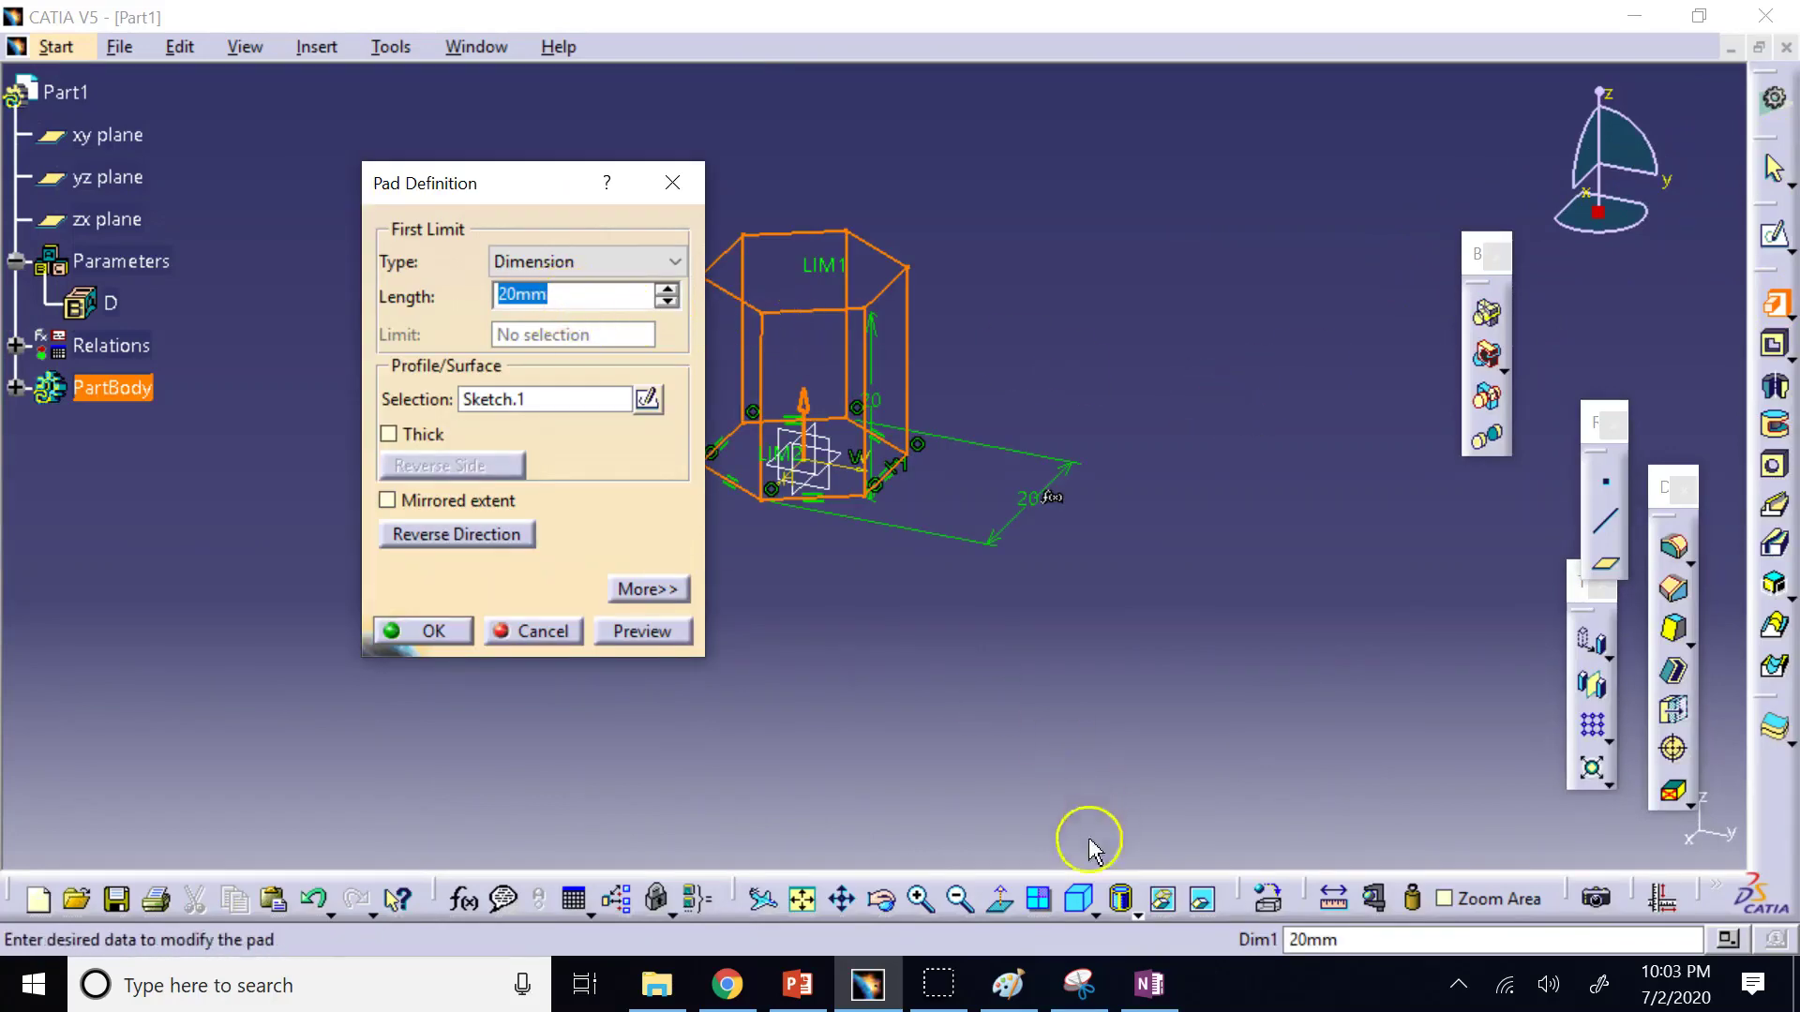
left_click(786, 989)
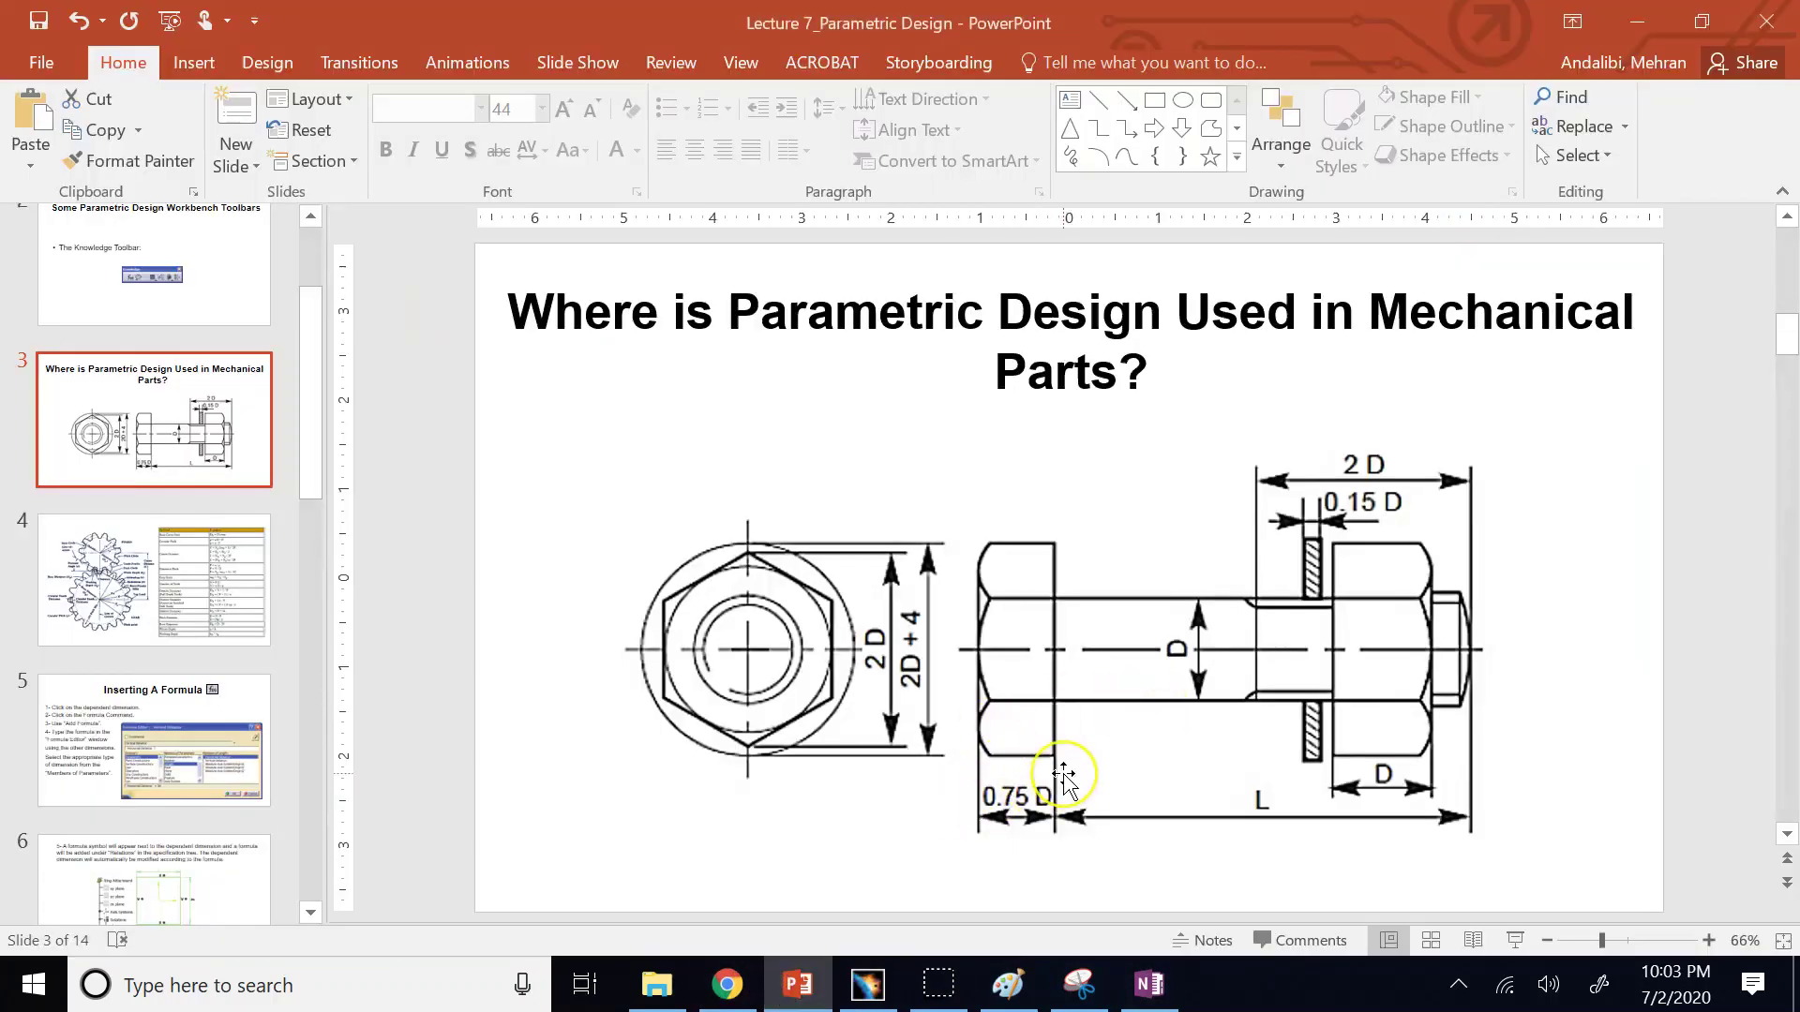
left_click(898, 992)
Try to set the pad length to =0.75*D and preview the pad.
left_click(543, 293)
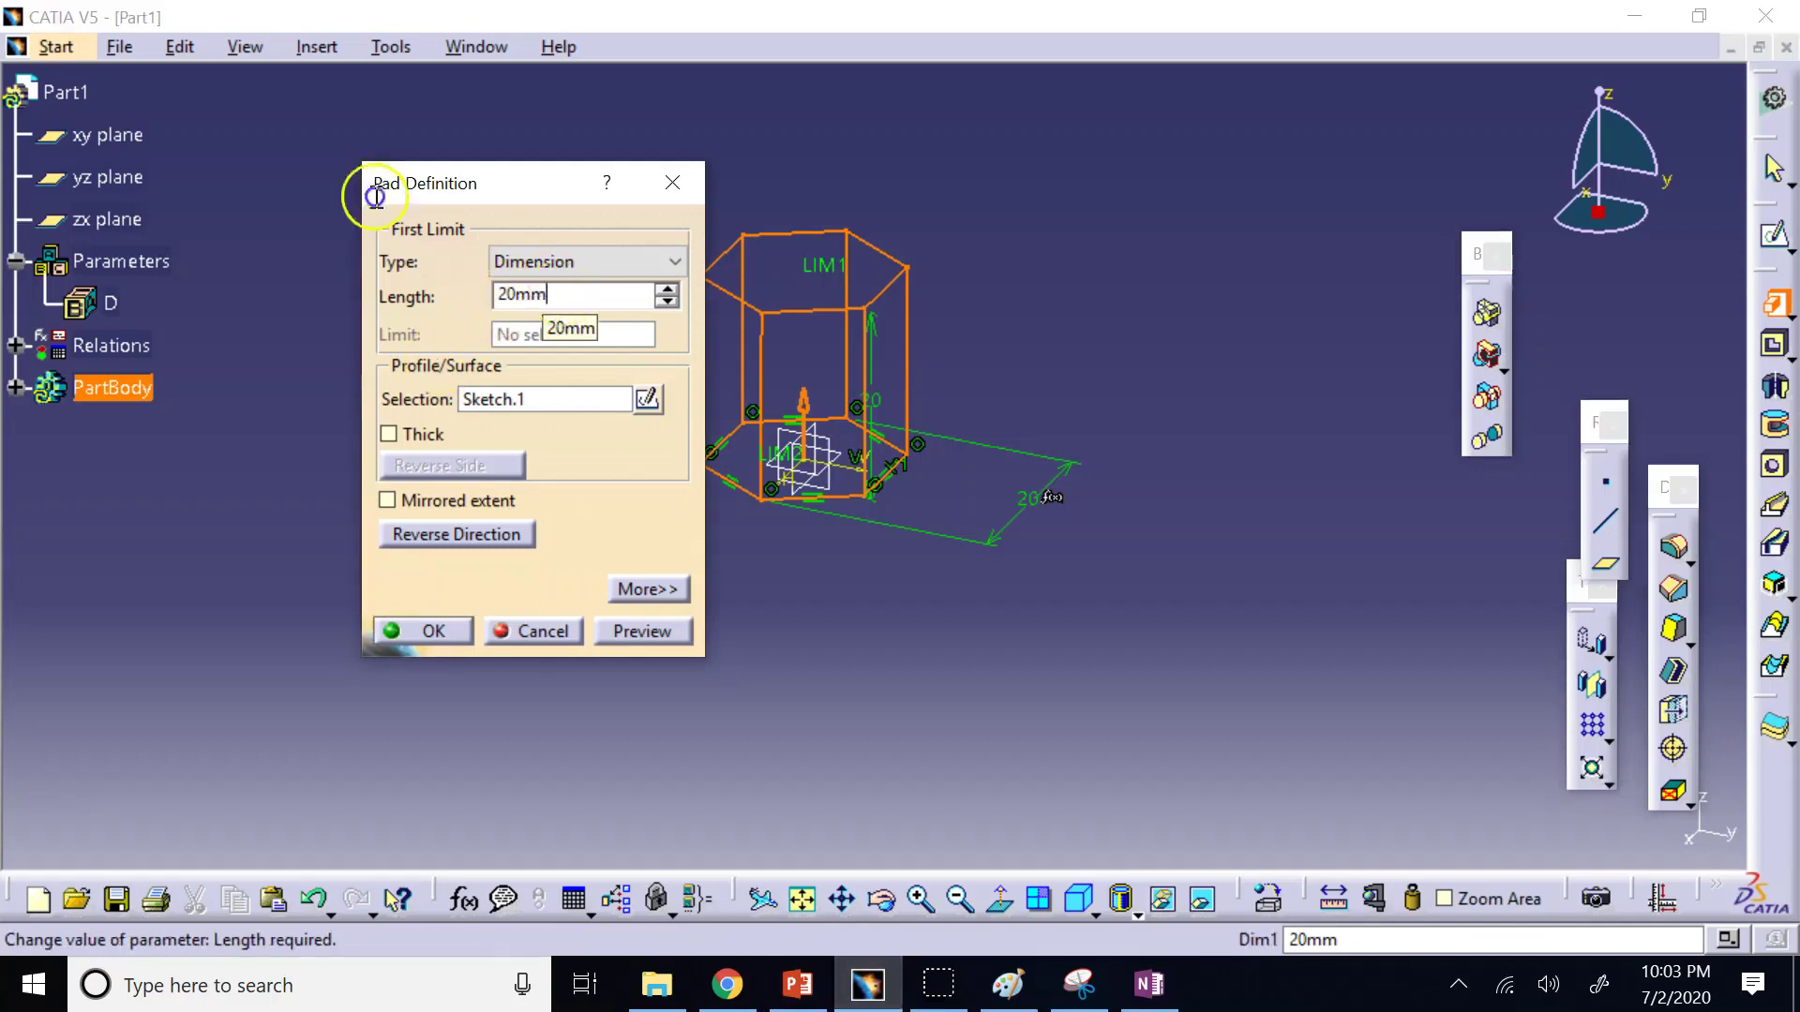
left_click_drag(562, 290, 418, 298)
double_click(557, 294)
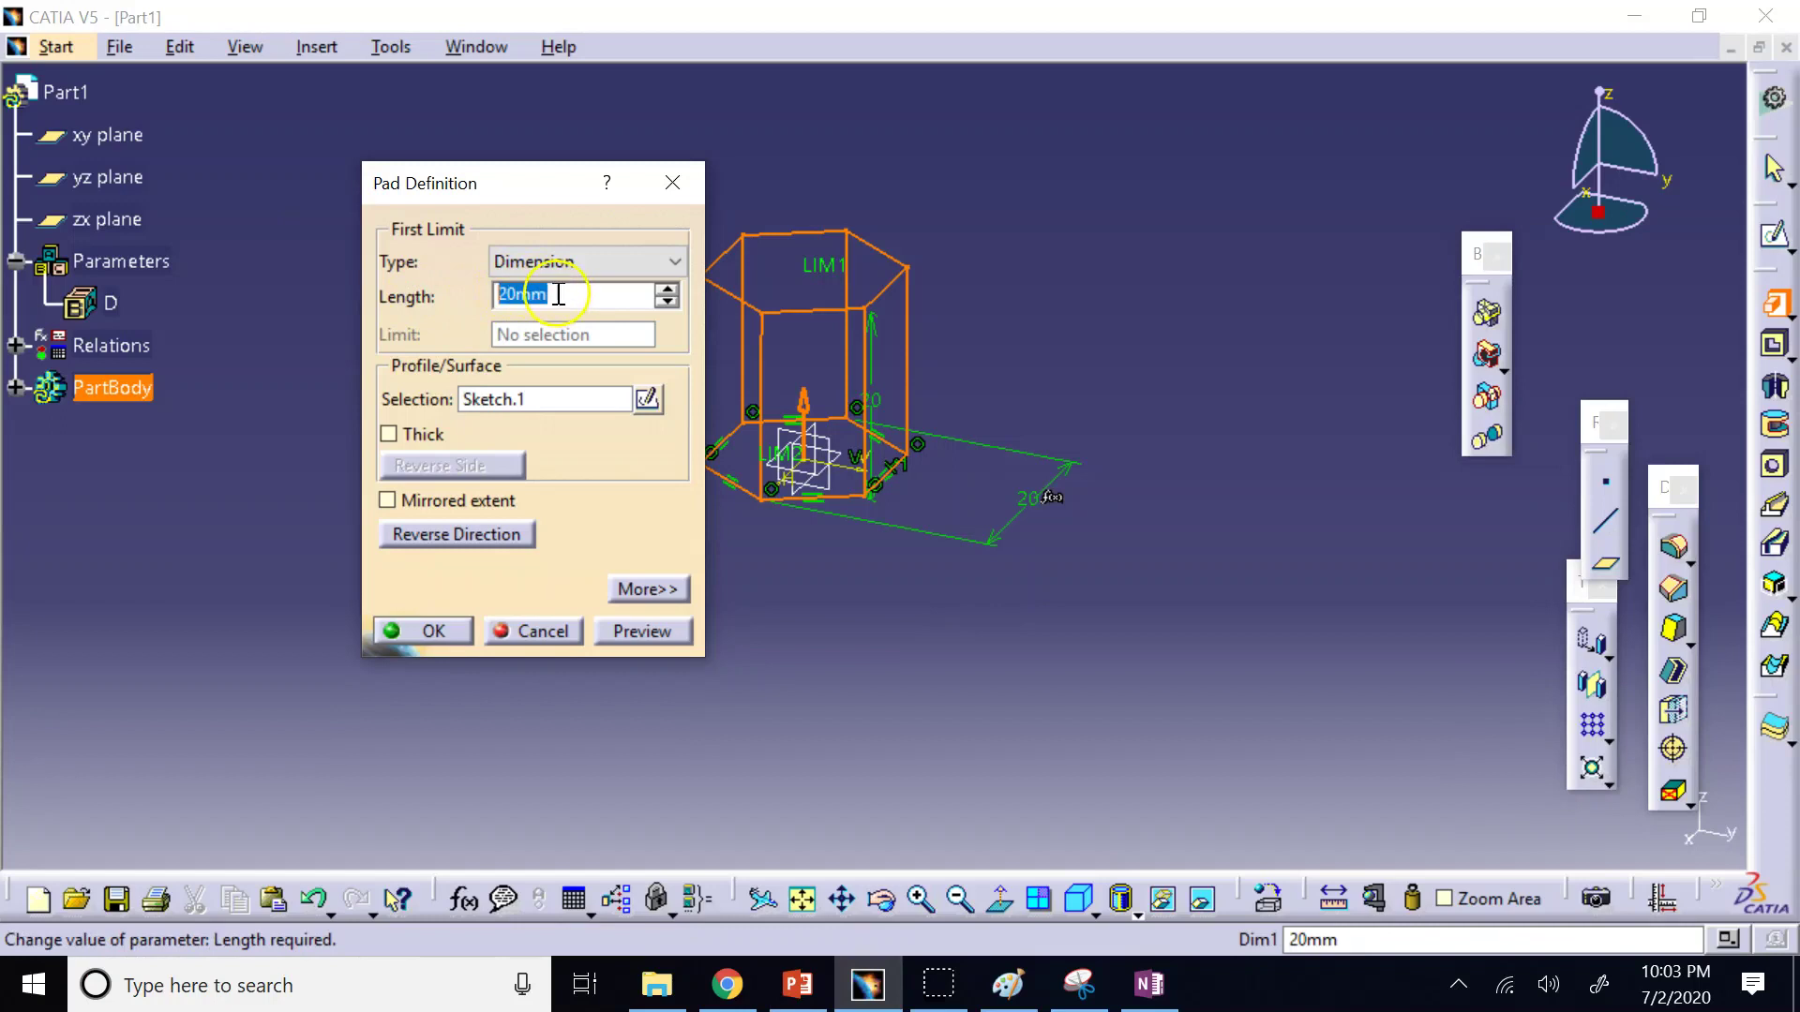
key("BackSpace")
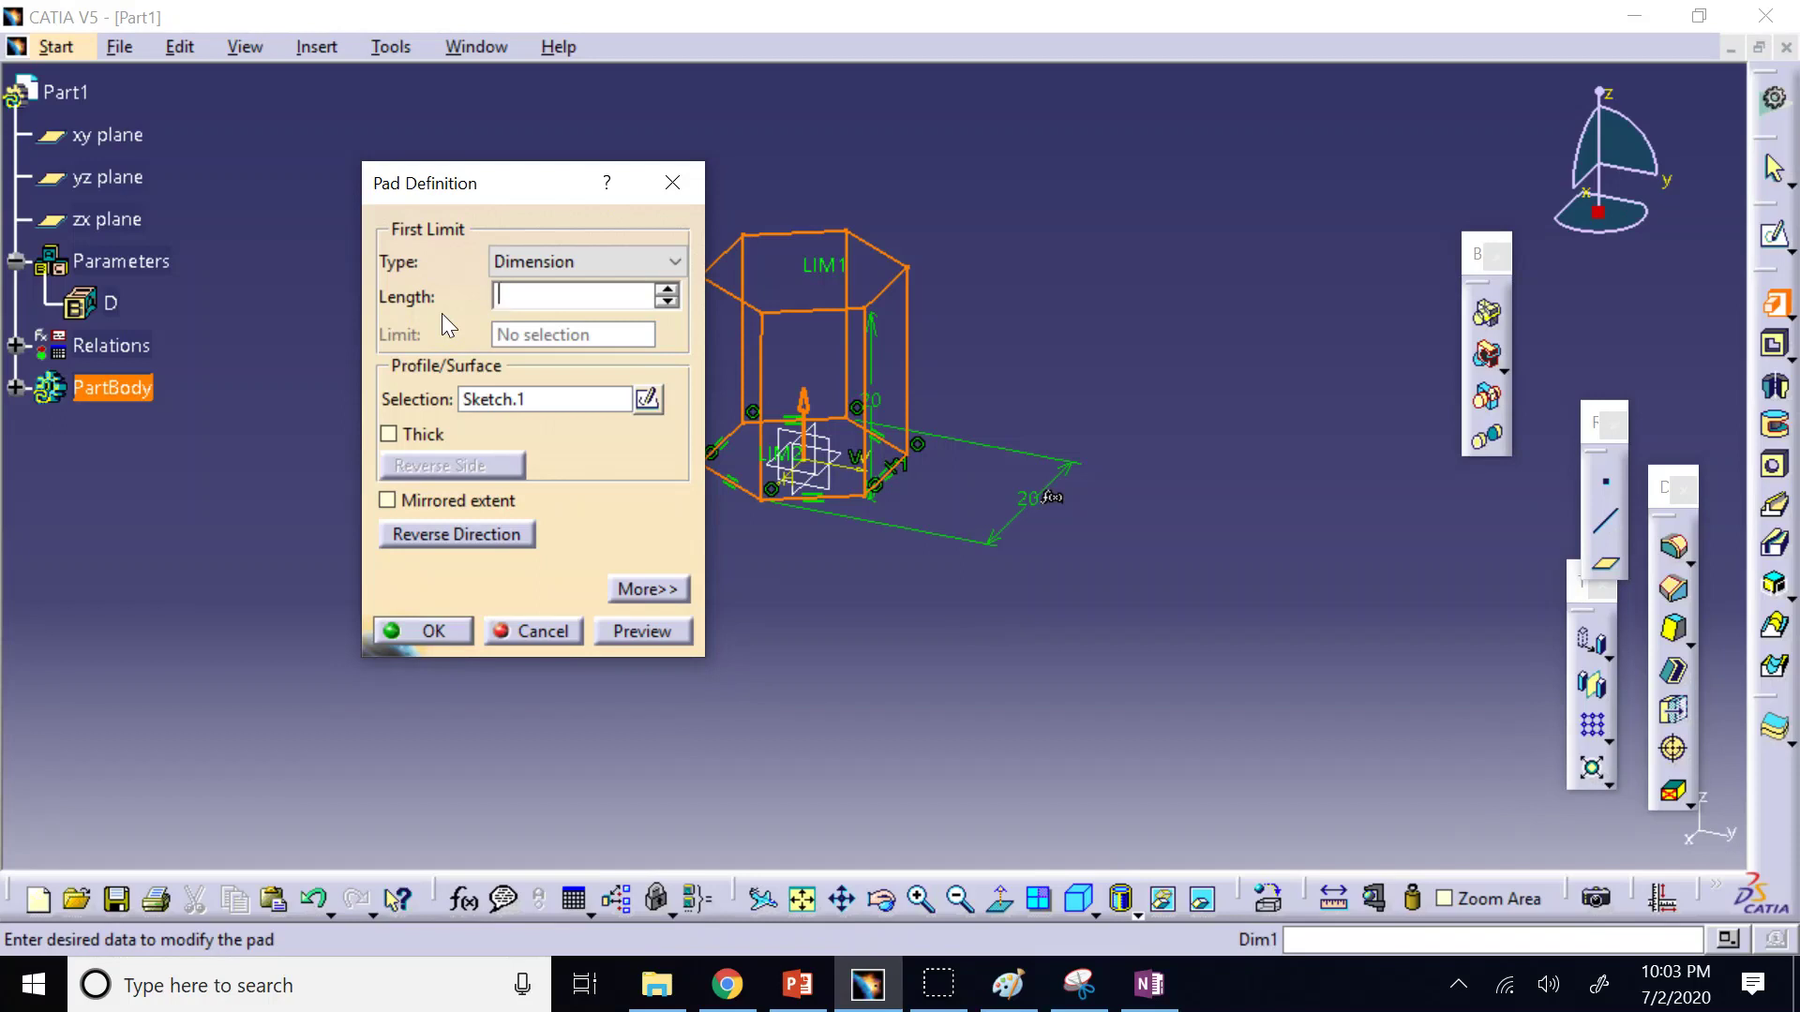
type("=0.75*D")
left_click(641, 631)
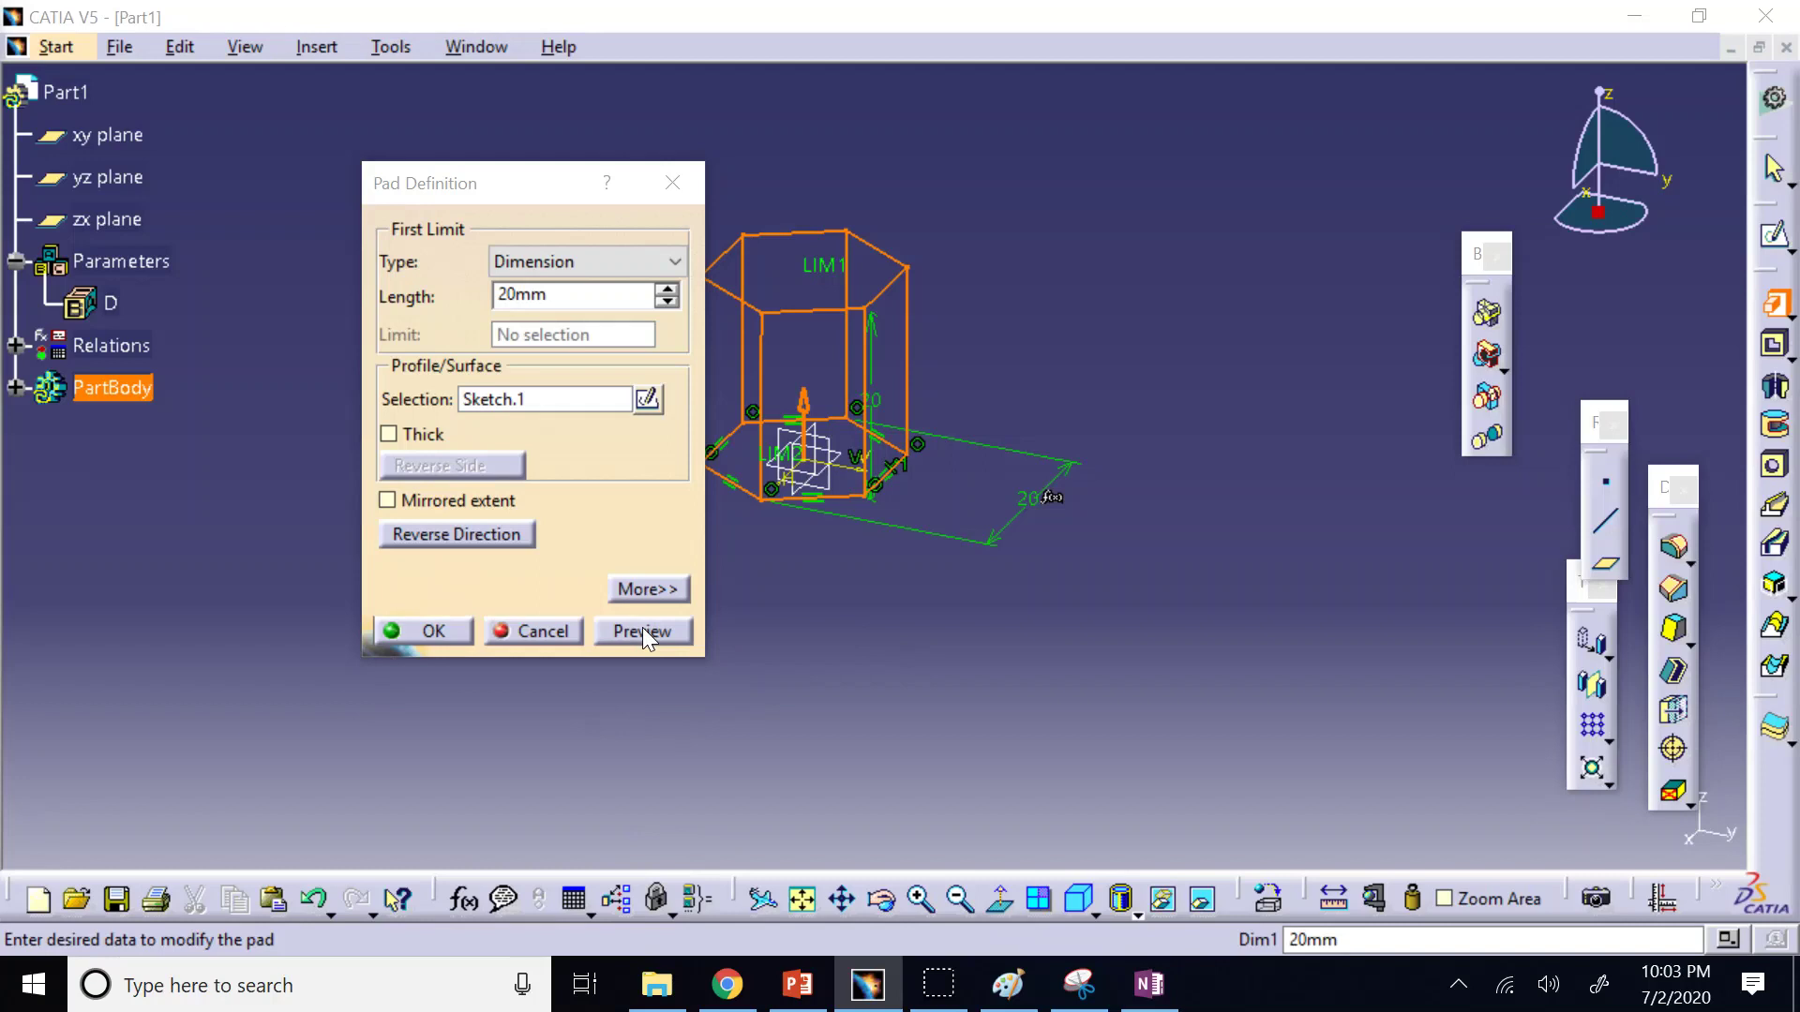
left_click(551, 293)
left_click(645, 590)
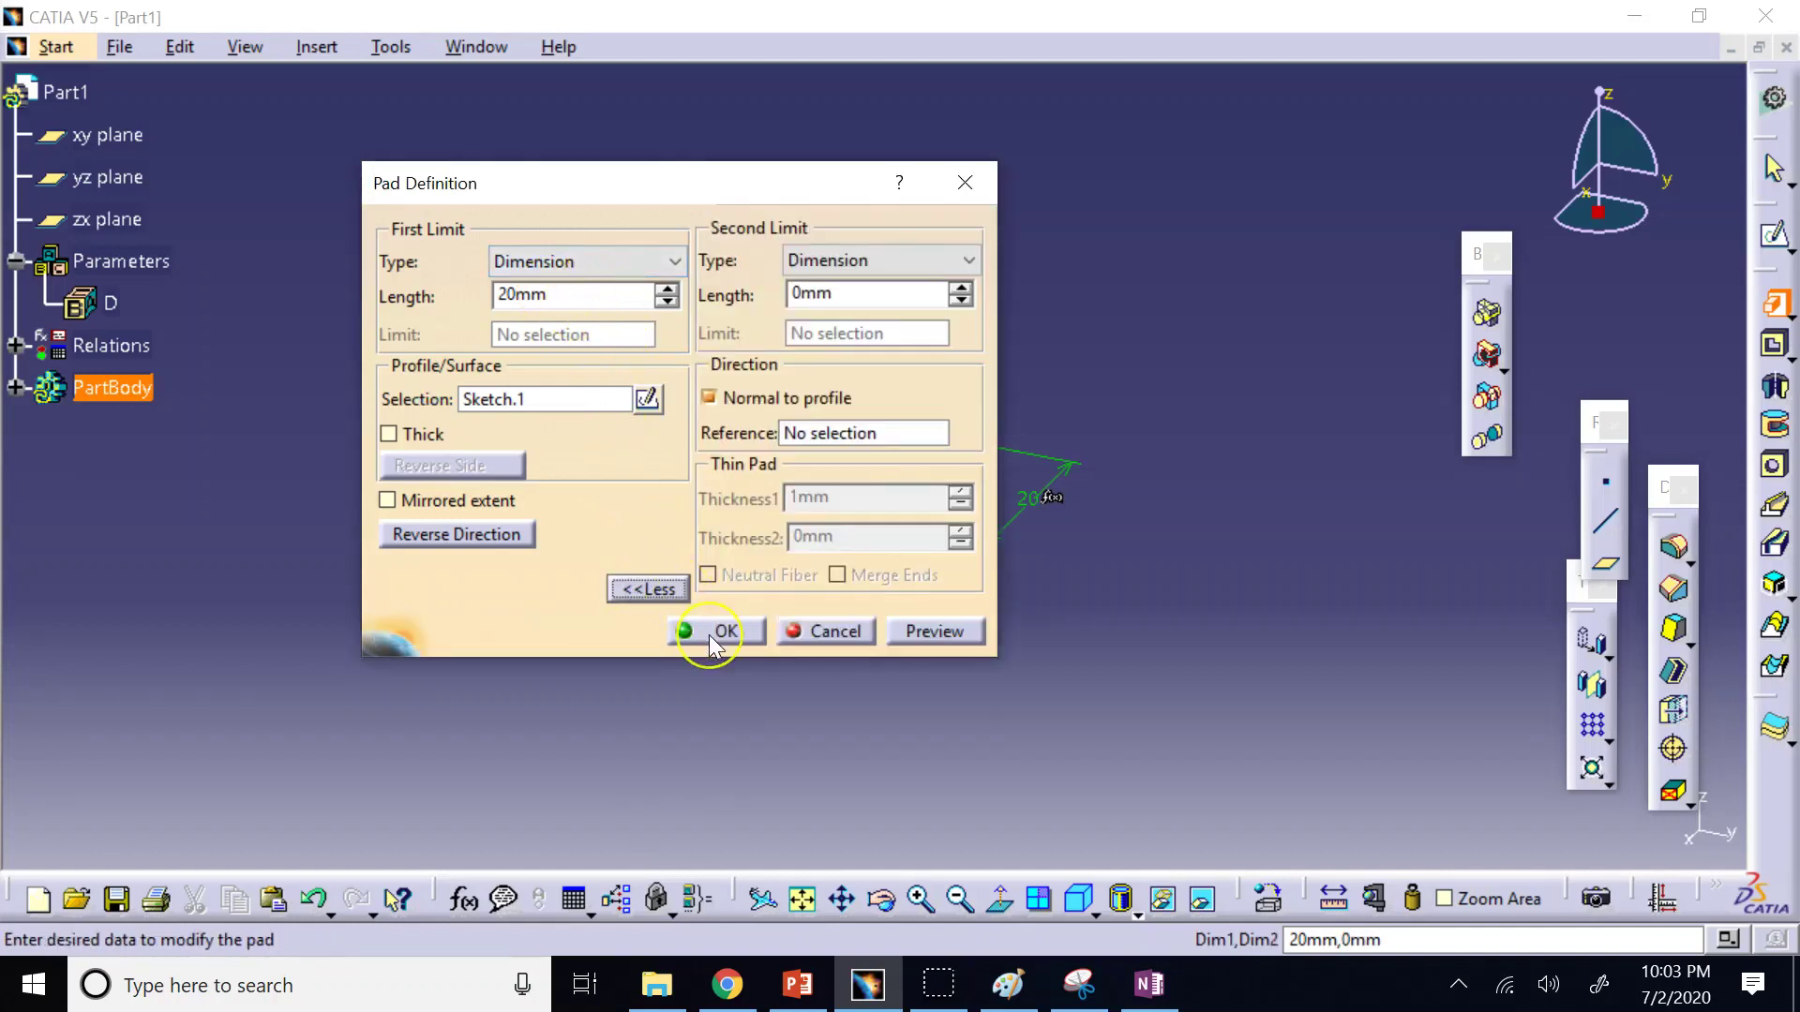
double_click(579, 299)
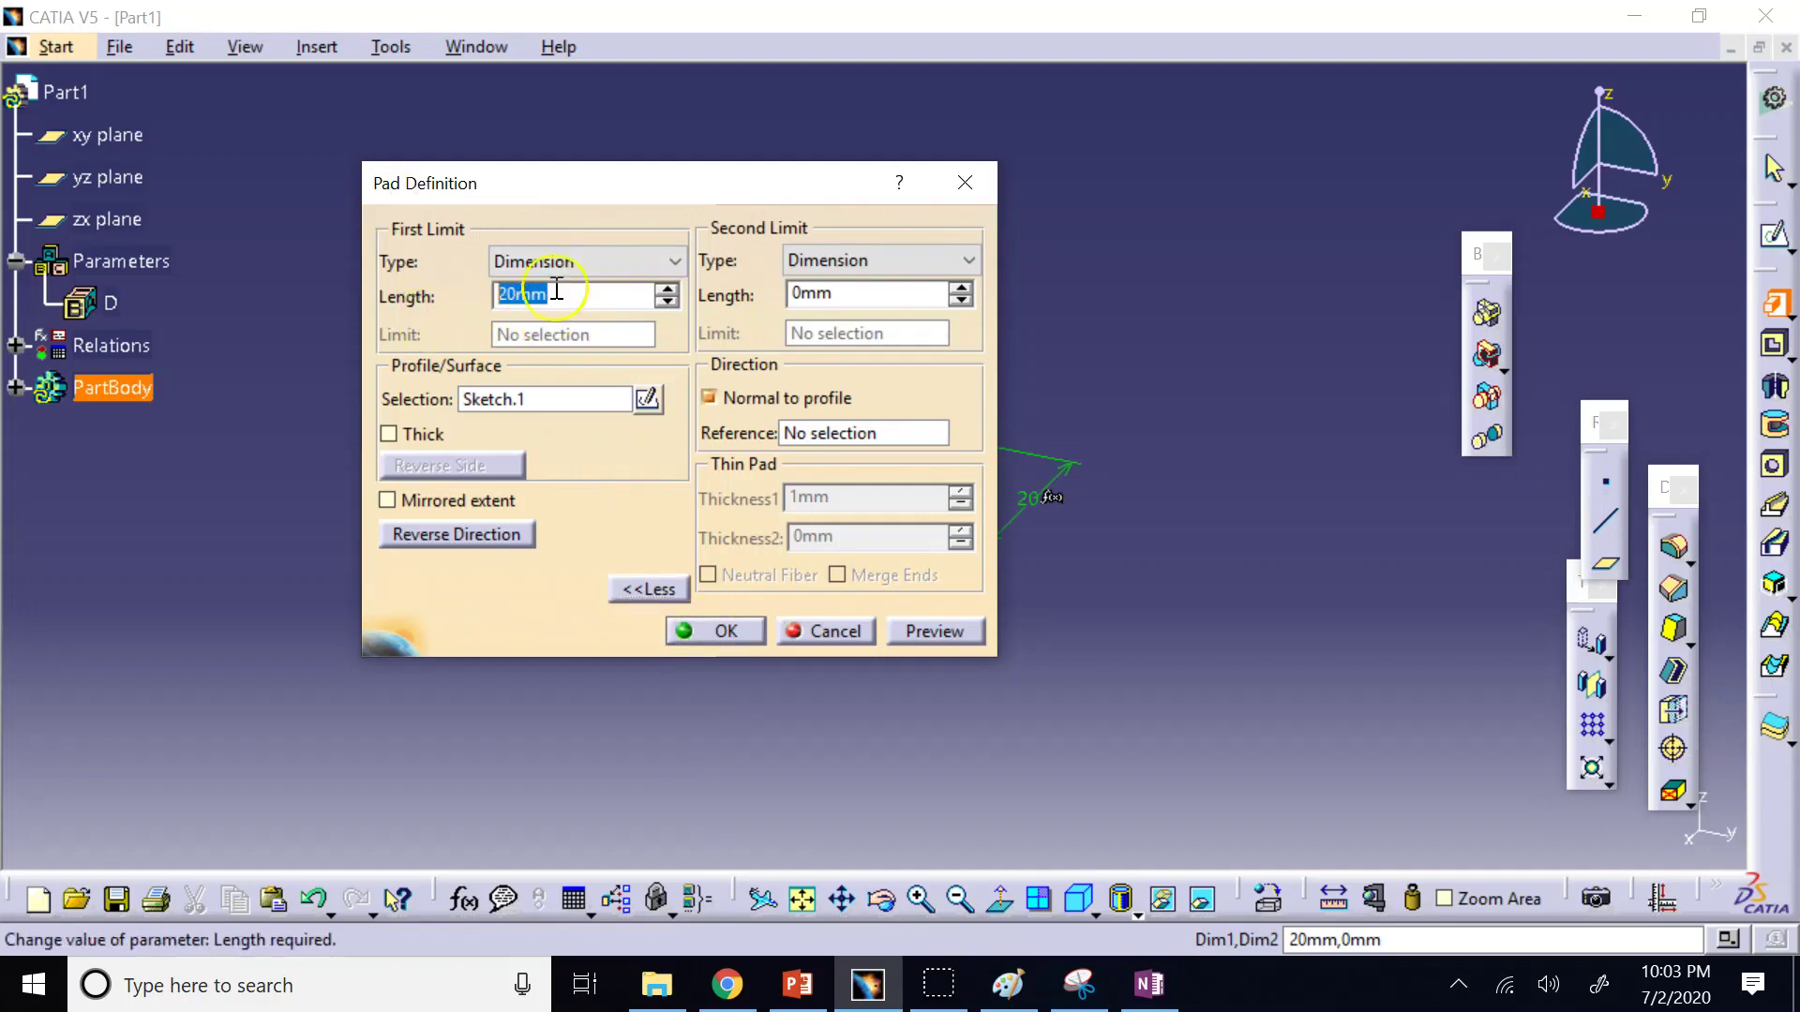
left_click(528, 292)
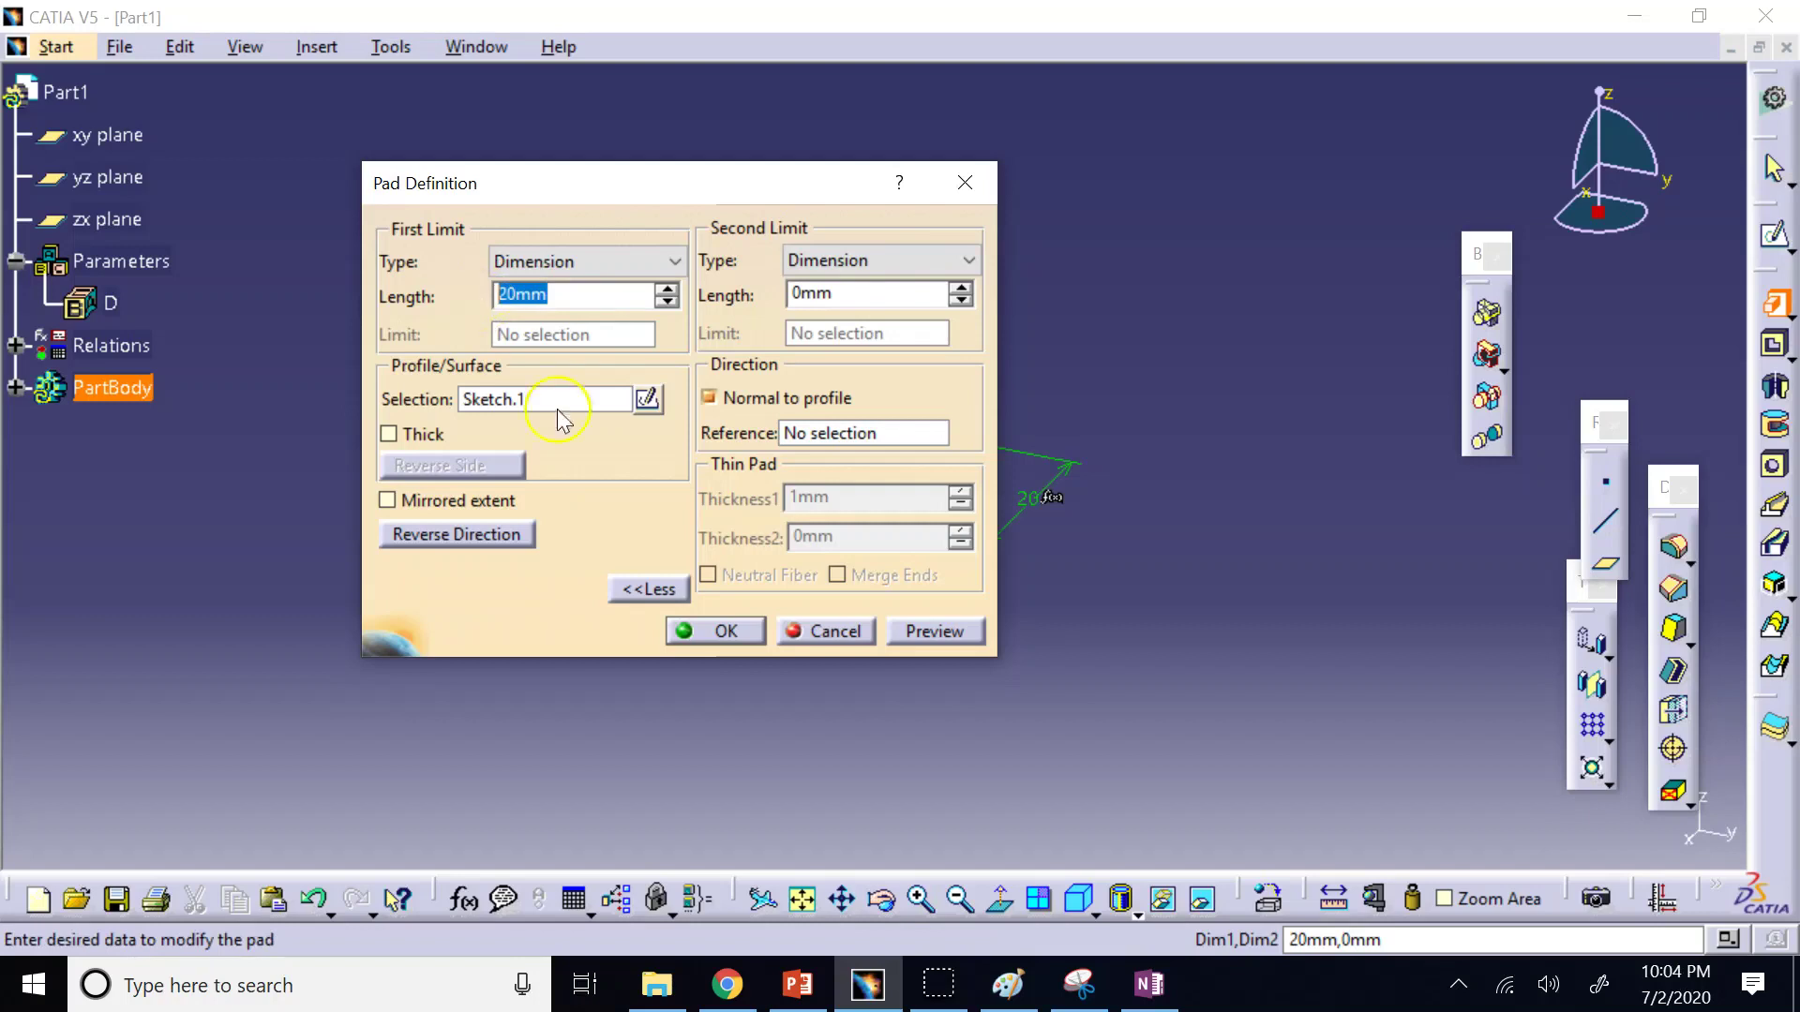
left_click(704, 641)
left_click(804, 630)
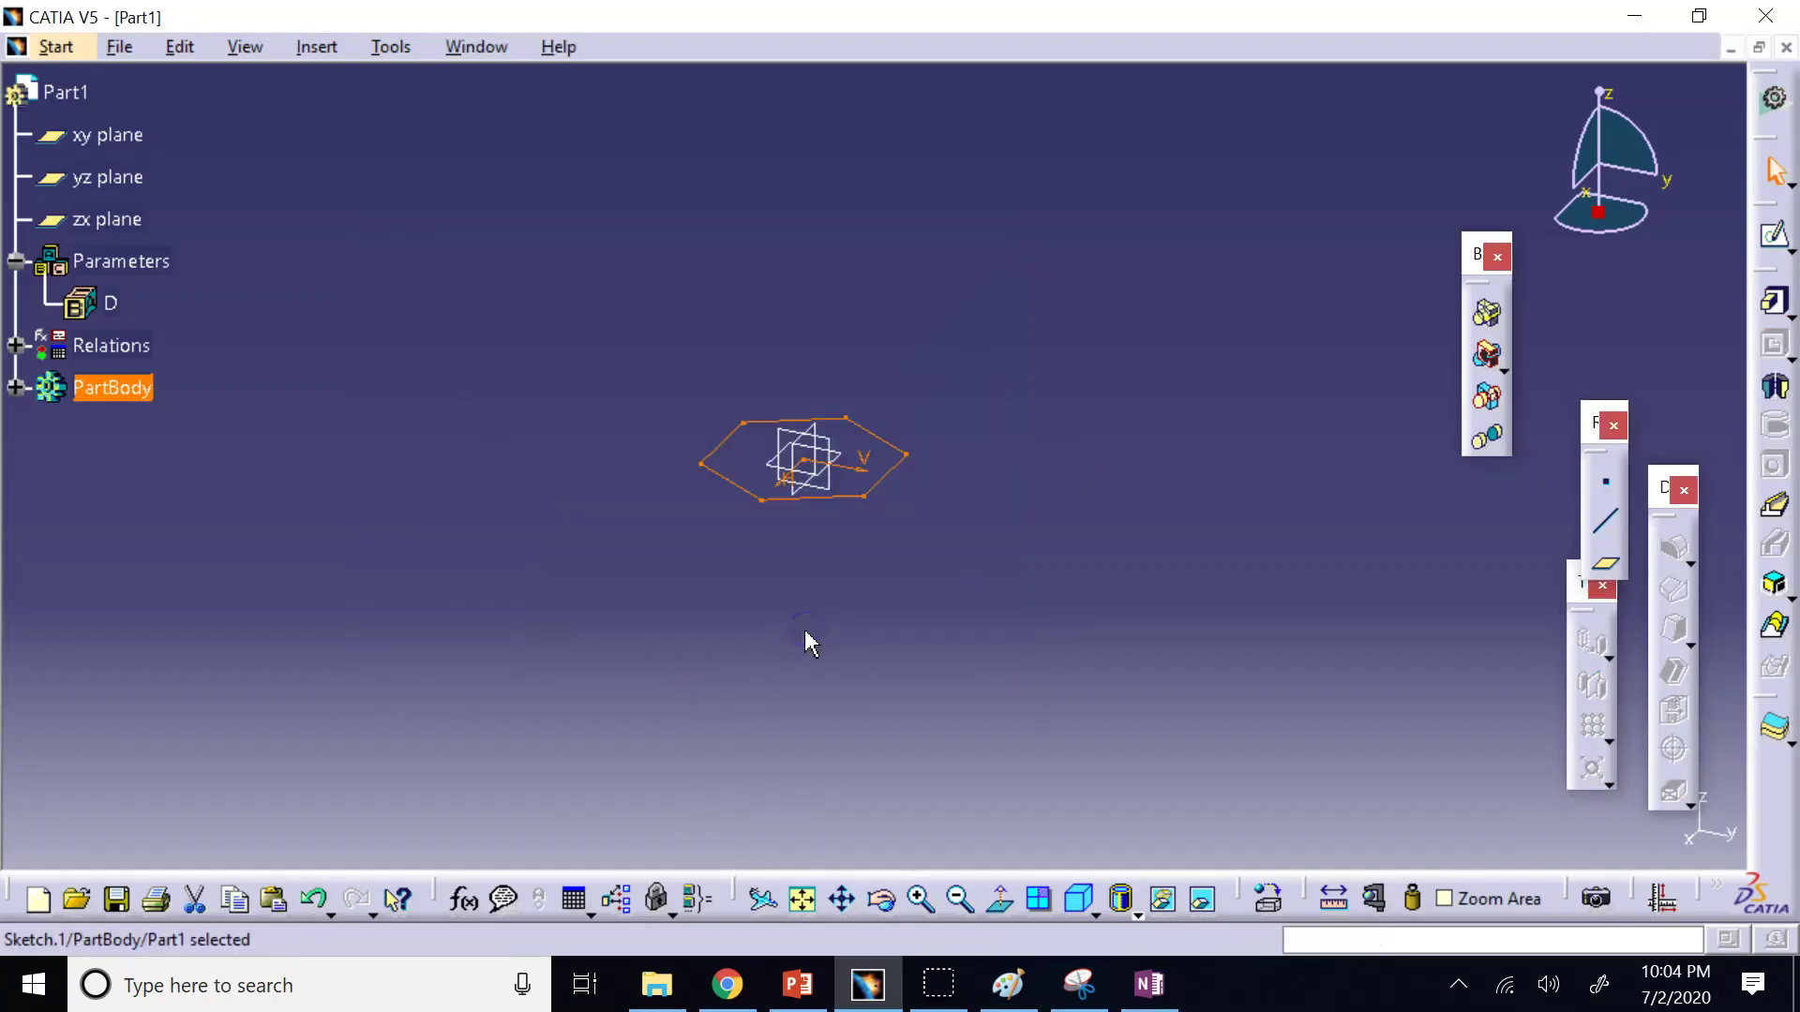
Drive the hexagon pad's first-limit length with the formula 0.75*D and accept the pad.
left_click(31, 979)
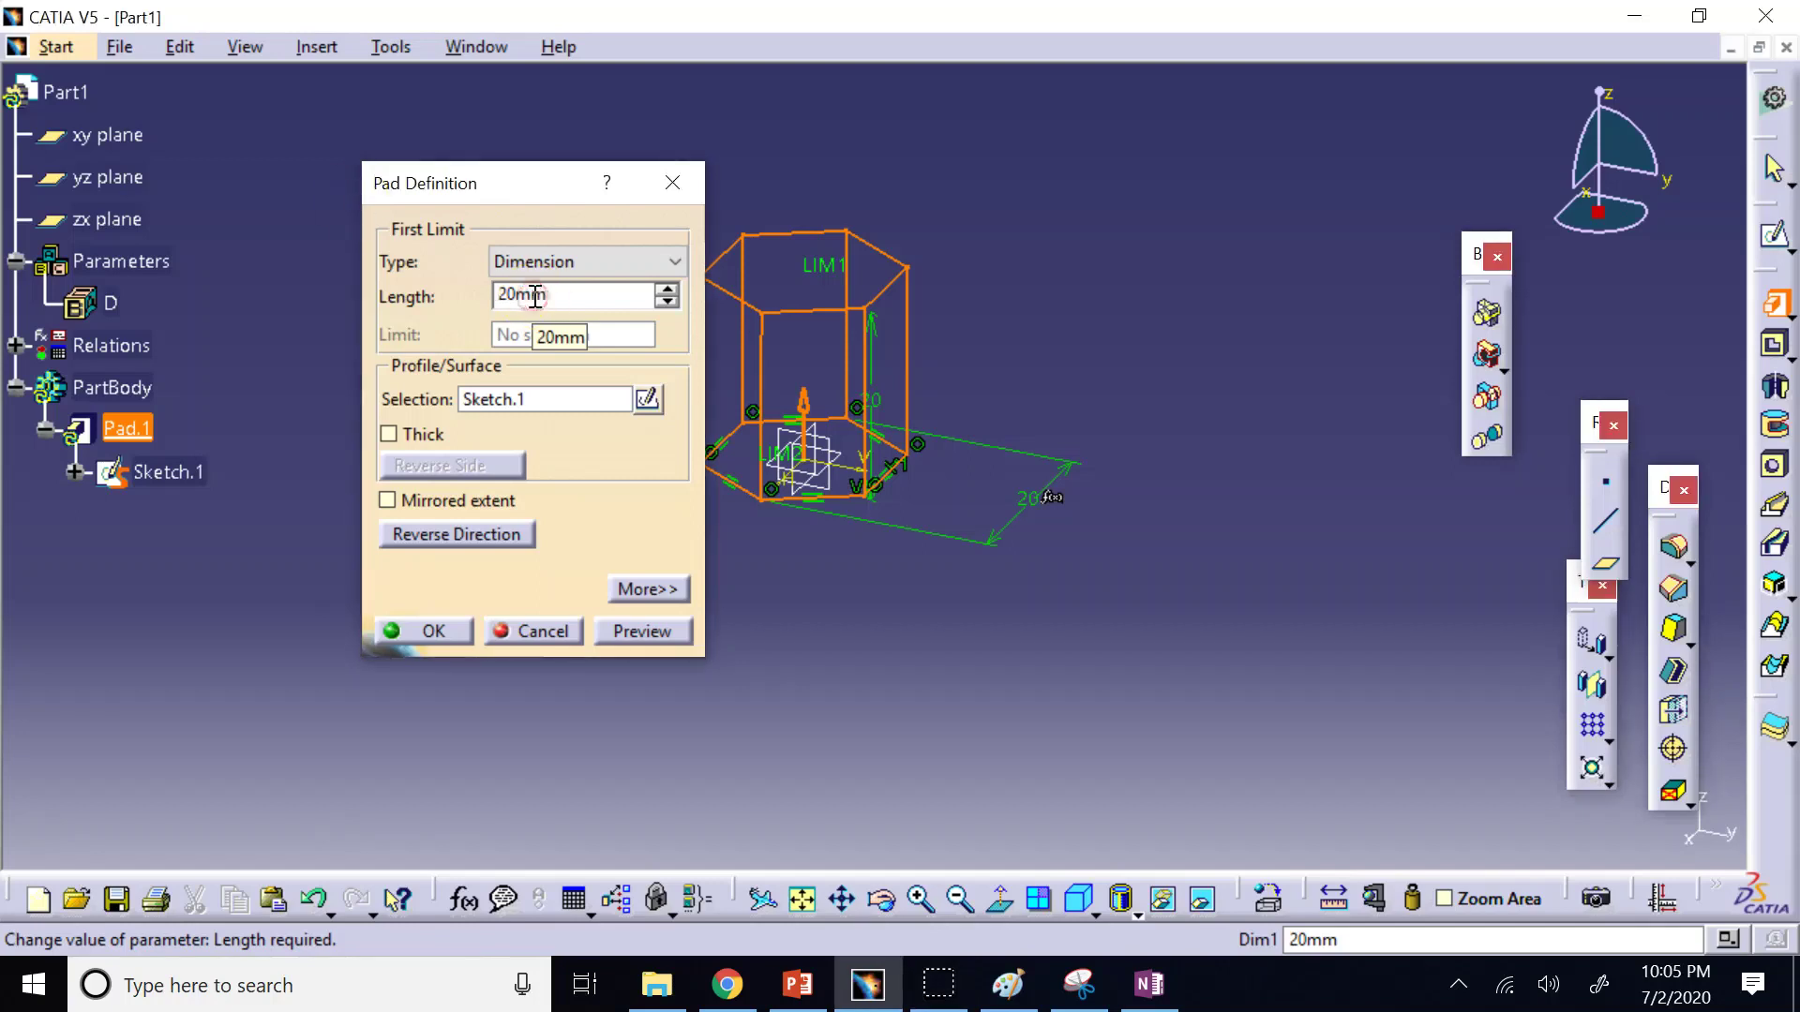
left_click(581, 294)
right_click(581, 294)
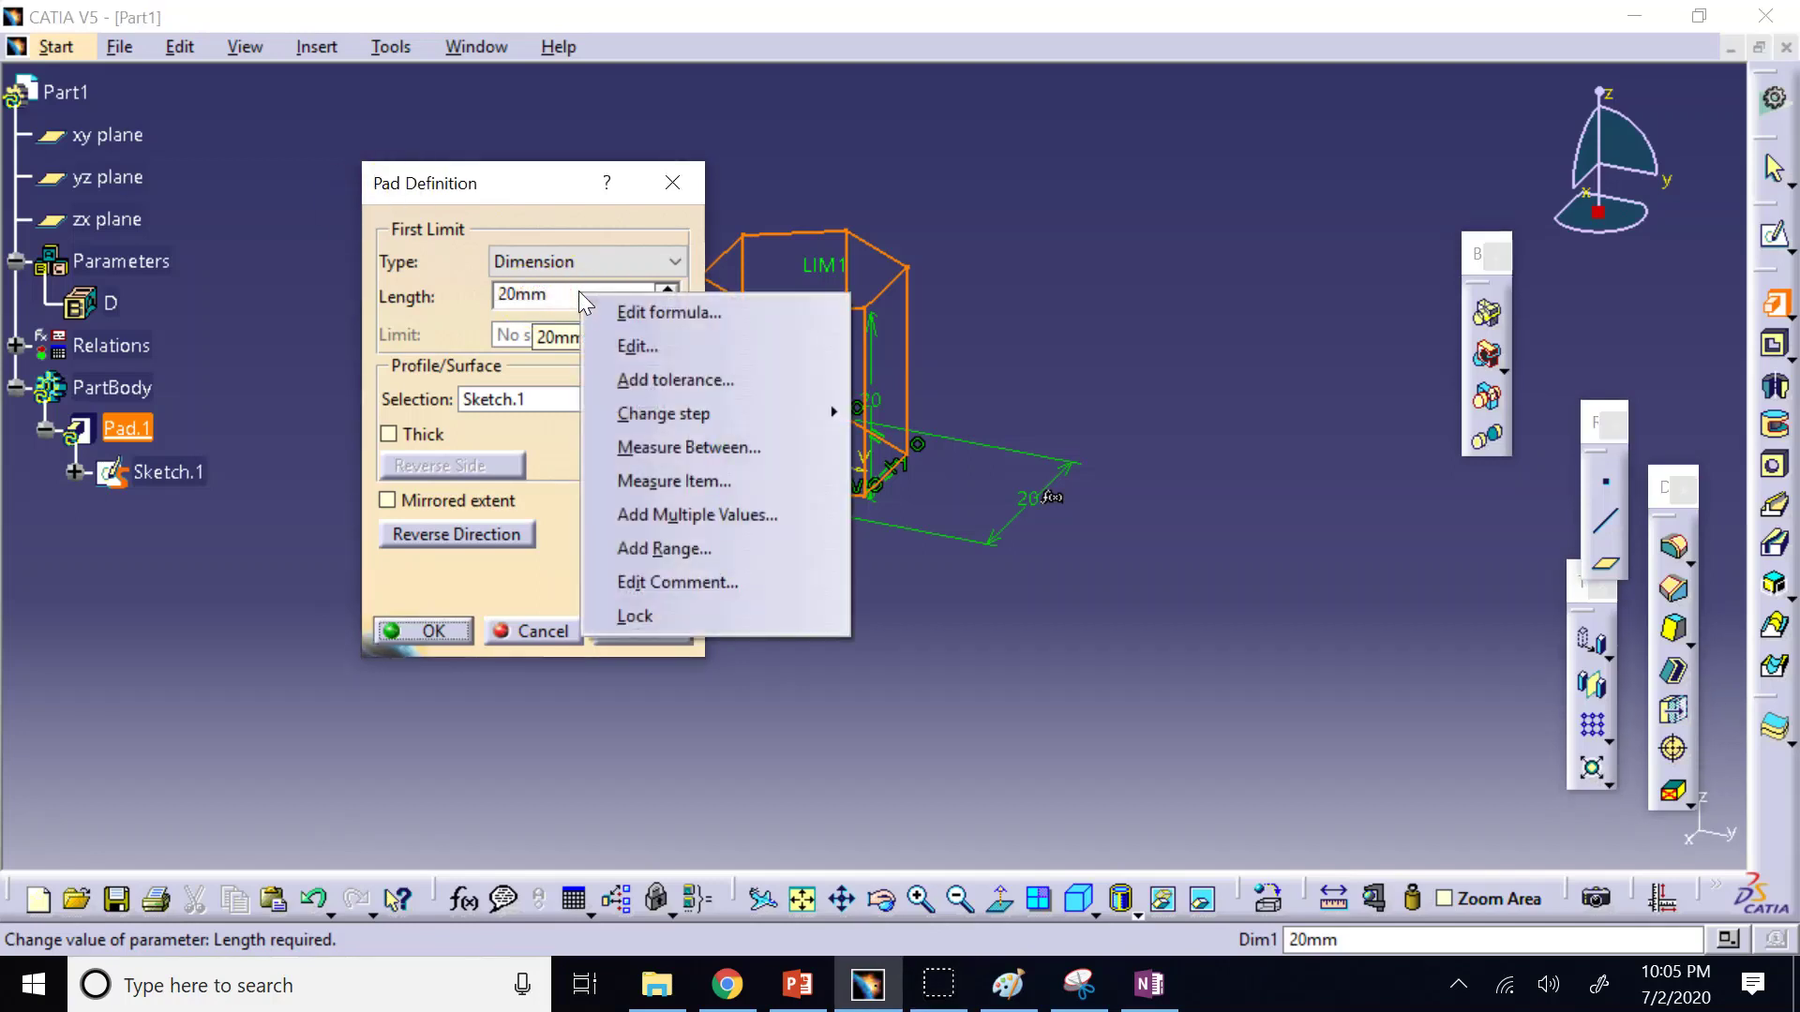
left_click(651, 317)
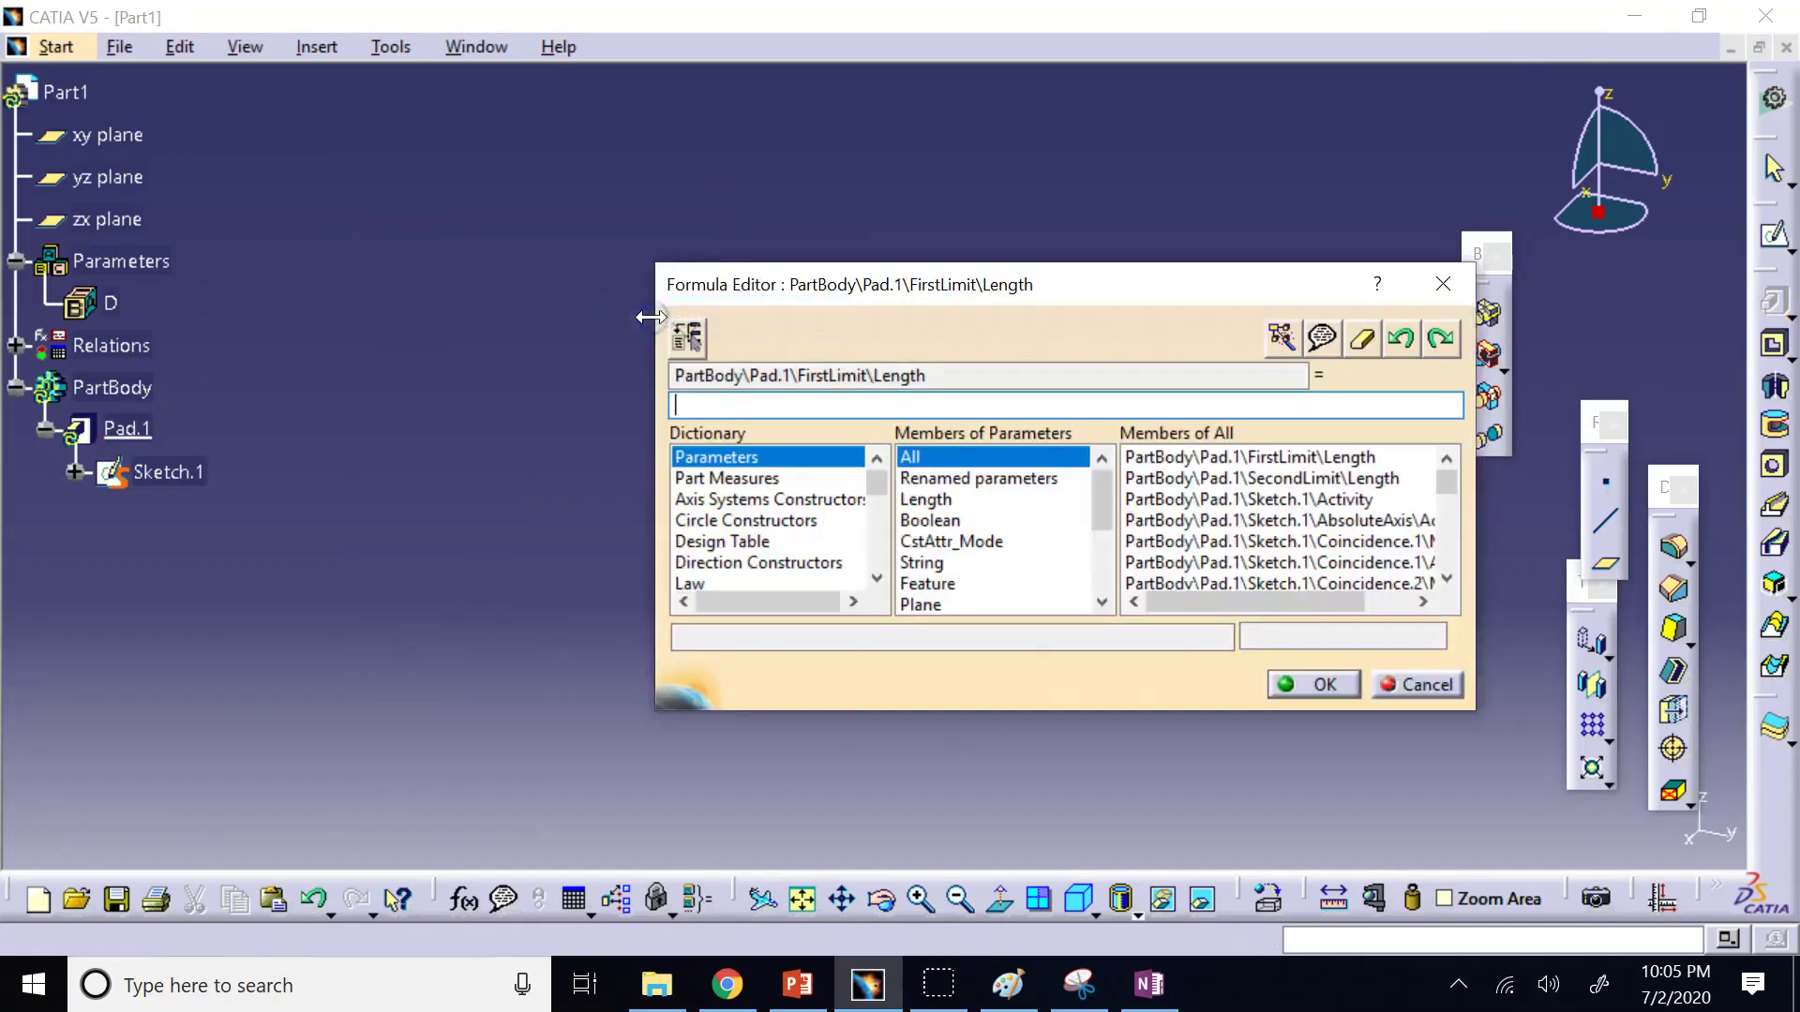
left_click(934, 378)
left_click_drag(934, 379, 480, 368)
left_click(498, 276)
left_click(745, 410)
type("0")
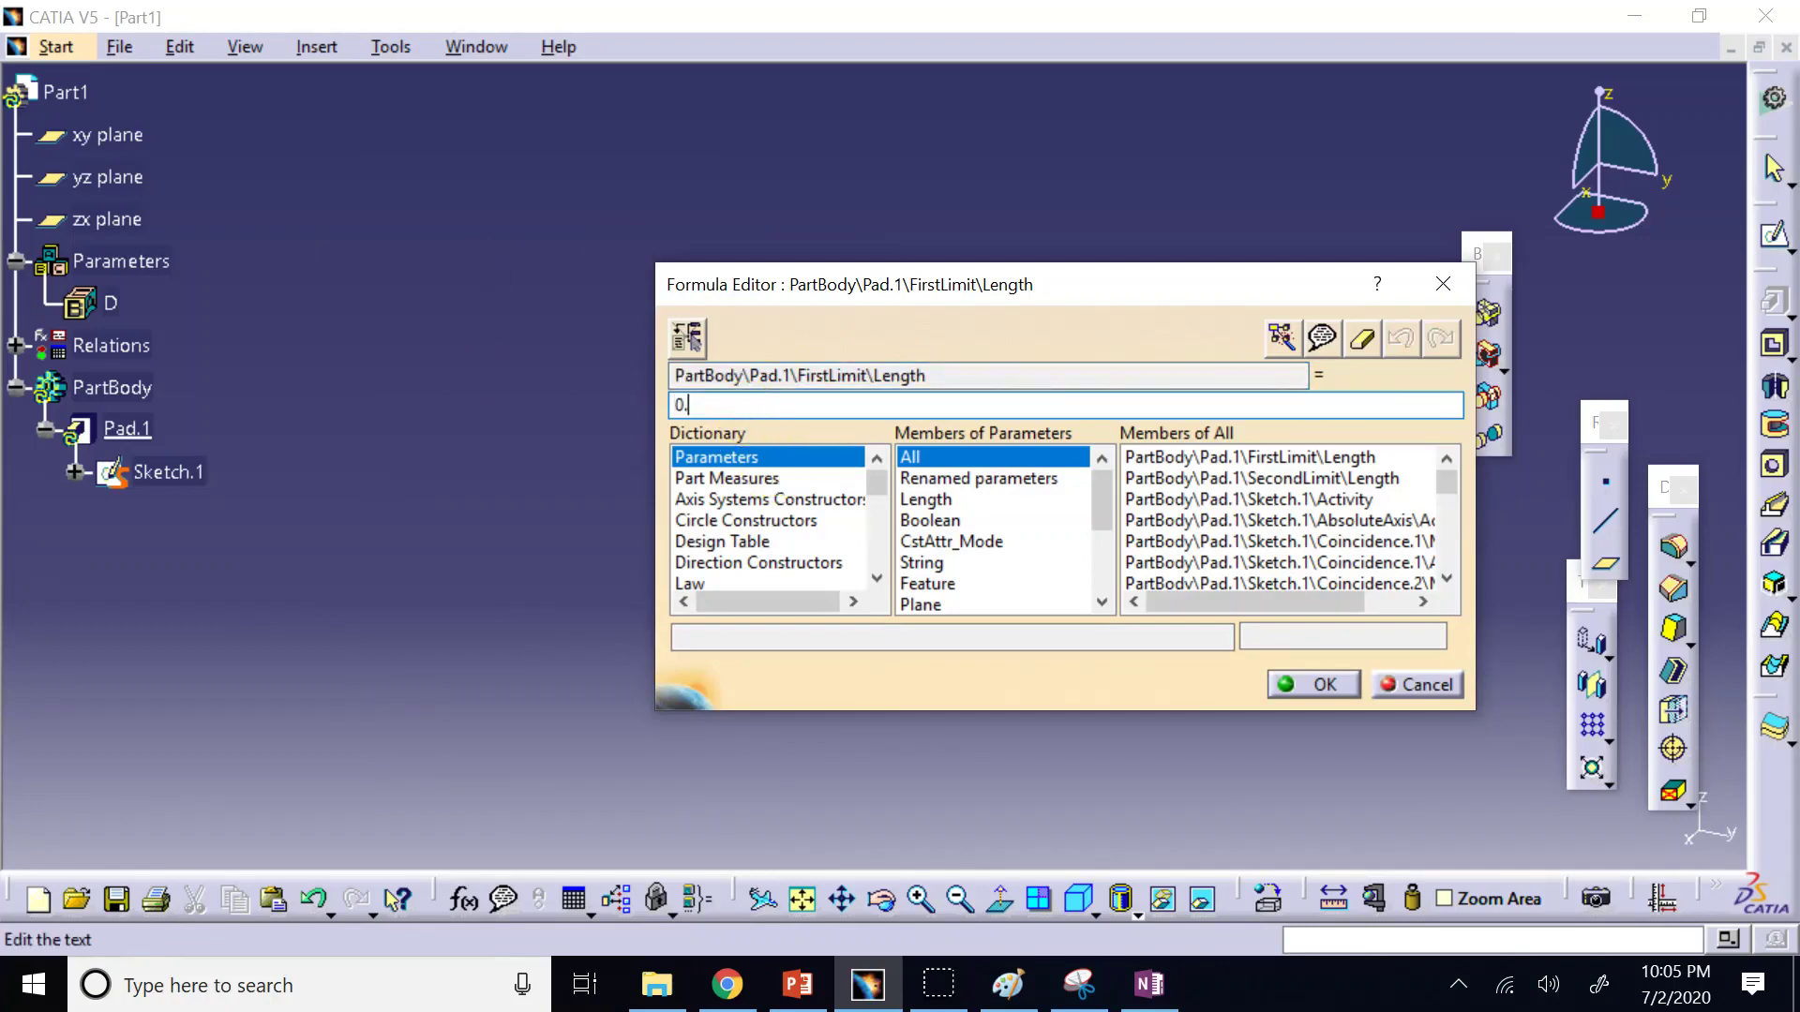
type(".75*D")
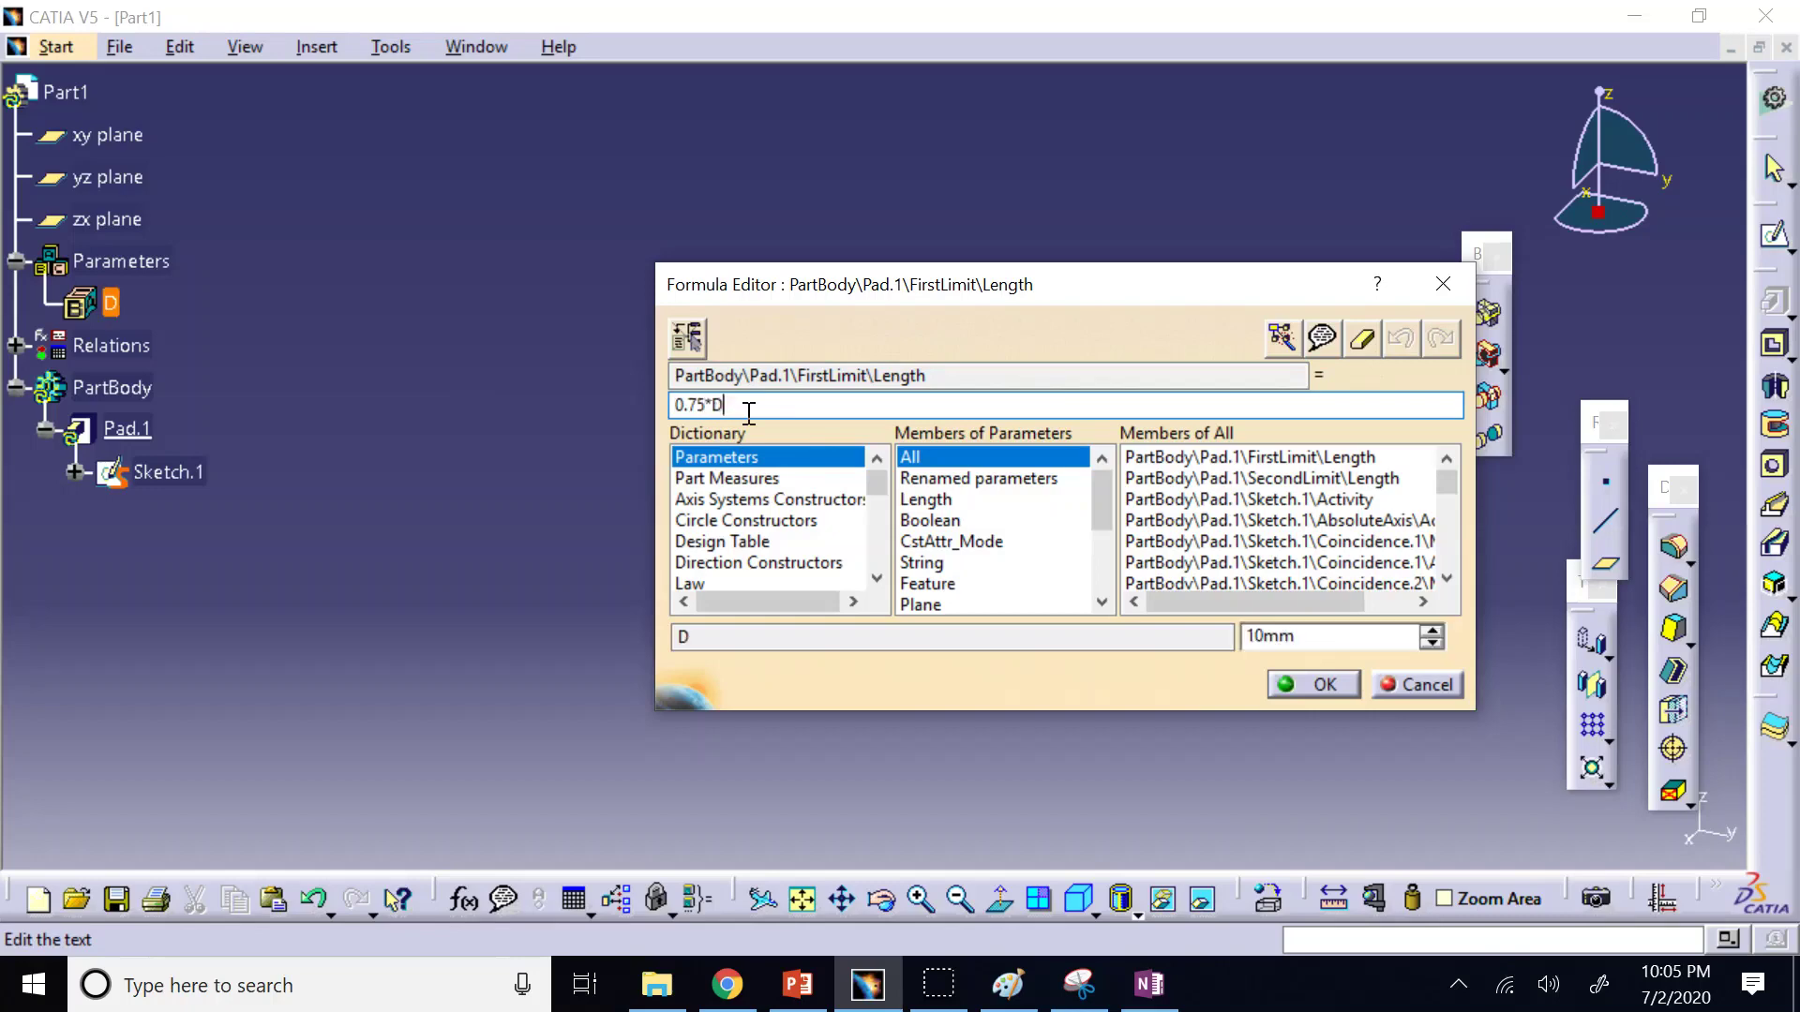
left_click(1309, 687)
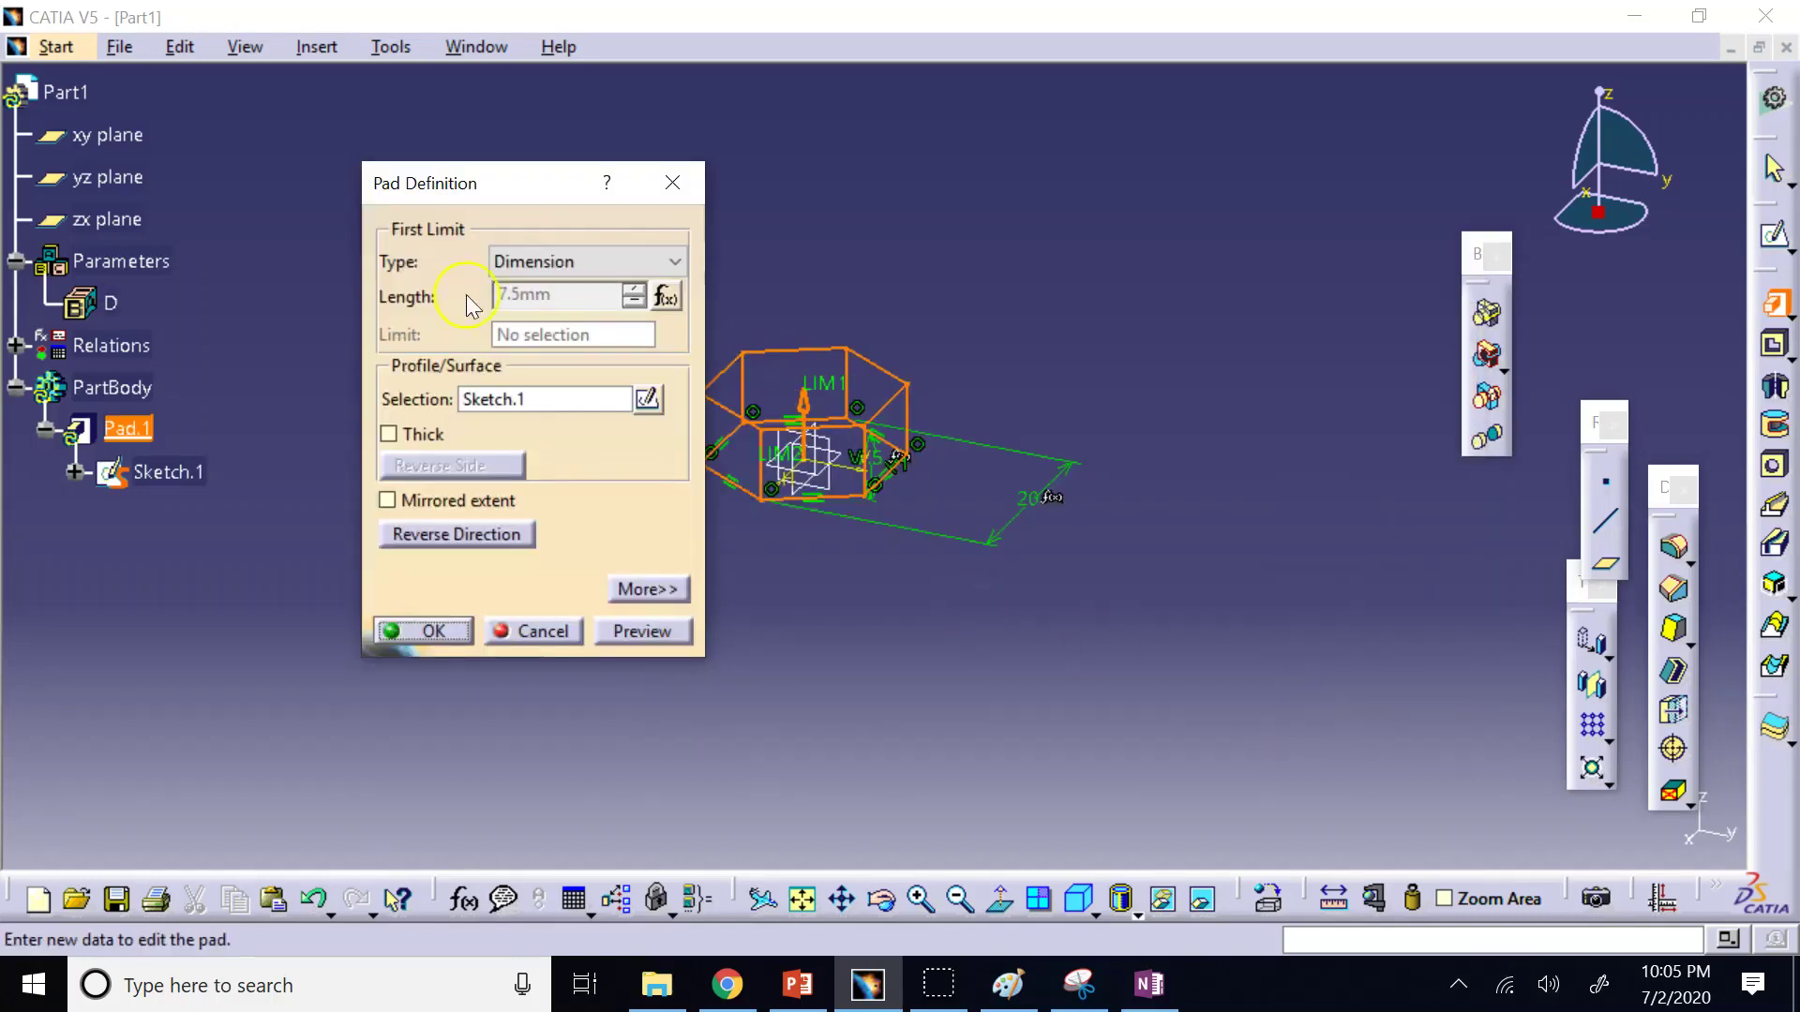
left_click(436, 631)
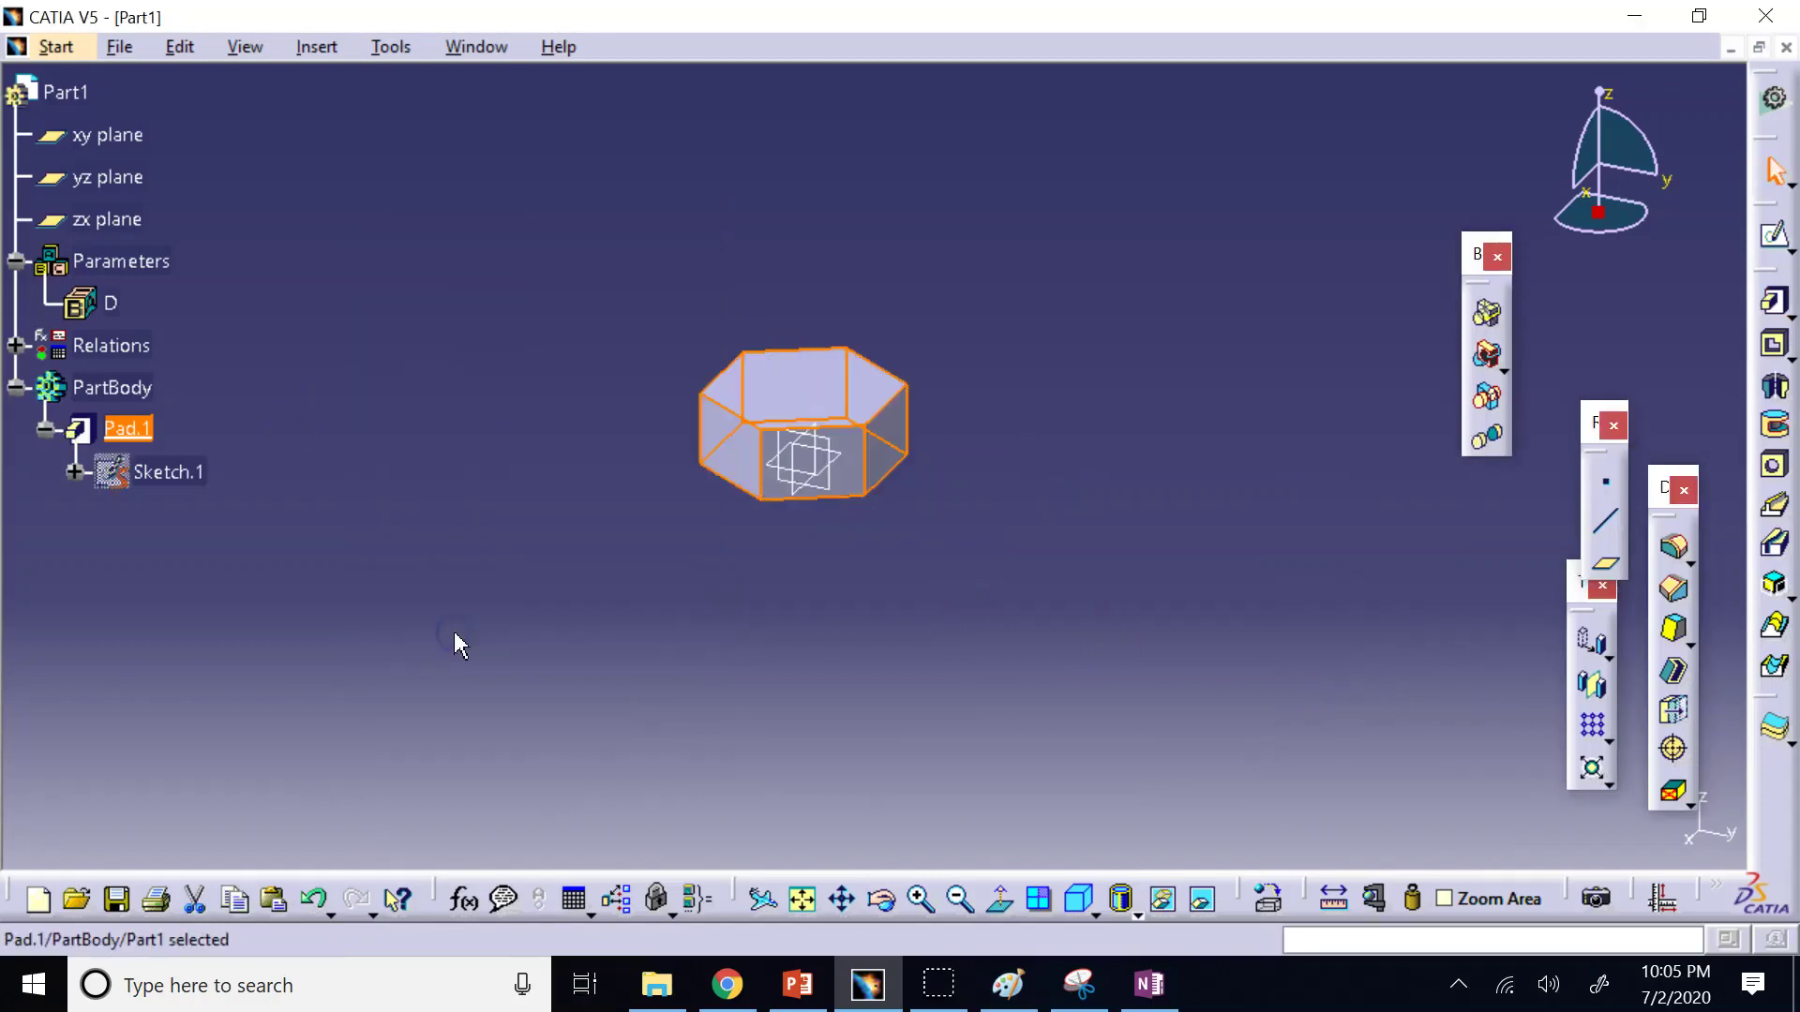
left_click(454, 632)
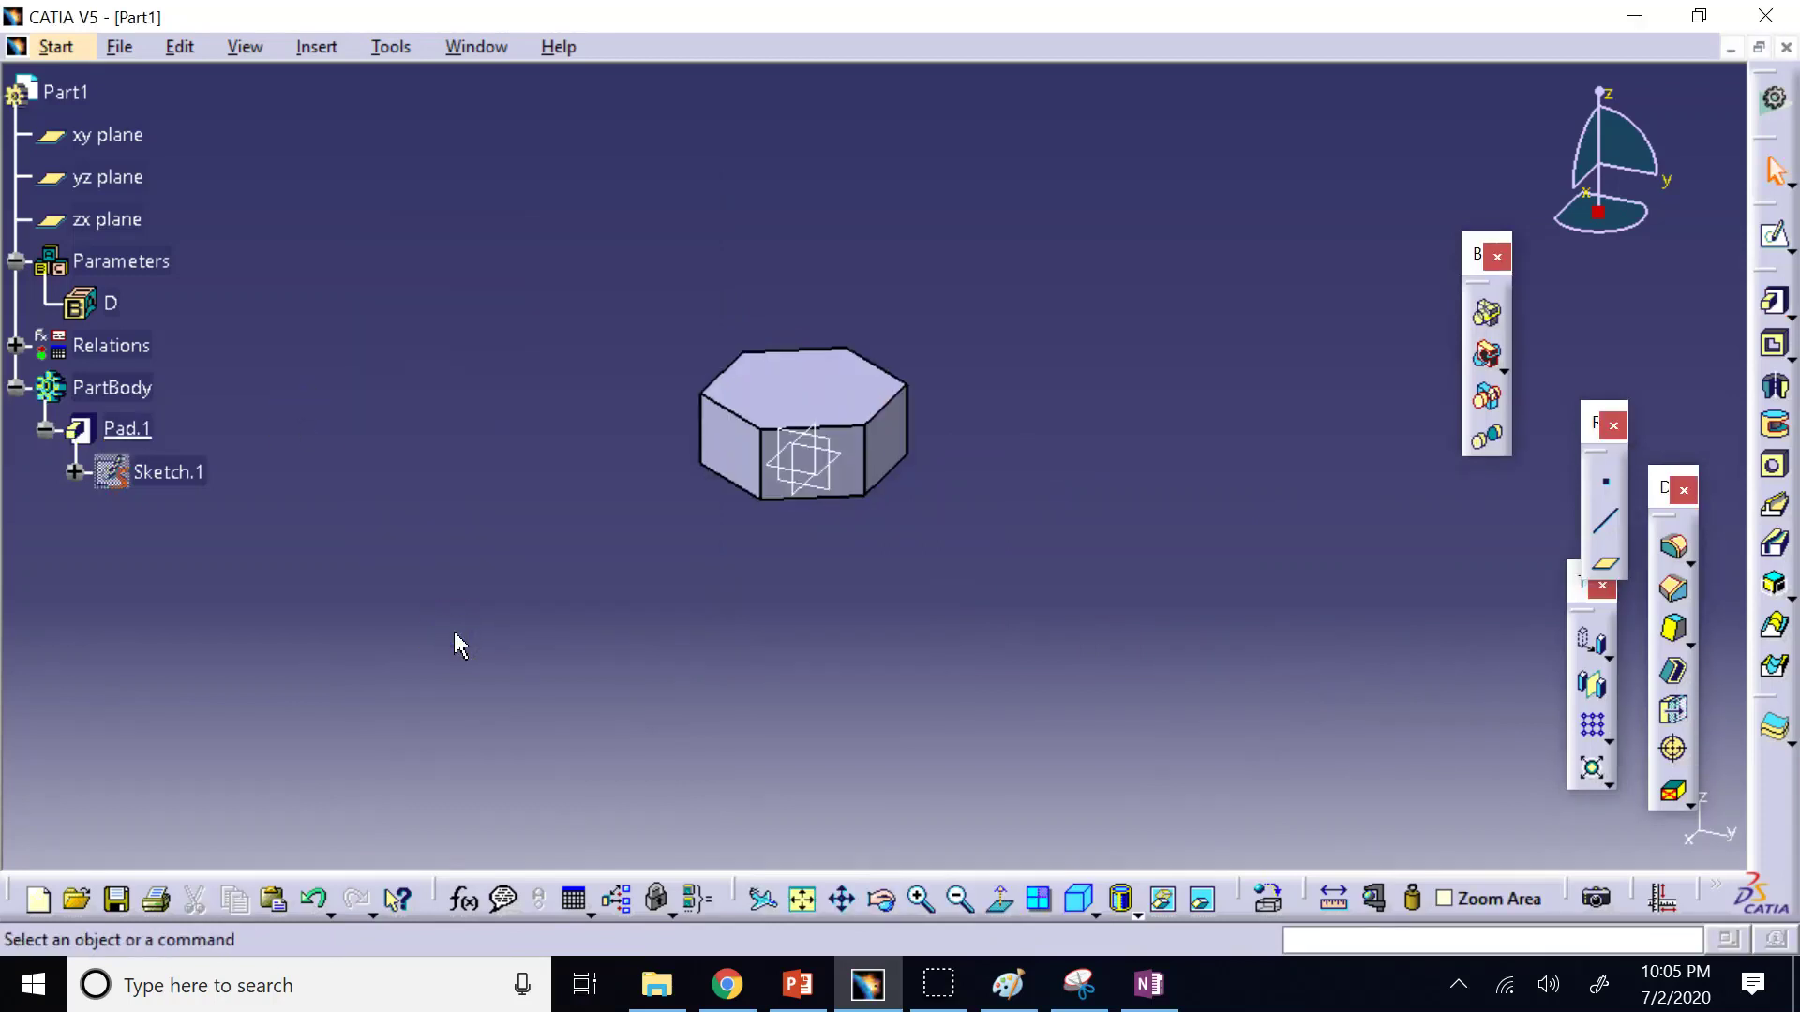
Start a sketch on the bolt head's underside and draw a circle about 10.7 mm in diameter centred on the origin.
left_click(363, 745)
left_click(378, 728)
left_click(471, 773)
left_click(883, 915)
left_click_drag(816, 731, 751, 442)
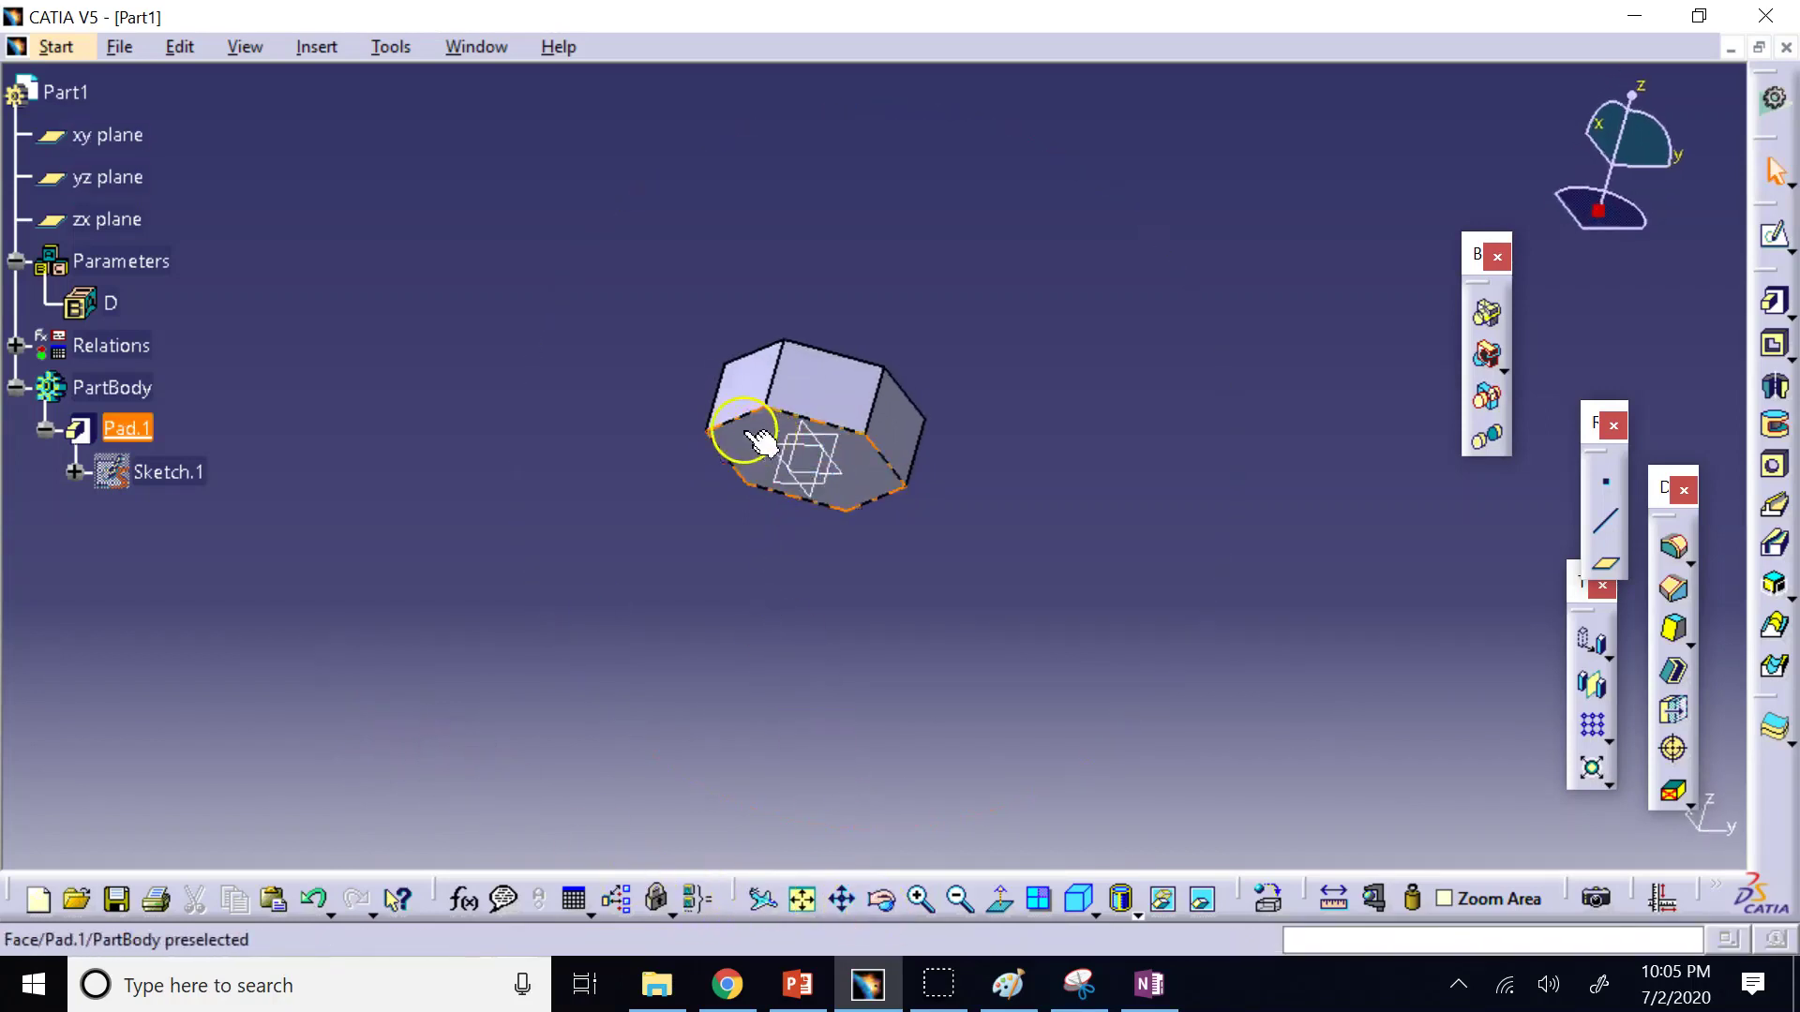
left_click(1774, 234)
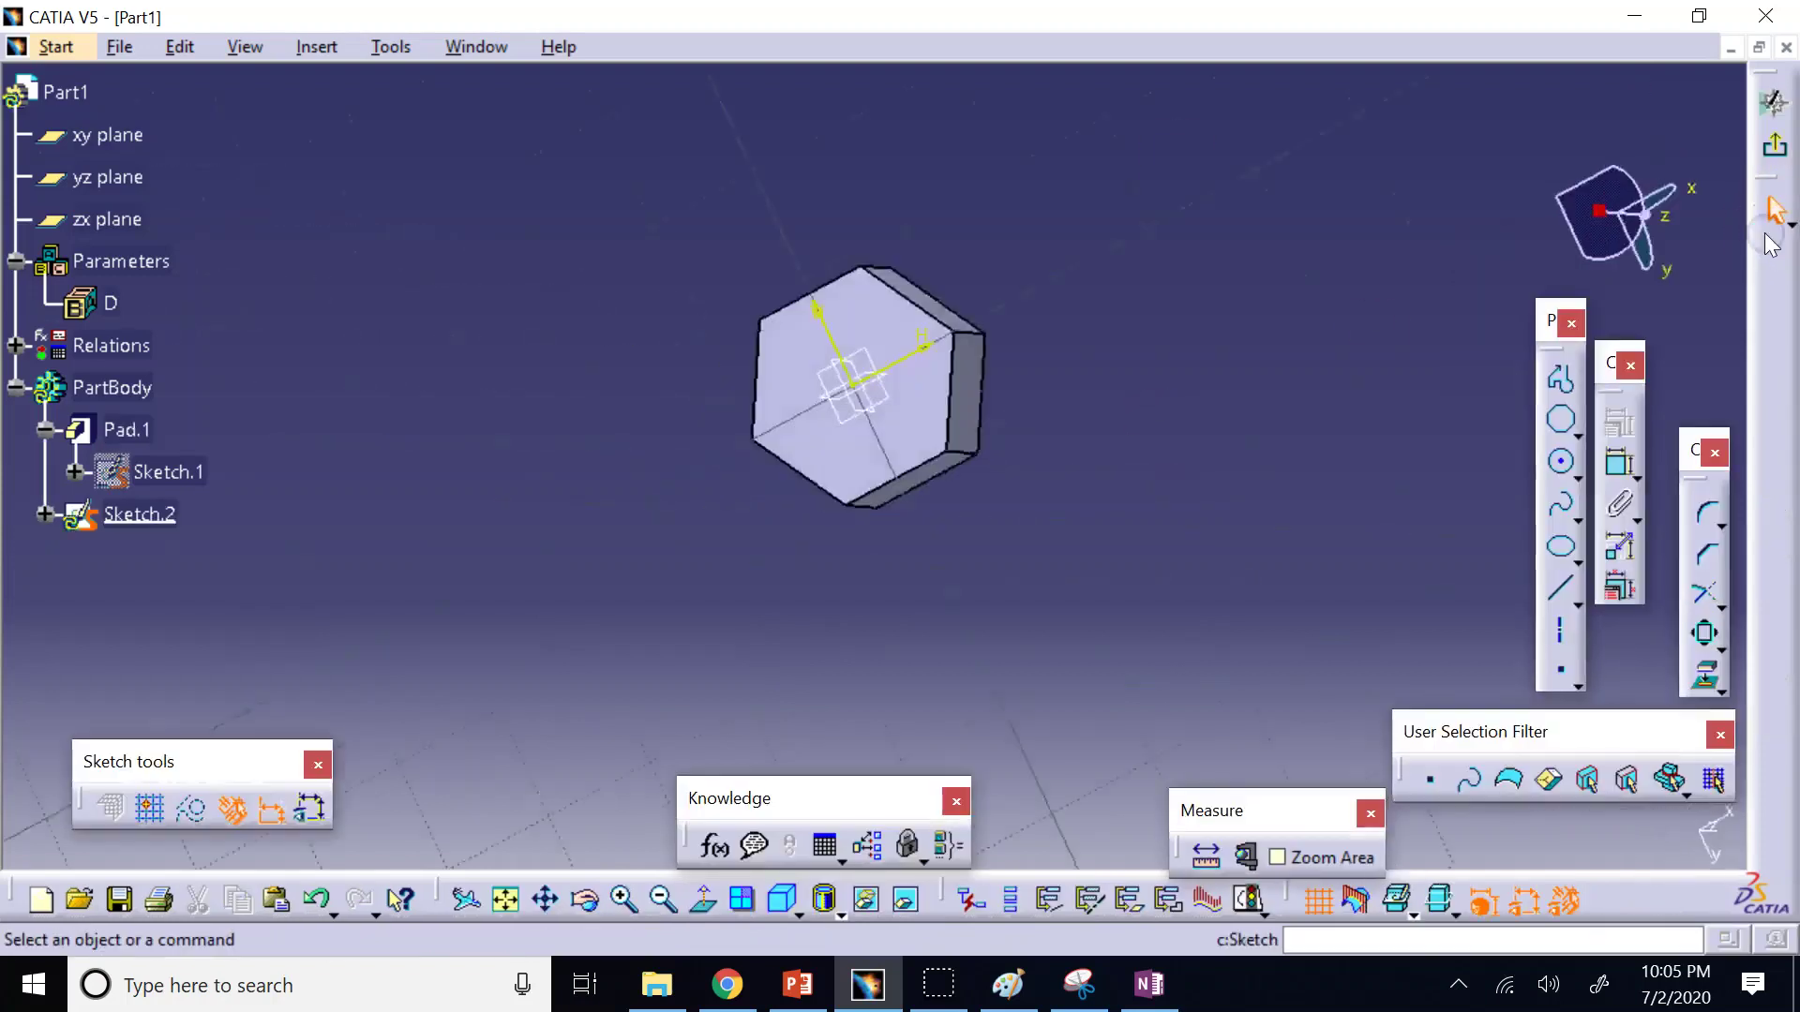
left_click(1561, 462)
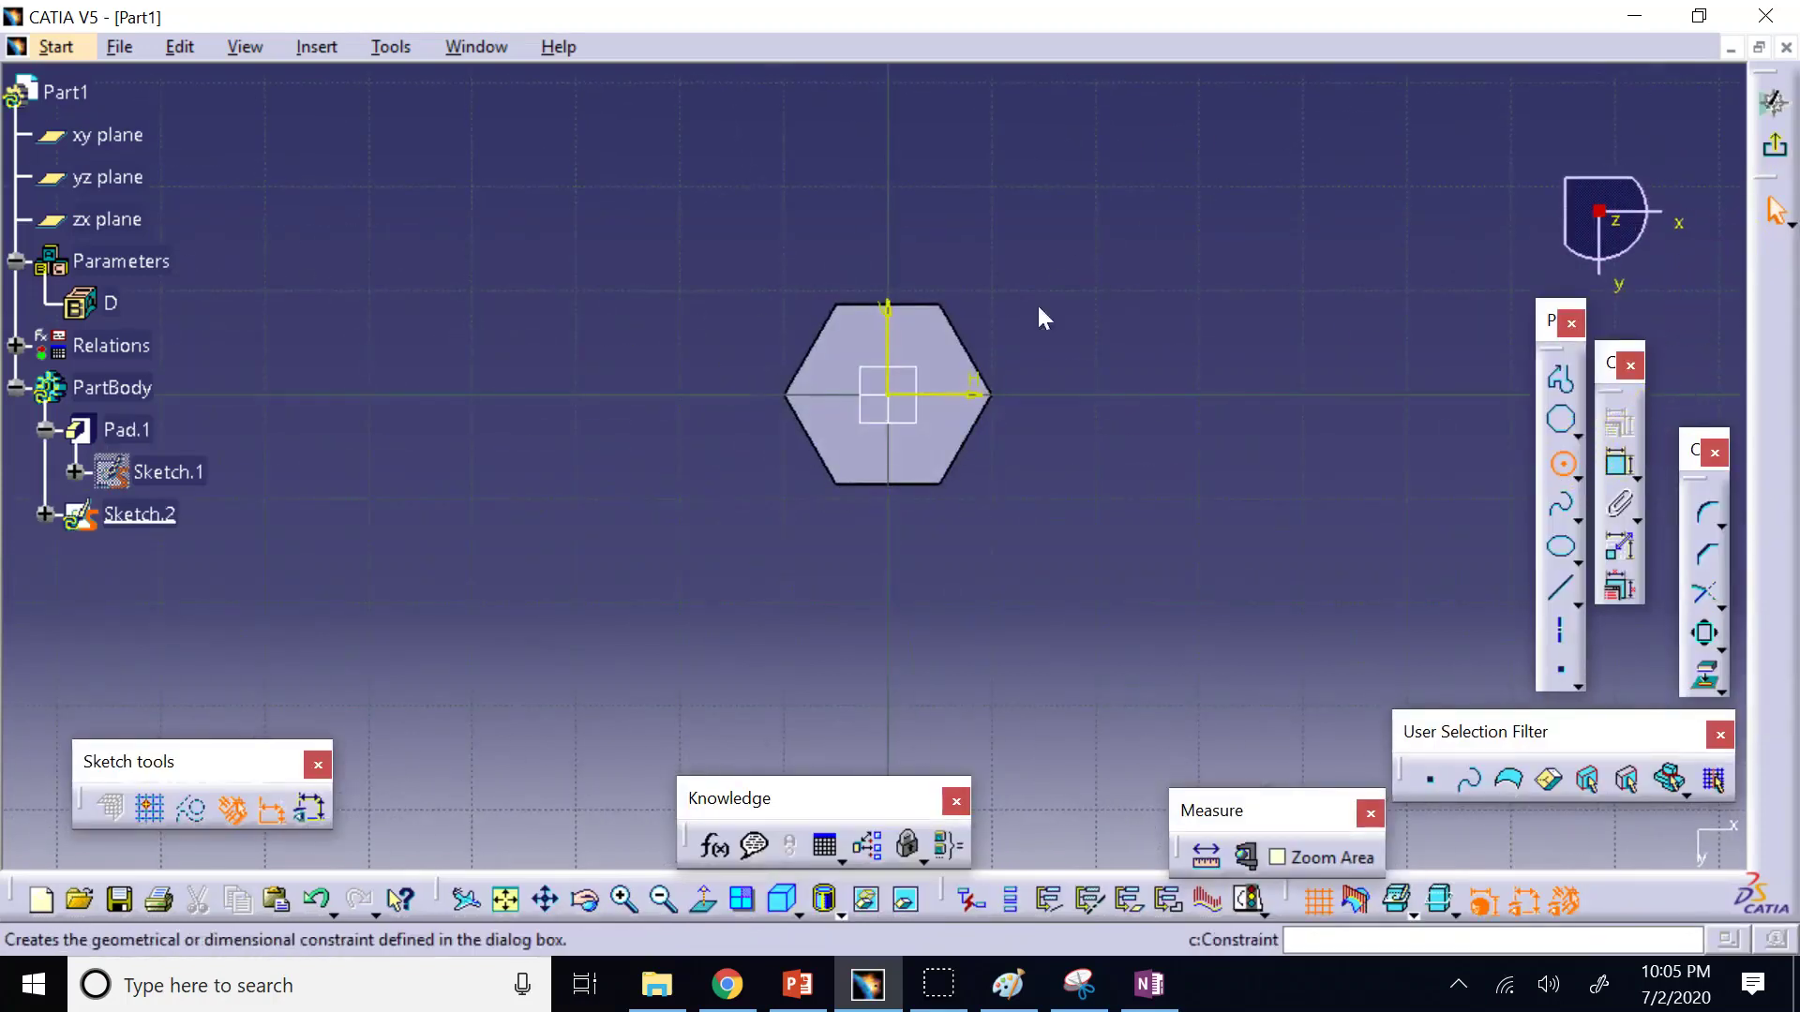
left_click(900, 402)
left_click(916, 351)
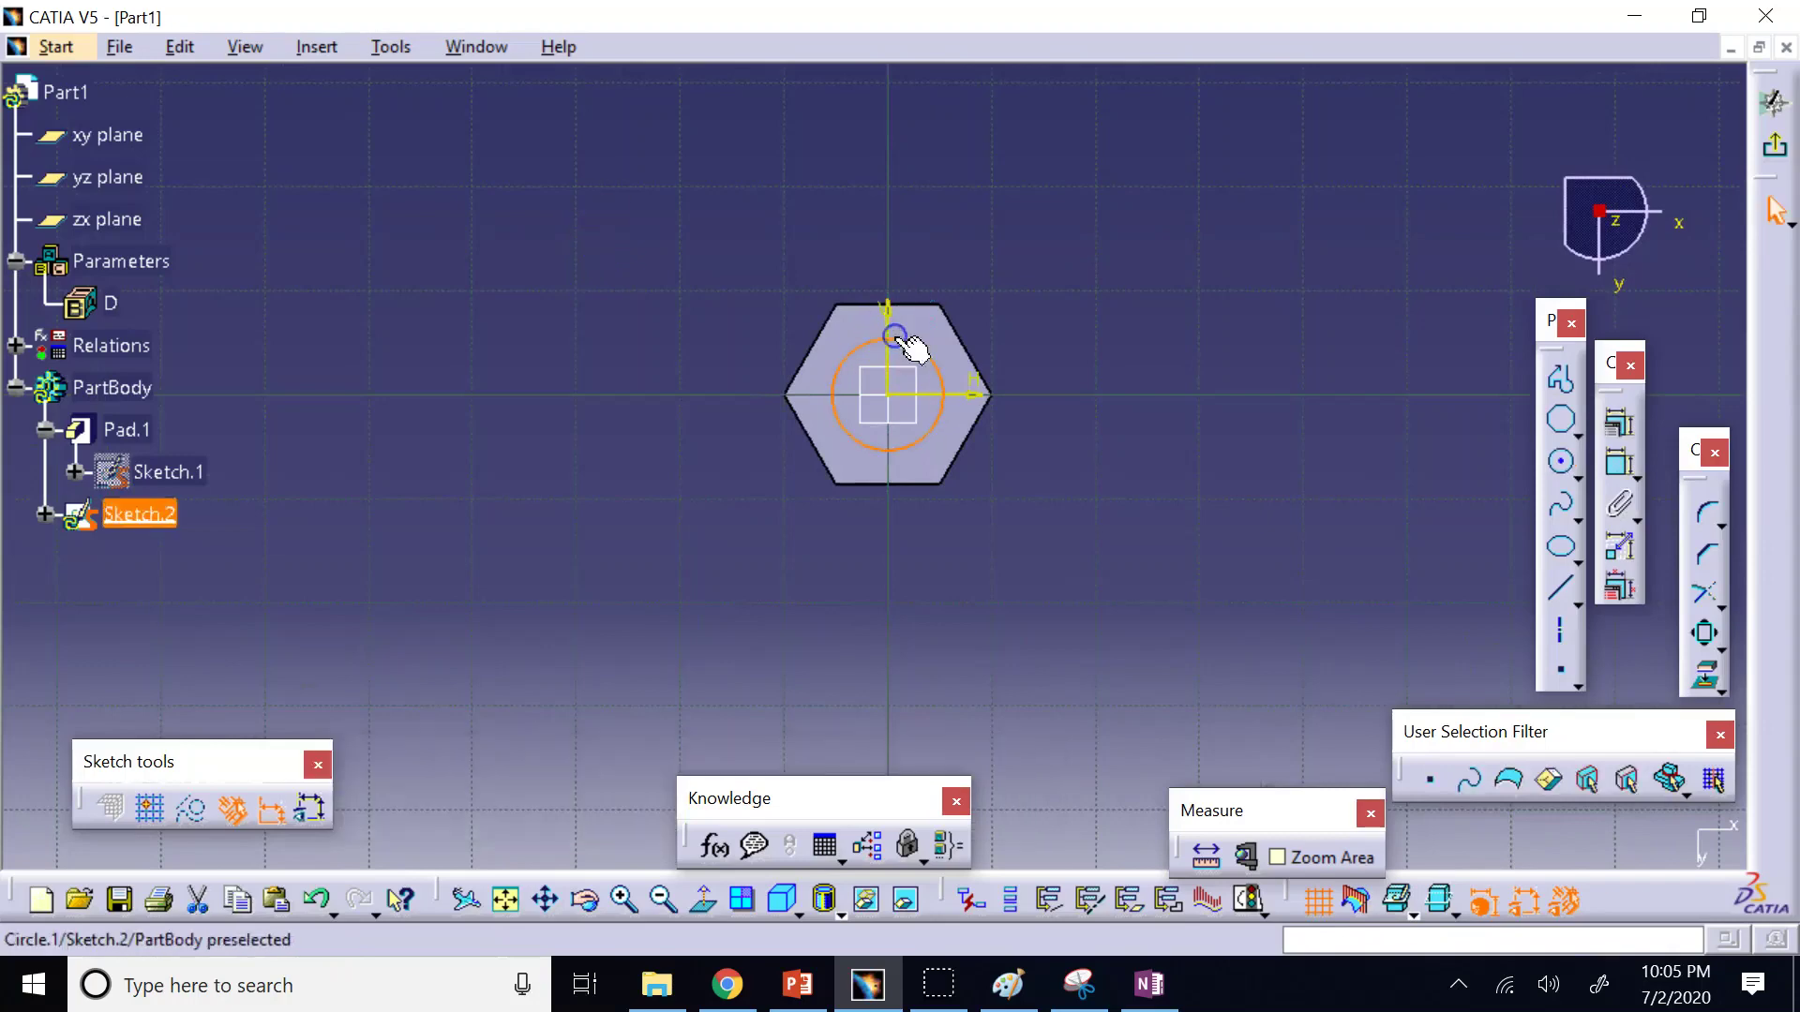
Dimension the circle's diameter, placing the dimension outside the hexagon, and select that dimension.
left_click(1616, 423)
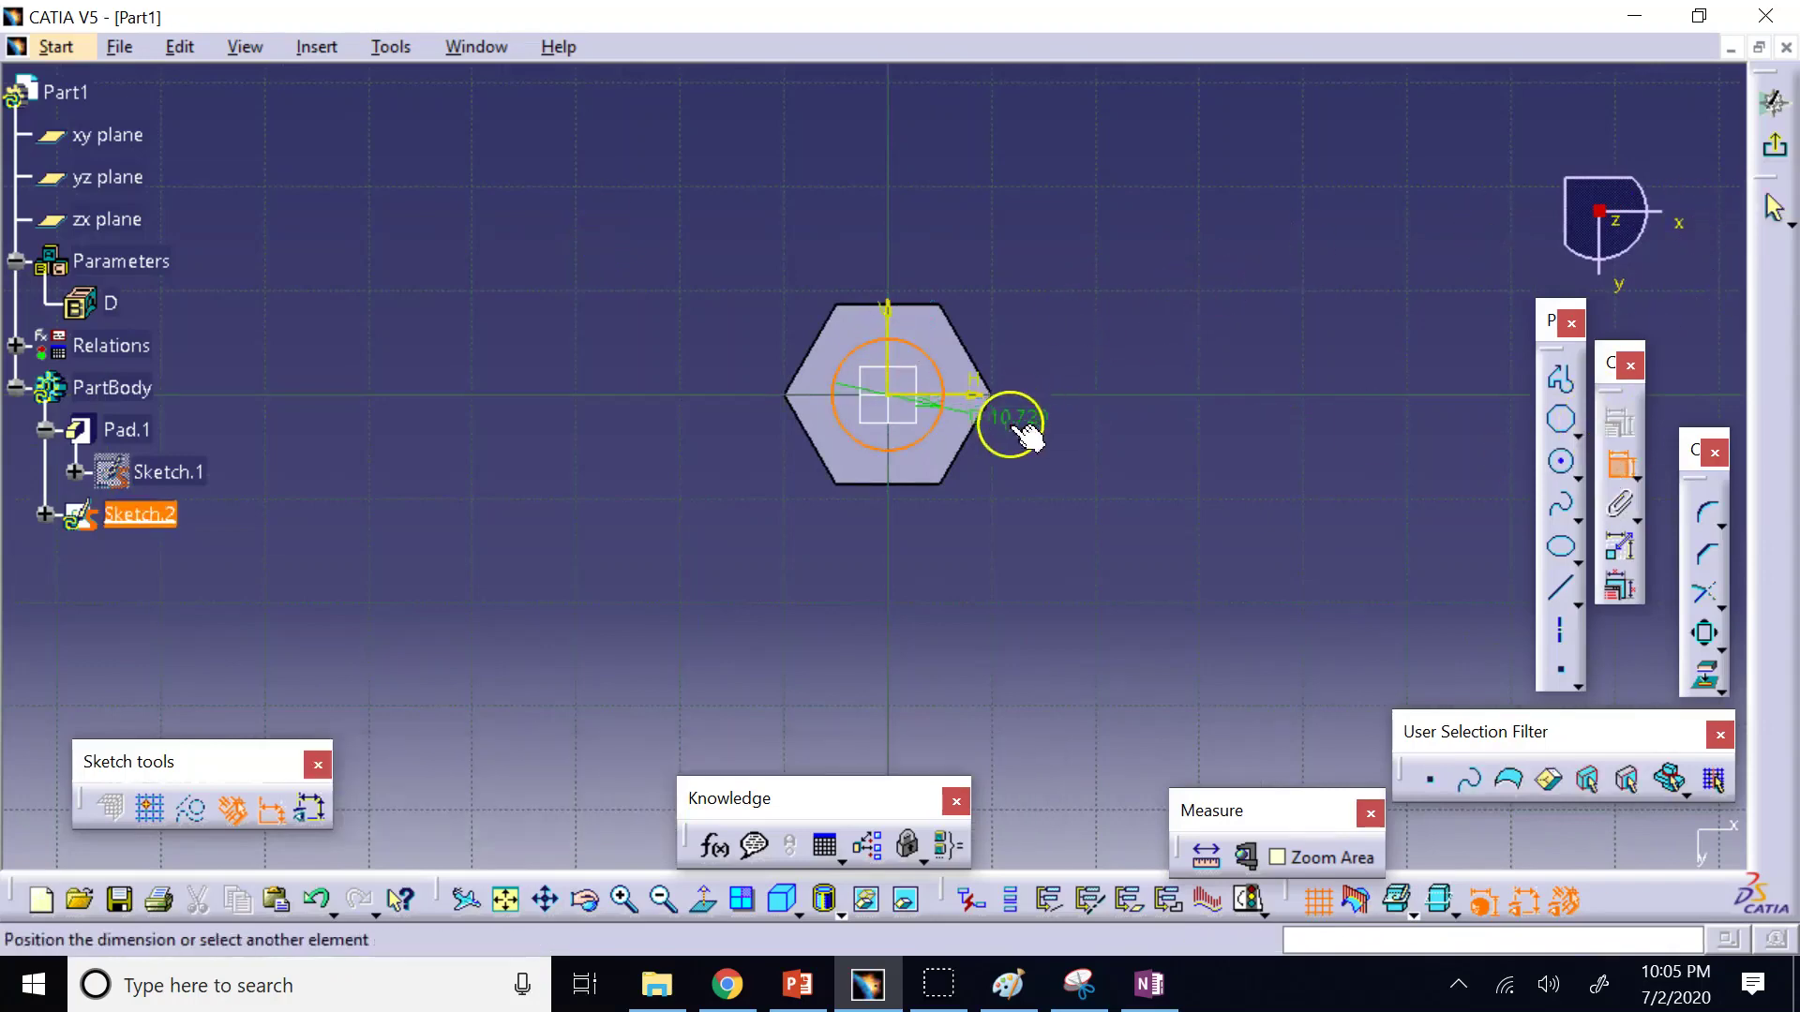
left_click(1081, 517)
right_click(1080, 514)
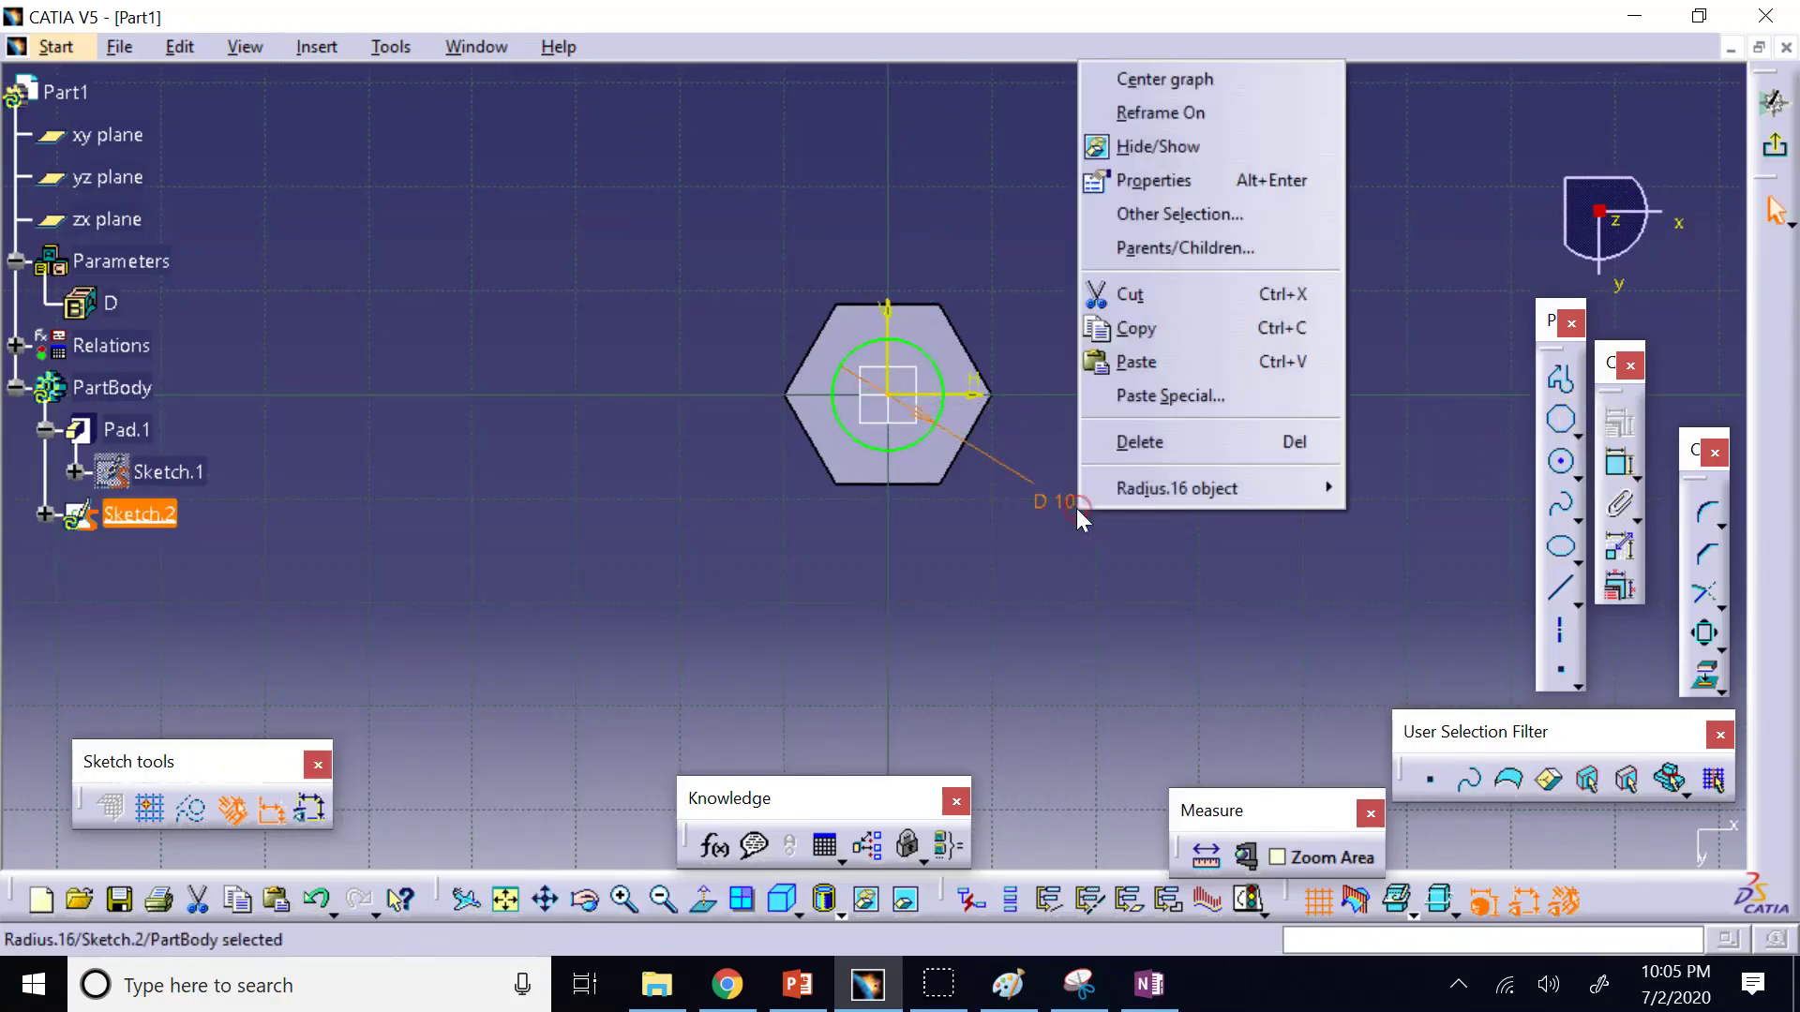
left_click(1050, 501)
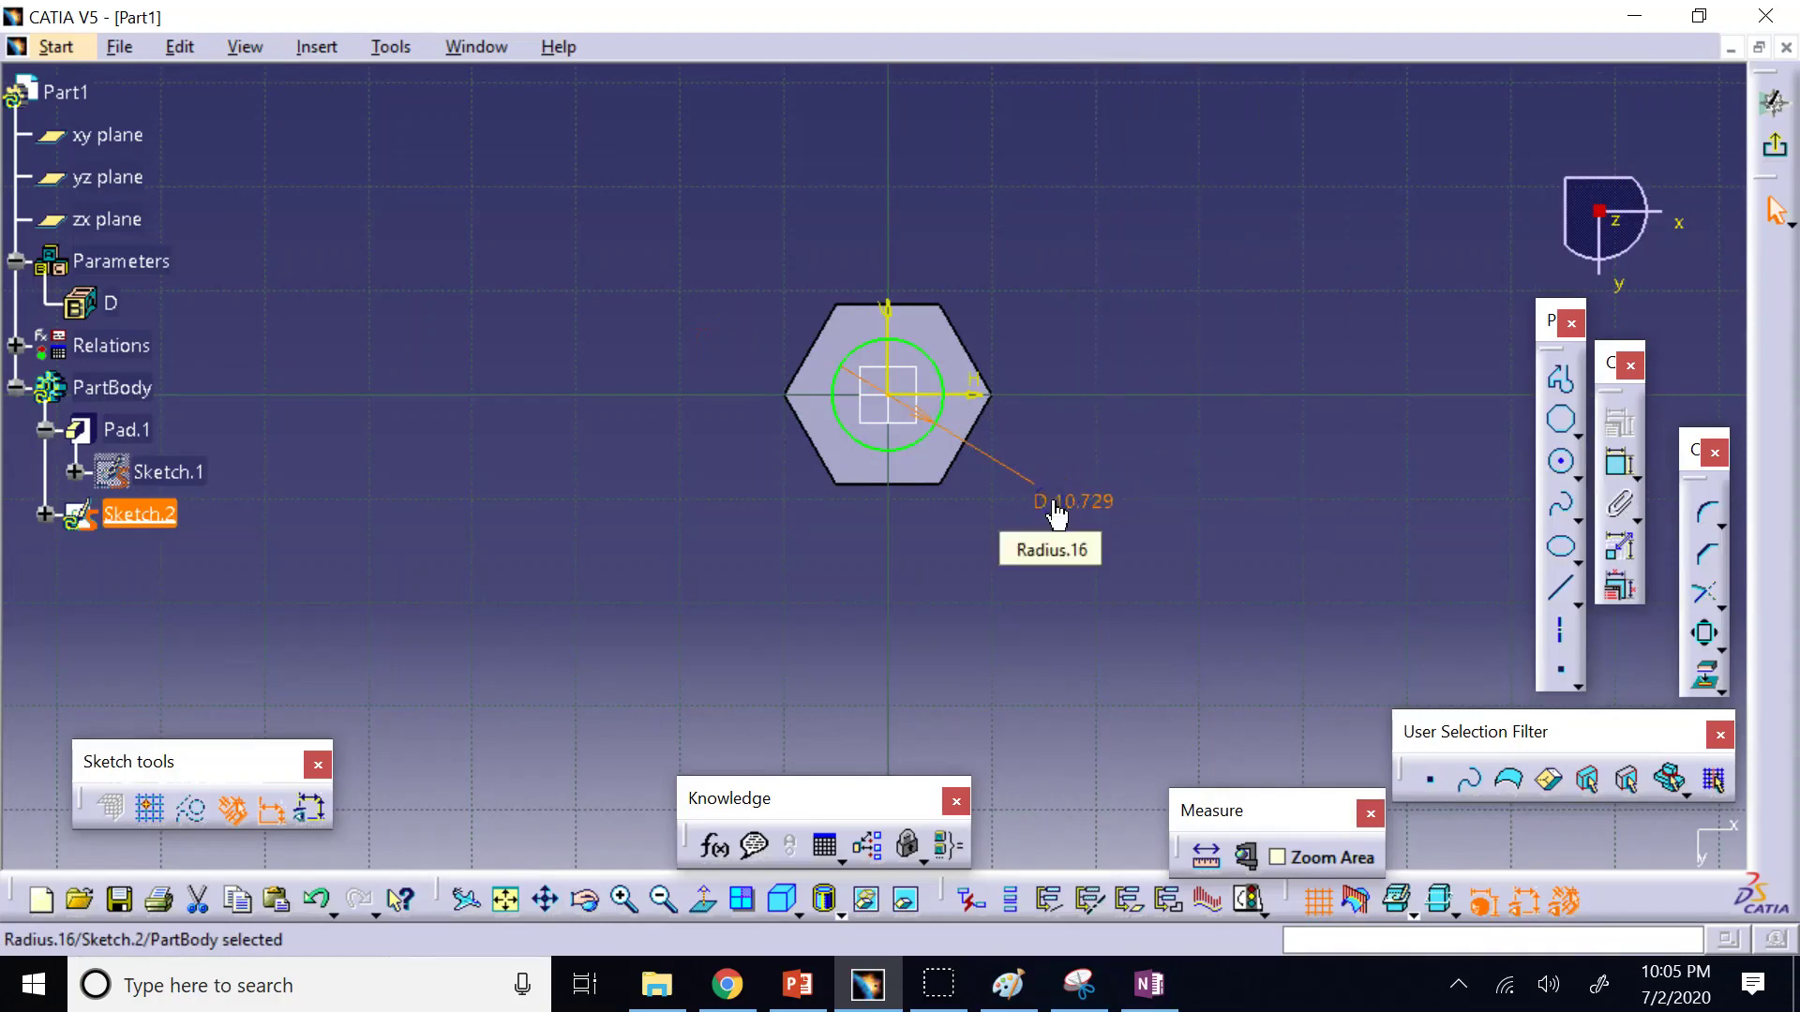
Try to link the circle's radius to the length parameter by adding the formula D.
left_click(714, 846)
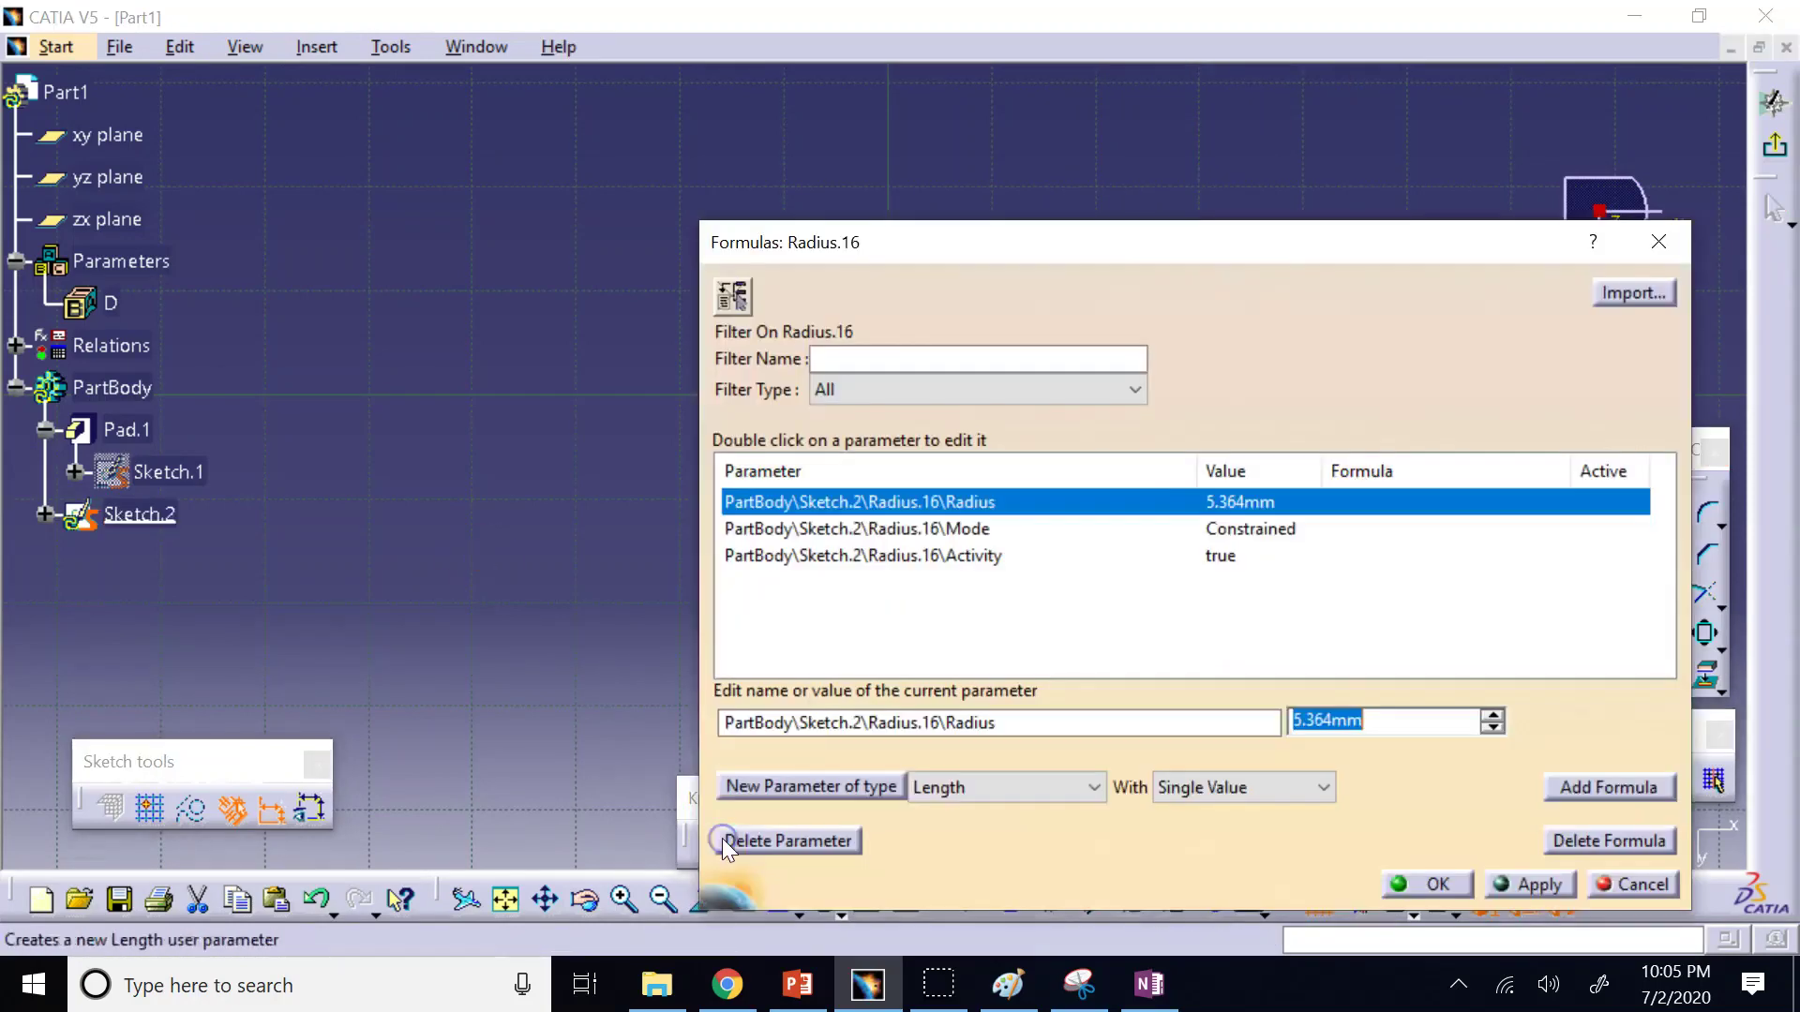
left_click(1575, 787)
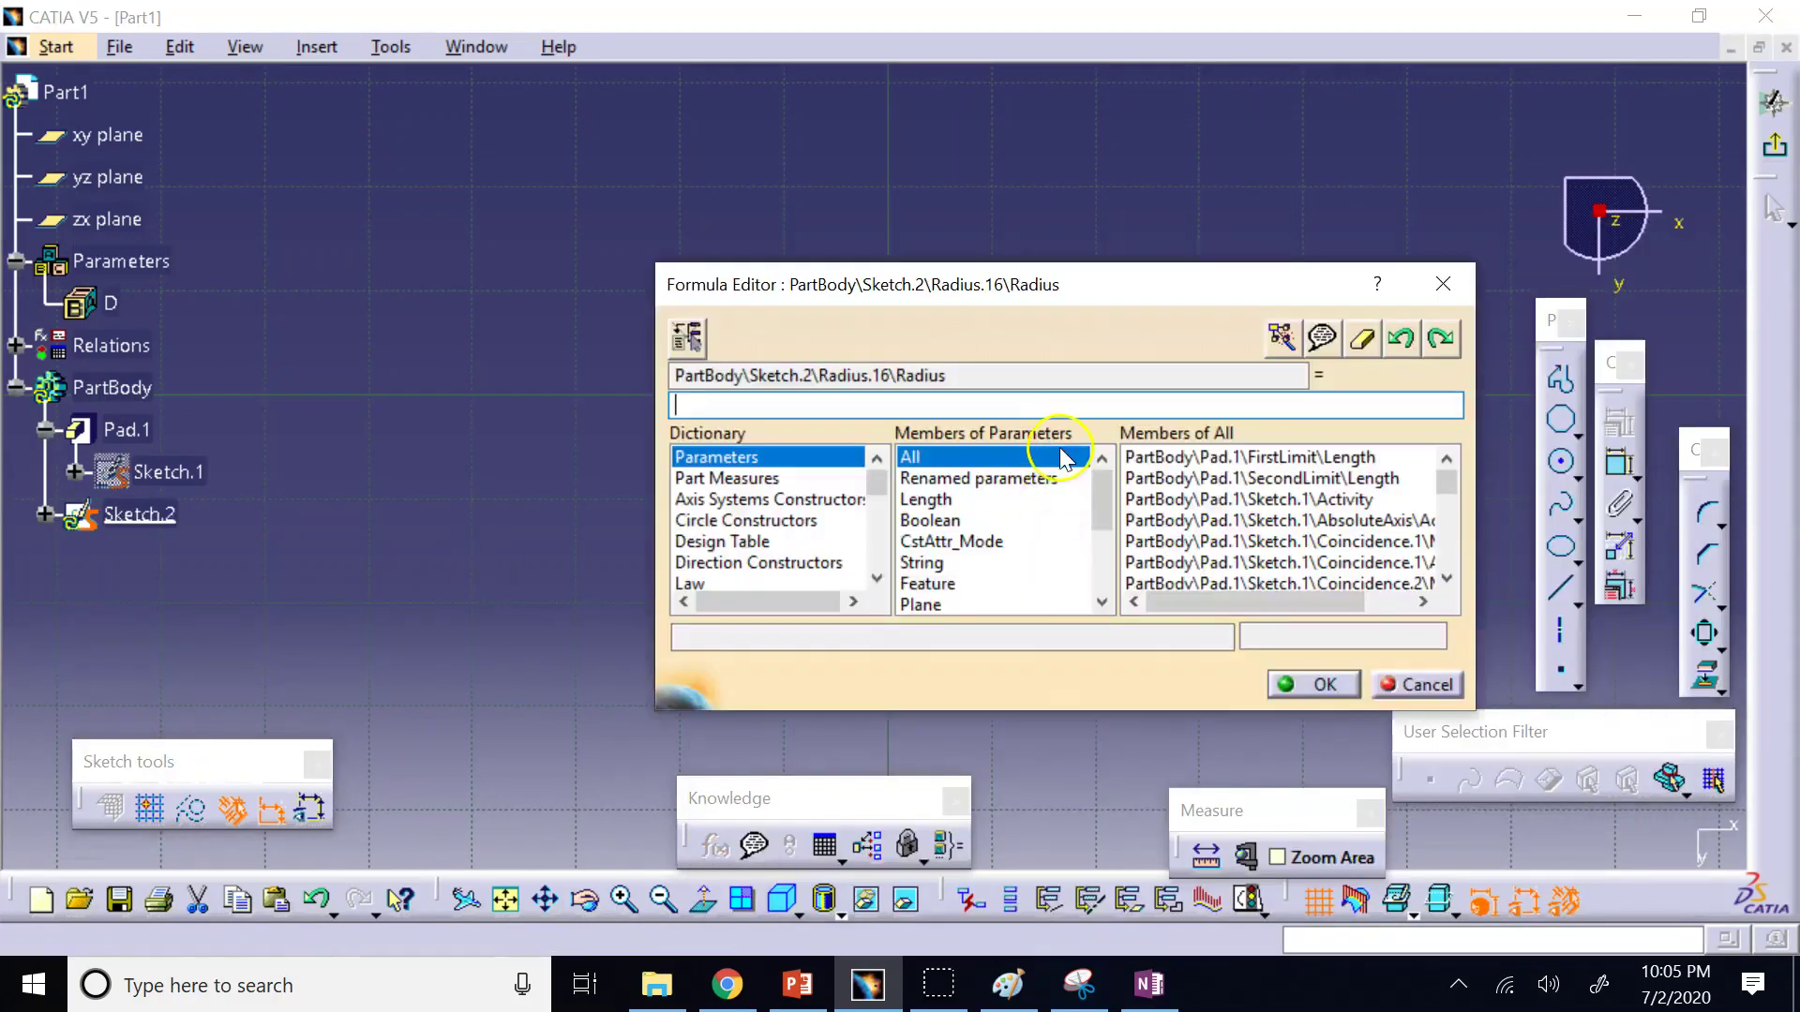
left_click(109, 303)
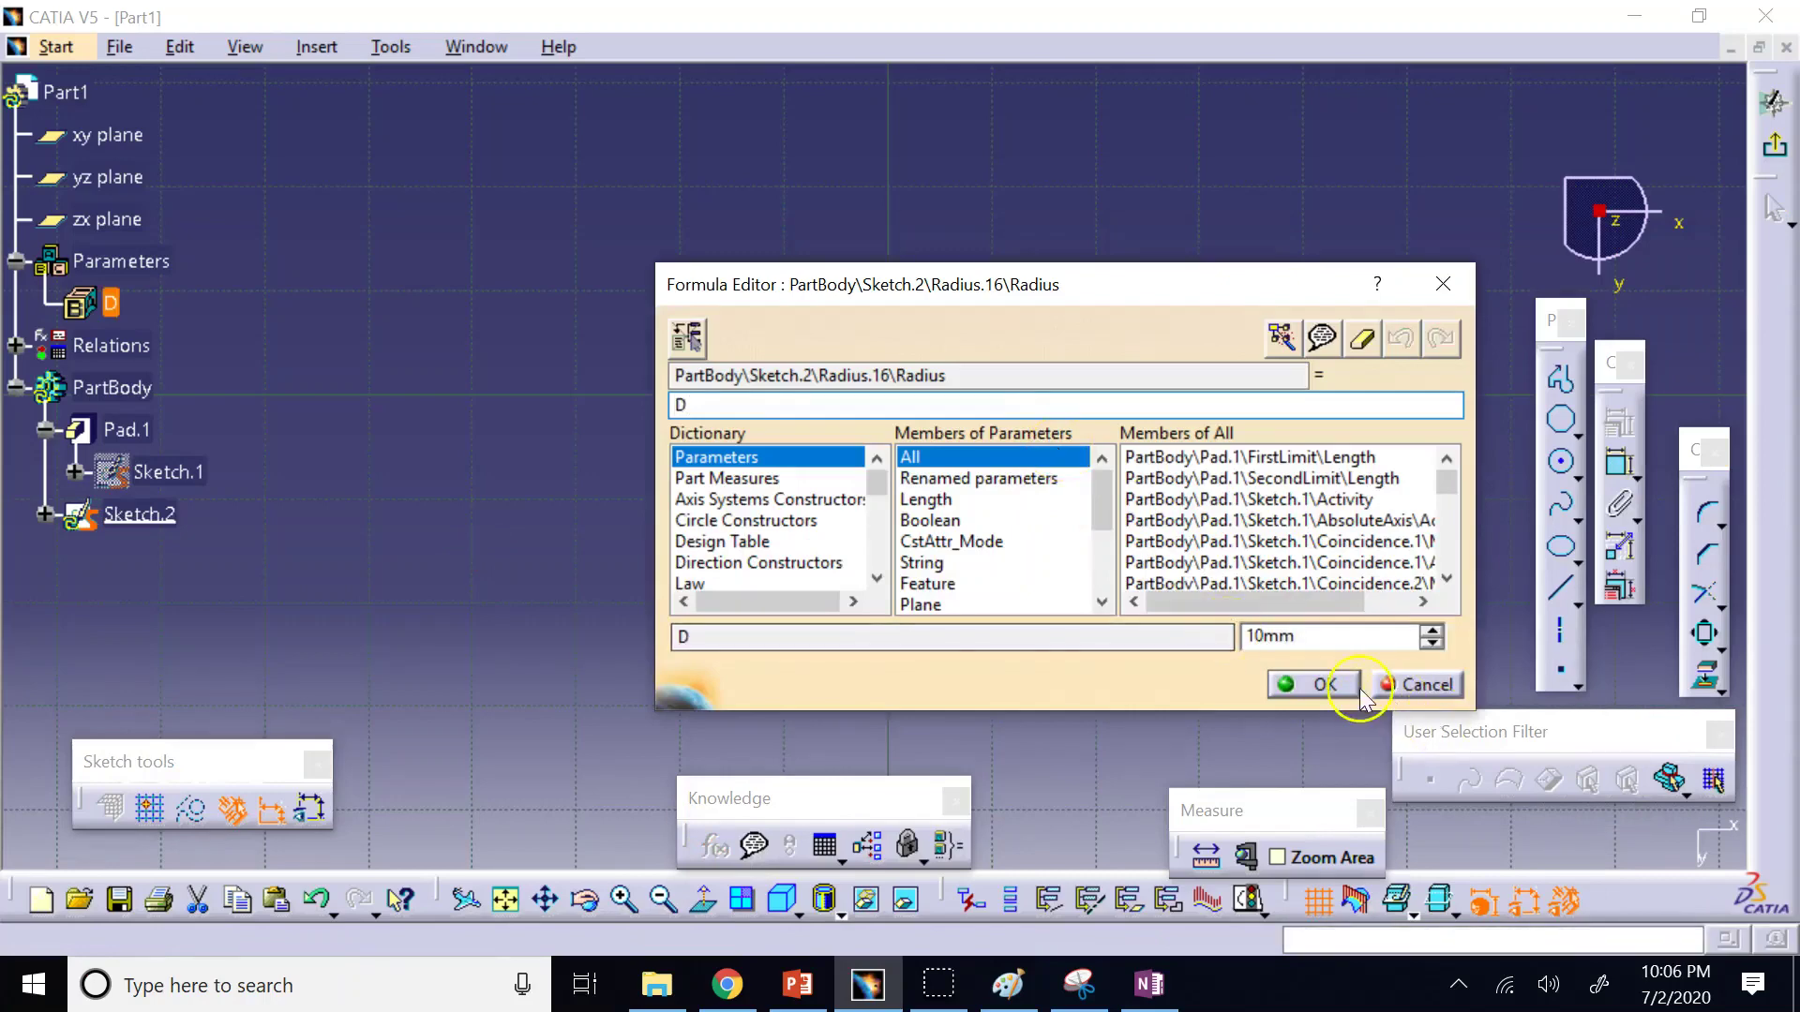
left_click(1317, 685)
left_click(1429, 891)
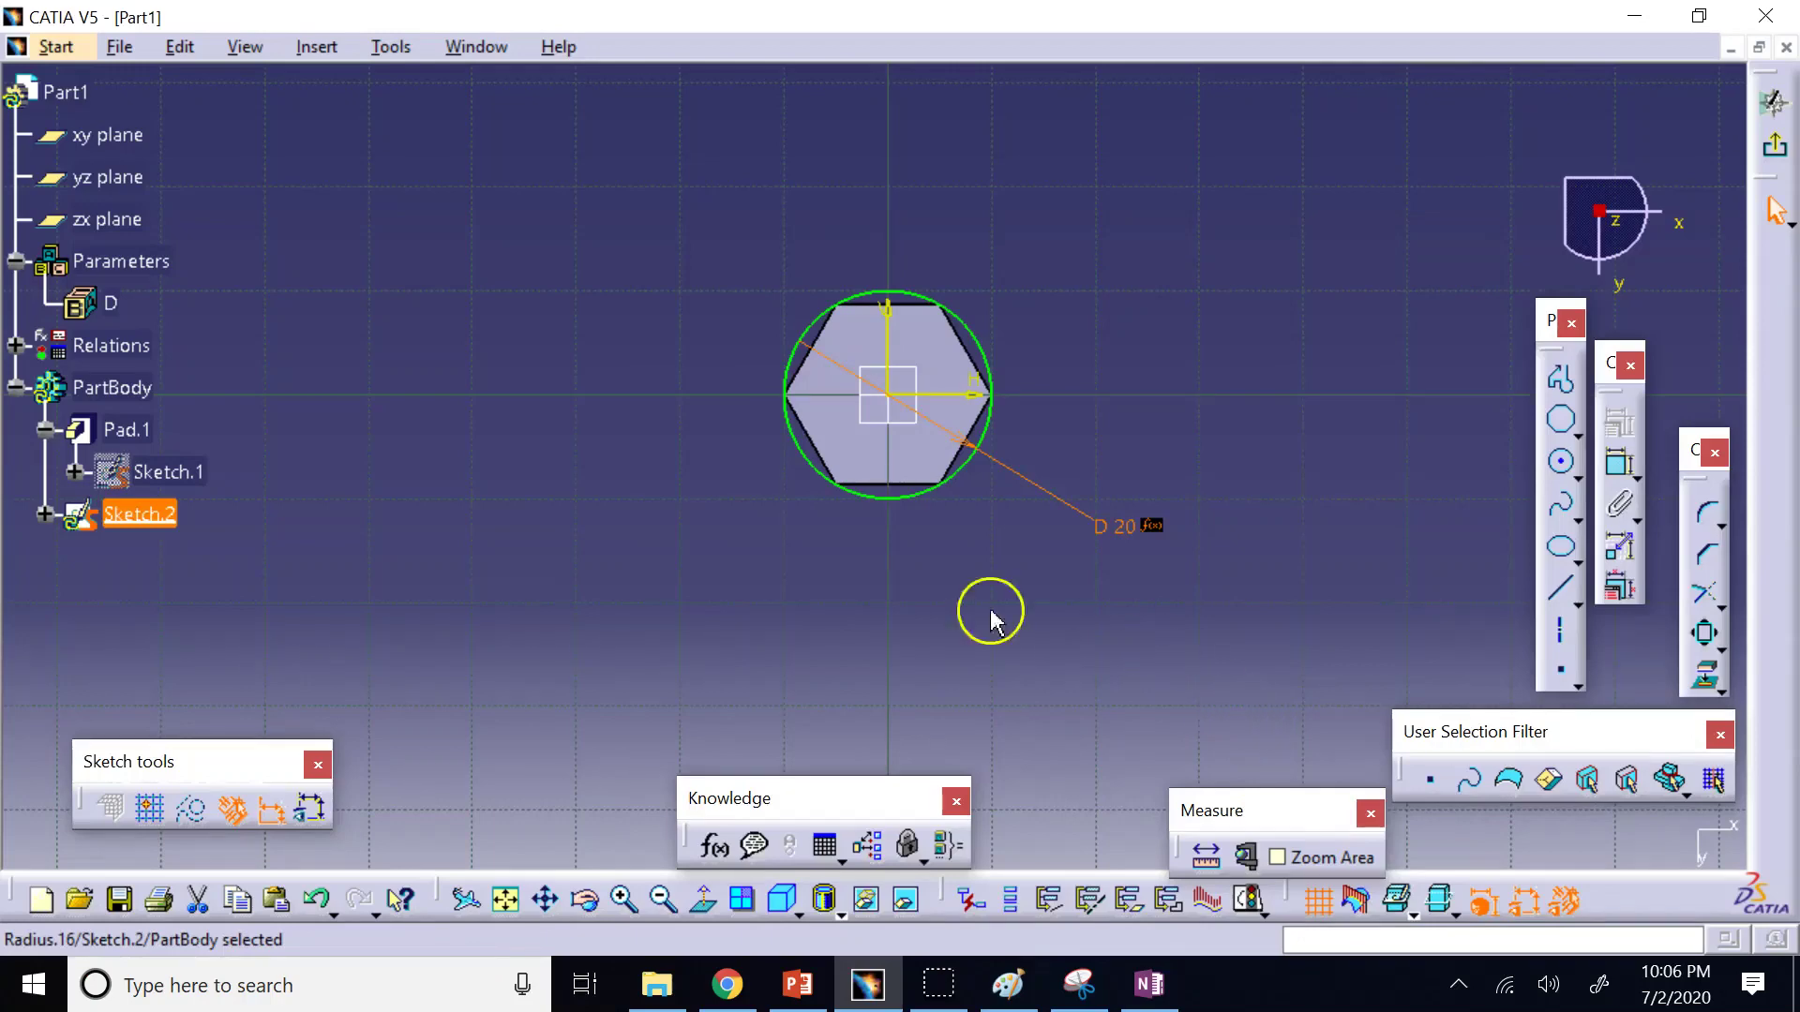
Examine the constraint definition of the formula-driven circle dimension without changing it.
double_click(1145, 544)
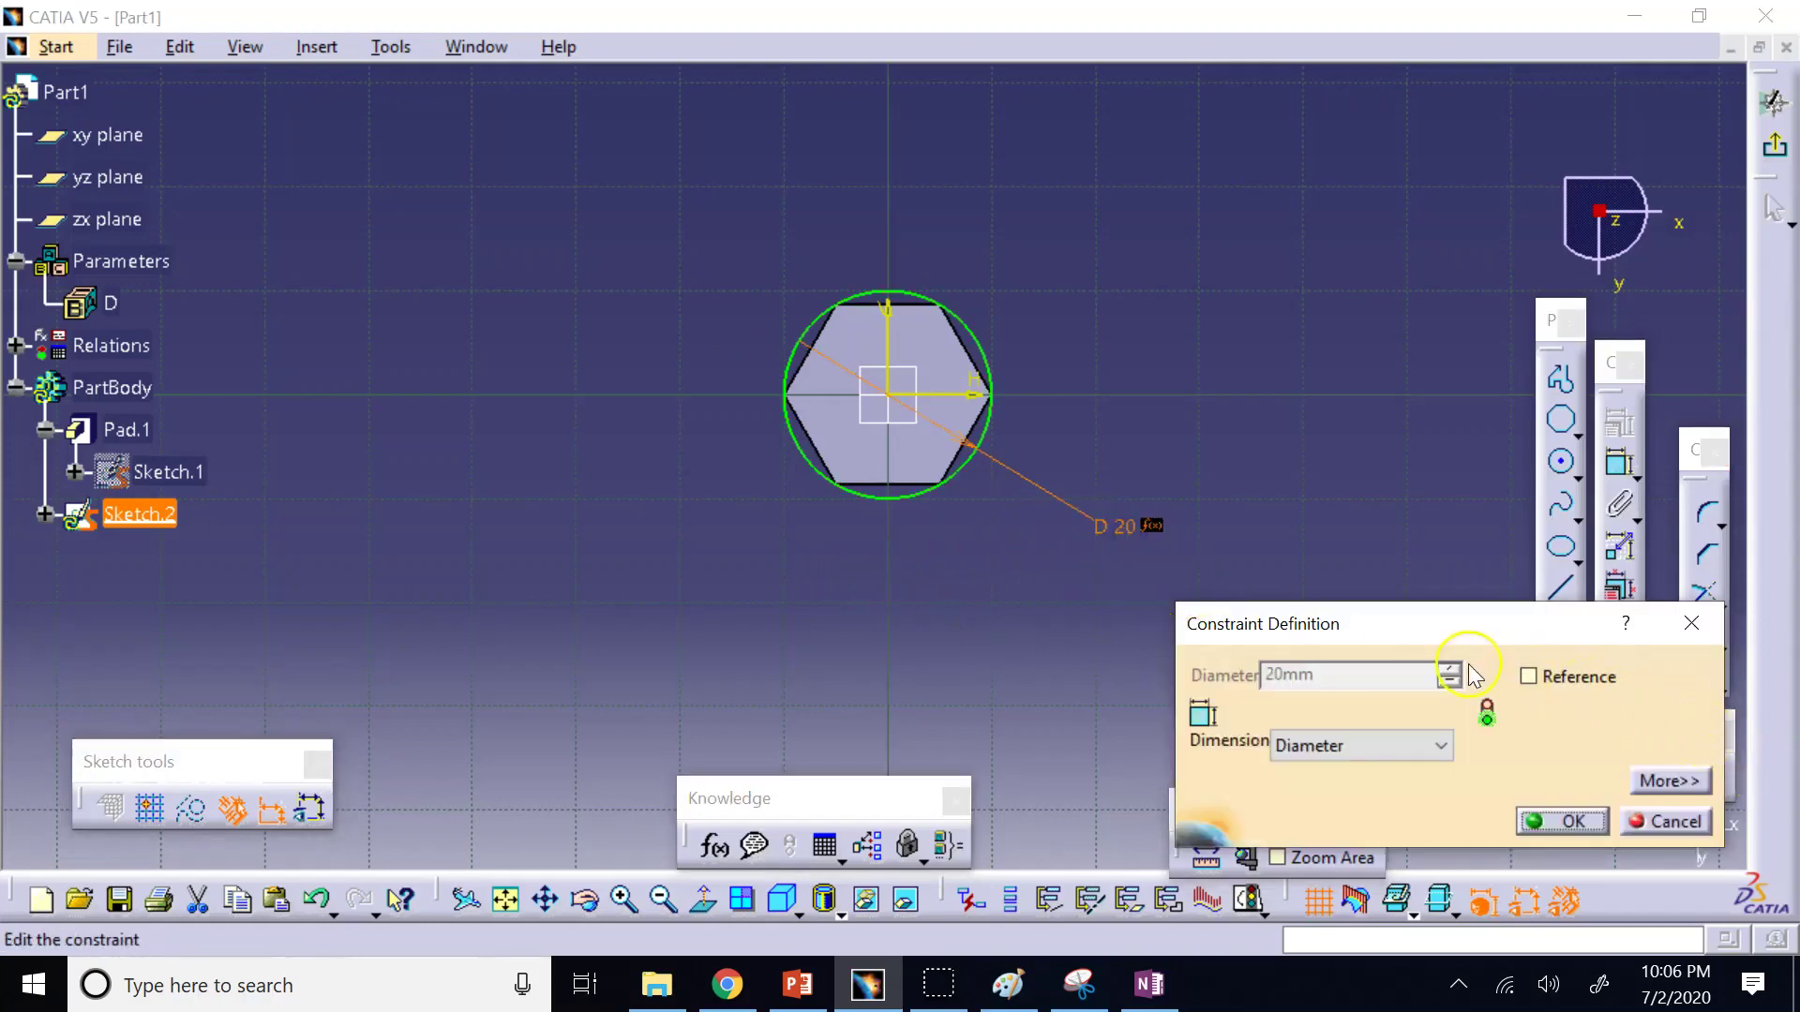
left_click(1664, 821)
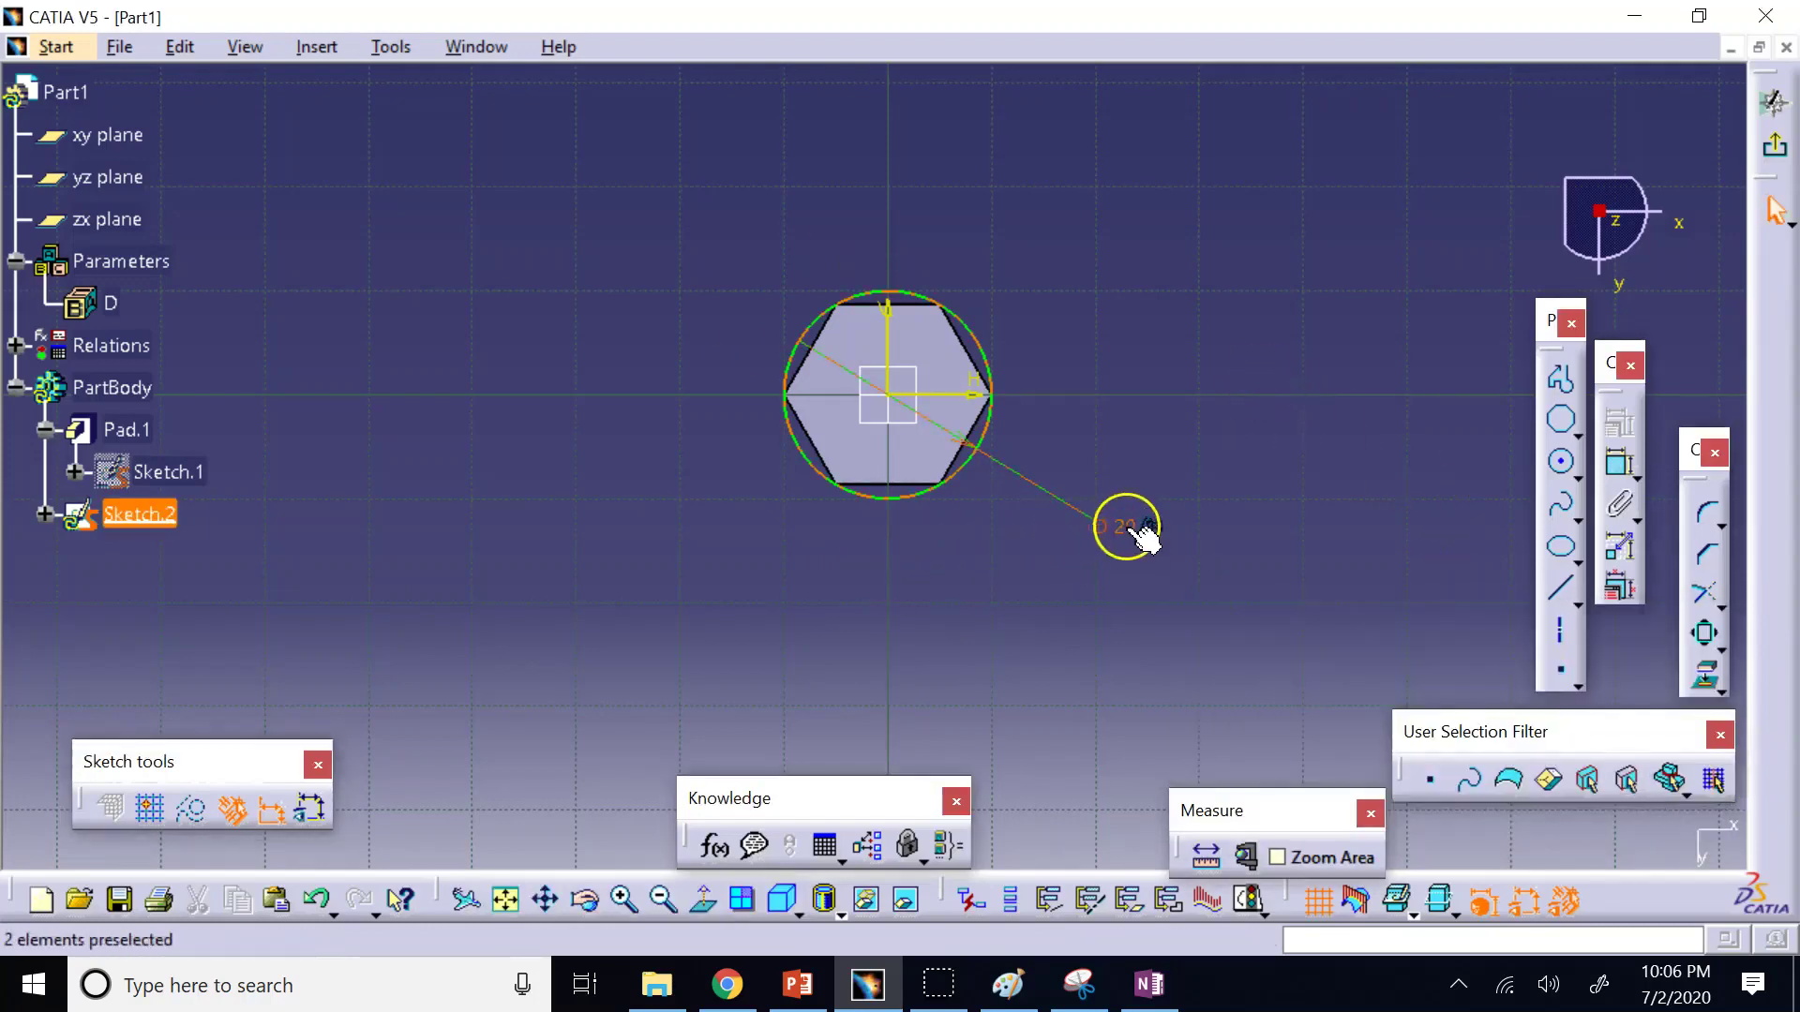
double_click(1143, 536)
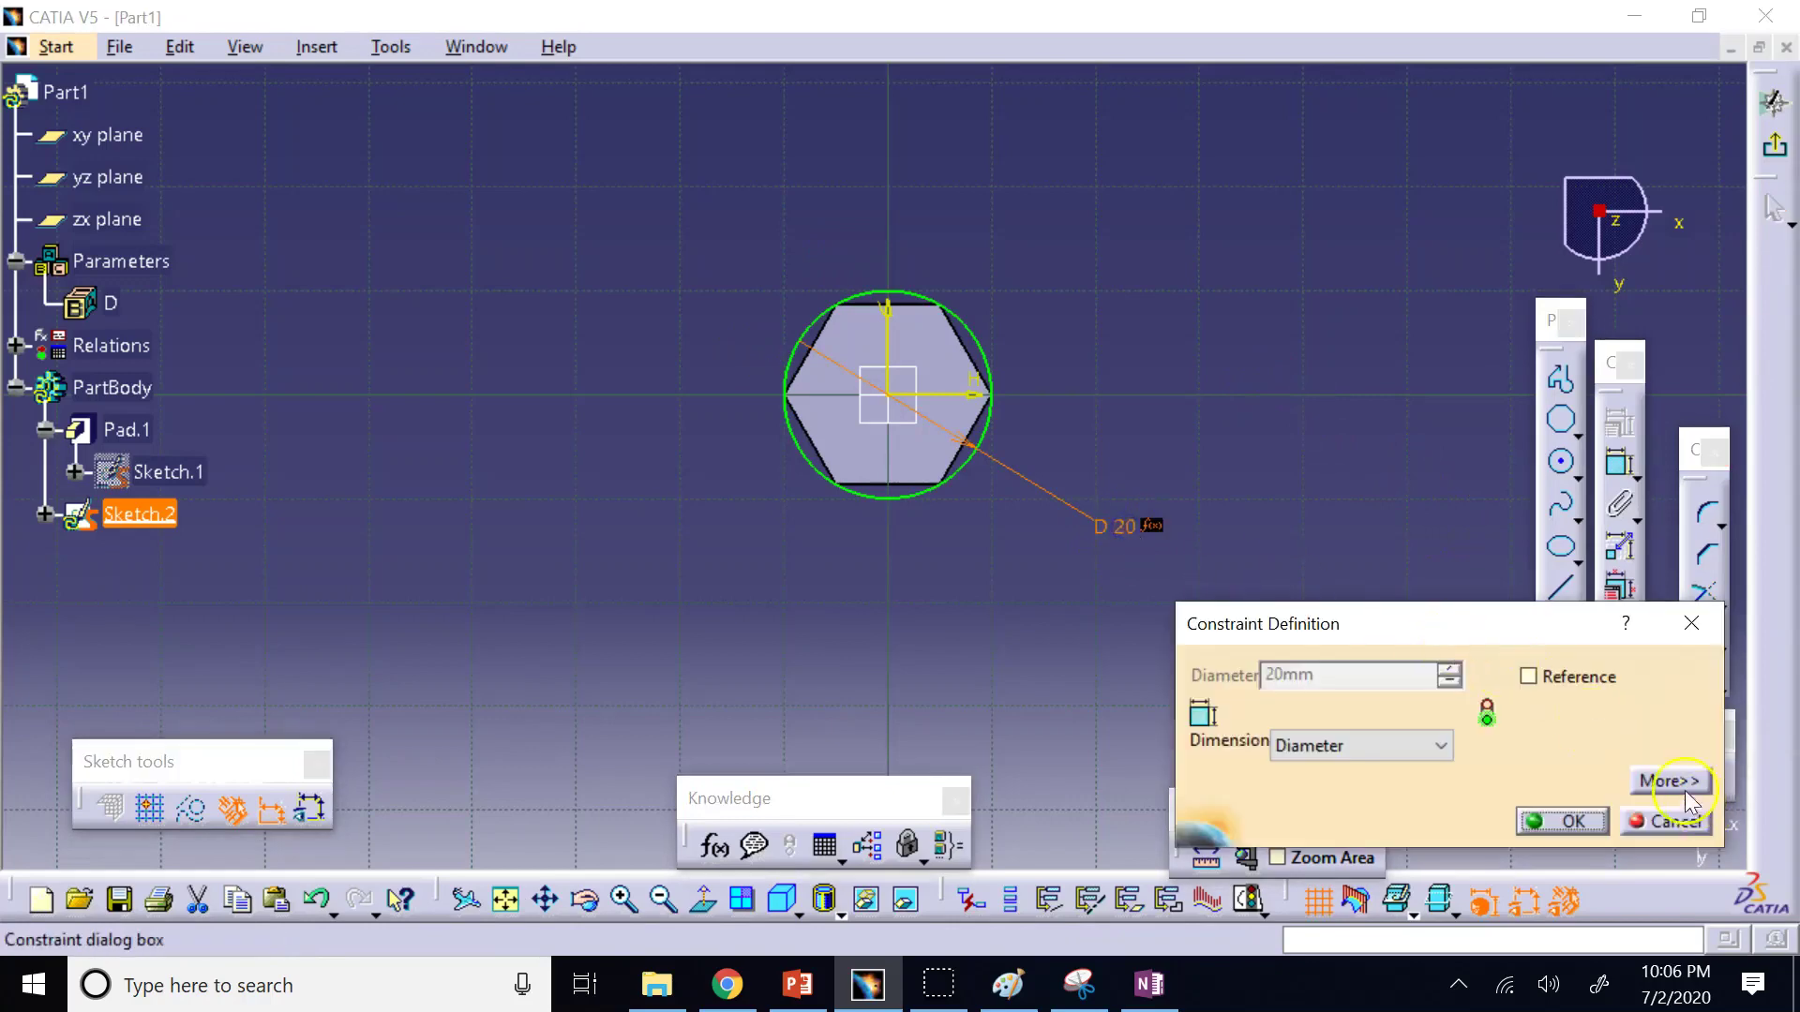
left_click(1662, 823)
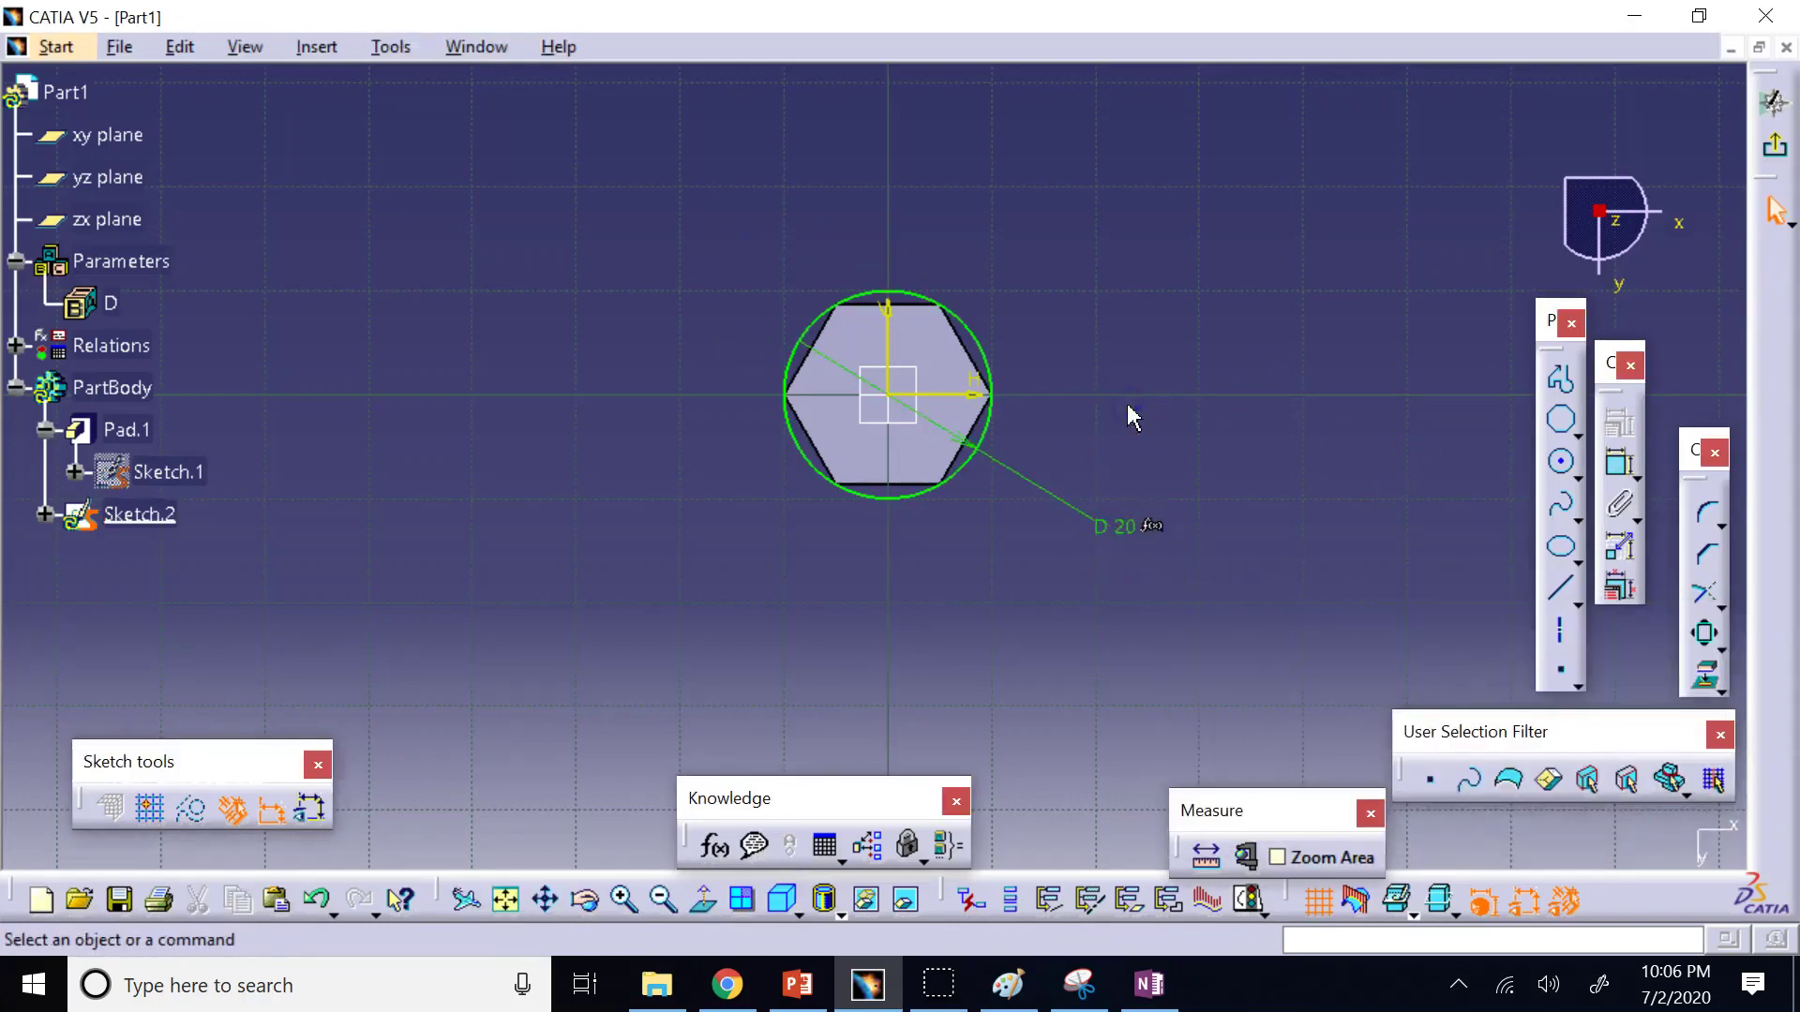
Undo the circle's radius formula and check the definition of its diameter constraint.
key("ctrl+z")
double_click(1077, 500)
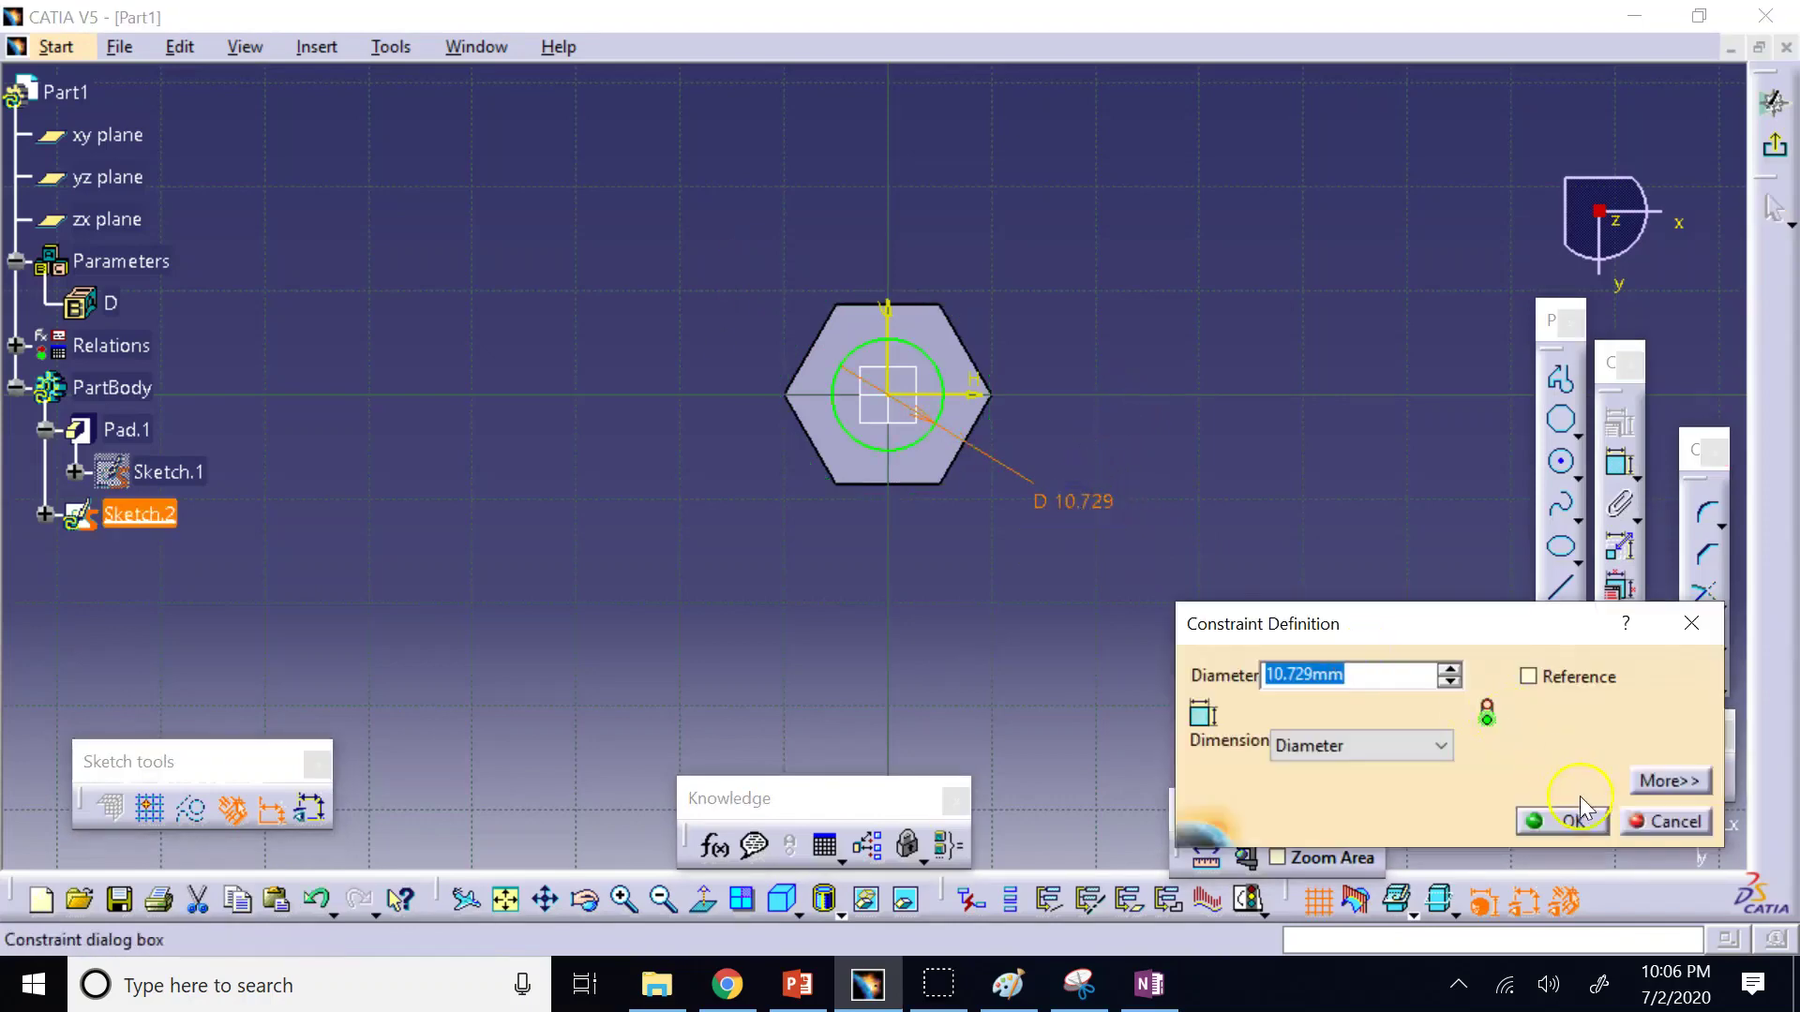
left_click(1666, 821)
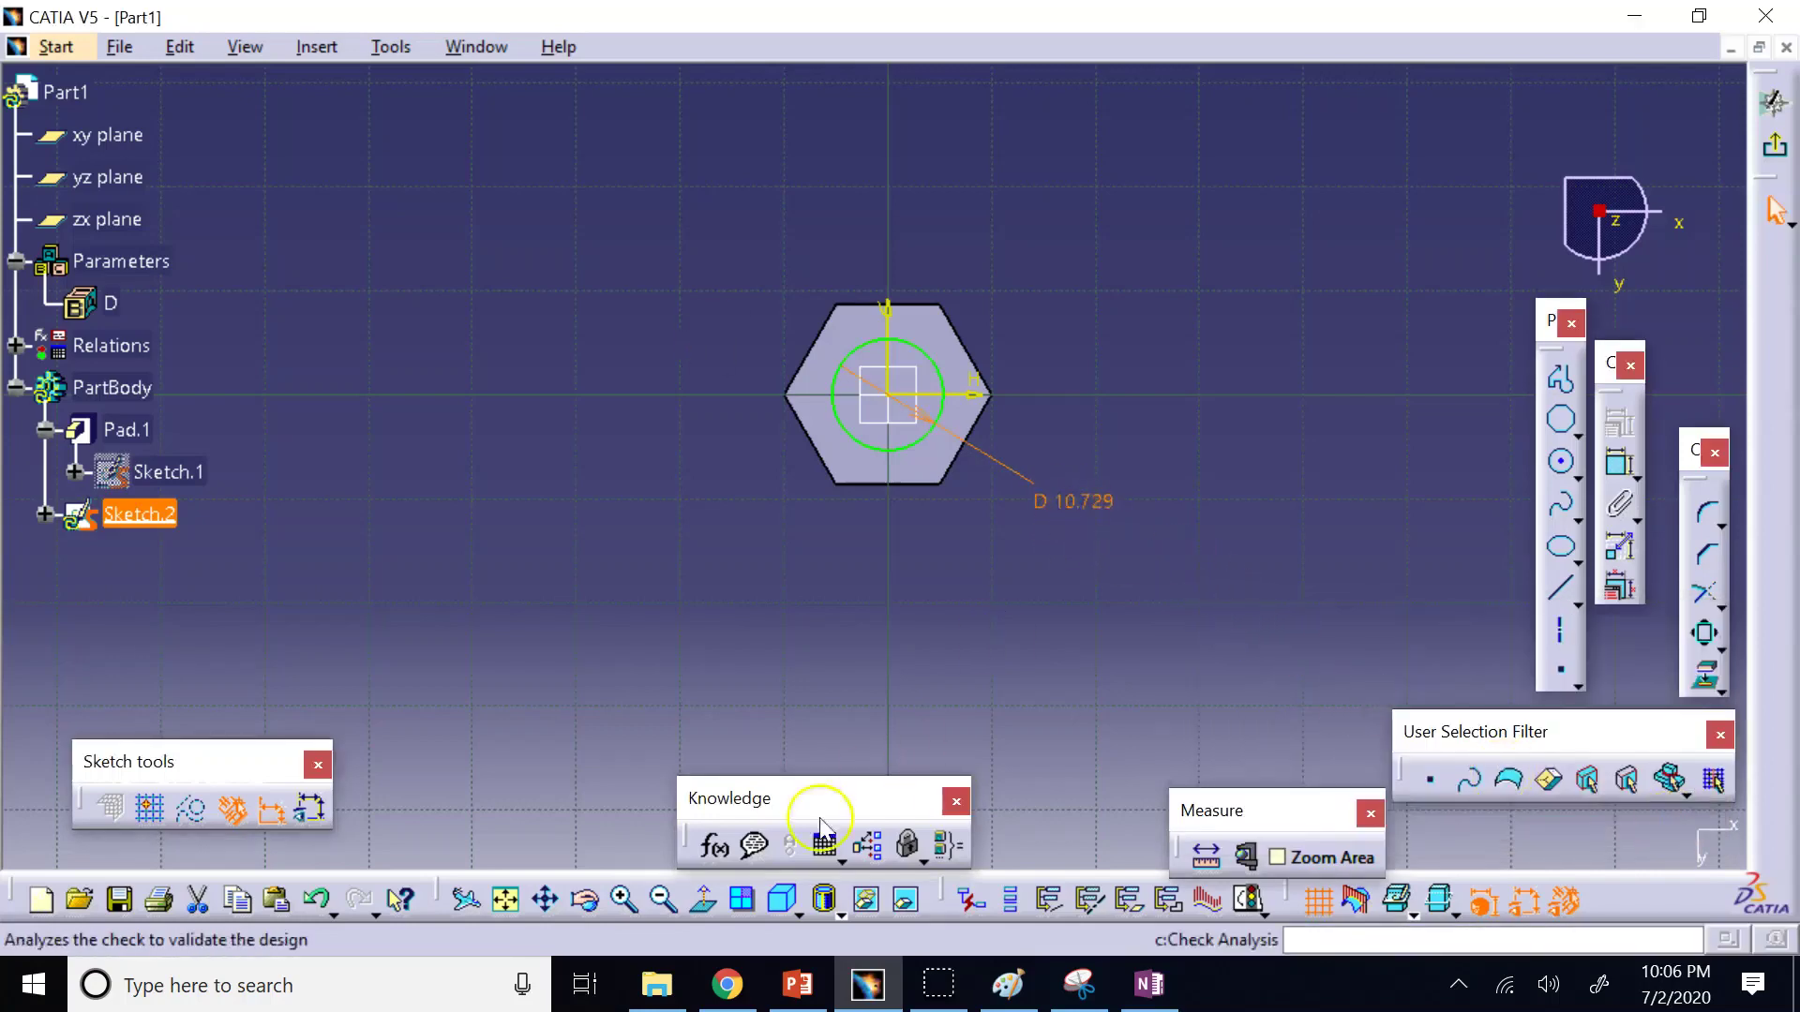
Add the formula D to the circle's radius parameter, apply it, and deselect the dimension.
left_click(712, 846)
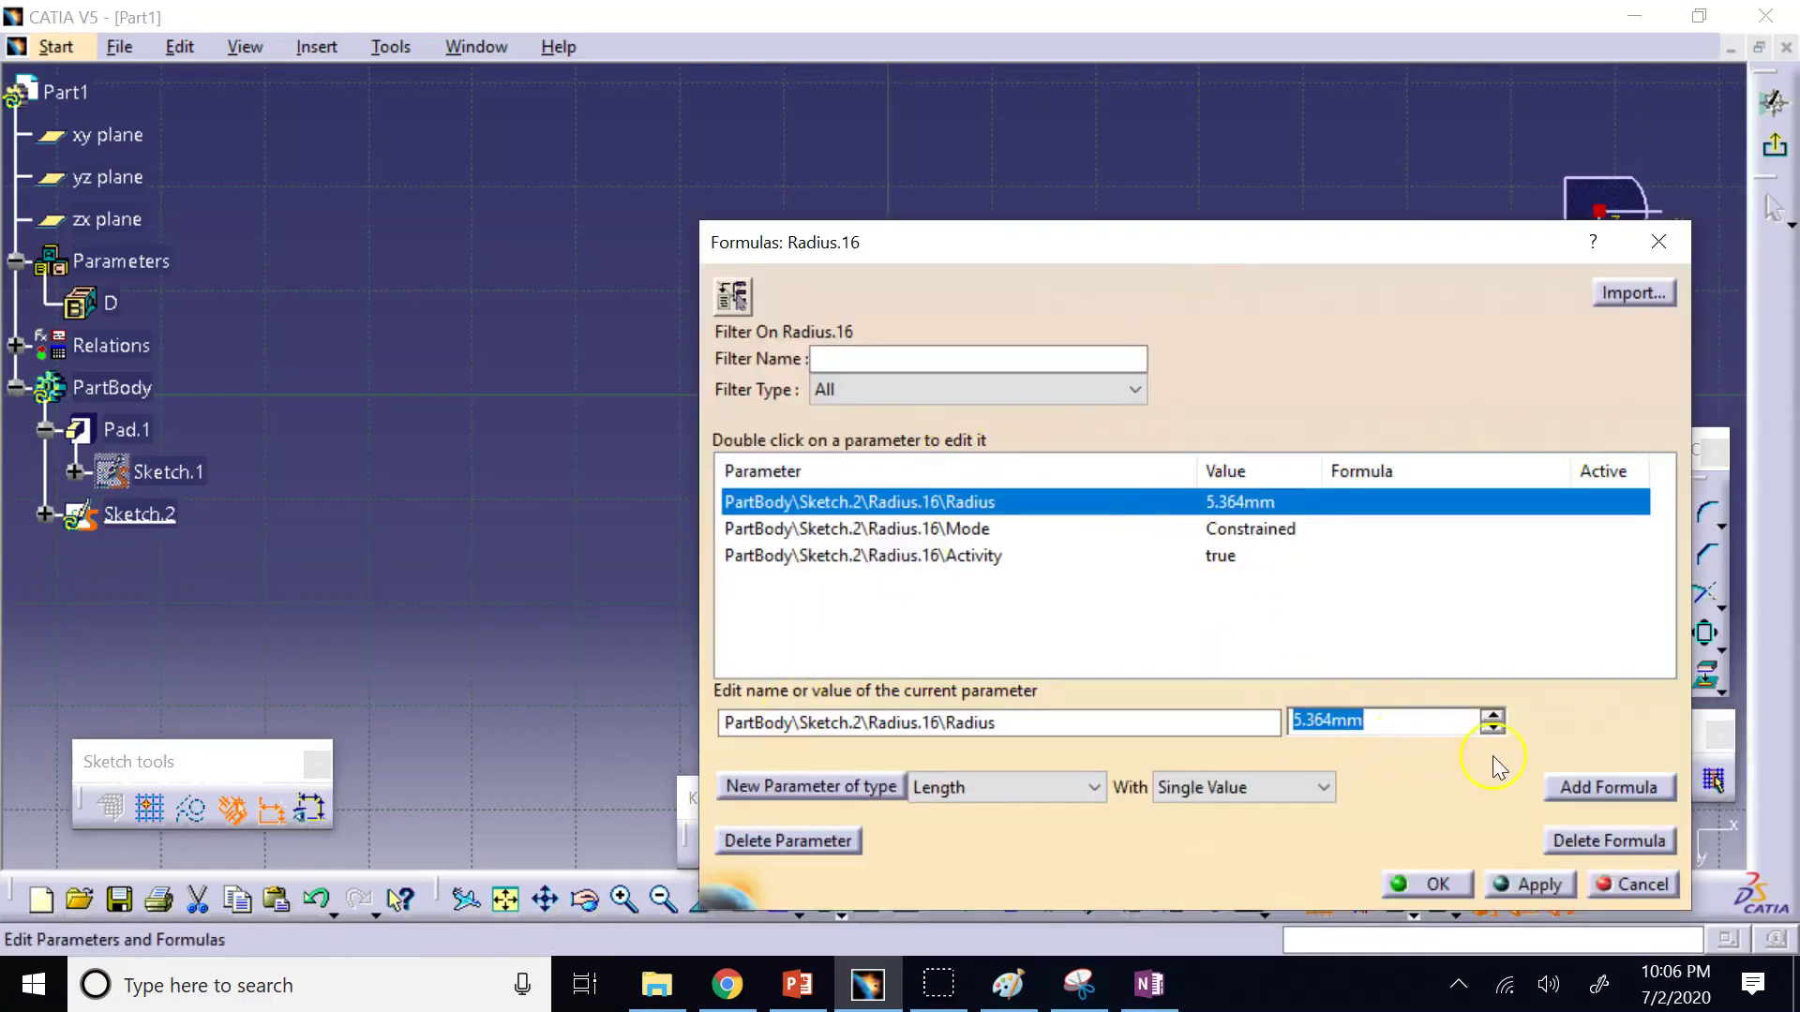
left_click(1594, 788)
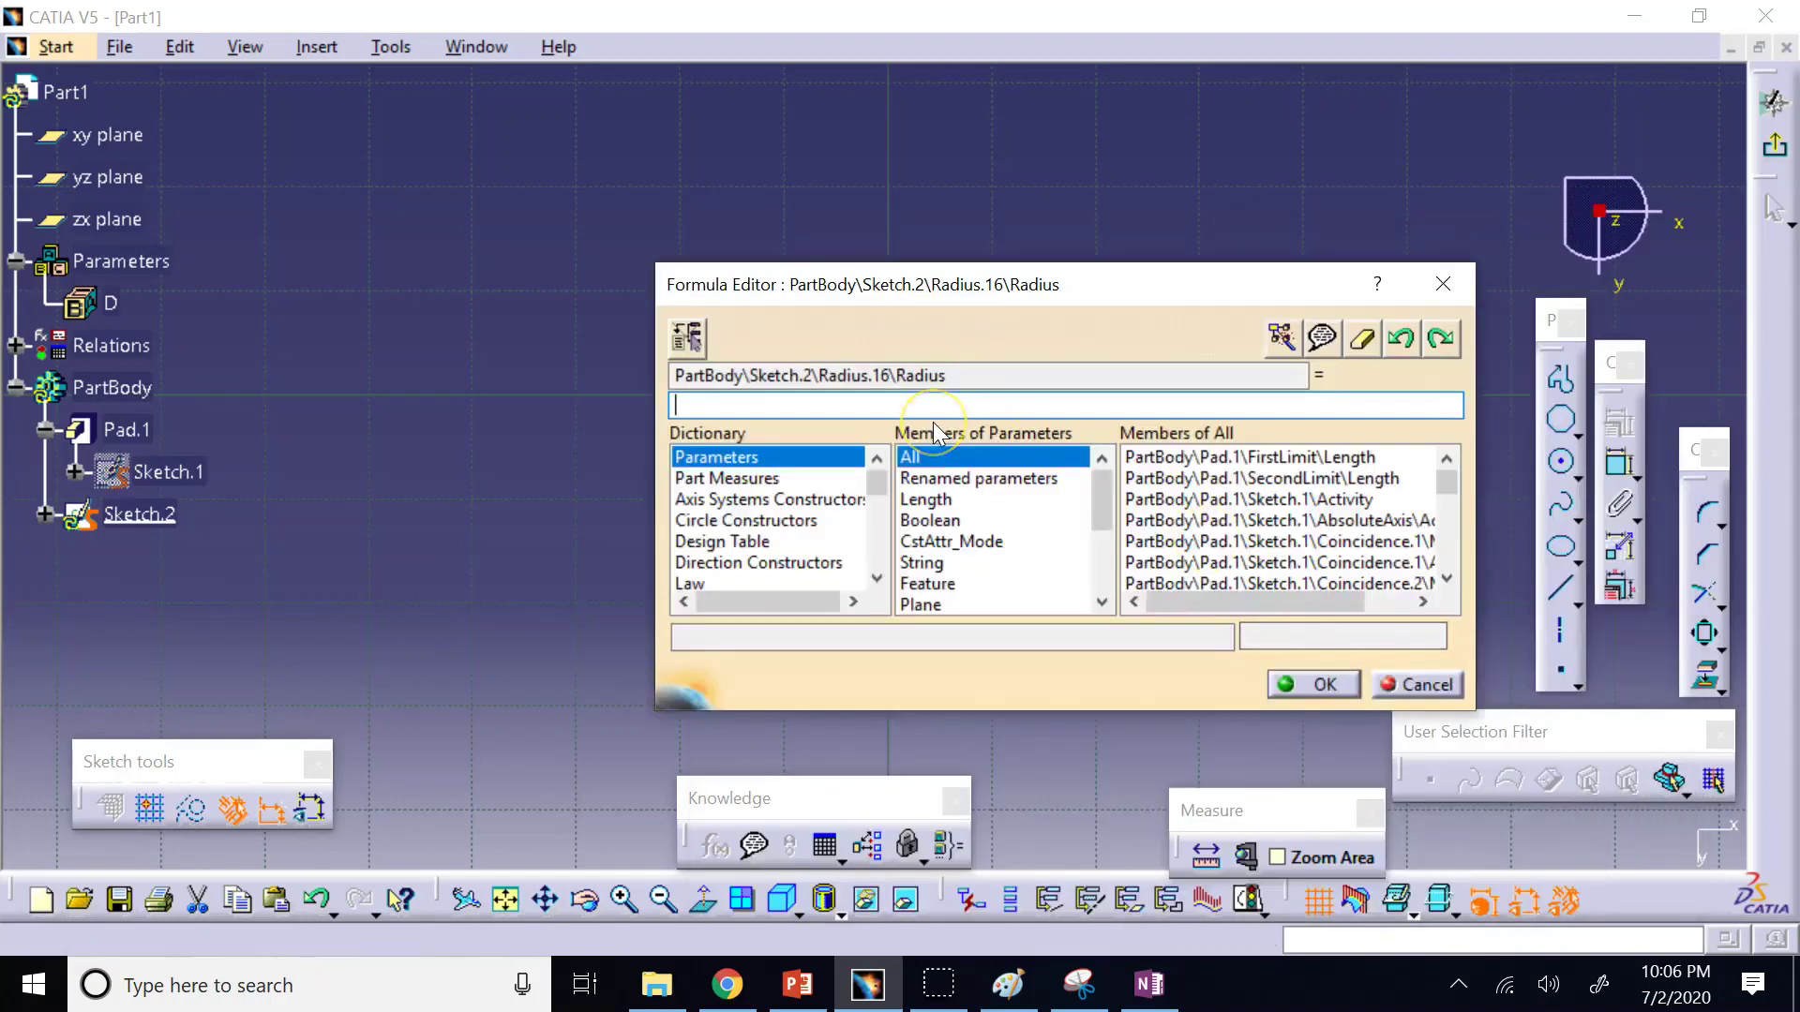
type("D")
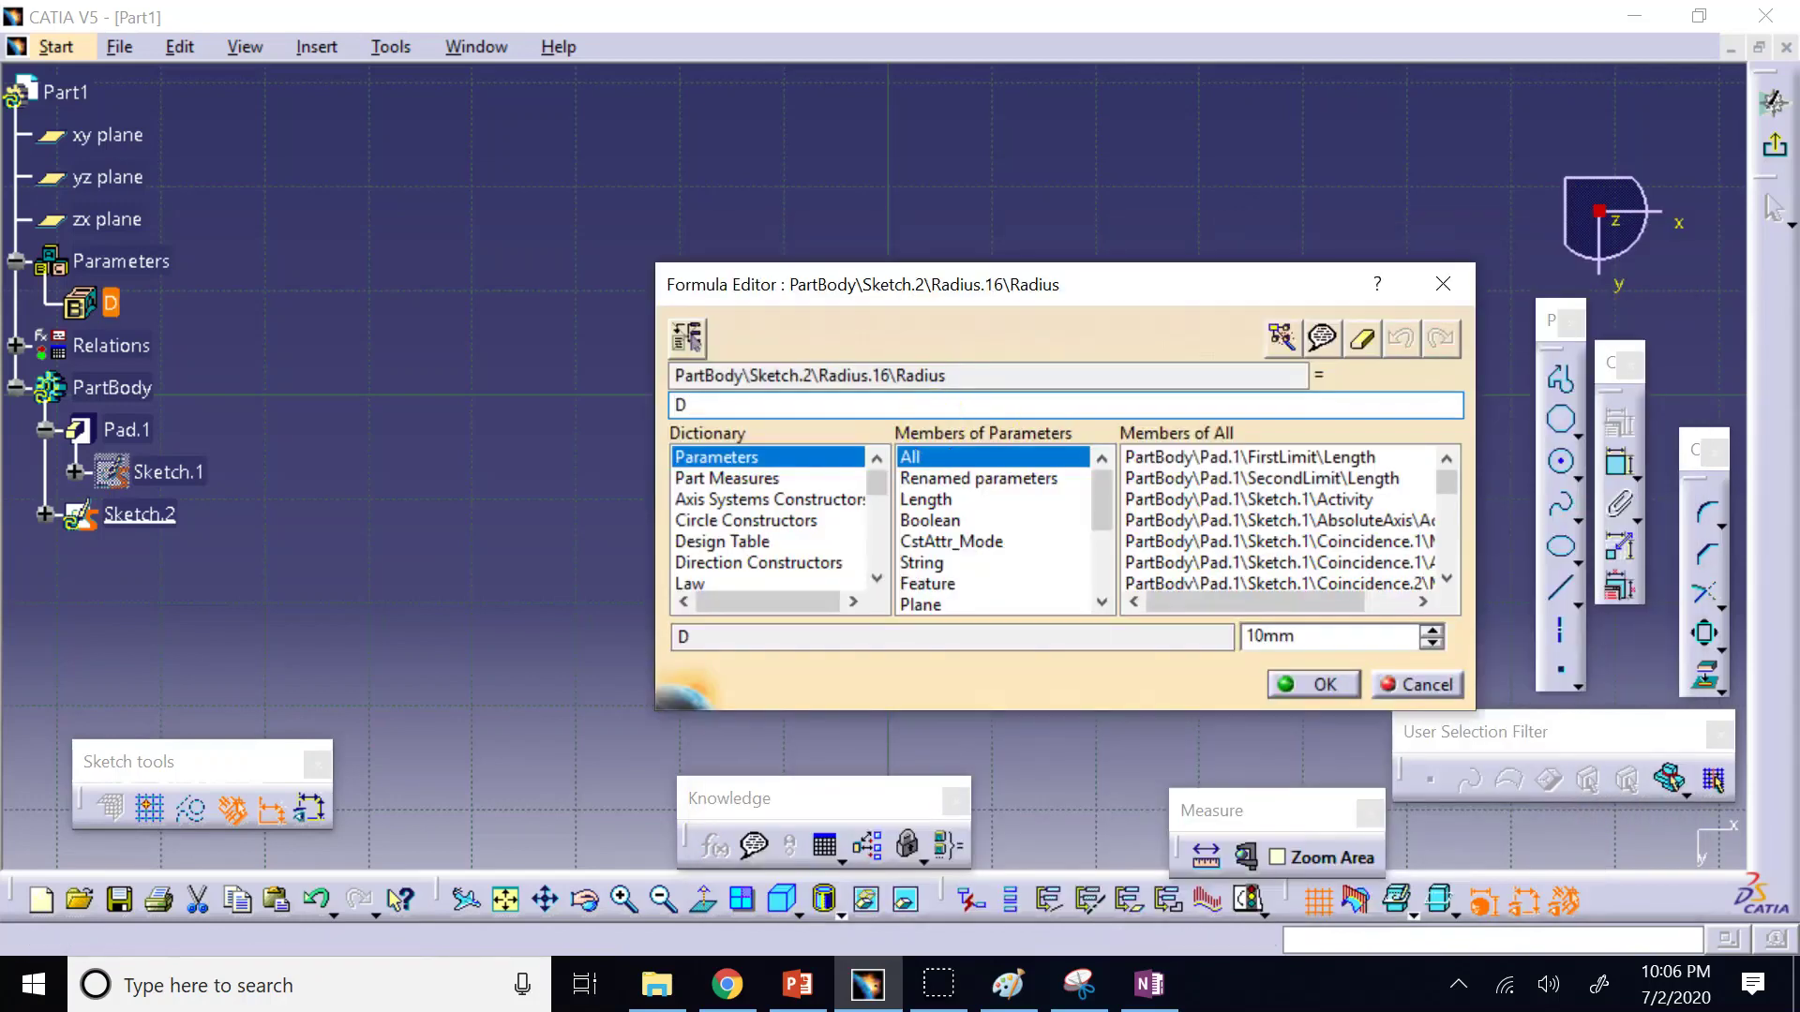
left_click(1335, 696)
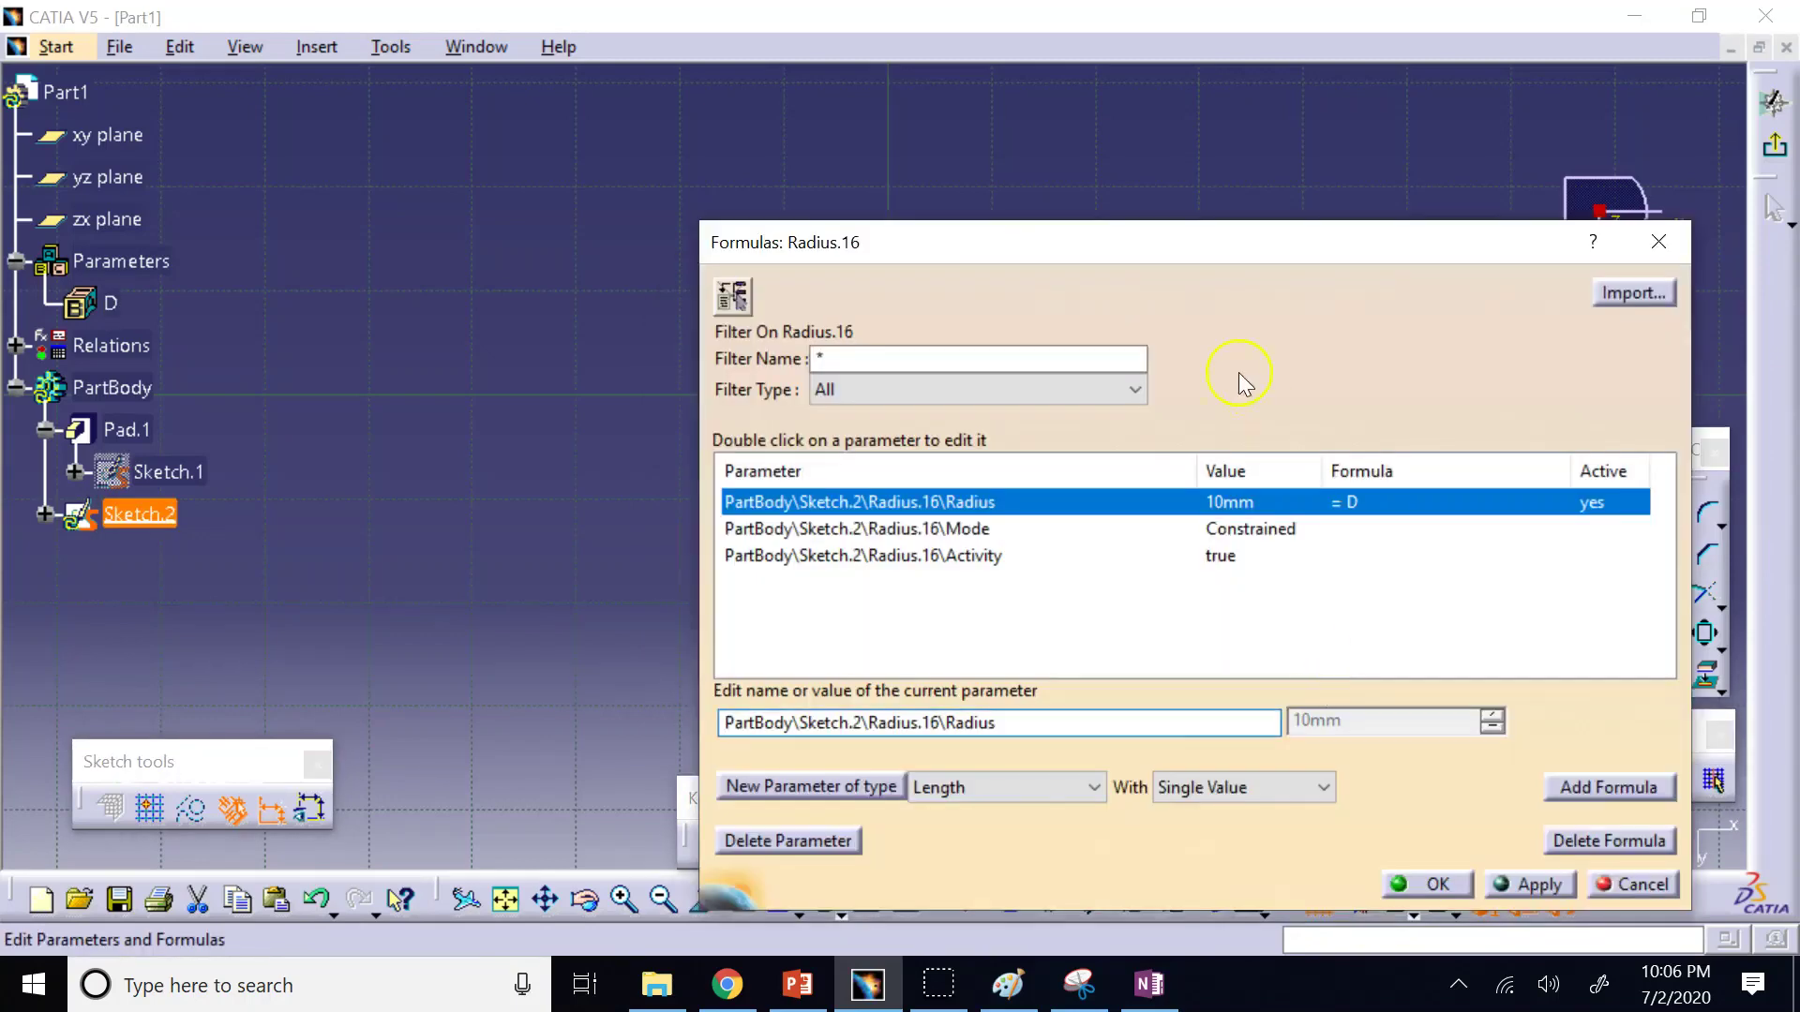
left_click(1426, 884)
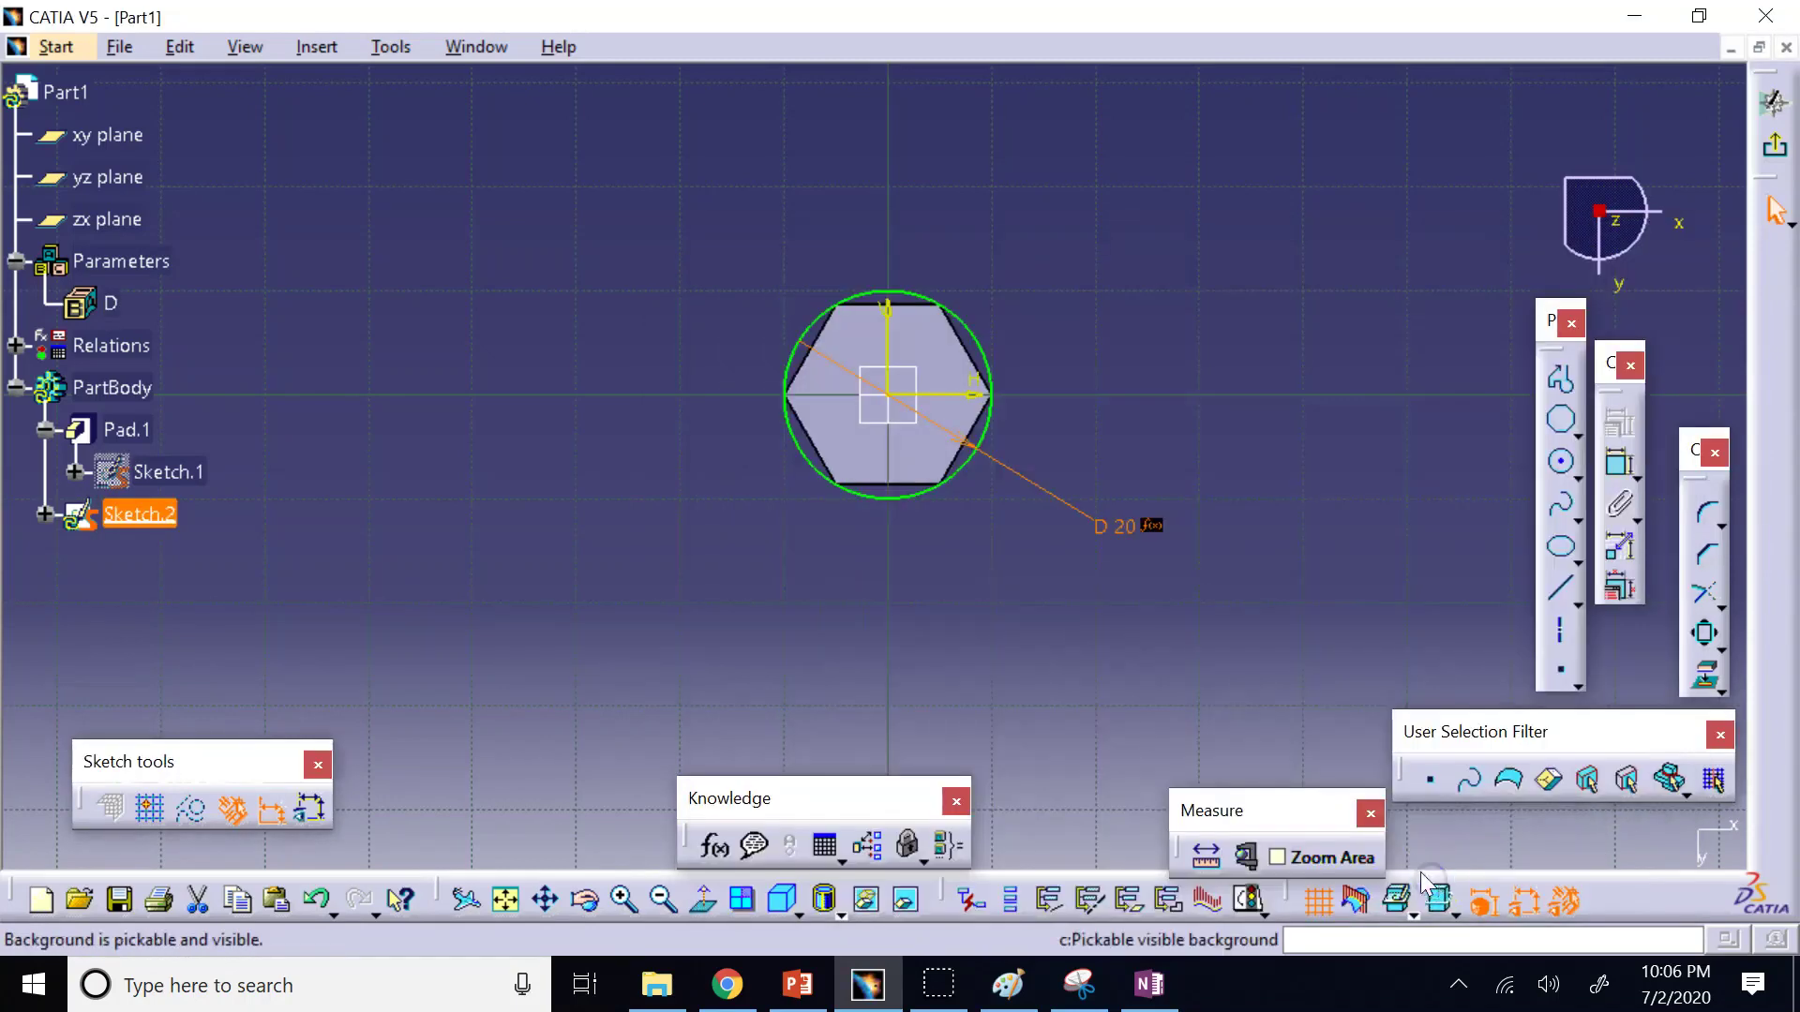
left_click(1095, 321)
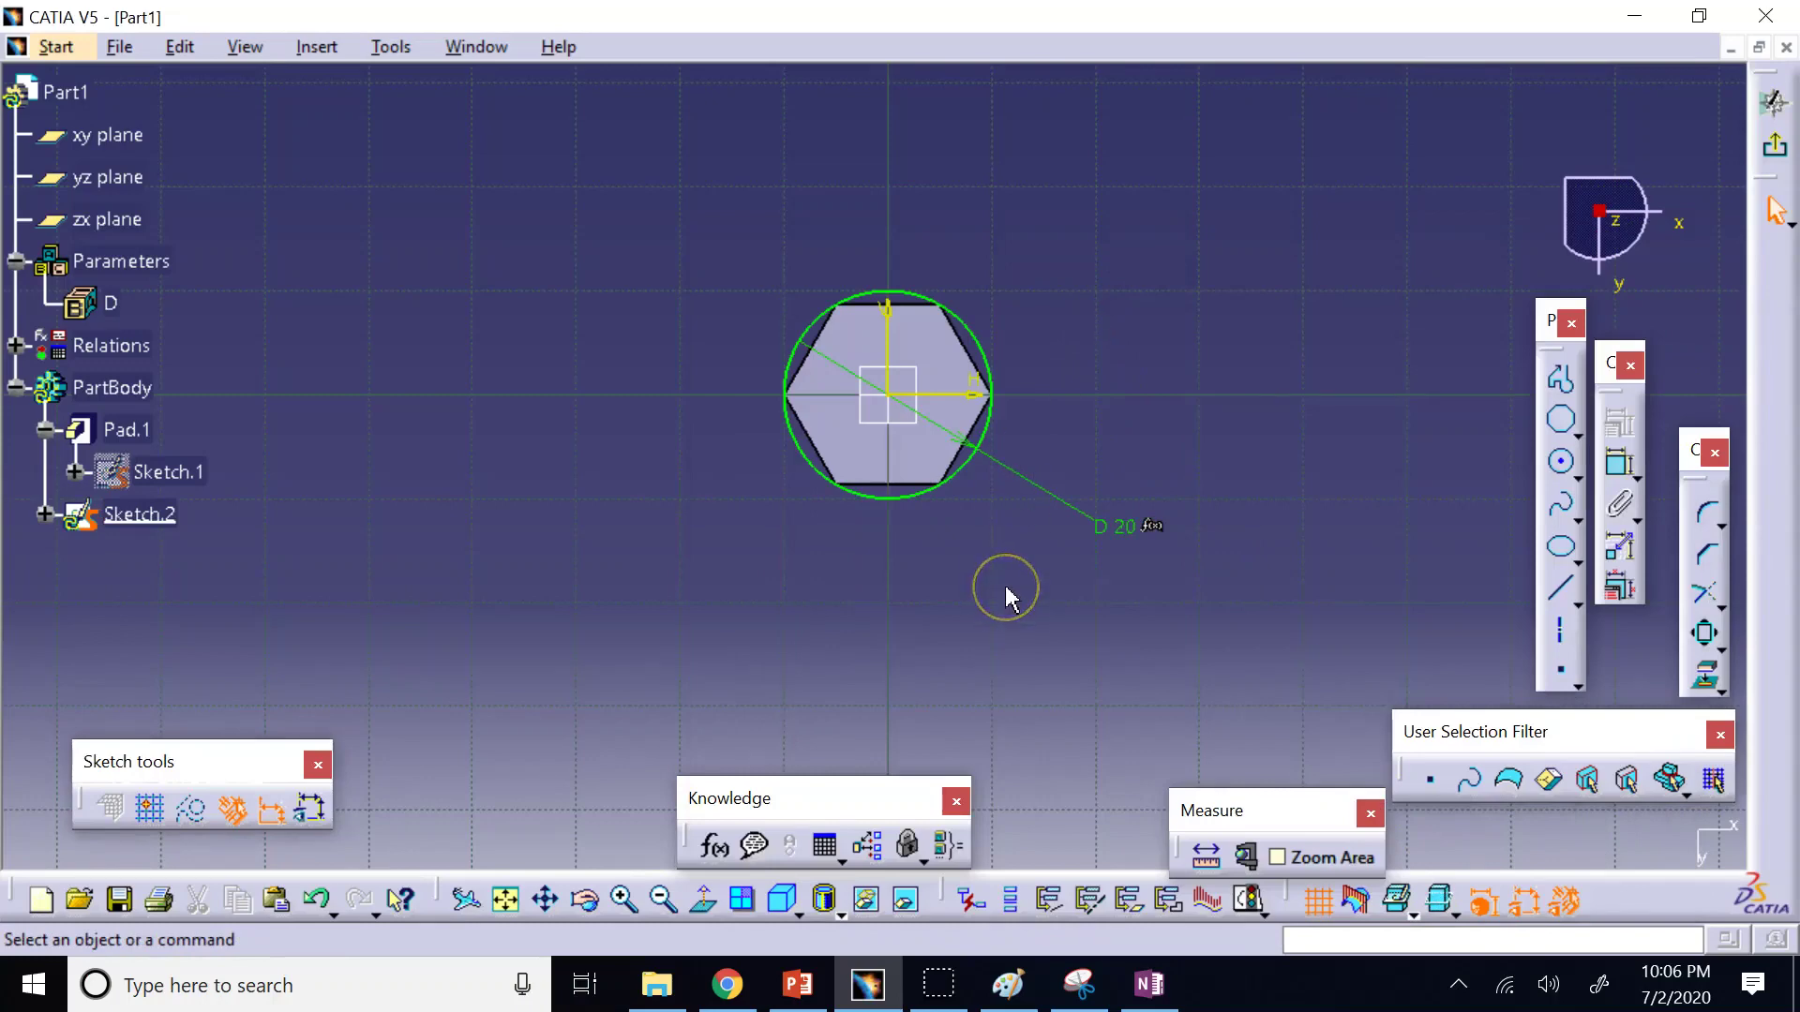
Check the current value of the length parameter D.
left_click(585, 900)
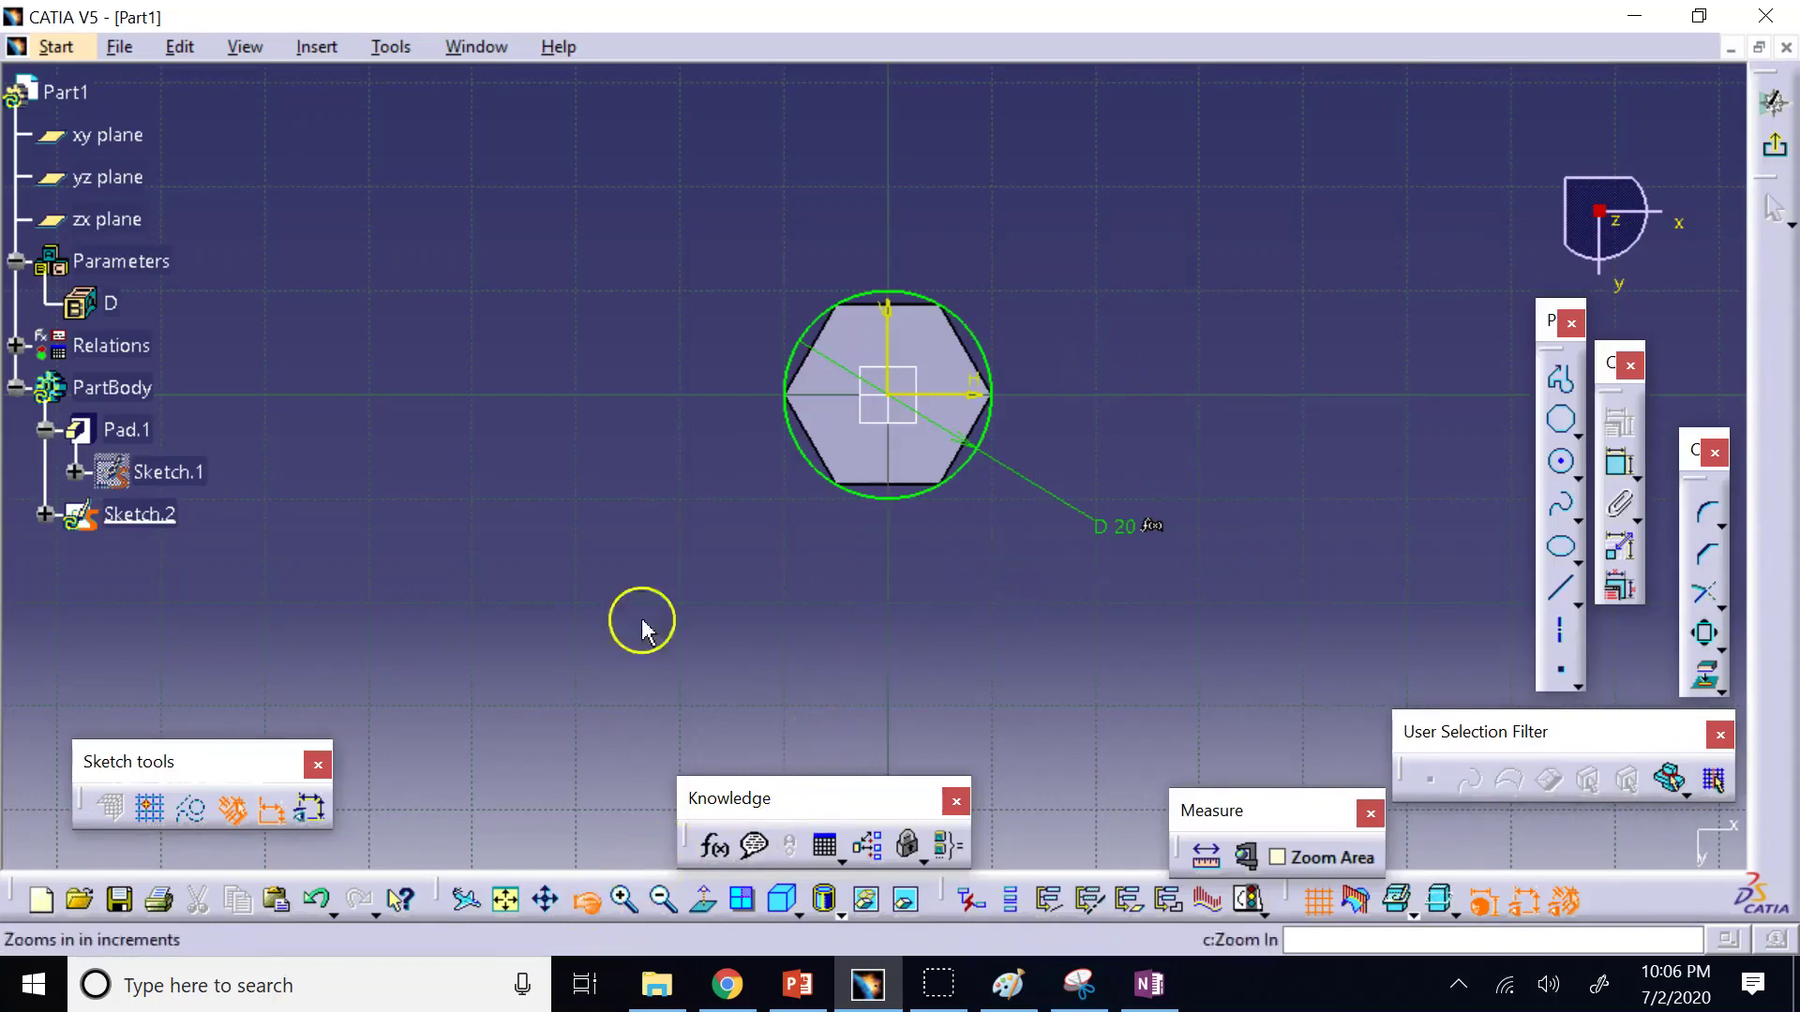
left_click_drag(810, 379, 988, 951)
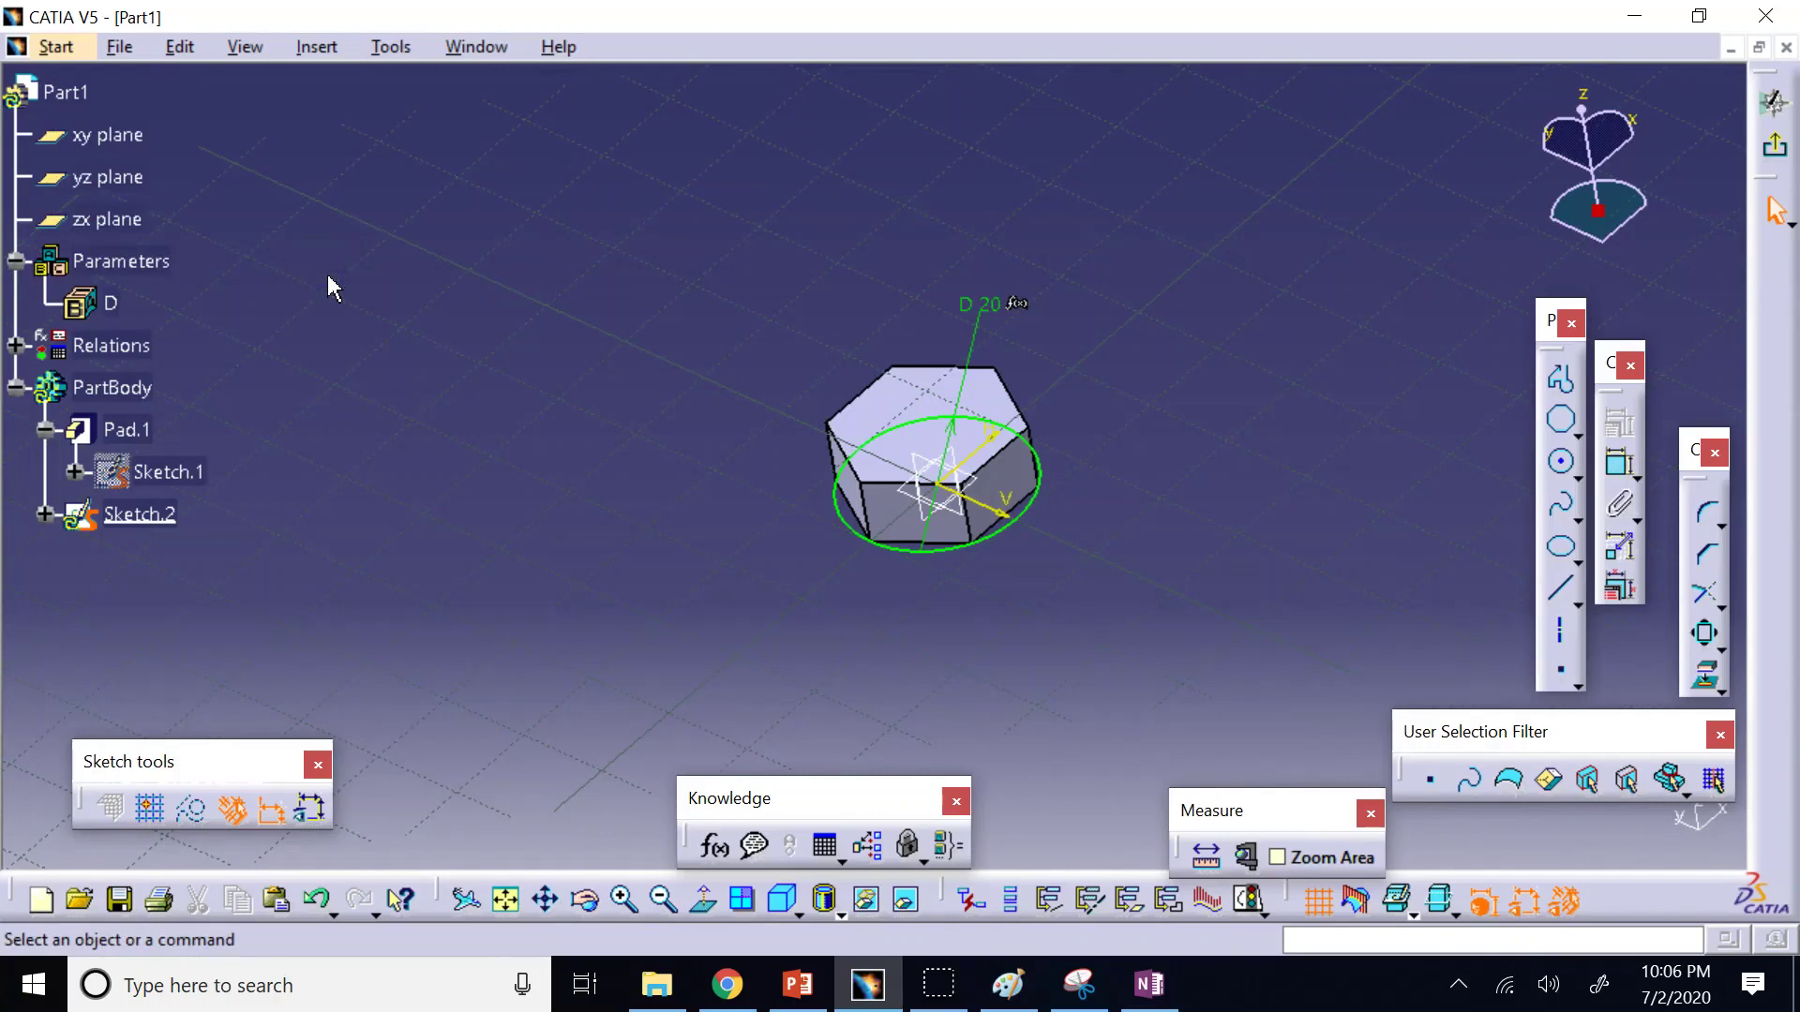
left_click(110, 303)
double_click(110, 306)
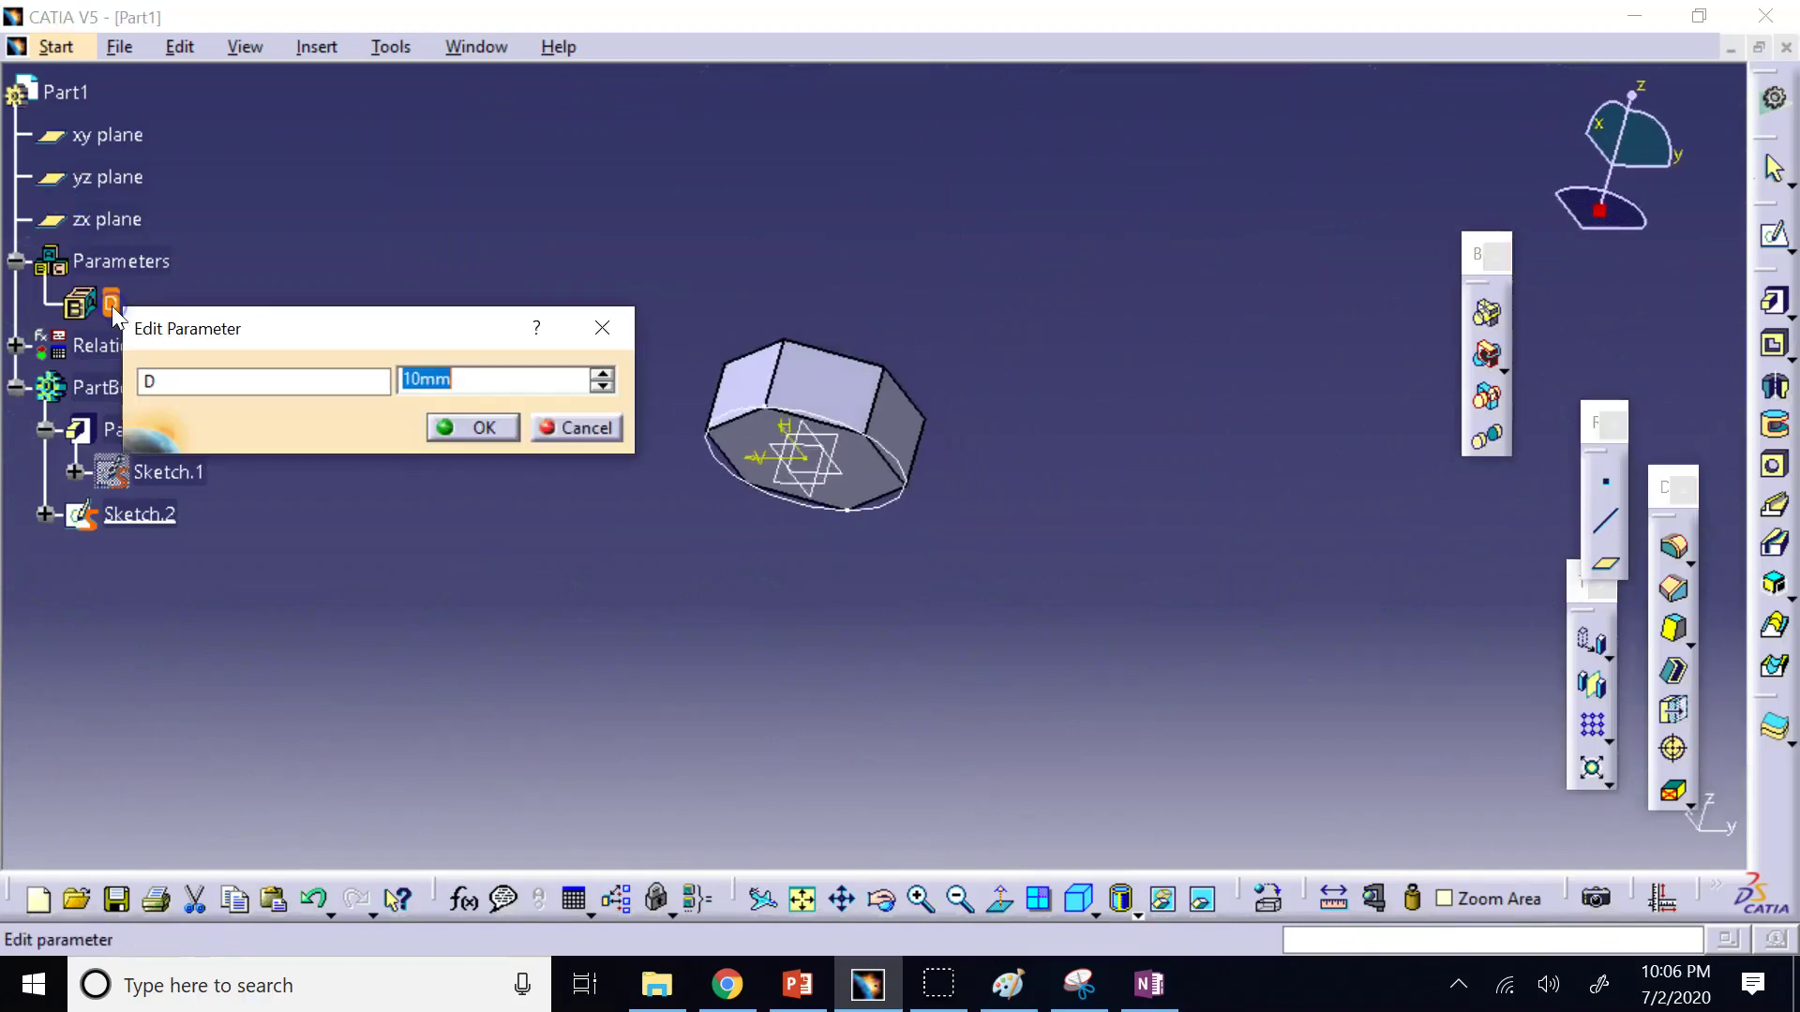
left_click(492, 428)
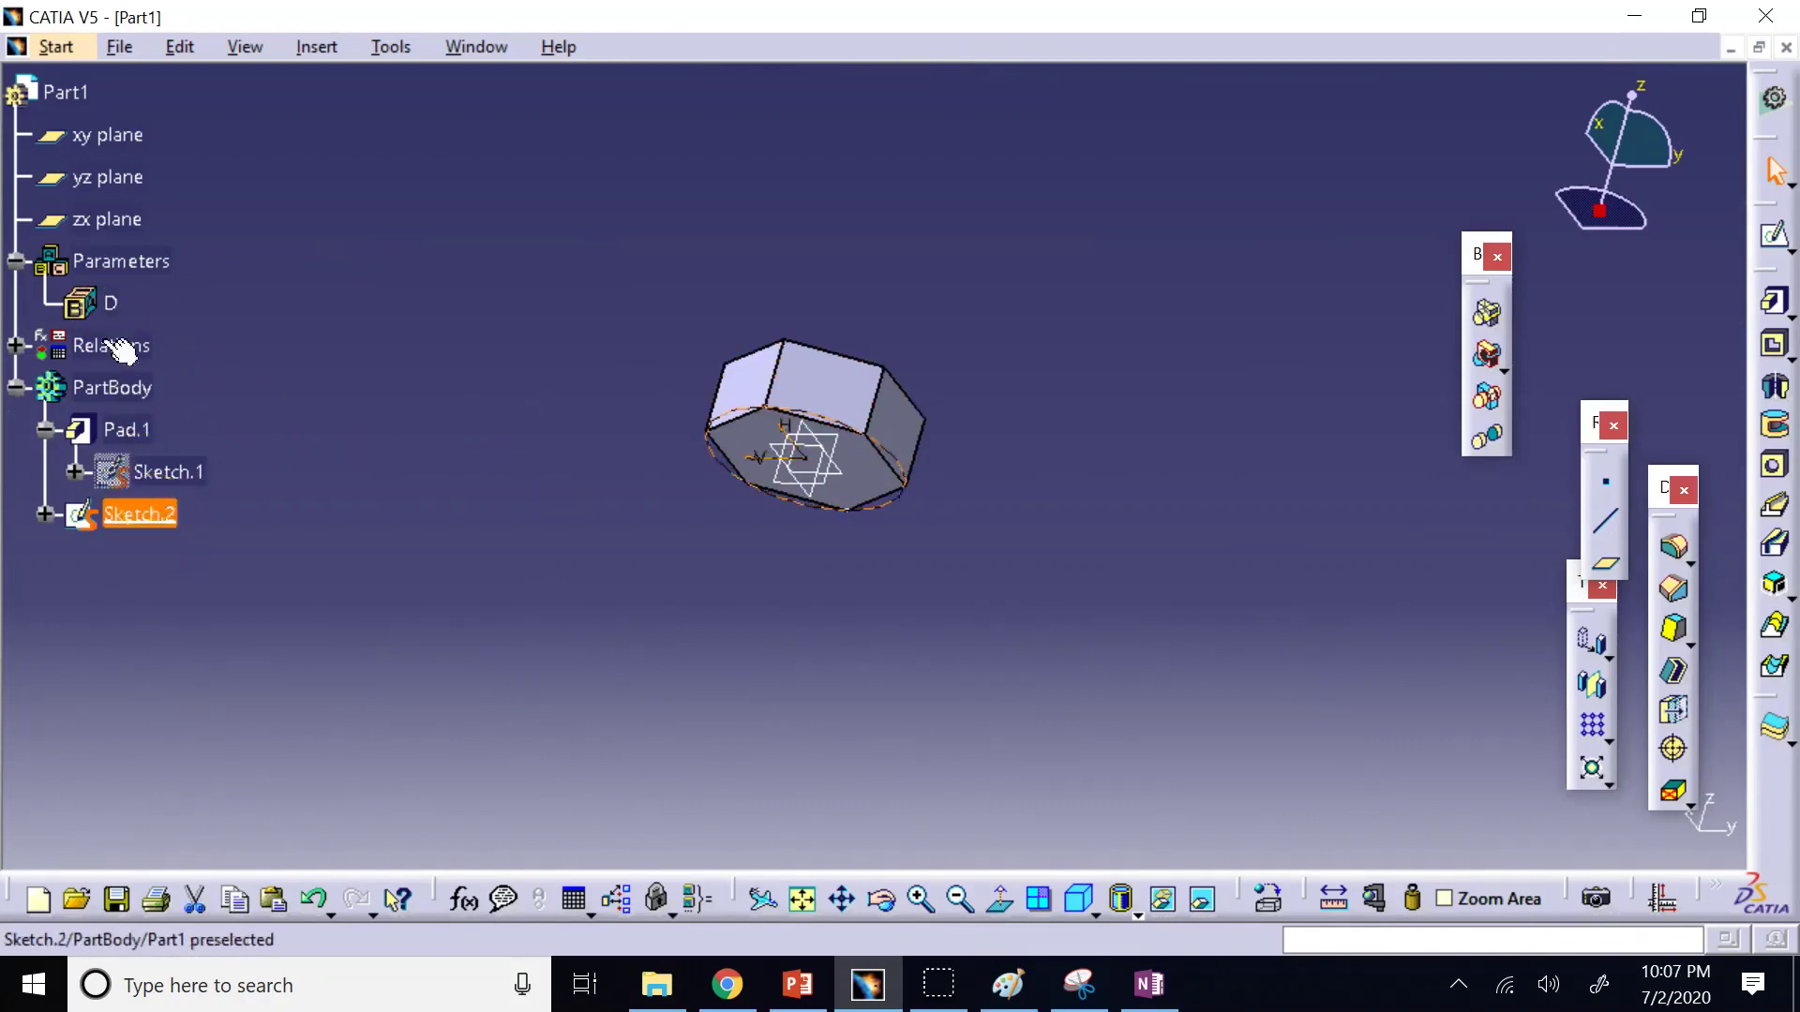
Reopen the circle's sketch and check the constraint definition of its diameter.
double_click(157, 513)
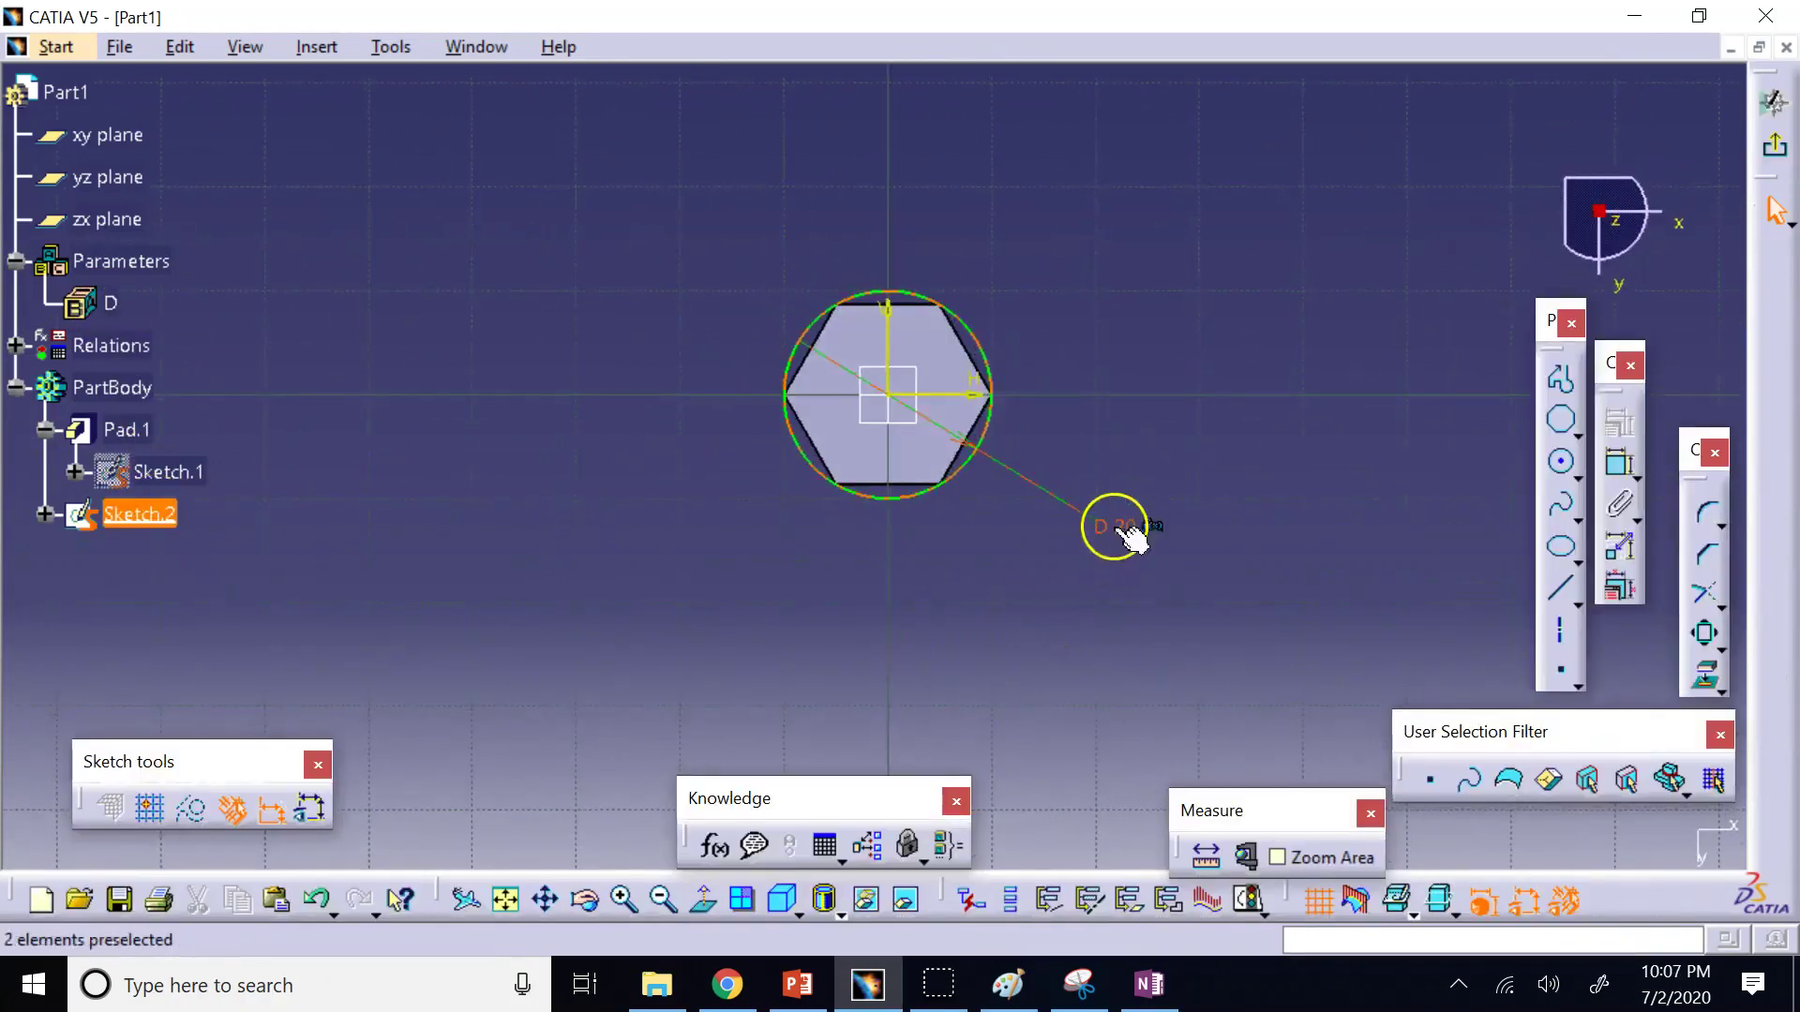
double_click(1127, 535)
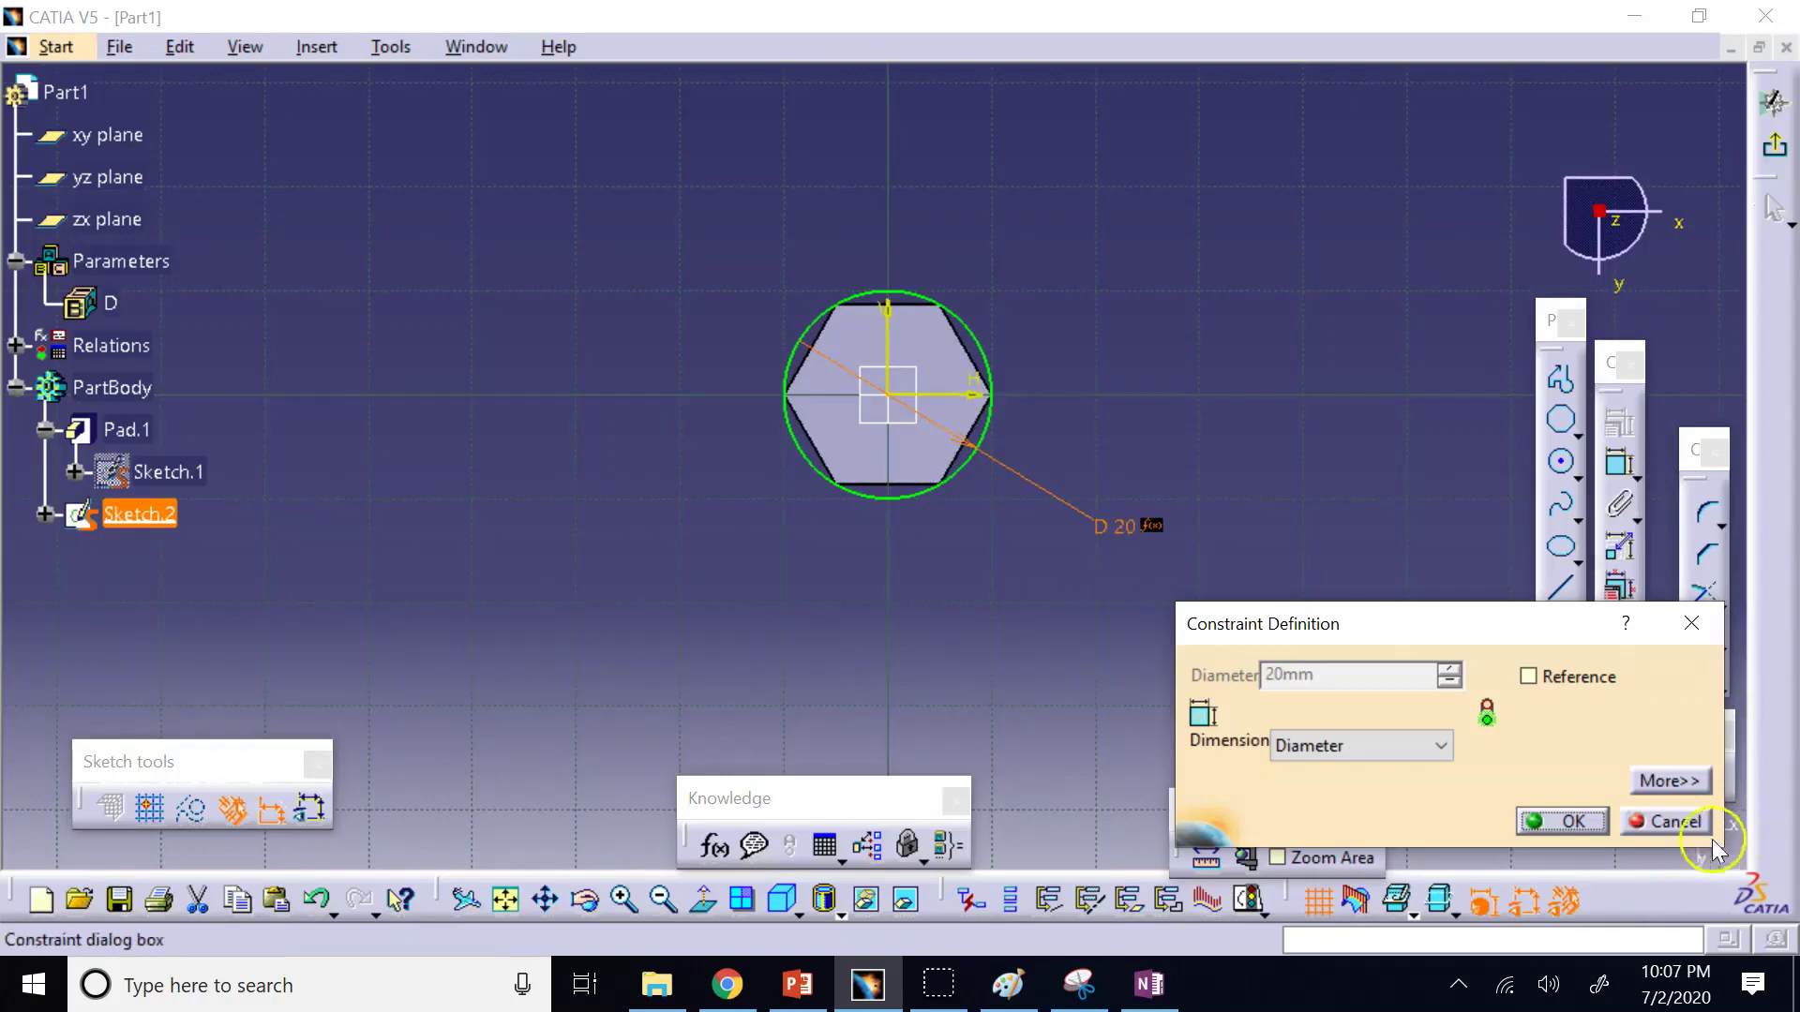
left_click(1683, 822)
Change the circle's radius formula under Relations to D/2 and deselect it.
left_click(19, 345)
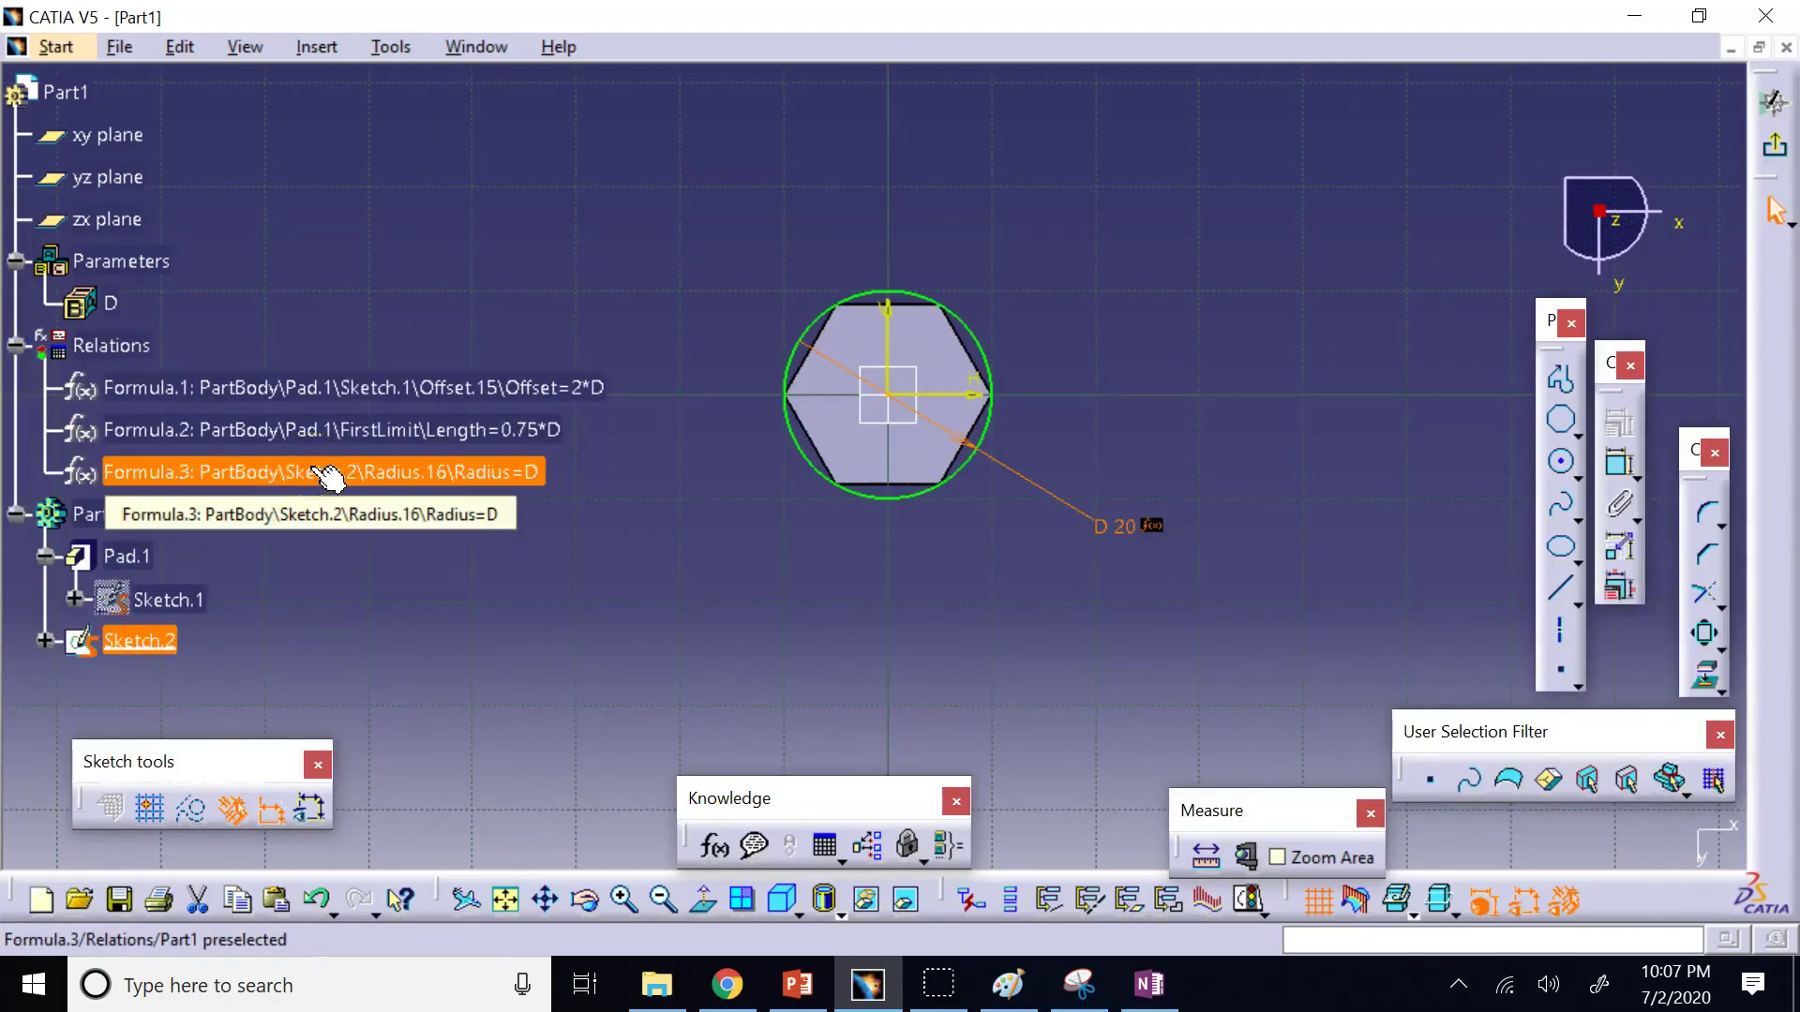
left_click(399, 464)
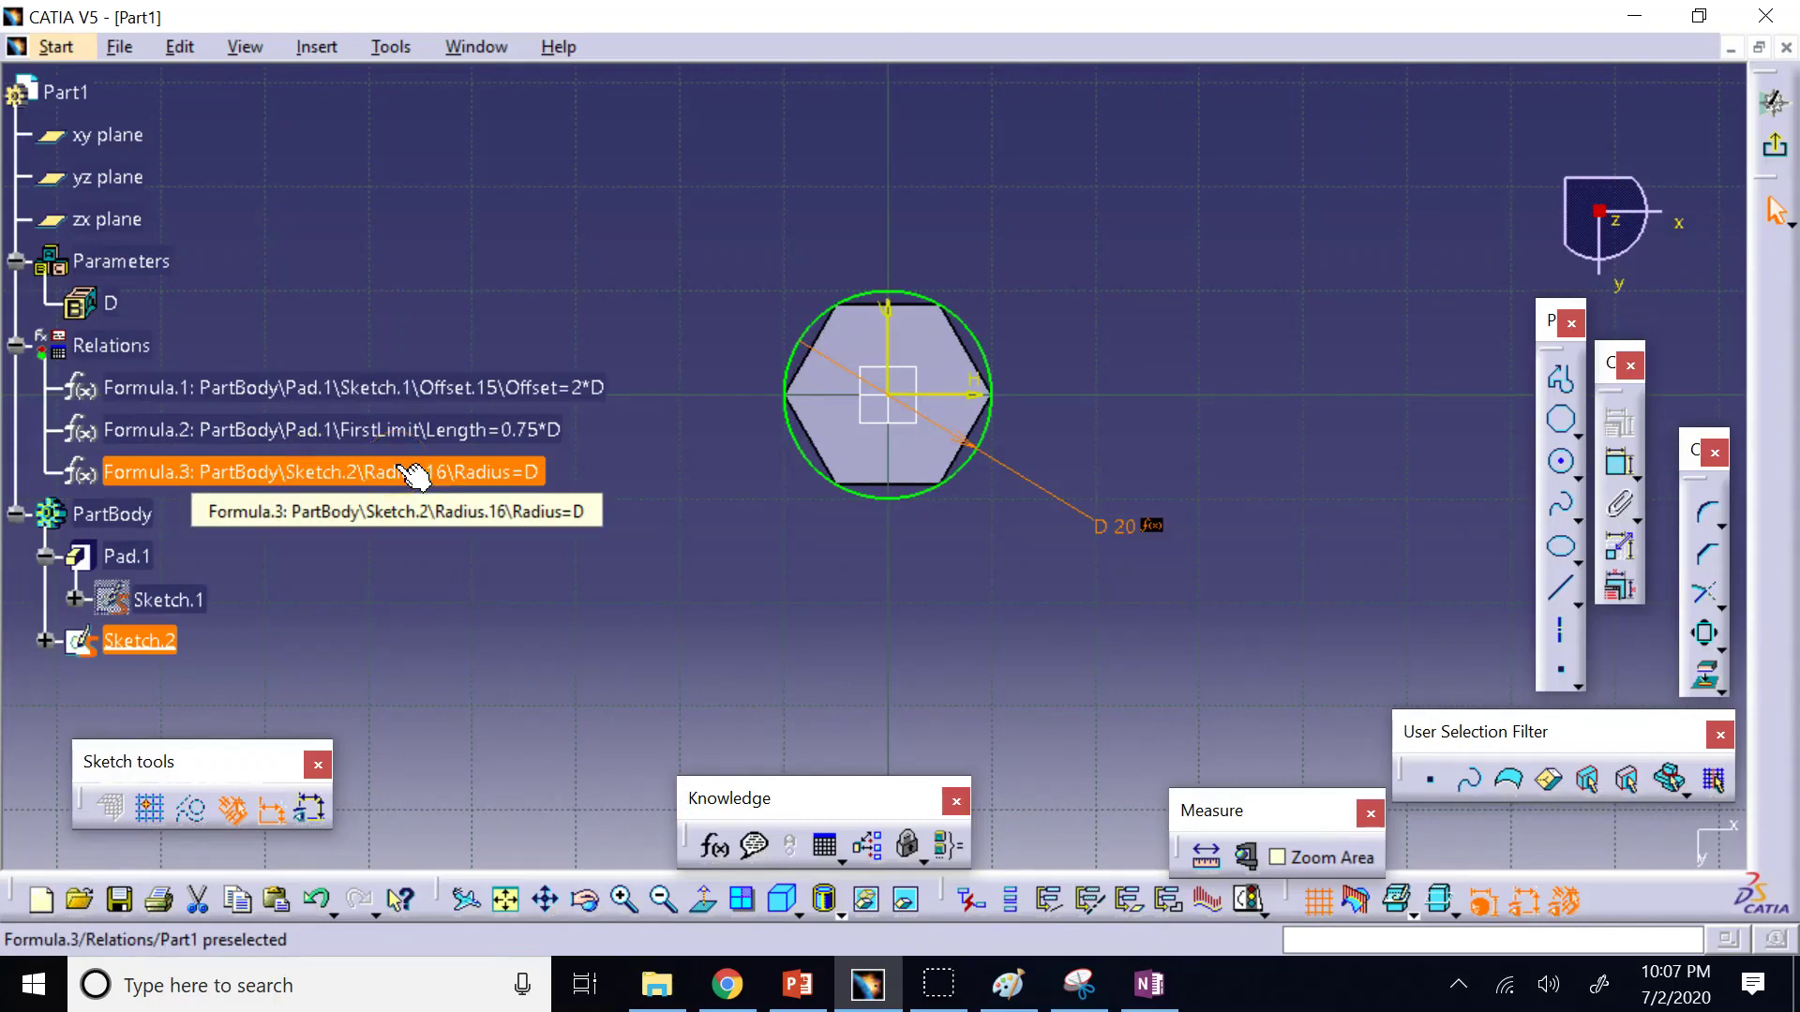
double_click(413, 473)
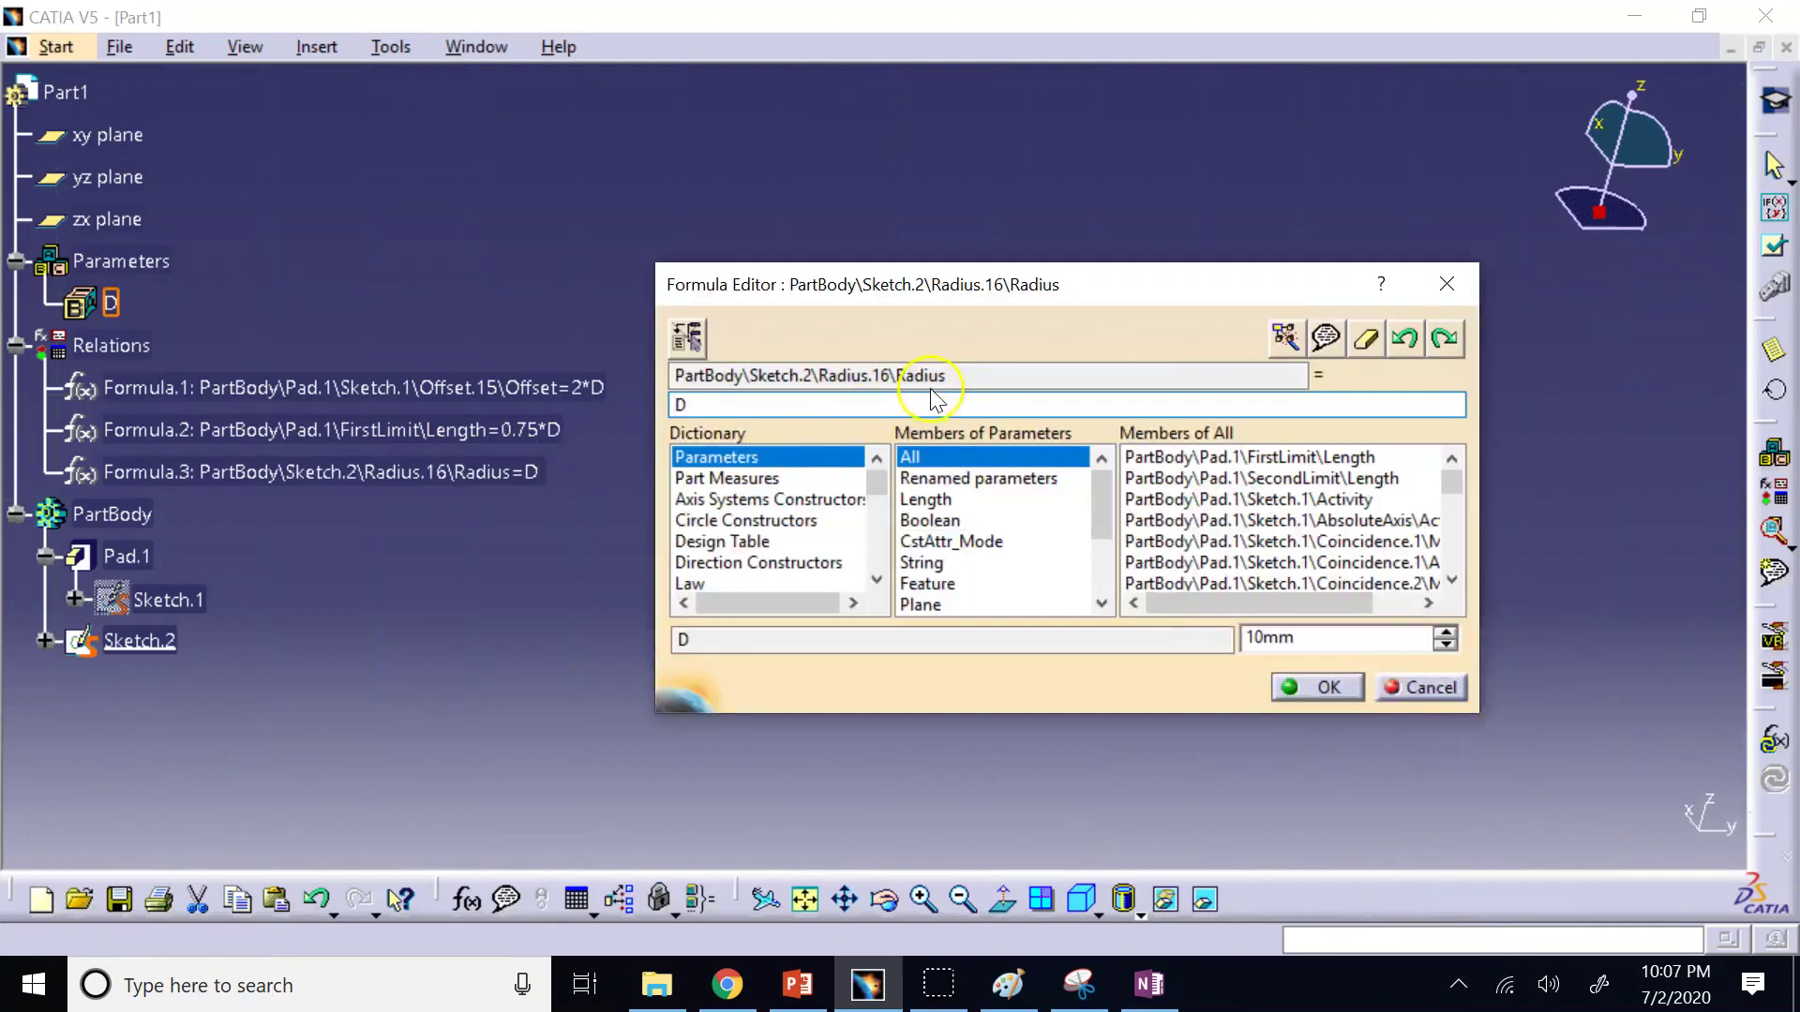
left_click(893, 400)
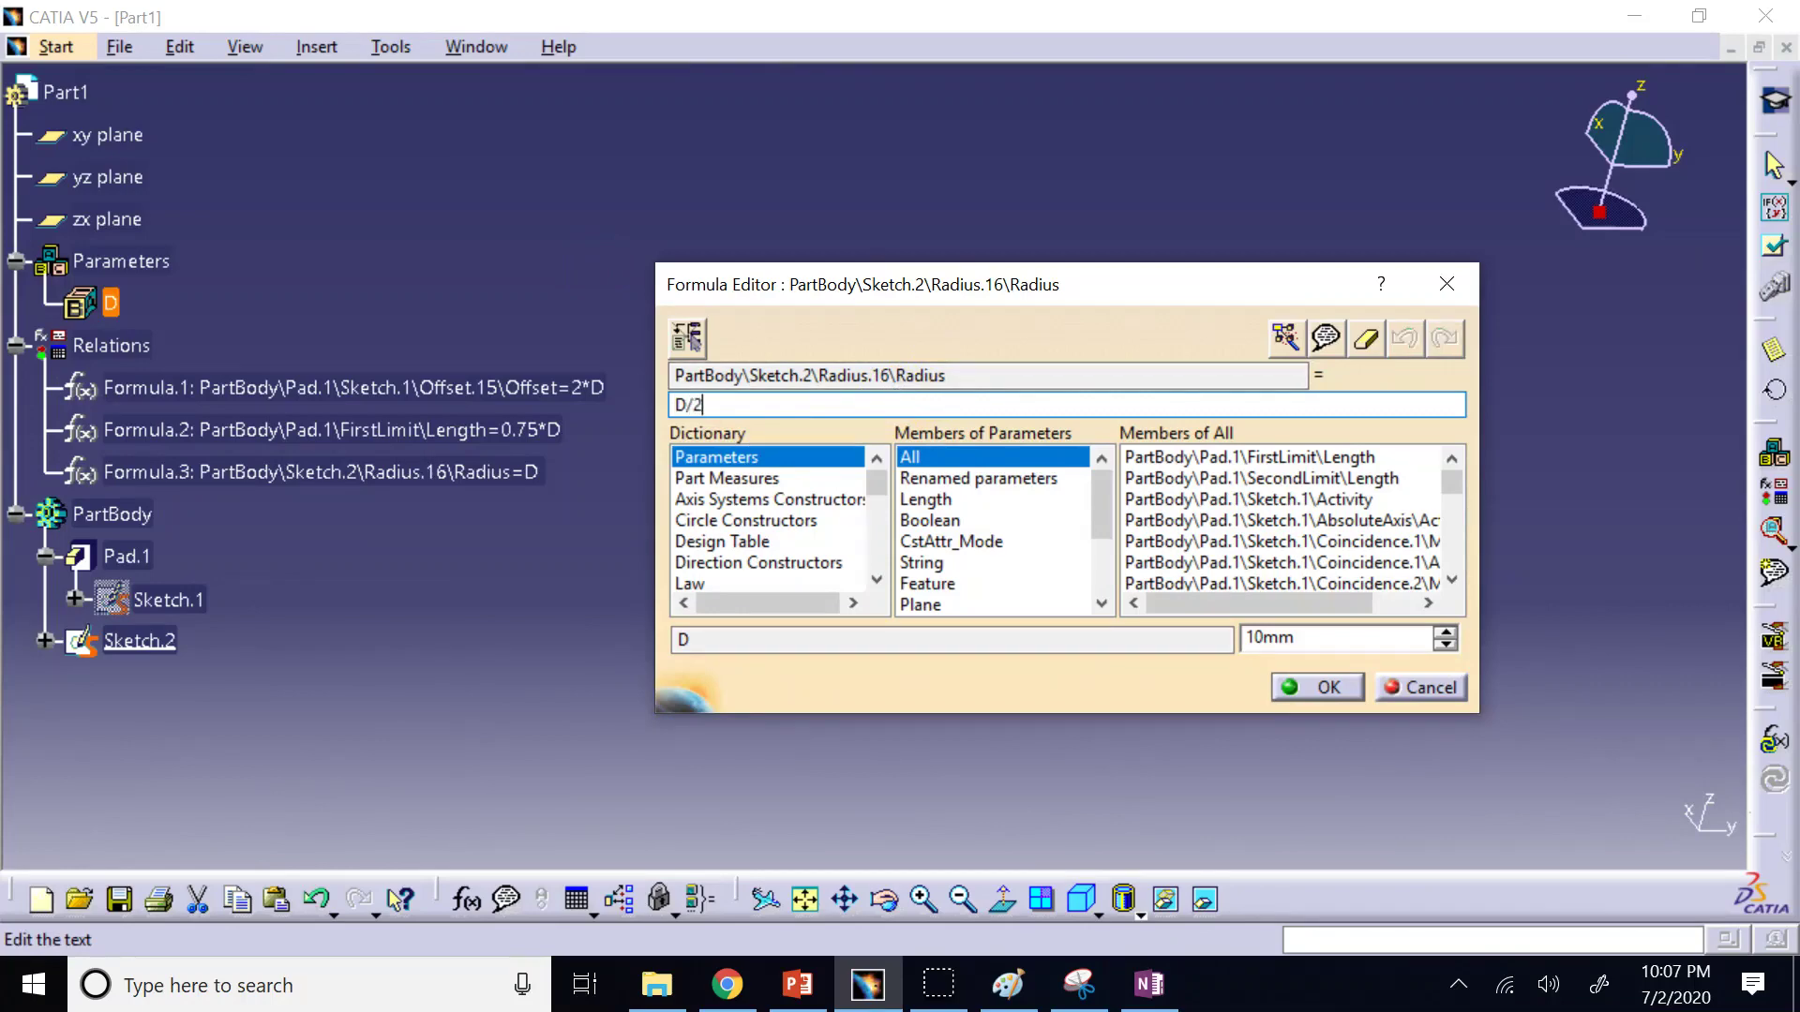
type("/2")
left_click(1322, 687)
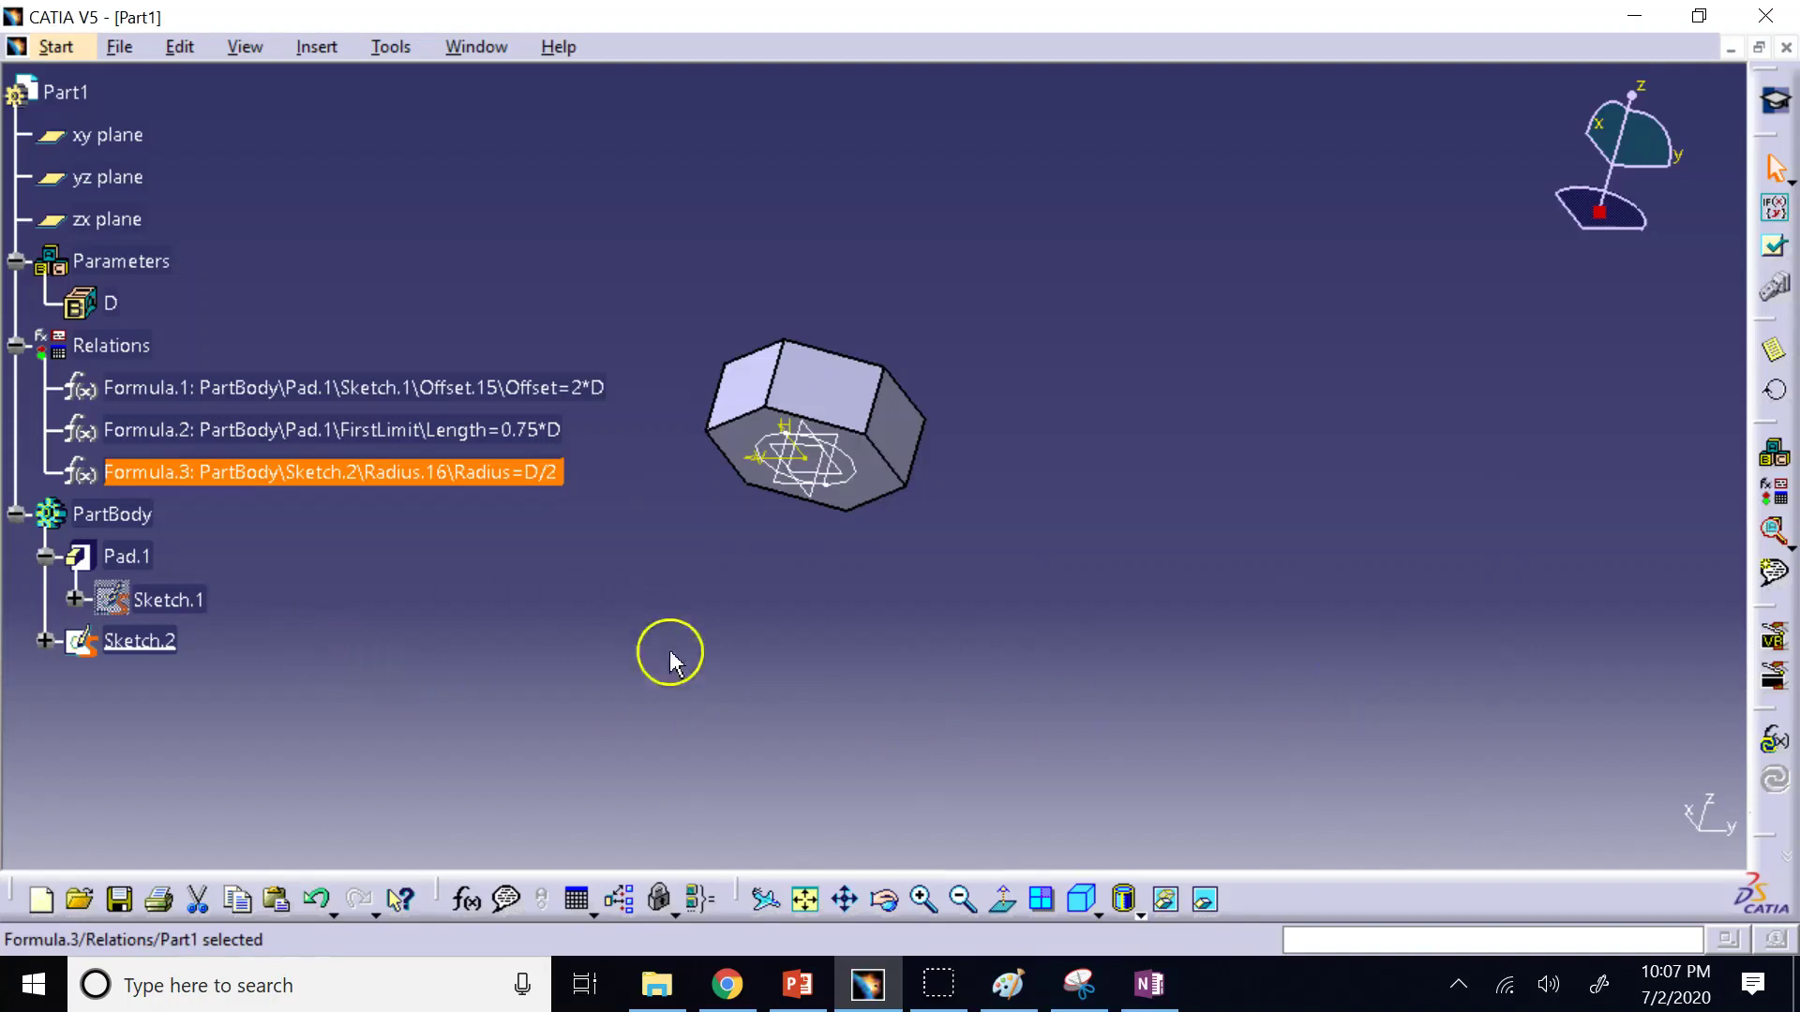
left_click(643, 622)
Select the circle's sketch and switch to the Part Design workbench.
left_click(178, 654)
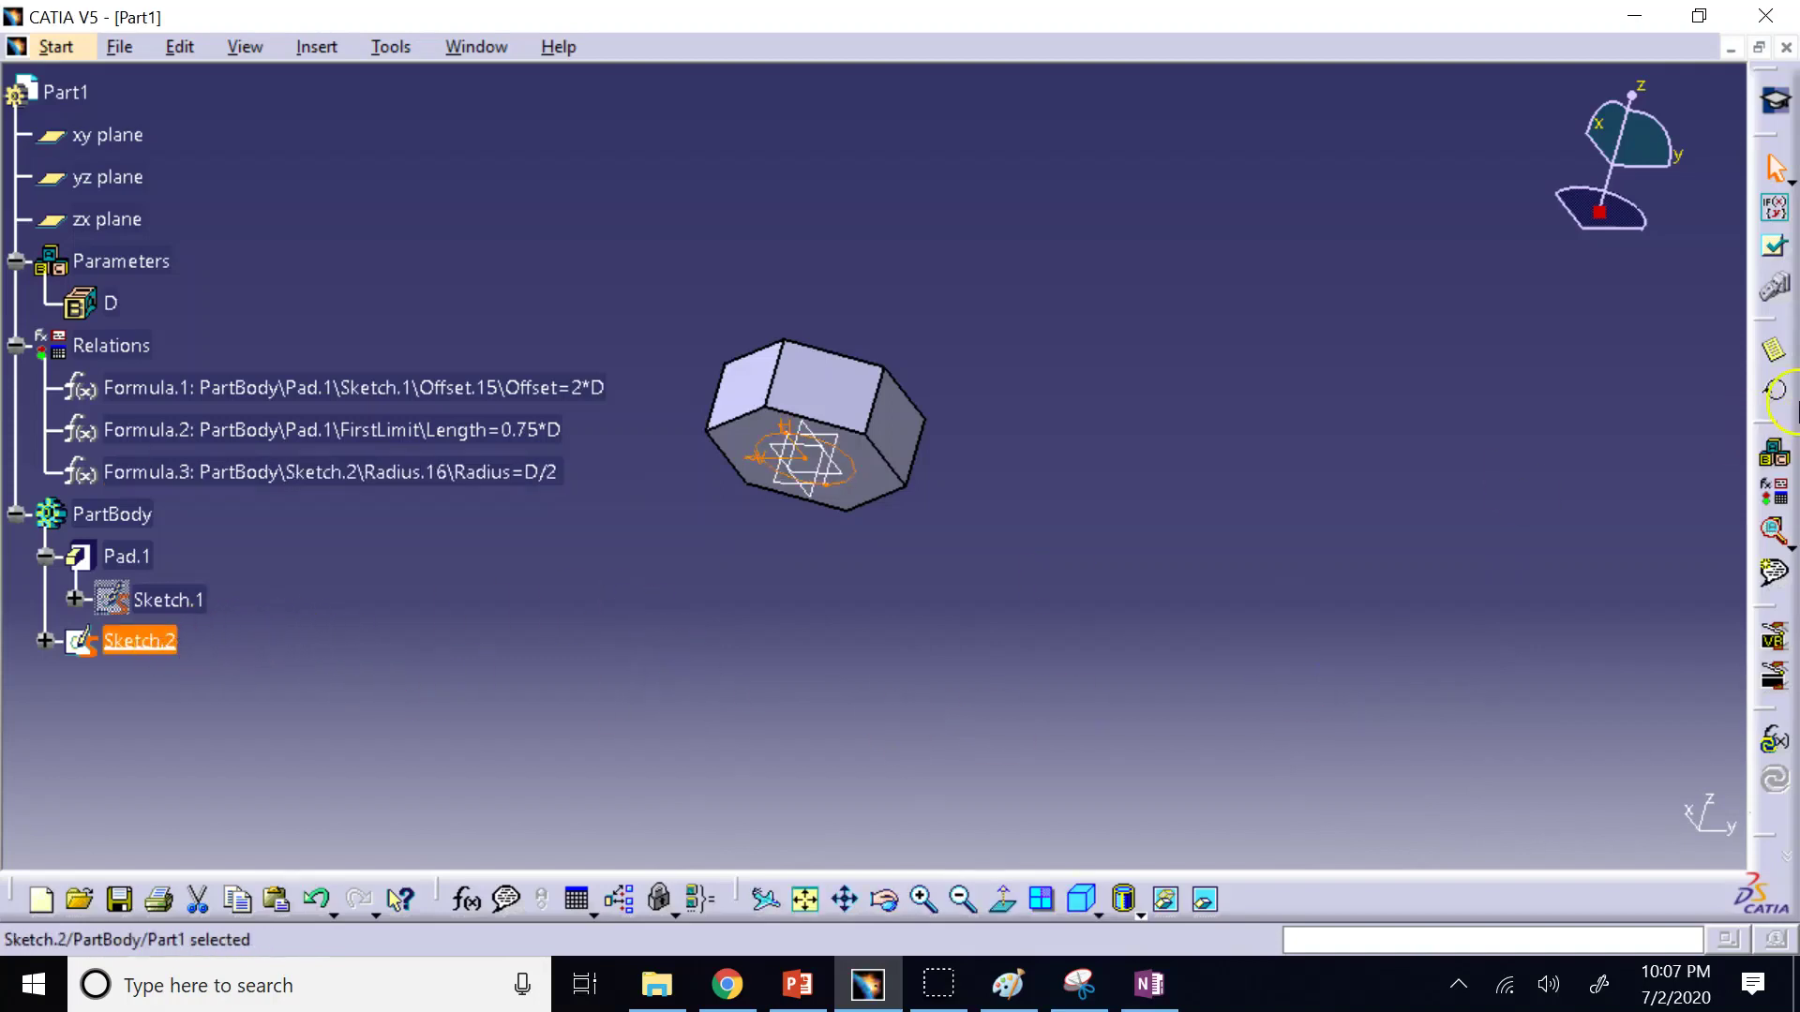
left_click(58, 46)
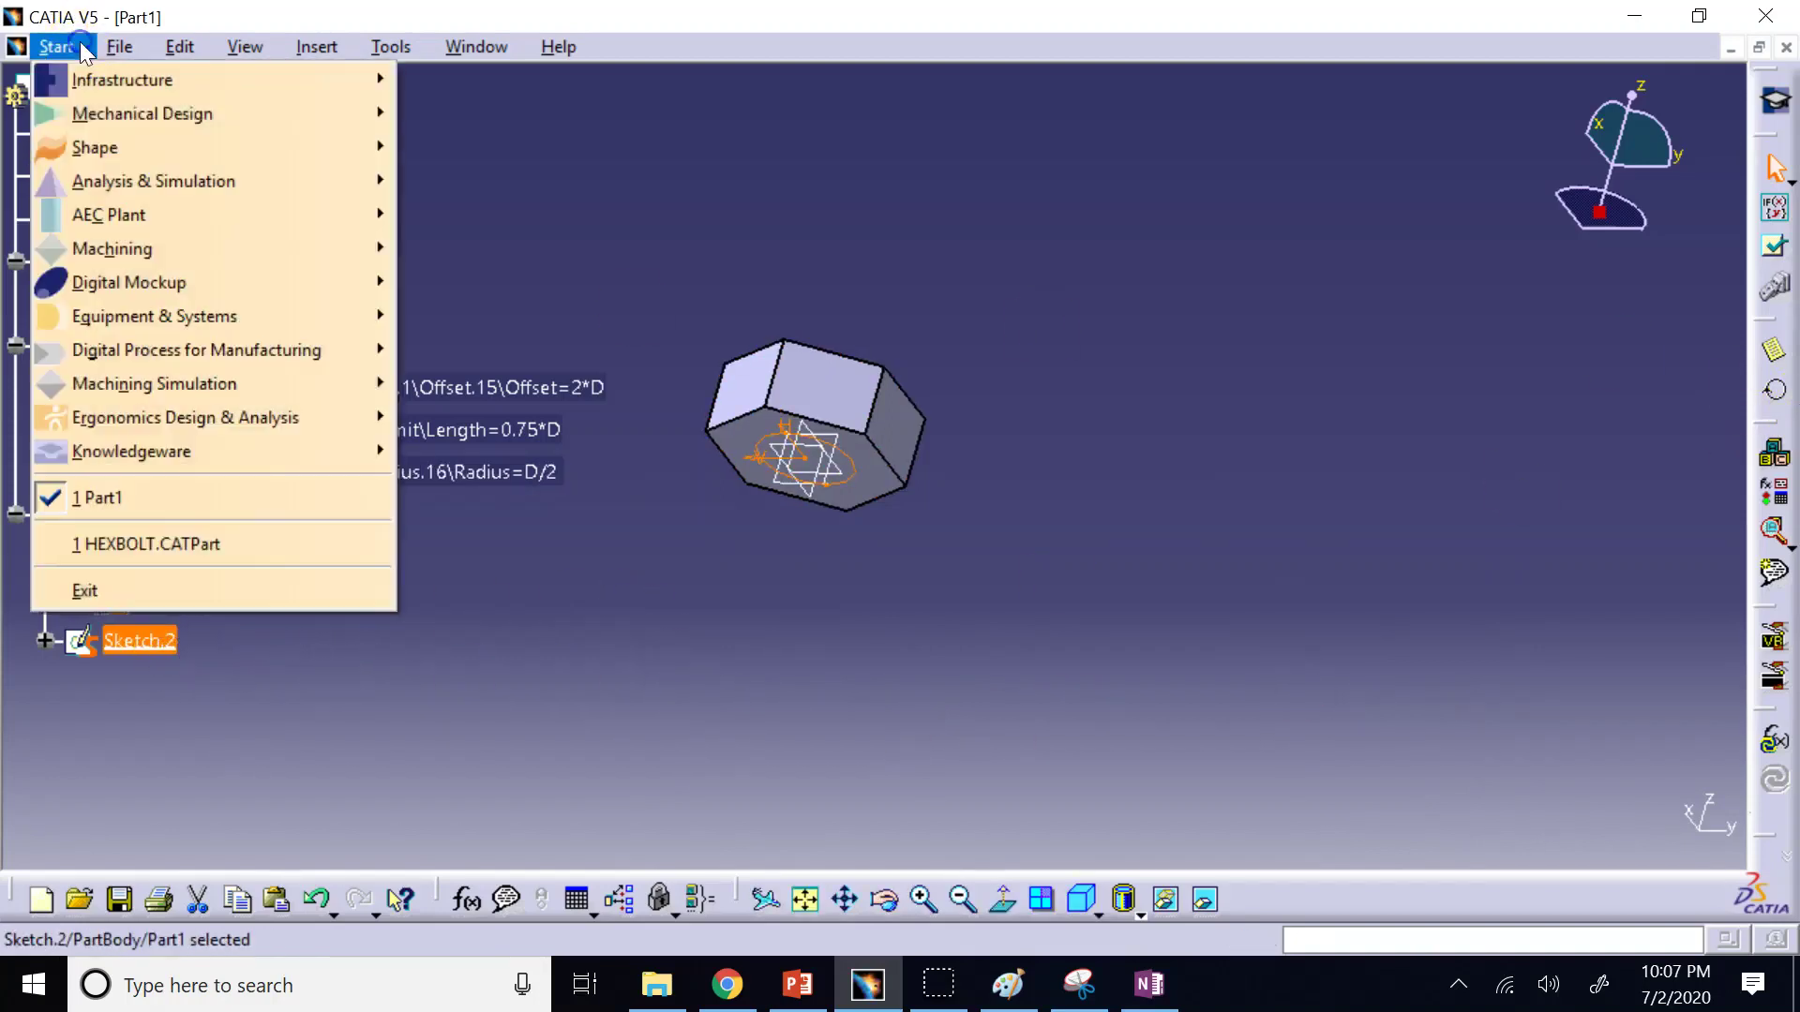
mouse_move(284, 141)
left_click(472, 114)
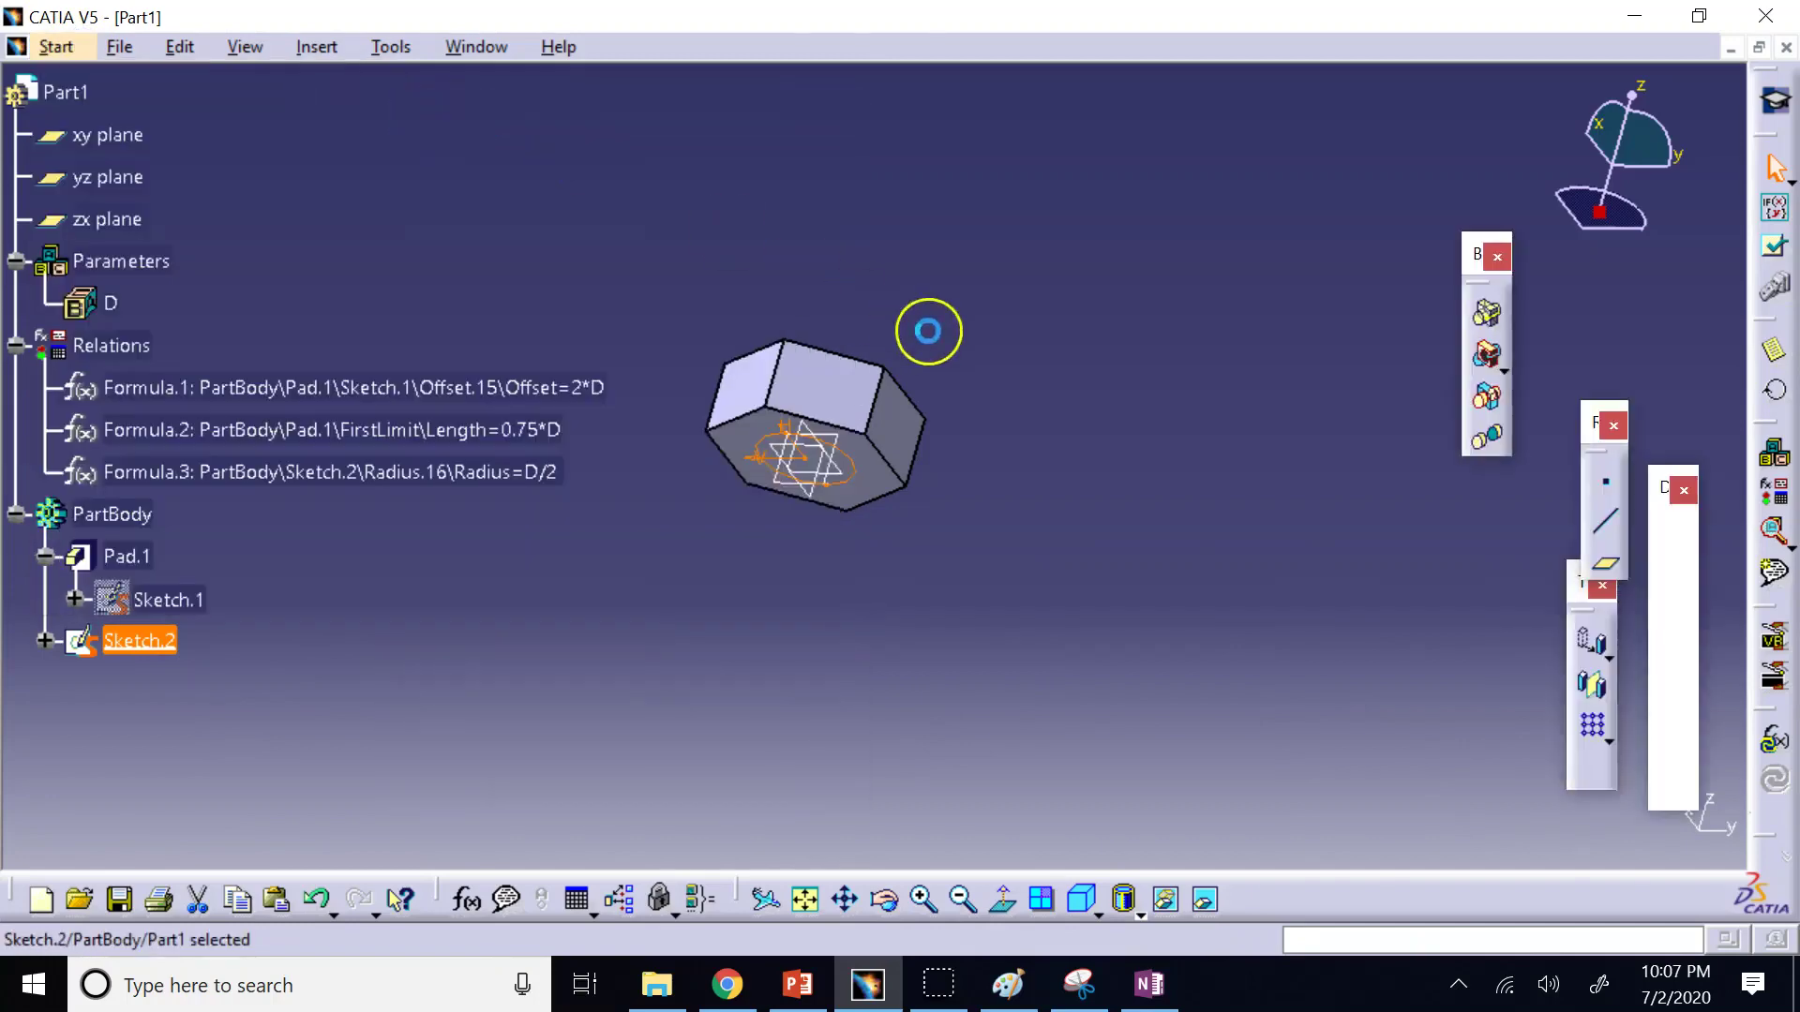
Pad the circle sketch into the bolt's shank, with its length driven by the formula 4*D.
left_click(1767, 314)
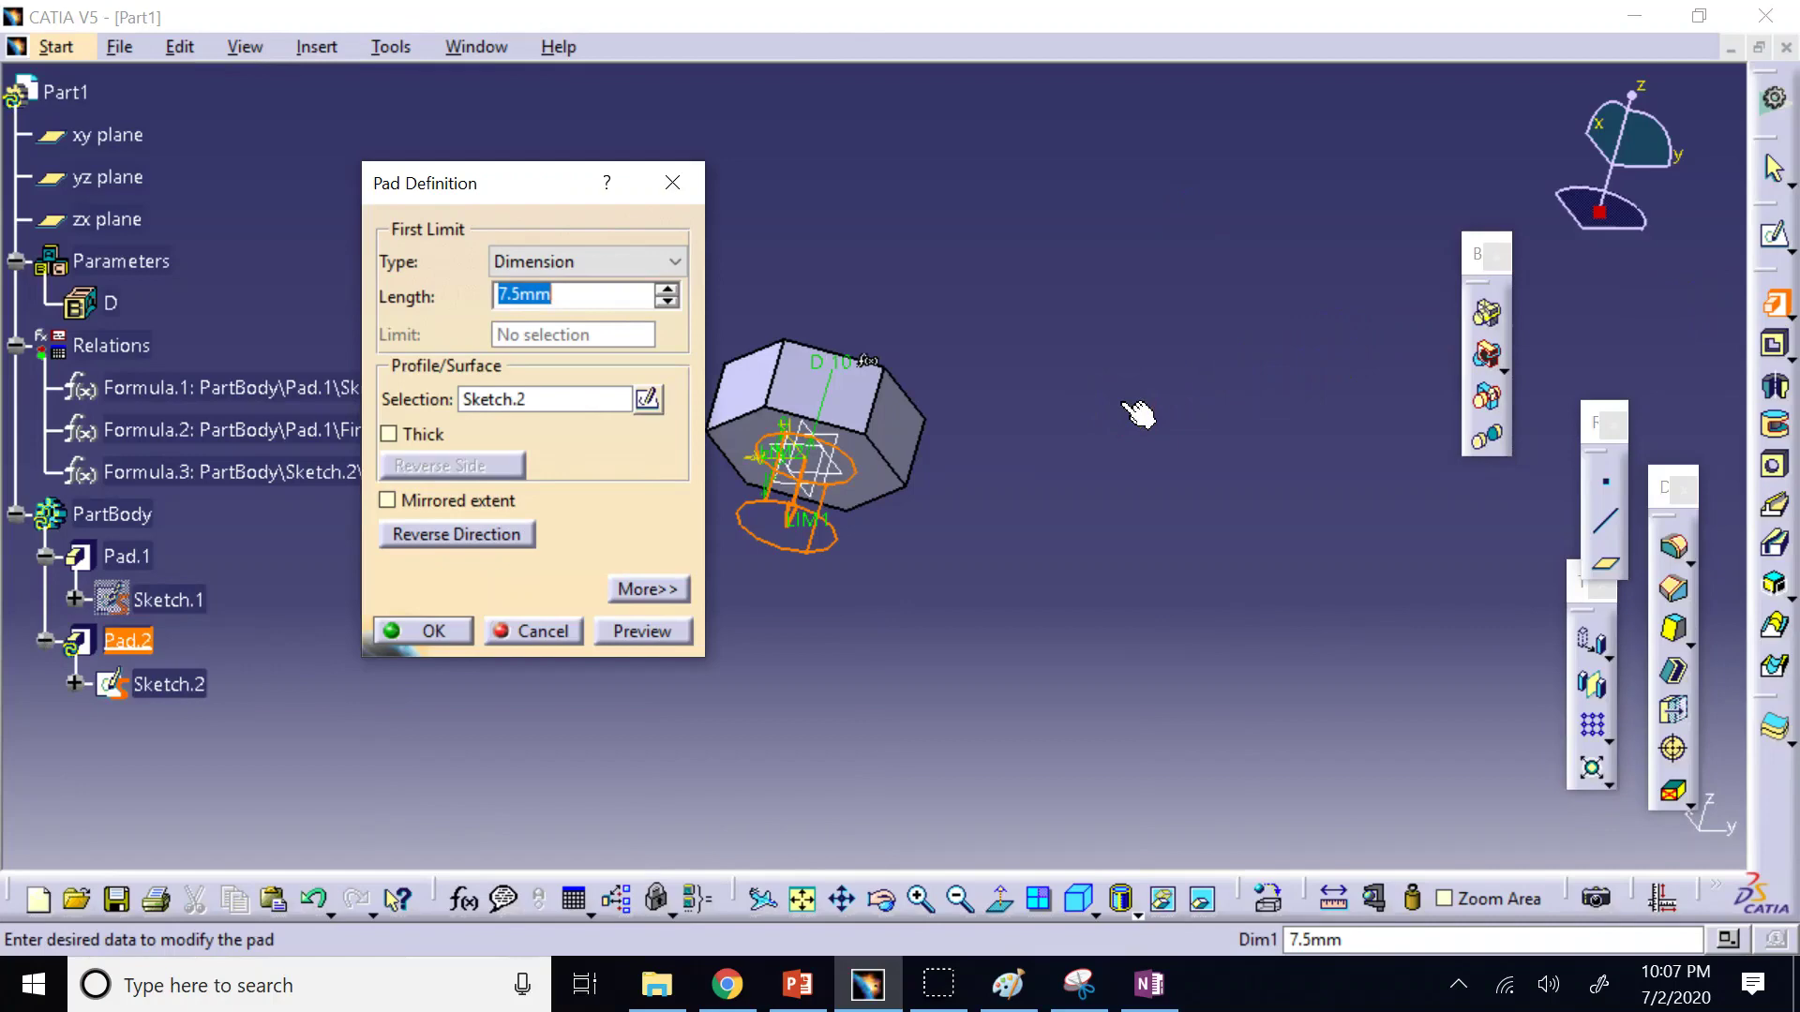
left_click(570, 301)
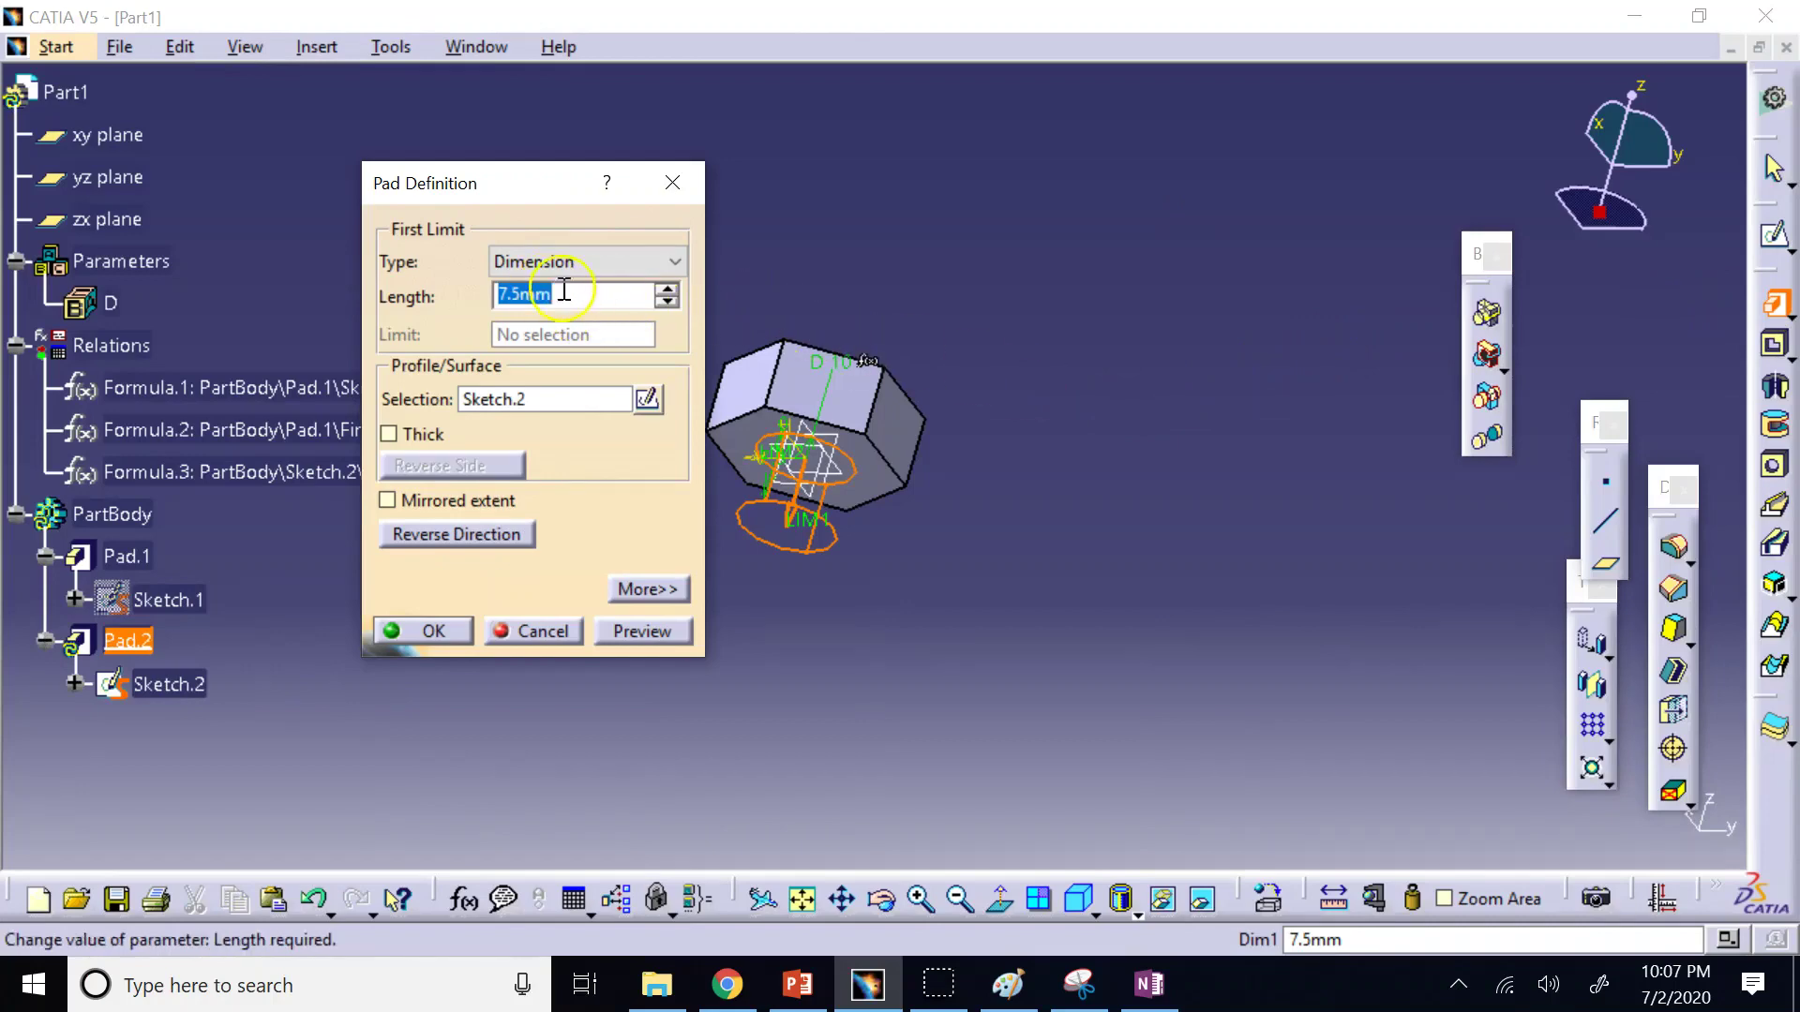
right_click(555, 291)
left_click(645, 312)
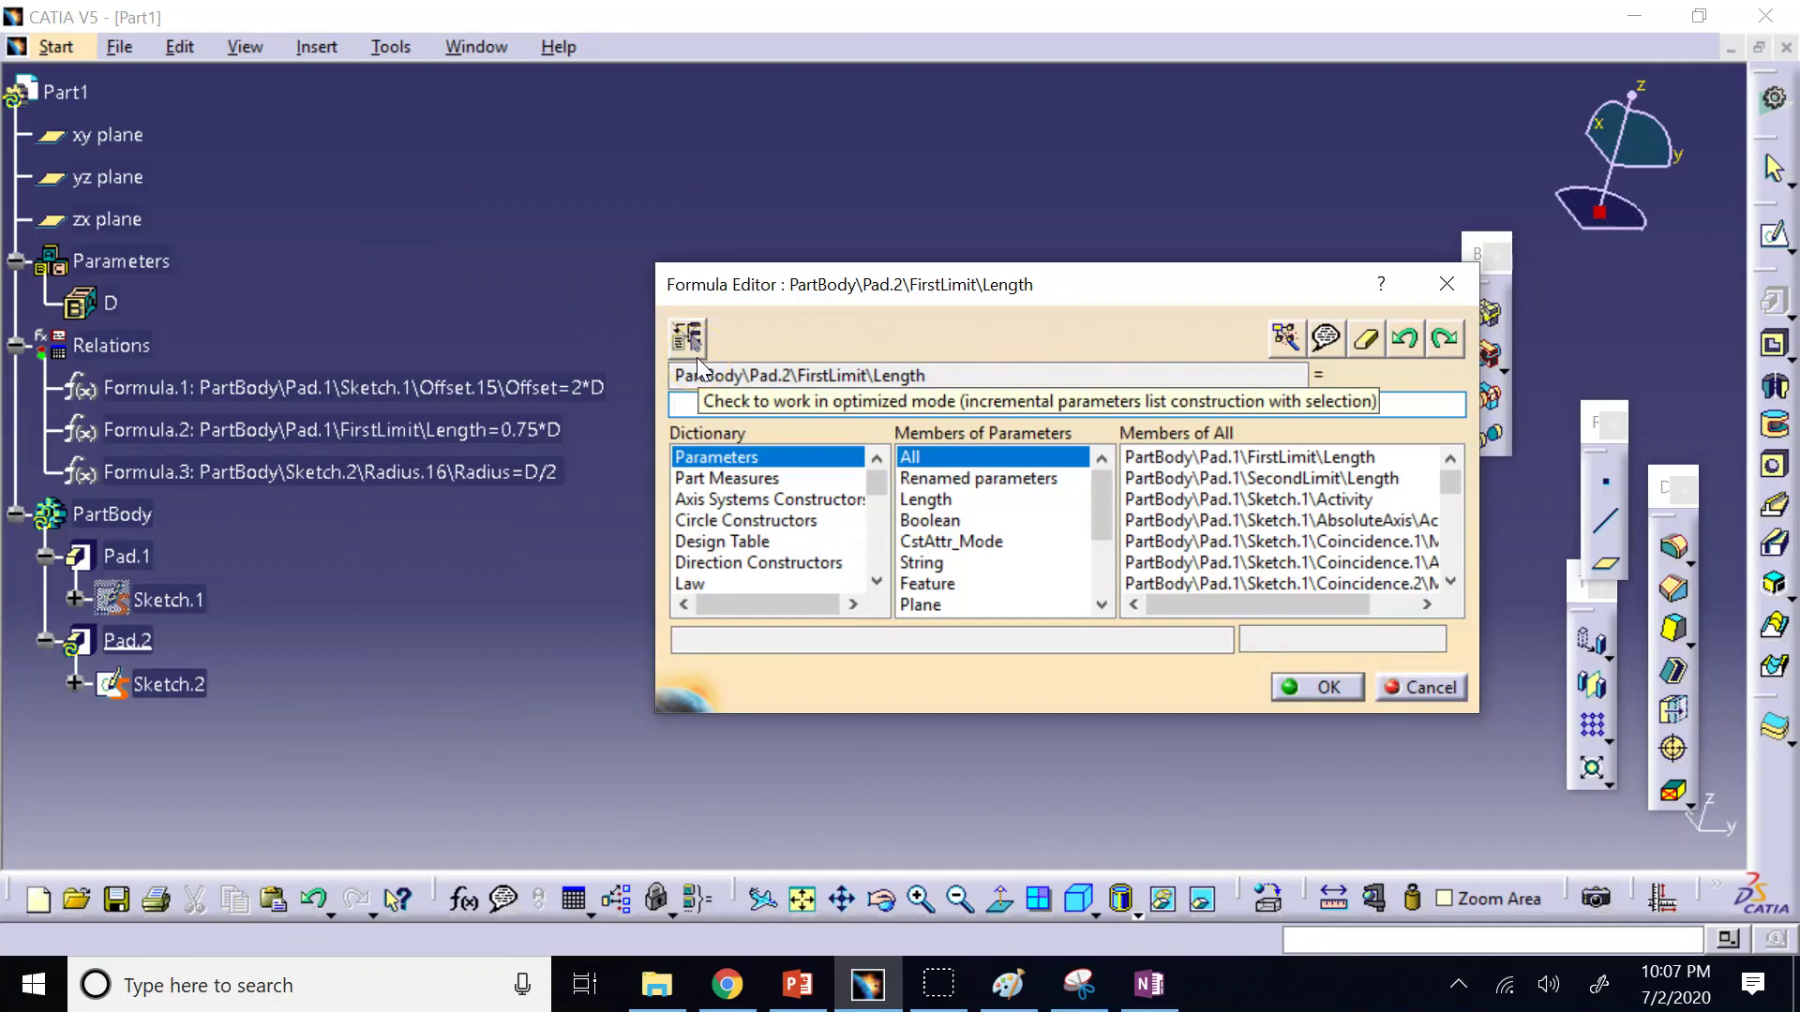
type("4*D")
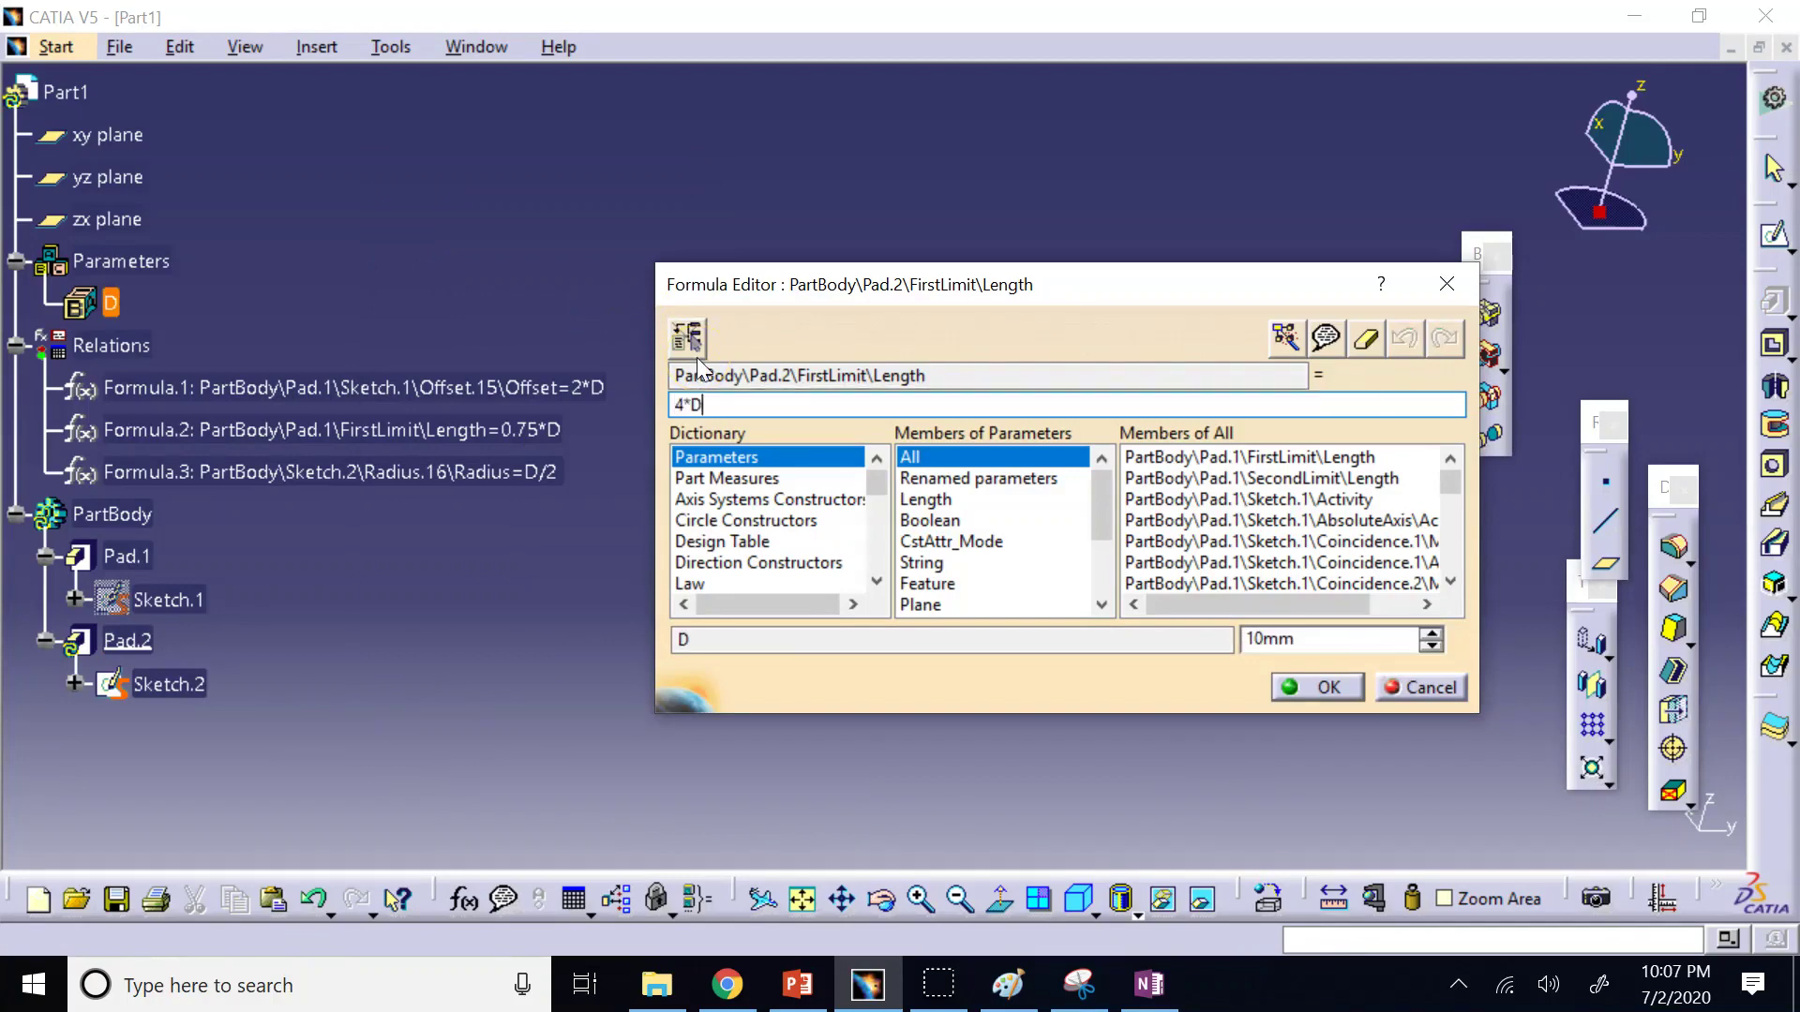
left_click(1317, 687)
left_click(438, 631)
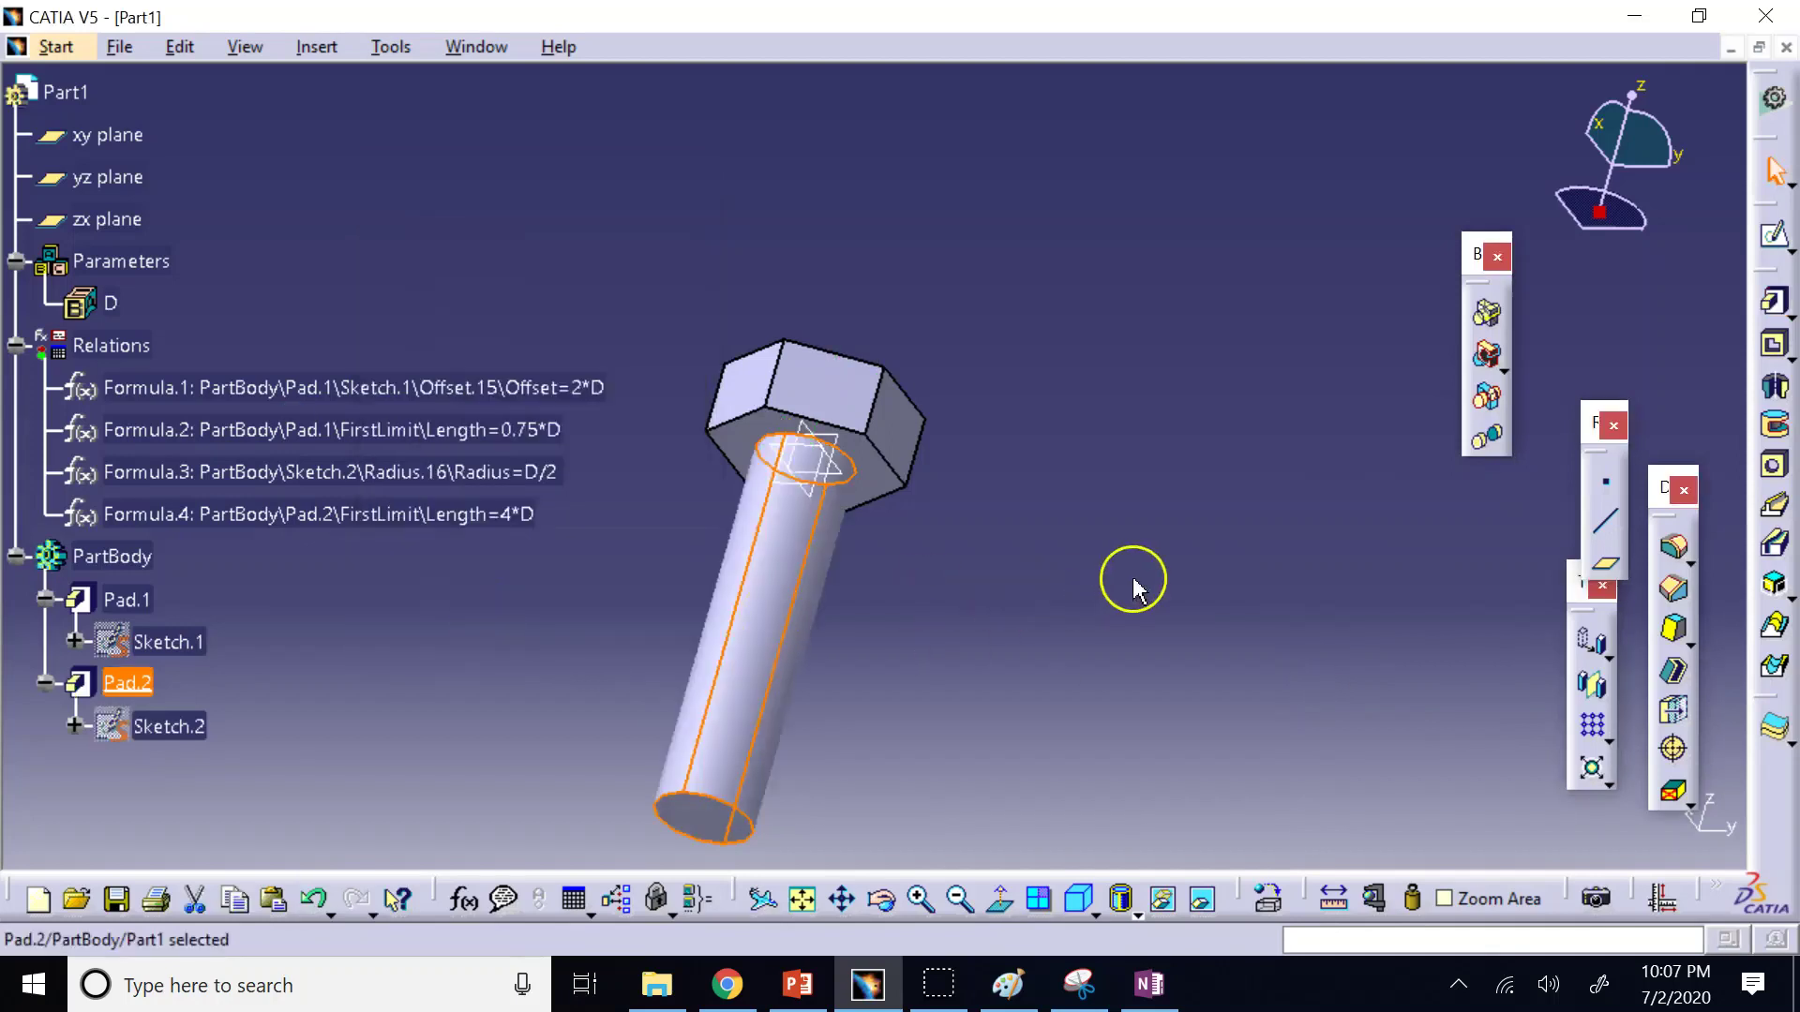
Inspect the bolt from isometric and side views and review the formulas that drive it.
left_click(1080, 900)
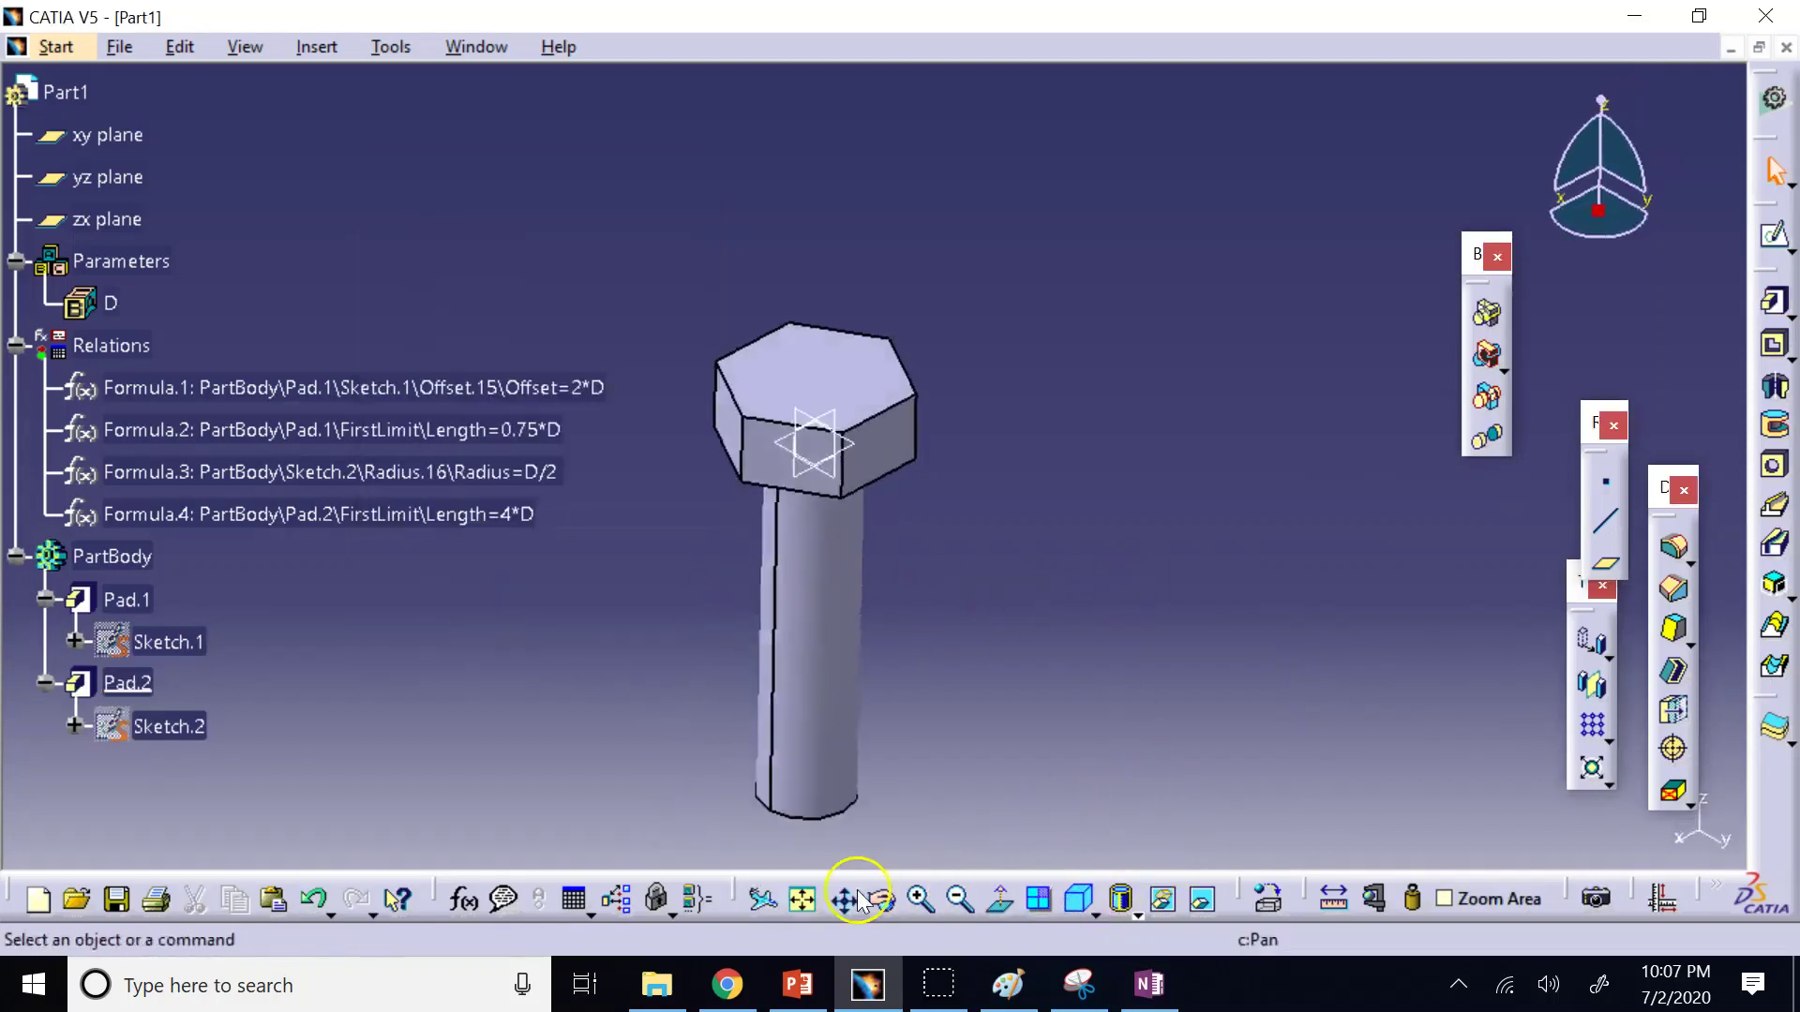
left_click(802, 900)
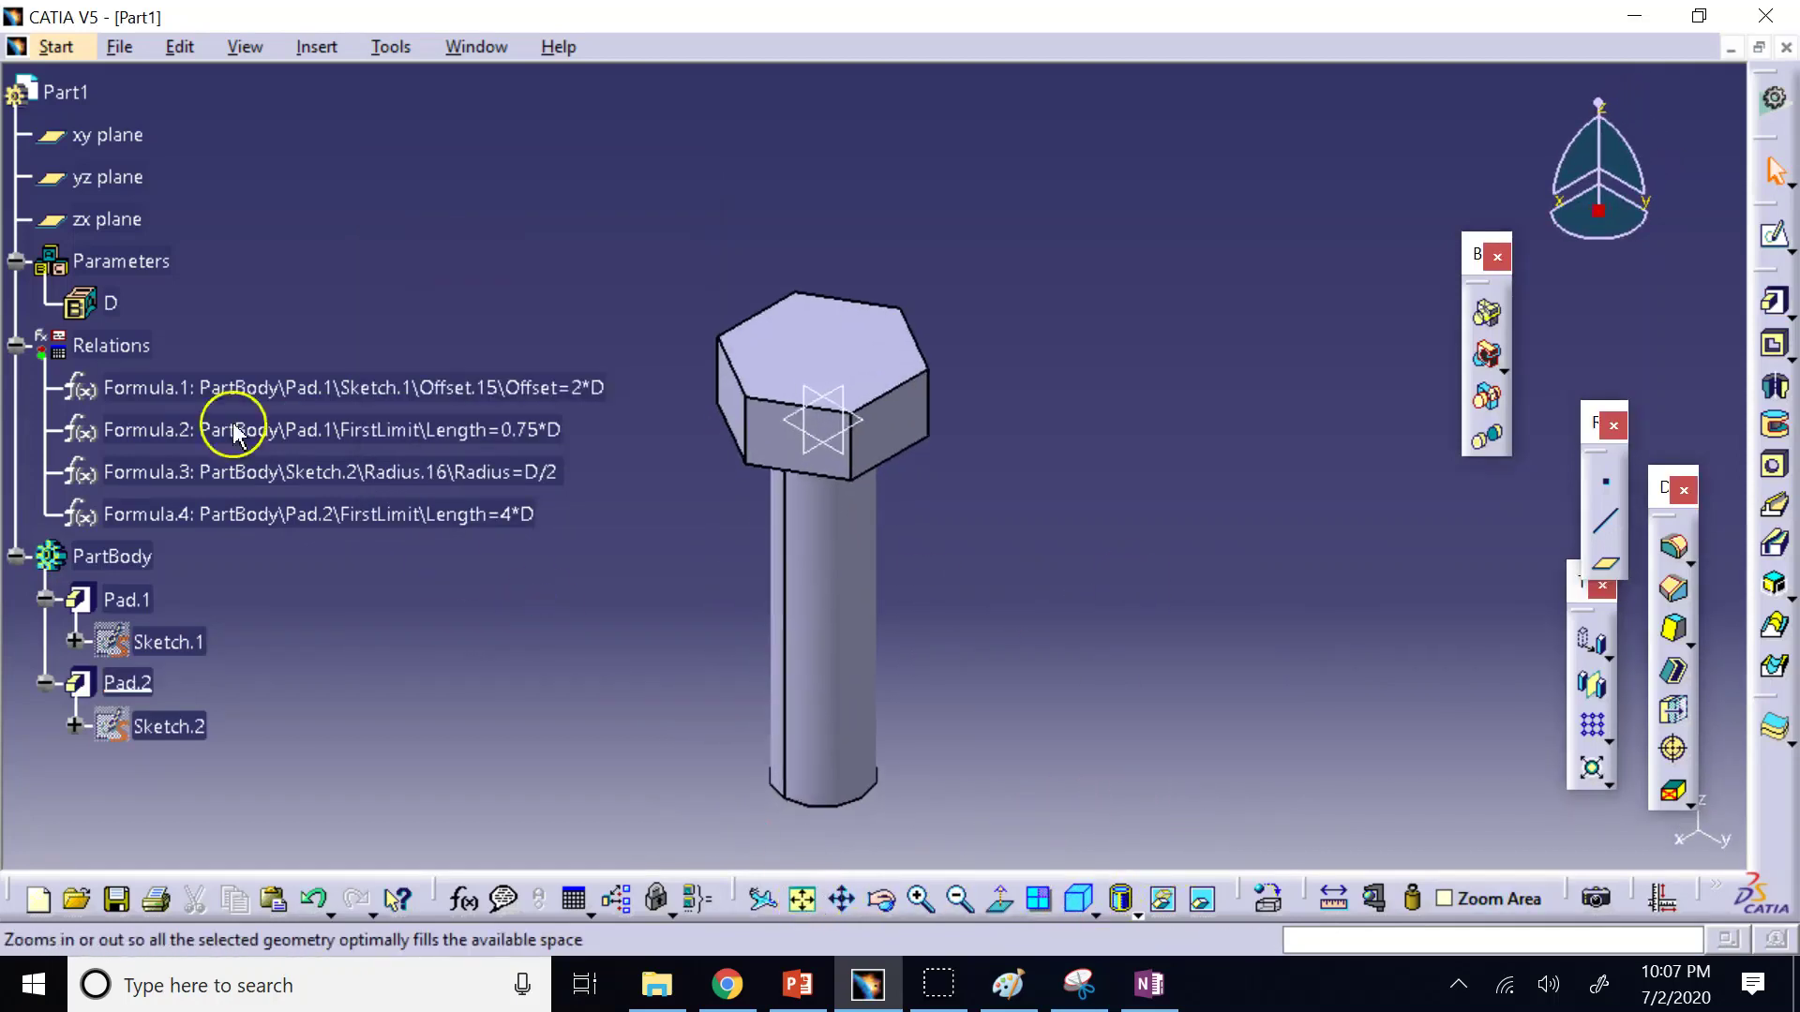
left_click(16, 345)
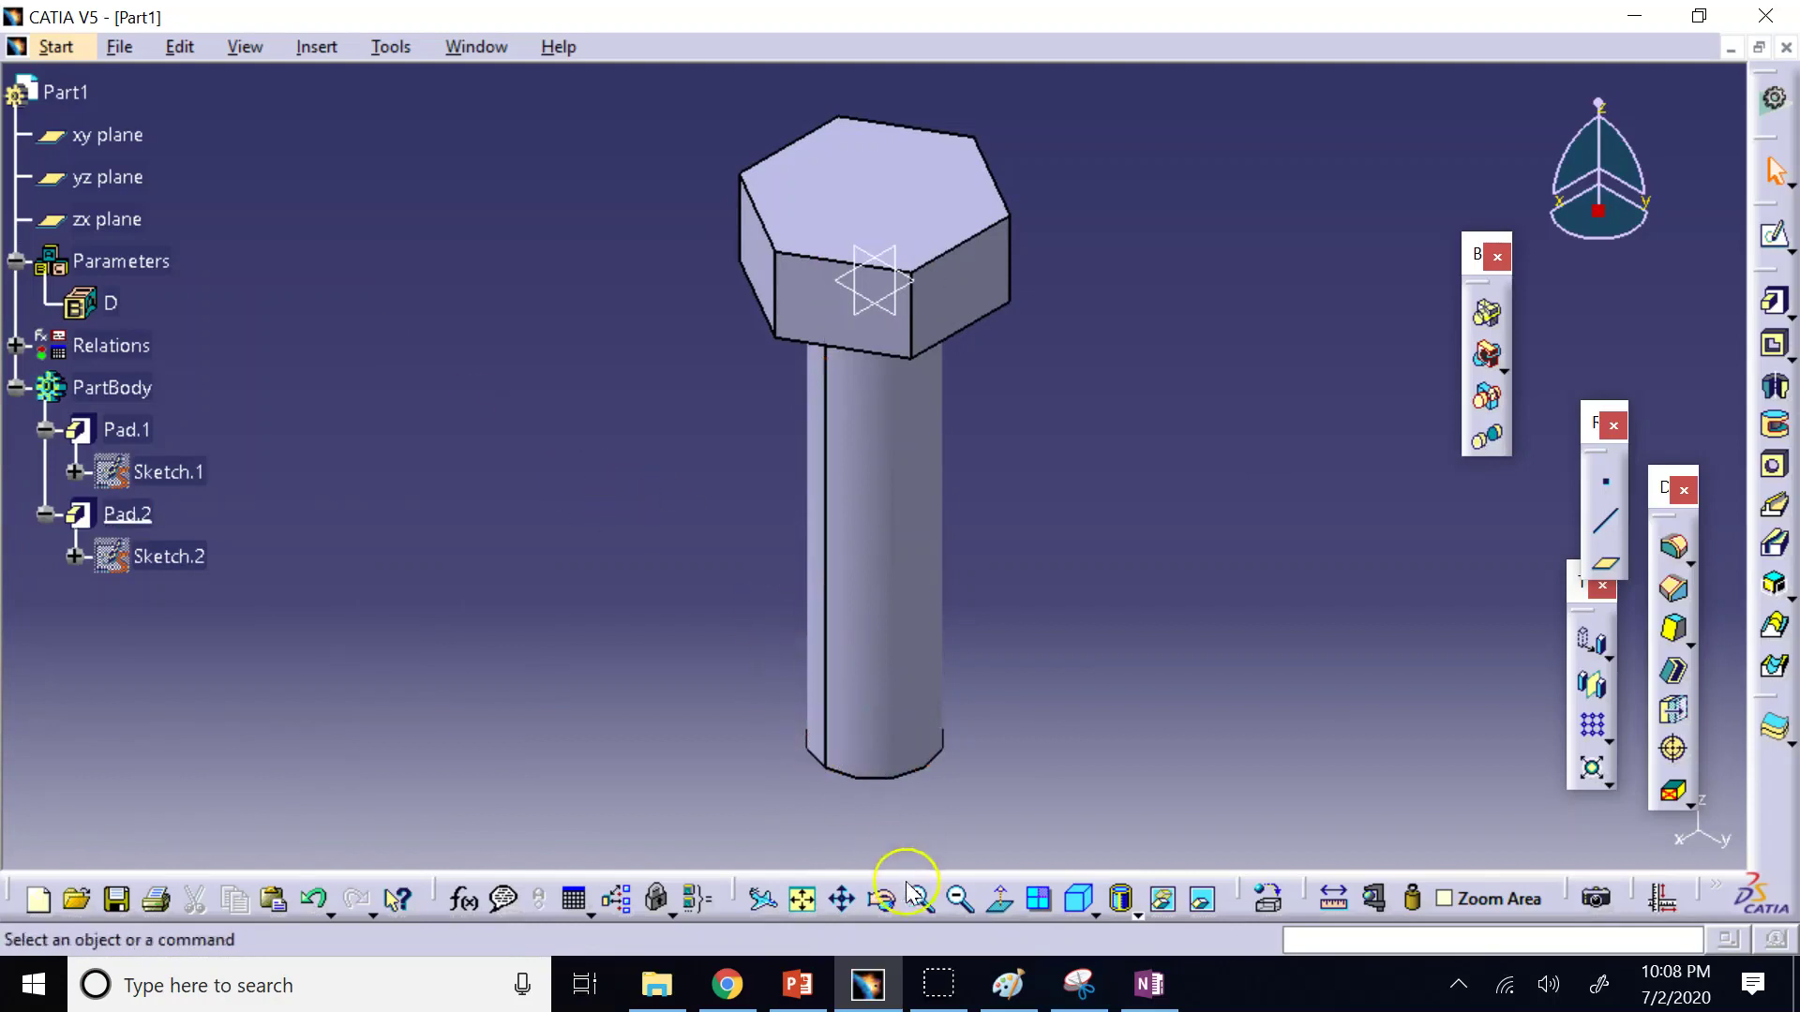
left_click(882, 902)
left_click_drag(947, 647, 976, 418)
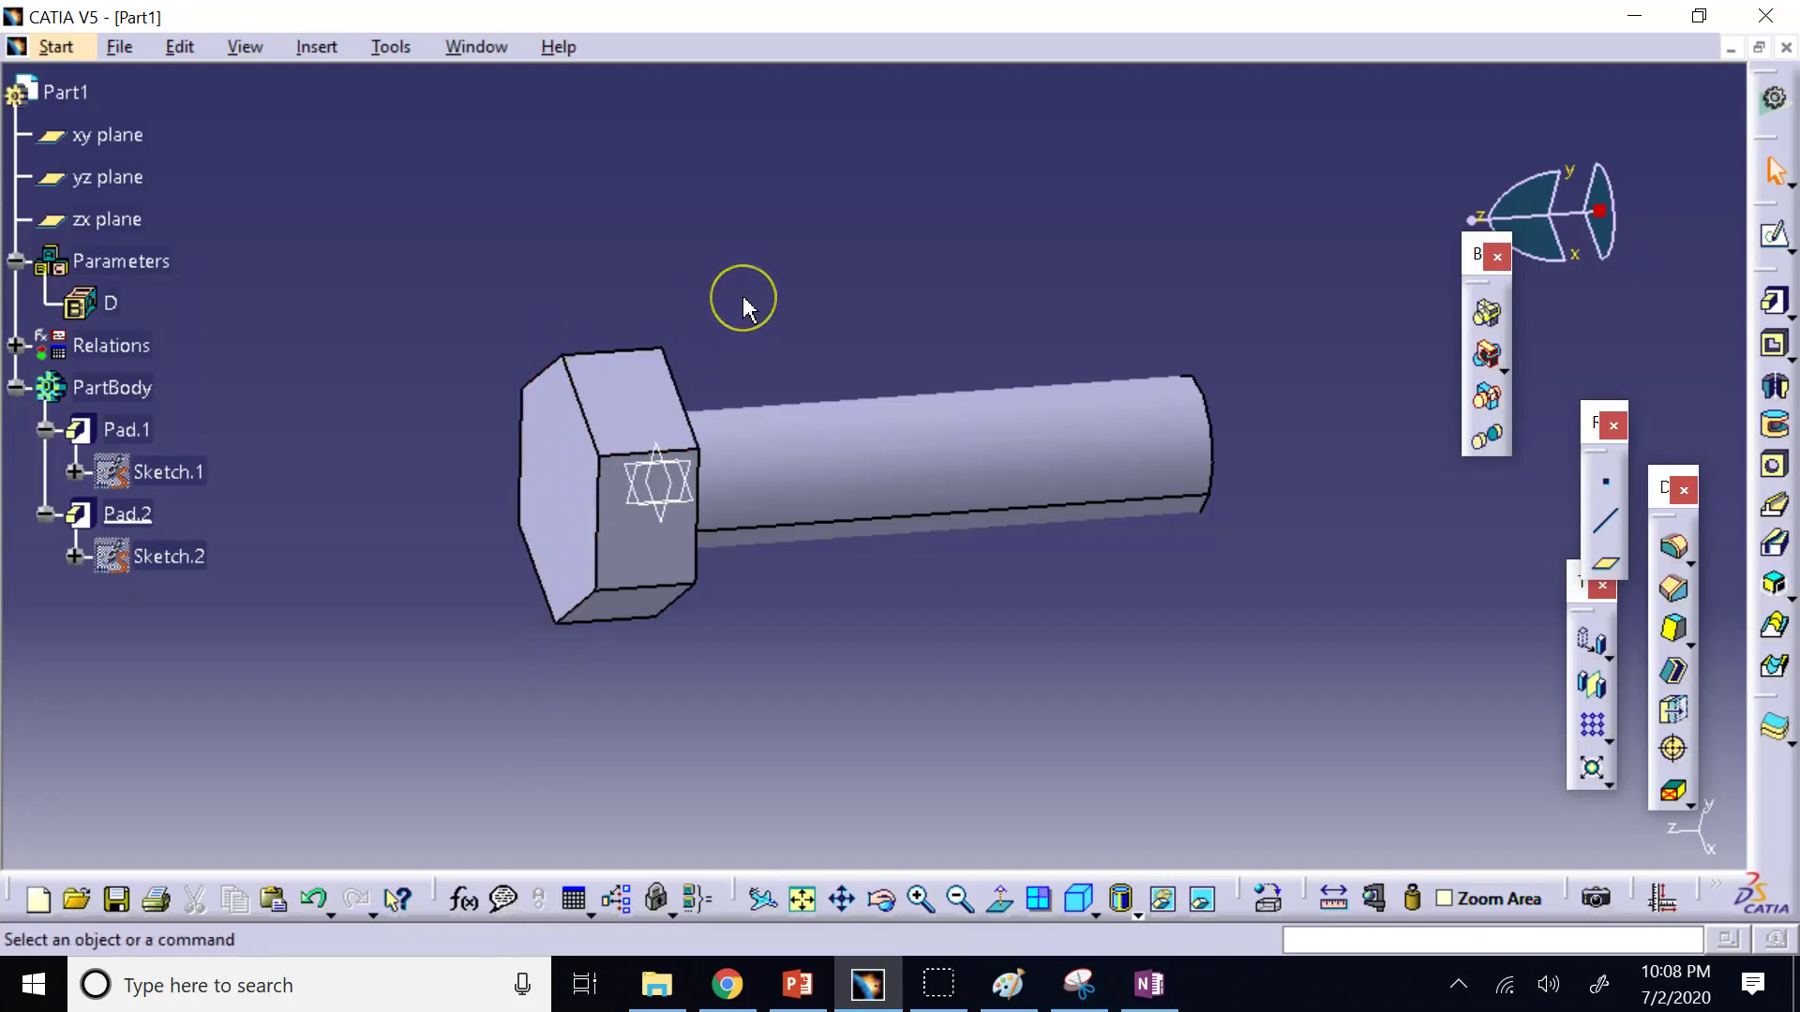
left_click(16, 347)
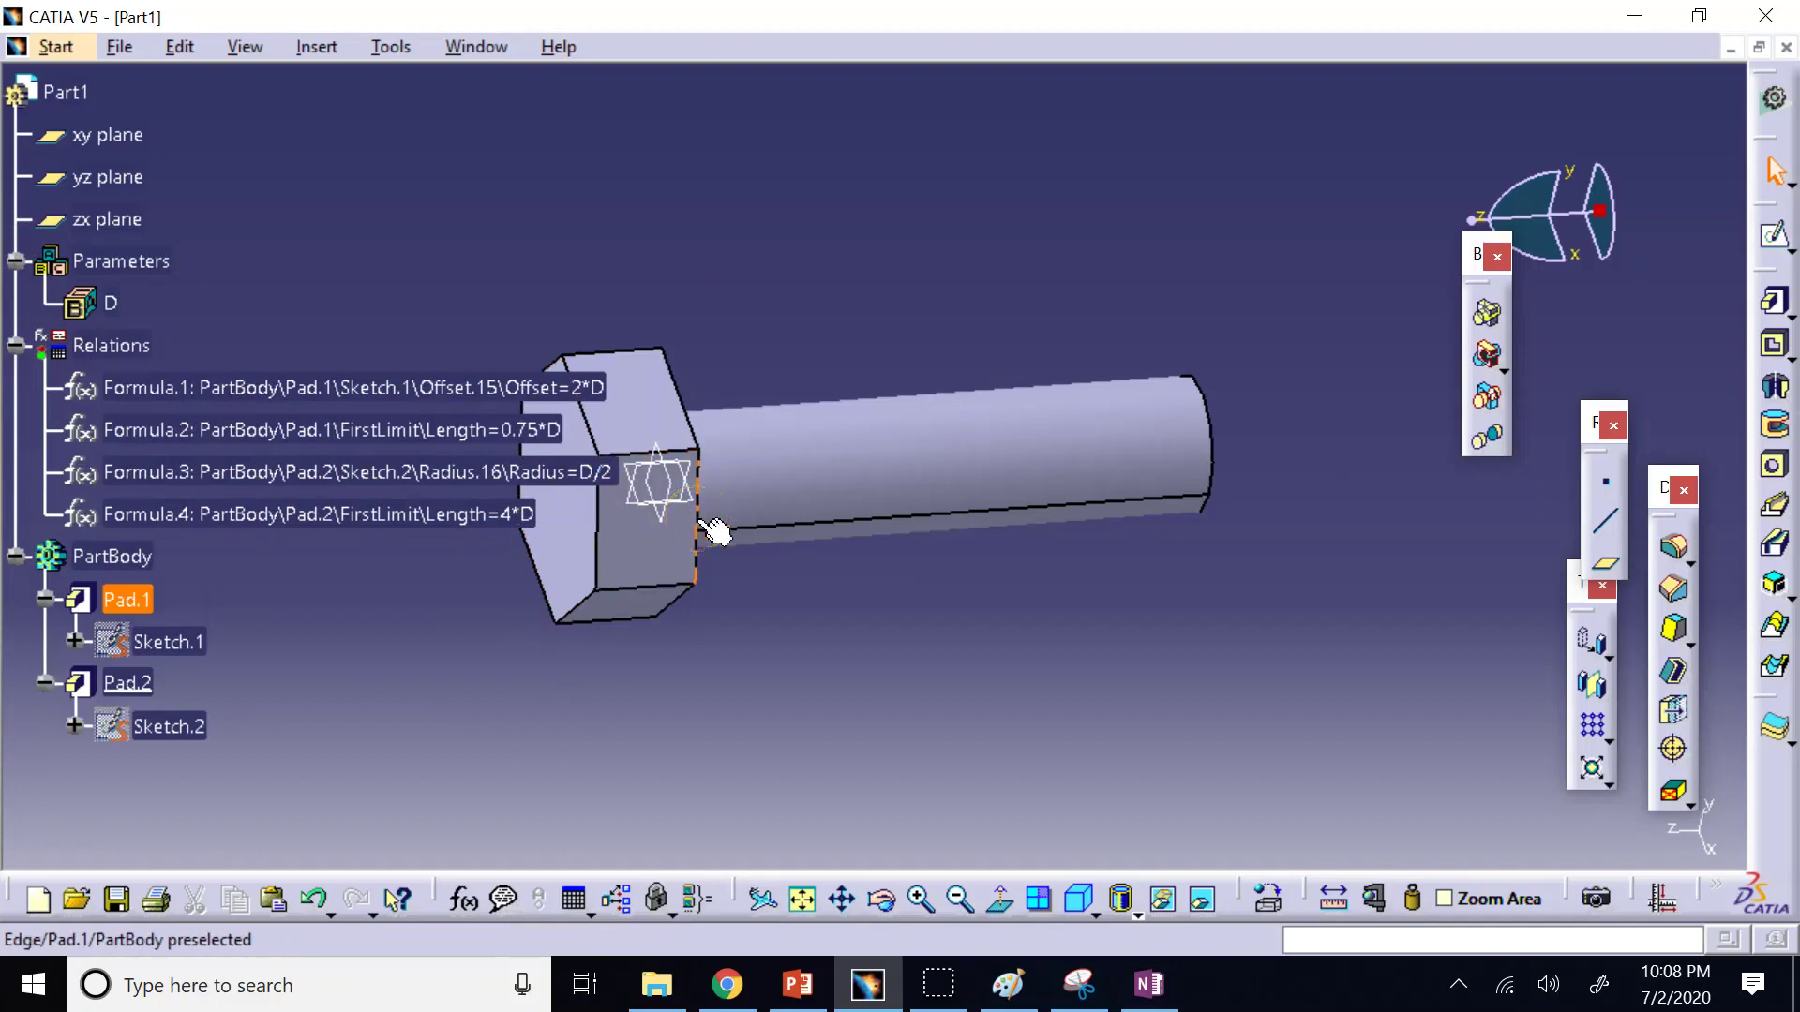
Set the length parameter D to 8 mm and show the whole resized bolt in isometric view.
left_click(111, 305)
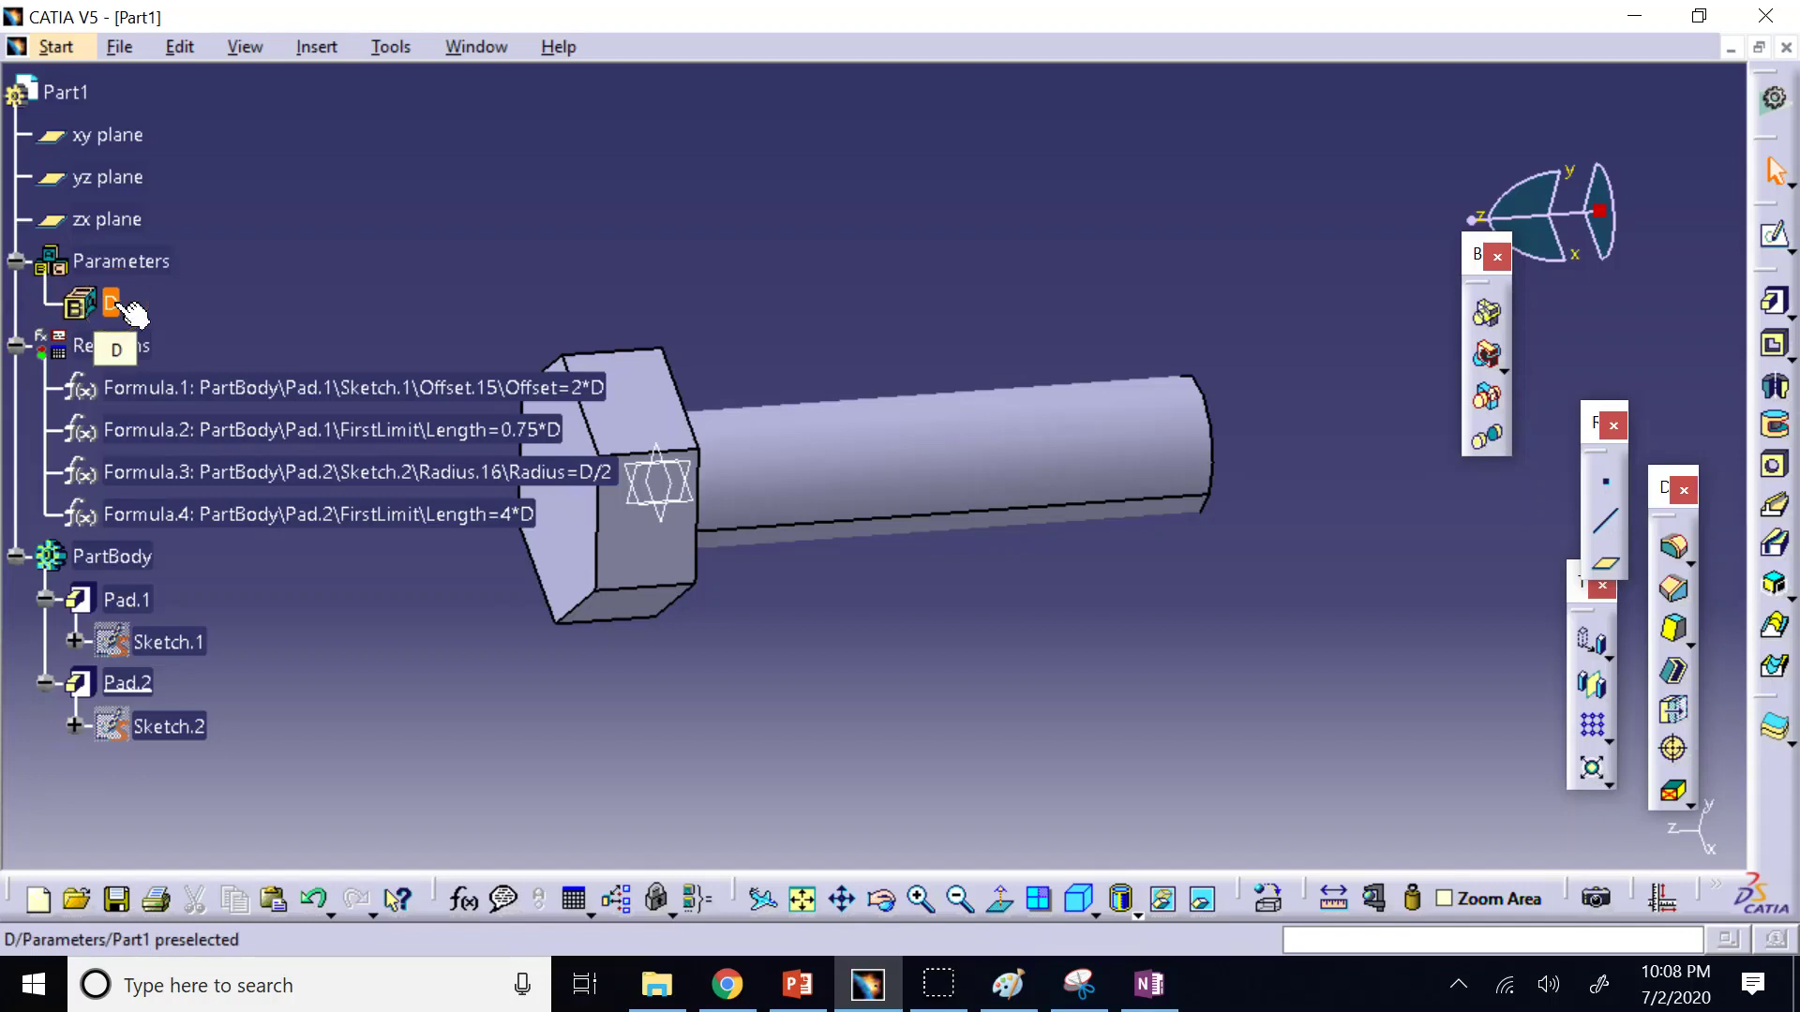
double_click(116, 305)
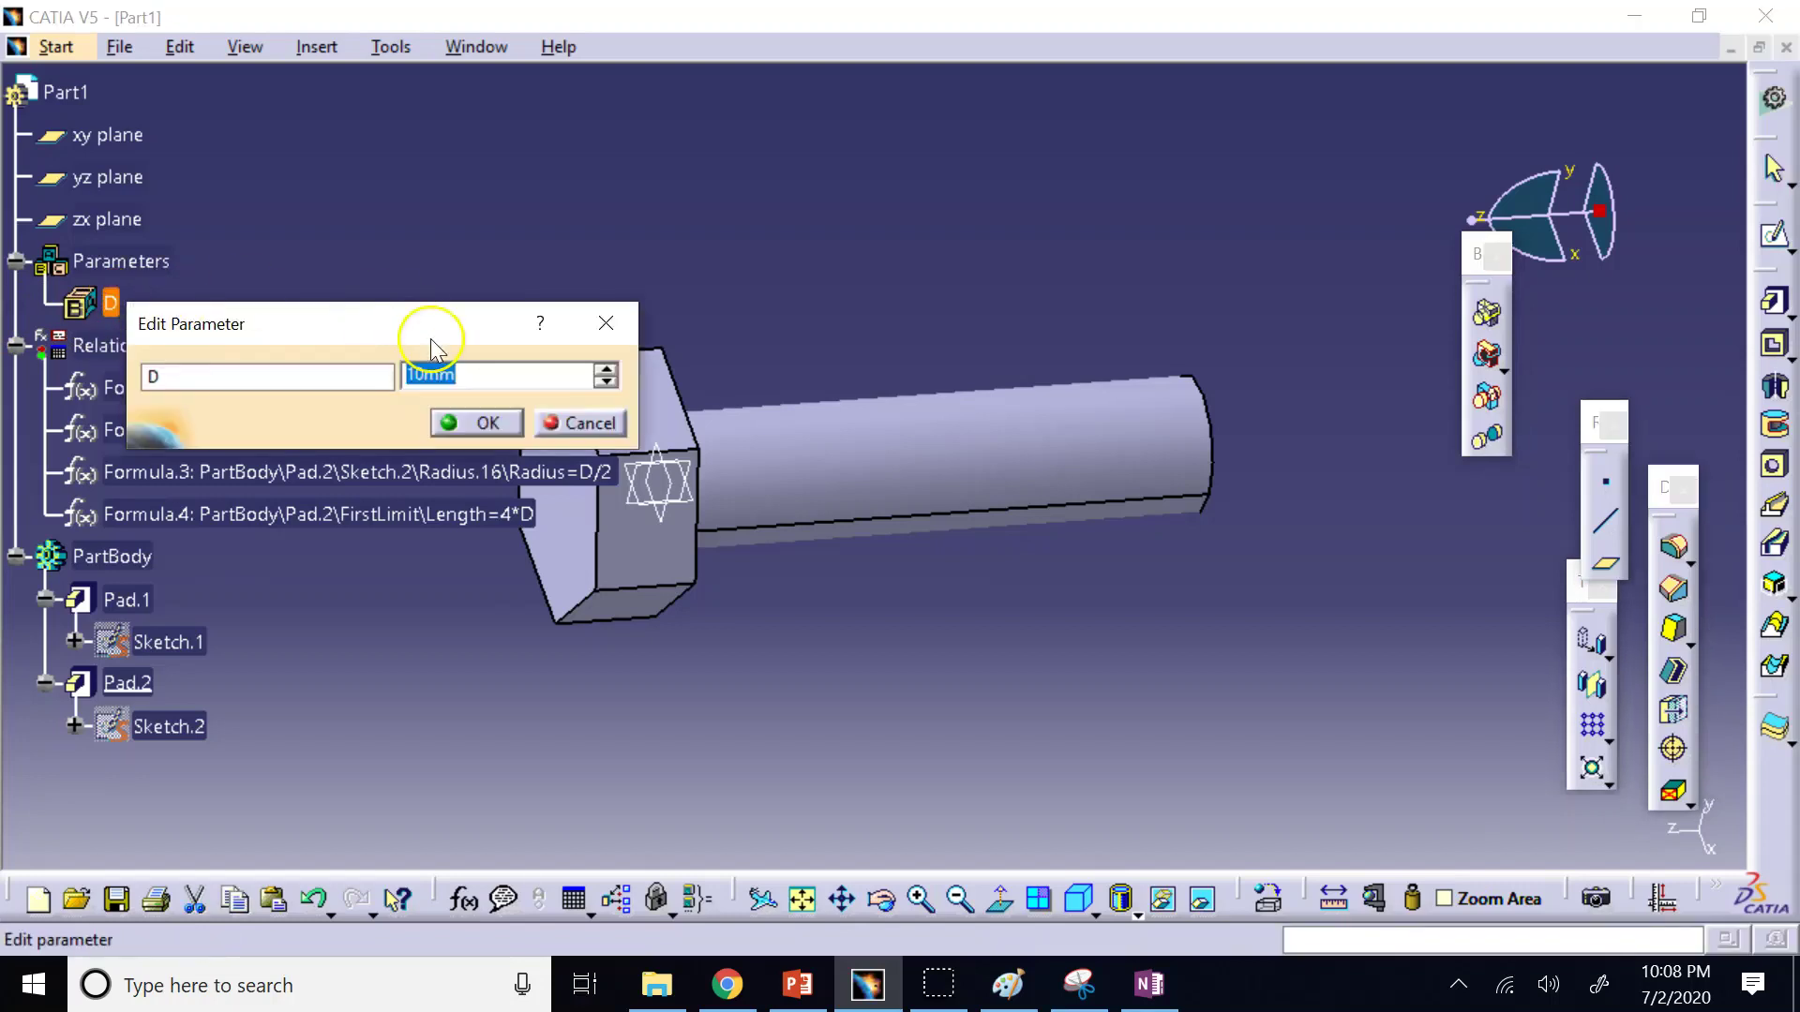
type("8")
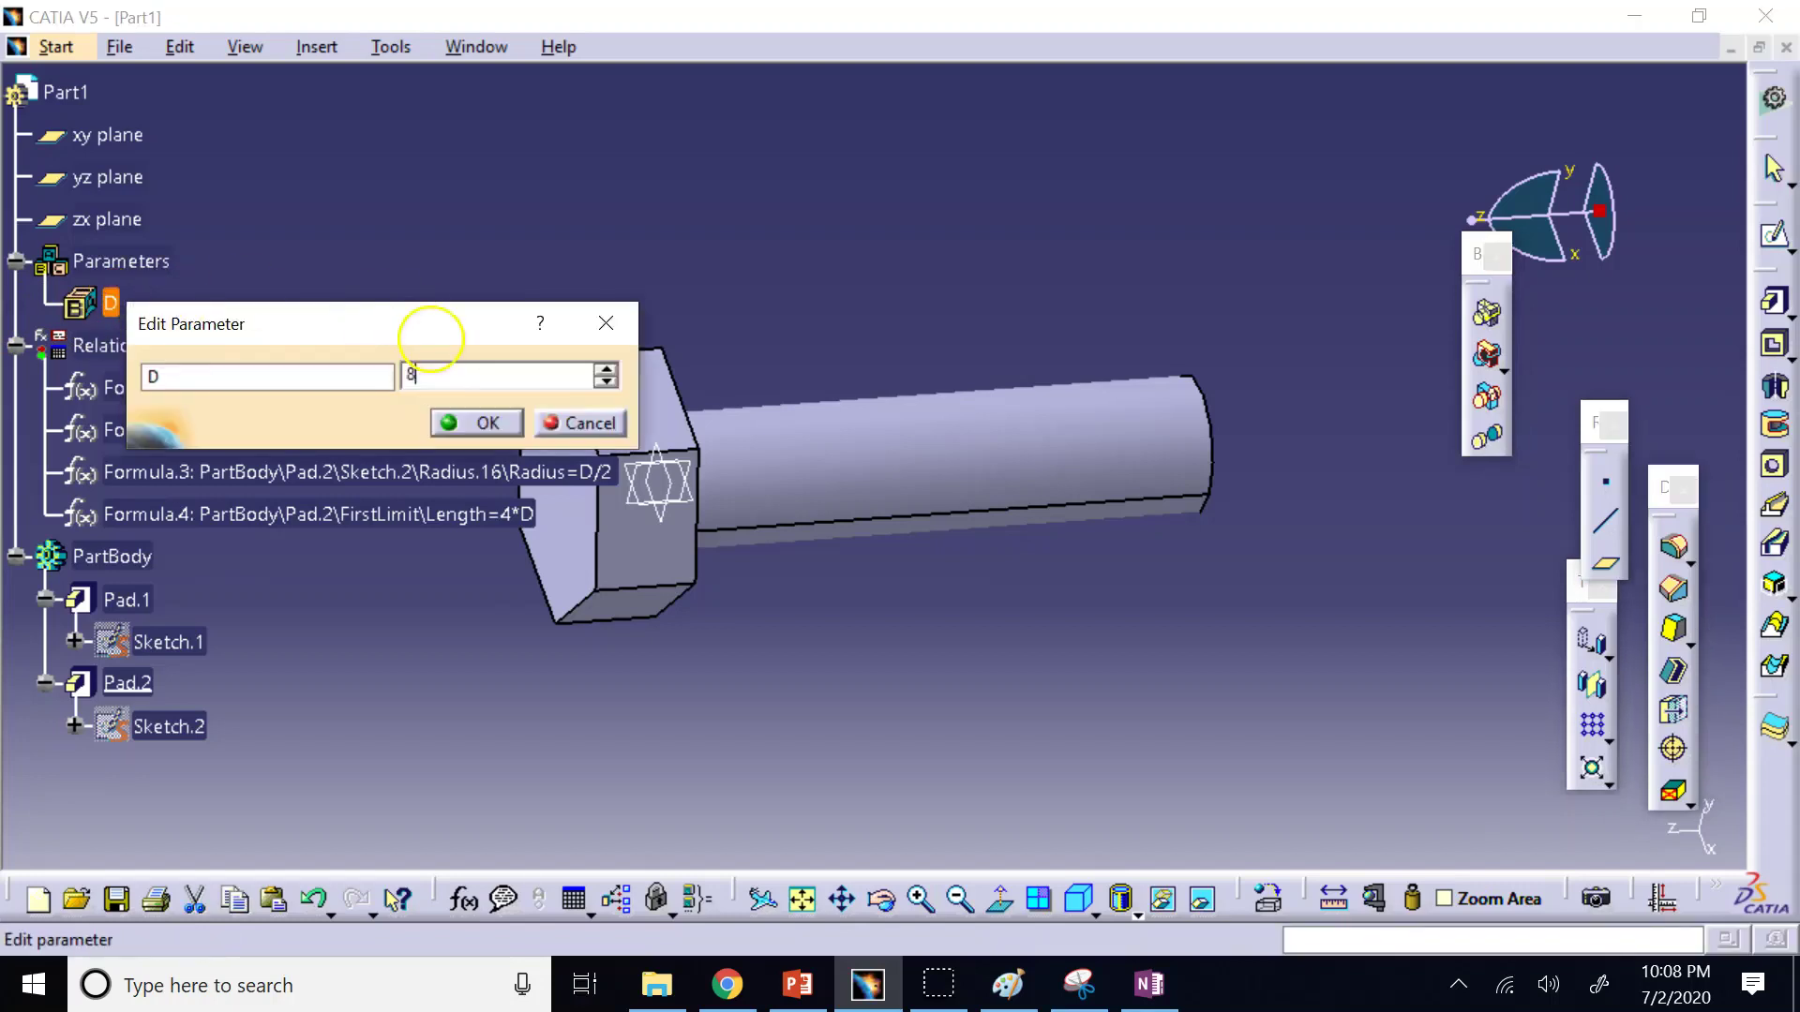
left_click(476, 423)
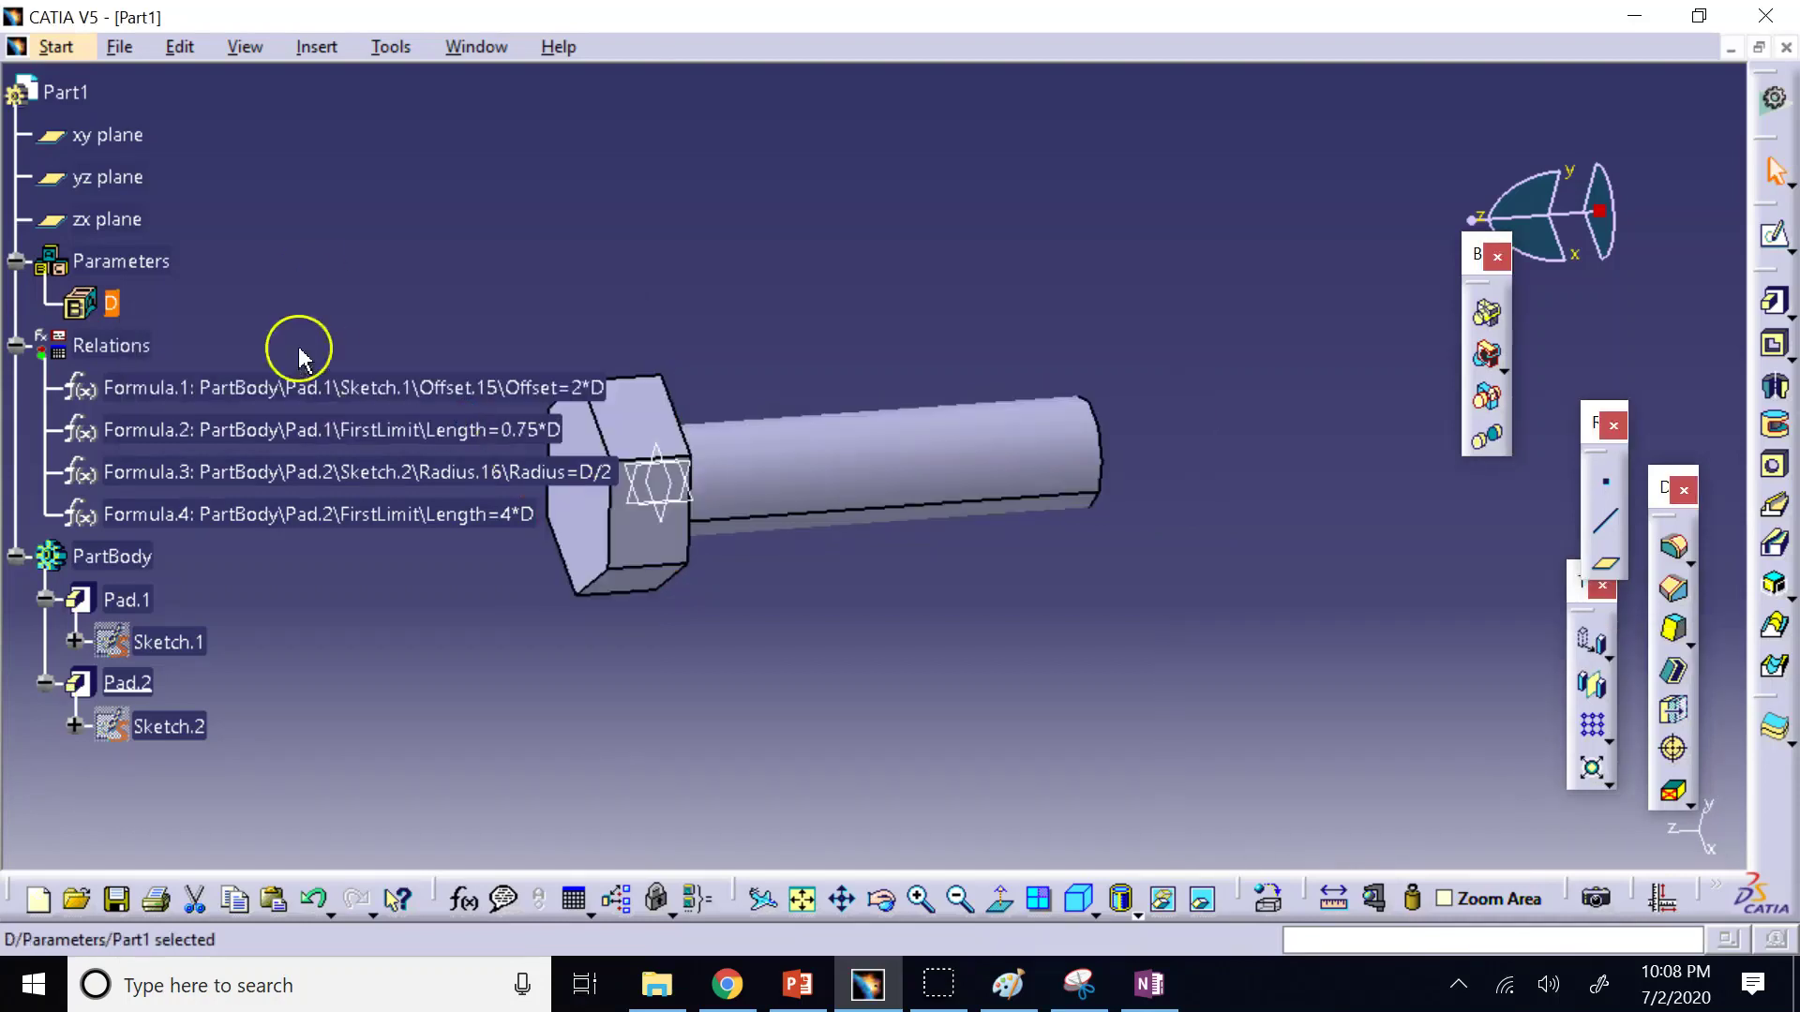
left_click(16, 345)
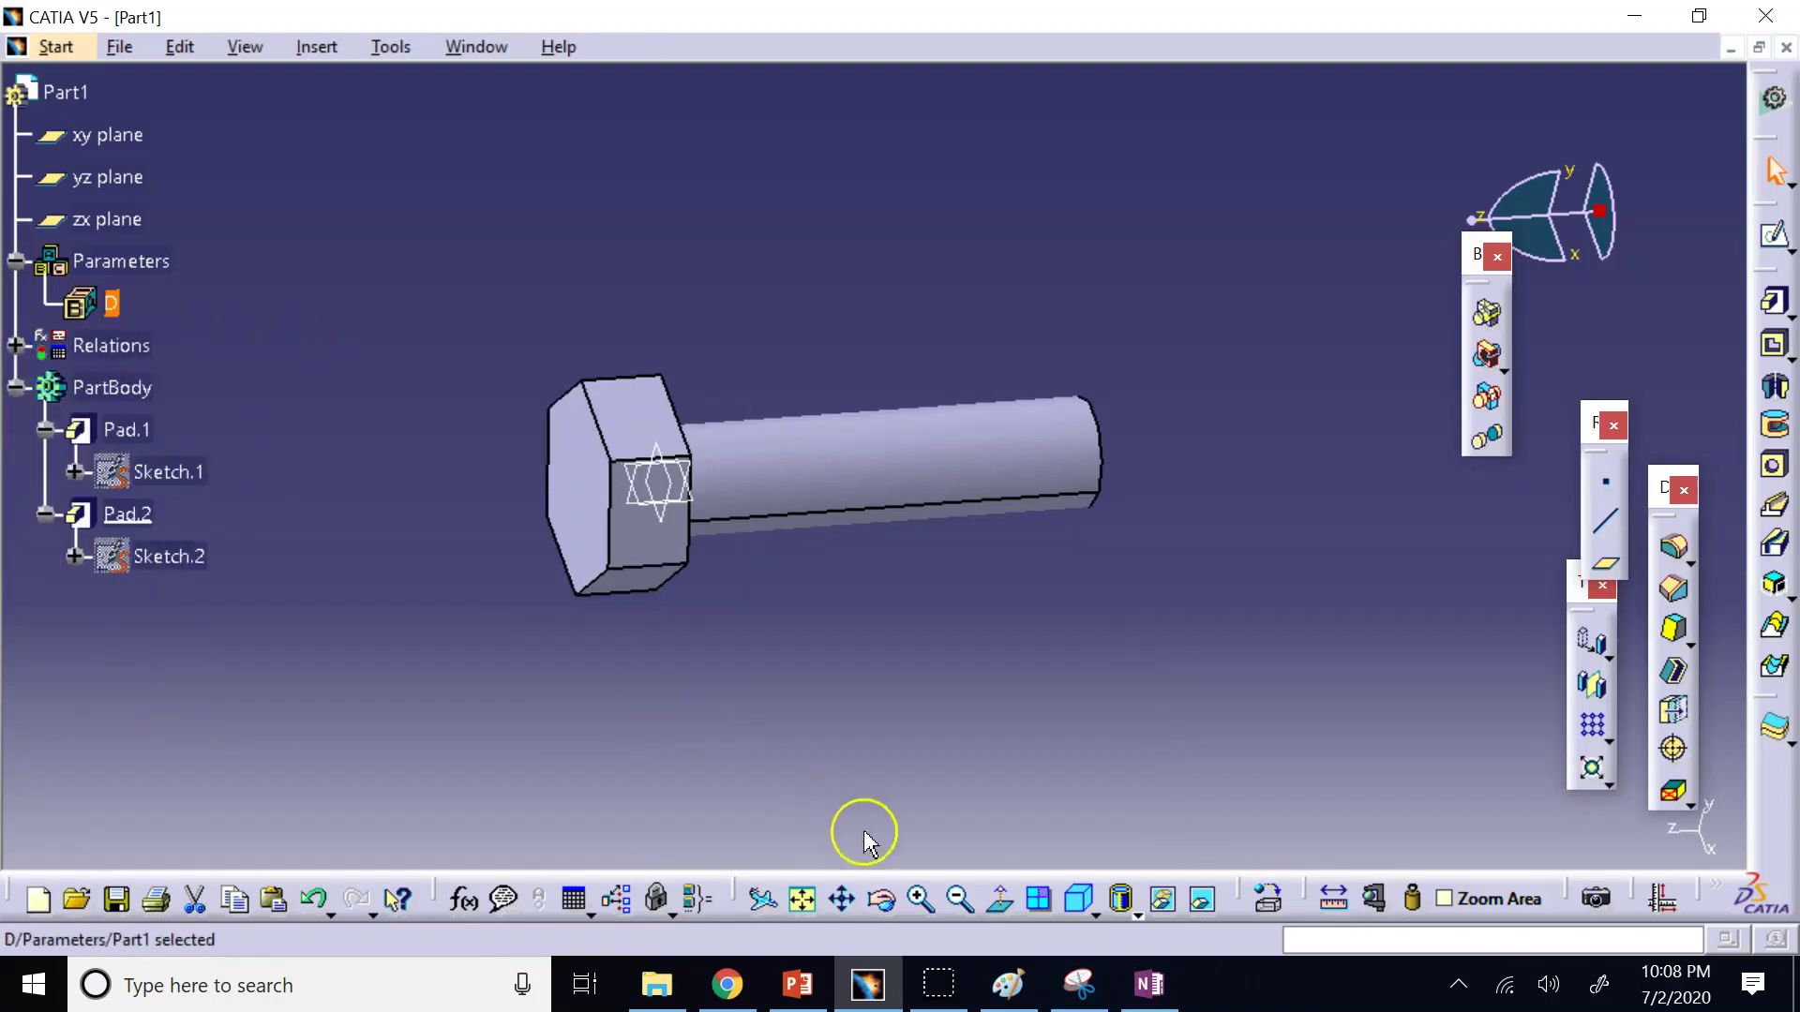
left_click(1079, 898)
left_click(799, 898)
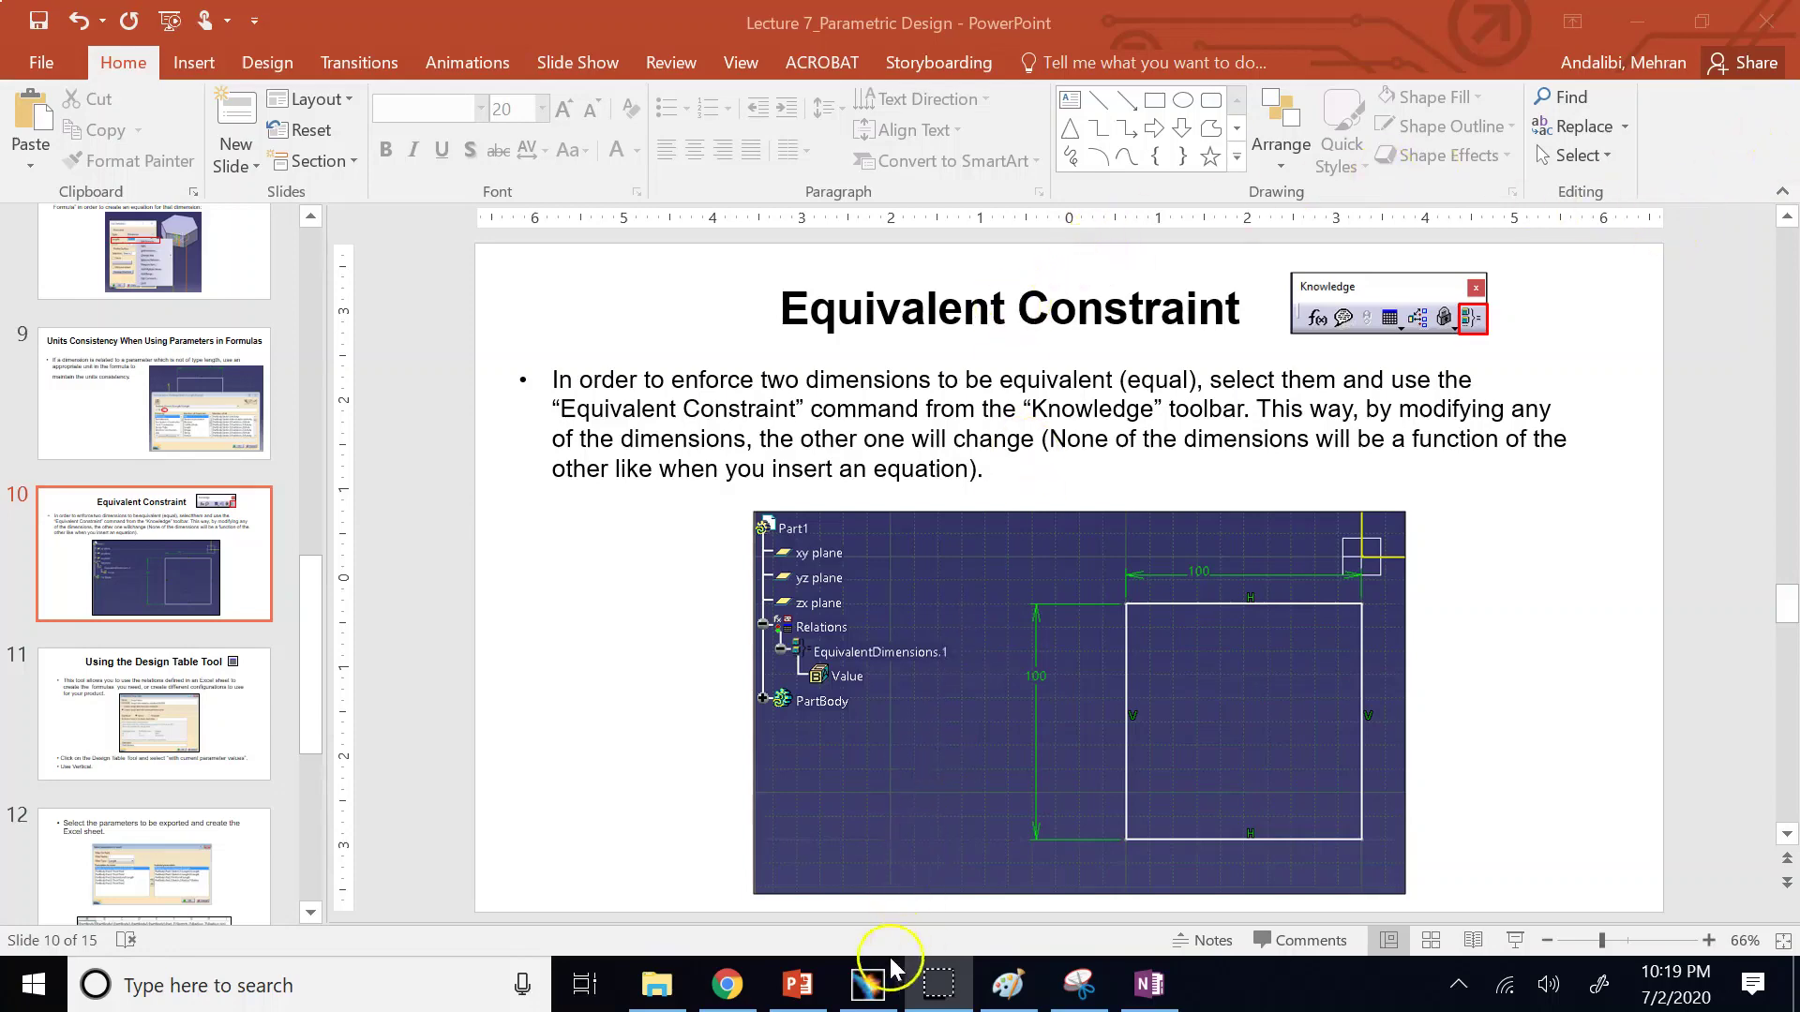
Switch to CATIA, cancel the shank's open pad definition and close the bolt part without saving.
left_click(868, 983)
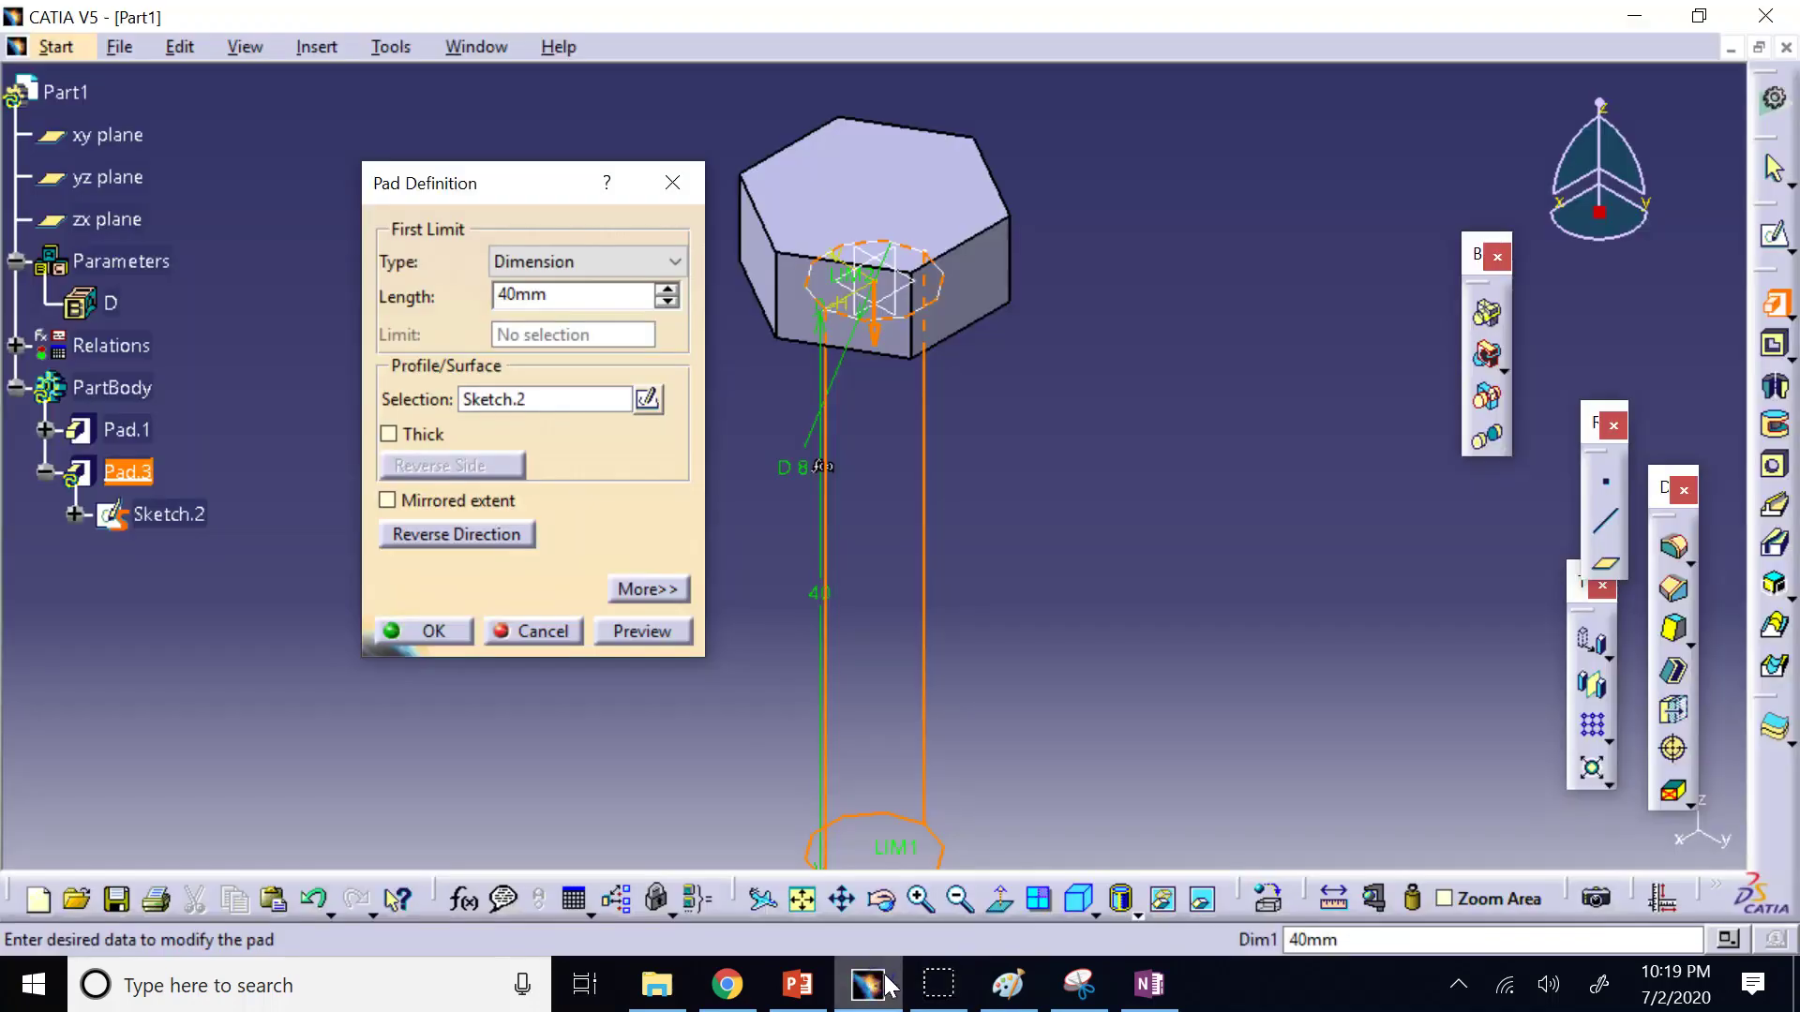
left_click(542, 633)
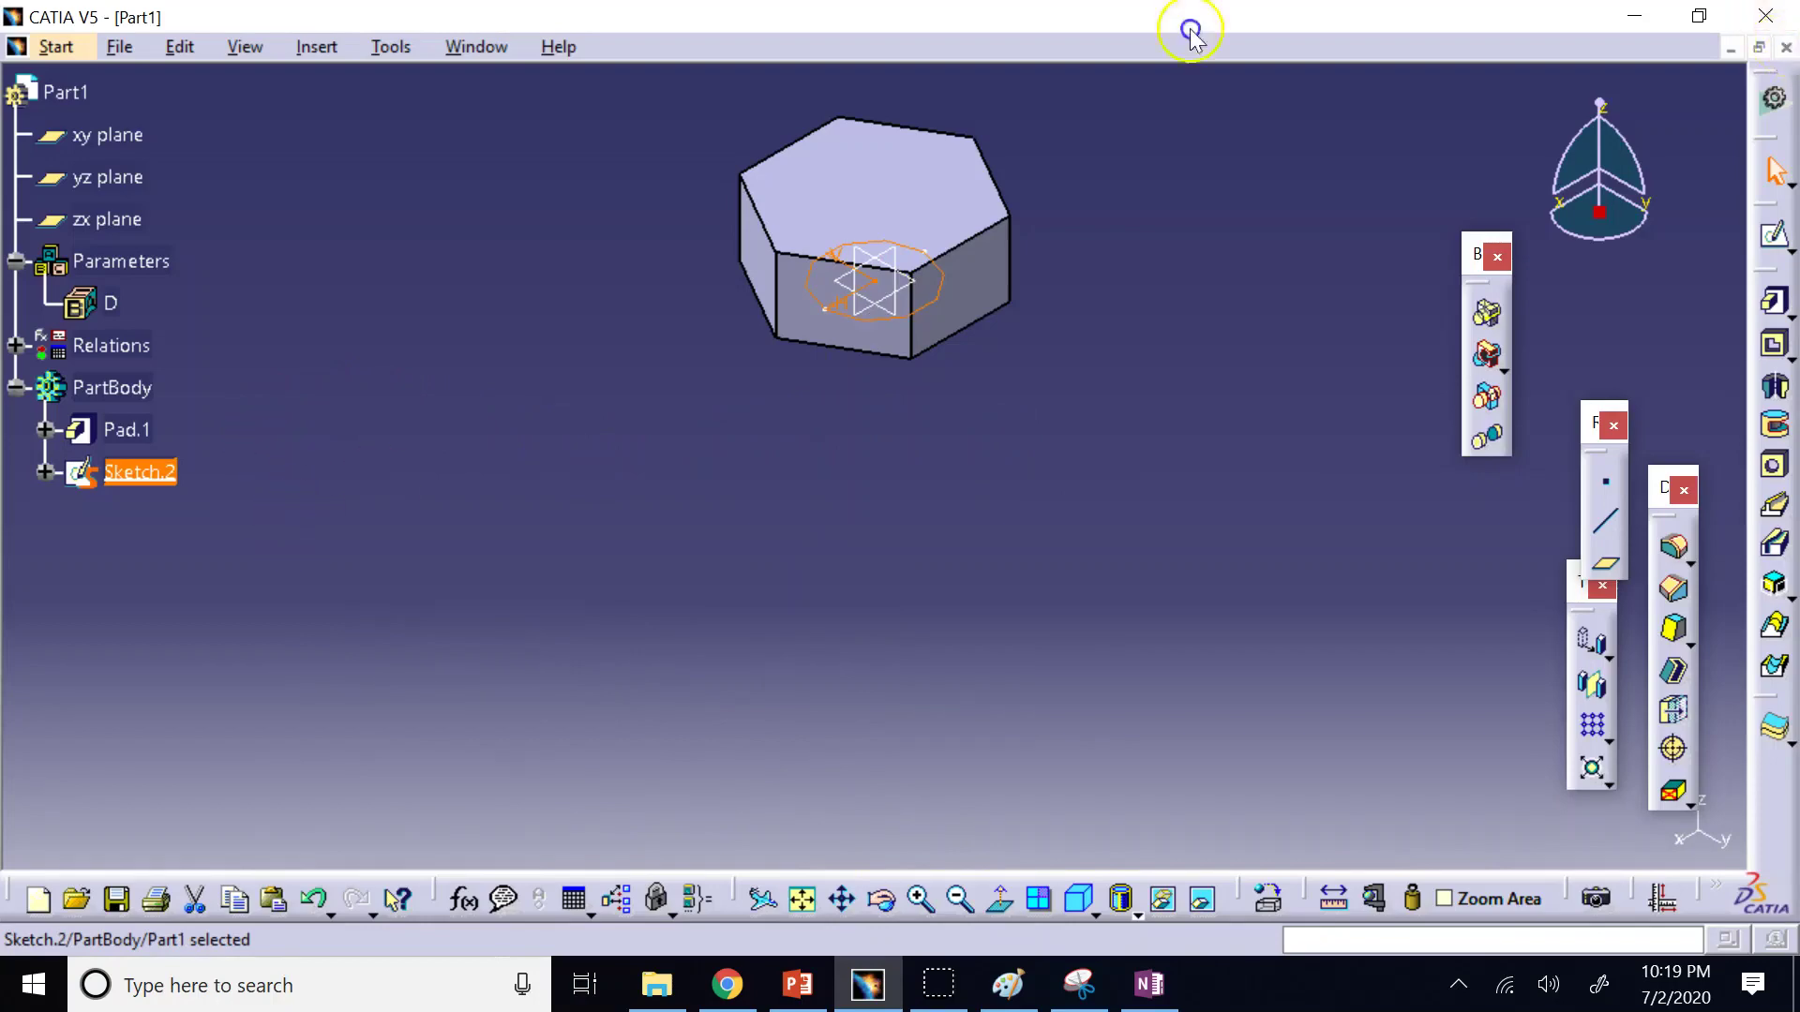
left_click(1786, 47)
left_click(970, 561)
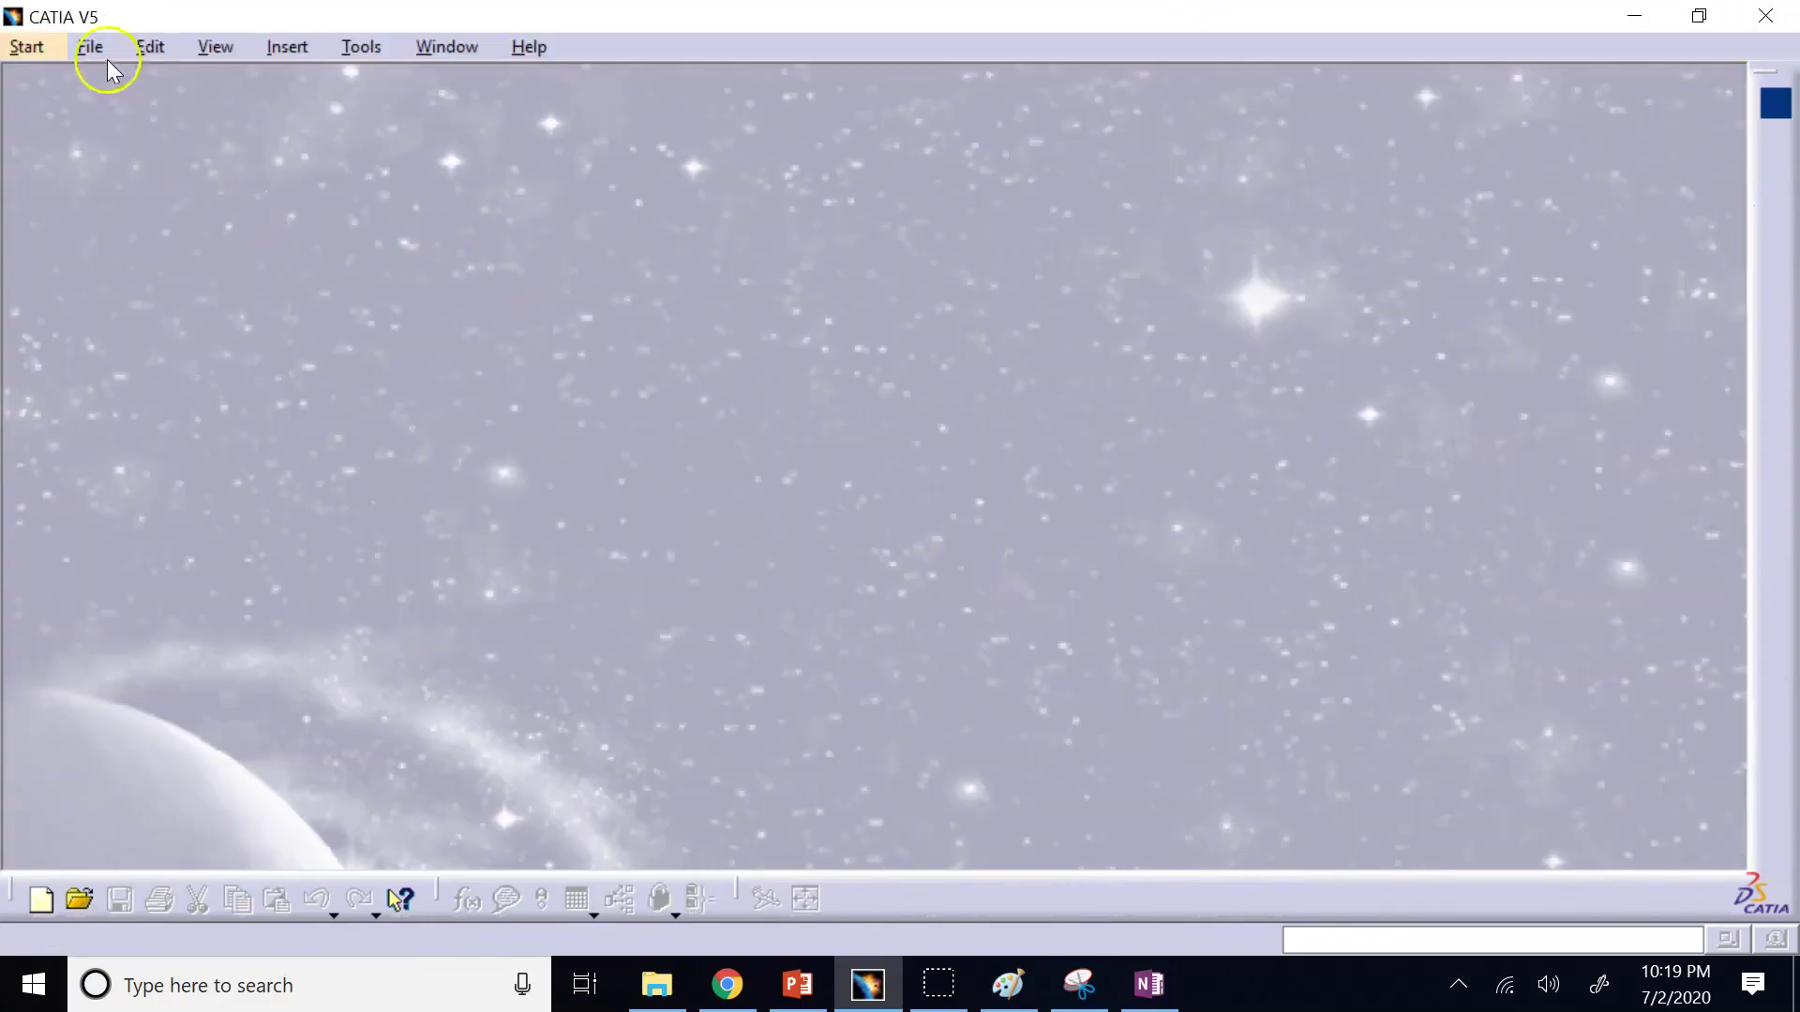
Create a new Part Design part with the default name Part1 and start a sketch on the xy plane.
left_click(38, 46)
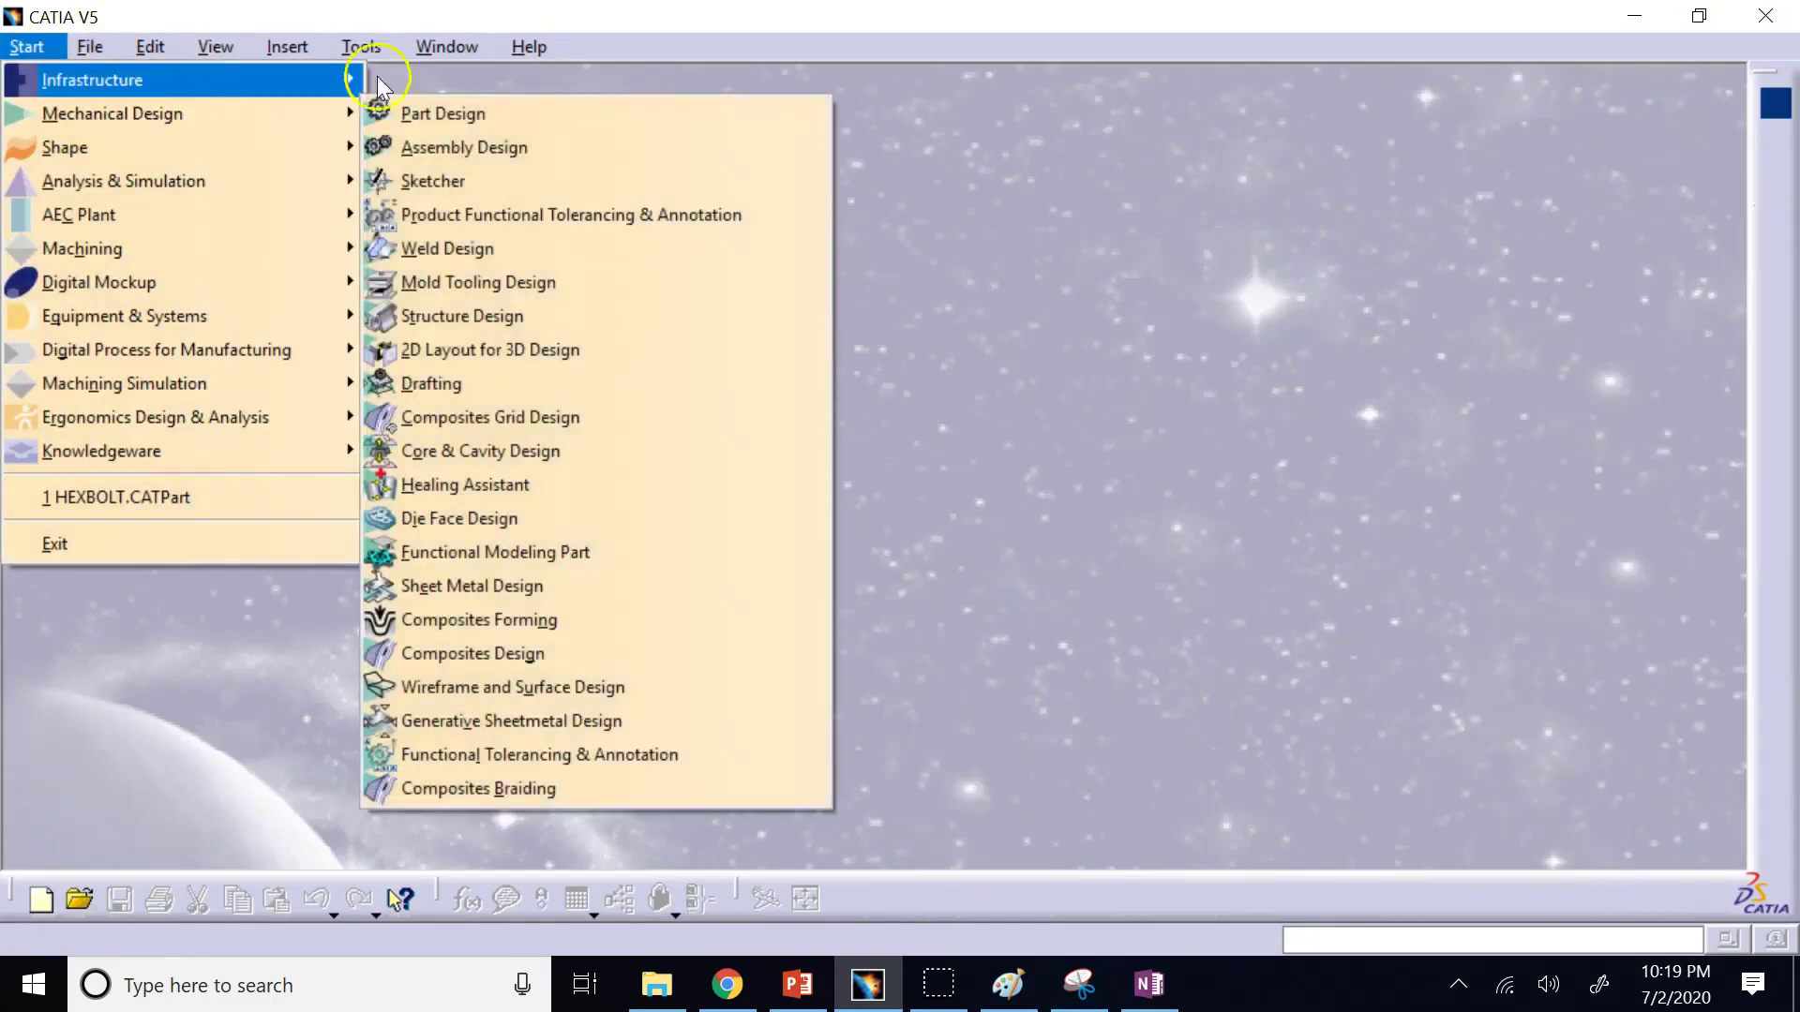
mouse_move(262, 111)
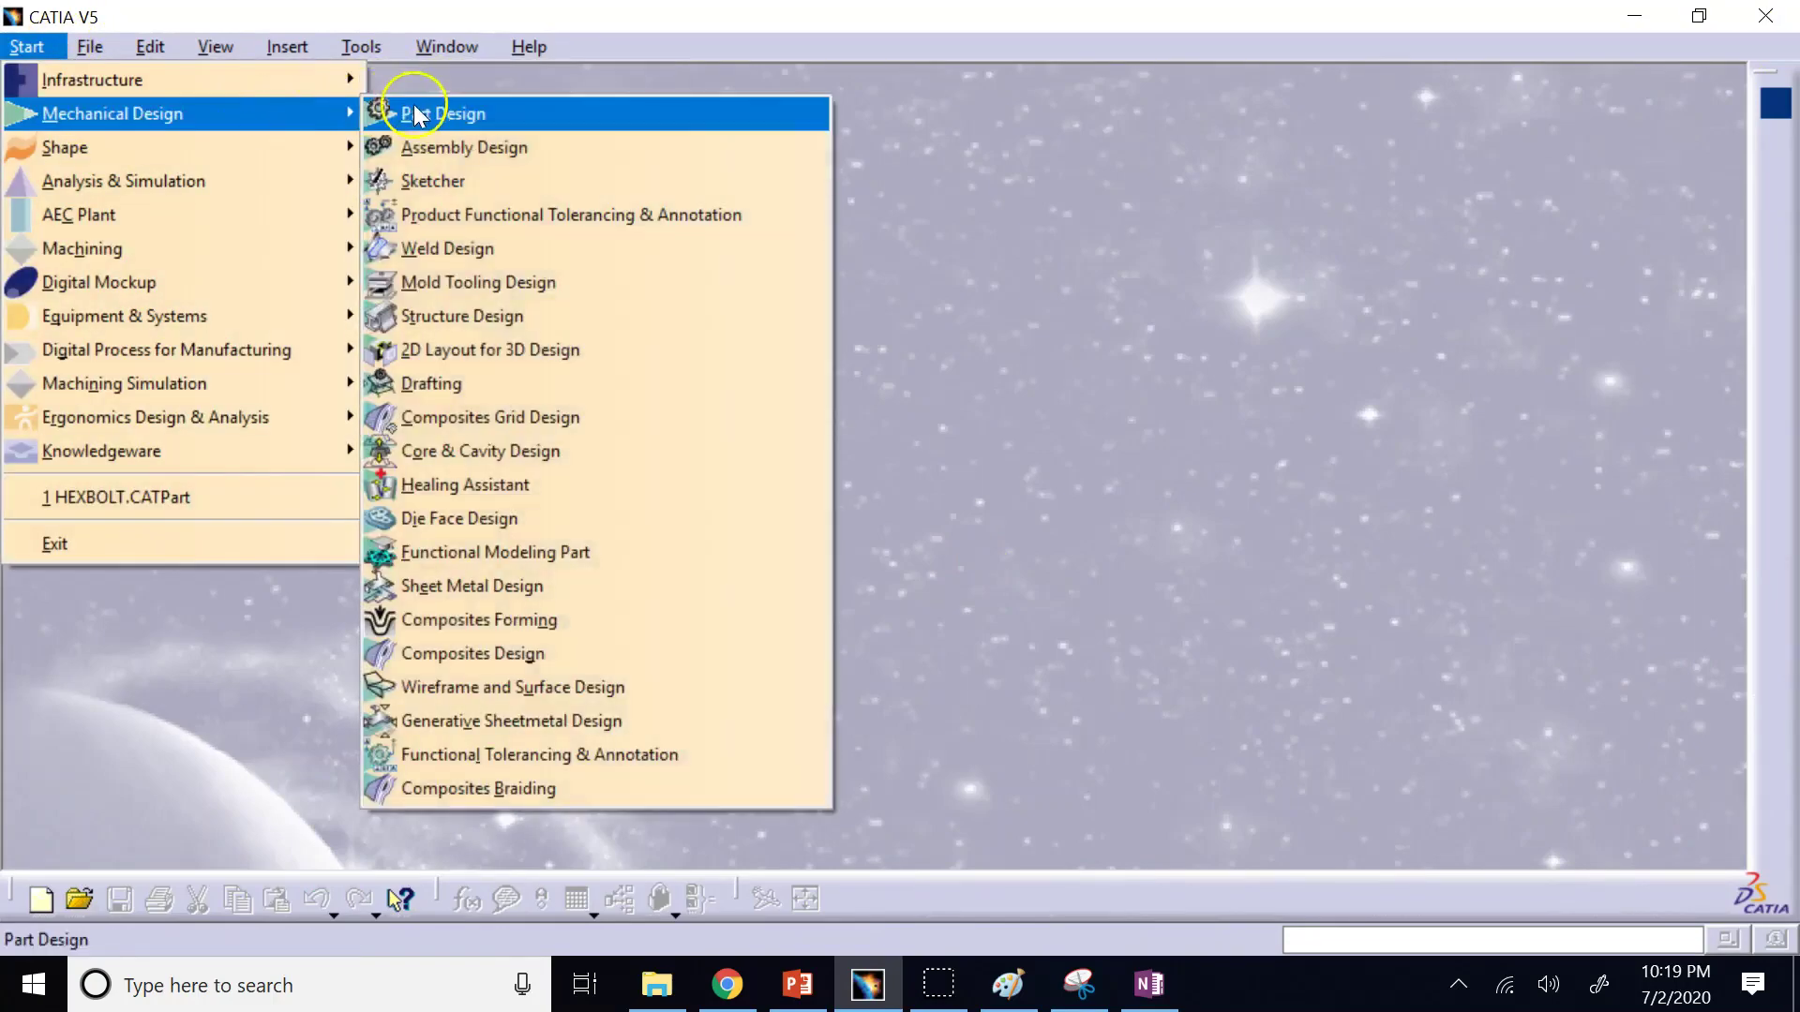
left_click(414, 111)
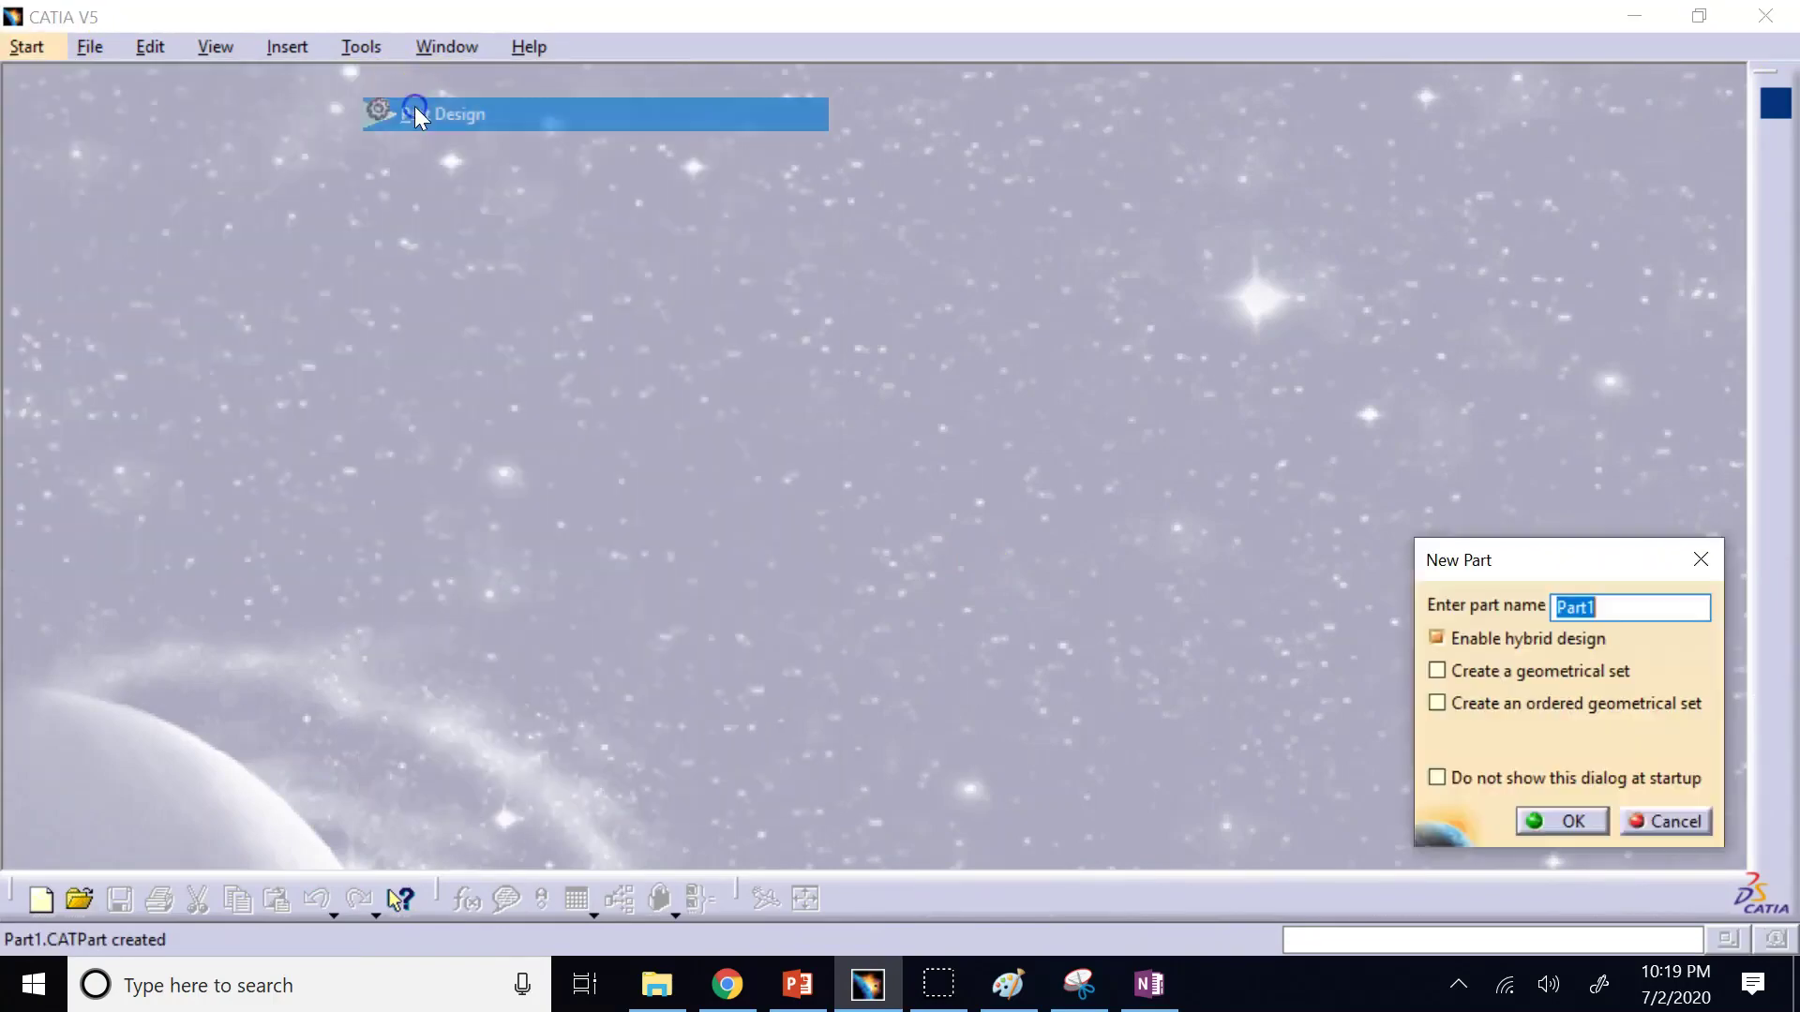
left_click(1560, 825)
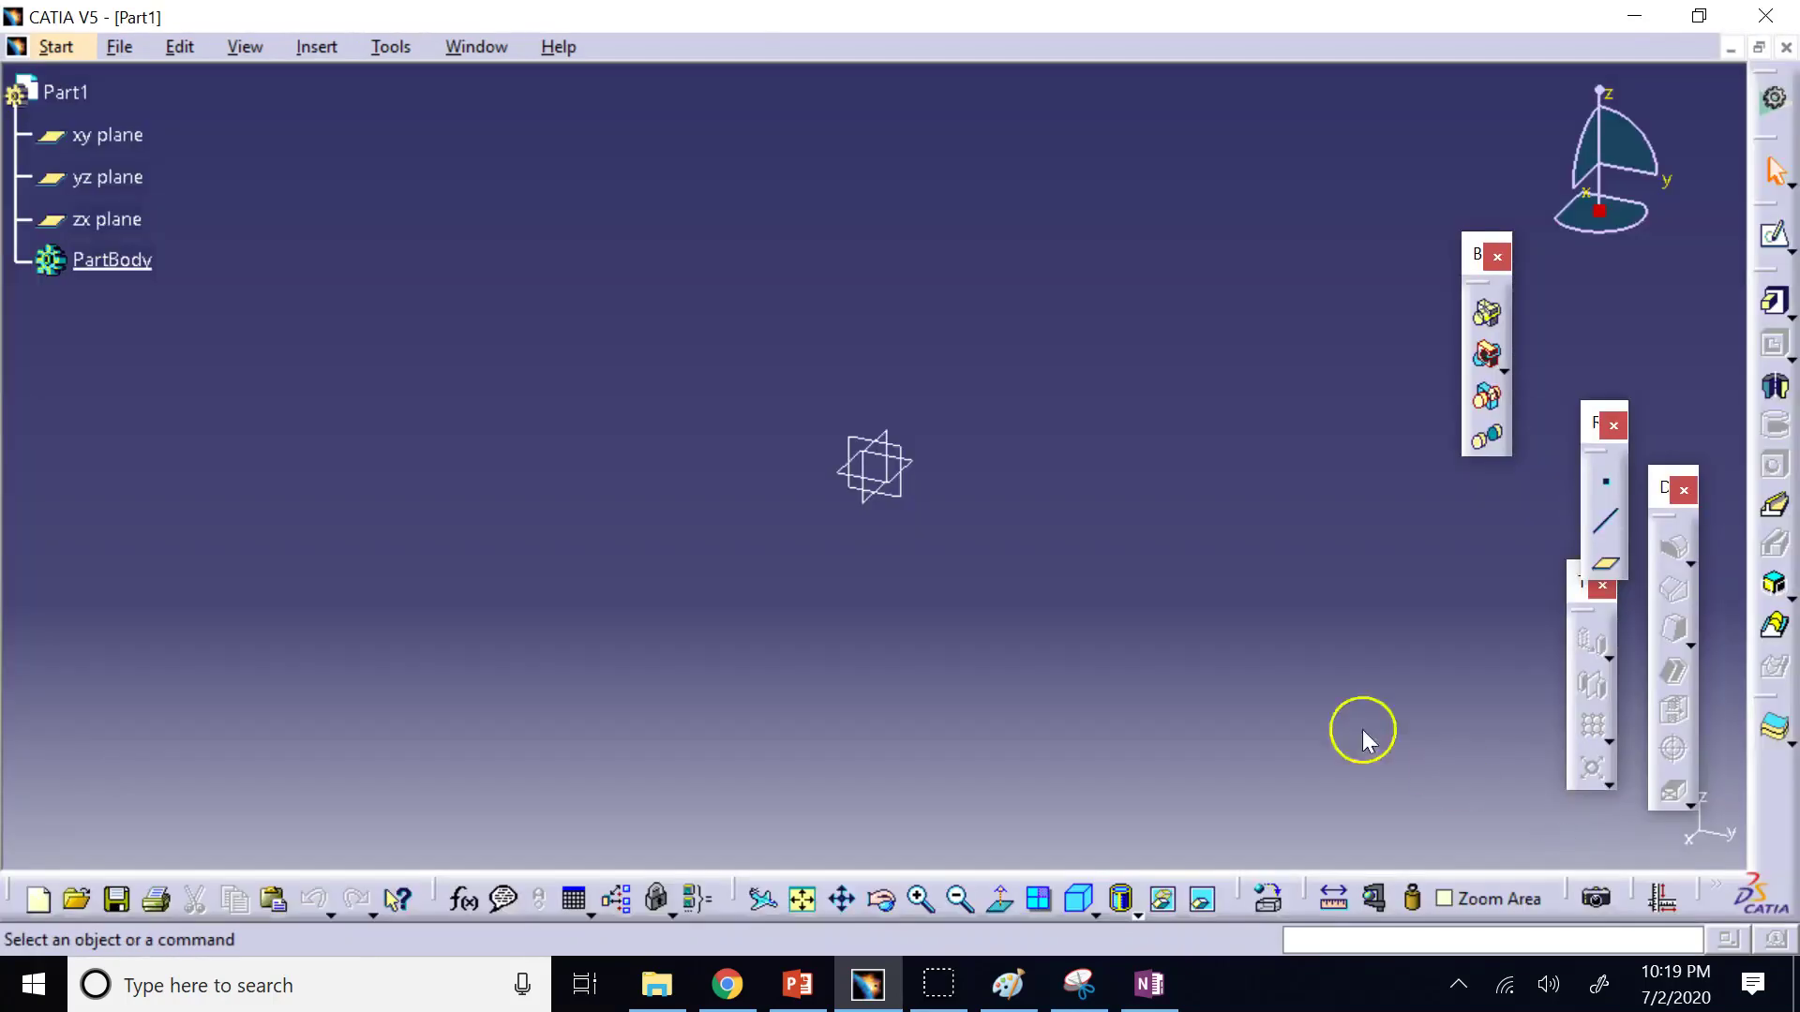
left_click(904, 460)
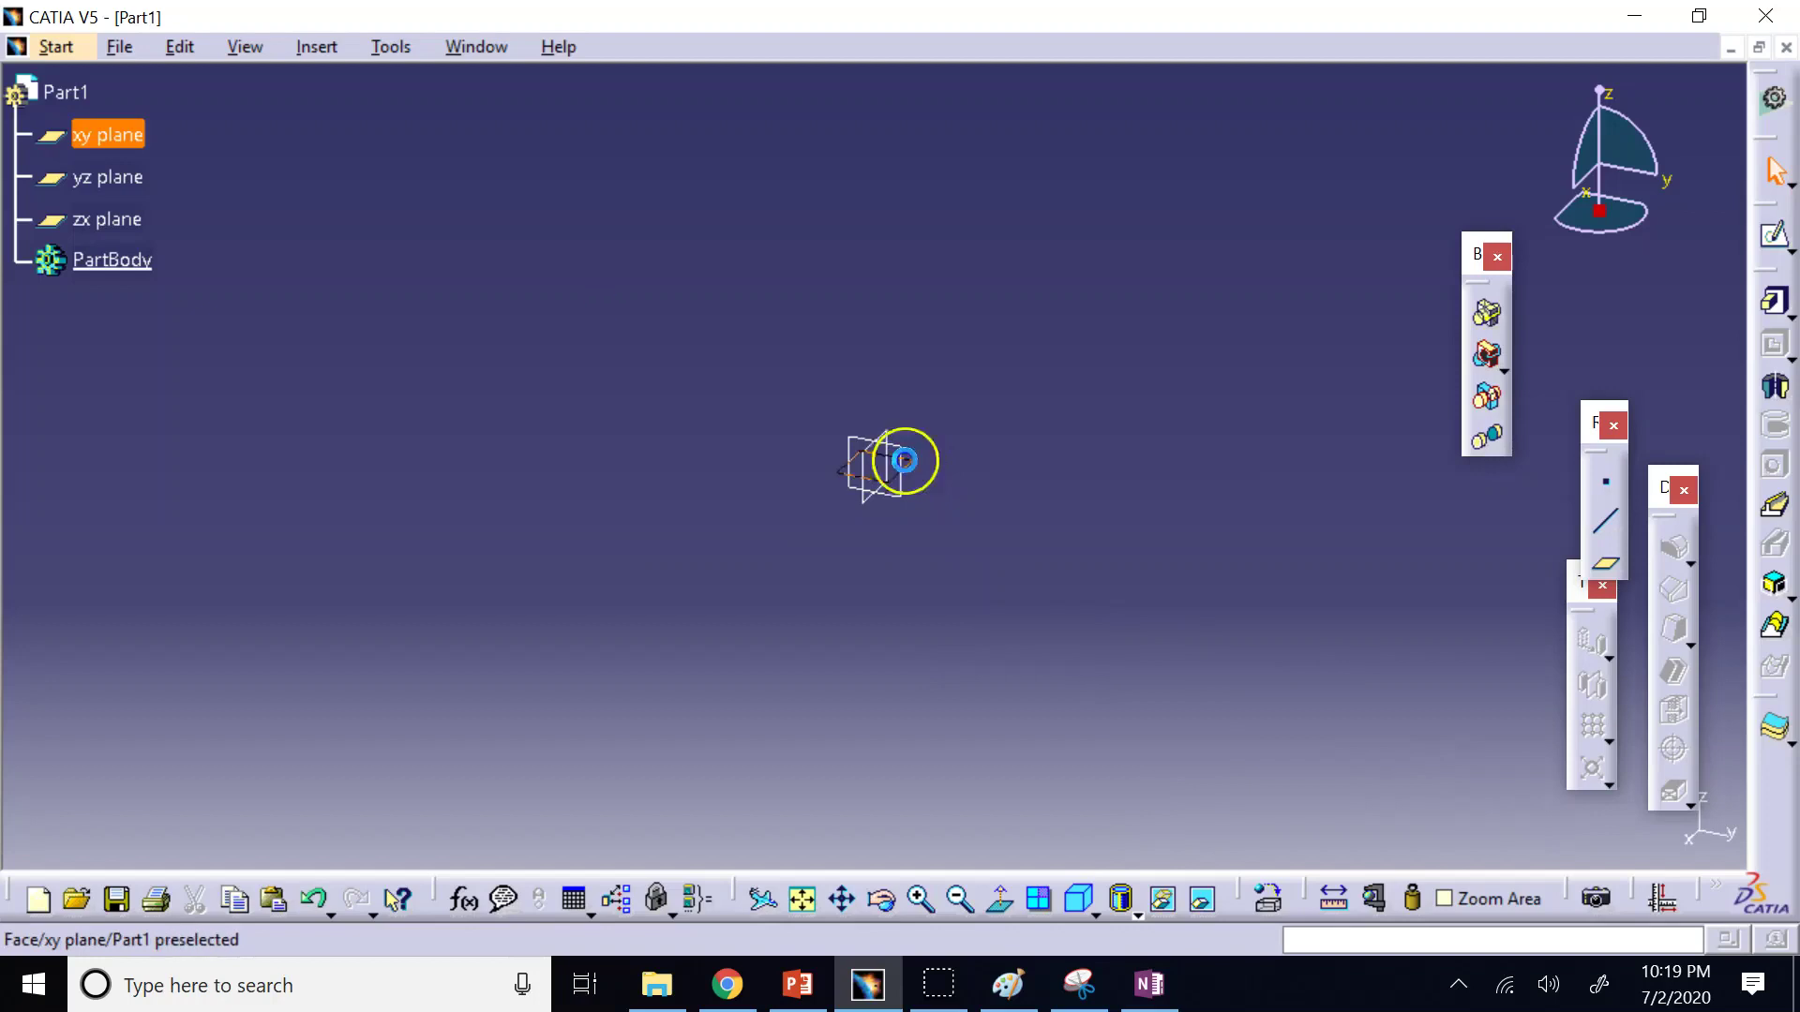
left_click(1772, 236)
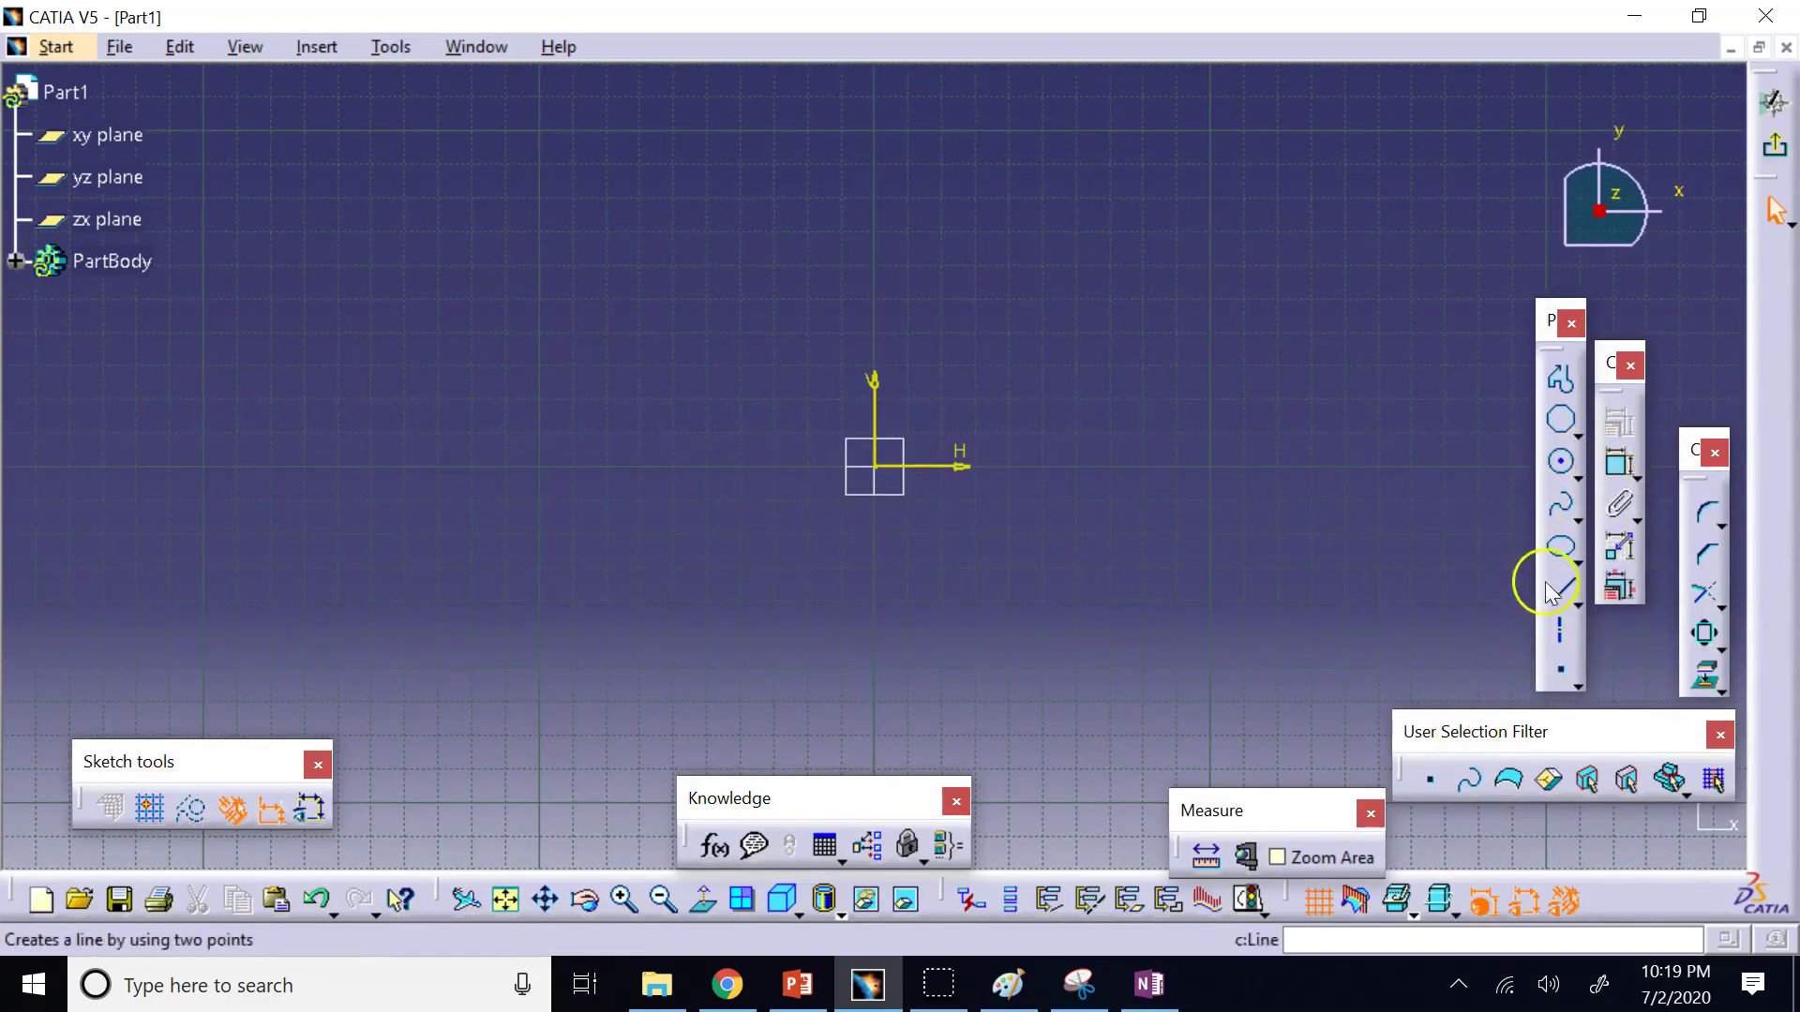
Sketch a rectangle about 209 mm wide and 106 mm high around the sketch origin.
left_click(1573, 449)
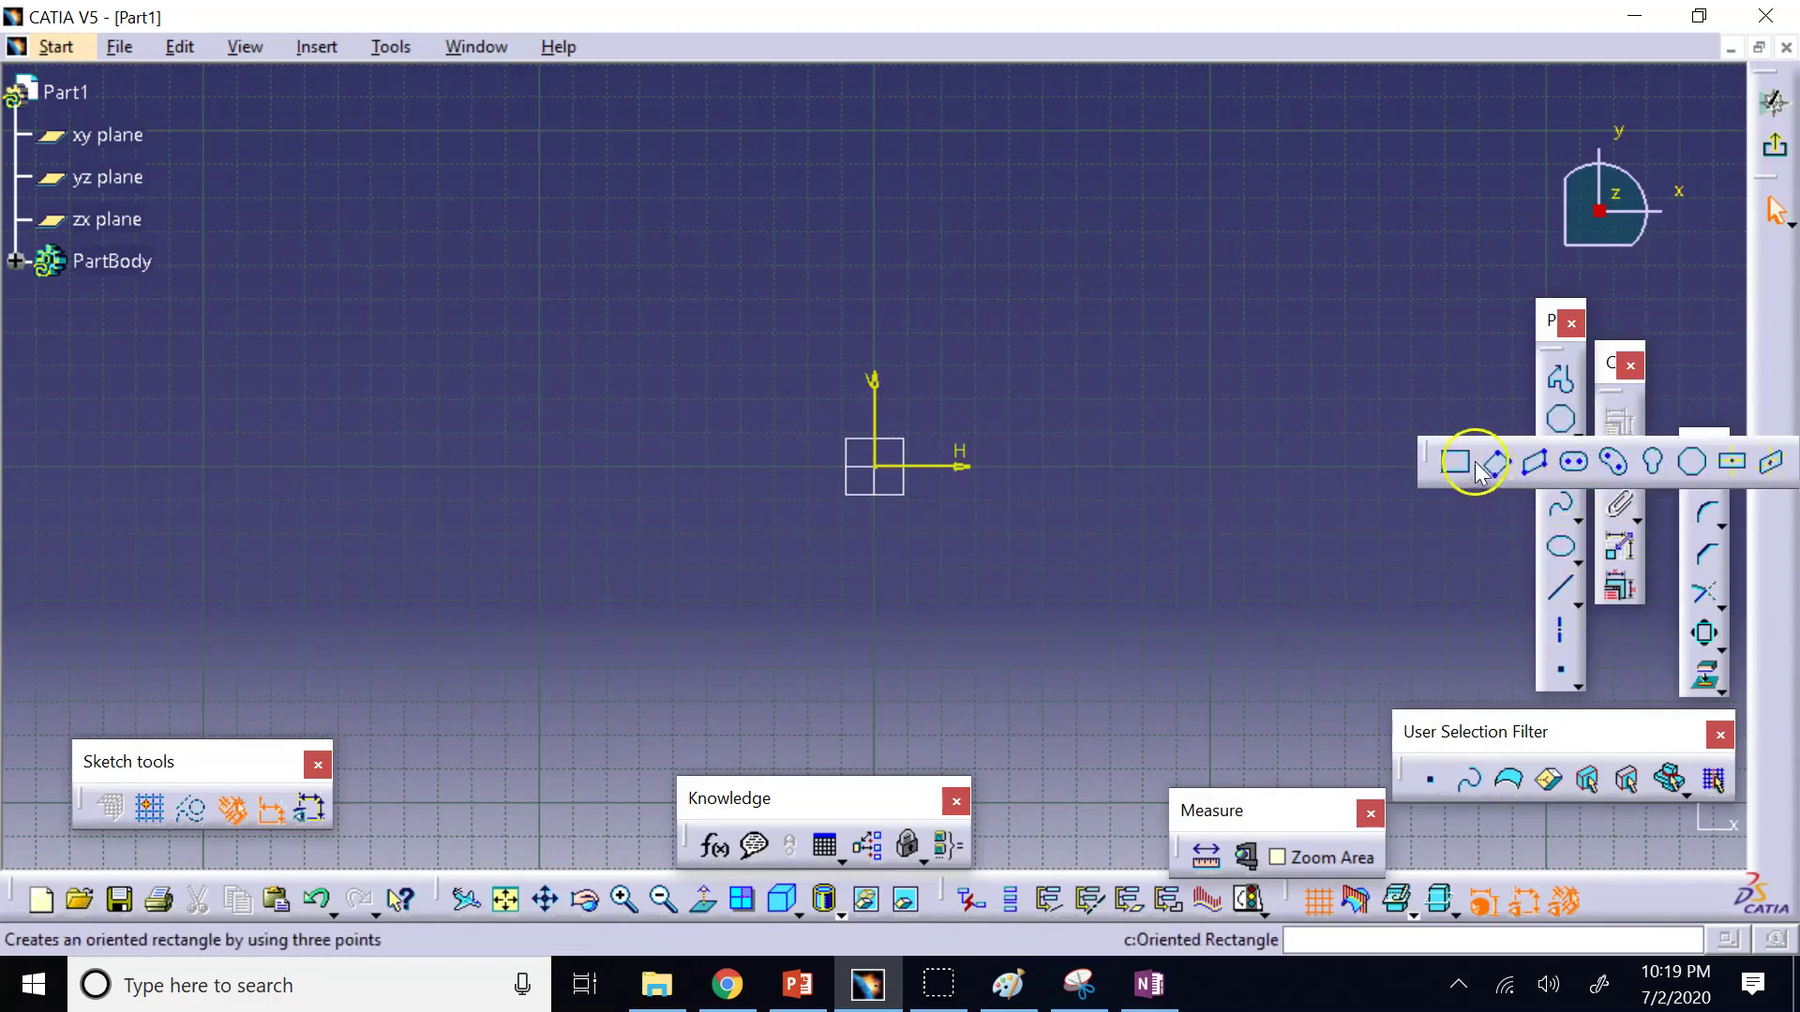
left_click(1408, 458)
left_click(536, 276)
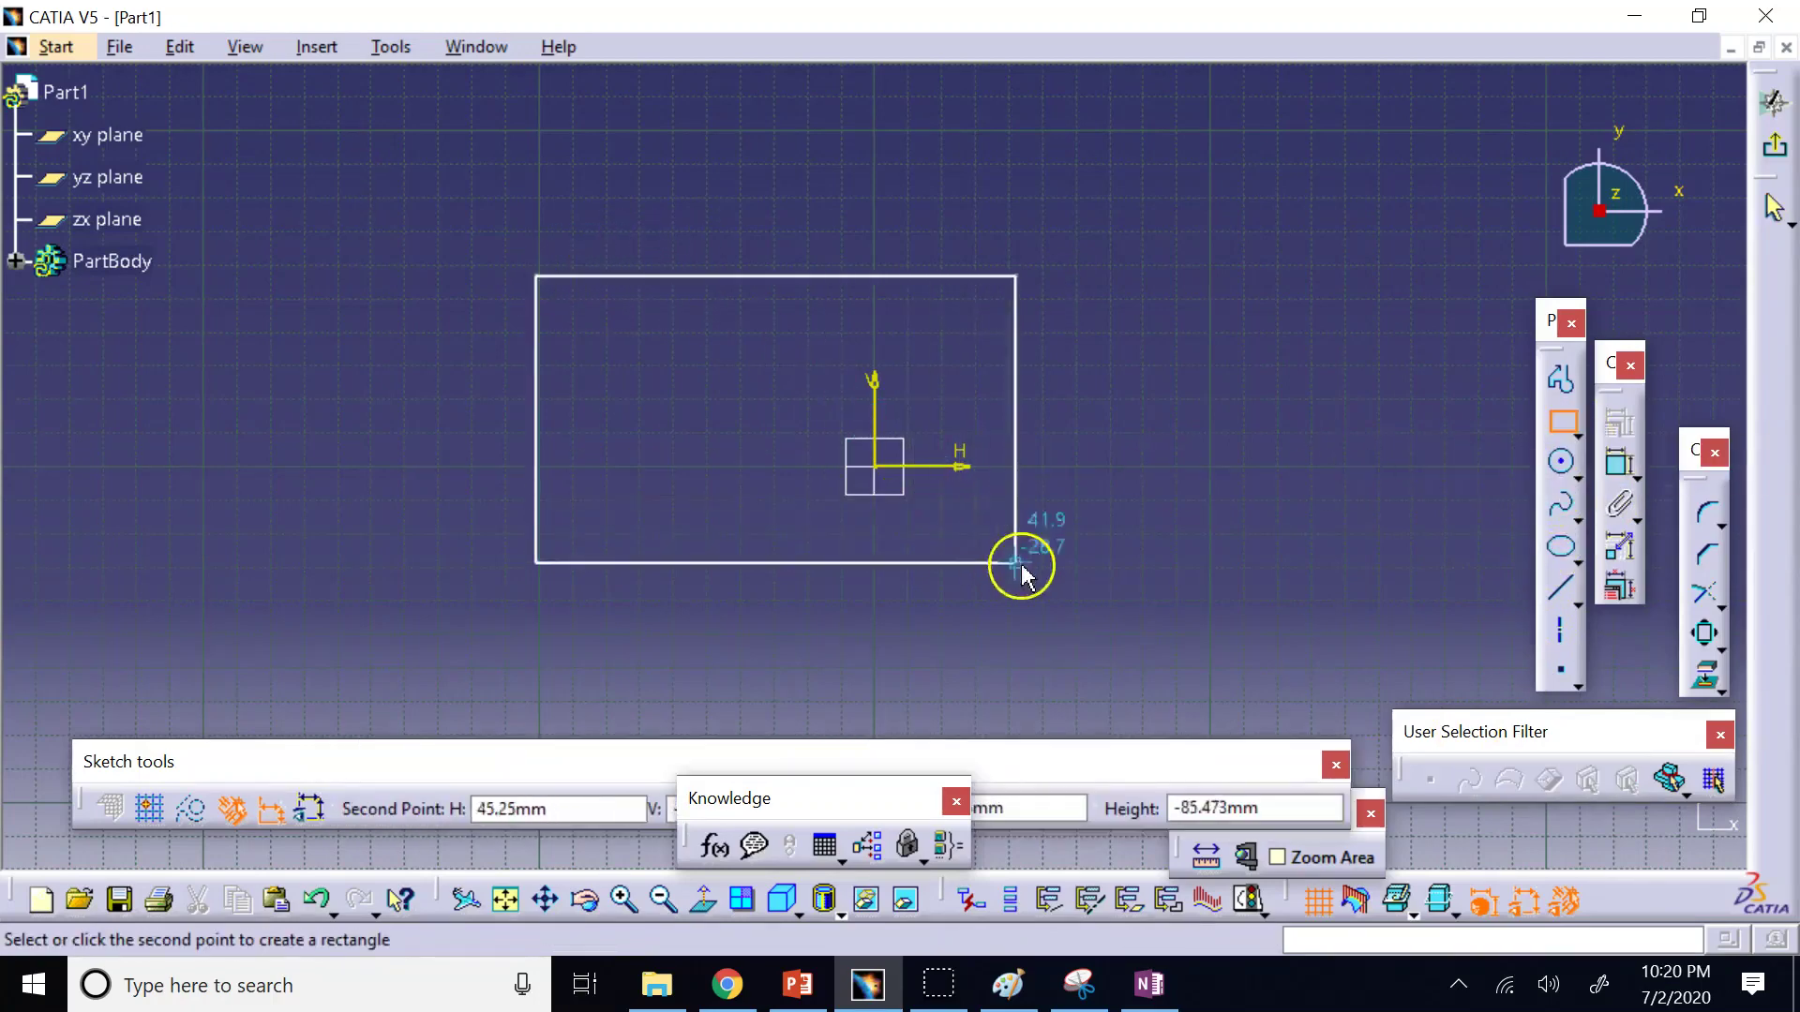
left_click(1238, 630)
Dimension the rectangle's top edge and left edge, placing the dimensions outside the profile.
left_click(1620, 465)
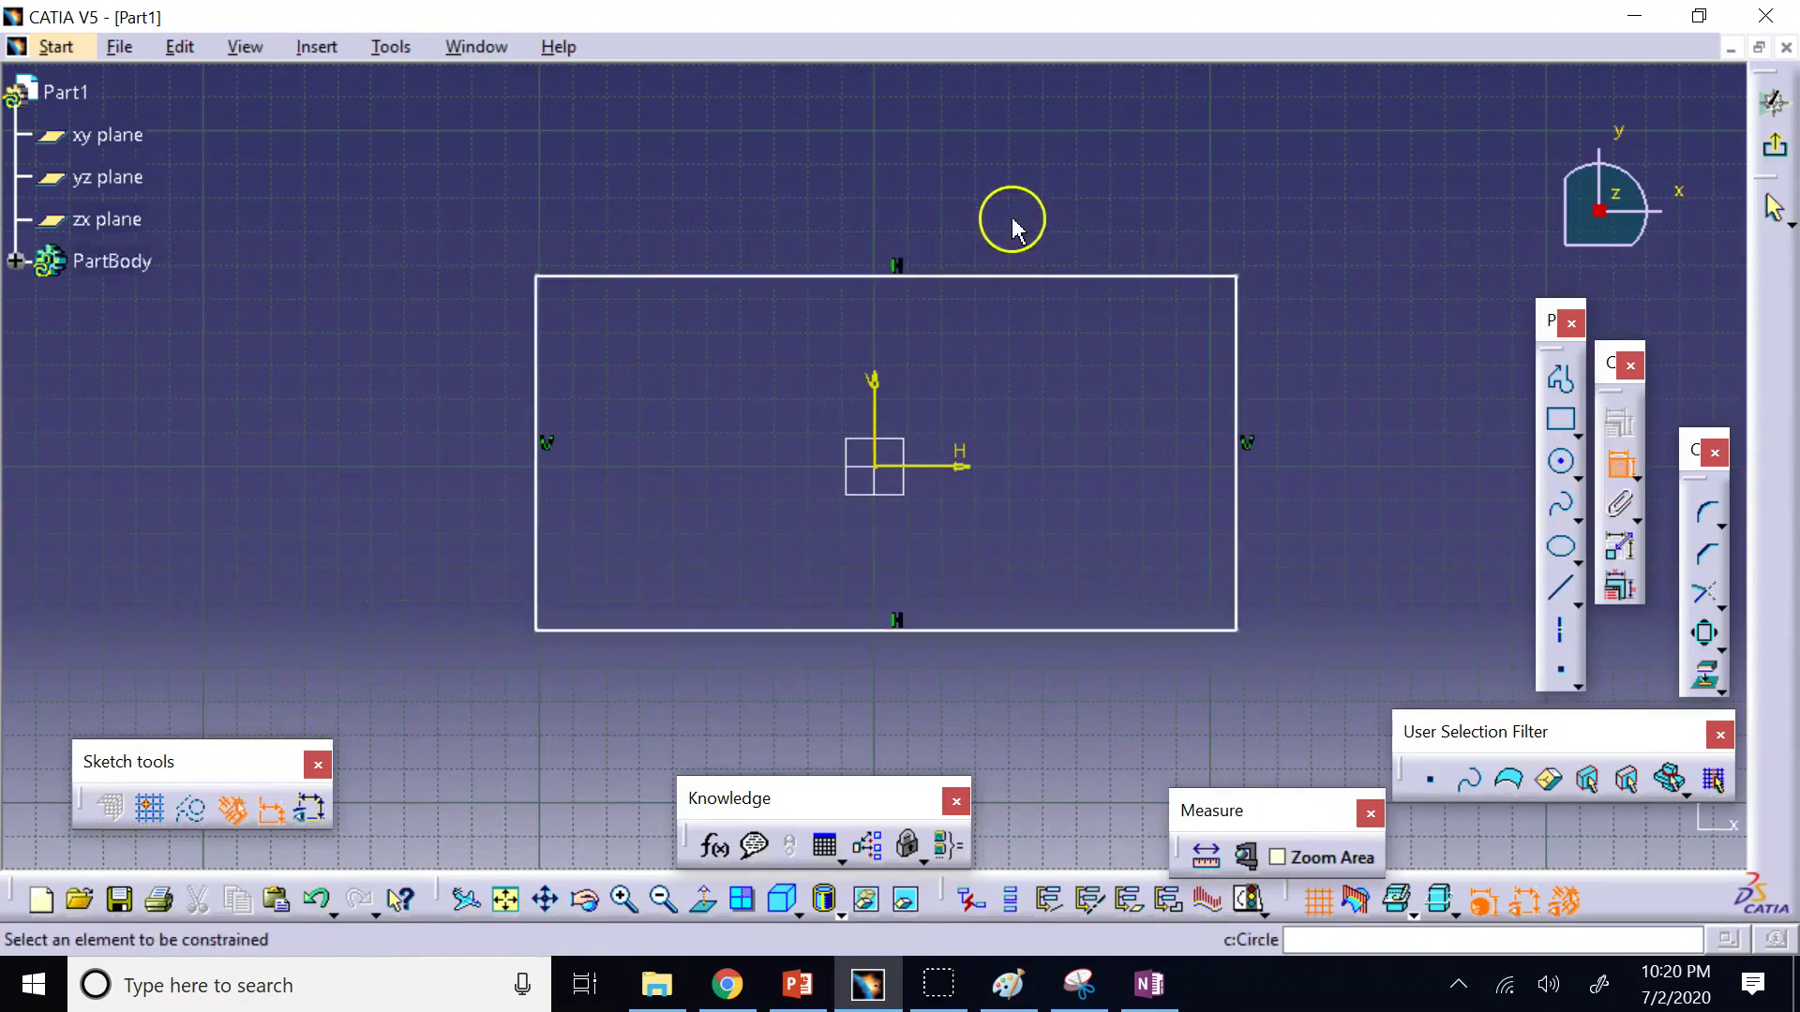
left_click(1035, 276)
left_click(1028, 222)
left_click(1620, 465)
left_click(538, 355)
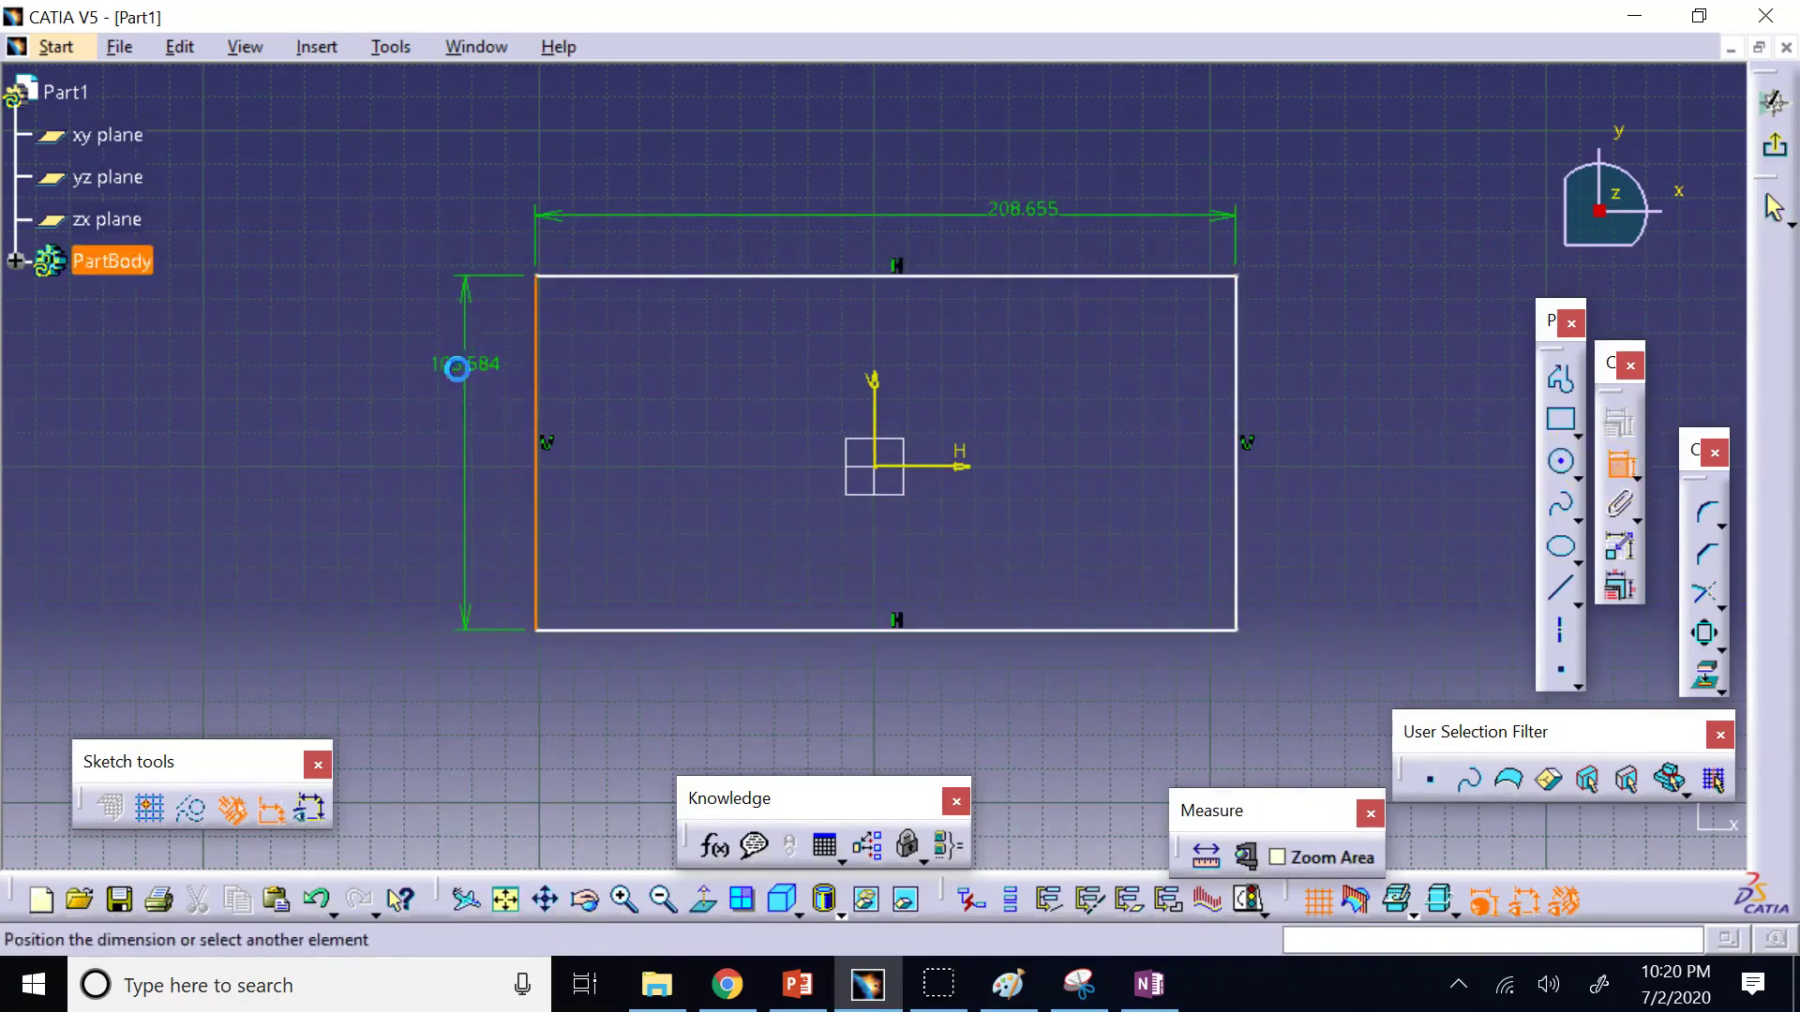
left_click(455, 372)
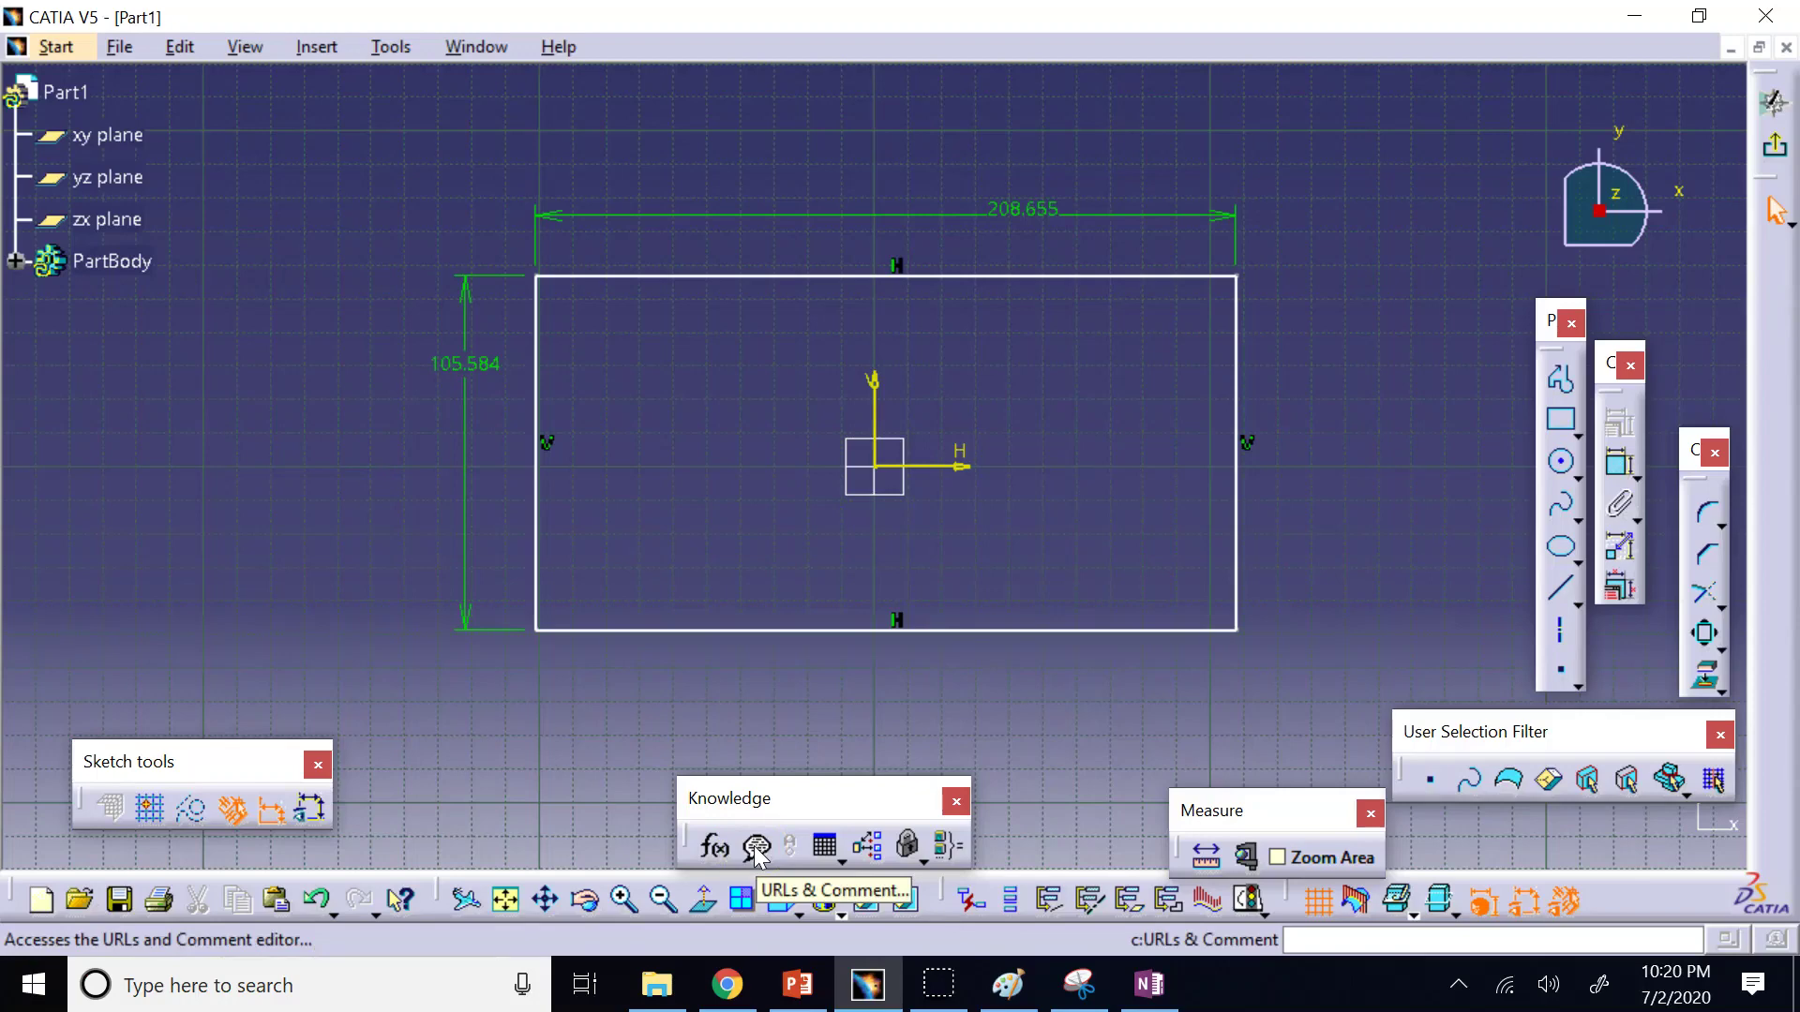
left_click(817, 849)
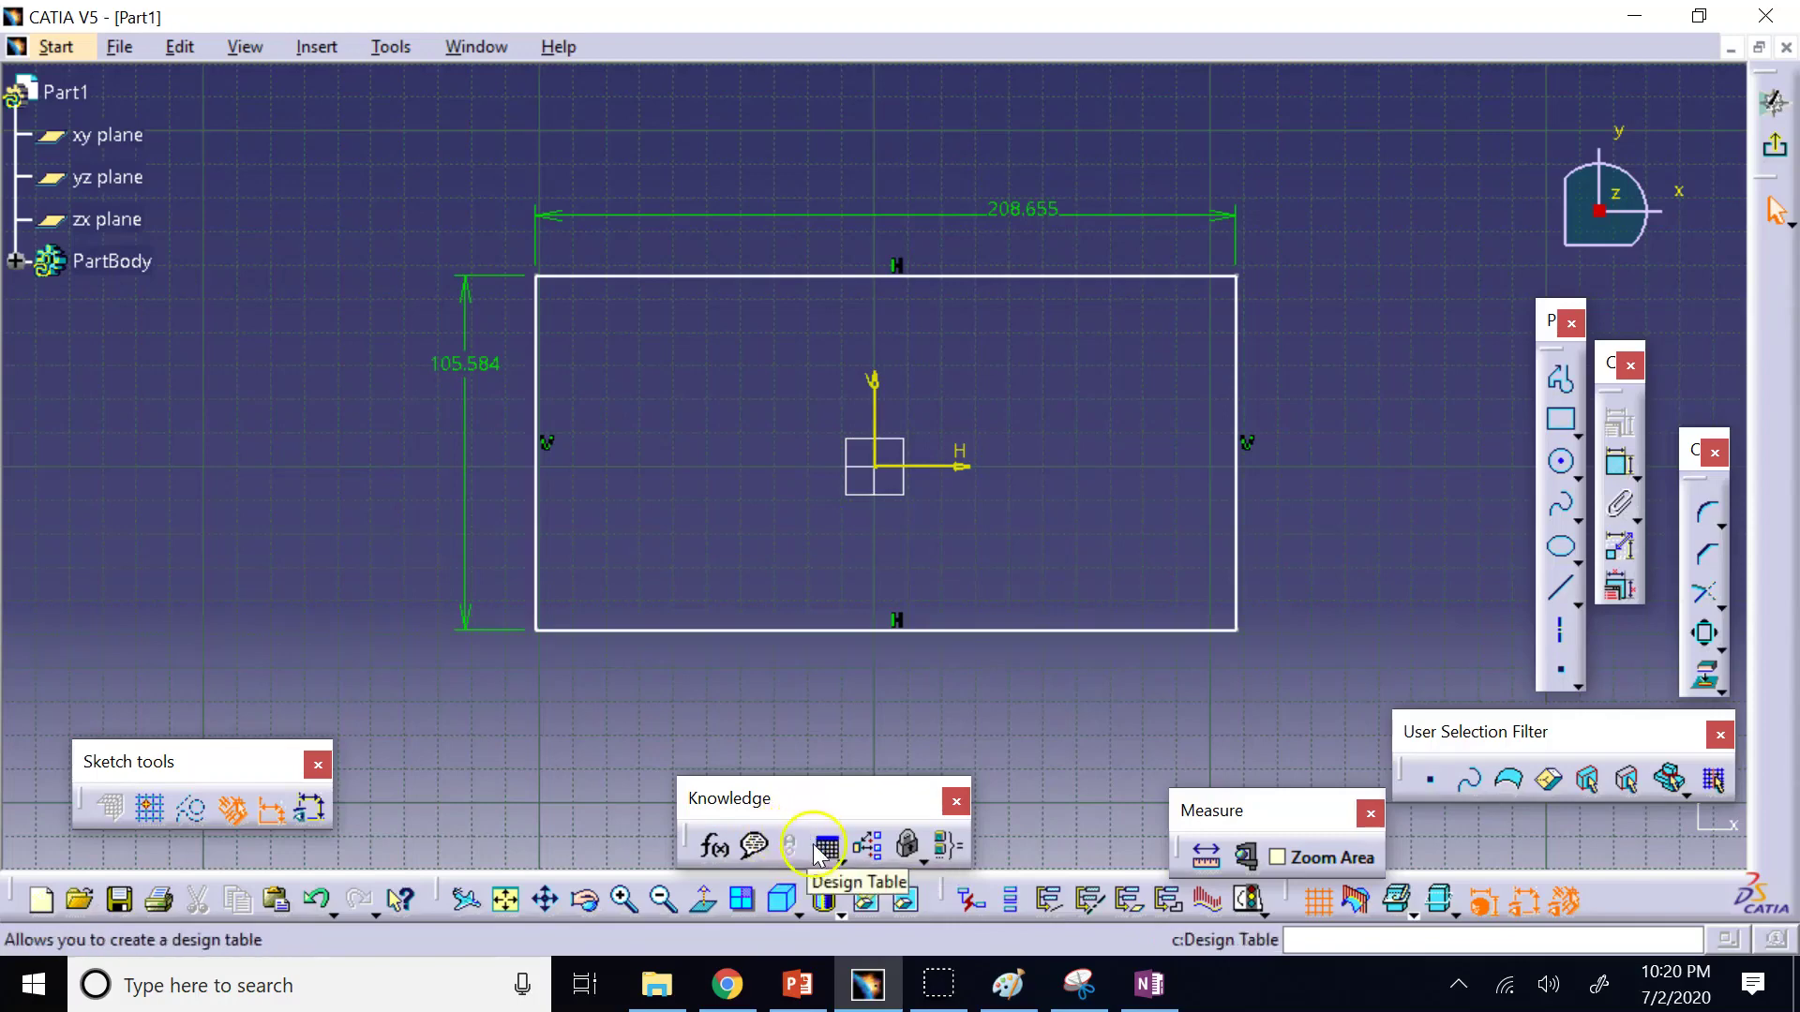
left_click(864, 855)
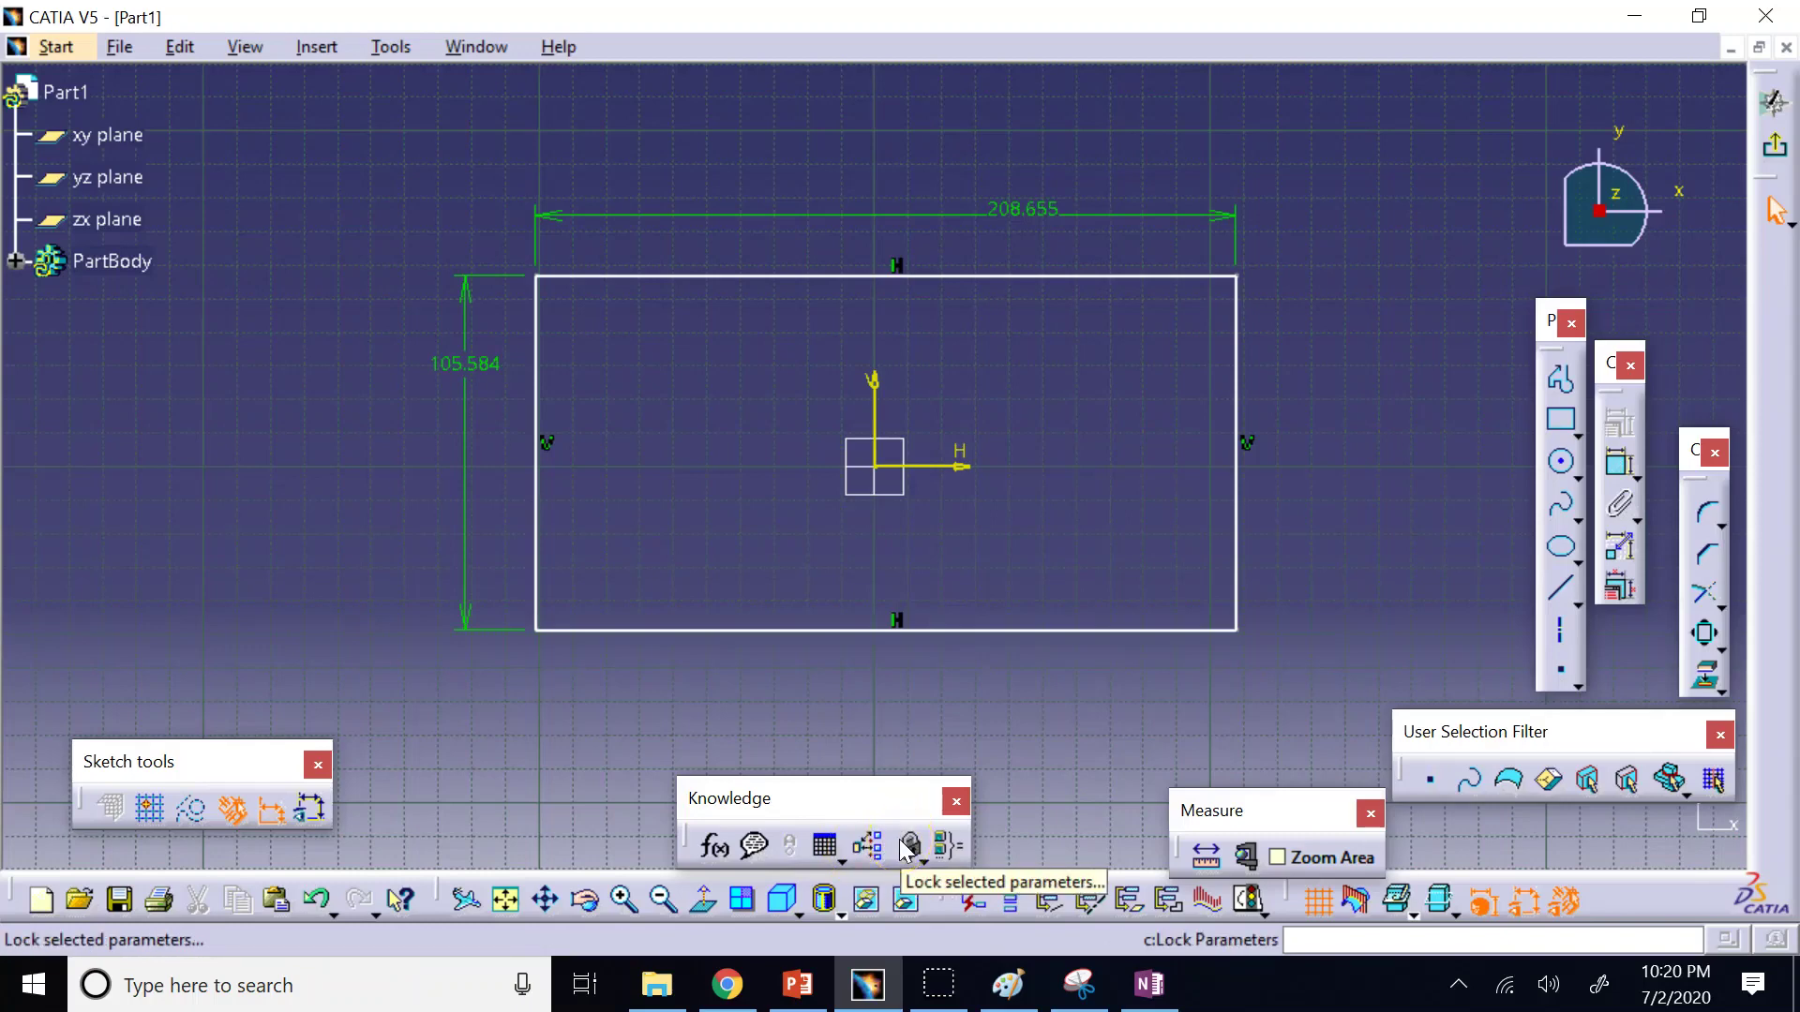
left_click(949, 847)
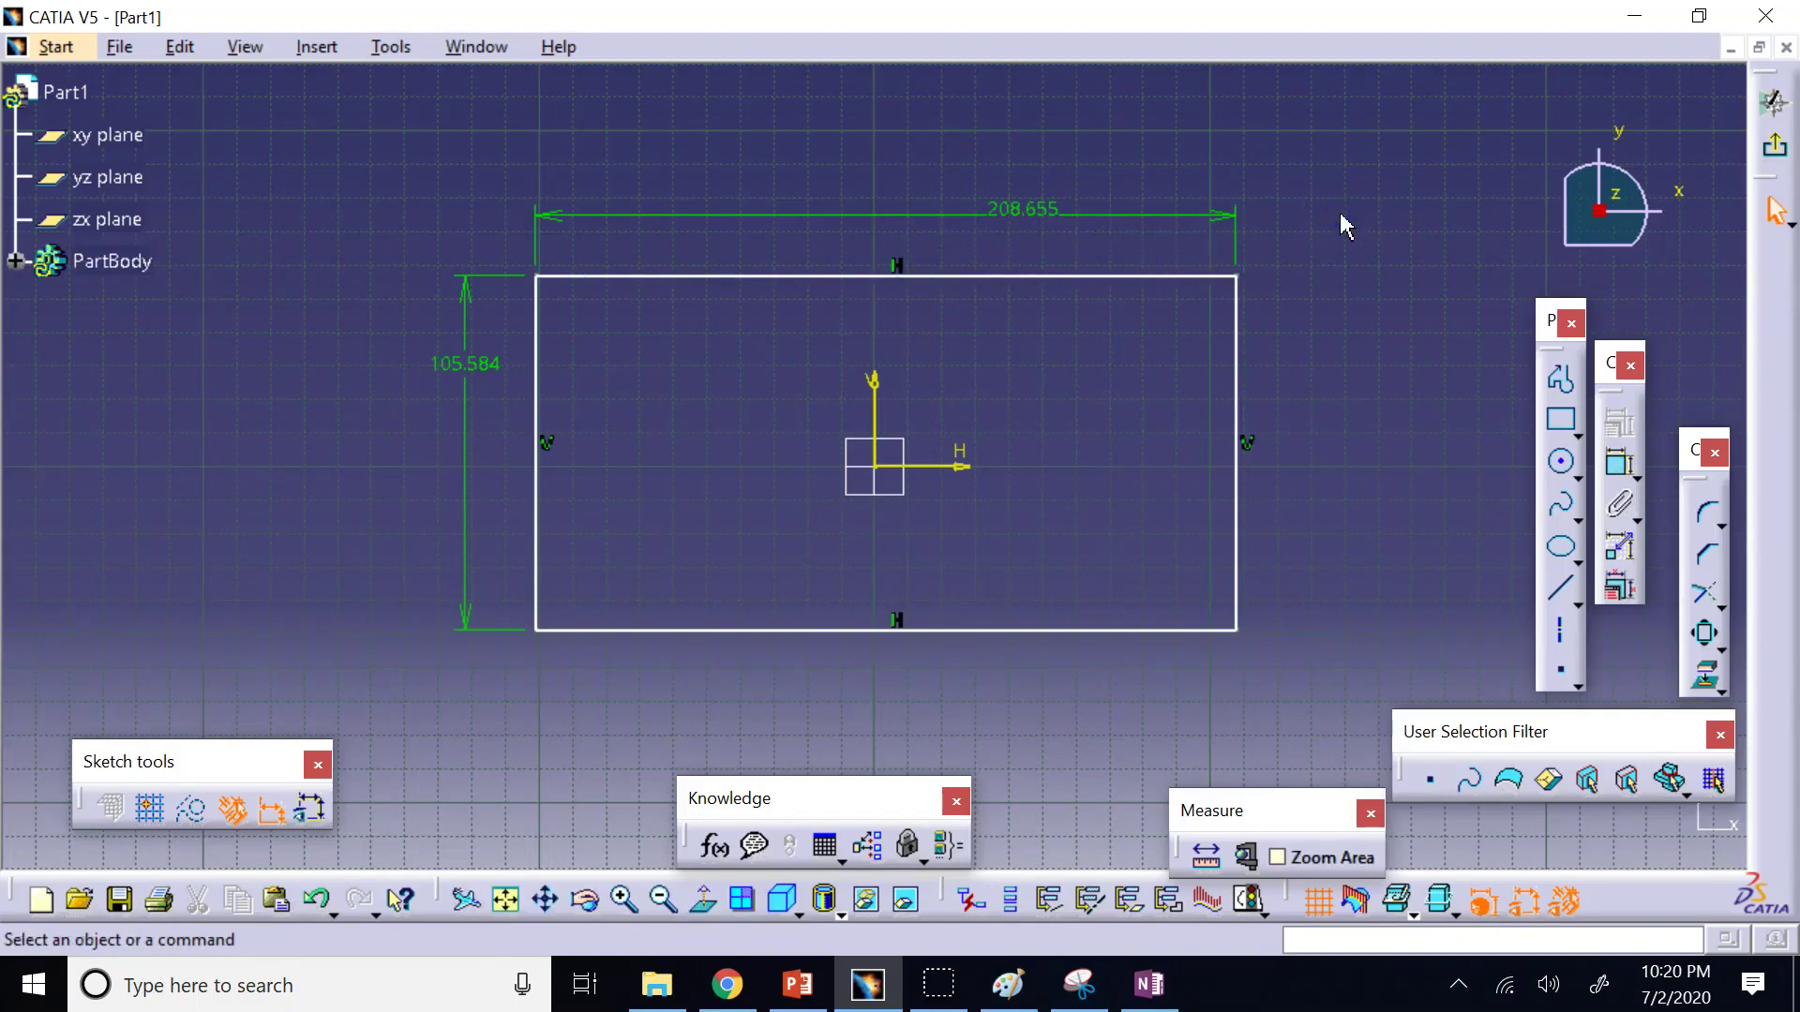
Apply an Equal constraint between the rectangle's top and left edges.
left_click(958, 279)
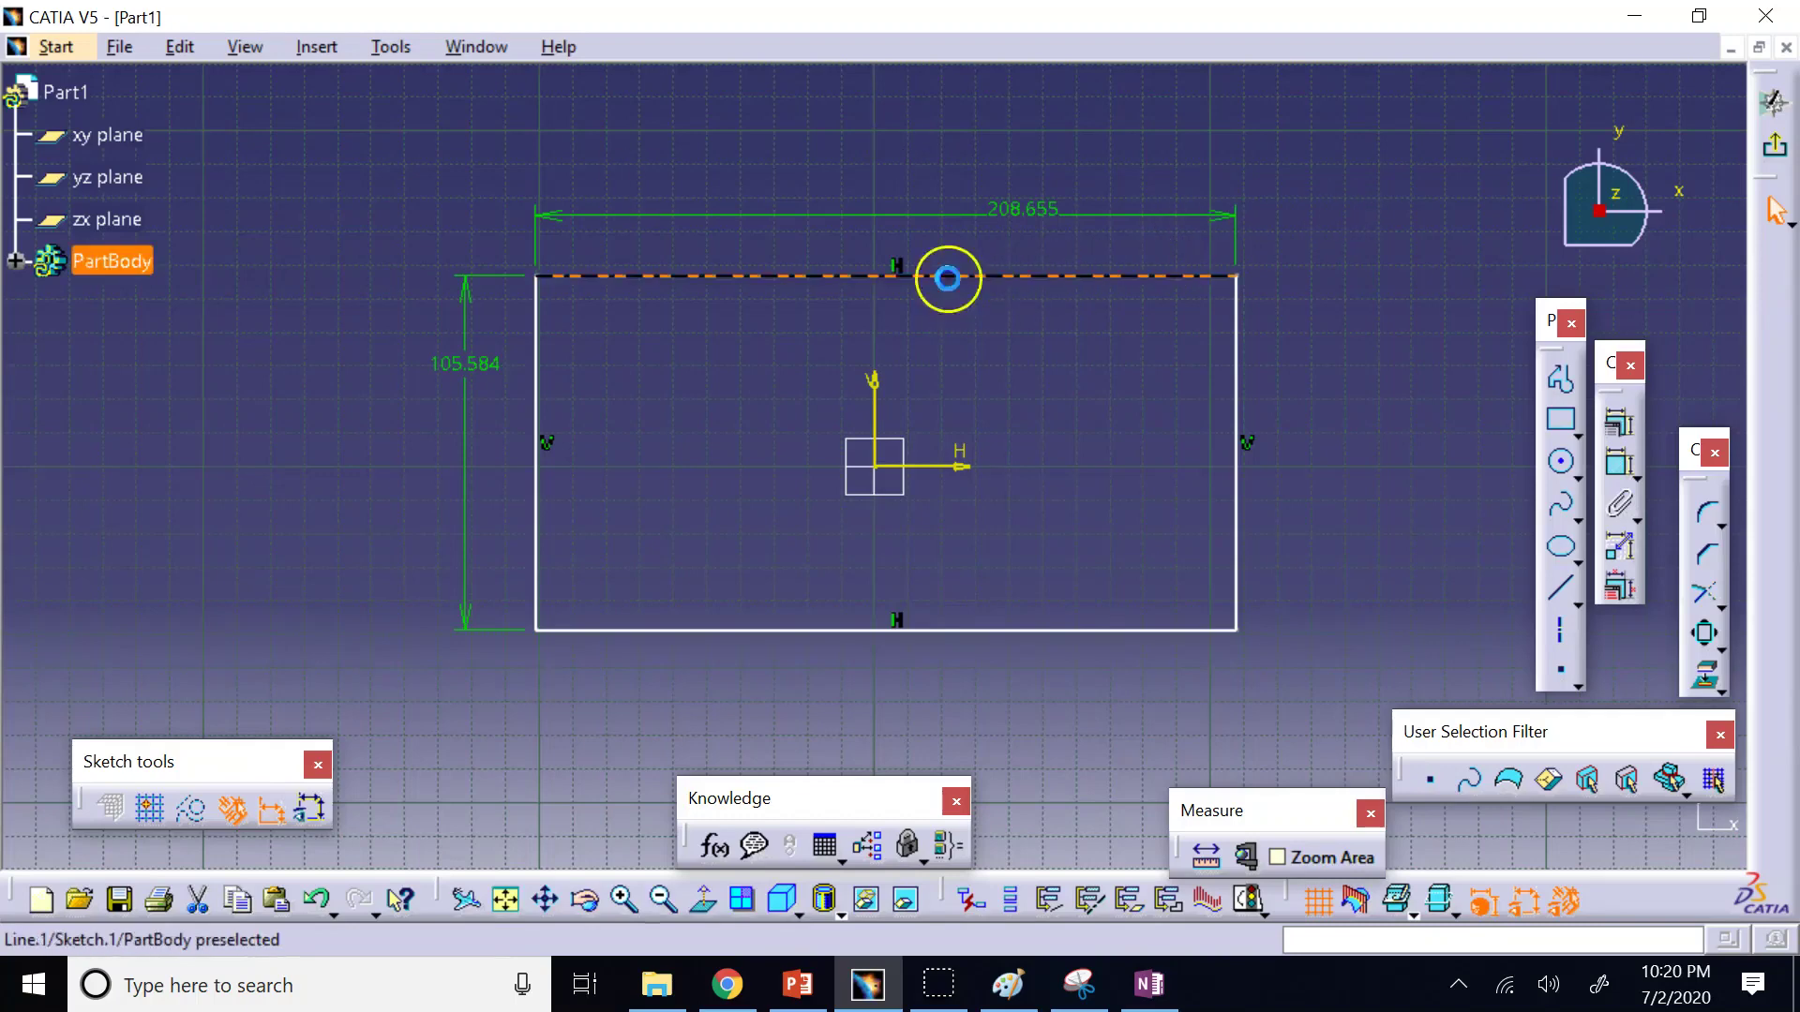
left_click(538, 364, "ctrl")
left_click(1609, 473)
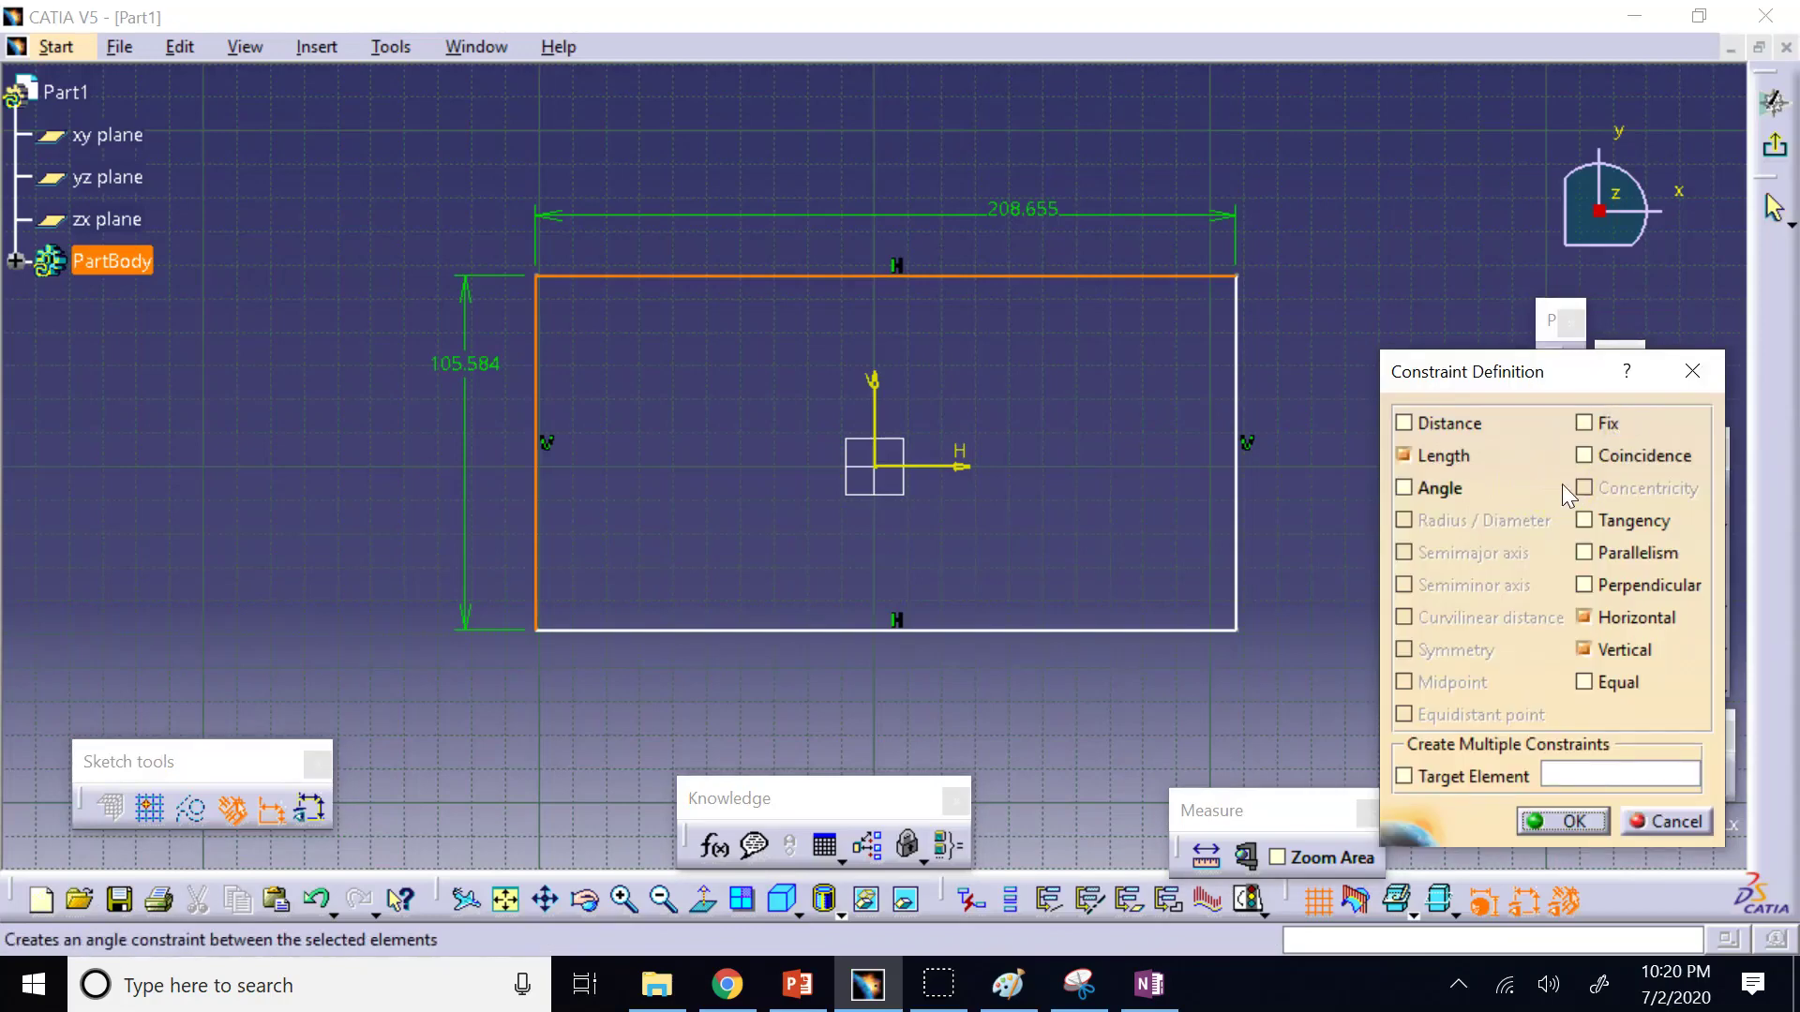
left_click(1607, 684)
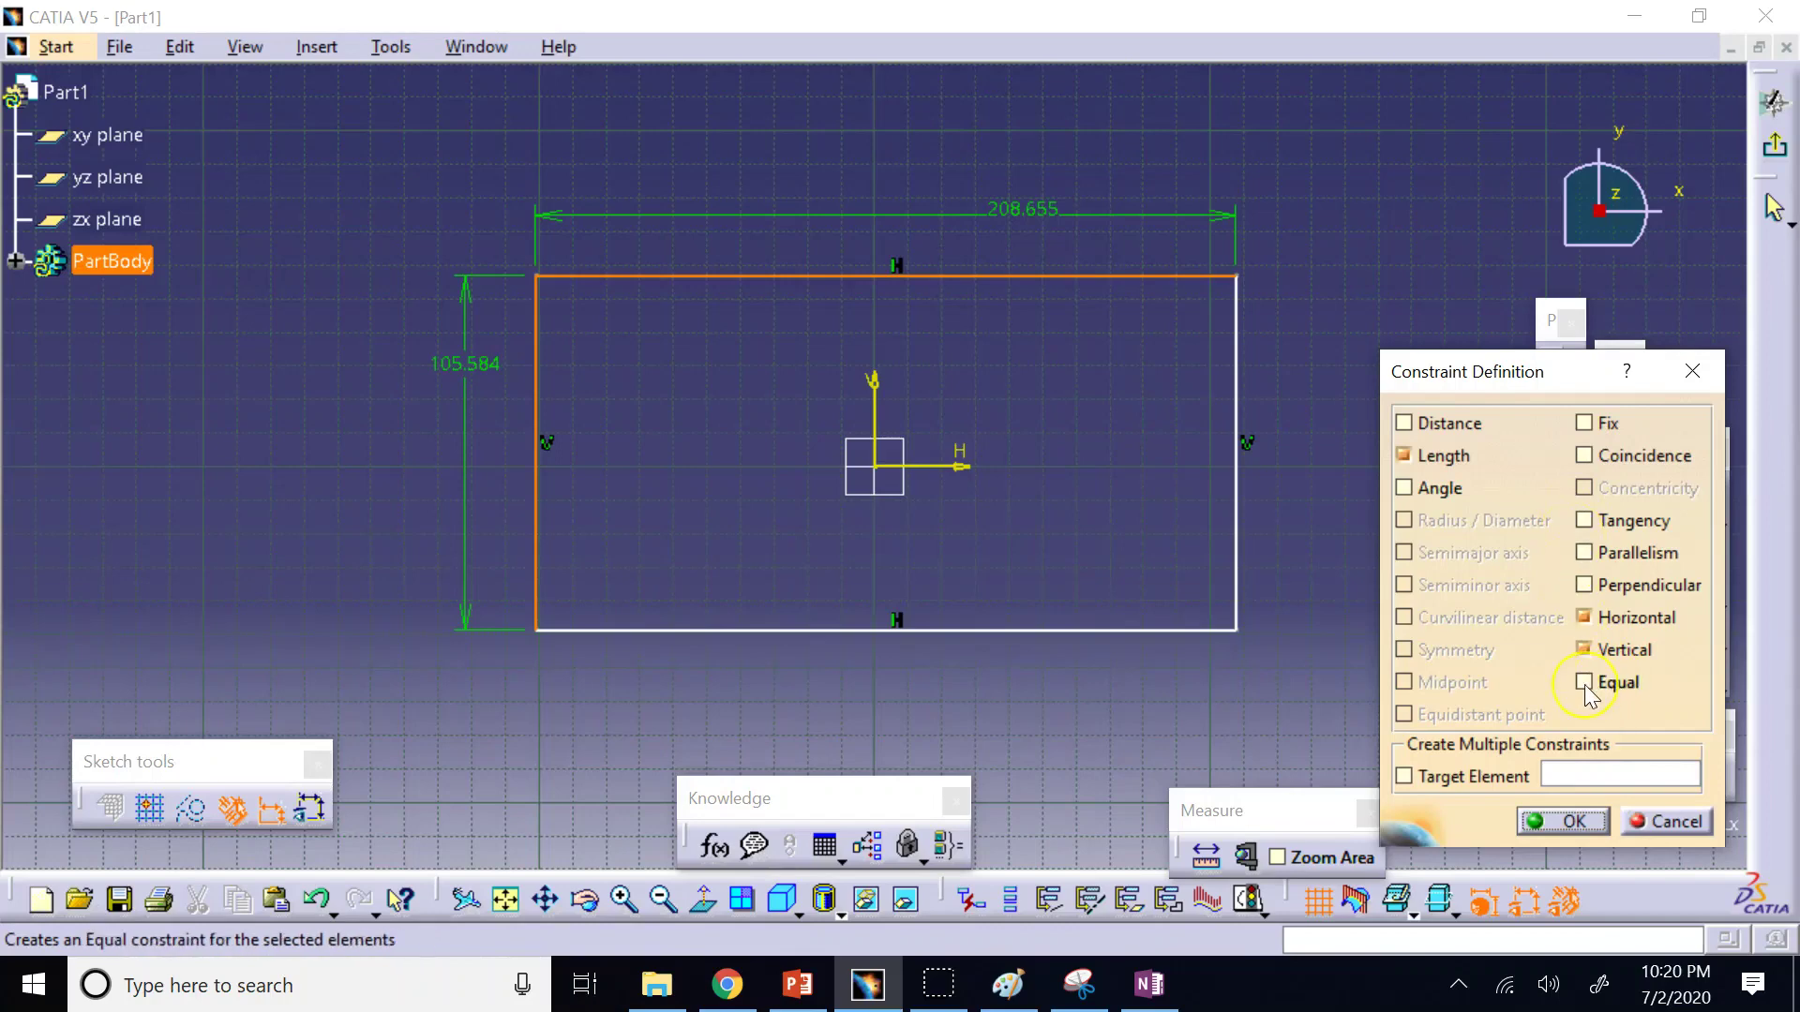
left_click(1585, 686)
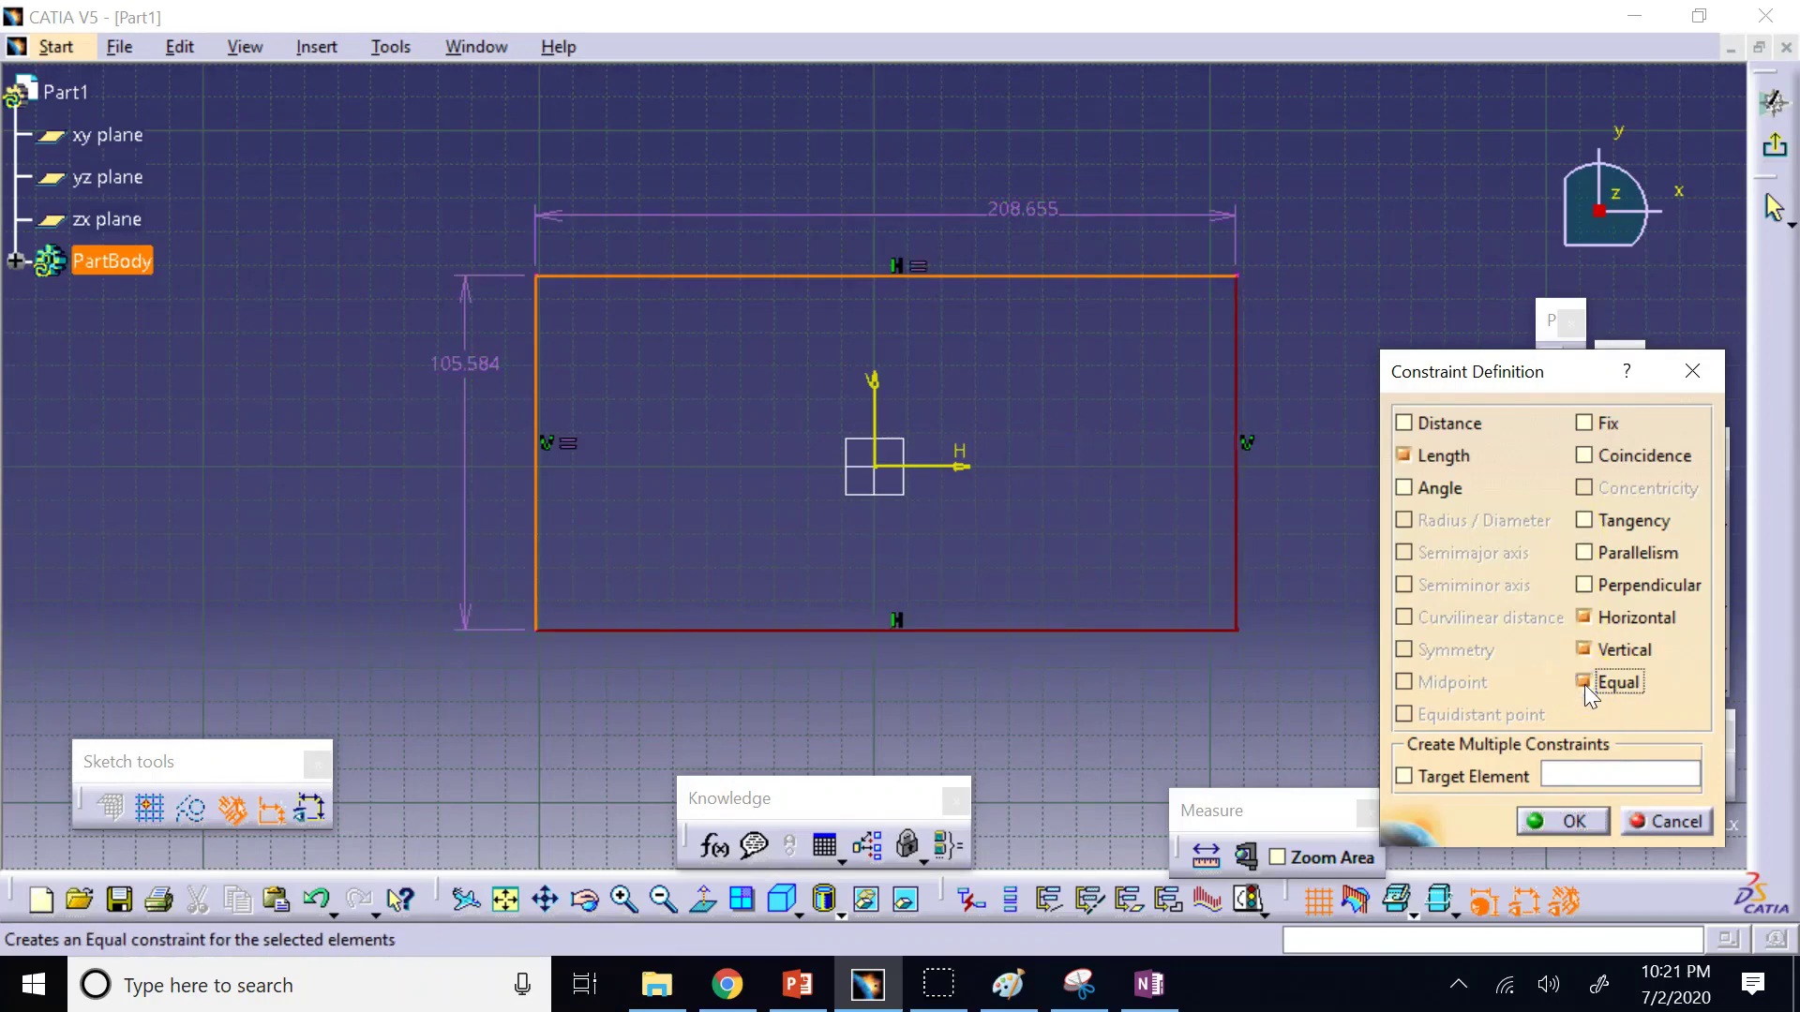
left_click(1552, 825)
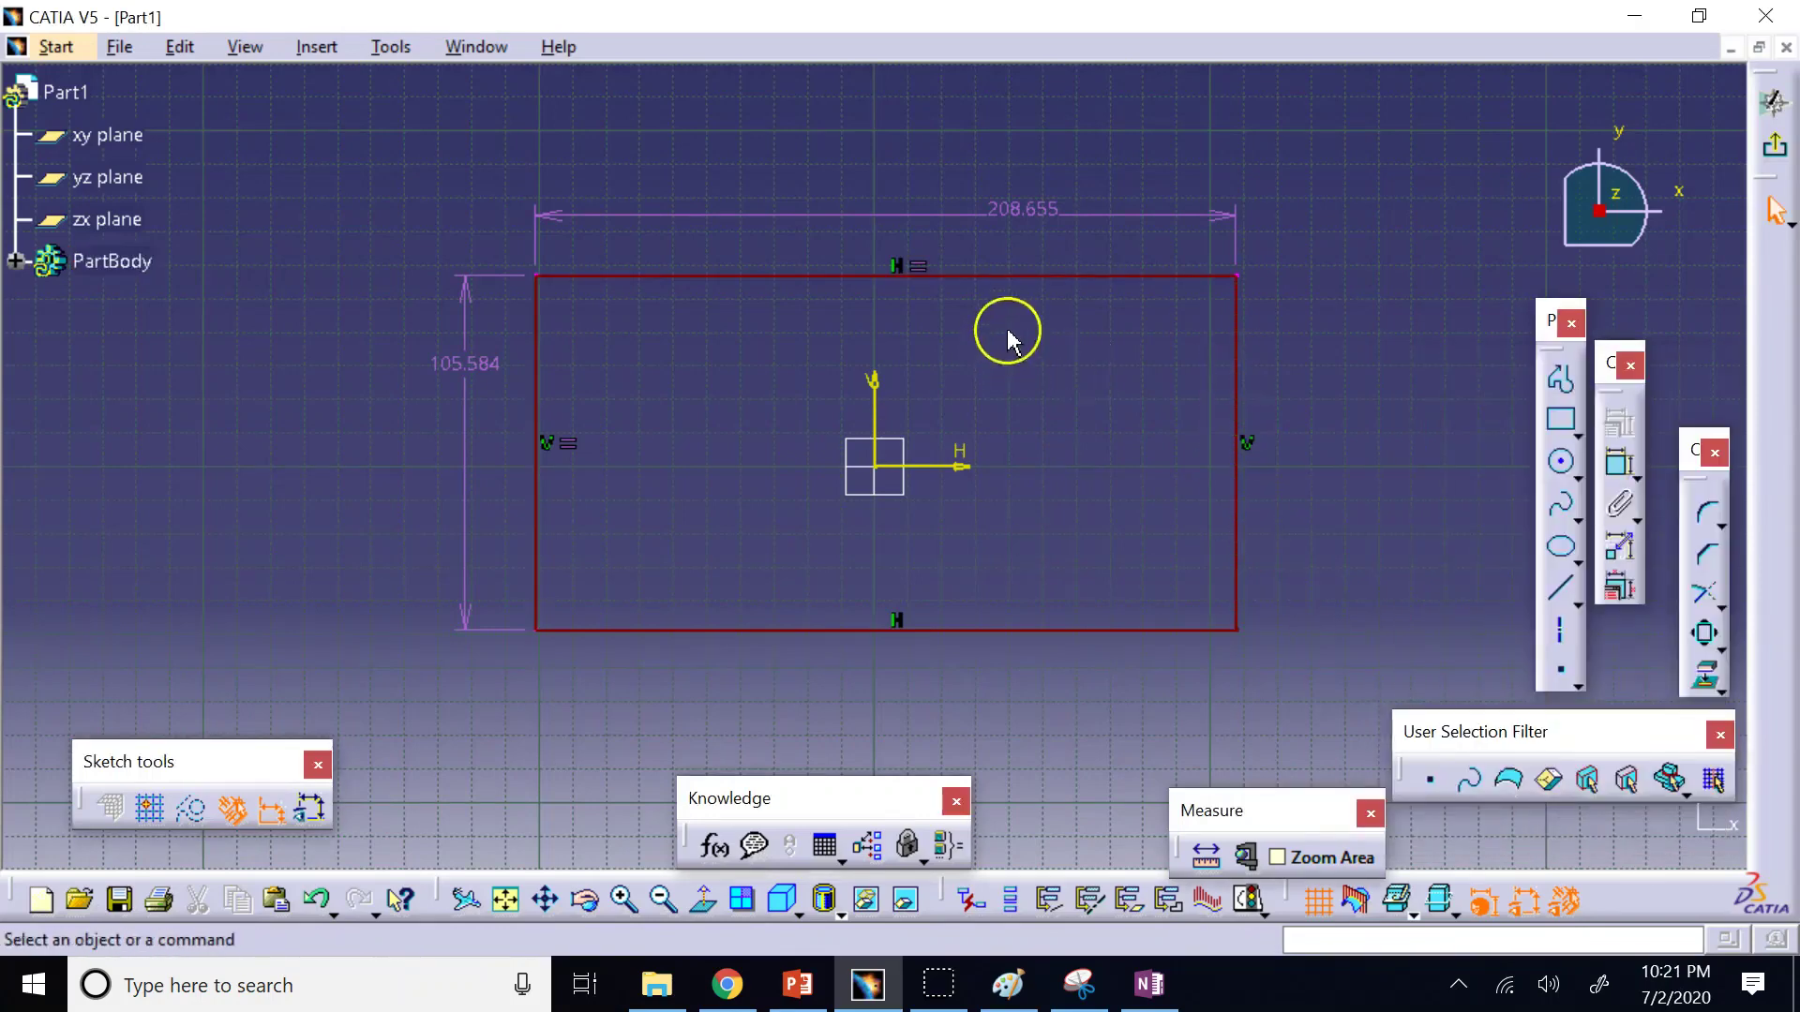
Delete the length dimension on the rectangle's top edge.
left_click(1035, 211)
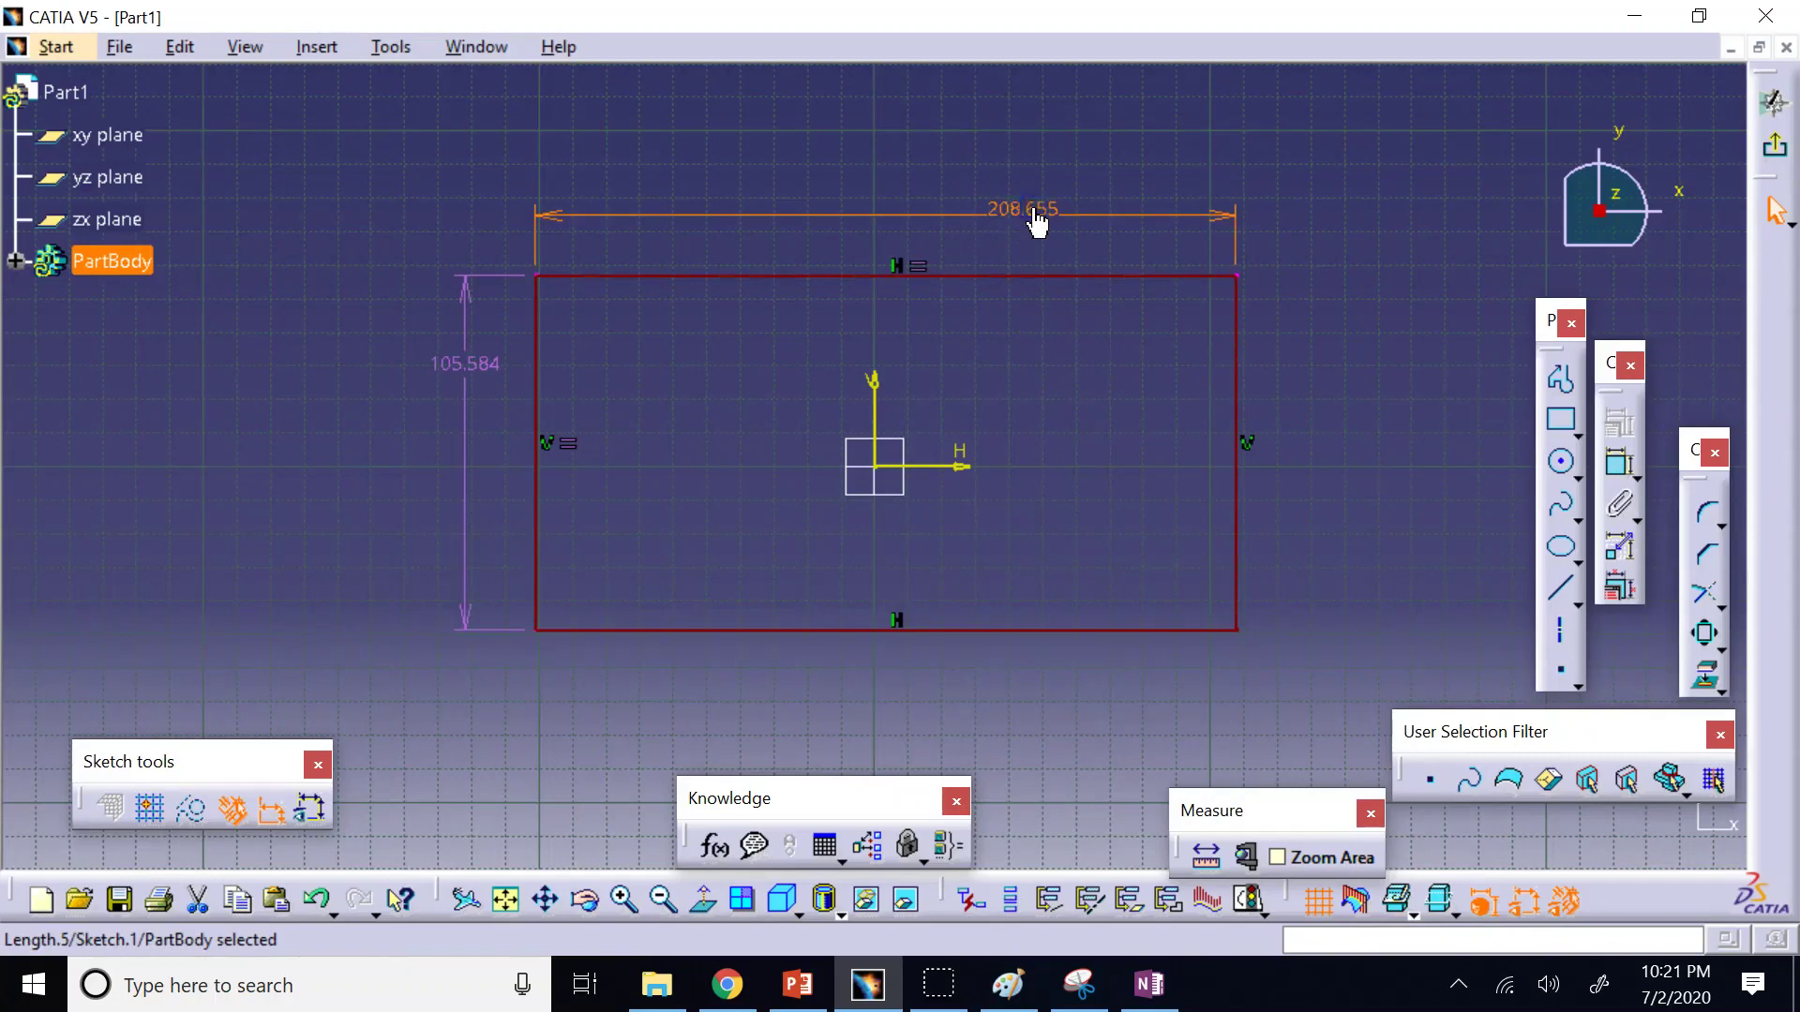
key("Delete")
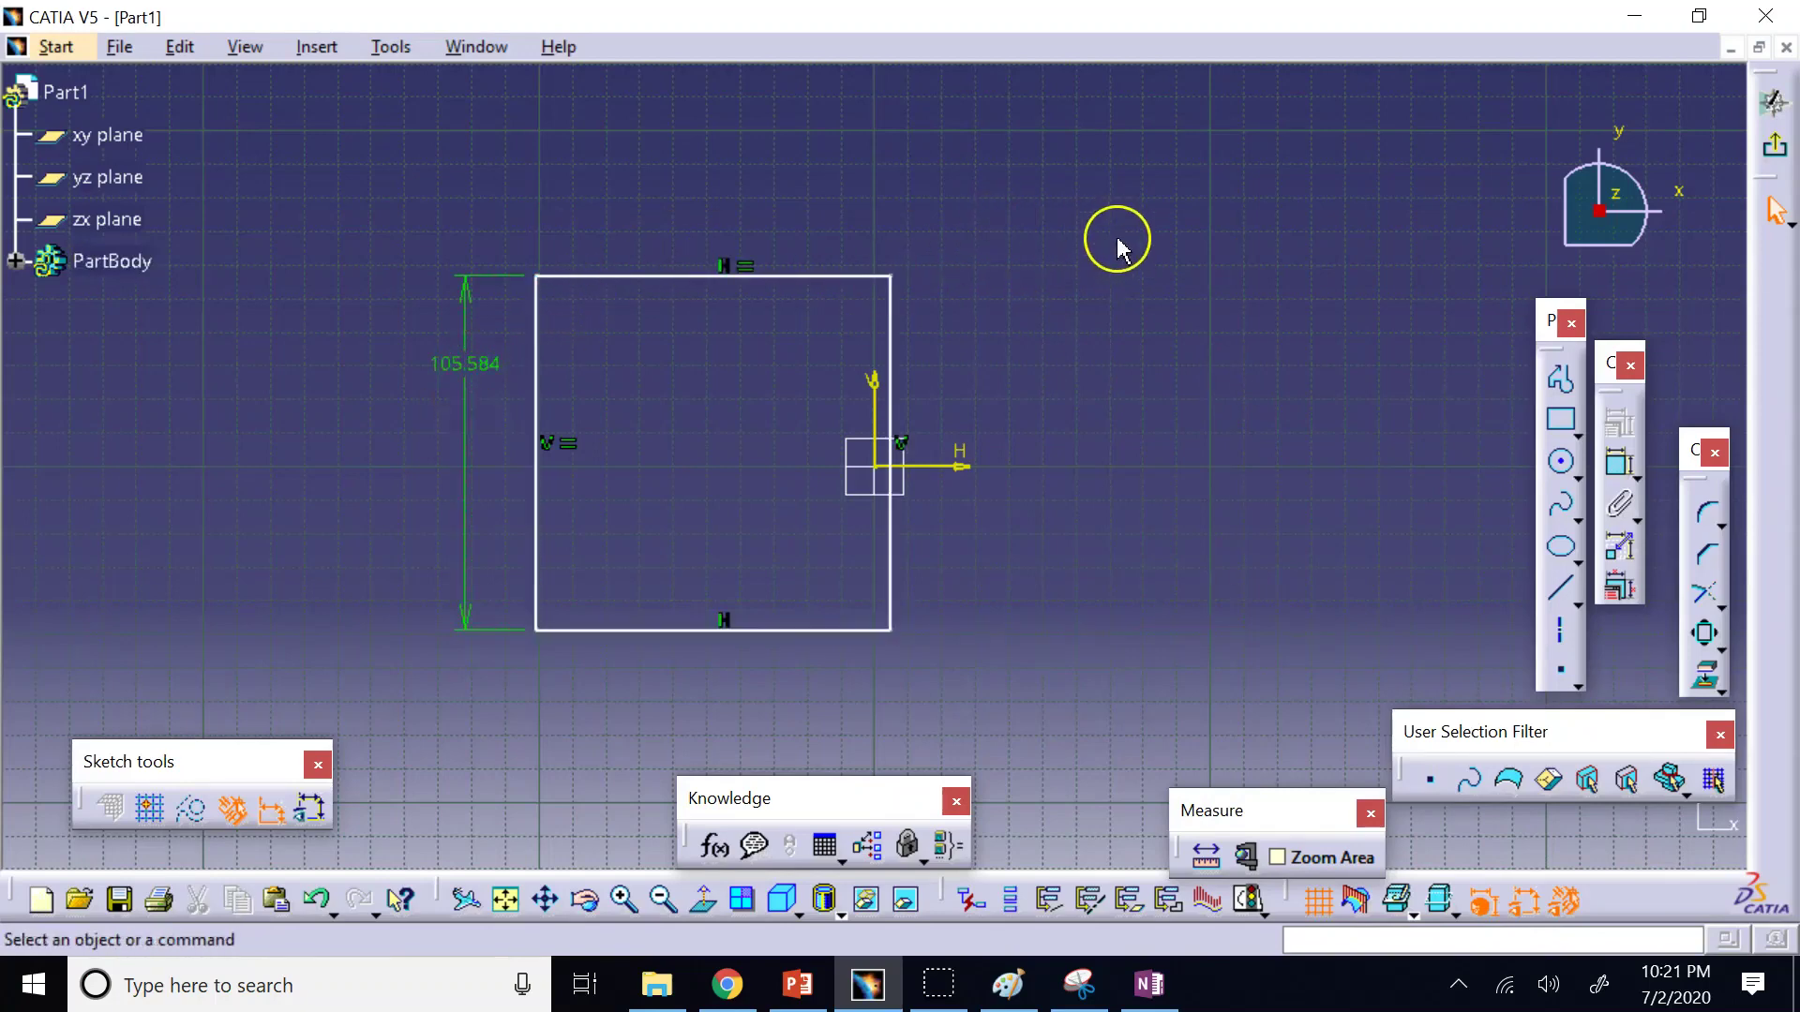
left_click(1137, 156)
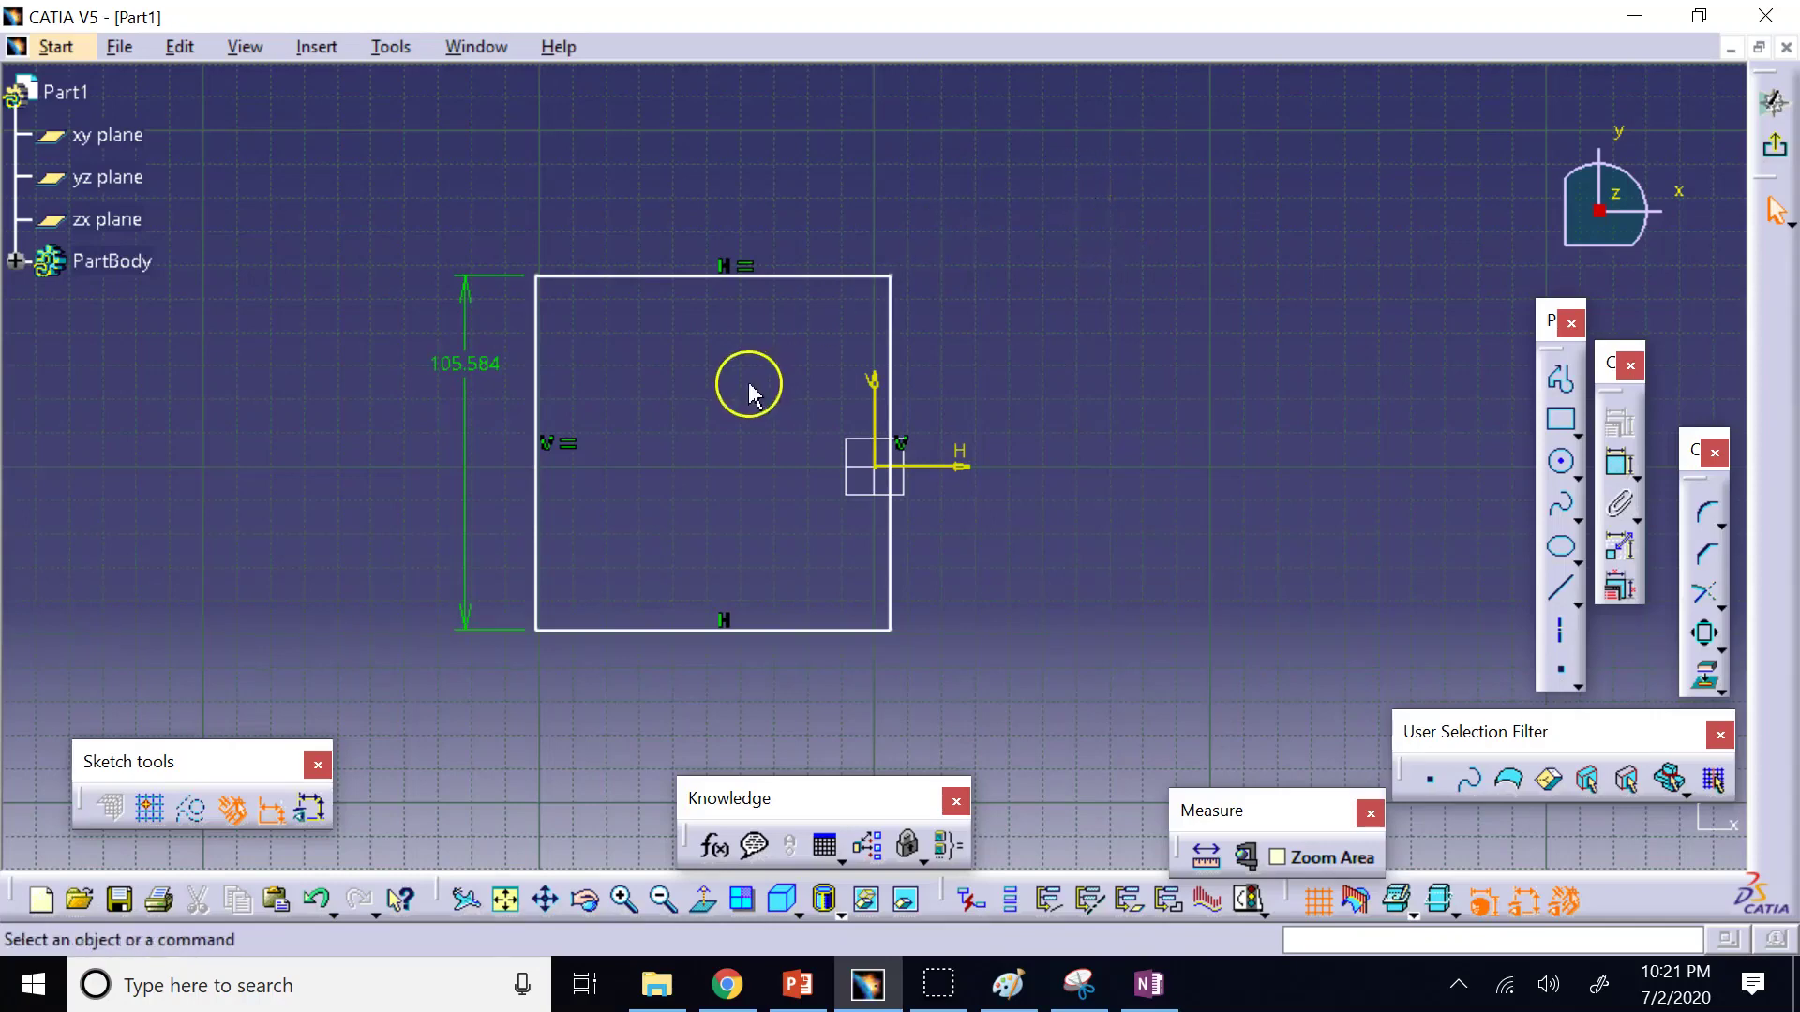
Set the length of the rectangle's left edge to 100 mm.
double_click(475, 364)
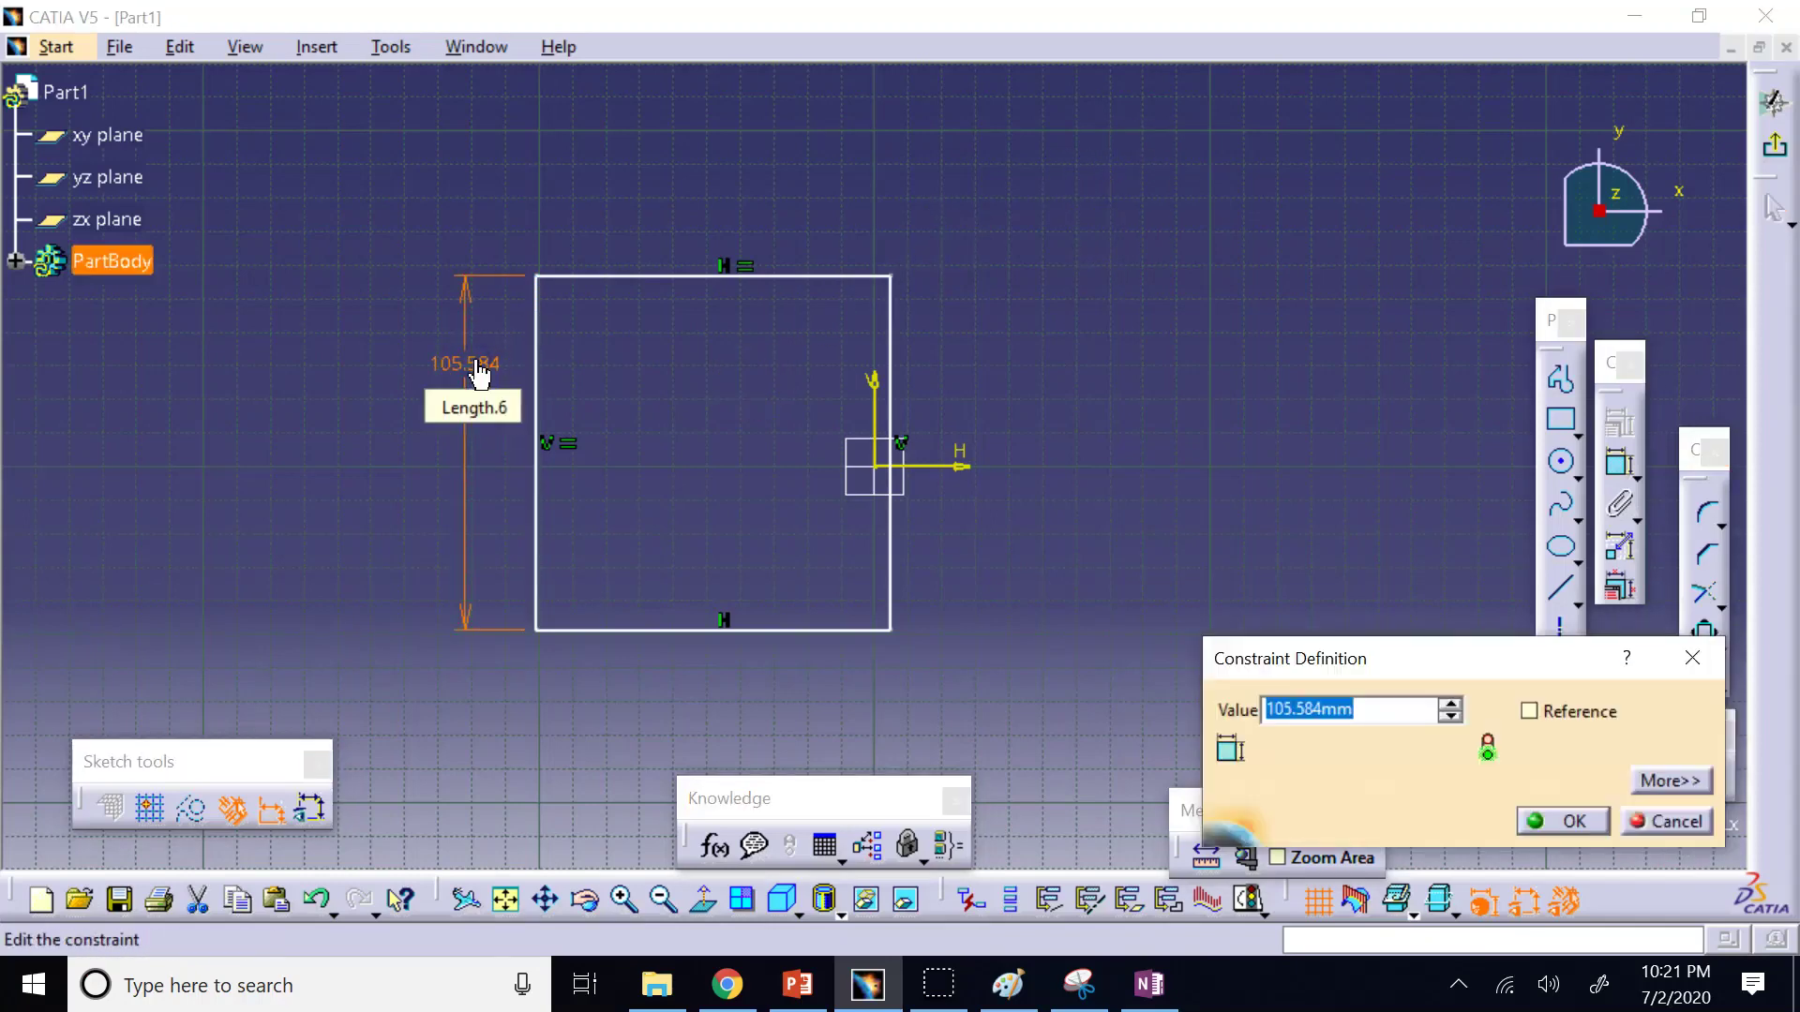
type("10")
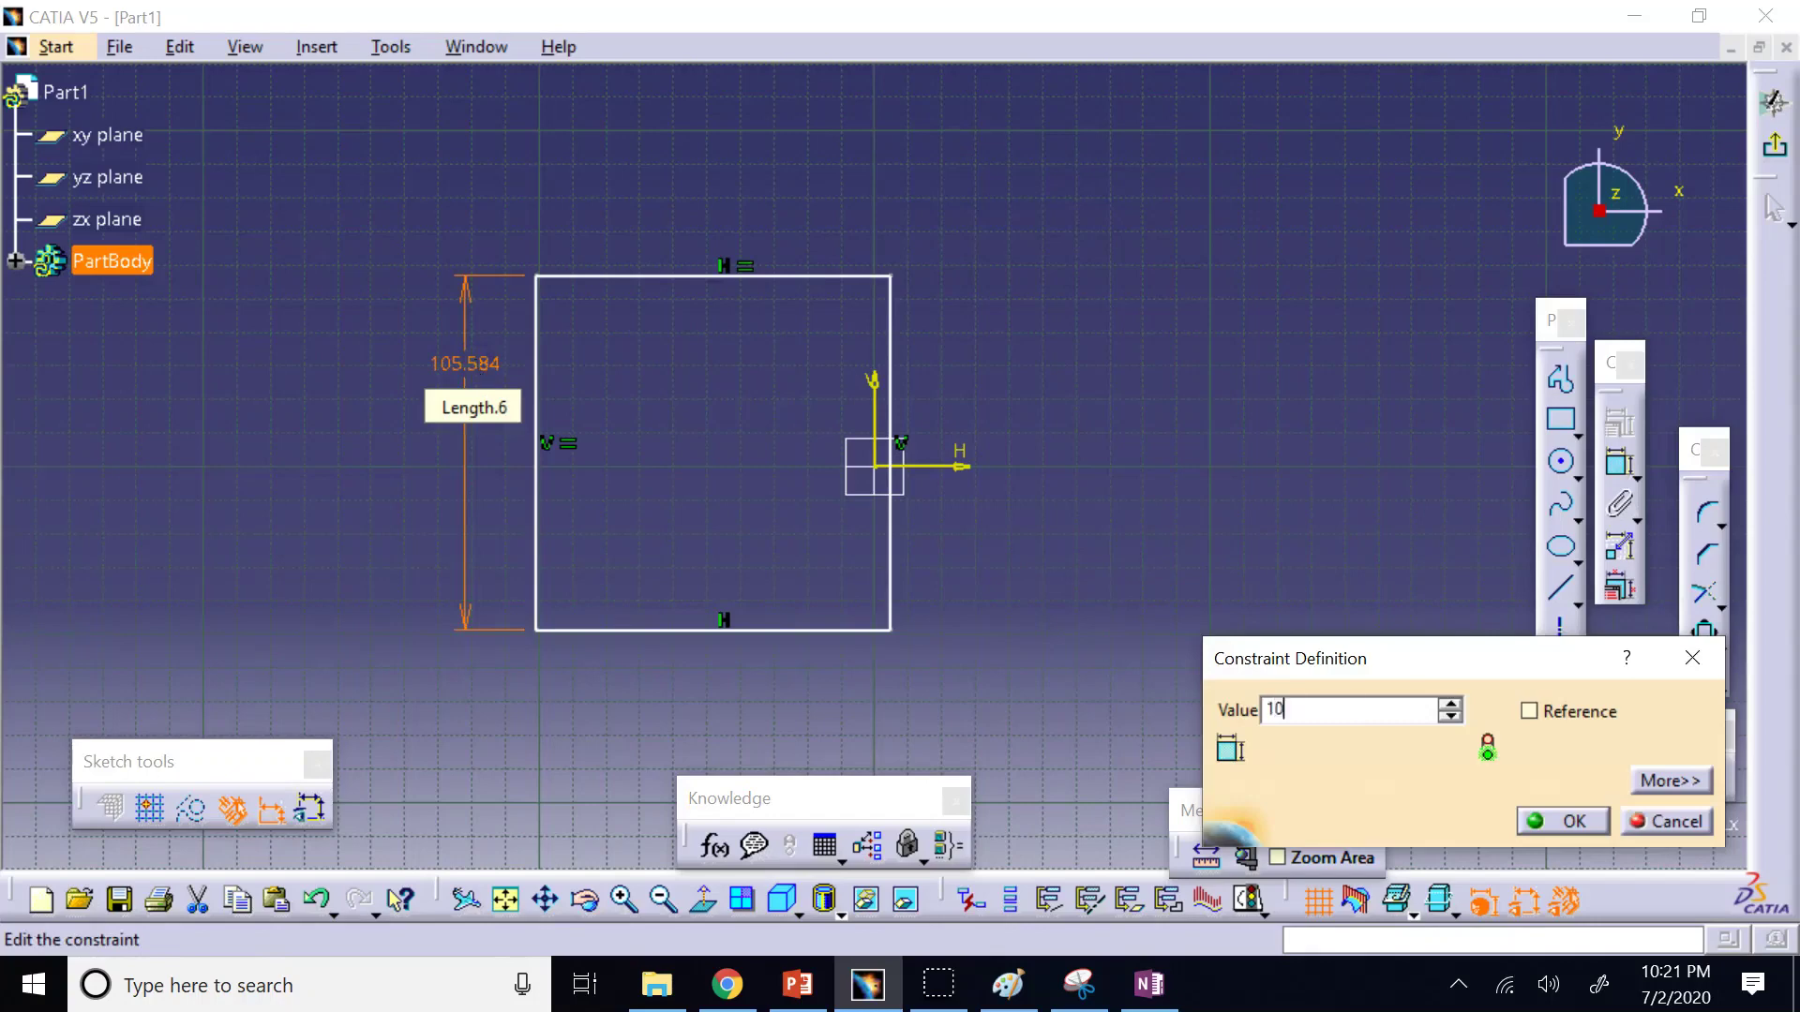
type("0")
key("Return")
left_click(1126, 276)
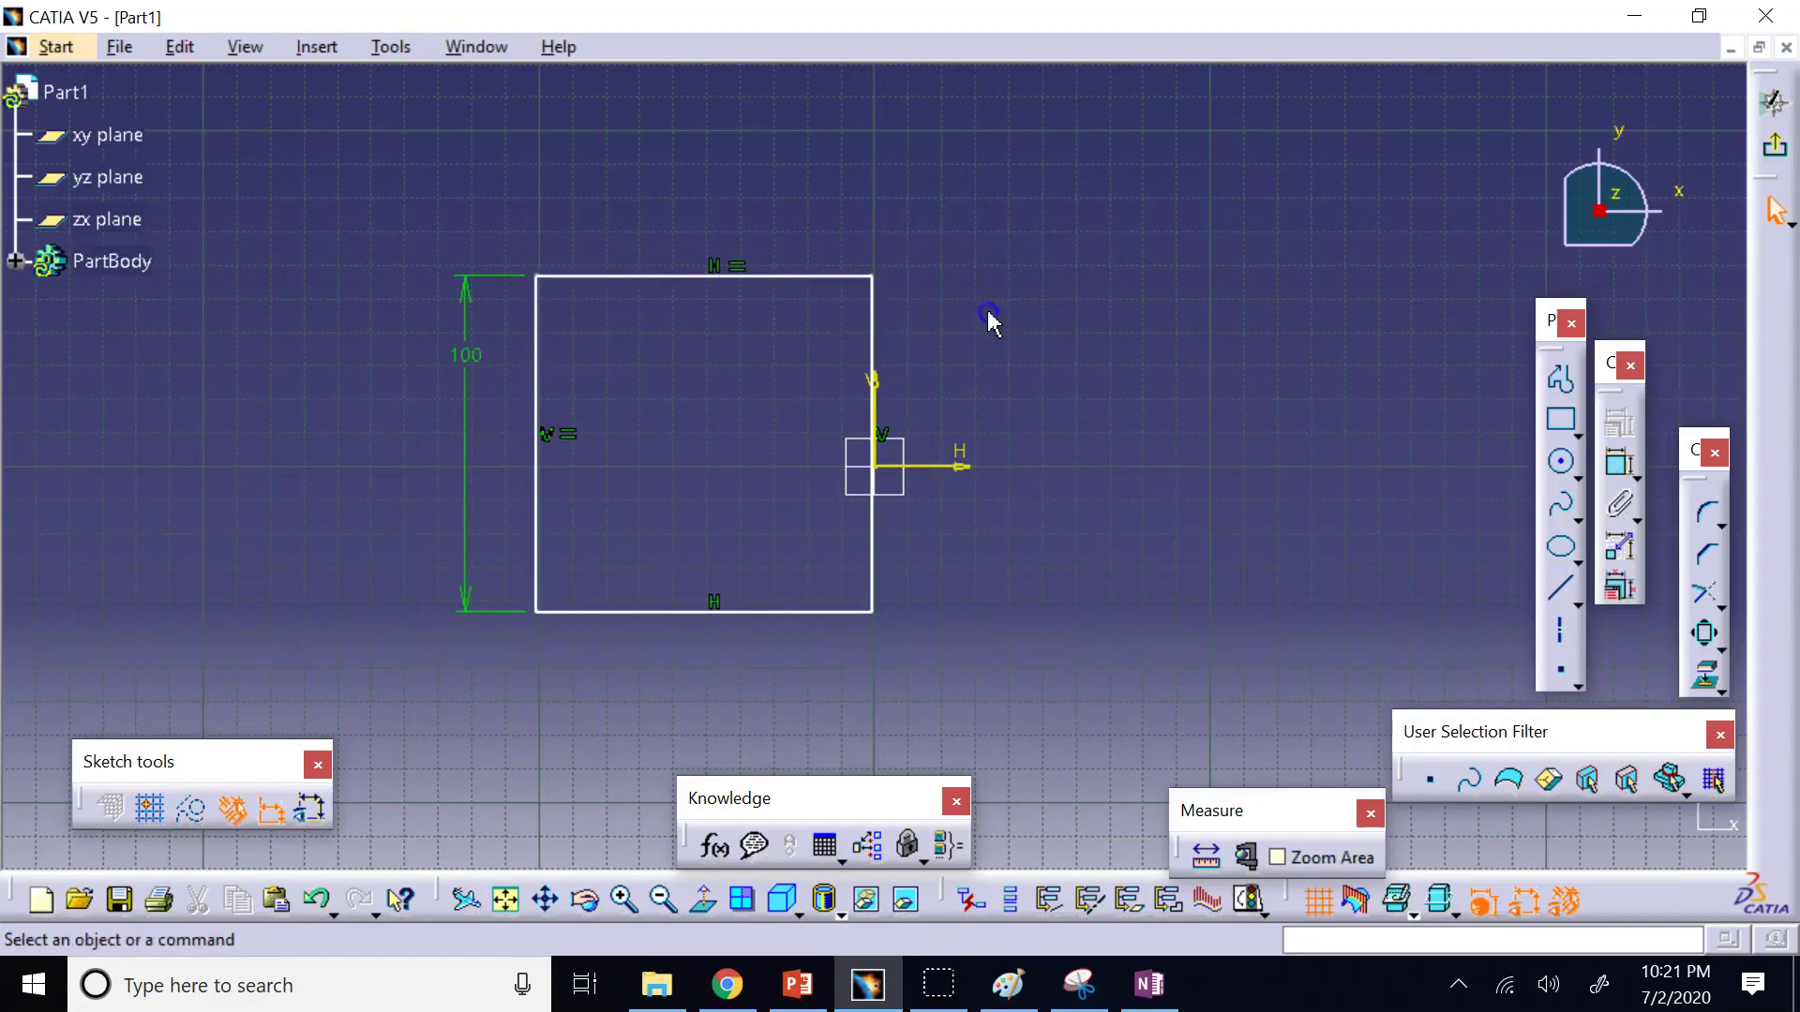
Delete the Equal constraint between the rectangle's top and left edges.
left_click(1619, 464)
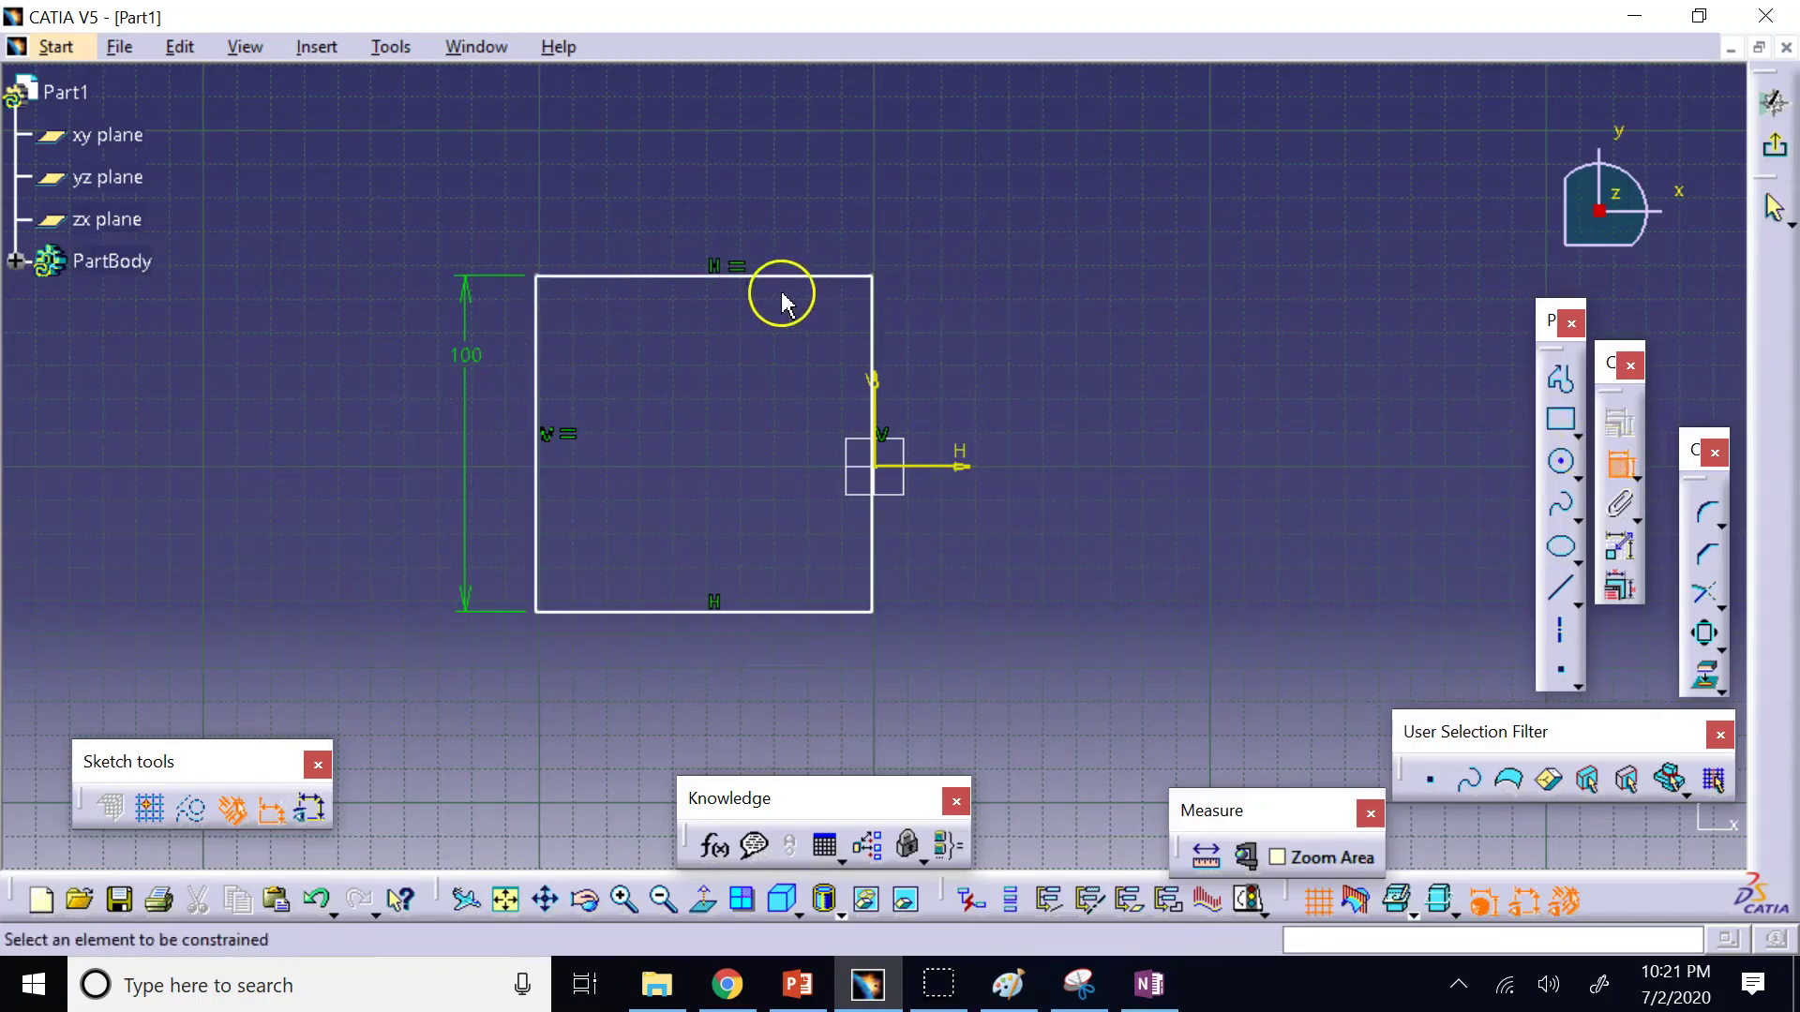
left_click(1620, 462)
left_click(739, 267)
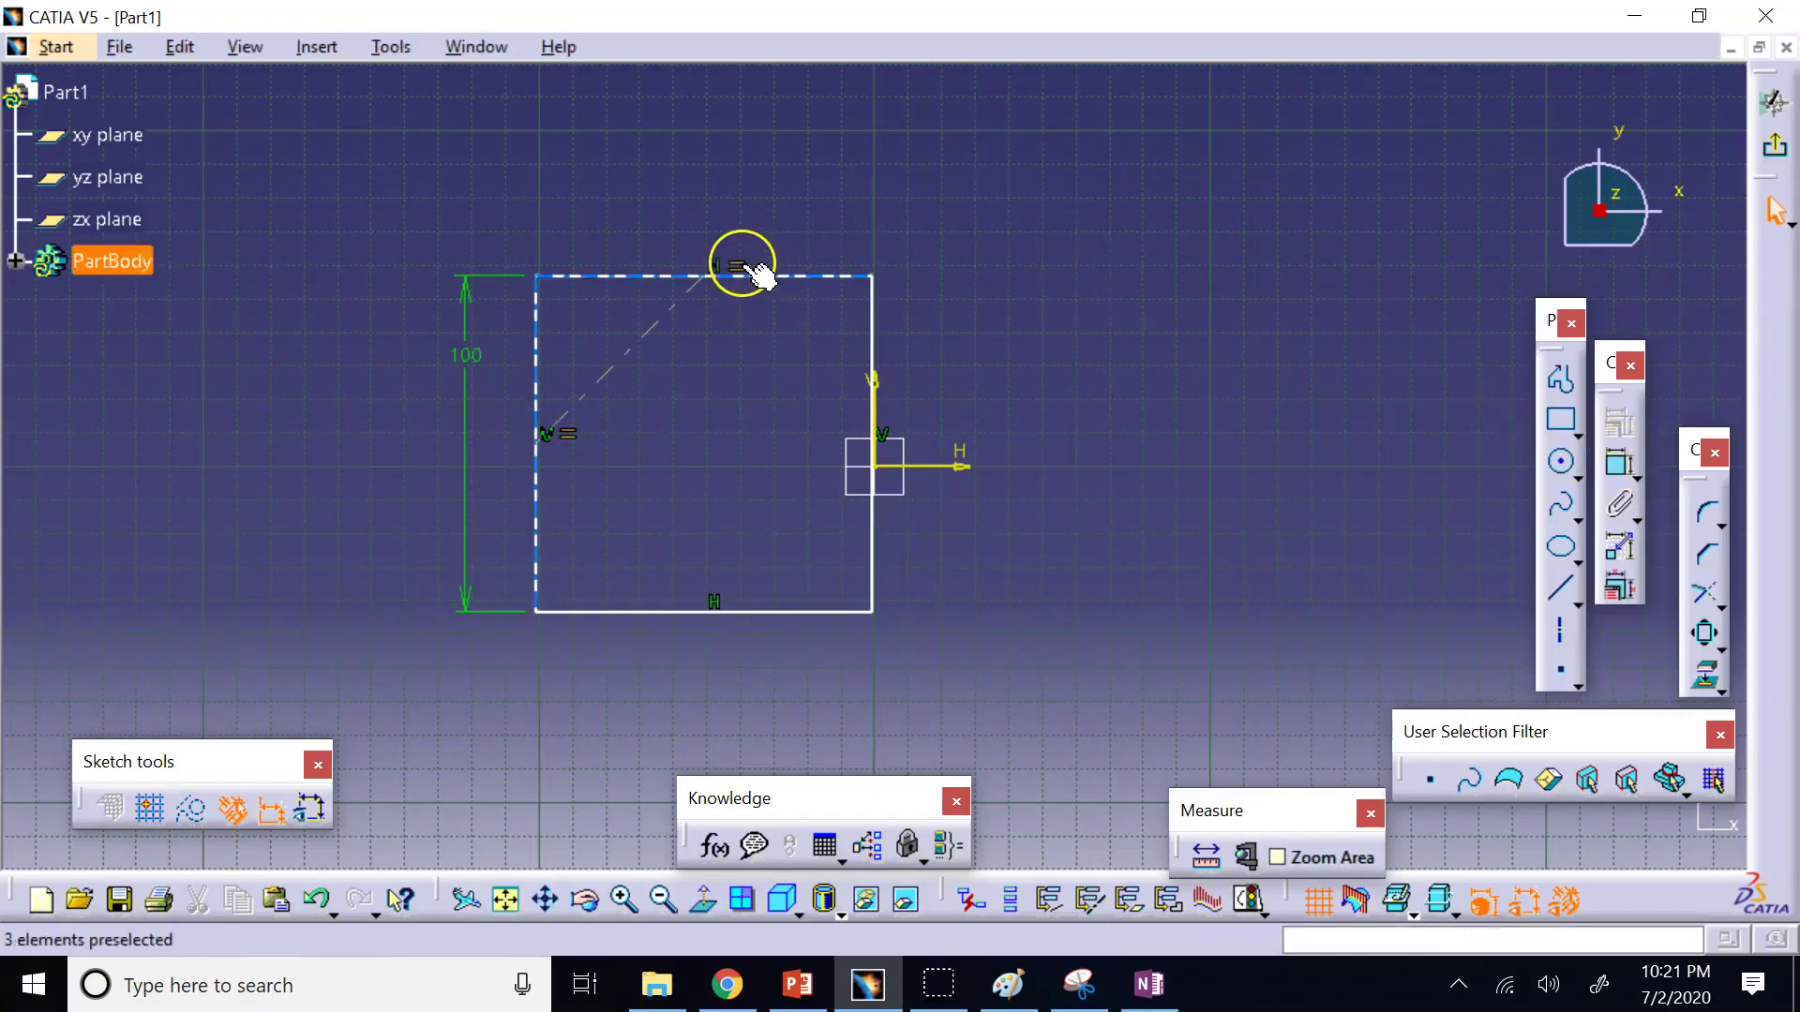
key("Delete")
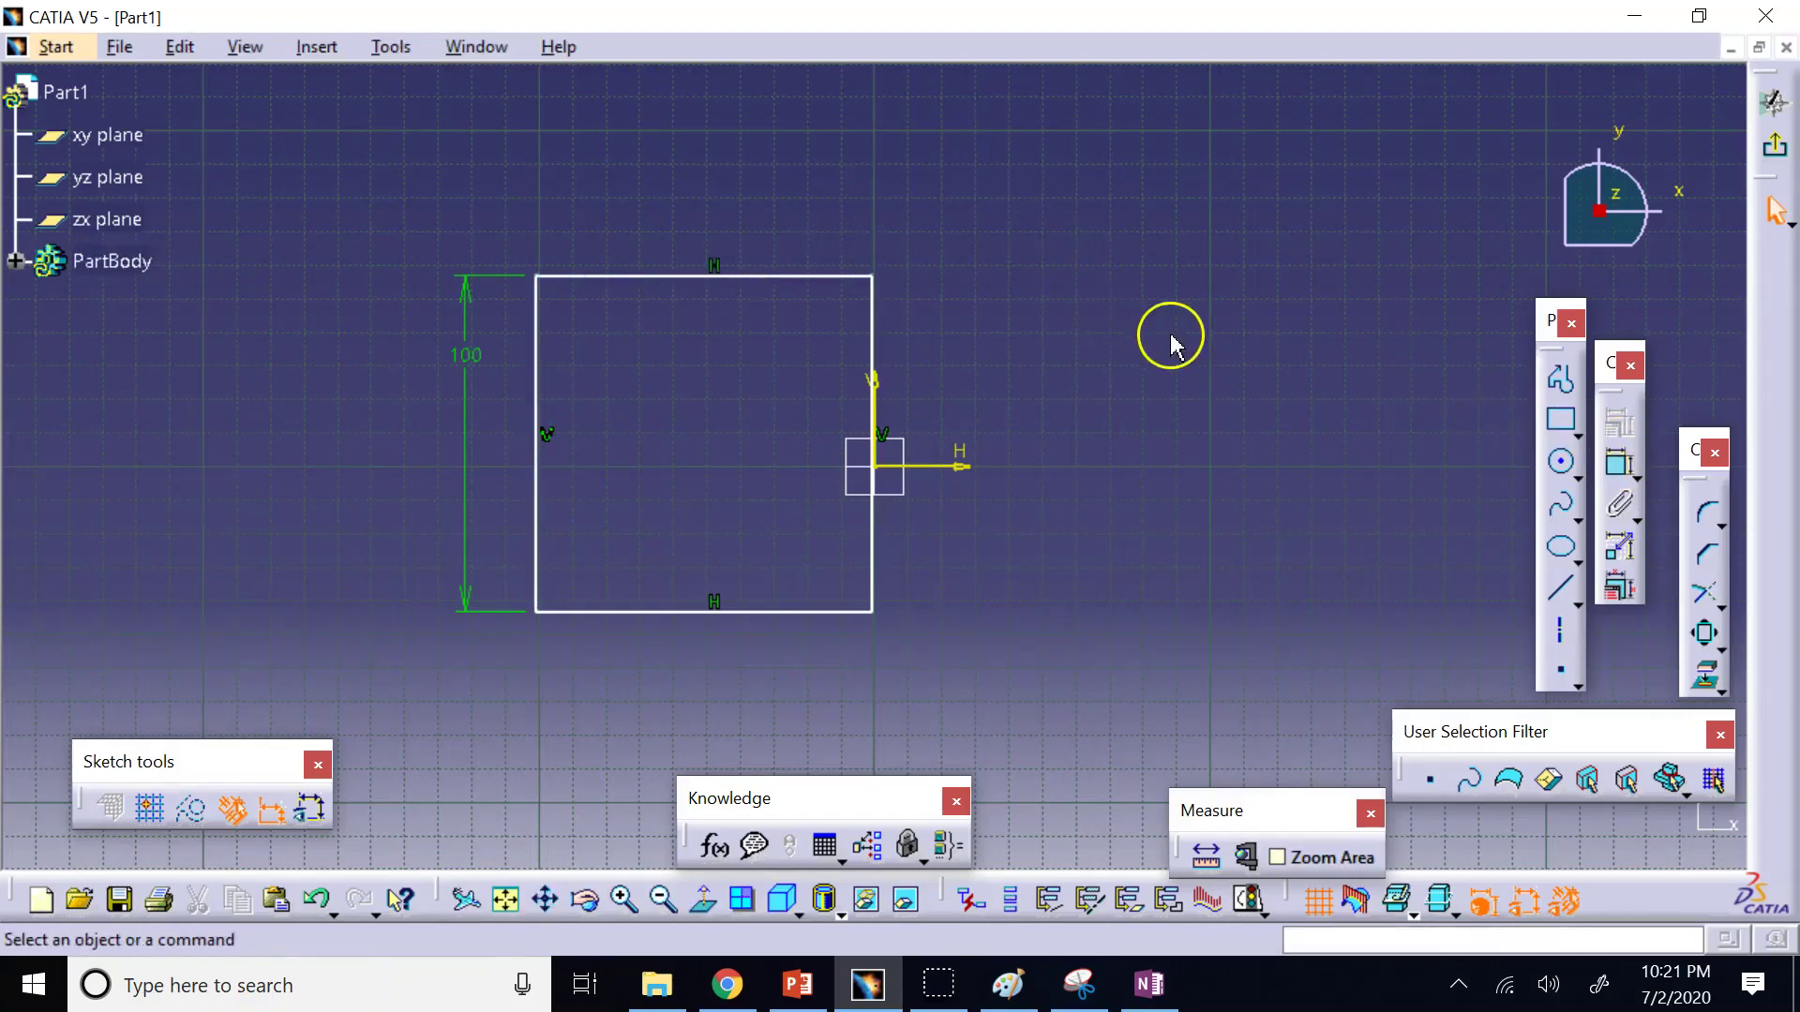
Dimension the rectangle's top edge and set its length to 125 mm.
left_click(1620, 462)
left_click(792, 276)
left_click(797, 208)
double_click(783, 201)
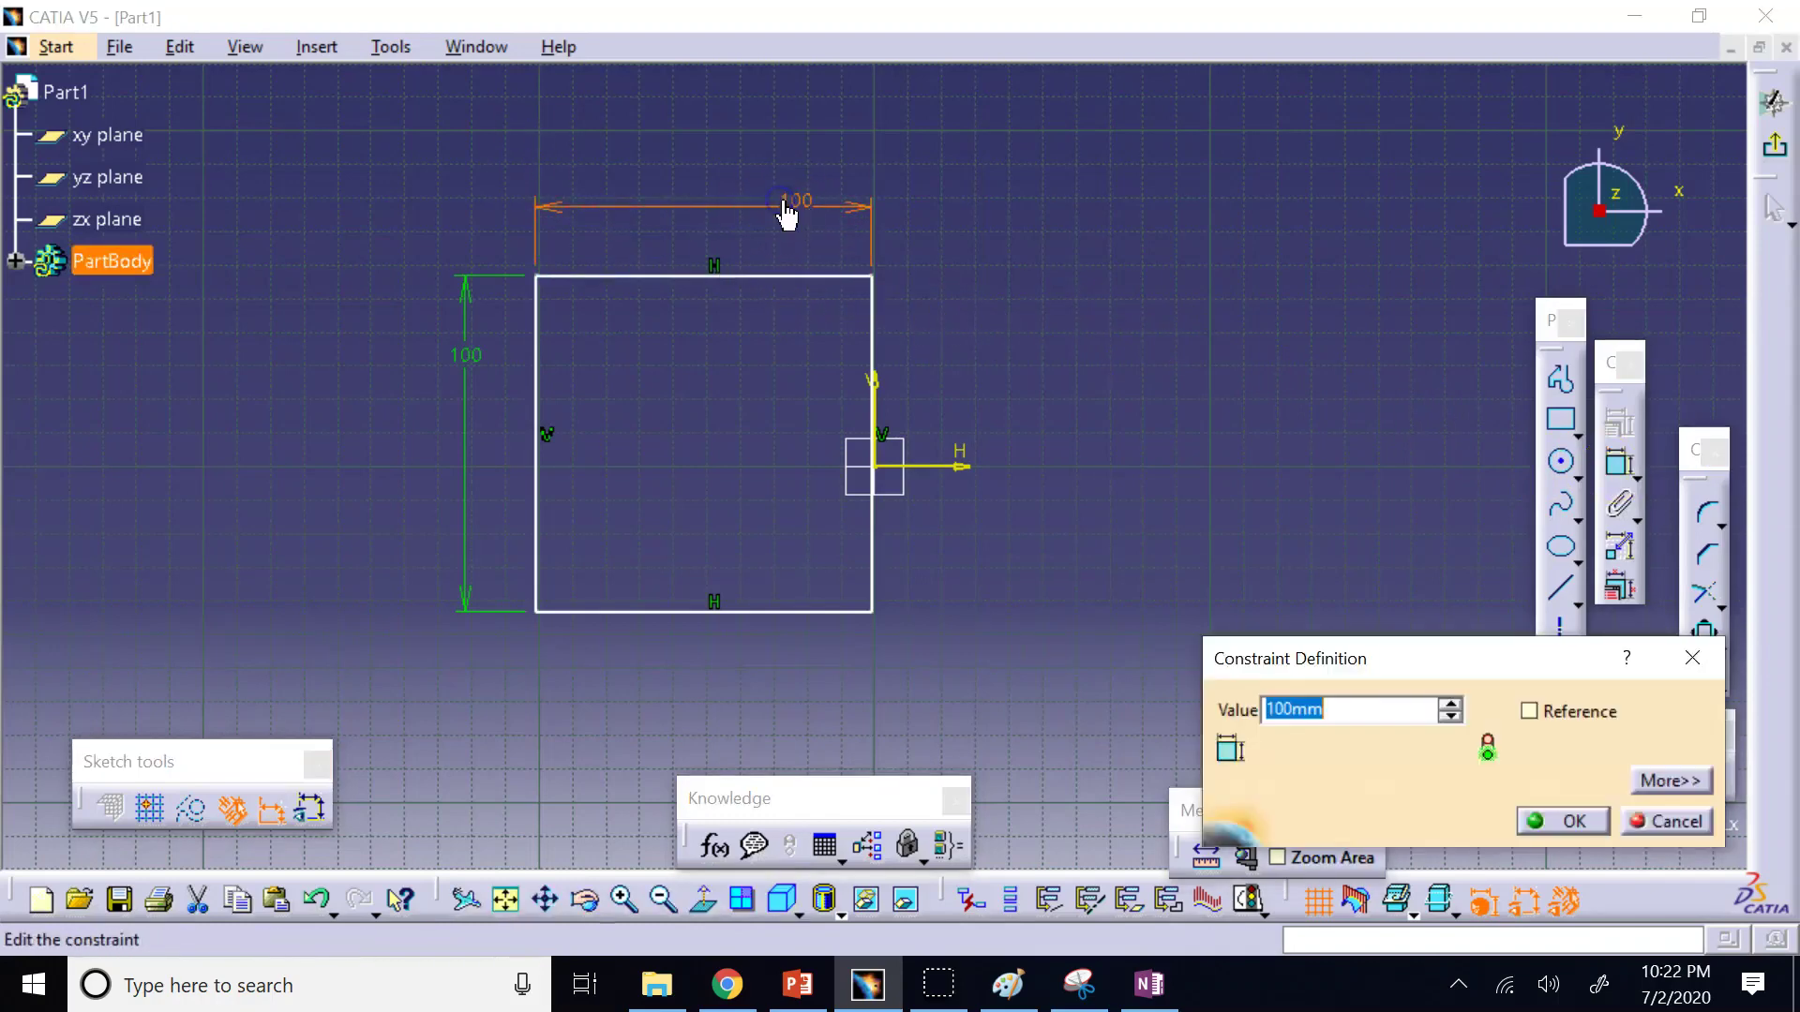
type("1")
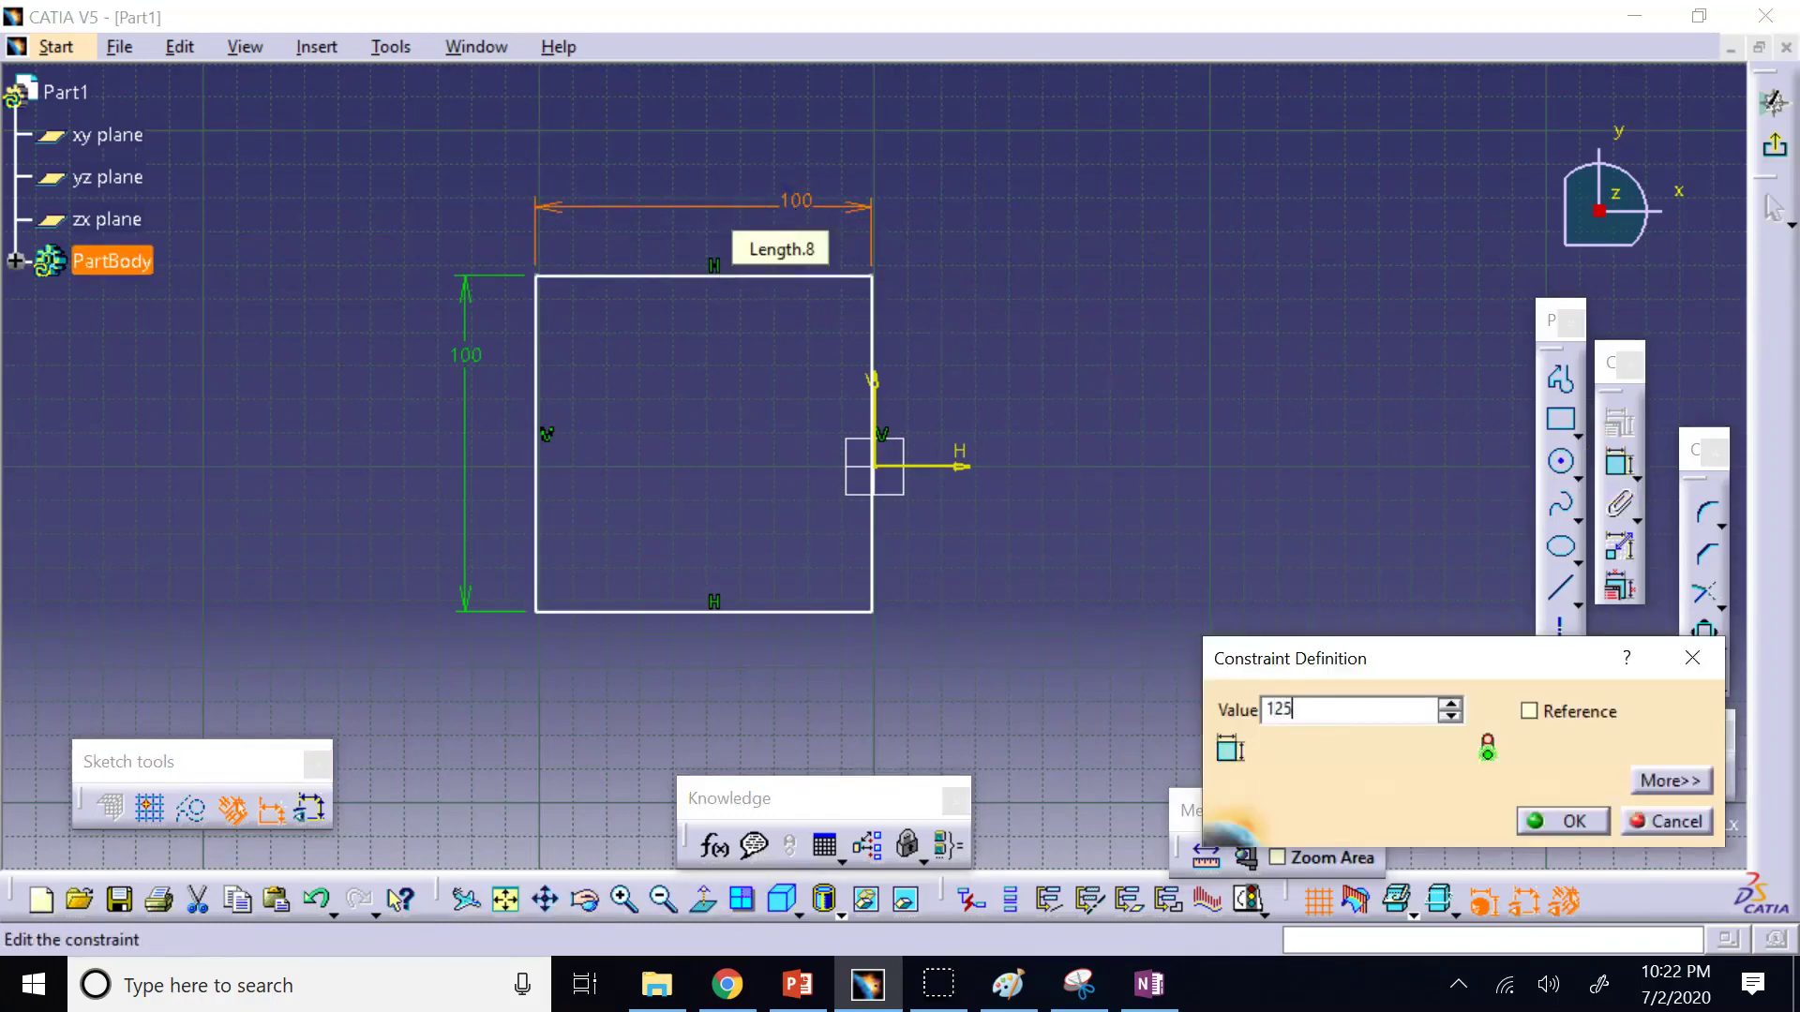
type("25")
key("Return")
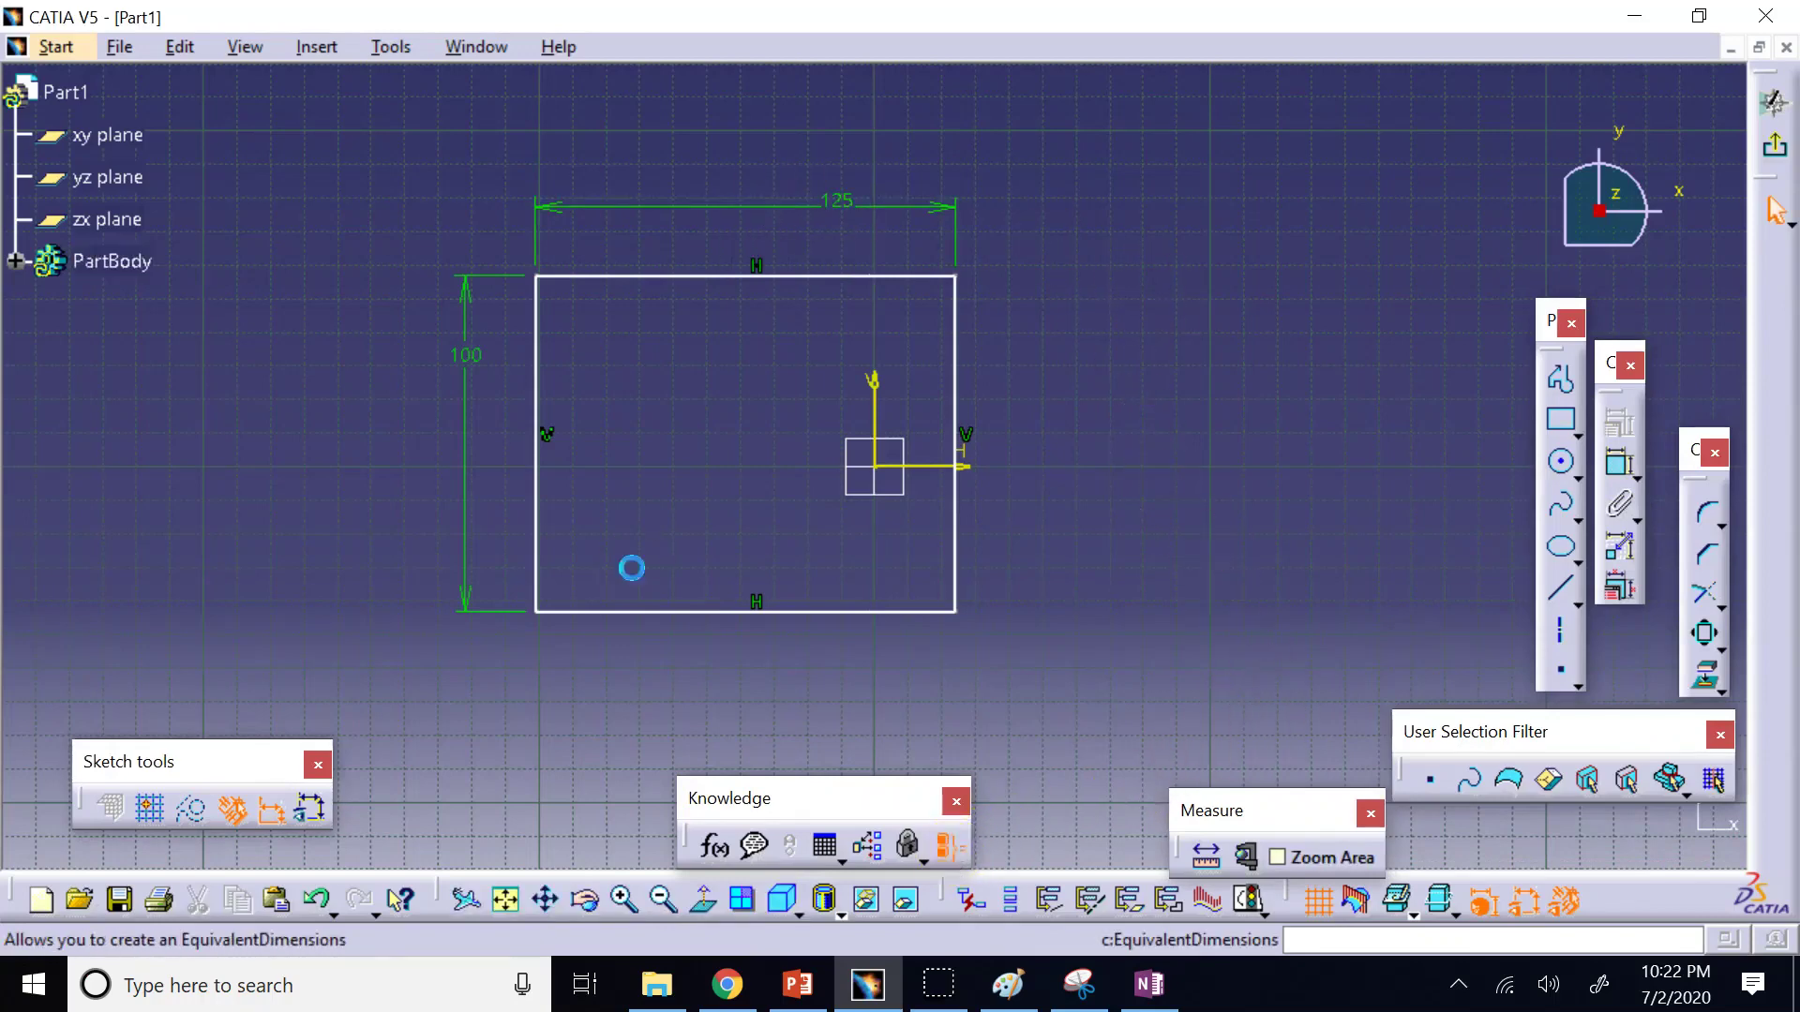
left_click(949, 854)
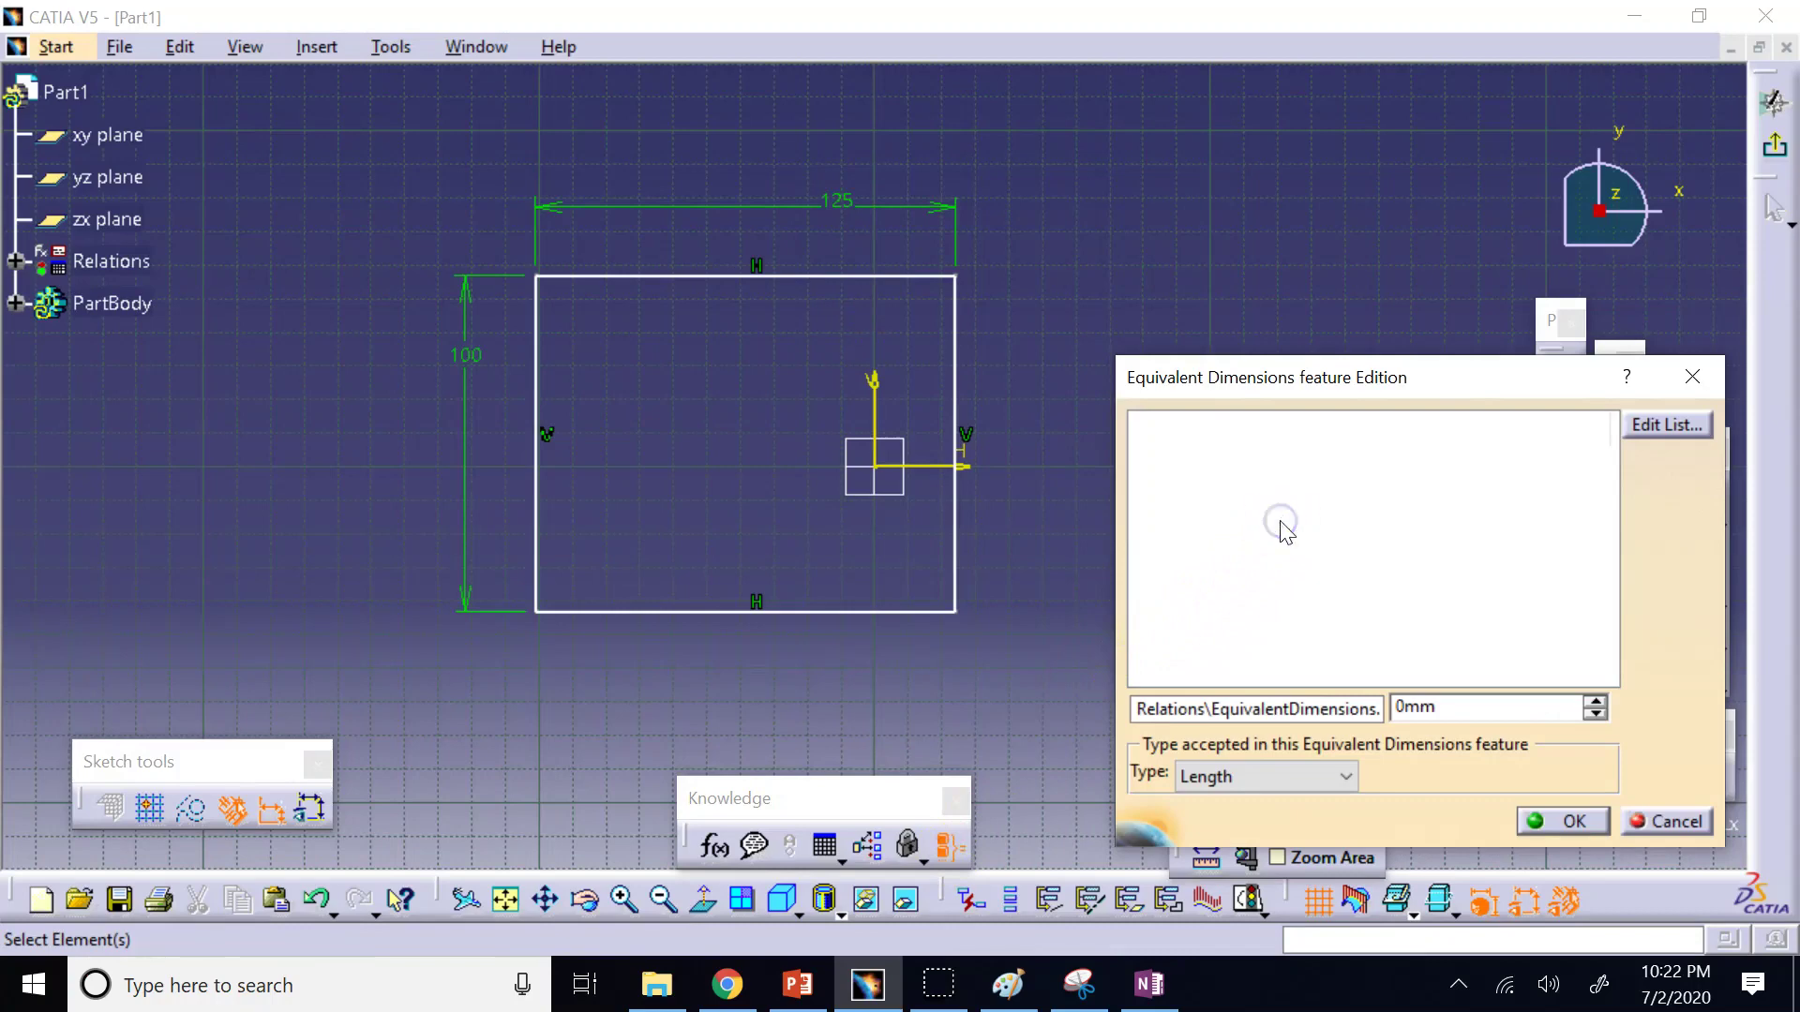
left_click(839, 211)
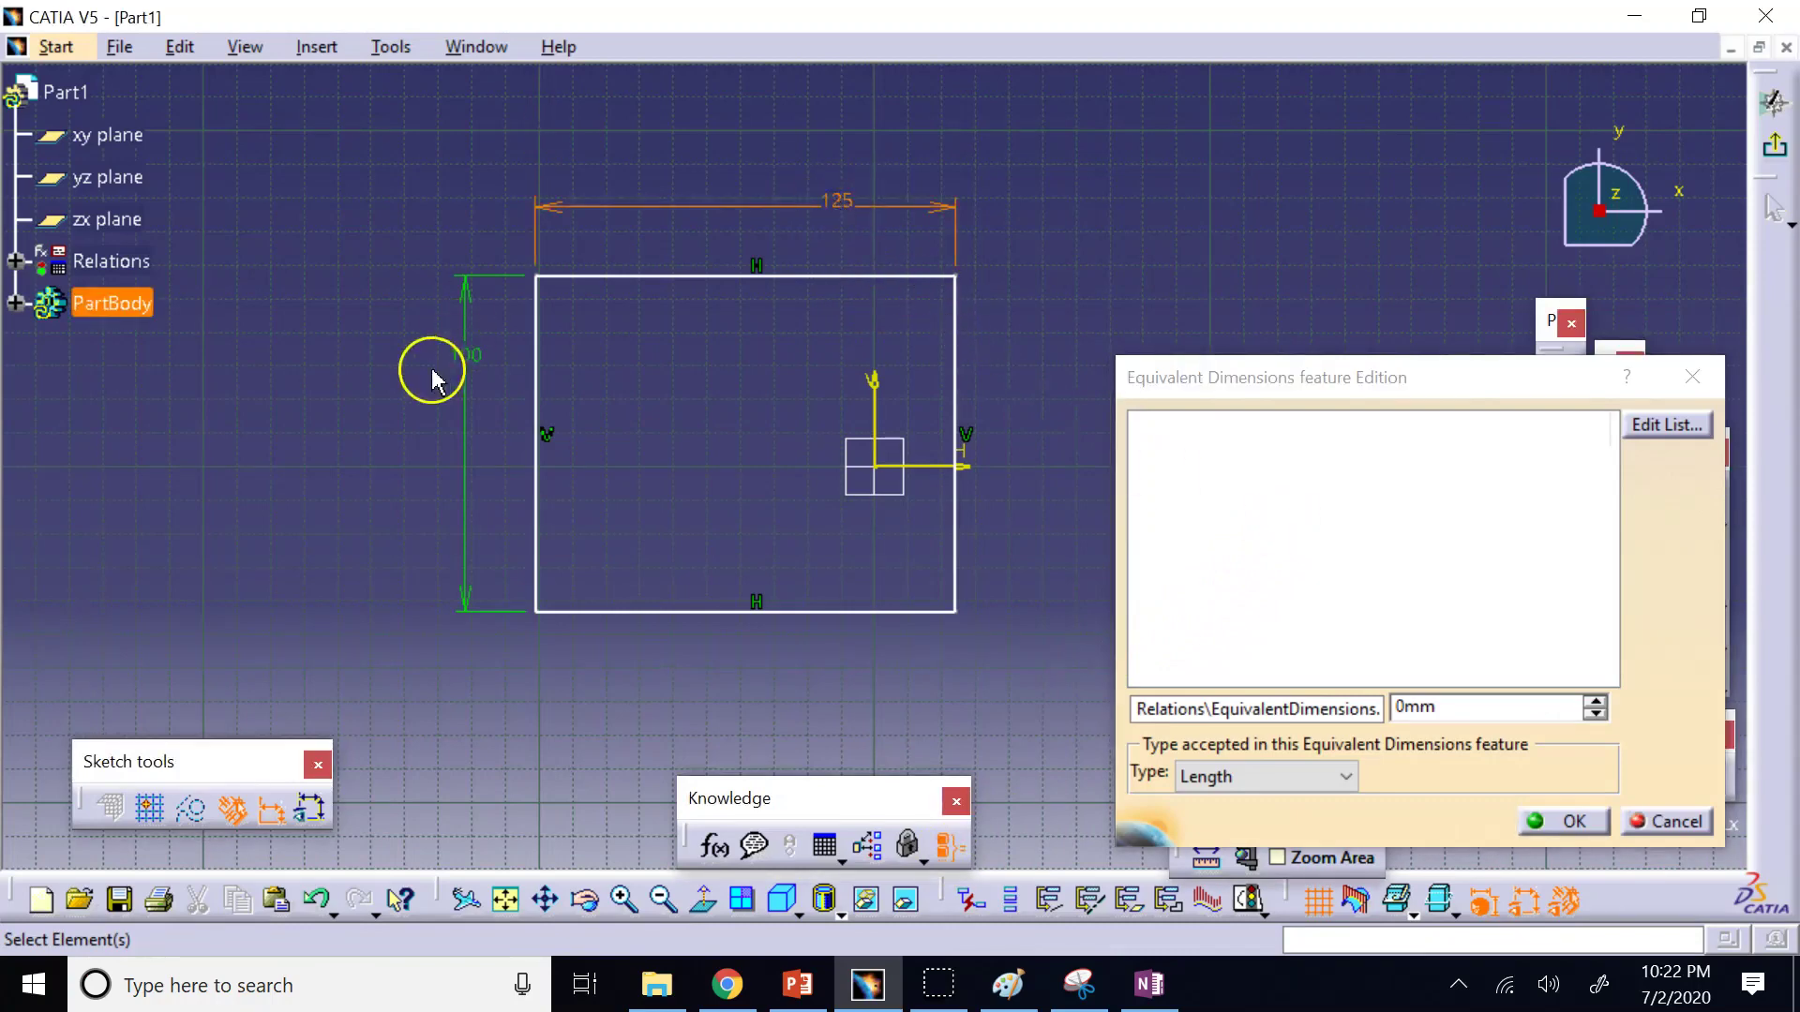
left_click(1275, 450)
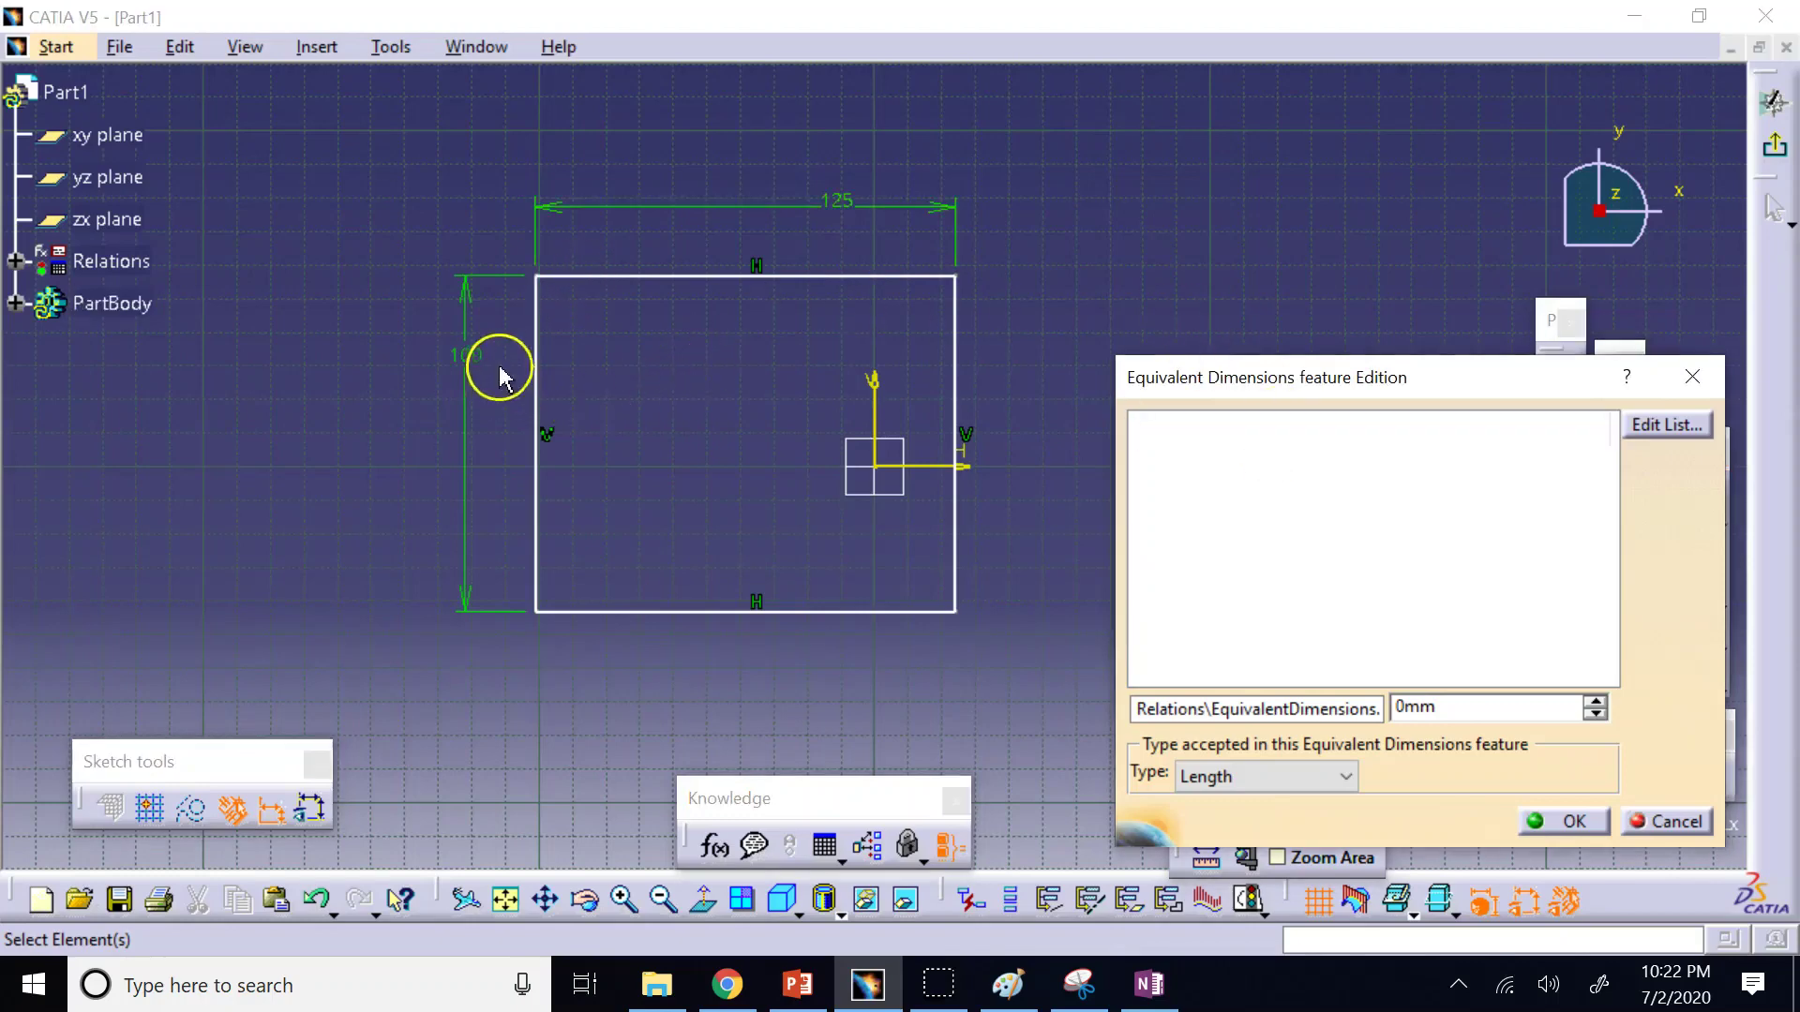
double_click(471, 361)
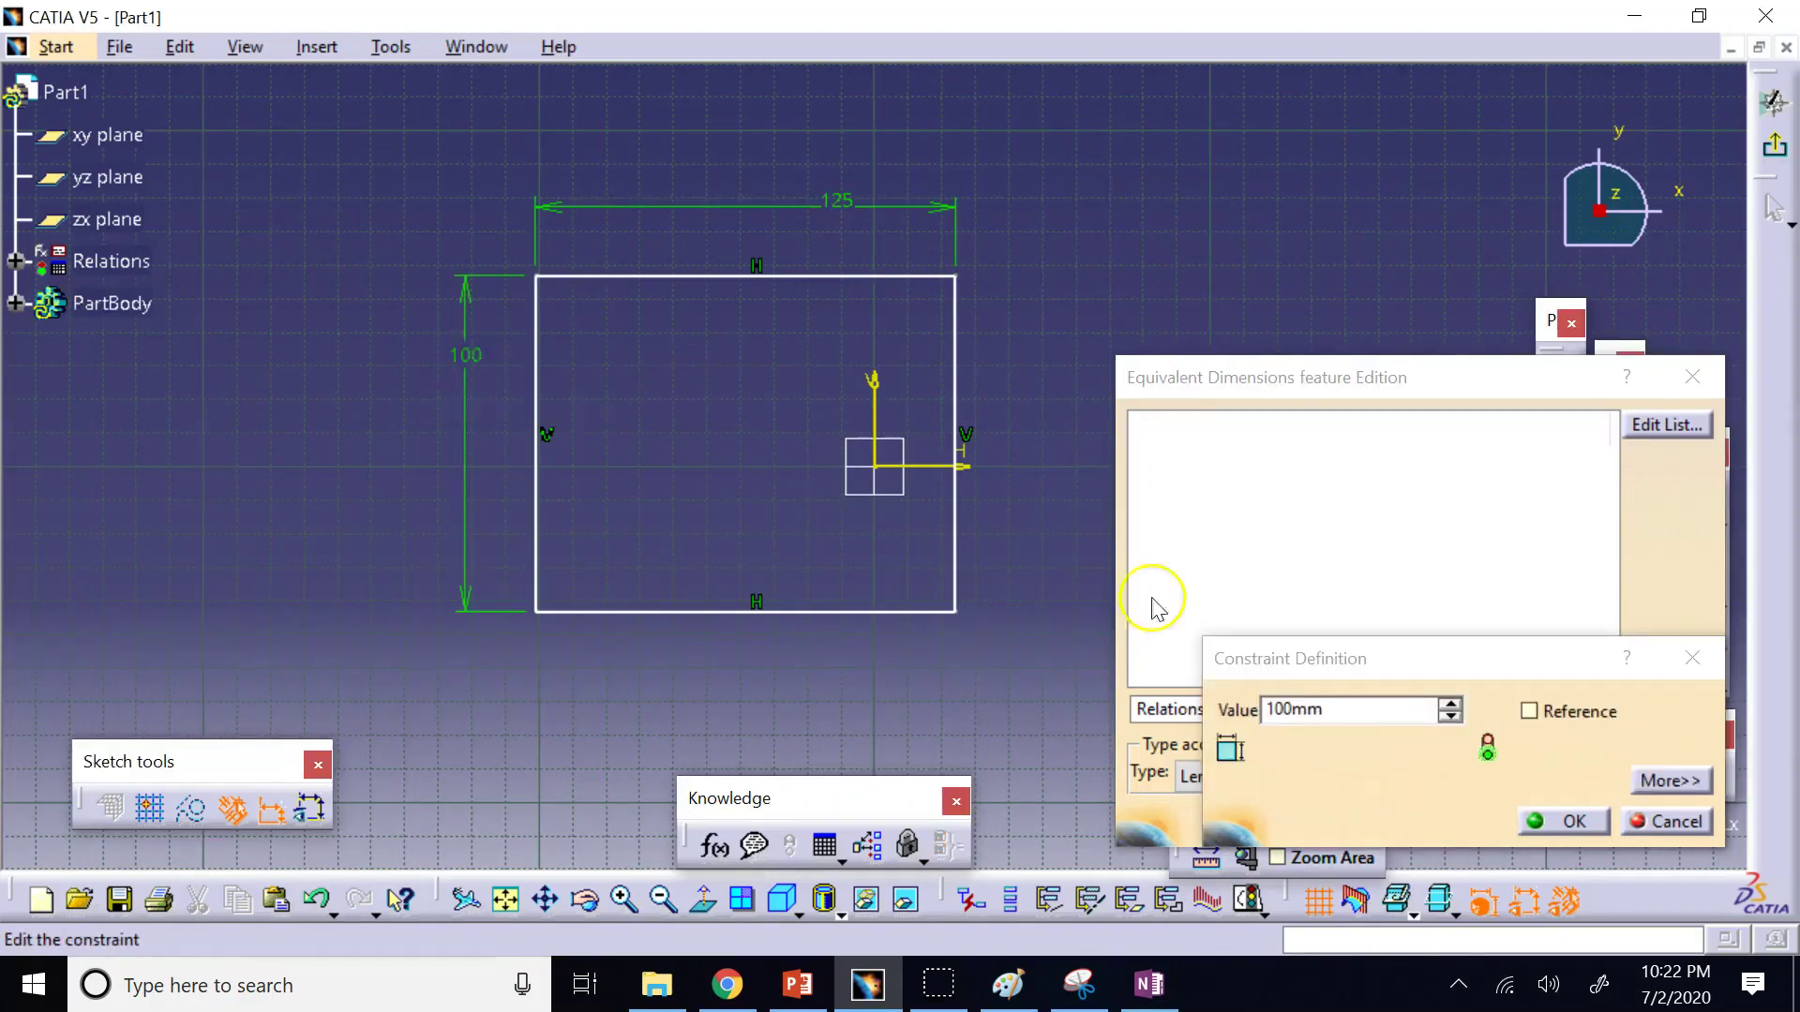
left_click(1556, 821)
left_click(1620, 821)
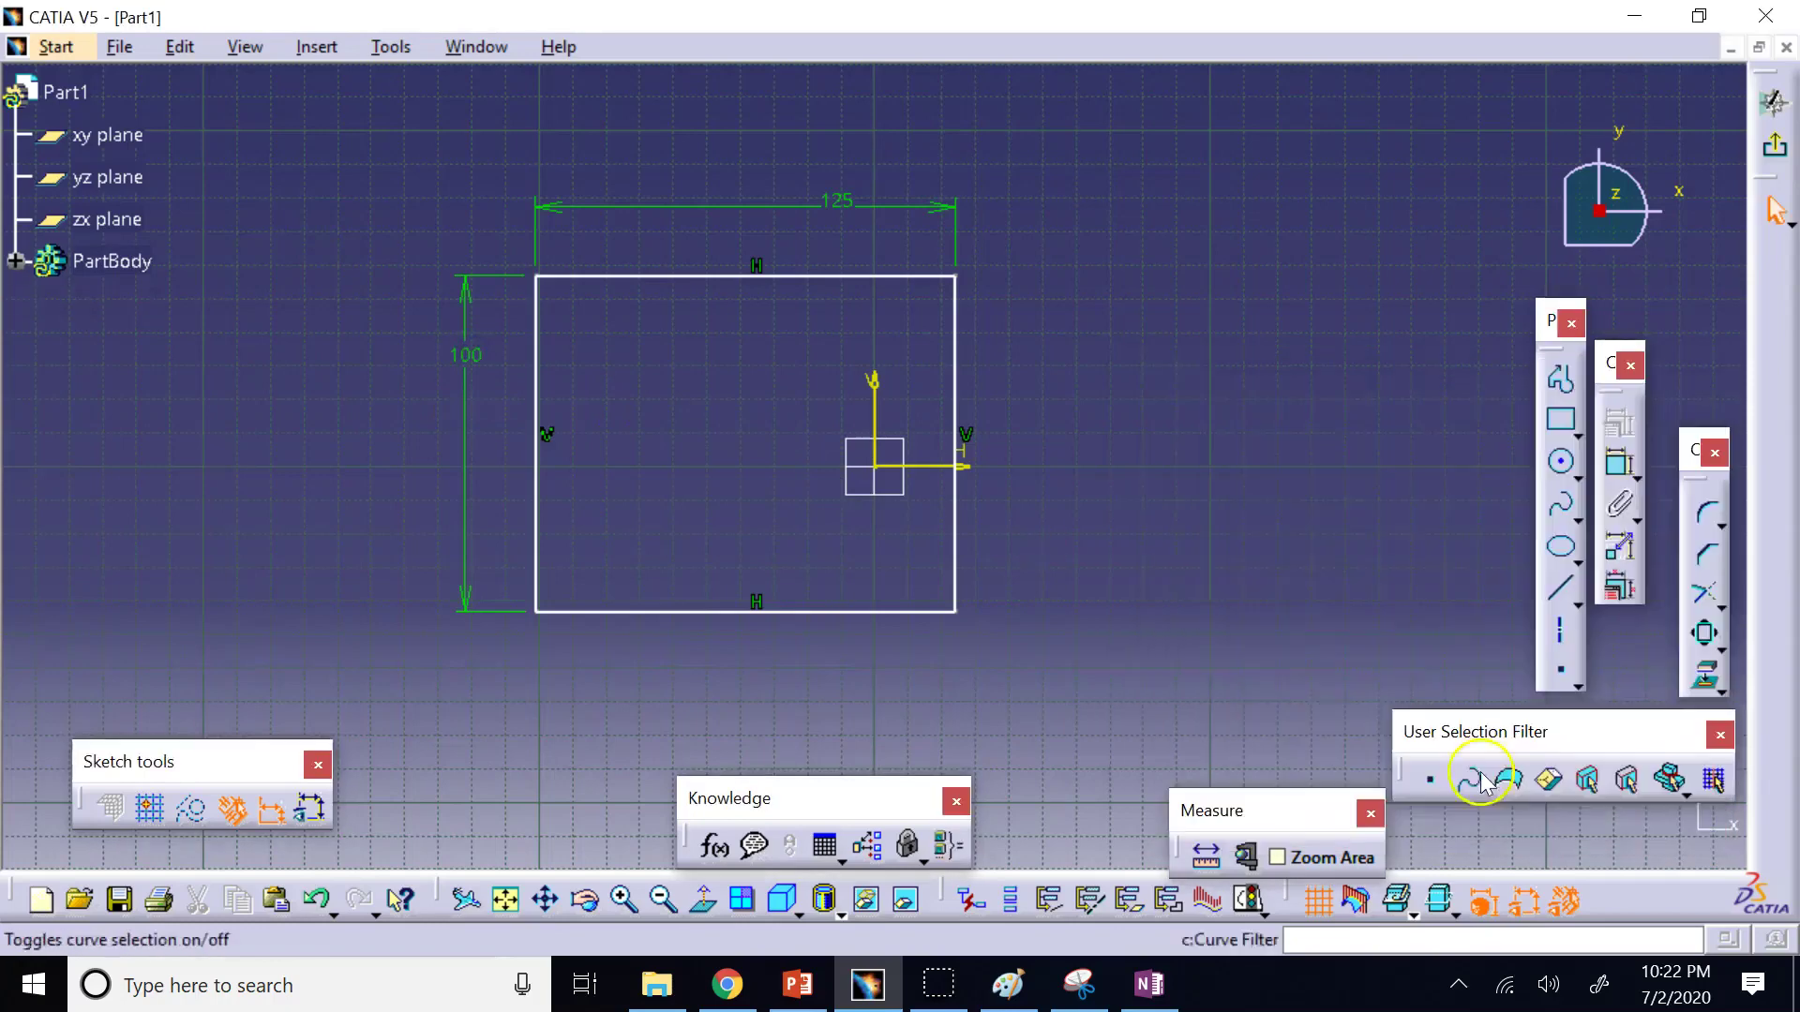
Make the rectangle's left-edge and top-edge length dimensions equal with an Equivalent Dimensions relation.
left_click(474, 358)
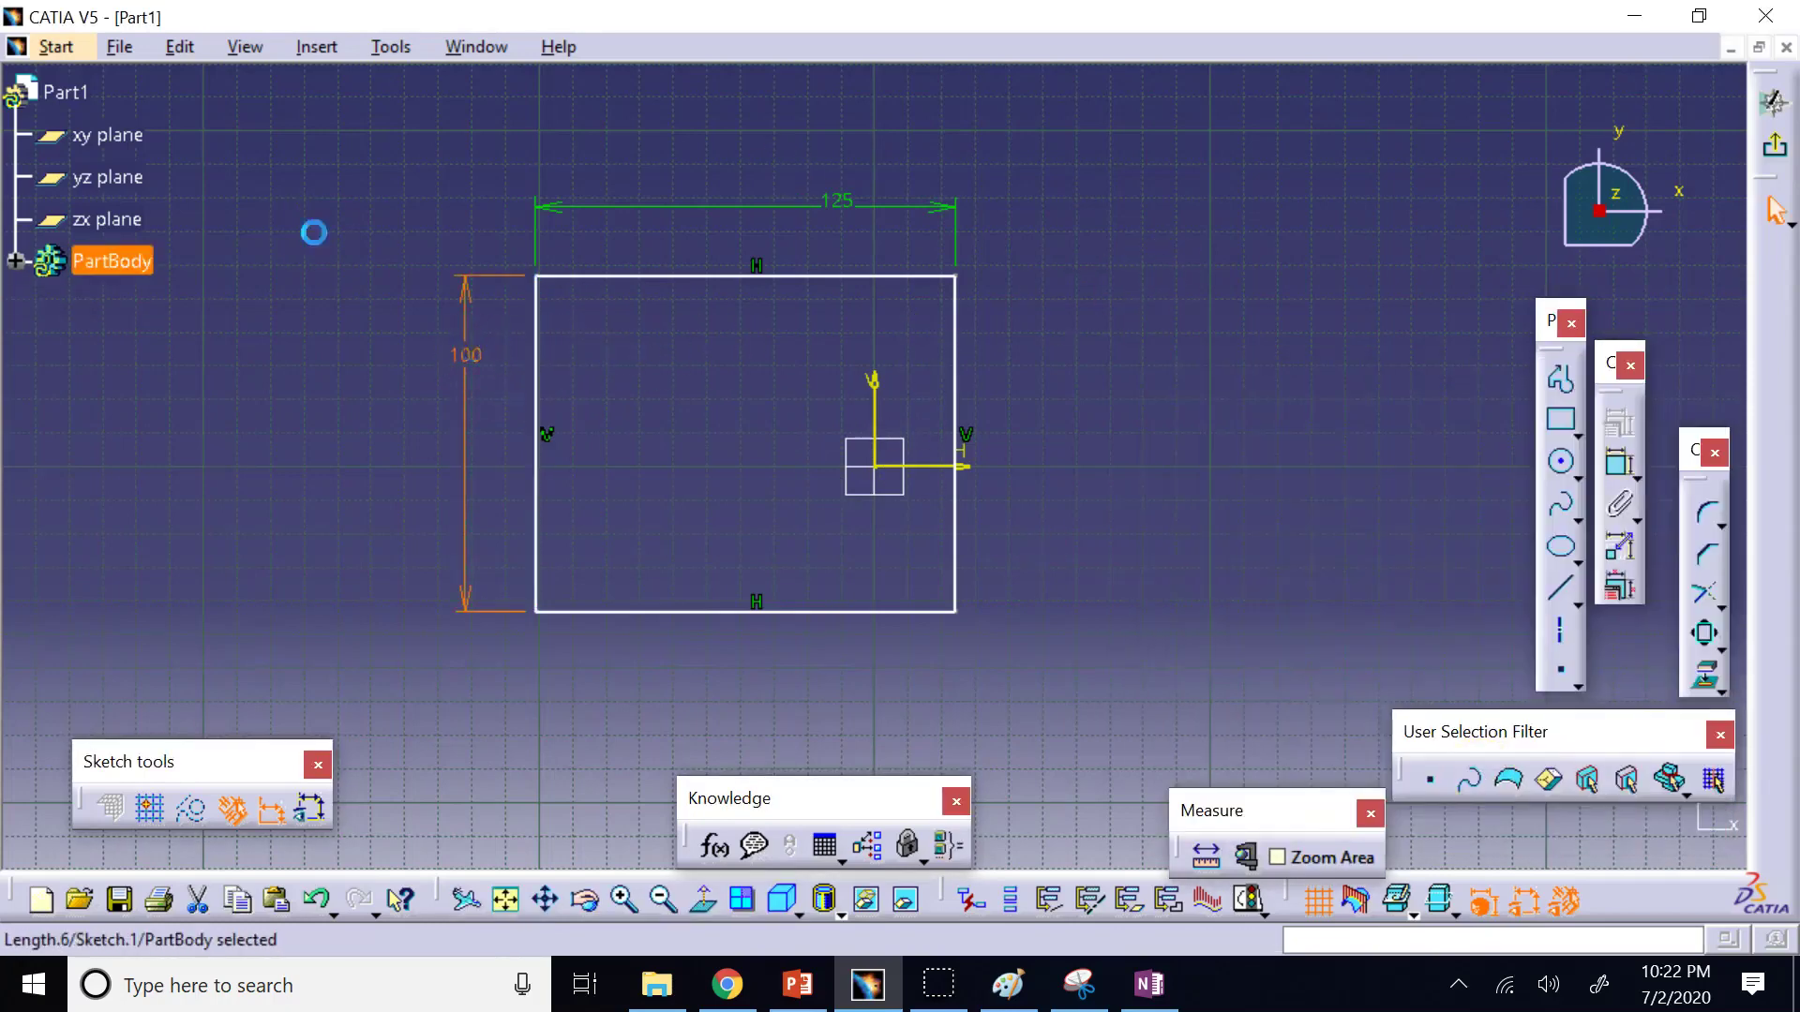
left_click(844, 199, "ctrl")
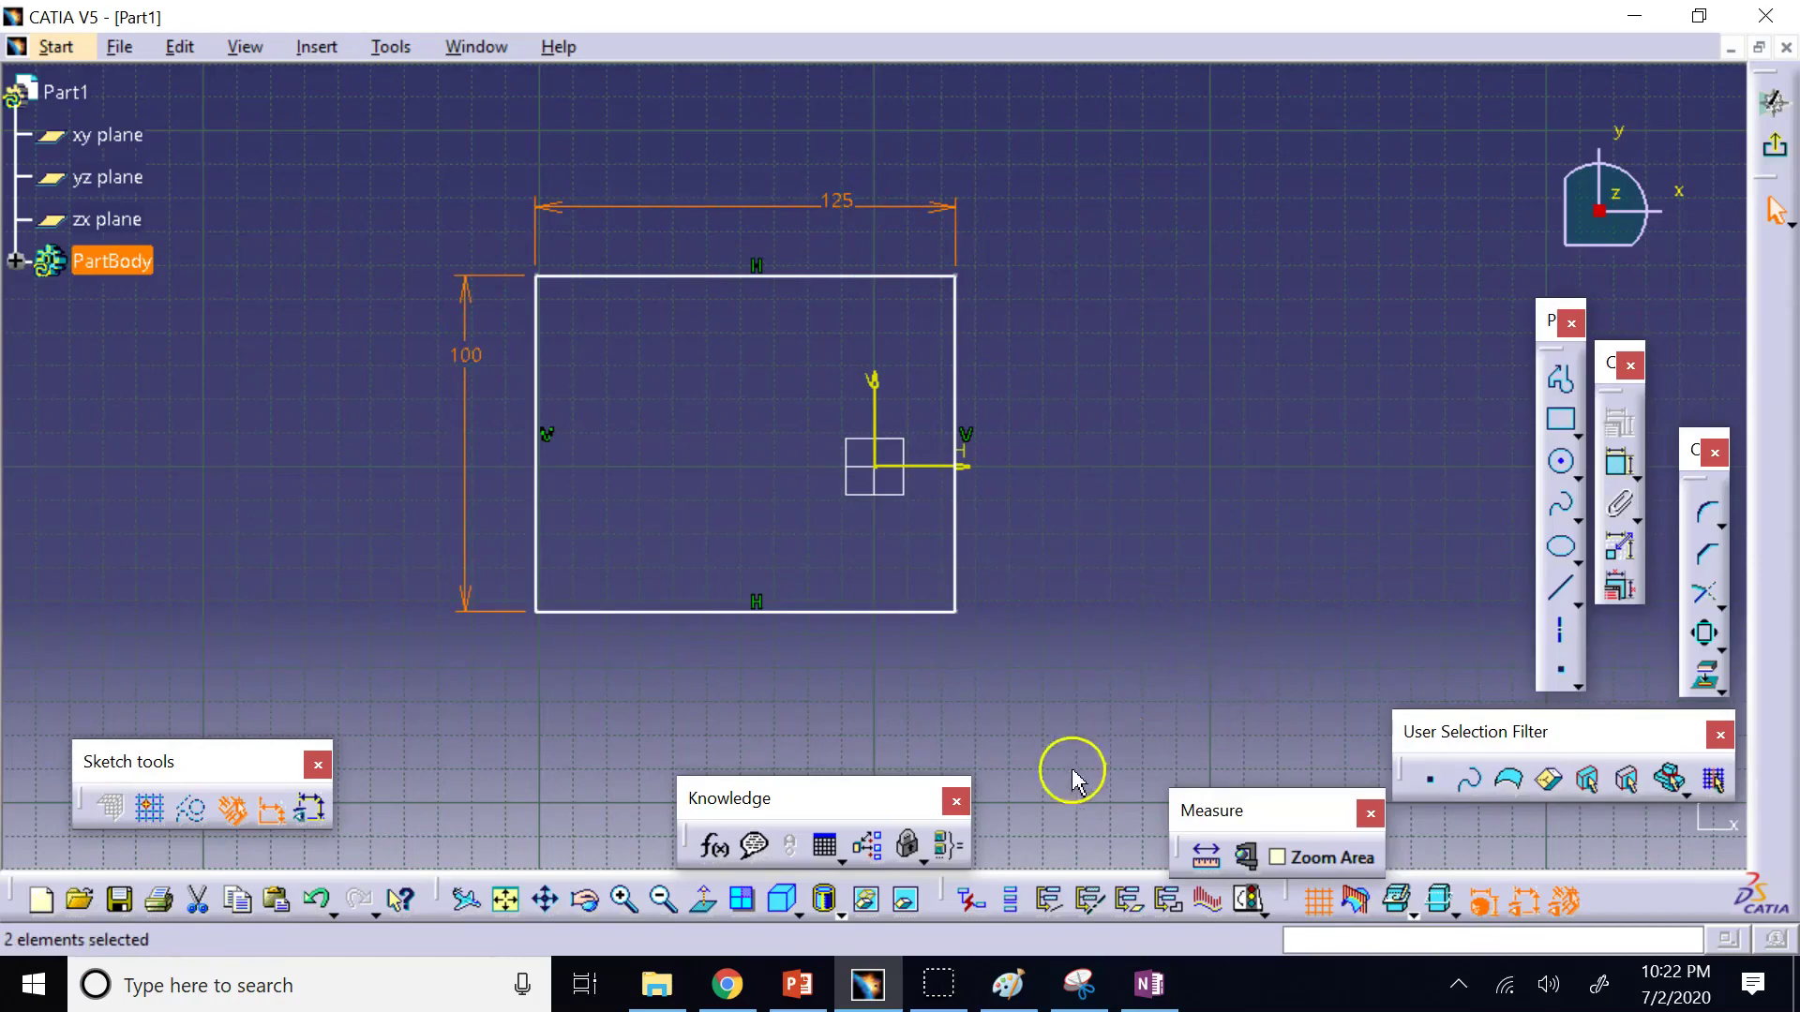
left_click(947, 846)
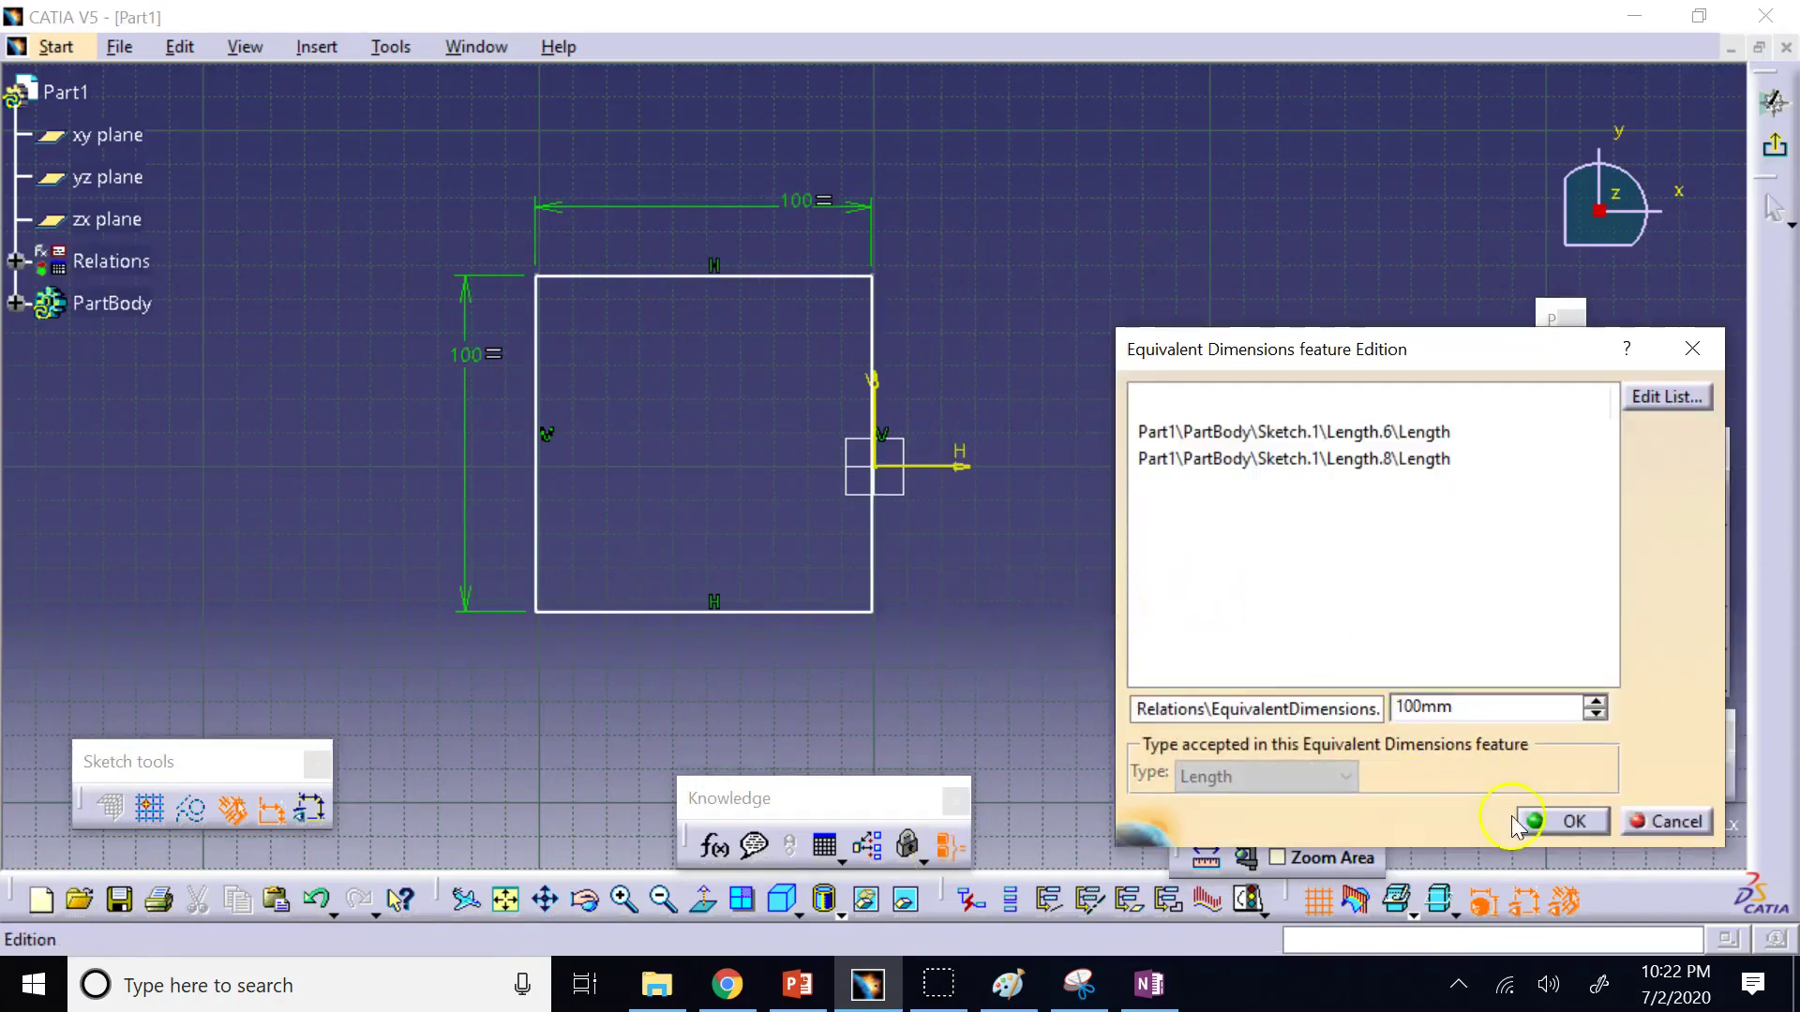
left_click(1552, 823)
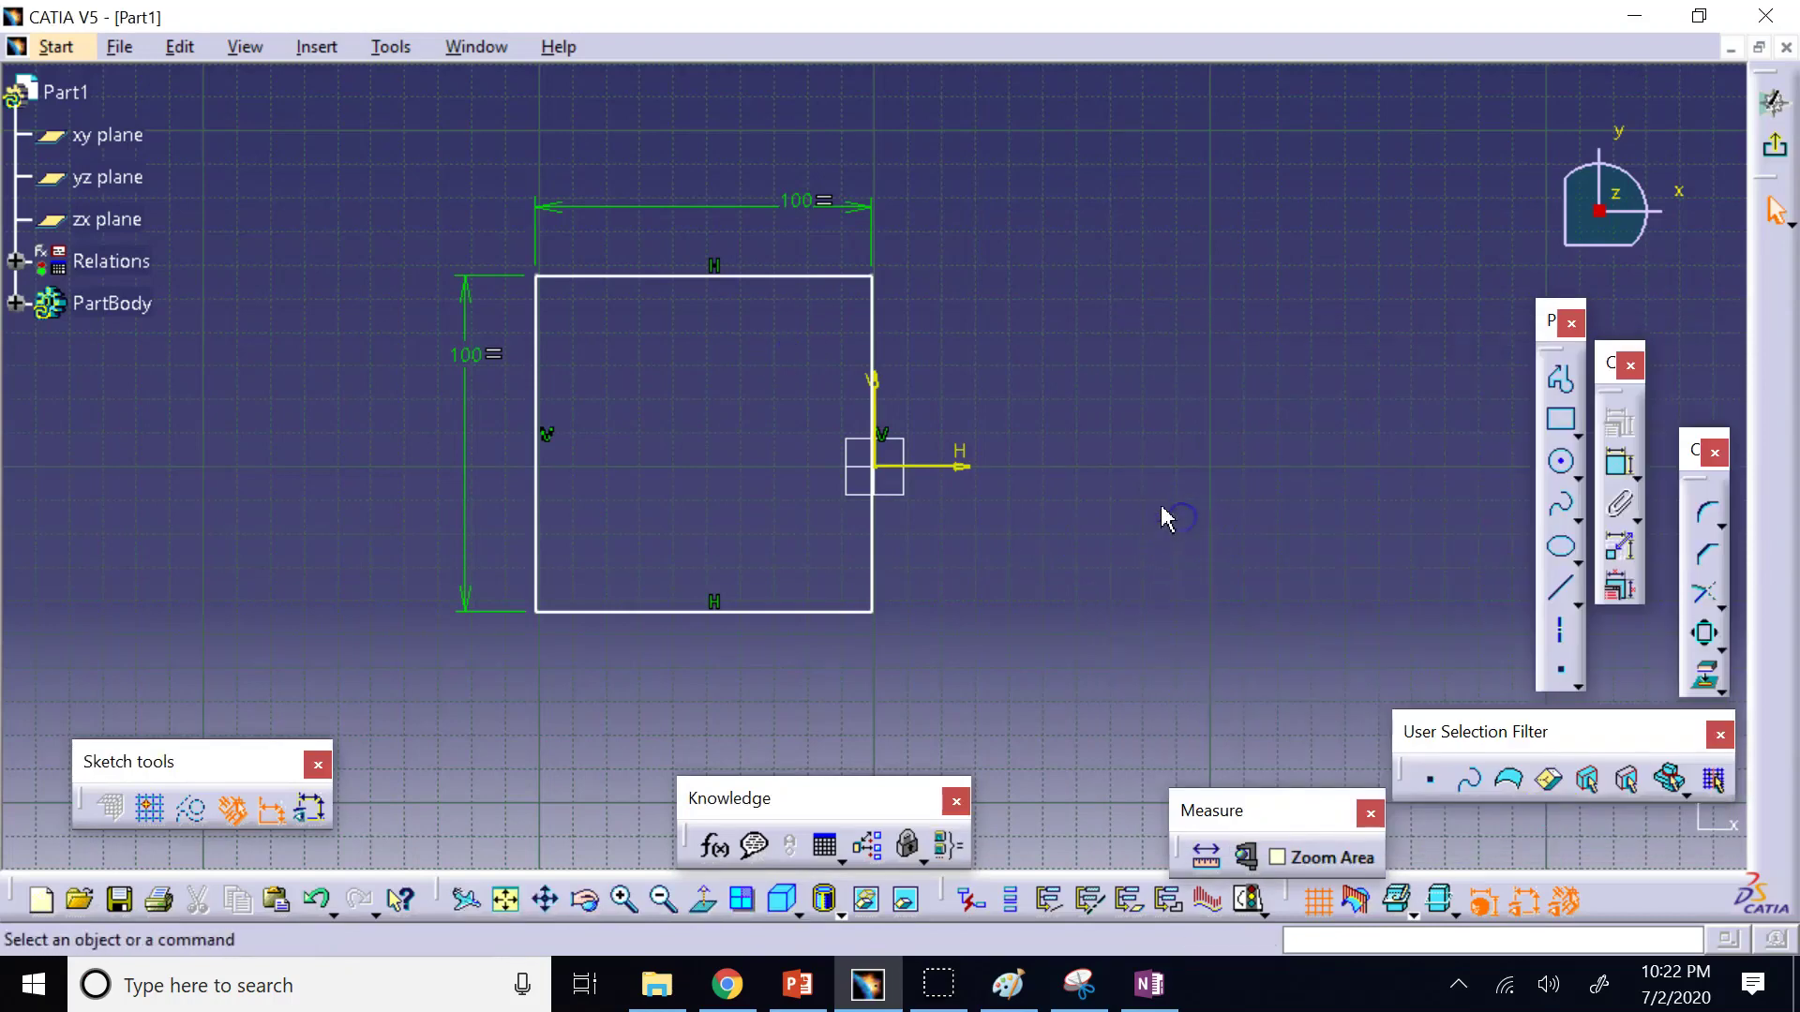
Set the length of the rectangle's top edge to 123 mm to drive both equivalent dimensions.
double_click(812, 203)
type("123")
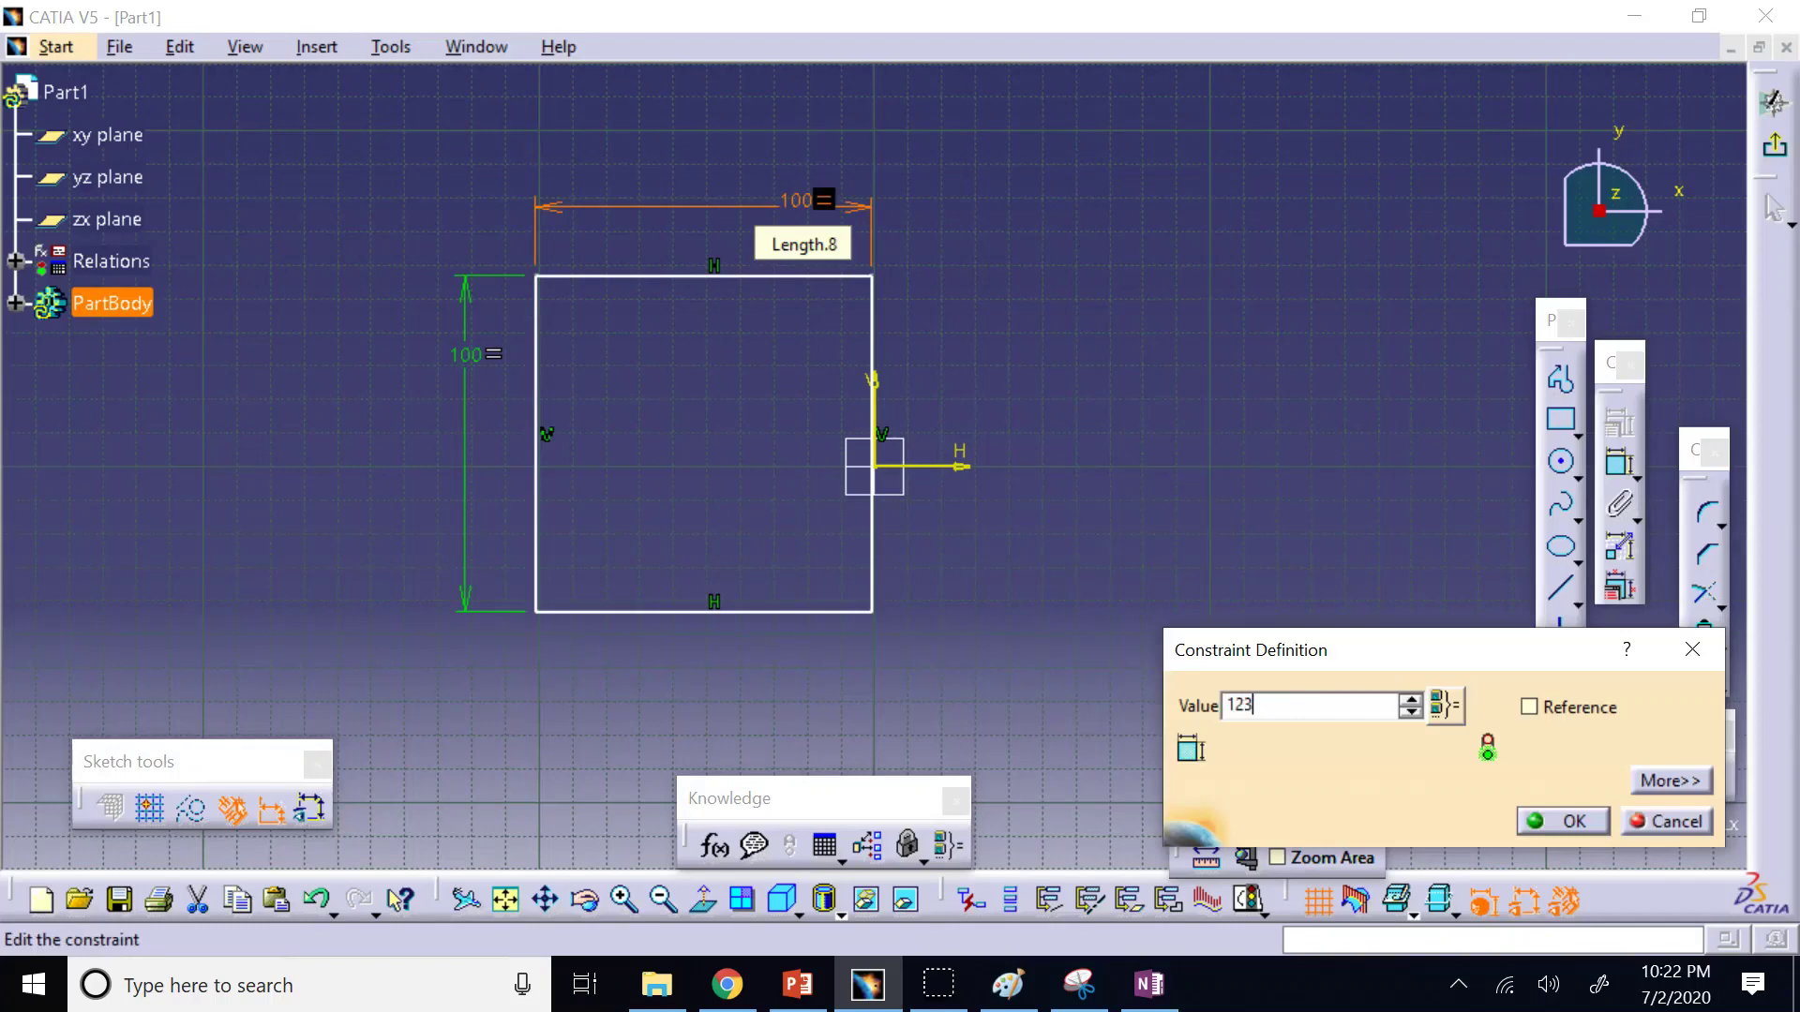
key("Return")
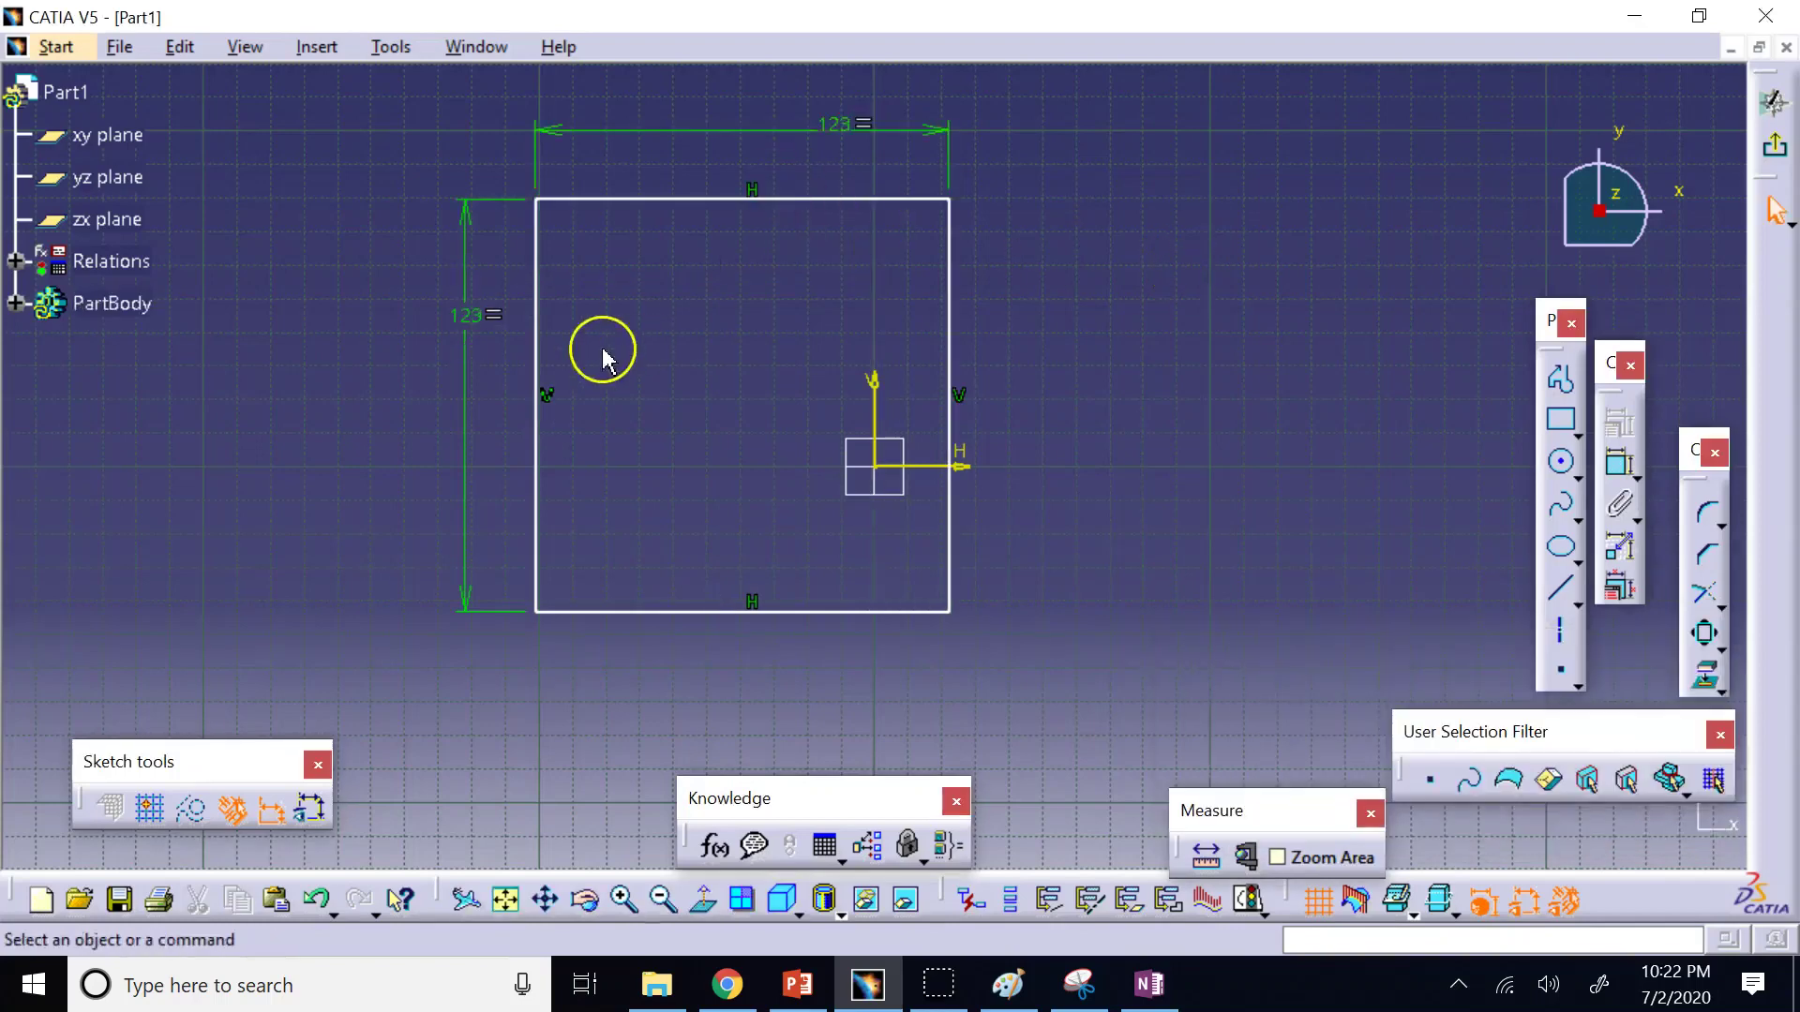
Set the length of the rectangle's left edge to 145 mm and clear the selection.
double_click(476, 316)
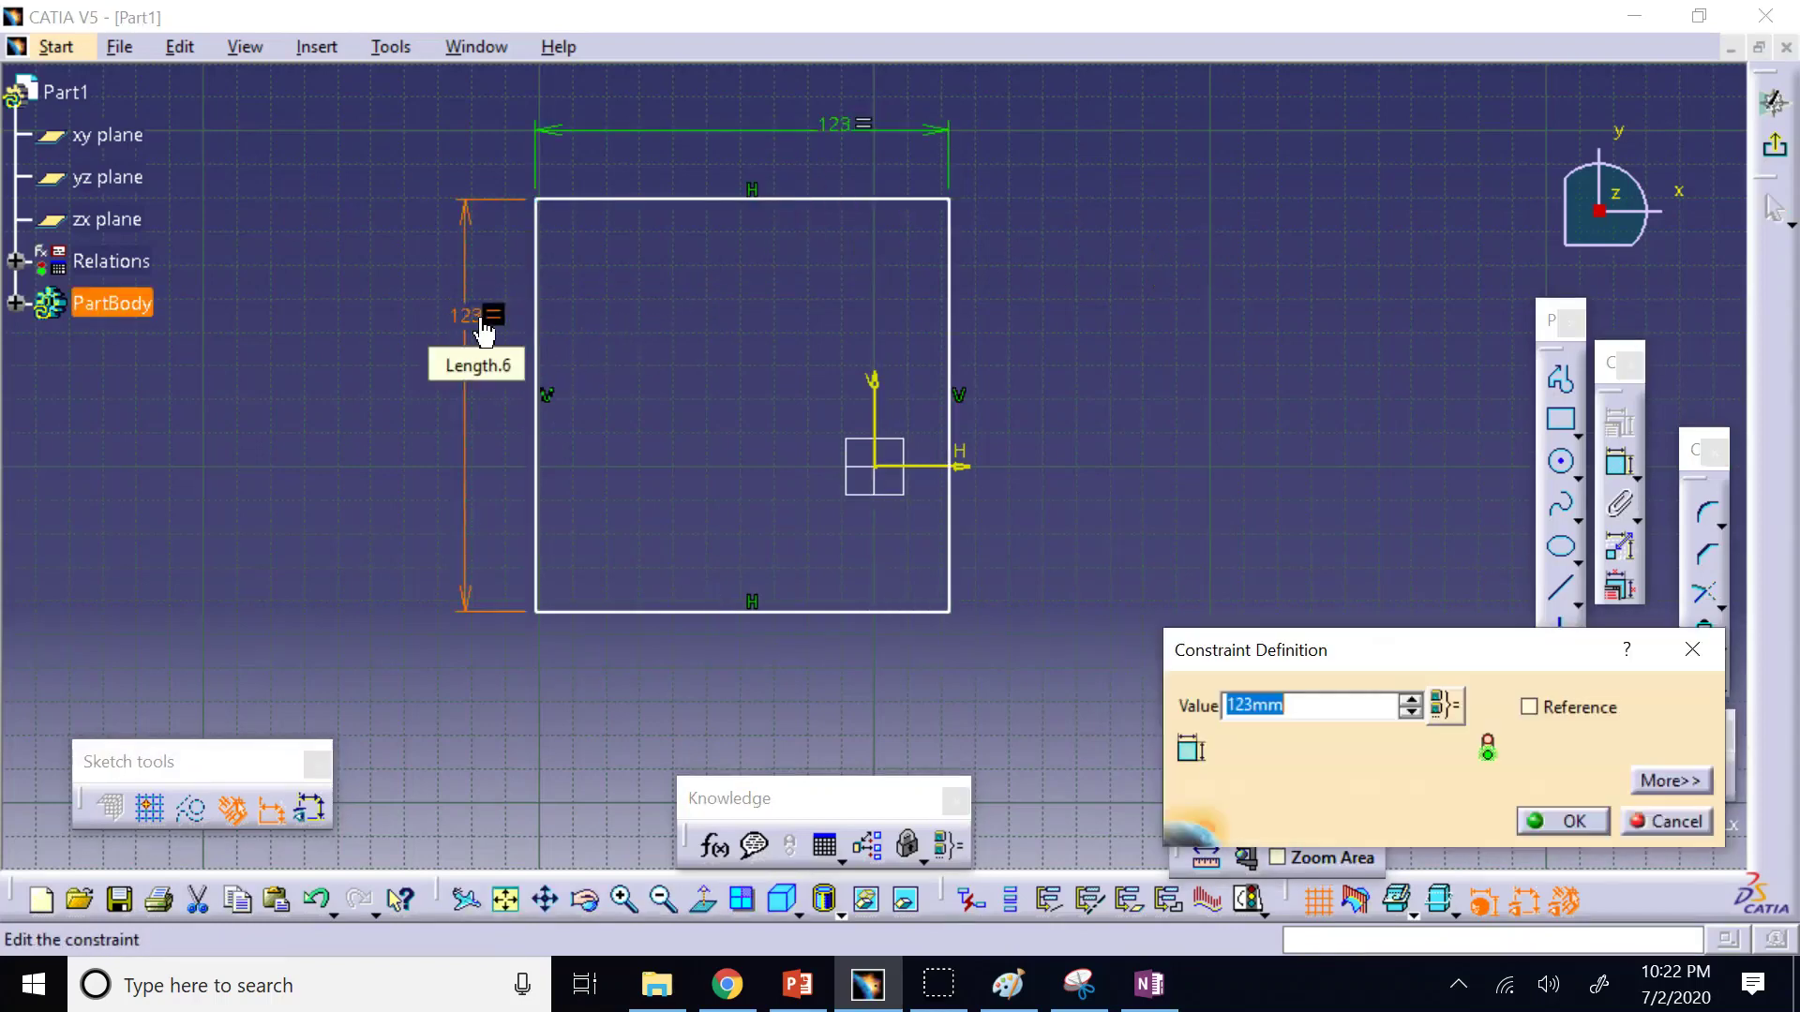
type("145")
key("Return")
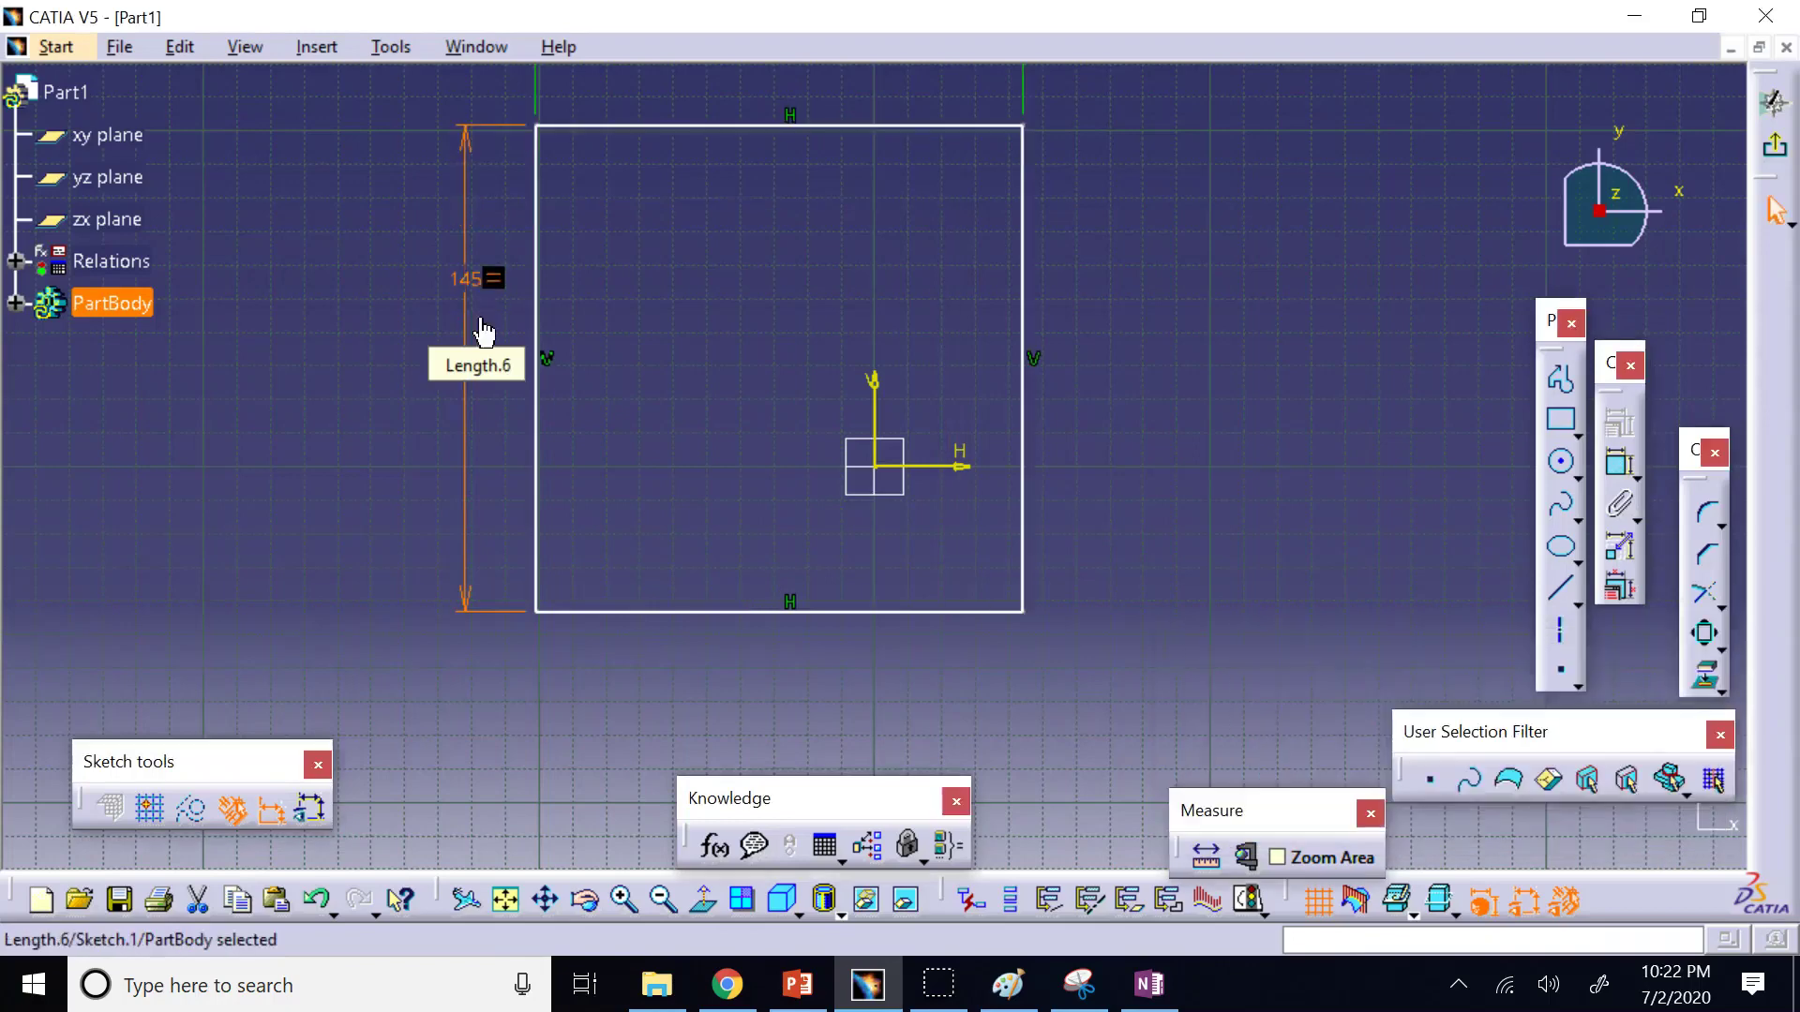
left_click(518, 903)
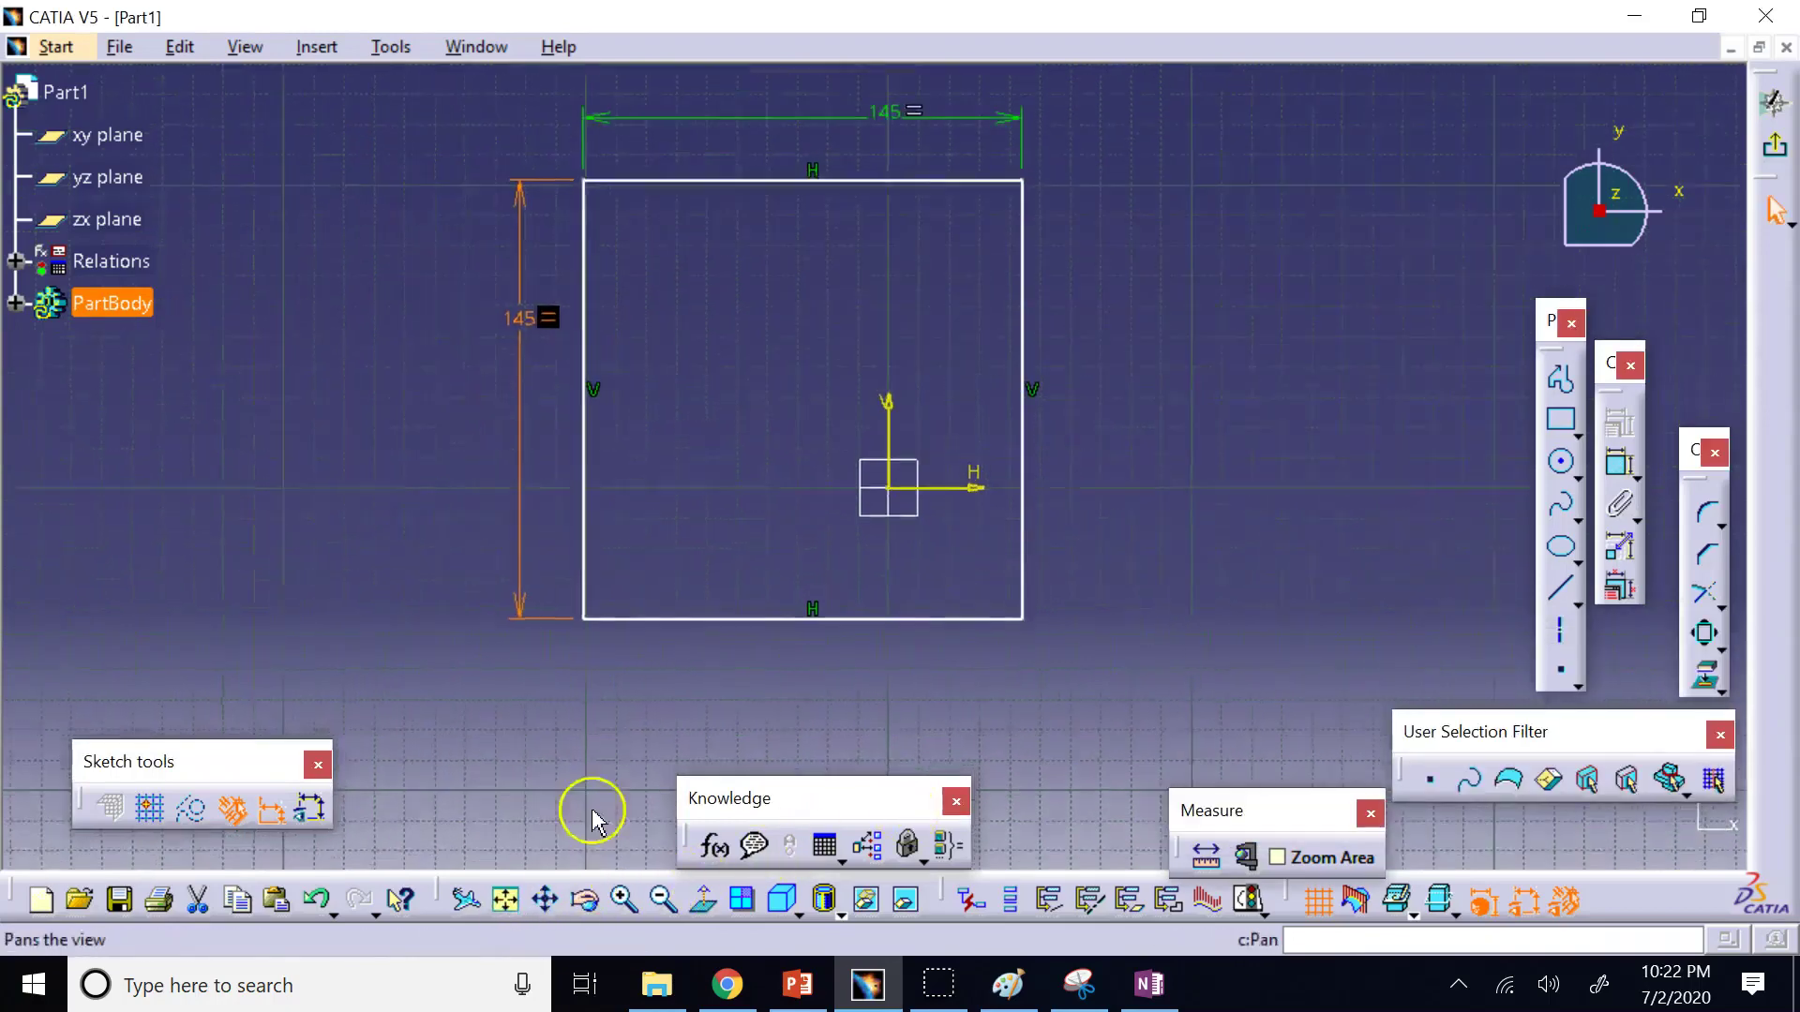
left_click(1128, 389)
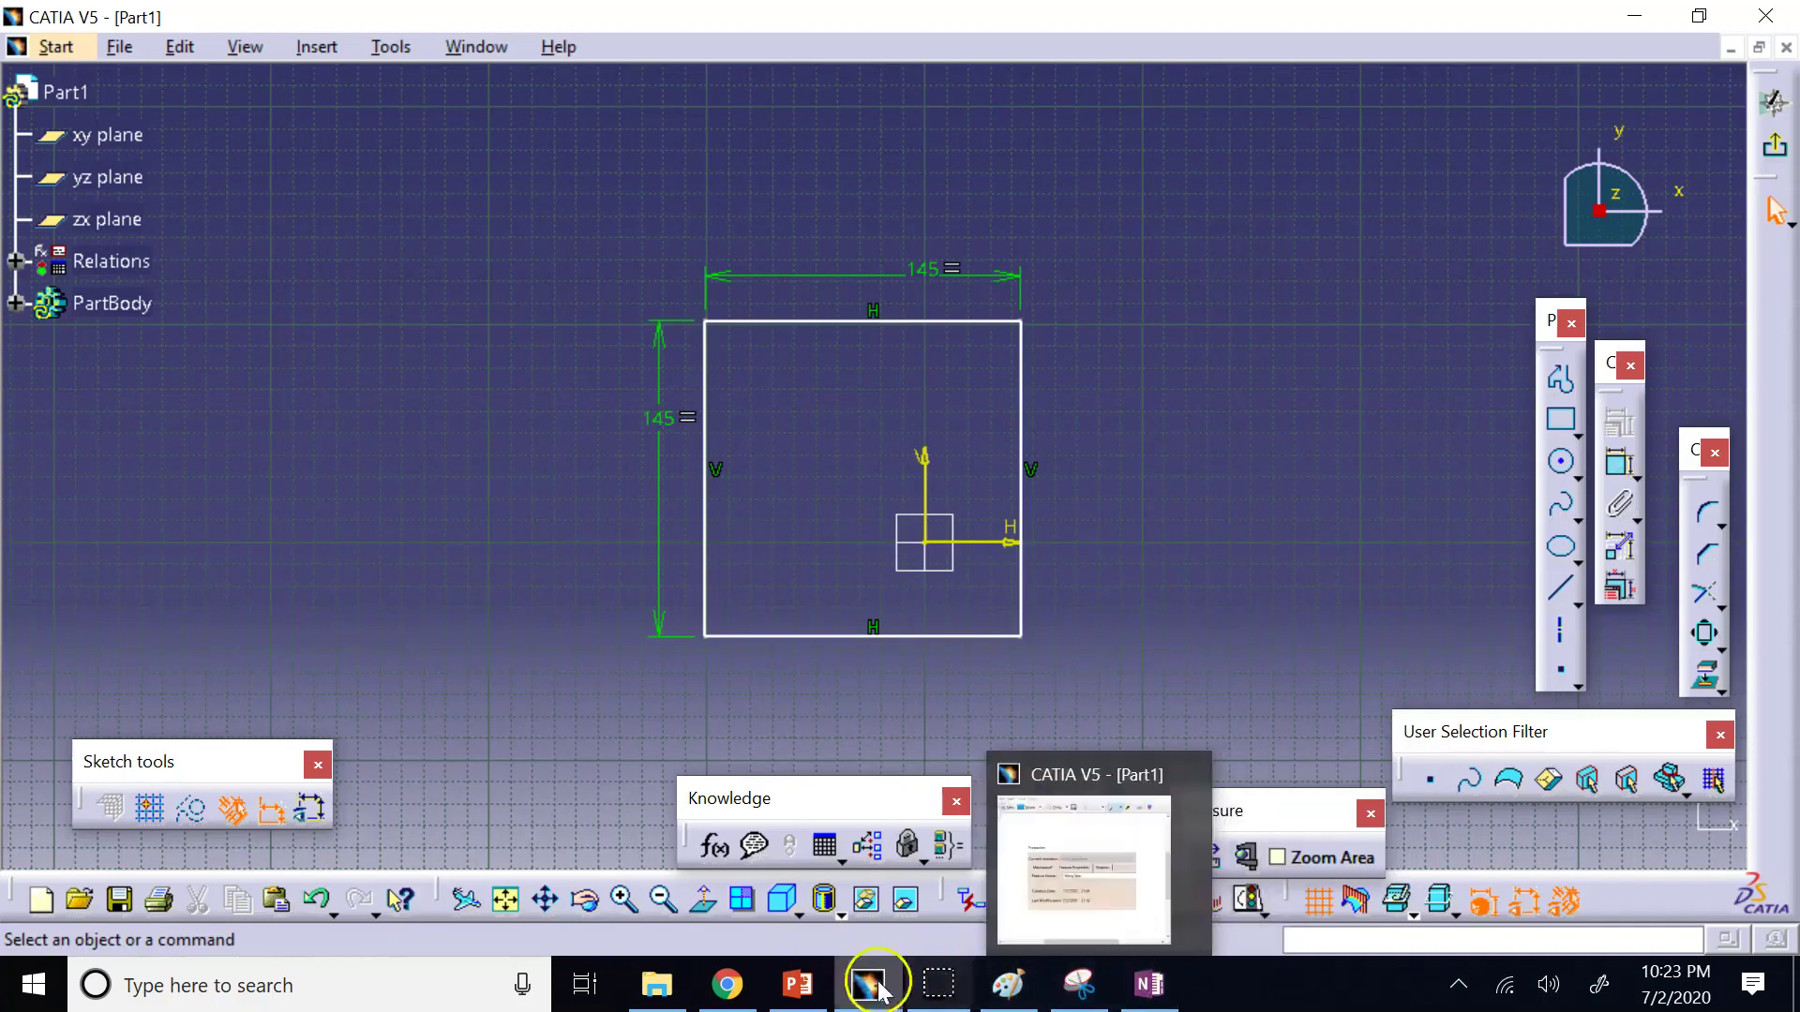
Switch to the PowerPoint lecture and read the slide on using the Design Table Tool.
mouse_move(816, 998)
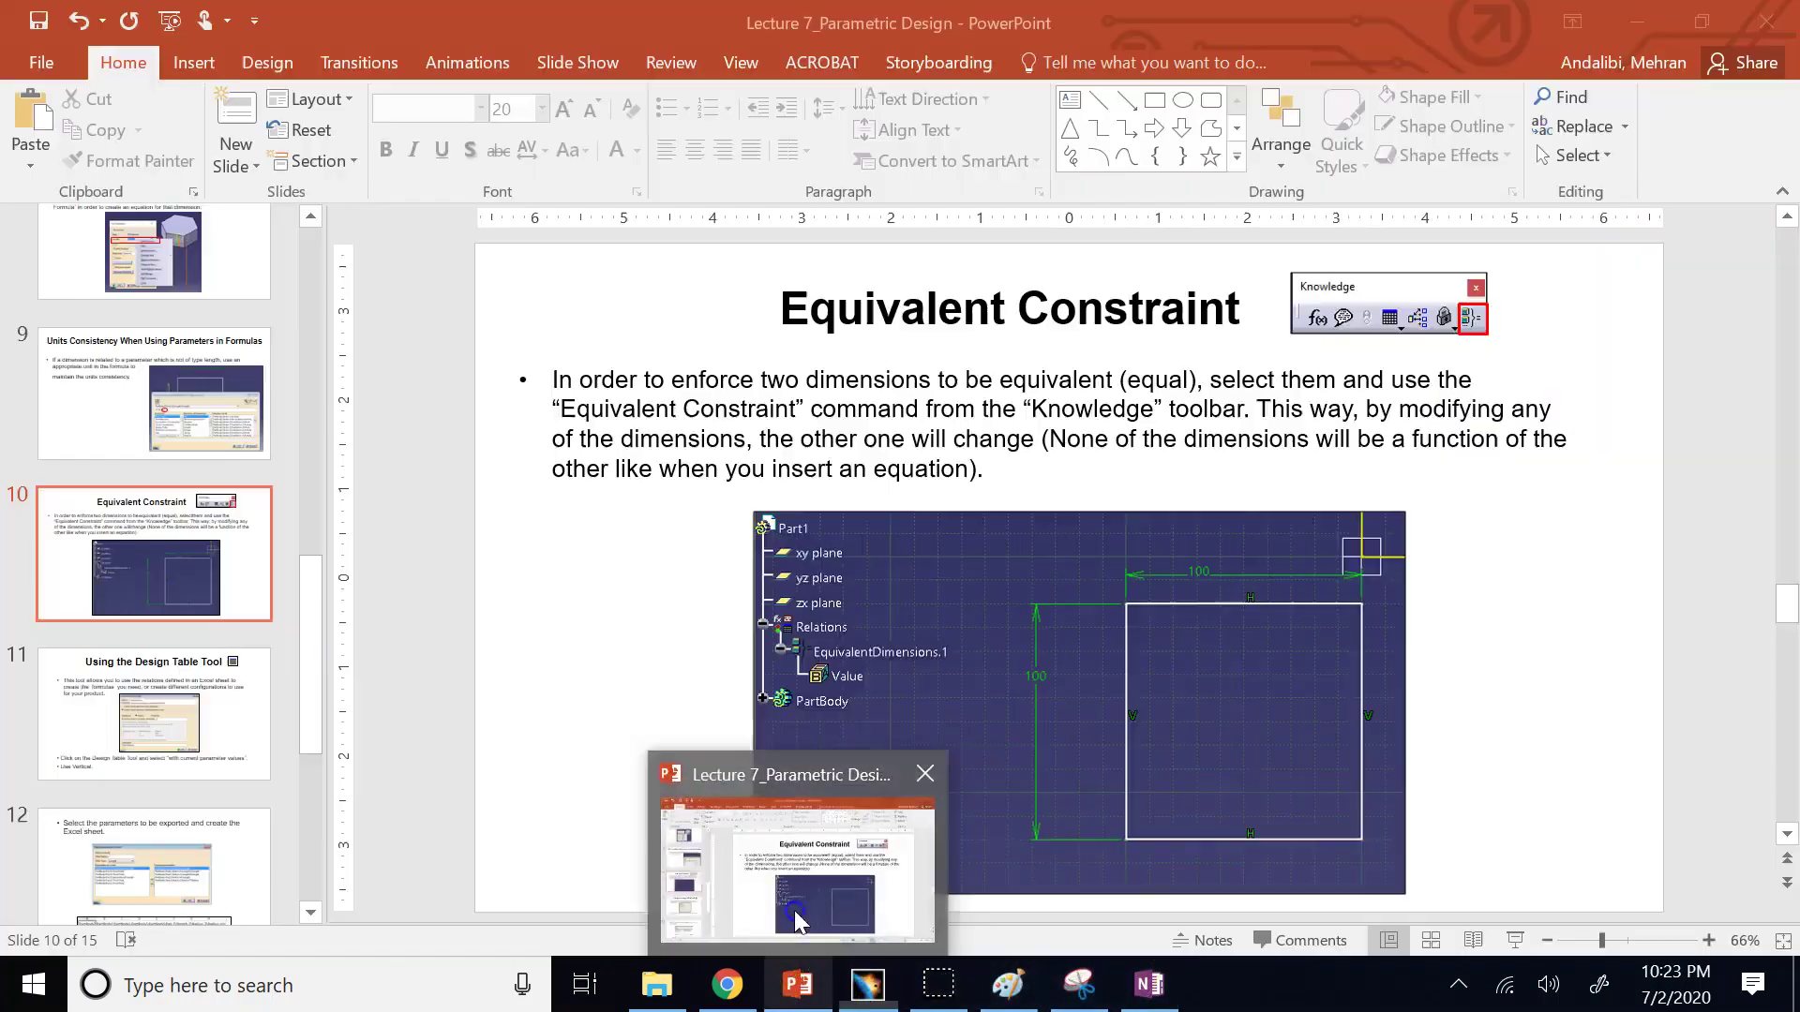
left_click(804, 844)
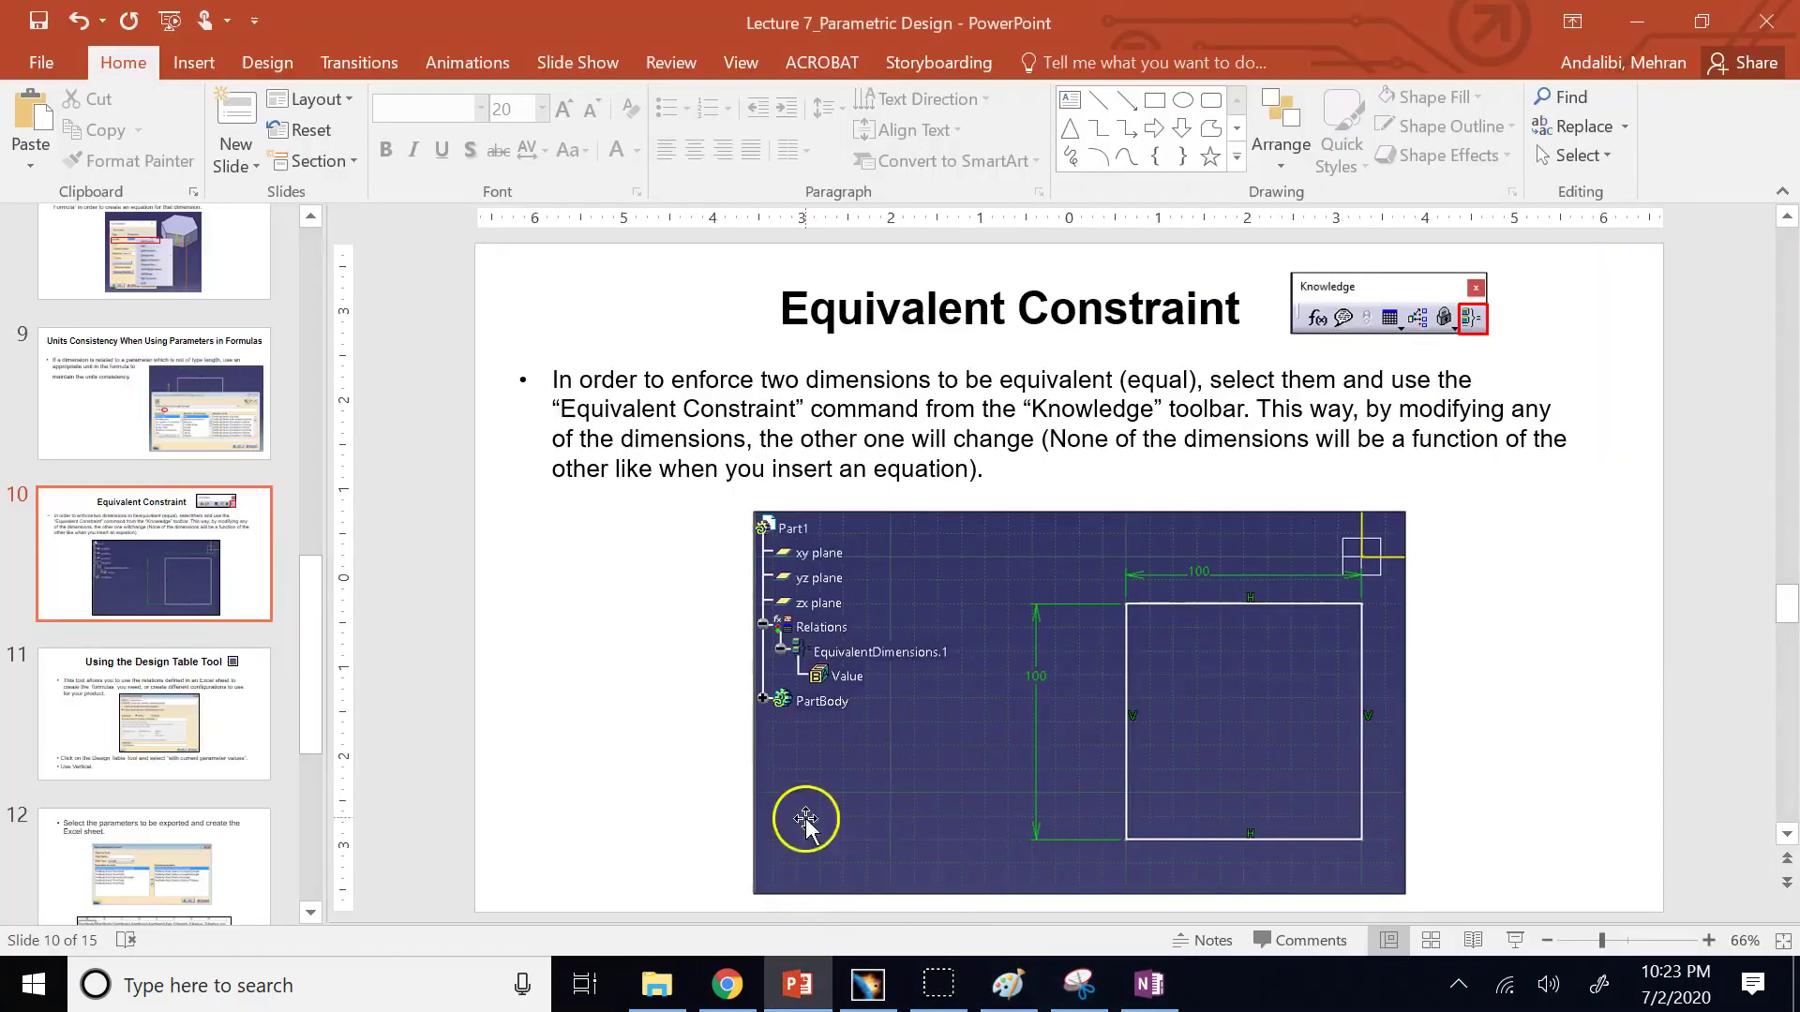
left_click(201, 745)
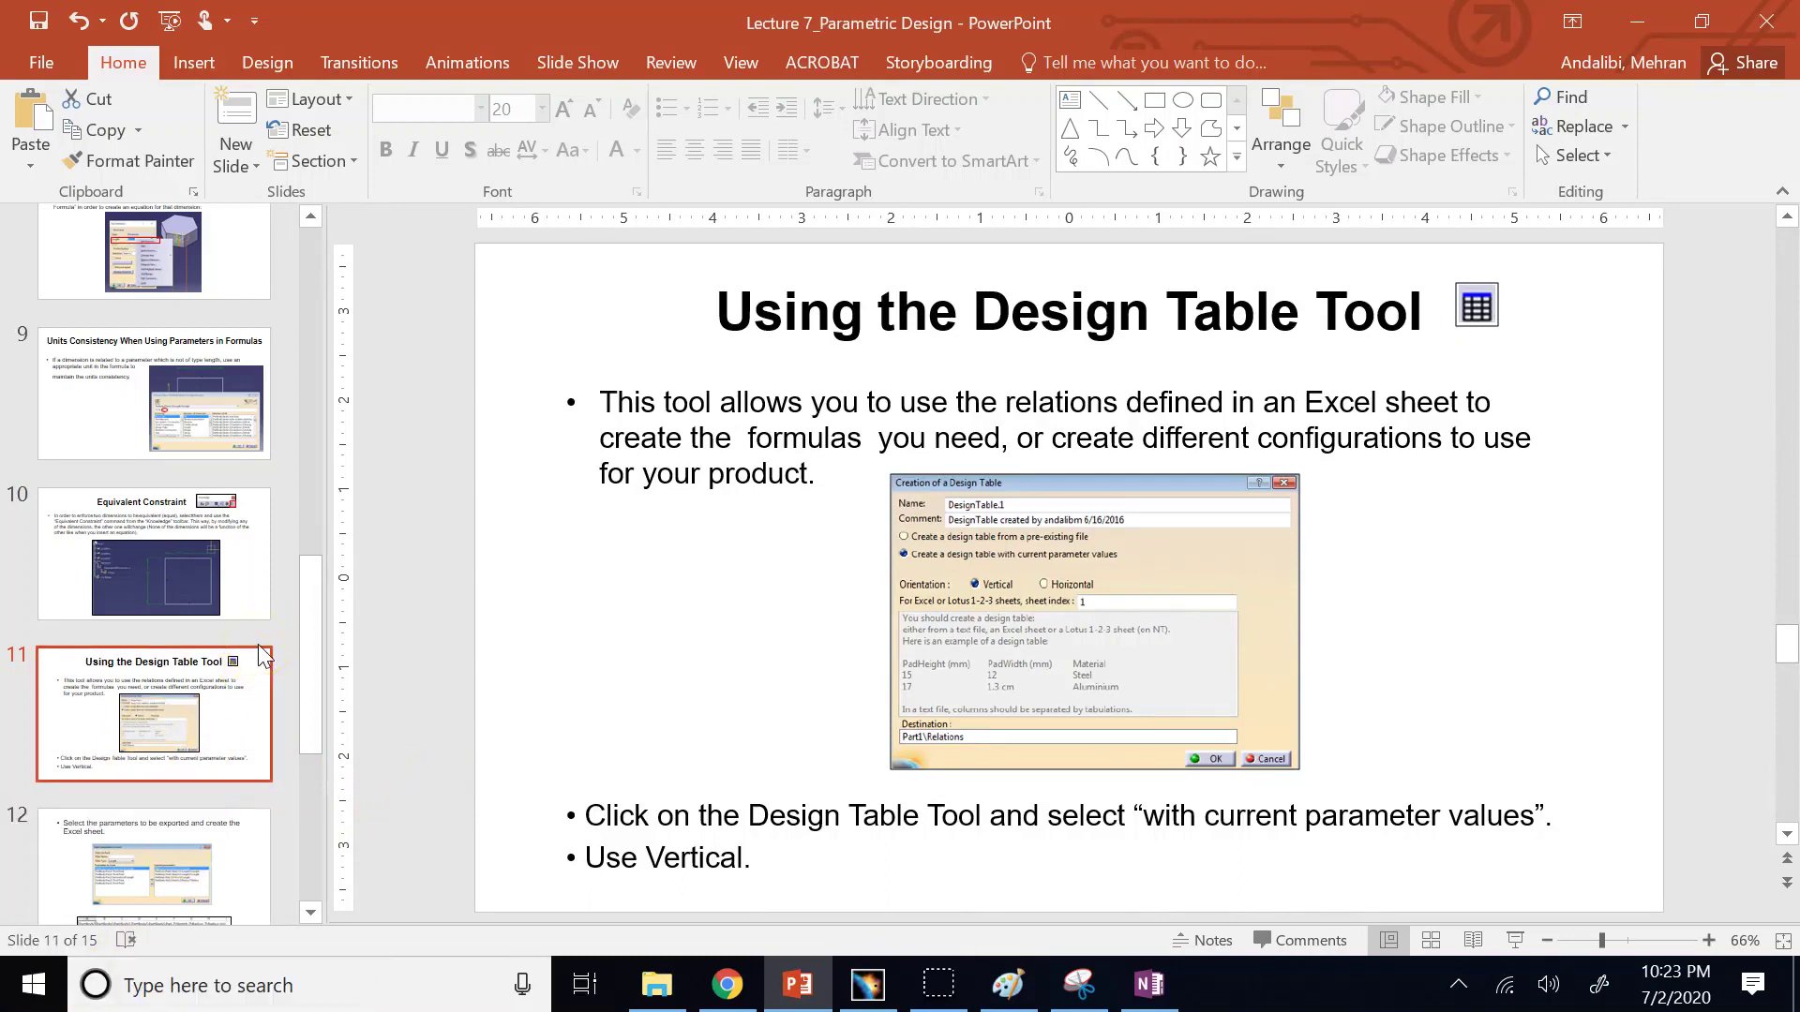
left_click(702, 435)
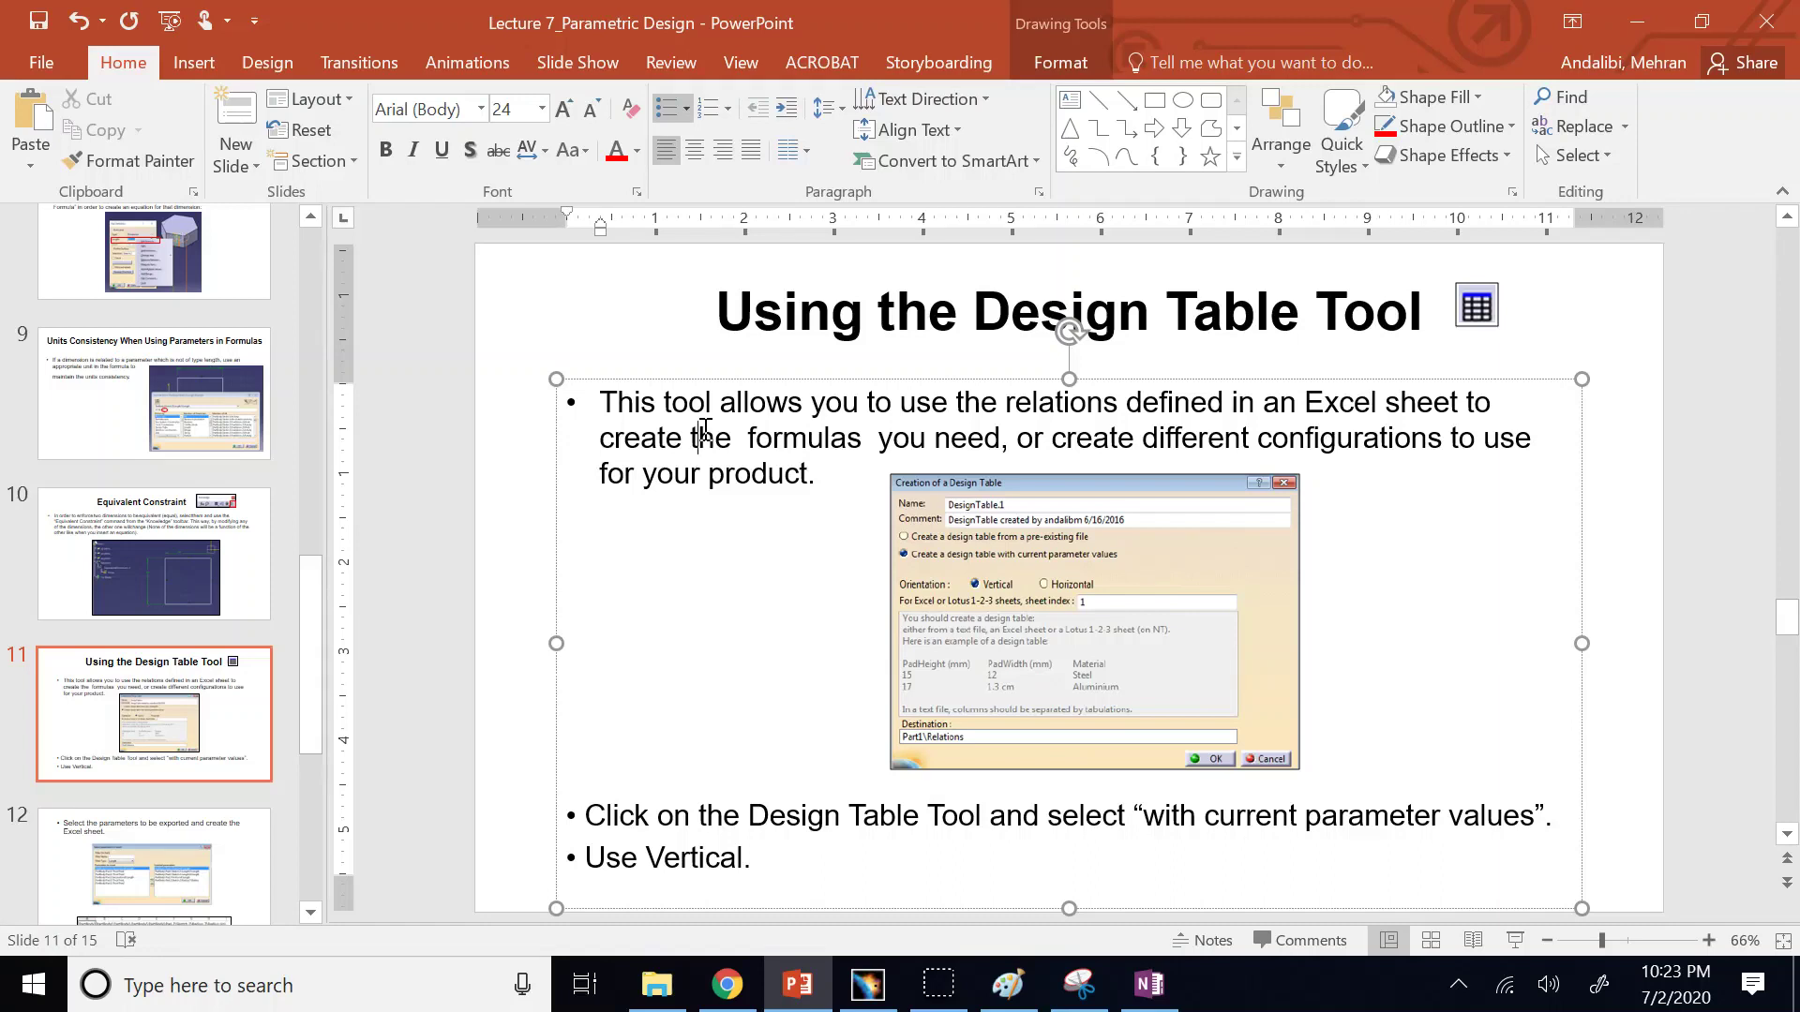
left_click(698, 432)
Switch back to CATIA and delete the length dimensions on the rectangle's left and top edges.
left_click(881, 996)
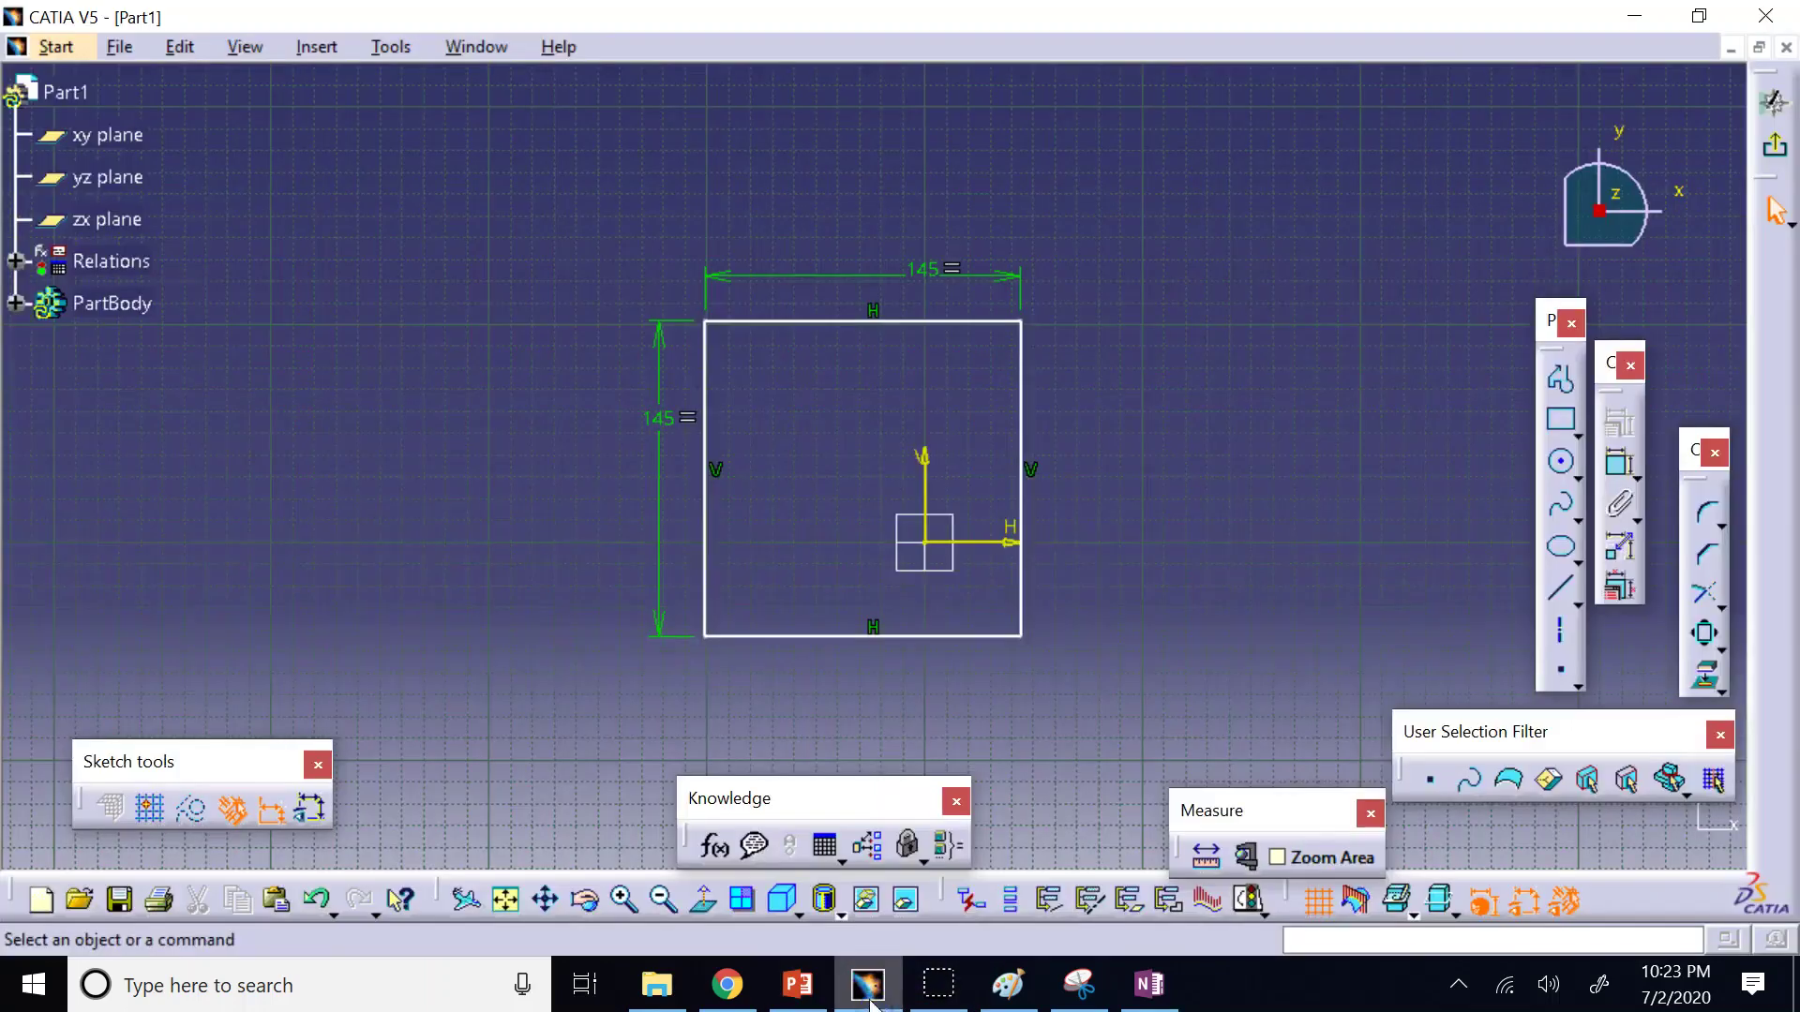
left_click(664, 419)
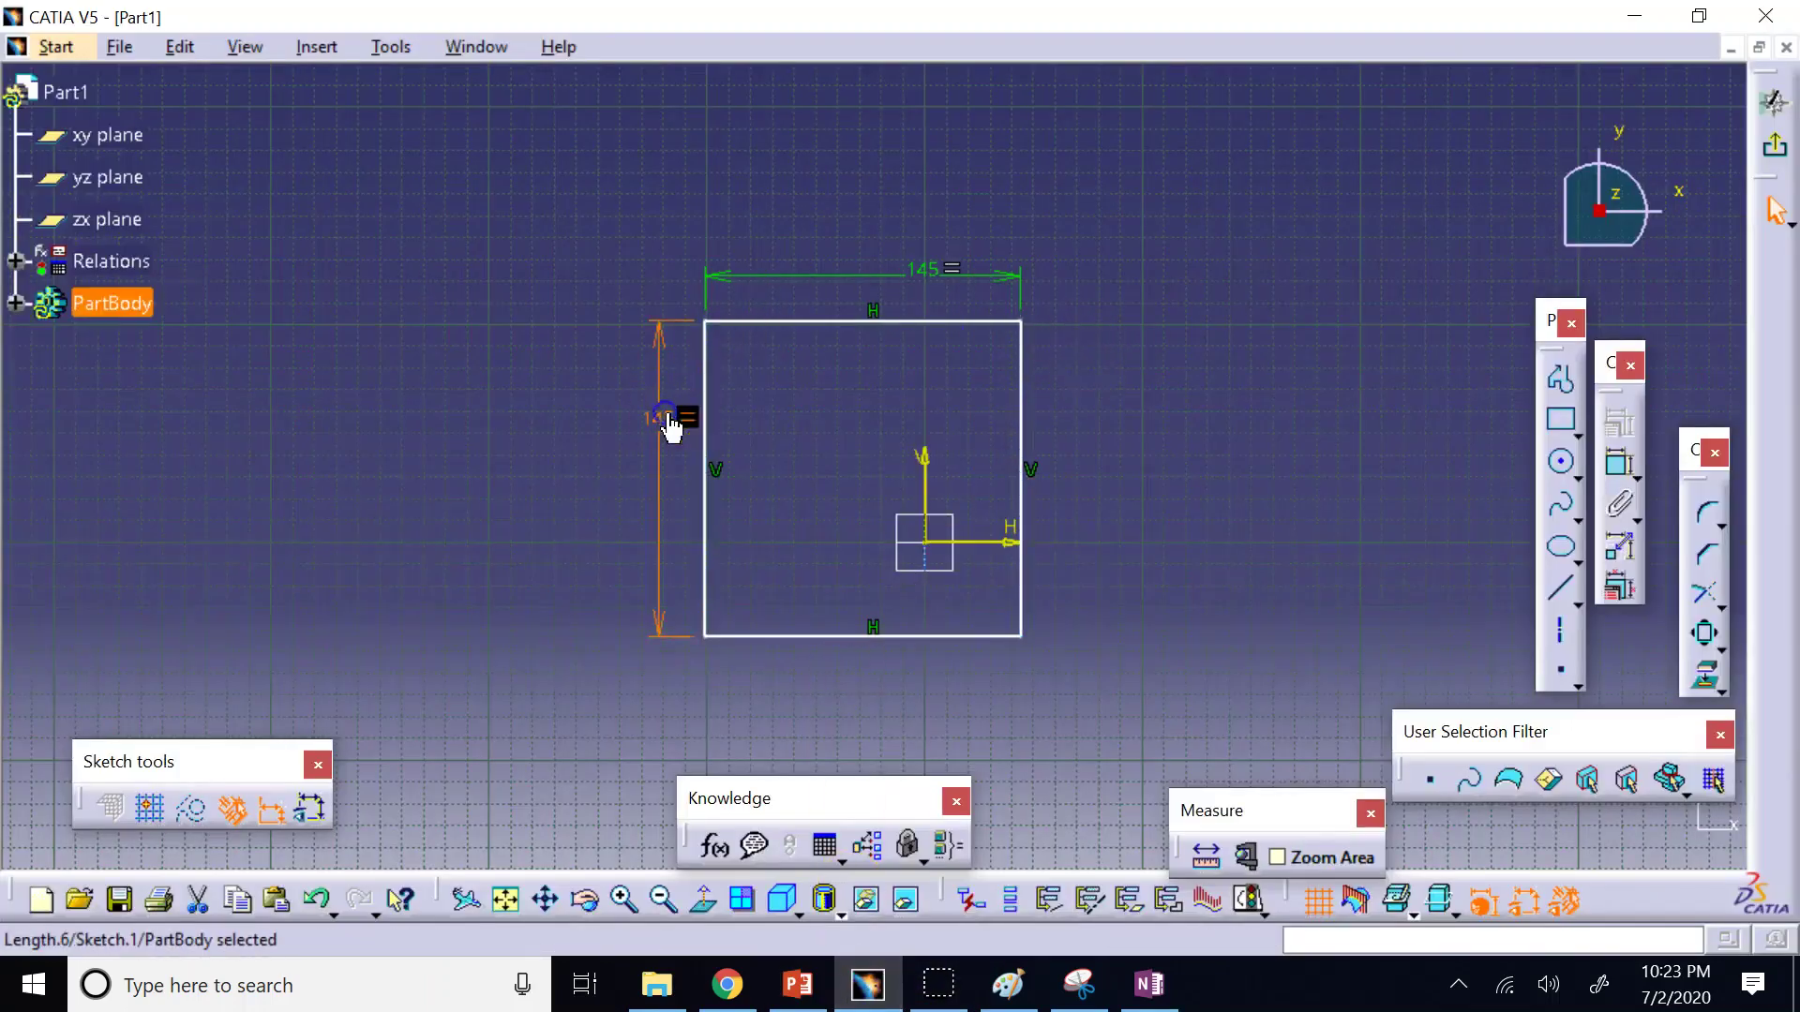
key("Delete")
left_click(917, 272)
key("Delete")
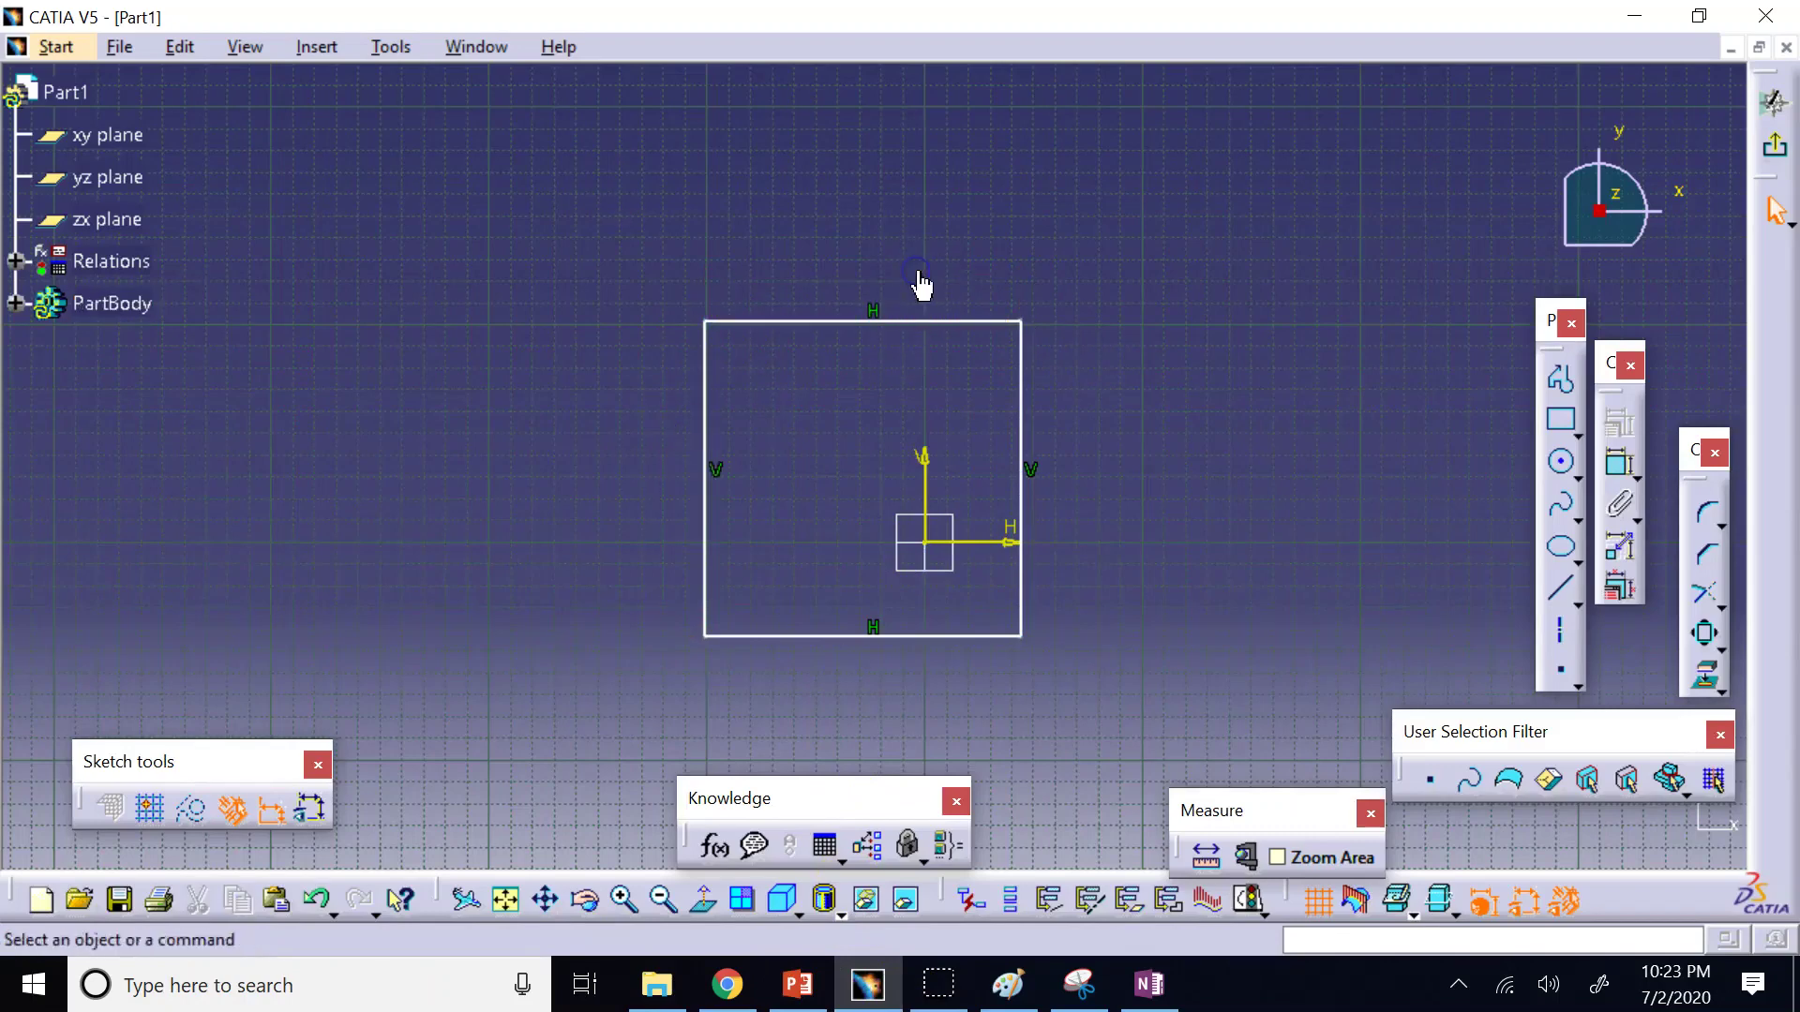
Dimension the lengths of the rectangle's top edge and left edge.
left_click(1620, 465)
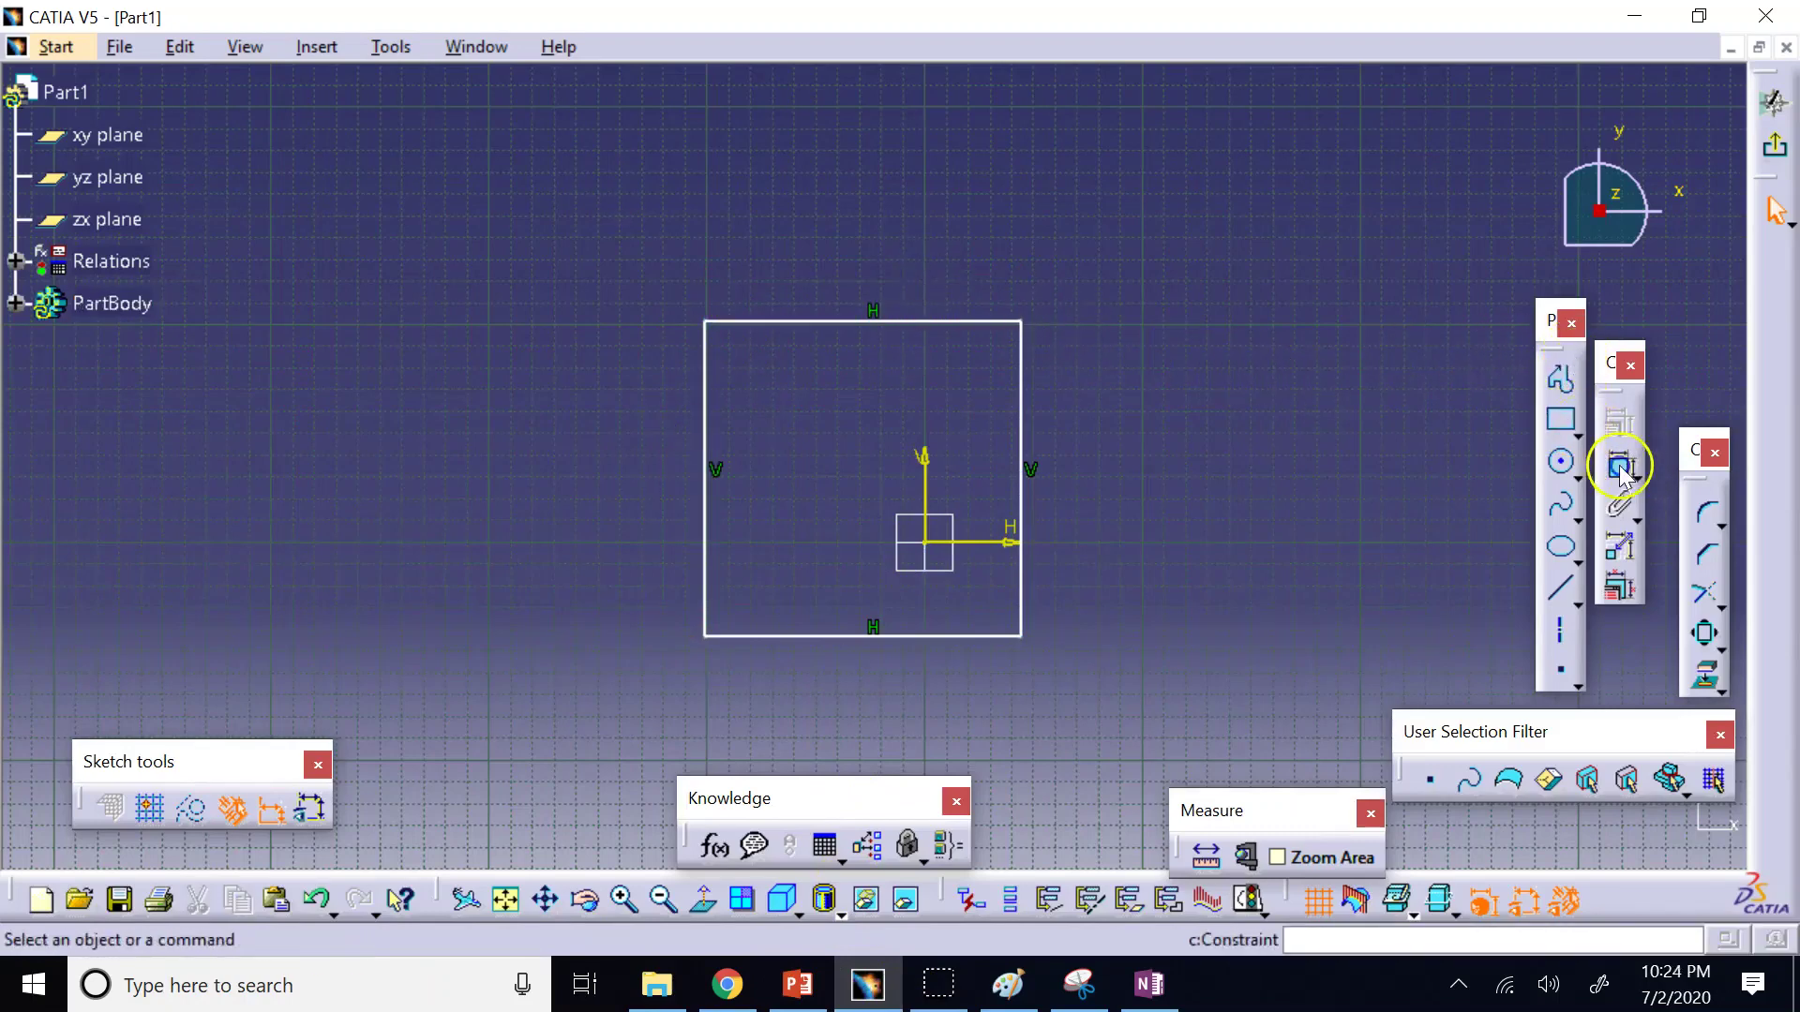
left_click(882, 322)
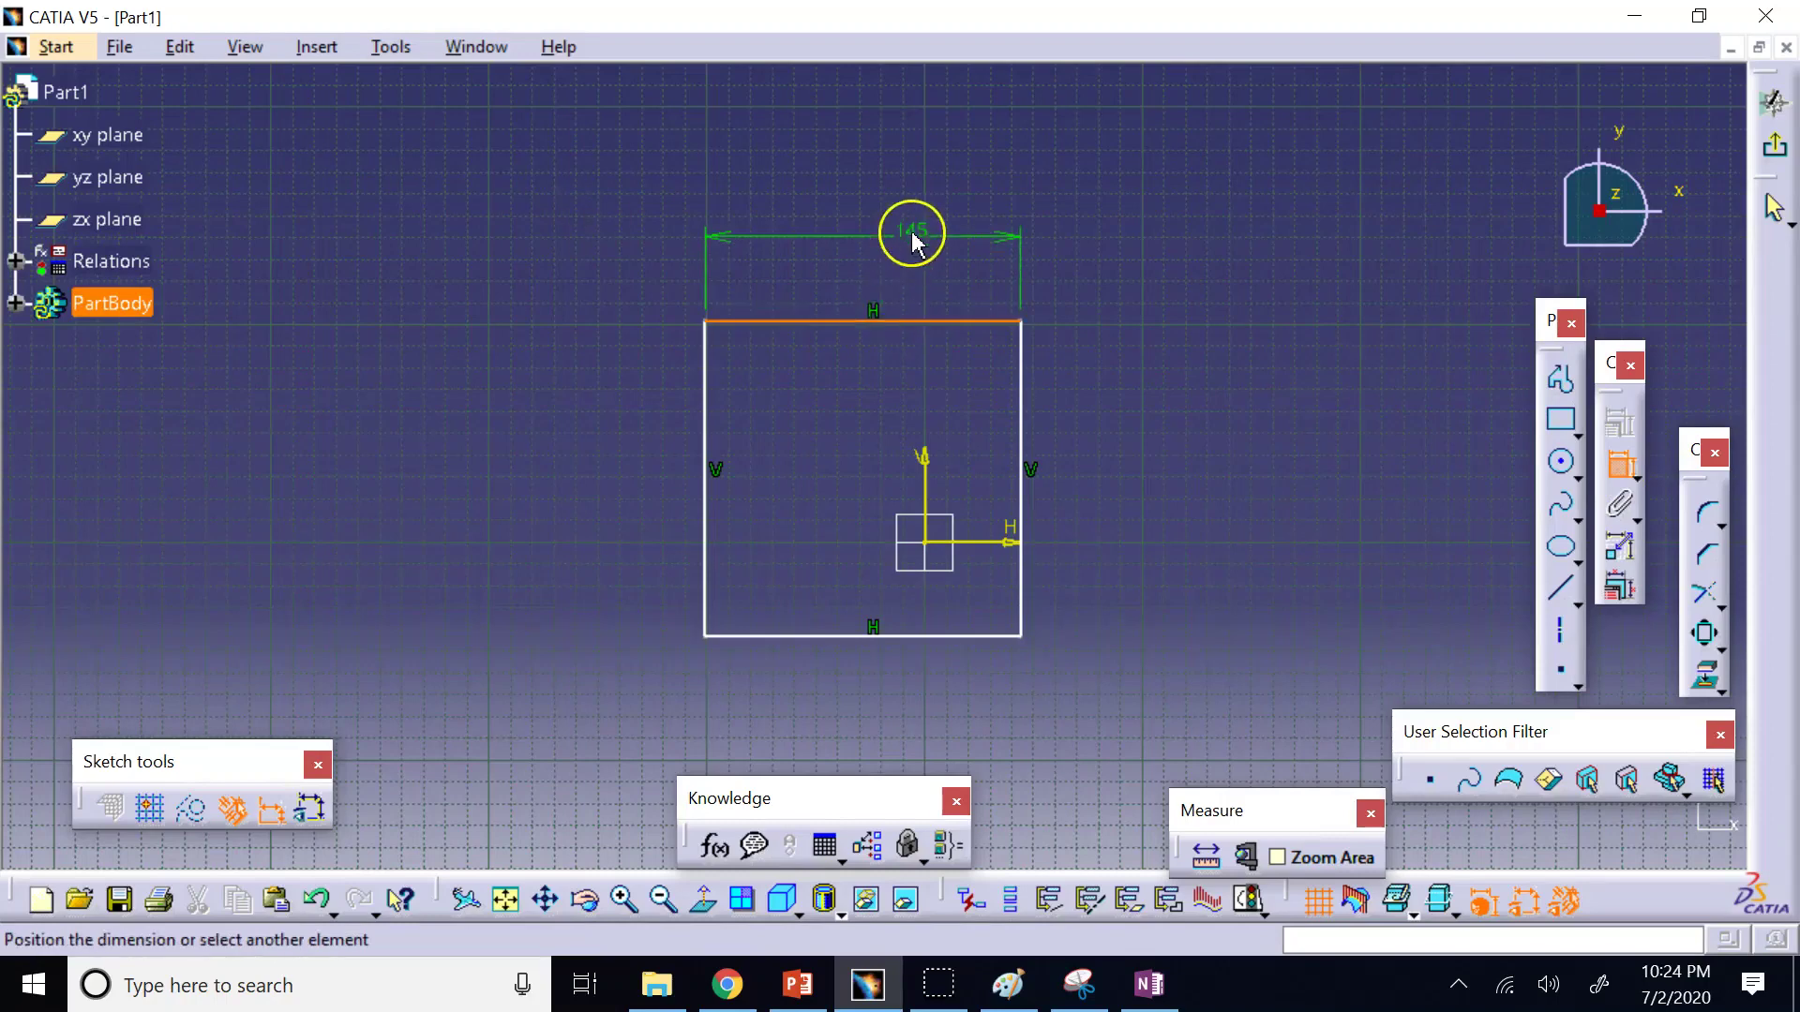
left_click(912, 236)
left_click(1620, 464)
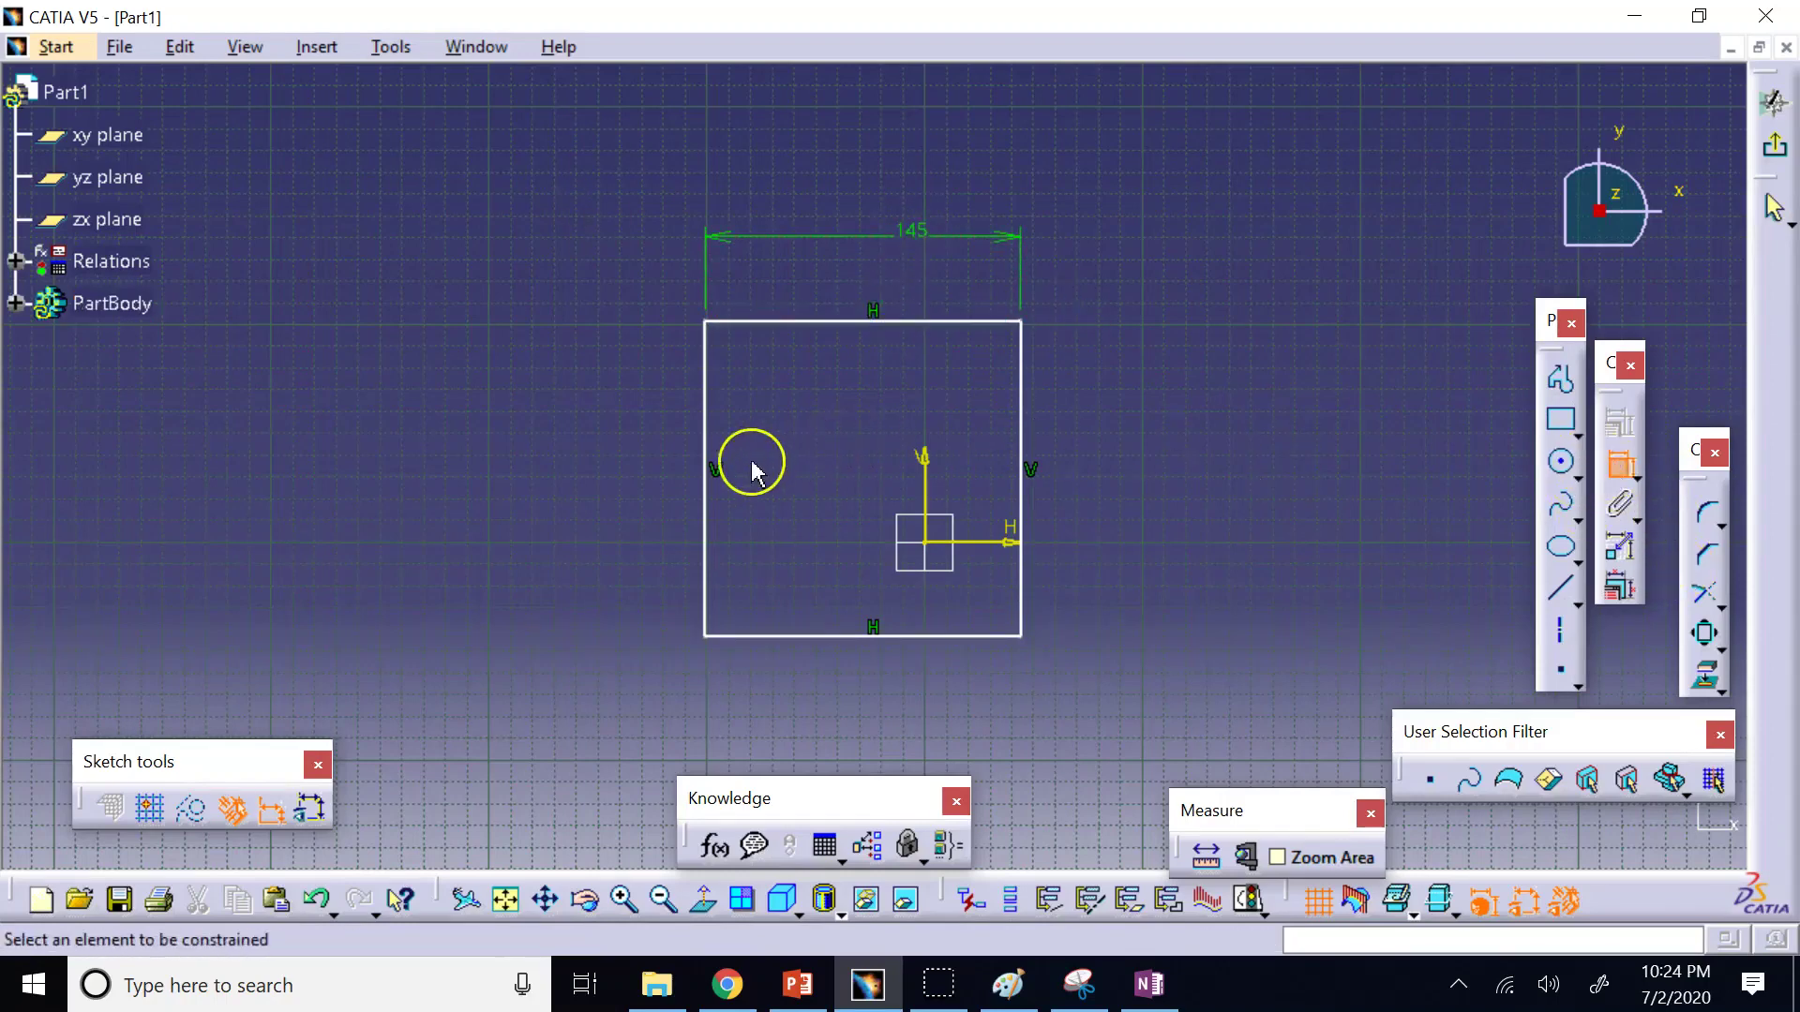
left_click(705, 474)
left_click(603, 476)
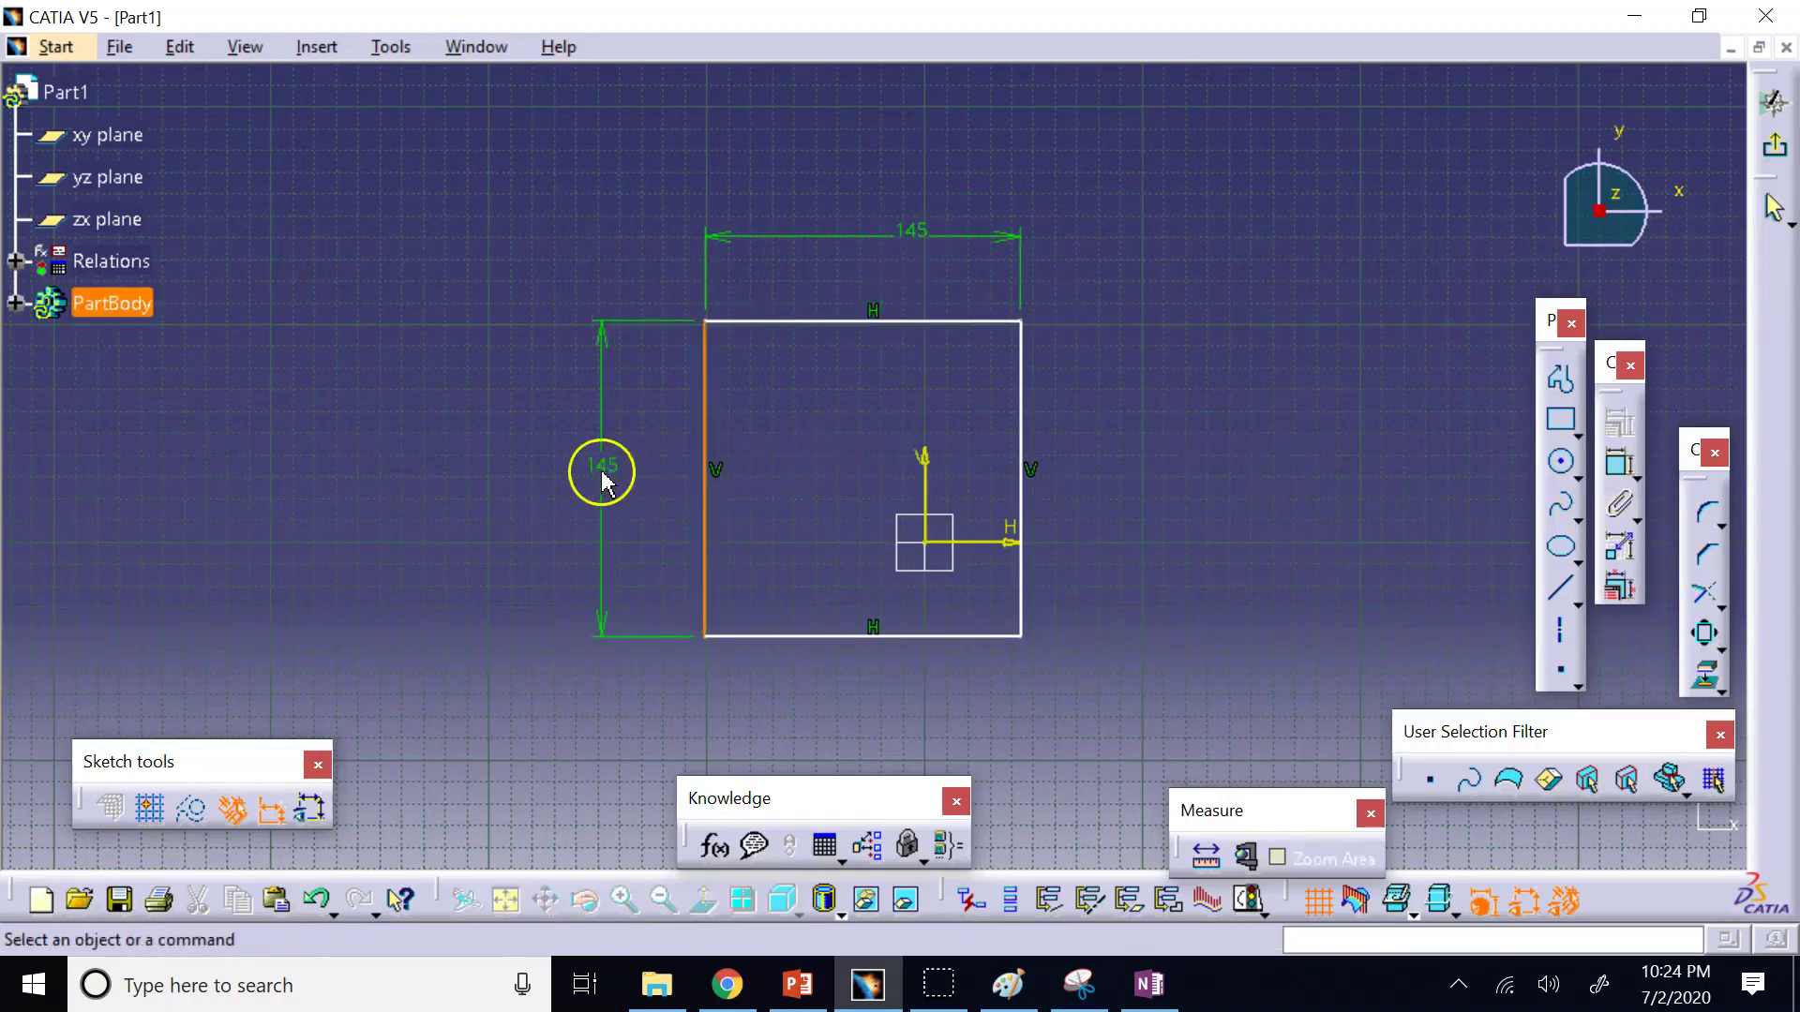
Set the length of the rectangle's top edge to 180 mm.
double_click(915, 233)
type("180")
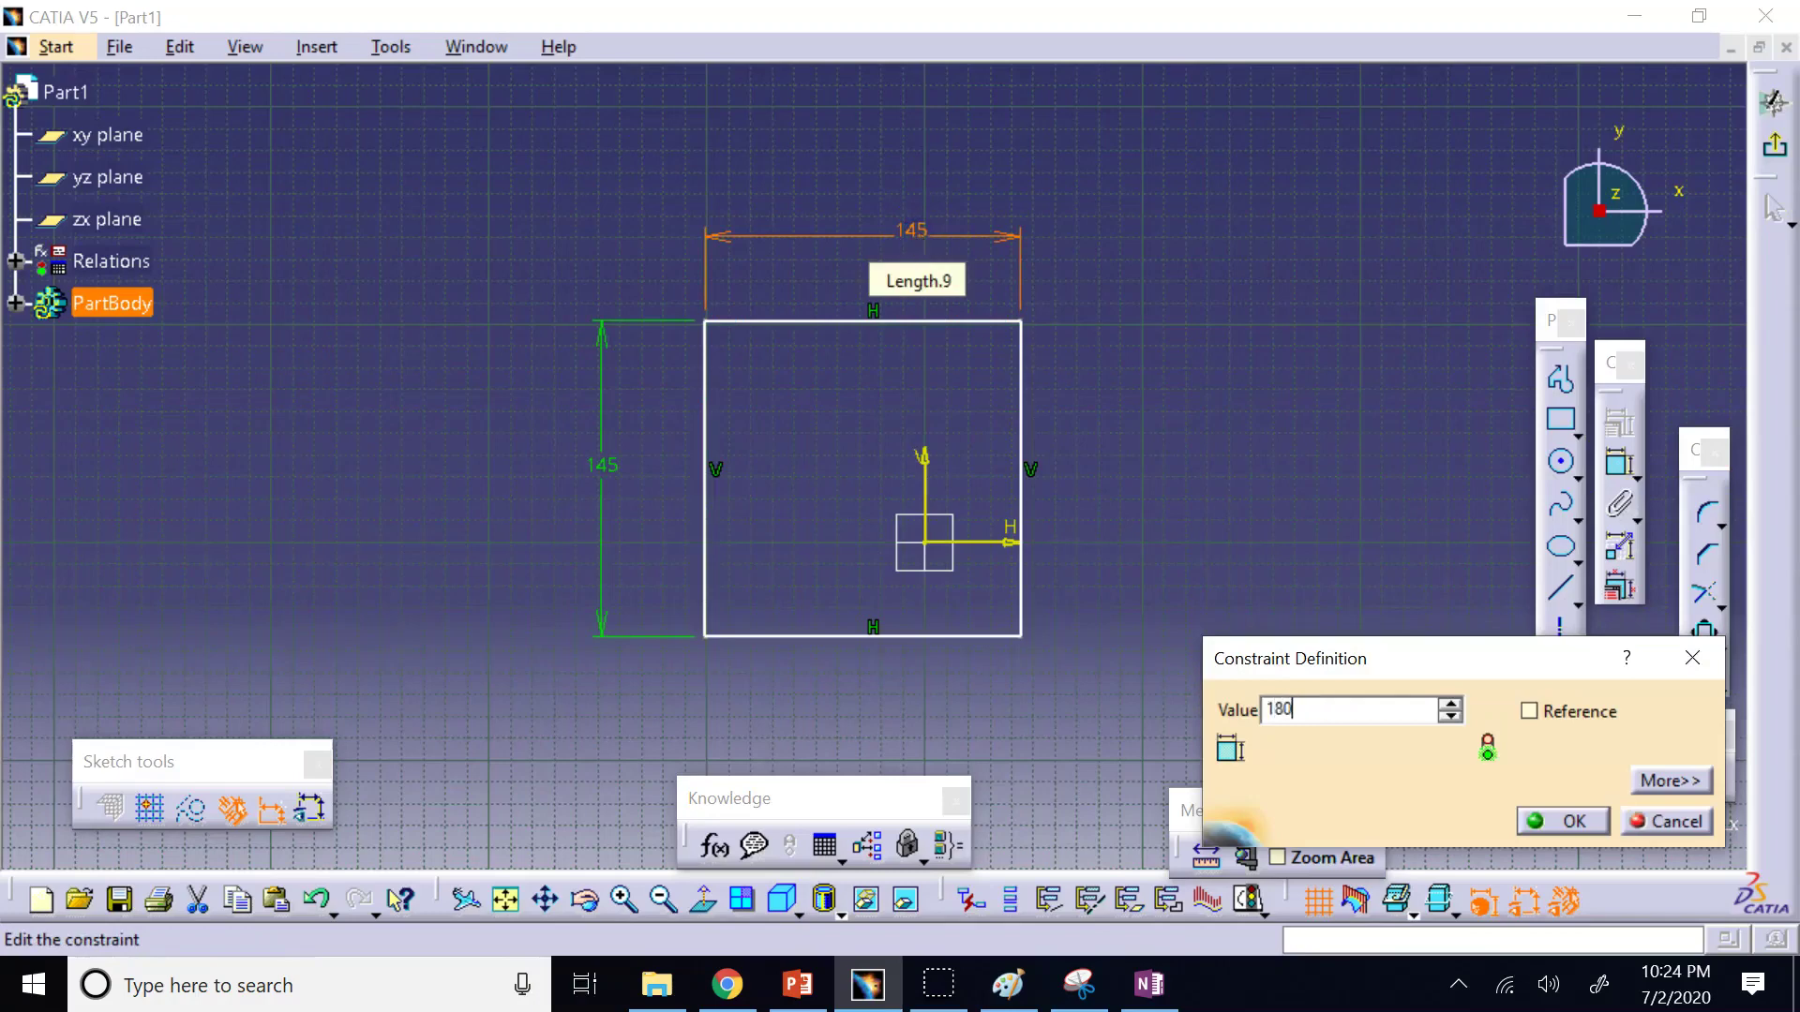
key("Return")
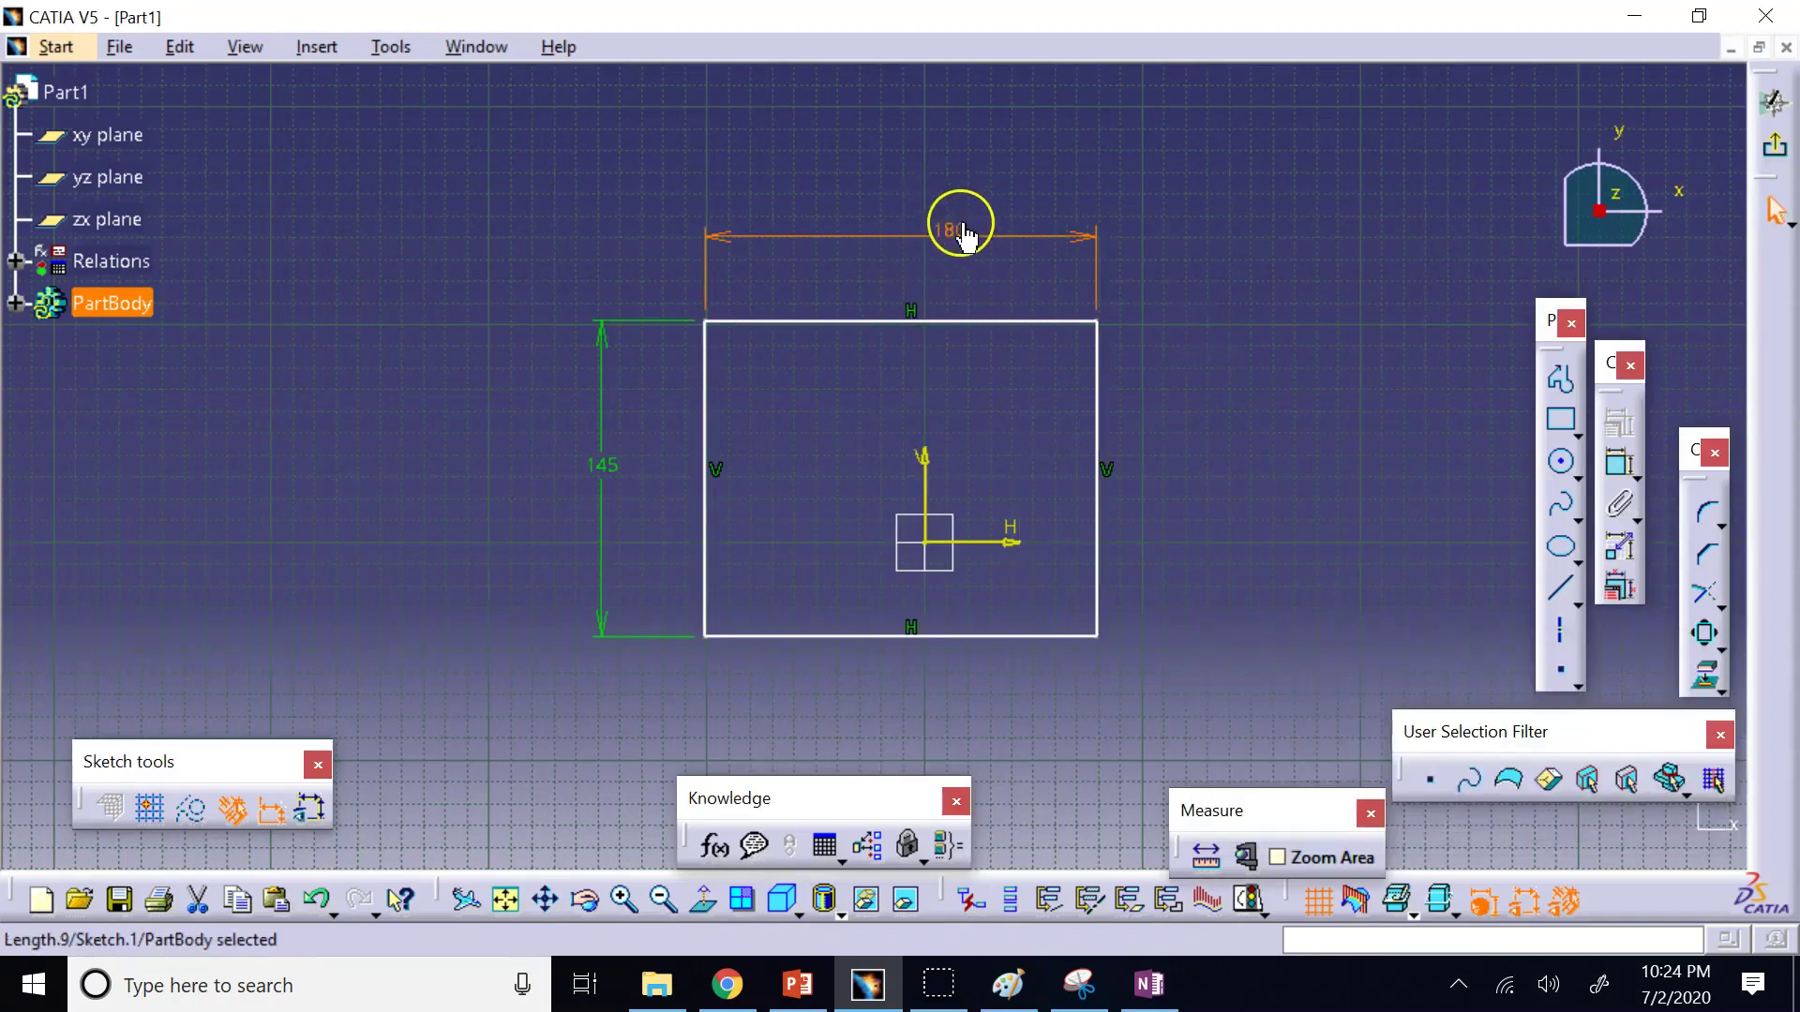
Set the length of the rectangle's top edge to 245 mm.
double_click(958, 225)
type("245")
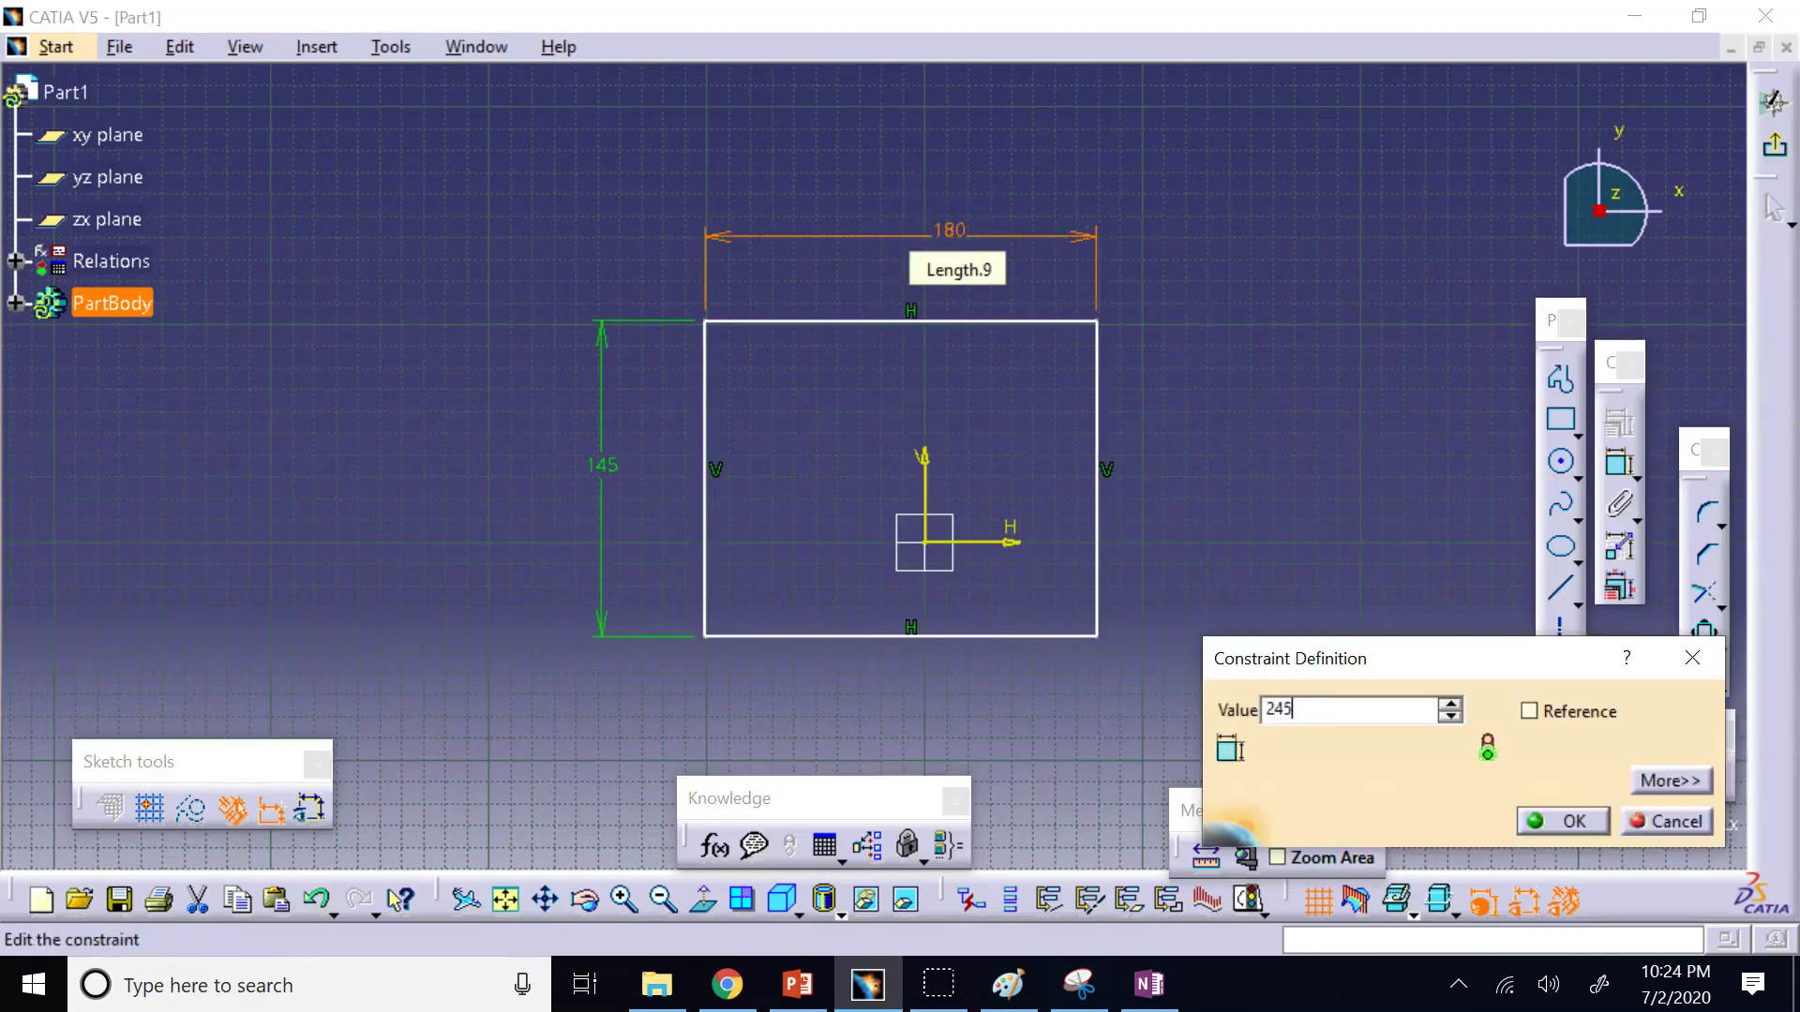
key("Return")
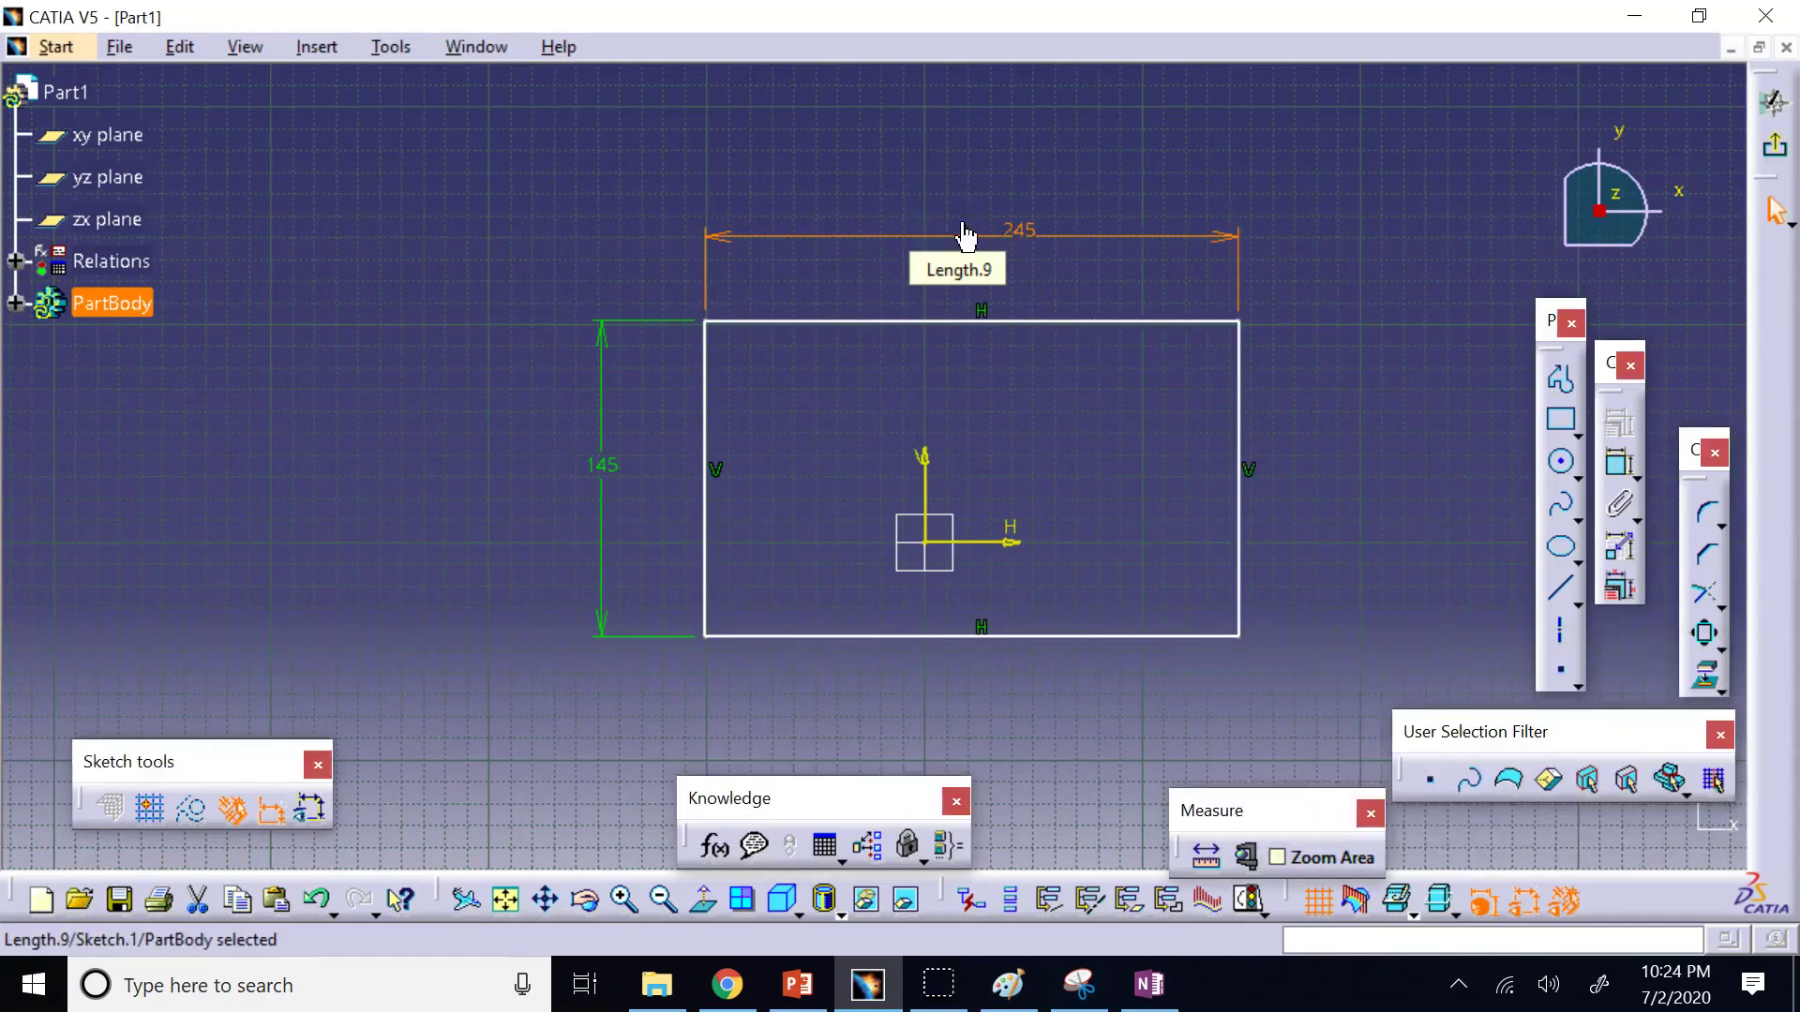
Exit the sketch and extrude the rectangle into a 50 mm pad.
left_click(1774, 145)
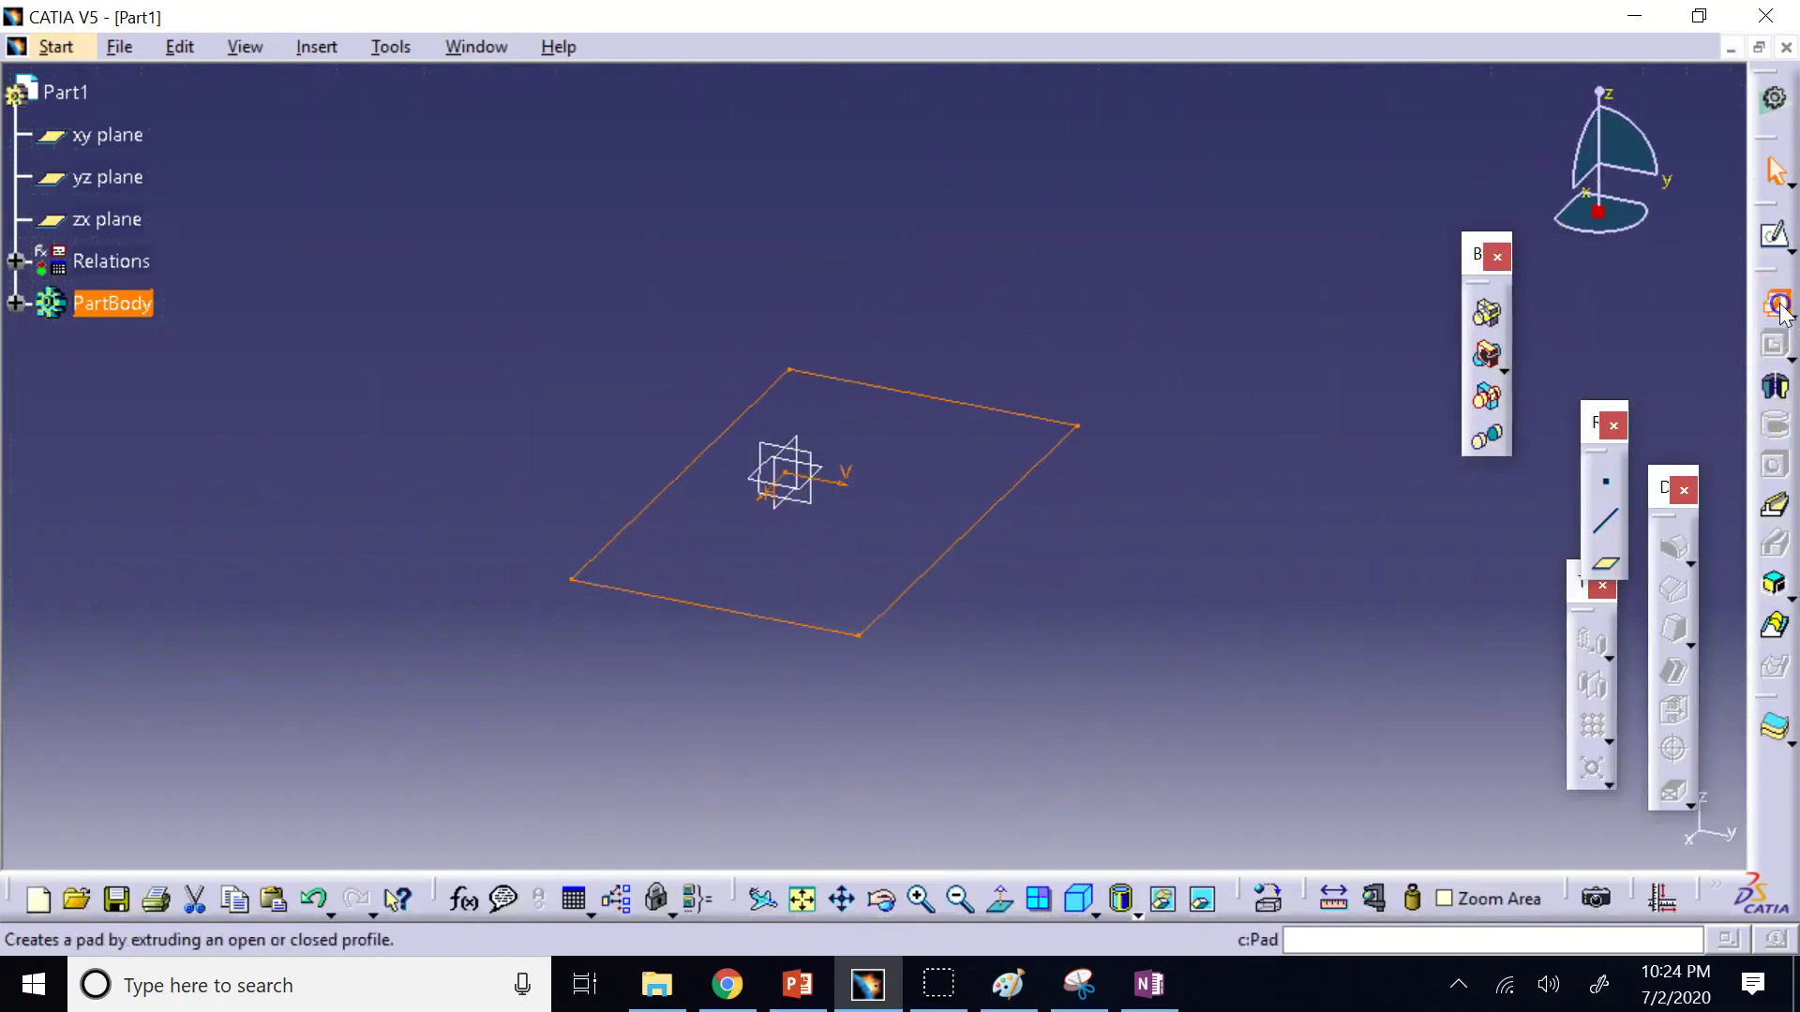
left_click(1774, 303)
type("1")
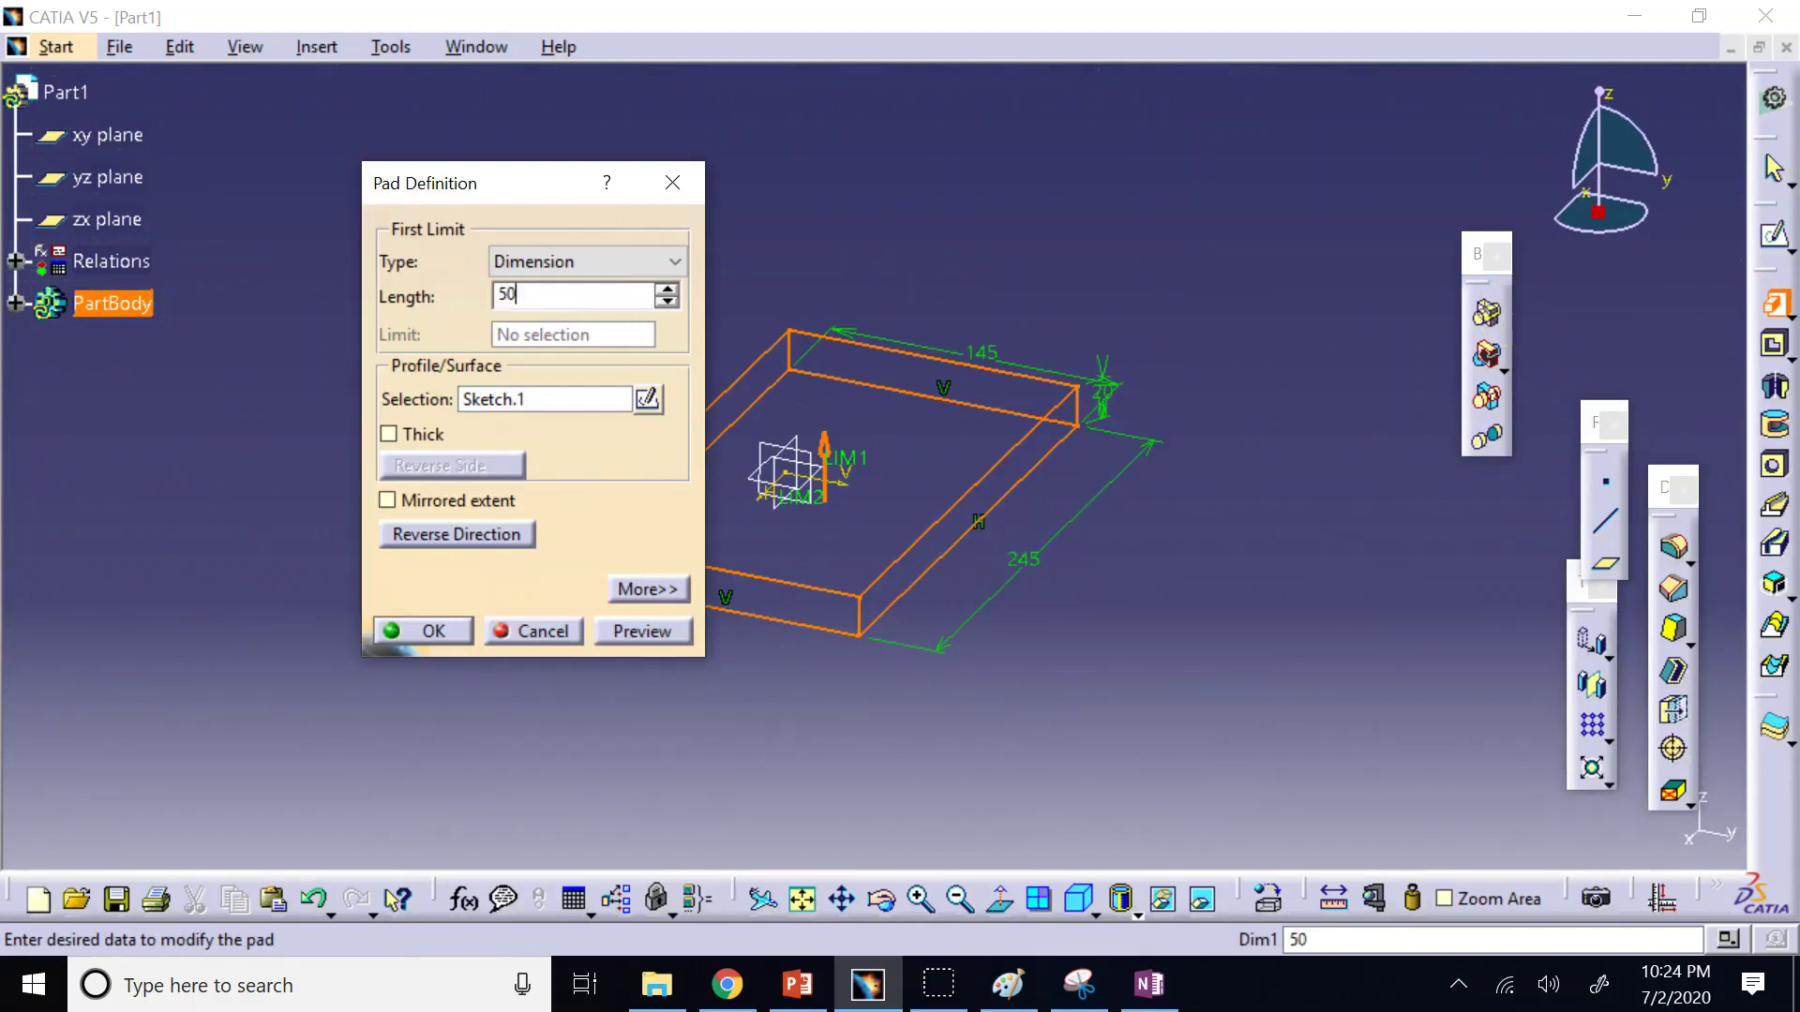
key("Return")
left_click(1069, 453)
Sketch a circle about 46 mm in diameter on the pad's top face.
left_click(856, 382)
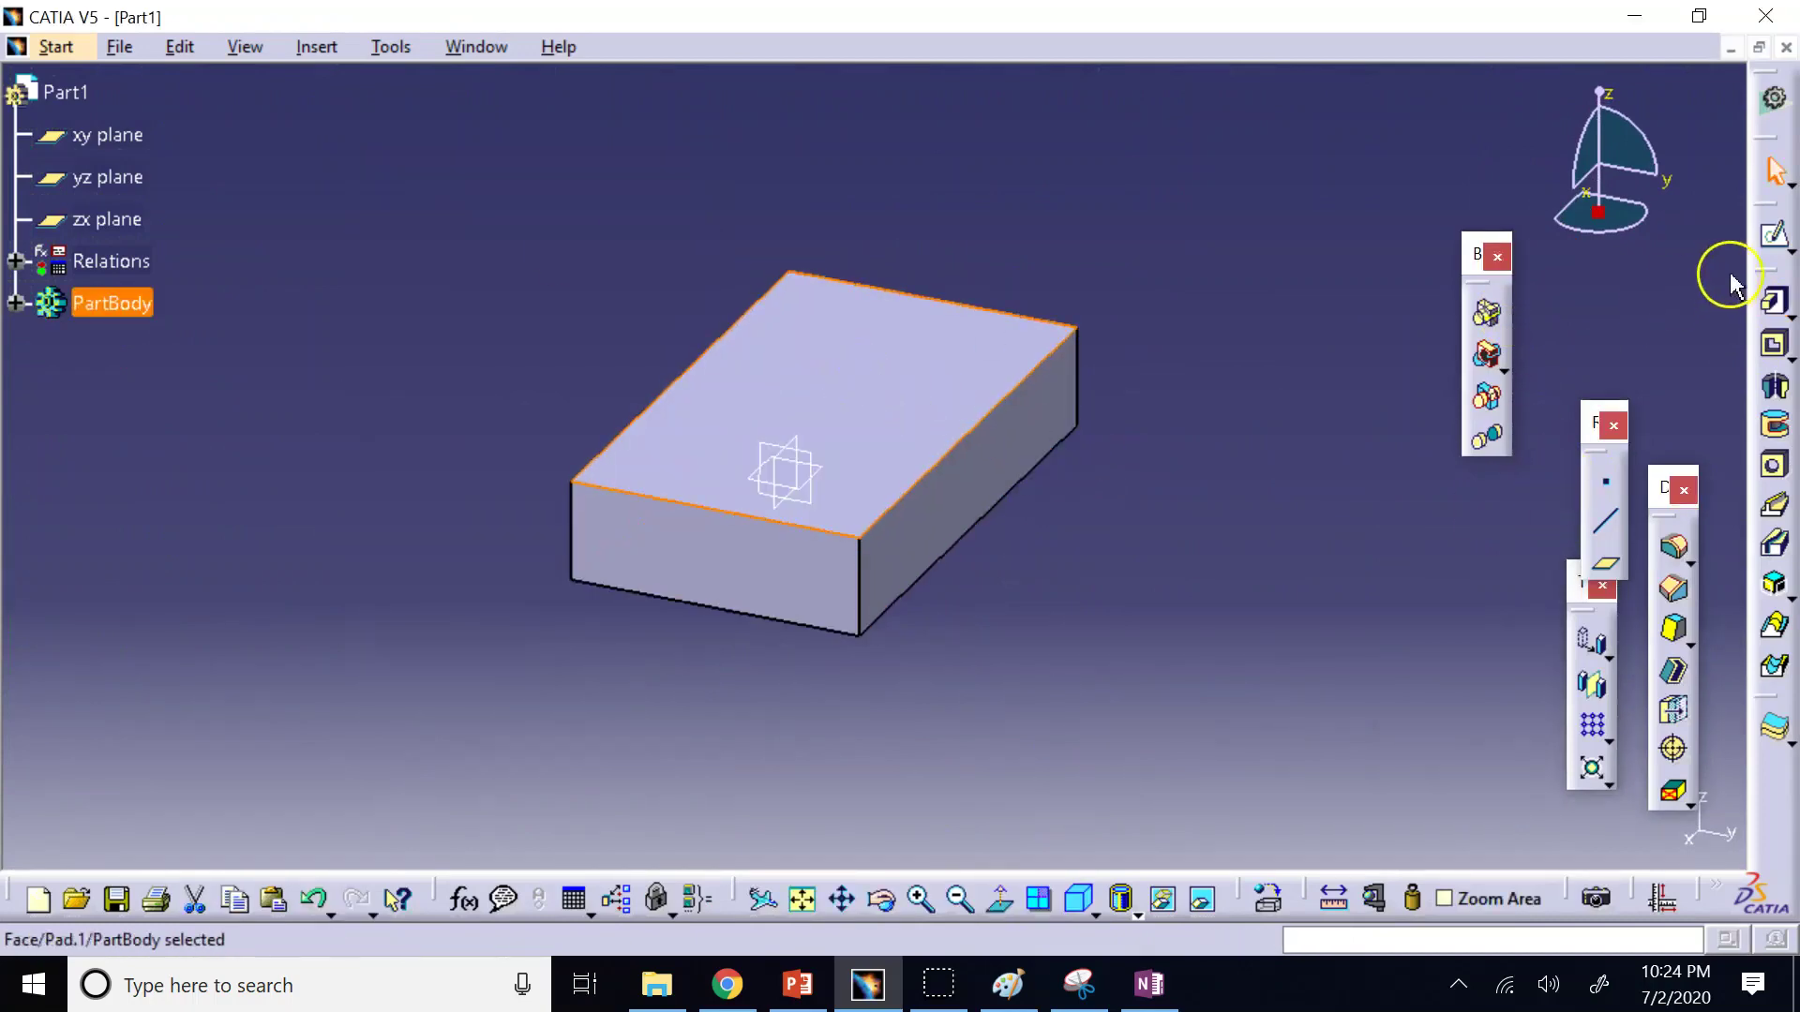
left_click(1774, 234)
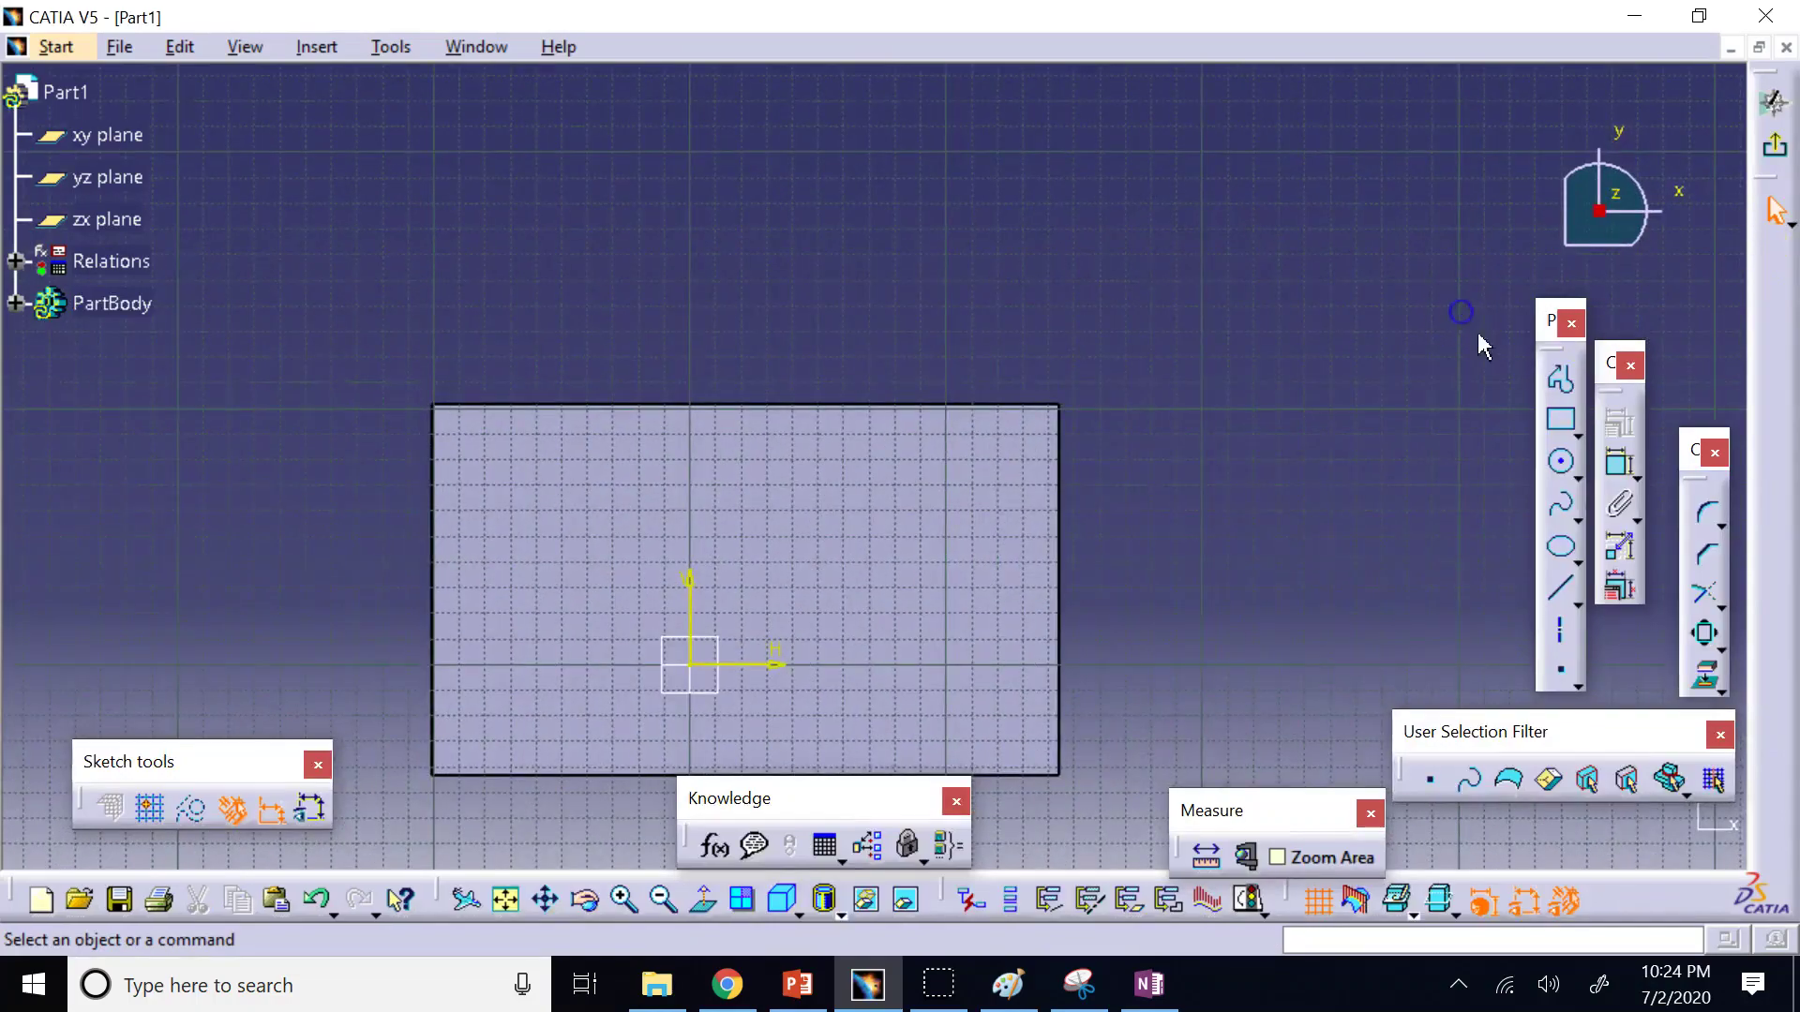
left_click(1561, 460)
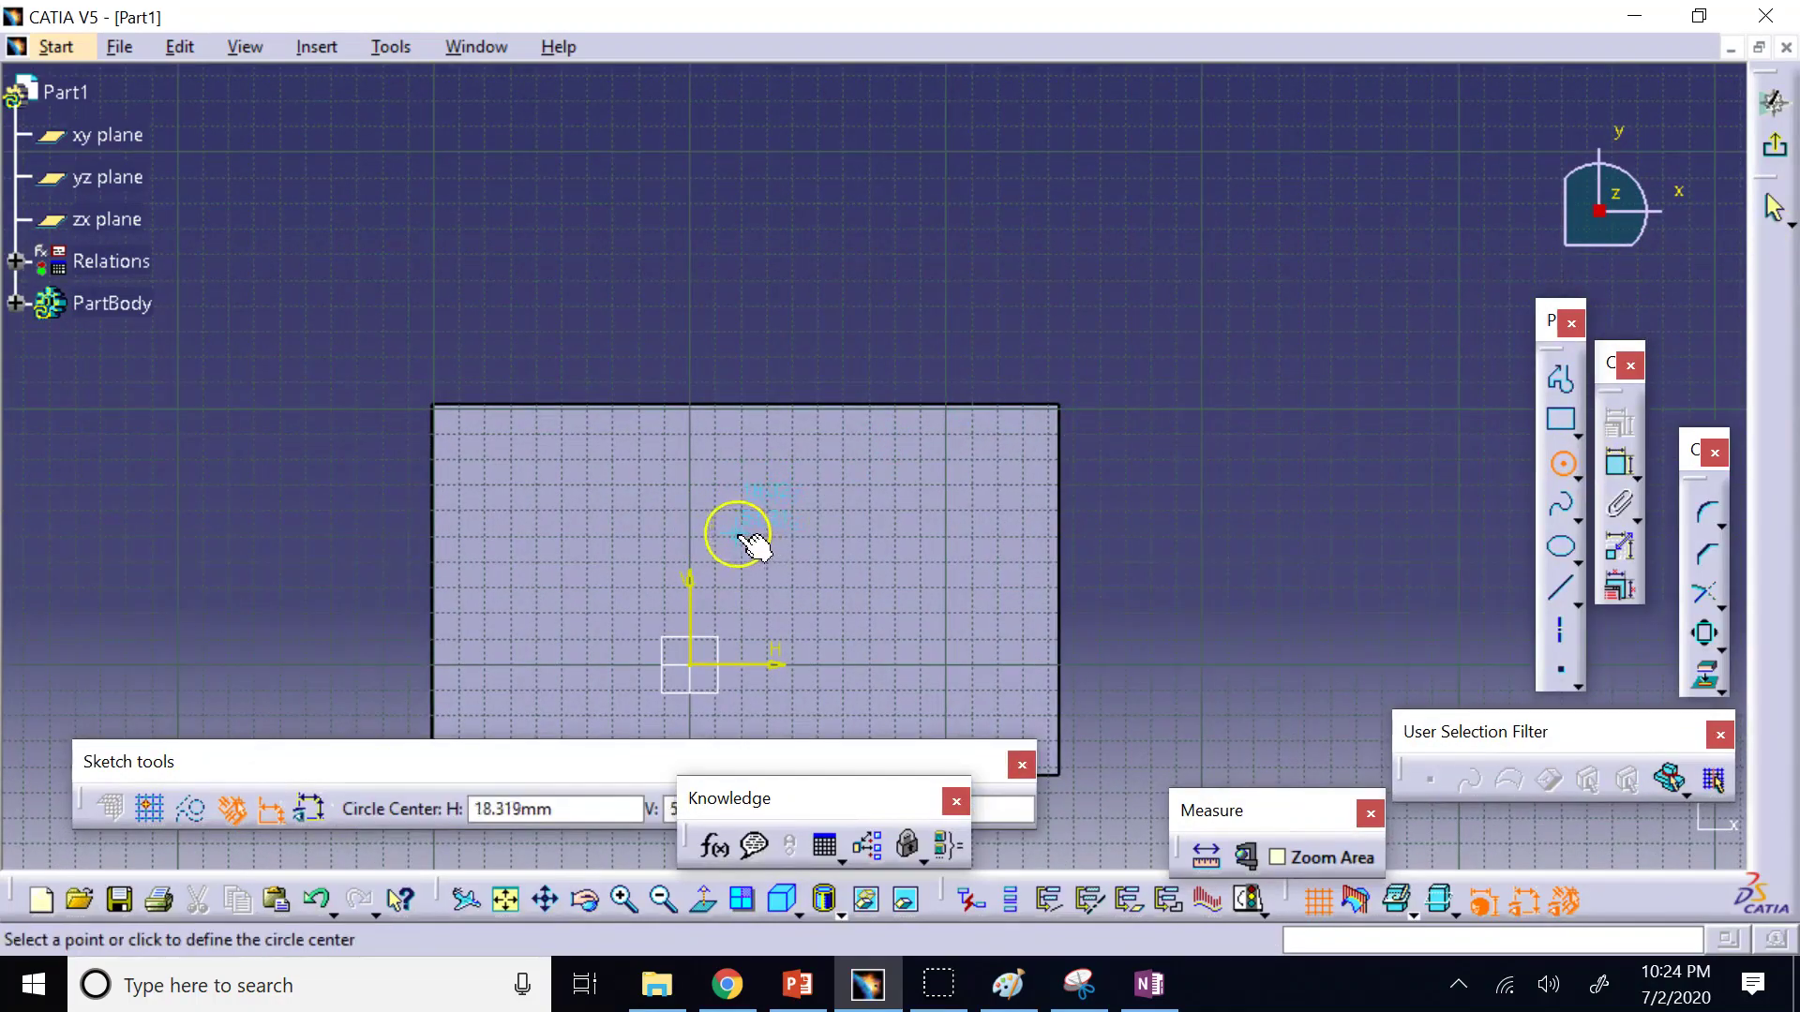
left_click(739, 534)
left_click(798, 551)
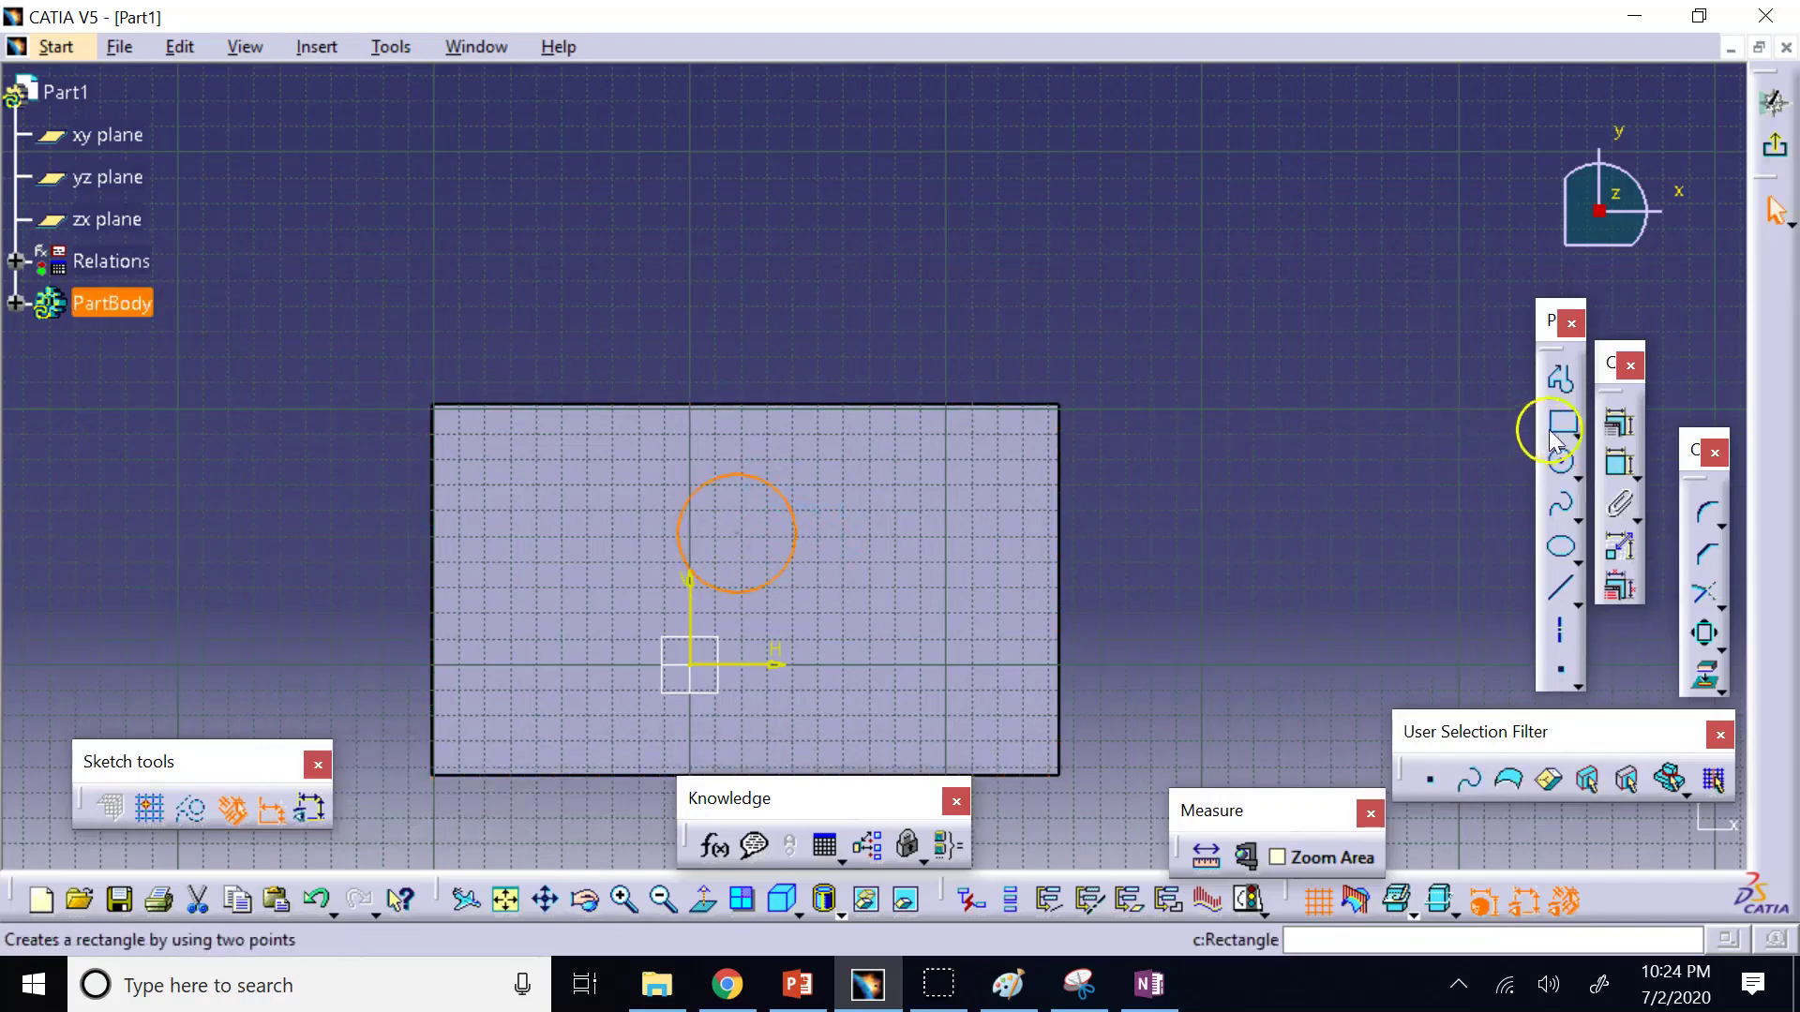
Dimension the circle's diameter and set it to 40 mm.
left_click(1619, 464)
left_click(767, 505)
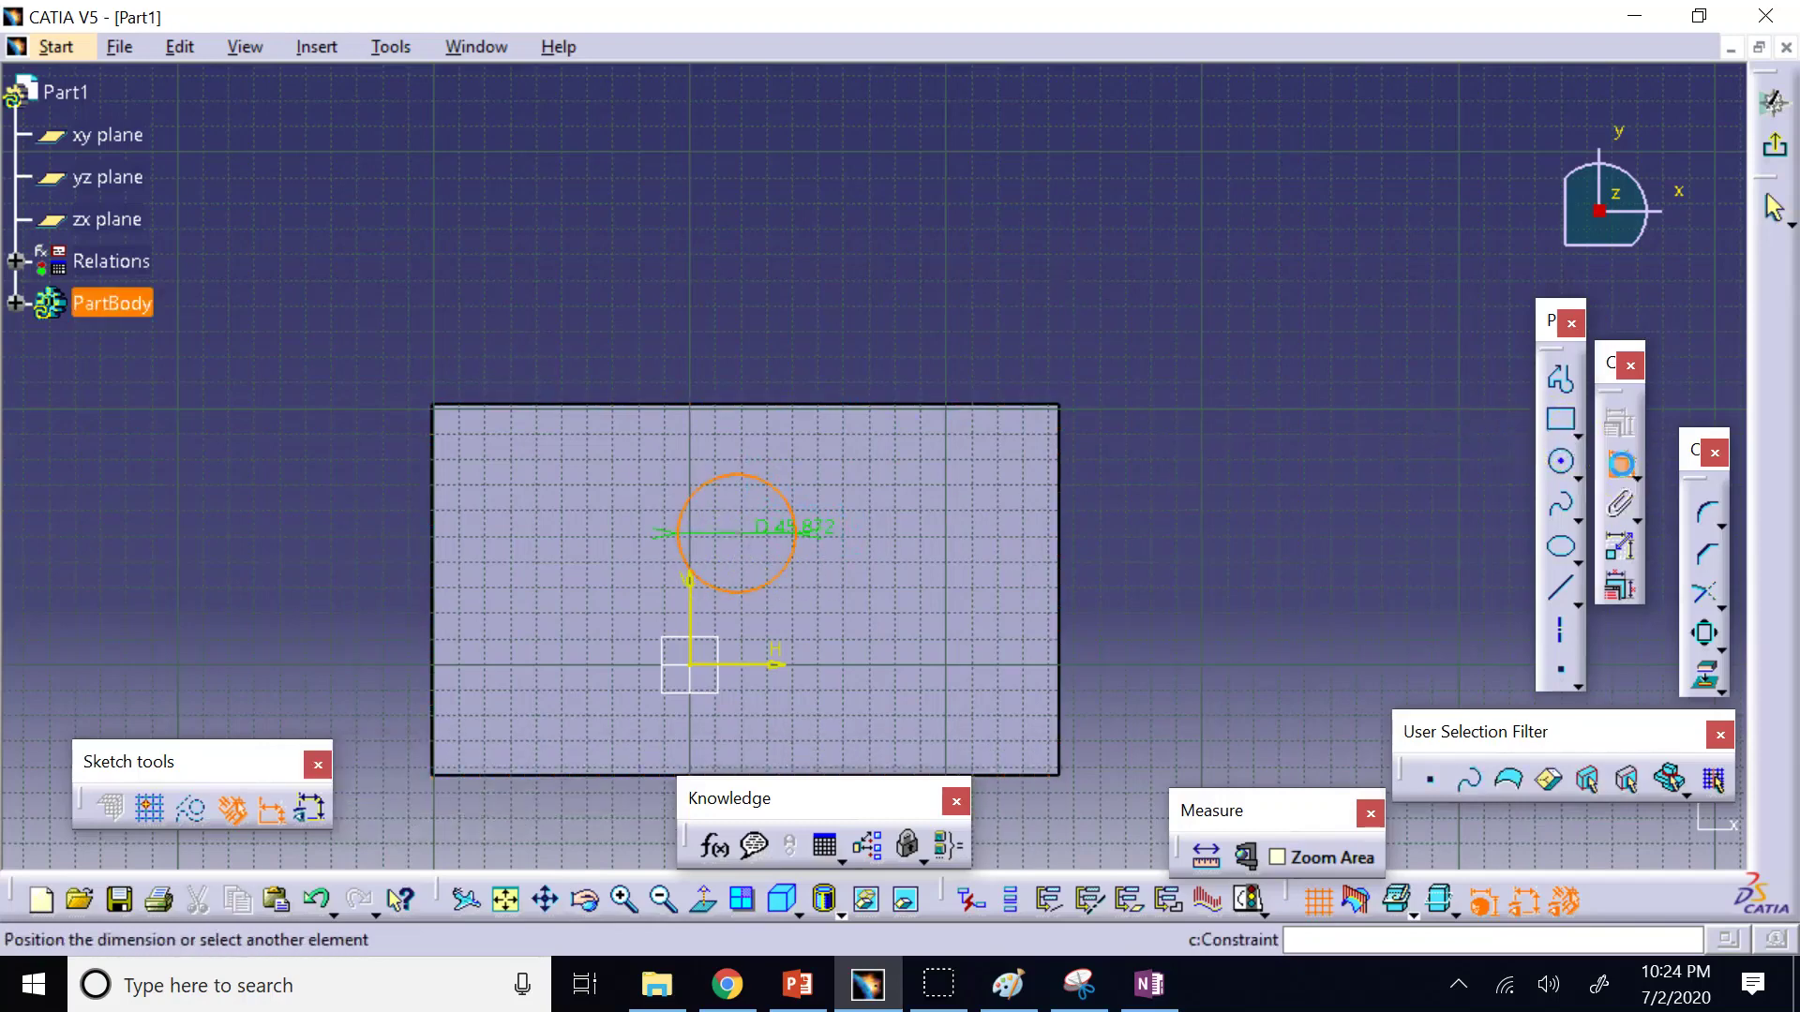
left_click(934, 337)
double_click(931, 330)
type("40")
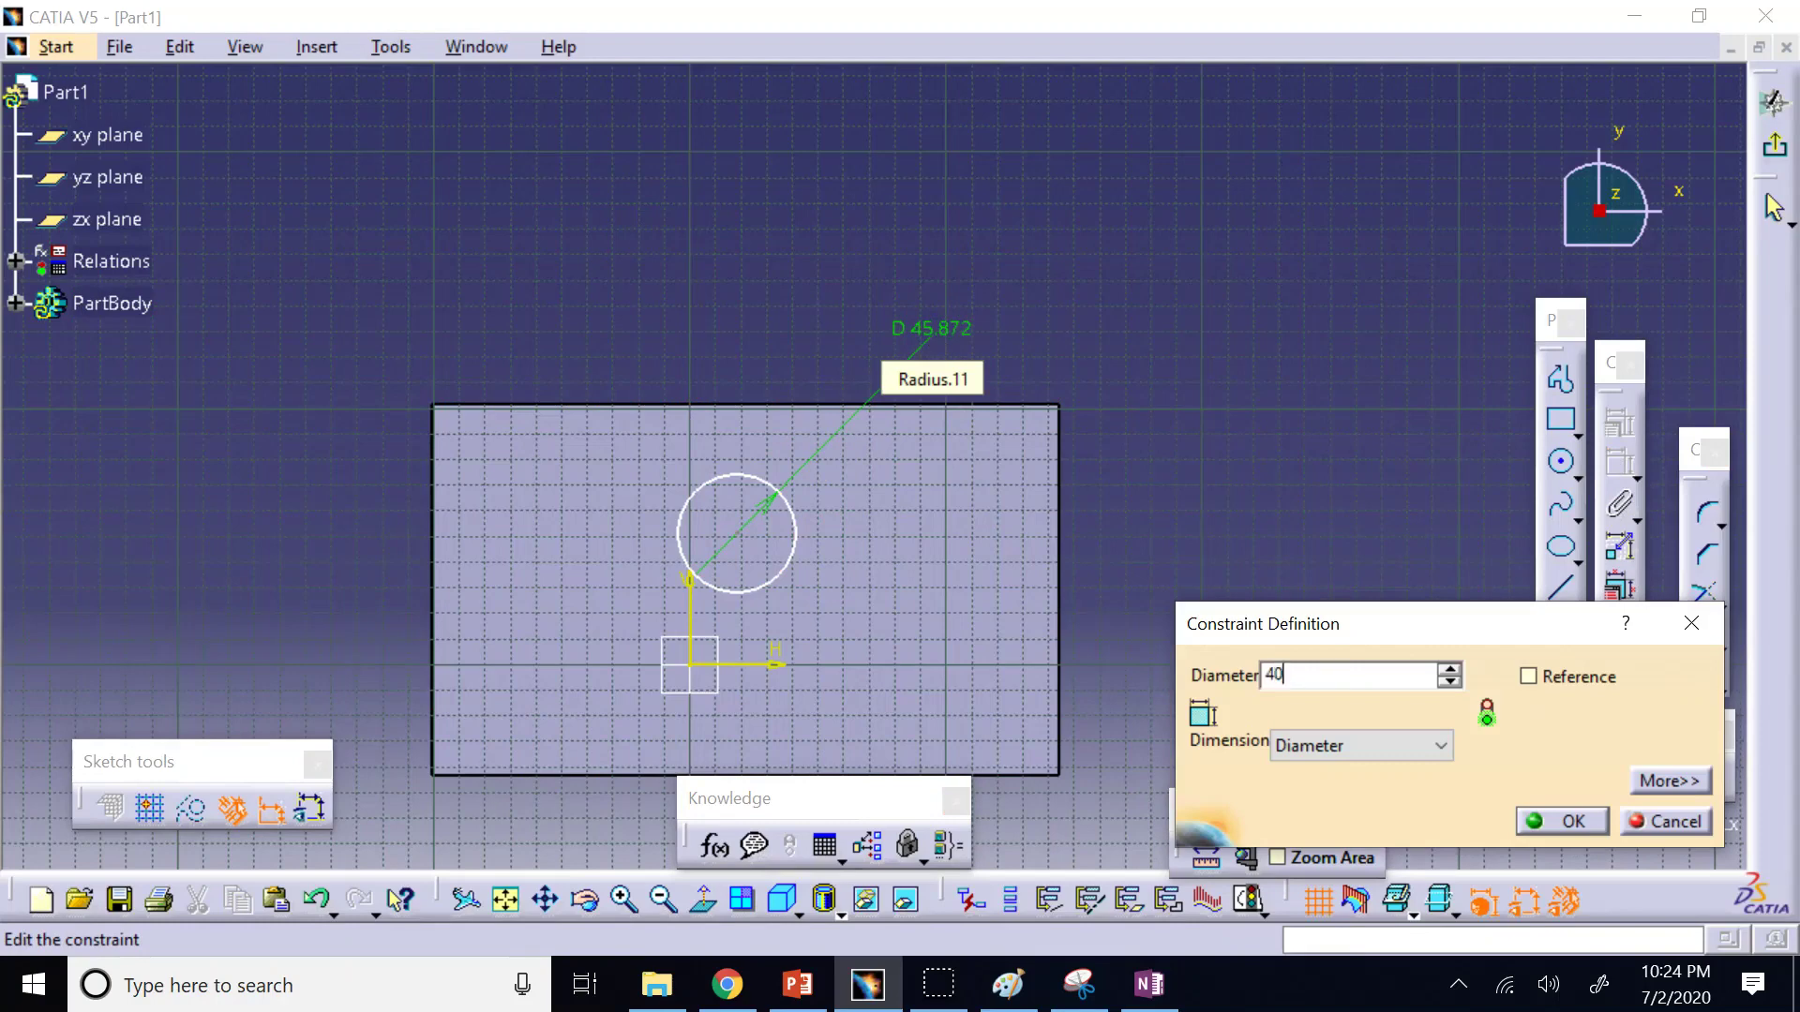
key("Return")
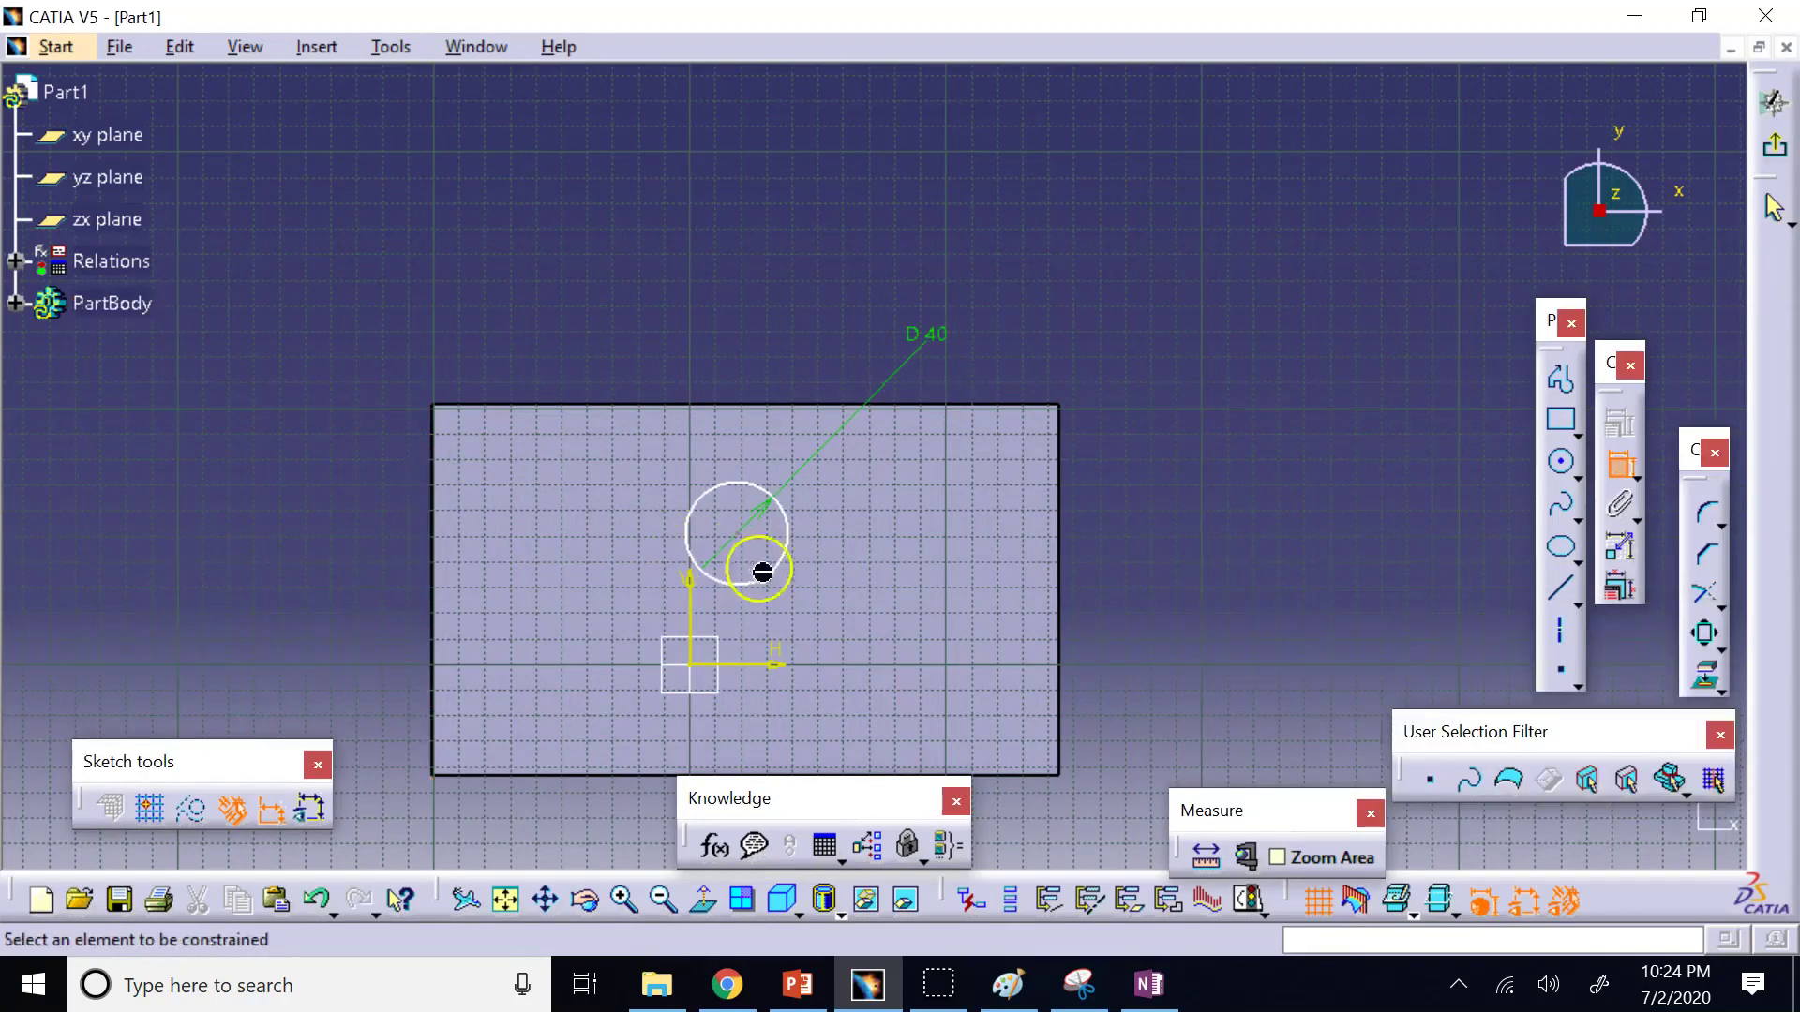
Constrain the circle's center to 55 mm from the upper long edge of the block.
left_click(748, 539)
left_click(746, 407)
left_click(368, 490)
double_click(373, 499)
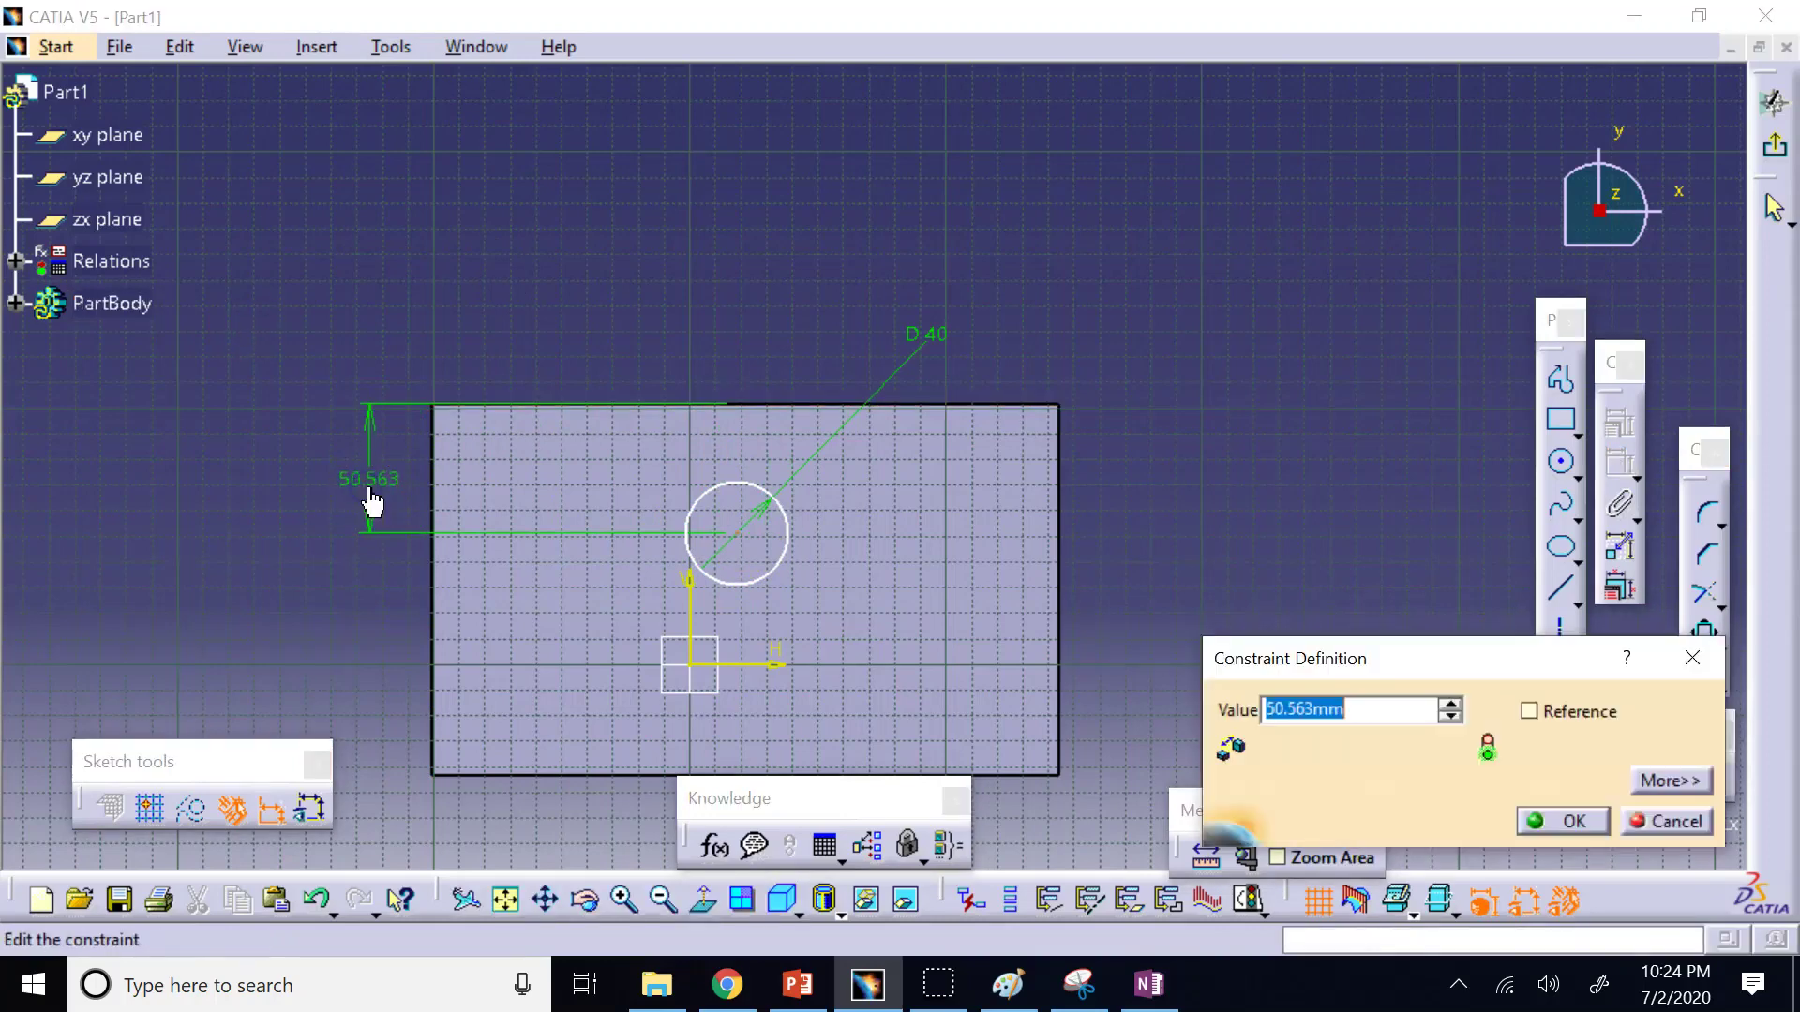
type("55")
key("Return")
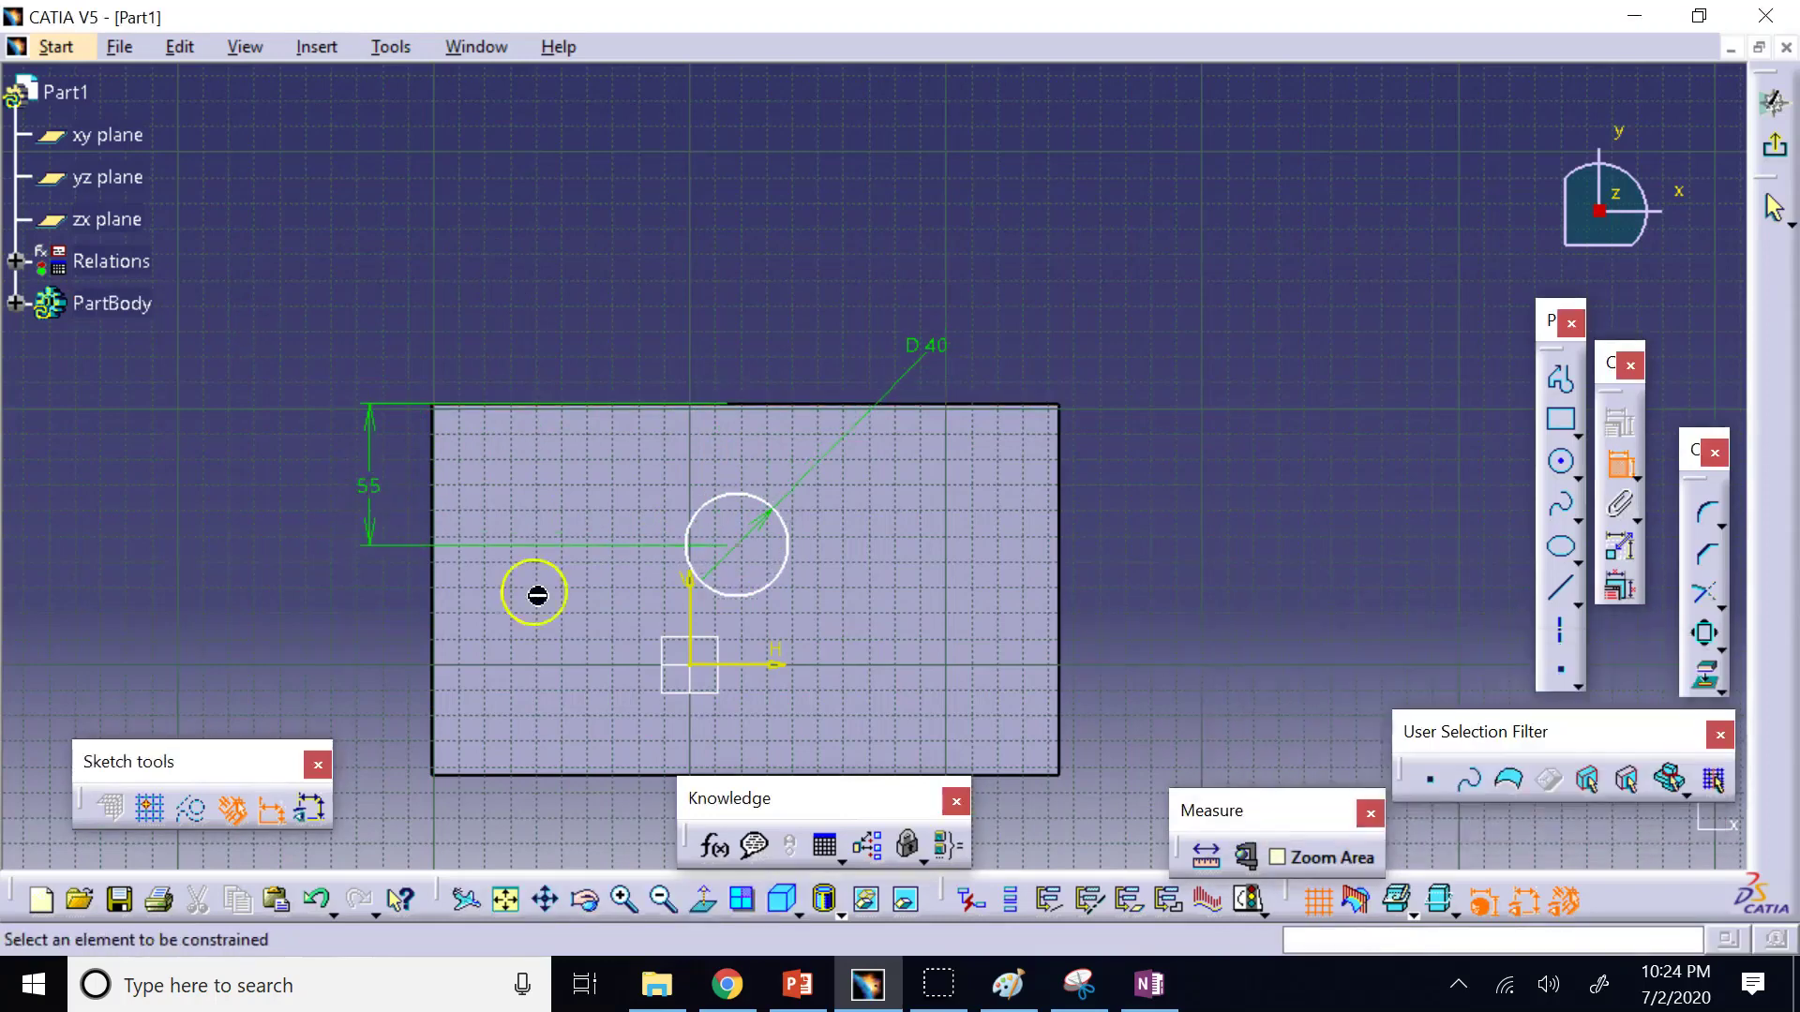
Constrain the circle's center to 85 mm from the right short edge of the block.
left_click(741, 548)
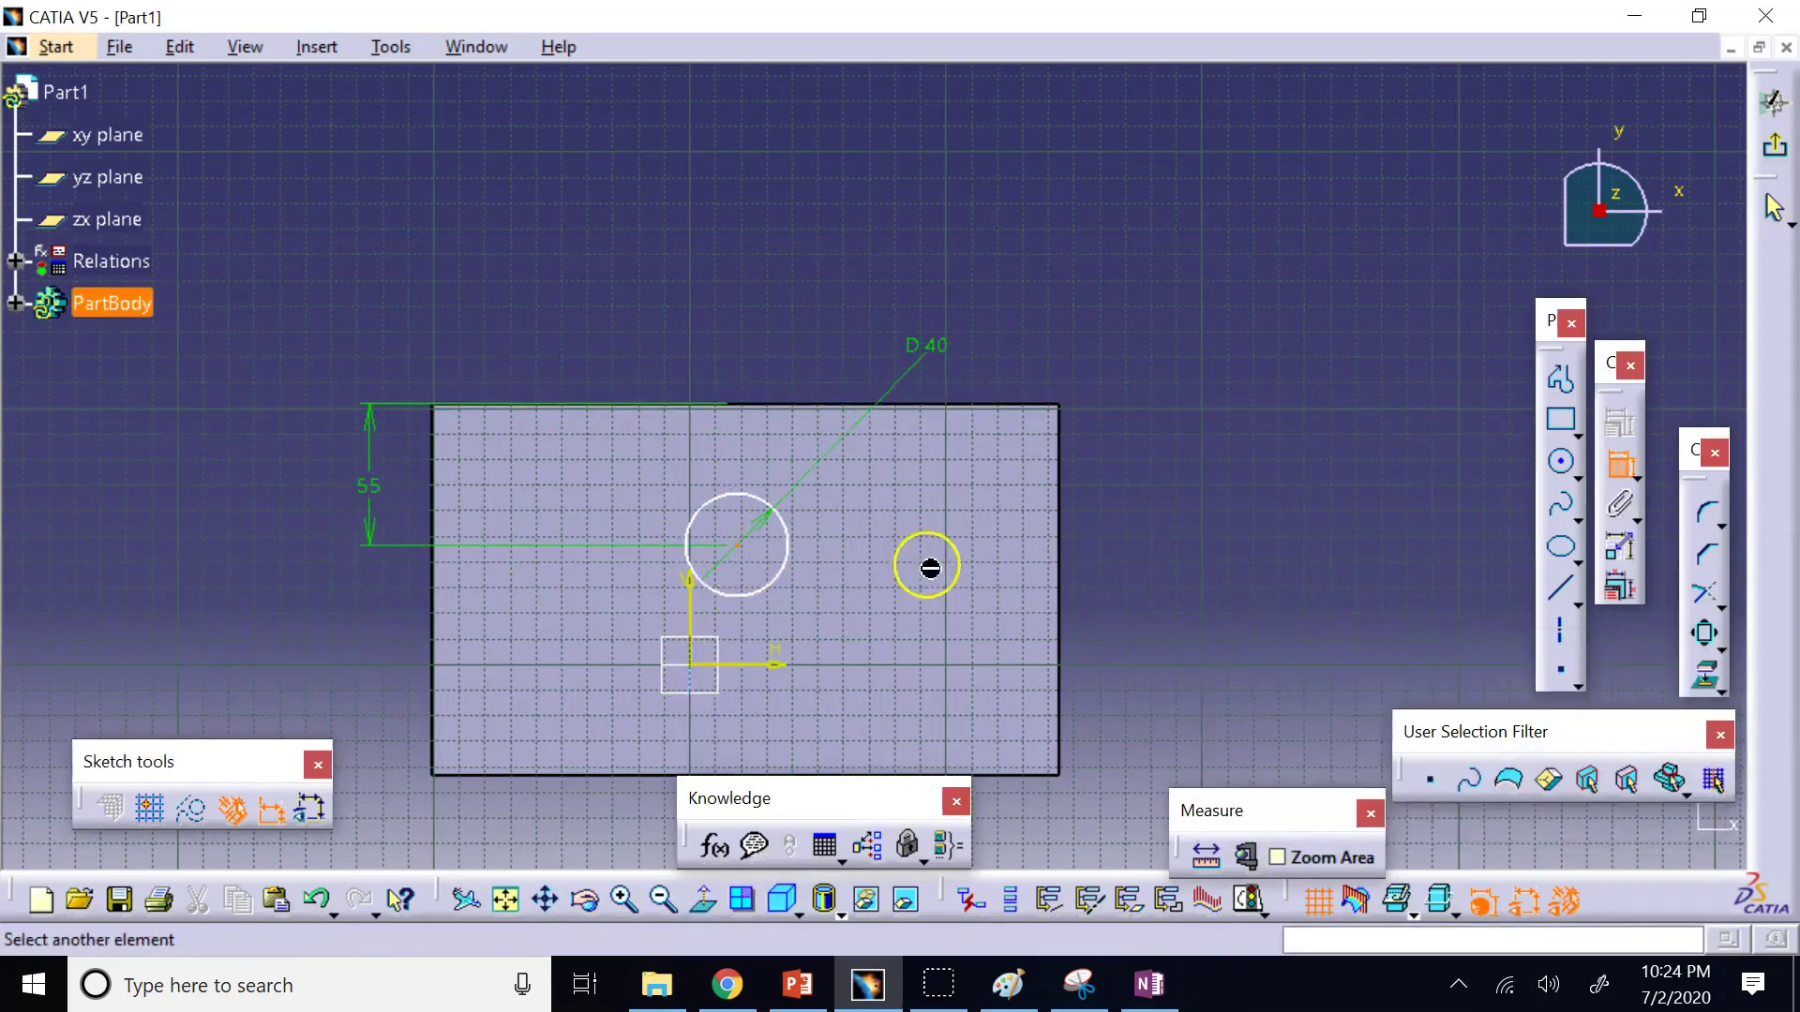
left_click(1061, 522)
left_click(1032, 208)
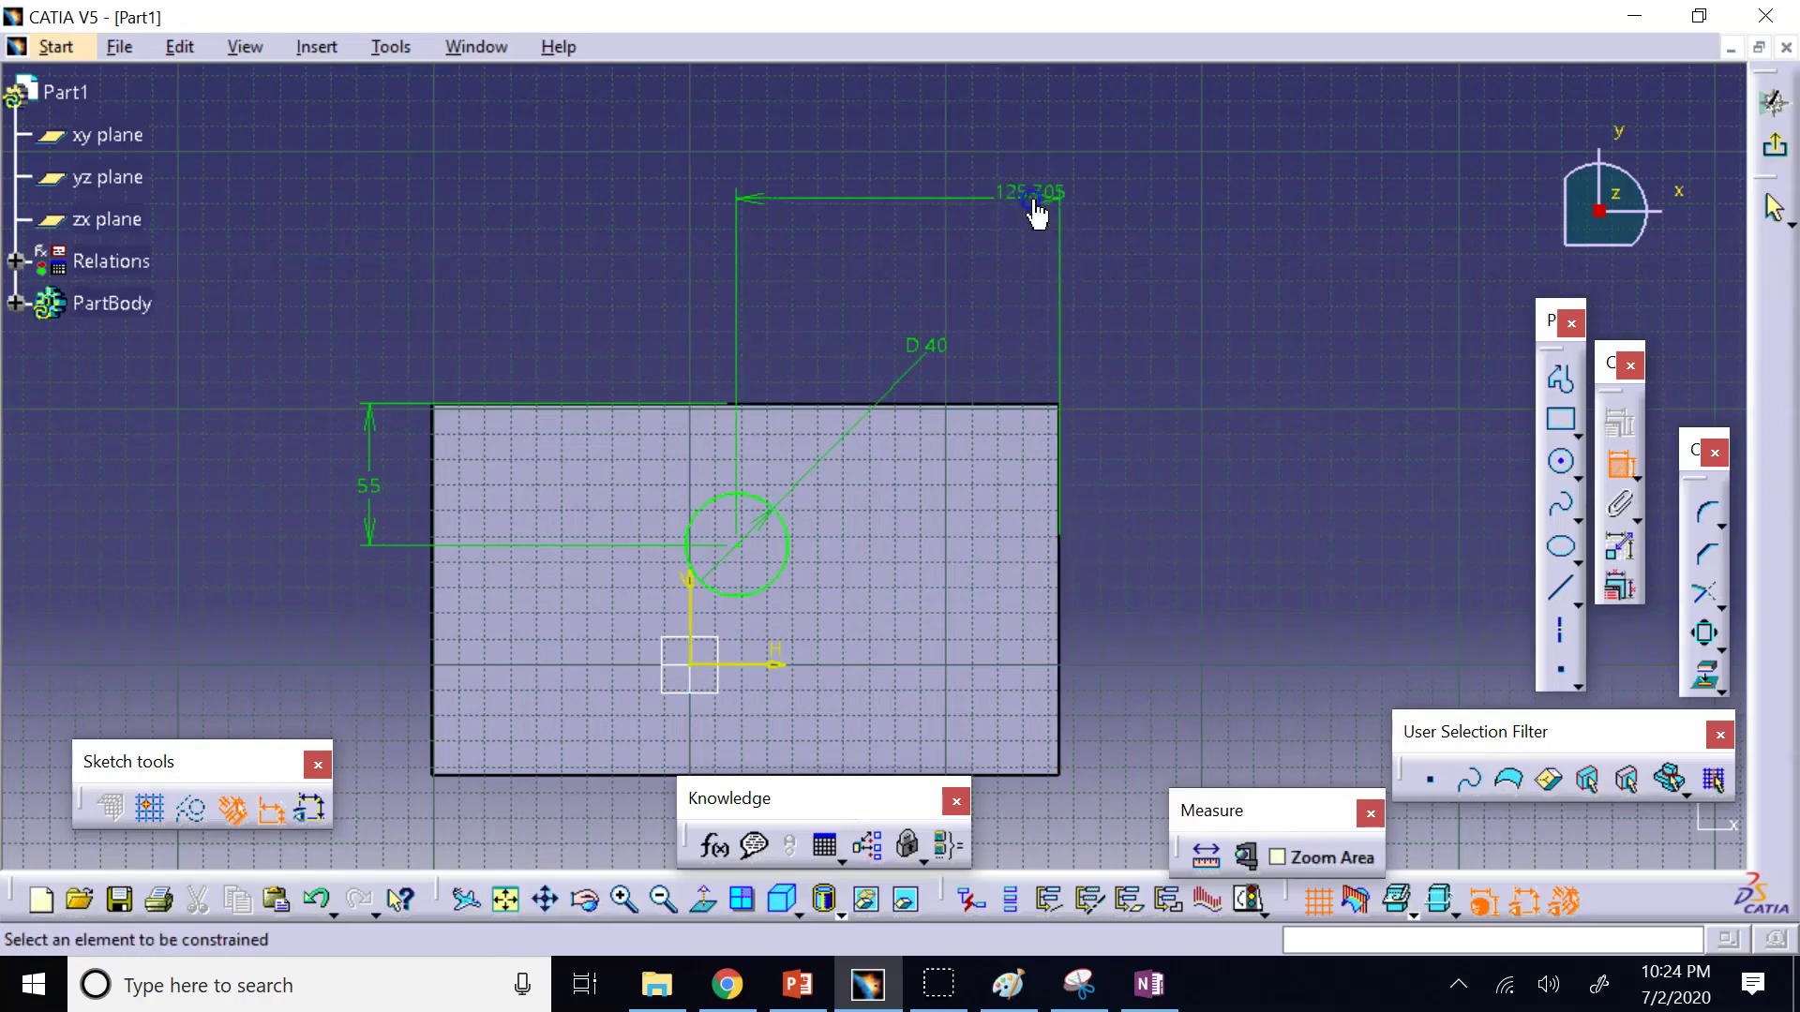
double_click(1036, 208)
type("85")
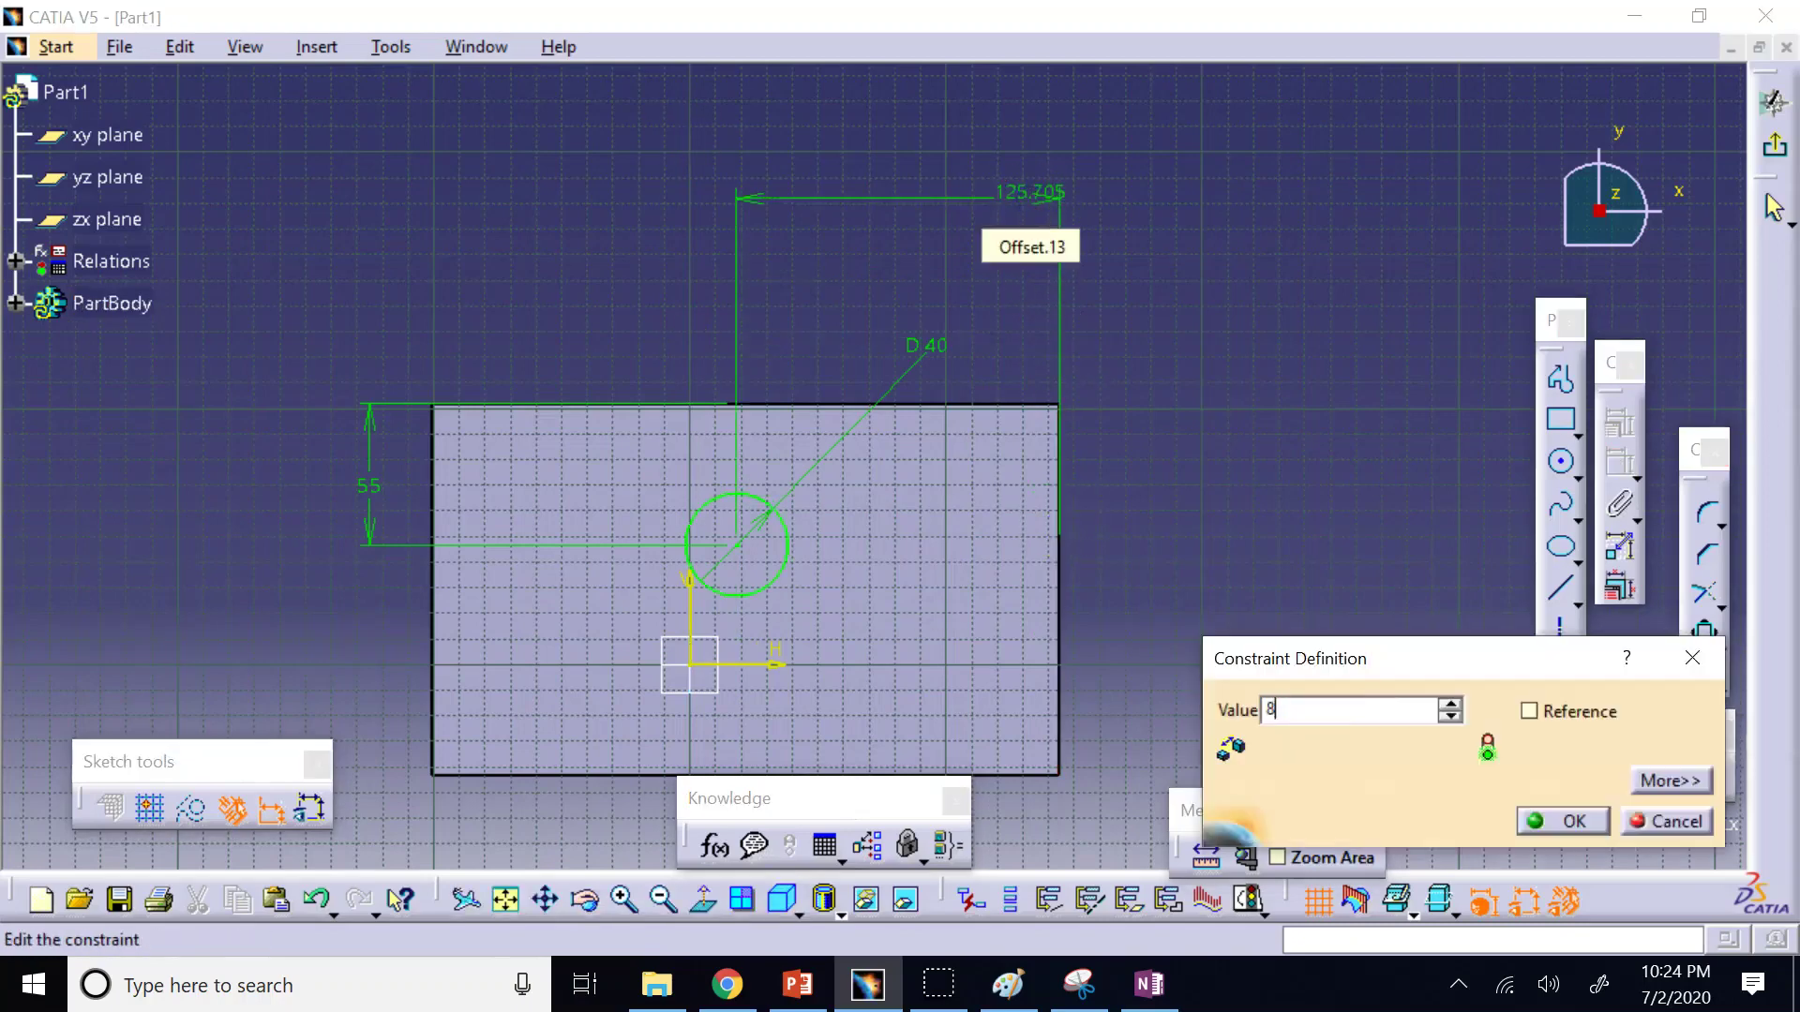
key("Return")
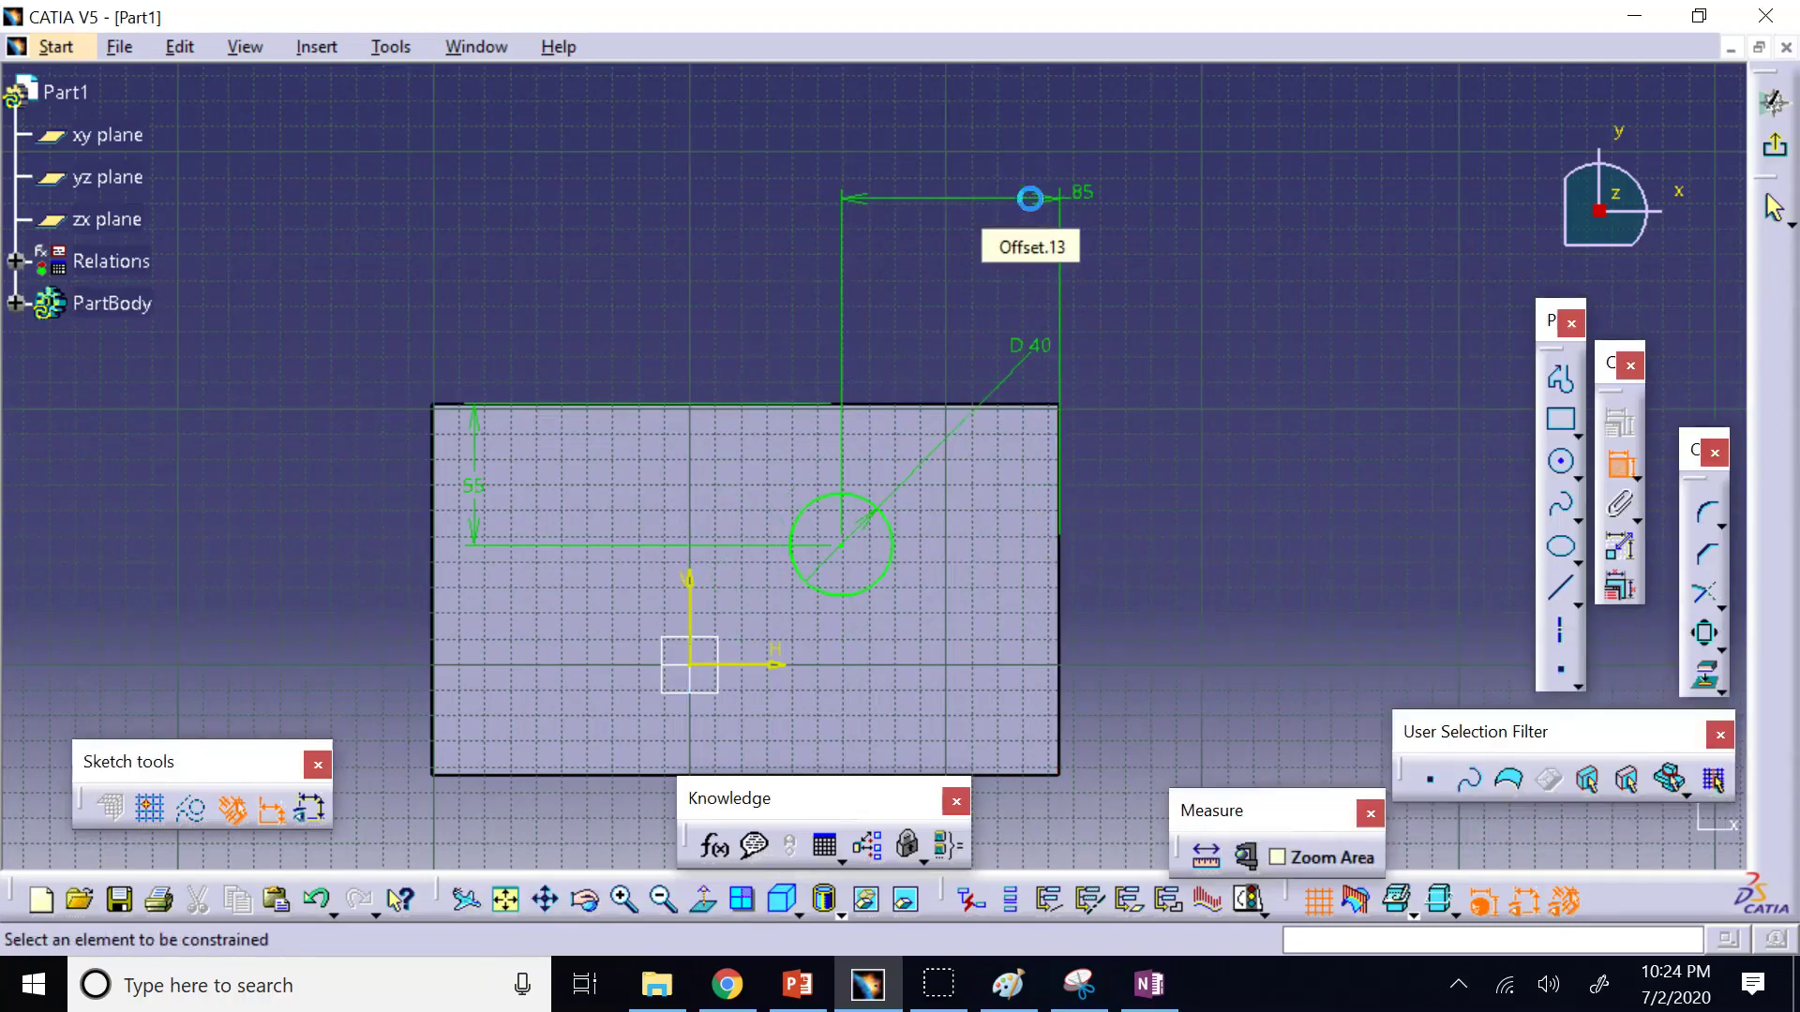
Exit the sketch and cut the circle into the block as a 20 mm deep pocket.
left_click(1774, 148)
left_click(1775, 348)
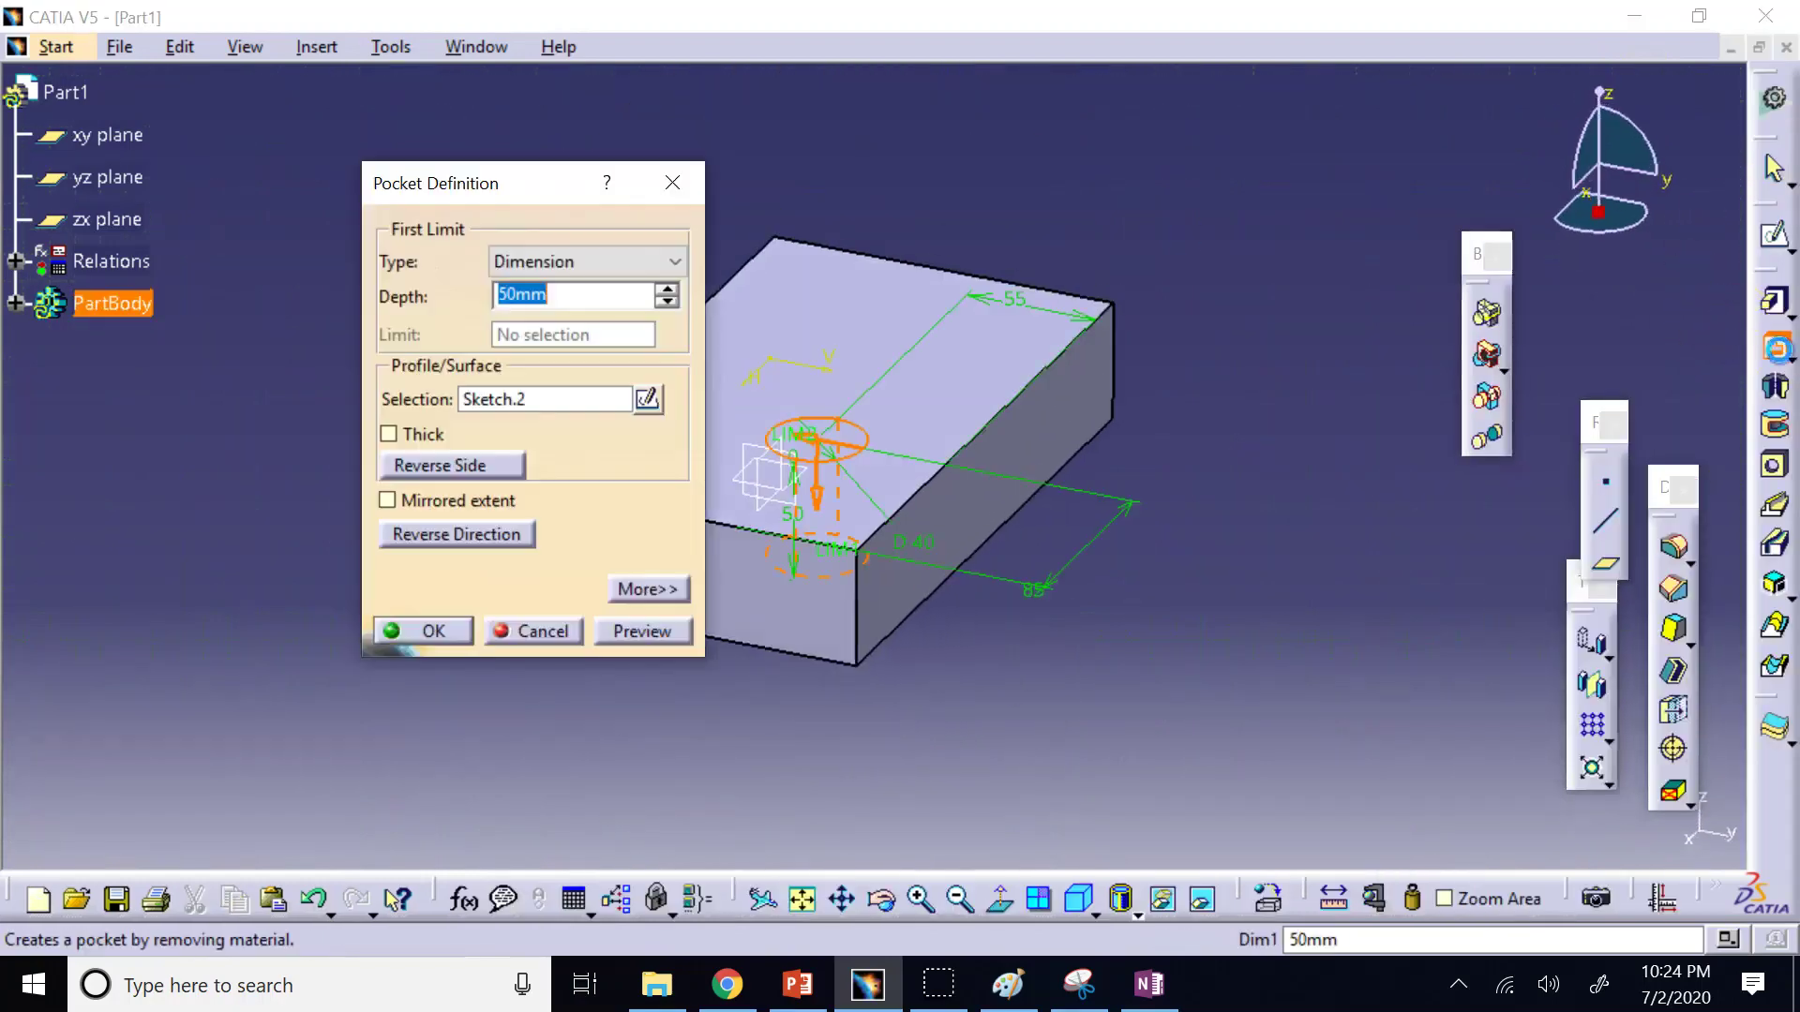
type("20")
key("Return")
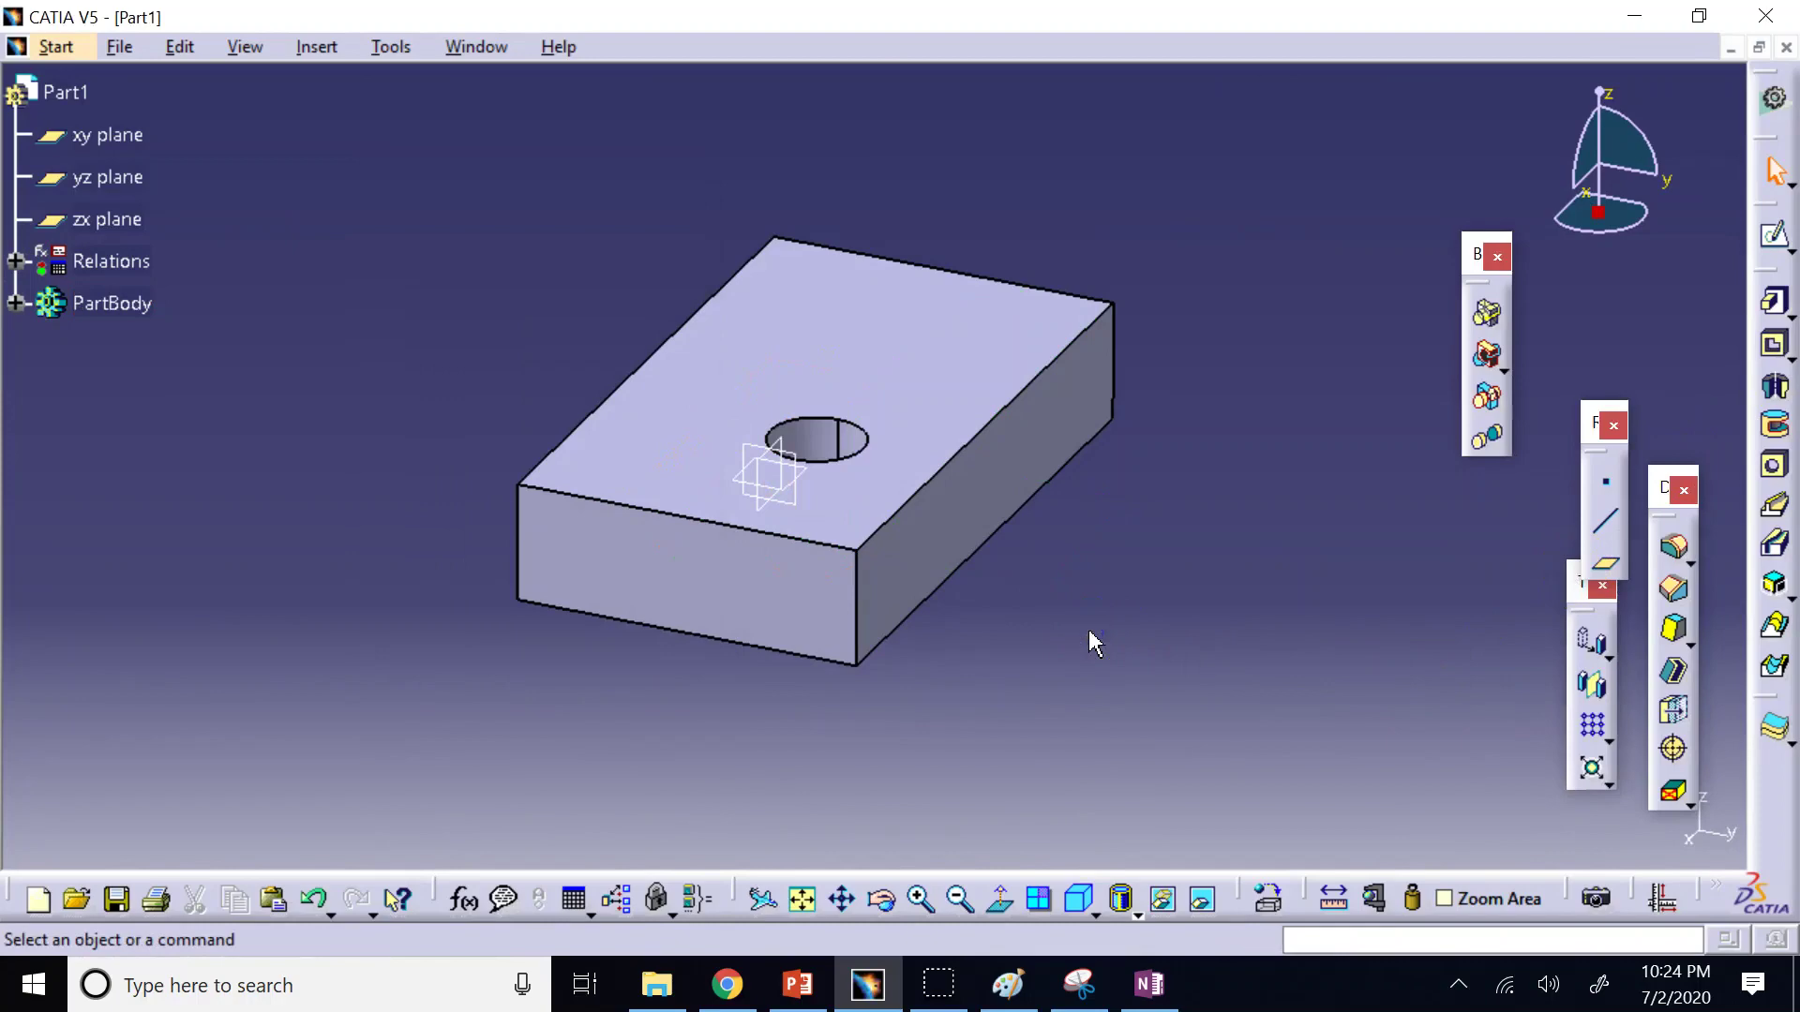
left_click(1080, 898)
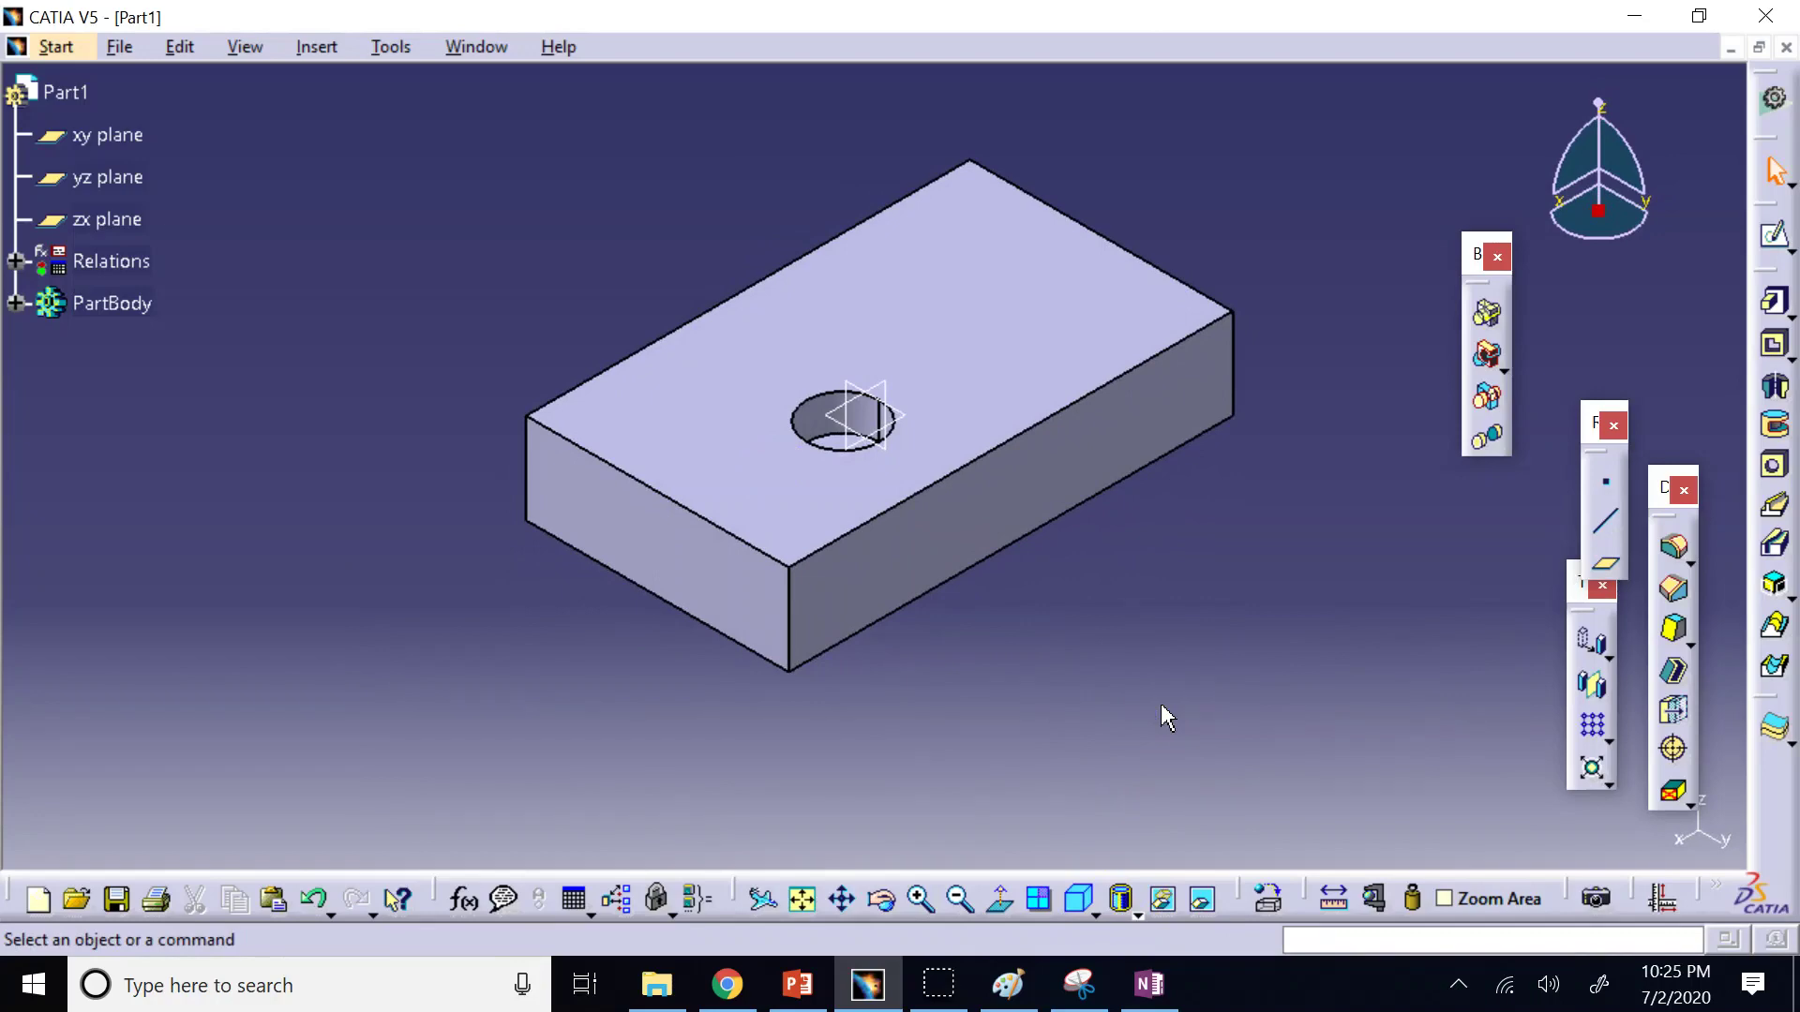
left_click(1204, 790)
left_click(1227, 741)
left_click(956, 507)
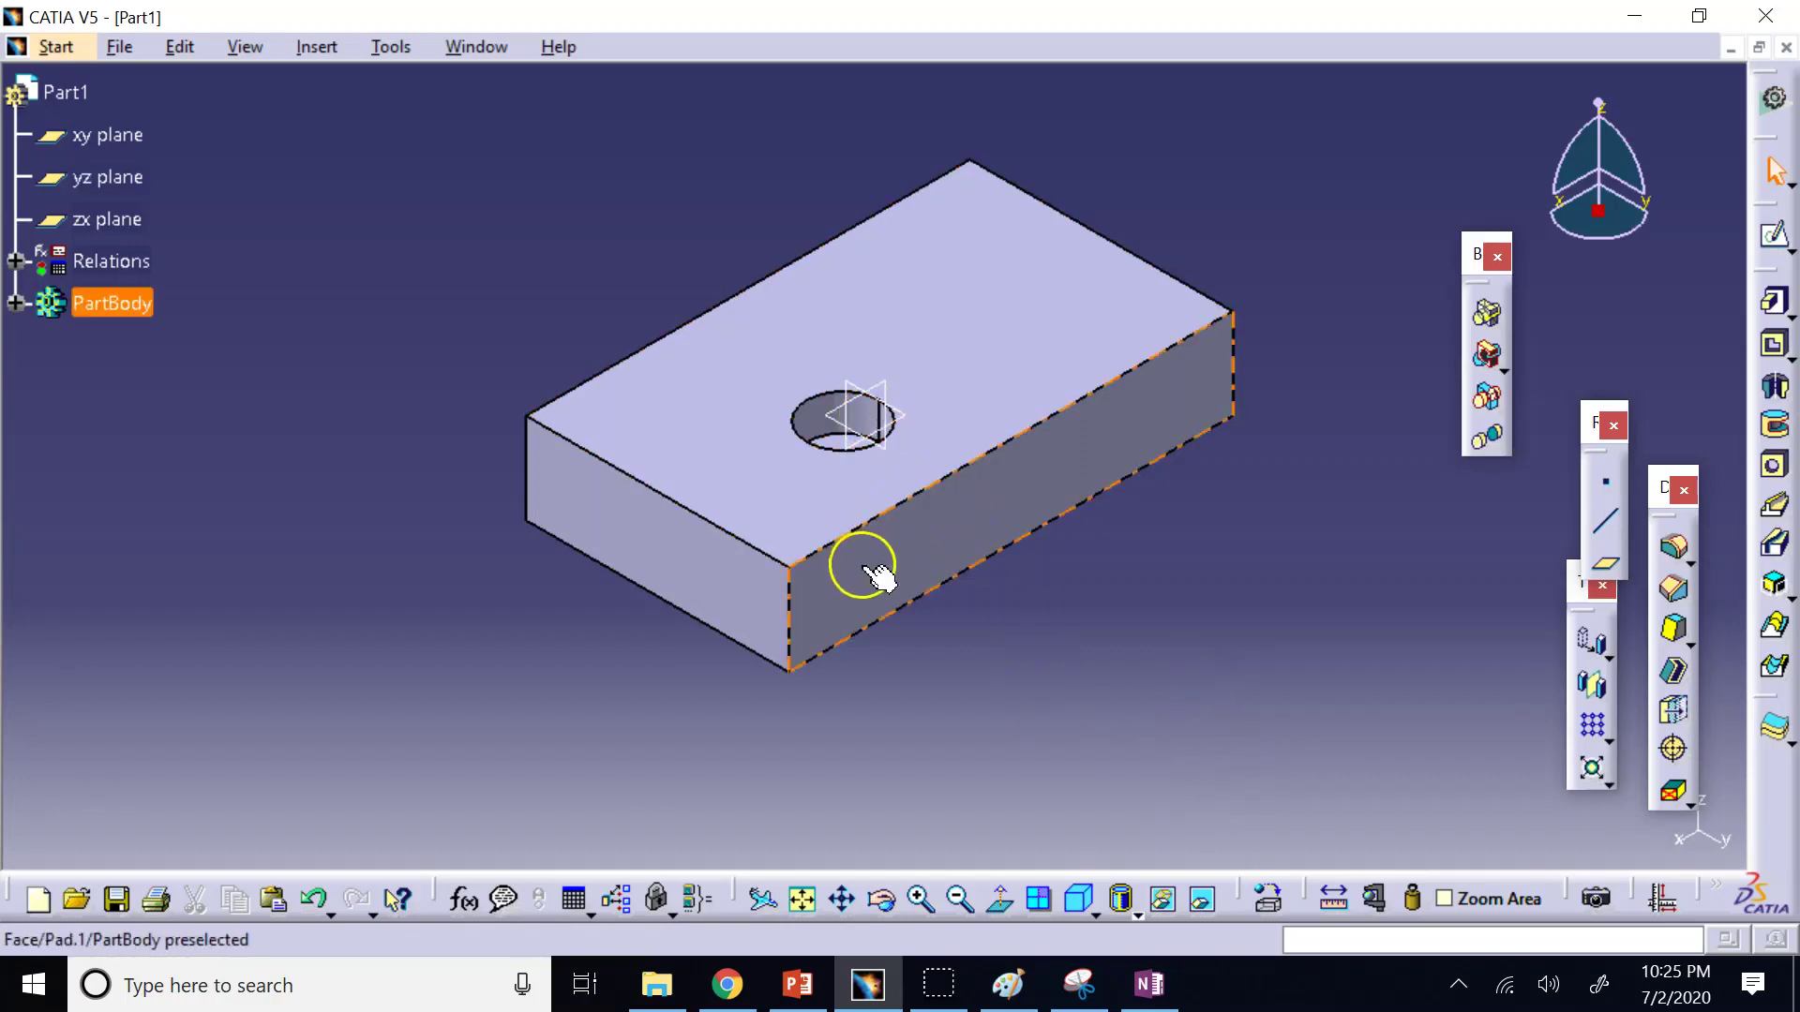
left_click(1205, 758)
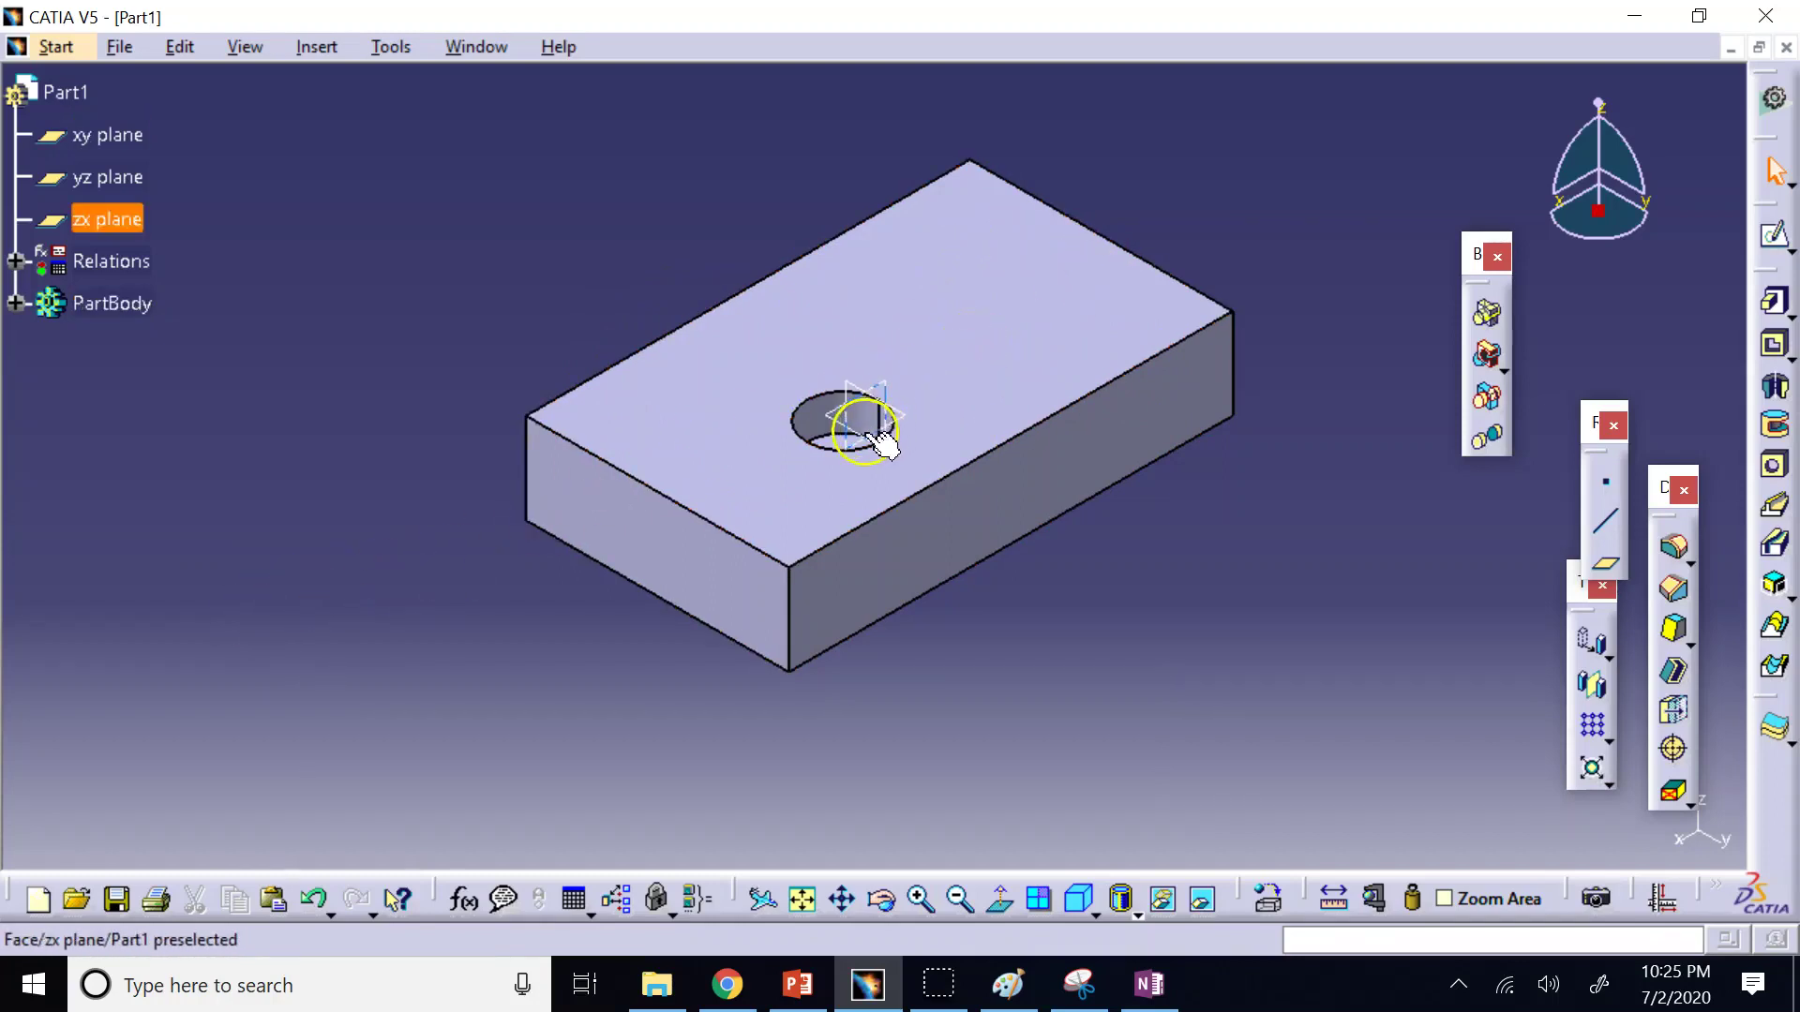
left_click(808, 450)
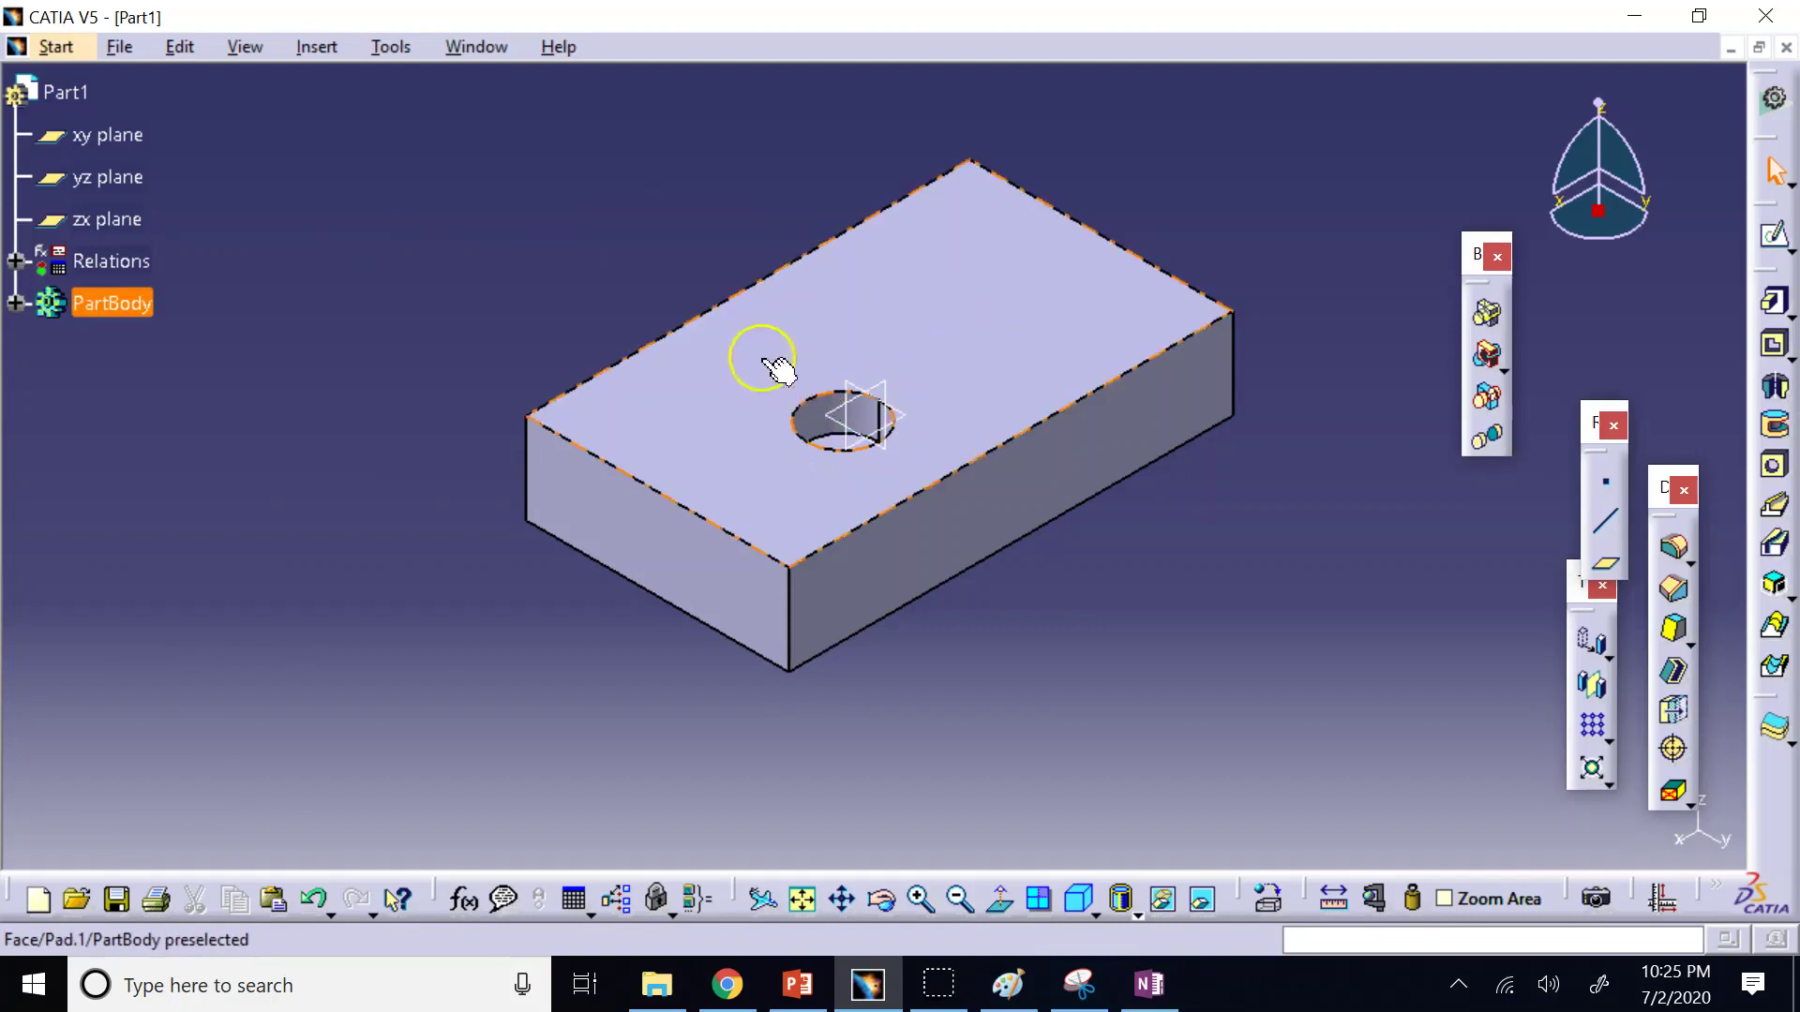
left_click(1108, 509)
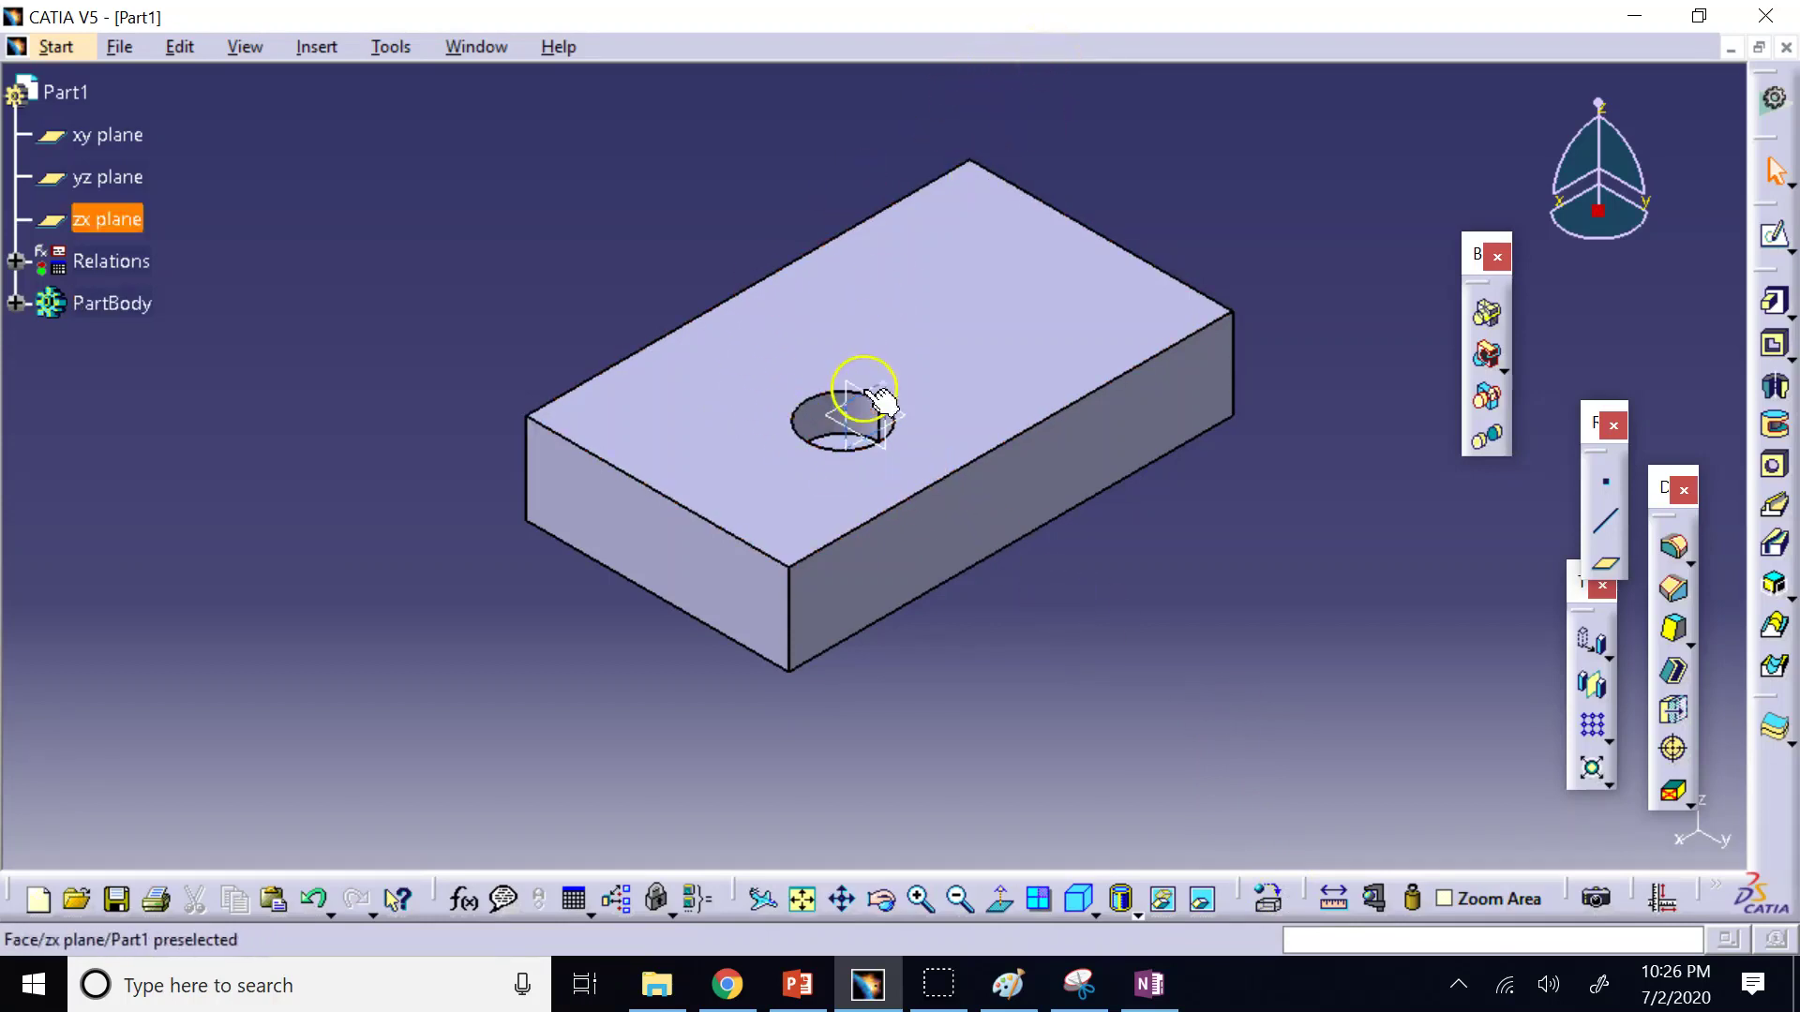
left_click(712, 382)
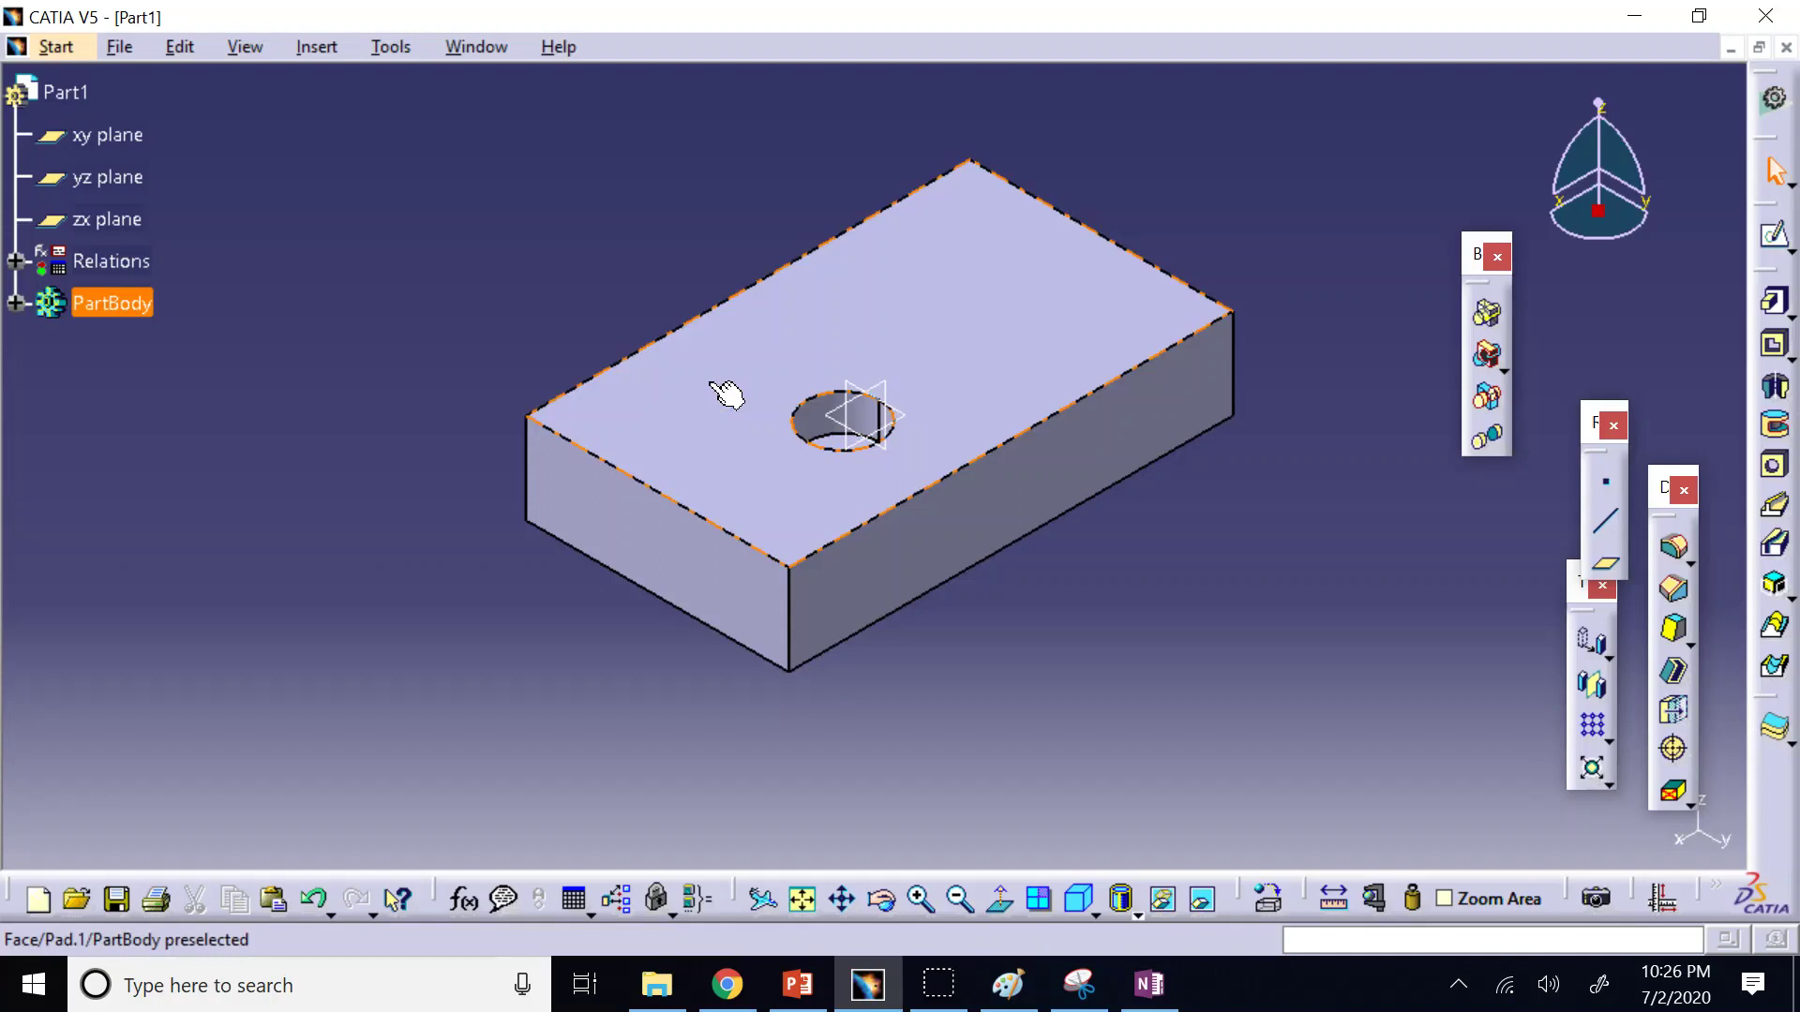
left_click(946, 261)
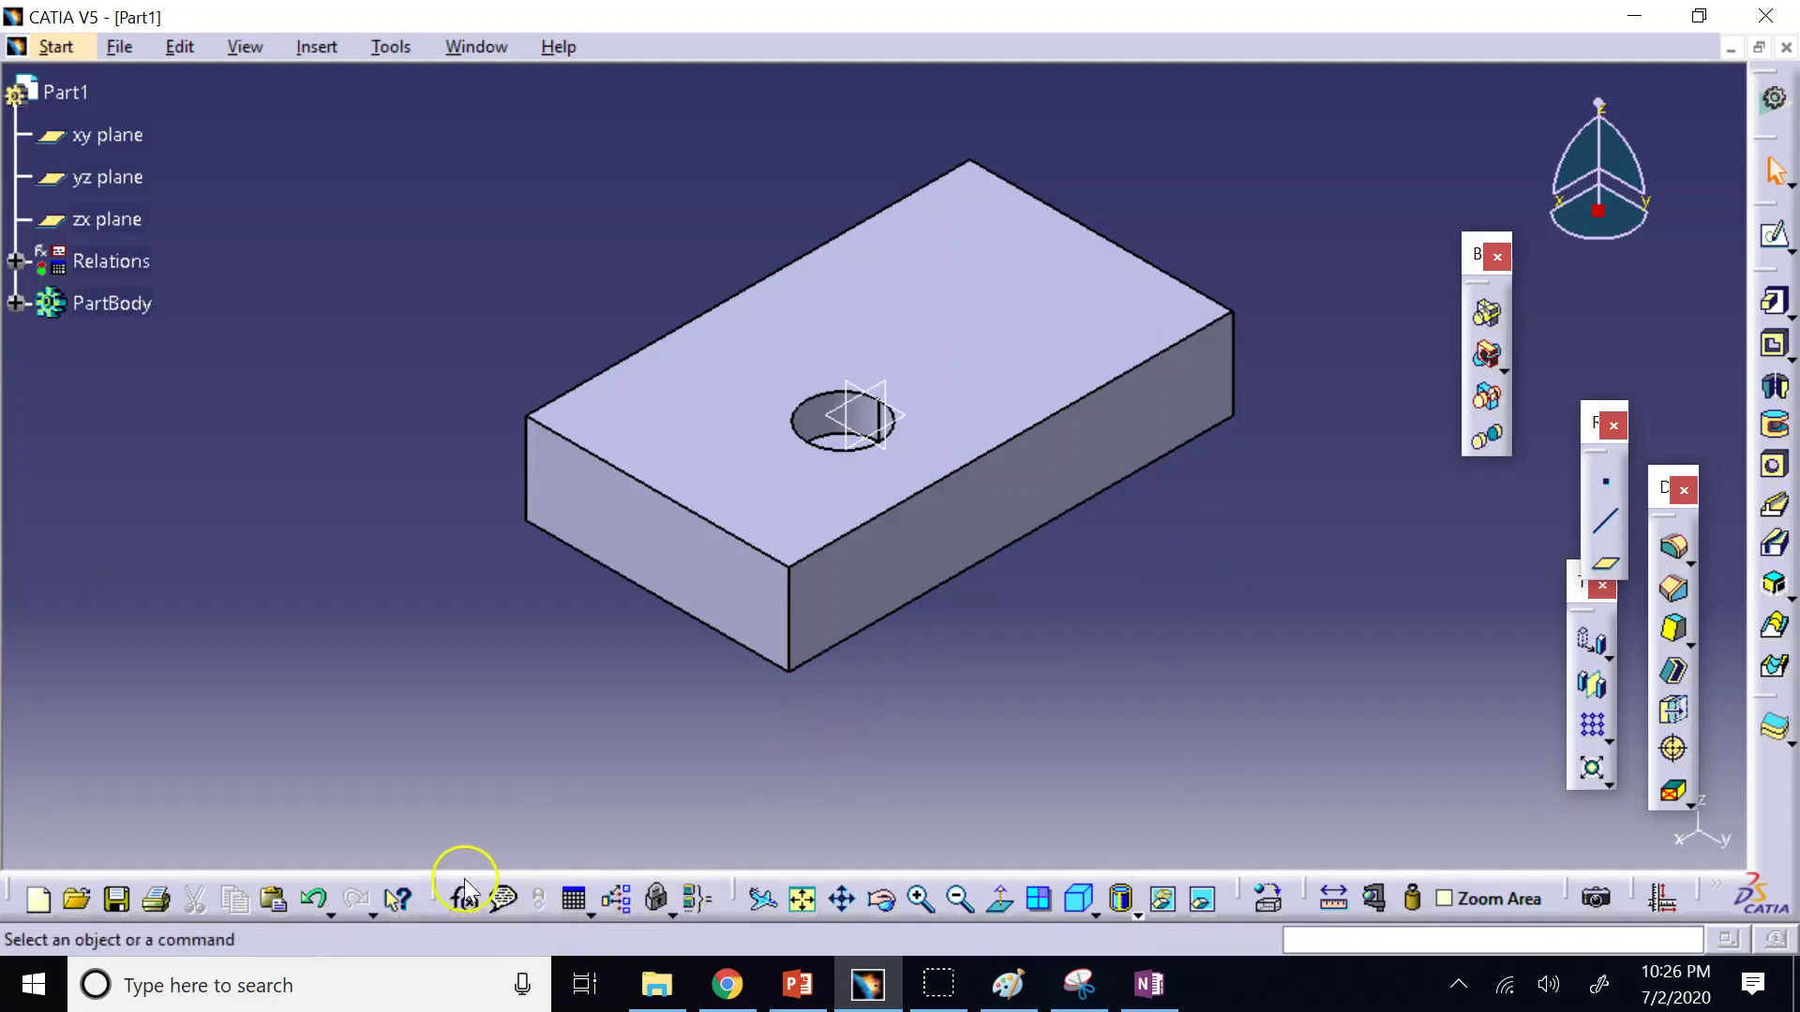
Undock the Knowledge toolbar and leave it floating below the block.
left_click_drag(434, 896, 385, 764)
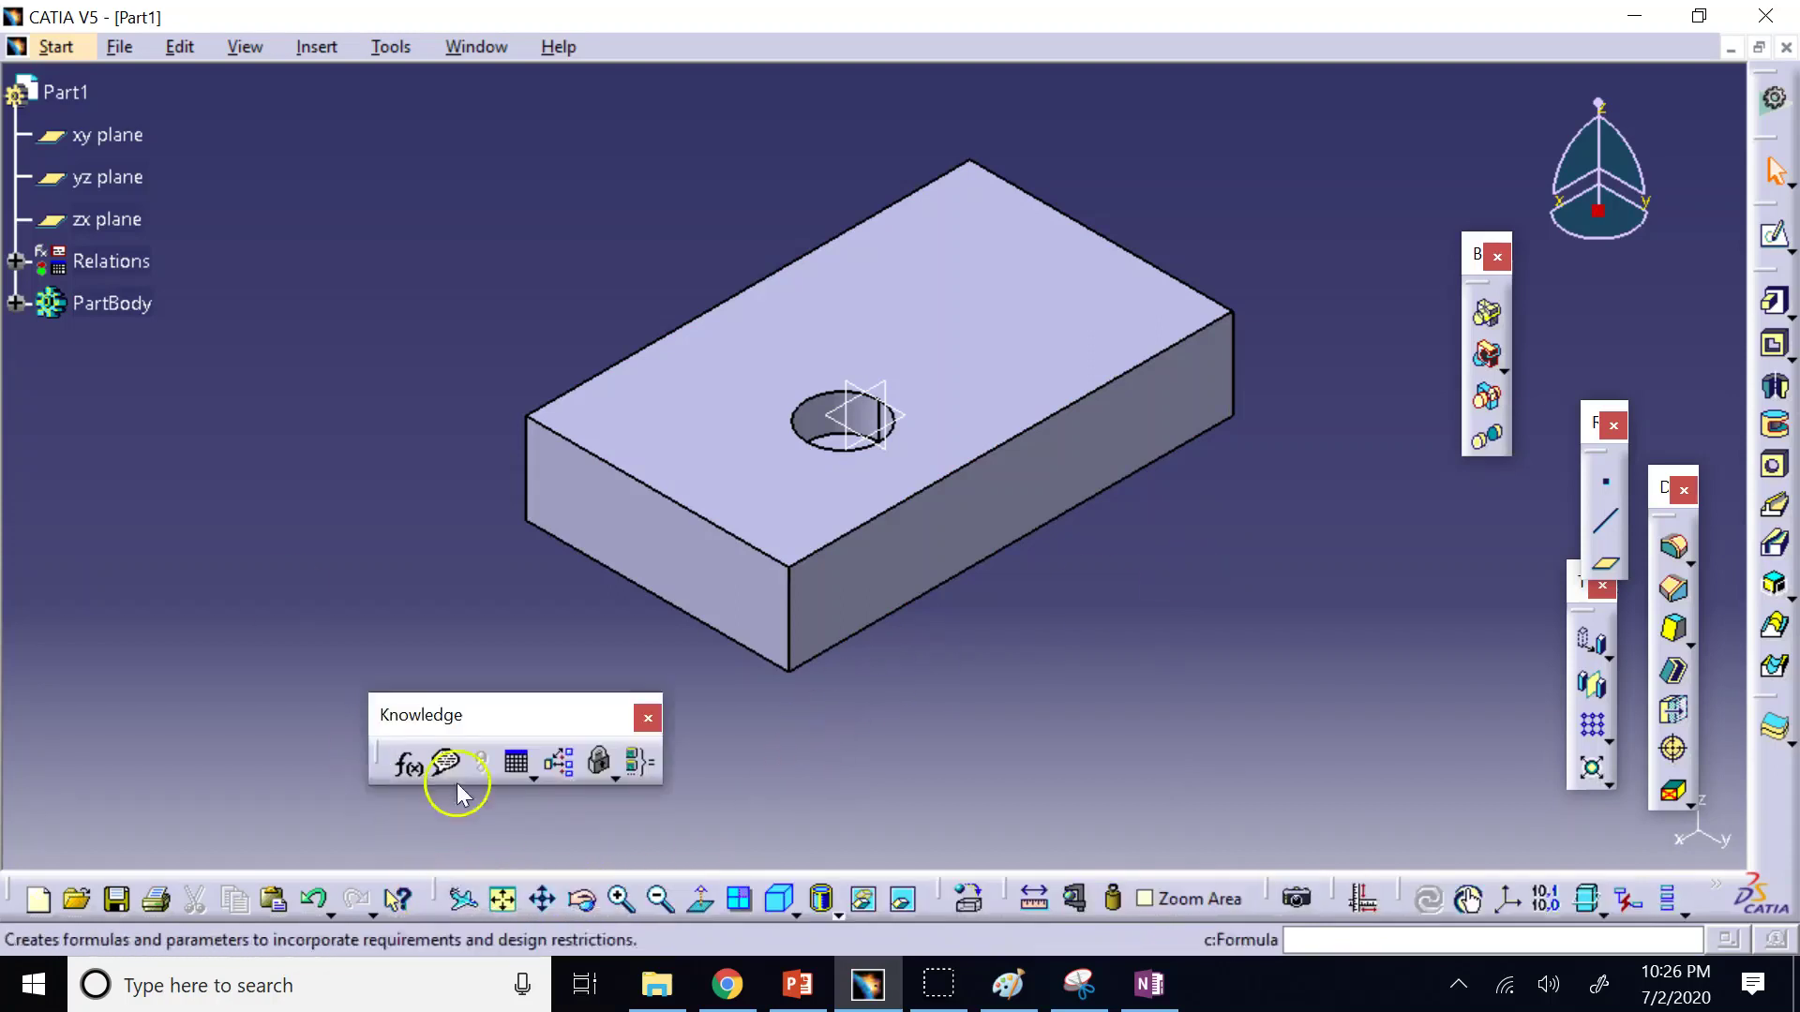
Try to create a design table from a pre-existing Excel file DT1 in the Downloads folder.
left_click(517, 765)
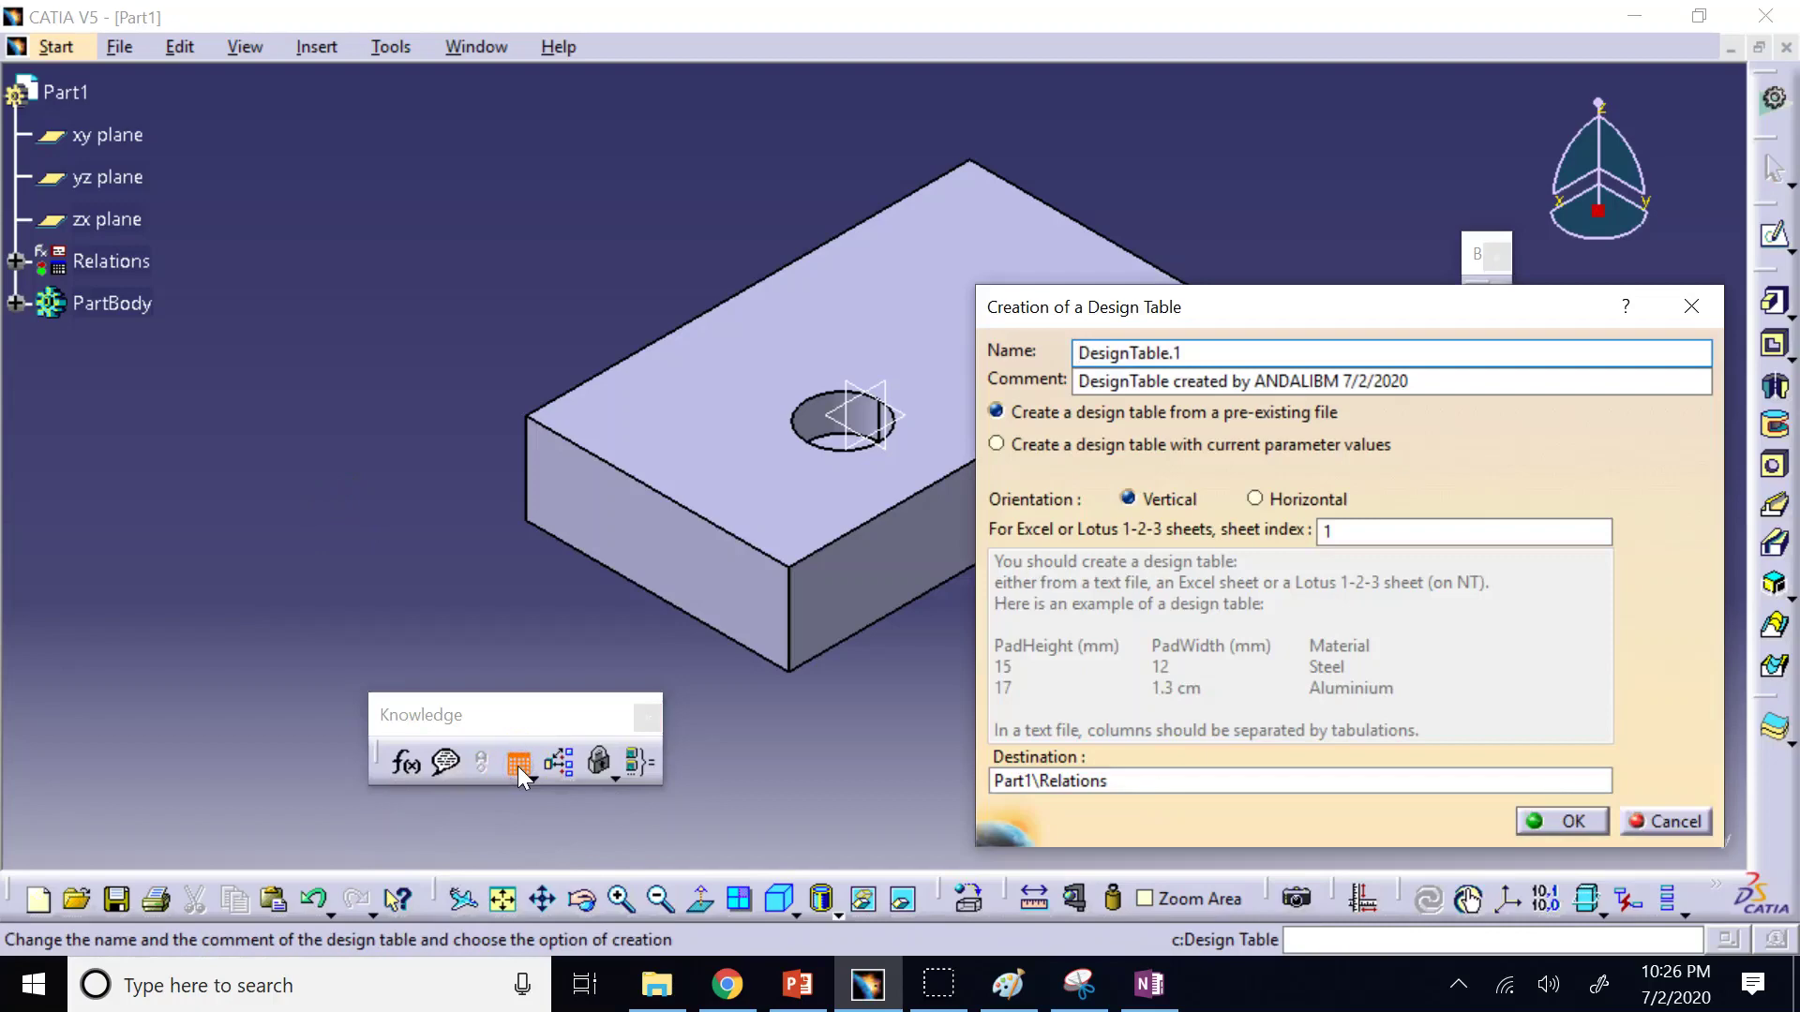
left_click(1217, 399)
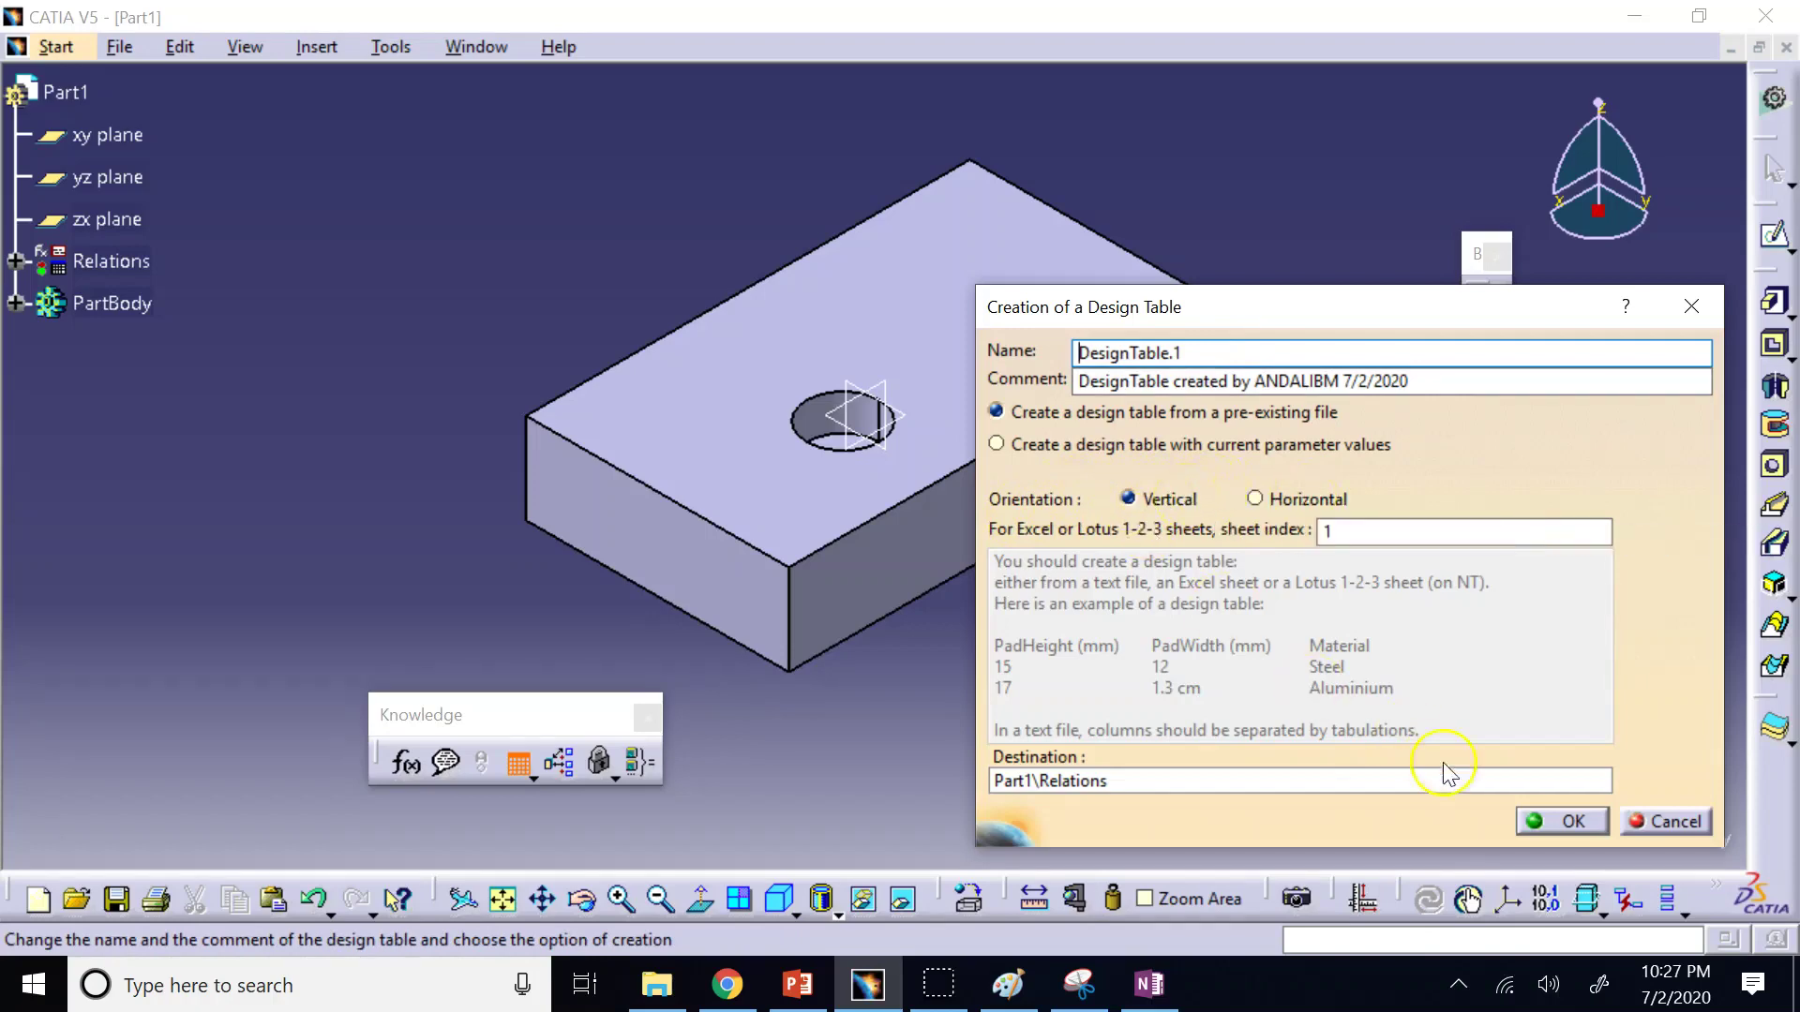
left_click(1537, 821)
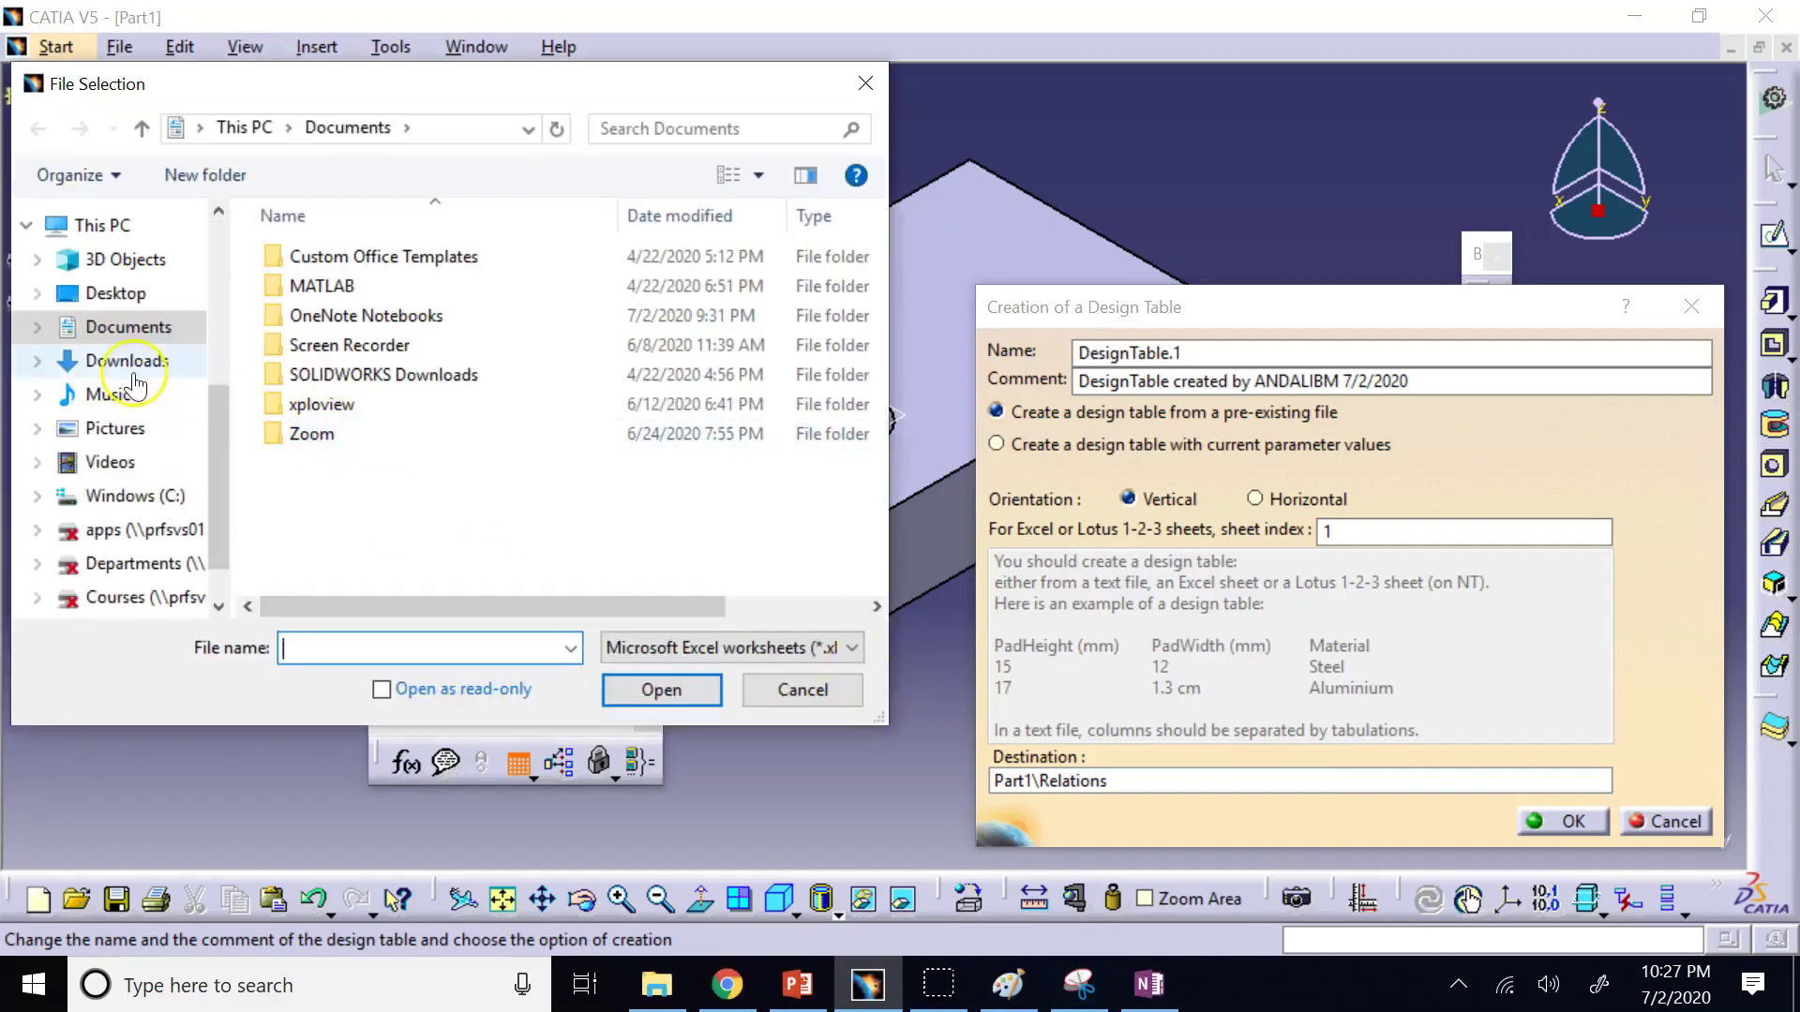
left_click(131, 363)
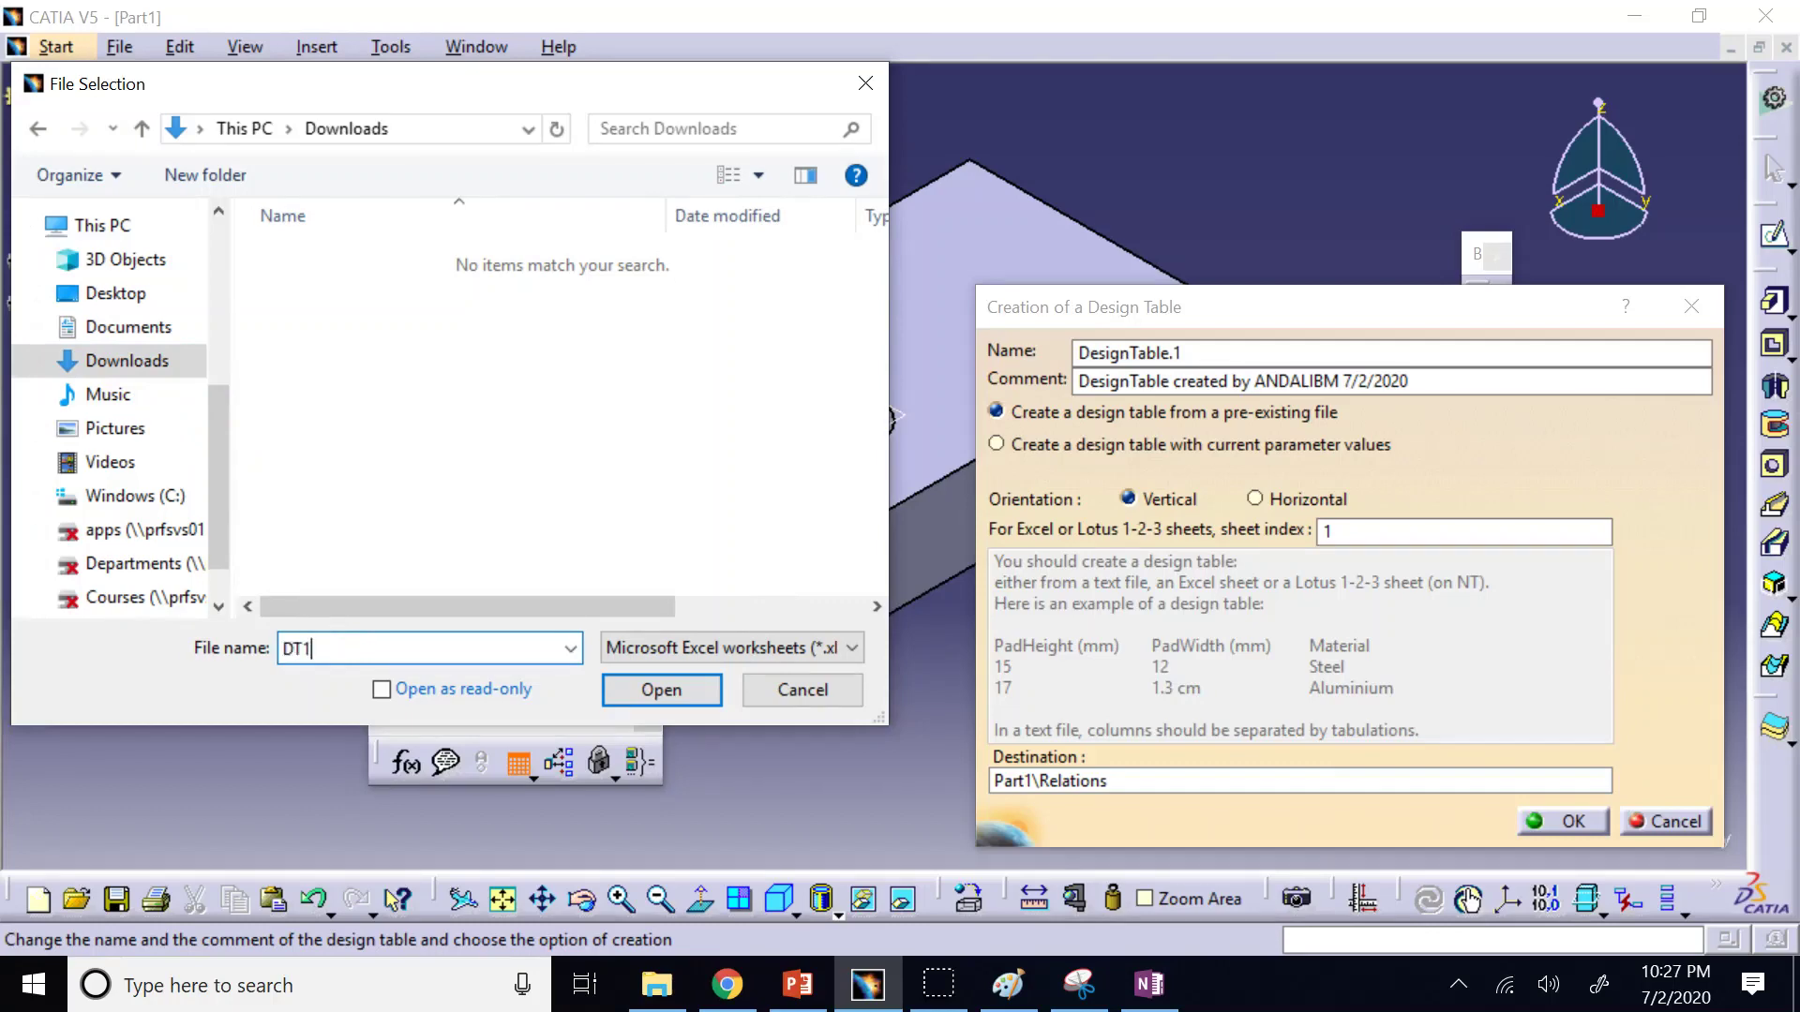
key("Return")
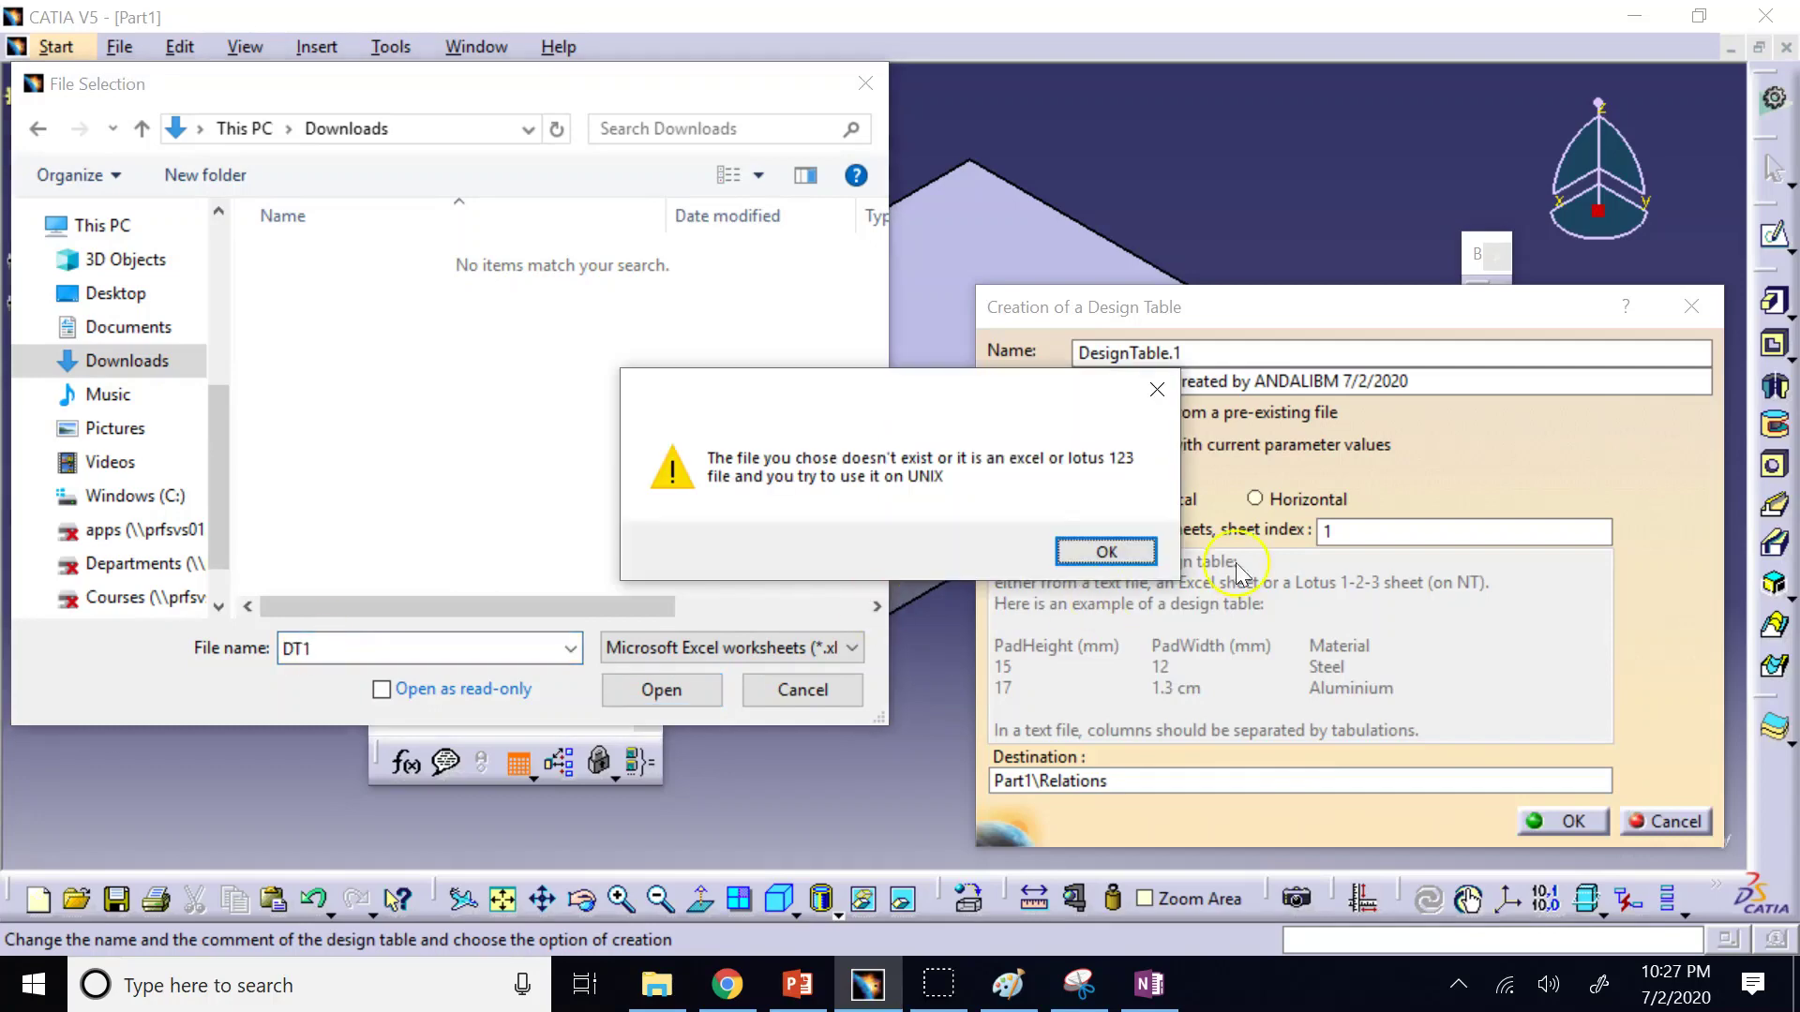
left_click(1108, 564)
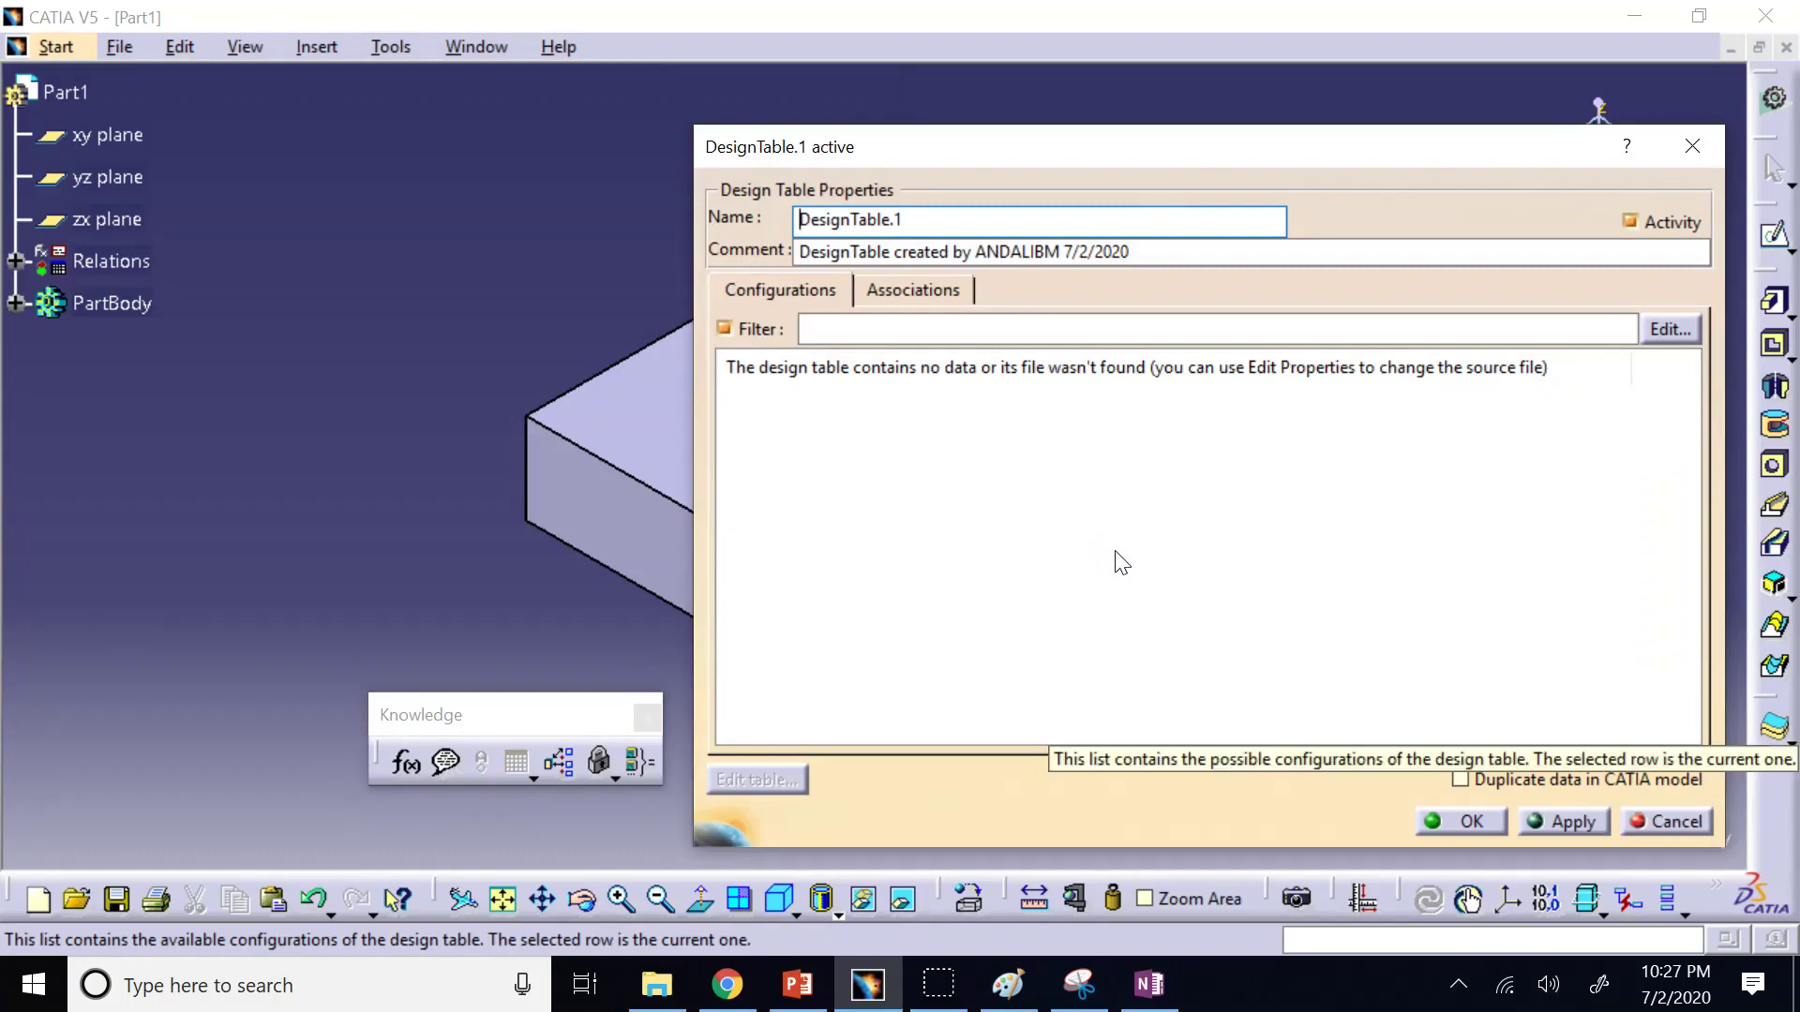
left_click(1576, 837)
left_click(1656, 824)
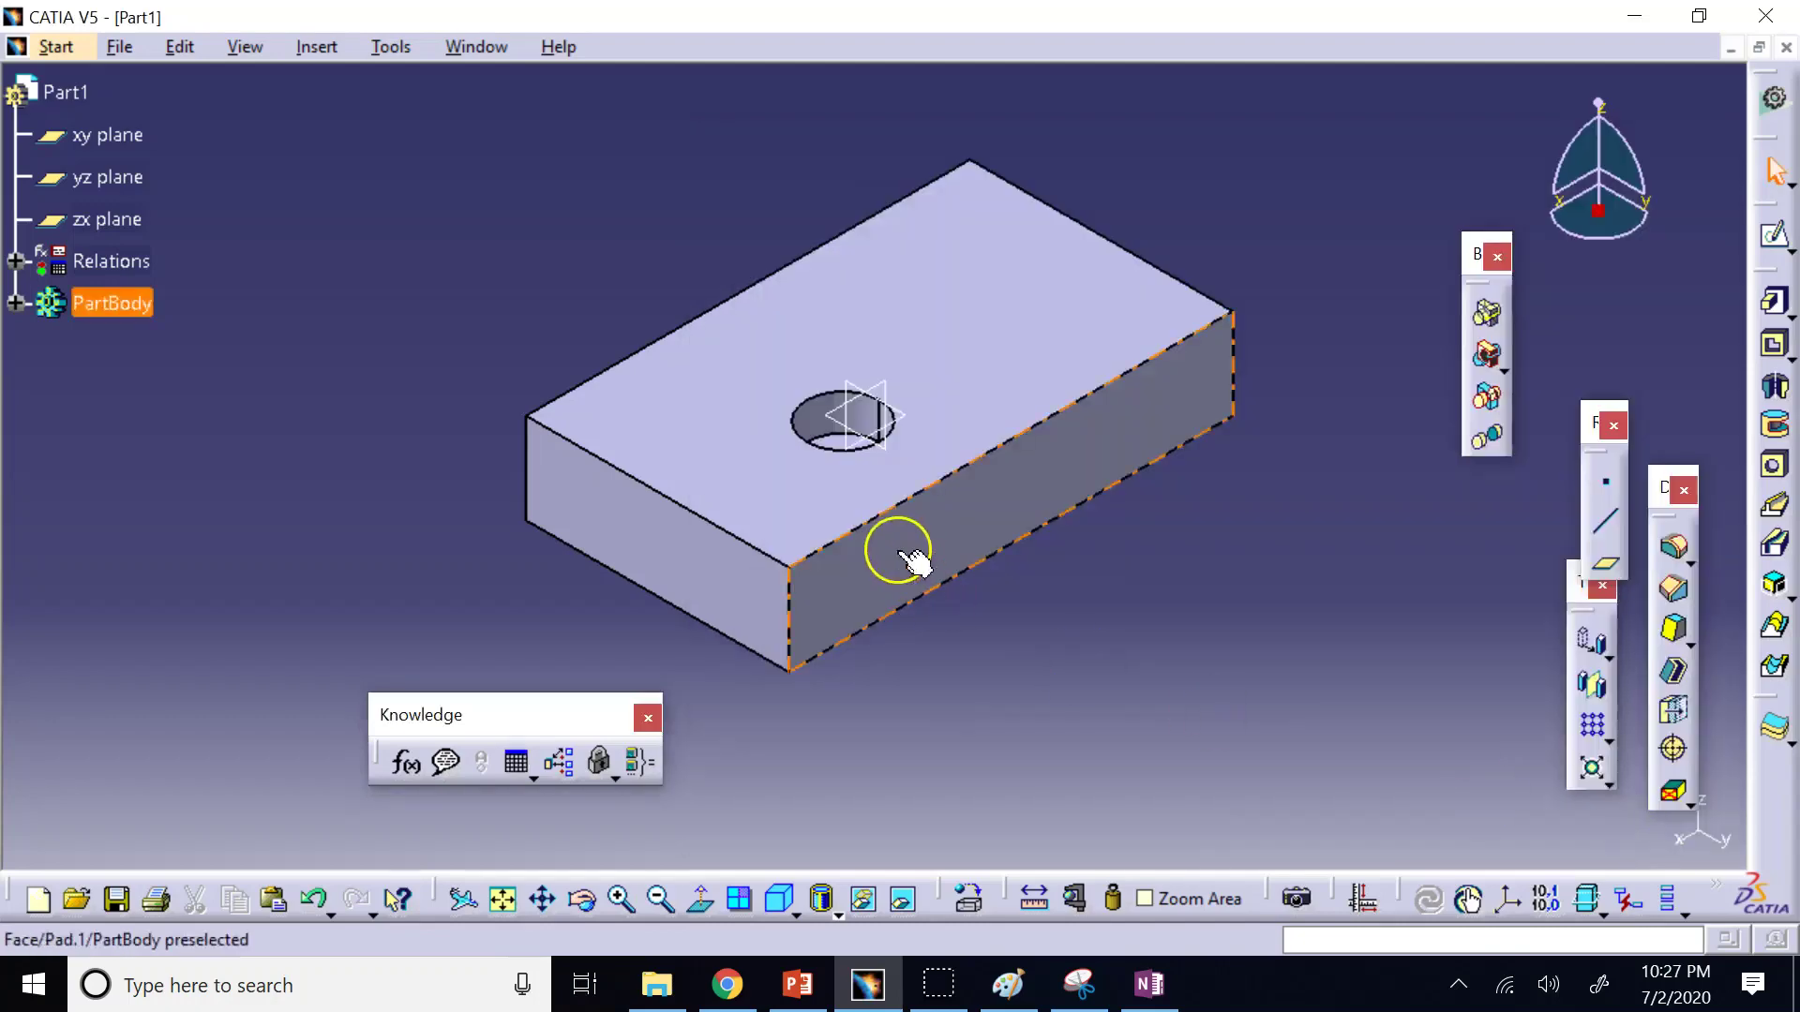
Set up a vertical design table named DesignTable.1 from the current parameter values and proceed to selecting its parameters.
left_click(521, 763)
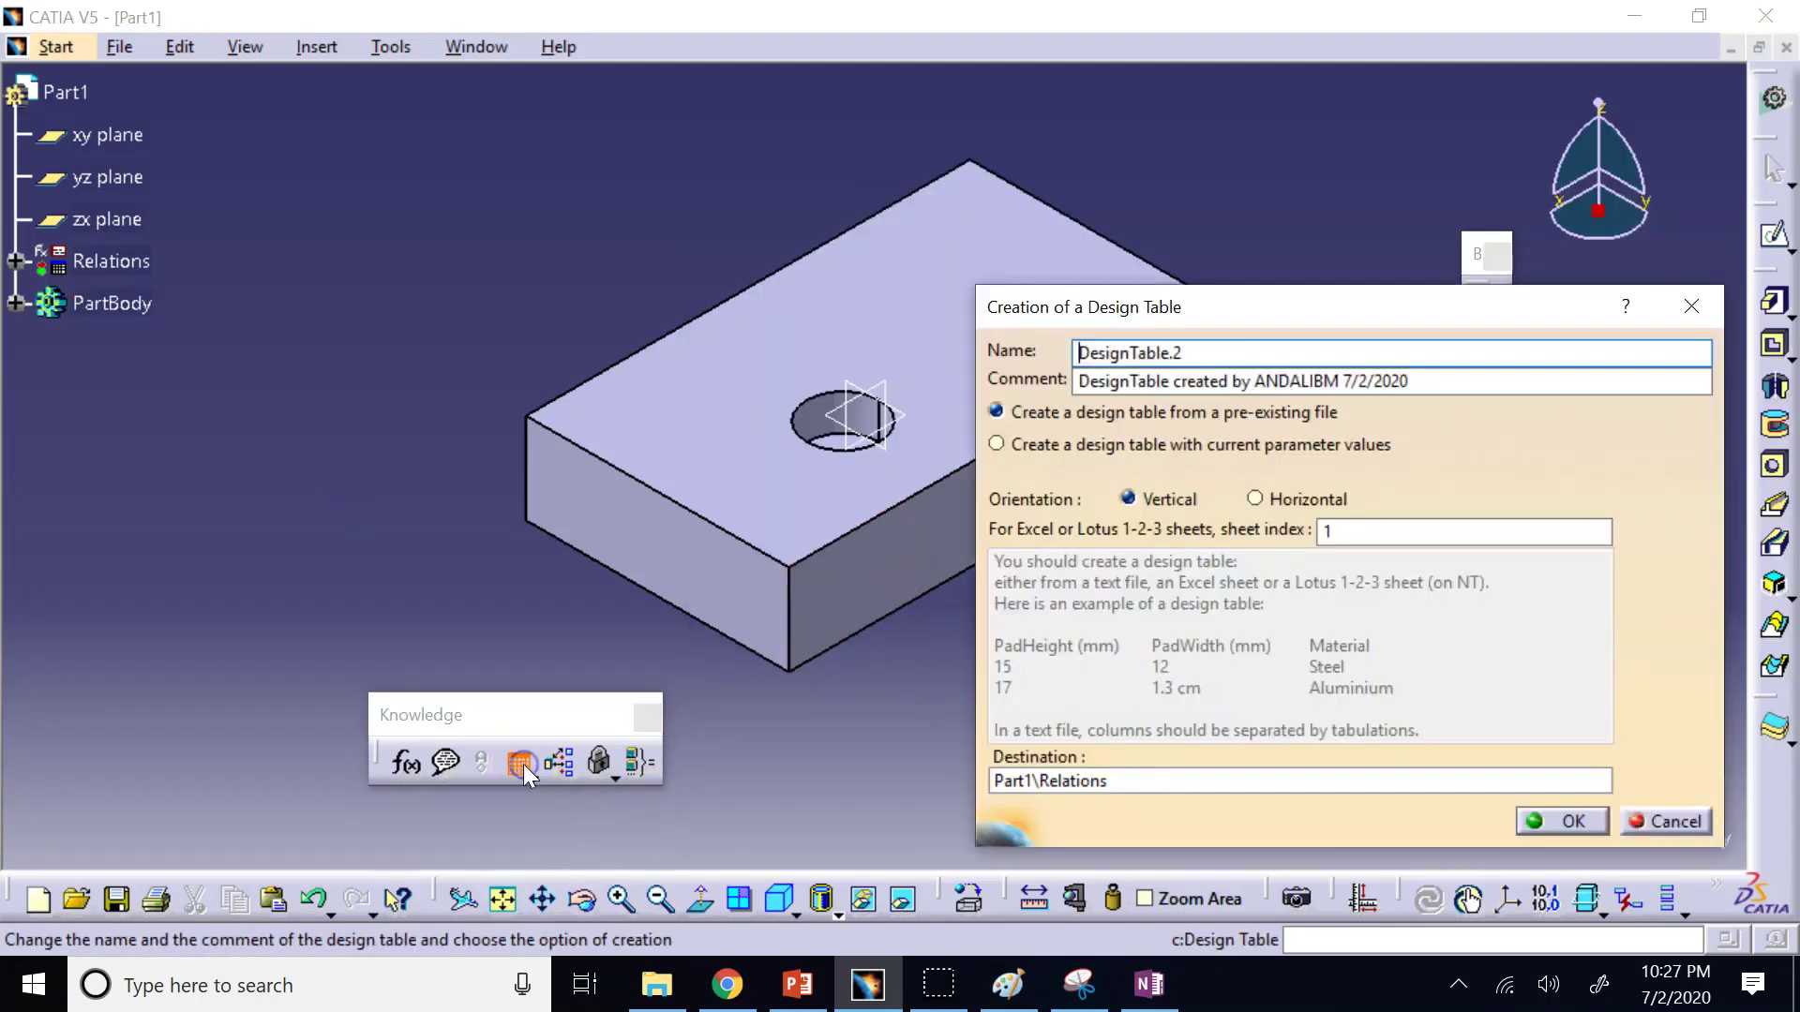
left_click(1042, 419)
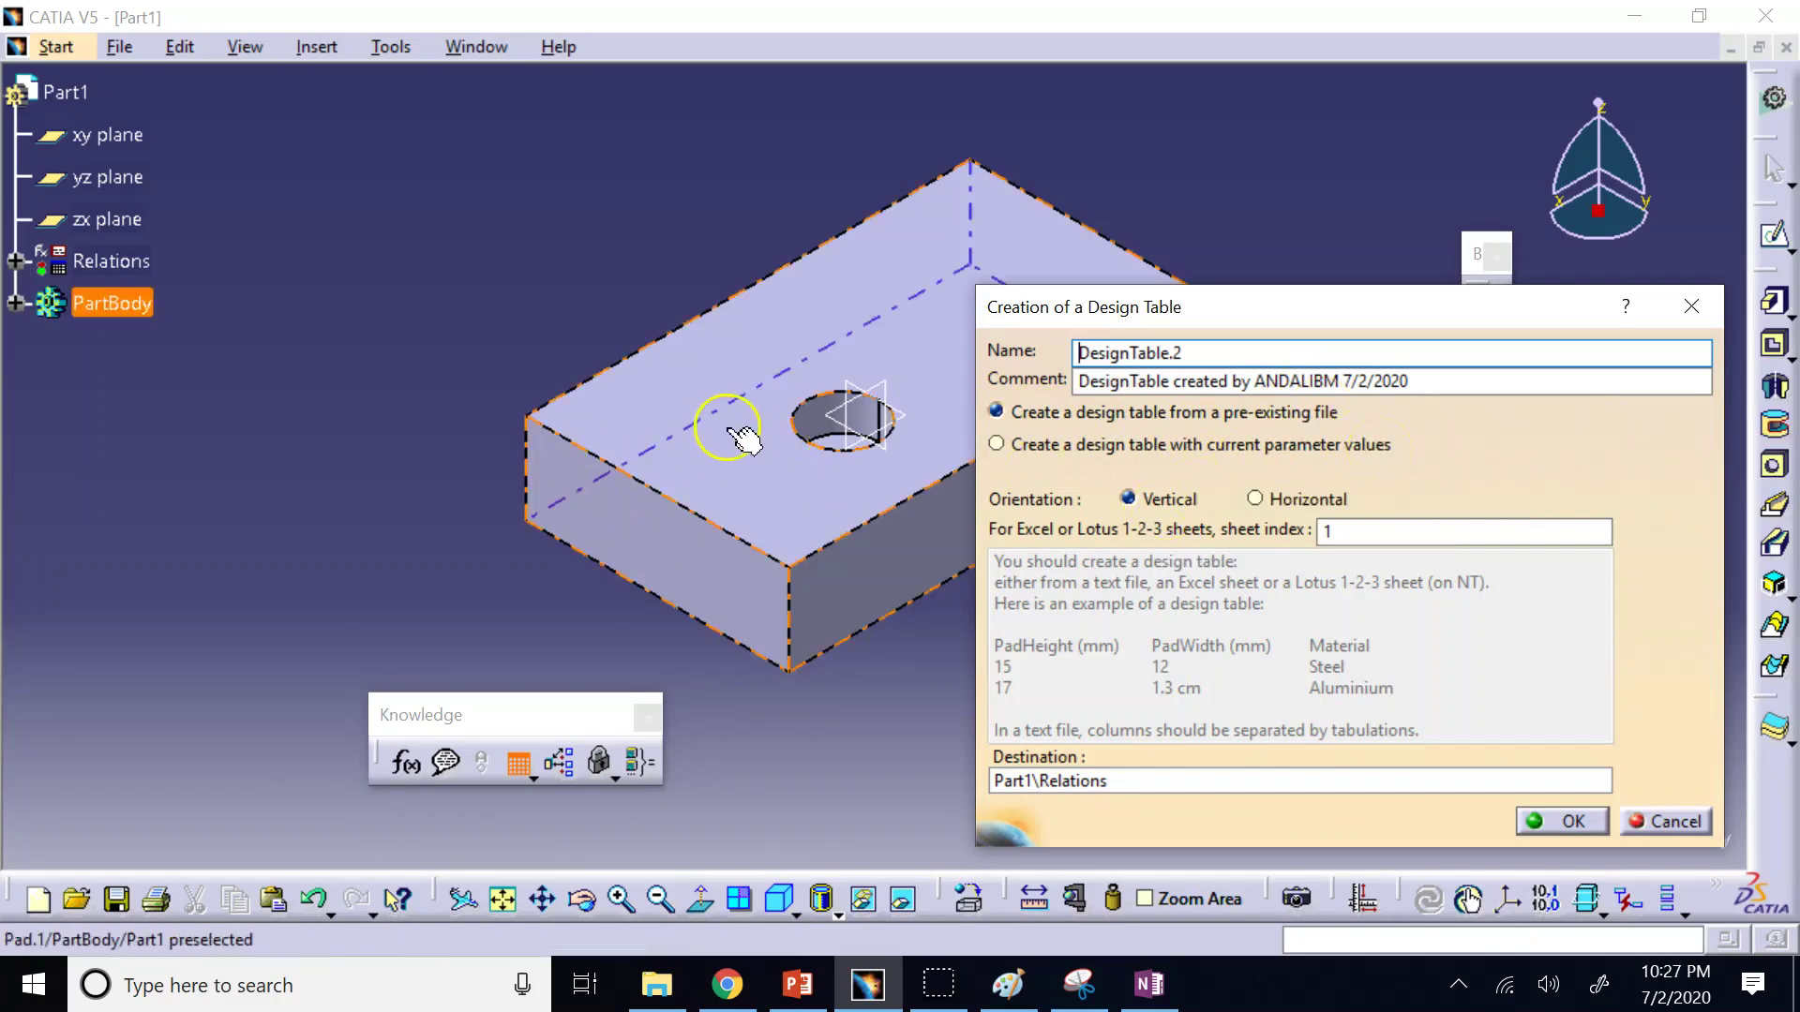
left_click(997, 444)
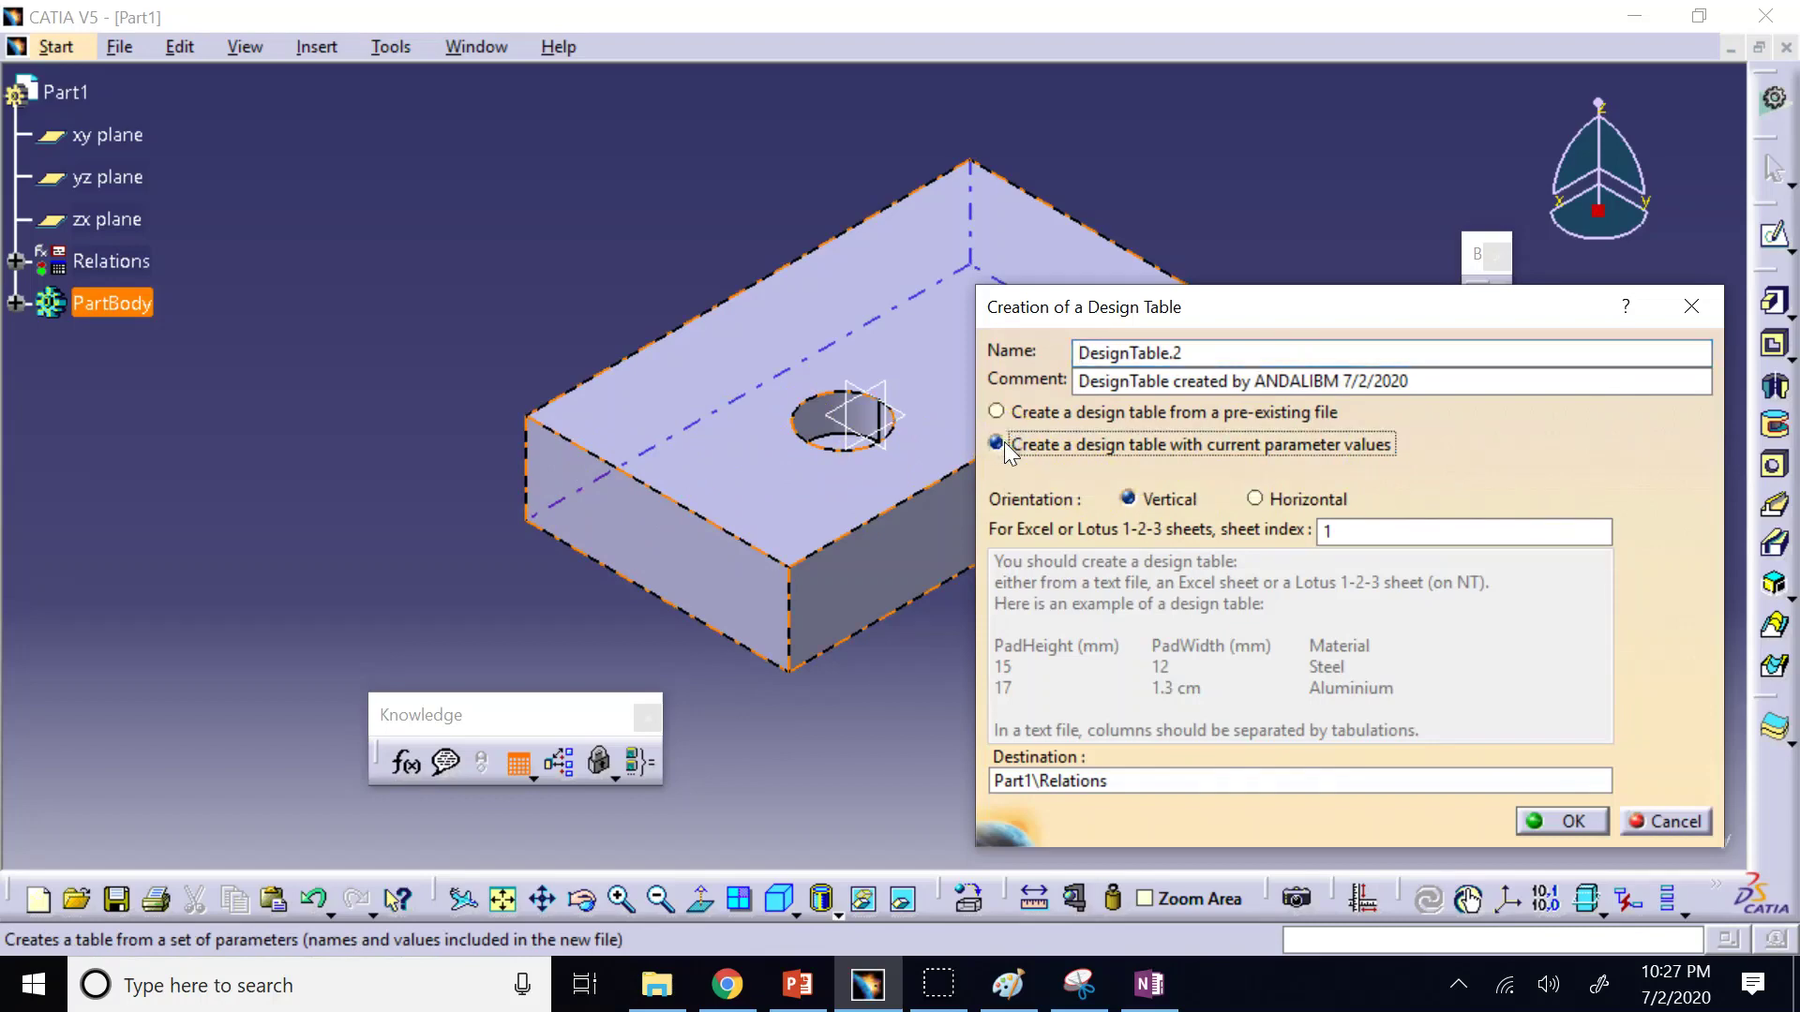
left_click(1240, 355)
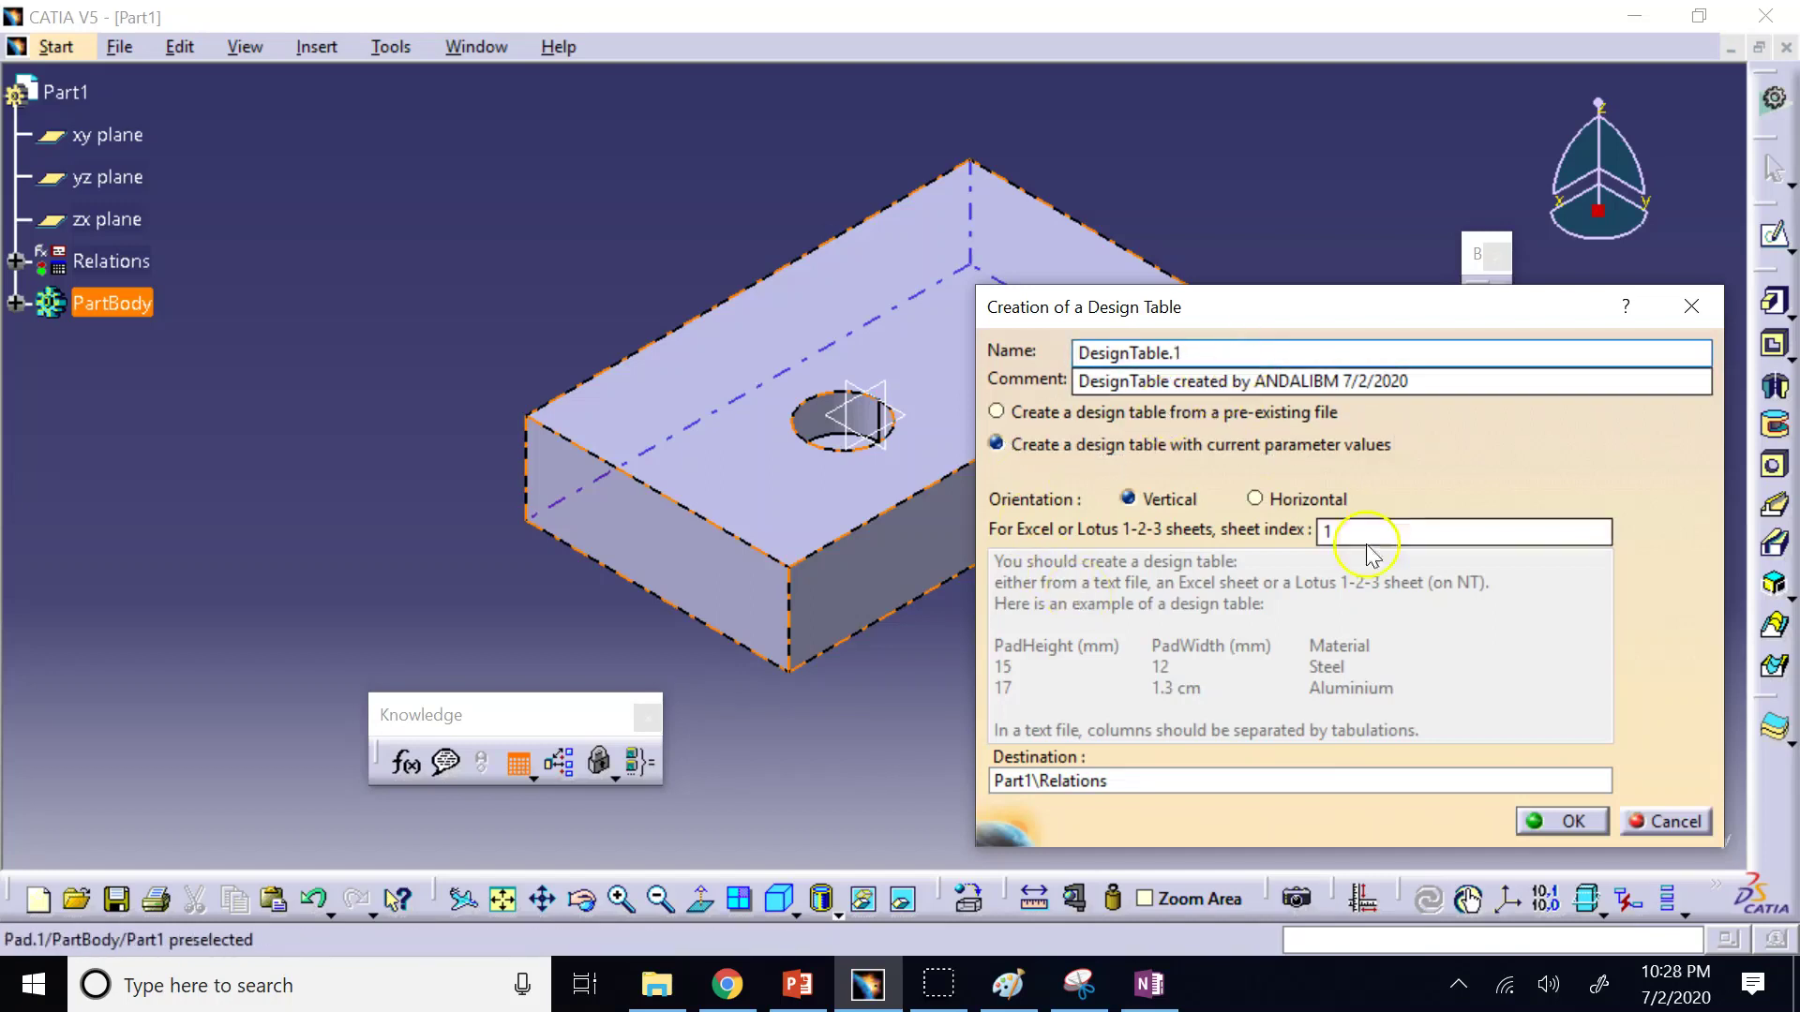
left_click(1528, 818)
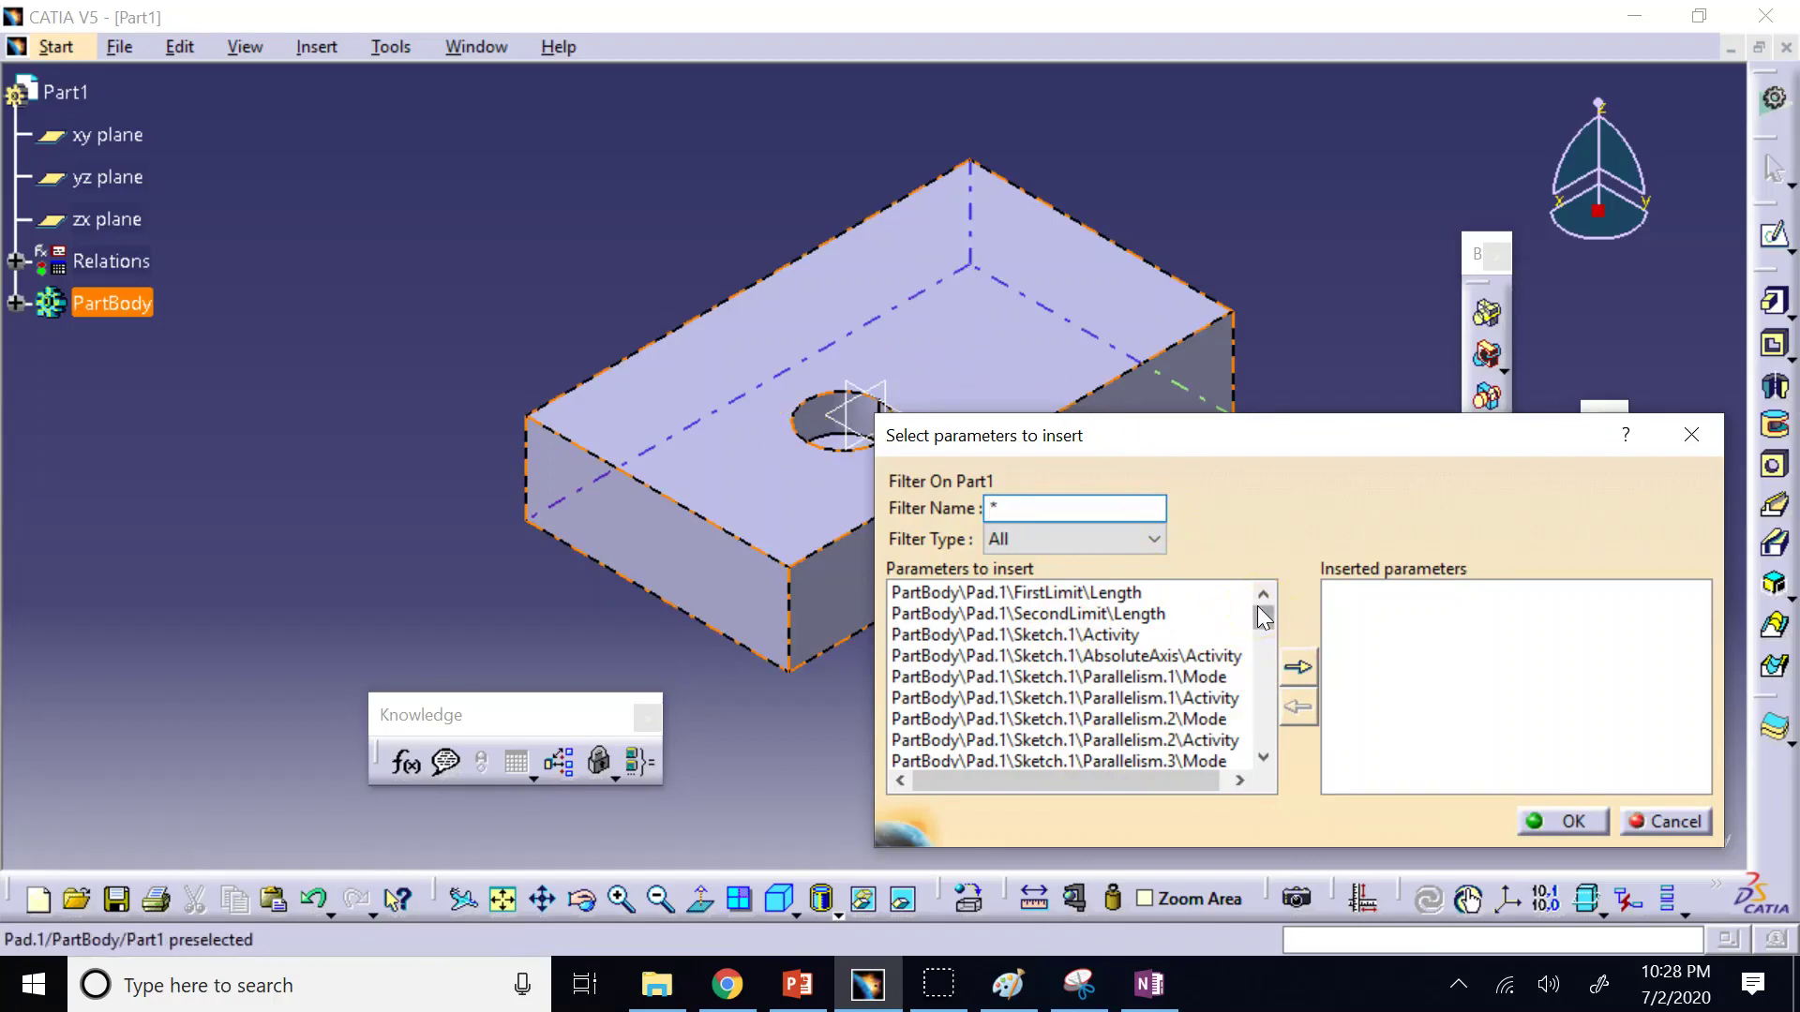
Filter the parameters available for insertion to the Length type and move the dialog clear of the block.
left_click_drag(1263, 619, 1280, 551)
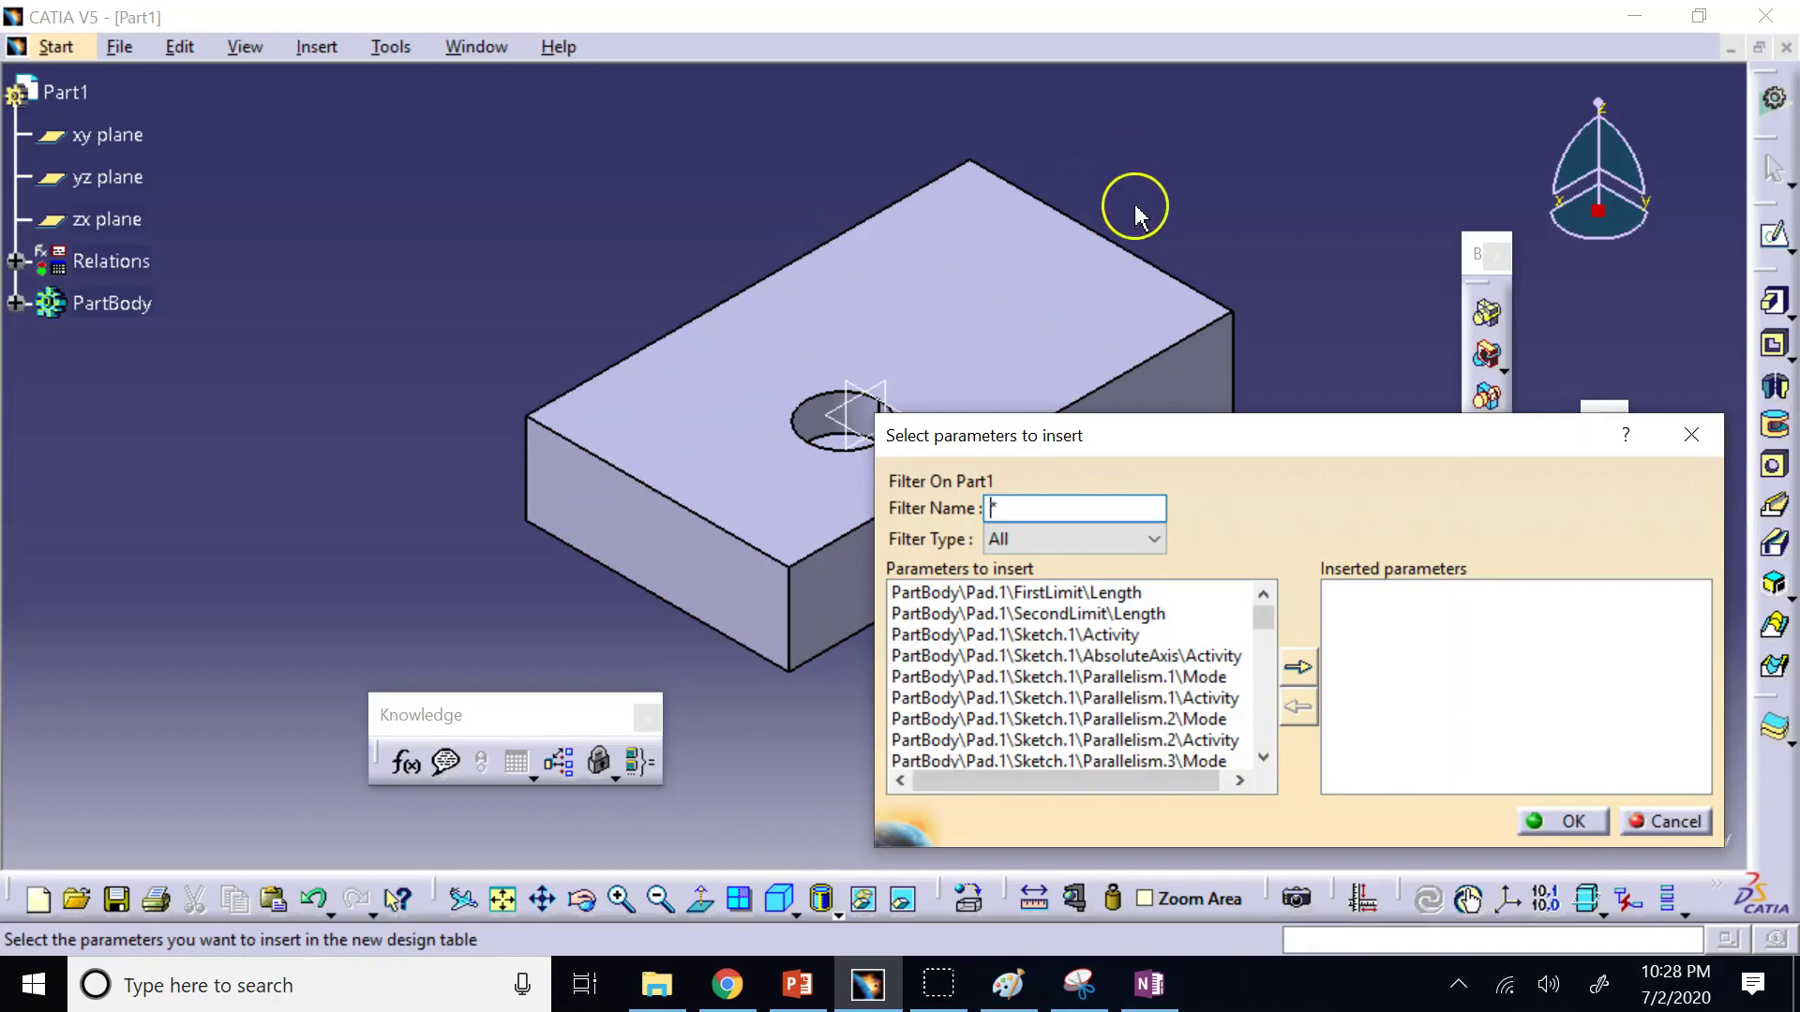
left_click(1053, 322)
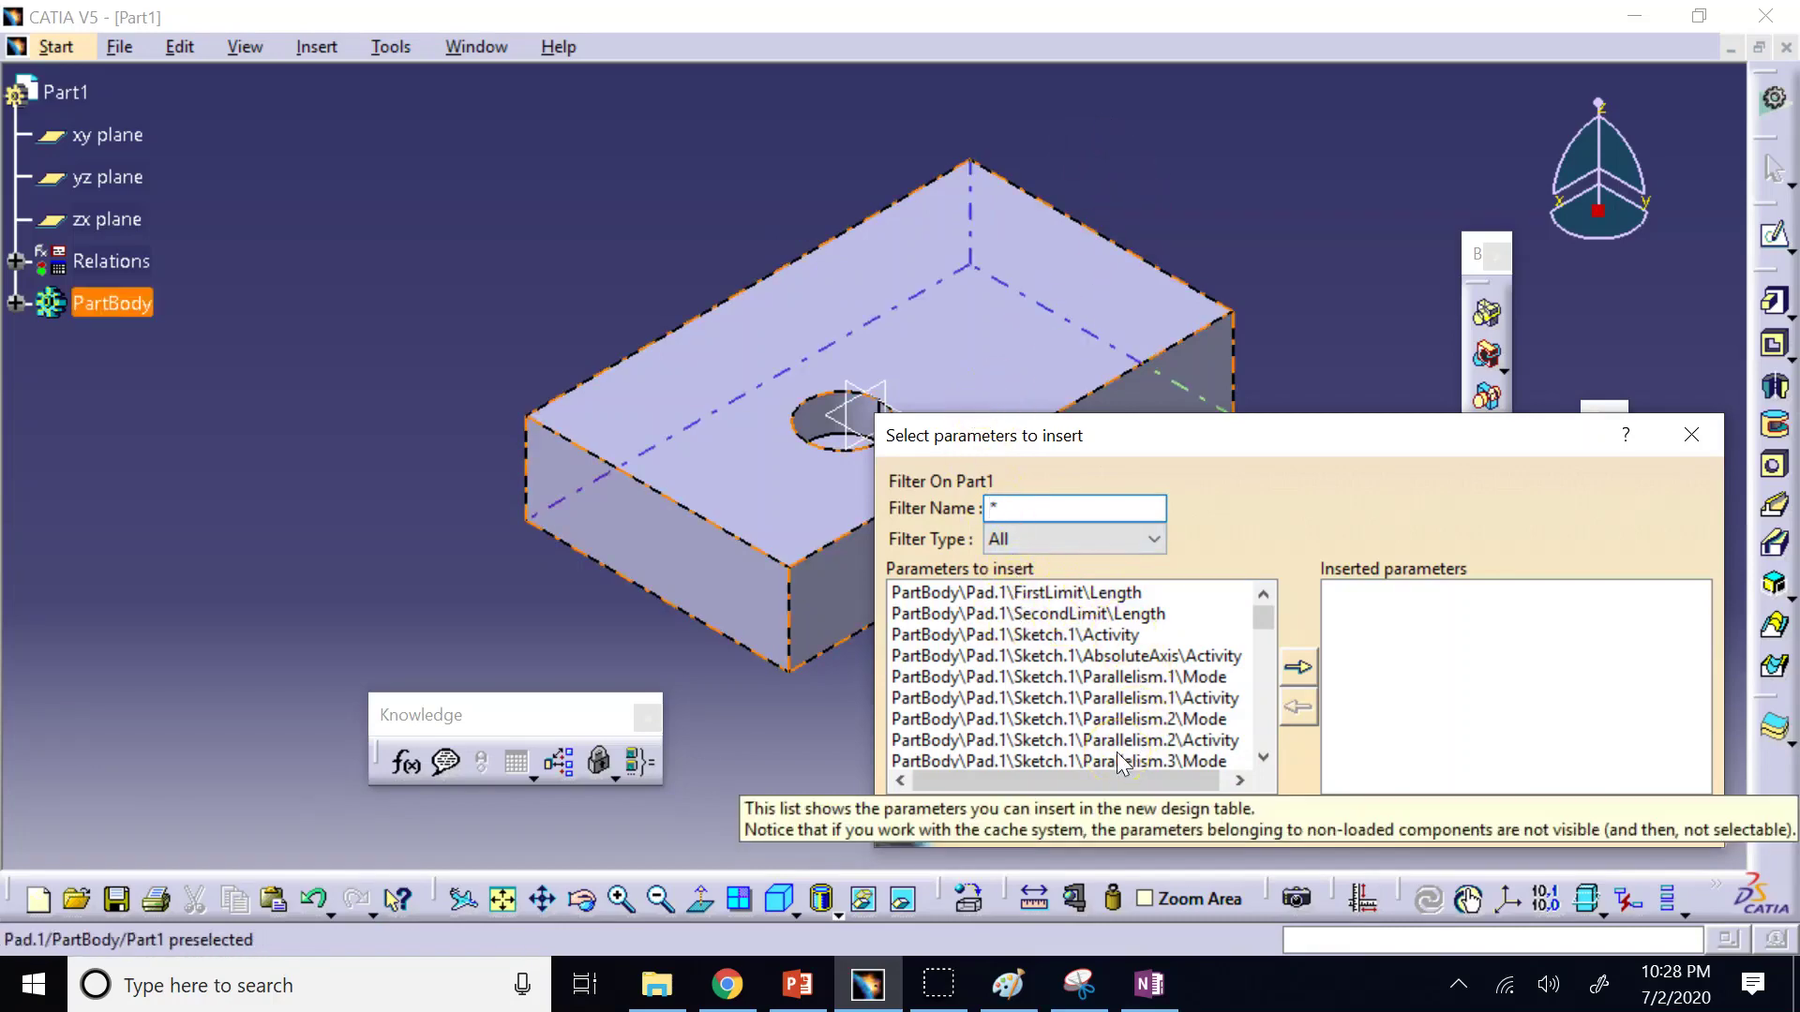
left_click(1035, 539)
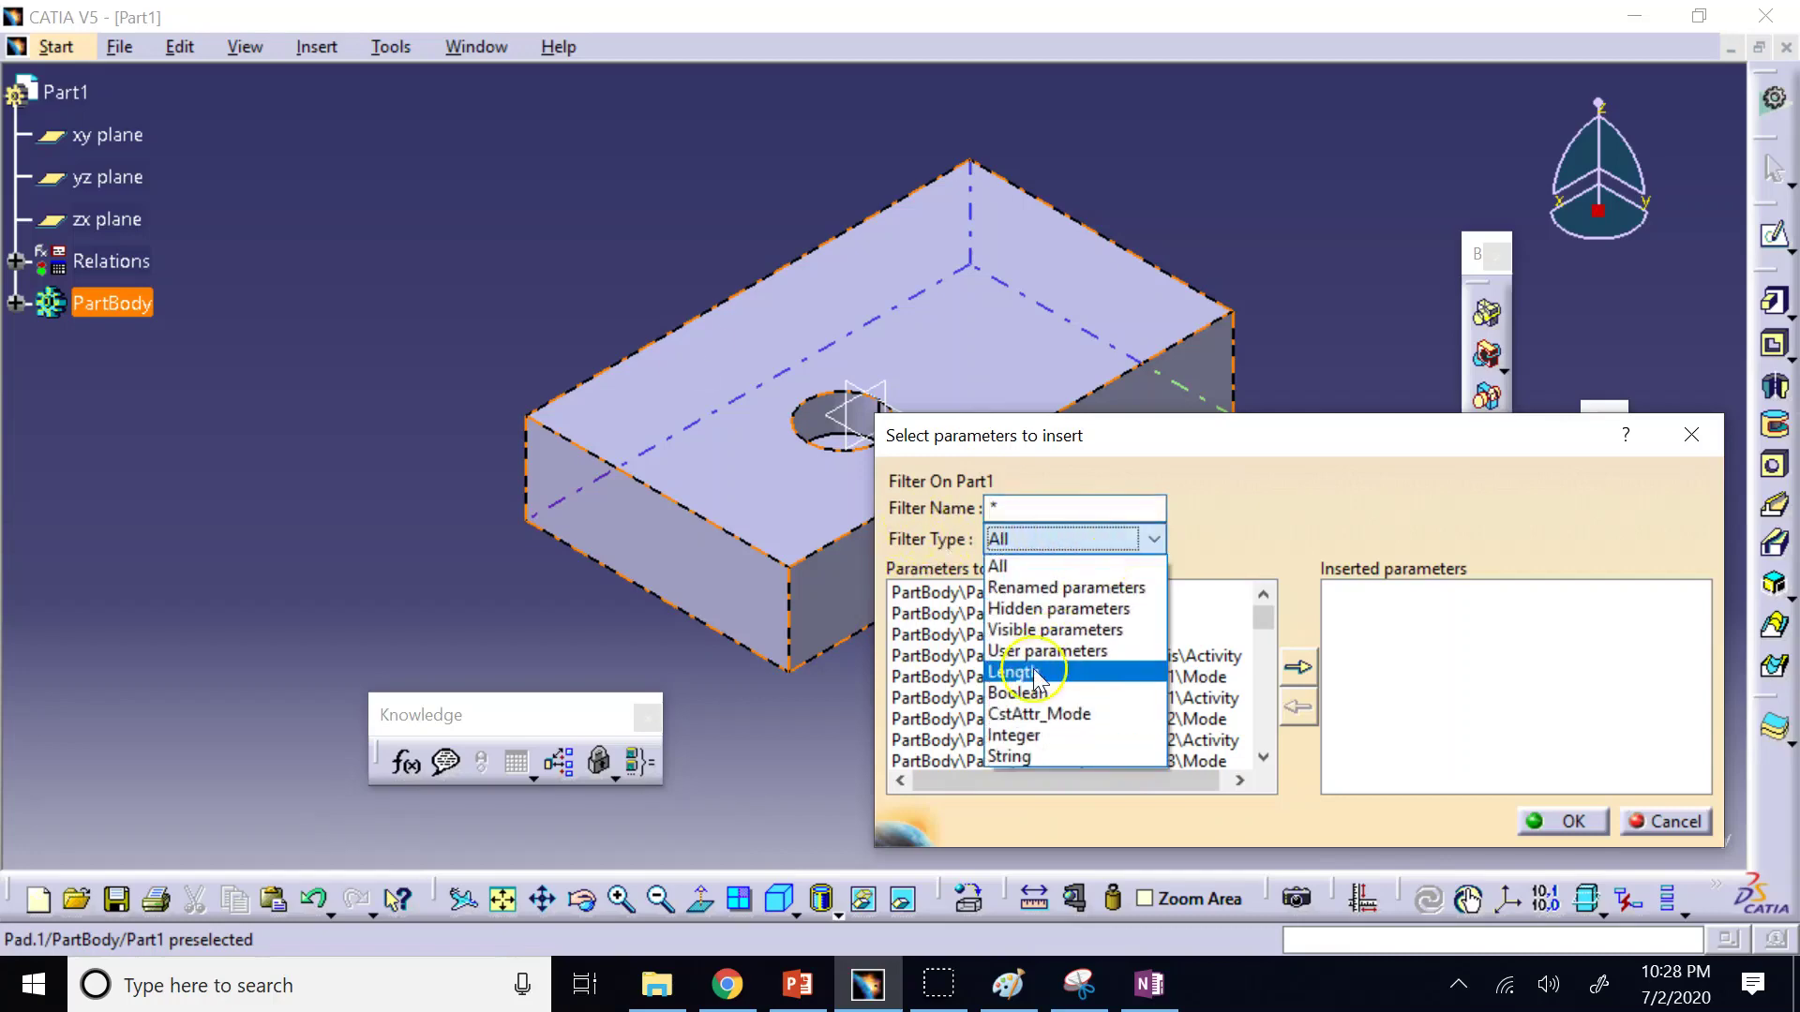
left_click(1034, 672)
scroll(1264, 668, "down", 2)
scroll(1259, 600, "up", 2)
left_click_drag(1202, 466, 1407, 493)
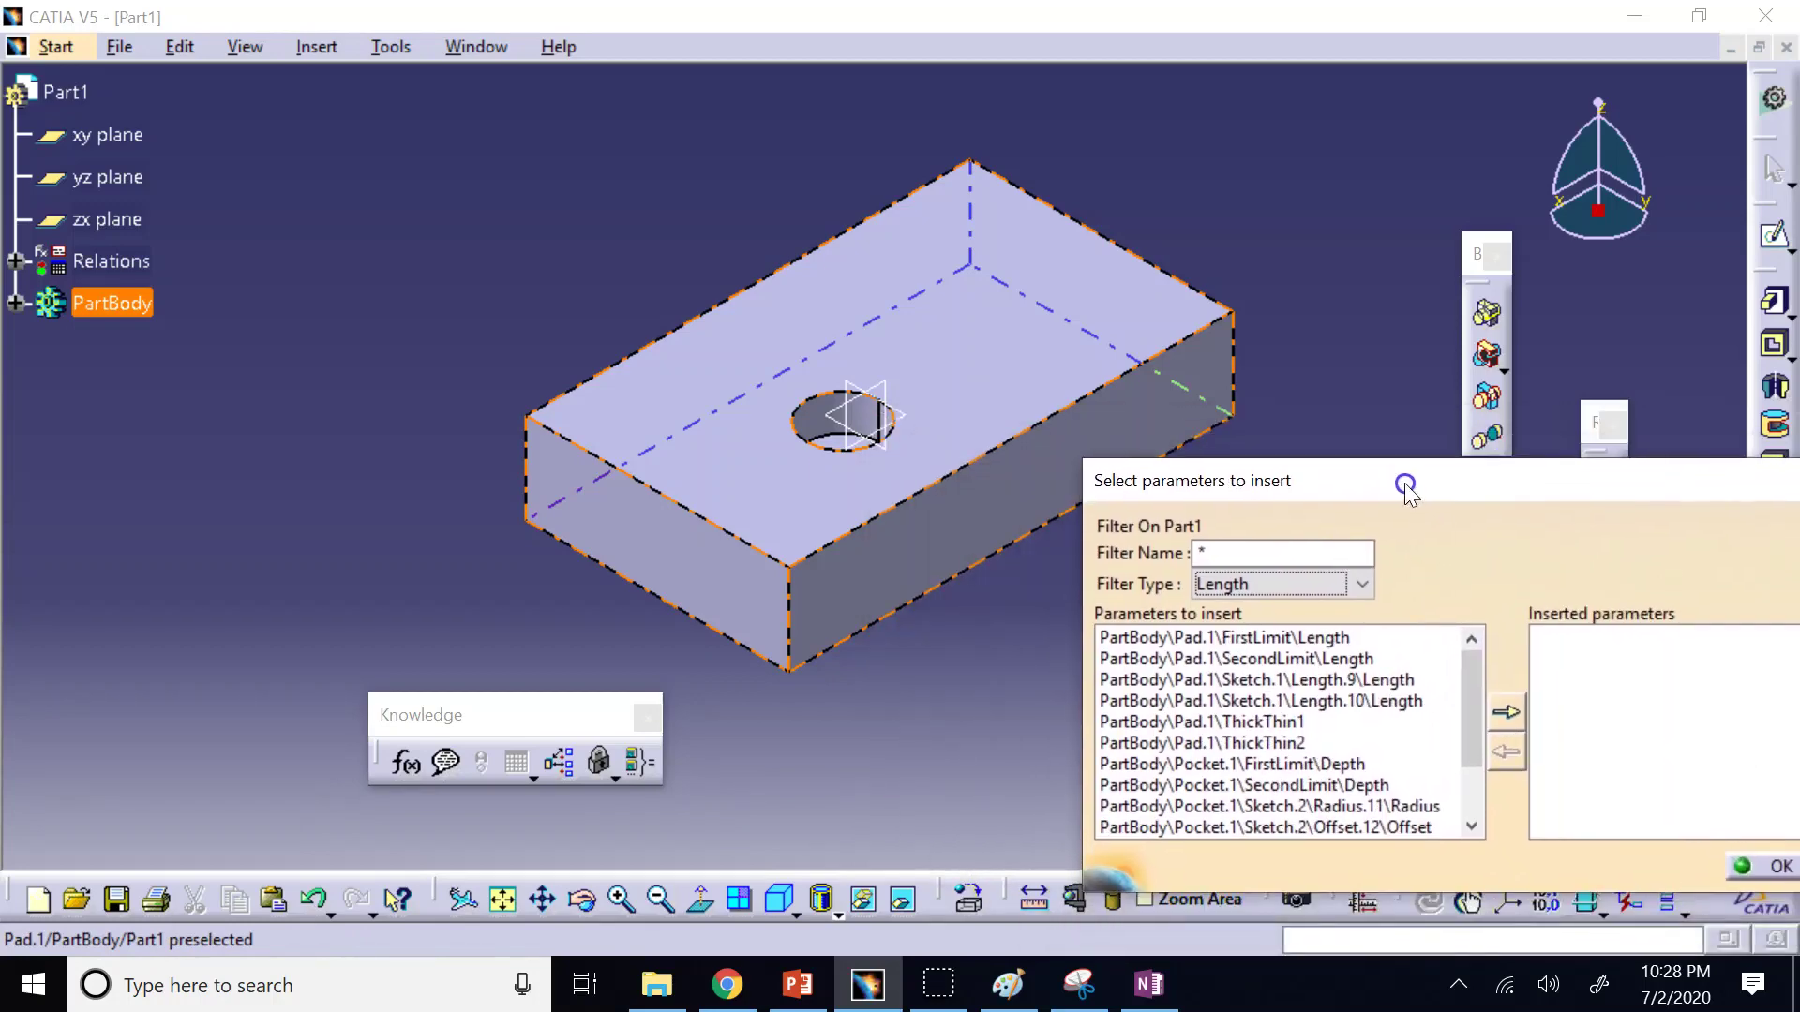
Insert the pad height parameter PartBody\Pad.1\FirstLimit\Length into the design table.
left_click(1265, 638)
left_click(1242, 640)
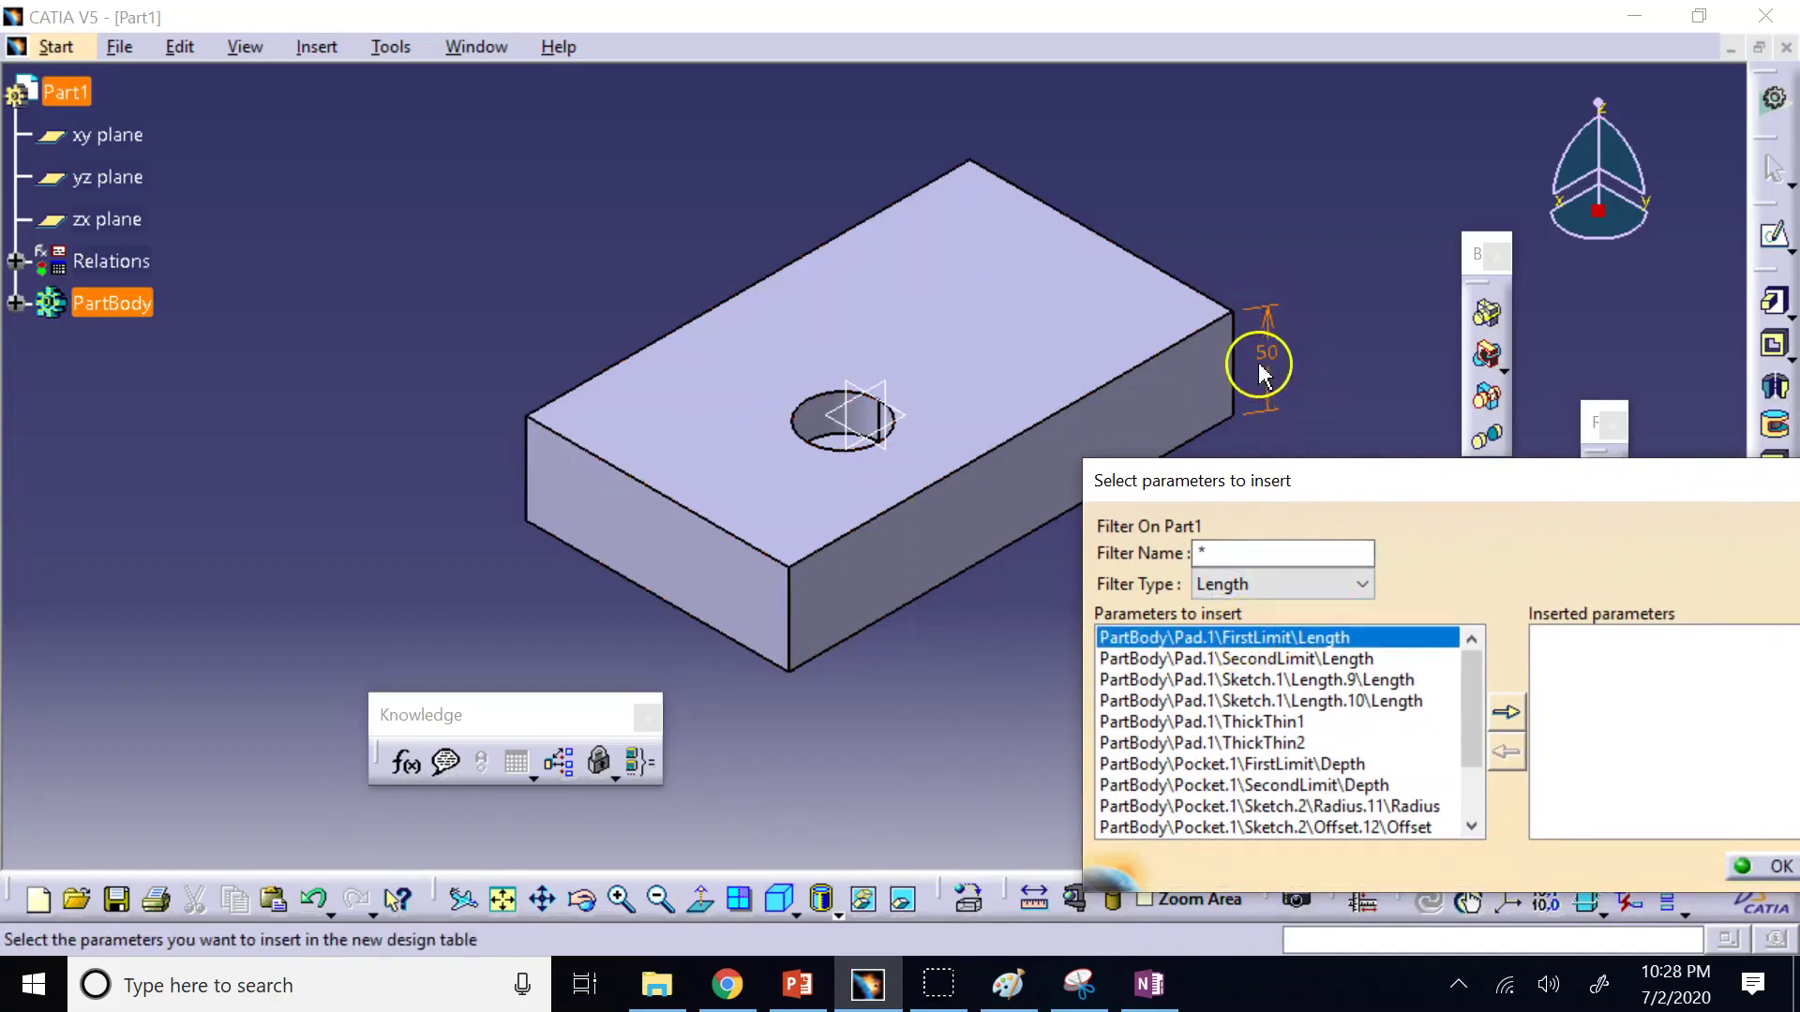
left_click_drag(1332, 482, 1215, 490)
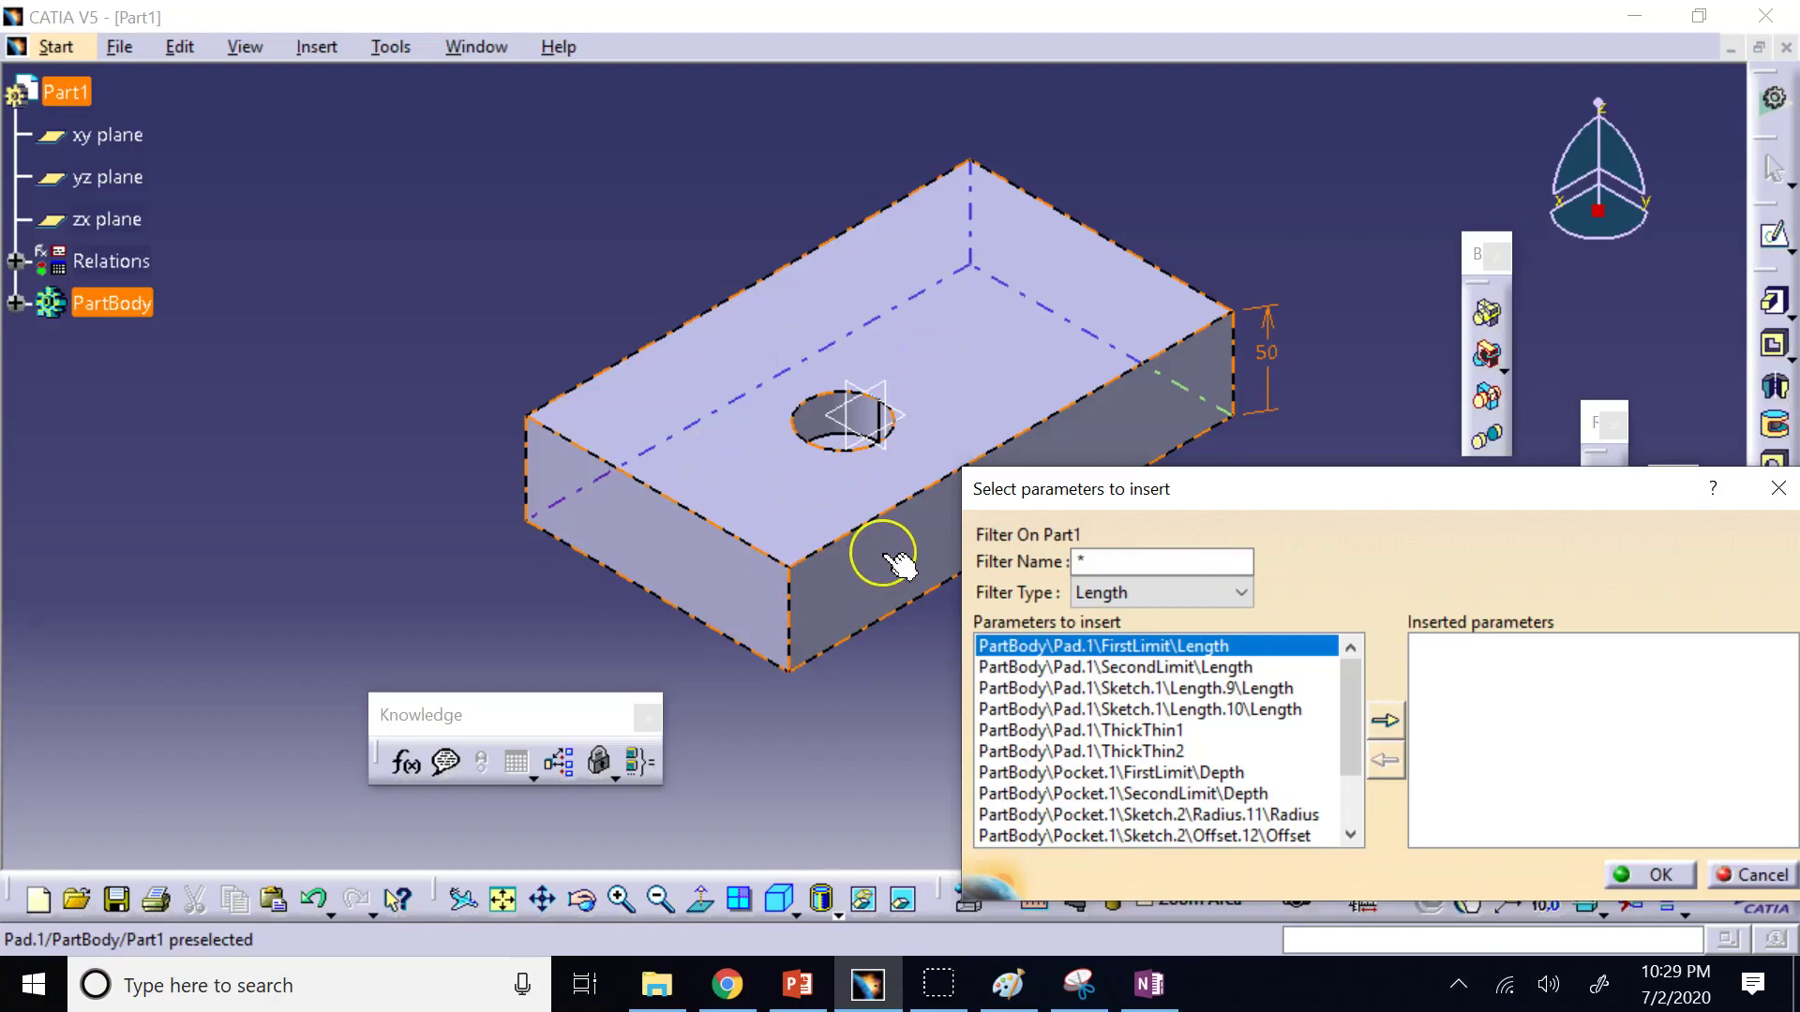
left_click(1150, 647)
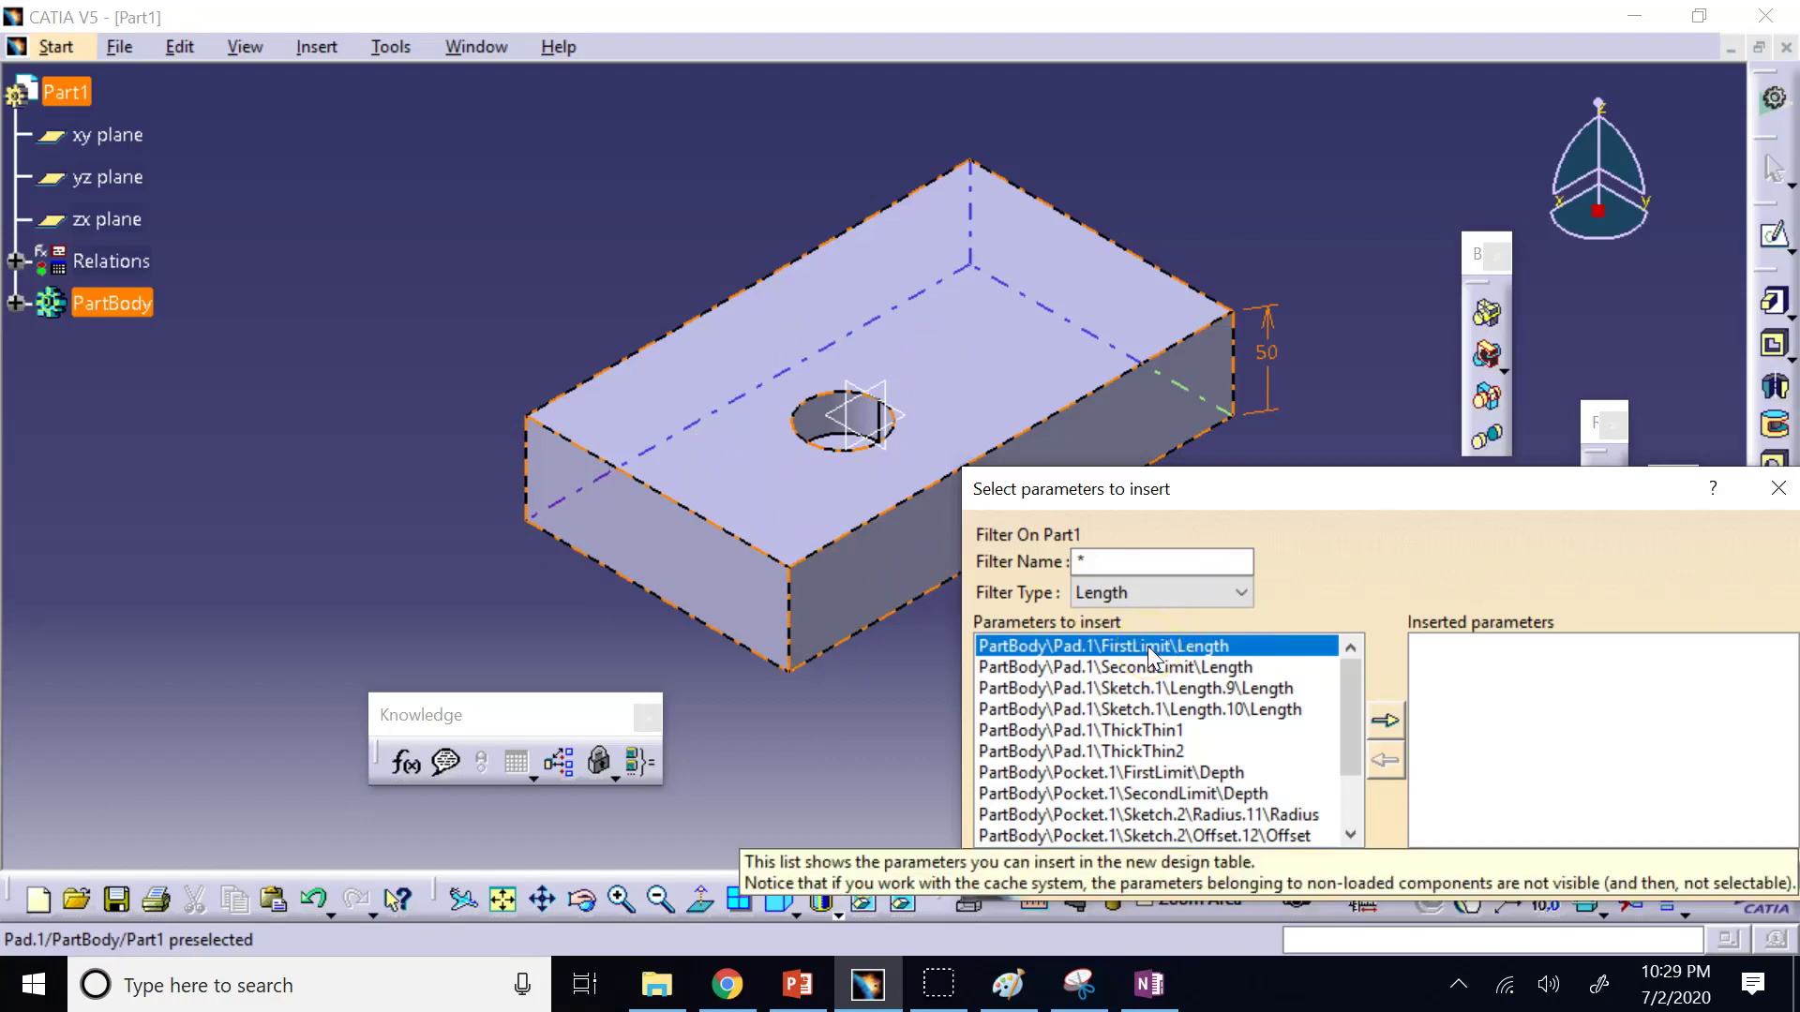
left_click(1385, 723)
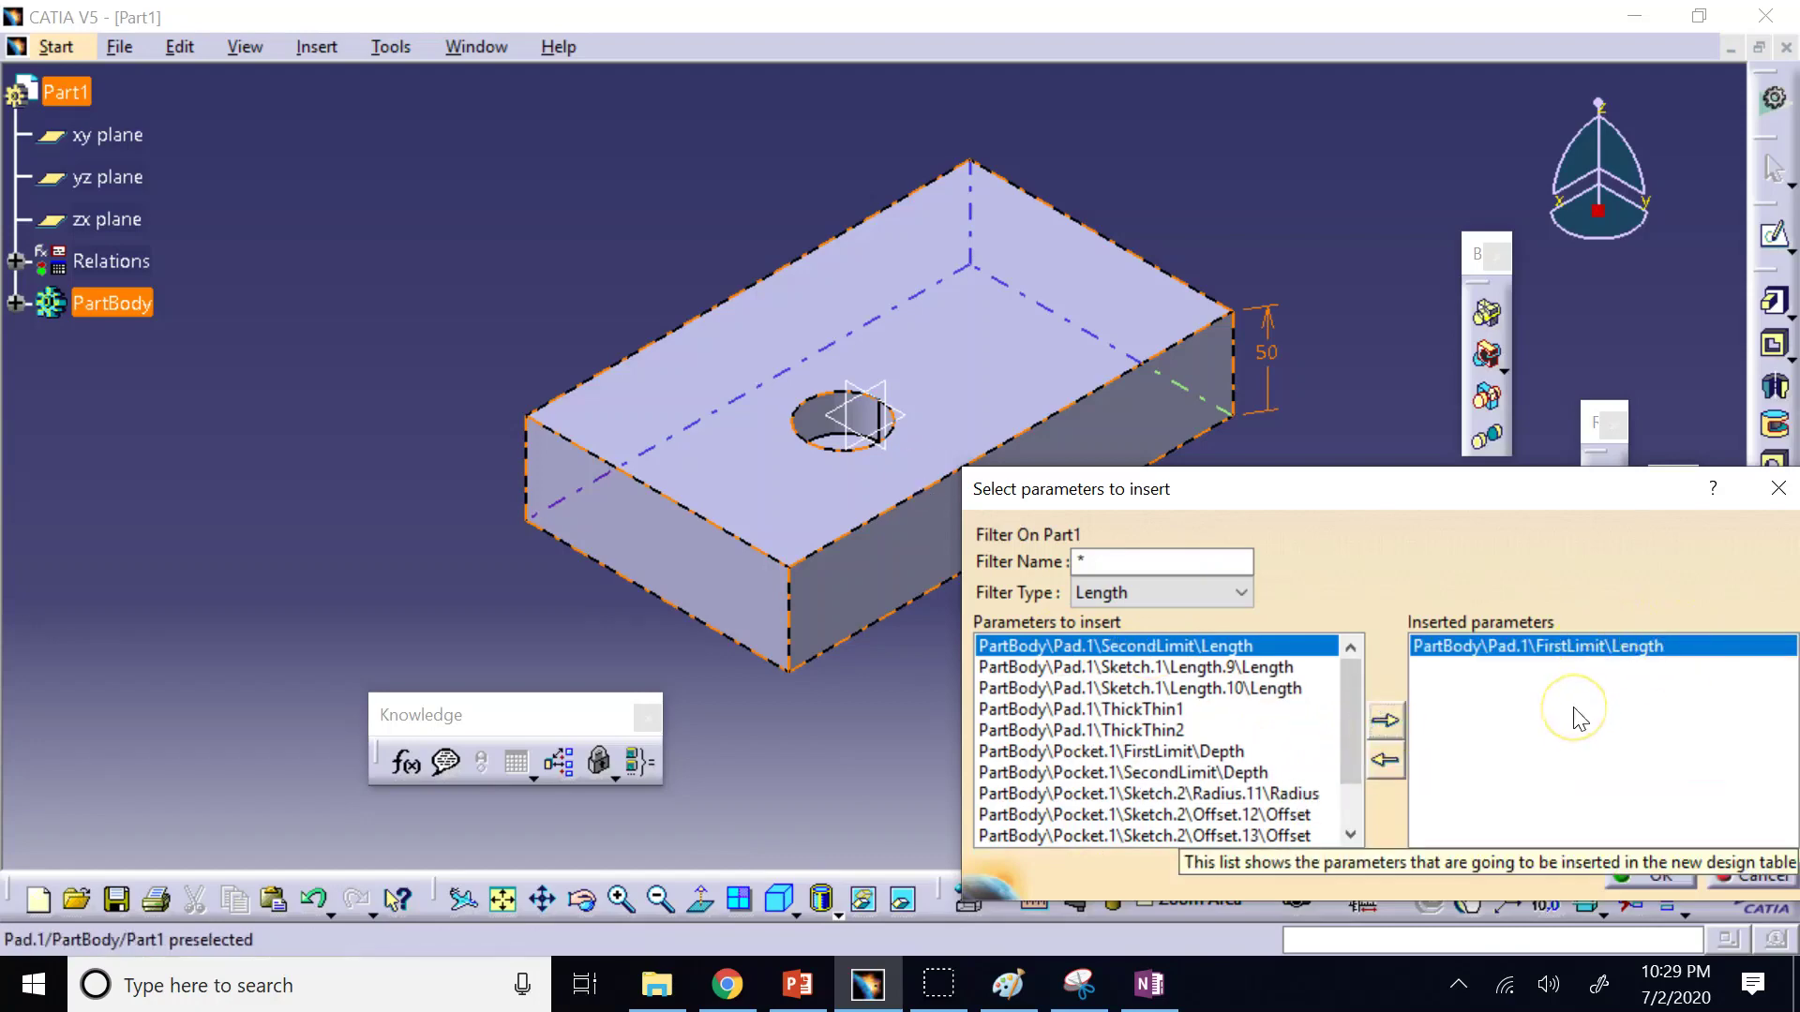
Insert the block's two sketch dimensions, Pad.1\Sketch.1\Length.9\Length and Pad.1\Sketch.1\Length.10\Length, into the design table.
left_click(1255, 668)
left_click_drag(1258, 497, 1290, 655)
left_click(1411, 883)
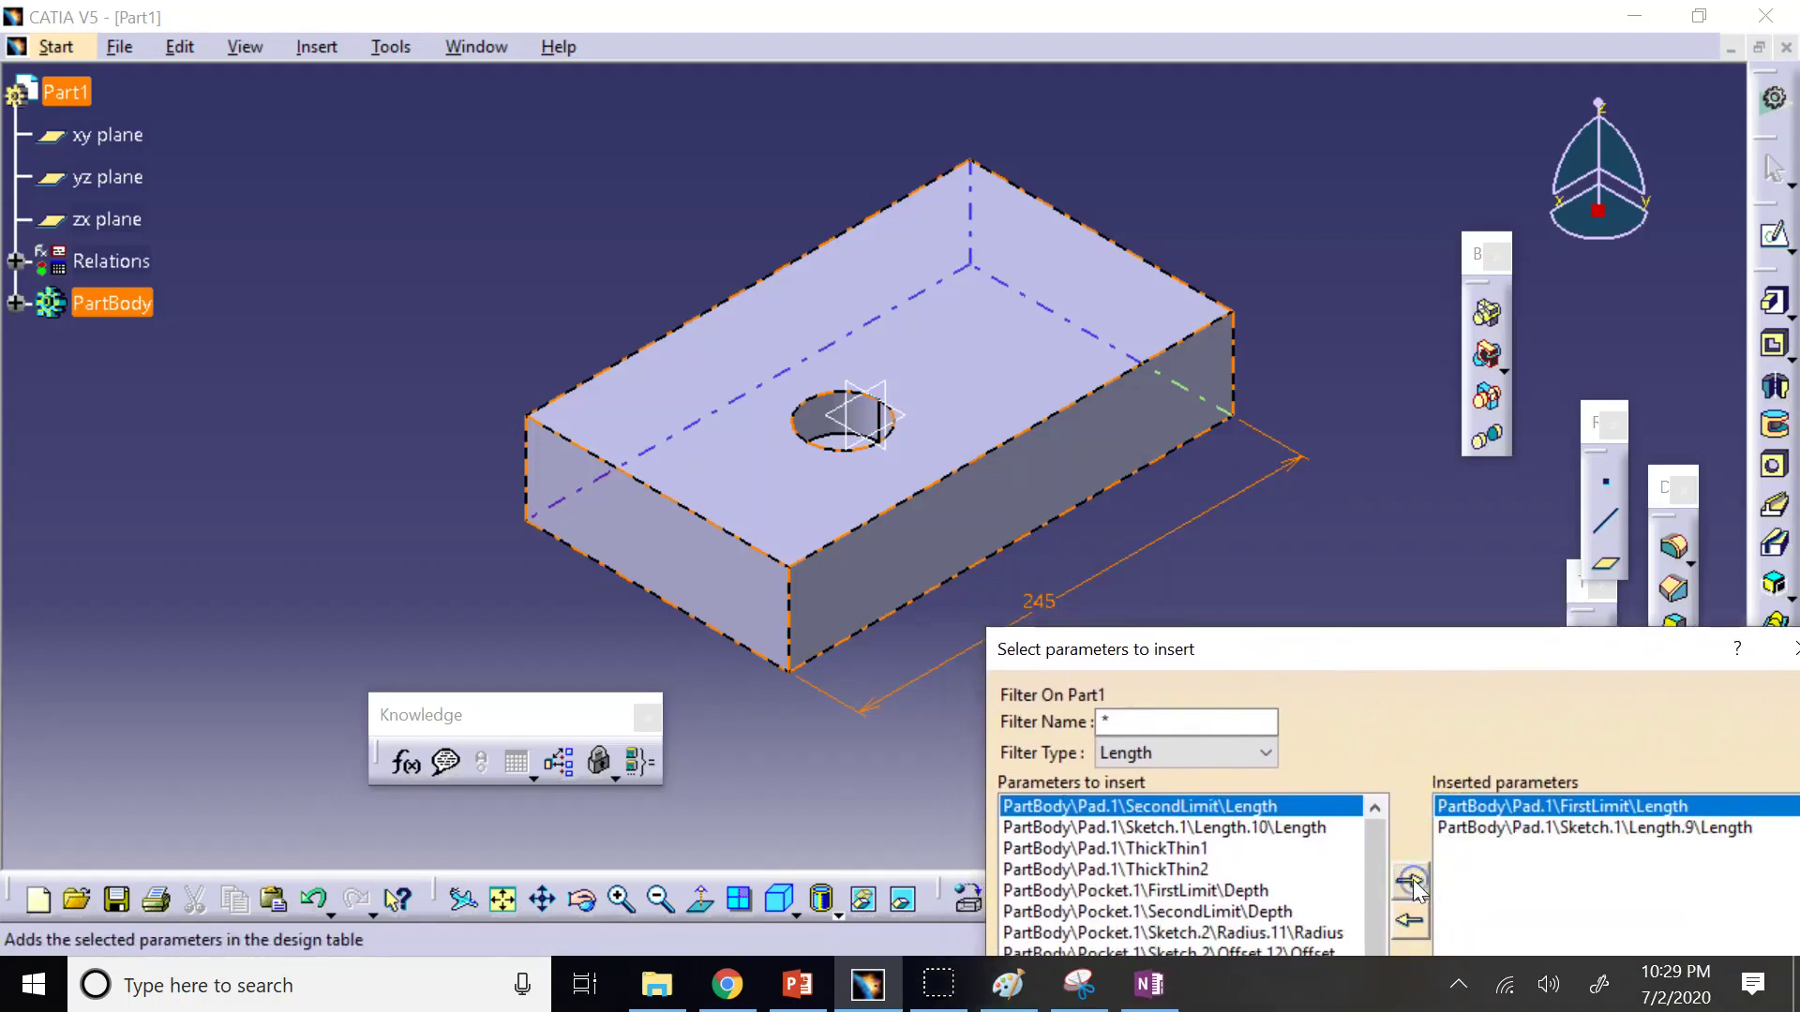
left_click(1285, 829)
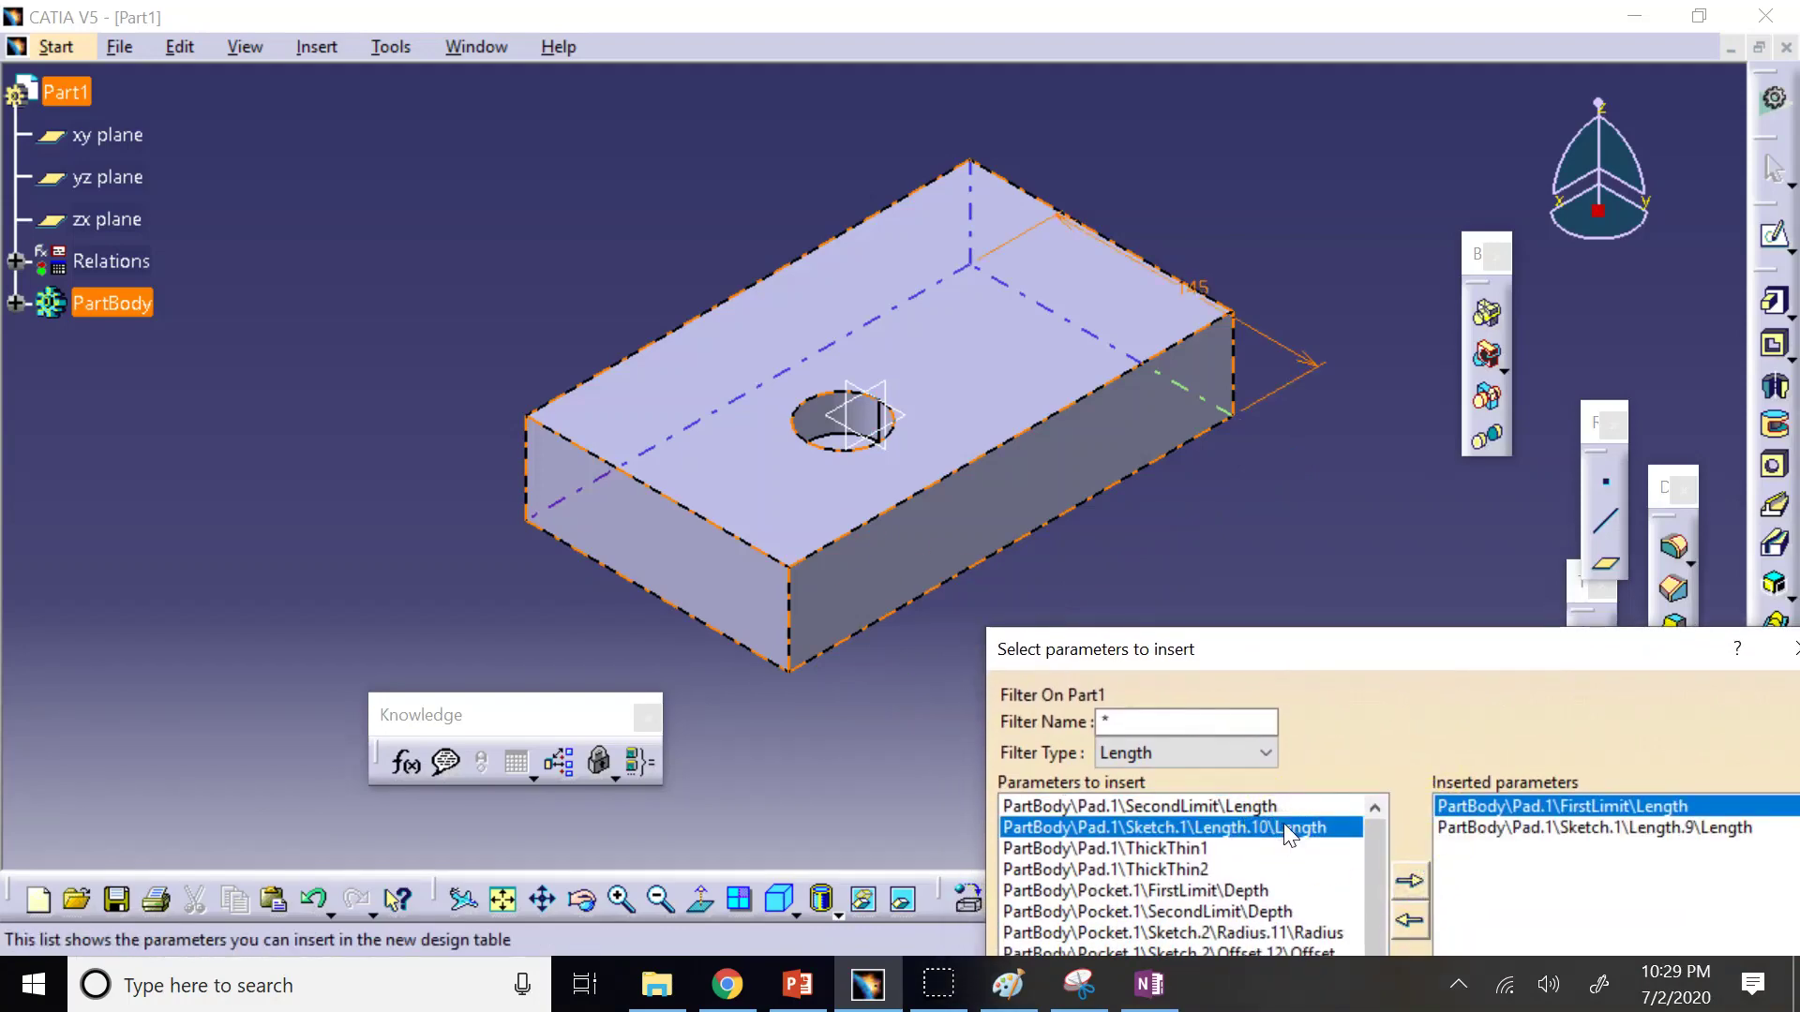
left_click(1410, 882)
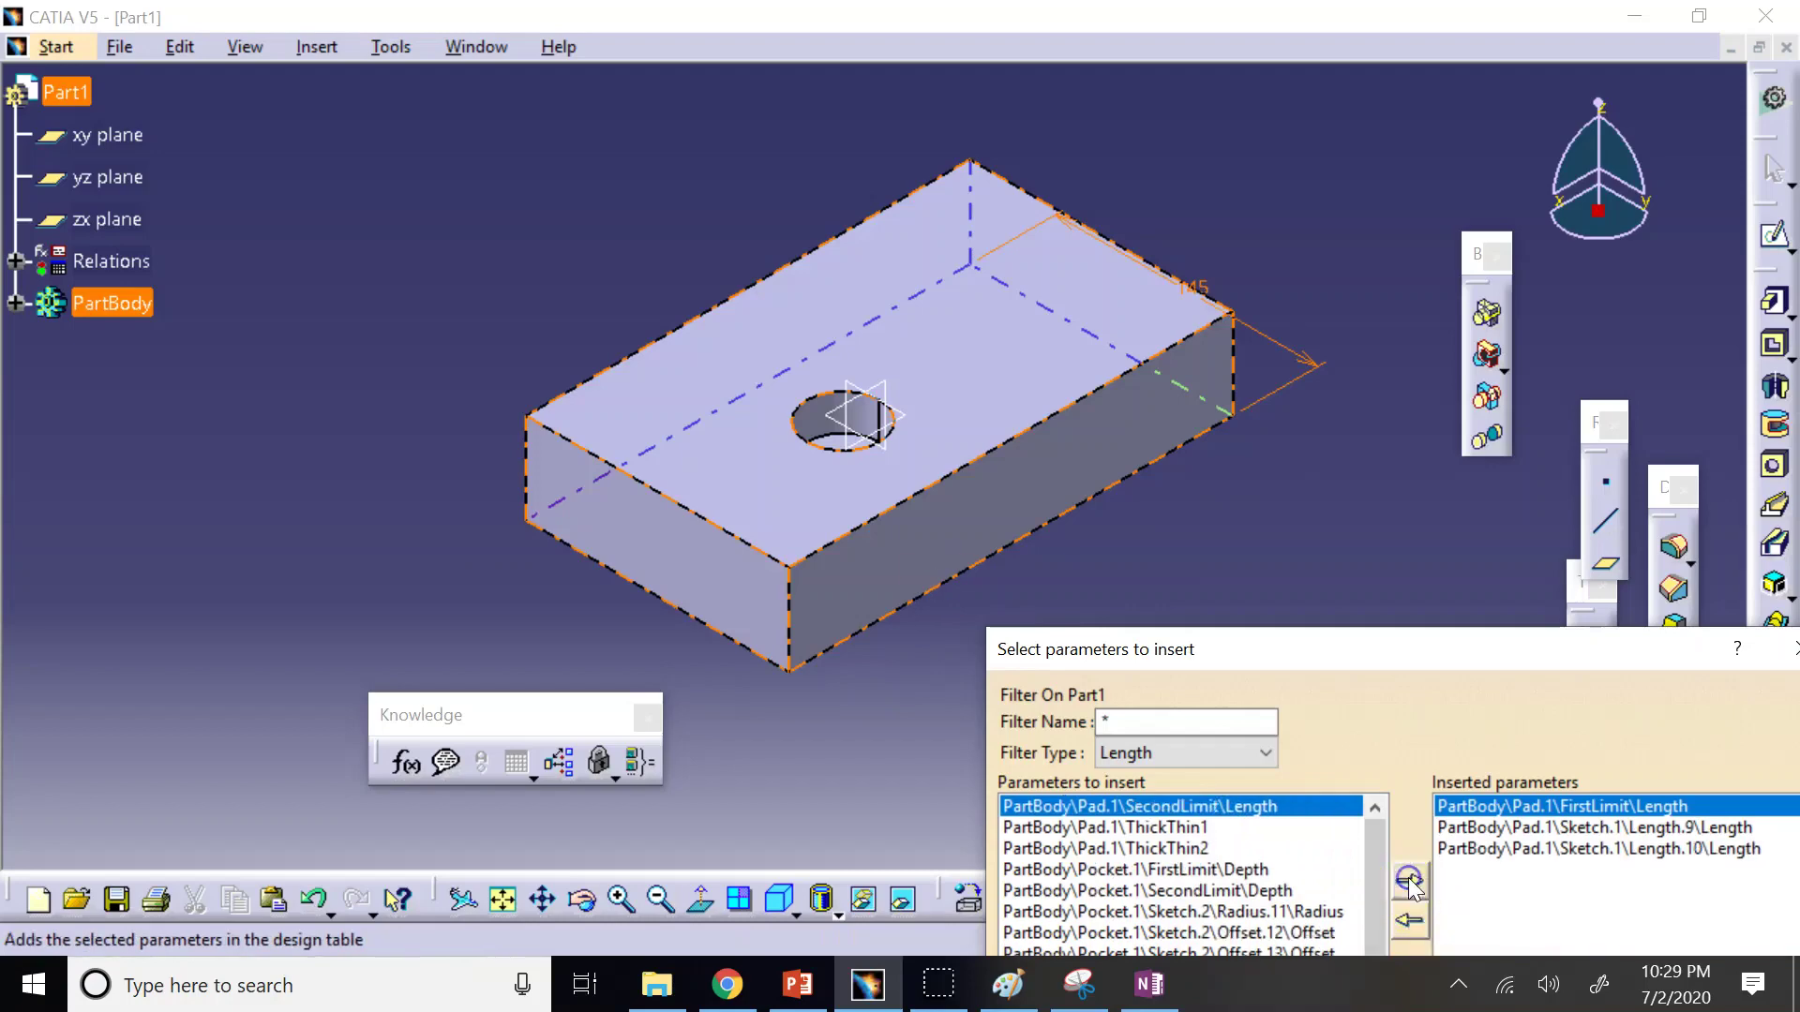
Insert the pocket's depth and circle radius, Pocket.1\FirstLimit\Depth and Pocket.1\Sketch.2\Radius.11\Radius, into the design table.
left_click(1203, 848)
left_click(1236, 872)
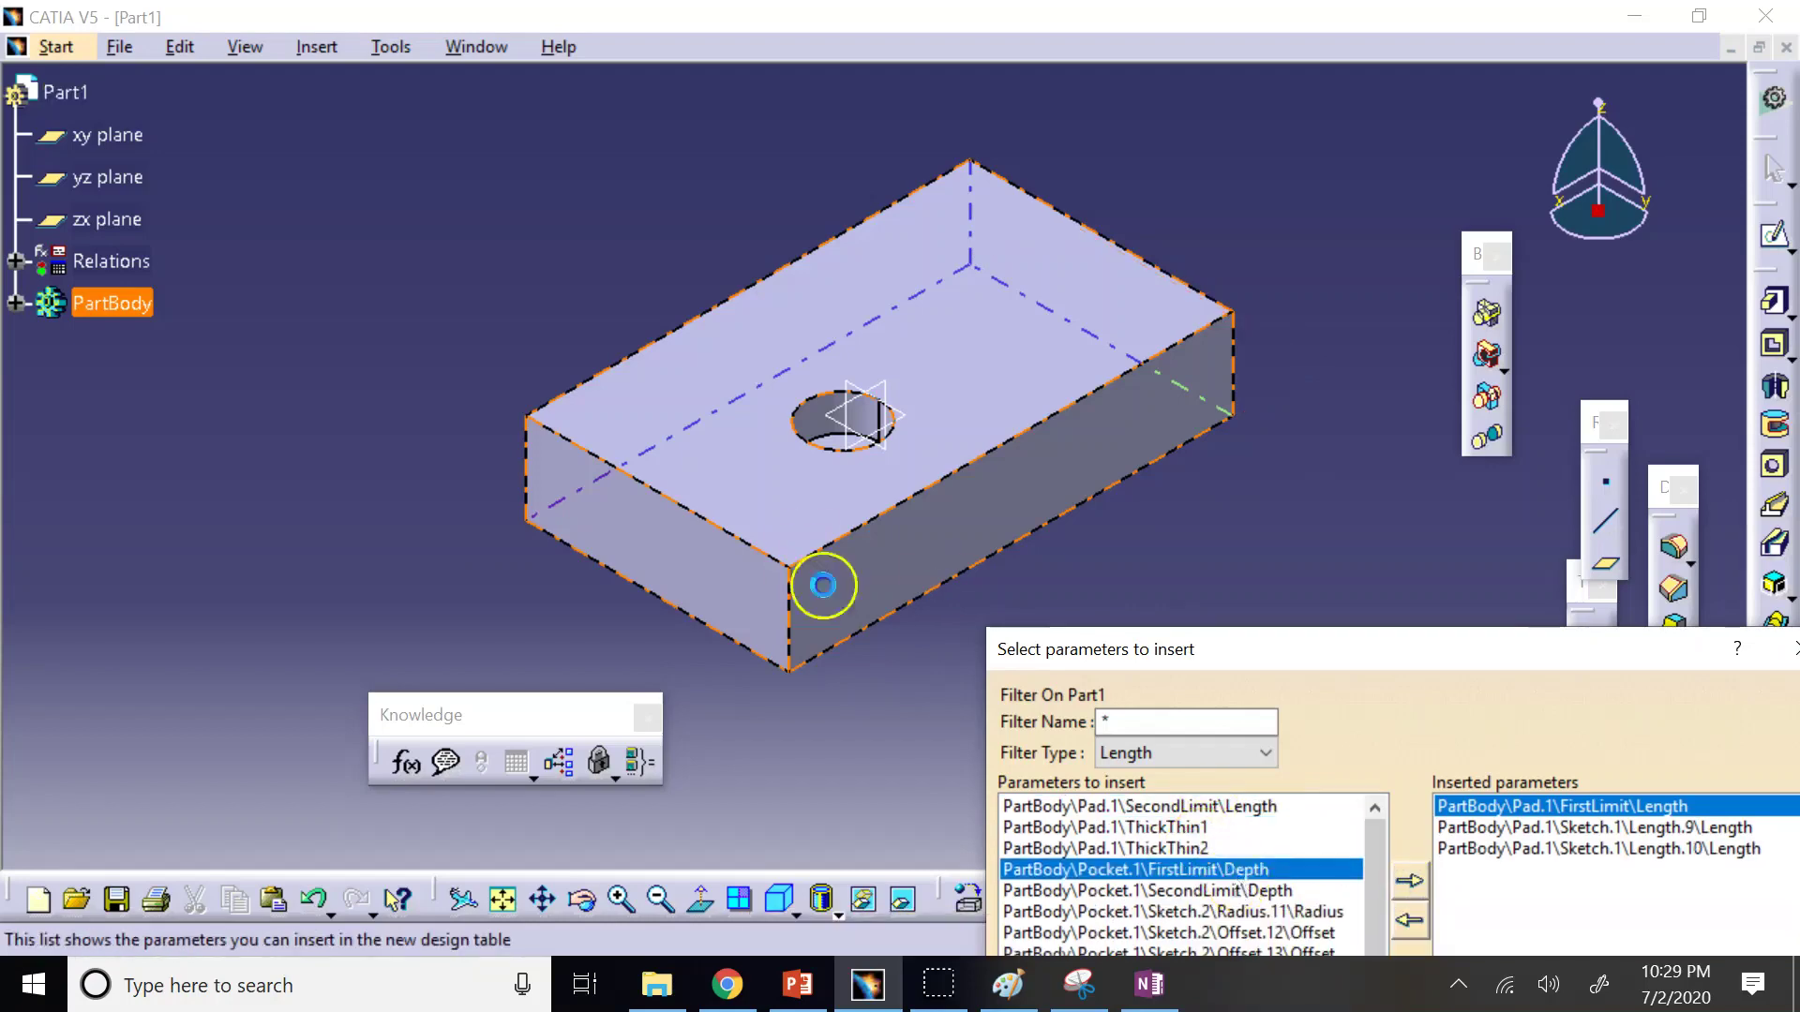
left_click(1410, 882)
left_click(1260, 871)
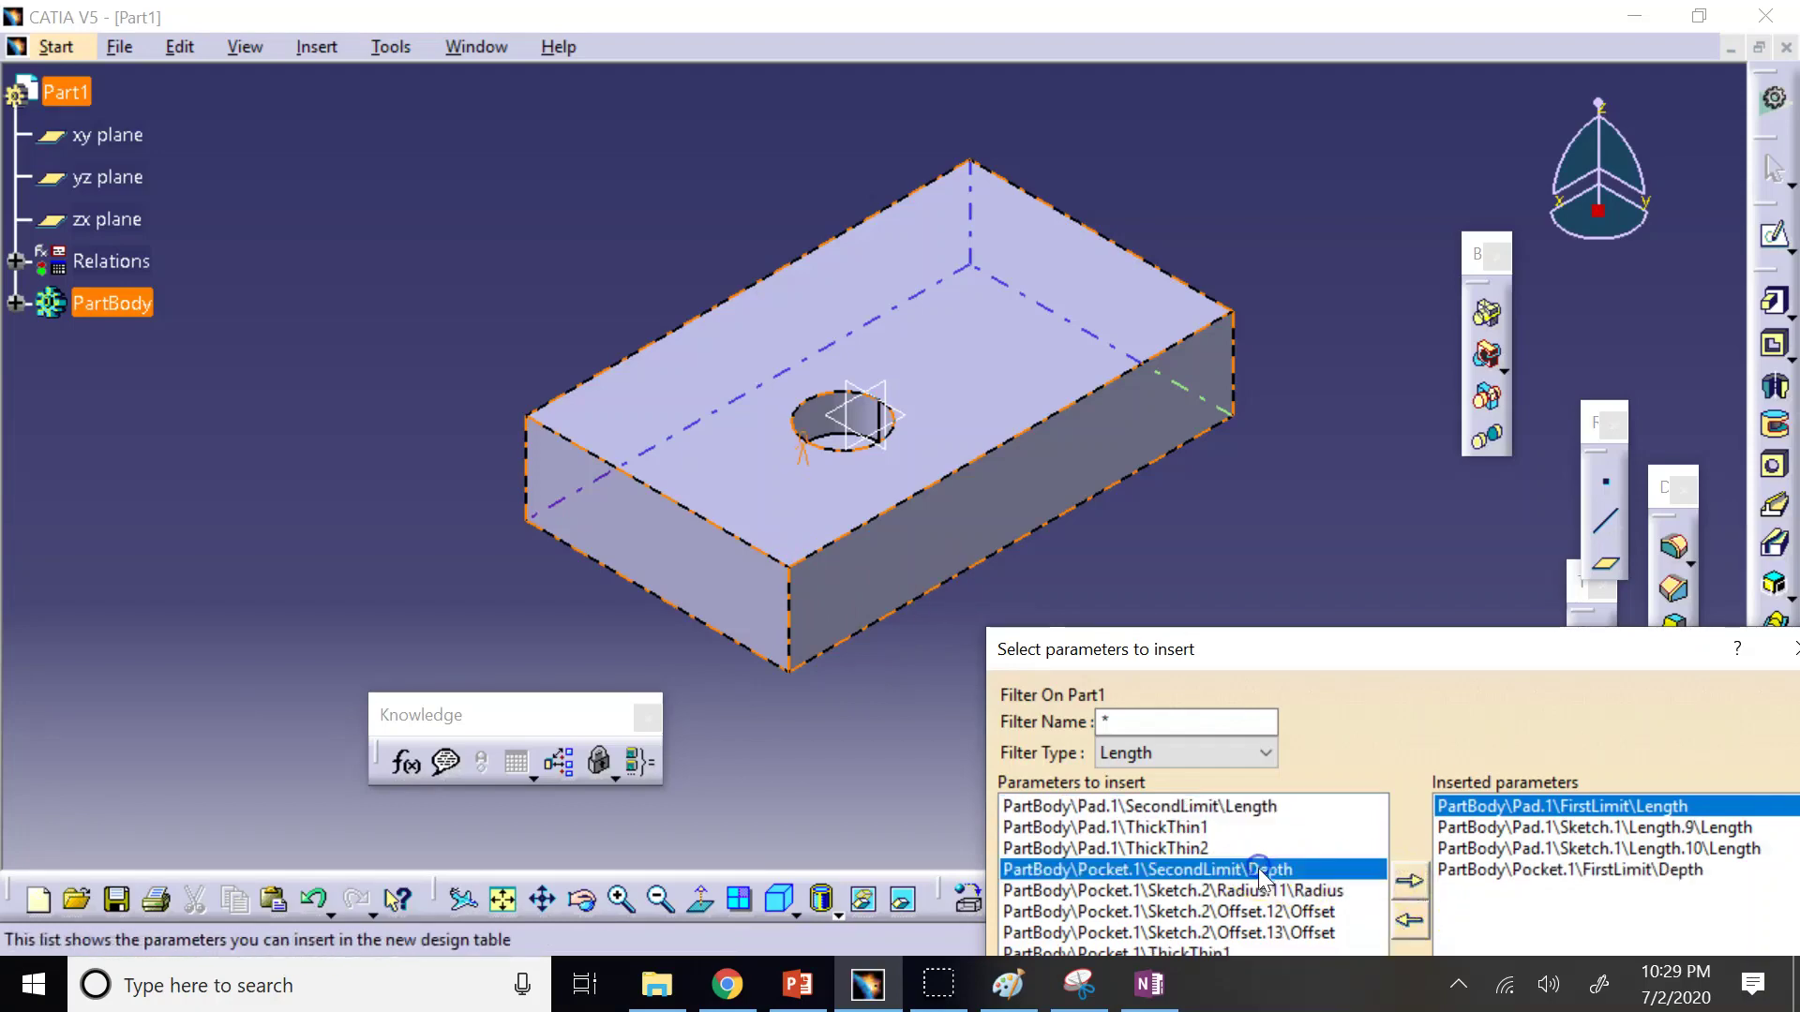
left_click(1257, 891)
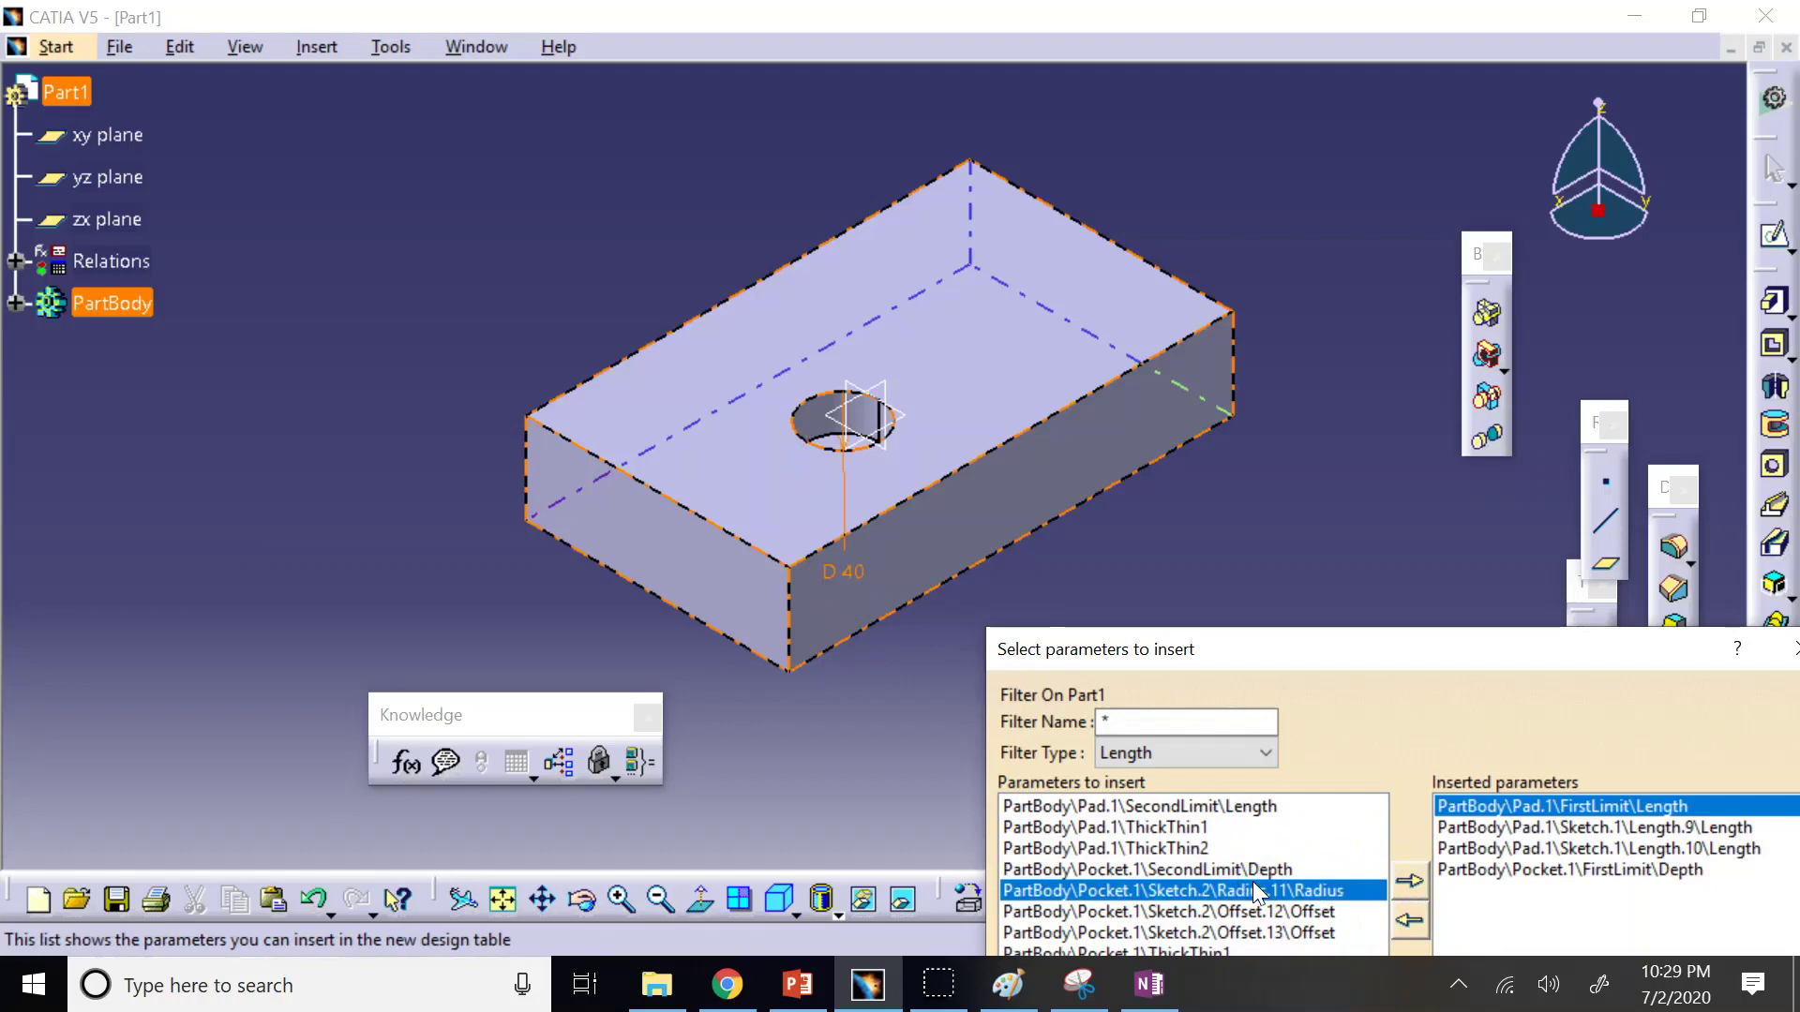
left_click(1411, 882)
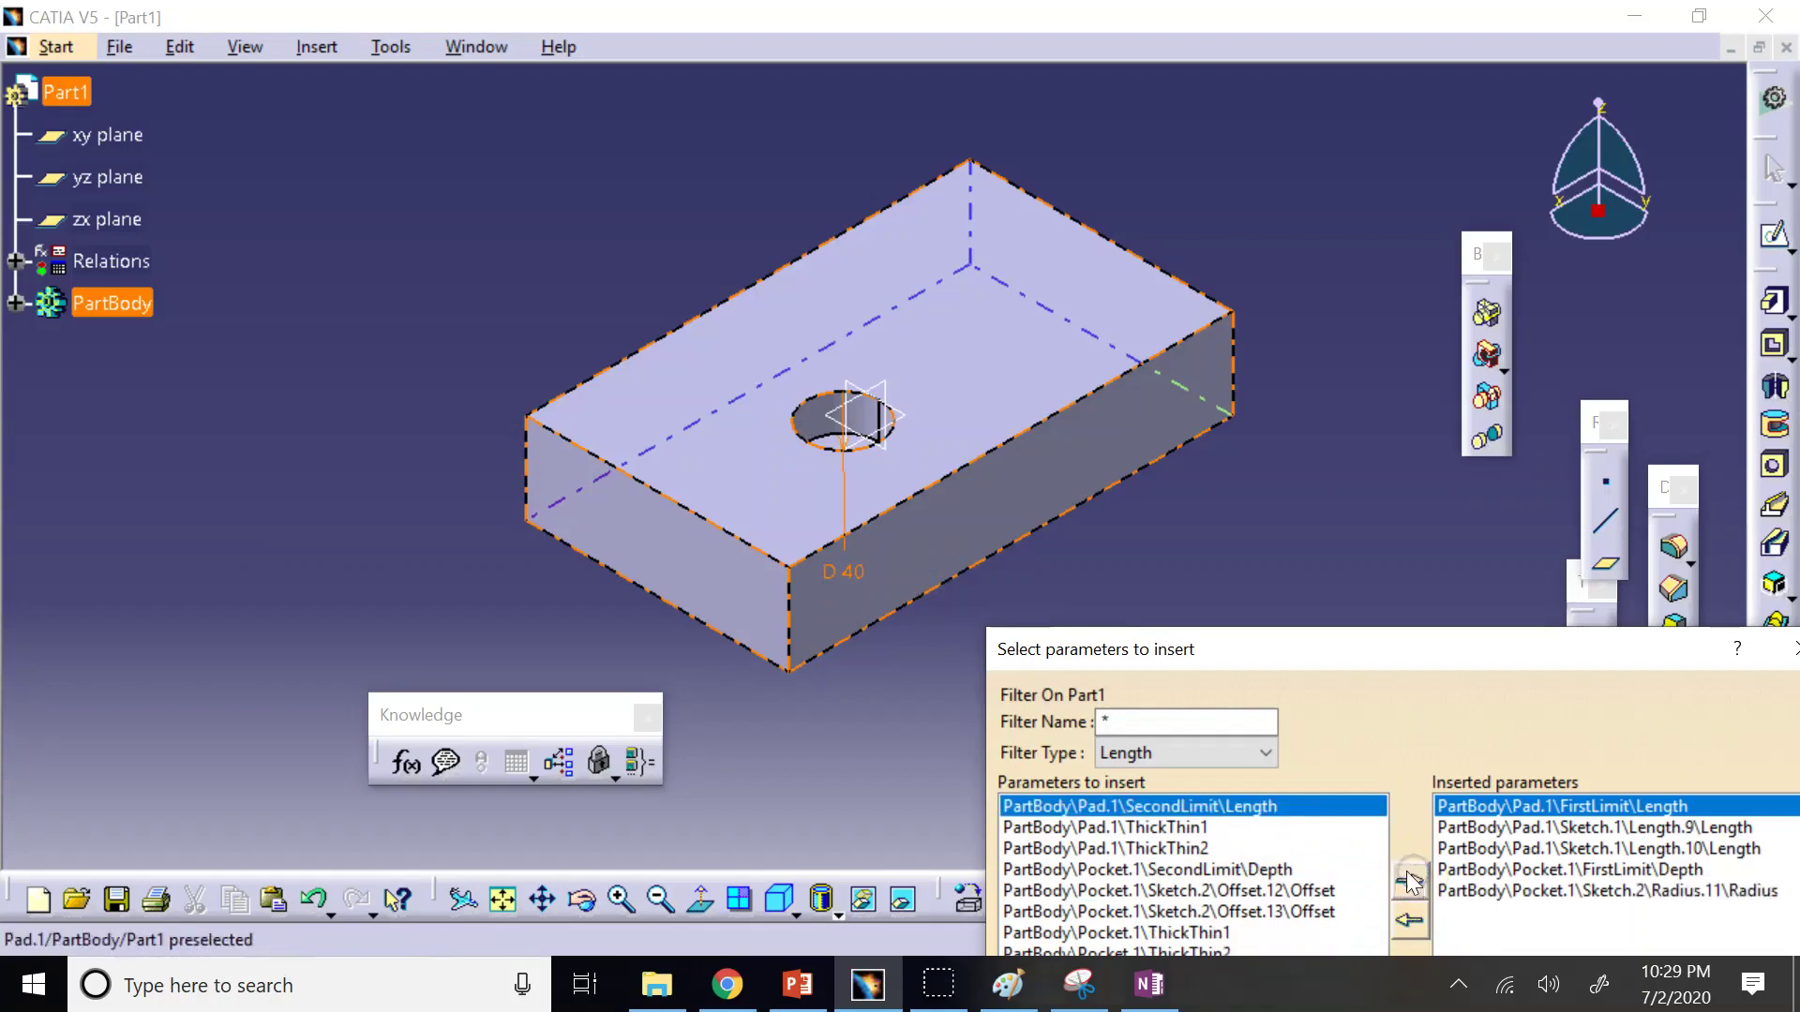
Insert the circle's position parameters, Pocket.1\Sketch.2\Offset.12\Offset and Pocket.1\Sketch.2\Offset.13\Offset, into the design table.
left_click(1309, 890)
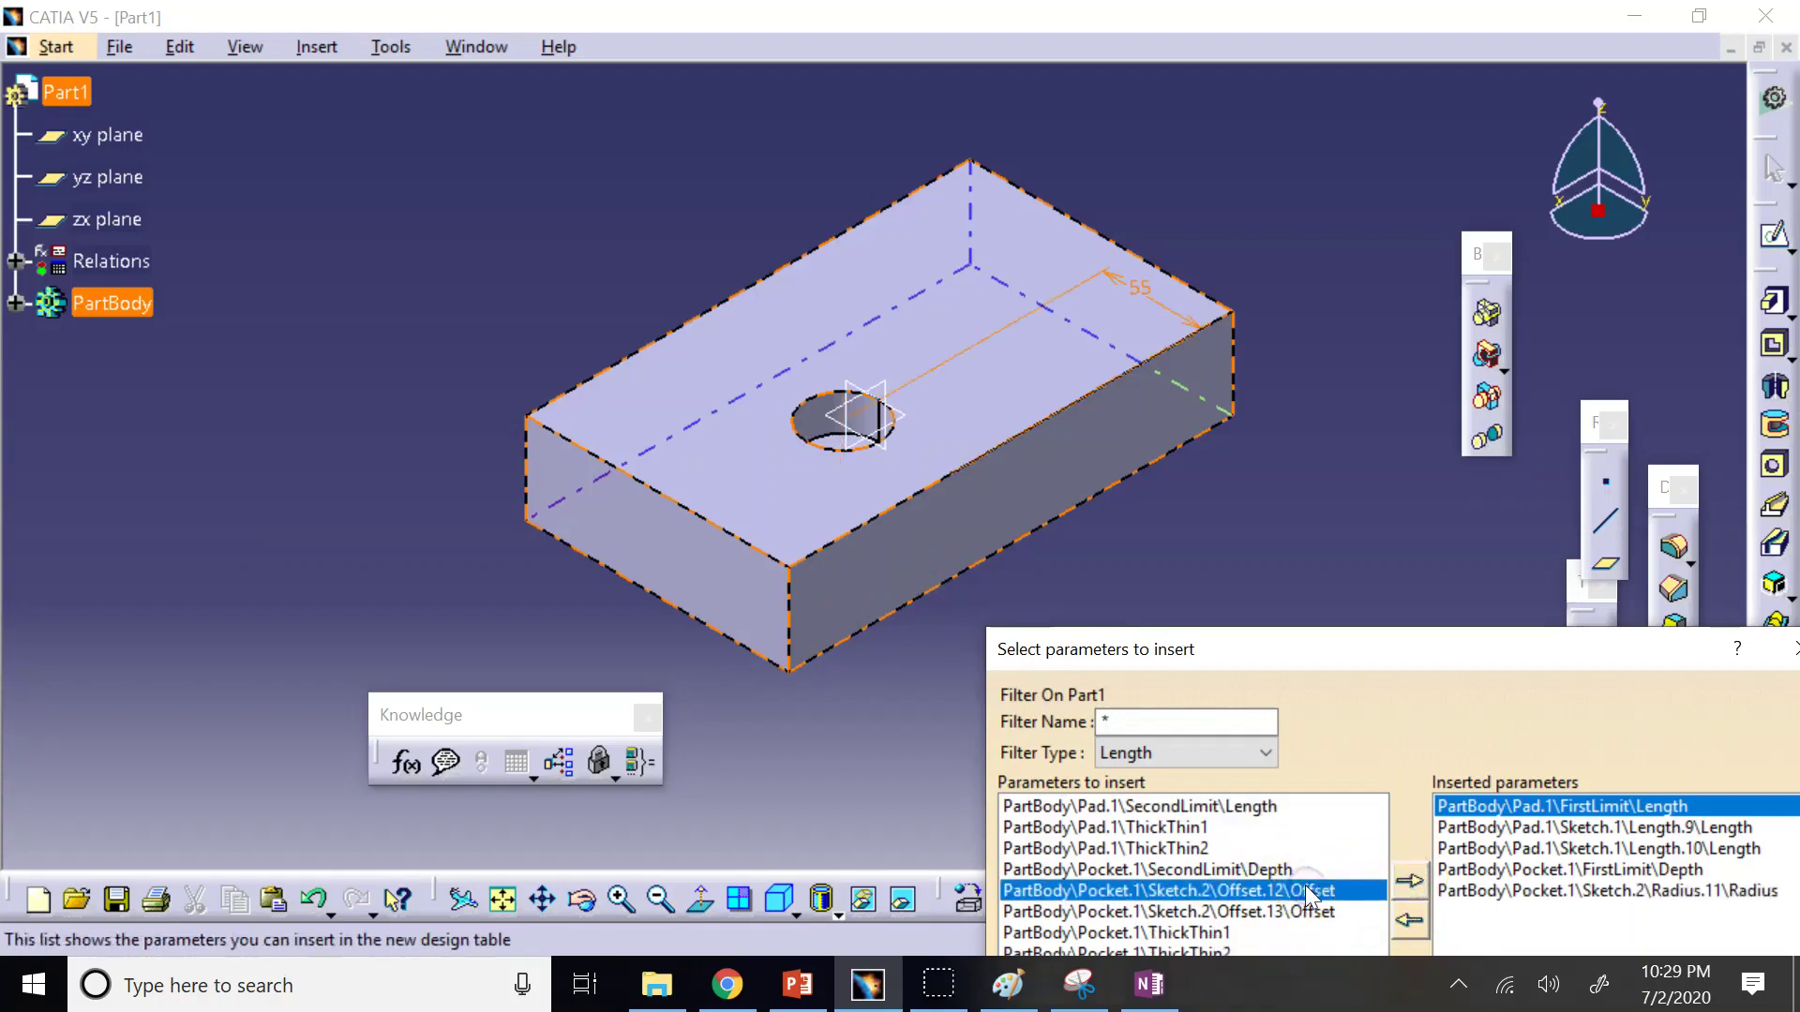
left_click(1409, 881)
left_click(1336, 892)
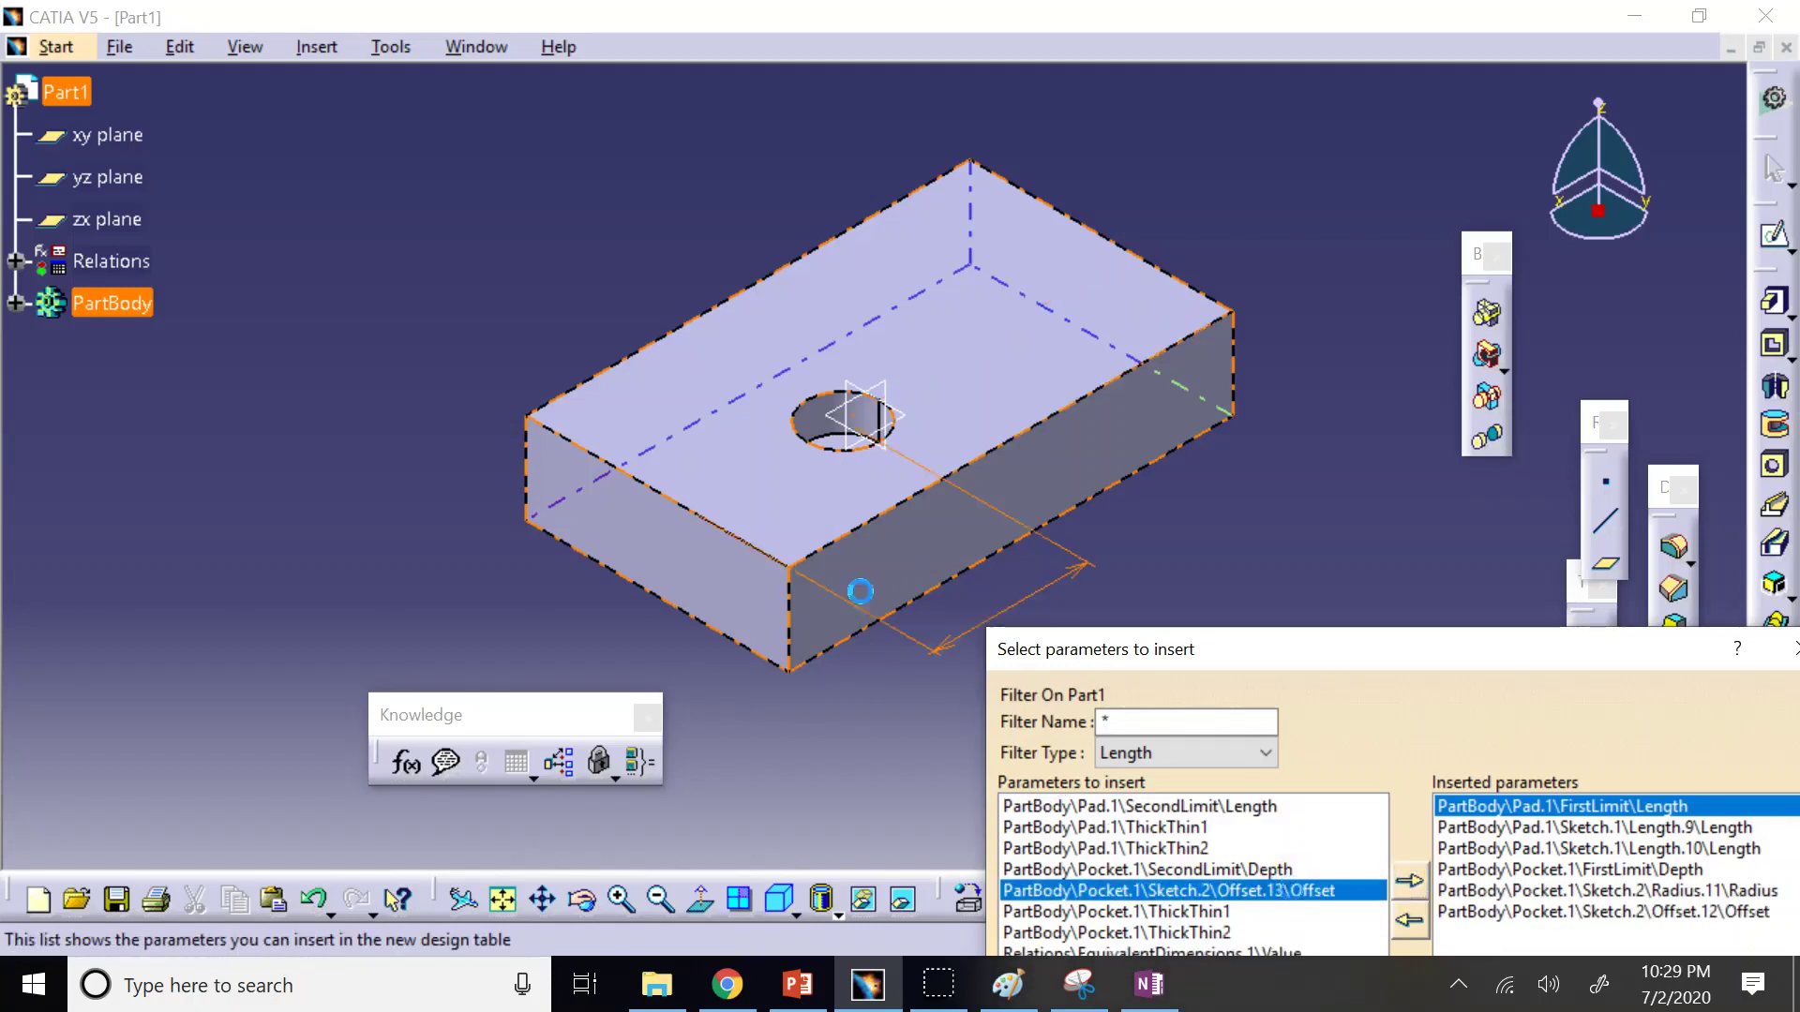
left_click(1409, 881)
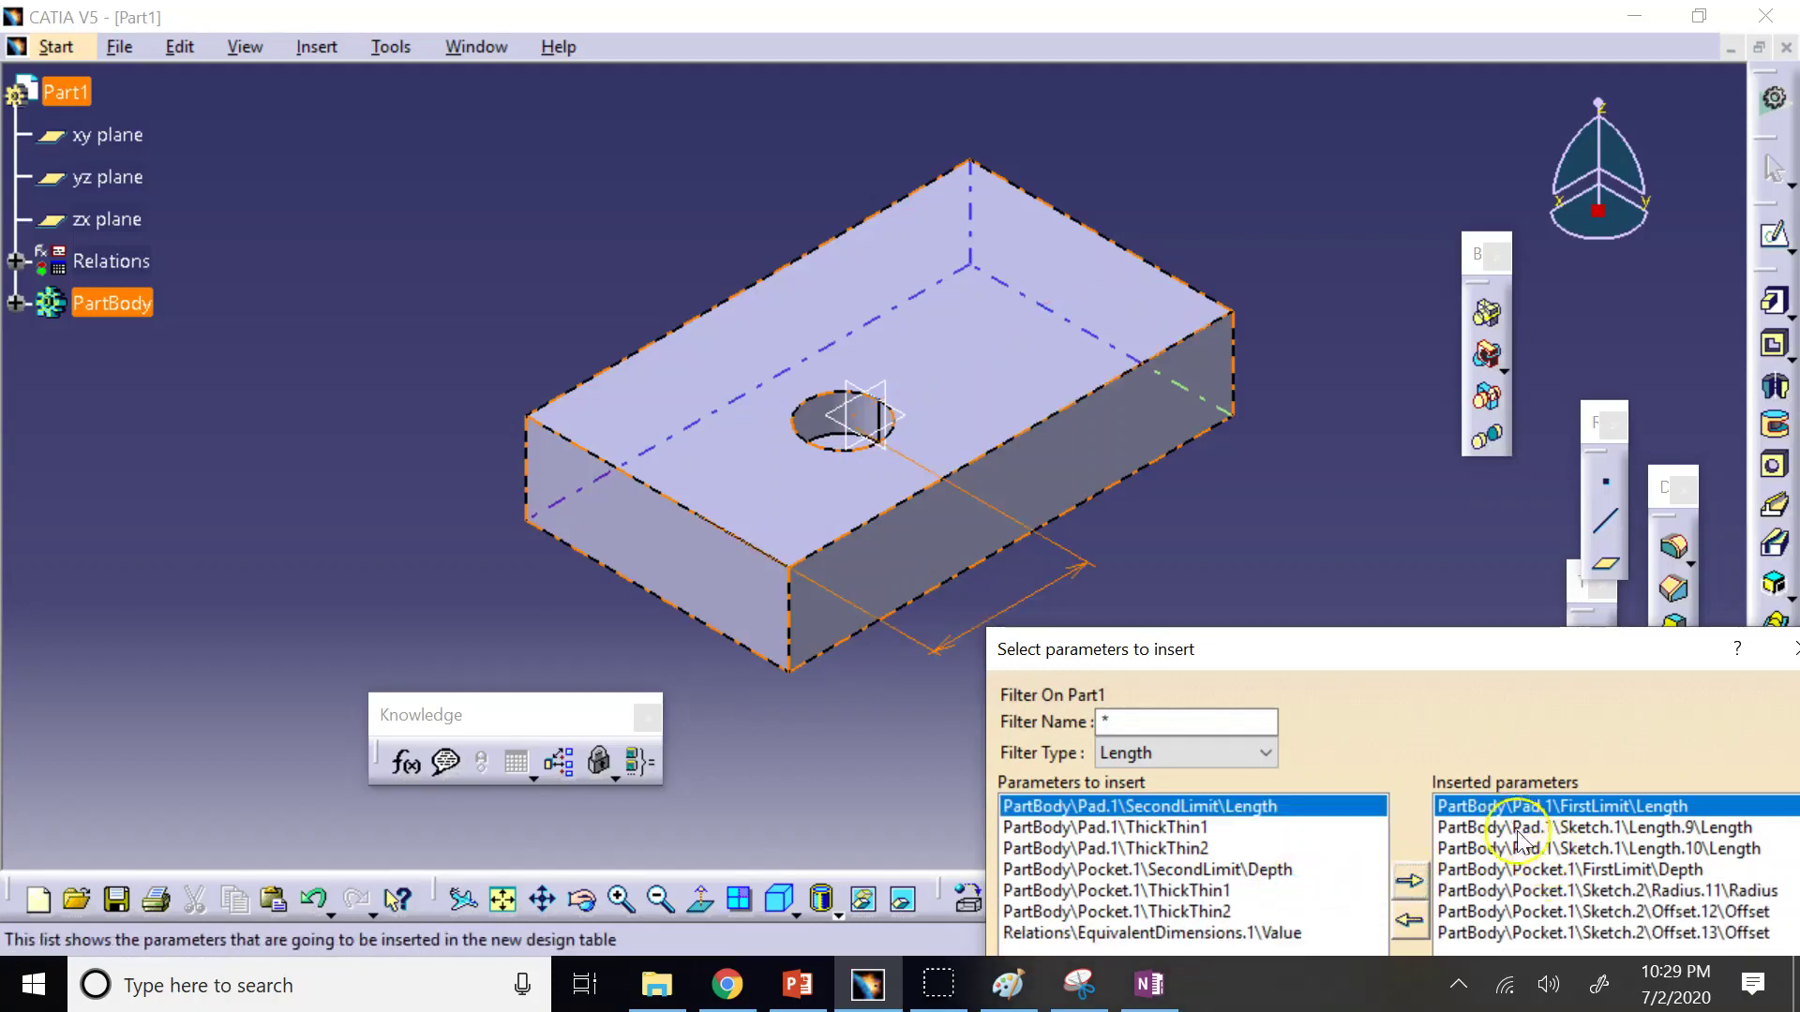
Confirm the inserted parameters, save the table as the Excel worksheet DesignTable1 in the Downloads folder and update the part.
left_click_drag(1326, 661, 1211, 436)
left_click(1095, 201)
left_click(1563, 812)
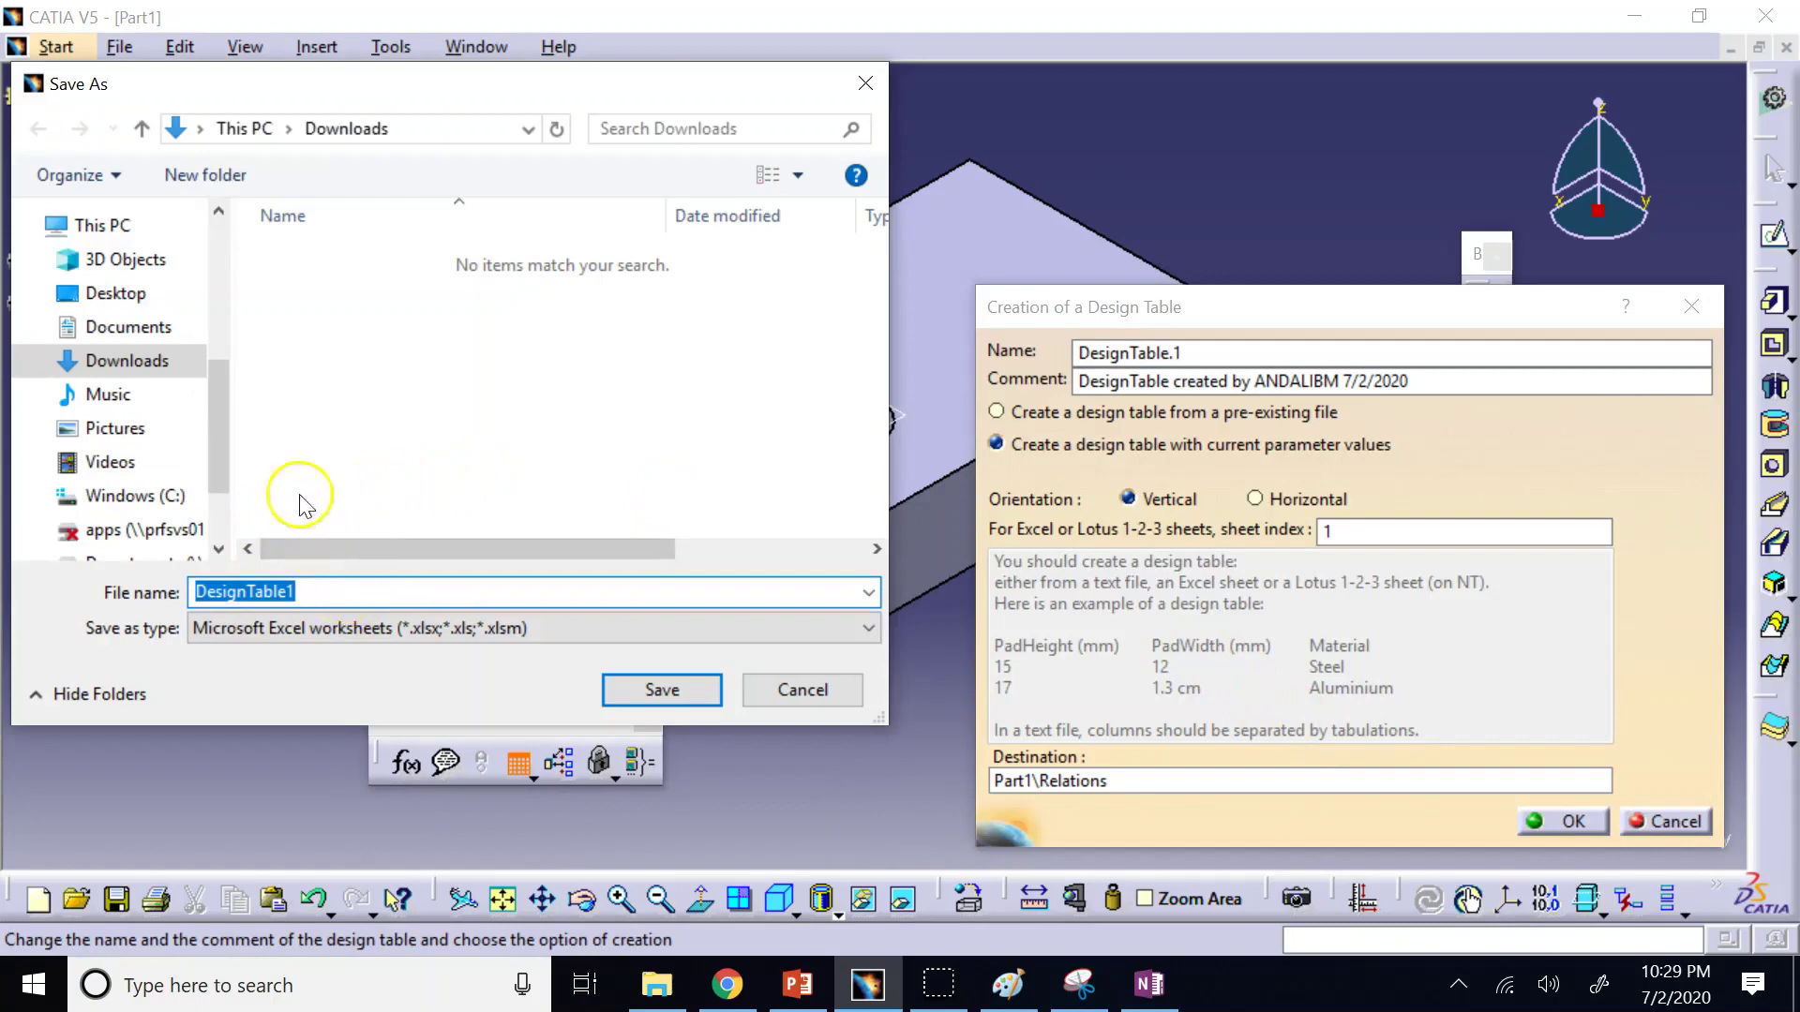
left_click(487, 637)
left_click(486, 631)
left_click(328, 626)
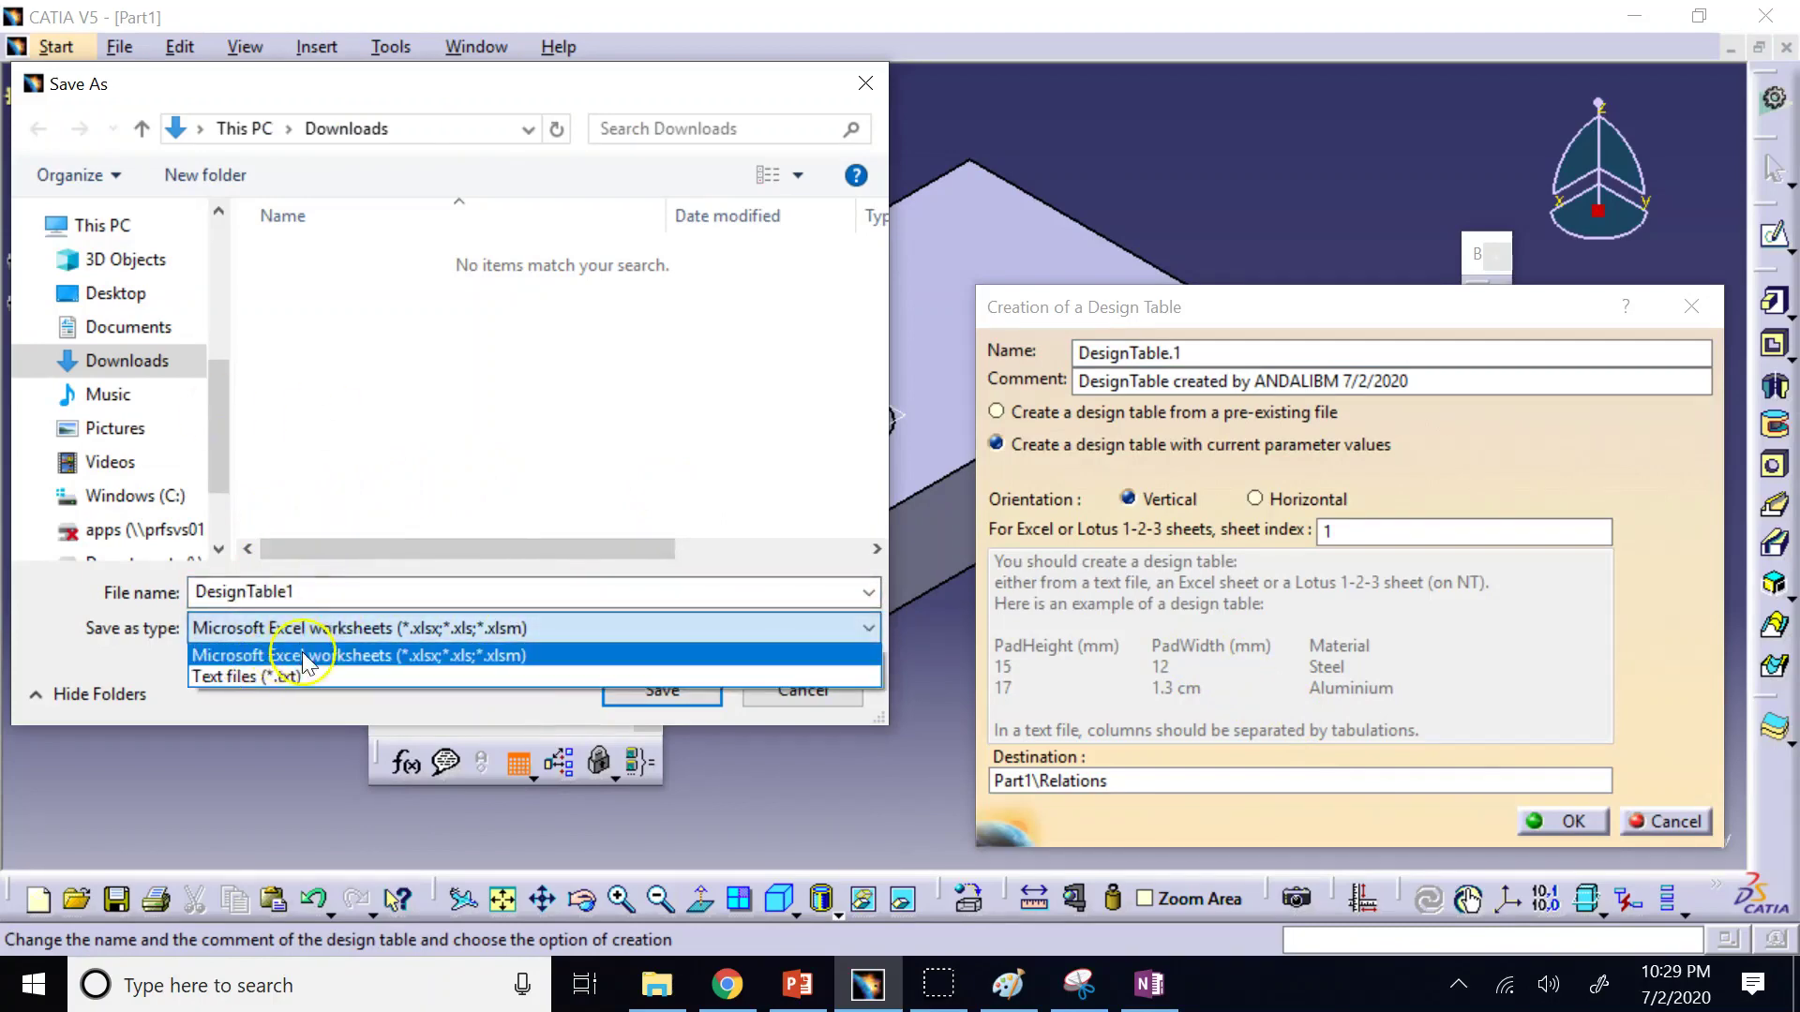
left_click(306, 657)
left_click(312, 592)
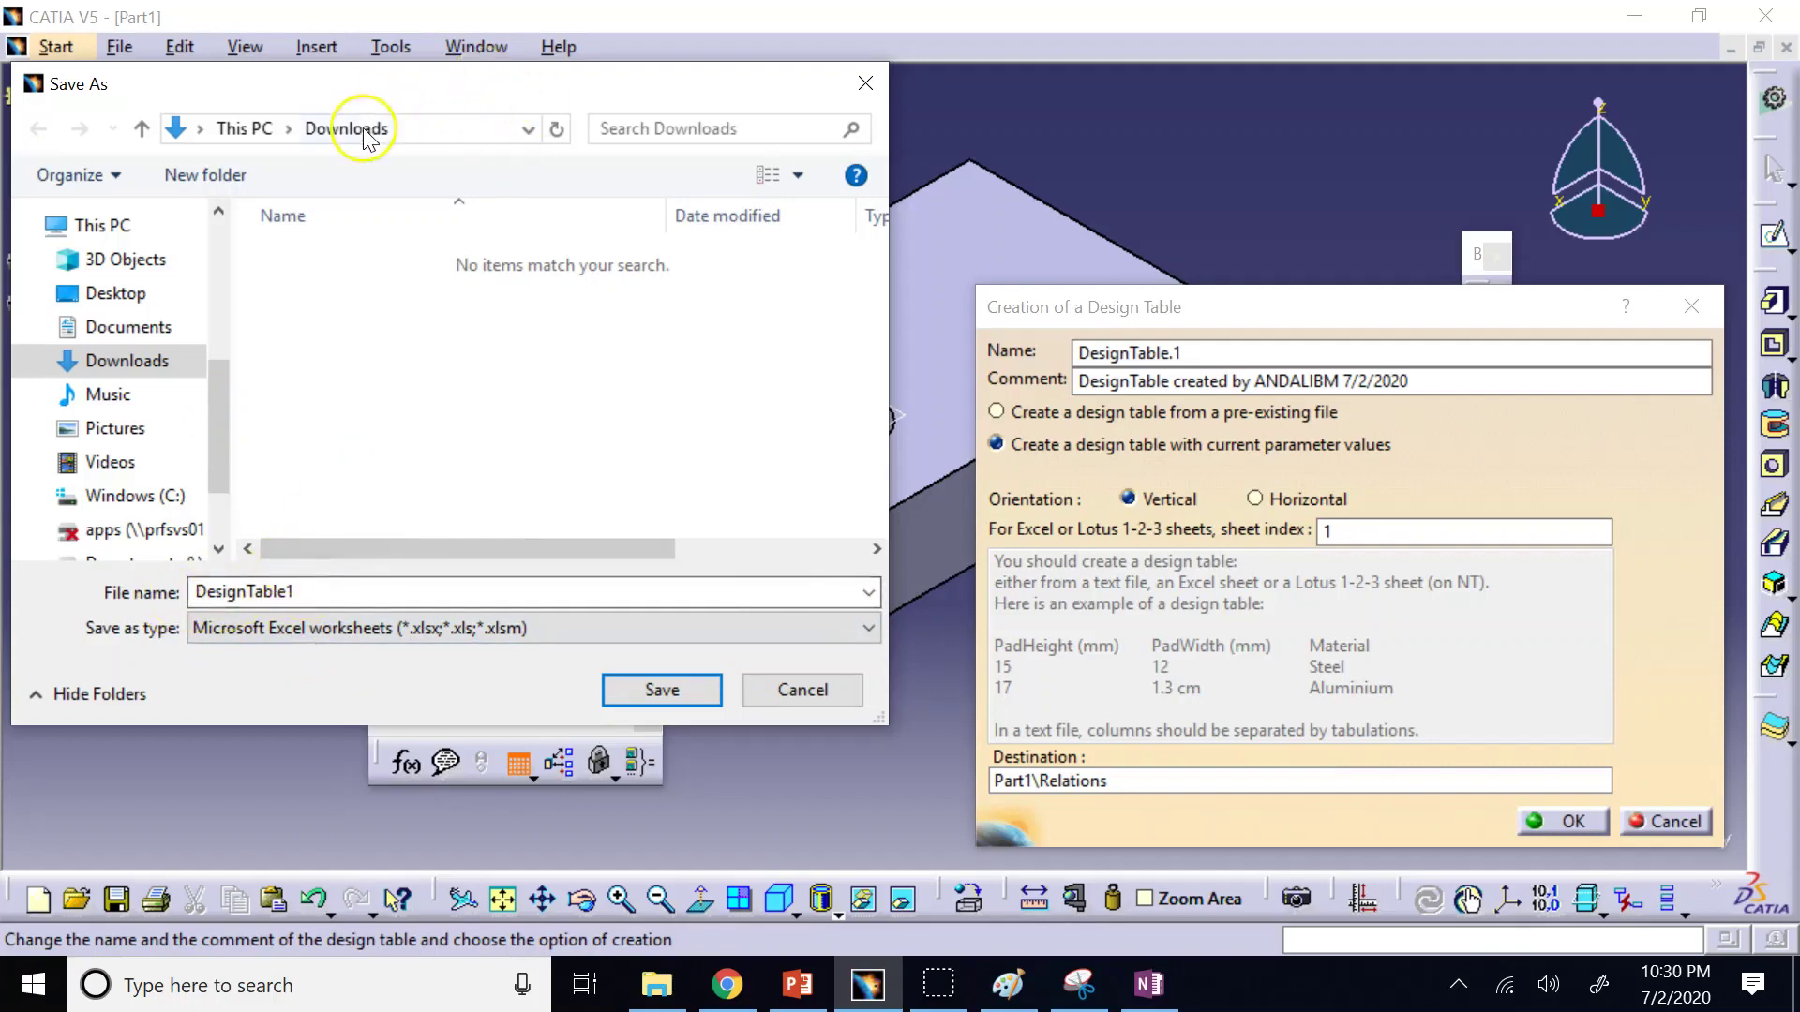
left_click(662, 689)
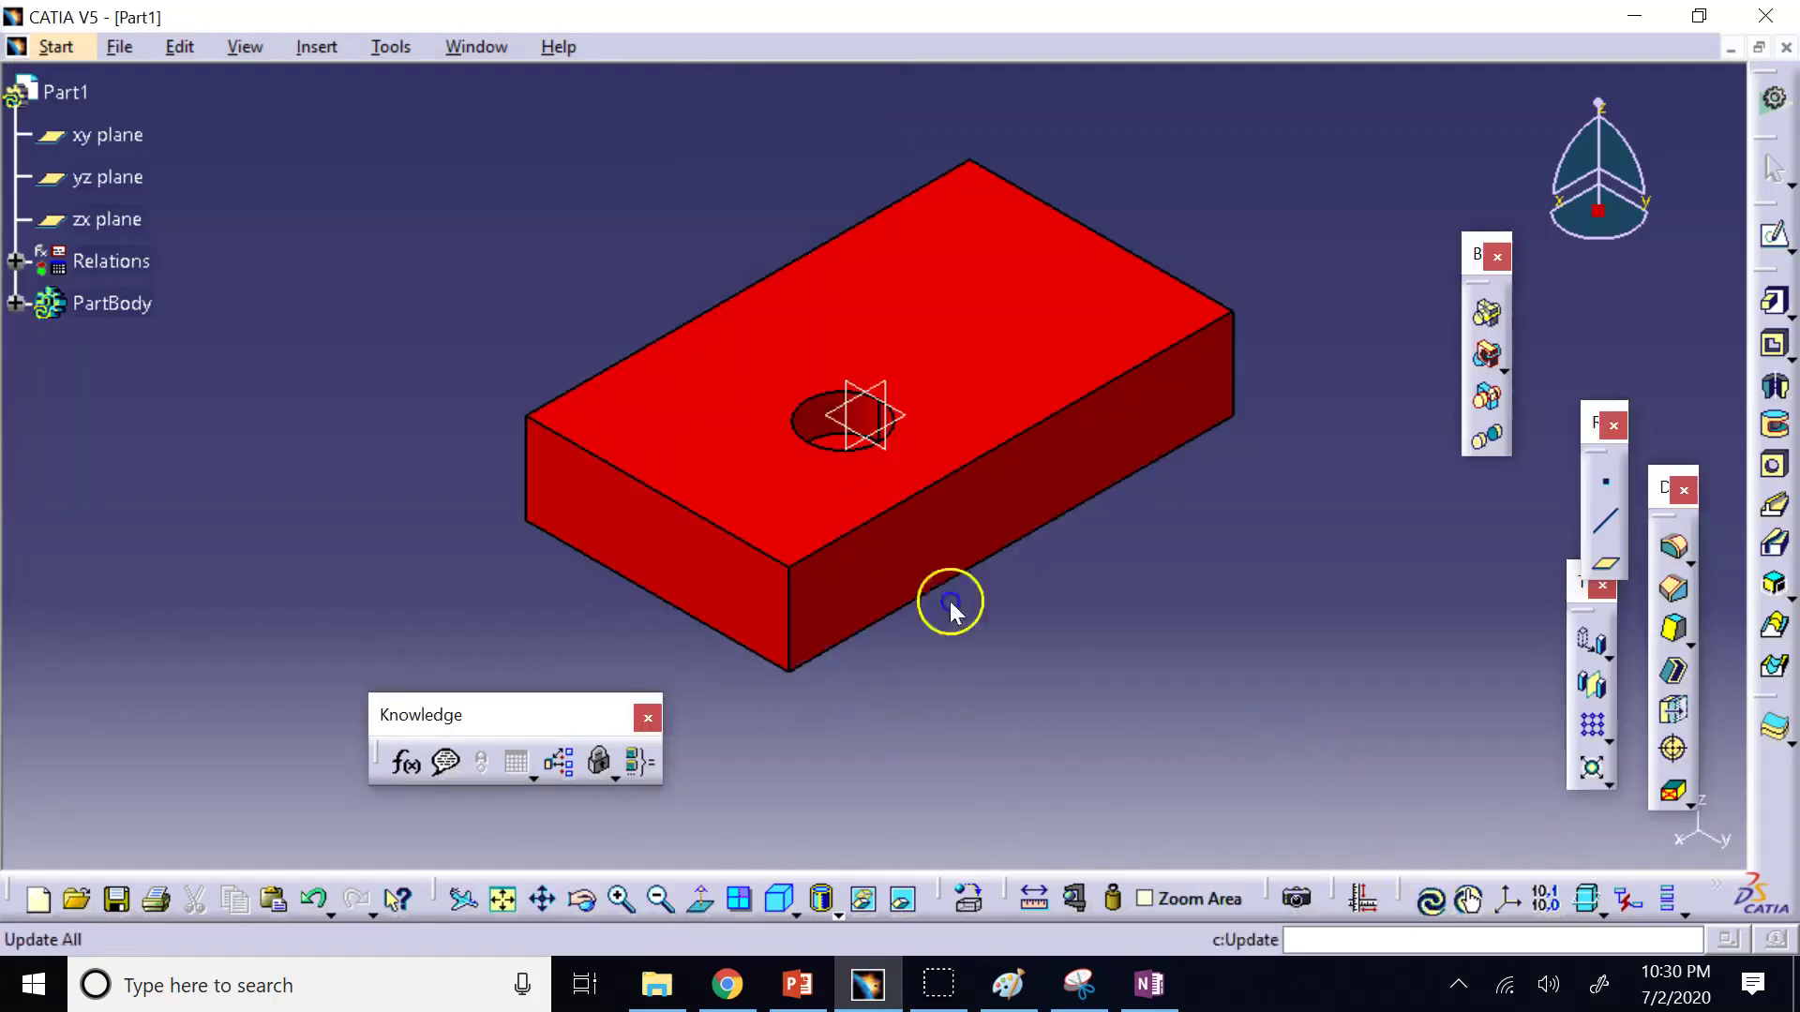
left_click(1428, 899)
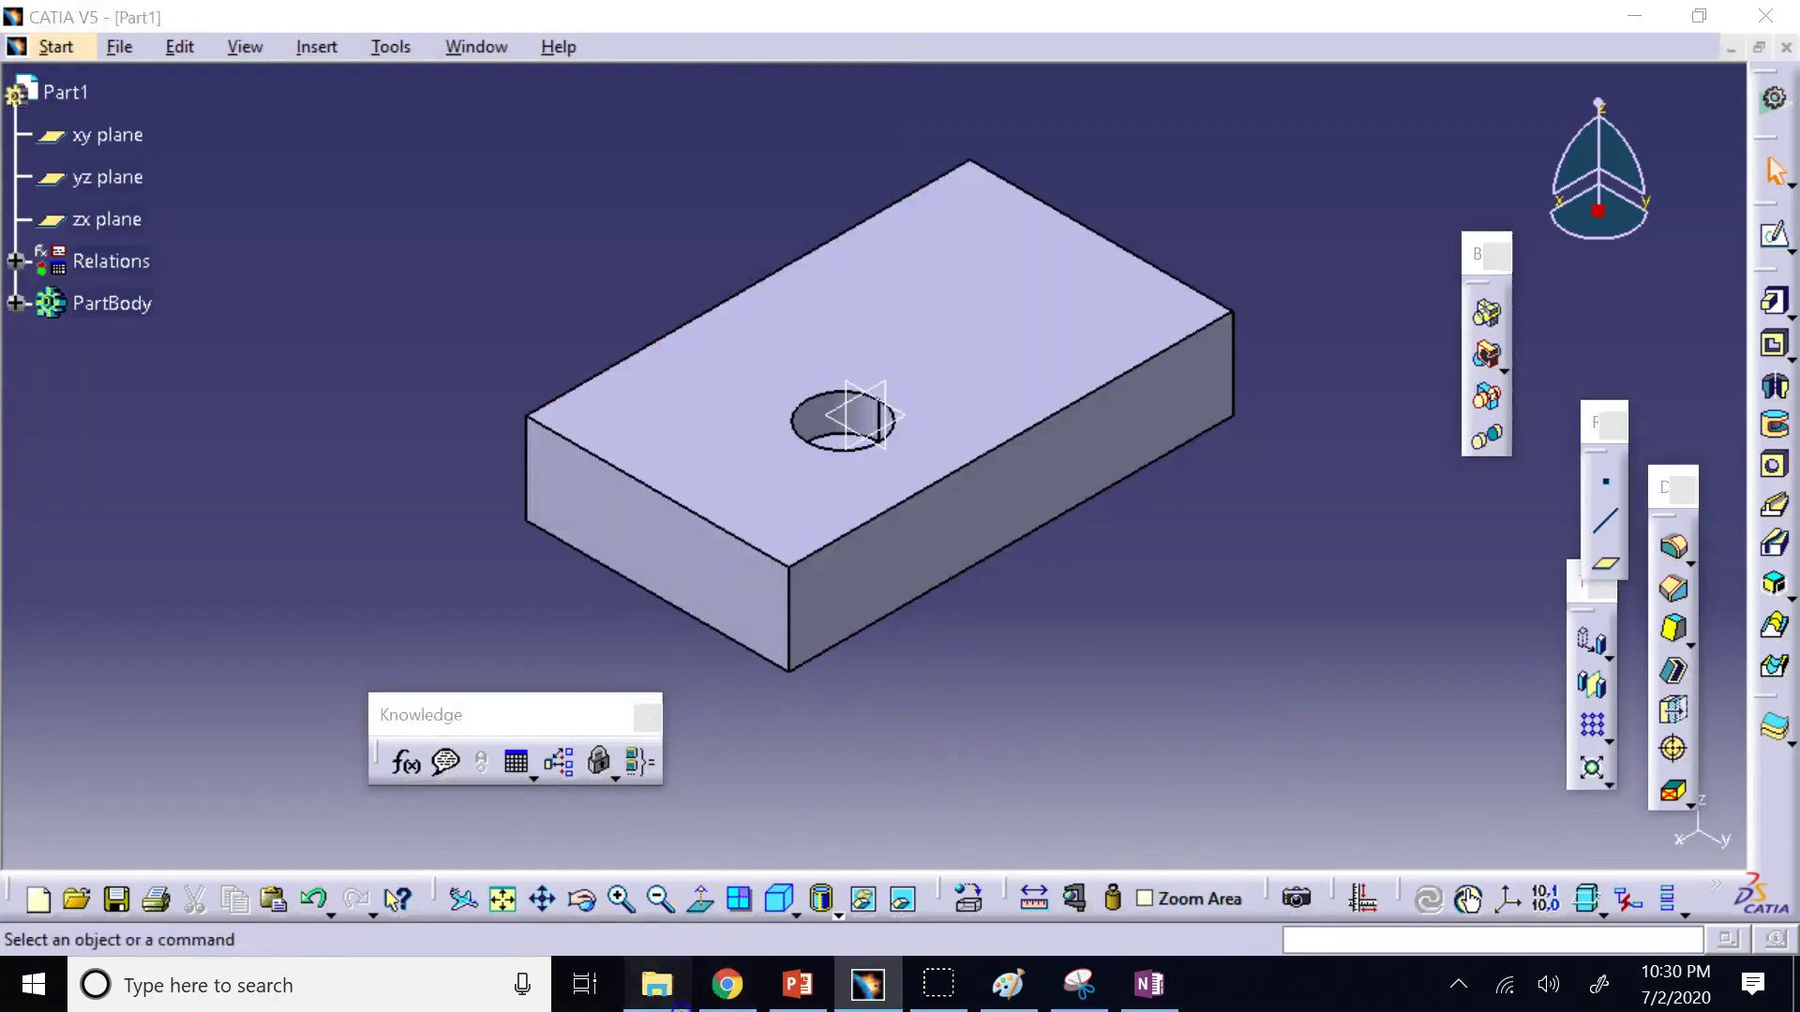
Open DesignTable1 from the Downloads folder in Excel and widen columns A to G to show more of the parameter headings.
left_click(658, 984)
left_click(681, 722)
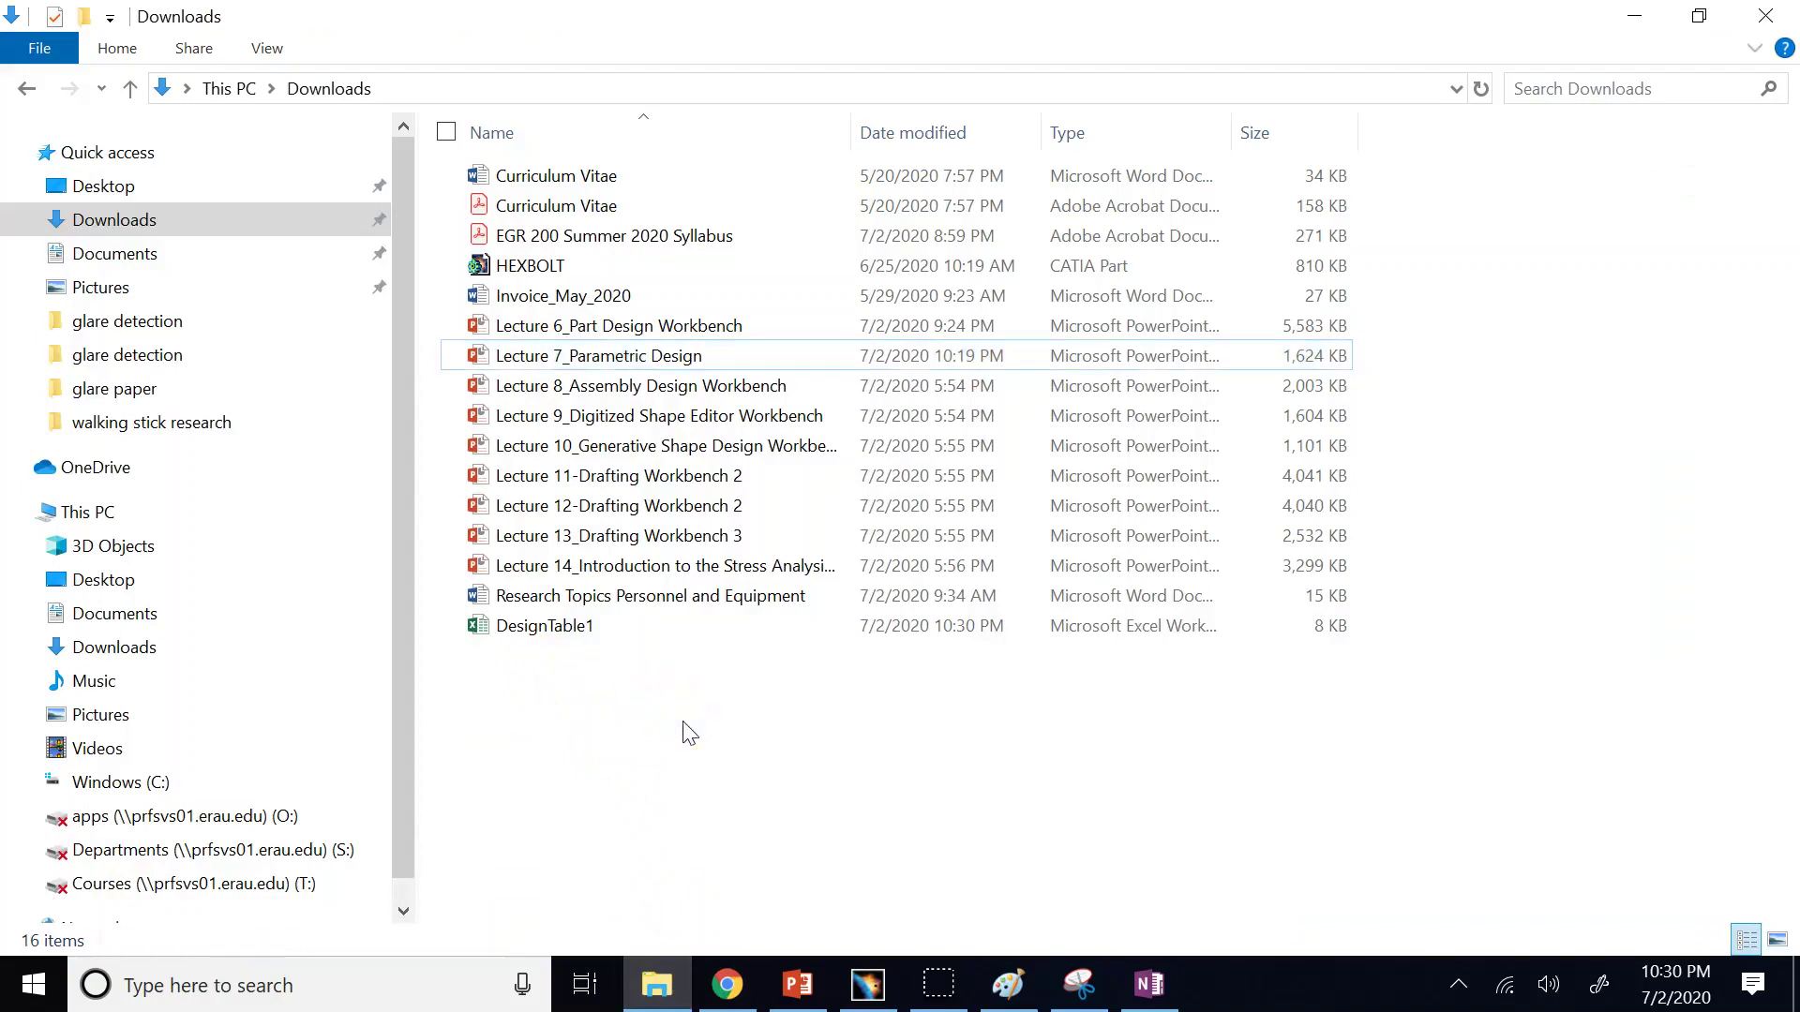
double_click(556, 630)
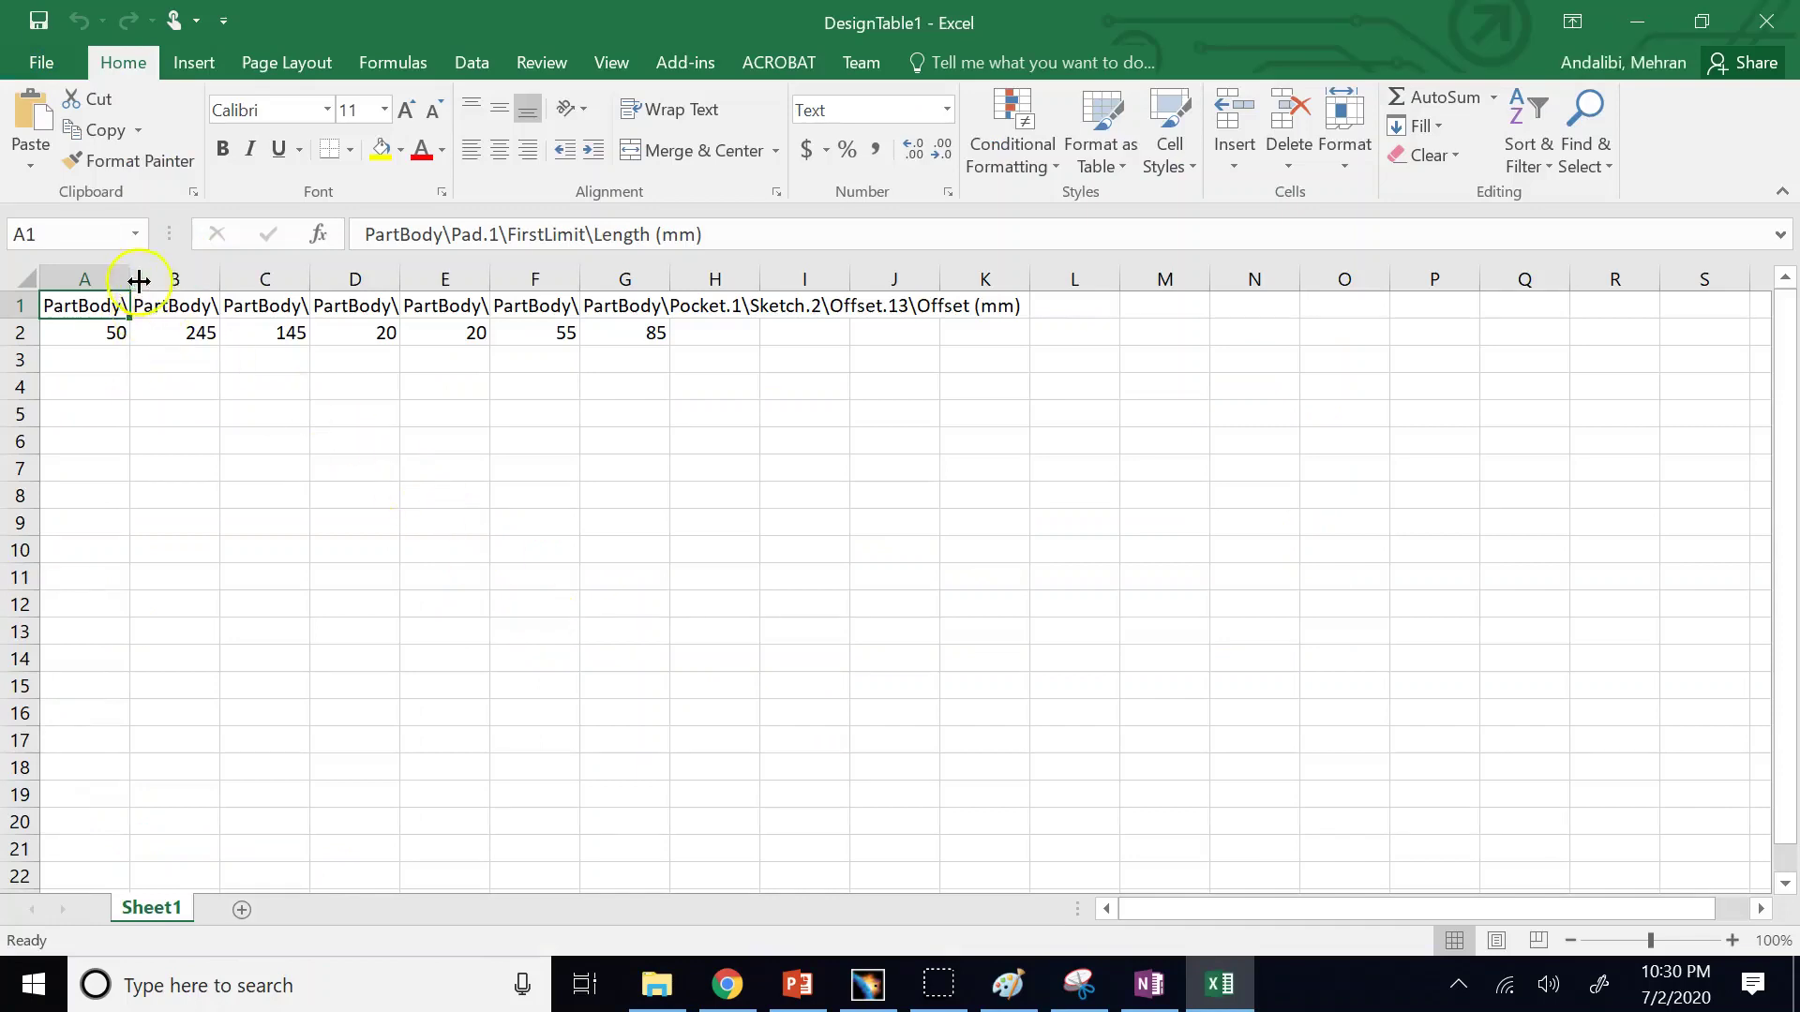
left_click_drag(129, 278, 1558, 290)
left_click(1086, 571)
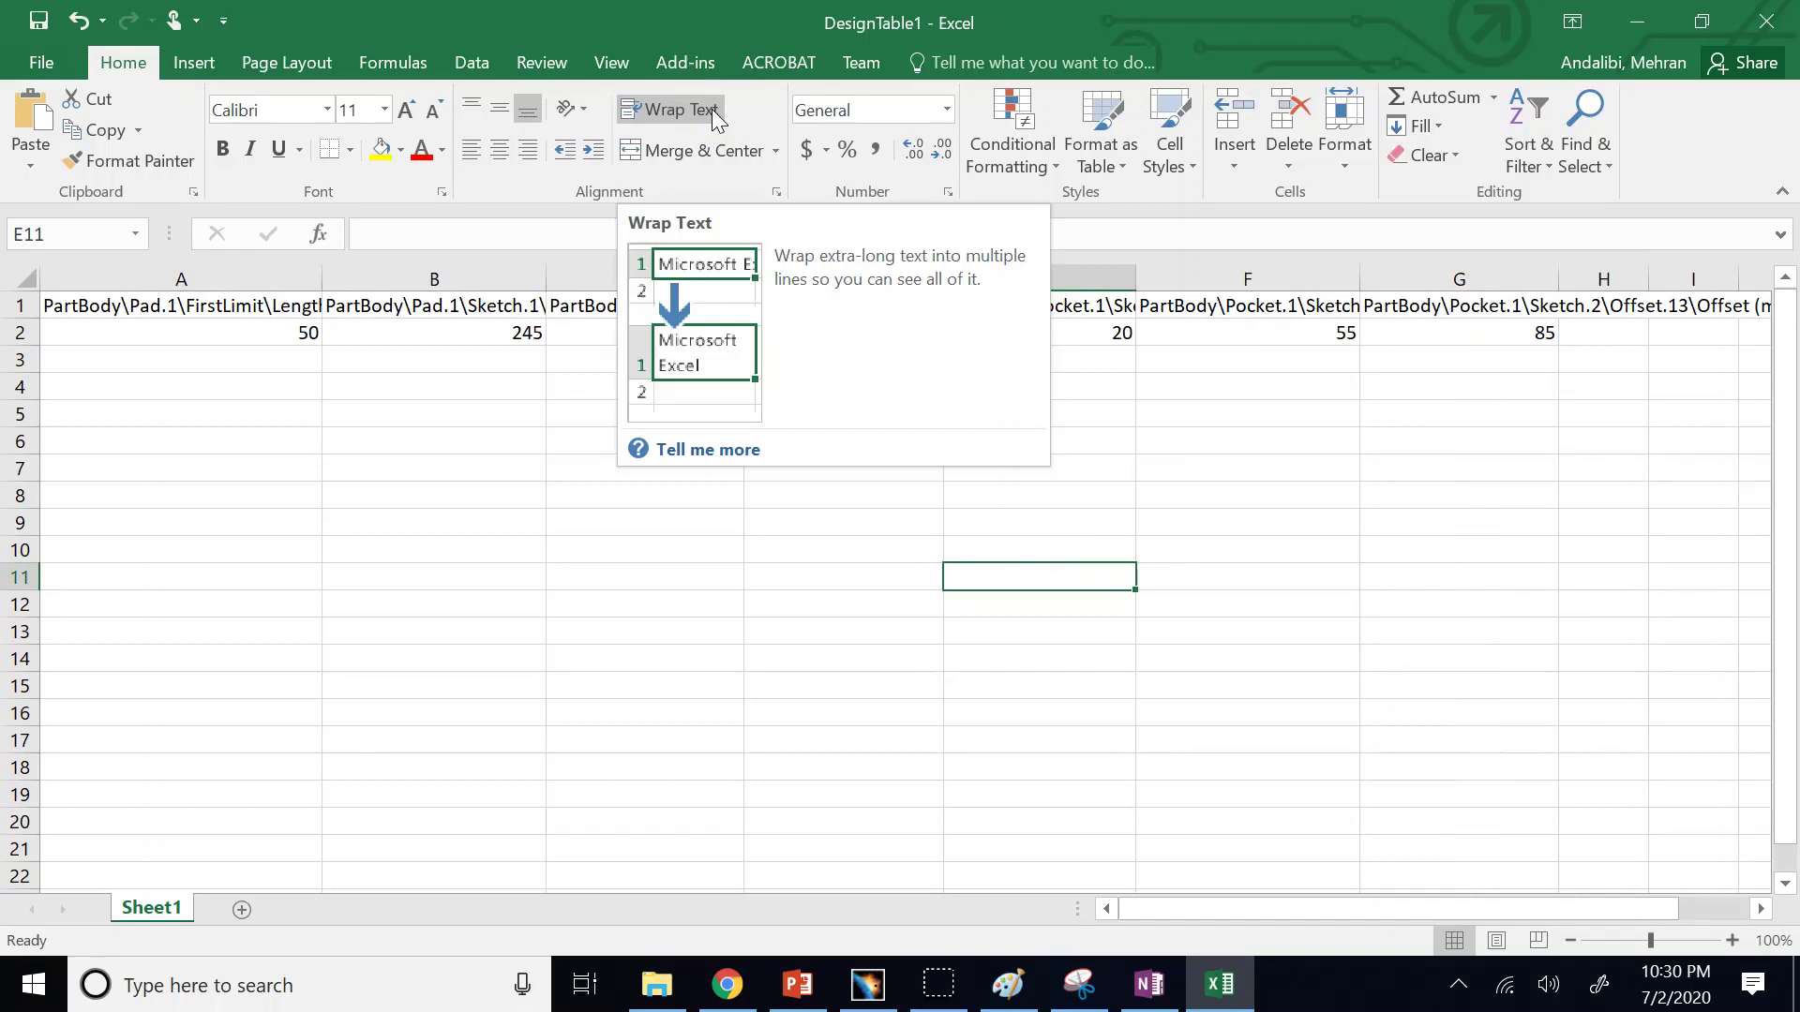
left_click(1163, 384)
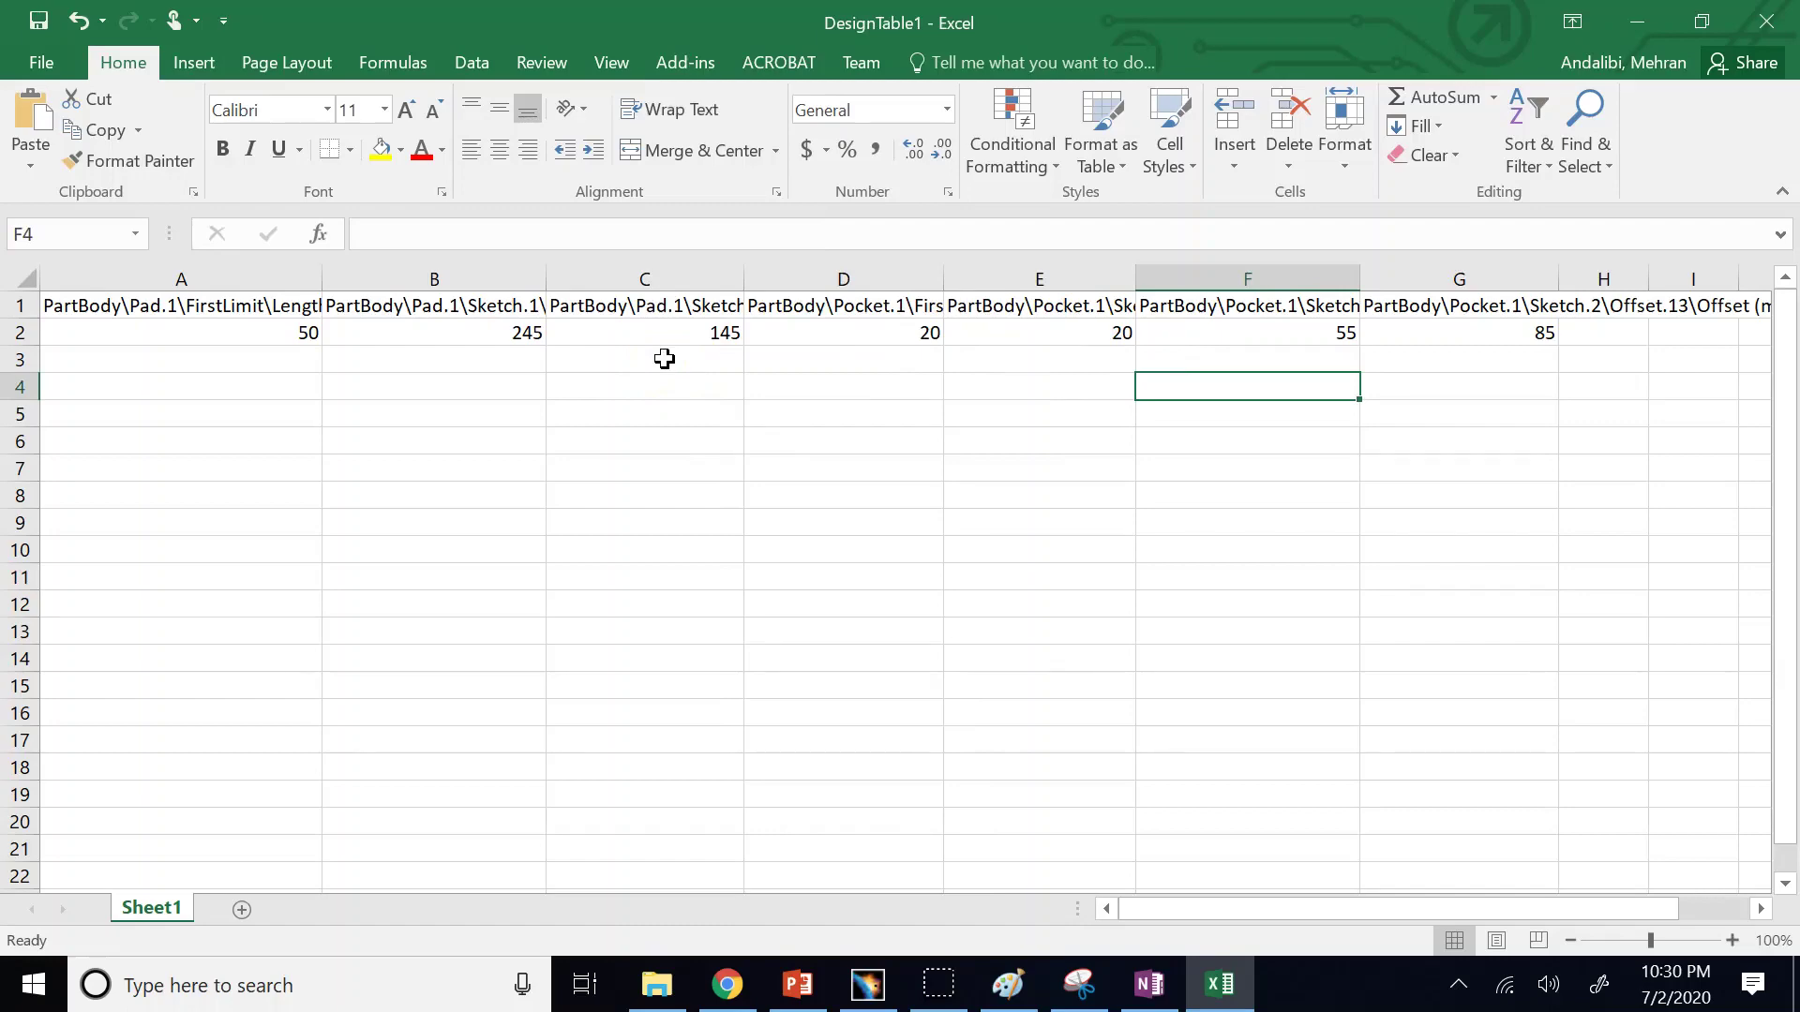
Switch to CATIA to expand PartBody in the specification tree, and return to the DesignTable1 workbook in Excel.
left_click(871, 982)
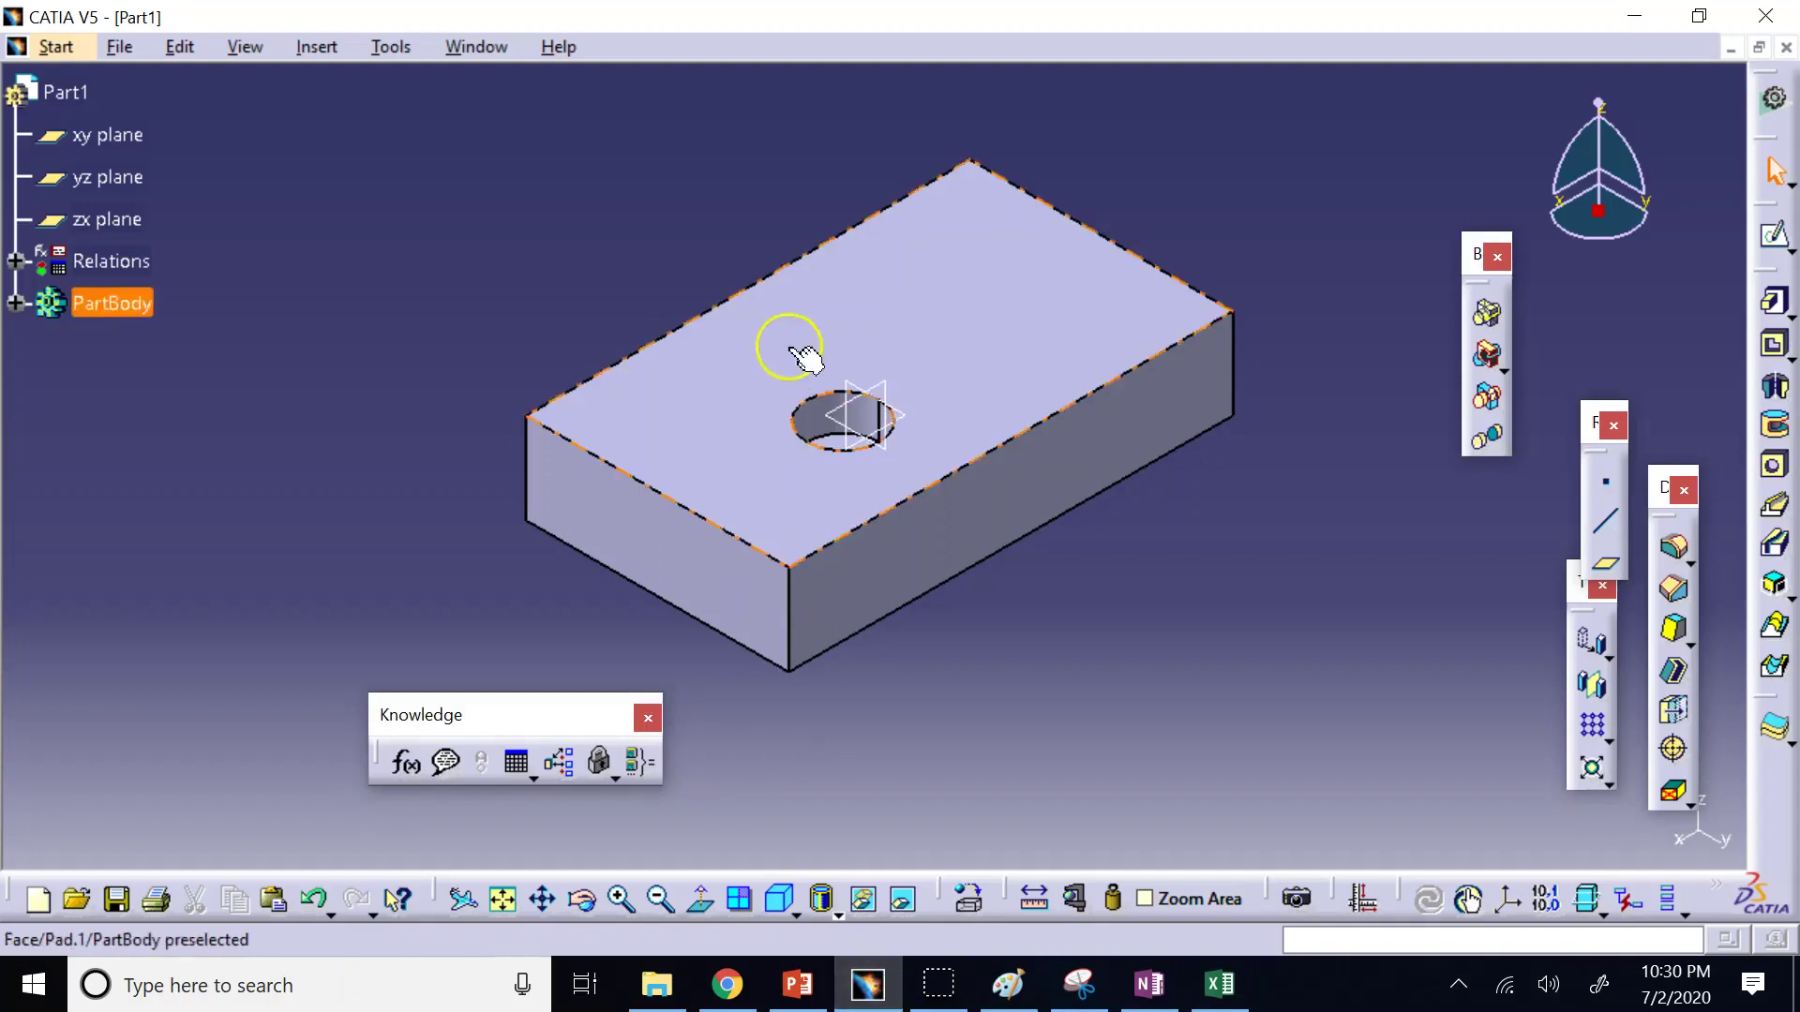
left_click(16, 303)
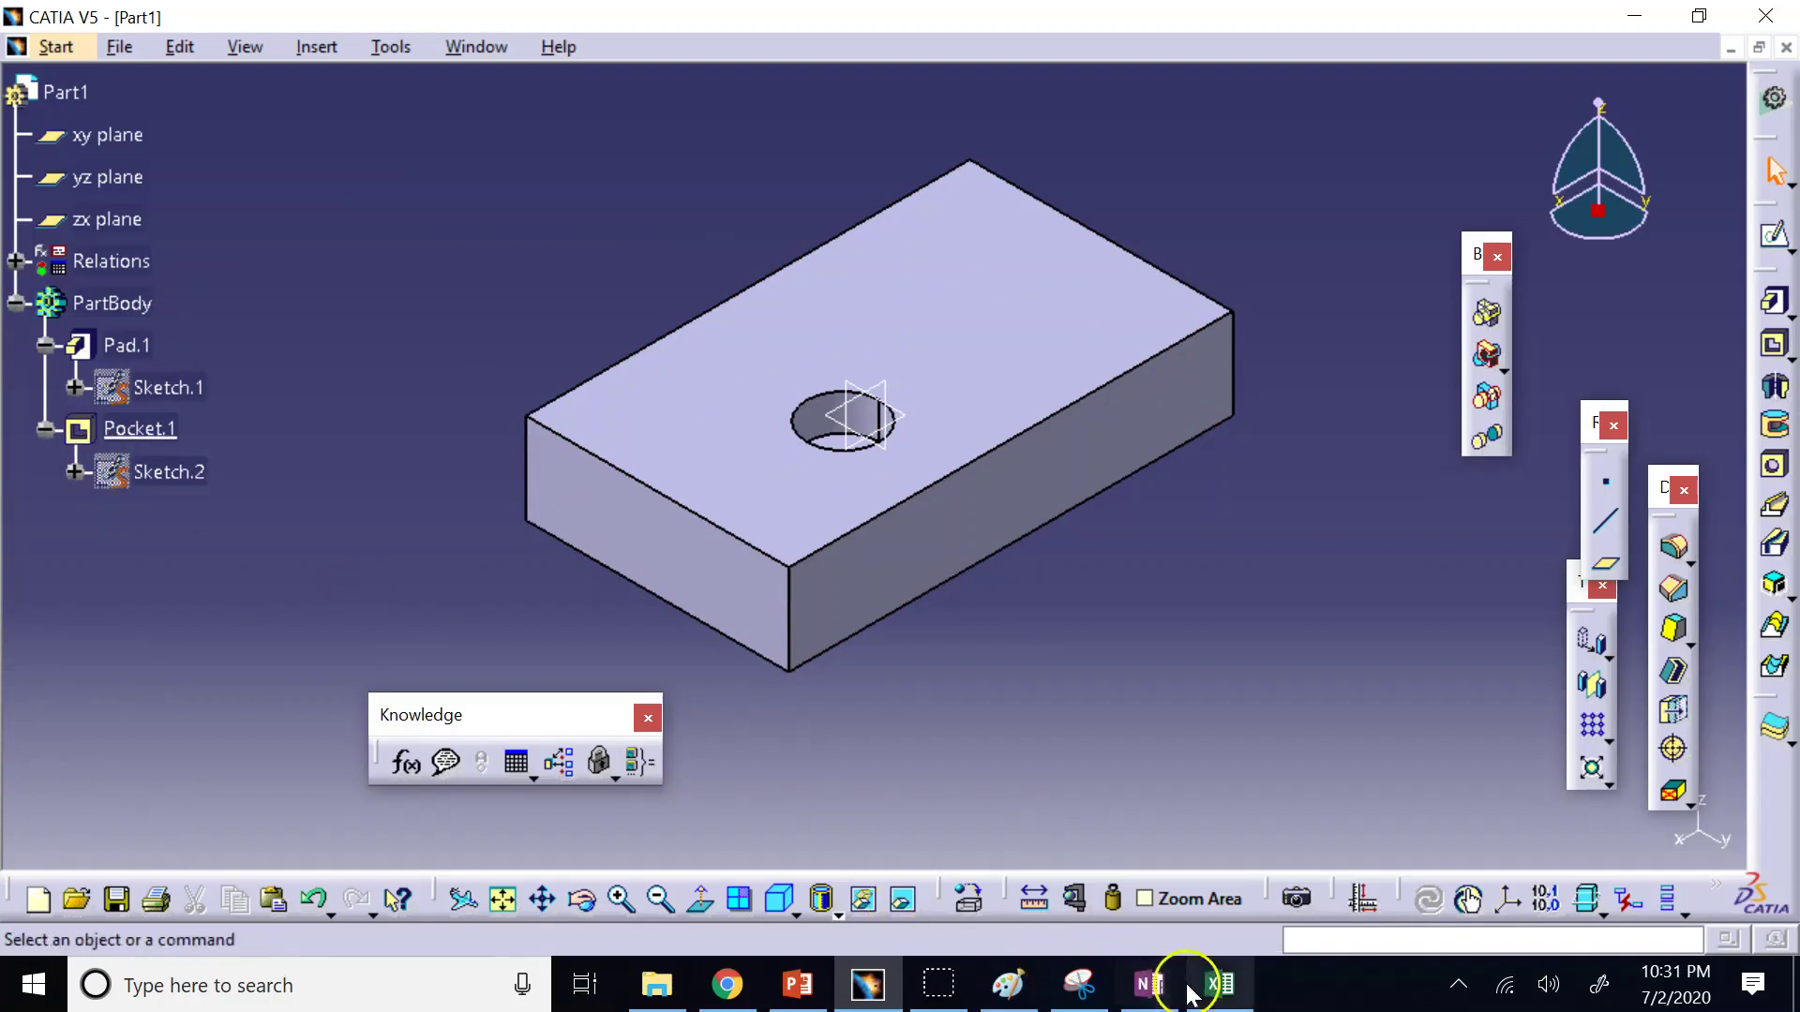
left_click(1219, 983)
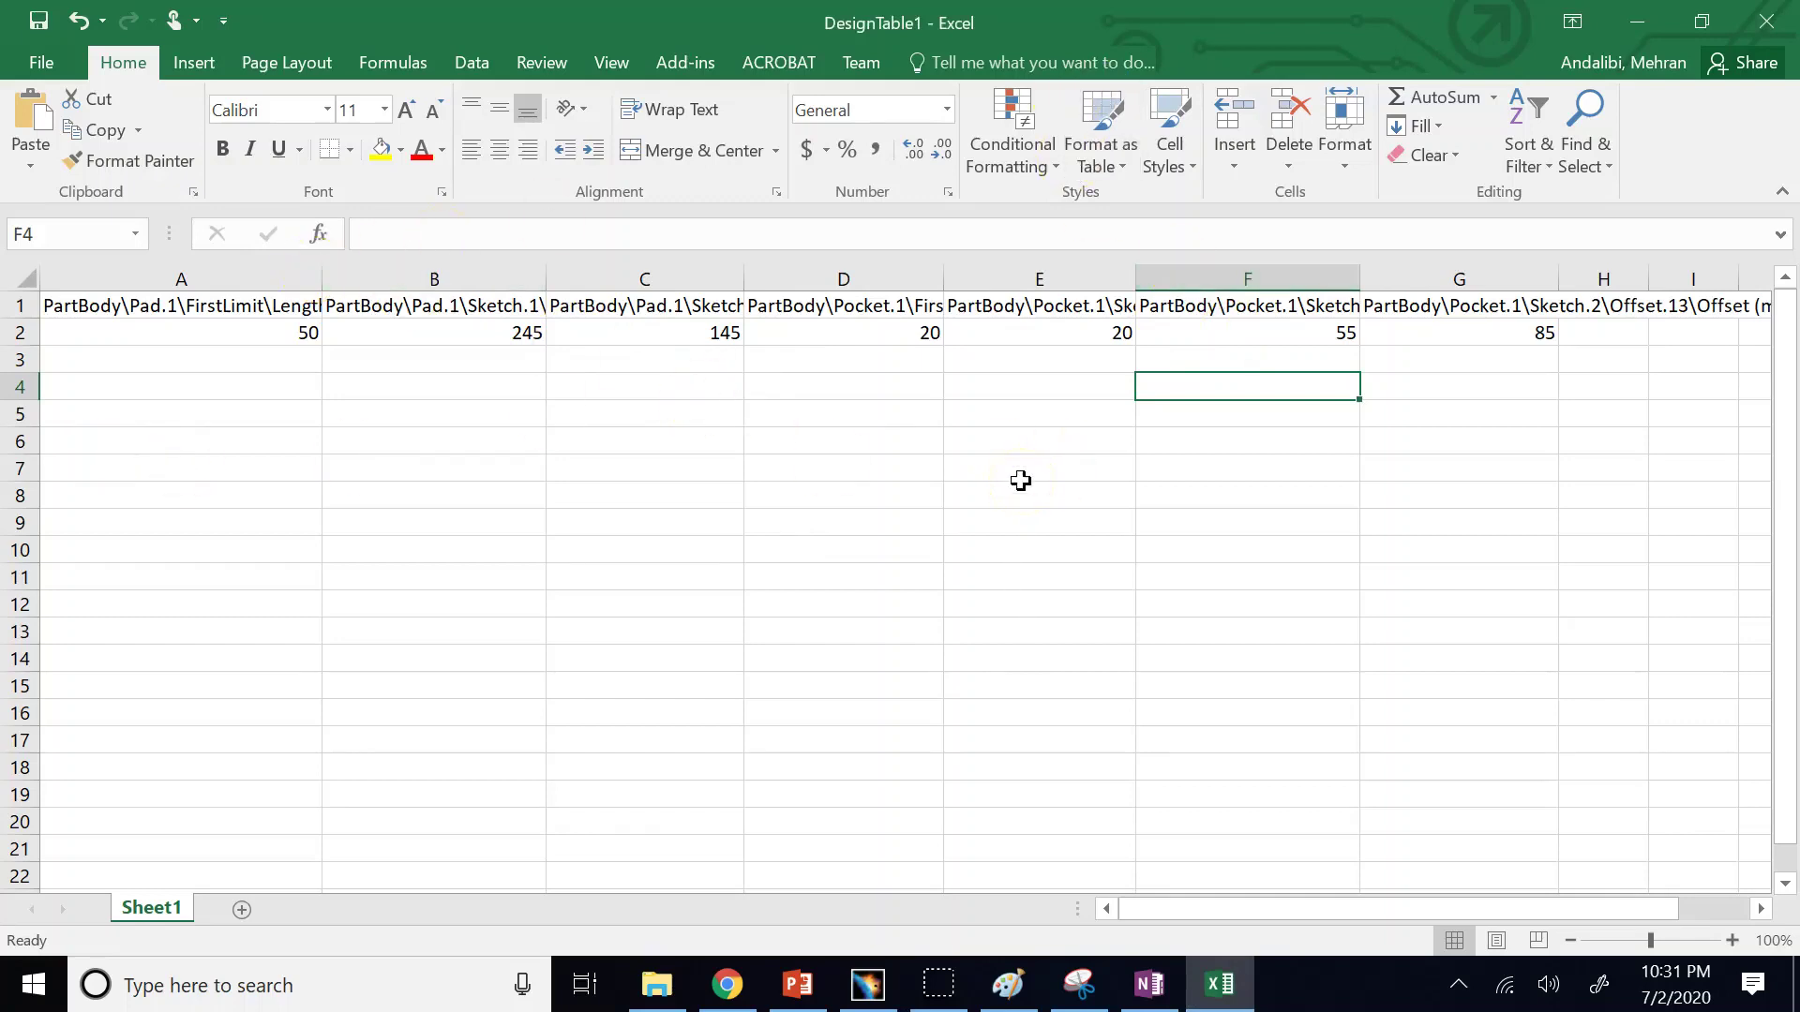
Set the pad's first limit length in cell A2 to 80 and switch to CATIA to check the block.
left_click(288, 340)
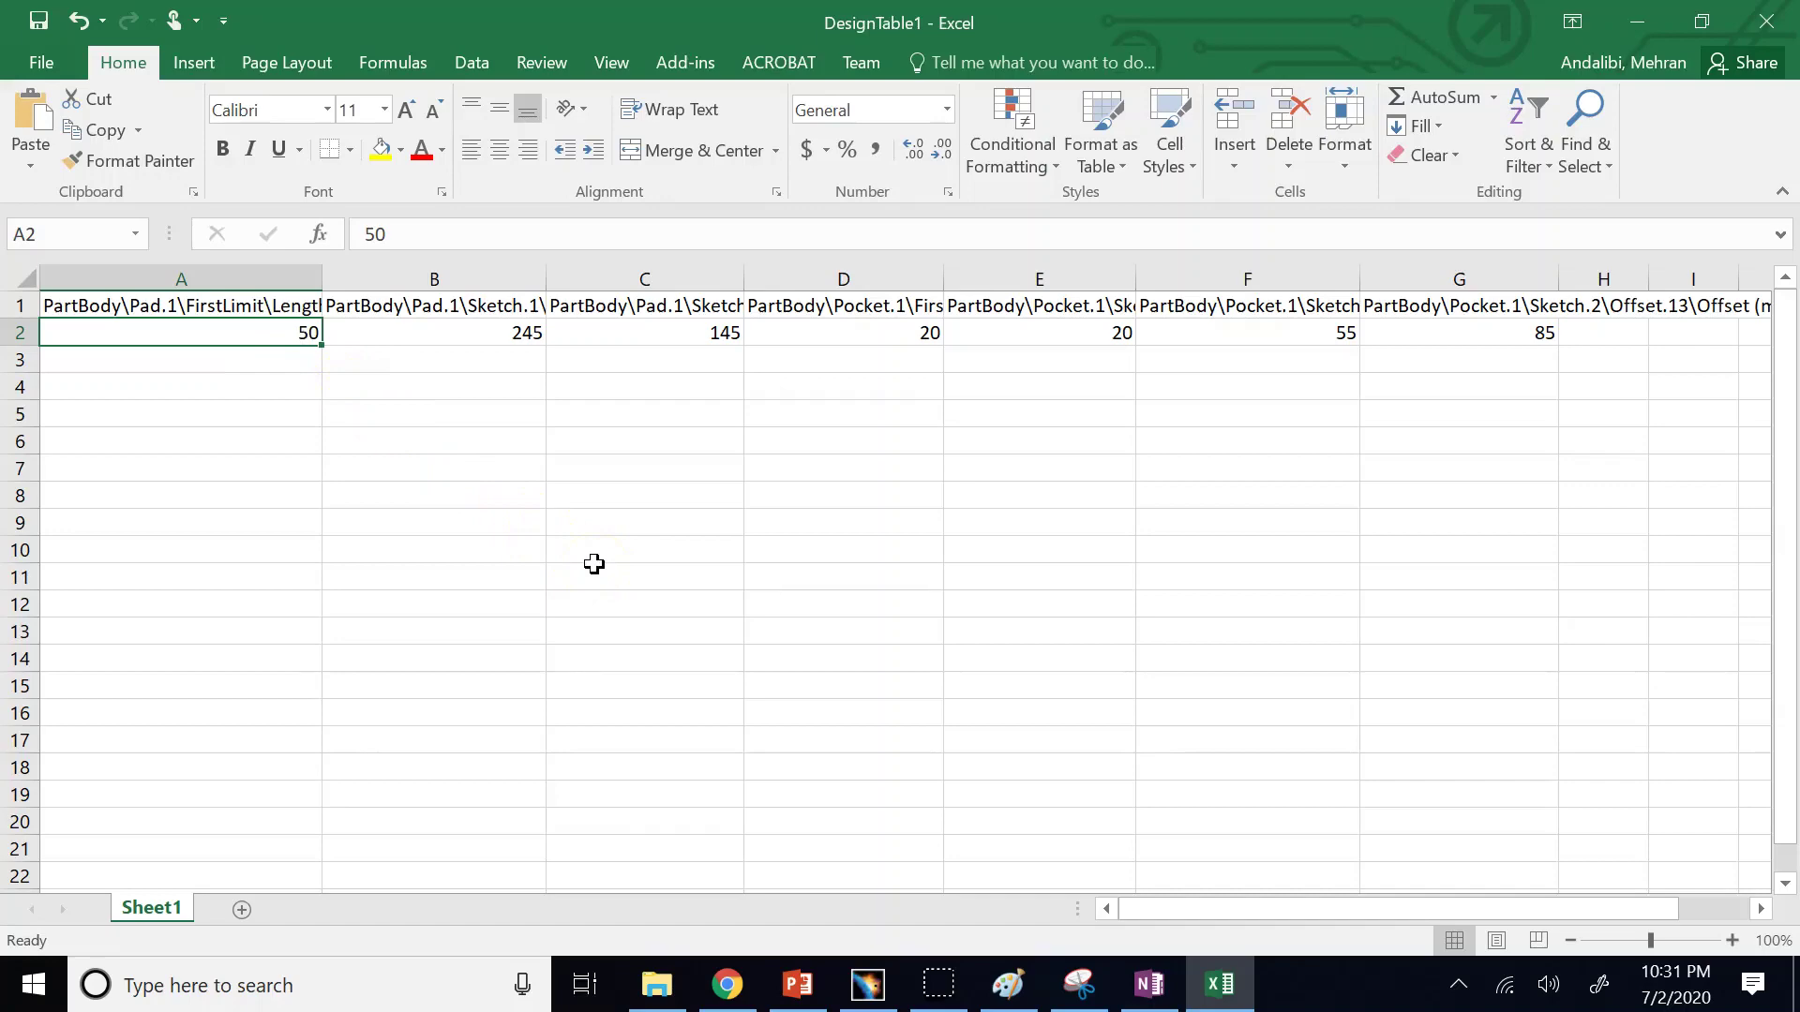
type("8")
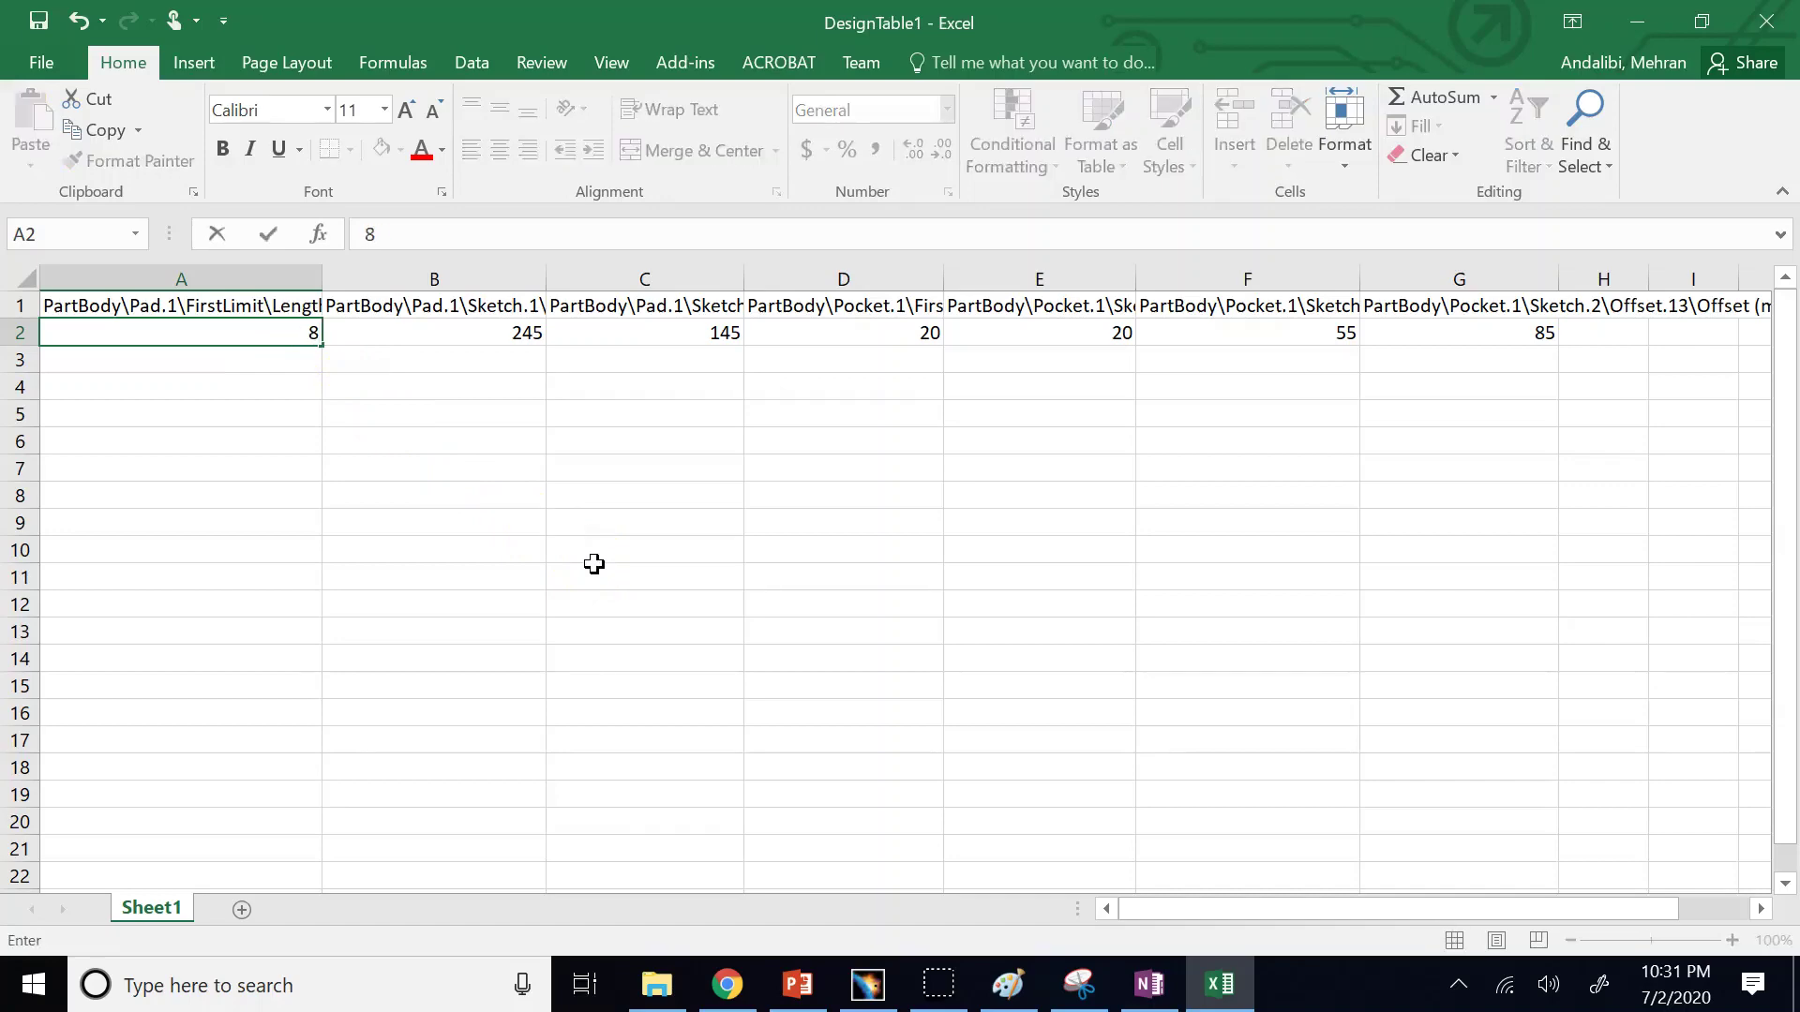
left_click(868, 985)
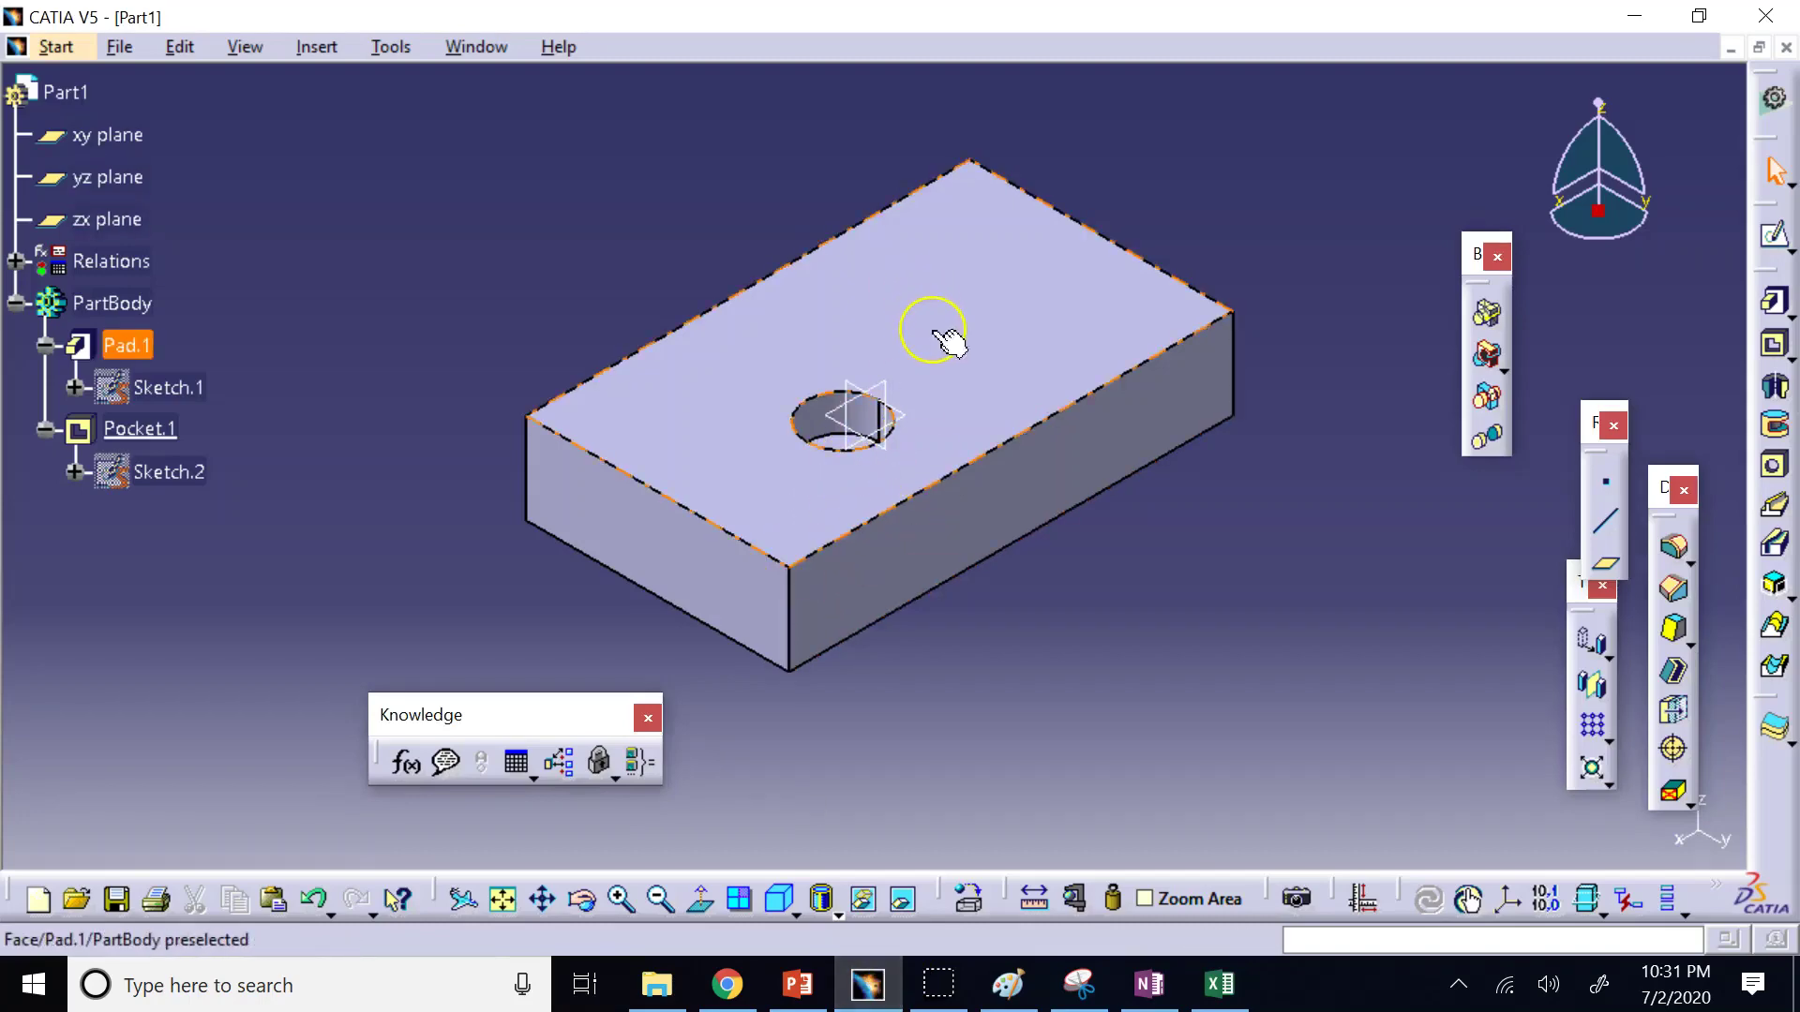
left_click(1219, 985)
key("Escape")
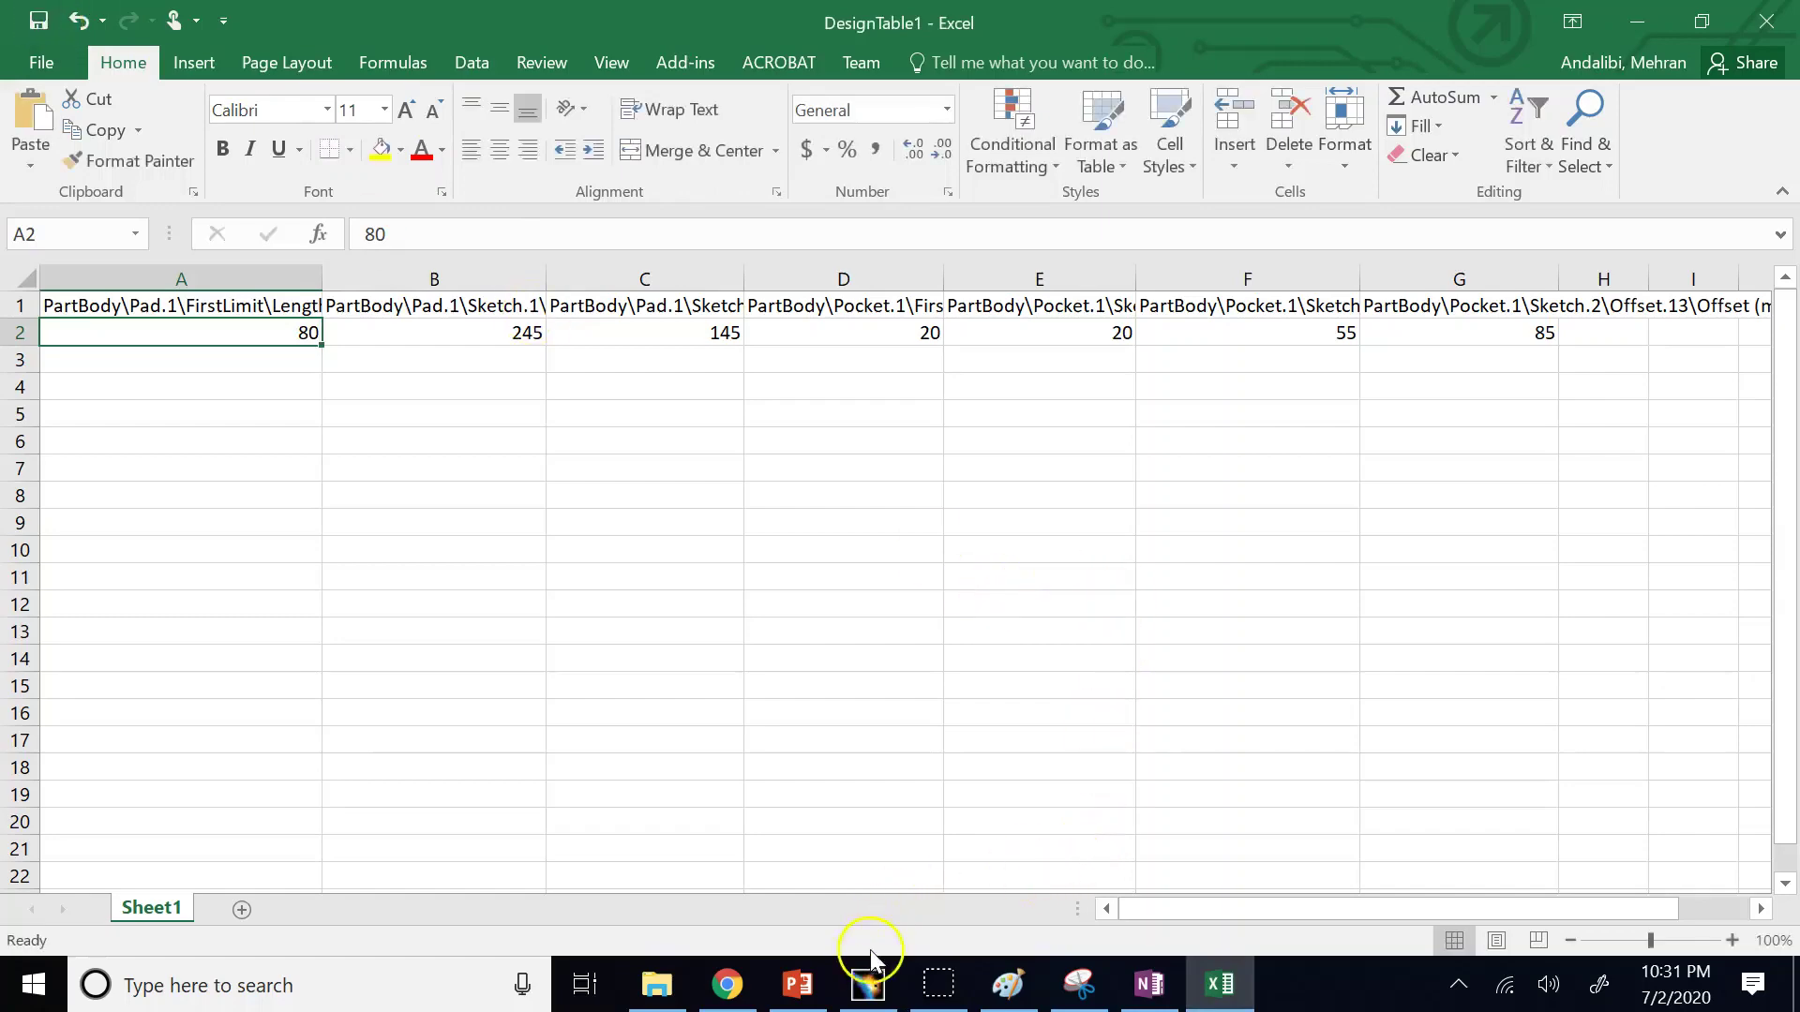
left_click(868, 983)
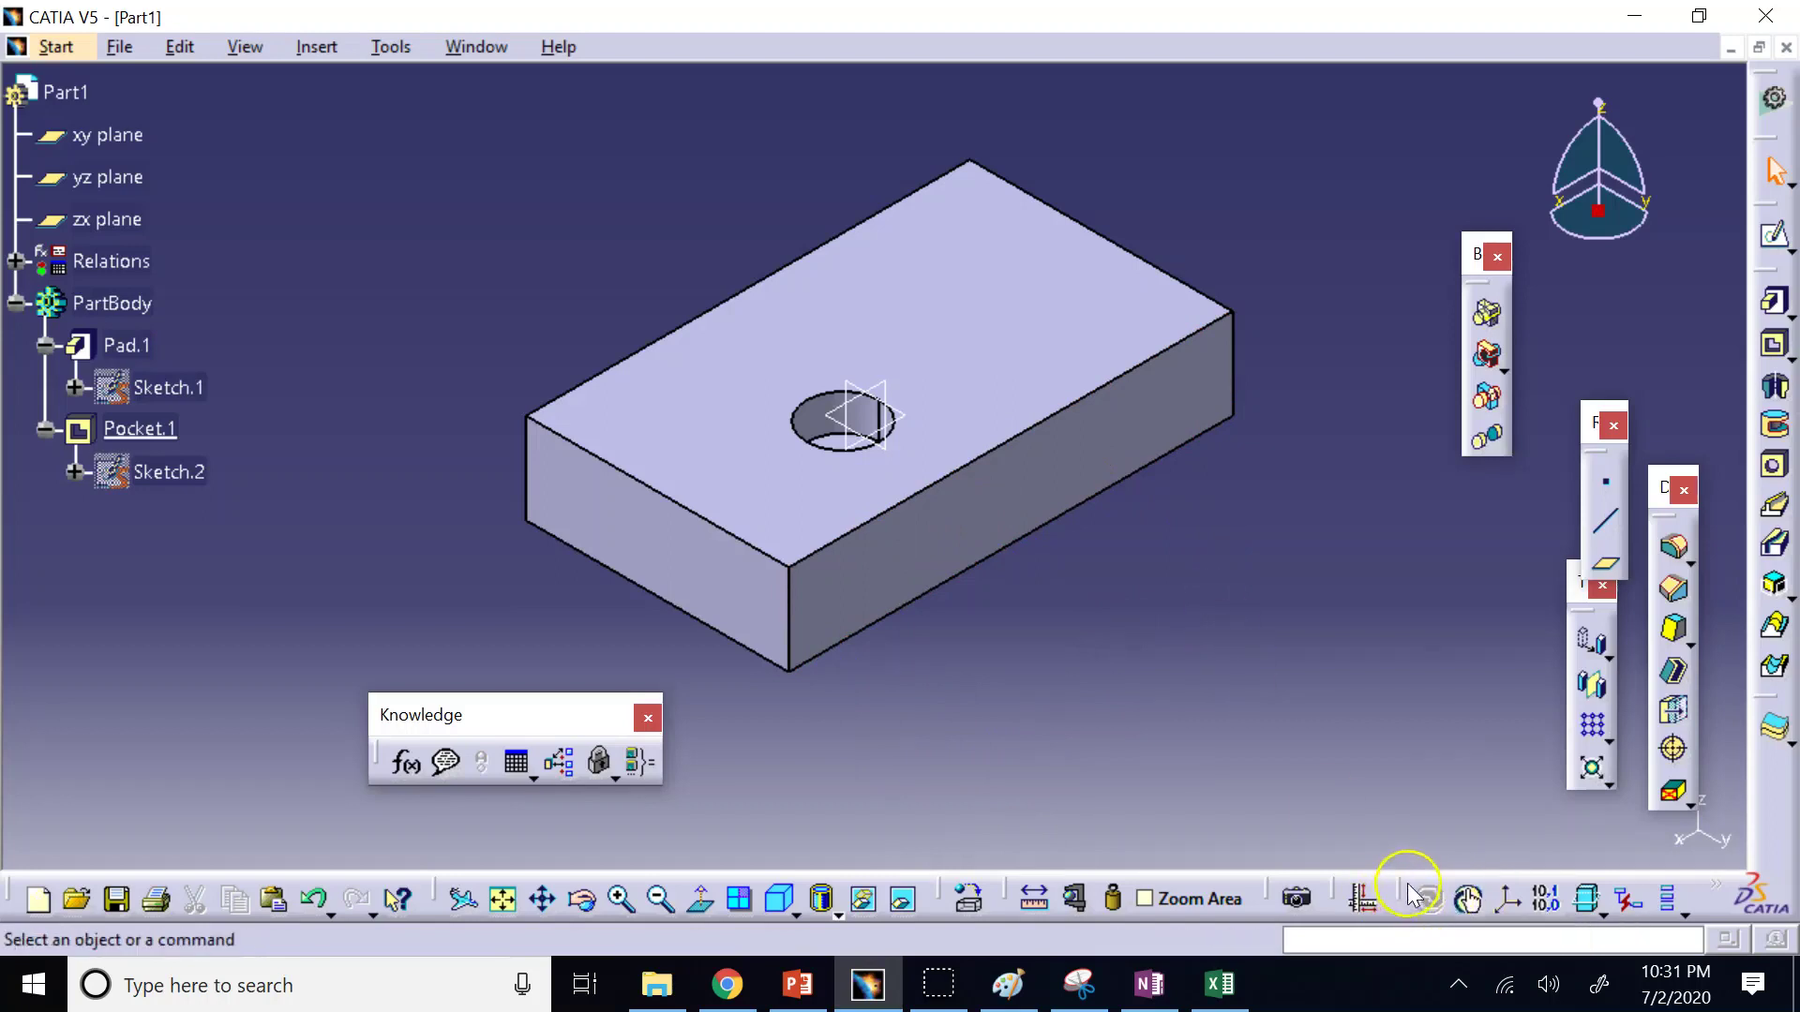
Update the part to the edited design table, with manual update mode turned on for the update and off again after it.
left_click_drag(1406, 886, 1221, 767)
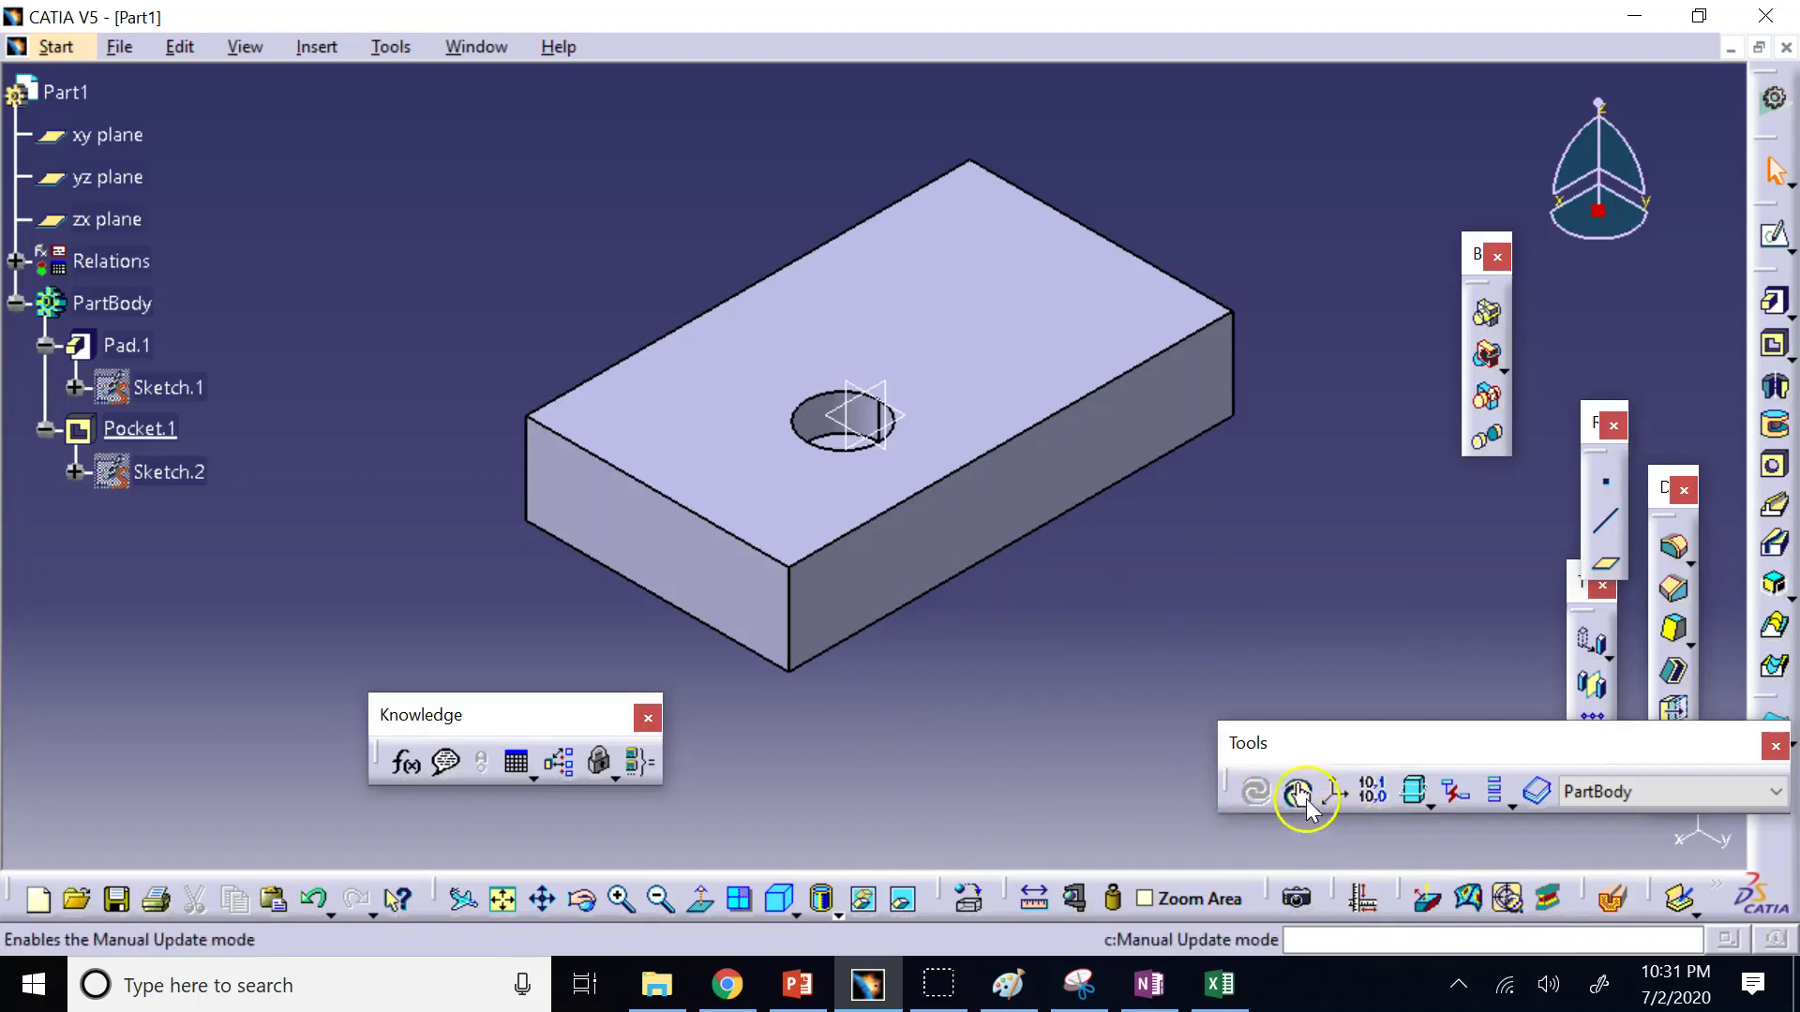
left_click(1298, 794)
left_click(1102, 577)
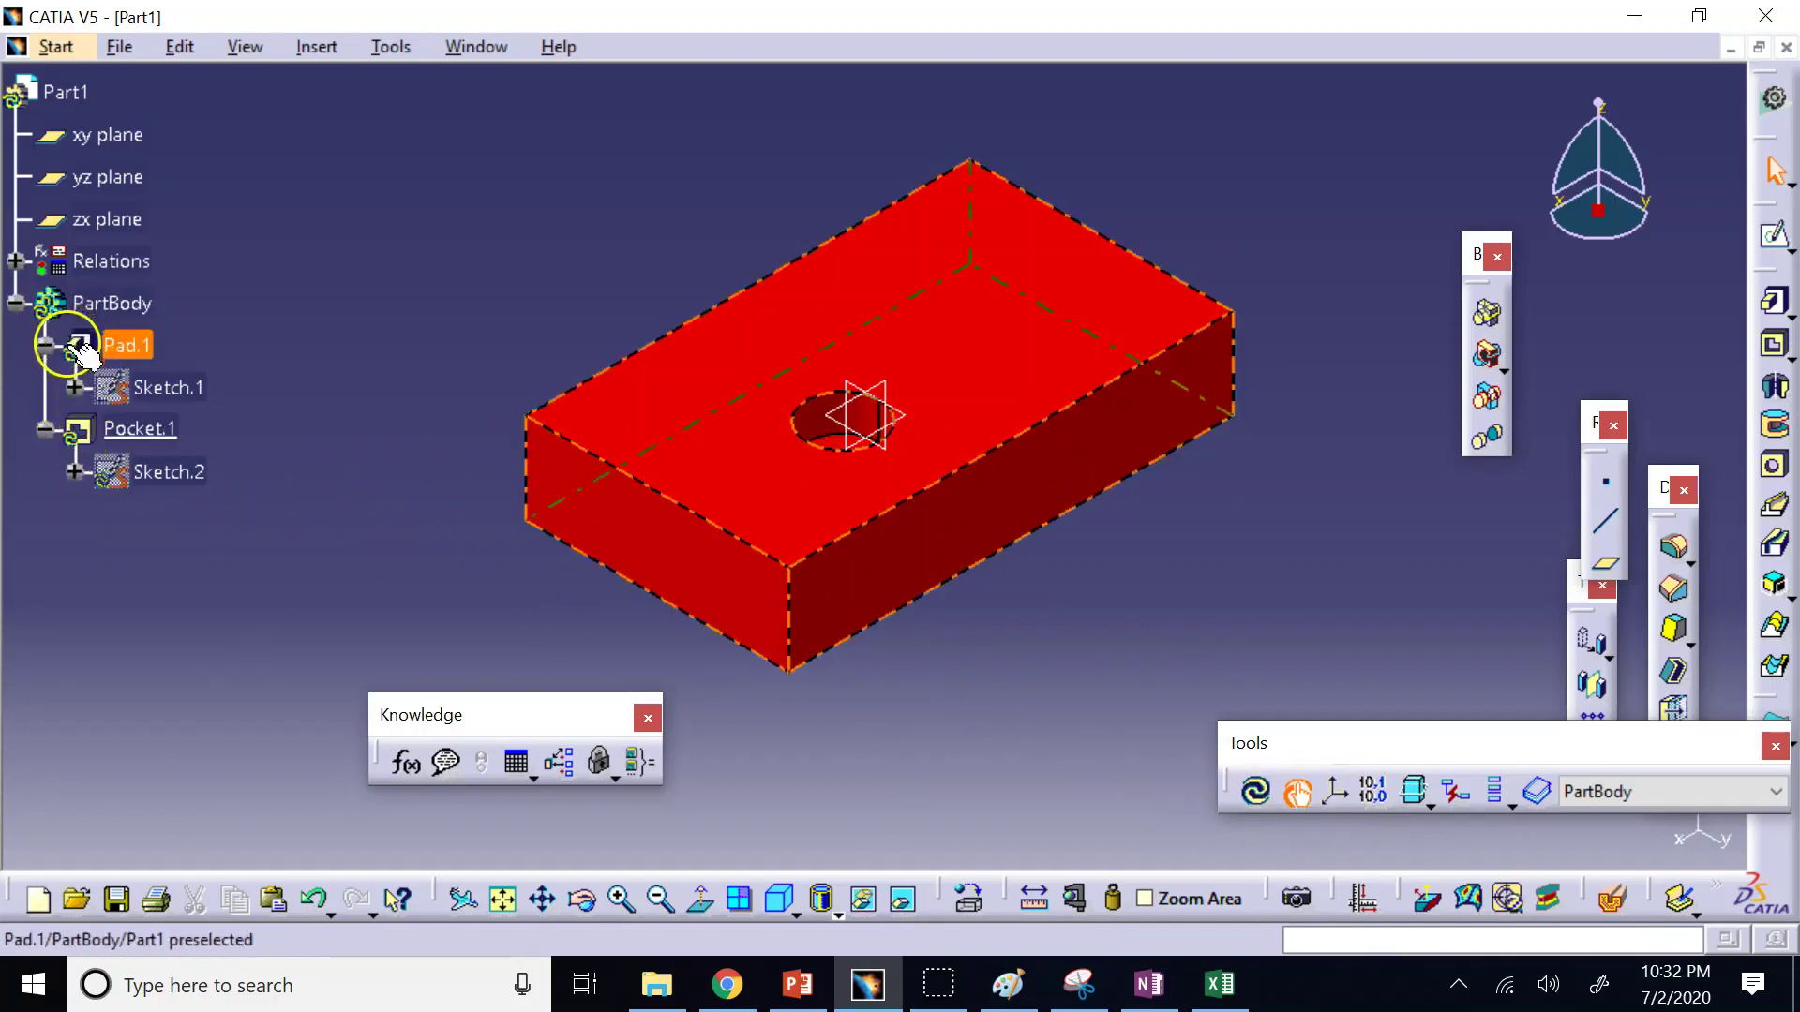
left_click(1258, 794)
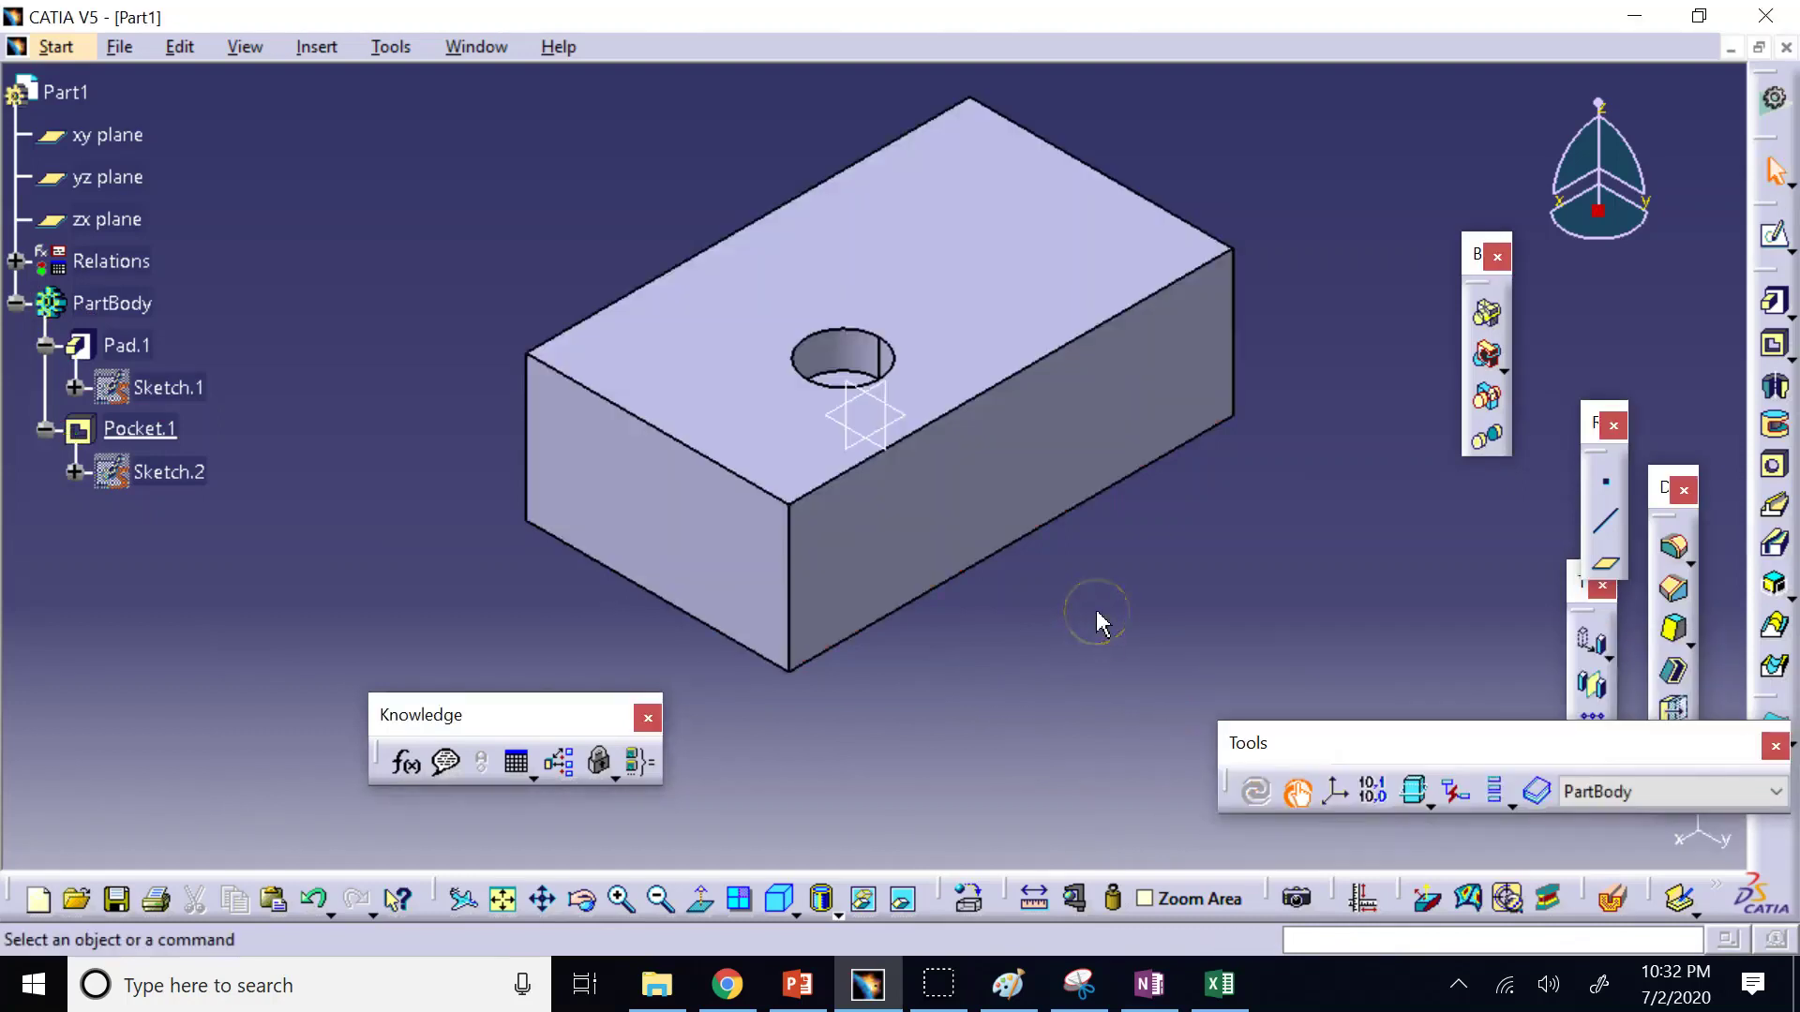
left_click(1297, 792)
Return to DesignTable1 in Excel, widen column E and set the pocket sketch's radius in cell E2 to 35.
left_click(1221, 984)
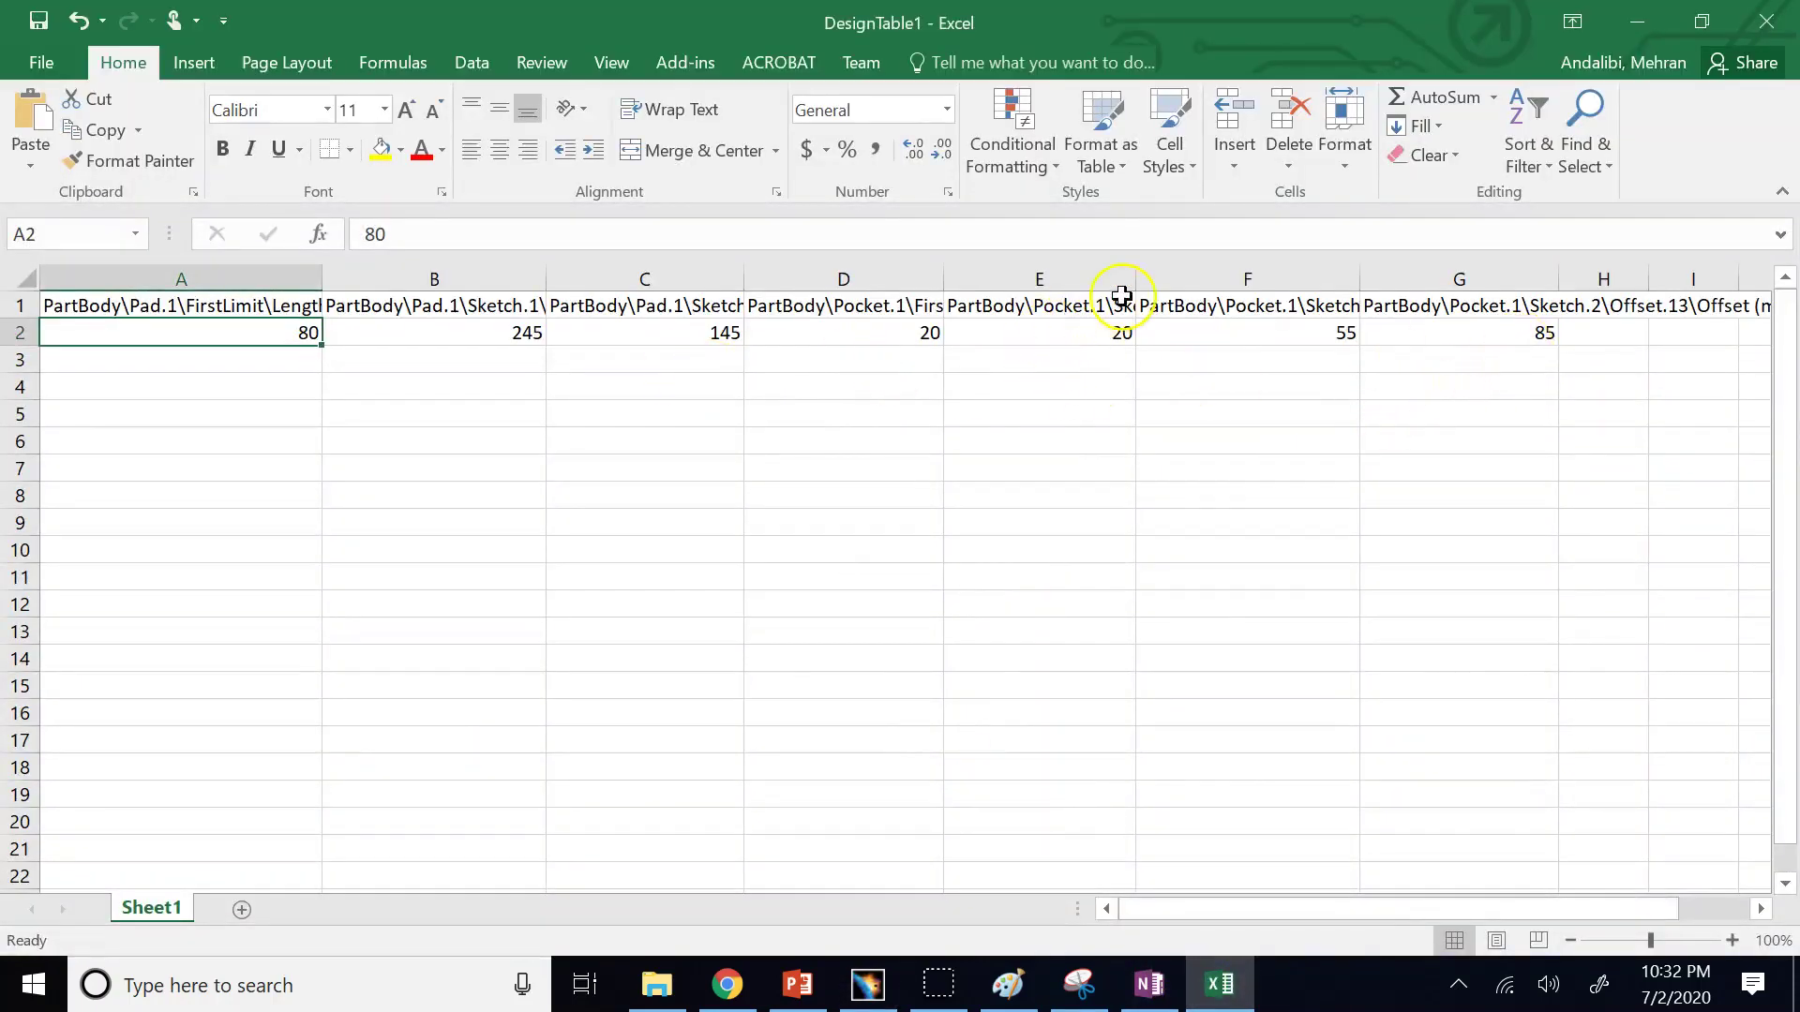
left_click_drag(1133, 285, 1208, 285)
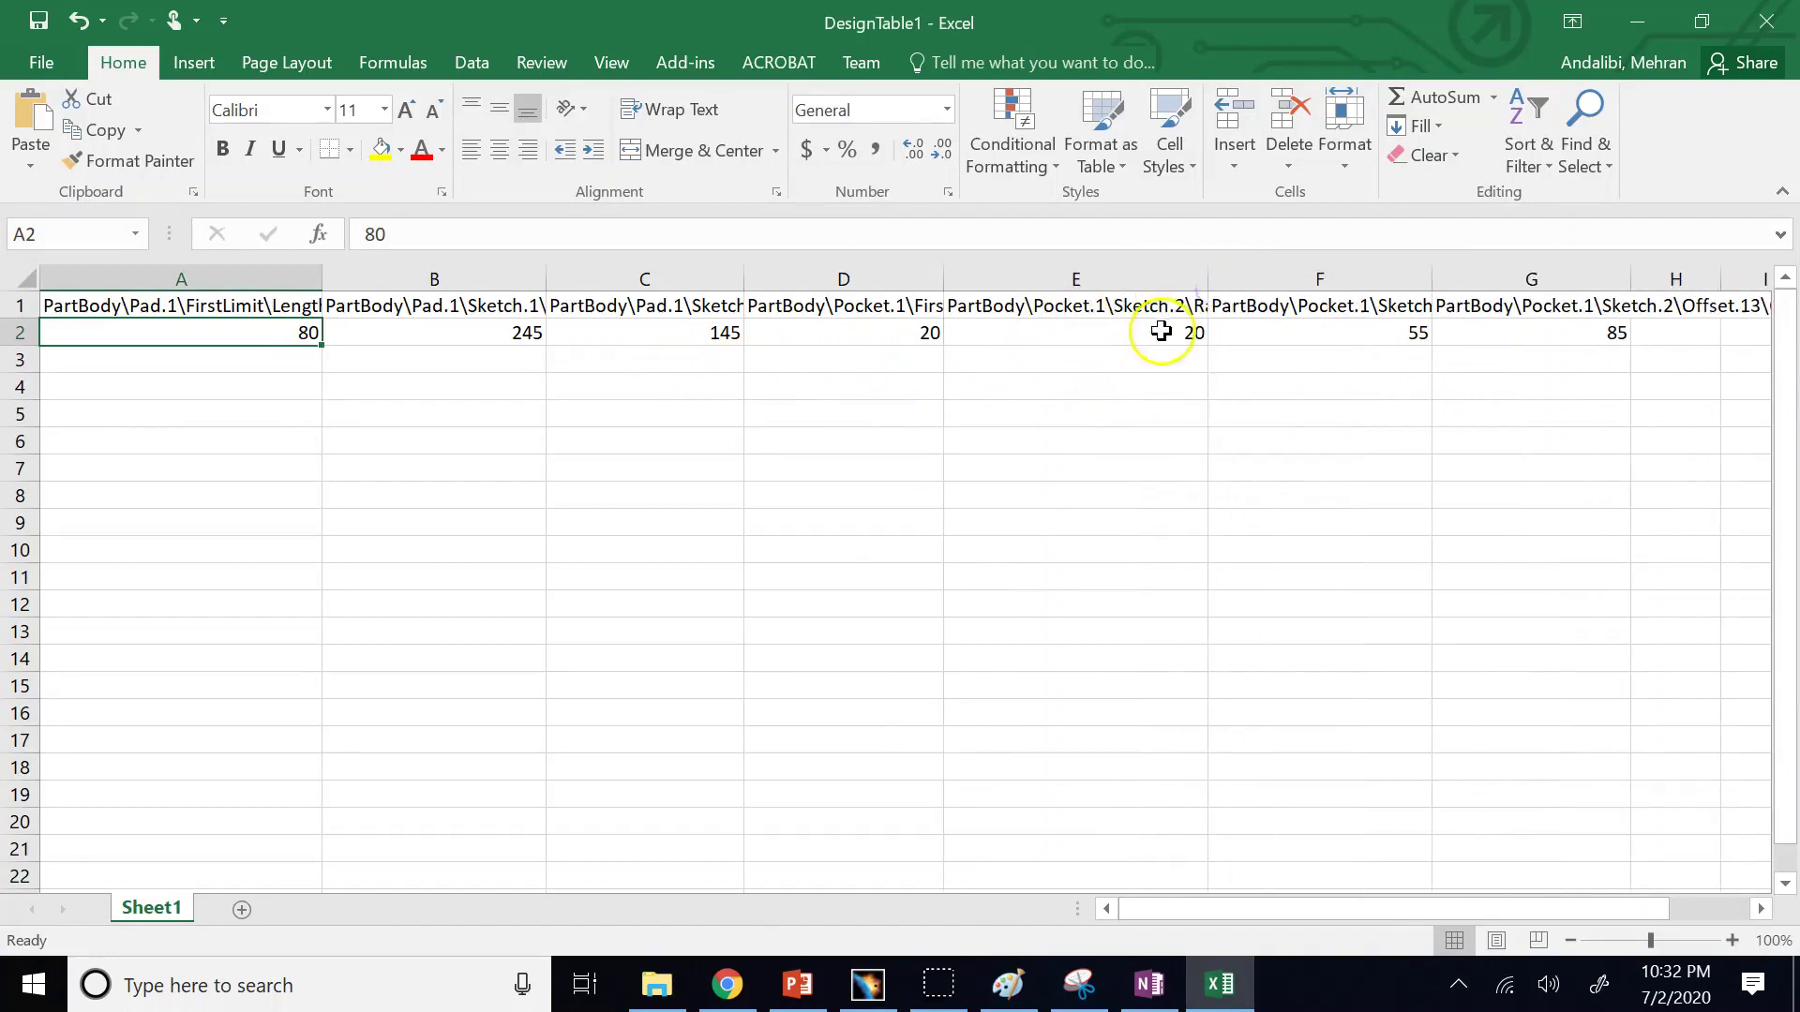
double_click(1165, 335)
double_click(1165, 335)
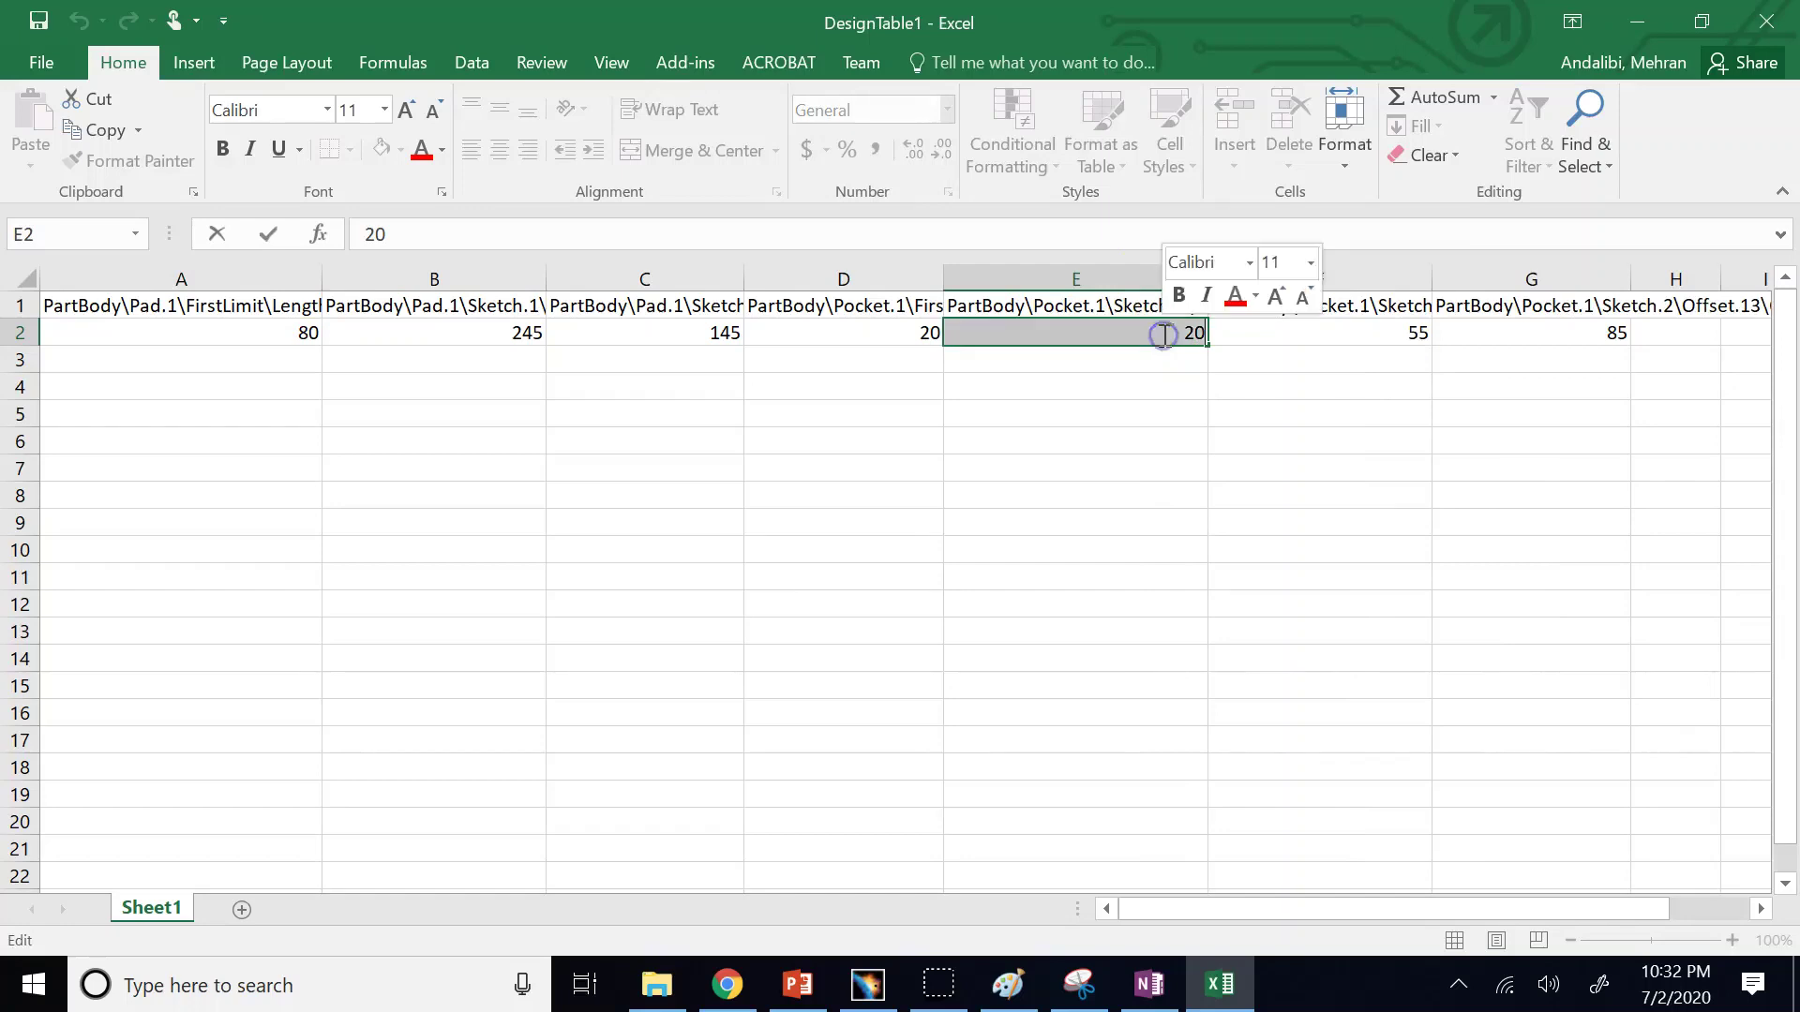
type("3")
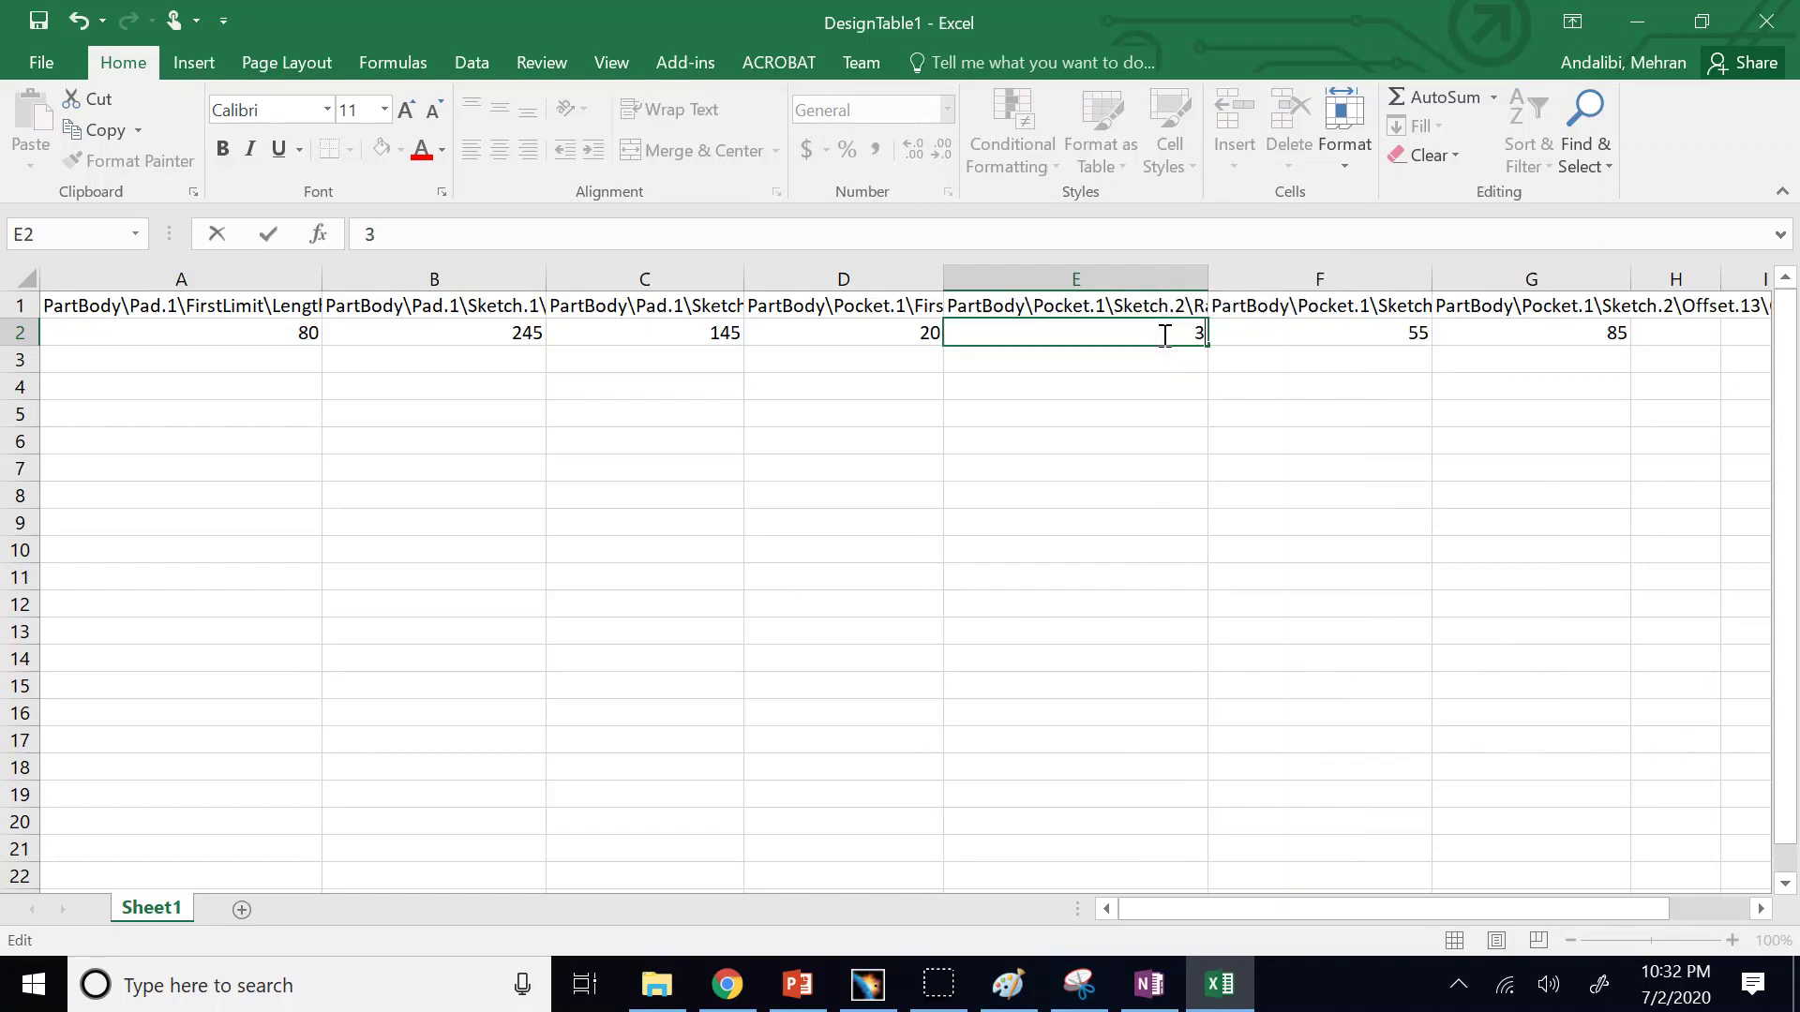
type("5")
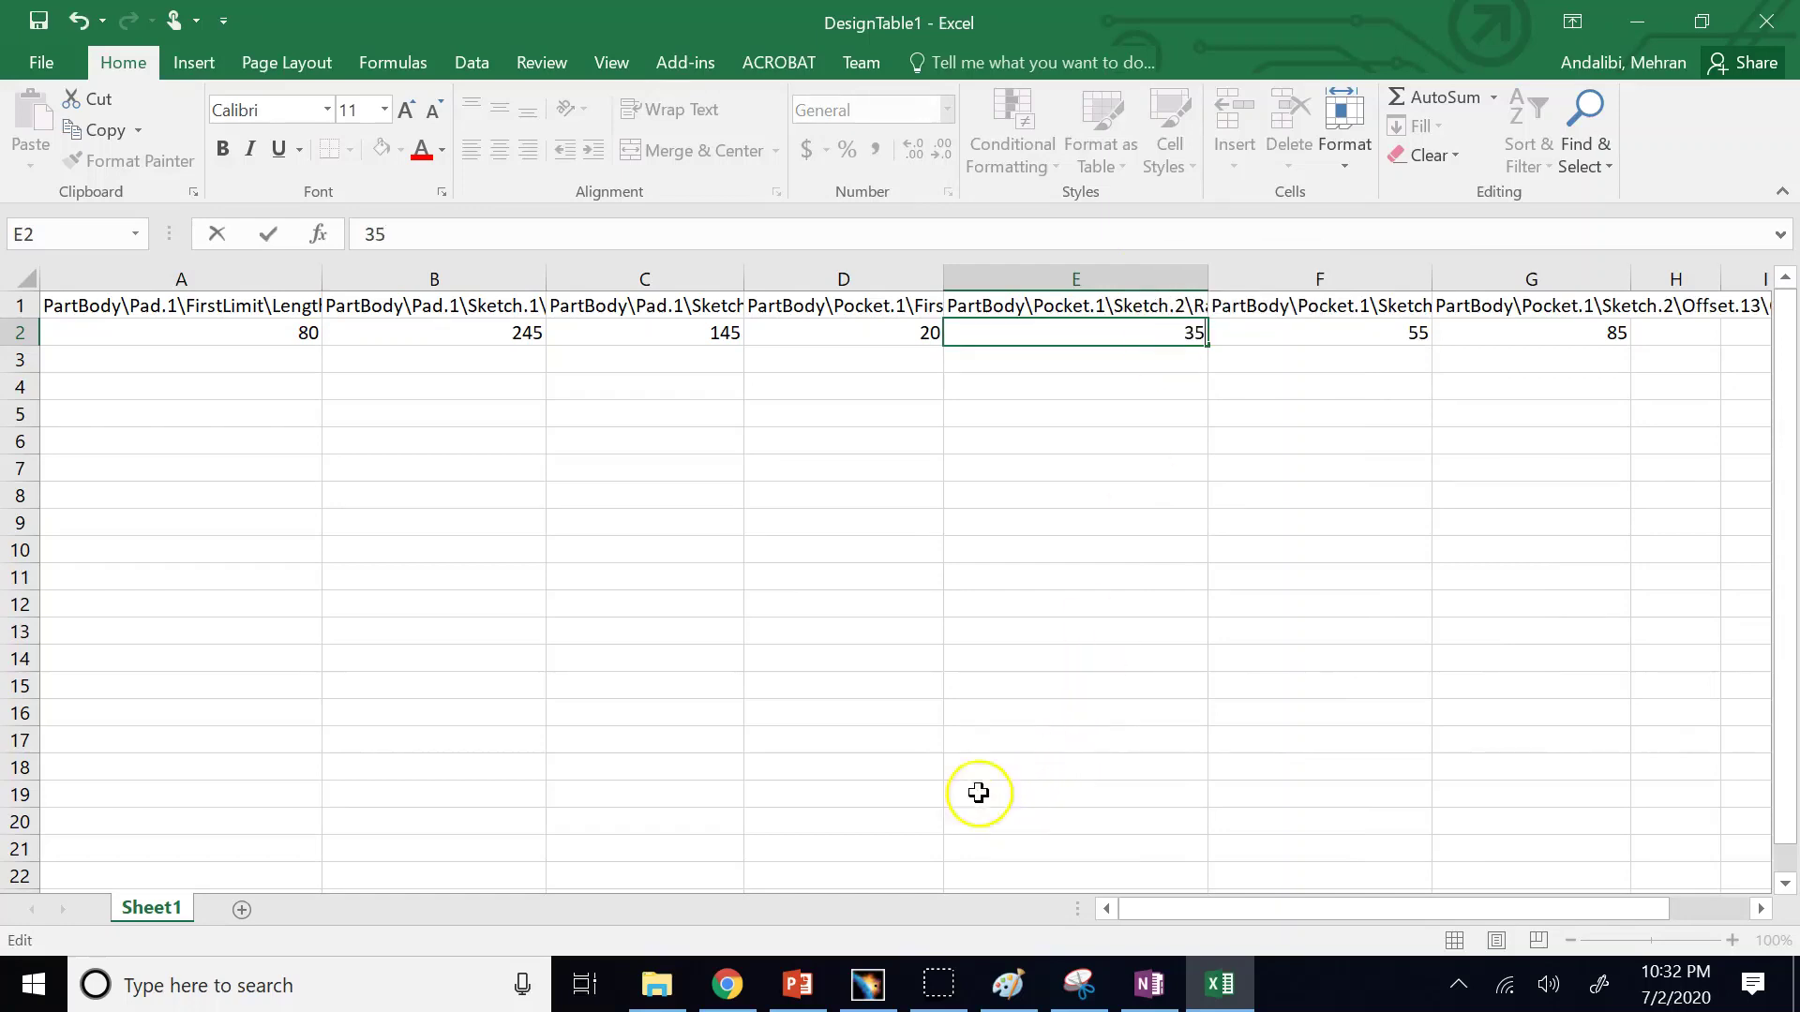
left_click(905, 754)
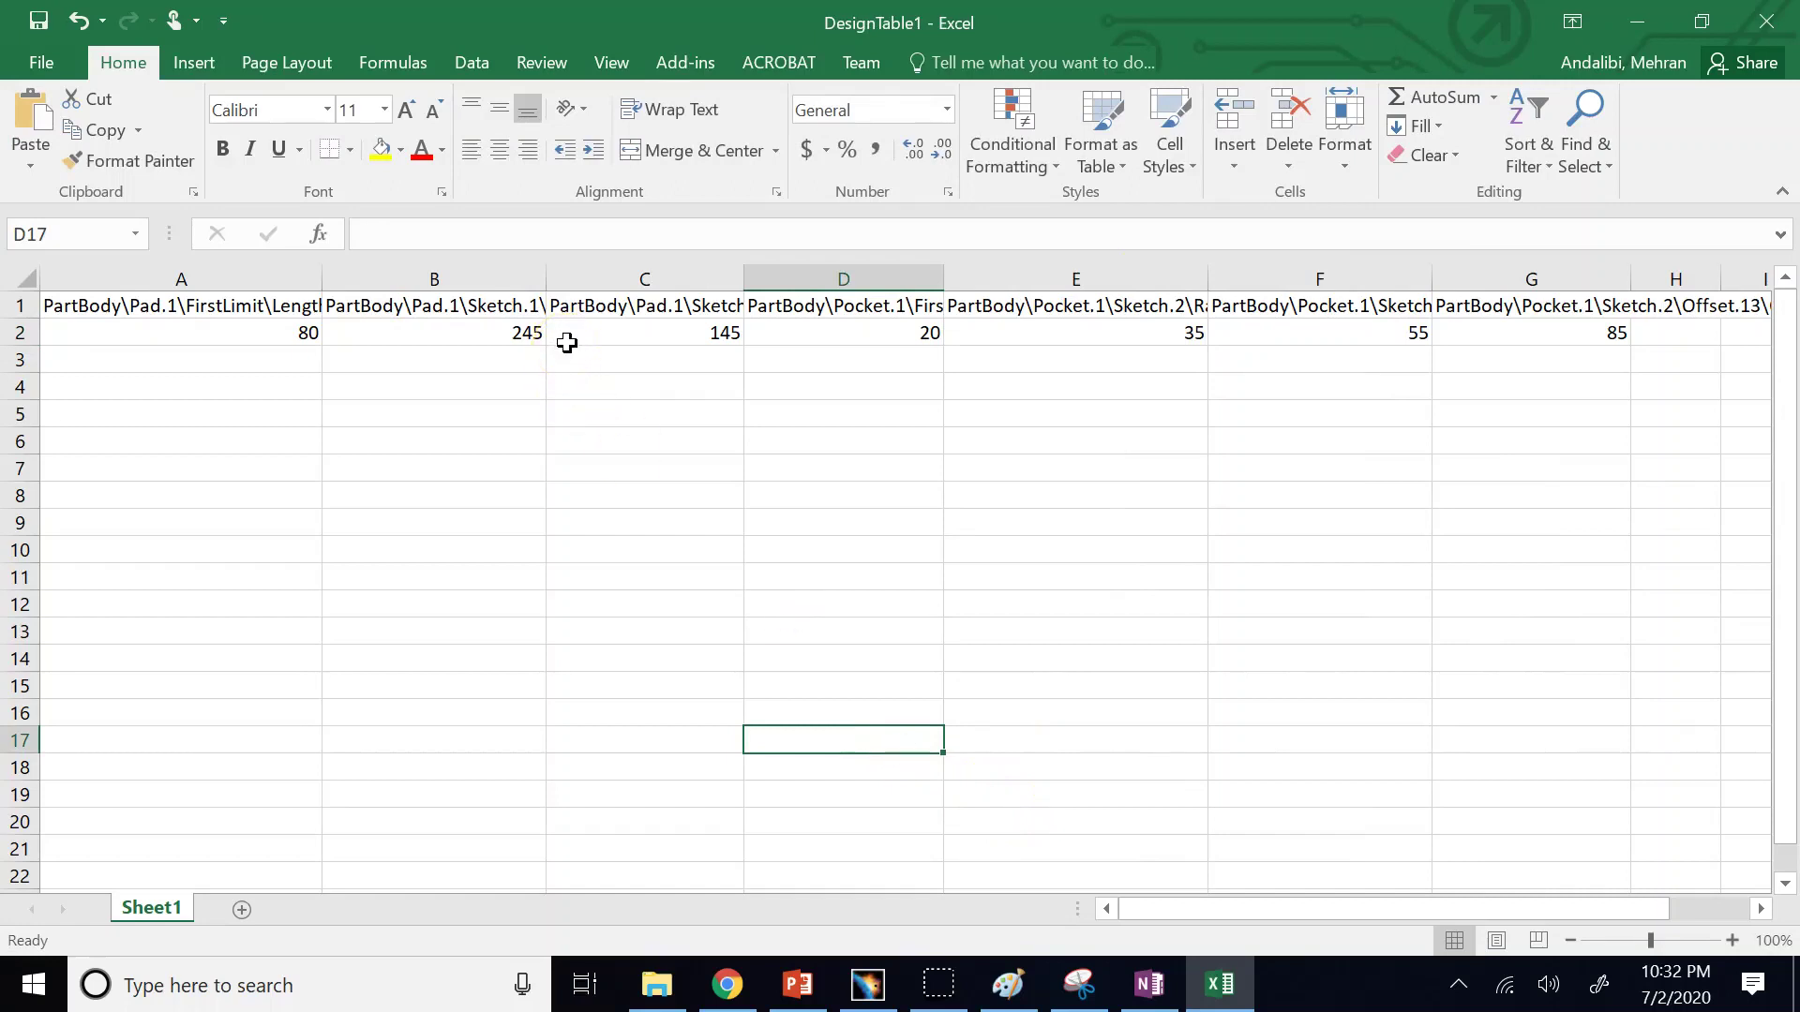
Set the pocket's first limit value in cell D2 to 80 and save the workbook.
left_click(896, 335)
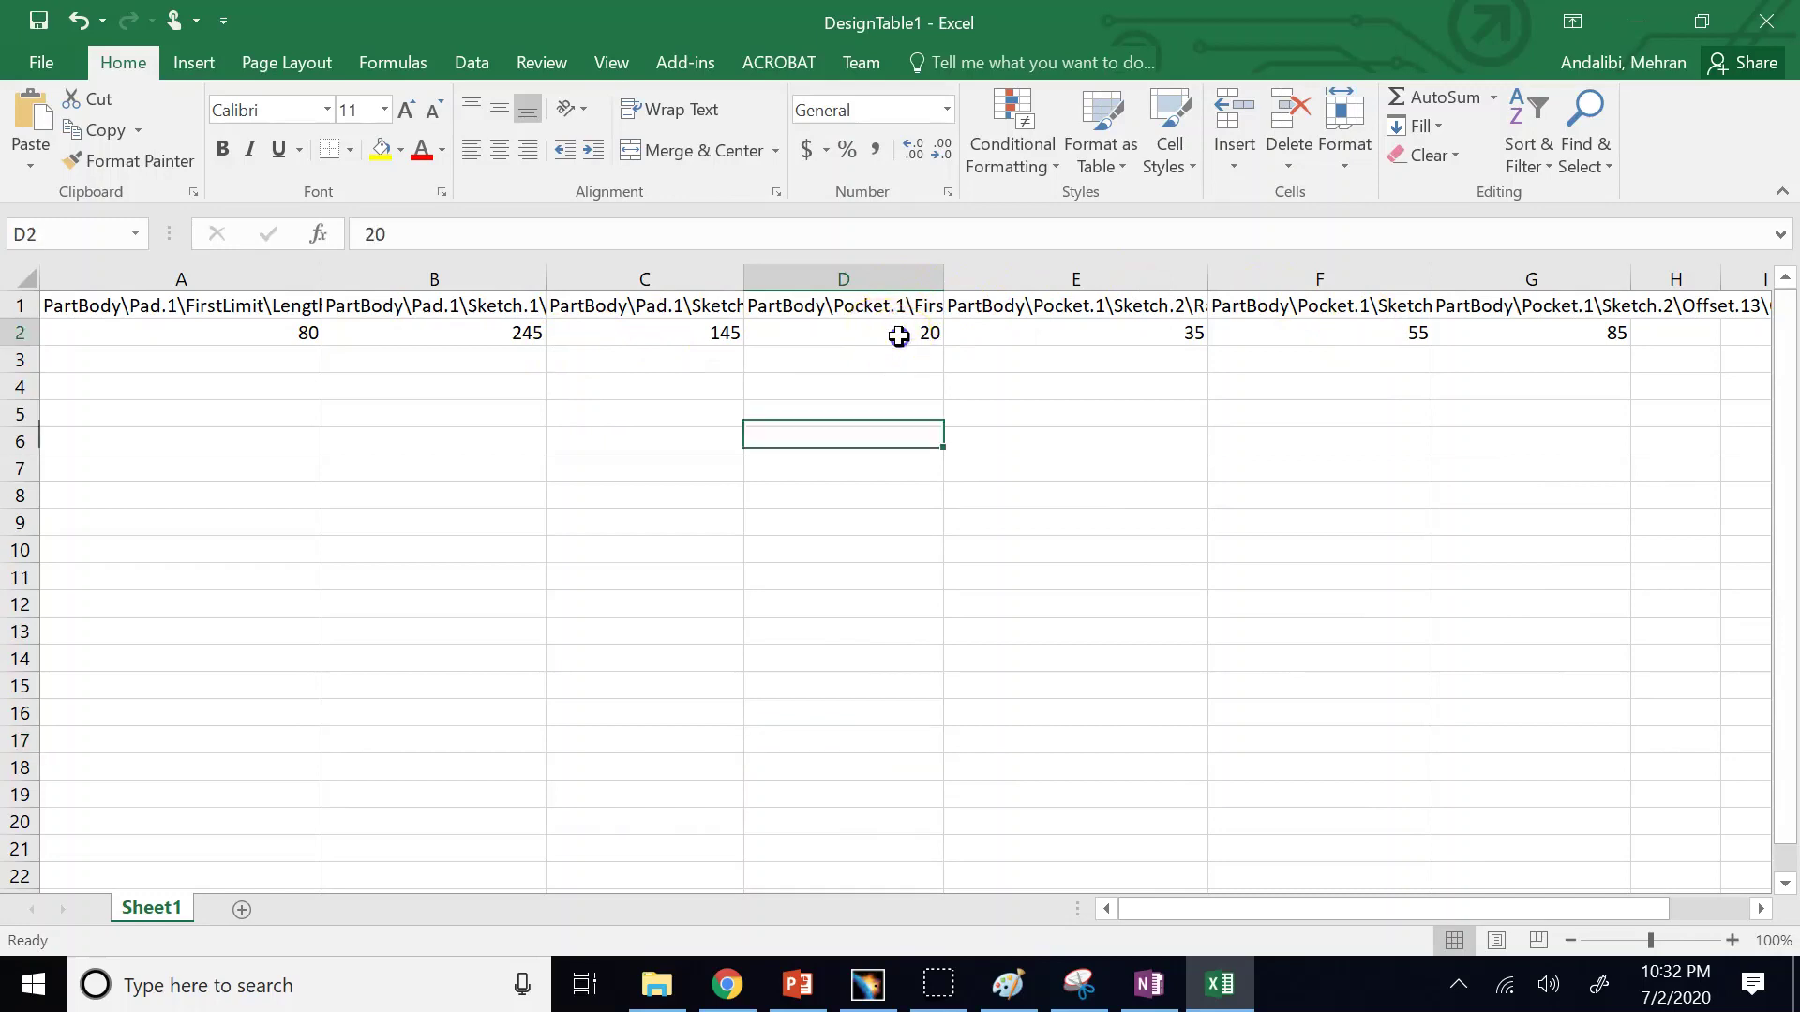
double_click(900, 336)
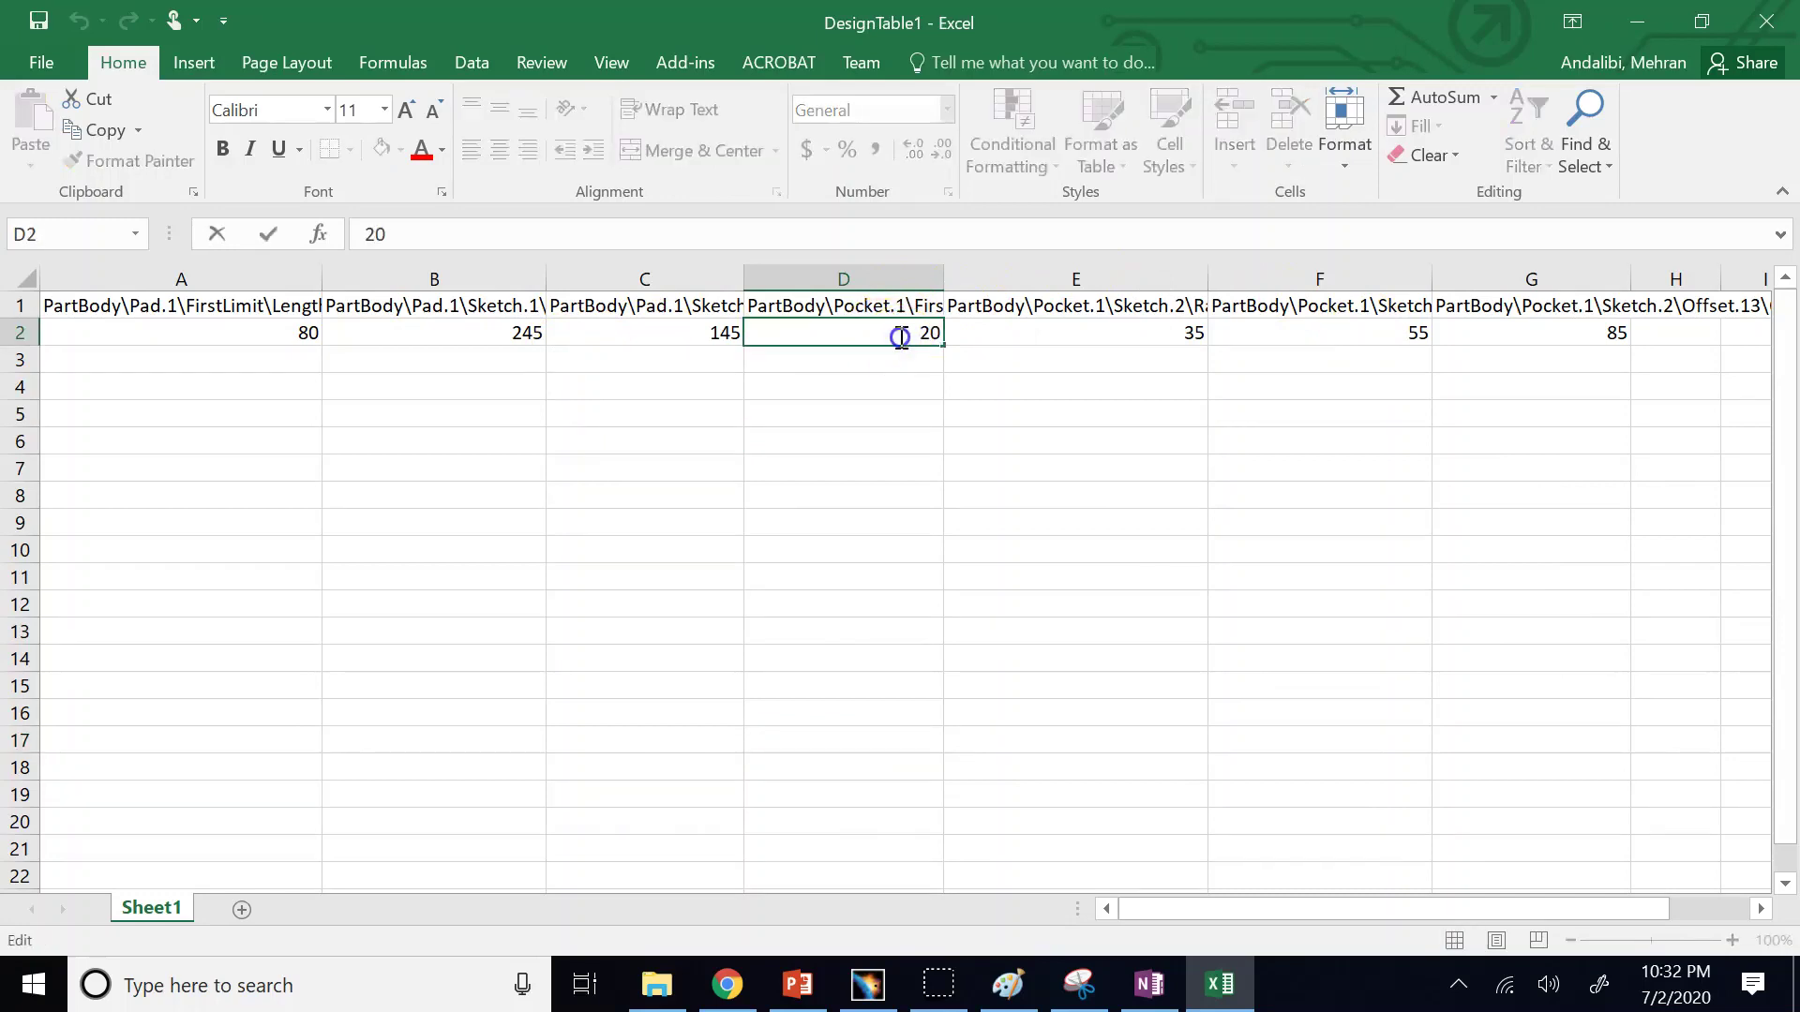
double_click(901, 337)
type("80")
left_click(1001, 413)
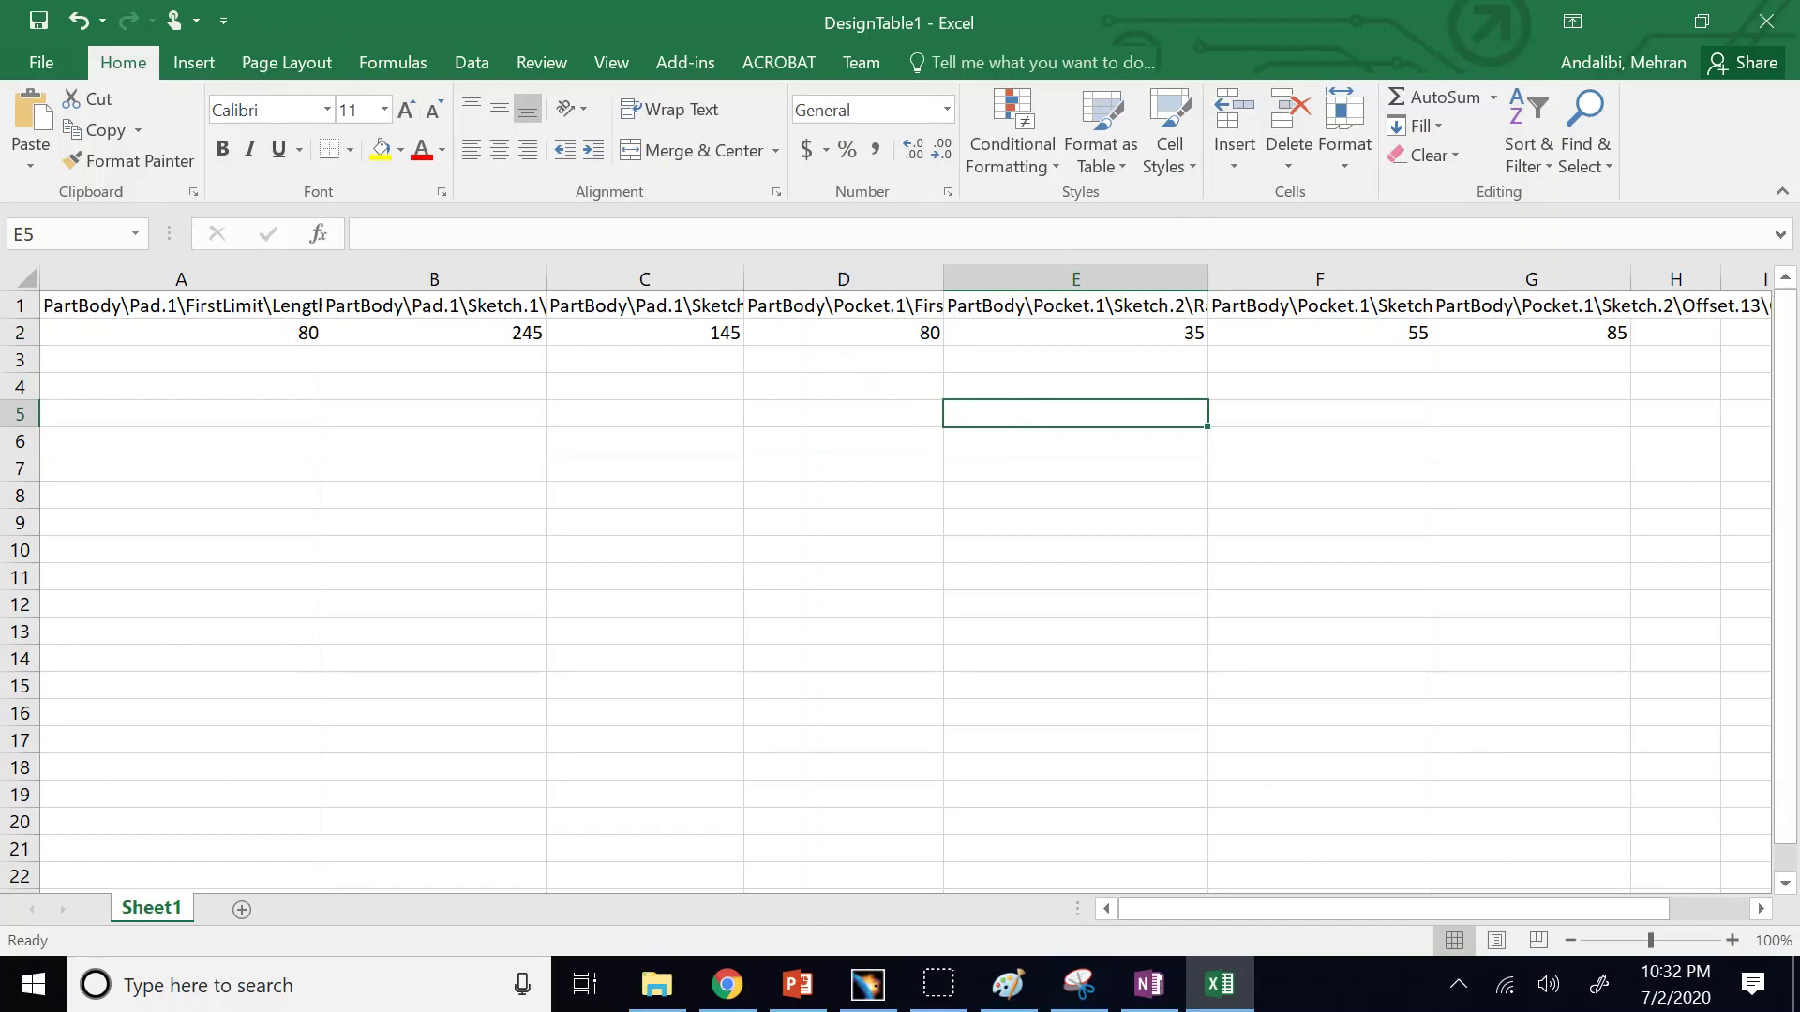
left_click(42, 23)
Switch to CATIA, update the part and rotate the block to compare its pocket with the values in the Excel table.
left_click(869, 984)
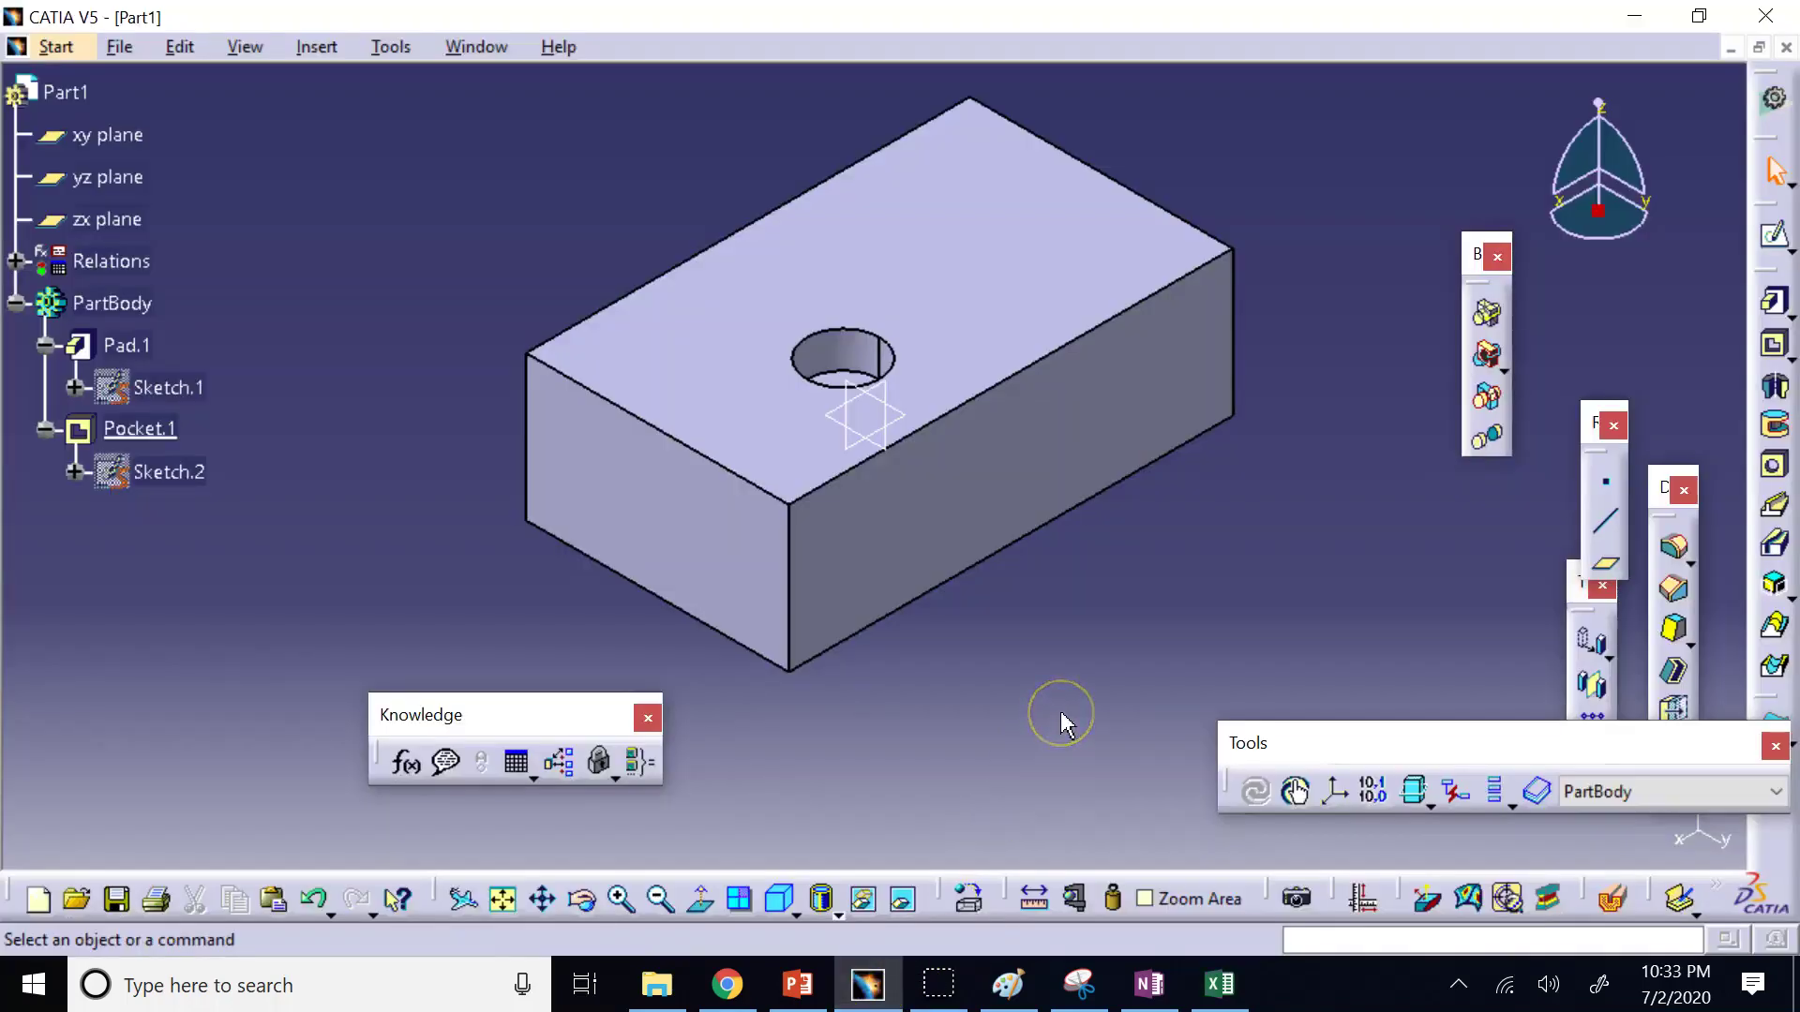
left_click(1061, 713)
left_click(1067, 543)
left_click(1254, 792)
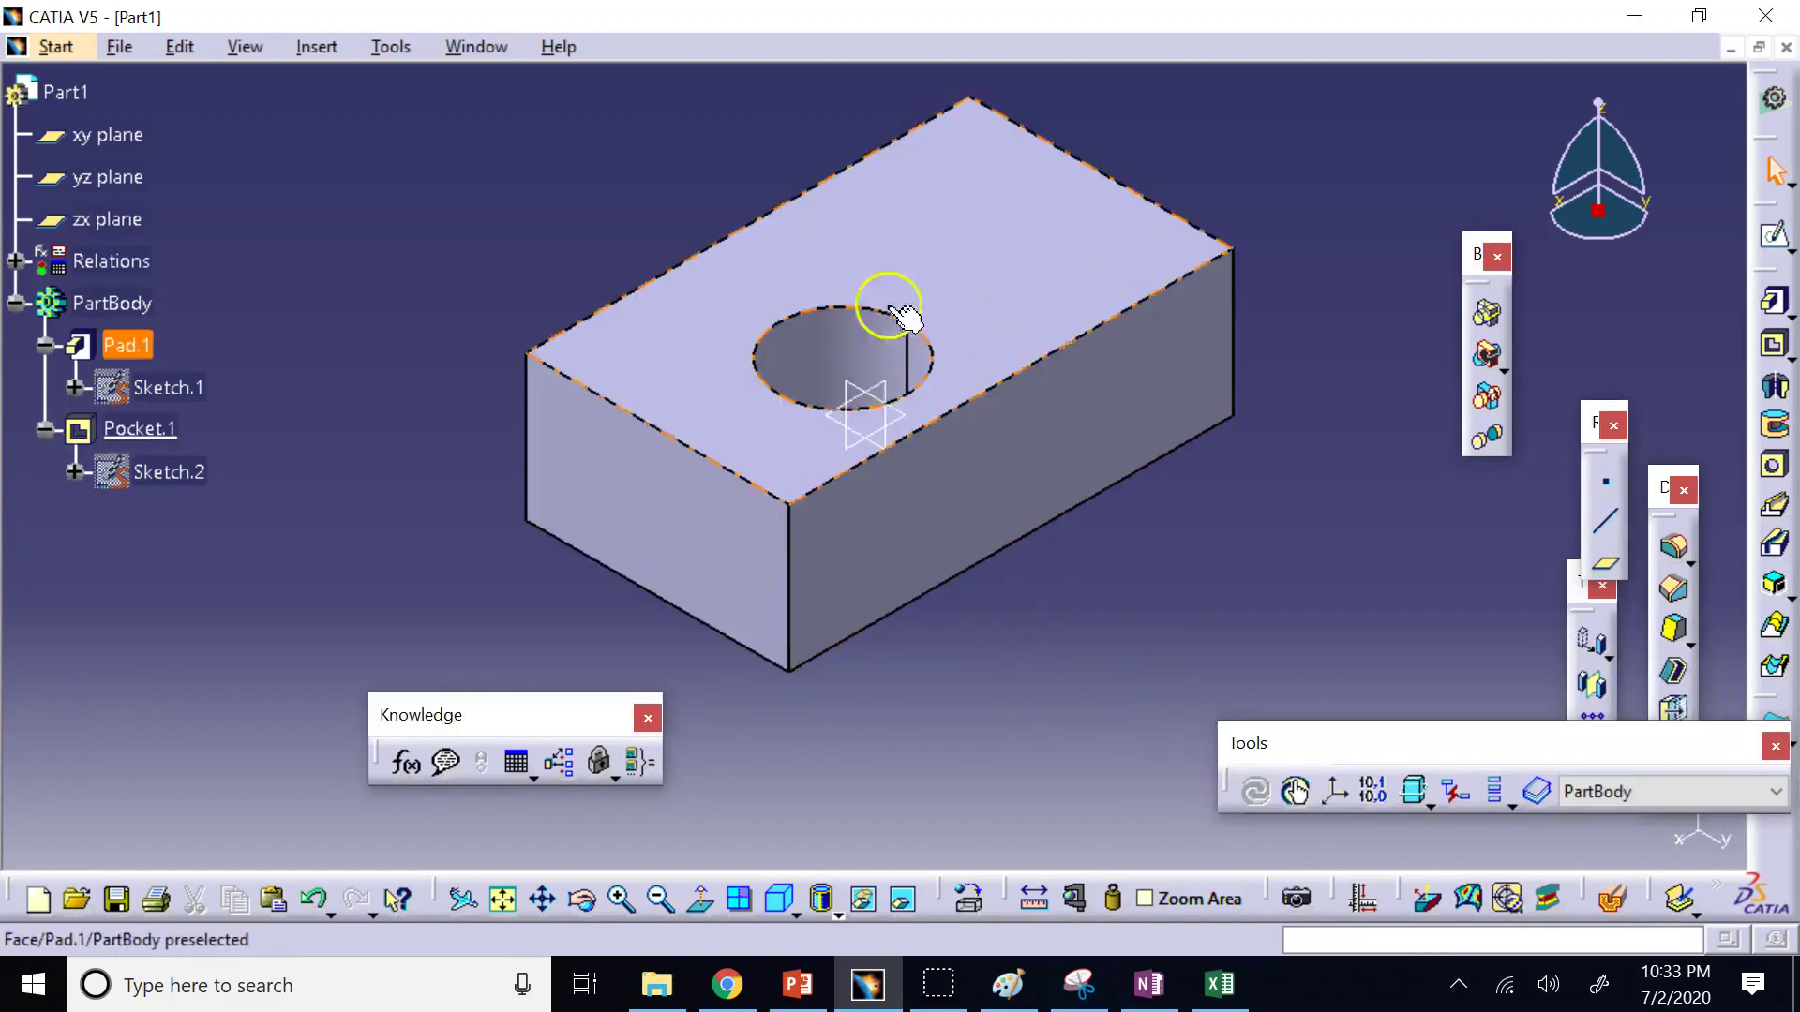
left_click(582, 900)
left_click_drag(860, 496, 803, 462)
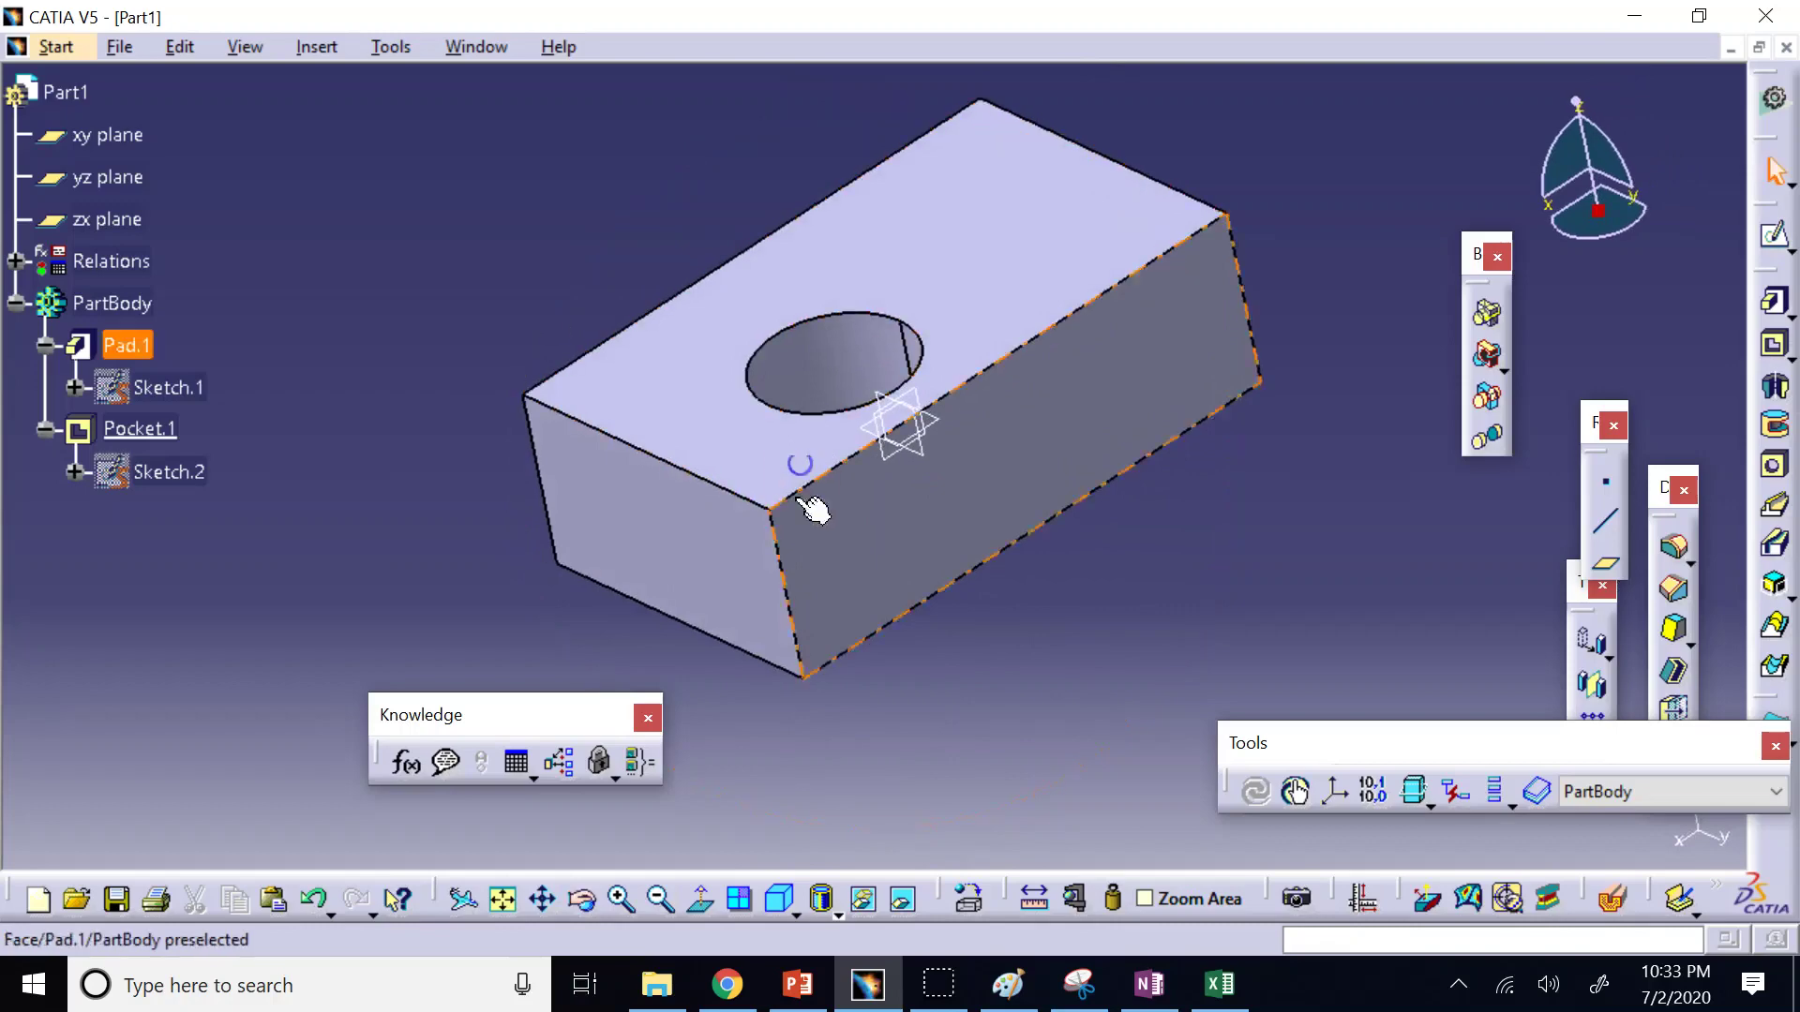
left_click(1219, 985)
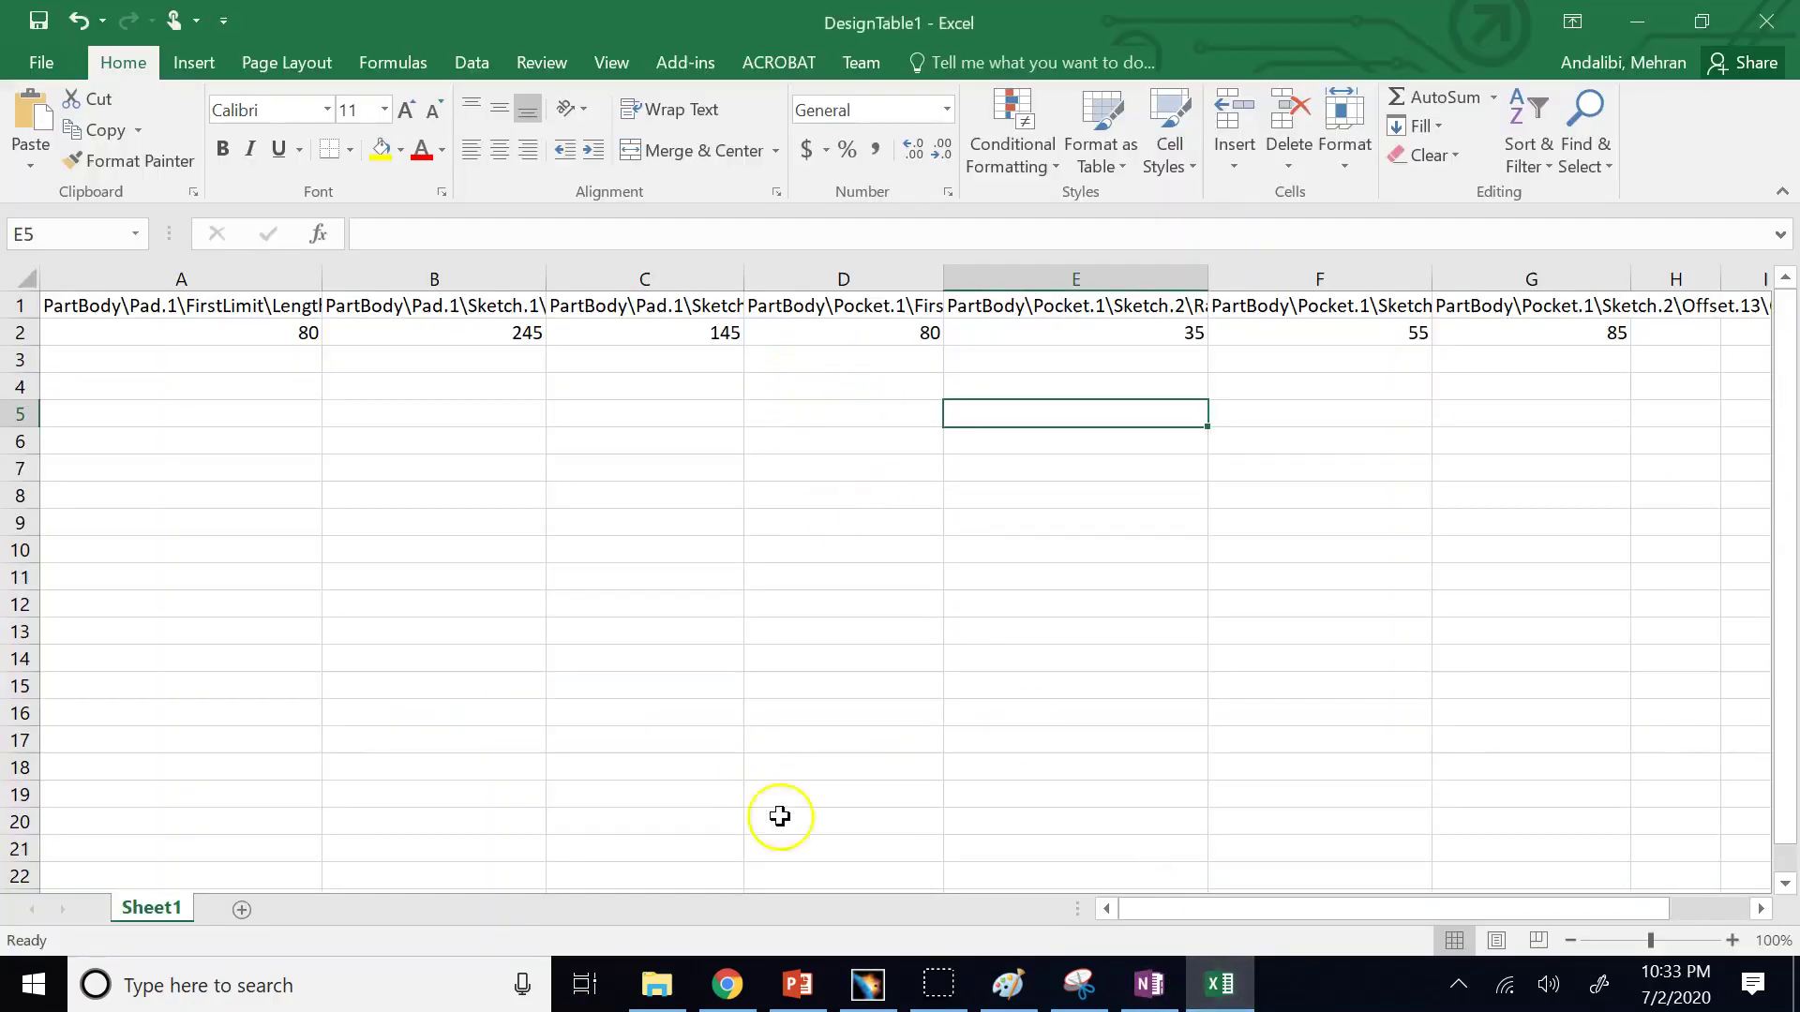
left_click(880, 997)
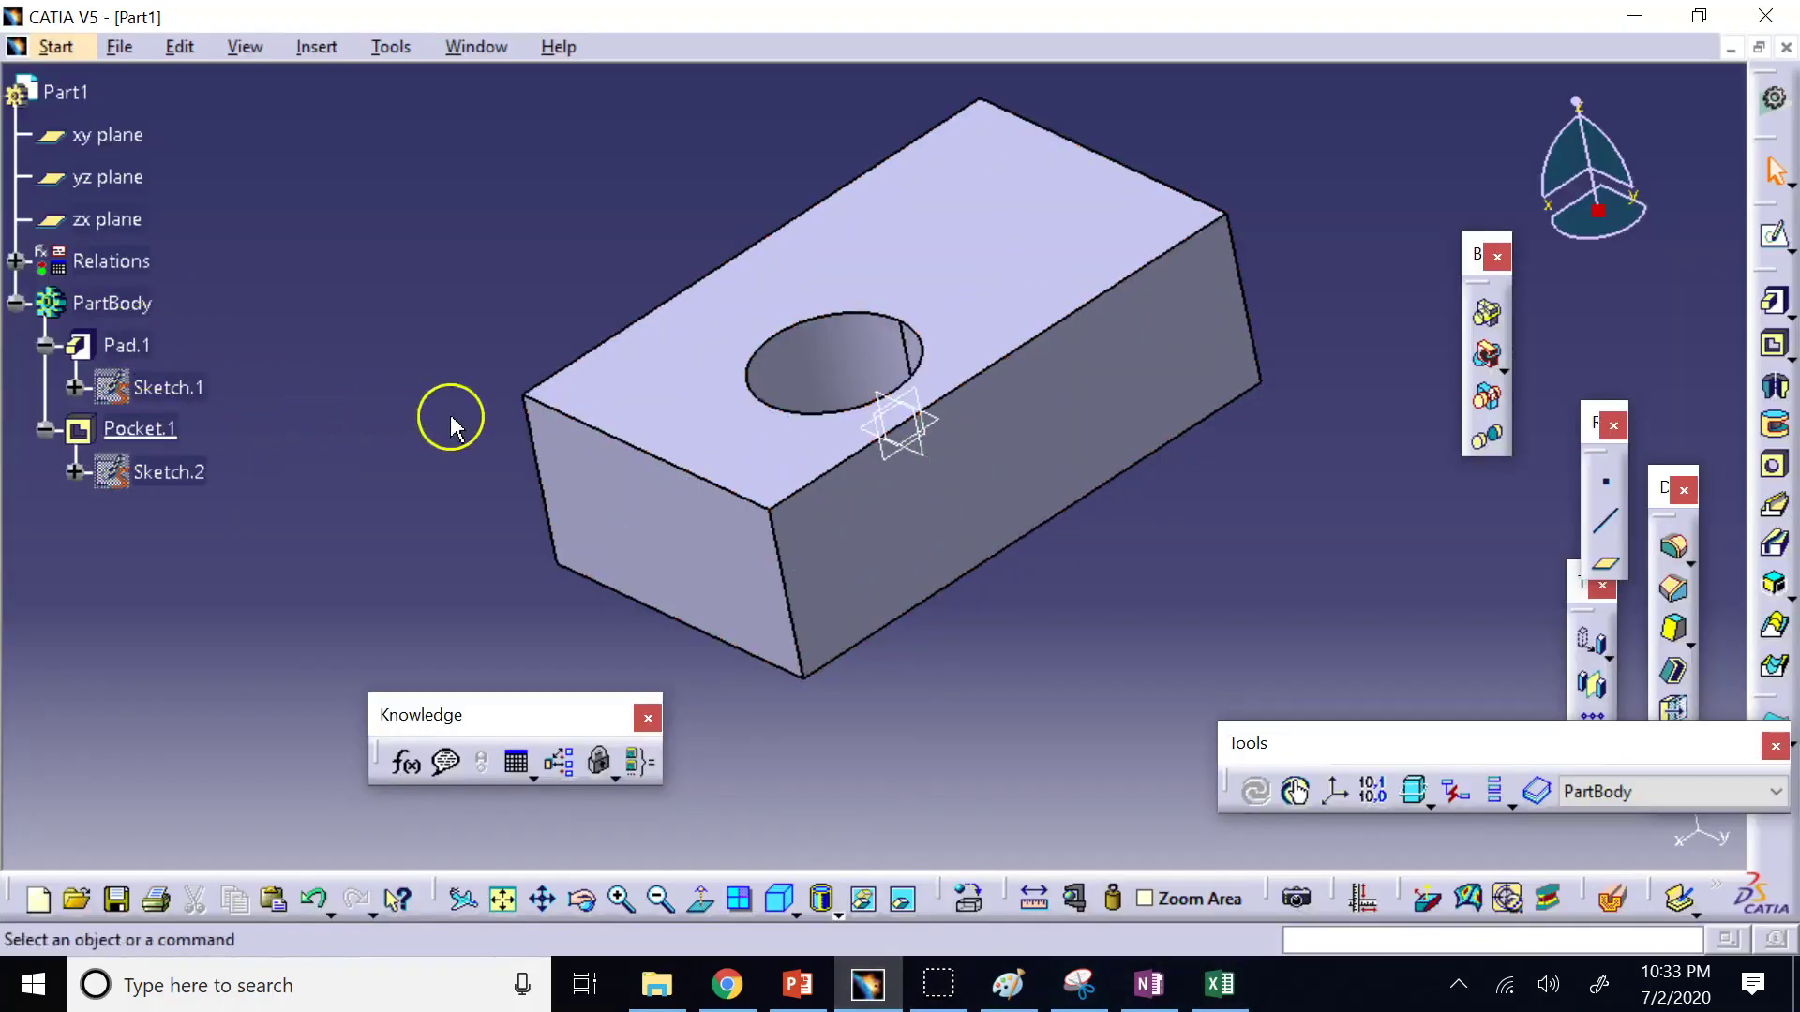
Return to the DesignTable1 workbook in Excel and copy the parameter values in A2:G2 into row 3.
left_click(1211, 992)
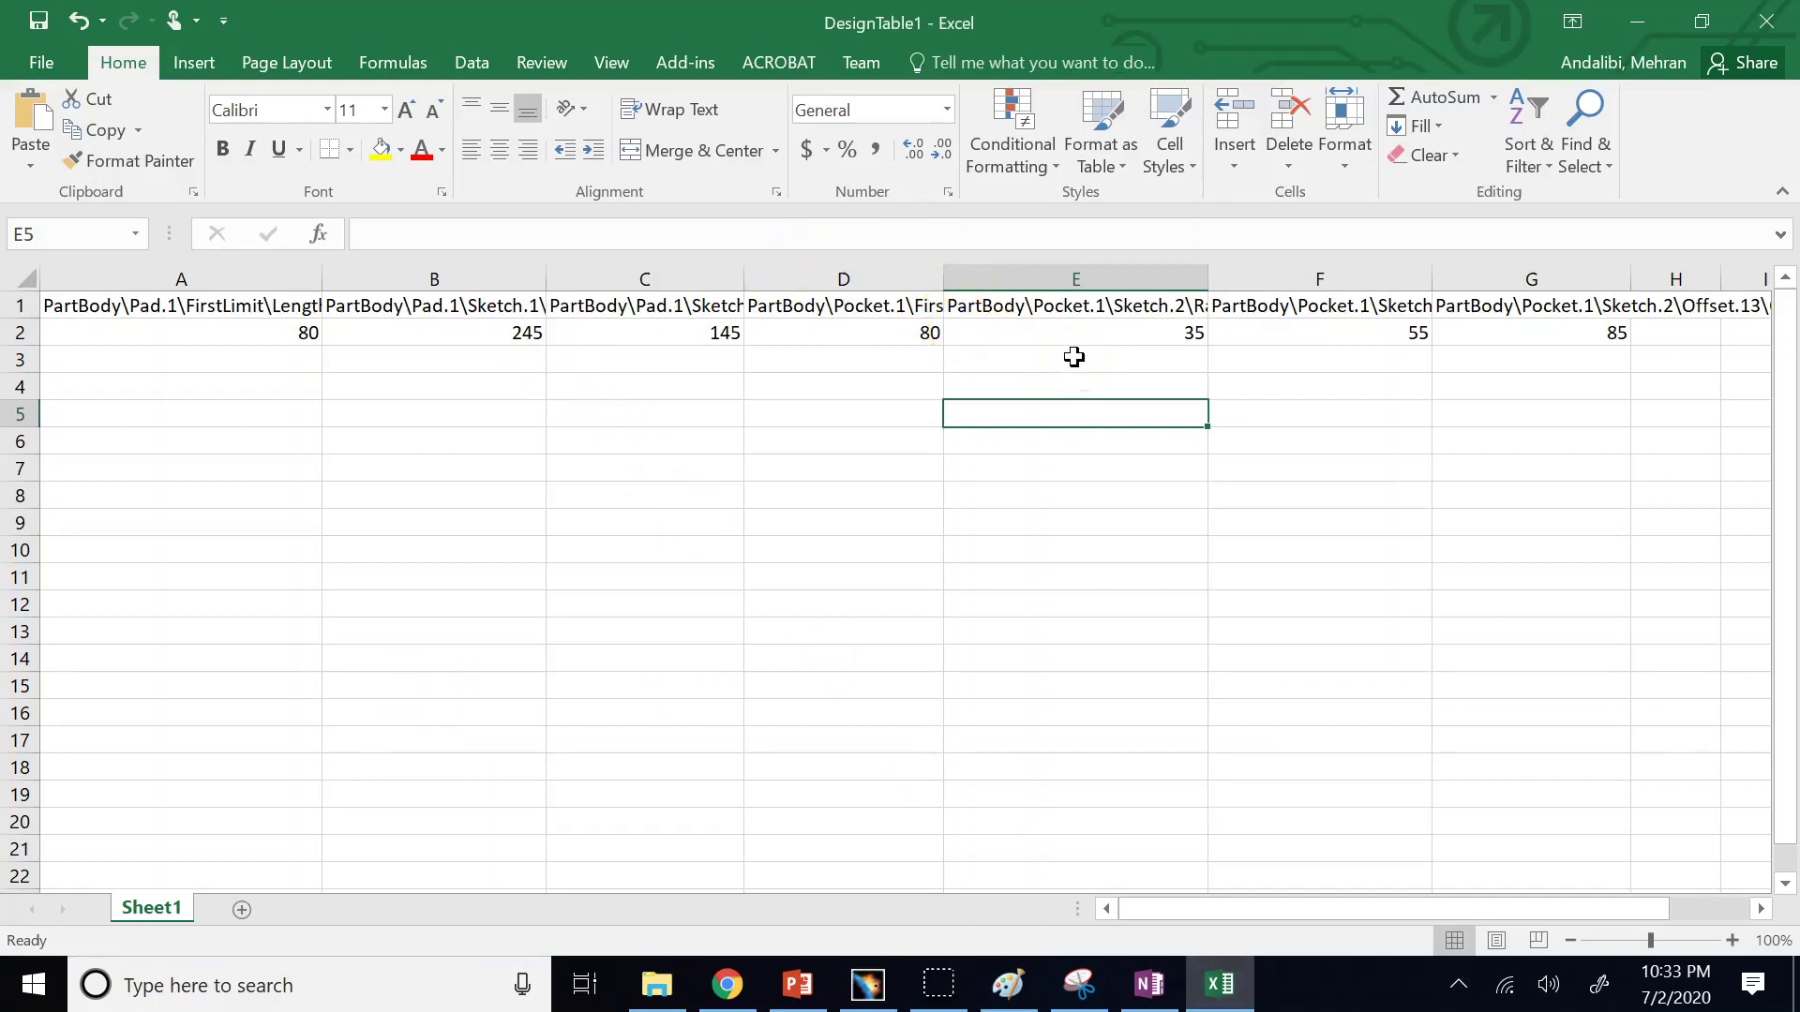
left_click(253, 361)
left_click(293, 328)
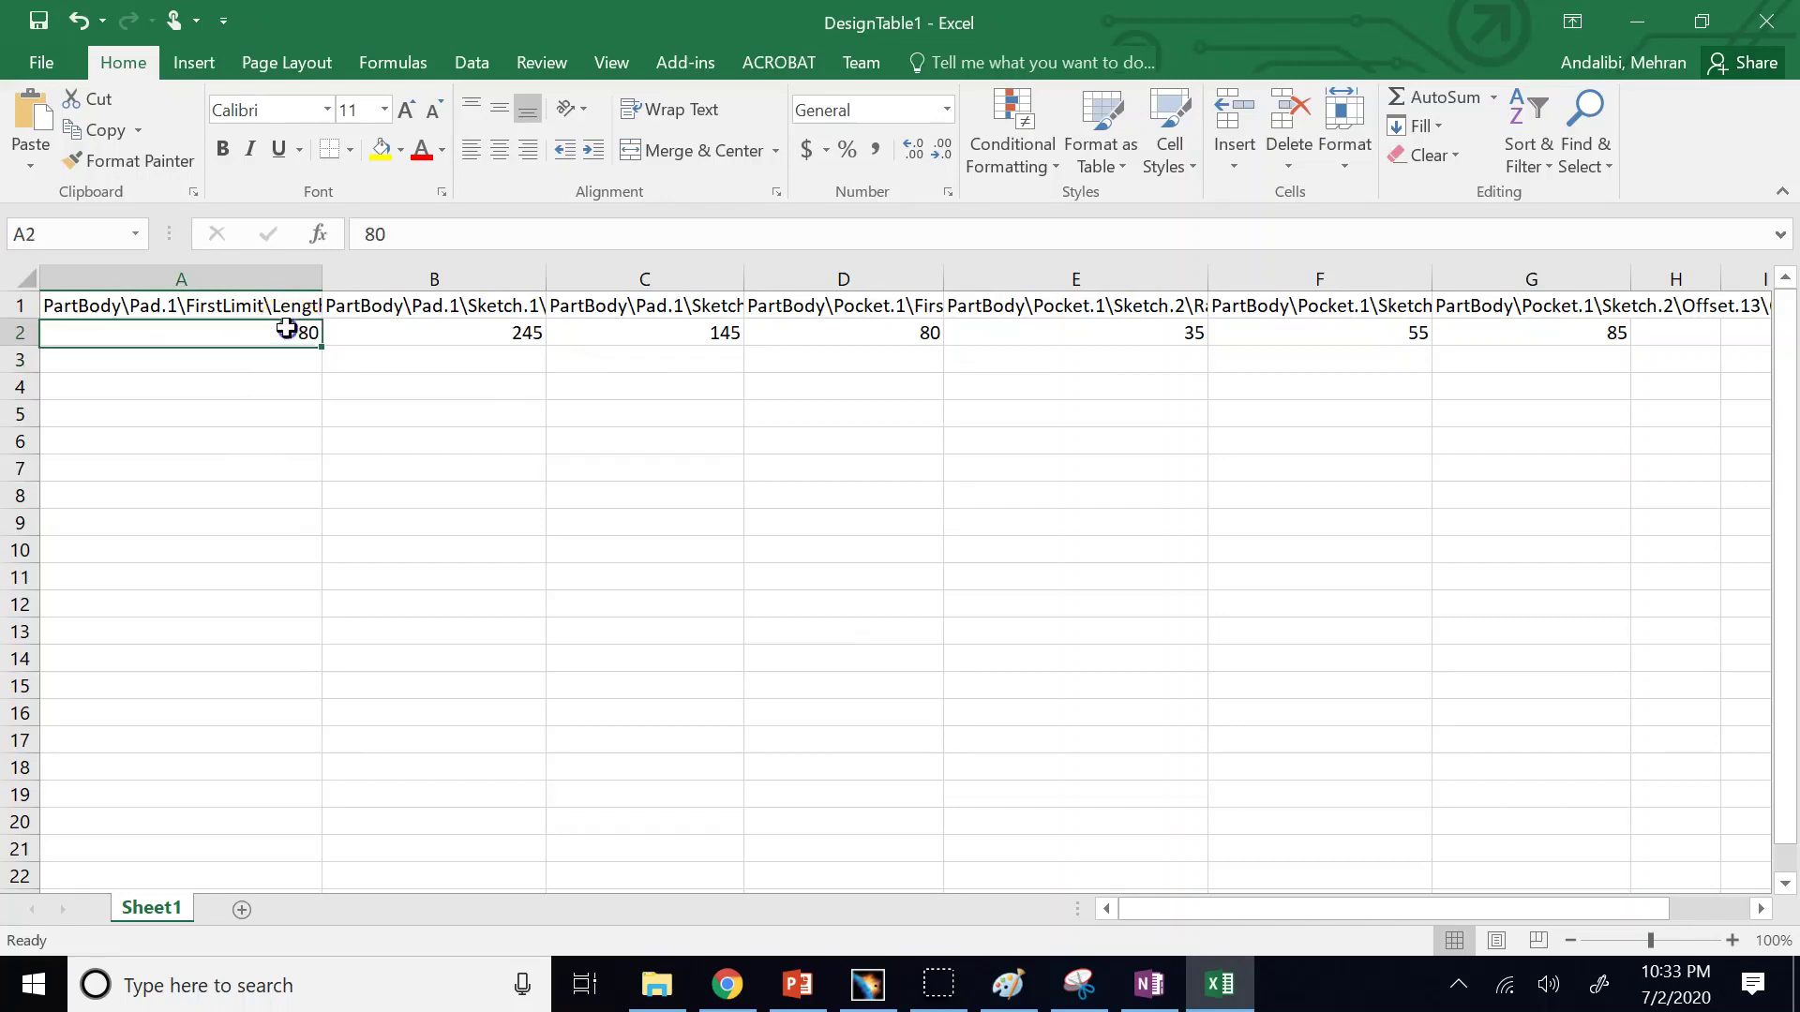
left_click_drag(360, 320, 1509, 330)
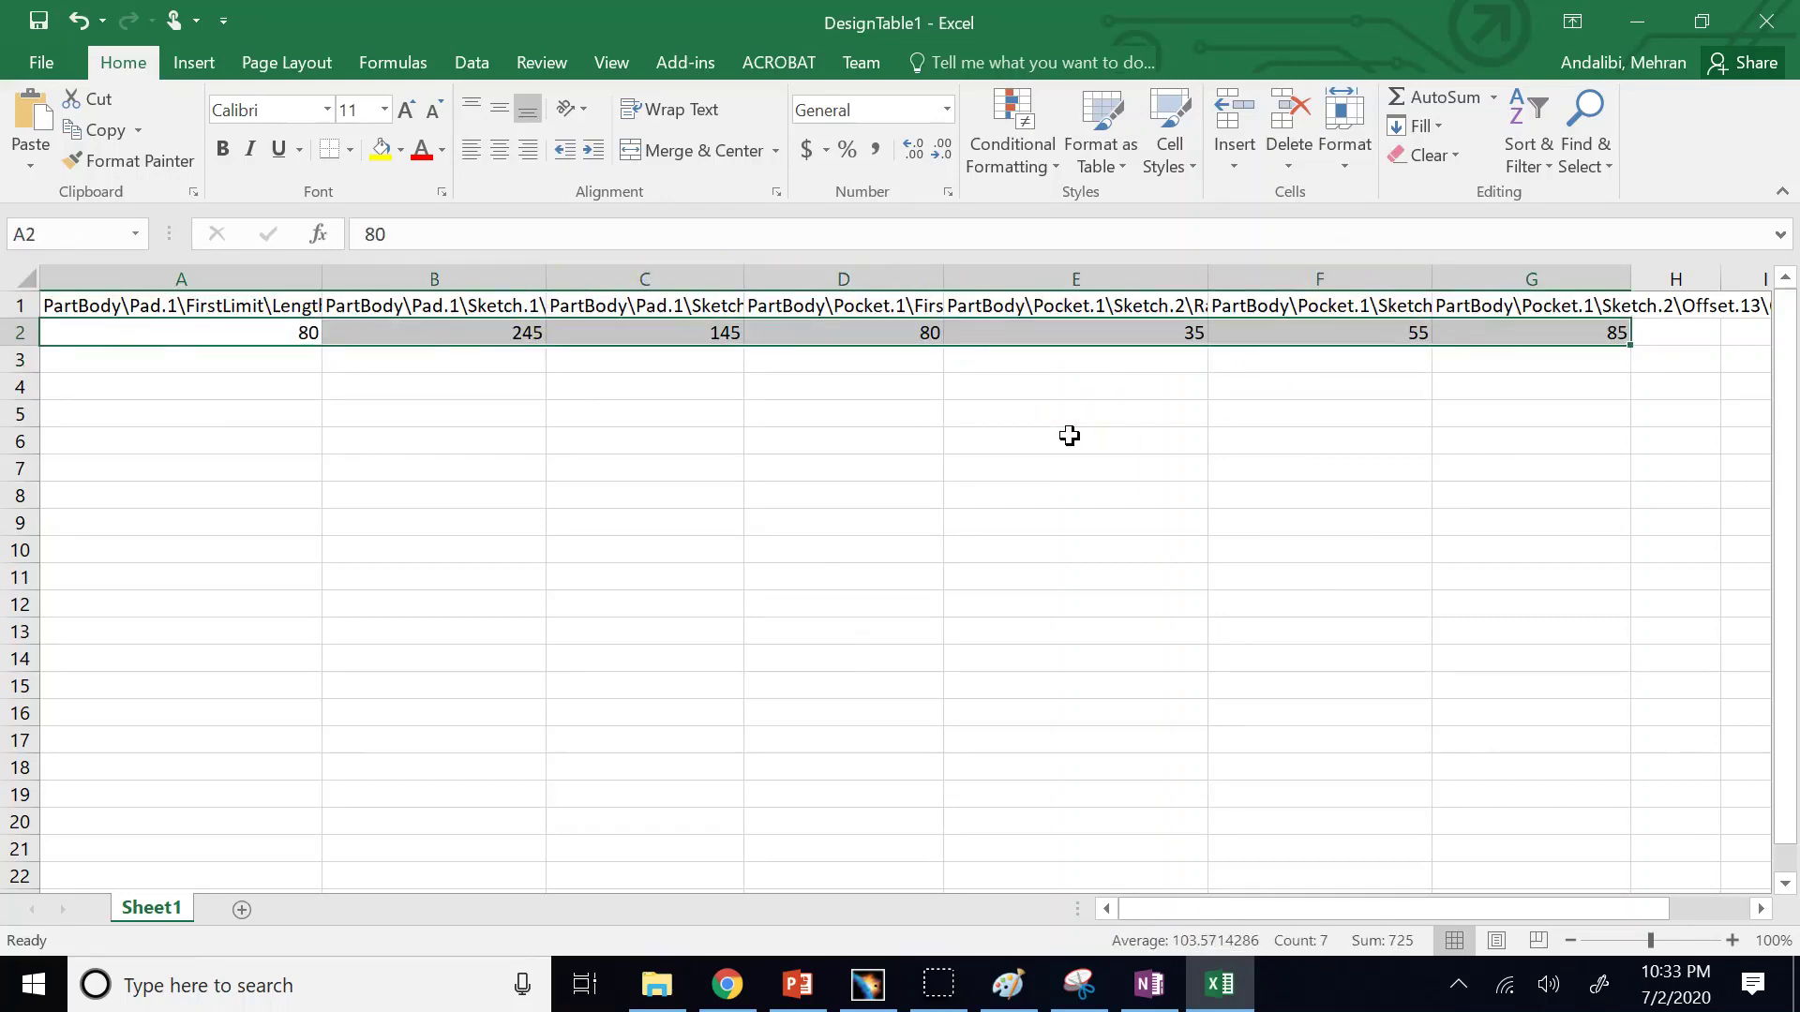
key("ctrl+c")
left_click(255, 362)
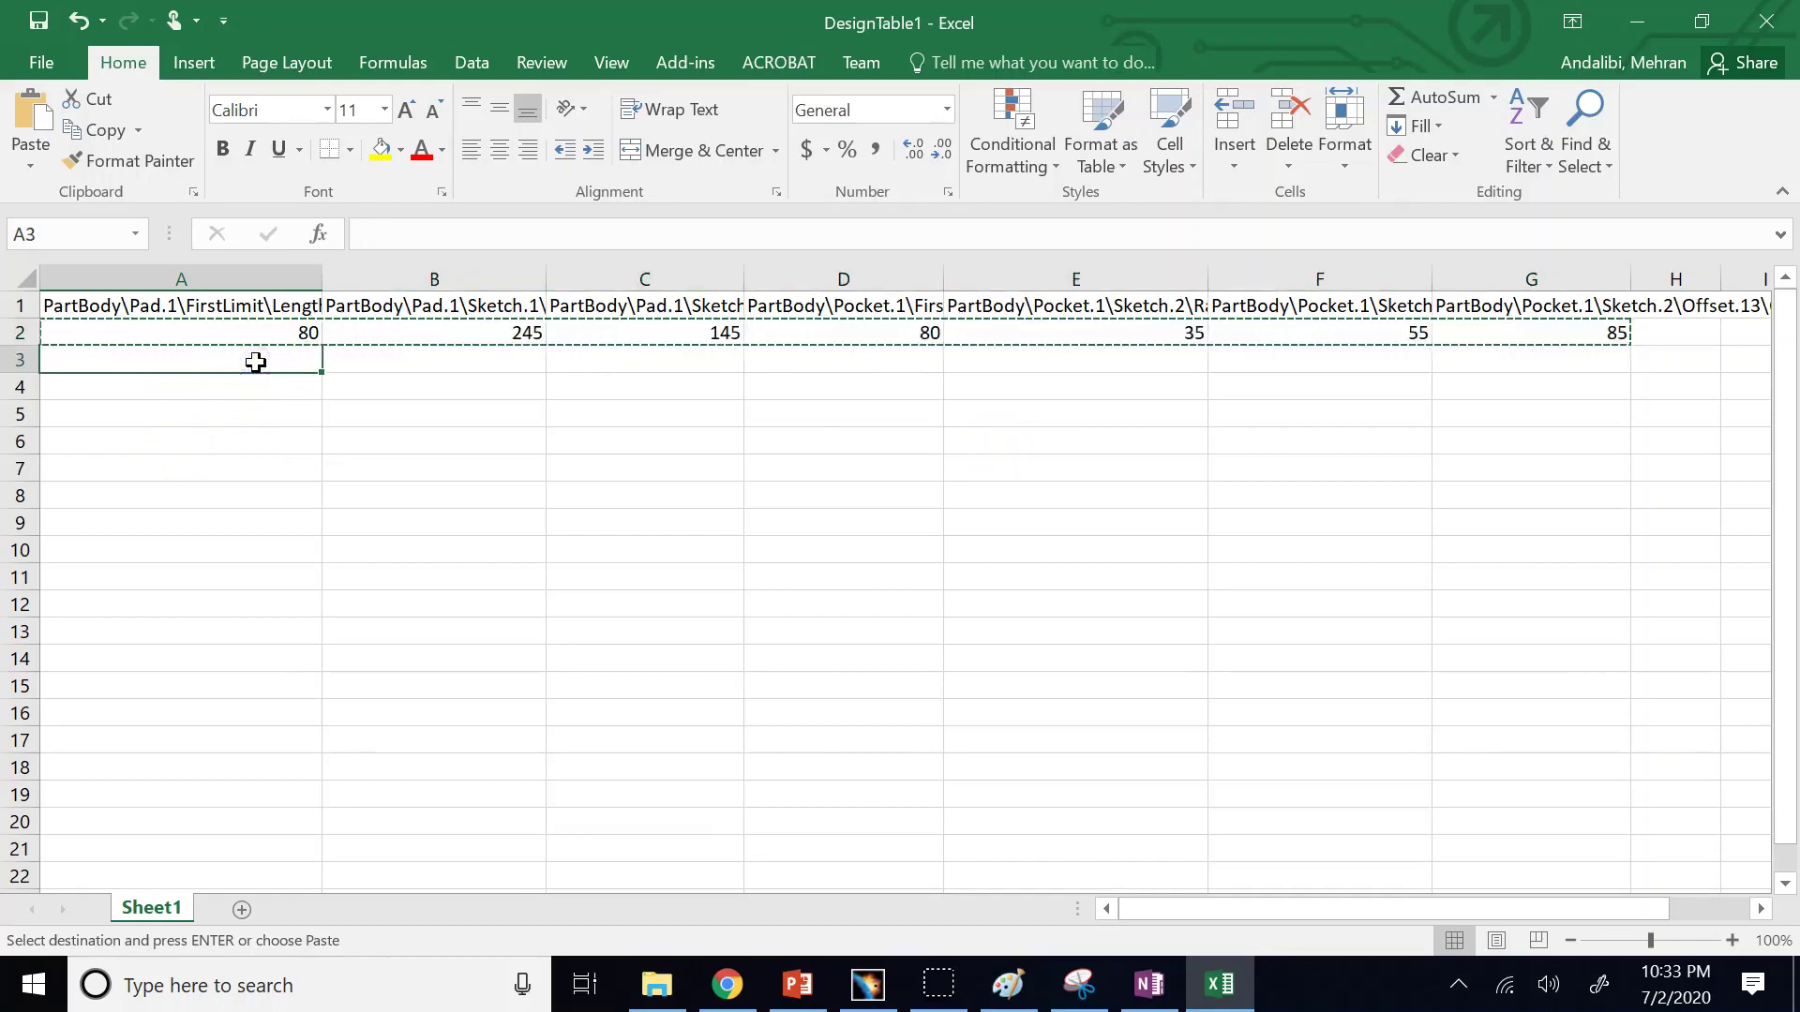
key("ctrl+v")
left_click(328, 376)
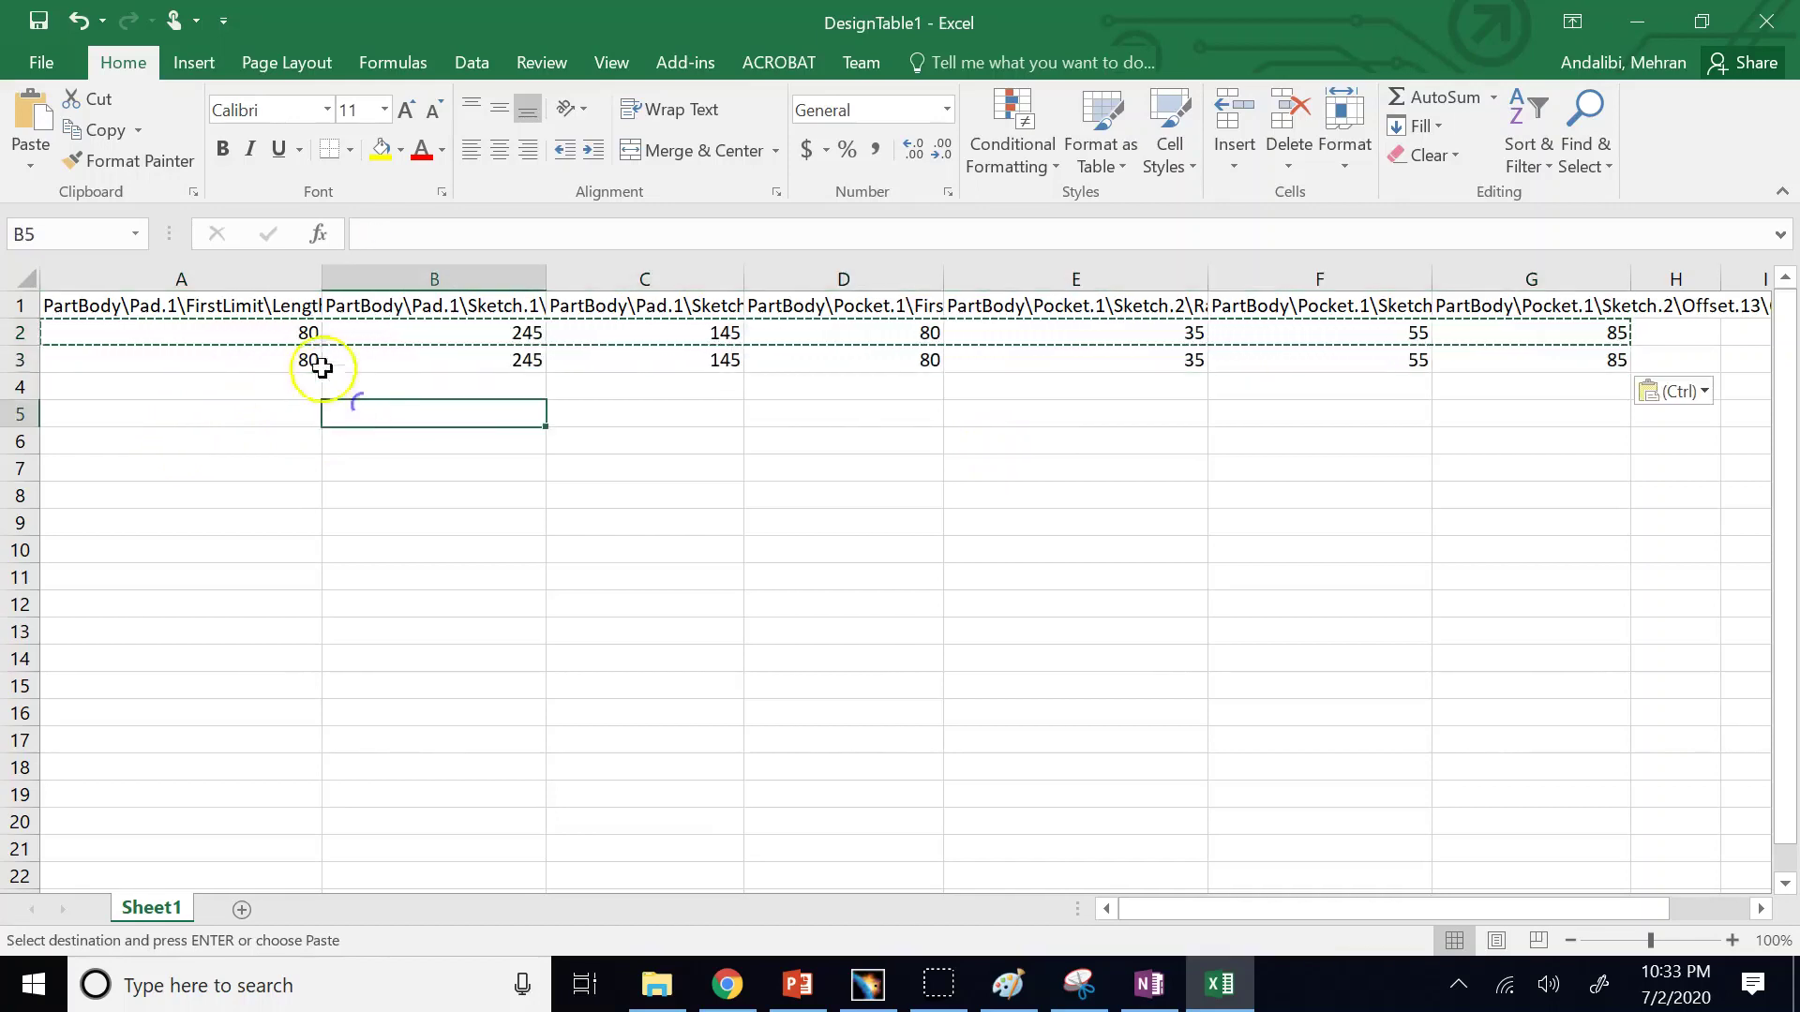
Set the pad's first limit length in cell A3 to 30.
left_click(299, 355)
key("Escape")
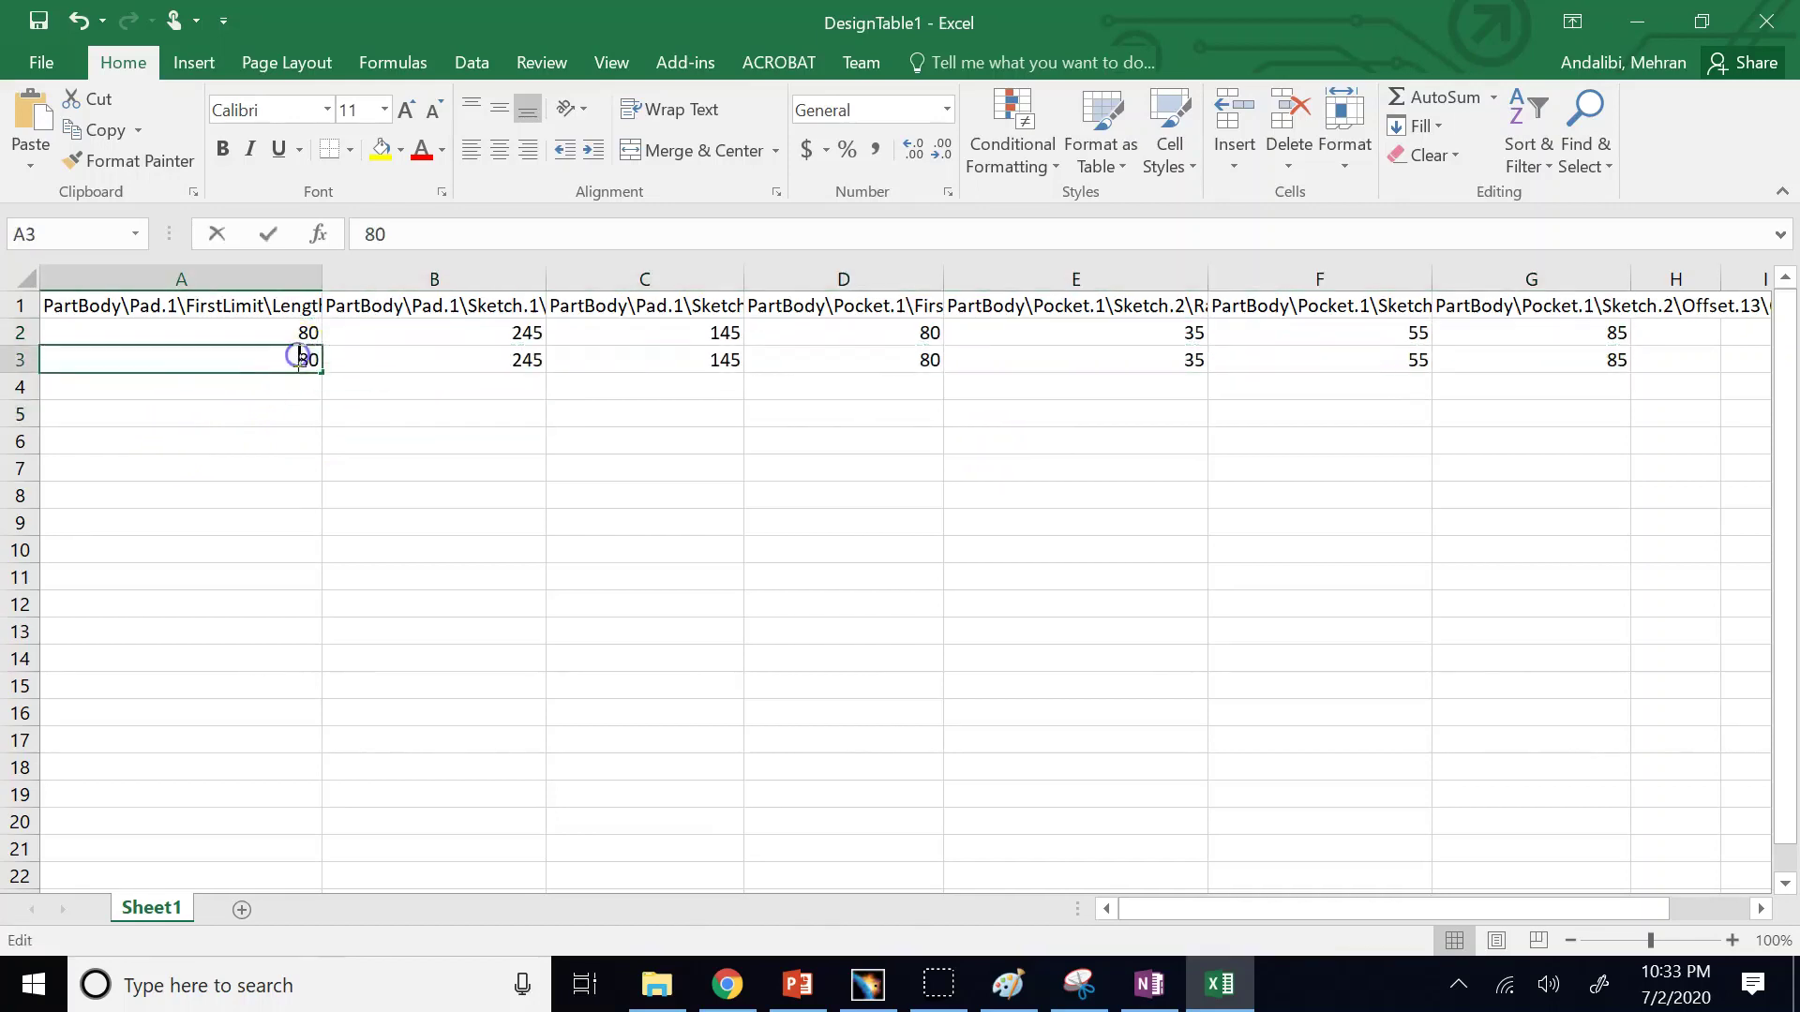
double_click(299, 356)
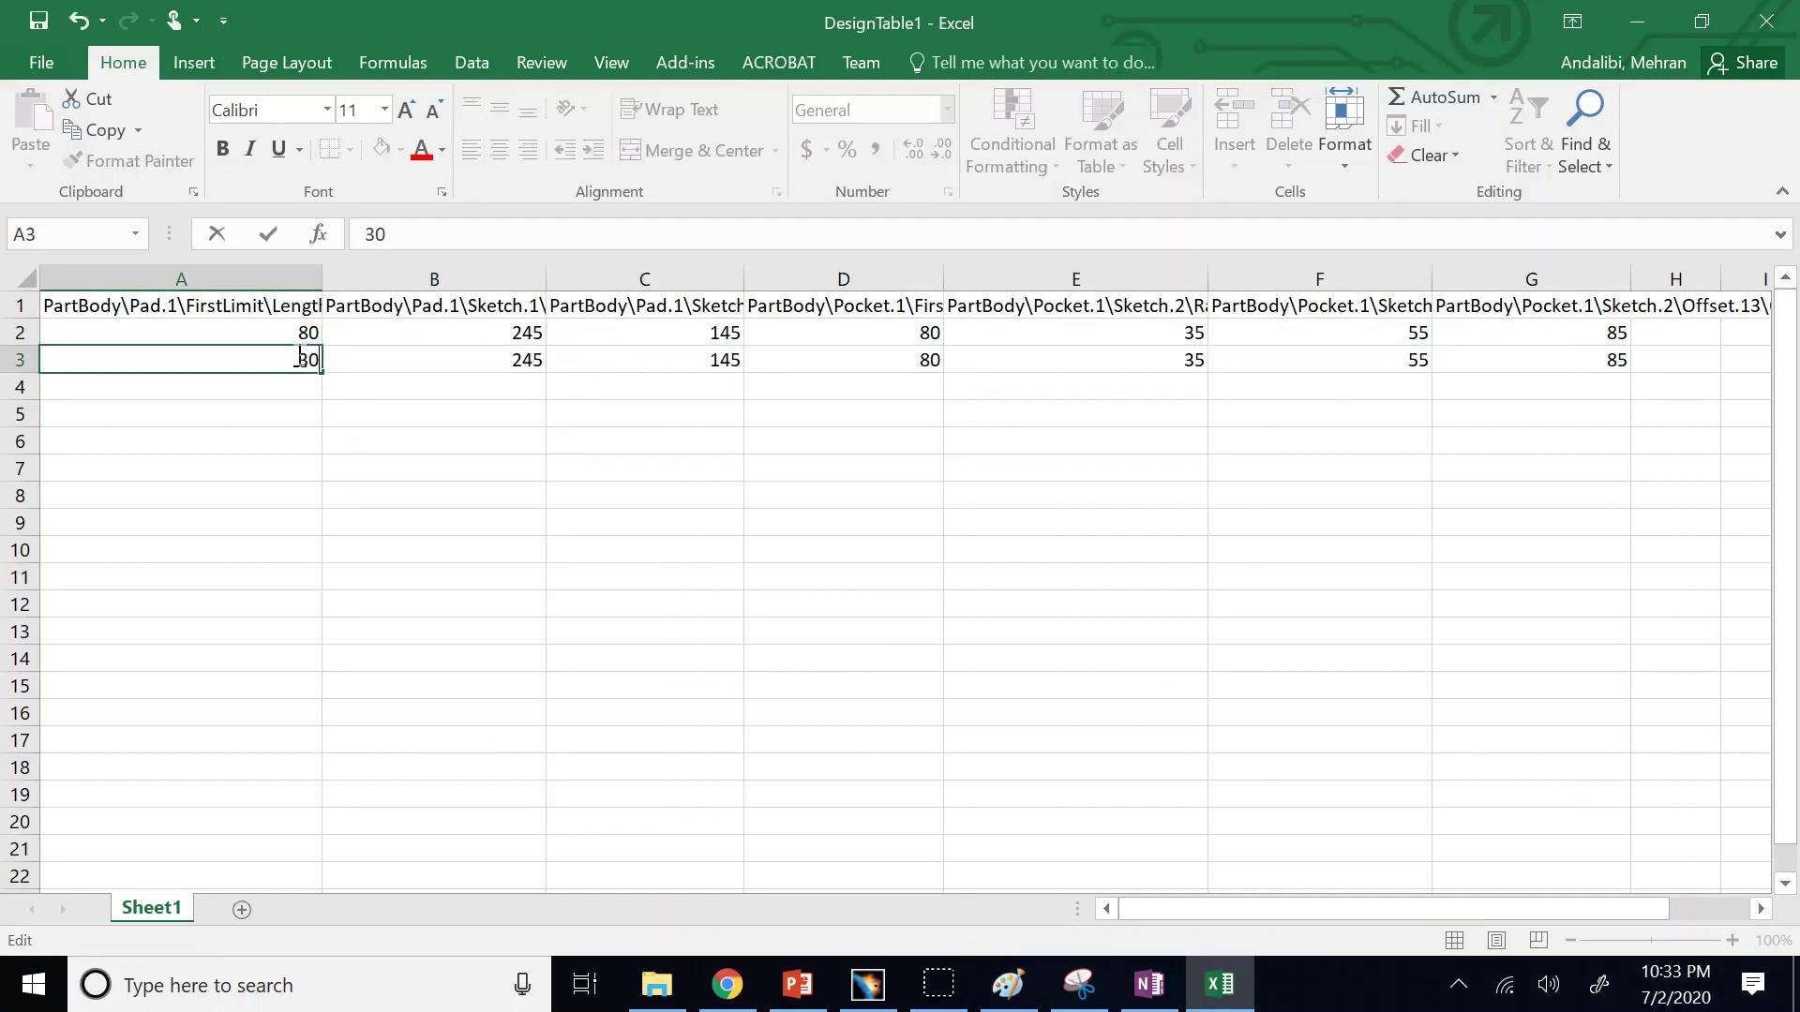
left_click(525, 491)
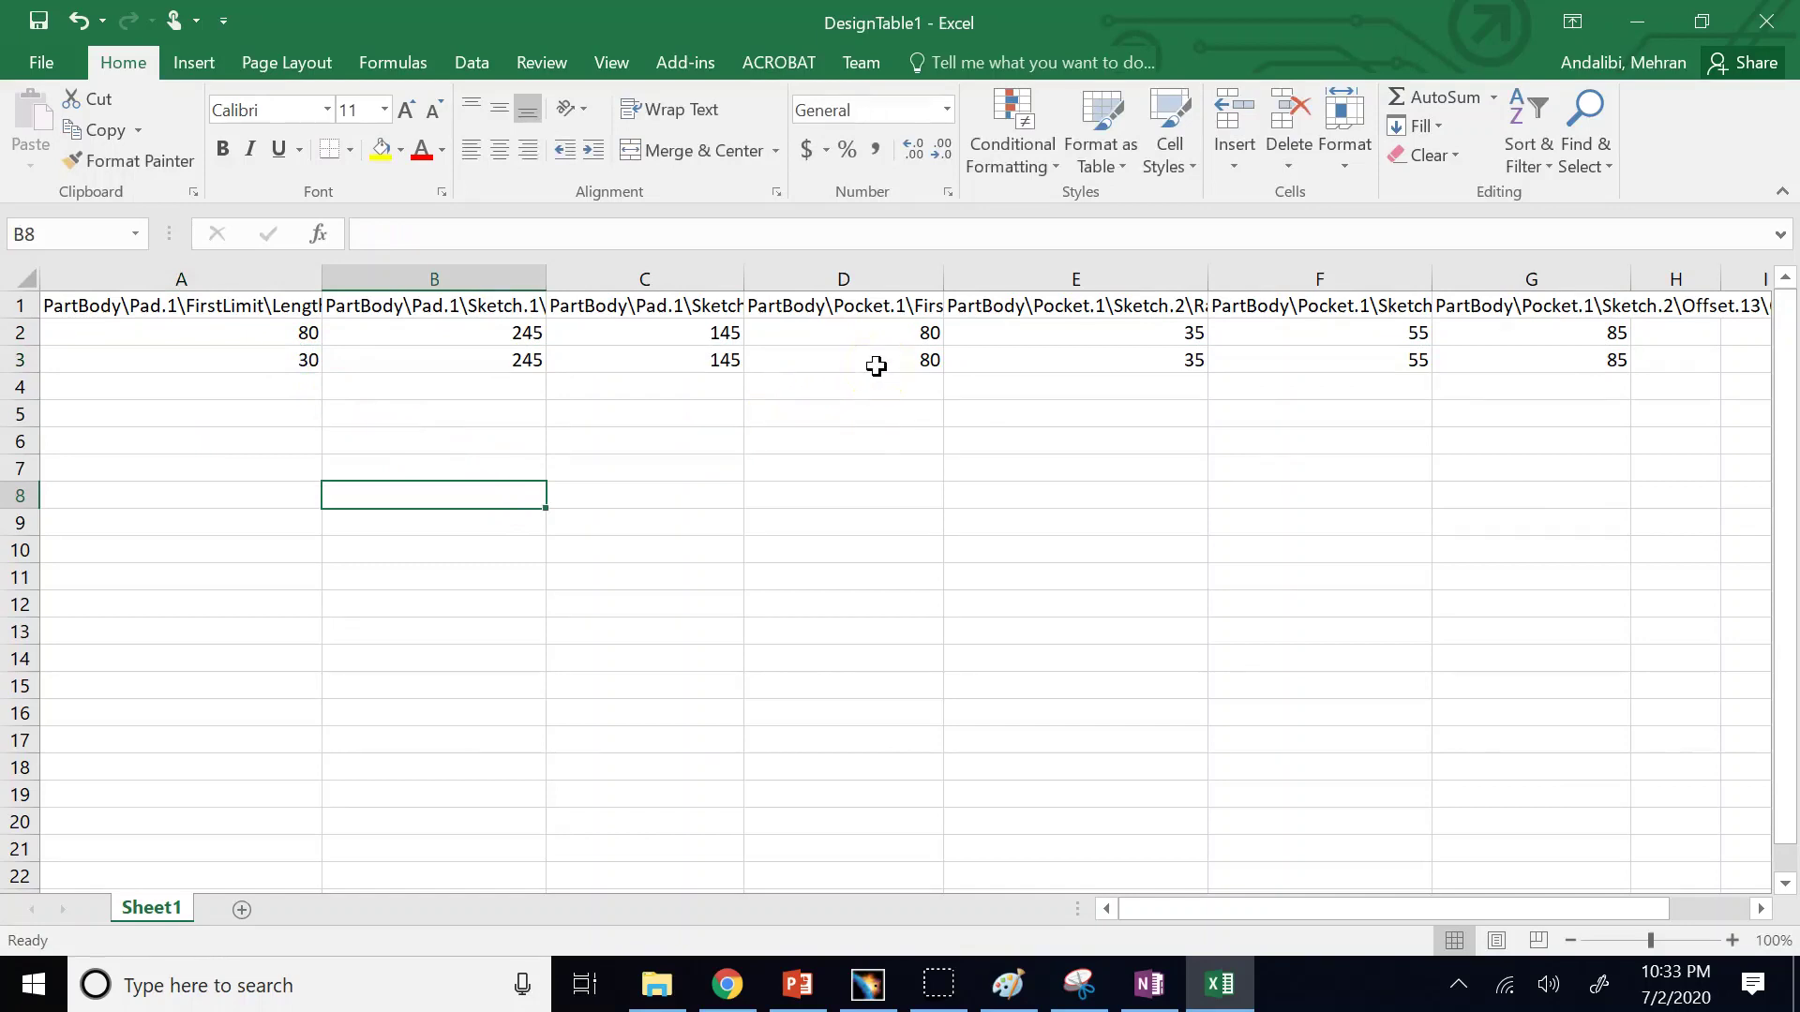
Set the pocket sketch's radius in E3 to 15 and the pocket's first limit value in D3 to 10, saving the workbook.
double_click(1163, 362)
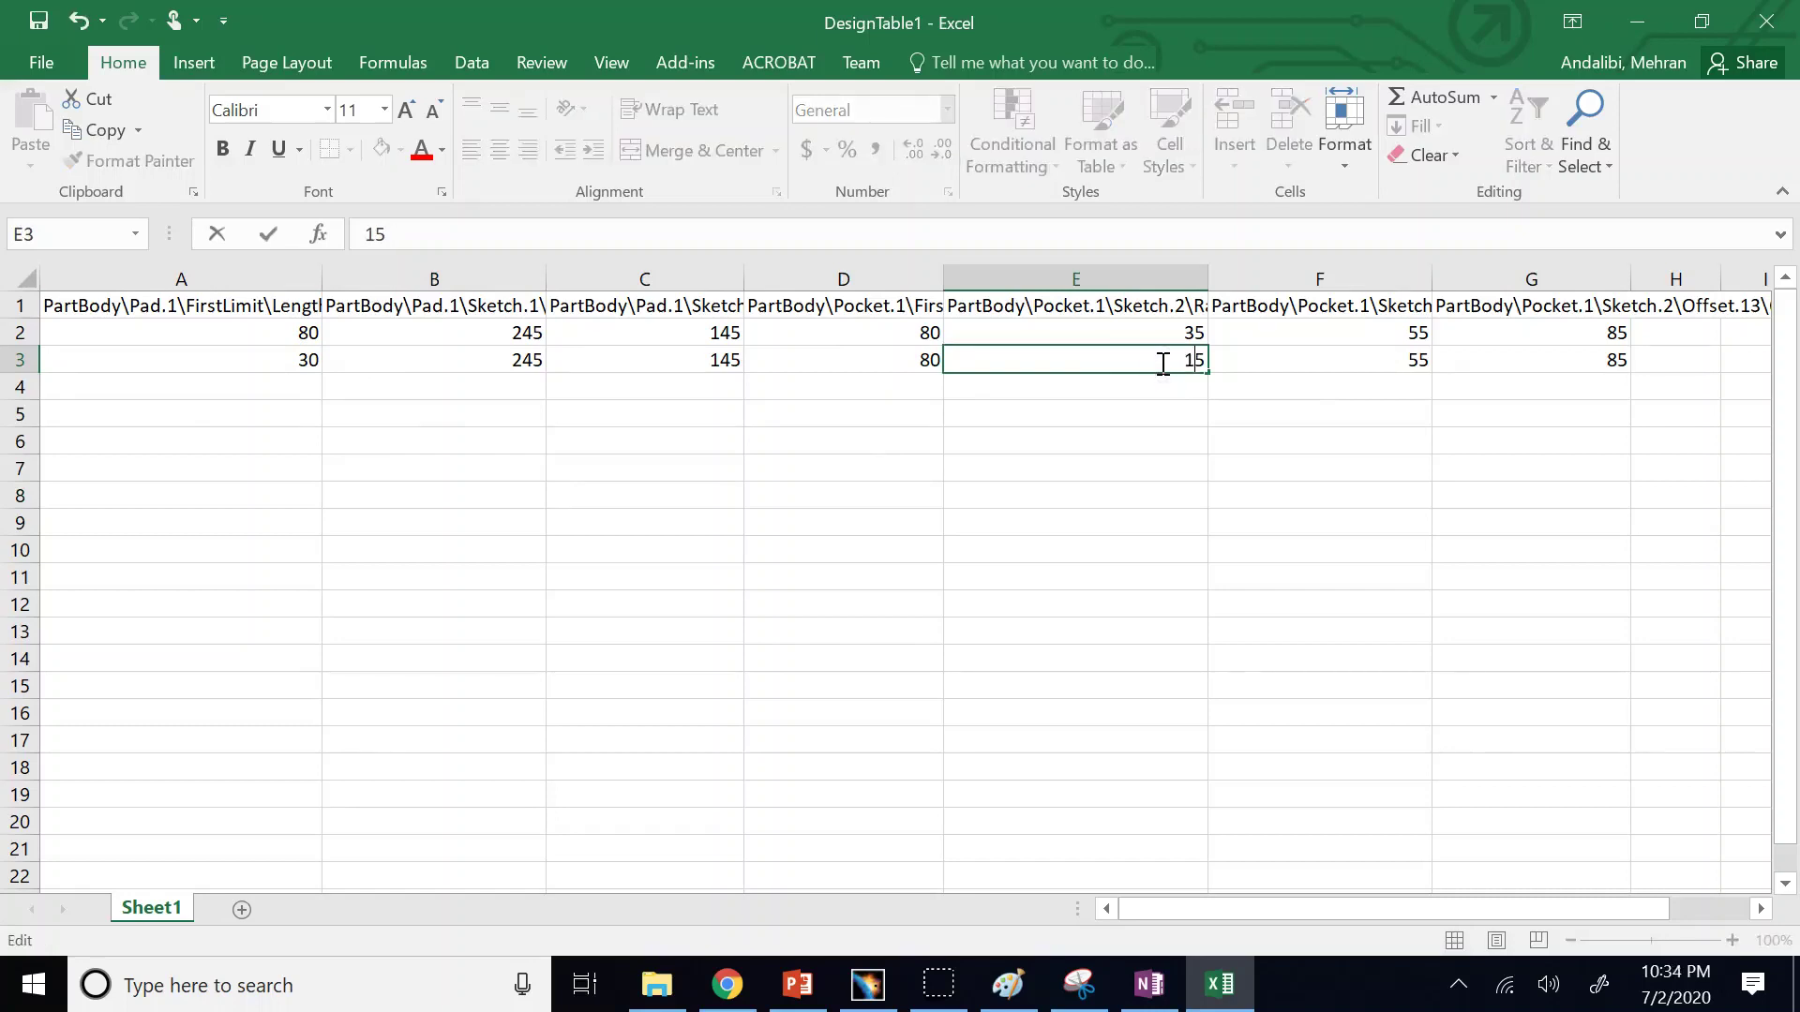
left_click(1271, 484)
double_click(914, 360)
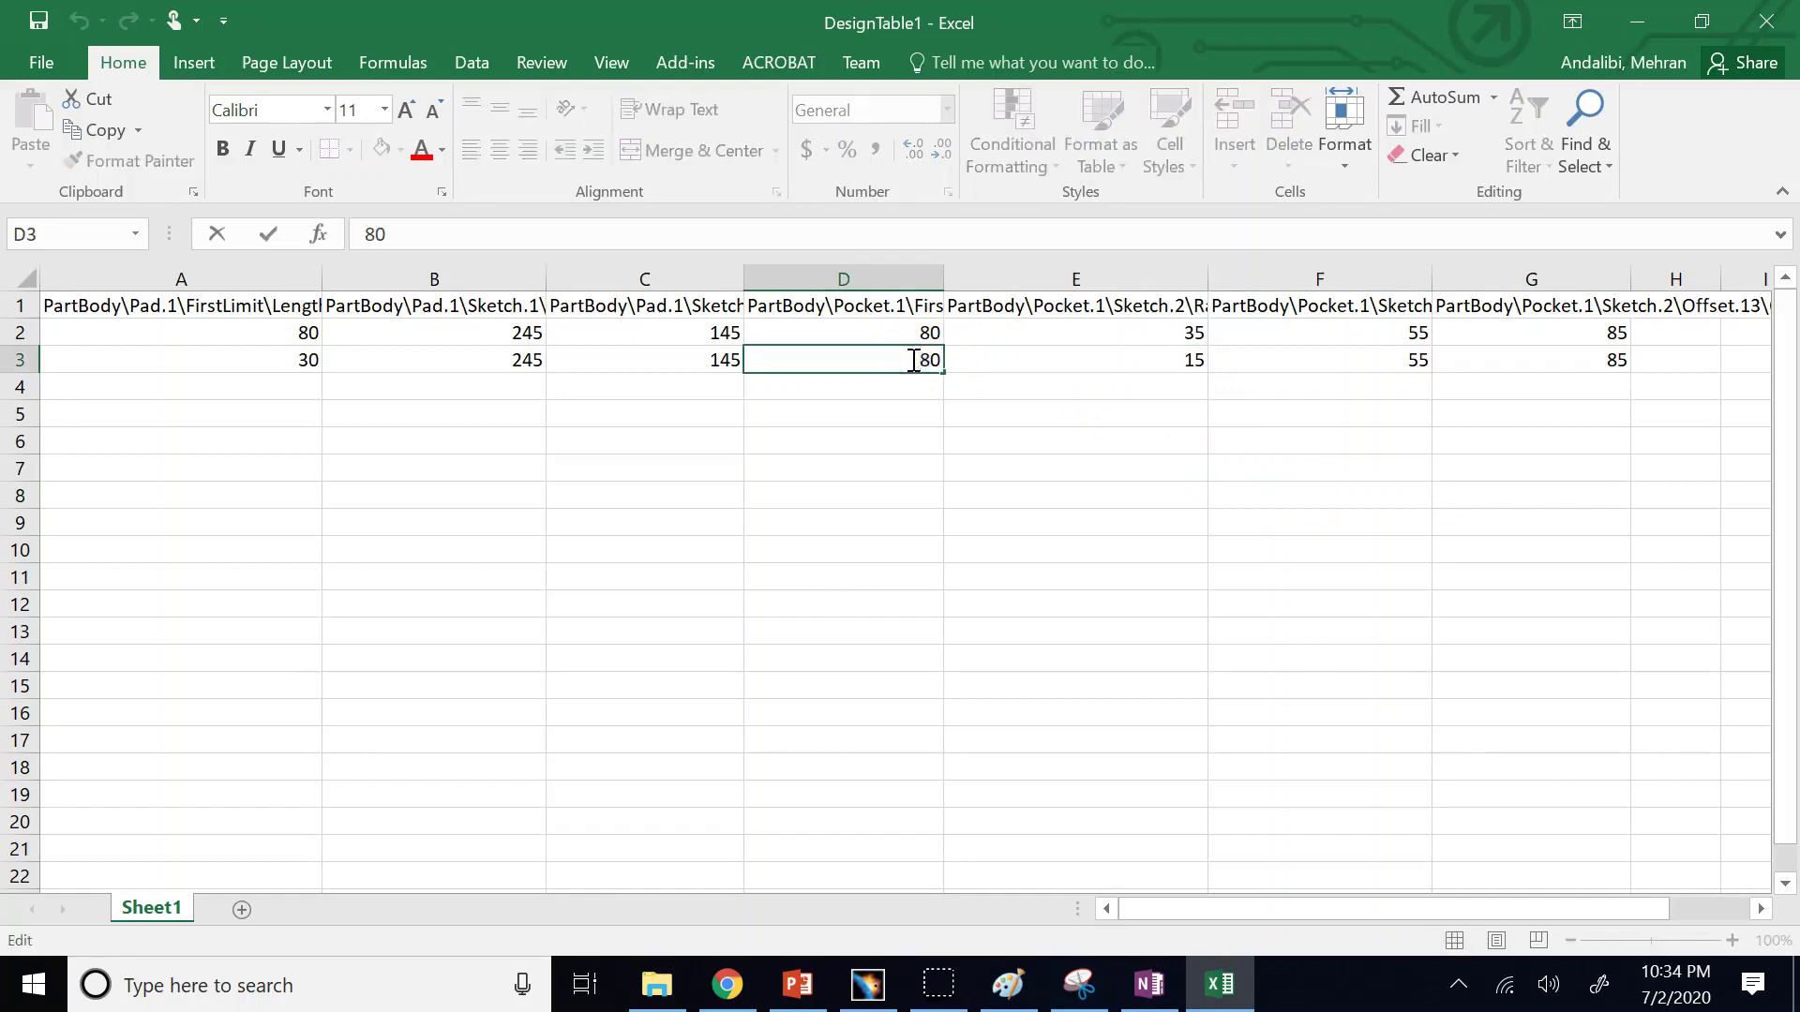
type("10")
left_click(950, 469)
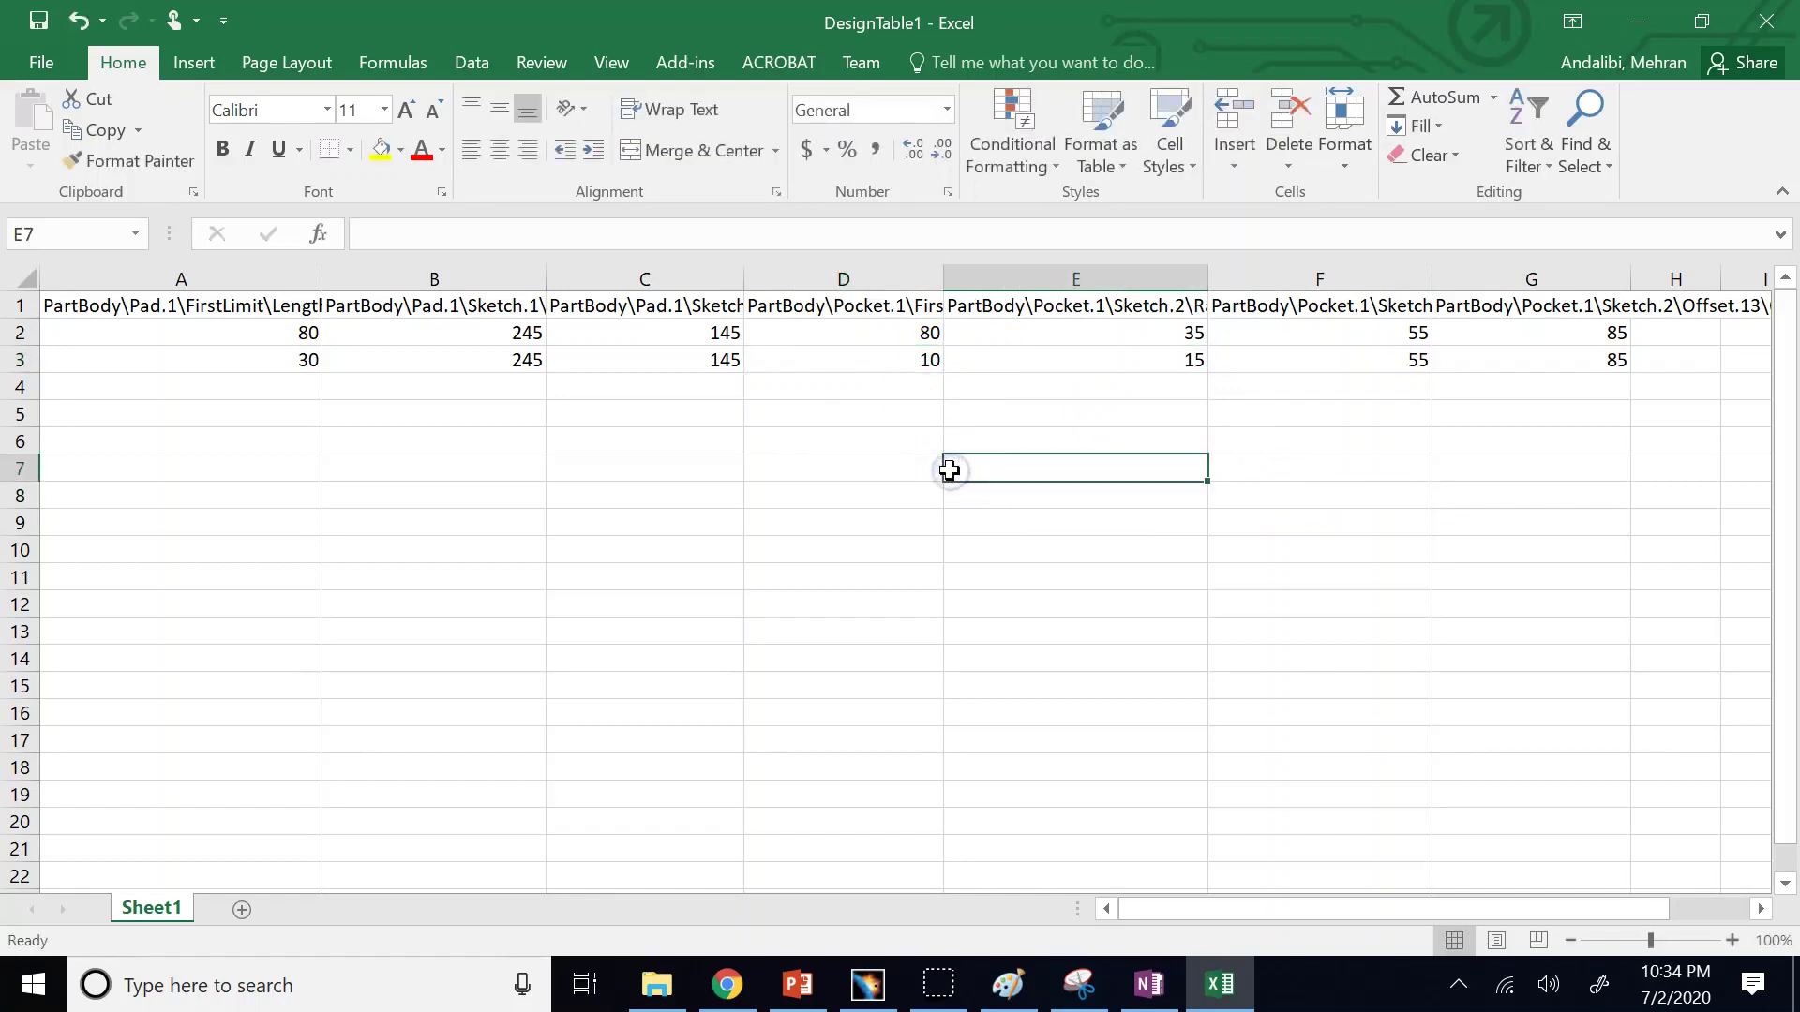
left_click(43, 11)
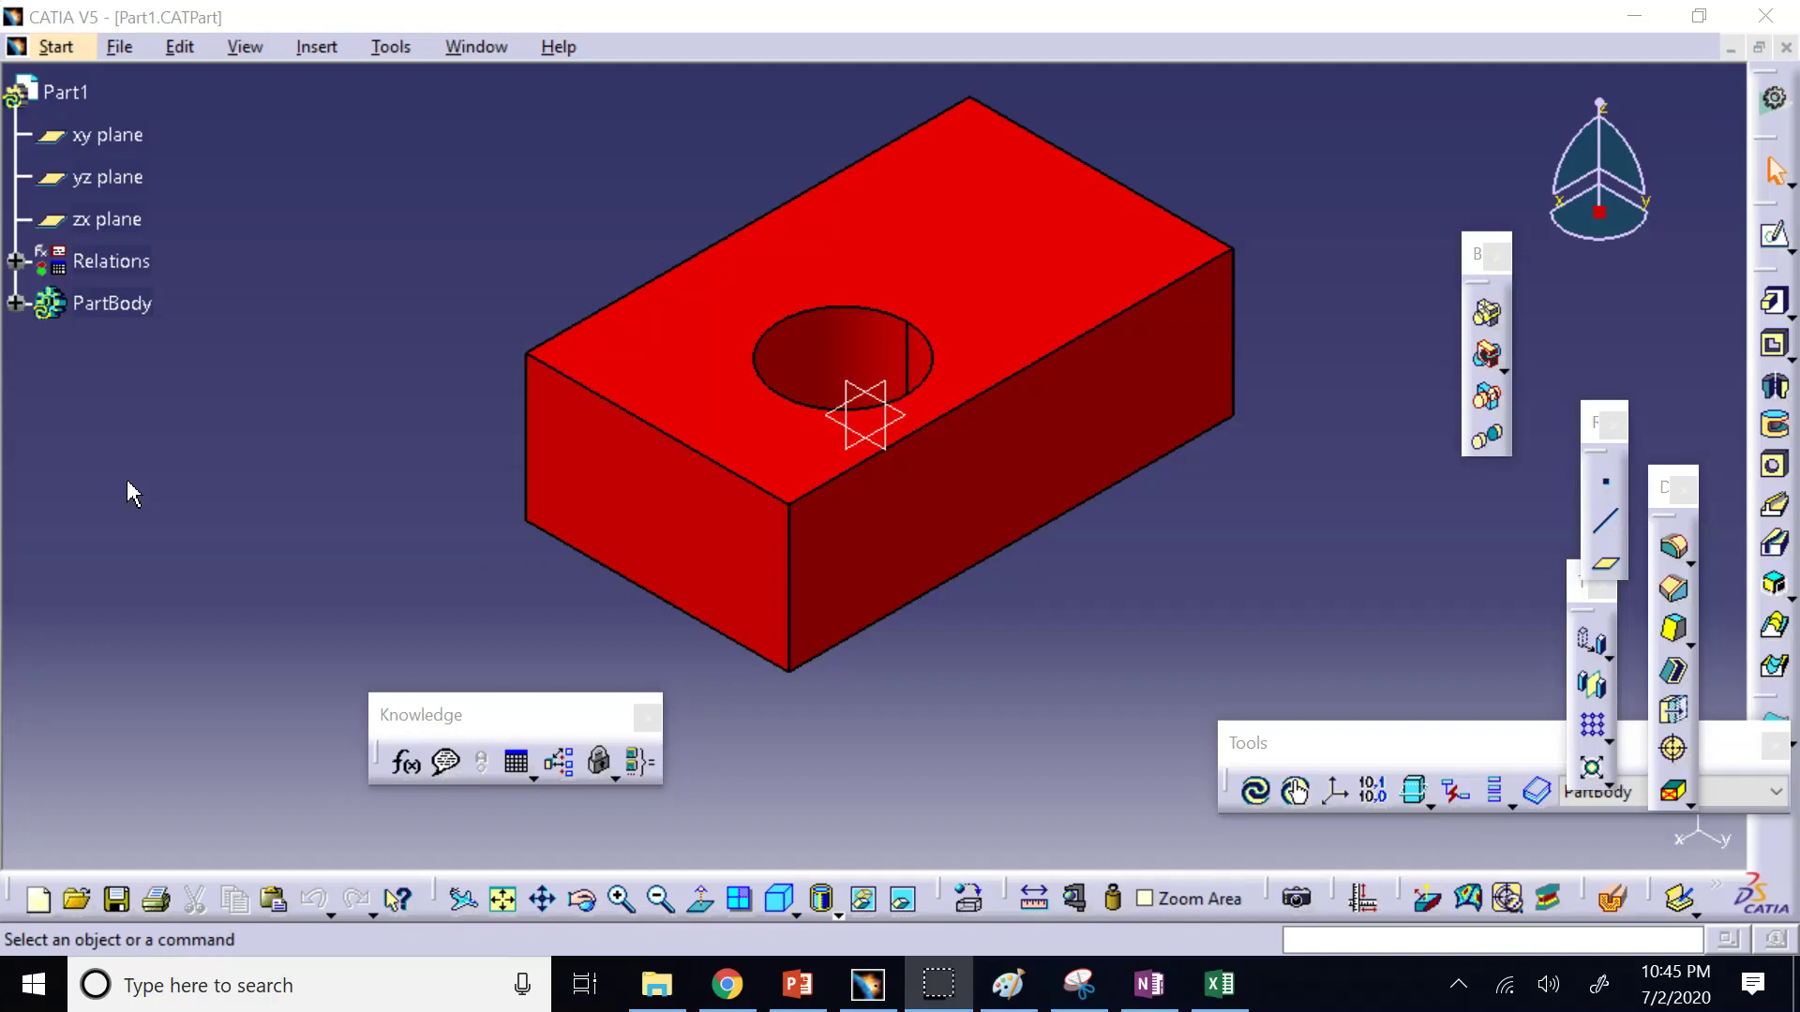
Update the part in CATIA and compare the block with the two configuration rows in the DesignTable1 workbook.
left_click(1251, 791)
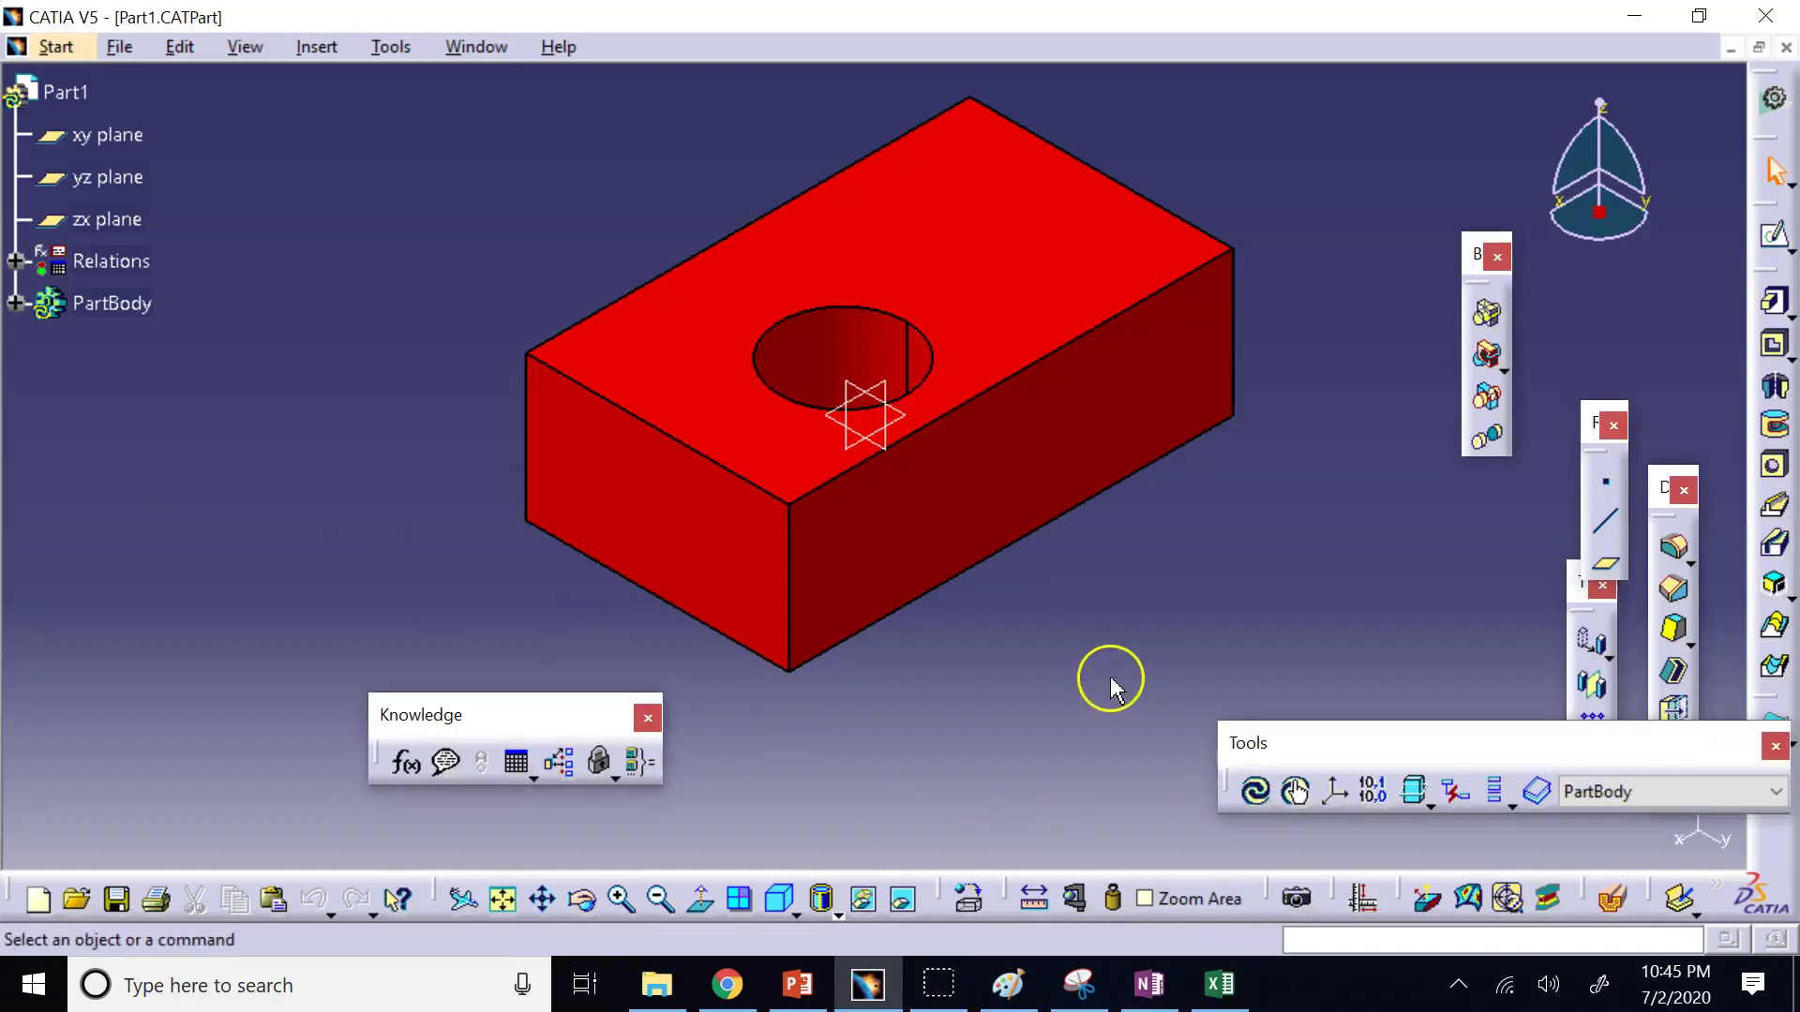
left_click(1255, 792)
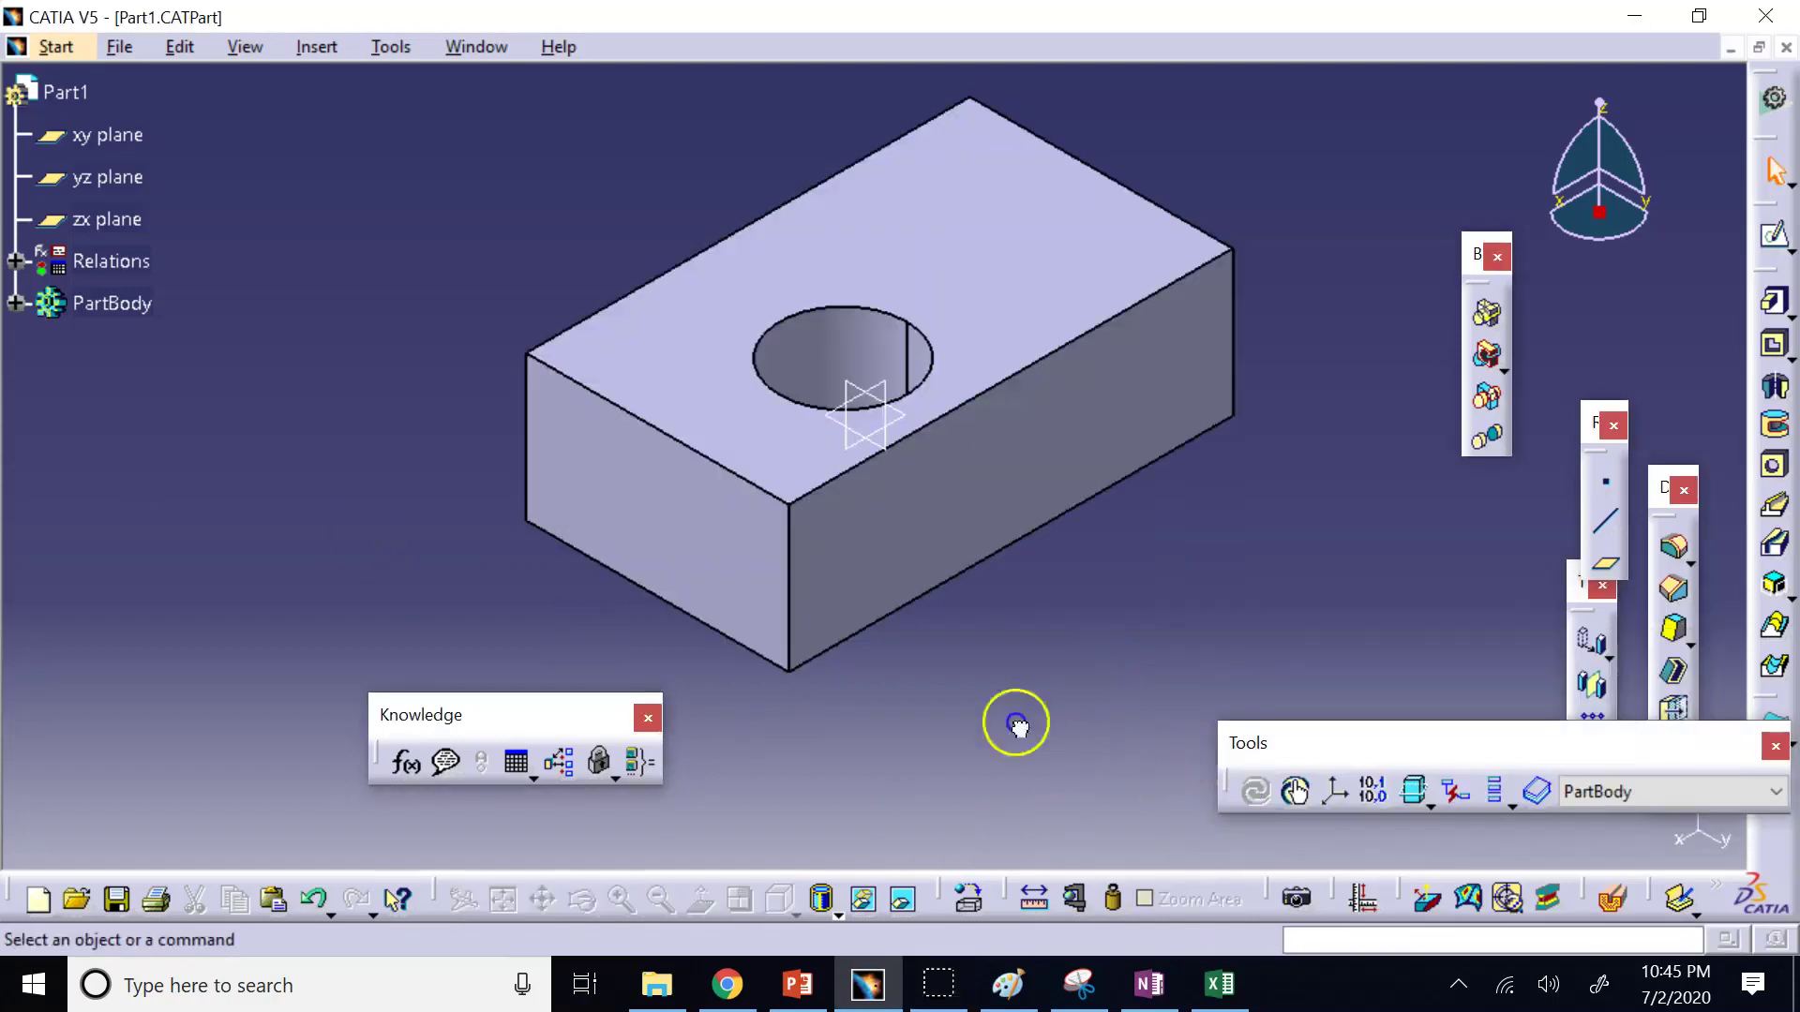
left_click(1220, 982)
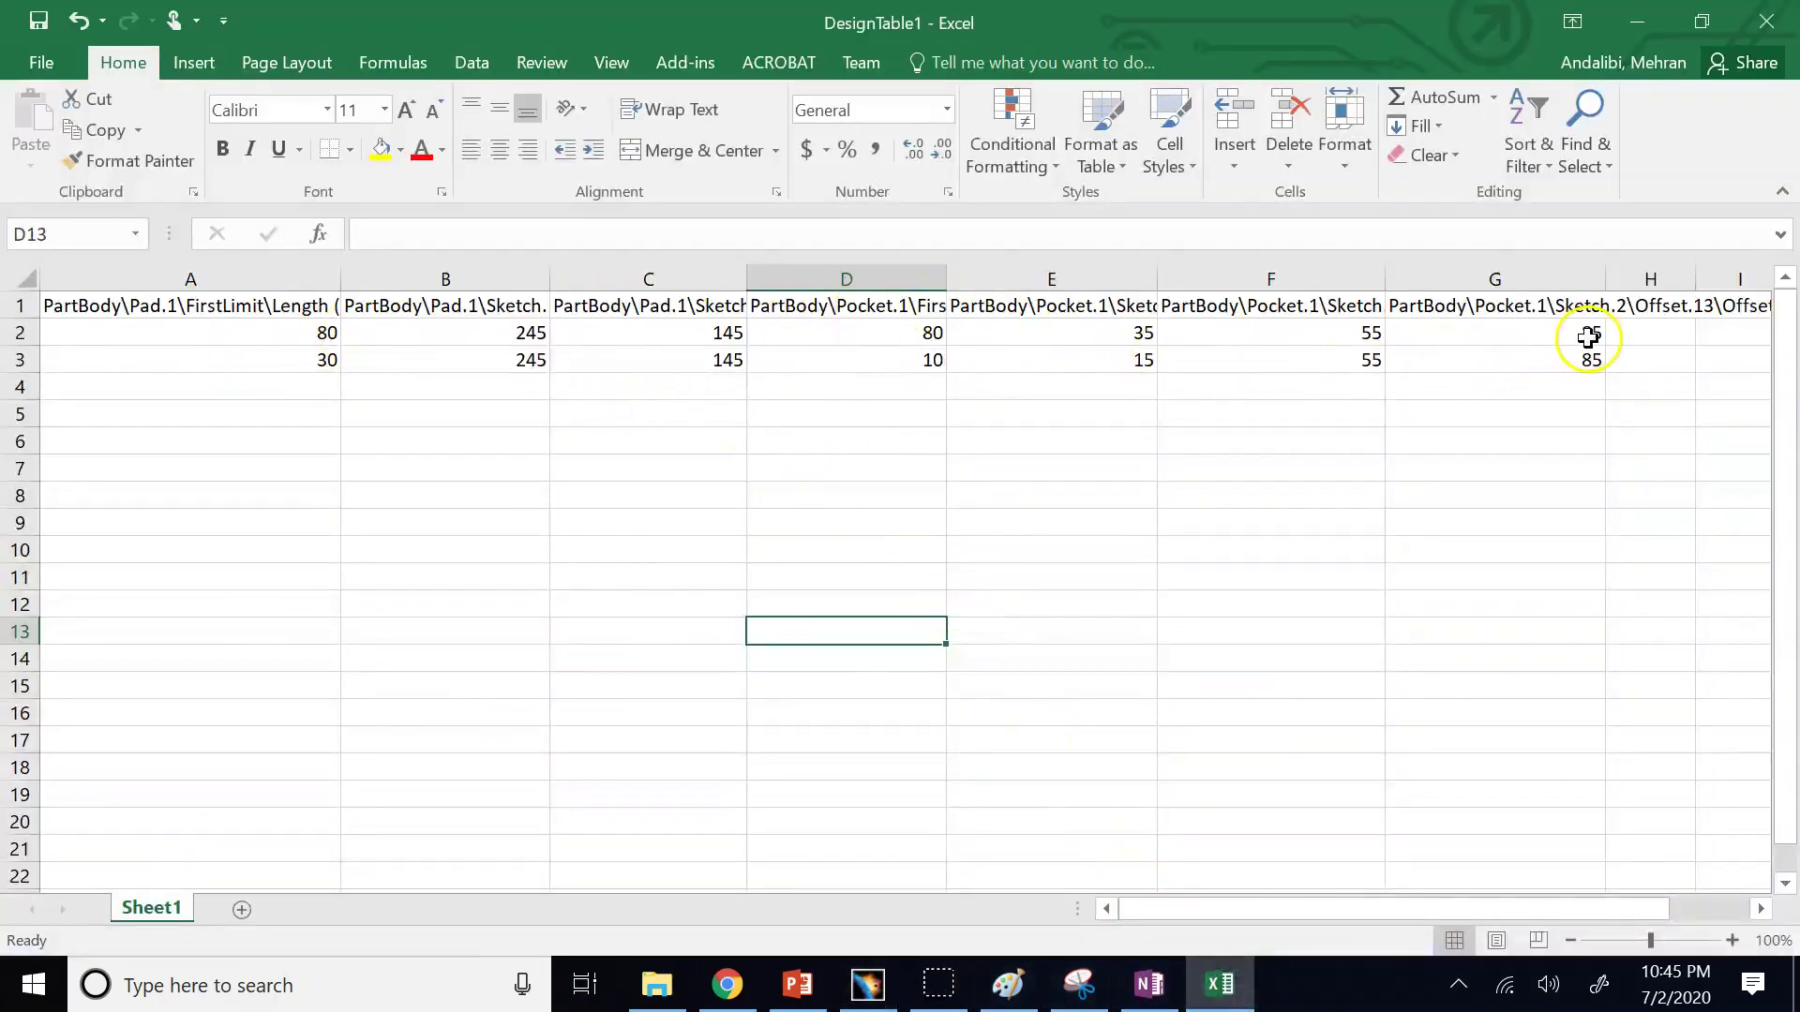
left_click(1638, 22)
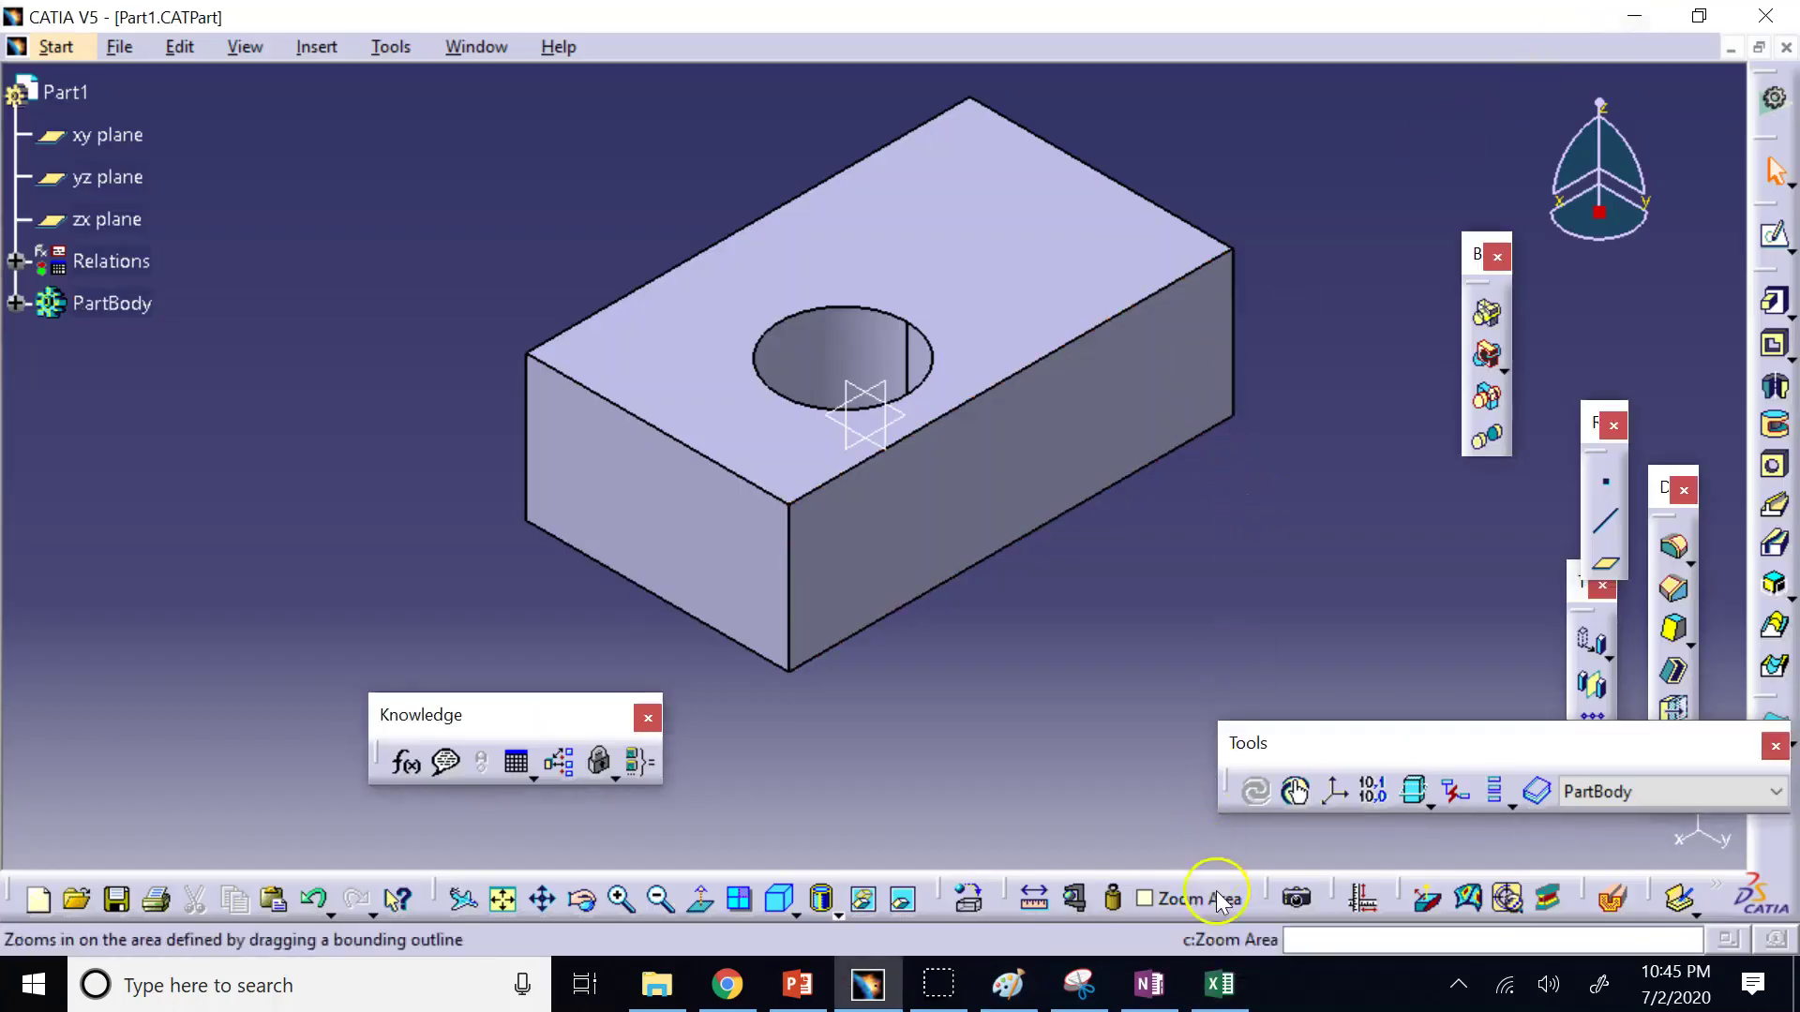
left_click(1221, 981)
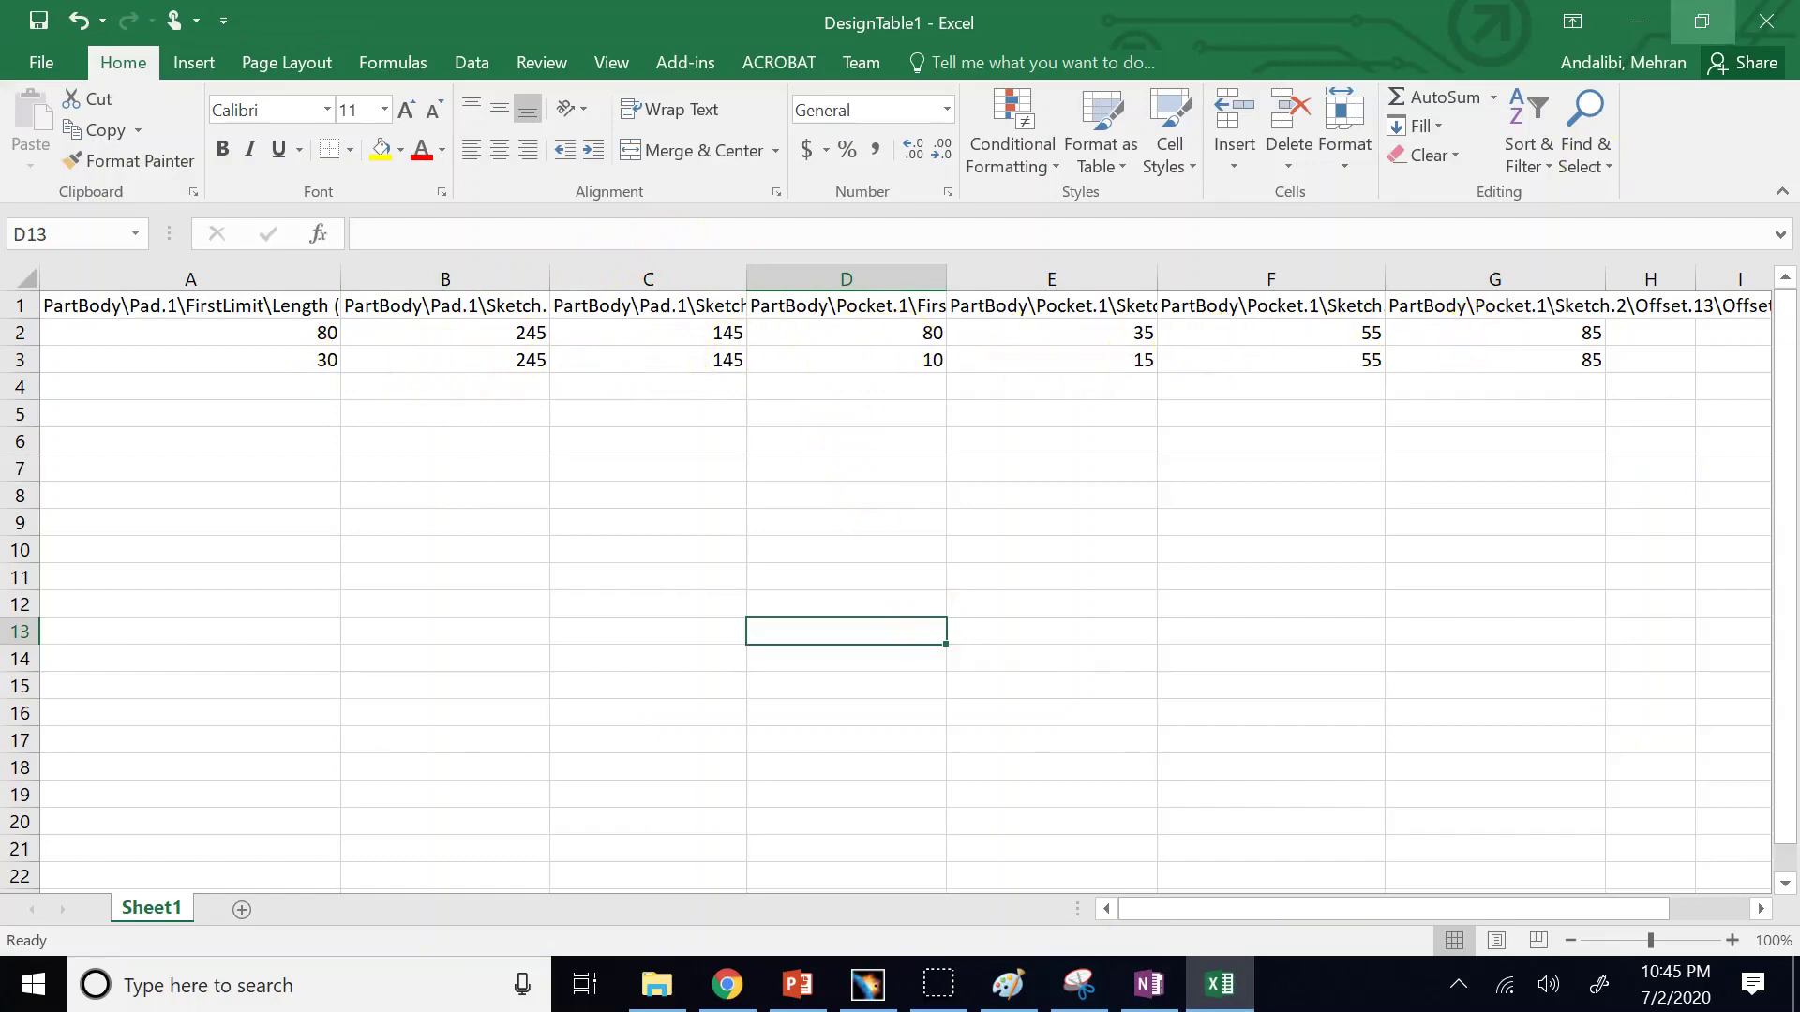
left_click(1638, 22)
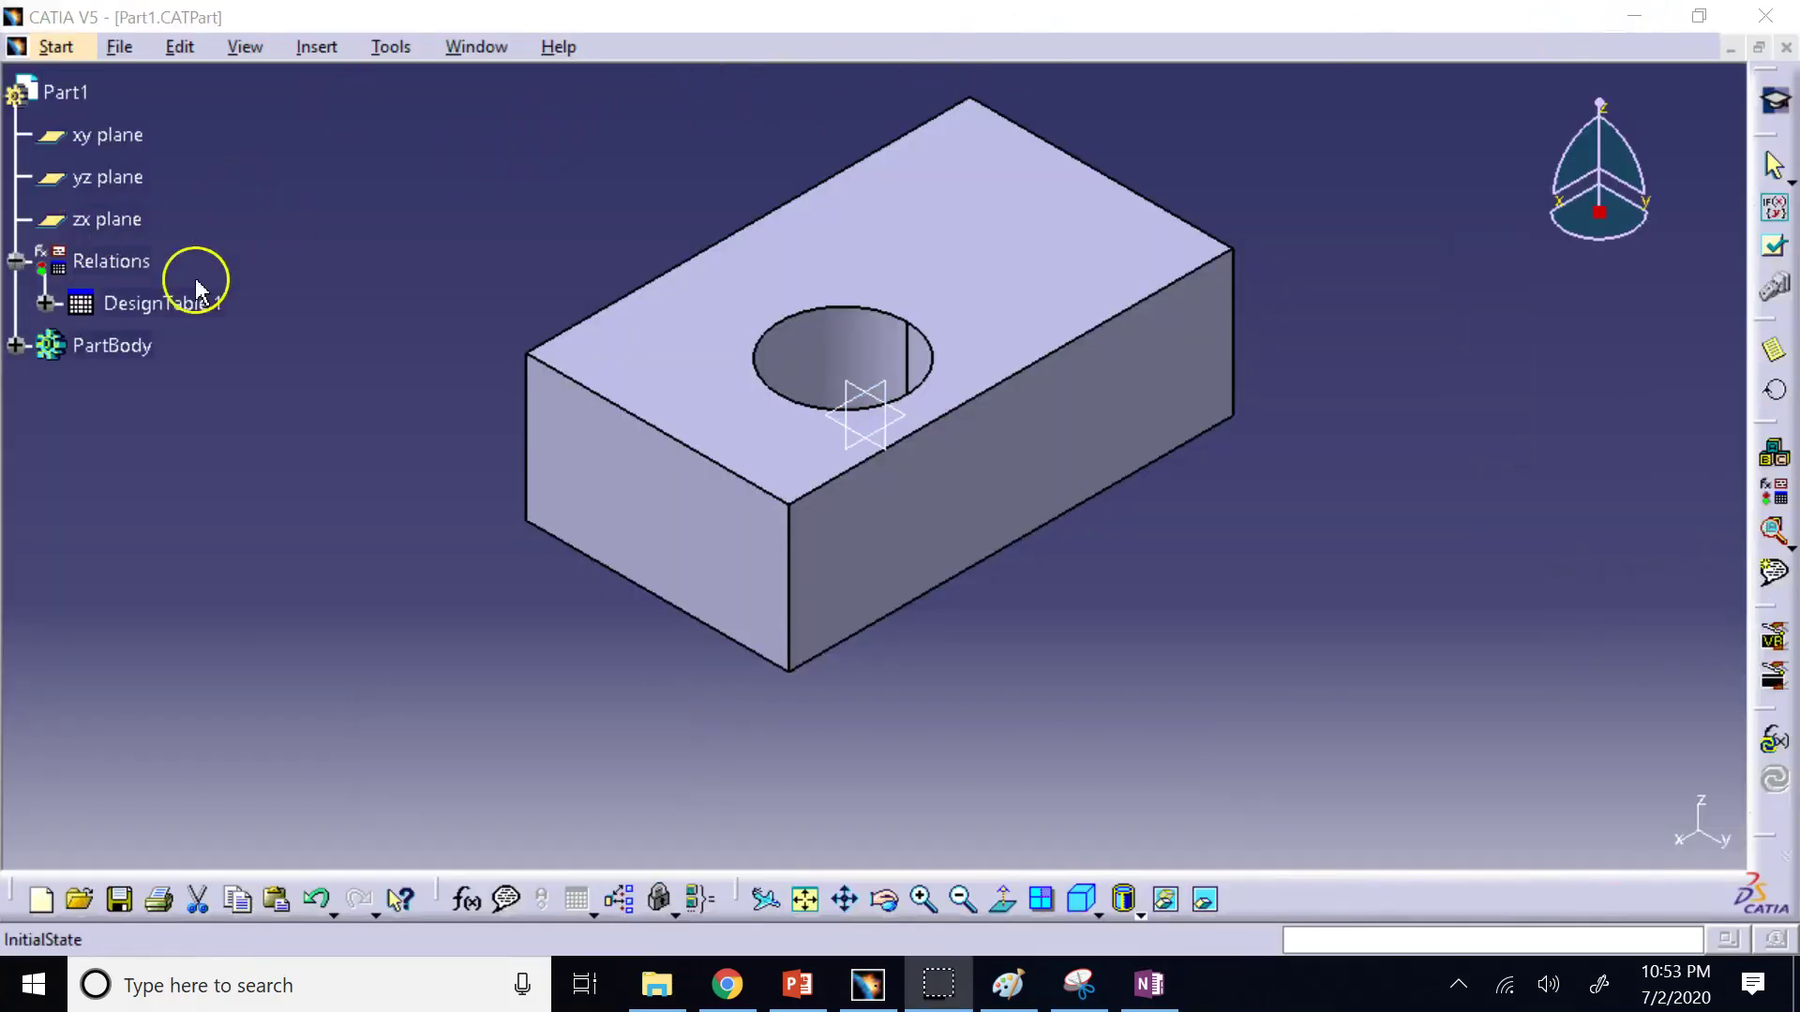
Open DesignTable.1 from the part's relations and apply configuration row 2, with the 30 mm pad length, to the block.
left_click(111, 257)
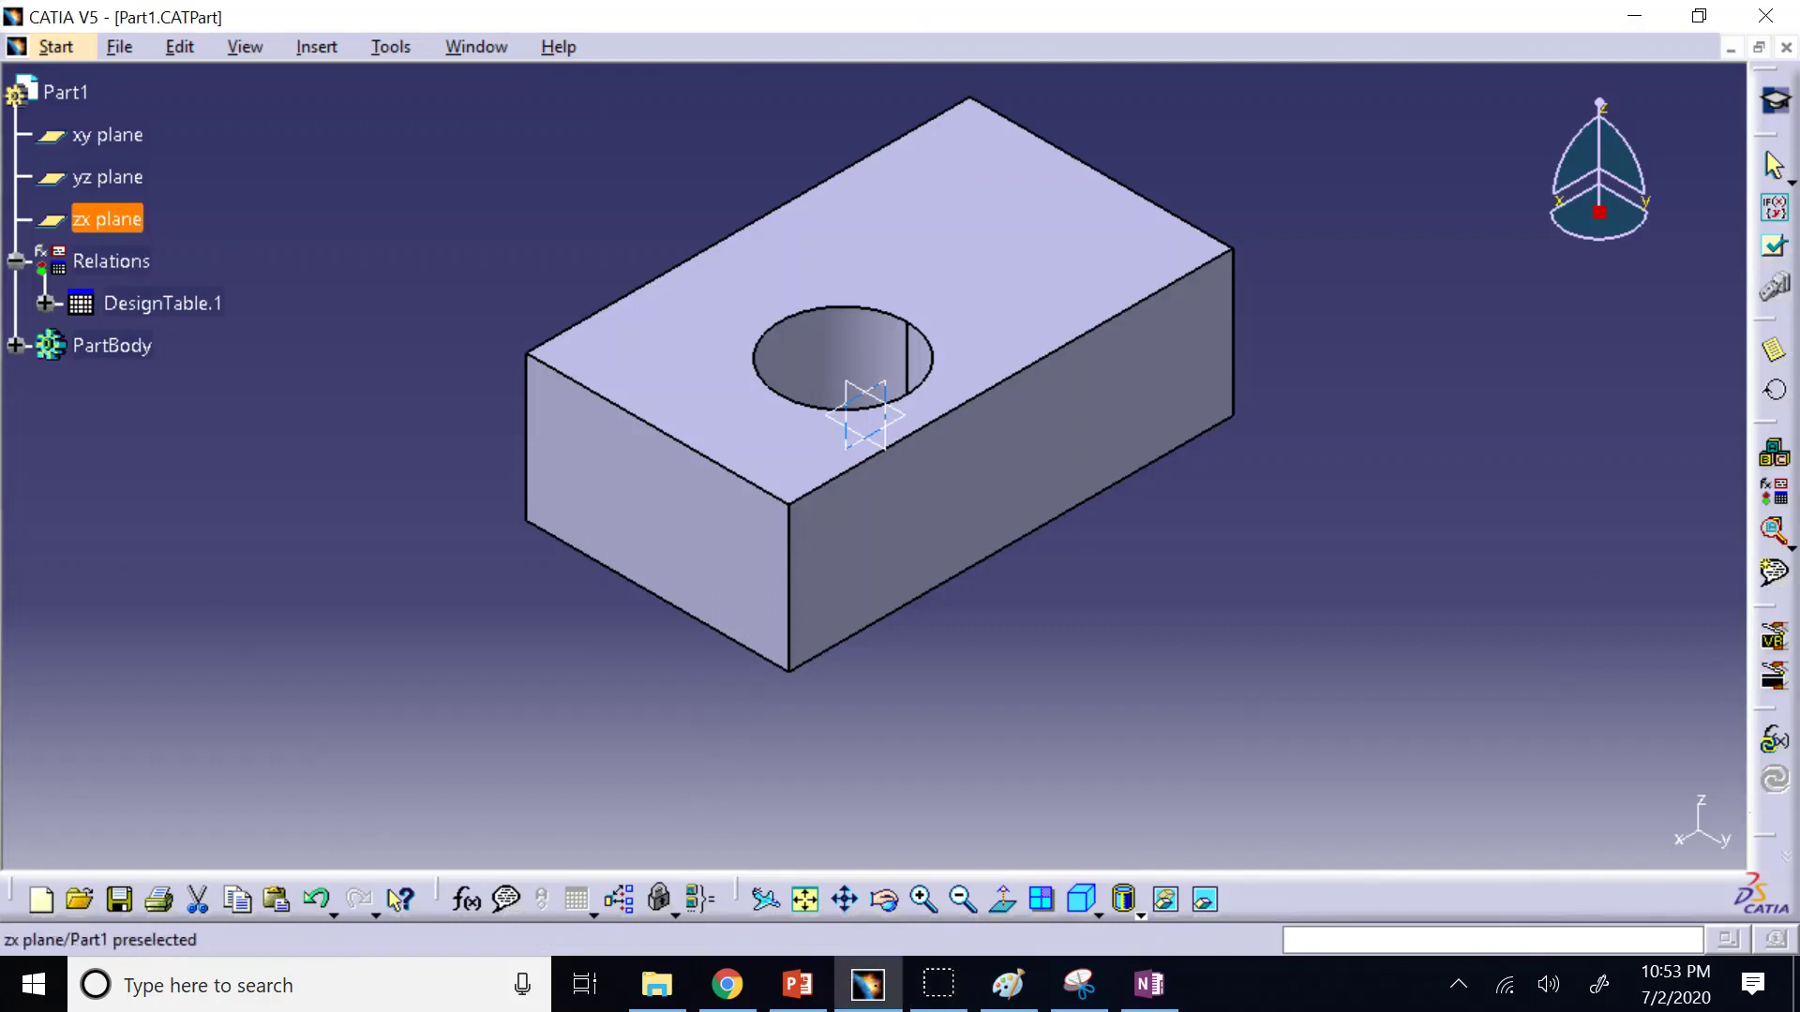
left_click(160, 303)
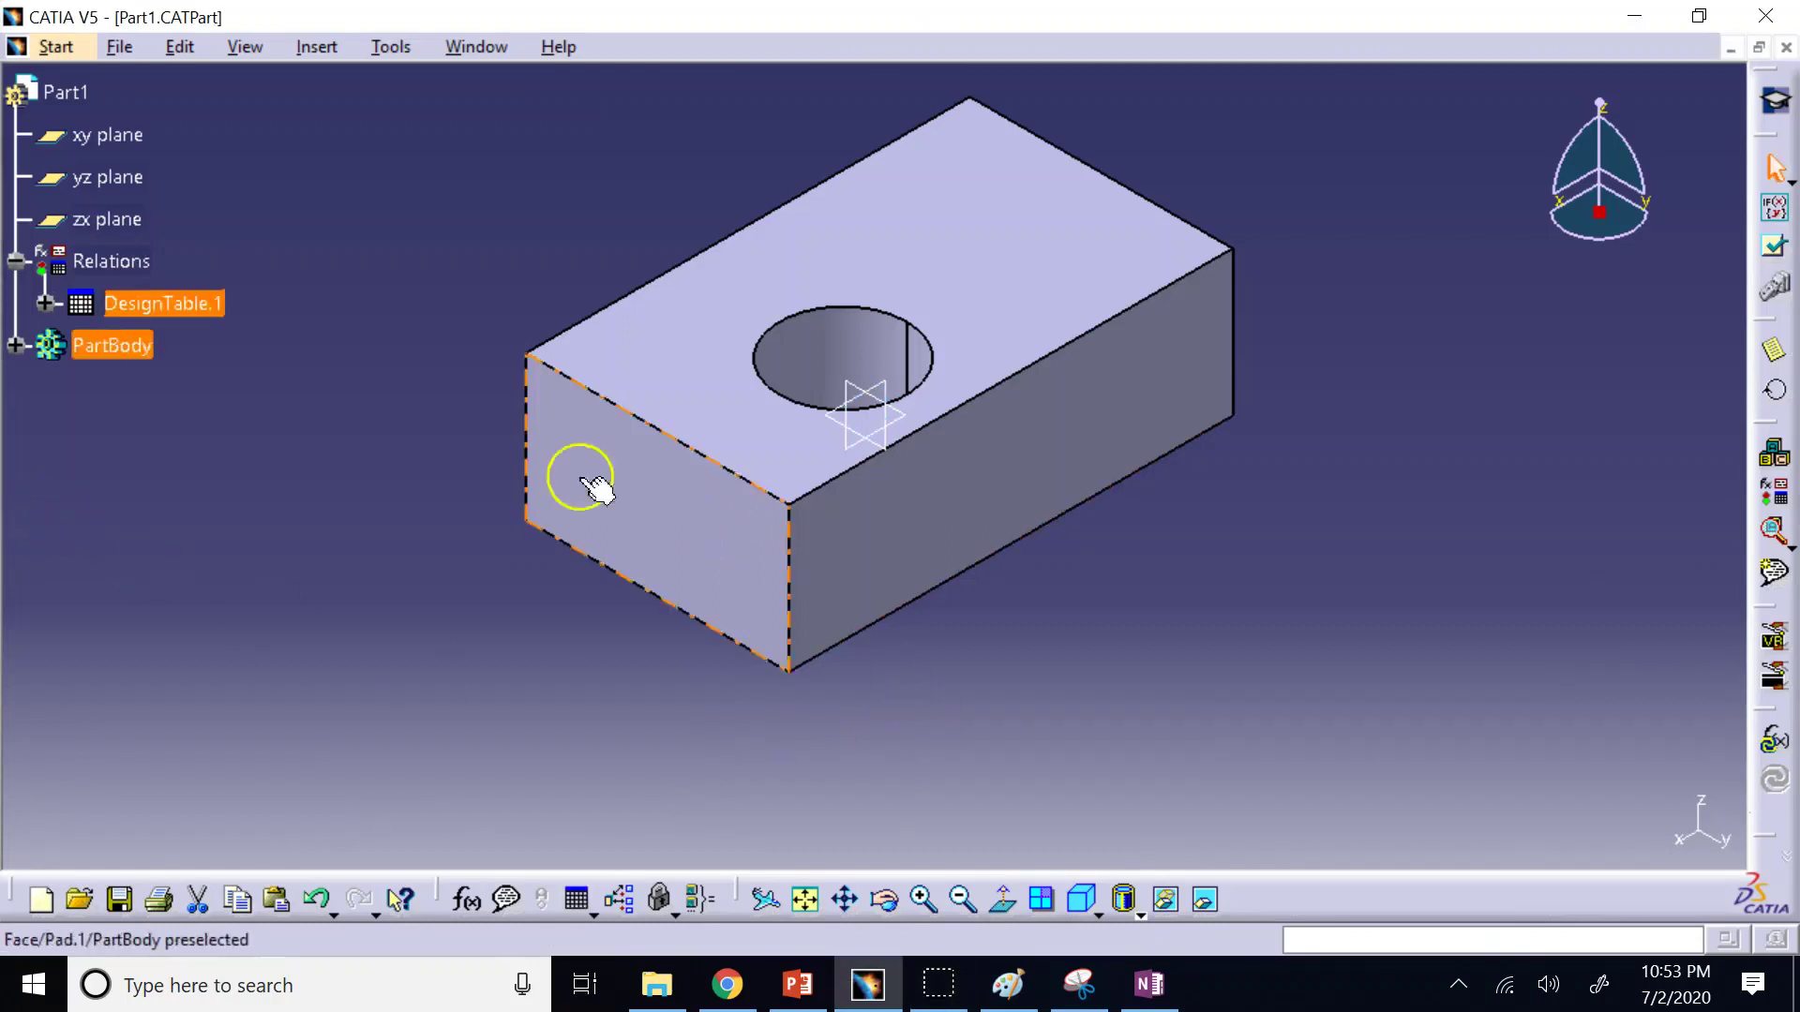
double_click(170, 304)
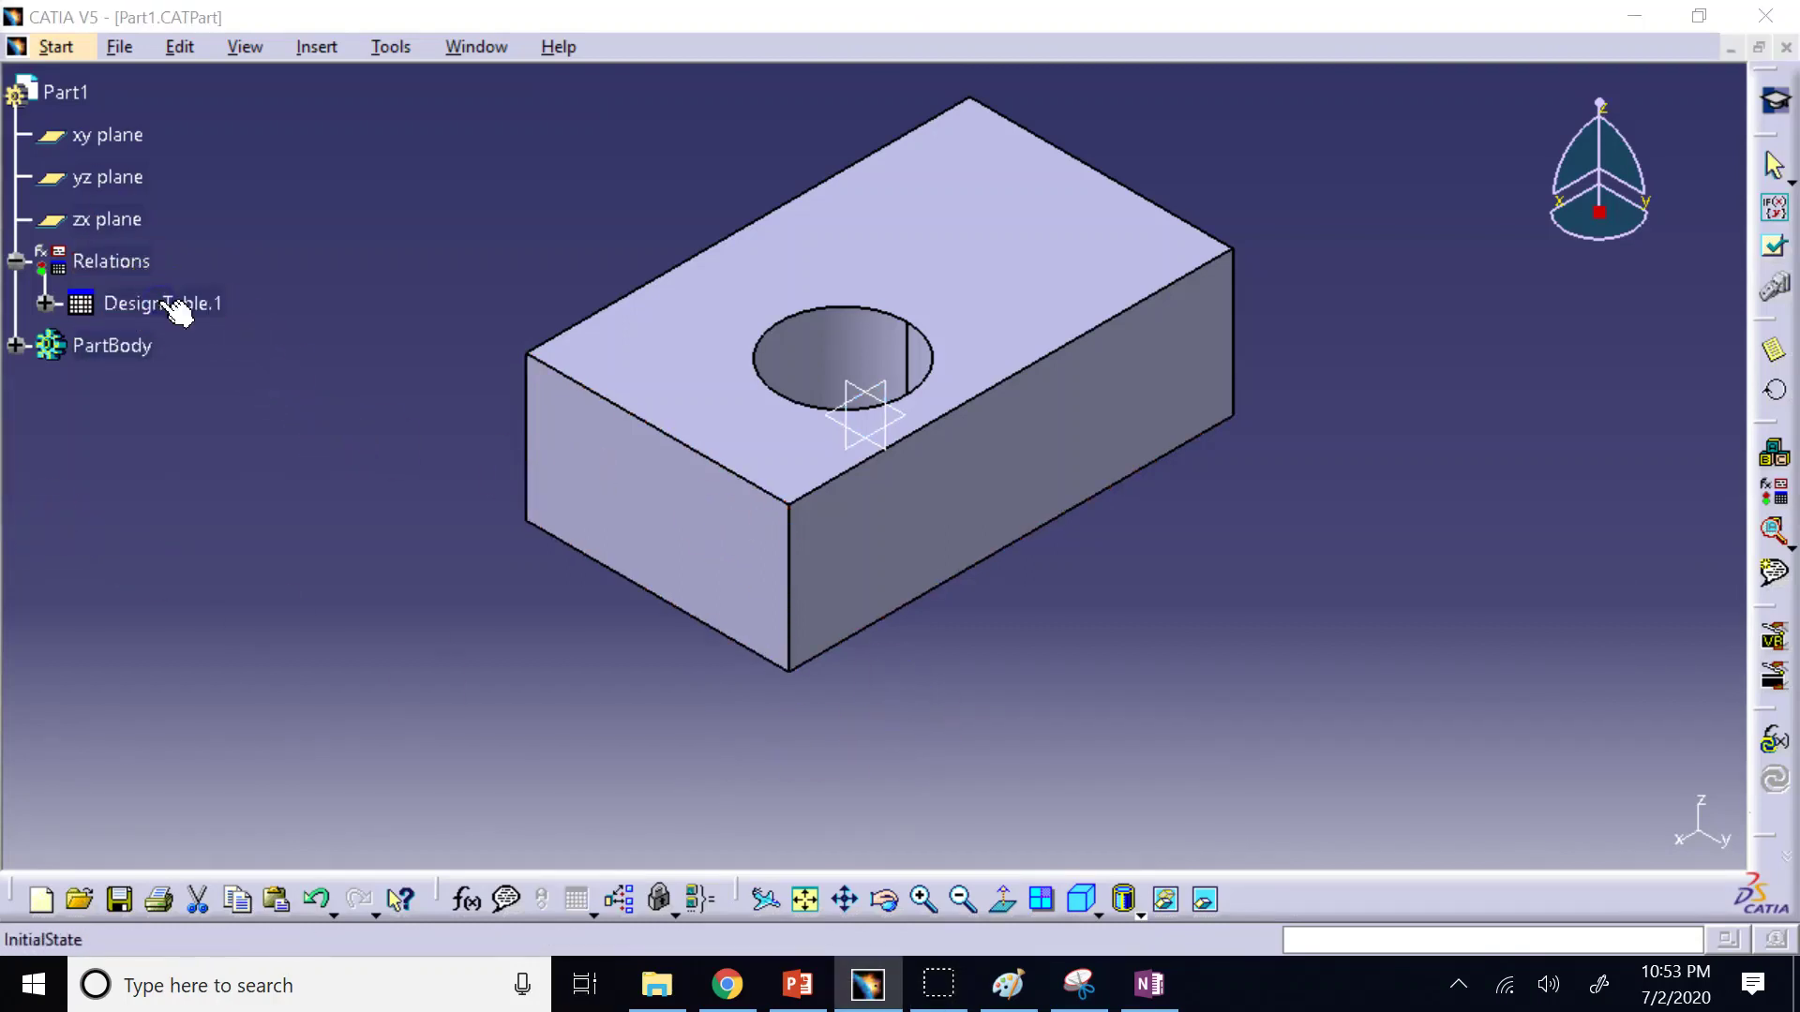
left_click_drag(57, 197, 766, 150)
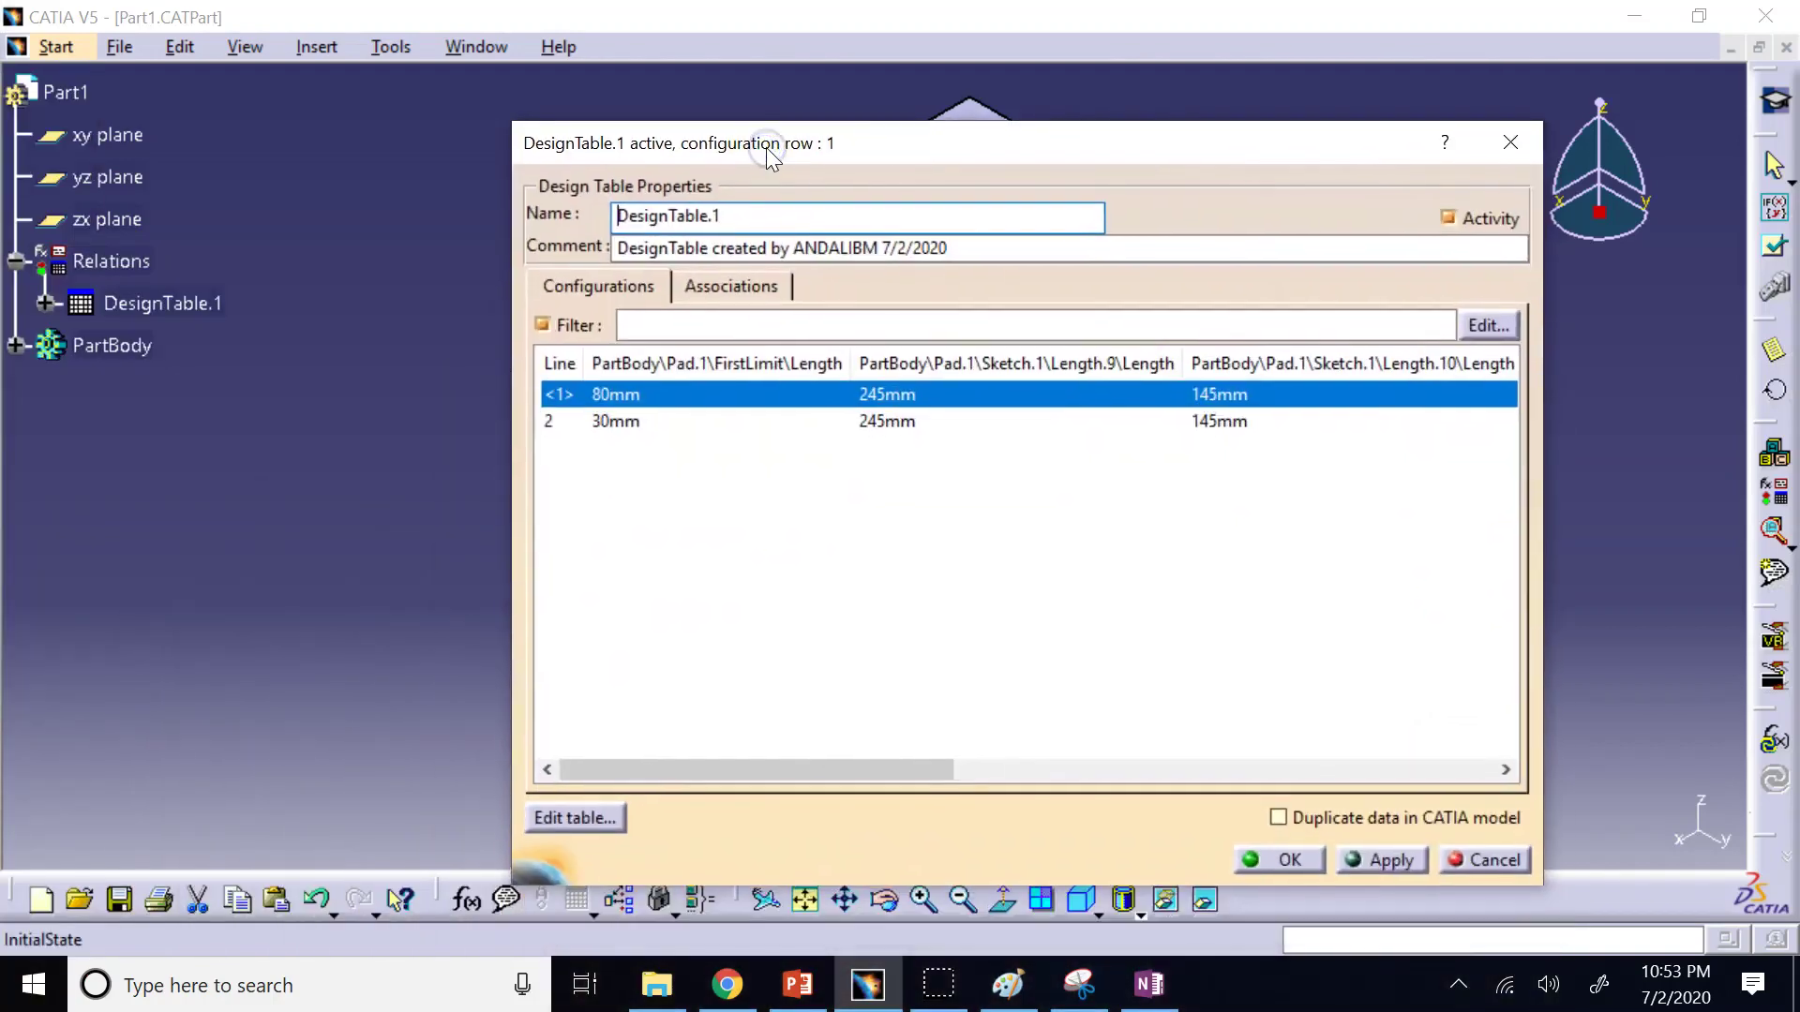
left_click(876, 395)
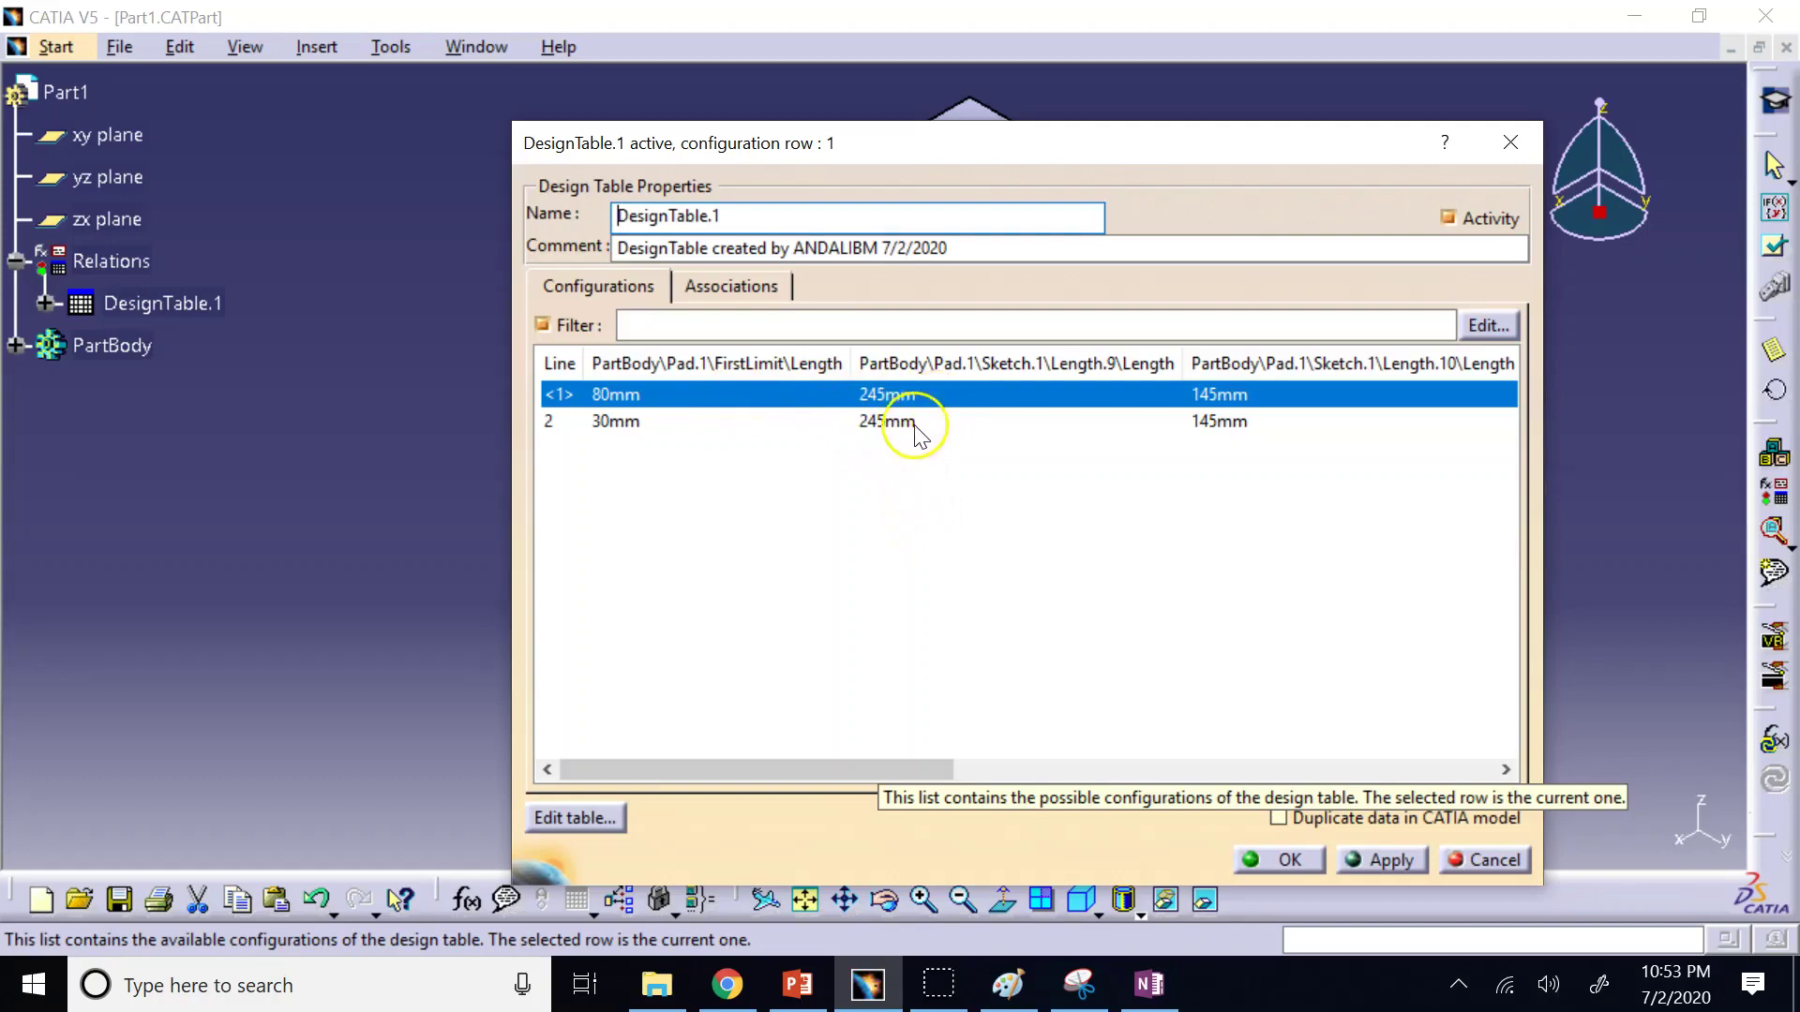
left_click(904, 423)
left_click(1378, 860)
left_click(1285, 860)
left_click(1456, 772)
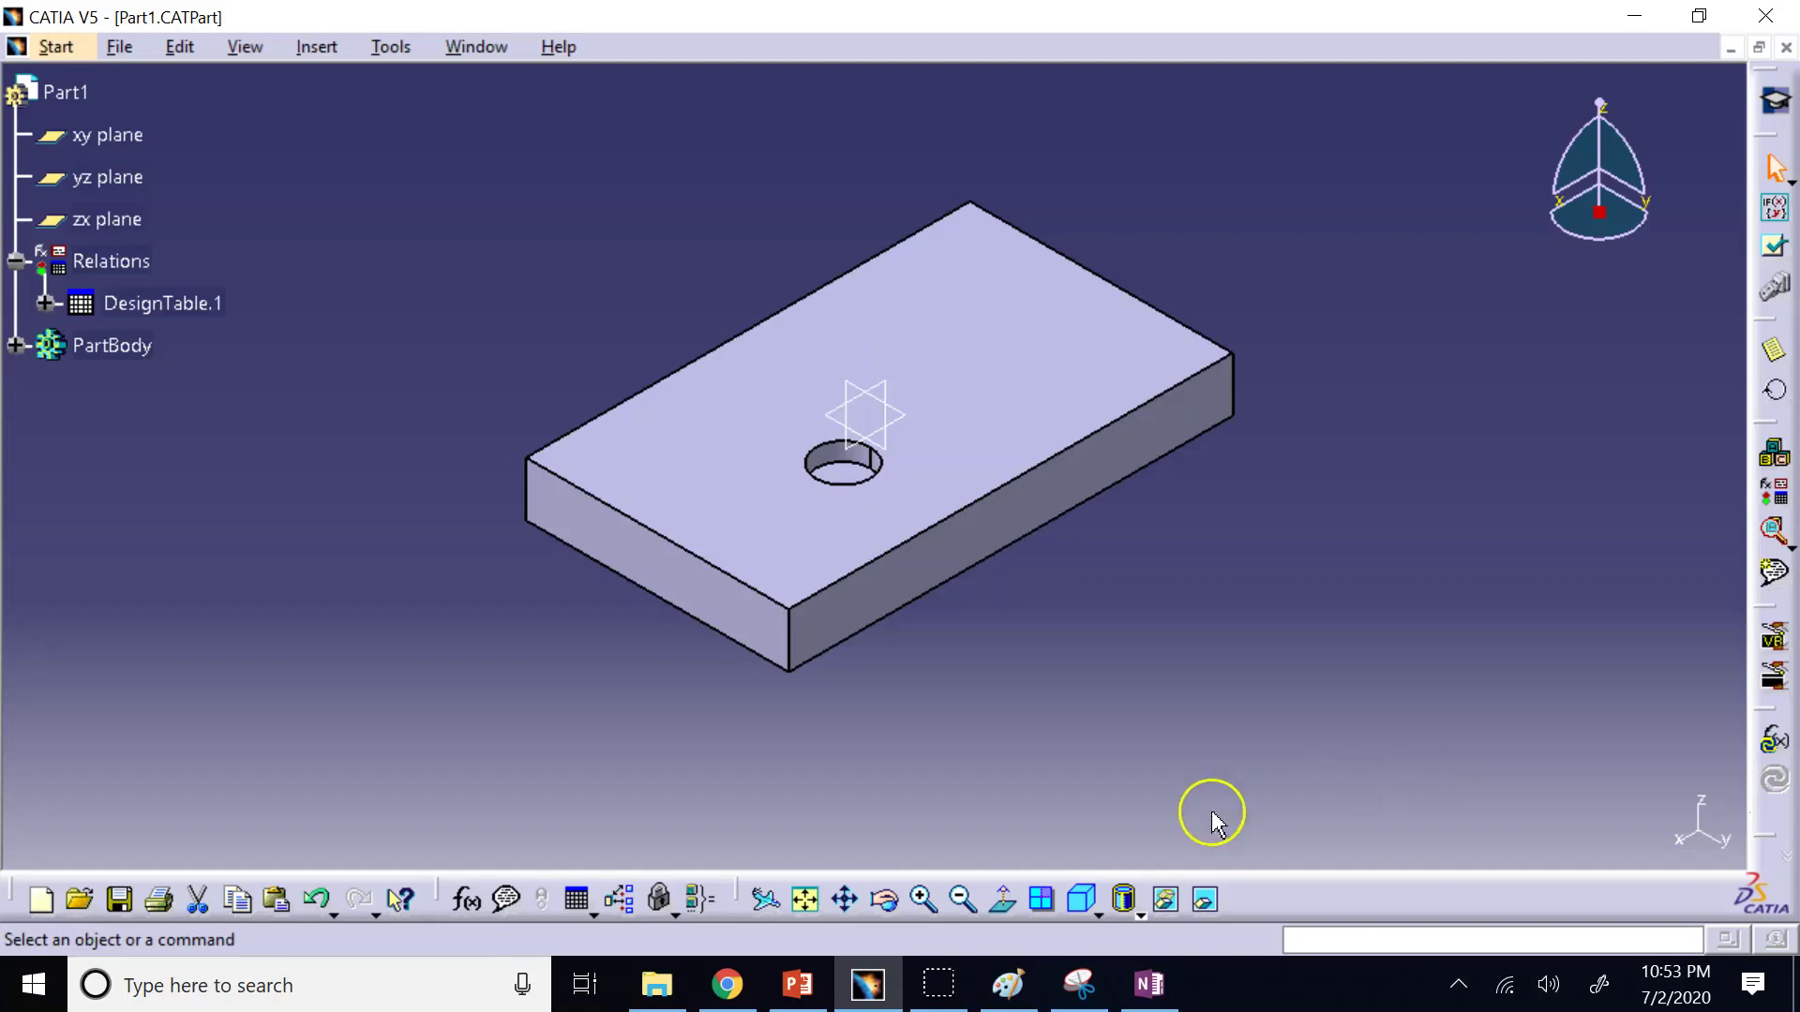
Reopen the DesignTable1 workbook from the Downloads folder, review its two configuration rows, and return to the part in CATIA.
left_click(662, 1001)
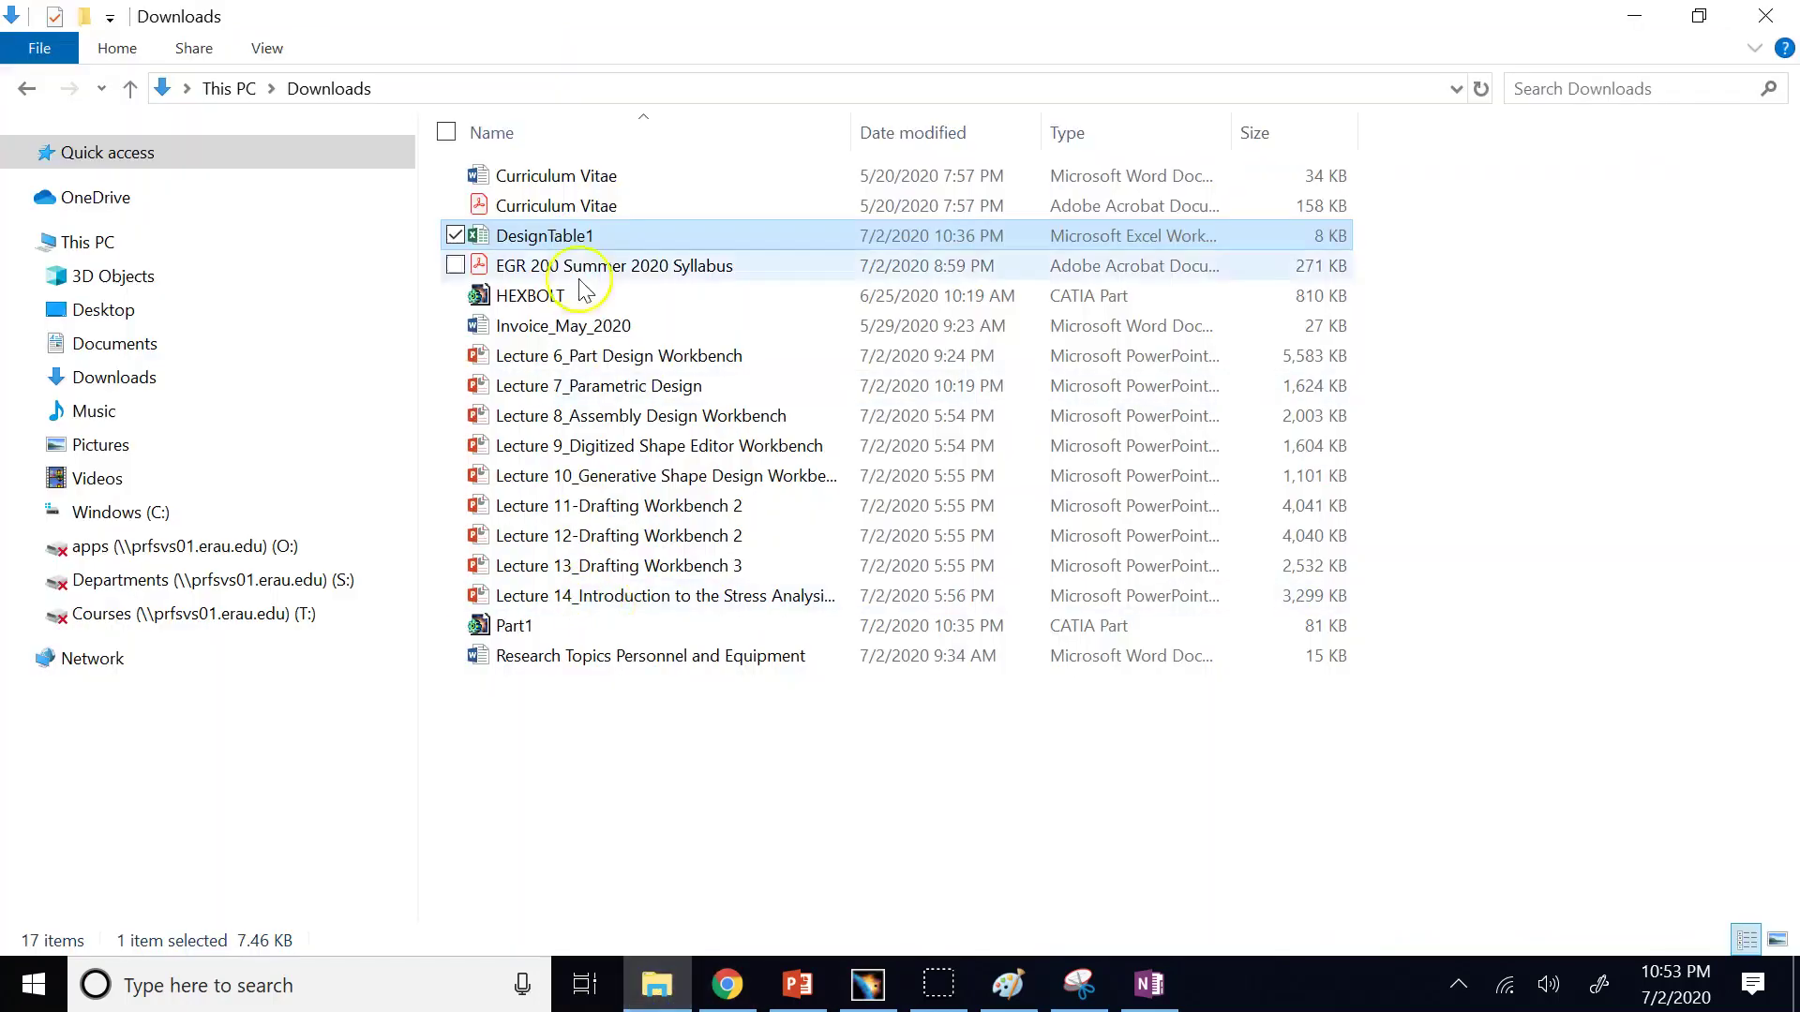
double_click(540, 238)
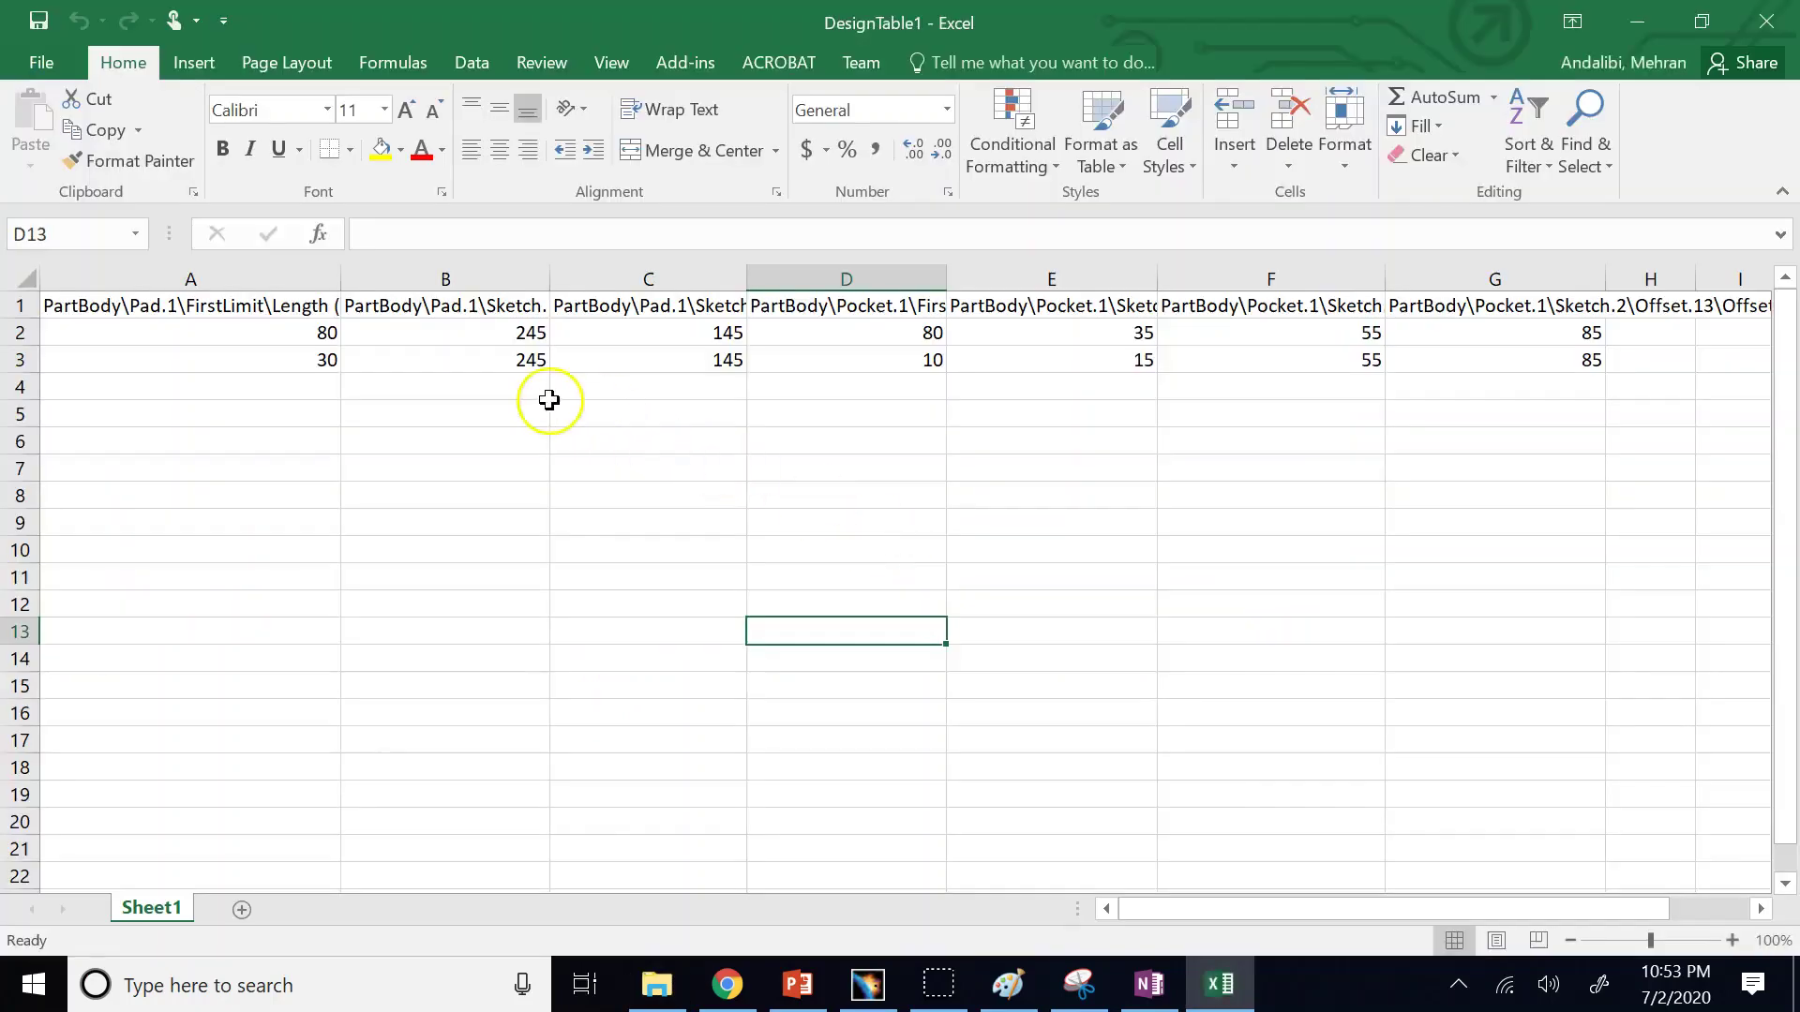
left_click(540, 405)
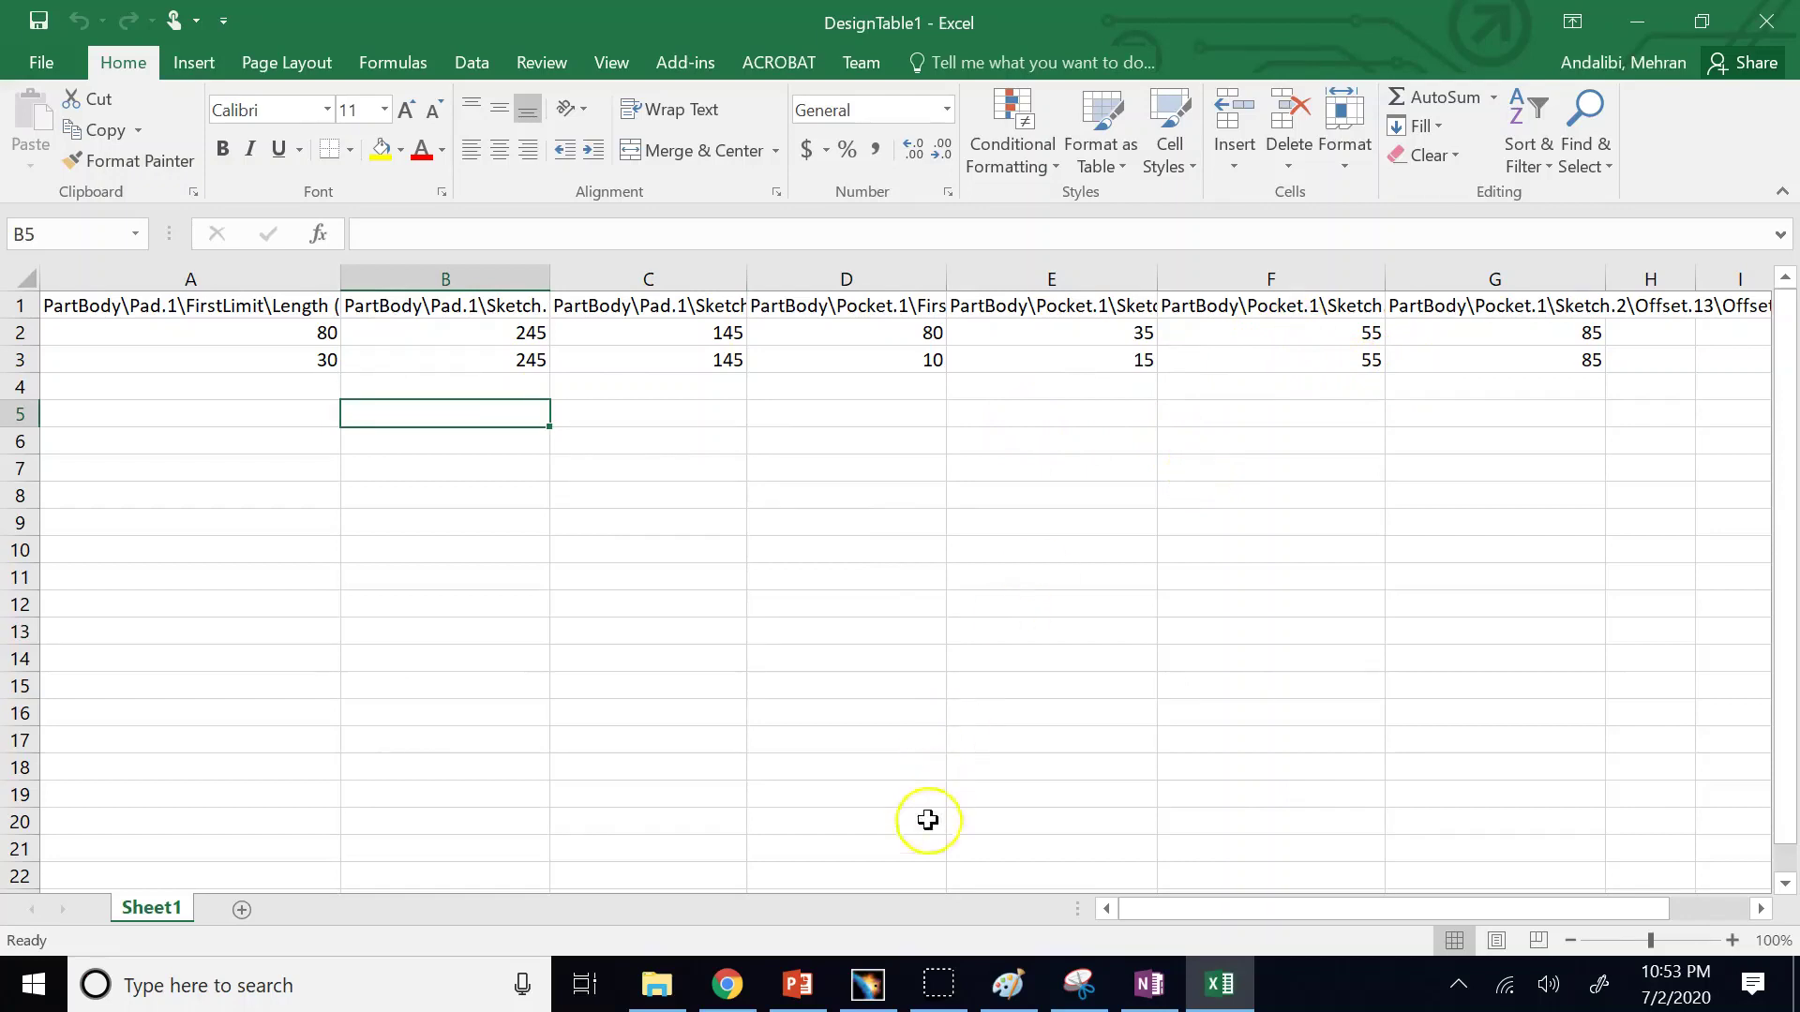
left_click(870, 982)
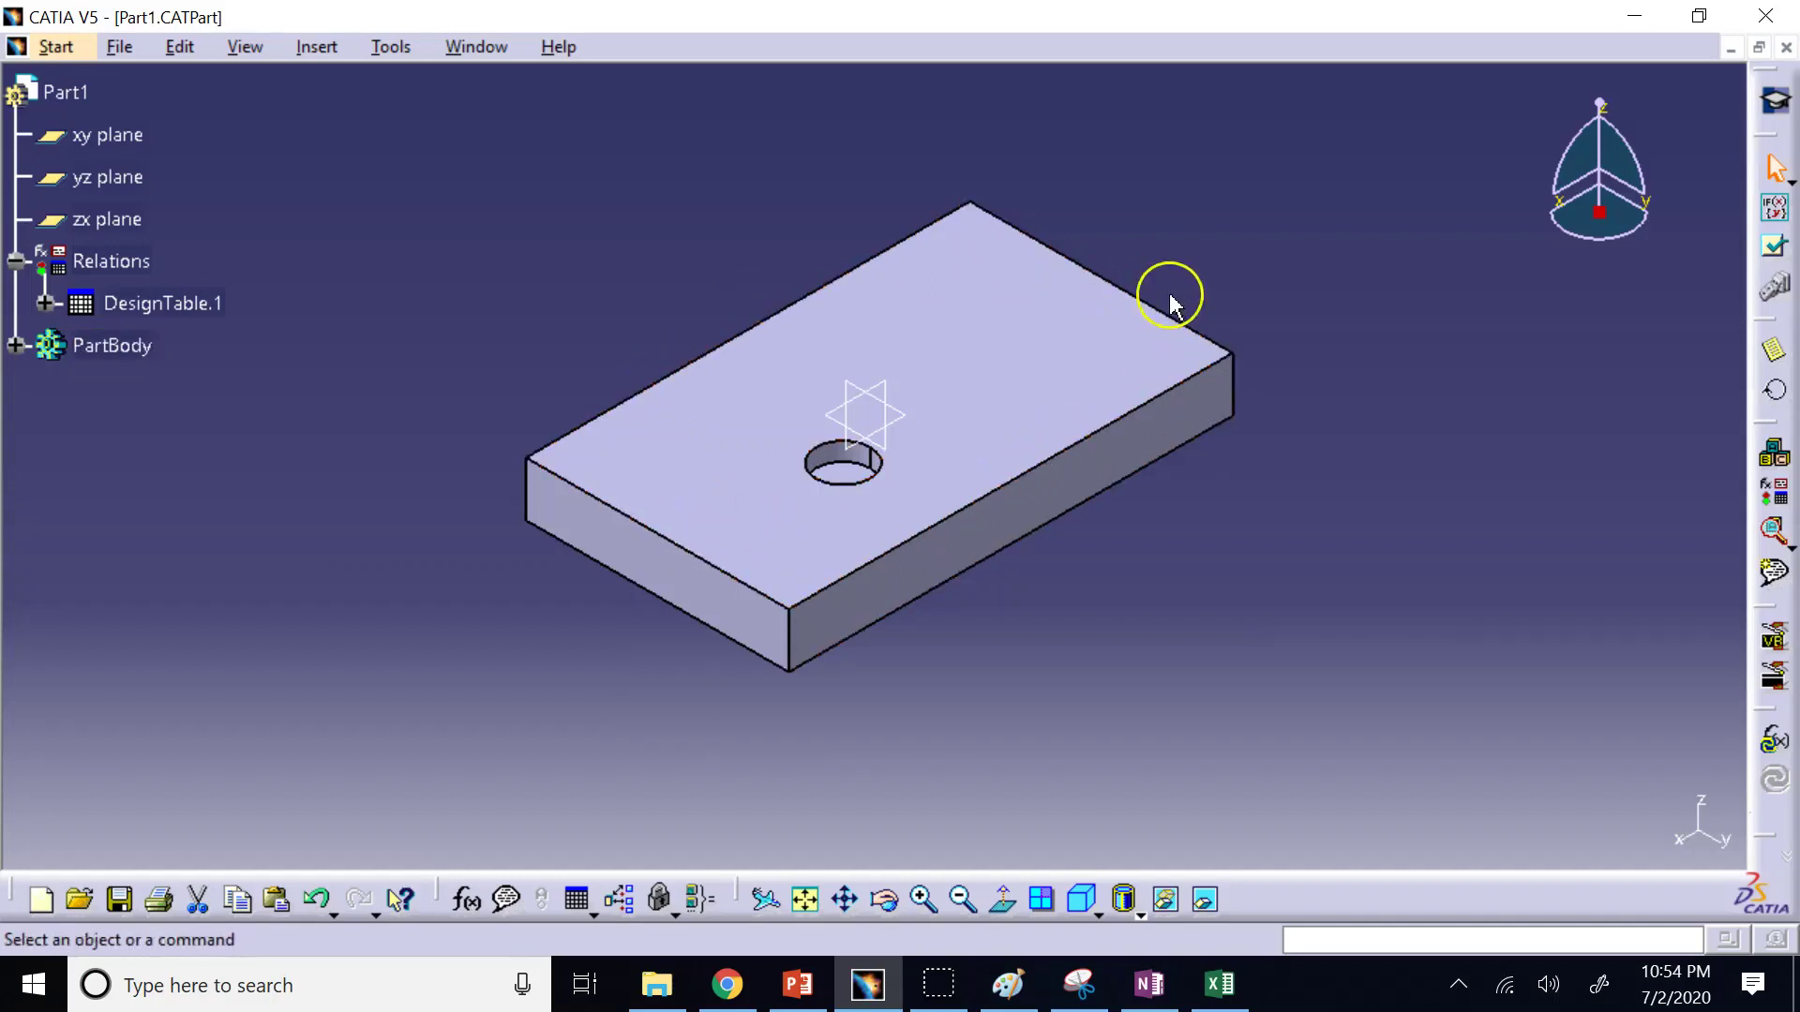
left_click(661, 986)
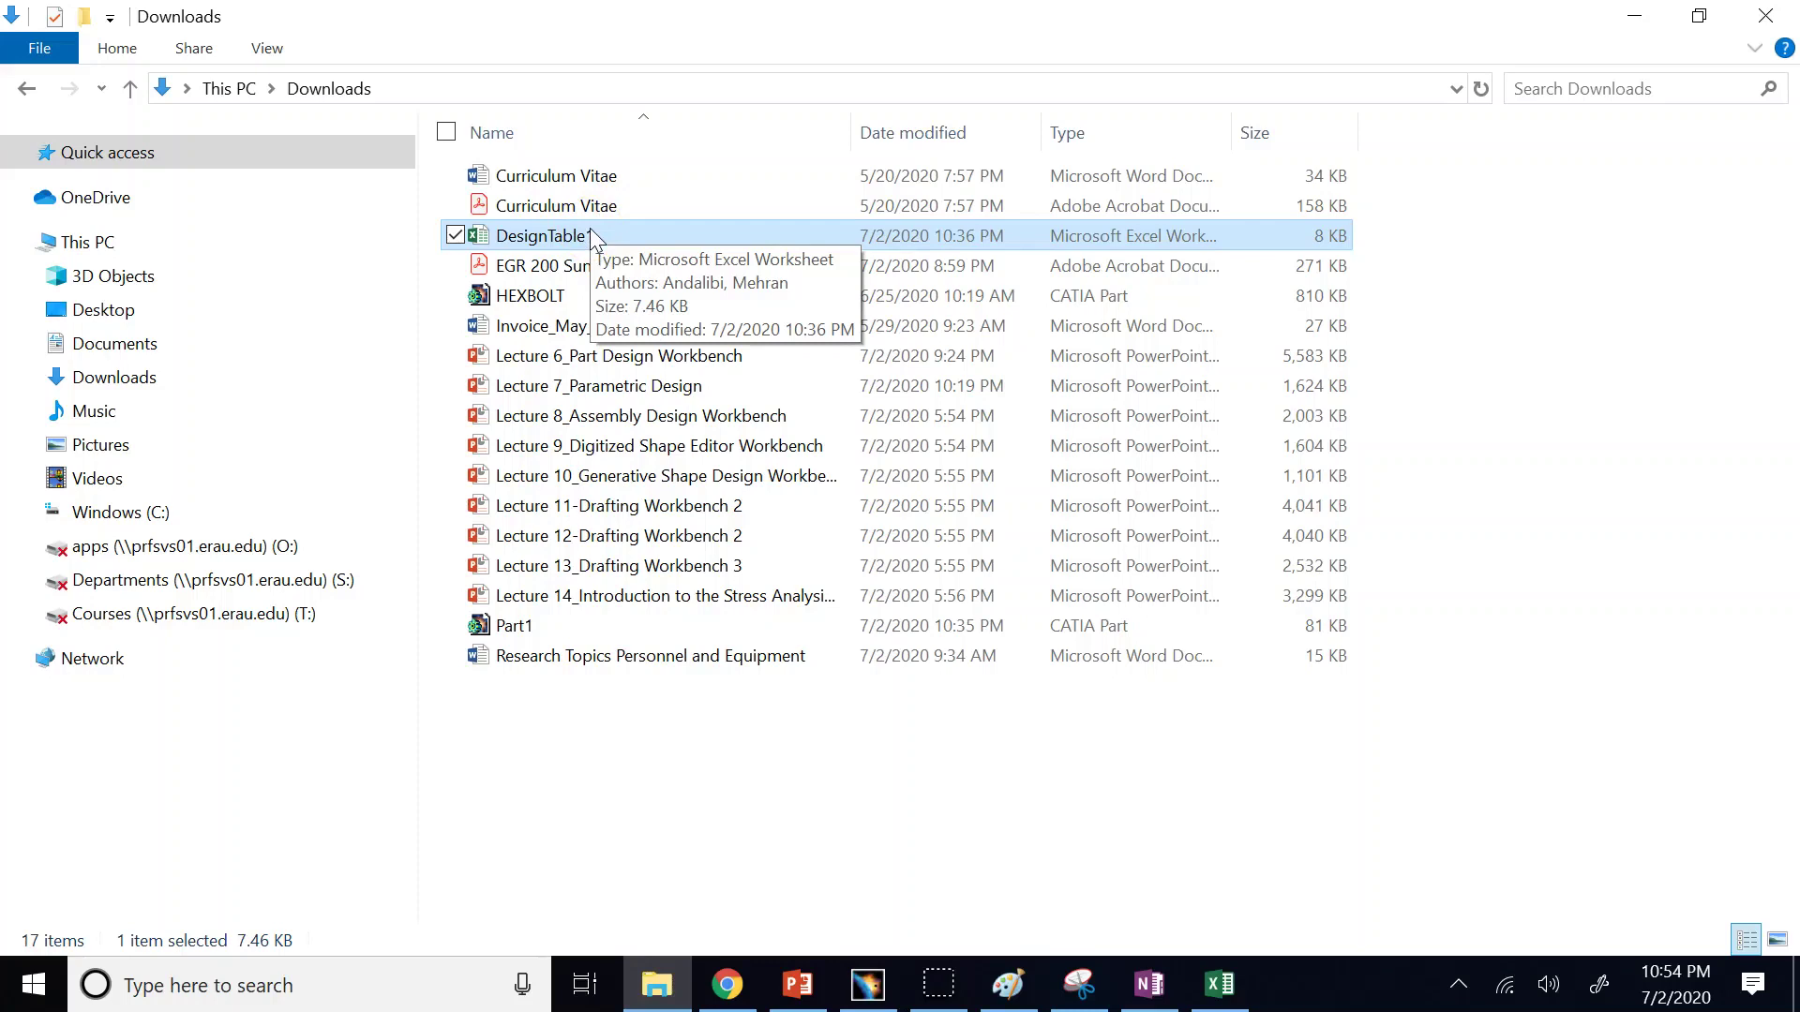
left_click(1621, 31)
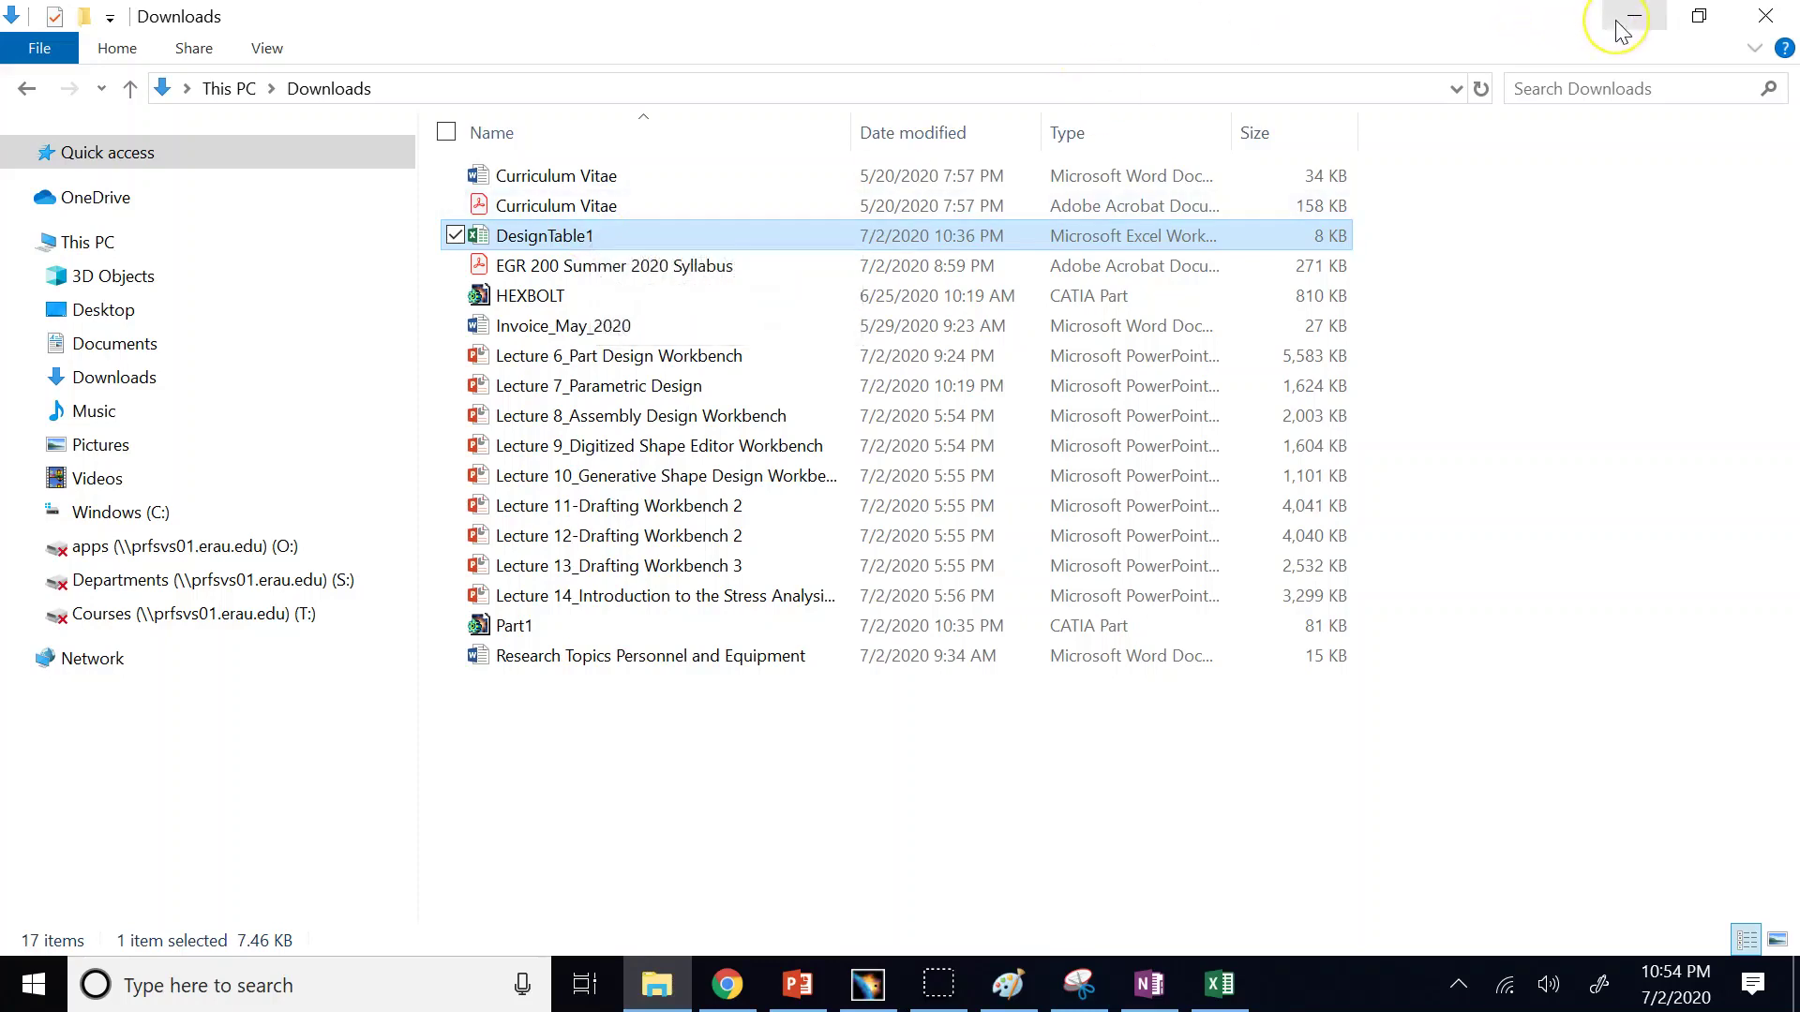
left_click(1621, 28)
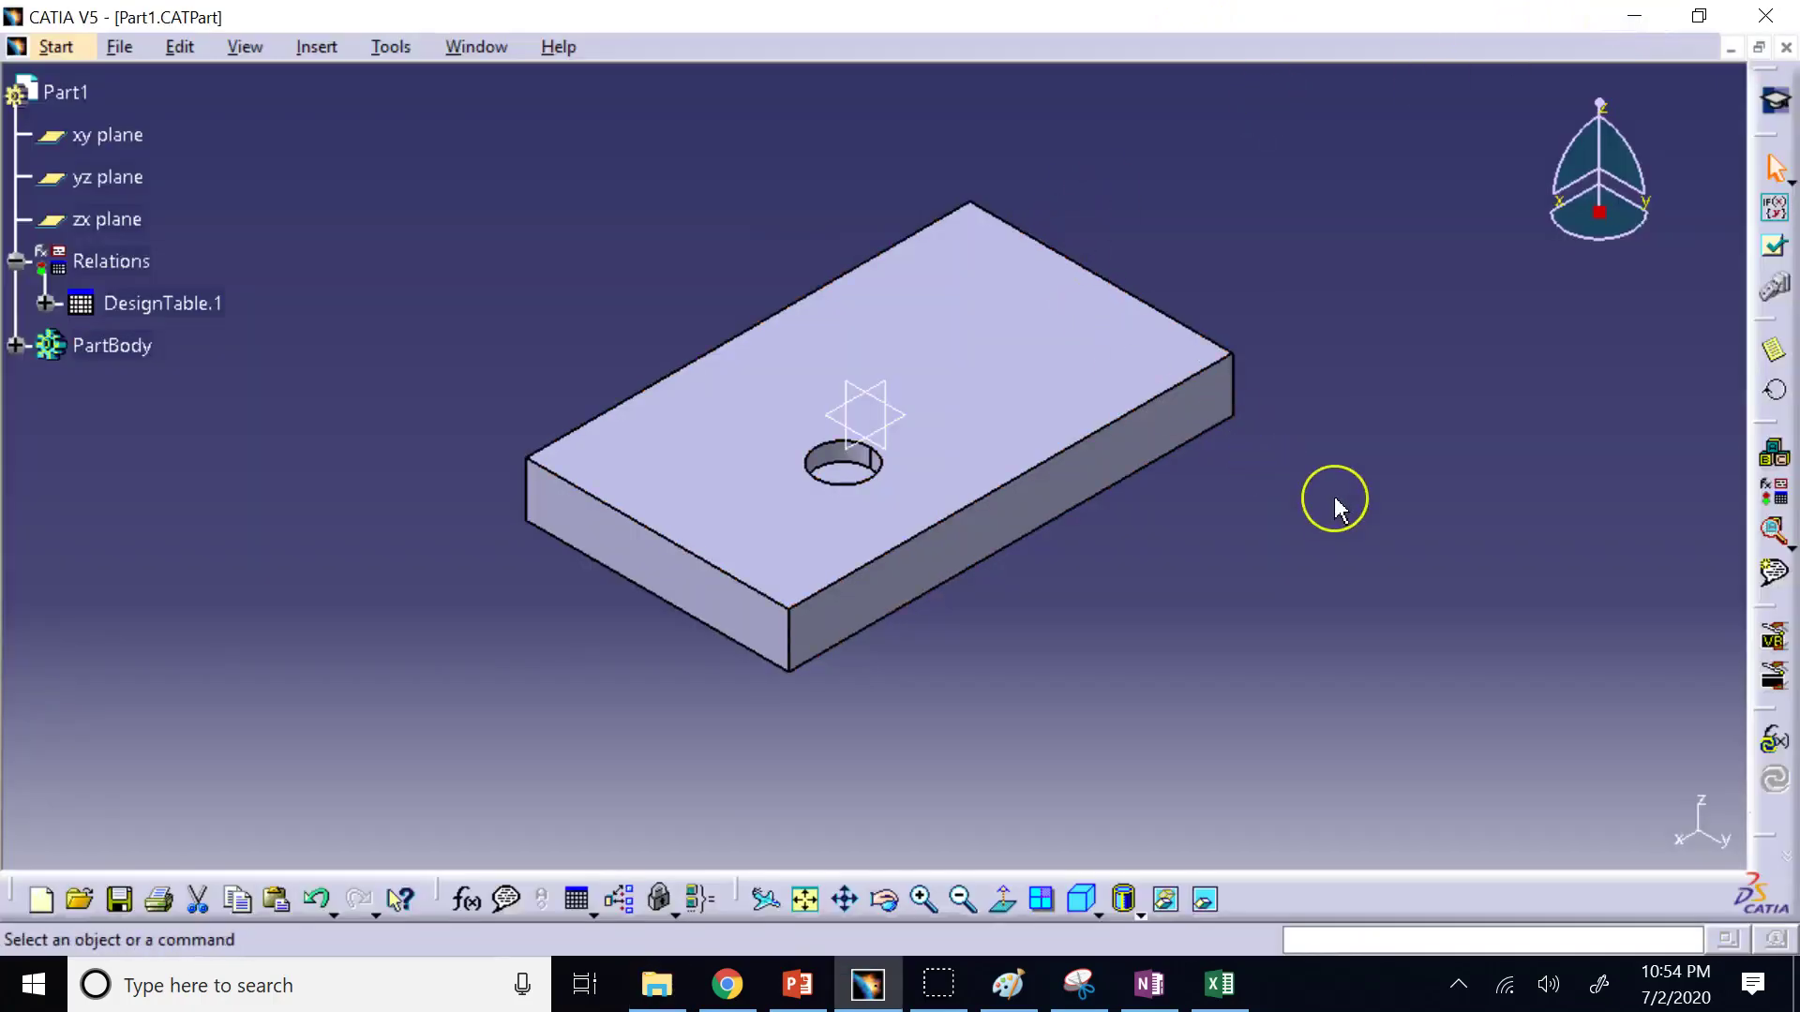